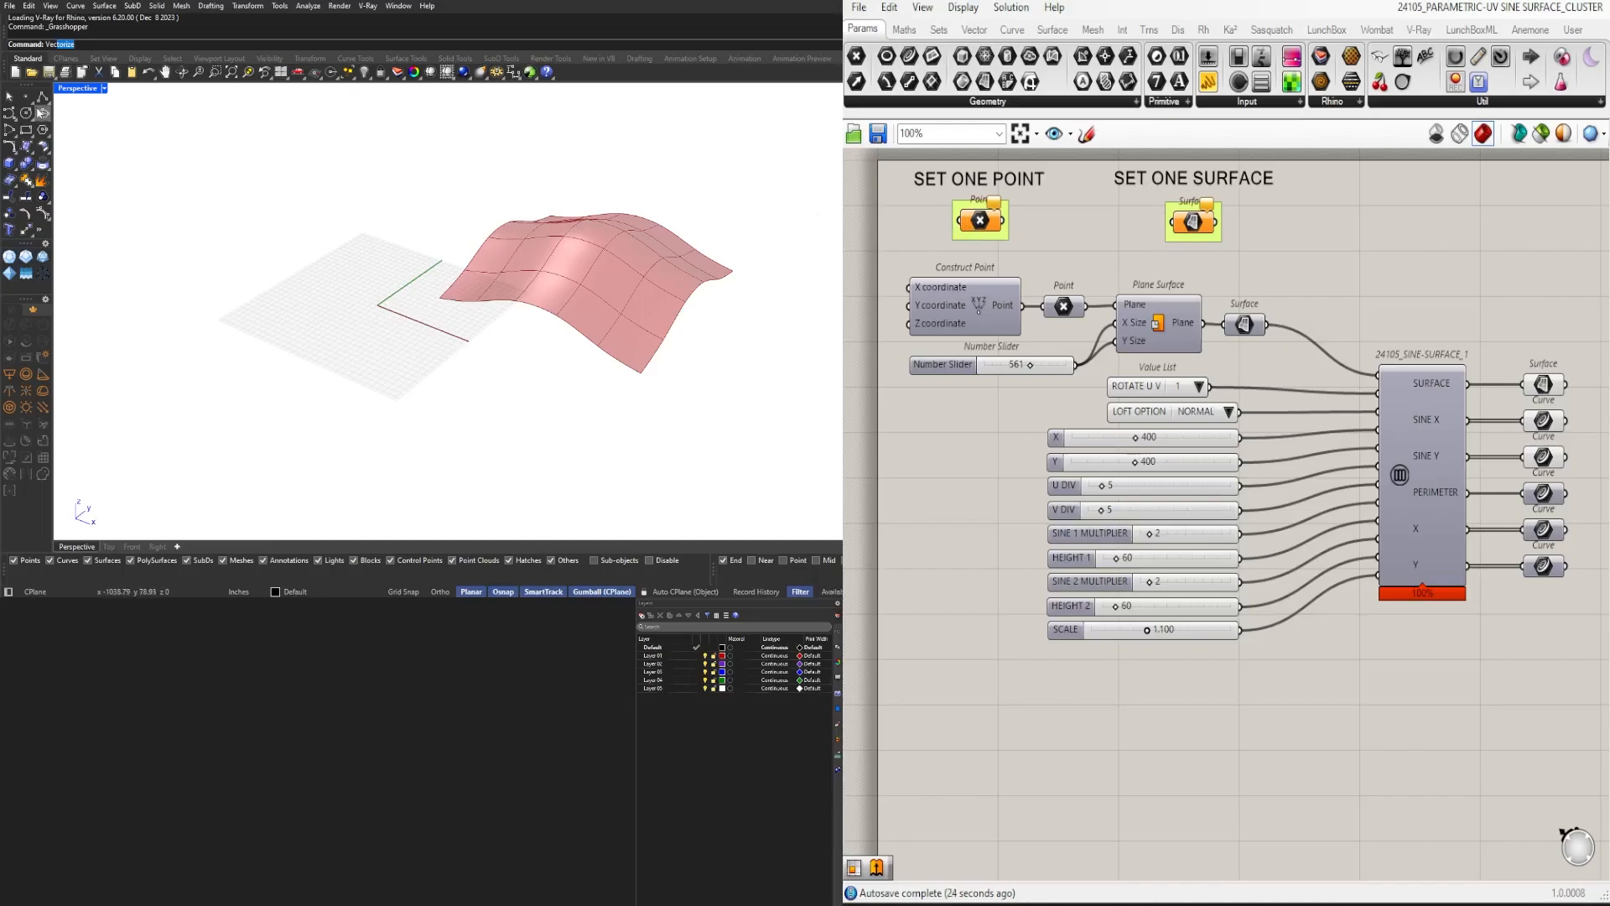
# Step: Place a point in the Perspective viewport near the grid and reference it in the SET ONE POINT parameter
pyautogui.click(26, 97)
pyautogui.click(263, 392)
pyautogui.click(264, 392)
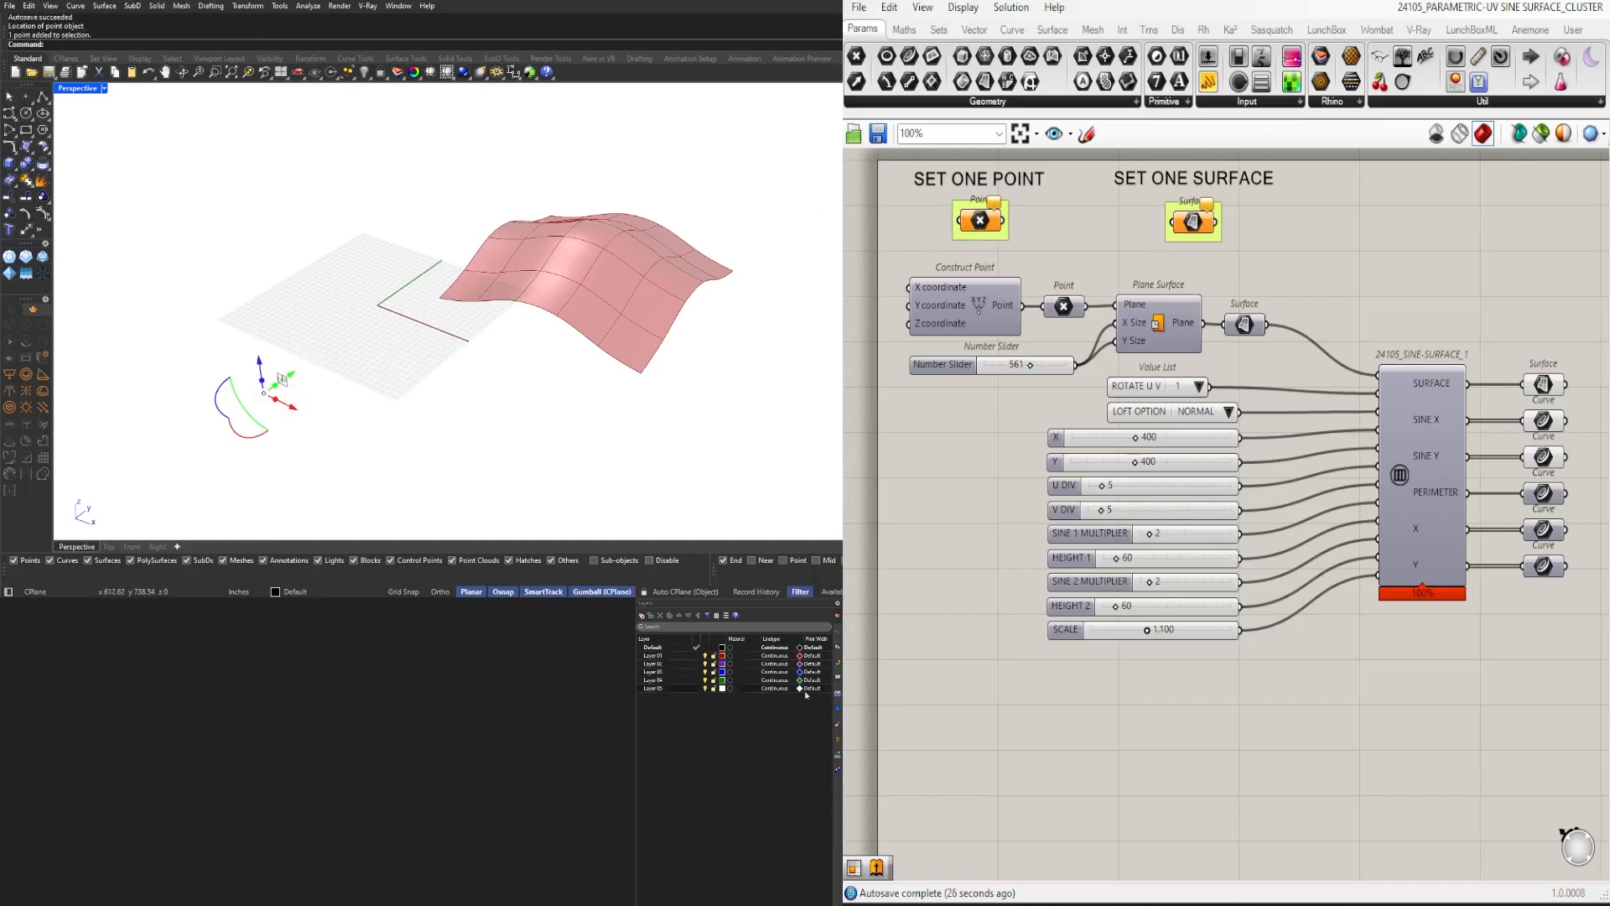
pyautogui.rightClick(986, 218)
pyautogui.click(1020, 467)
# Step: Connect the referenced point to the Point parameter feeding Plane Surface, replacing the Construct Point connection
pyautogui.moveTo(1005, 221); pyautogui.dragTo(1045, 306)
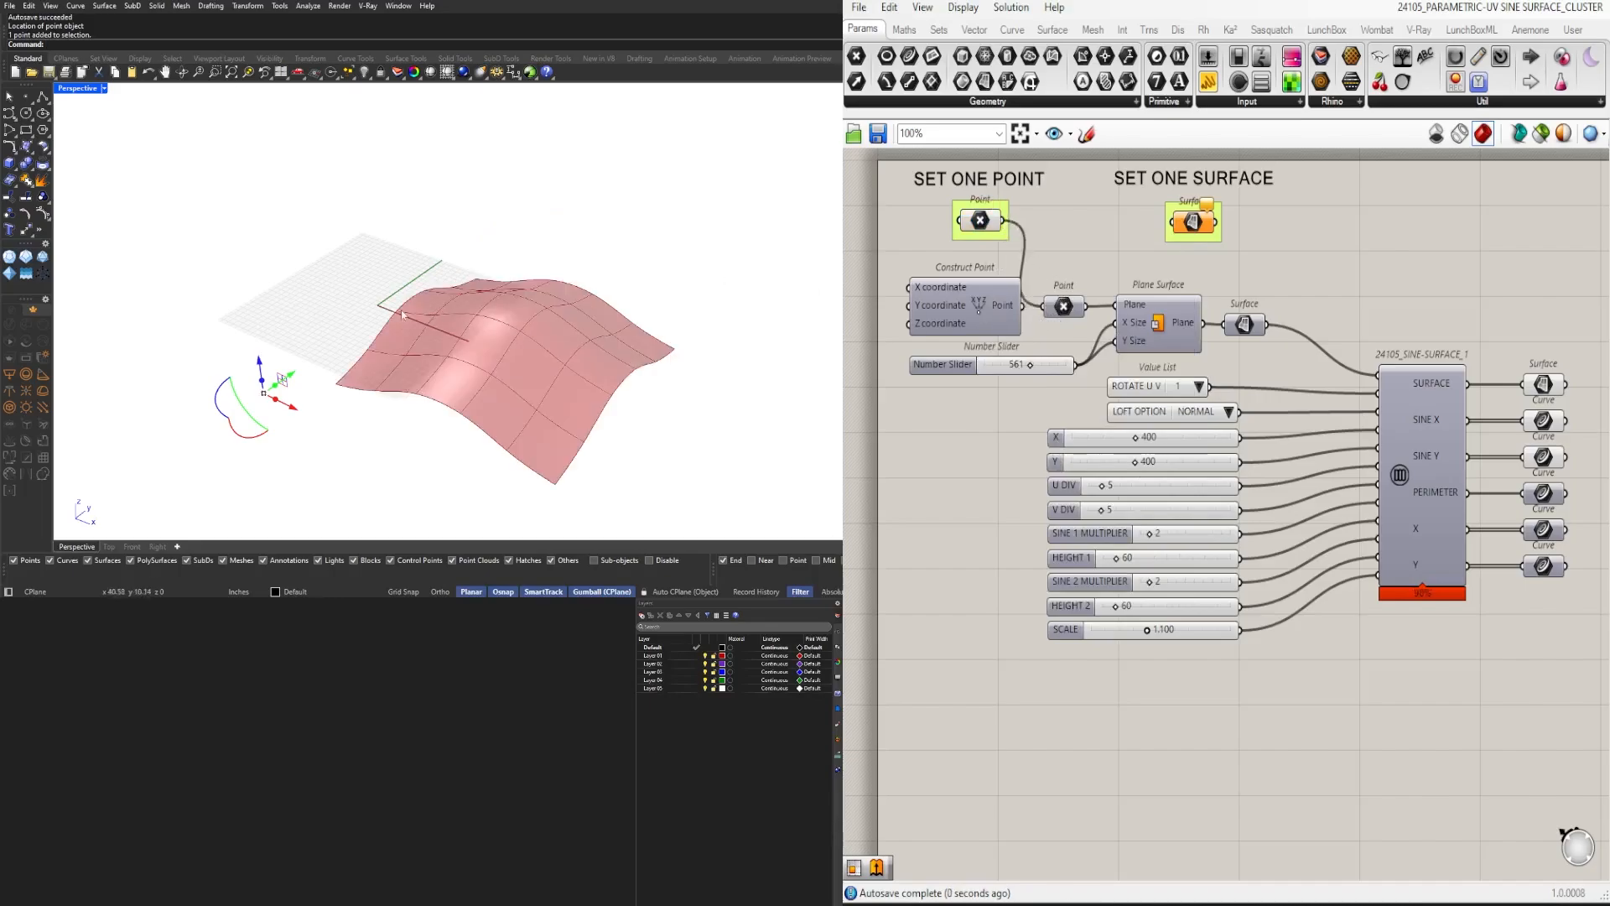
pyautogui.moveTo(403, 315); pyautogui.dragTo(575, 340, button='right')
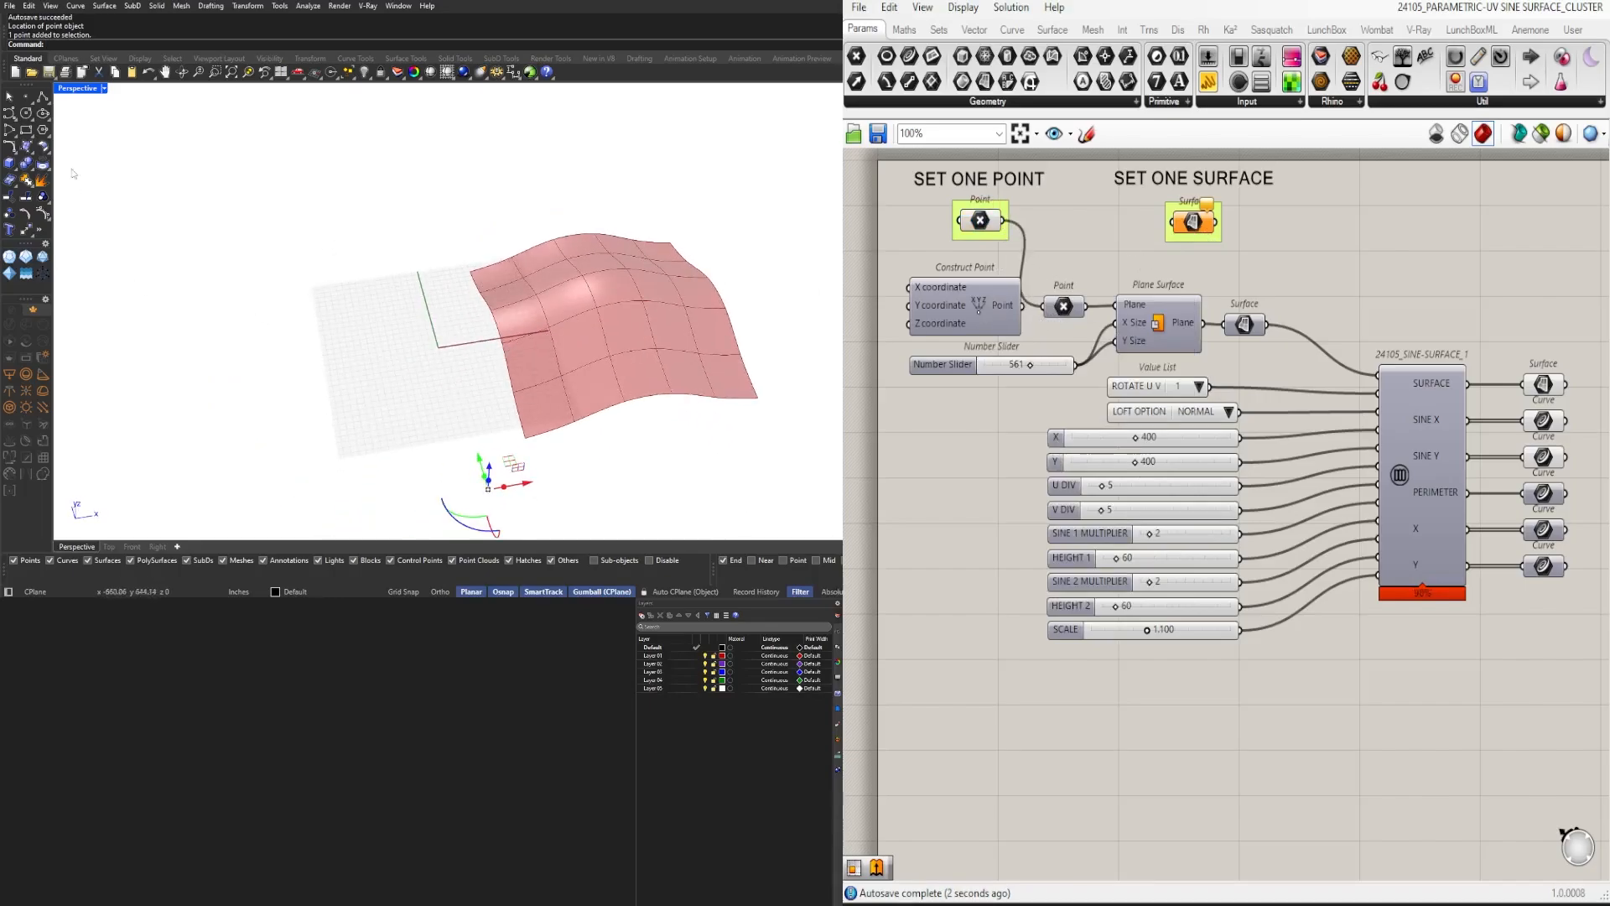
# Step: Draw a rectangular plane overlapping the grid's far corner and reference it in the SET ONE SURFACE parameter
pyautogui.write('Plane')
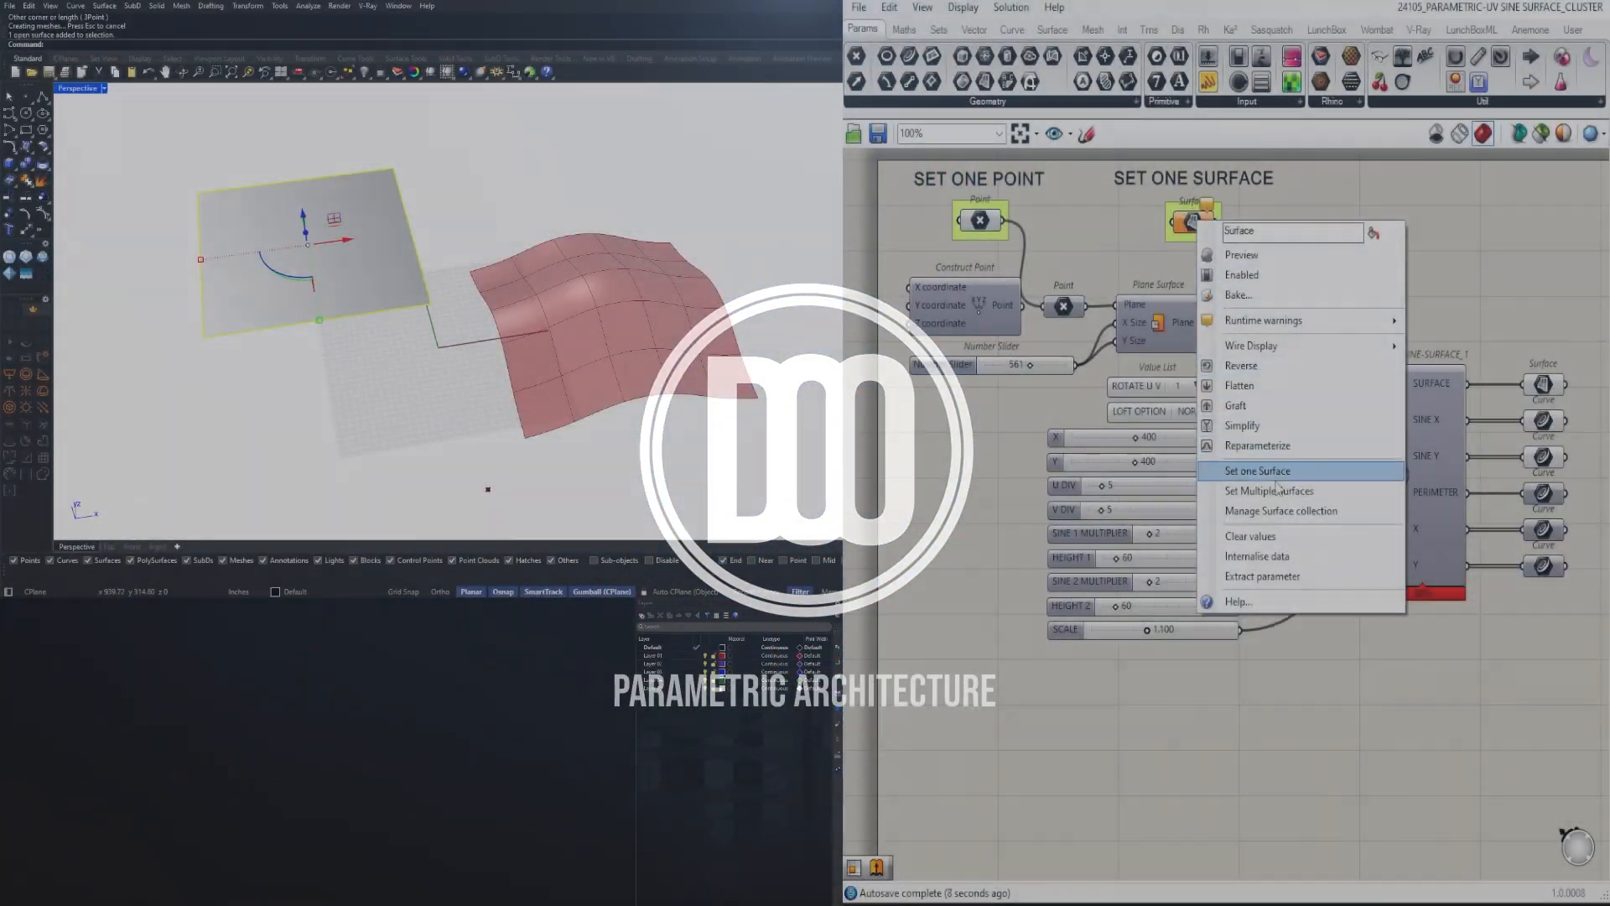
pyautogui.click(1242, 467)
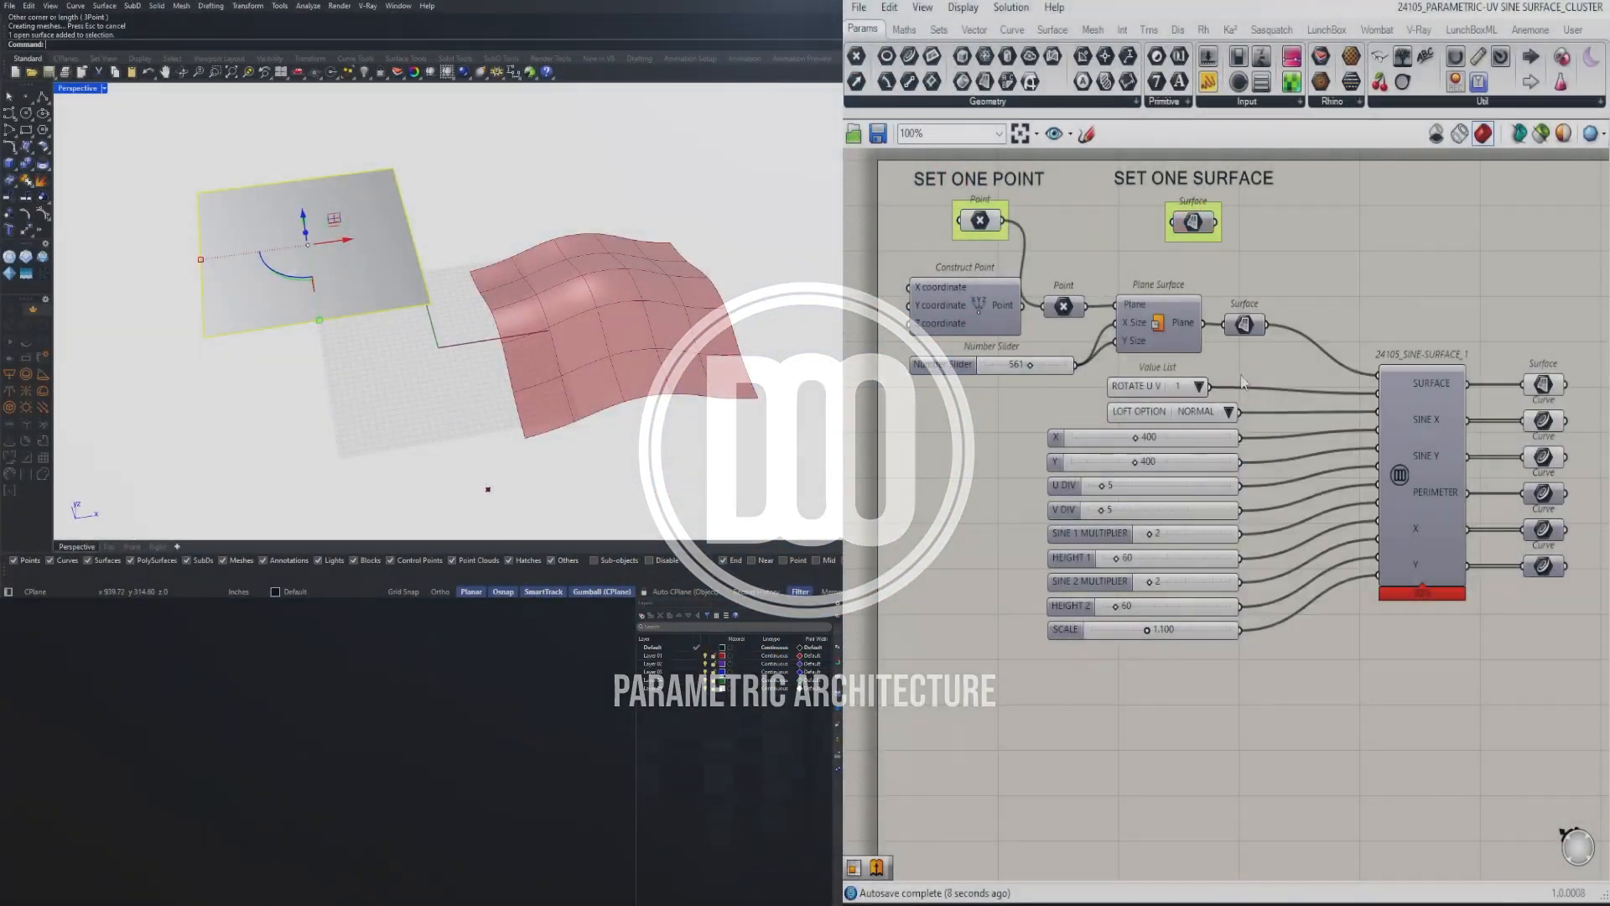
# Step: Connect the referenced surface to the Surface parameter feeding the sine-surface cluster and inspect the resulting shape
pyautogui.moveTo(1217, 223); pyautogui.dragTo(1224, 325)
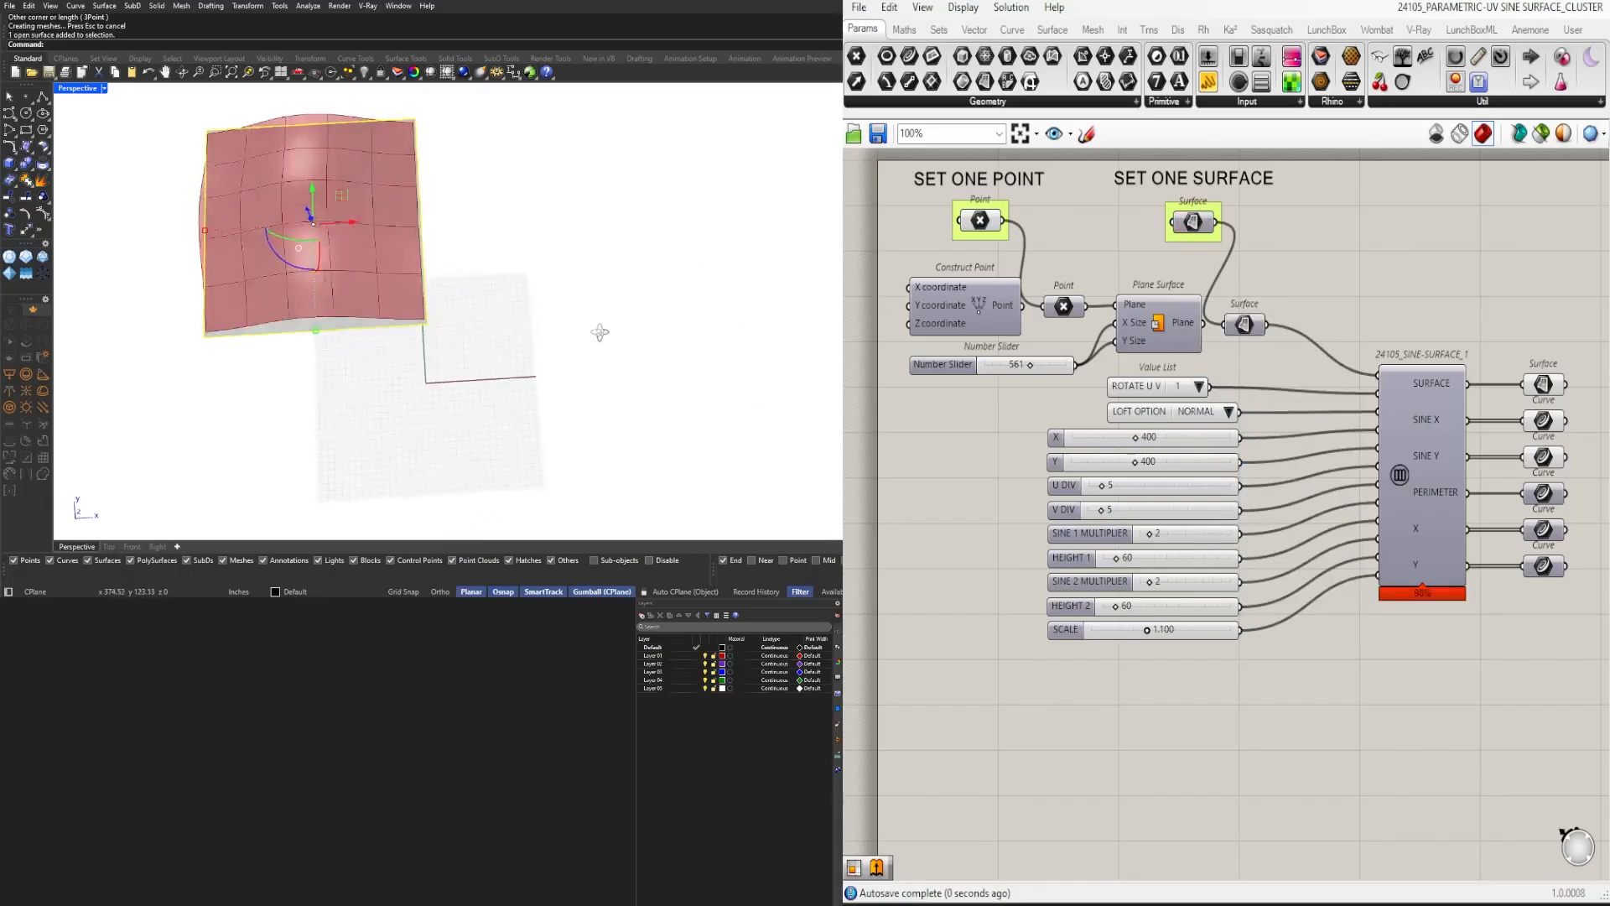
pyautogui.moveTo(600, 332); pyautogui.dragTo(480, 292, button='right')
pyautogui.scroll(-5, 585, 314)
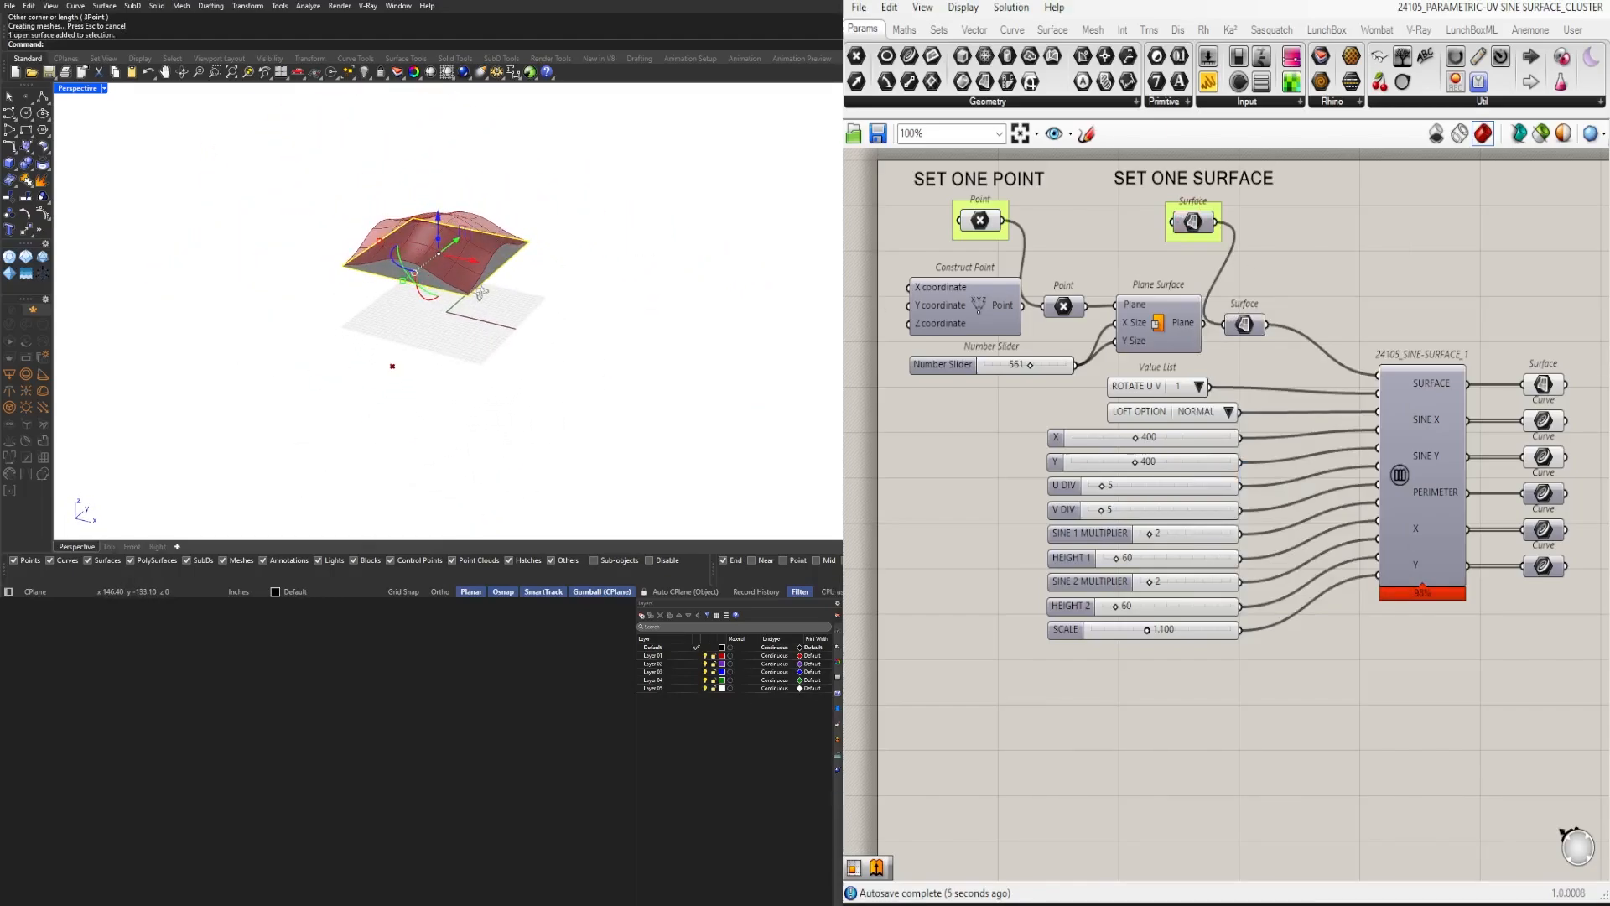
# Step: Delete the drawn plane and rewire Construct Point to the Point parameter and Plane Surface to the cluster's Surface parameter
pyautogui.press('Delete')
pyautogui.moveTo(1162, 309); pyautogui.dragTo(1171, 365, button='right')
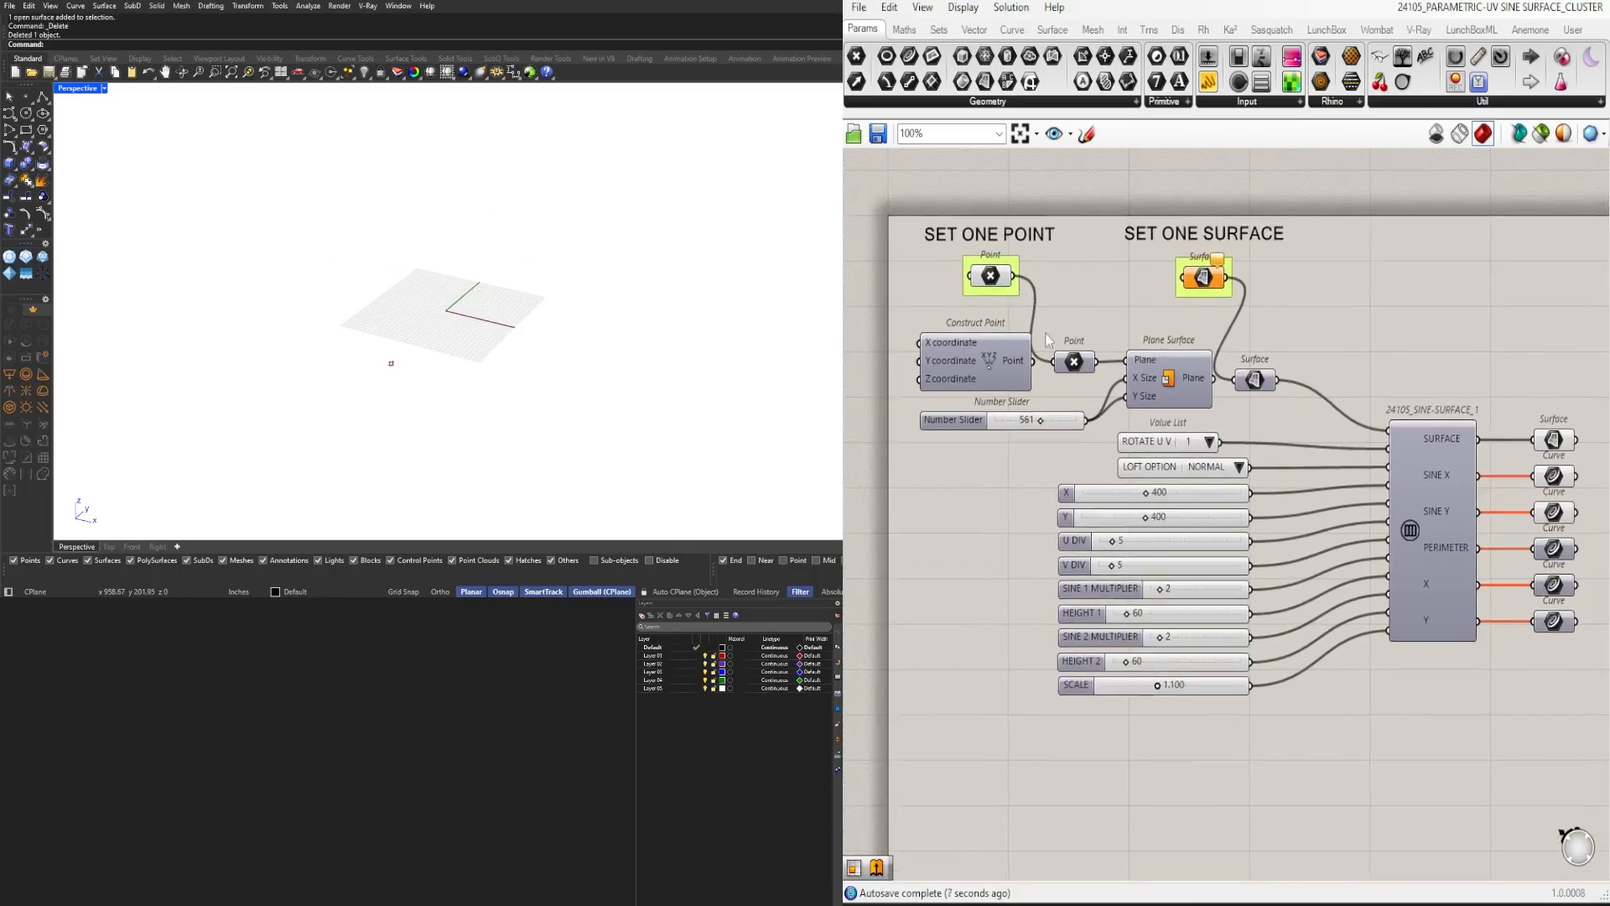
pyautogui.keyDown('ctrl'); pyautogui.moveTo(1014, 278); pyautogui.dragTo(1055, 362); pyautogui.keyUp('ctrl')
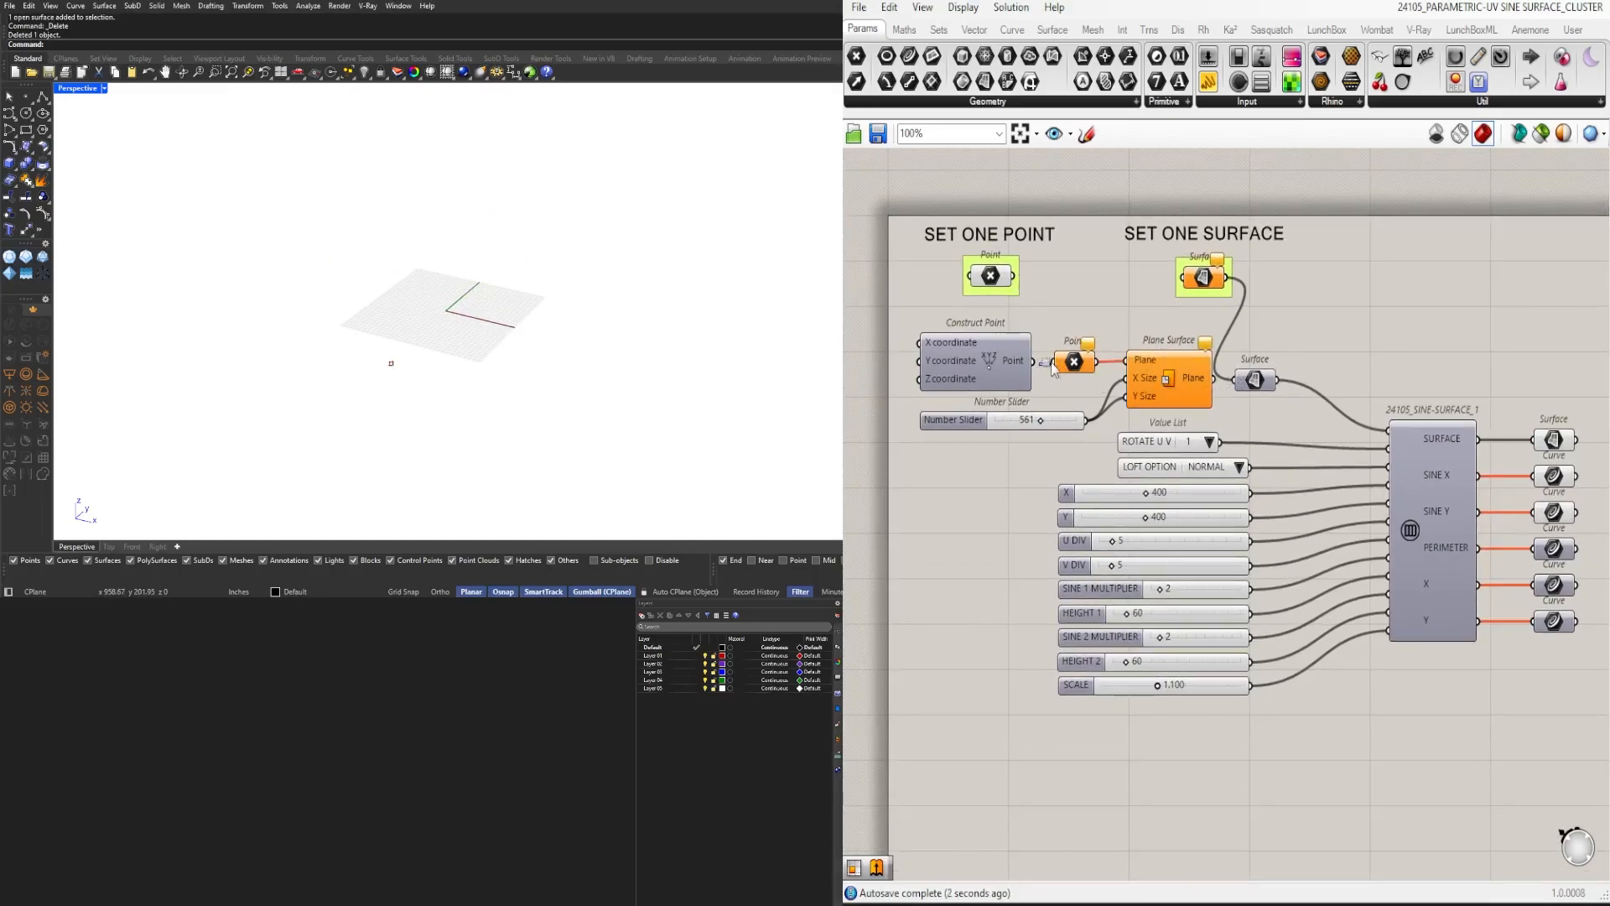
pyautogui.moveTo(1035, 362); pyautogui.dragTo(1055, 362)
pyautogui.moveTo(1223, 379); pyautogui.dragTo(1237, 378)
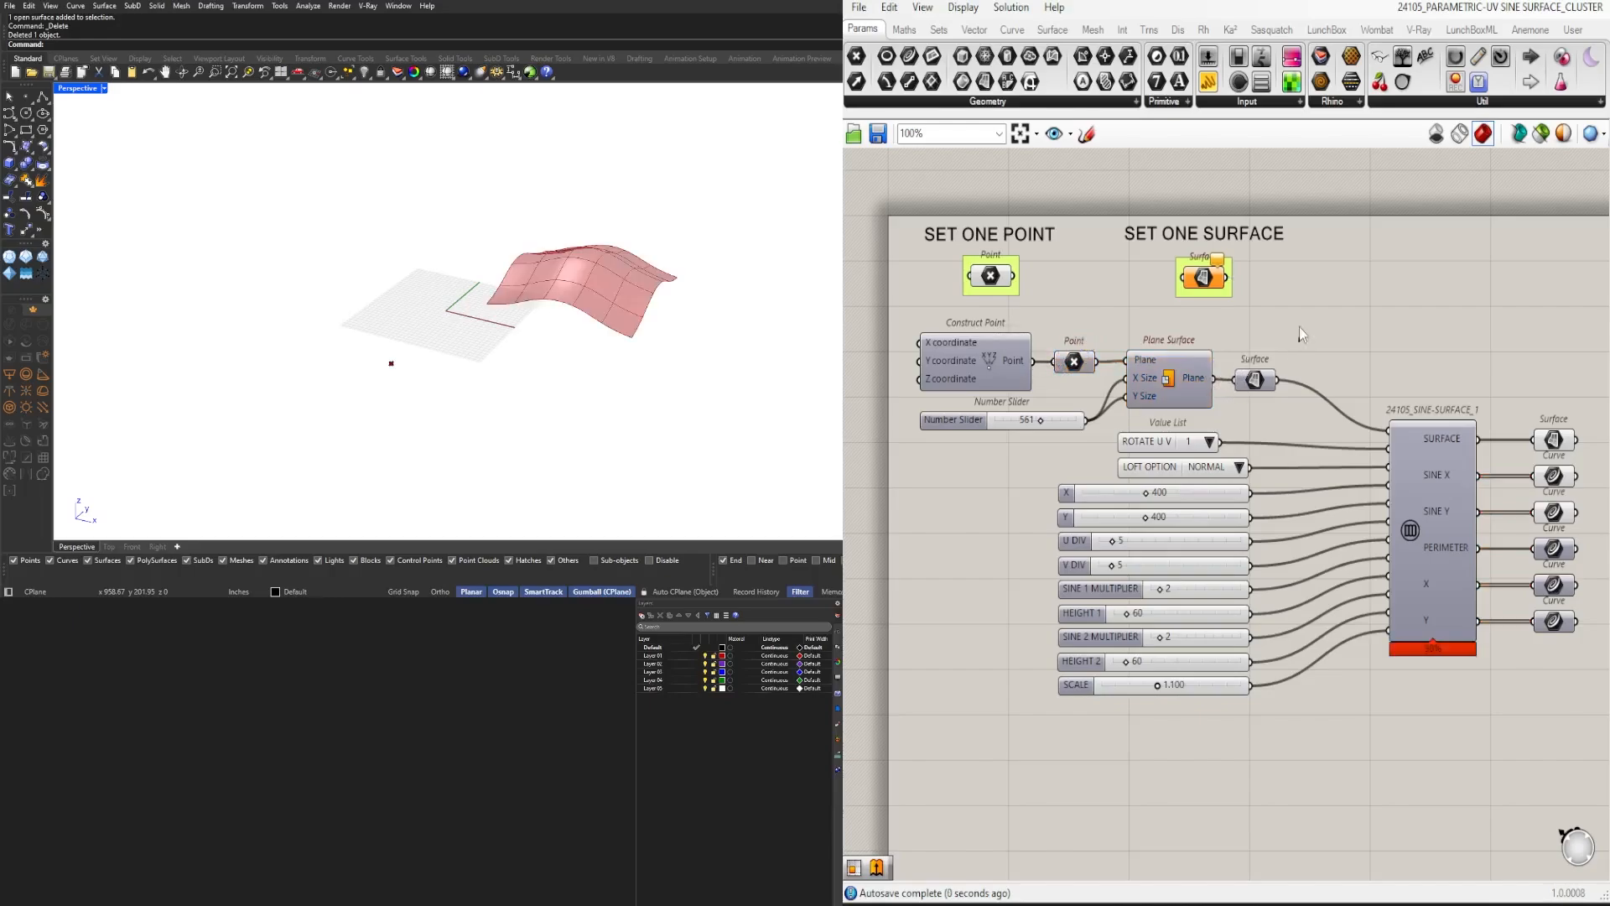
pyautogui.moveTo(1299, 302); pyautogui.dragTo(1222, 246)
pyautogui.click(1451, 287)
pyautogui.scroll(5, 615, 277)
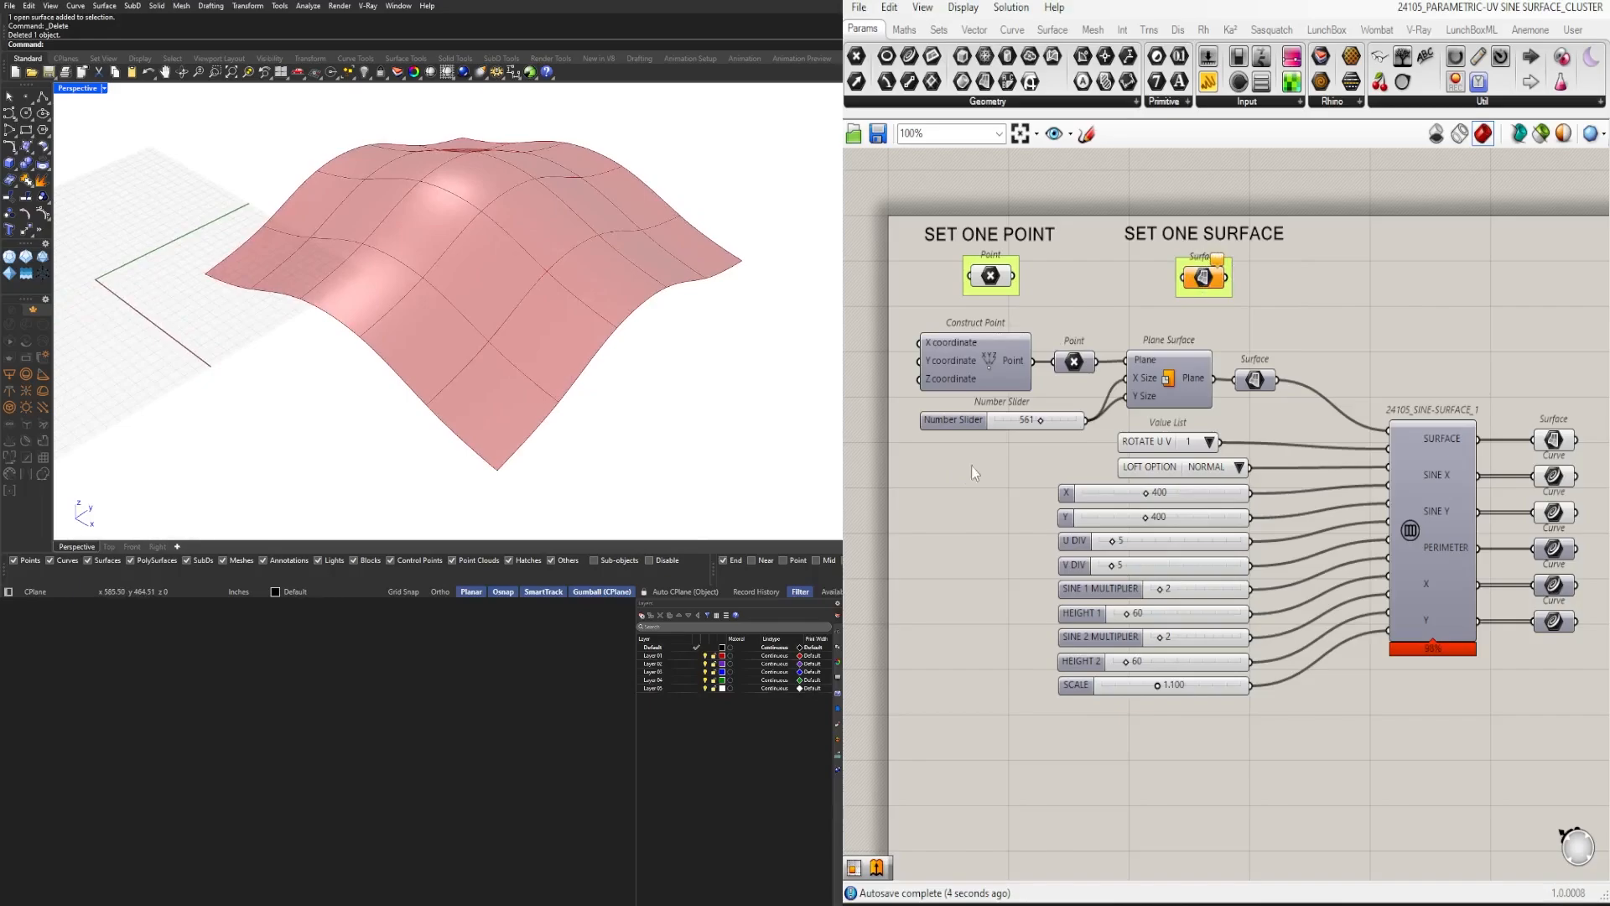
# Step: Try ROTATE U V option 2 and return the value list to 1
pyautogui.scroll(2, 1182, 434)
pyautogui.click(1212, 448)
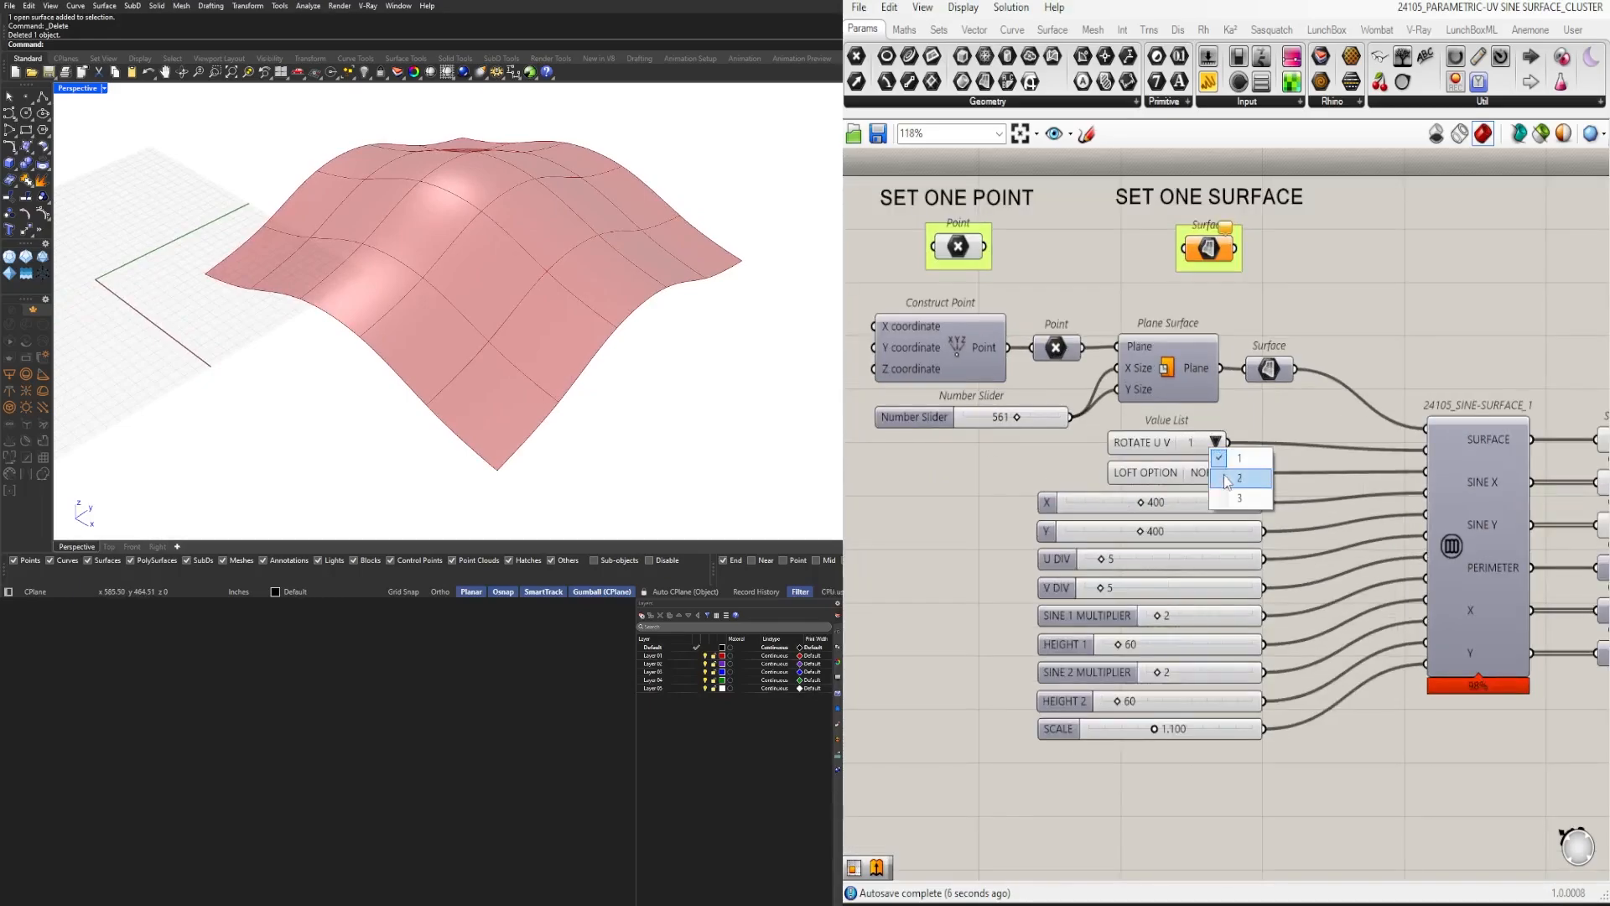
pyautogui.click(1225, 475)
pyautogui.click(1214, 443)
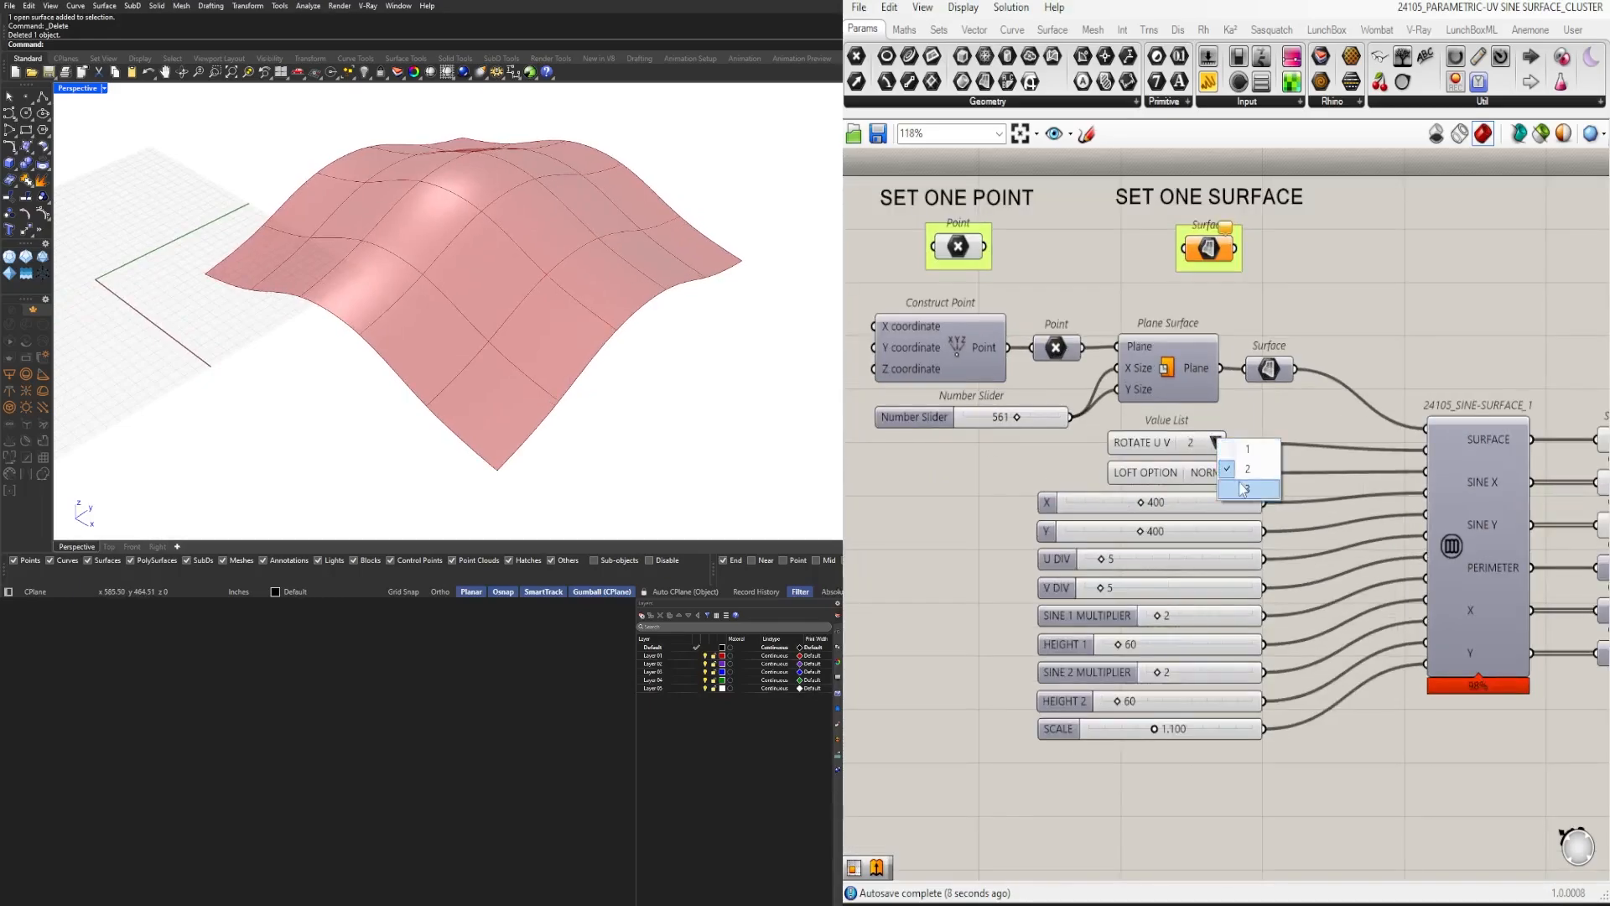
pyautogui.click(1240, 464)
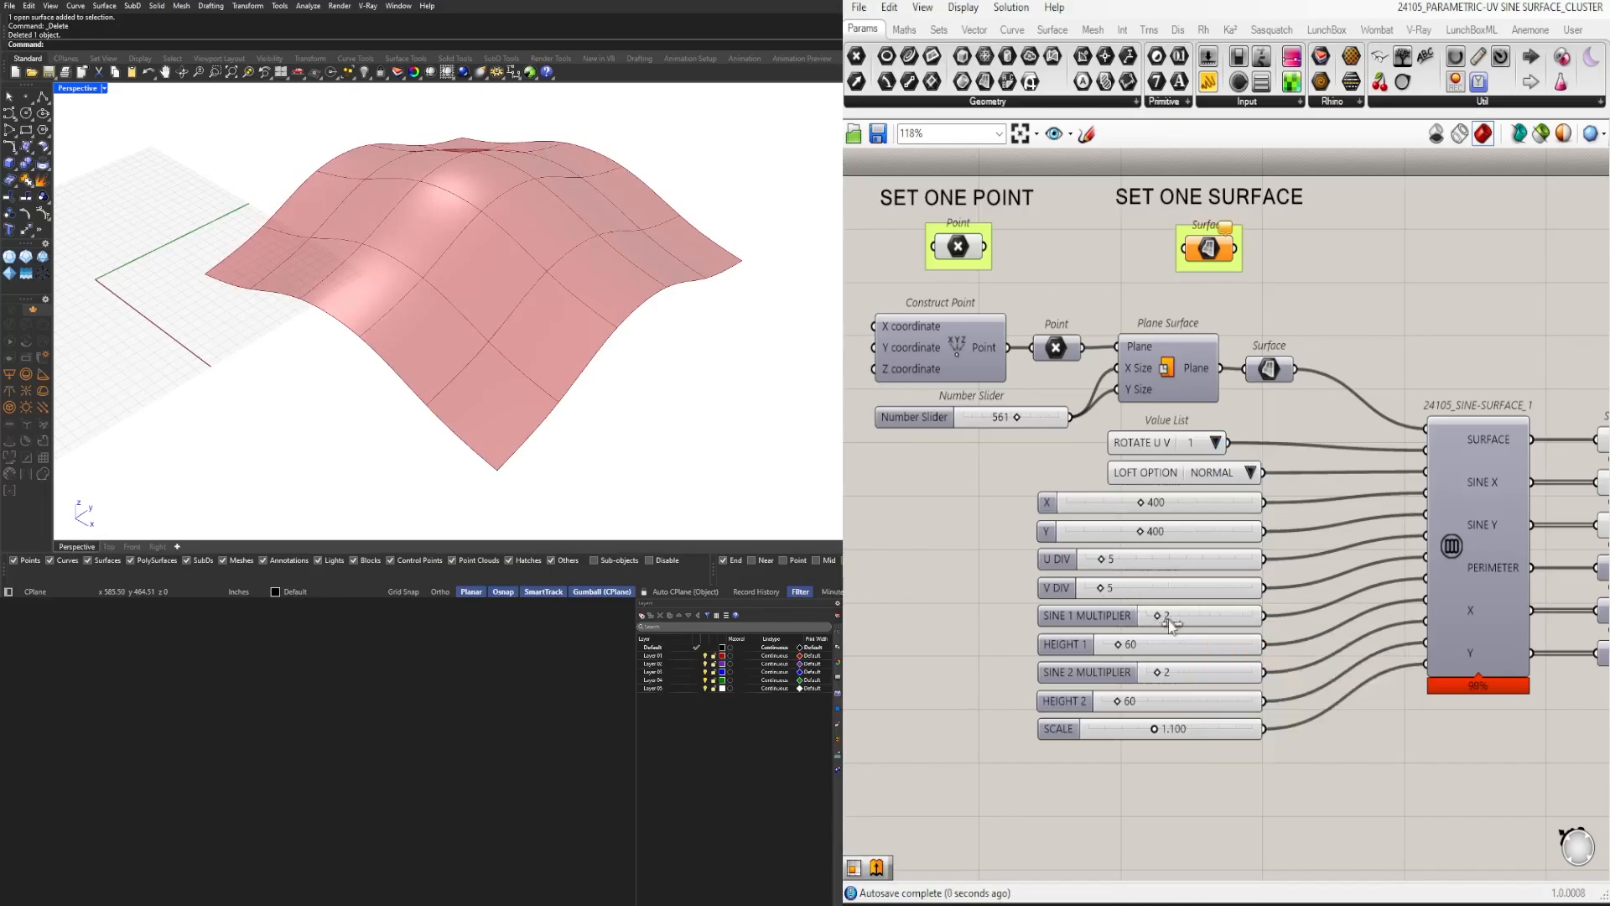
# Step: Set the U DIV, V DIV and SINE 1 MULTIPLIER sliders each to 6
pyautogui.moveTo(1171, 625); pyautogui.dragTo(1172, 625)
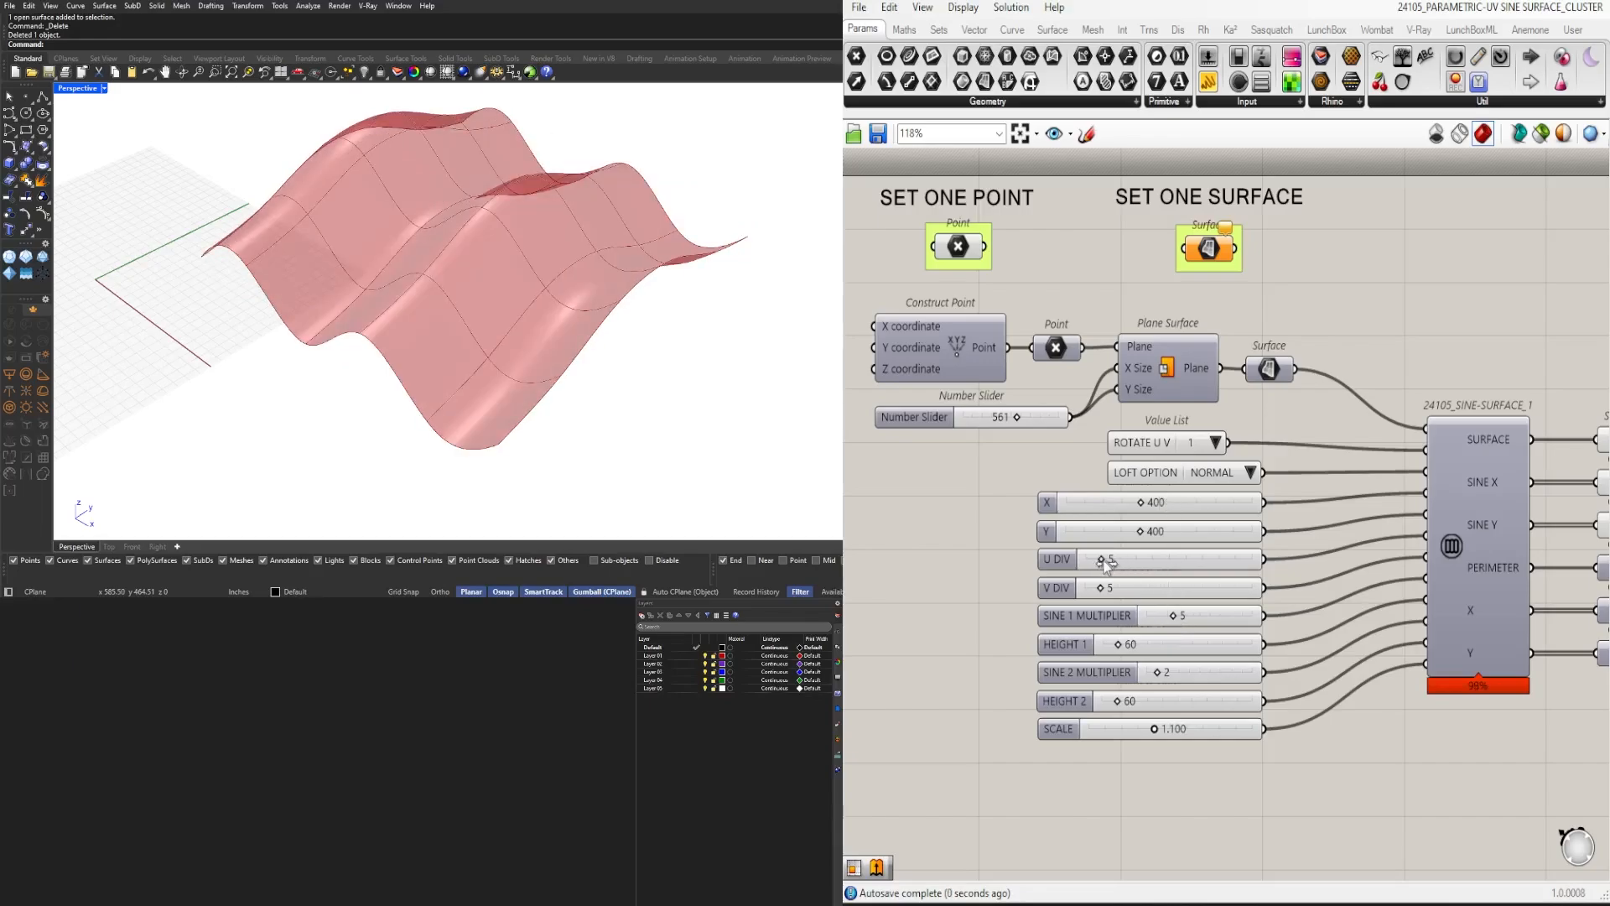
pyautogui.moveTo(1106, 562); pyautogui.dragTo(1180, 618)
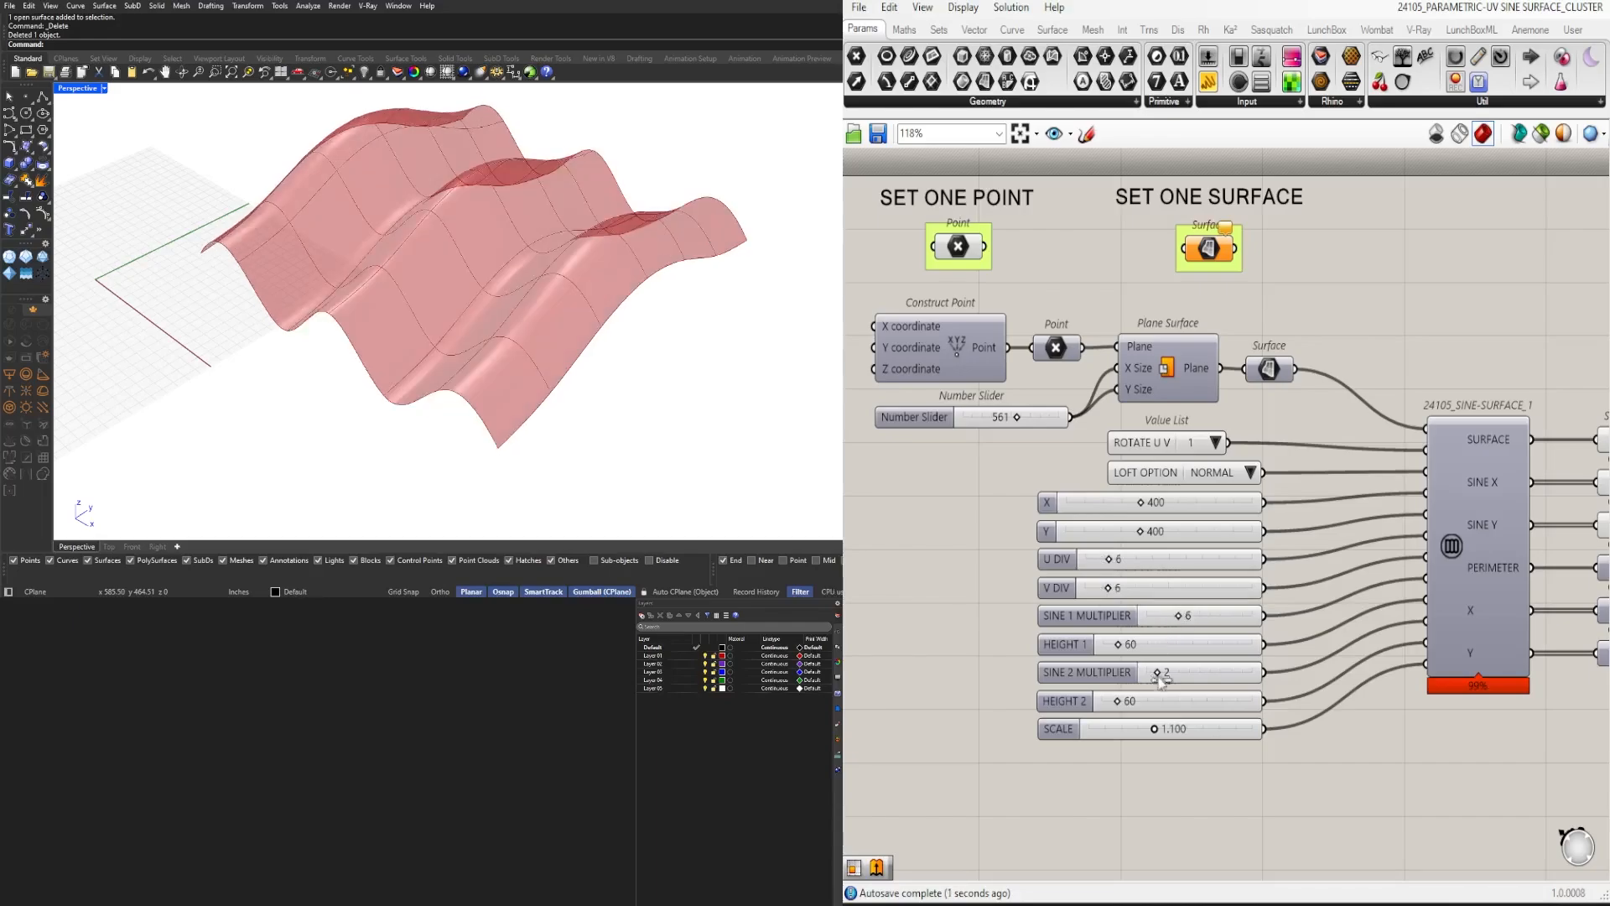
# Step: Compare ROTATE U V options 2 and 3 on the wavy surface and return the value list to 1
pyautogui.click(1215, 443)
pyautogui.click(1241, 467)
pyautogui.click(1215, 443)
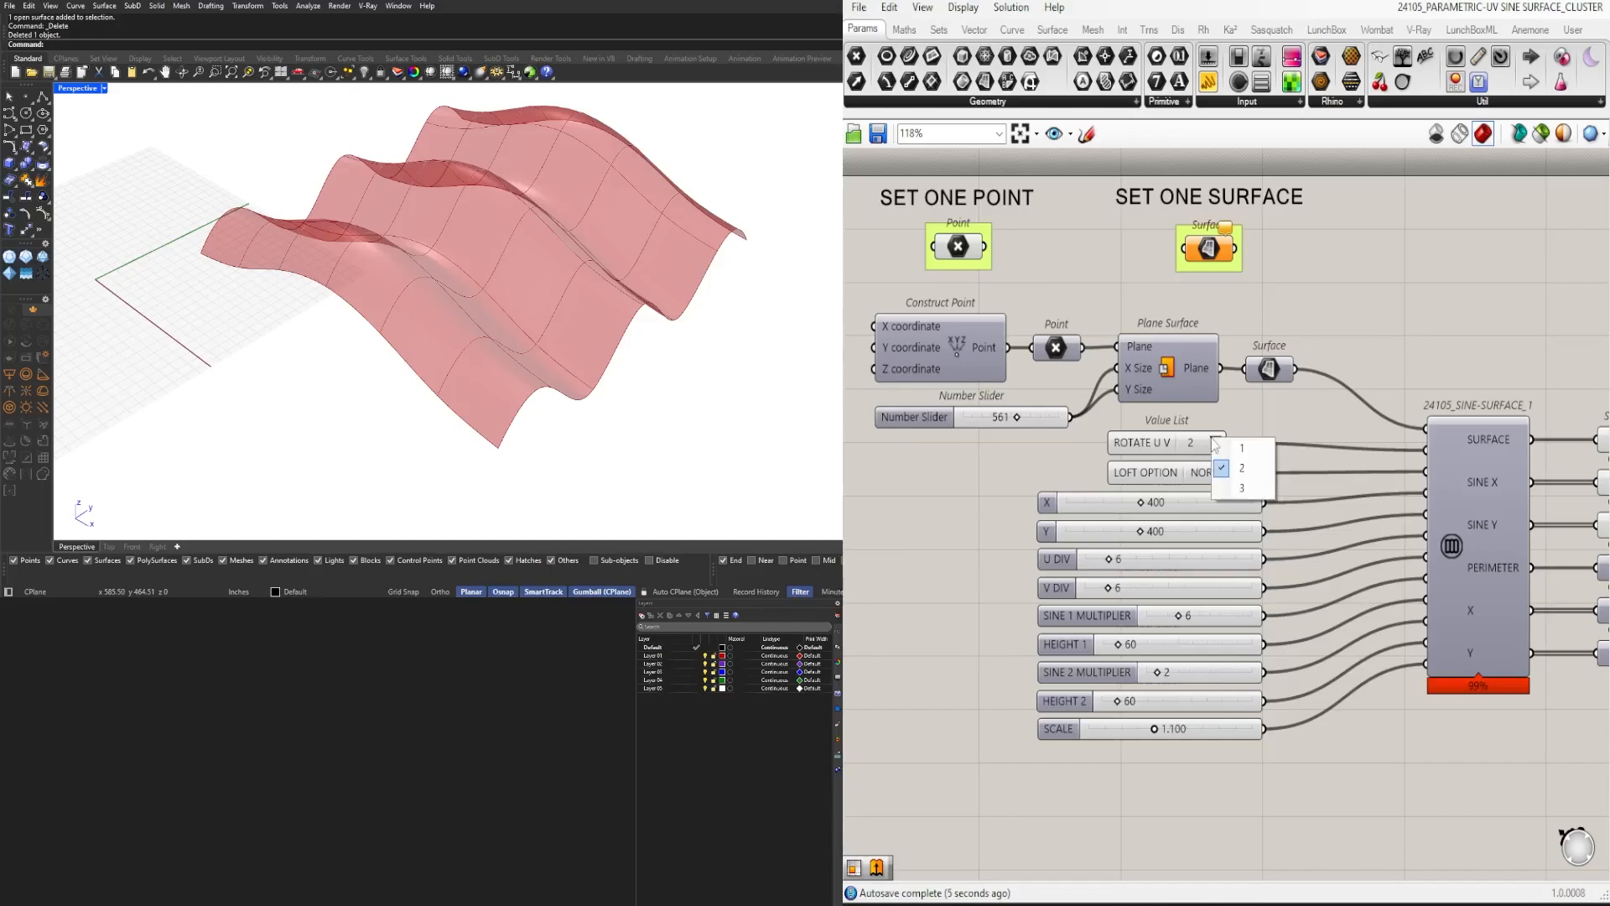
pyautogui.click(1241, 487)
pyautogui.click(1212, 443)
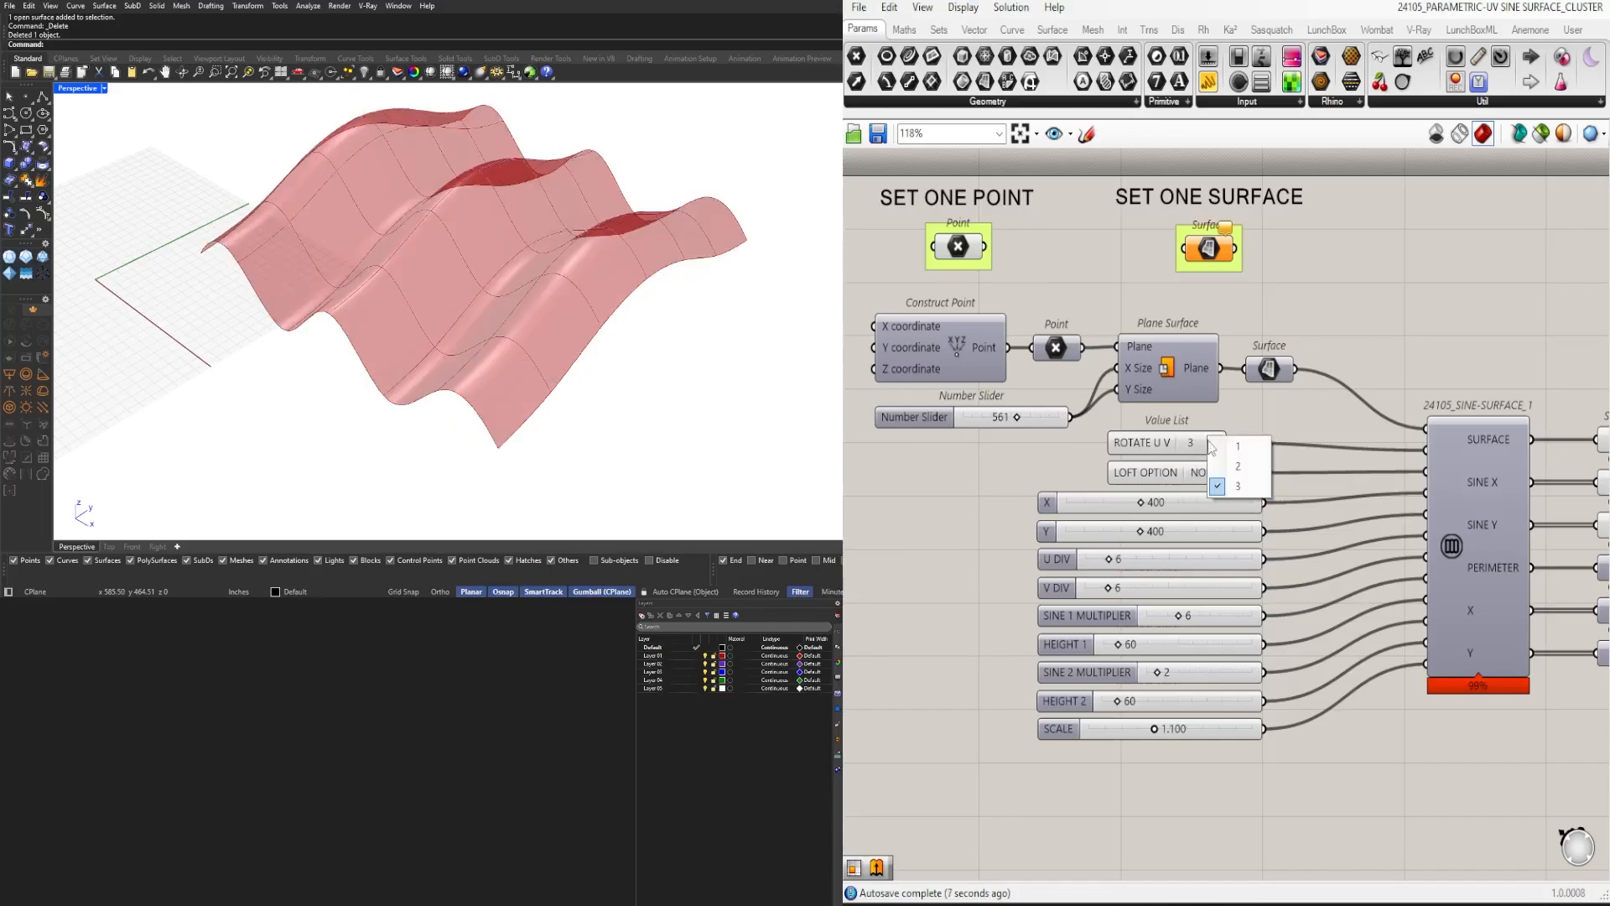
pyautogui.click(1232, 465)
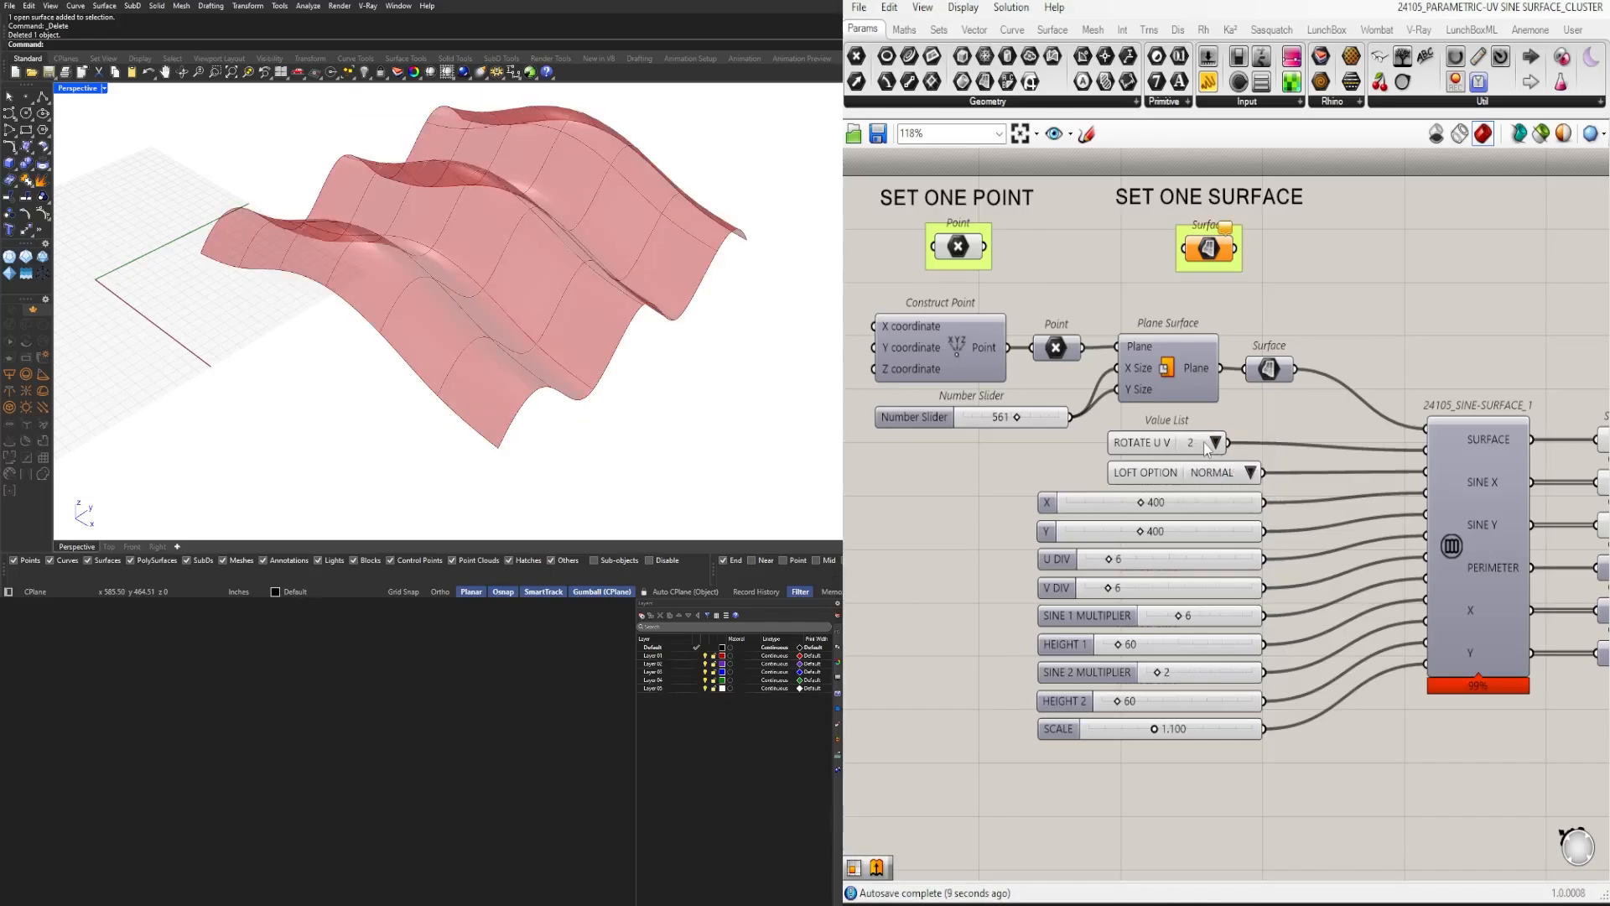
pyautogui.click(1212, 444)
pyautogui.click(1238, 447)
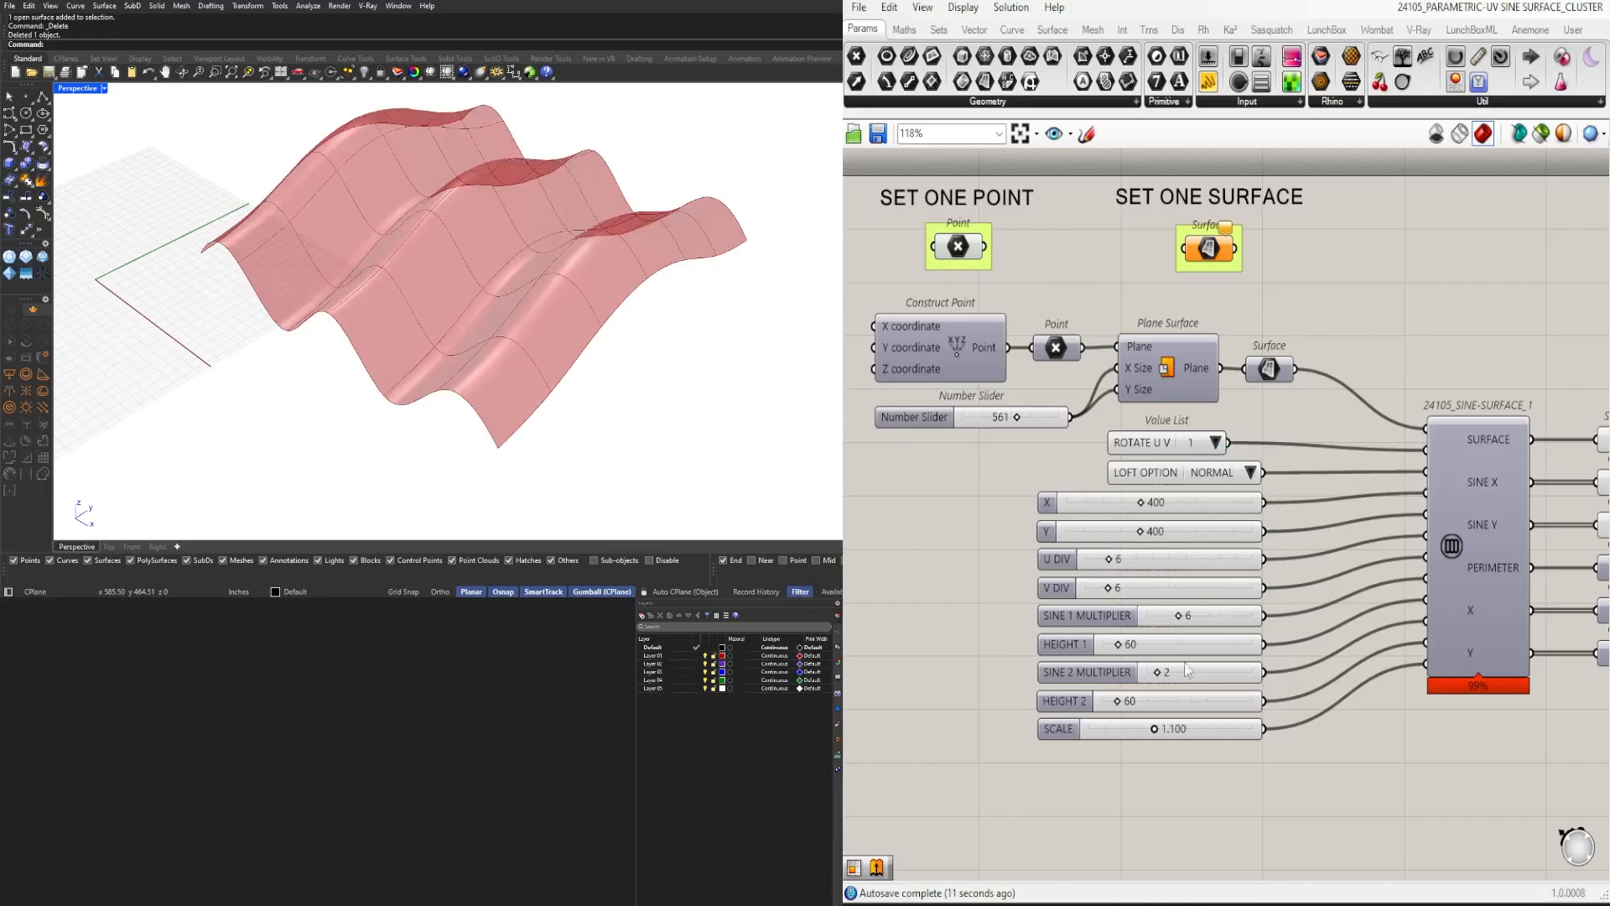
# Step: Set SINE 2 MULTIPLIER to 1 and inspect the resulting waves from another angle
pyautogui.click(1157, 675)
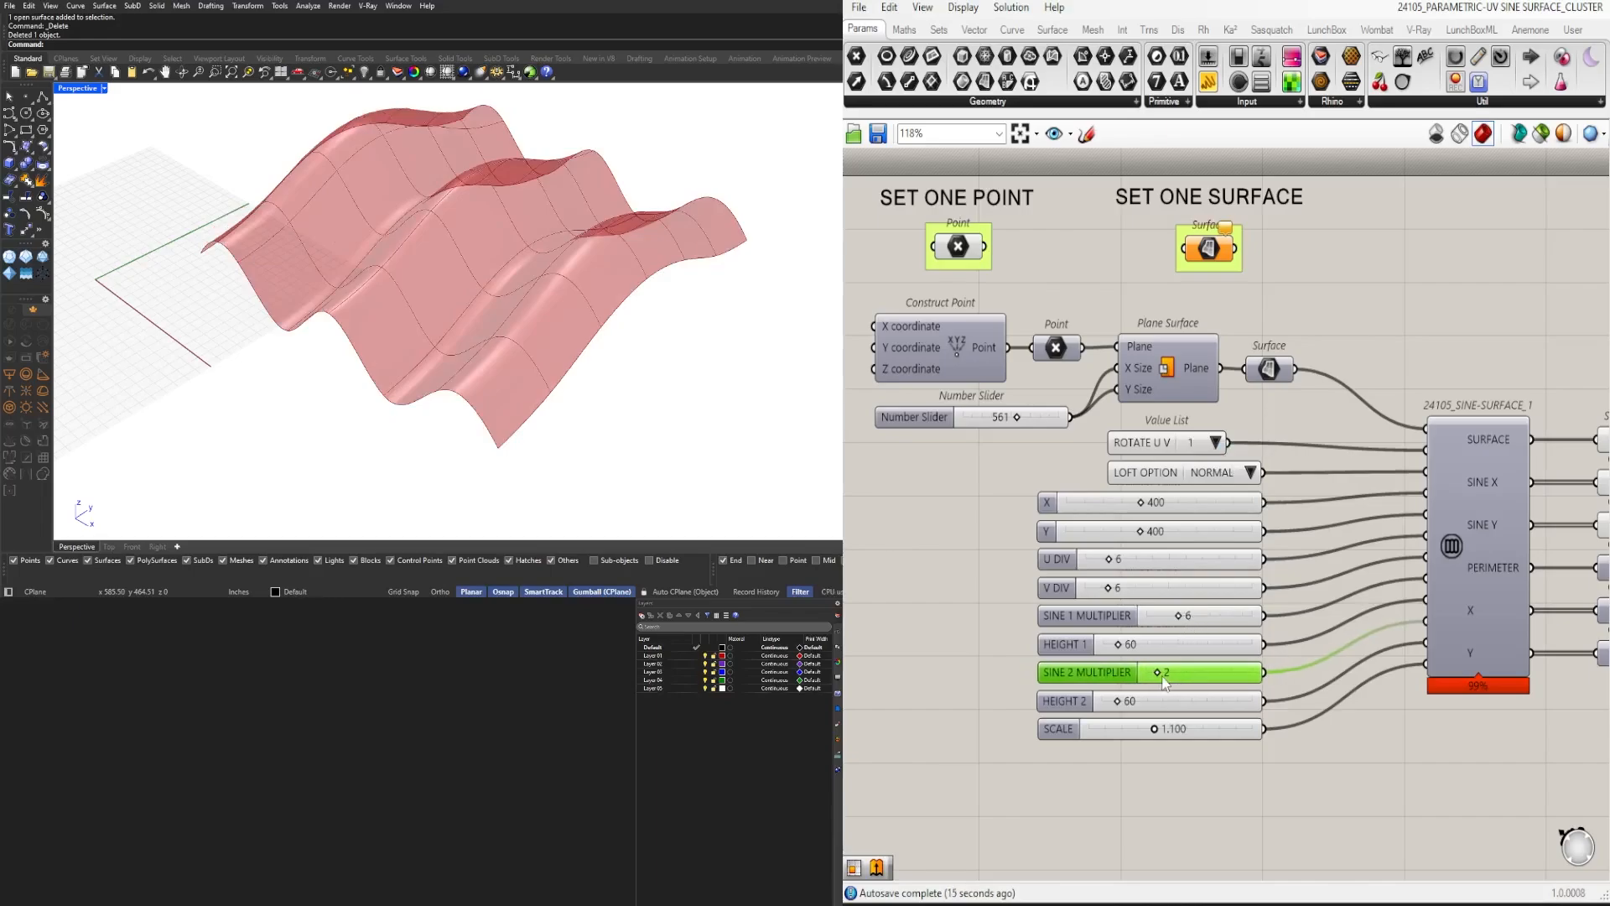
pyautogui.moveTo(1148, 678)
pyautogui.mouseDown()
pyautogui.moveTo(1053, 676)
pyautogui.moveTo(1153, 676)
pyautogui.mouseUp()
pyautogui.moveTo(692, 361); pyautogui.dragTo(642, 357, button='right')
pyautogui.scroll(-2, 634, 344)
pyautogui.scroll(3, 512, 206)
pyautogui.moveTo(511, 207); pyautogui.dragTo(534, 218, button='right')
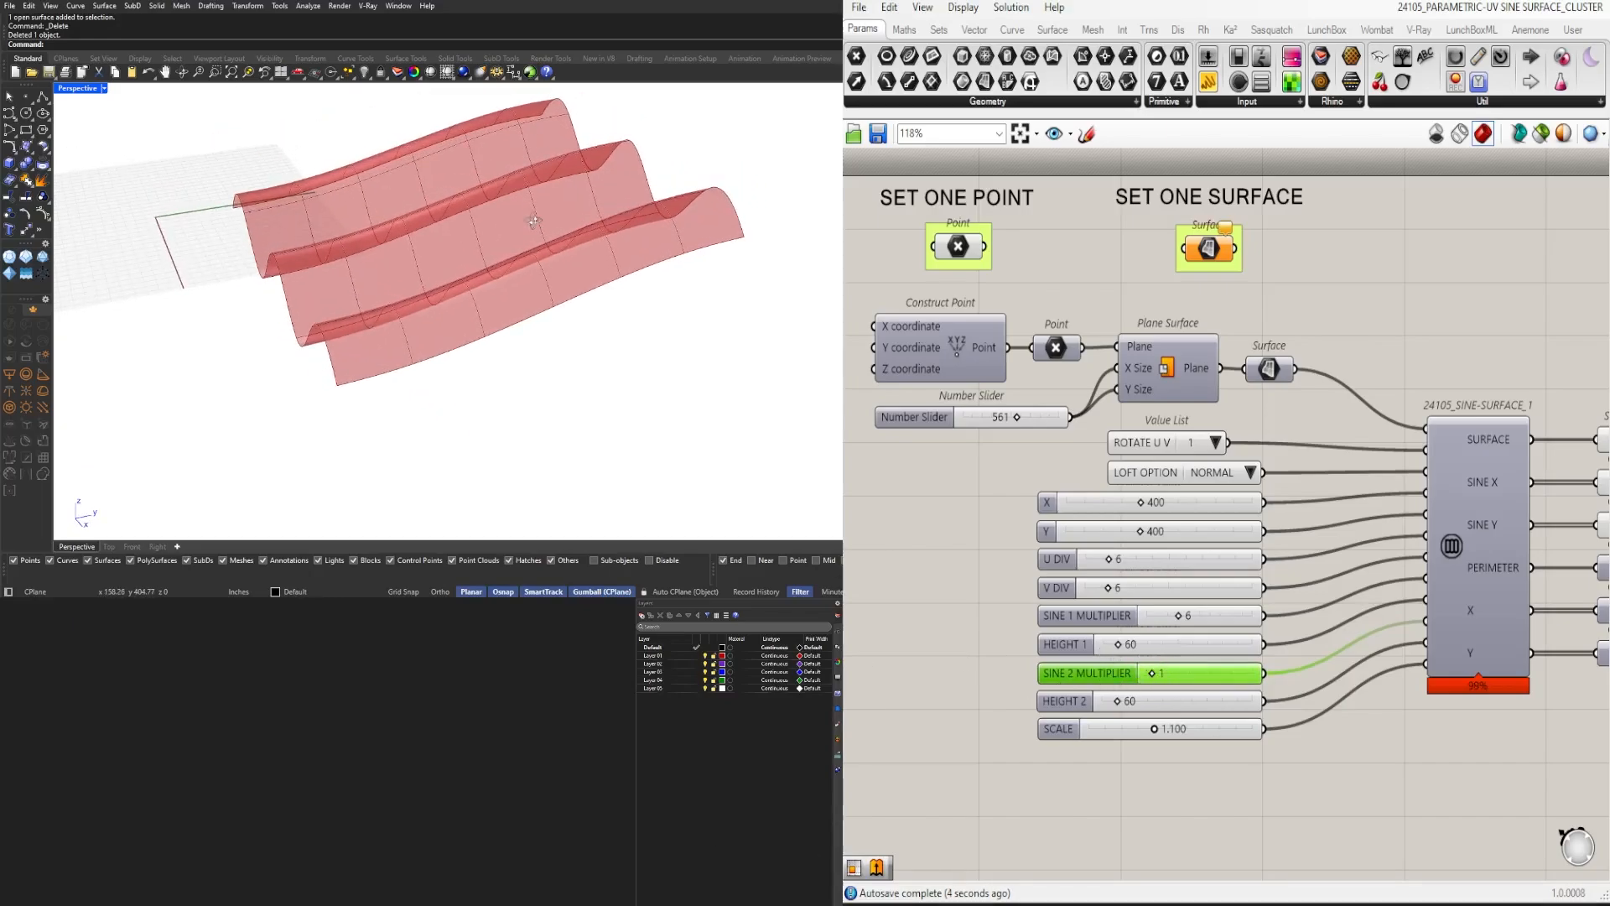
# Step: Set the HEIGHT 2 slider to 67 and the HEIGHT 1 slider to 48
pyautogui.scroll(2, 1118, 667)
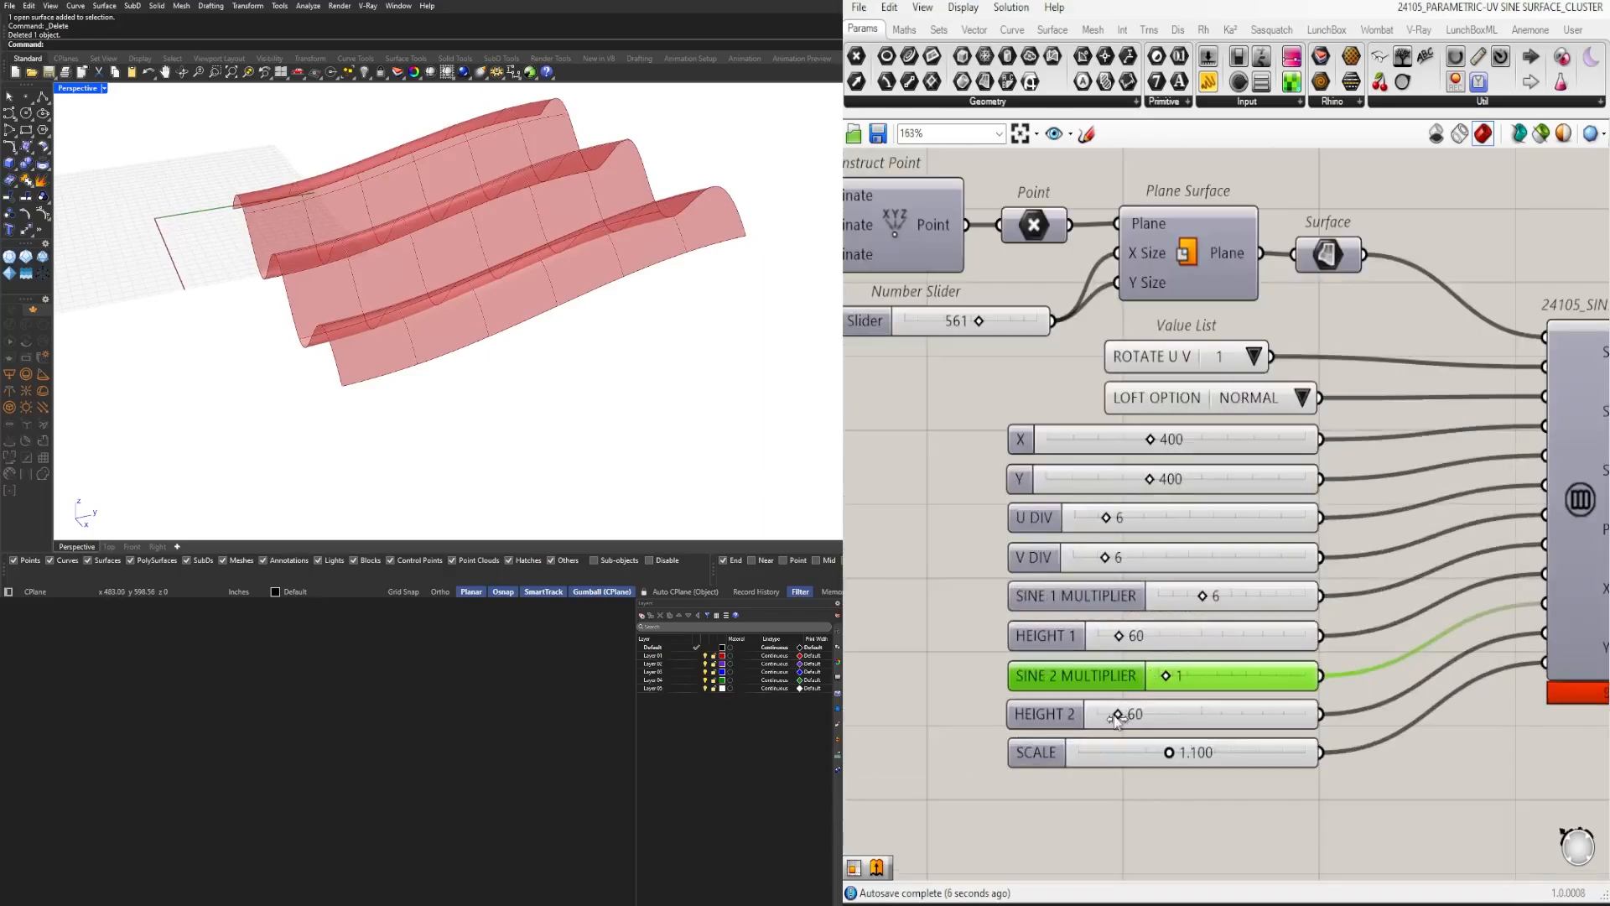
pyautogui.moveTo(1115, 719)
pyautogui.mouseDown()
pyautogui.moveTo(1157, 716)
pyautogui.moveTo(1121, 713)
pyautogui.mouseUp()
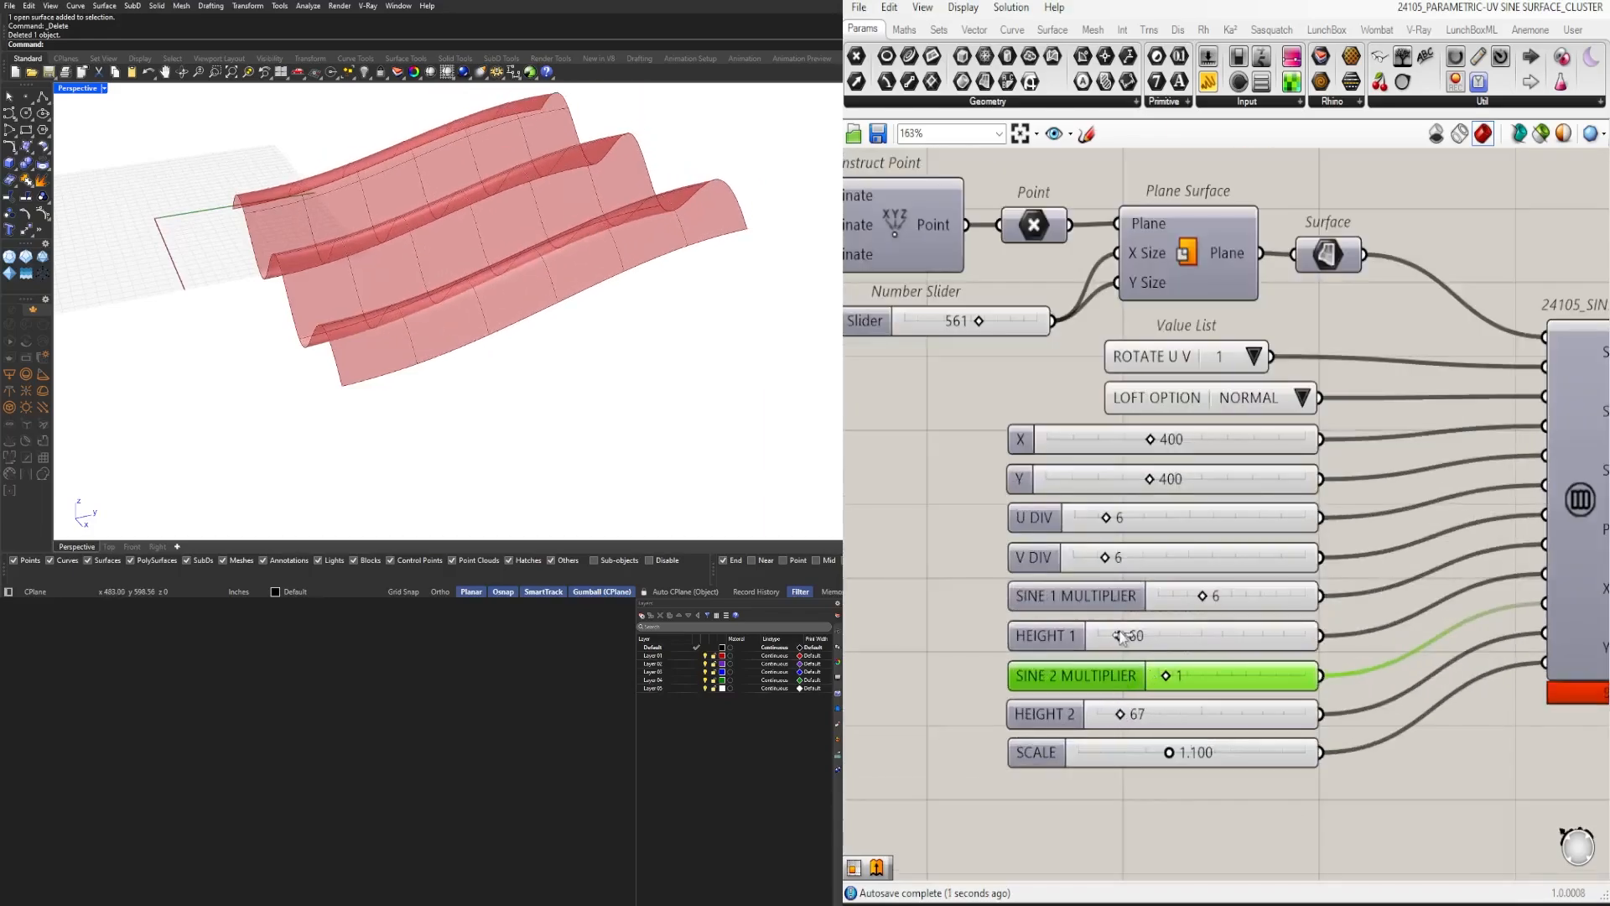
pyautogui.moveTo(1122, 637); pyautogui.dragTo(1116, 636)
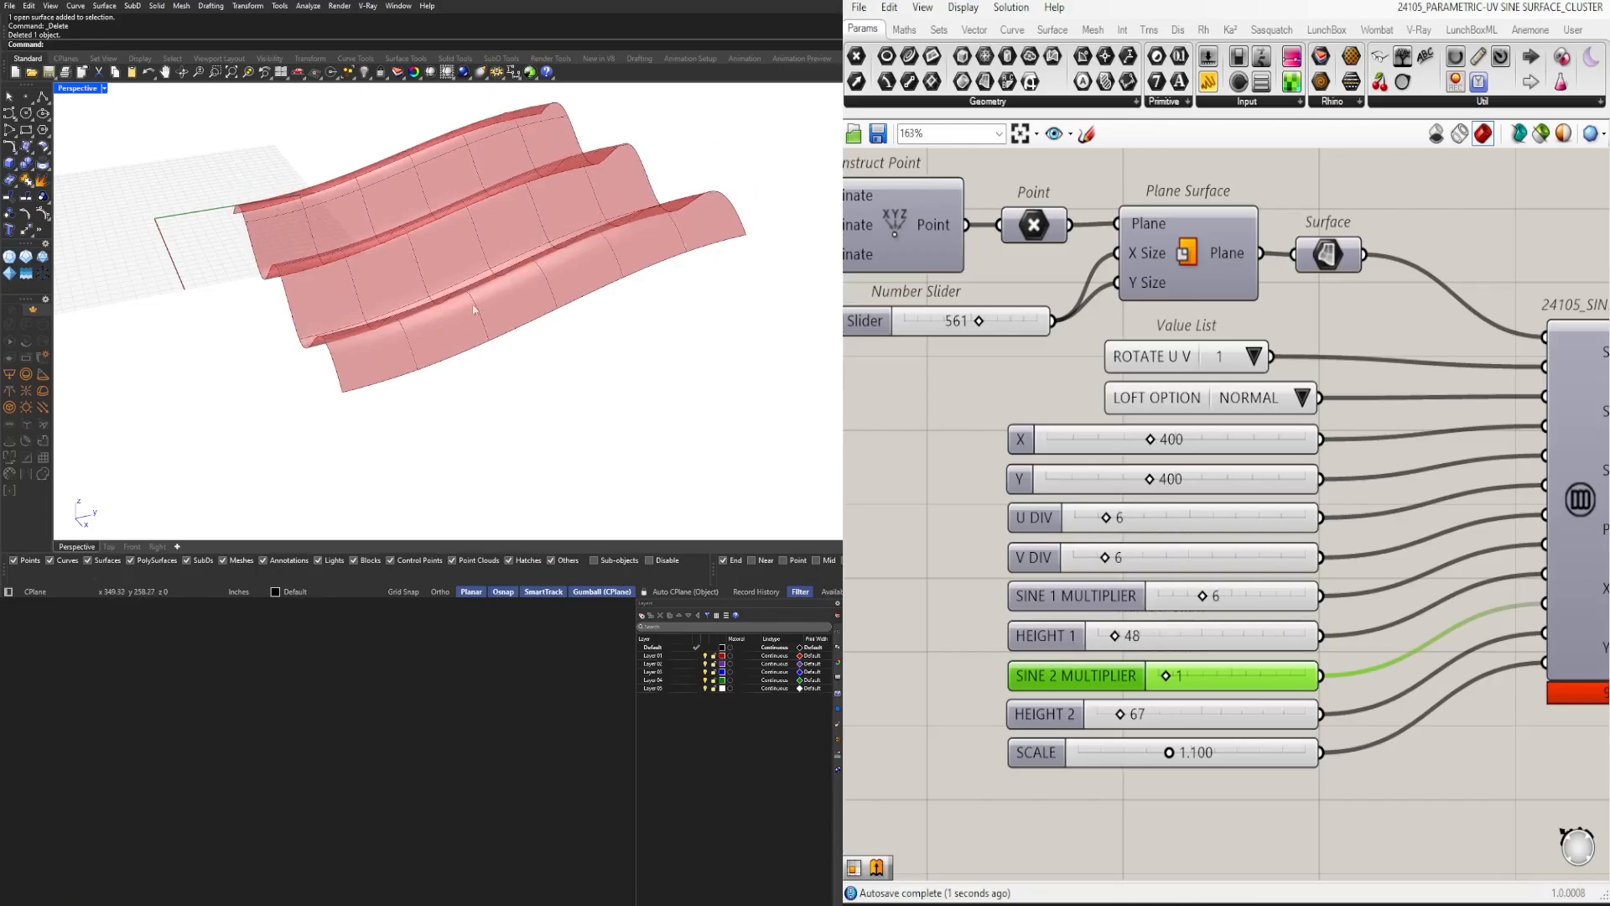
# Step: Set the SCALE slider of the sine surface to 1.069
pyautogui.moveTo(473, 309); pyautogui.dragTo(537, 310, button='right')
pyautogui.scroll(-2, 1143, 503)
pyautogui.scroll(4, 1142, 646)
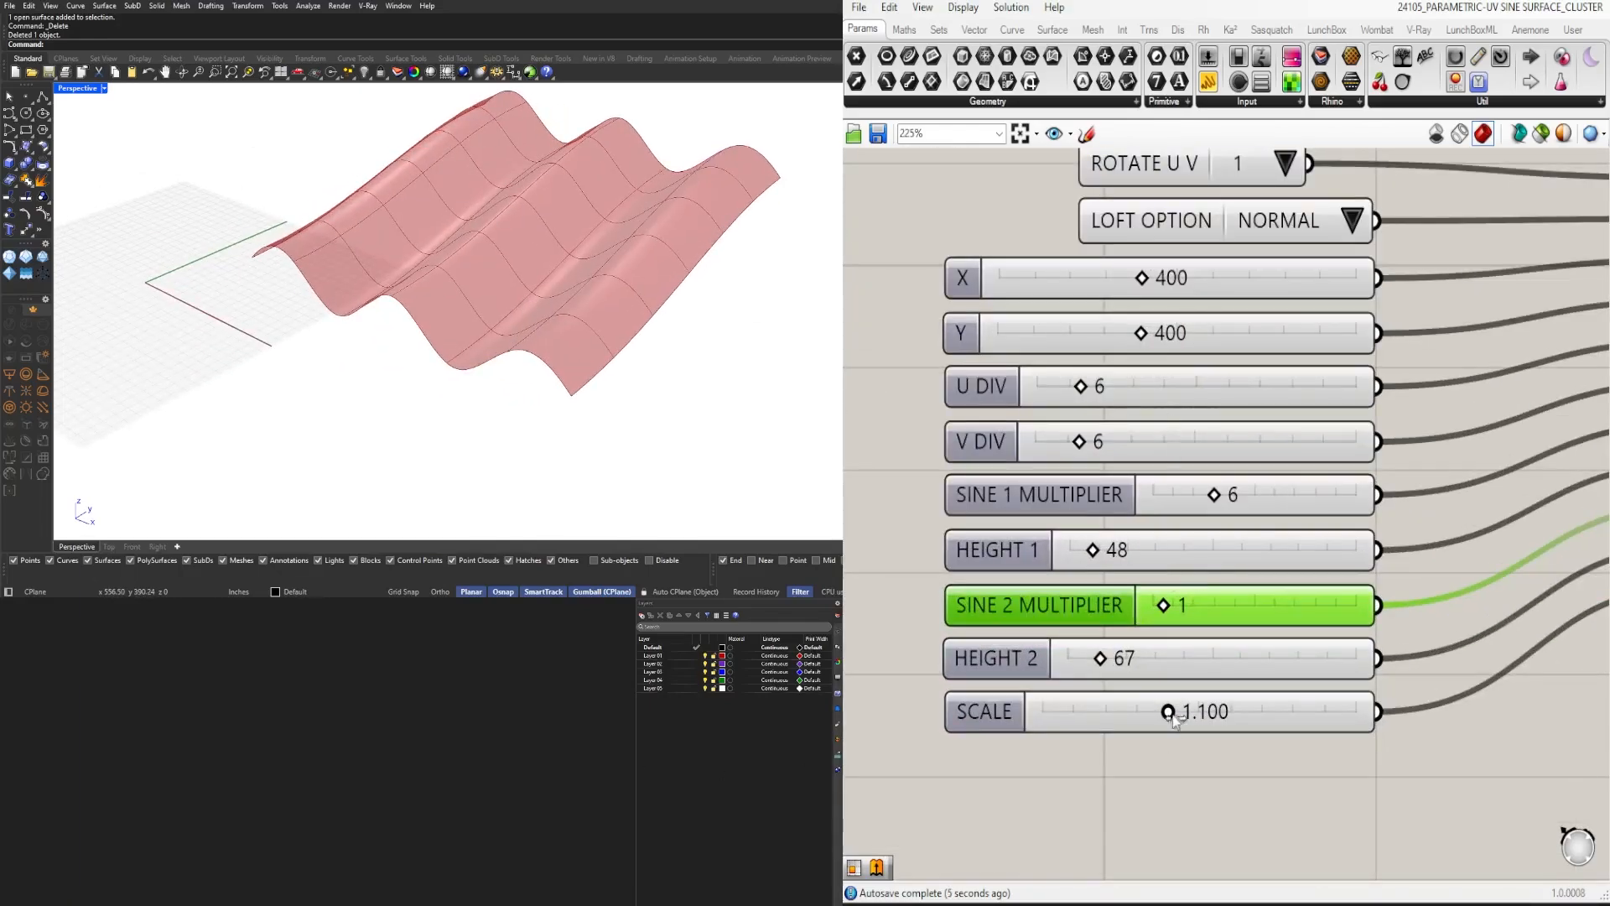
pyautogui.moveTo(1168, 715)
pyautogui.mouseDown()
pyautogui.moveTo(1337, 726)
pyautogui.moveTo(1142, 733)
pyautogui.moveTo(1163, 735)
pyautogui.mouseUp()
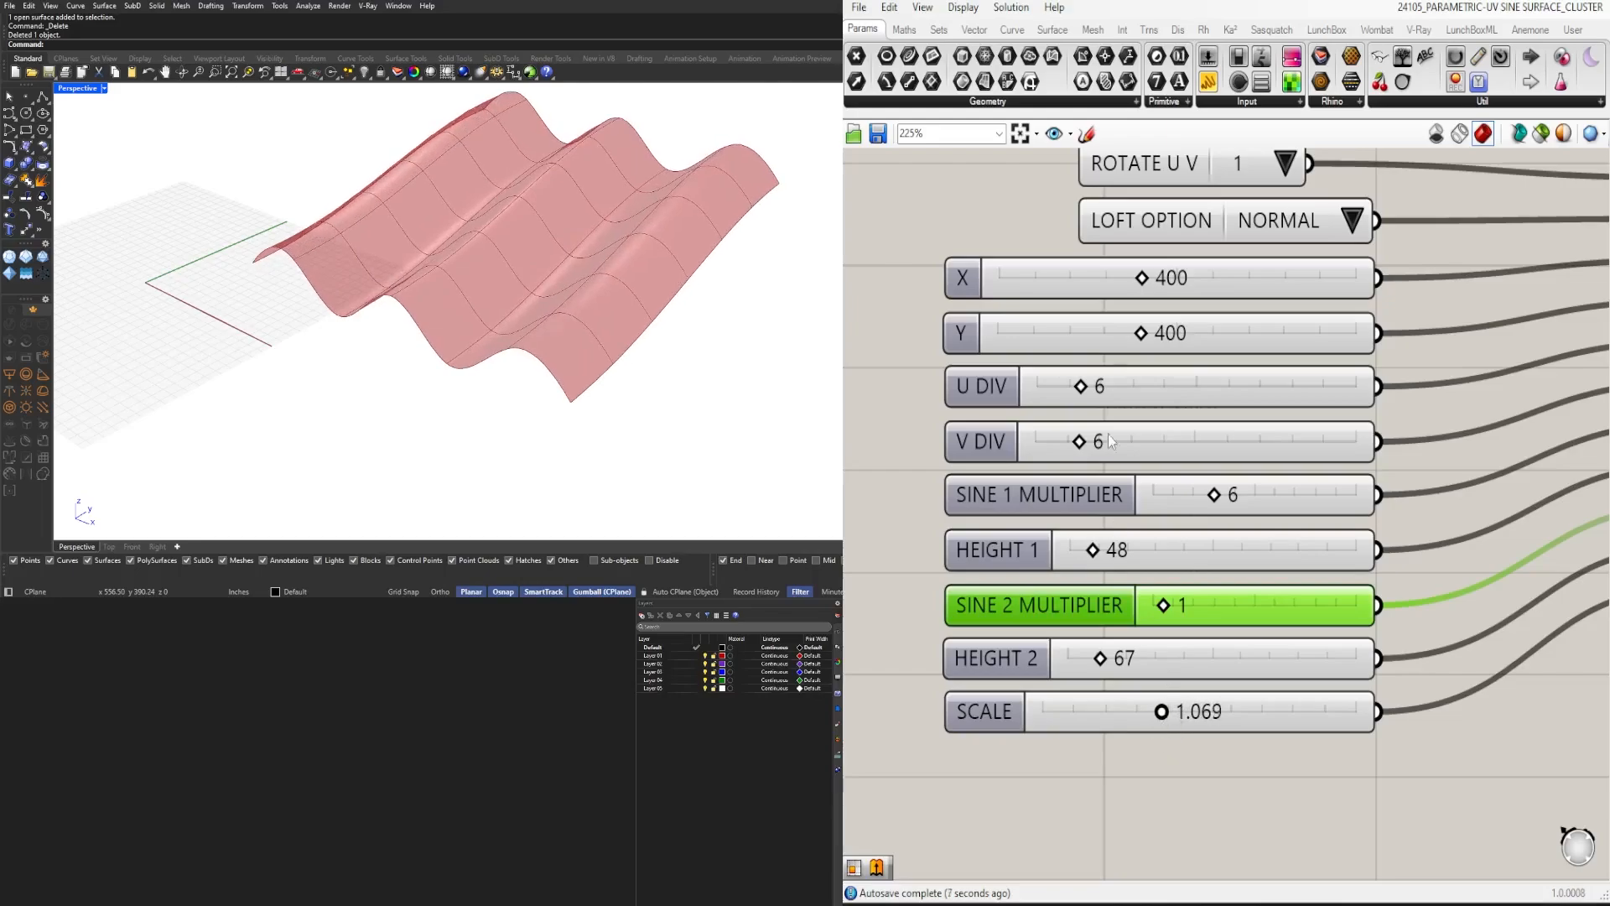
# Step: Try the LOOSE loft option on the surface and return LOFT OPTION to NORMAL
pyautogui.scroll(-3, 1134, 394)
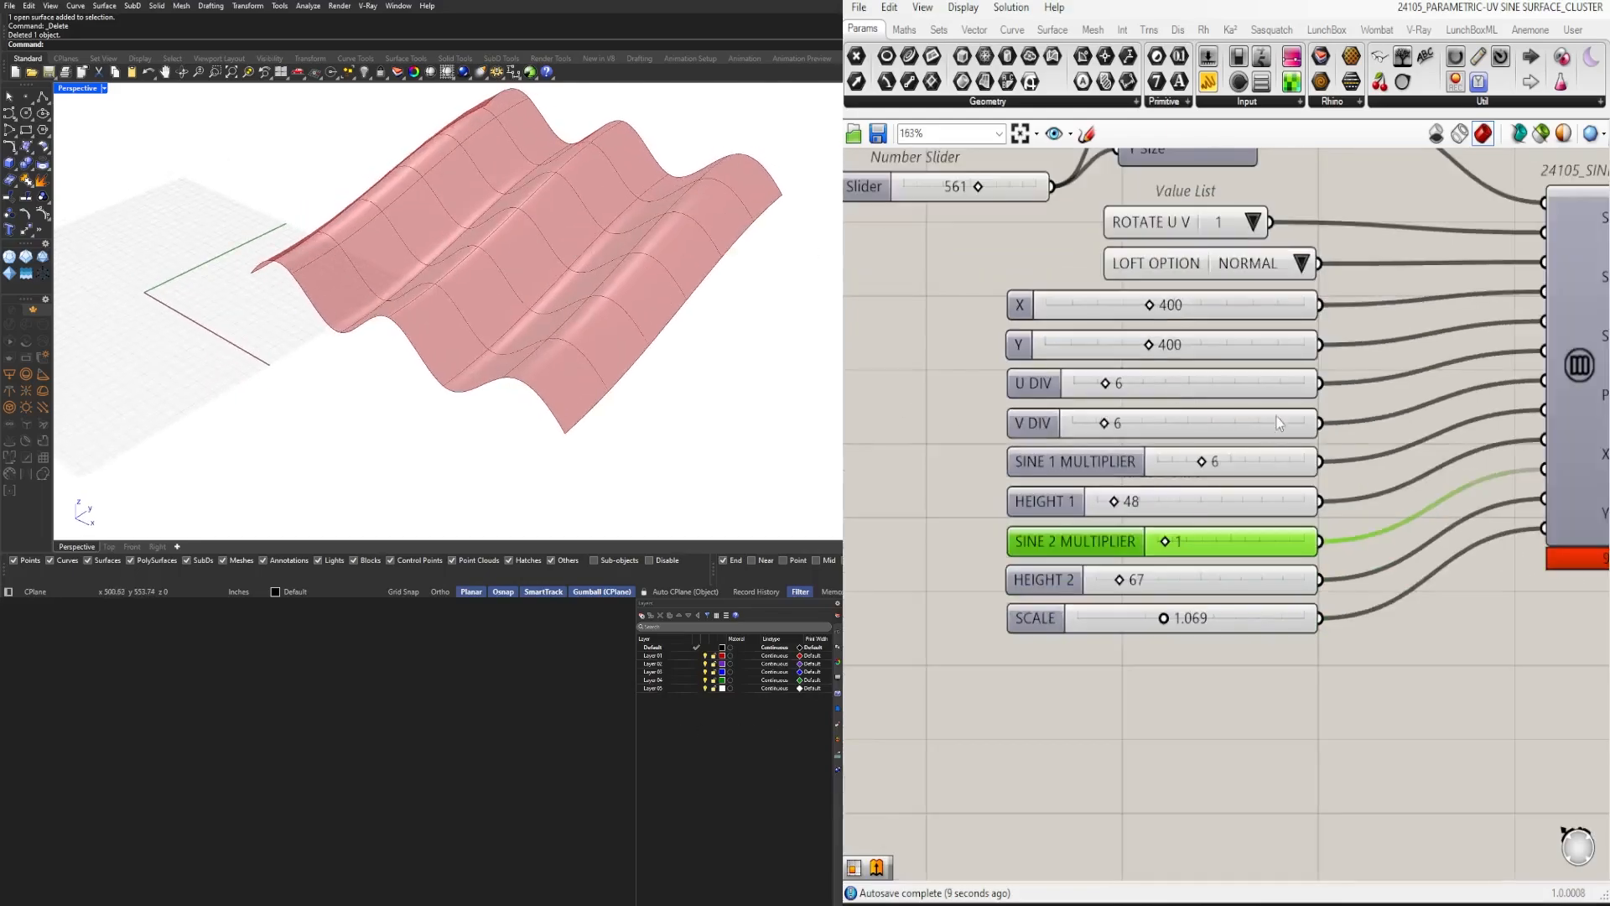
pyautogui.moveTo(1217, 380); pyautogui.dragTo(1152, 425, button='right')
pyautogui.click(1193, 438)
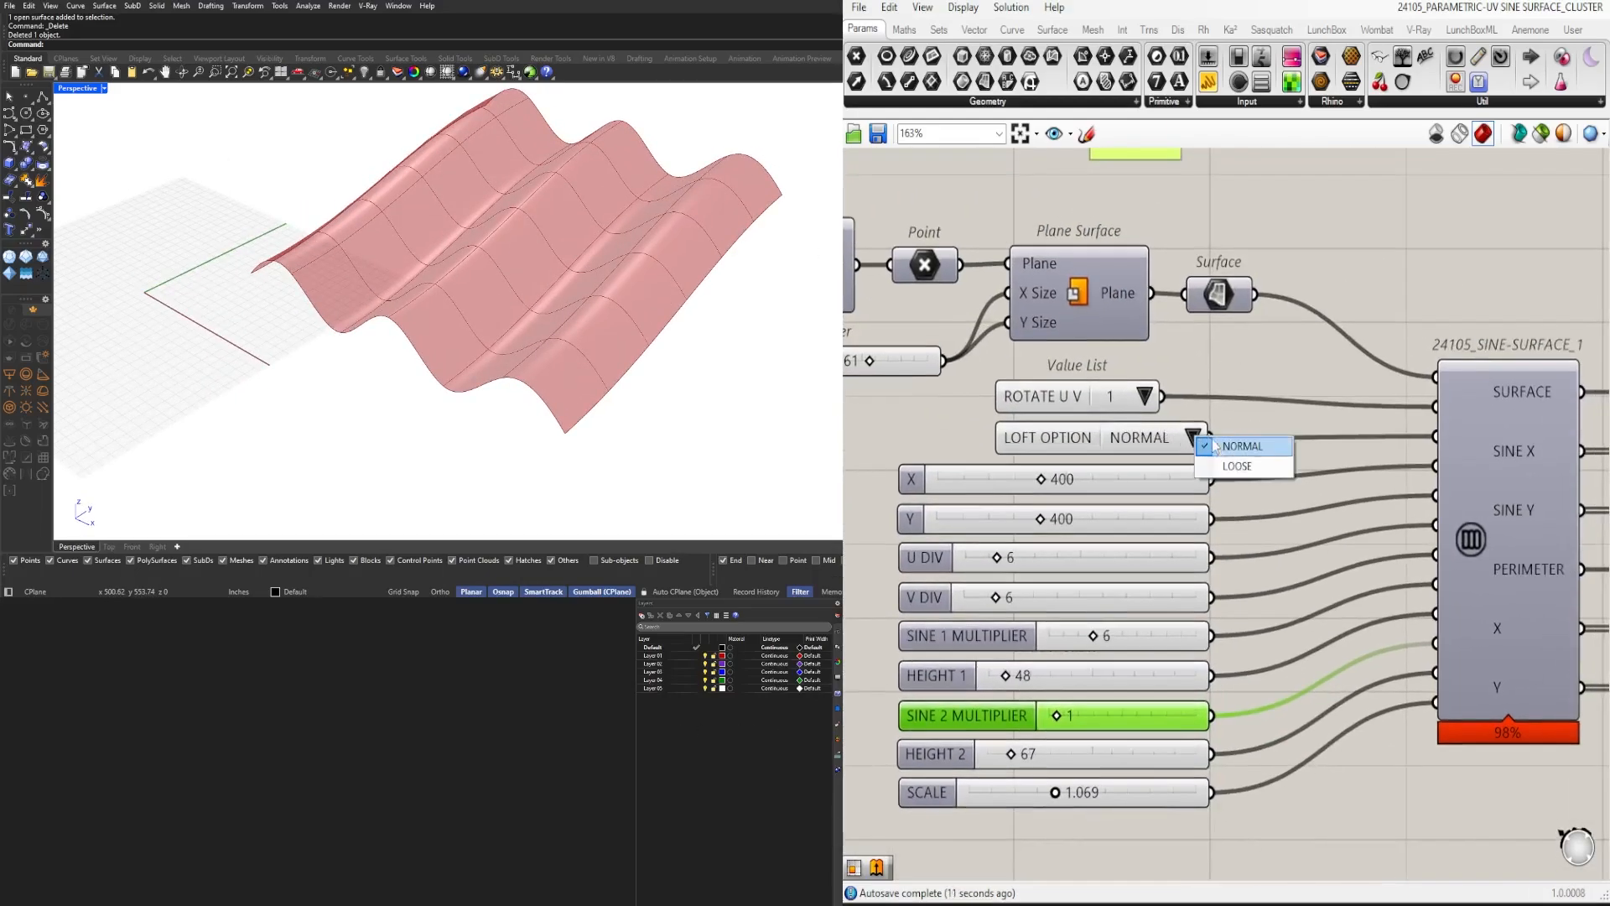
pyautogui.click(1235, 466)
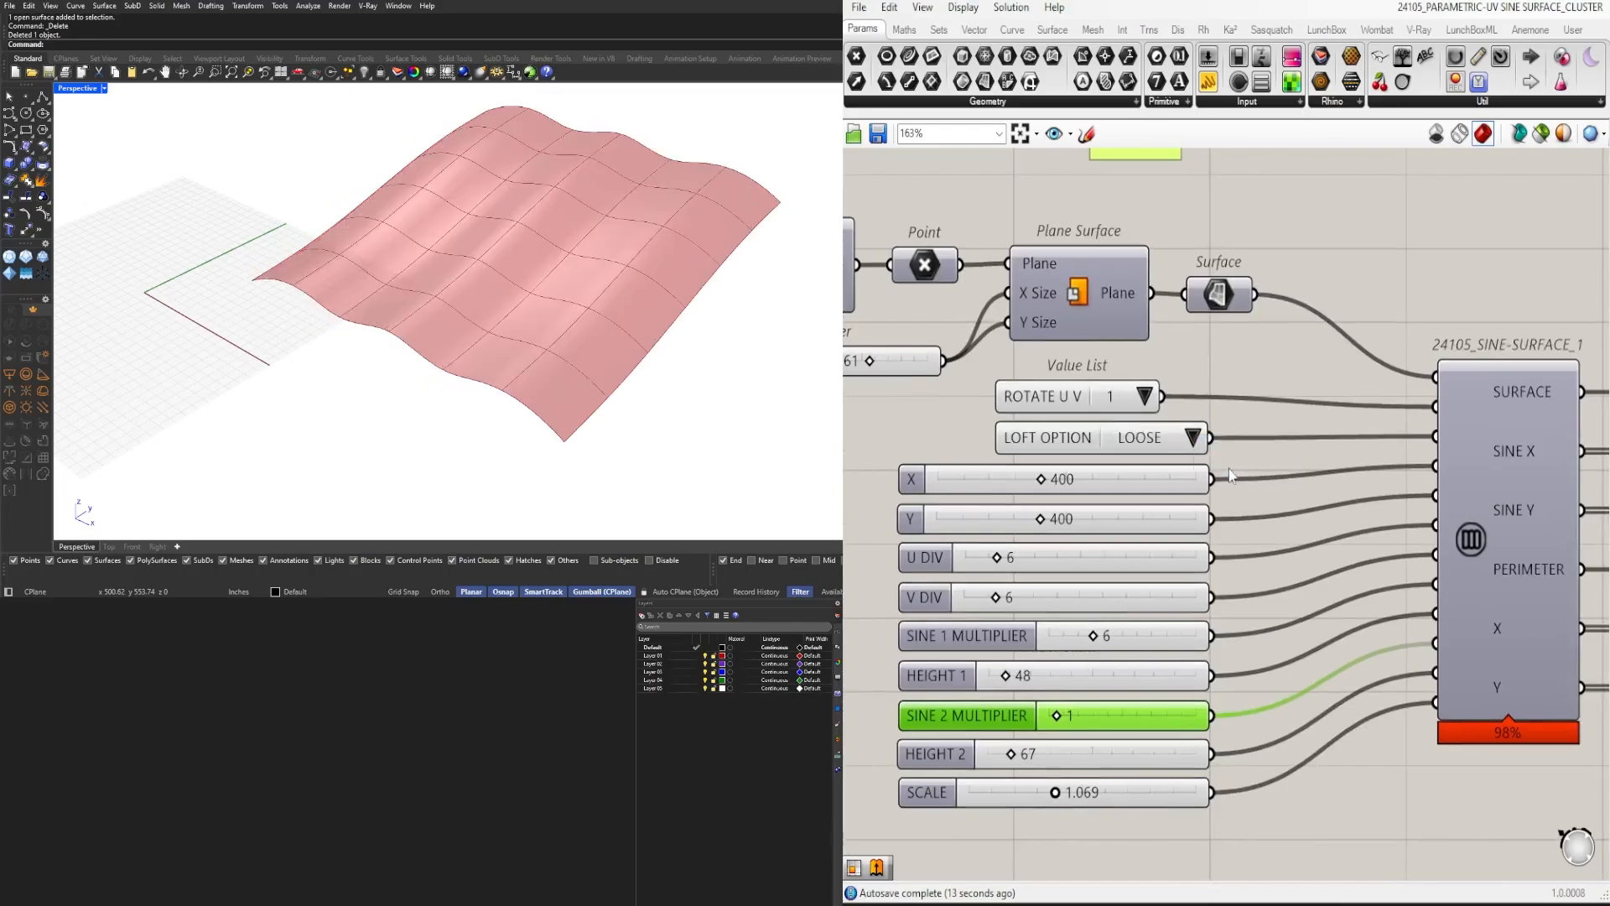
pyautogui.click(1194, 437)
pyautogui.click(1235, 446)
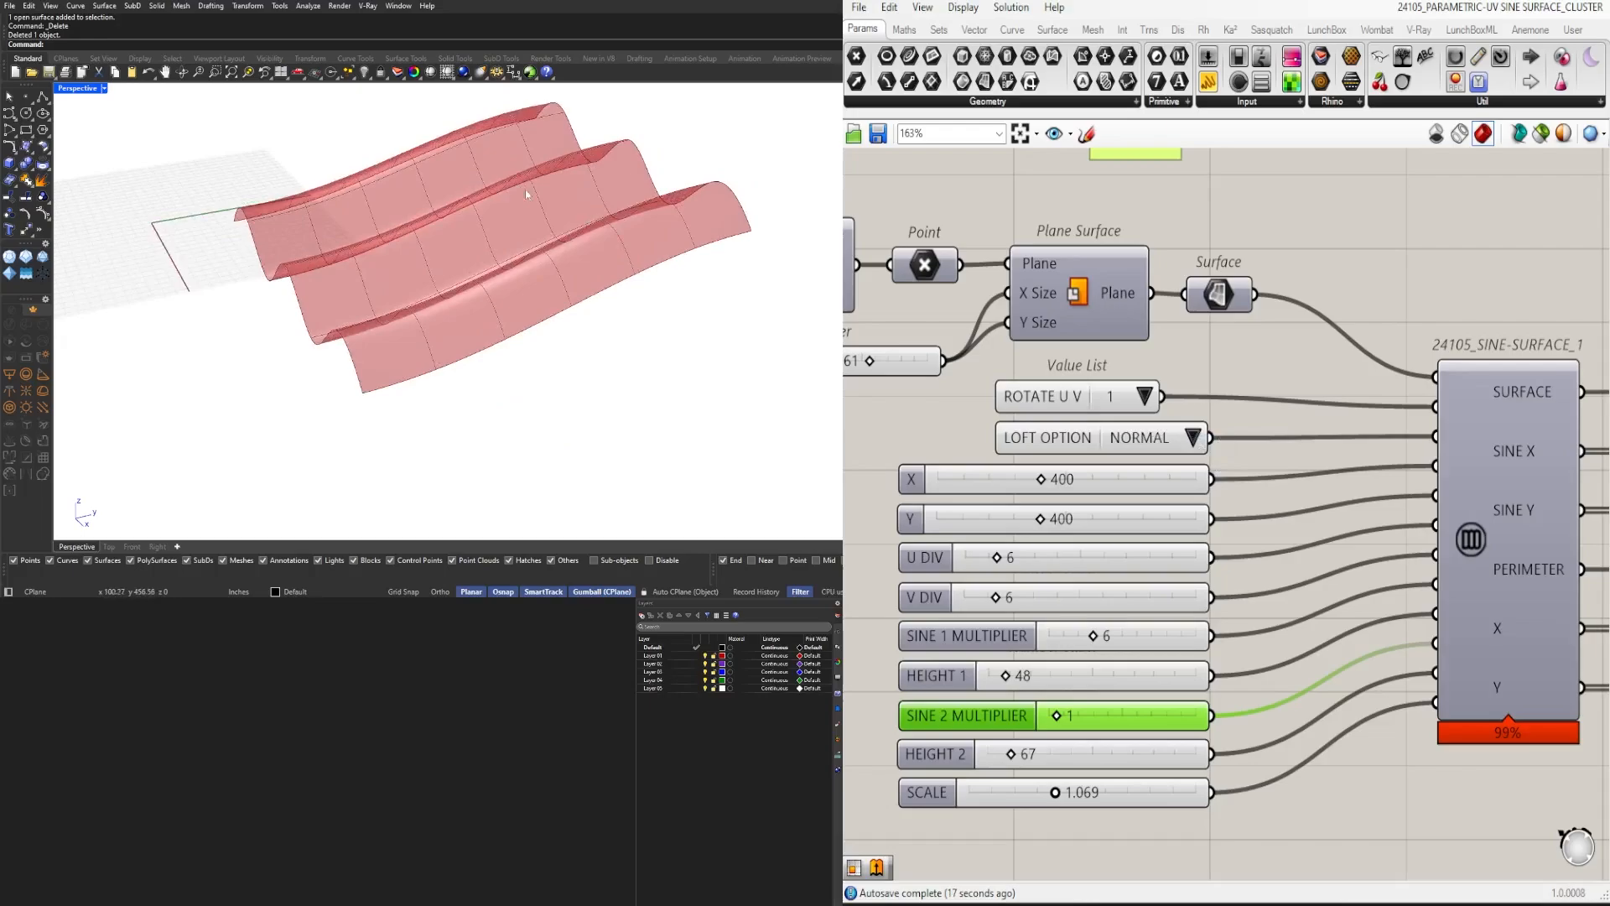
pyautogui.moveTo(527, 193); pyautogui.dragTo(555, 250, button='right')
# Step: Open the 24105_SINE-SURFACE_1 cluster for editing and examine its input components
pyautogui.scroll(-3, 1292, 467)
pyautogui.moveTo(1304, 478); pyautogui.dragTo(1174, 466, button='right')
pyautogui.click(1327, 737)
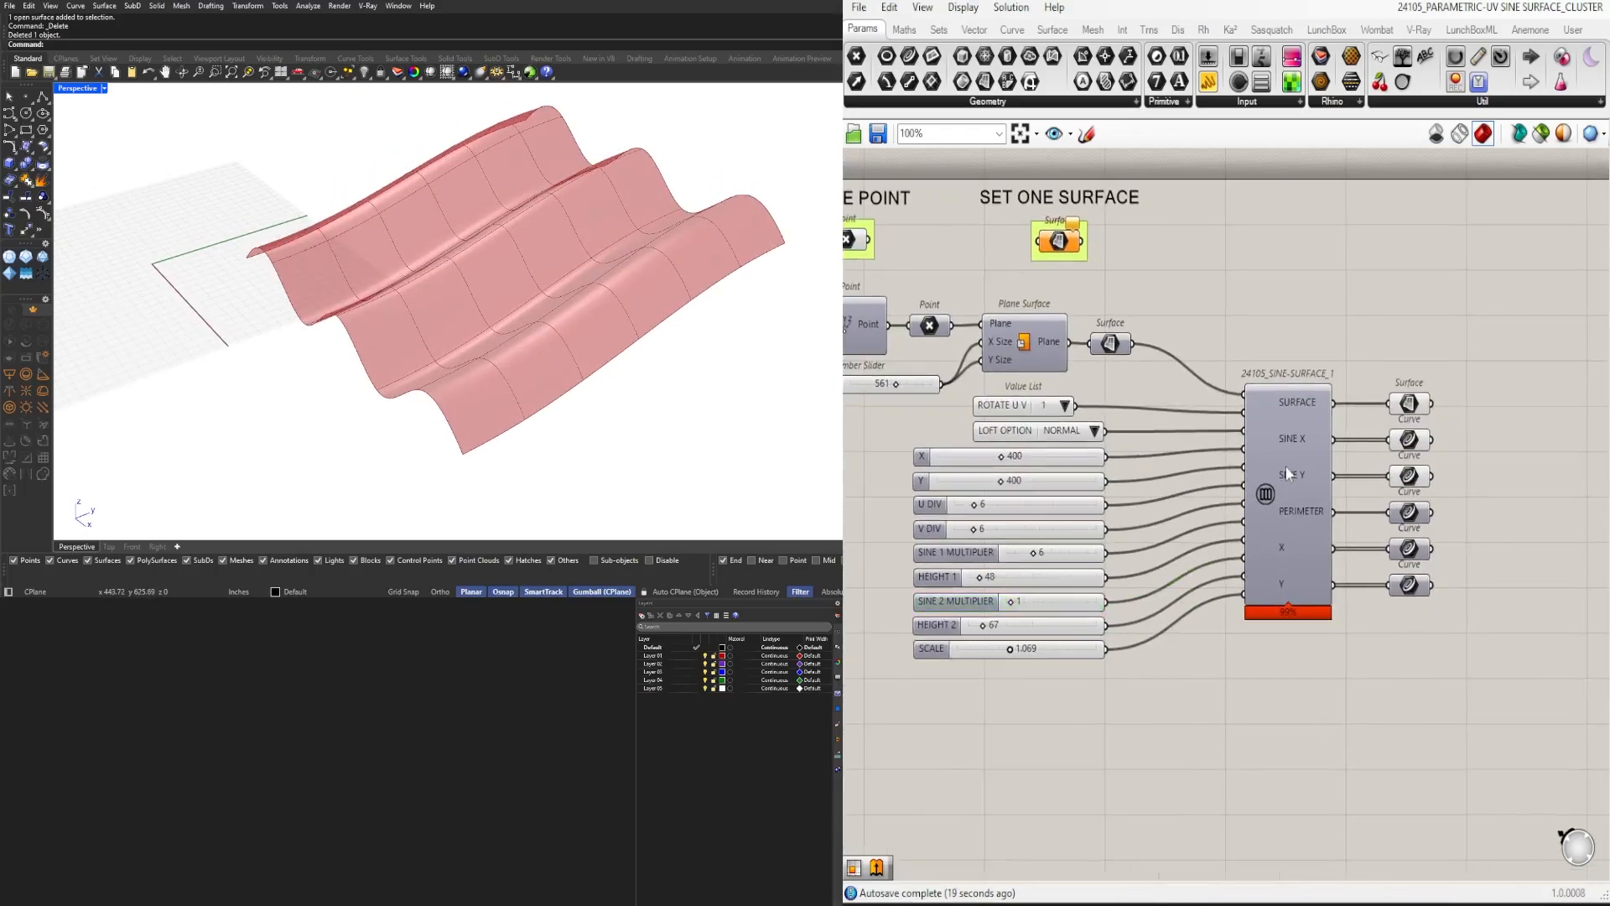
pyautogui.moveTo(1287, 474); pyautogui.dragTo(1348, 451, button='right')
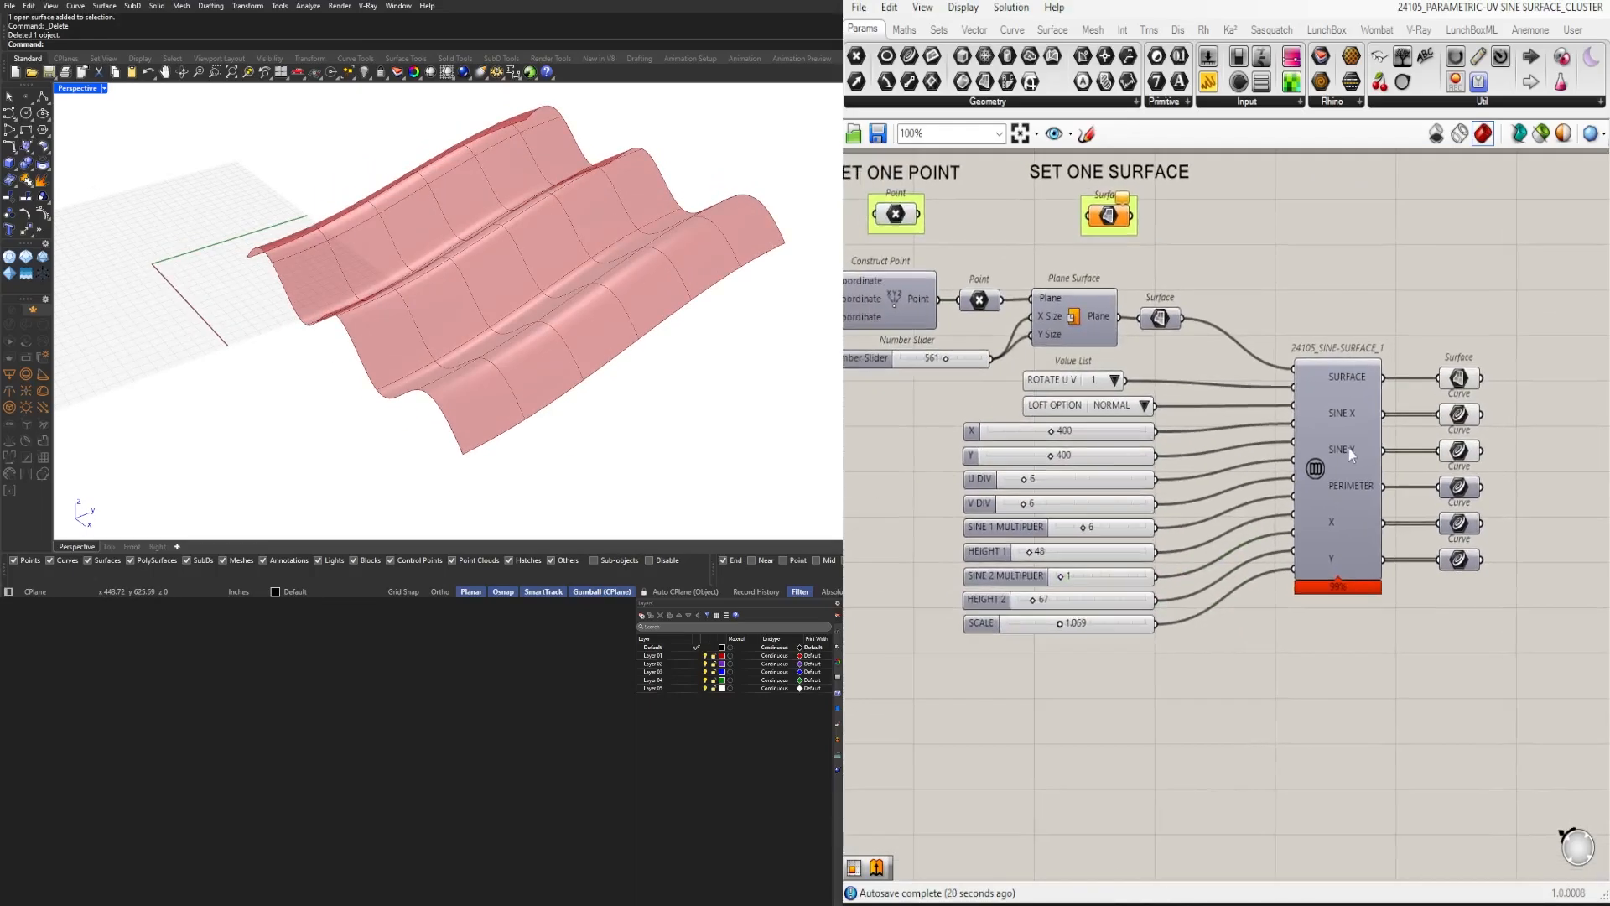
pyautogui.doubleClick(1315, 474)
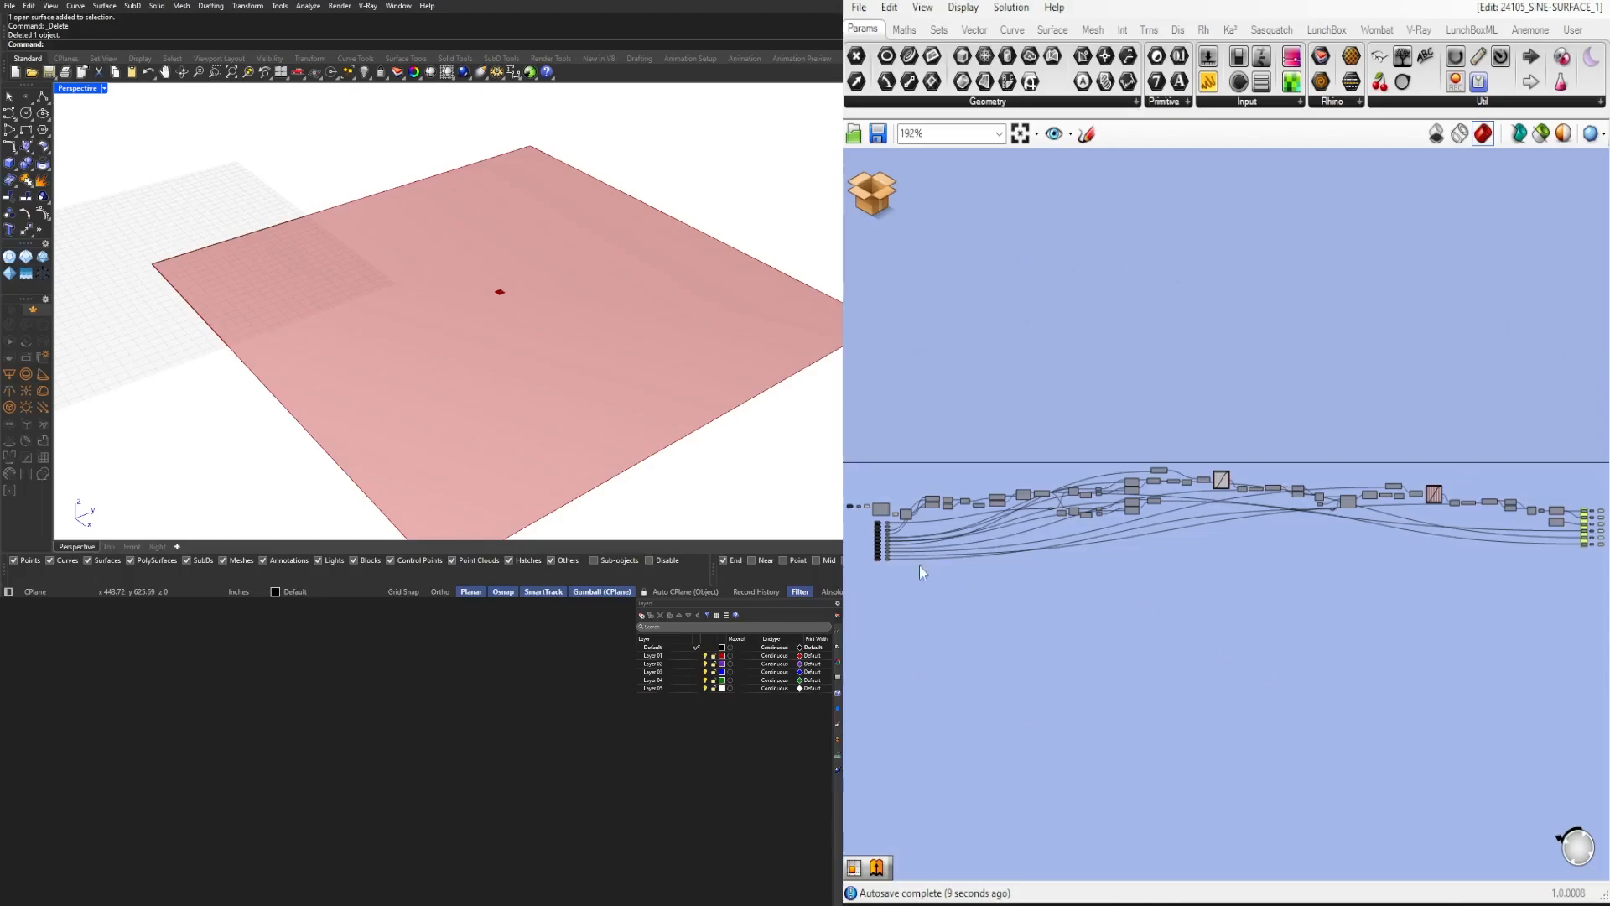
pyautogui.scroll(4, 919, 566)
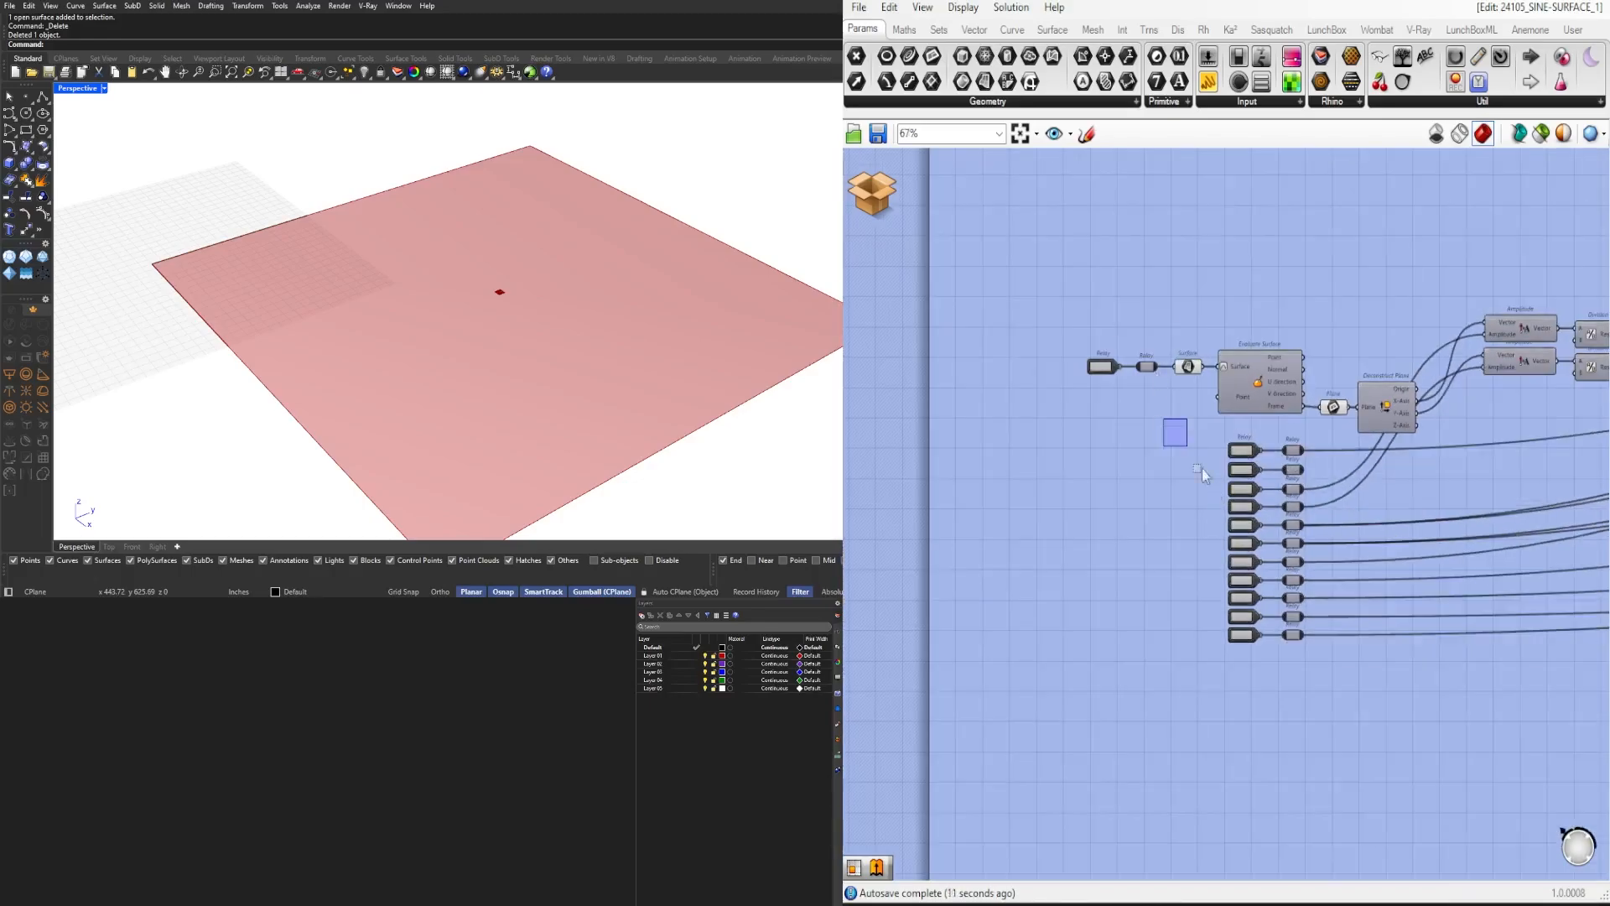
# Step: Examine the cluster's definition from its input components through the wiring to its output components
pyautogui.moveTo(1201, 468); pyautogui.dragTo(1331, 687)
pyautogui.moveTo(1019, 328); pyautogui.dragTo(1174, 446)
pyautogui.scroll(-5, 1229, 479)
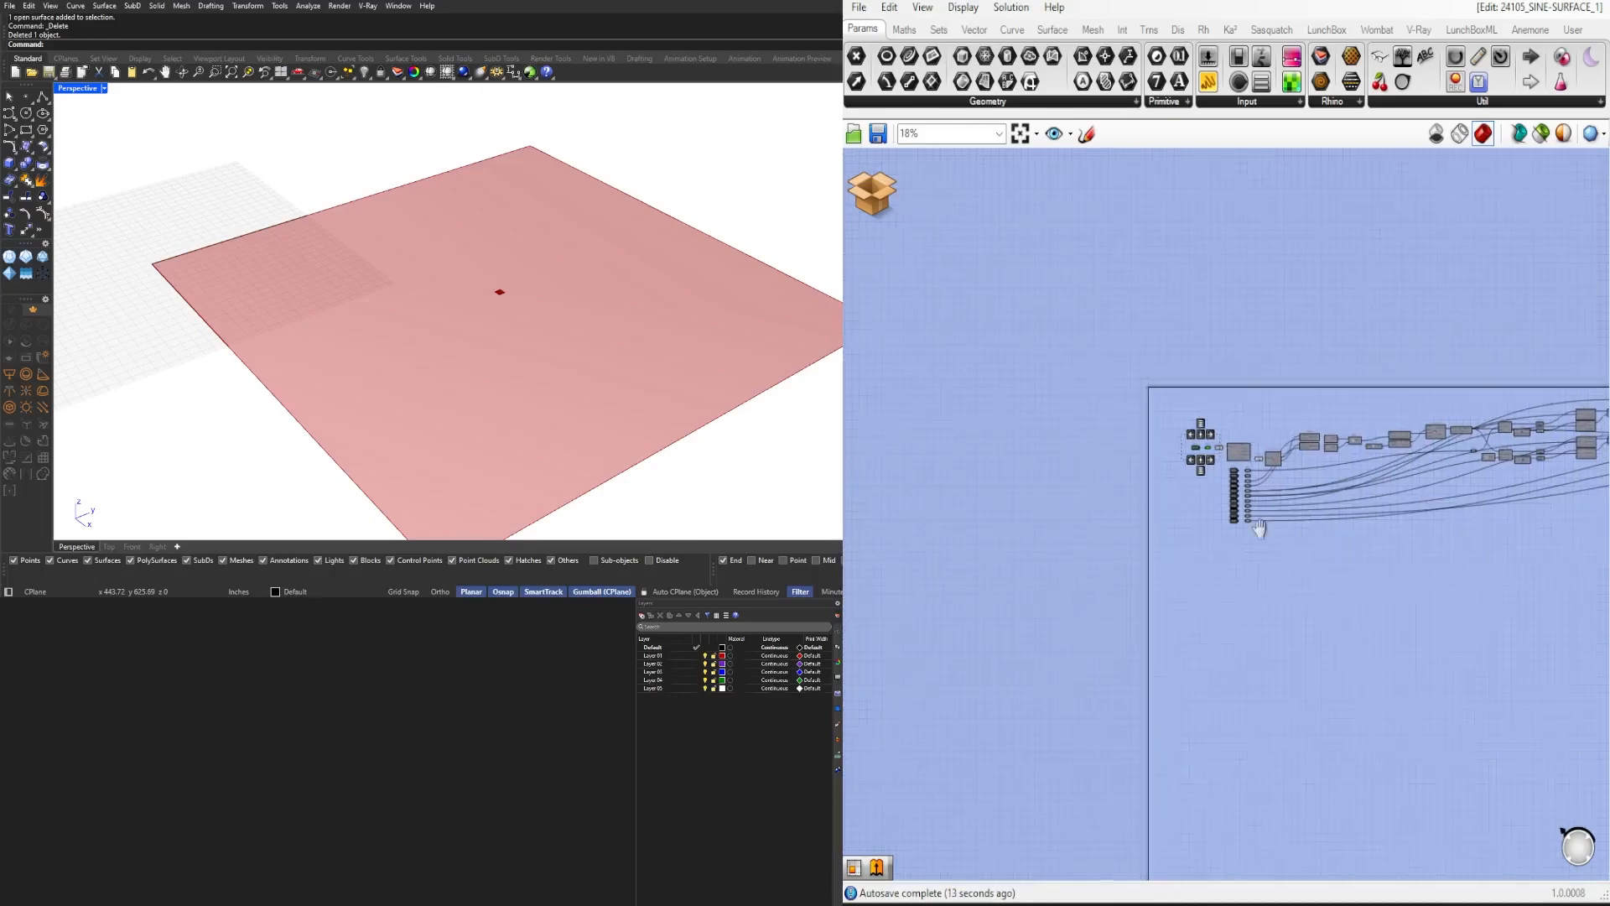
pyautogui.moveTo(1259, 529); pyautogui.dragTo(1151, 545, button='right')
pyautogui.scroll(-3, 1144, 555)
pyautogui.moveTo(1342, 490); pyautogui.dragTo(1096, 485, button='right')
pyautogui.scroll(7, 1095, 485)
pyautogui.moveTo(890, 485); pyautogui.dragTo(1258, 482, button='right')
pyautogui.moveTo(1186, 425); pyautogui.dragTo(1352, 678)
# Step: Save and close the cluster to return to the parent building script
pyautogui.click(877, 201)
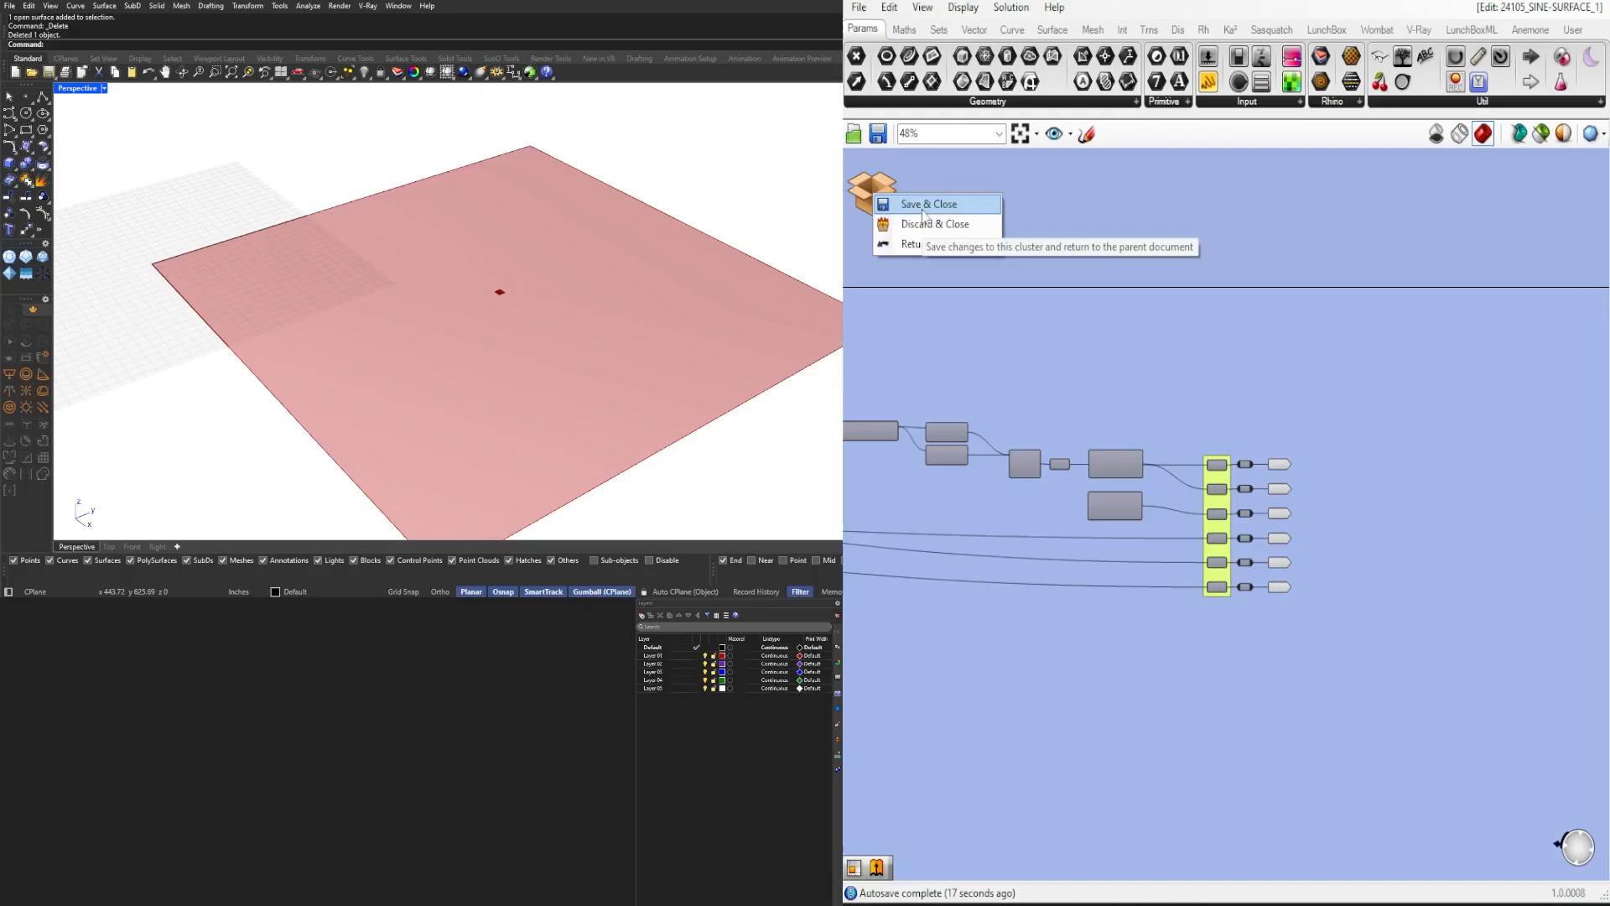
pyautogui.click(902, 200)
pyautogui.scroll(-3, 1332, 280)
pyautogui.moveTo(1308, 228); pyautogui.dragTo(1316, 324, button='right')
pyautogui.scroll(2, 1301, 407)
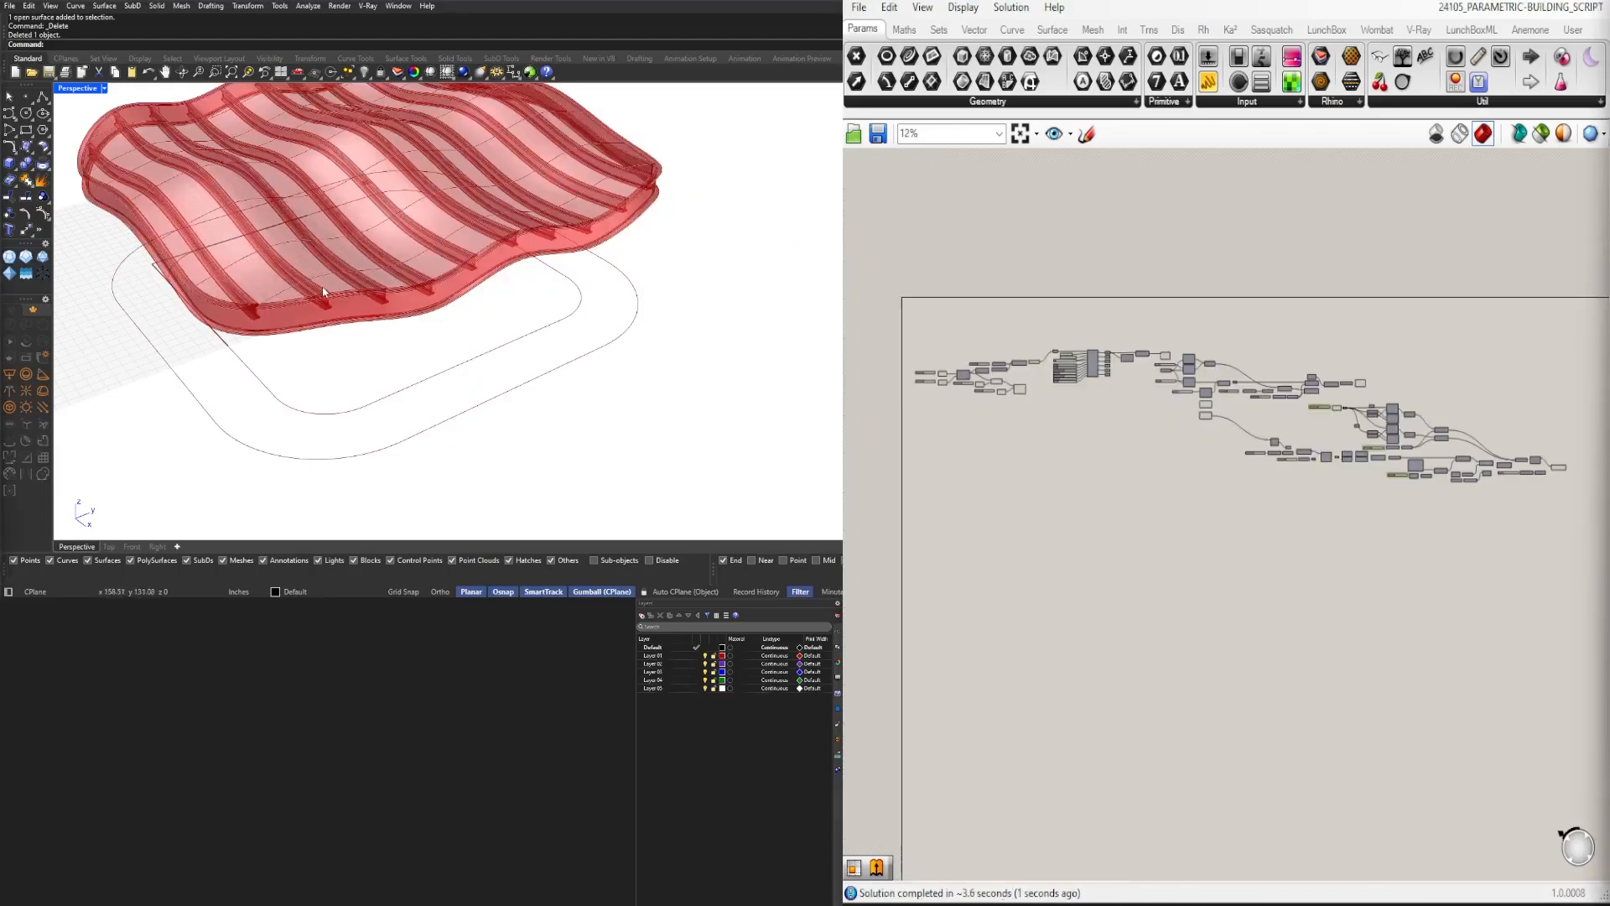
# Step: Examine the wavy roof structure in the viewport and the 24105_SINE-SURFACE_1 cluster's inputs and outputs in the script
pyautogui.moveTo(323, 291)
pyautogui.mouseDown(button='right')
pyautogui.moveTo(421, 349)
pyautogui.moveTo(486, 277)
pyautogui.moveTo(541, 305)
pyautogui.mouseUp(button='right')
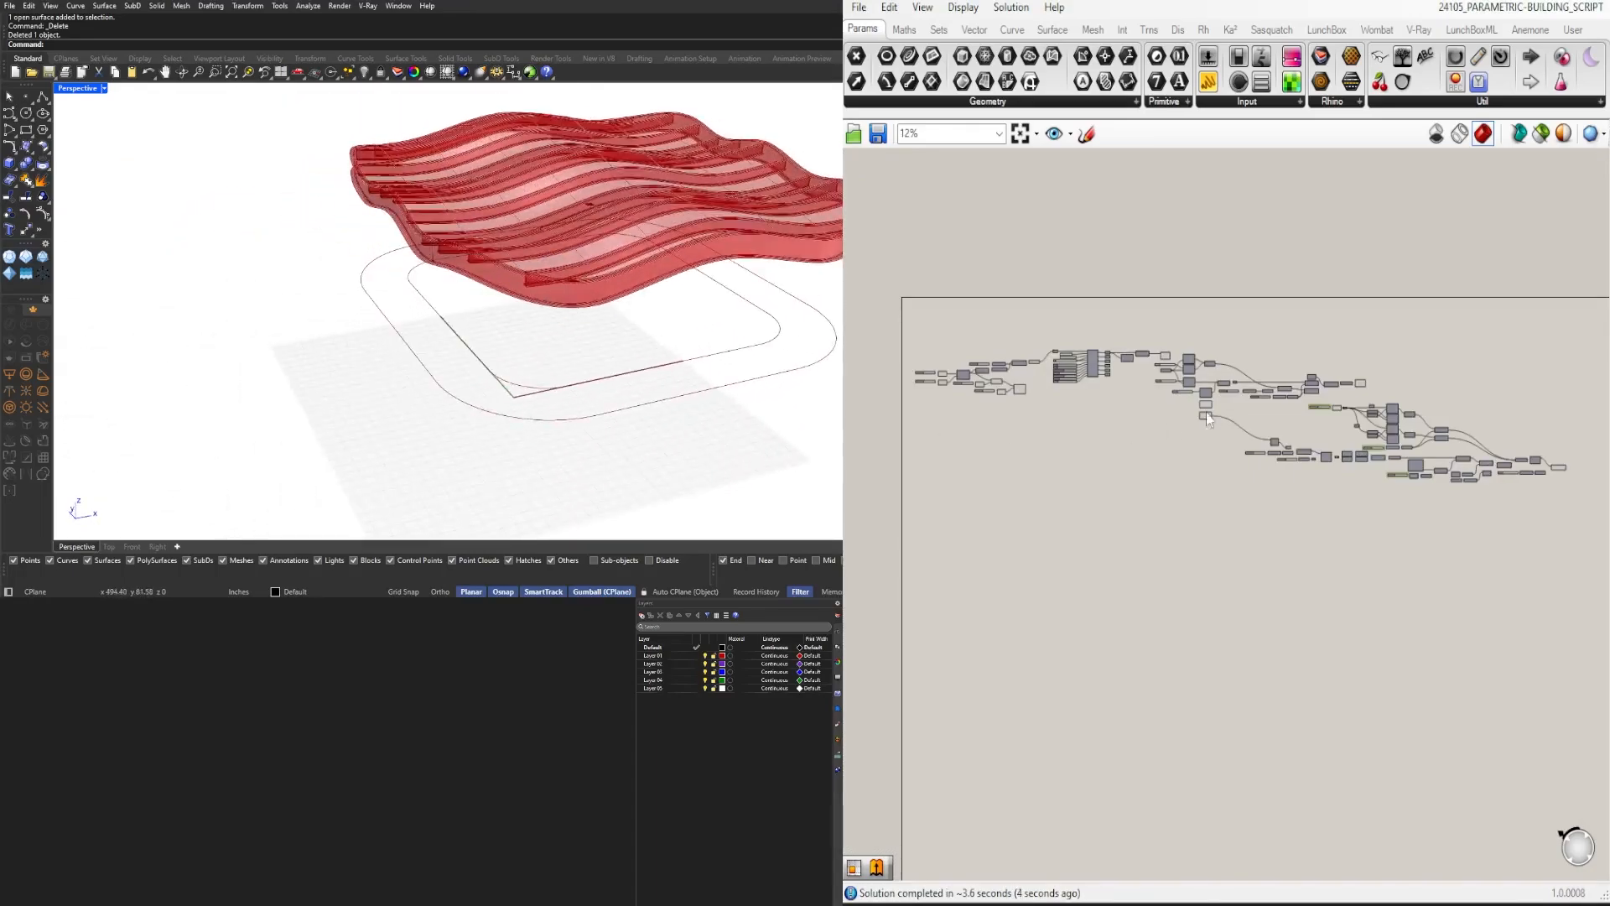
pyautogui.scroll(8, 1147, 401)
pyautogui.moveTo(1030, 335); pyautogui.dragTo(1359, 631, button='right')
pyautogui.scroll(3, 1182, 510)
pyautogui.moveTo(1183, 510); pyautogui.dragTo(1338, 437, button='right')
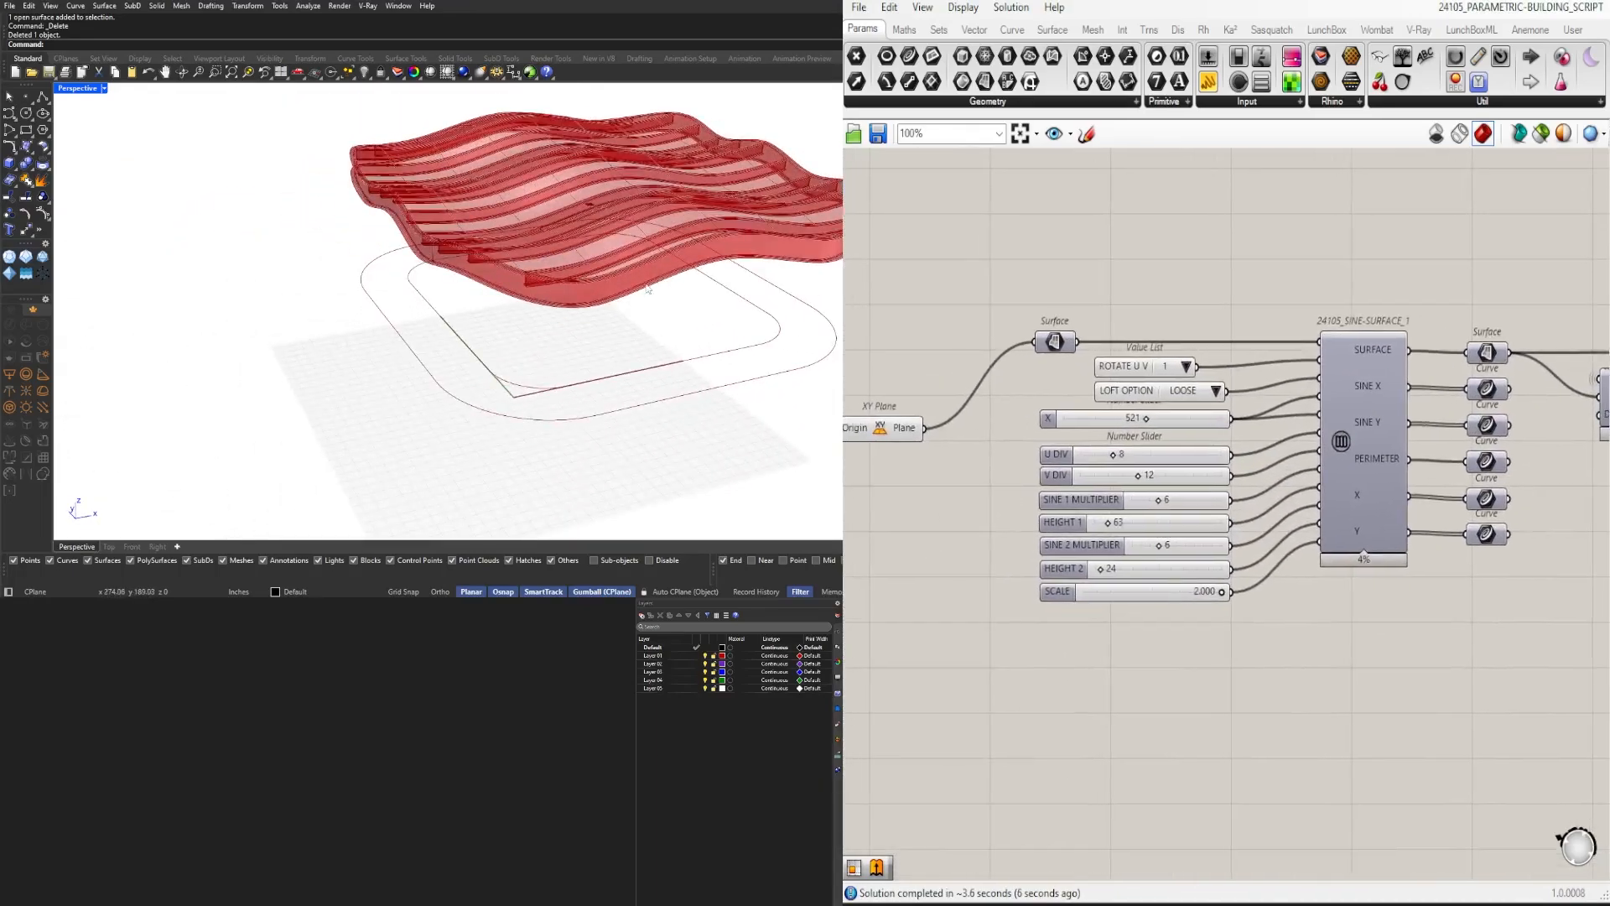
pyautogui.moveTo(648, 290)
pyautogui.mouseDown(button='right')
pyautogui.moveTo(577, 189)
pyautogui.moveTo(691, 151)
pyautogui.moveTo(573, 241)
pyautogui.moveTo(526, 440)
pyautogui.mouseUp(button='right')
pyautogui.moveTo(459, 488); pyautogui.dragTo(539, 381, button='right')
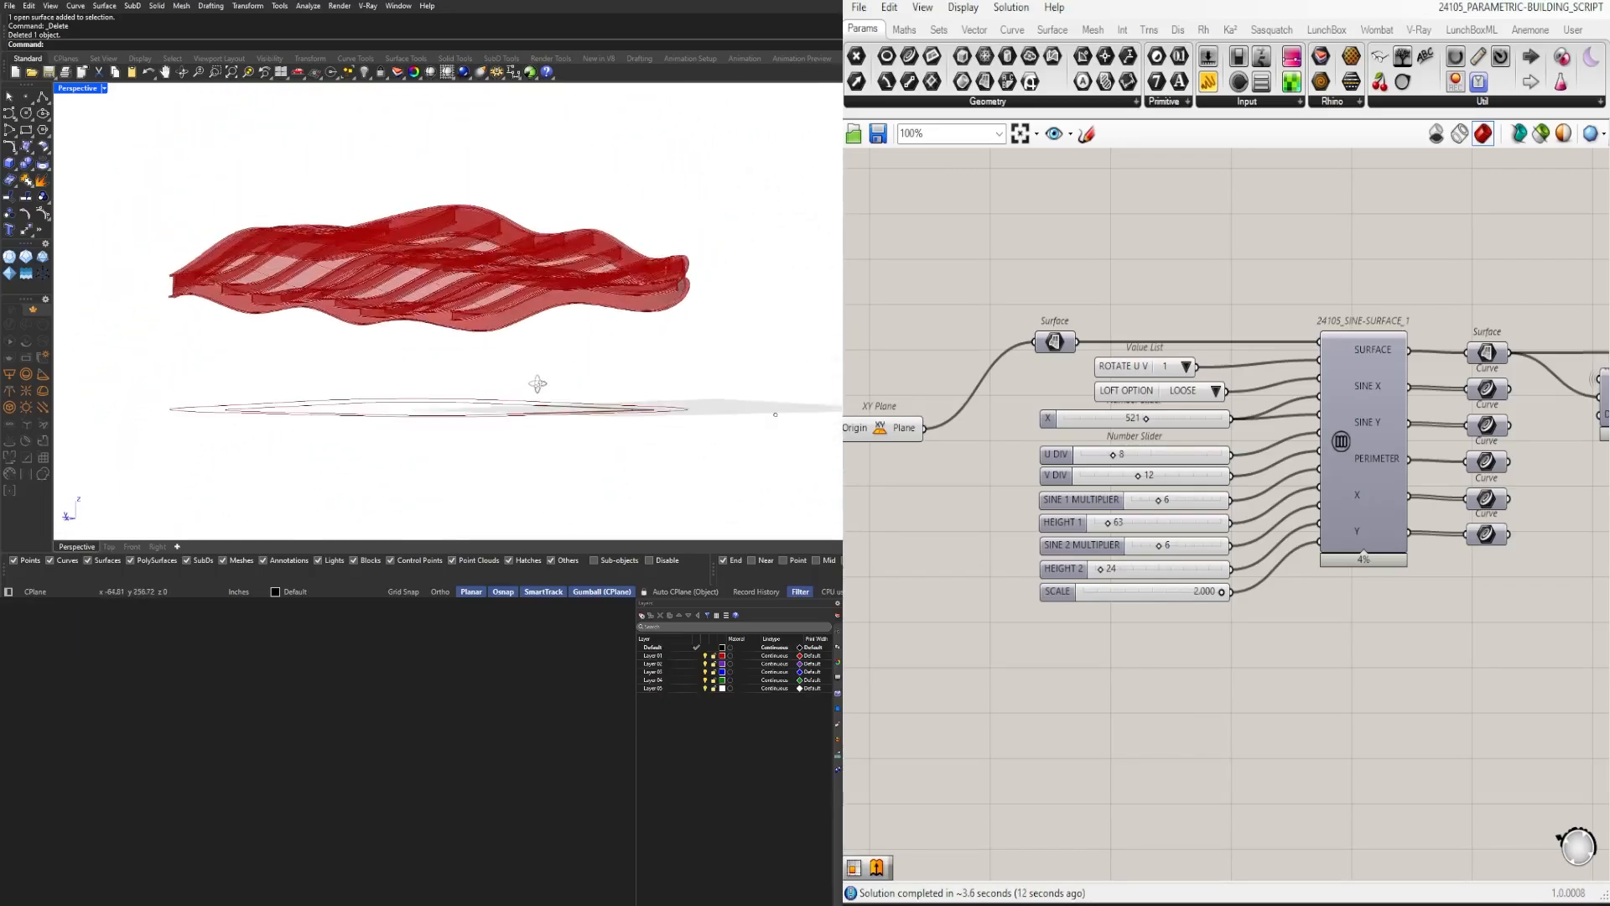
pyautogui.scroll(5, 503, 314)
pyautogui.moveTo(494, 294)
pyautogui.mouseDown(button='right')
pyautogui.moveTo(428, 306)
pyautogui.moveTo(358, 378)
pyautogui.moveTo(467, 305)
pyautogui.moveTo(564, 277)
pyautogui.moveTo(697, 278)
pyautogui.moveTo(687, 255)
pyautogui.moveTo(633, 341)
pyautogui.moveTo(524, 361)
pyautogui.moveTo(768, 351)
pyautogui.mouseUp(button='right')
pyautogui.scroll(5, 677, 250)
pyautogui.scroll(-4, 673, 270)
pyautogui.scroll(-5, 630, 341)
pyautogui.scroll(-3, 524, 360)
pyautogui.scroll(-4, 620, 361)
pyautogui.moveTo(618, 387); pyautogui.dragTo(637, 388, button='right')
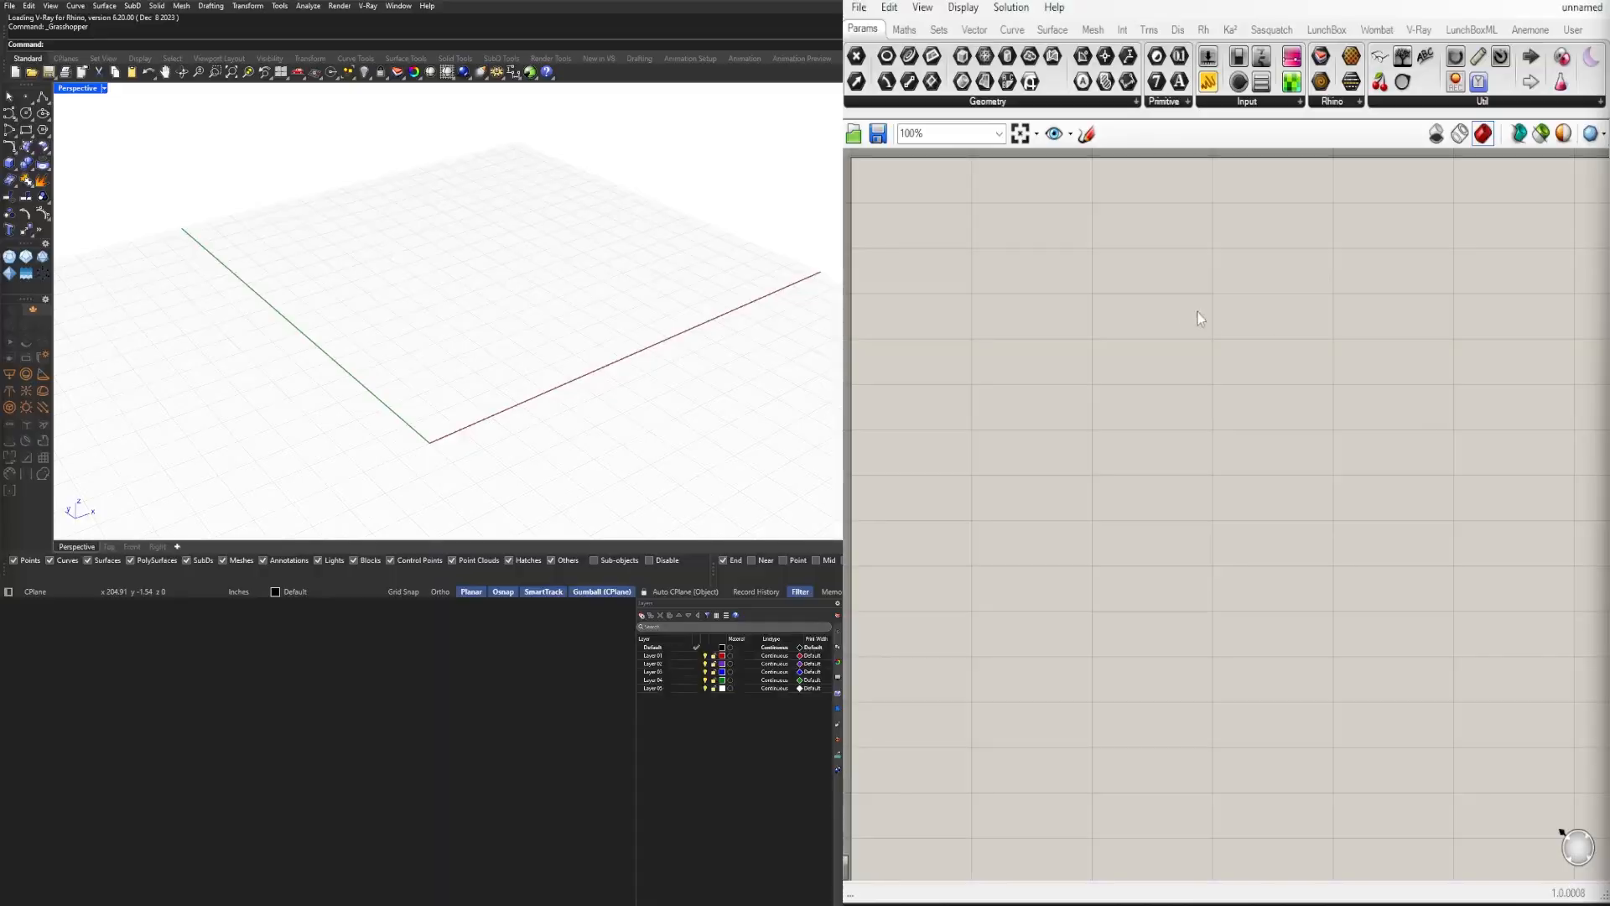
# Step: Add a Construct Point component to the empty Grasshopper canvas
pyautogui.doubleClick(996, 305)
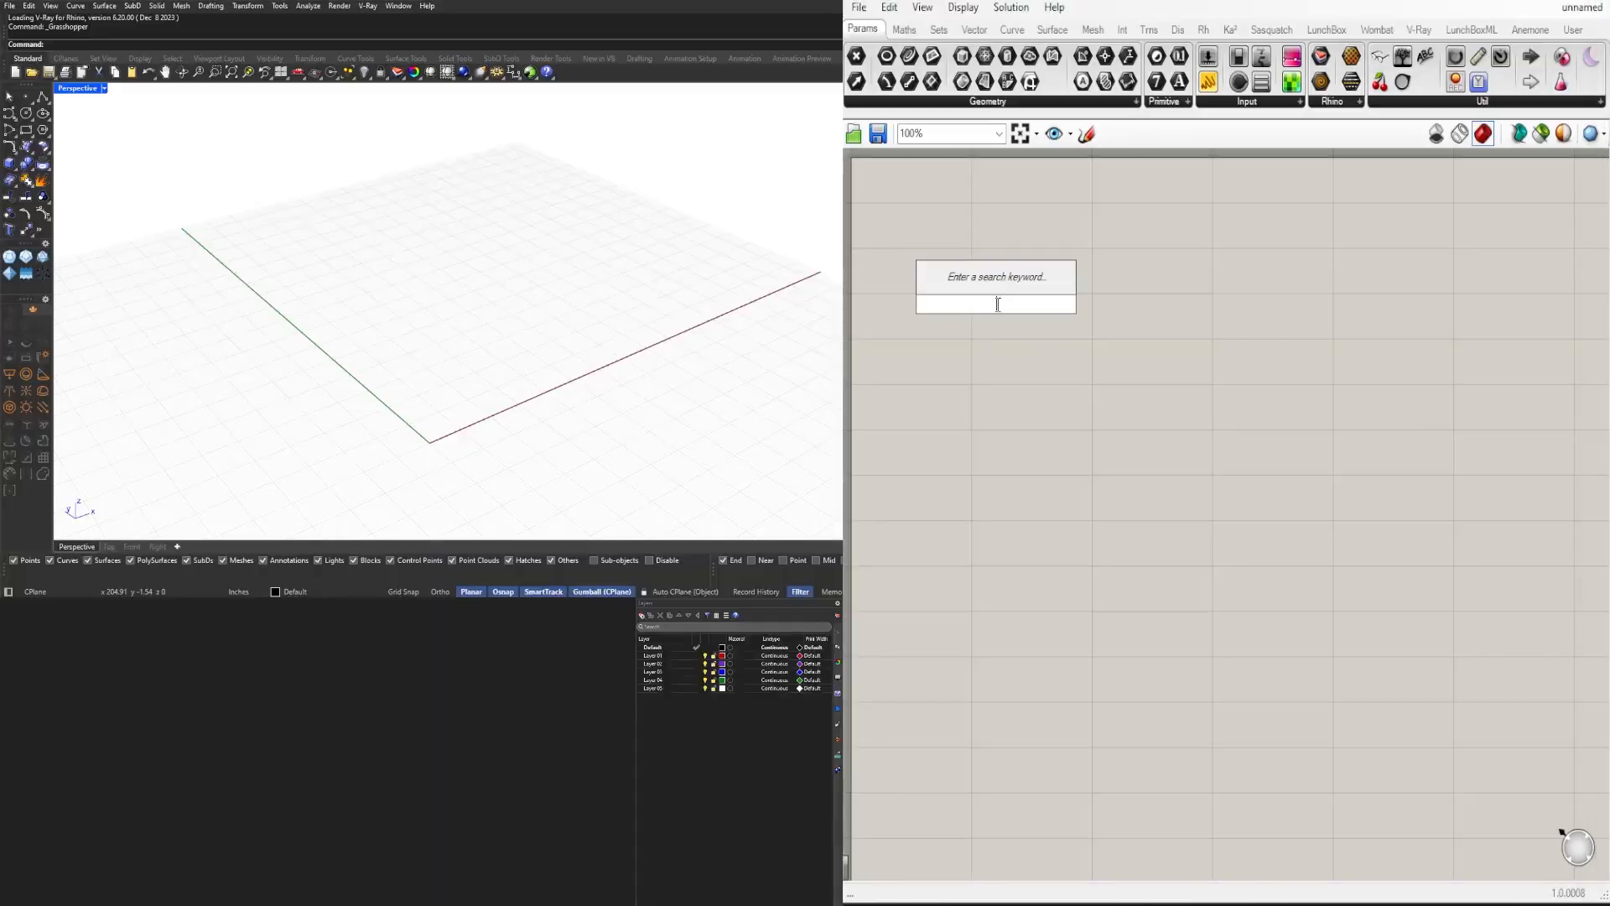
pyautogui.write('CONSTR')
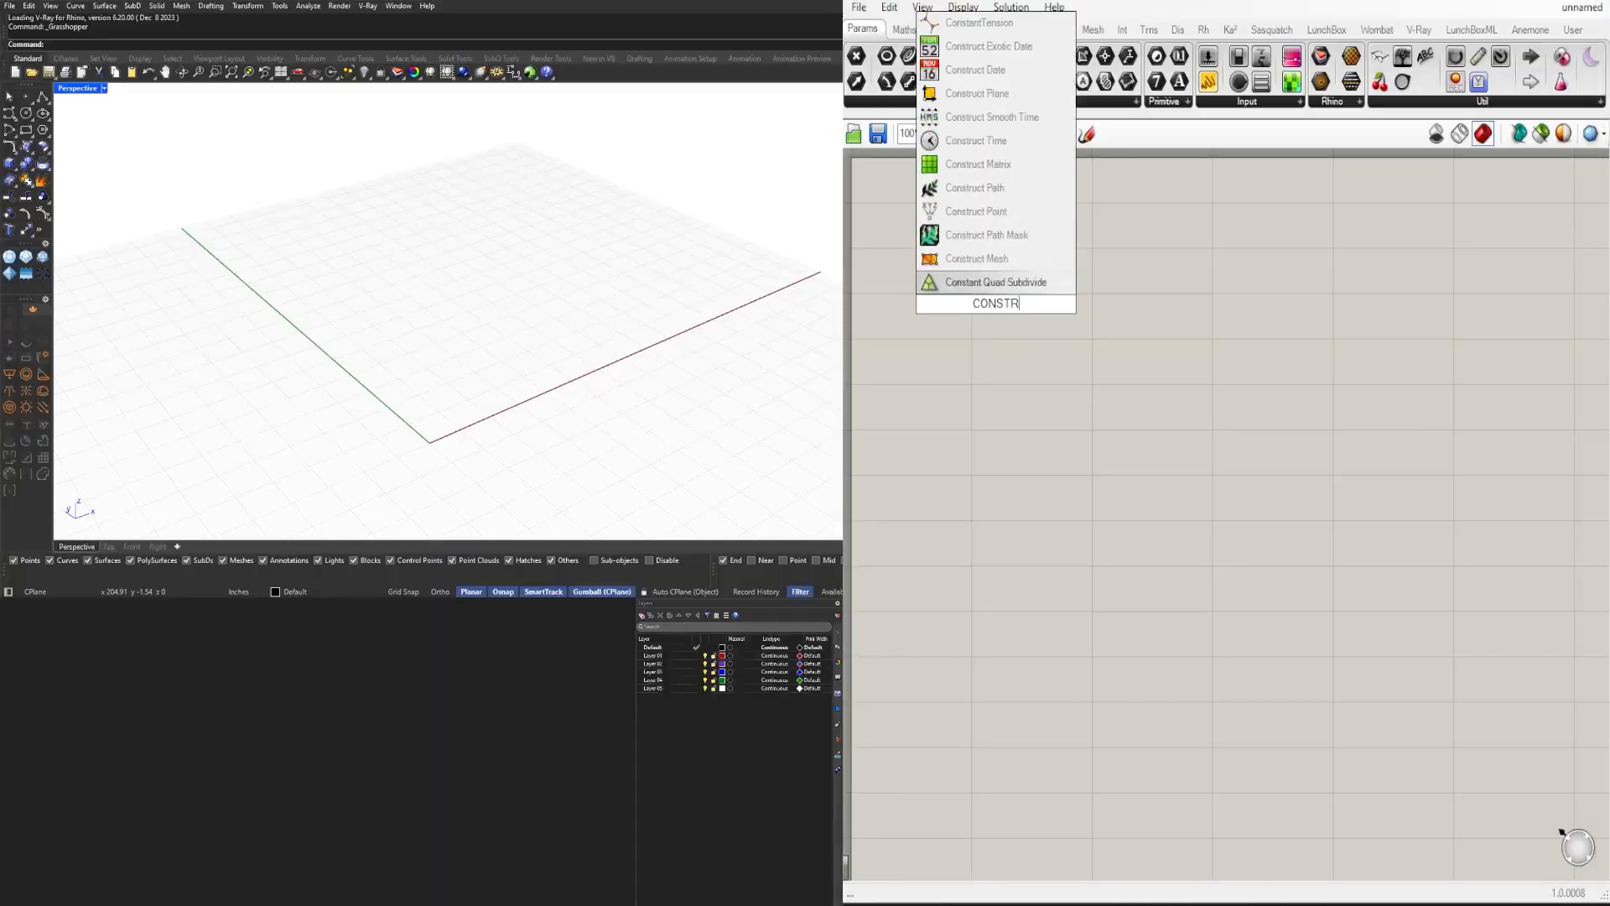
pyautogui.write('UCT')
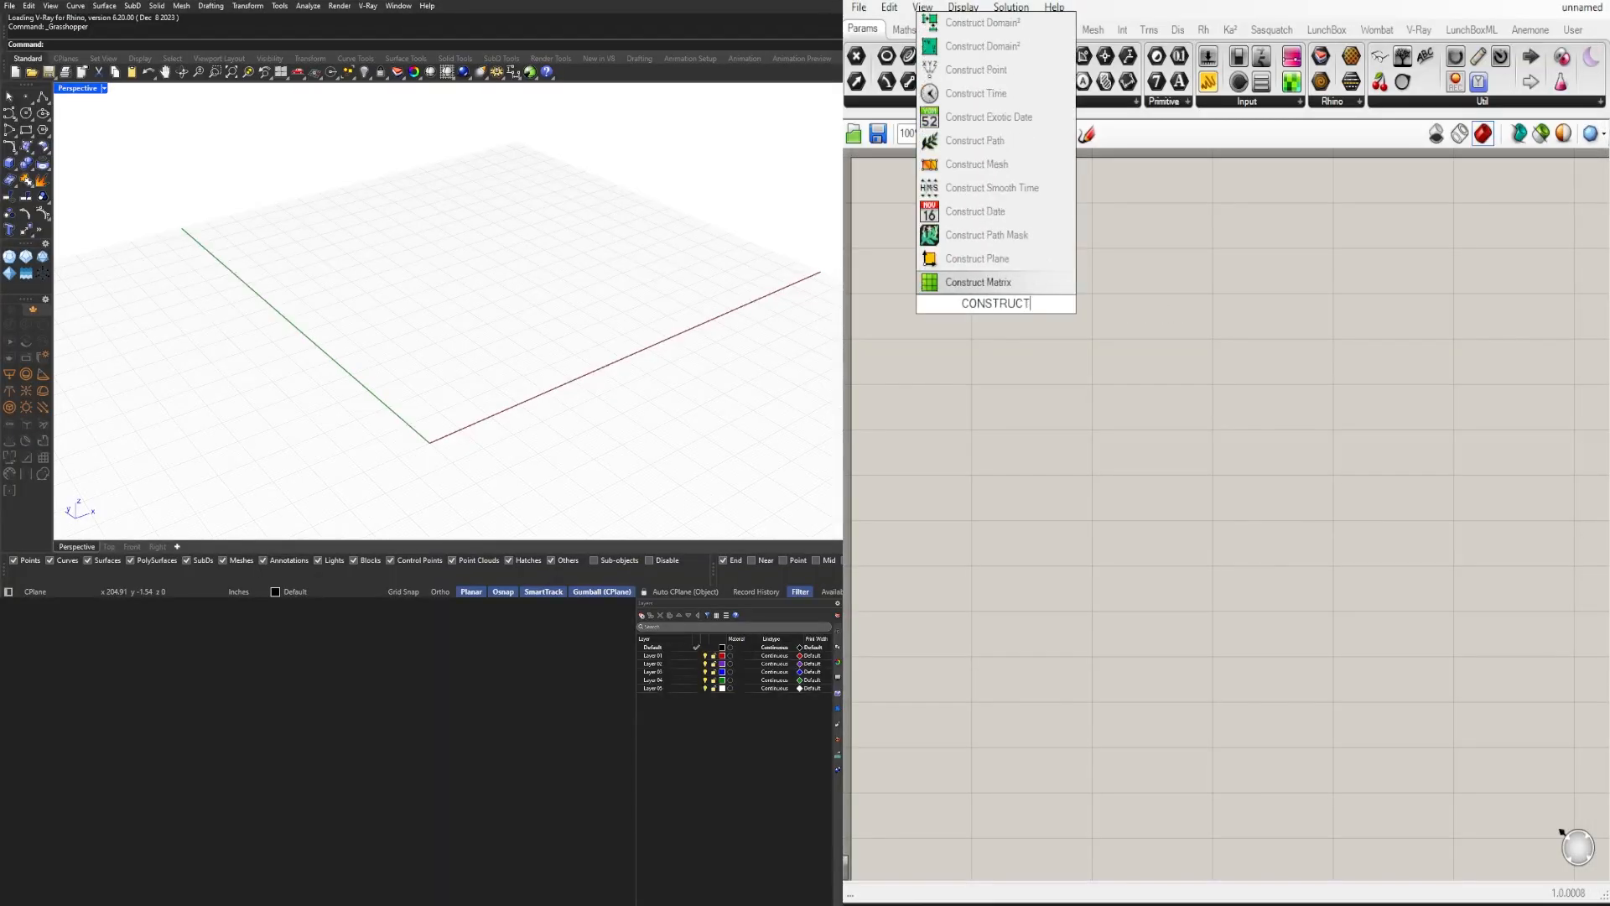
pyautogui.click(969, 73)
pyautogui.moveTo(998, 307); pyautogui.dragTo(1078, 378)
# Step: Add a Point parameter beside Construct Point and wire the constructed point into it
pyautogui.doubleClick(1217, 398)
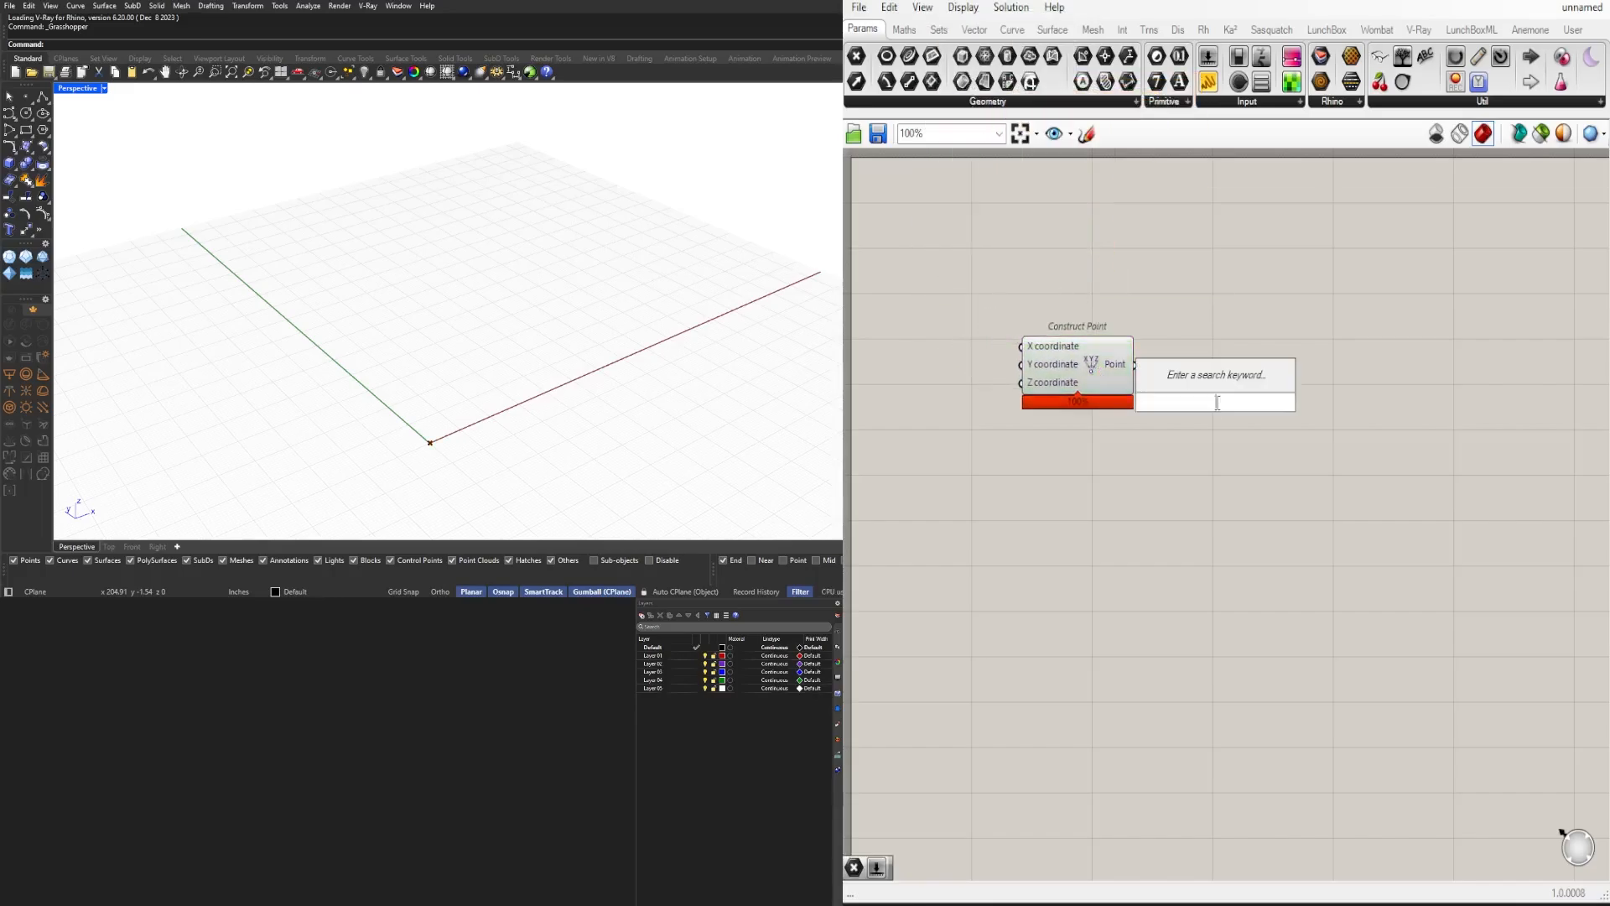
pyautogui.write('POINT')
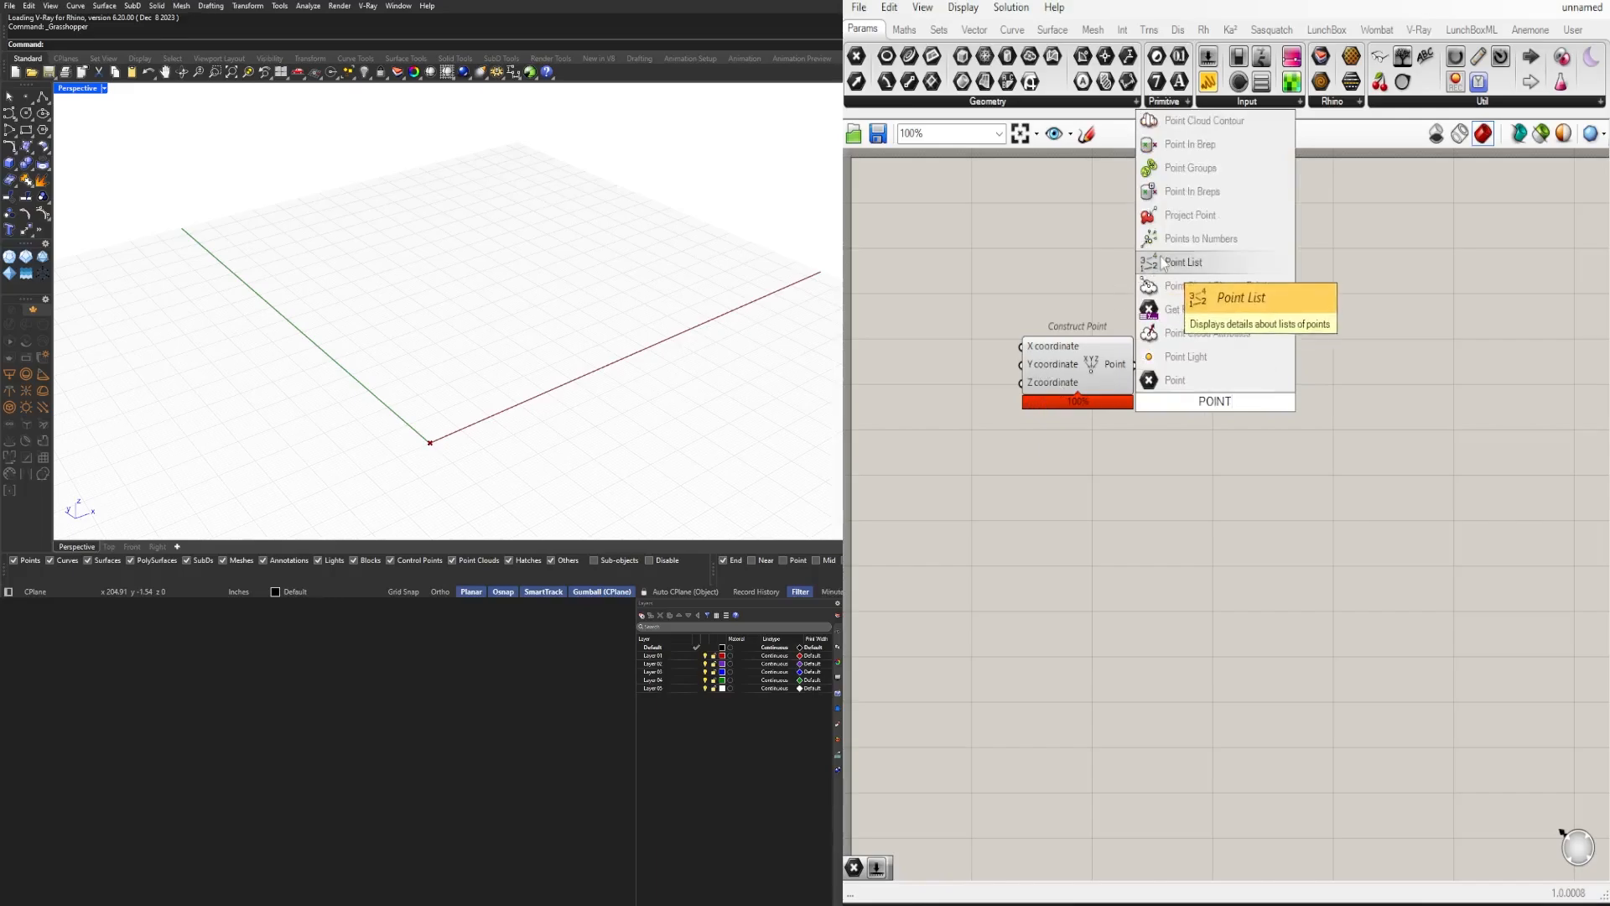
pyautogui.click(1174, 380)
pyautogui.moveTo(1135, 364); pyautogui.dragTo(1235, 366)
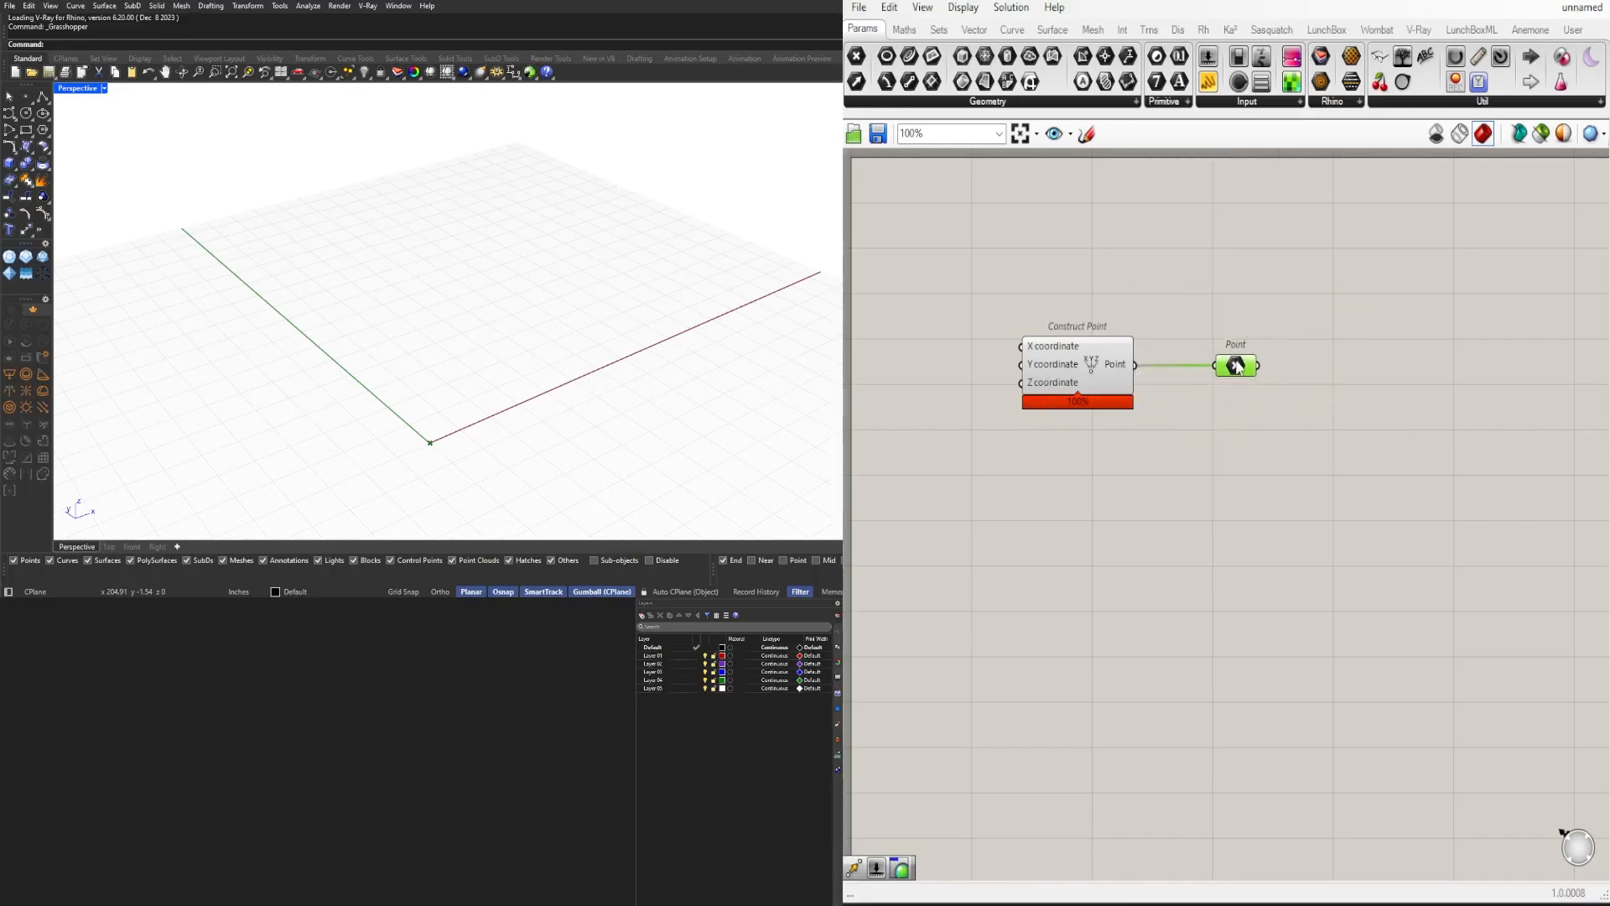
# Step: Add a Move component and connect the Point parameter to its Geometry input
pyautogui.moveTo(1249, 369); pyautogui.dragTo(1065, 372, button='right')
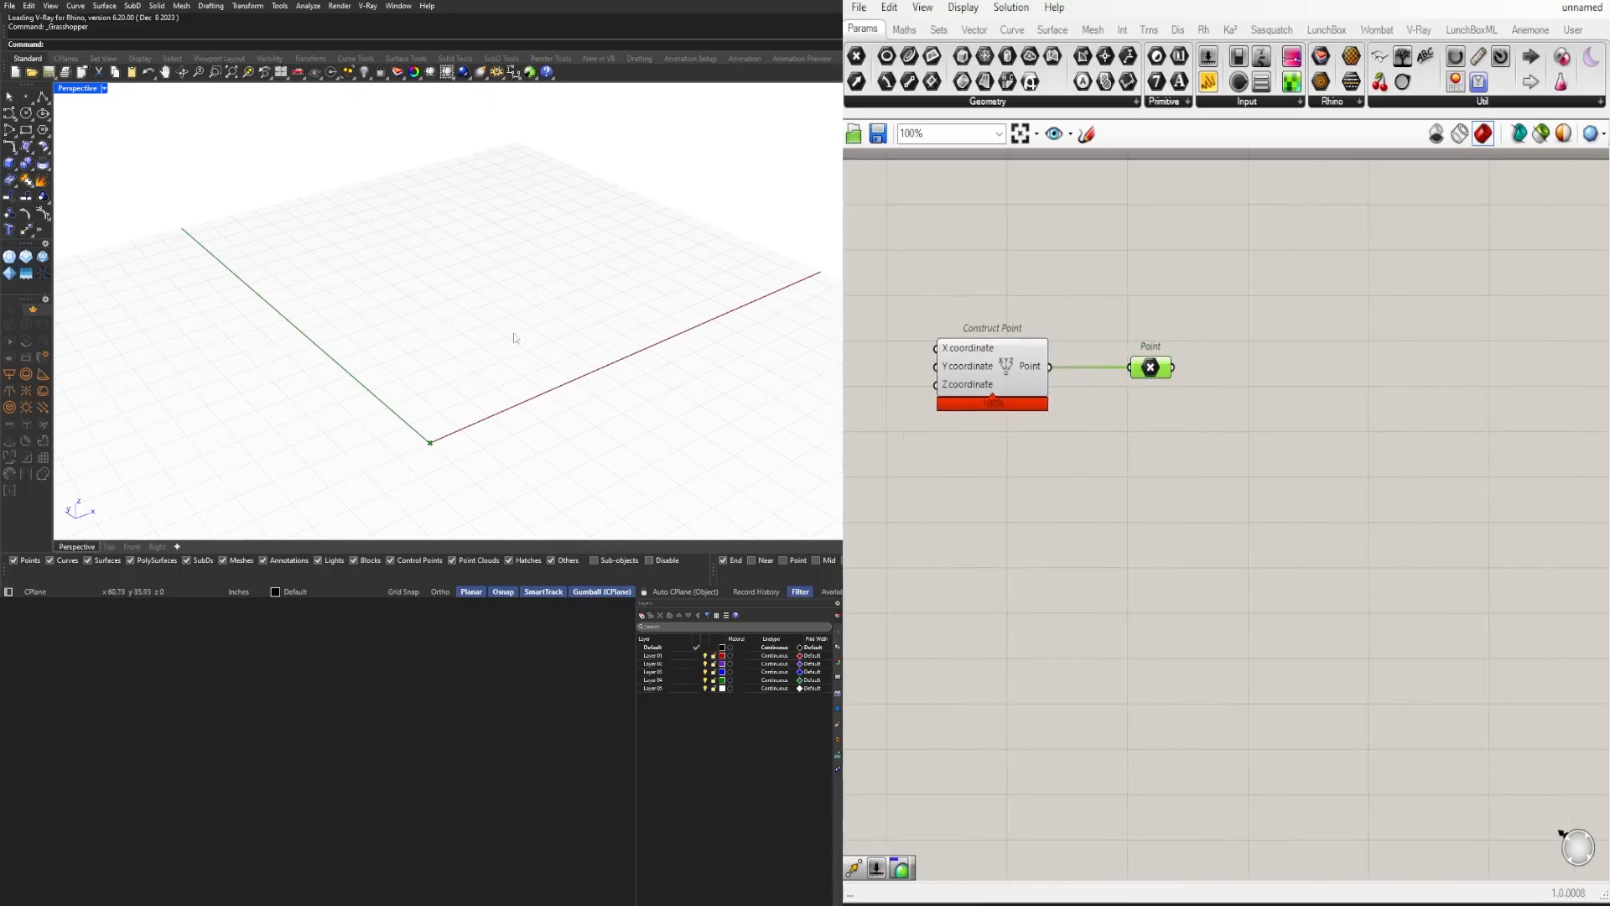
pyautogui.moveTo(1430, 409); pyautogui.dragTo(1300, 411, button='right')
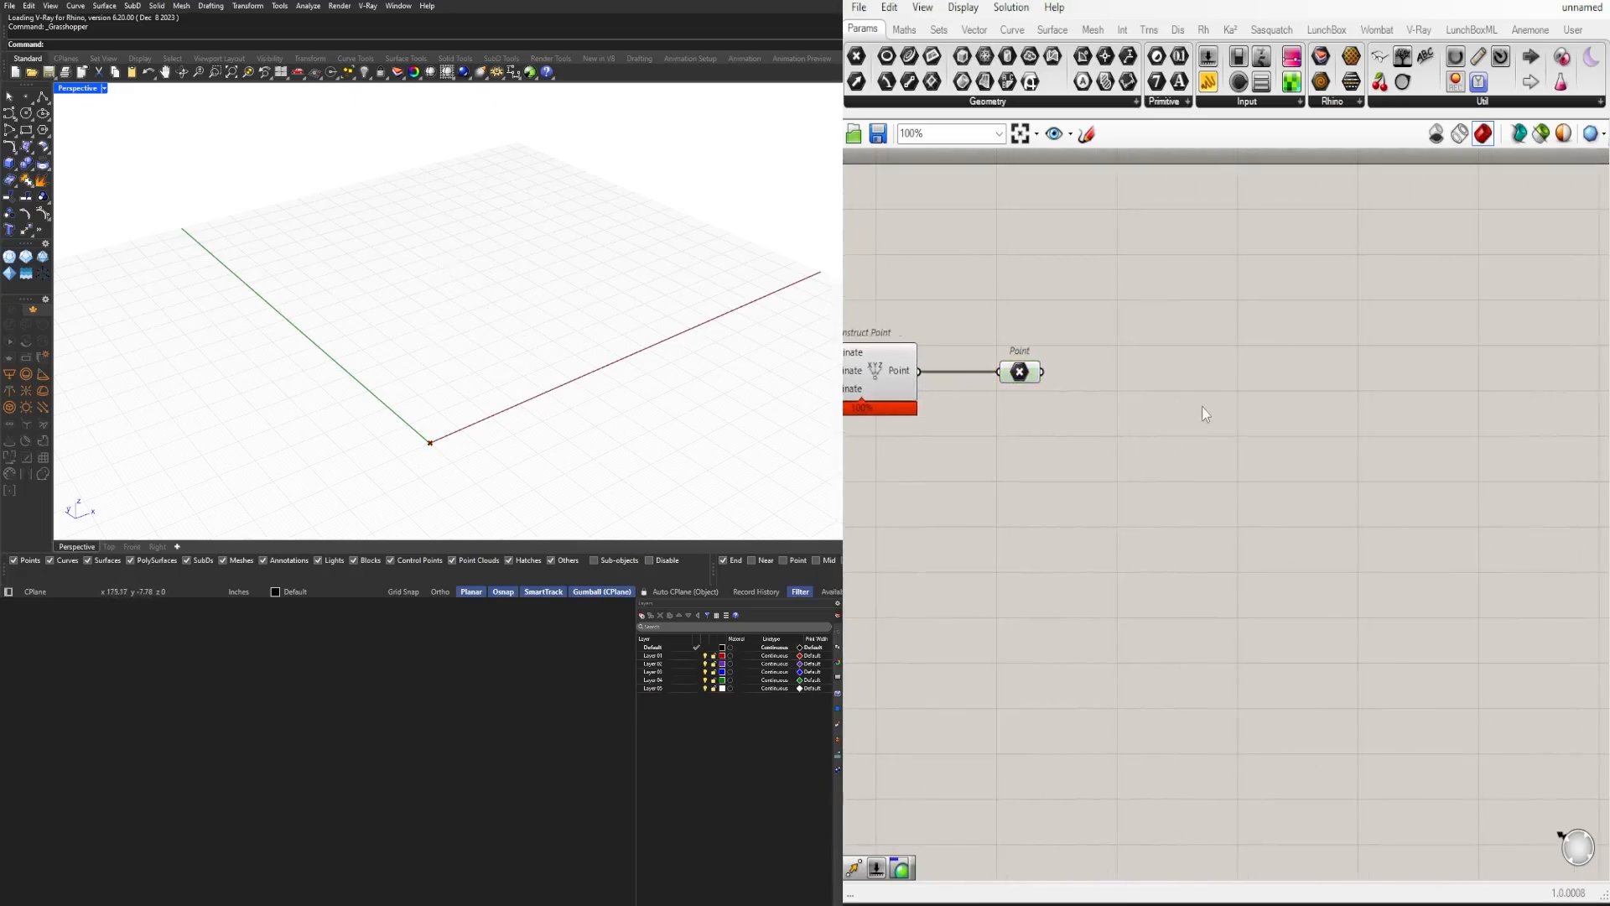
pyautogui.doubleClick(1205, 405)
pyautogui.write('MOVE')
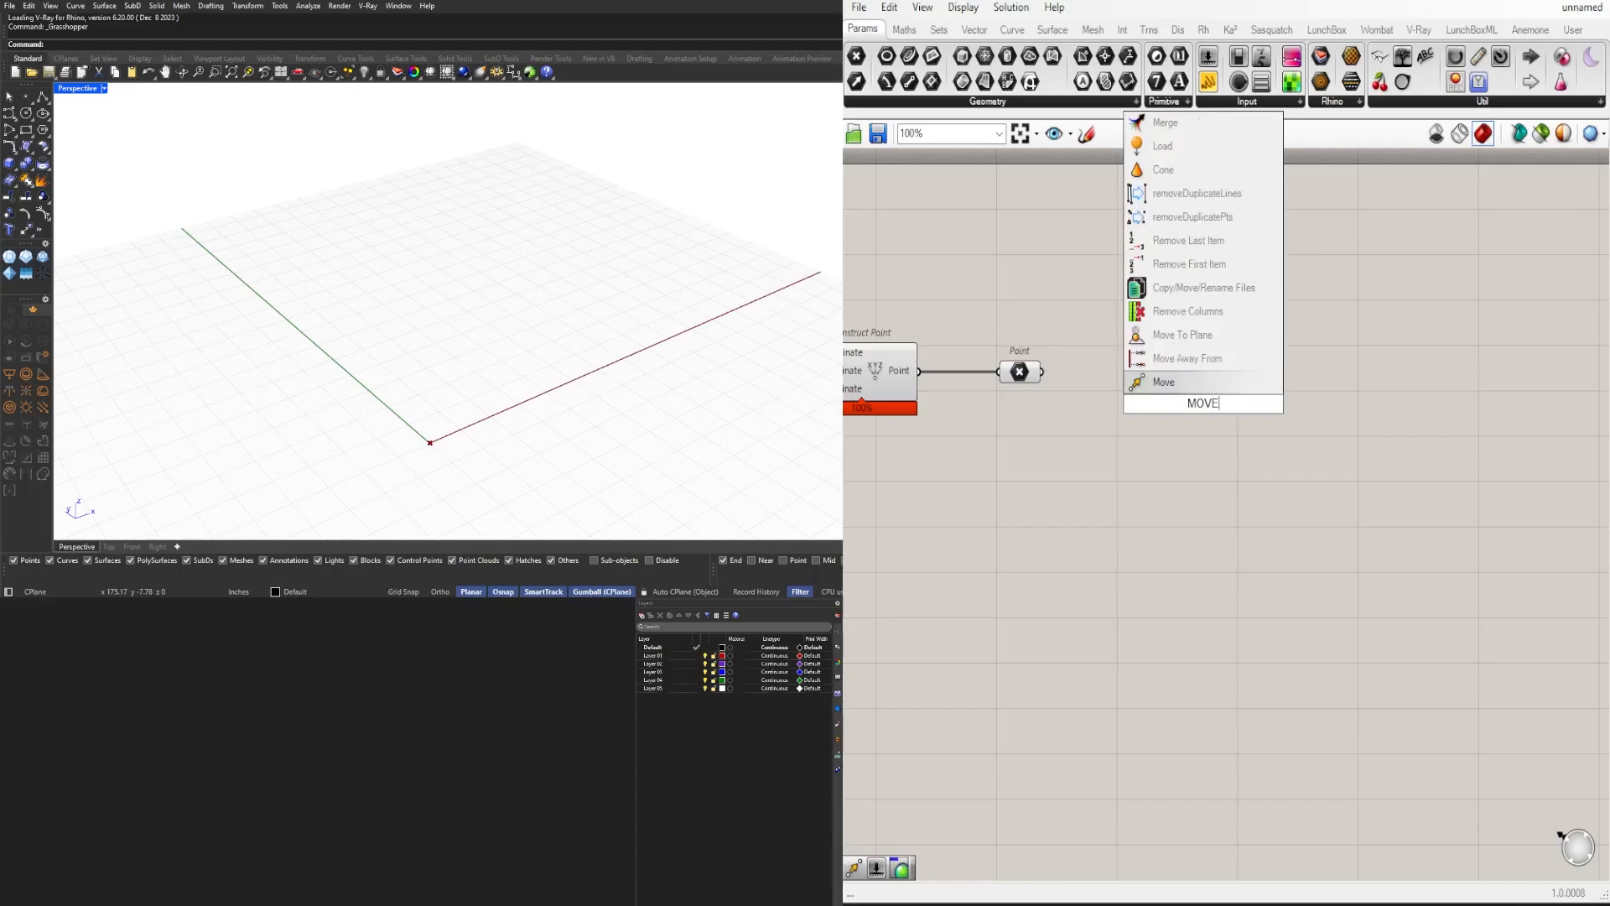
pyautogui.press('Return')
pyautogui.moveTo(1042, 372); pyautogui.dragTo(1199, 432)
pyautogui.doubleClick(1062, 486)
pyautogui.write('unit x')
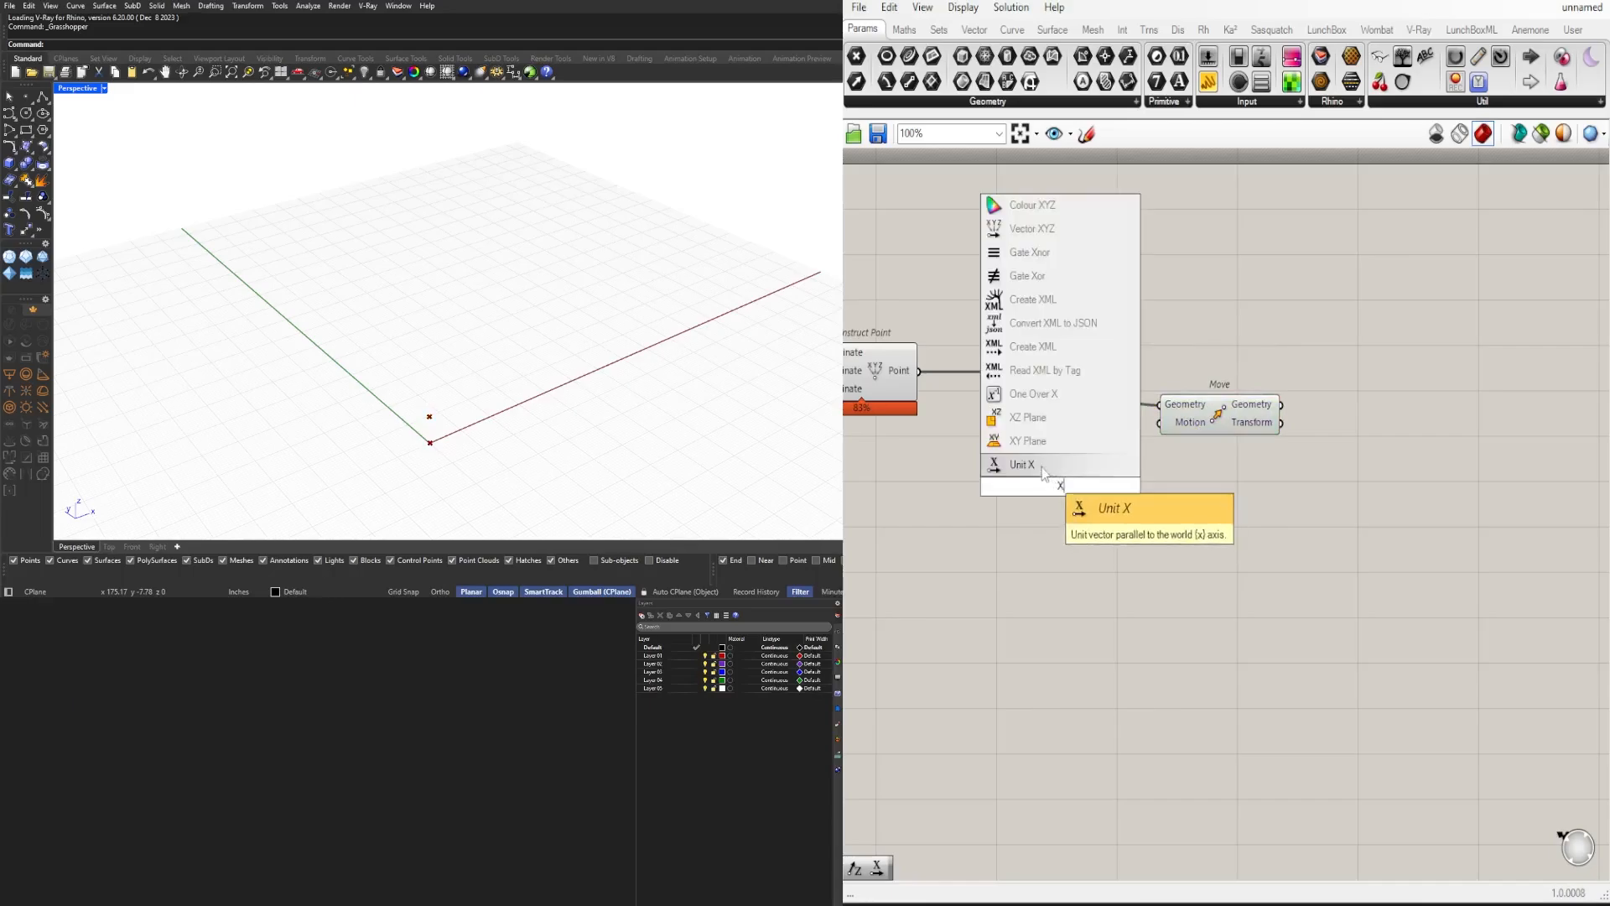
pyautogui.press('Return')
pyautogui.moveTo(1212, 430); pyautogui.dragTo(1290, 412)
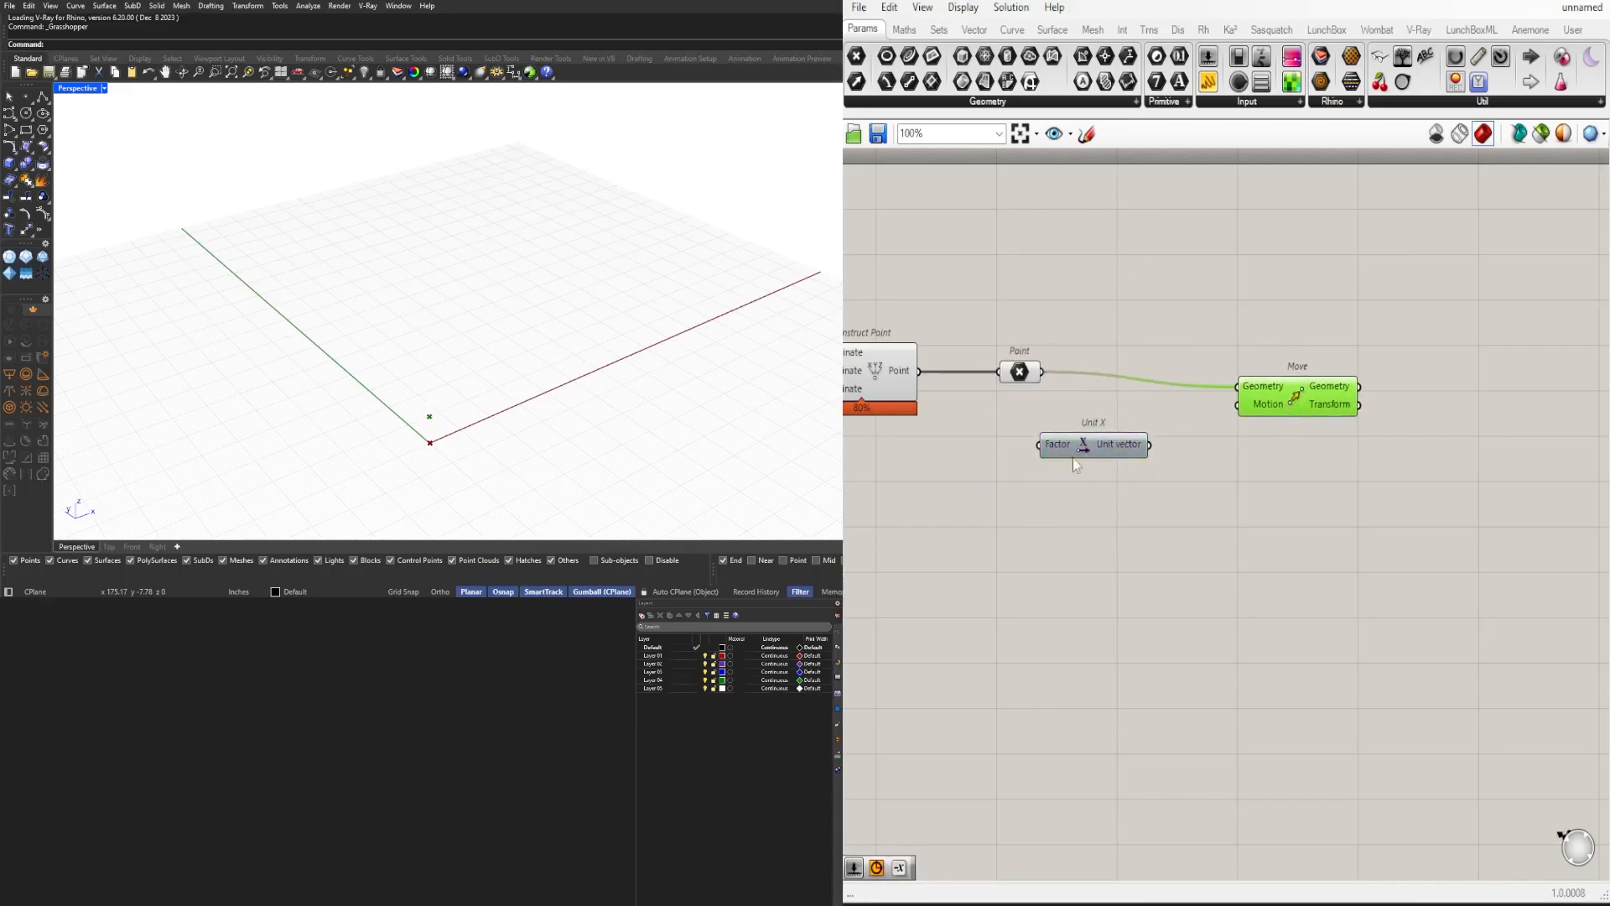
pyautogui.click(1091, 462)
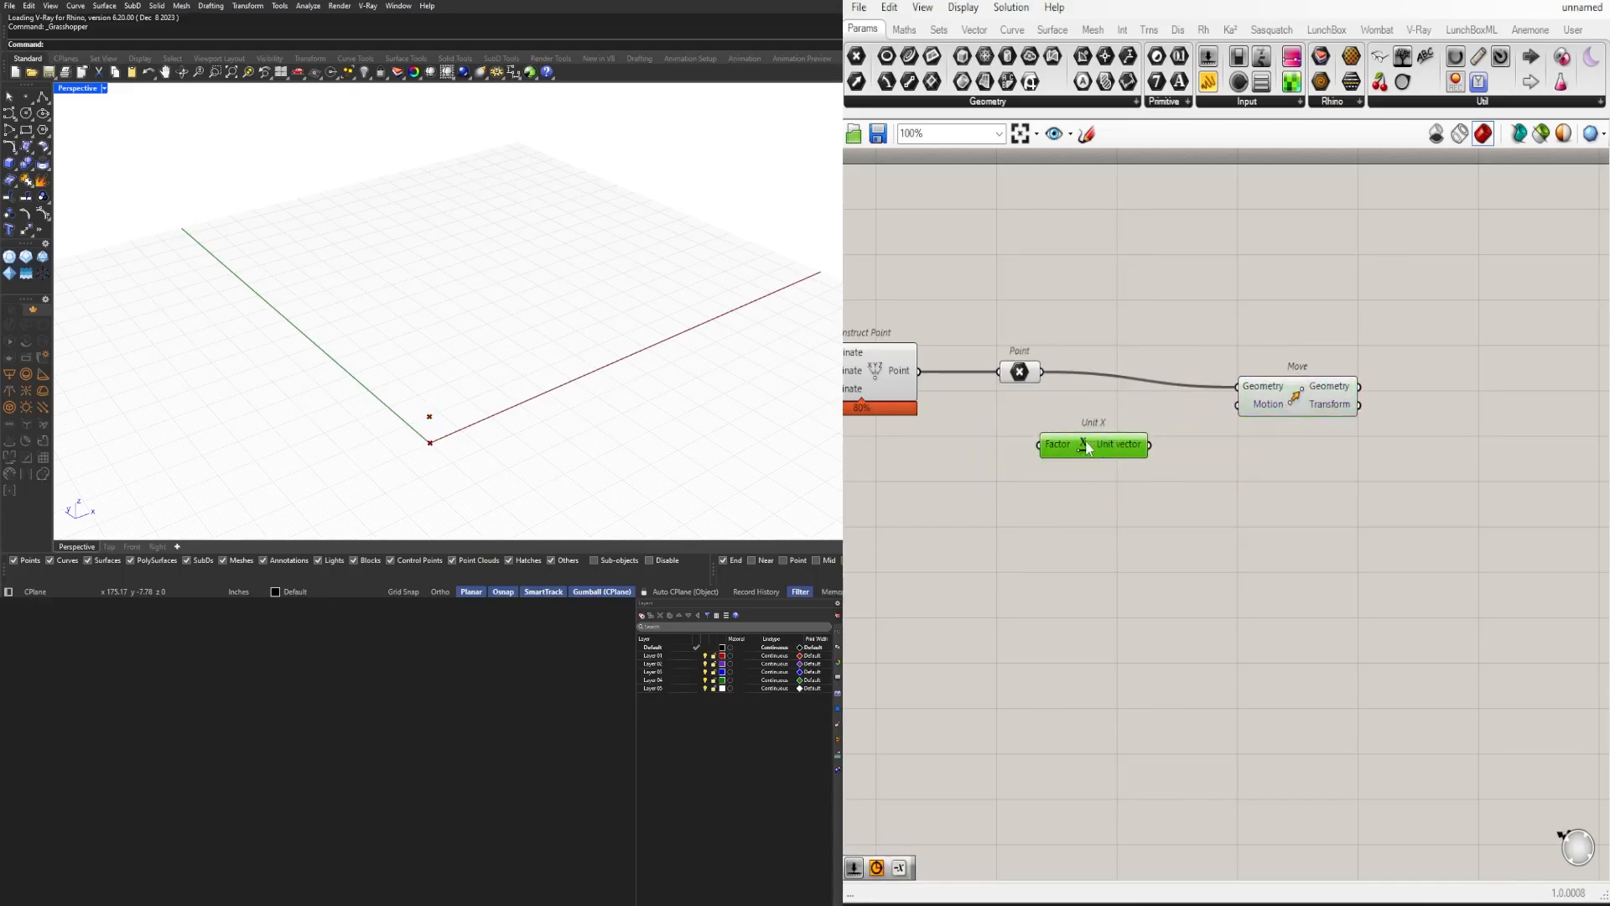
pyautogui.press('Delete')
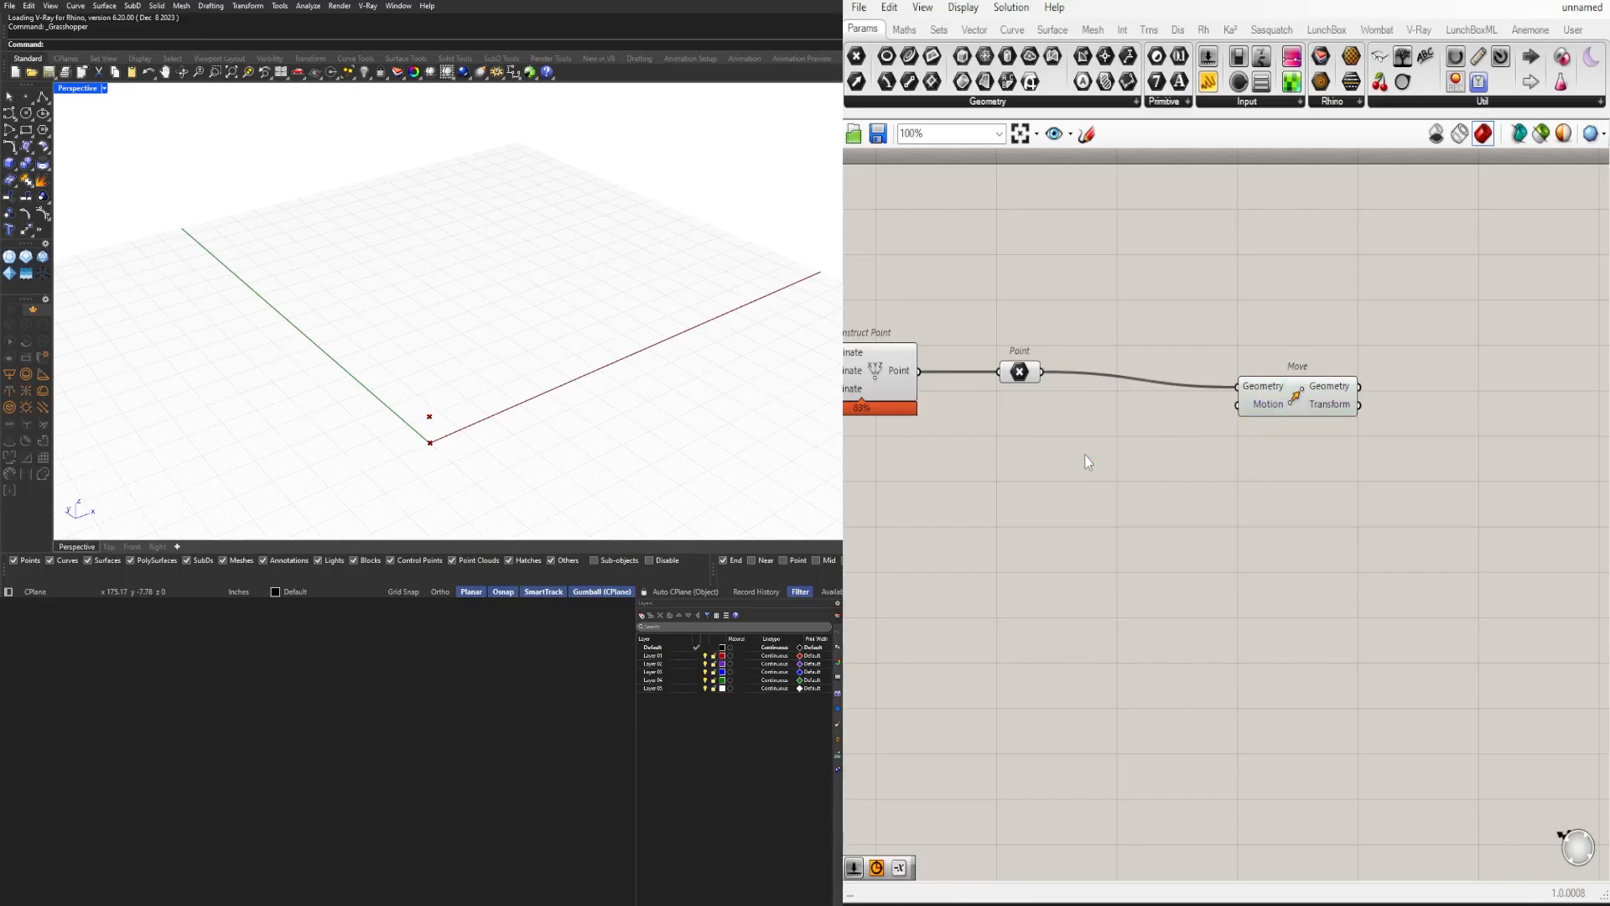
# Step: Add a Vector XYZ component below the Point parameter and line up the Move component with the Point
pyautogui.doubleClick(1088, 462)
pyautogui.write('VECT')
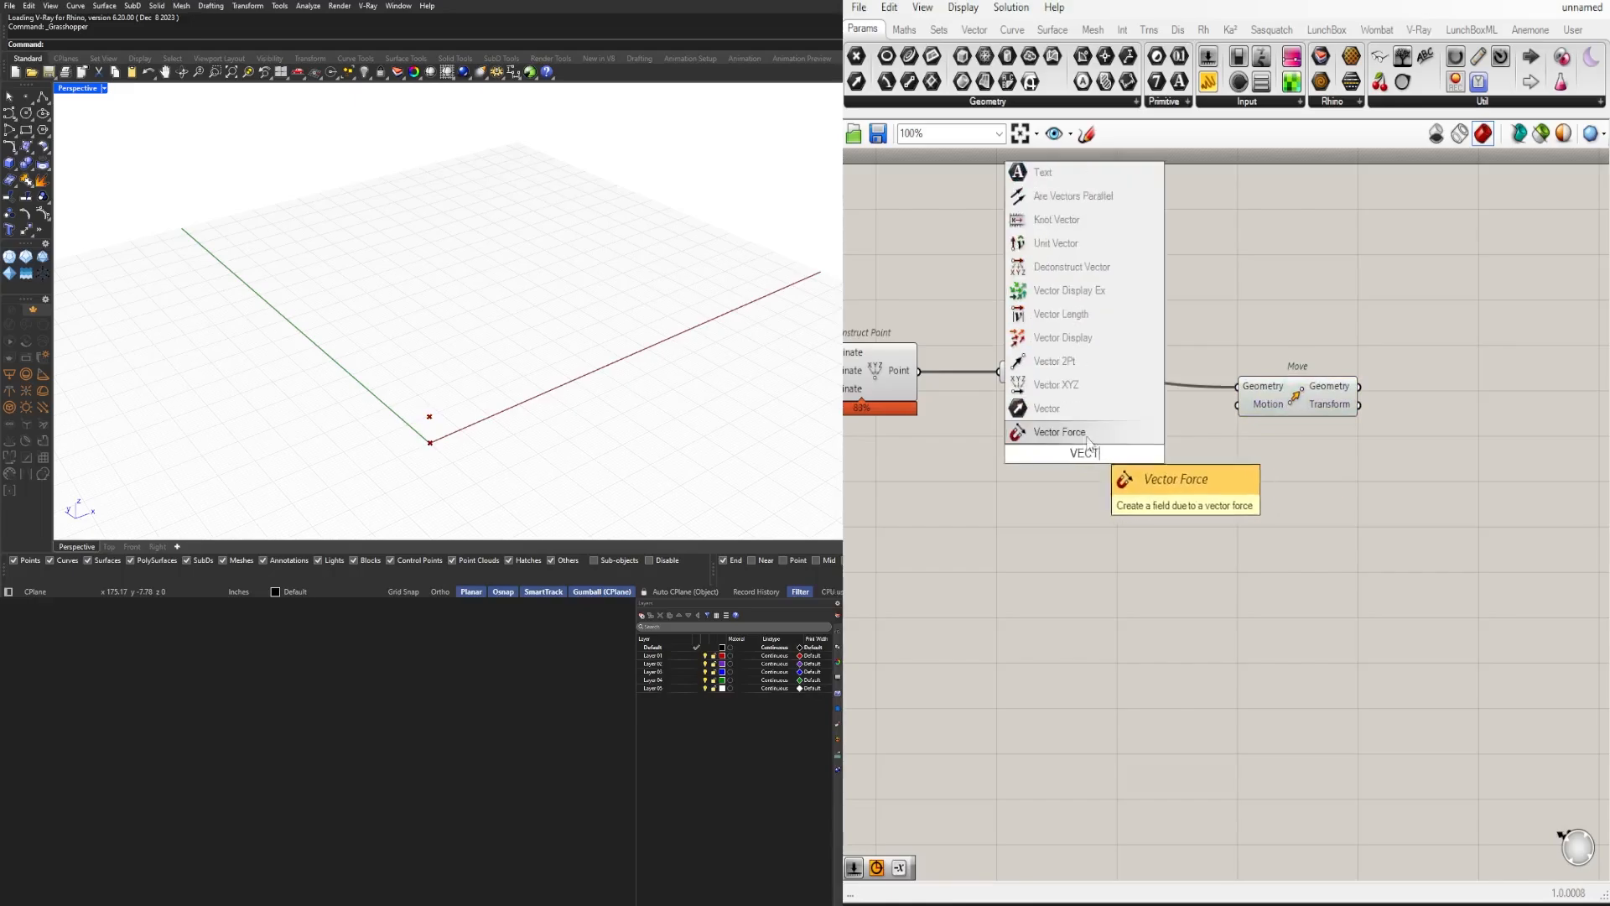
pyautogui.press('Up')
pyautogui.press('Return')
pyautogui.moveTo(1110, 481); pyautogui.dragTo(1114, 484)
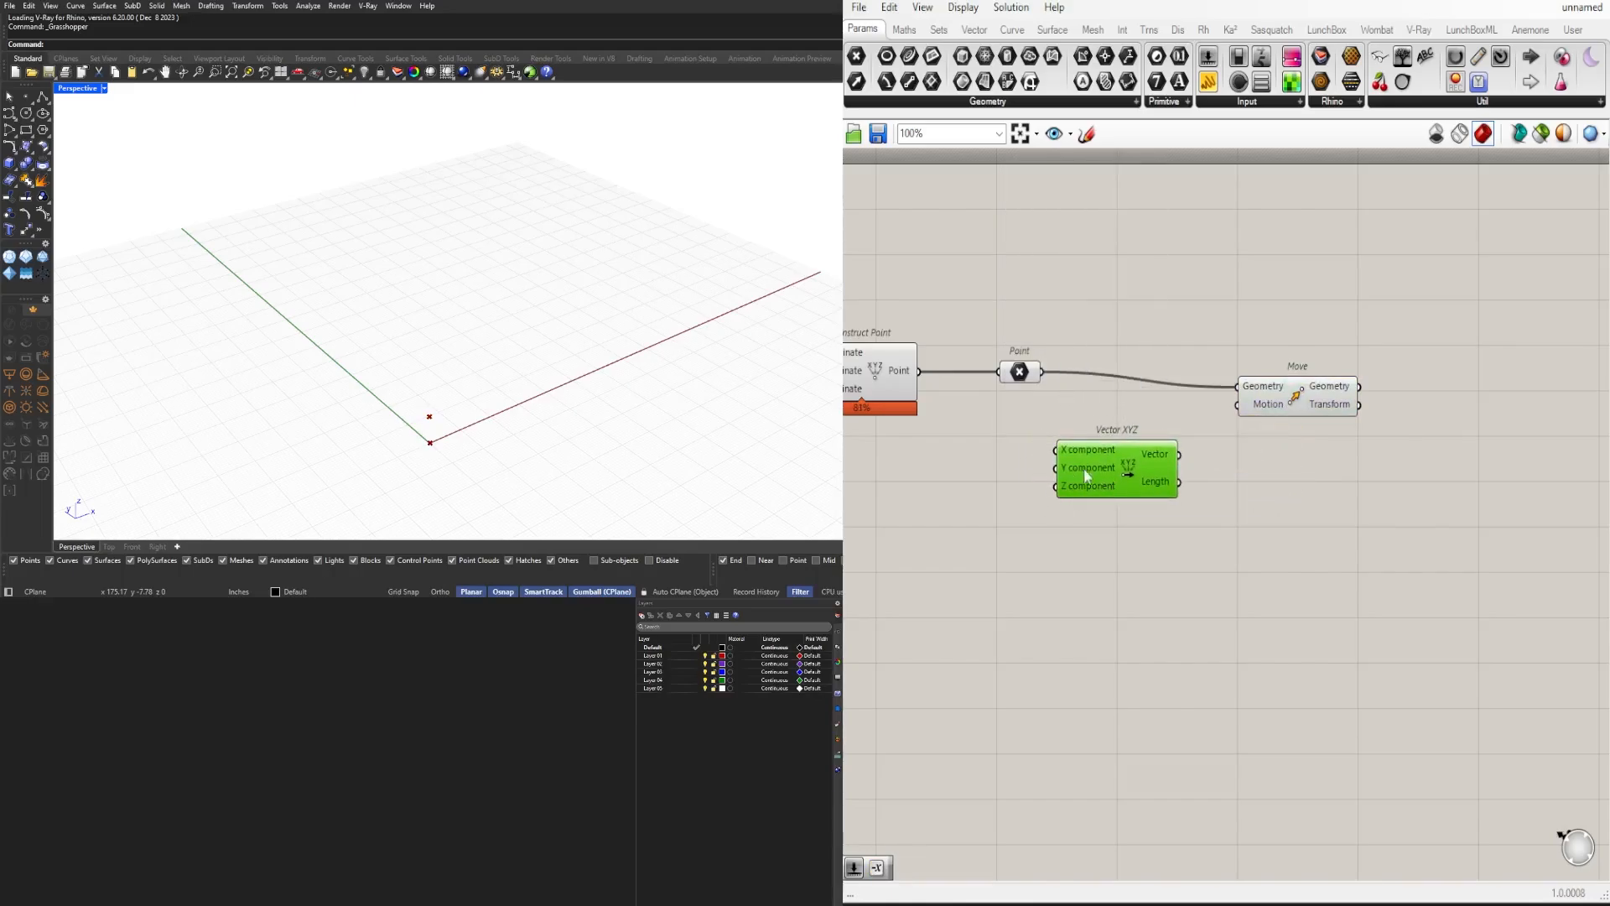
pyautogui.moveTo(1042, 493); pyautogui.dragTo(1123, 488, button='right')
pyautogui.moveTo(1357, 394); pyautogui.dragTo(1372, 378)
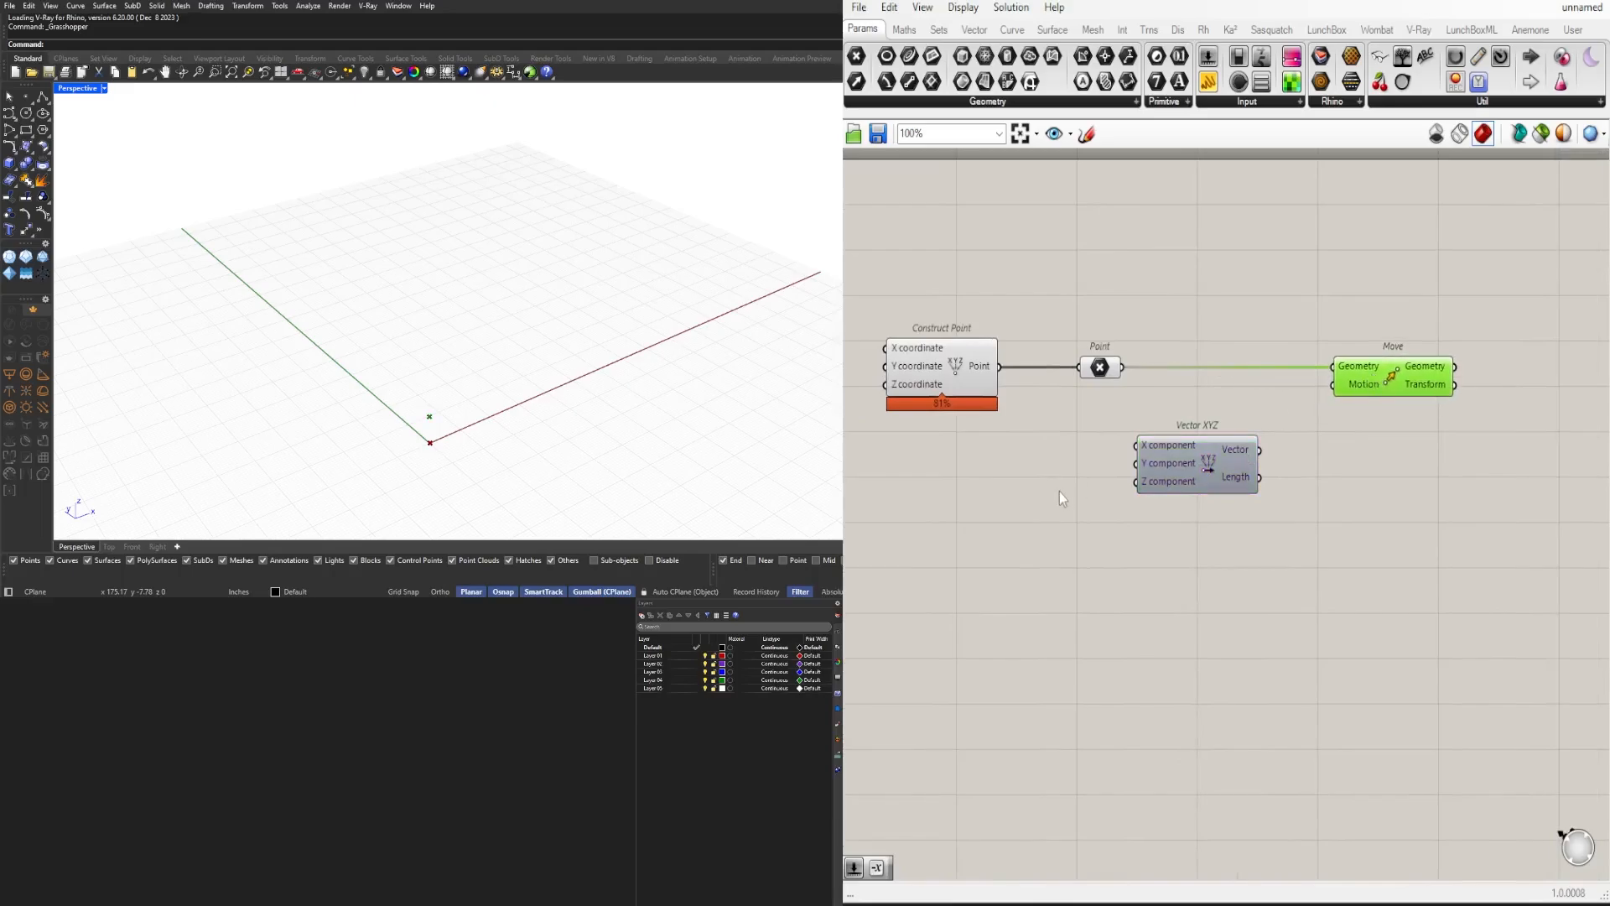
# Step: Add a number slider set to 250 for the vector's X component and a copy of it for the Y component
pyautogui.doubleClick(954, 485)
pyautogui.write('2')
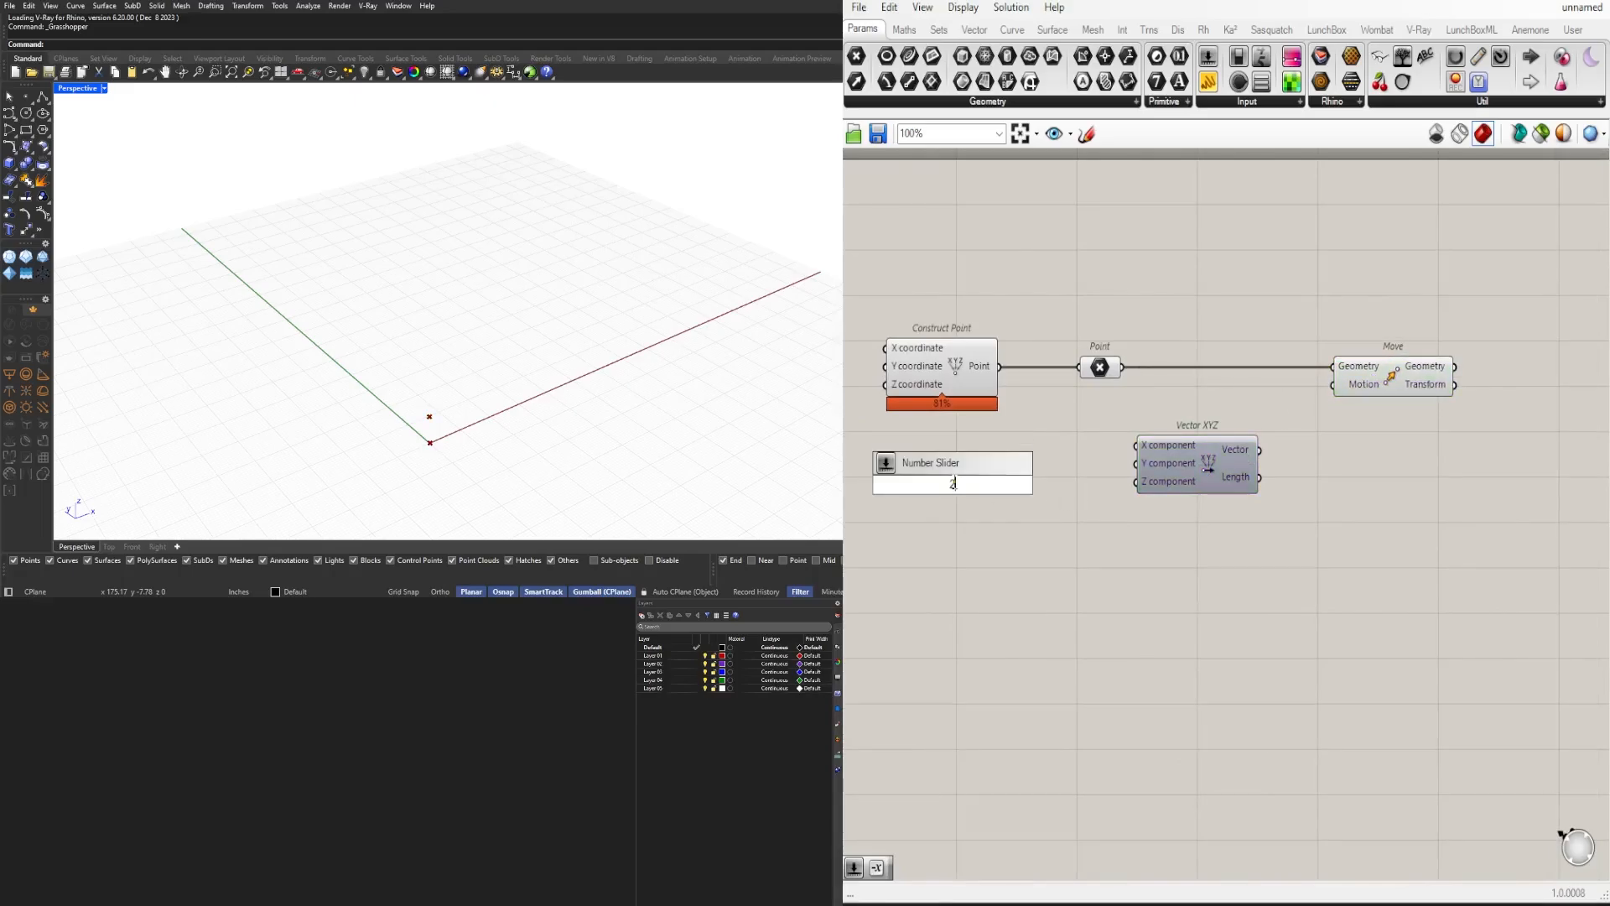
pyautogui.press('Return')
pyautogui.scroll(2, 1001, 483)
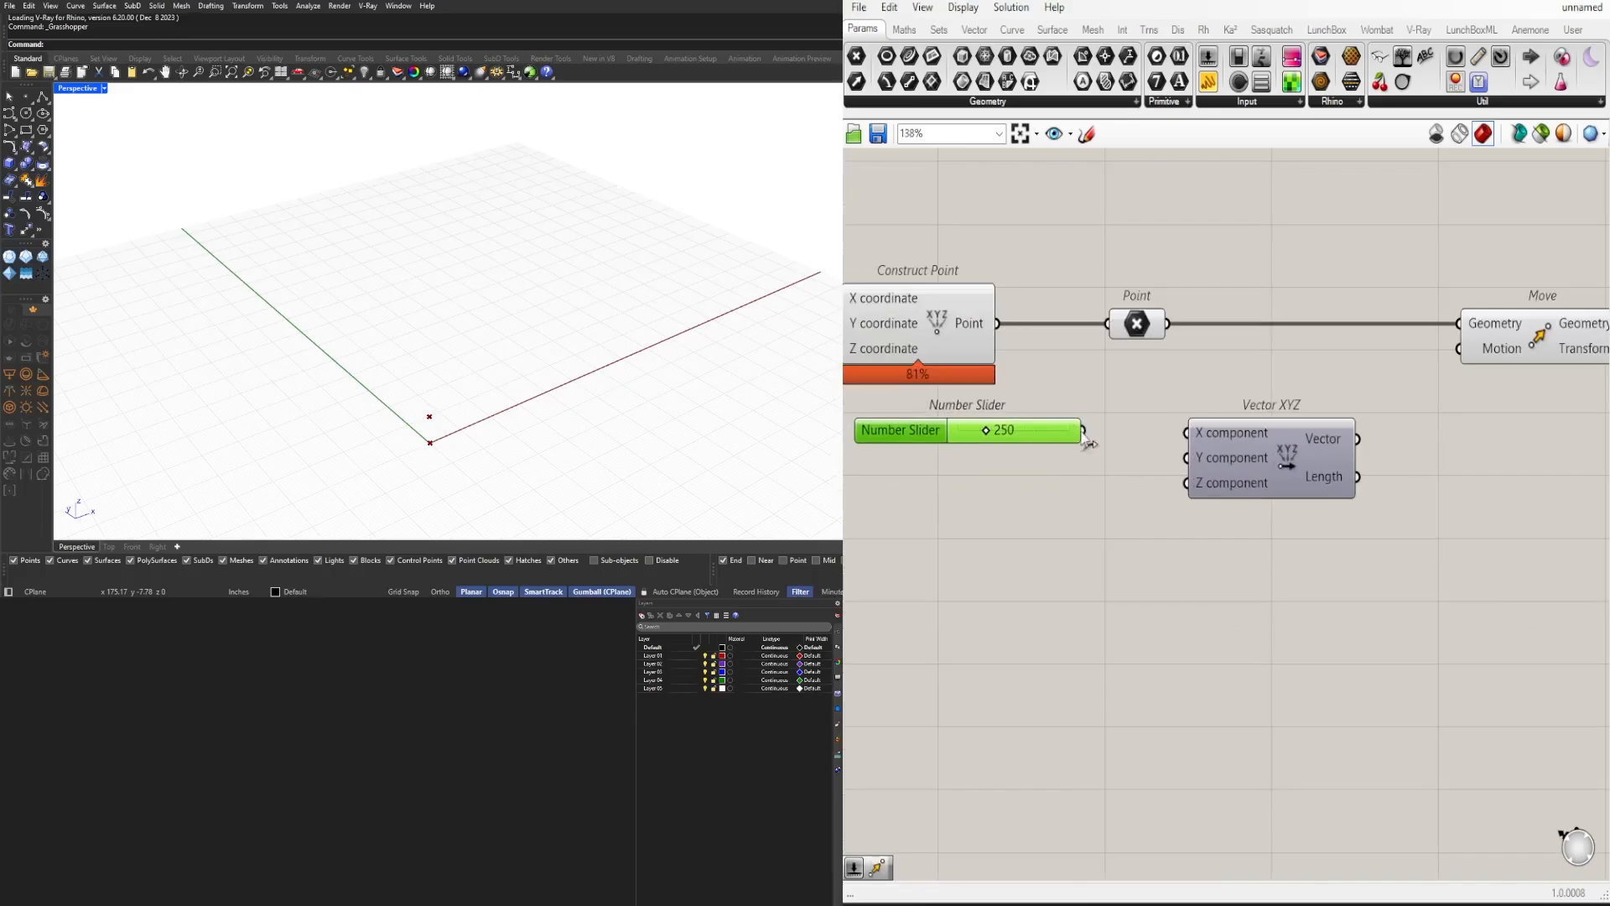
pyautogui.moveTo(1083, 431); pyautogui.dragTo(1185, 432)
pyautogui.keyDown('alt'); pyautogui.moveTo(1067, 440); pyautogui.dragTo(1194, 468); pyautogui.keyUp('alt')
# Step: Connect the Vector output to Move's Motion input and shift the sliders, Vector XYZ and Move closer to Construct Point
pyautogui.moveTo(1357, 438); pyautogui.dragTo(1460, 348)
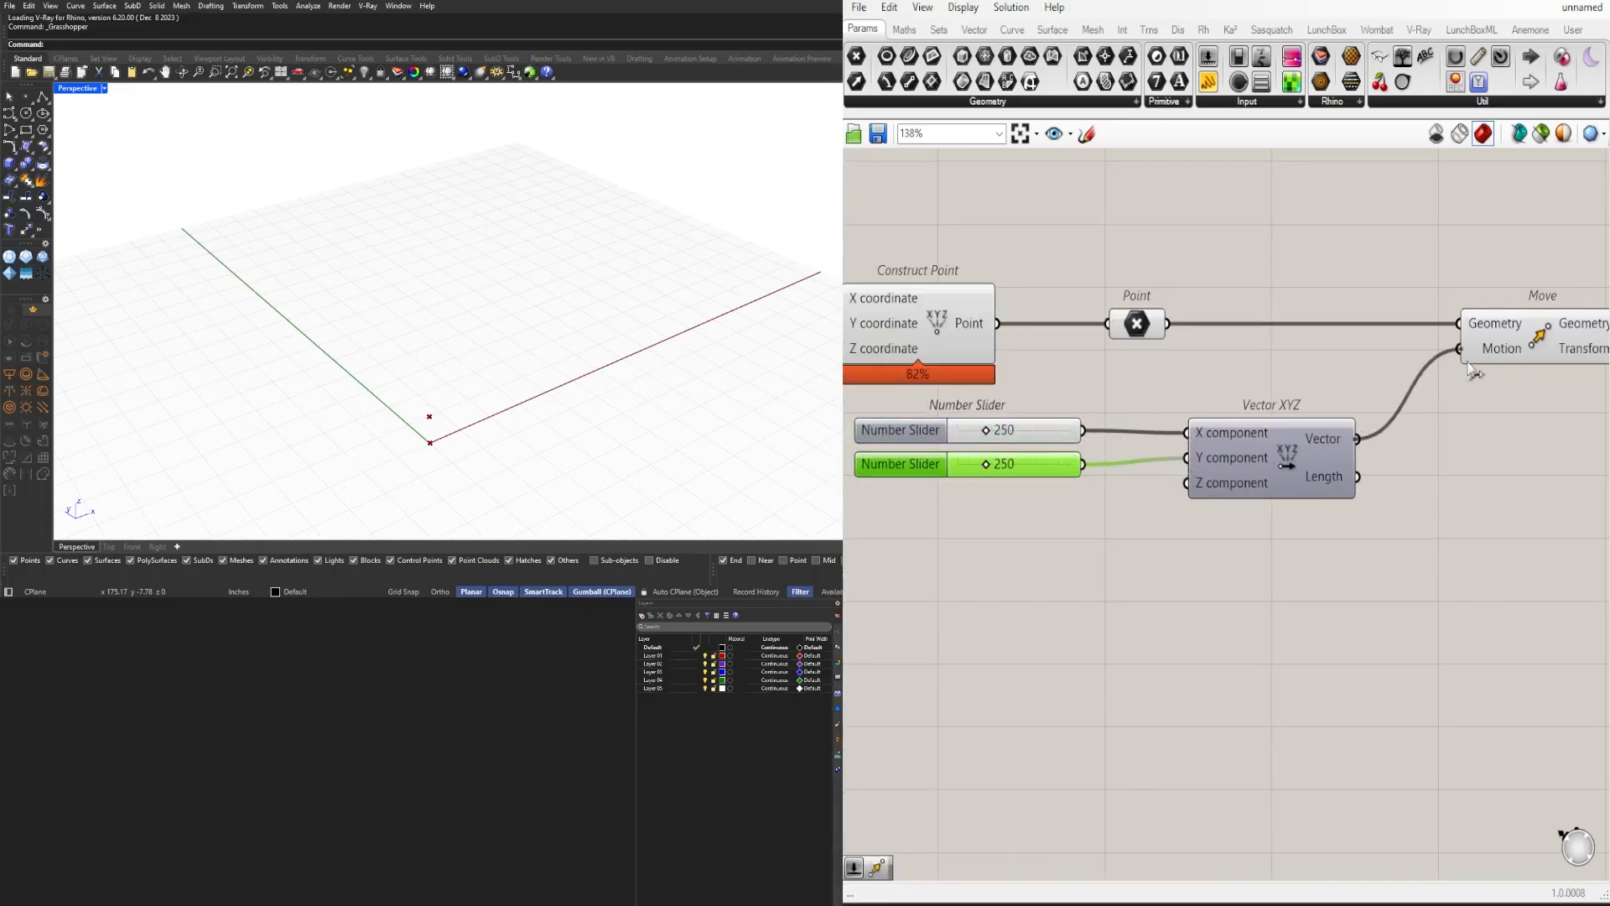
pyautogui.scroll(-3, 1466, 395)
pyautogui.moveTo(1560, 534)
pyautogui.mouseDown()
pyautogui.moveTo(1387, 281)
pyautogui.moveTo(1285, 281)
pyautogui.mouseUp()
pyautogui.moveTo(1419, 546); pyautogui.dragTo(1078, 399)
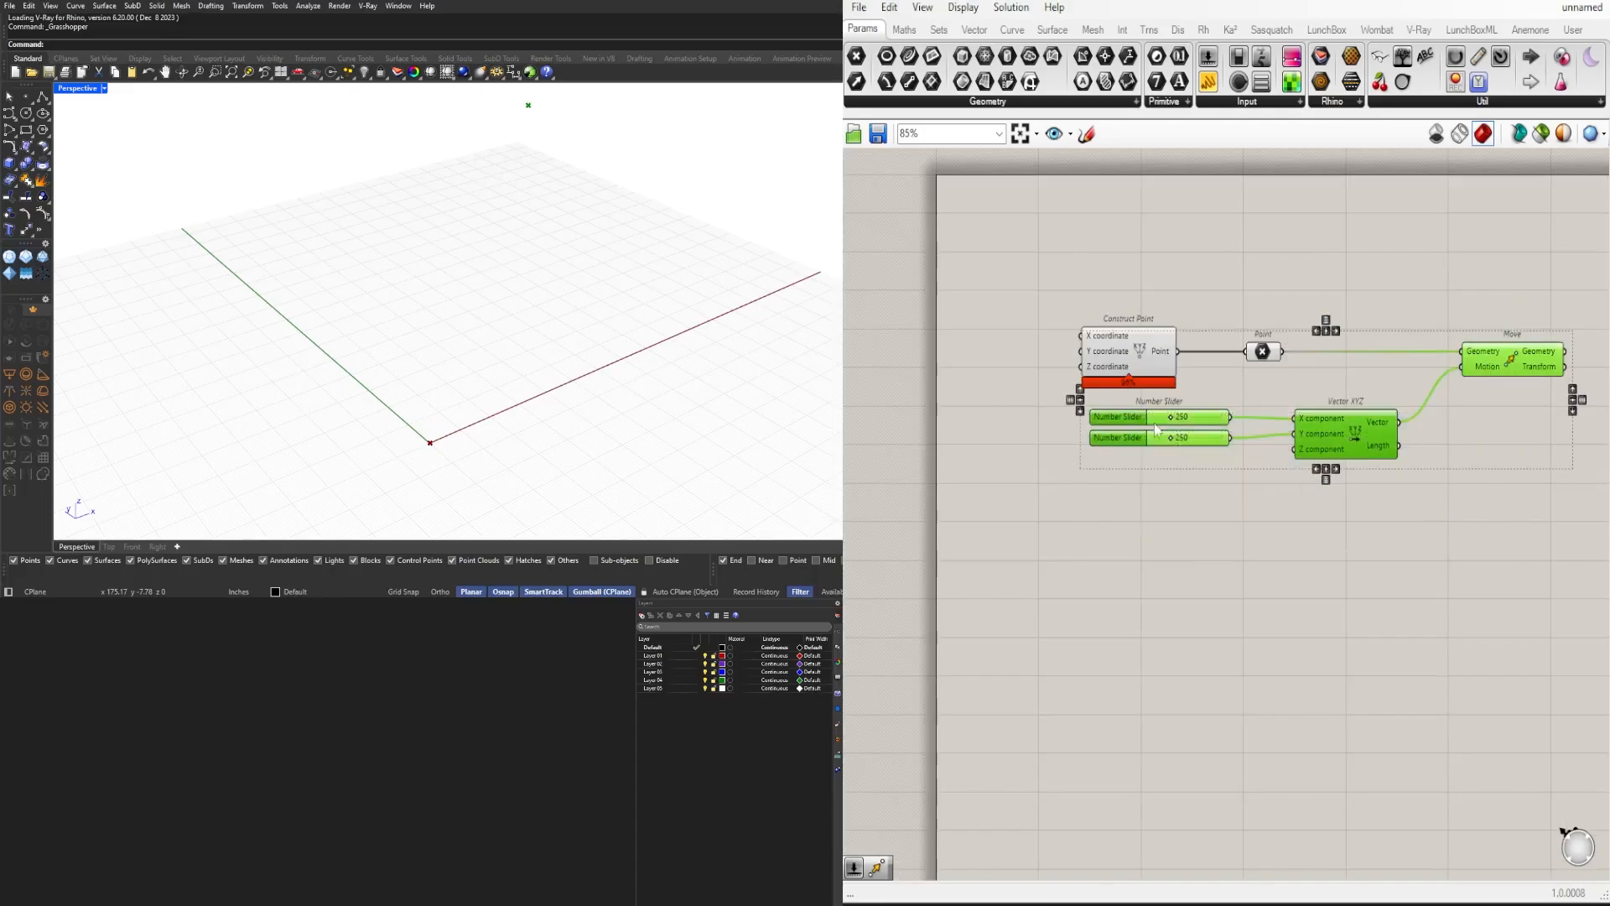
pyautogui.moveTo(1370, 450); pyautogui.dragTo(1263, 450)
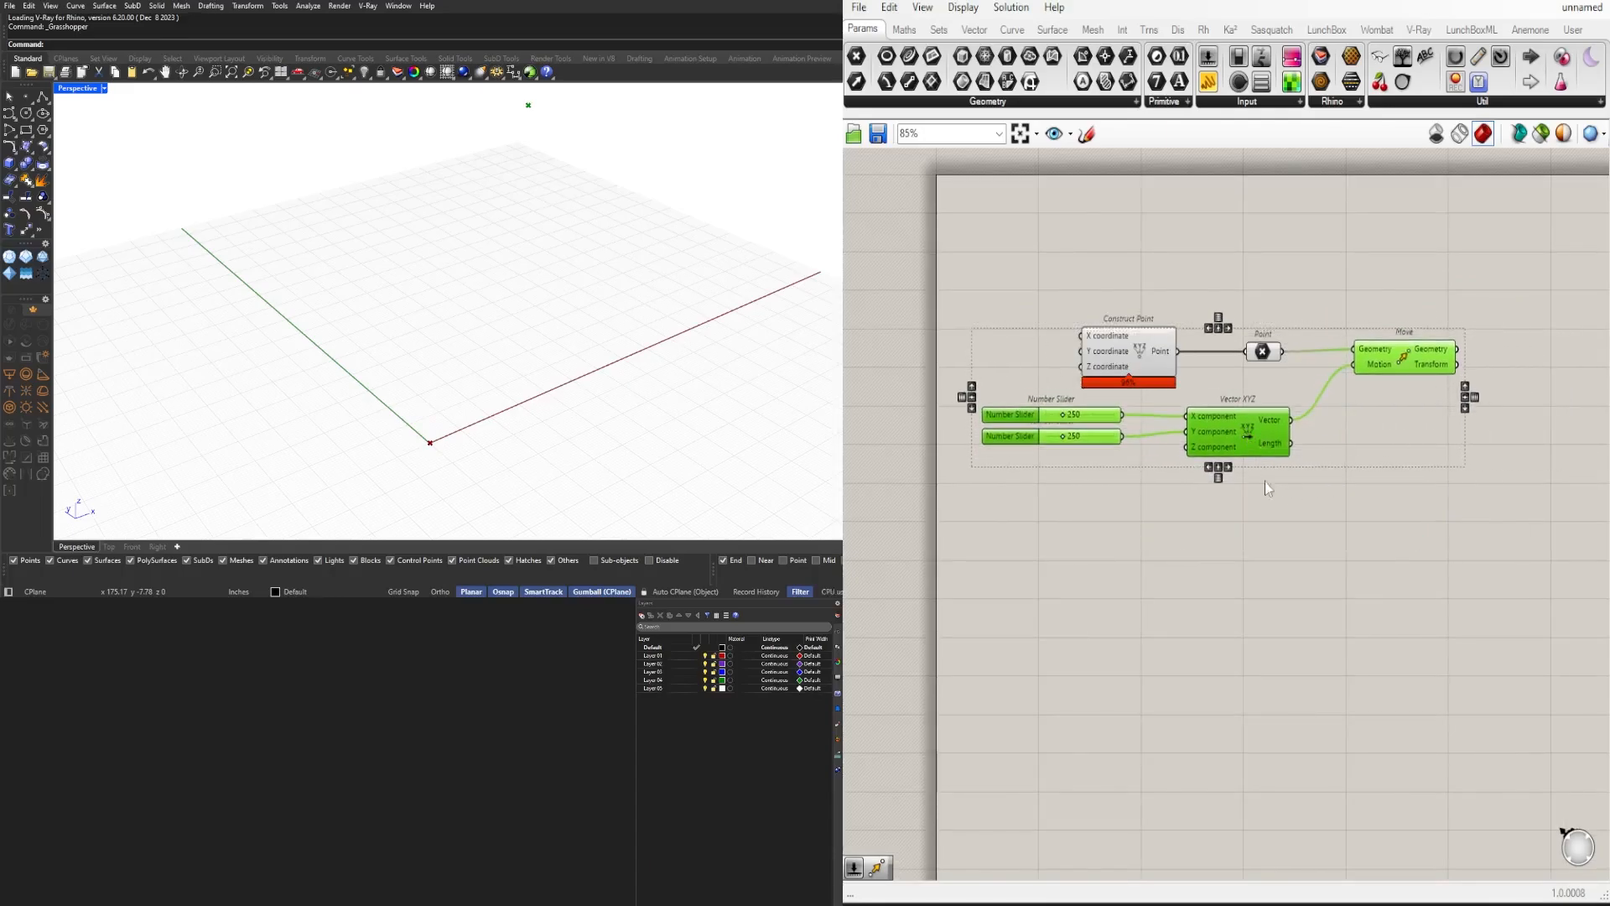
pyautogui.click(1292, 482)
pyautogui.scroll(2, 1381, 363)
pyautogui.moveTo(1206, 355); pyautogui.dragTo(1219, 355)
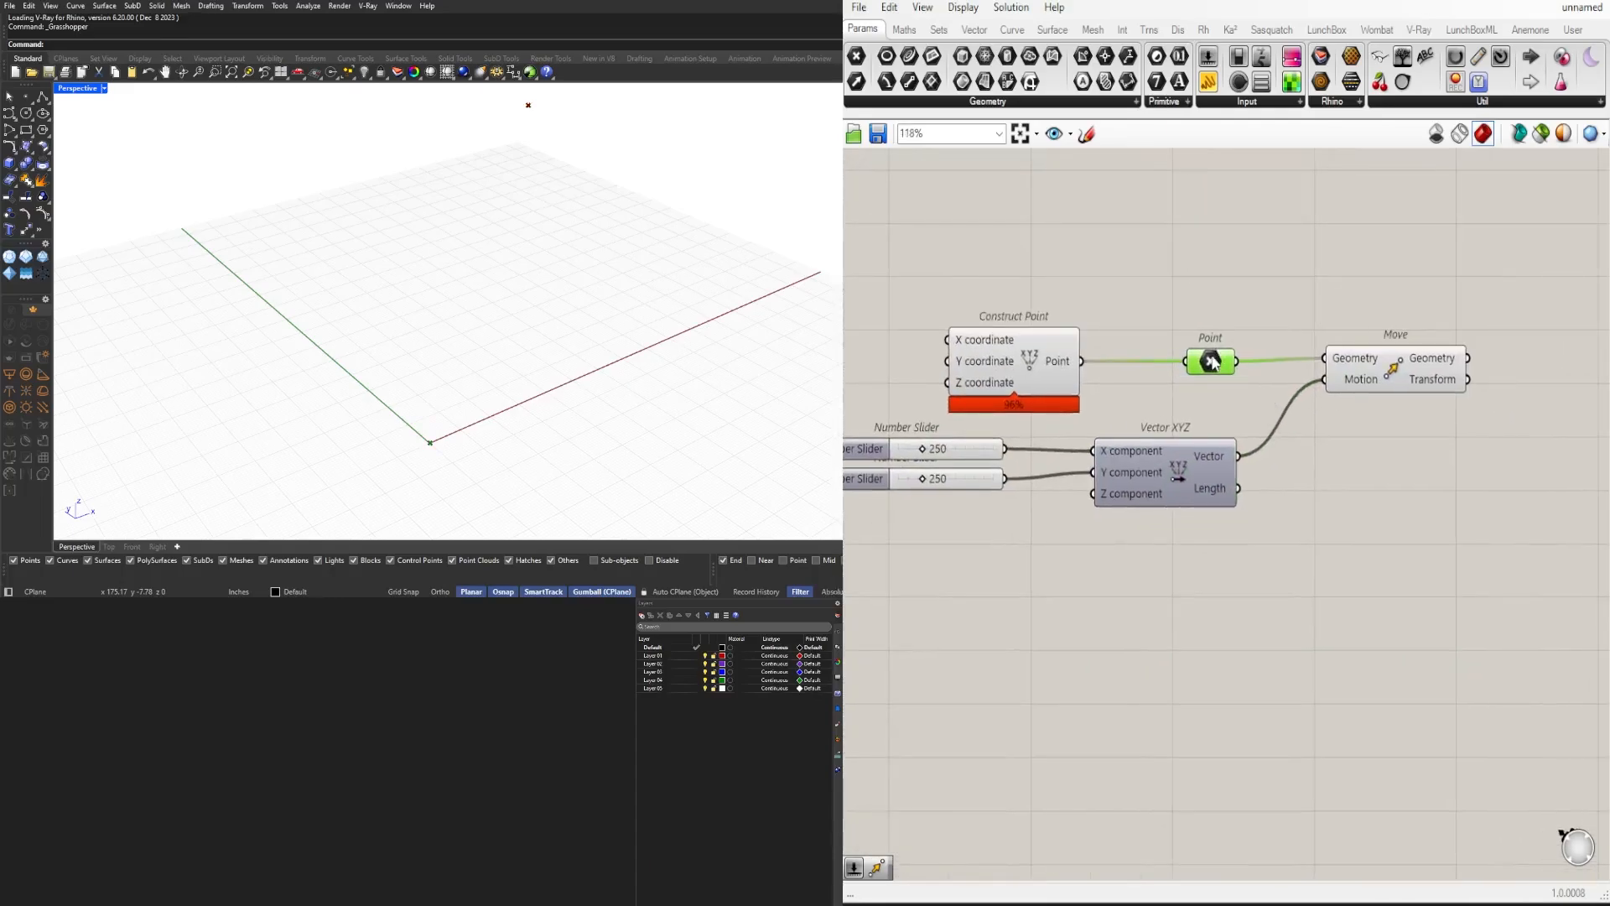
# Step: Rename the two number sliders feeding Vector XYZ to X and Y
pyautogui.click(1320, 406)
pyautogui.click(1358, 369)
pyautogui.moveTo(654, 218); pyautogui.dragTo(667, 300, button='right')
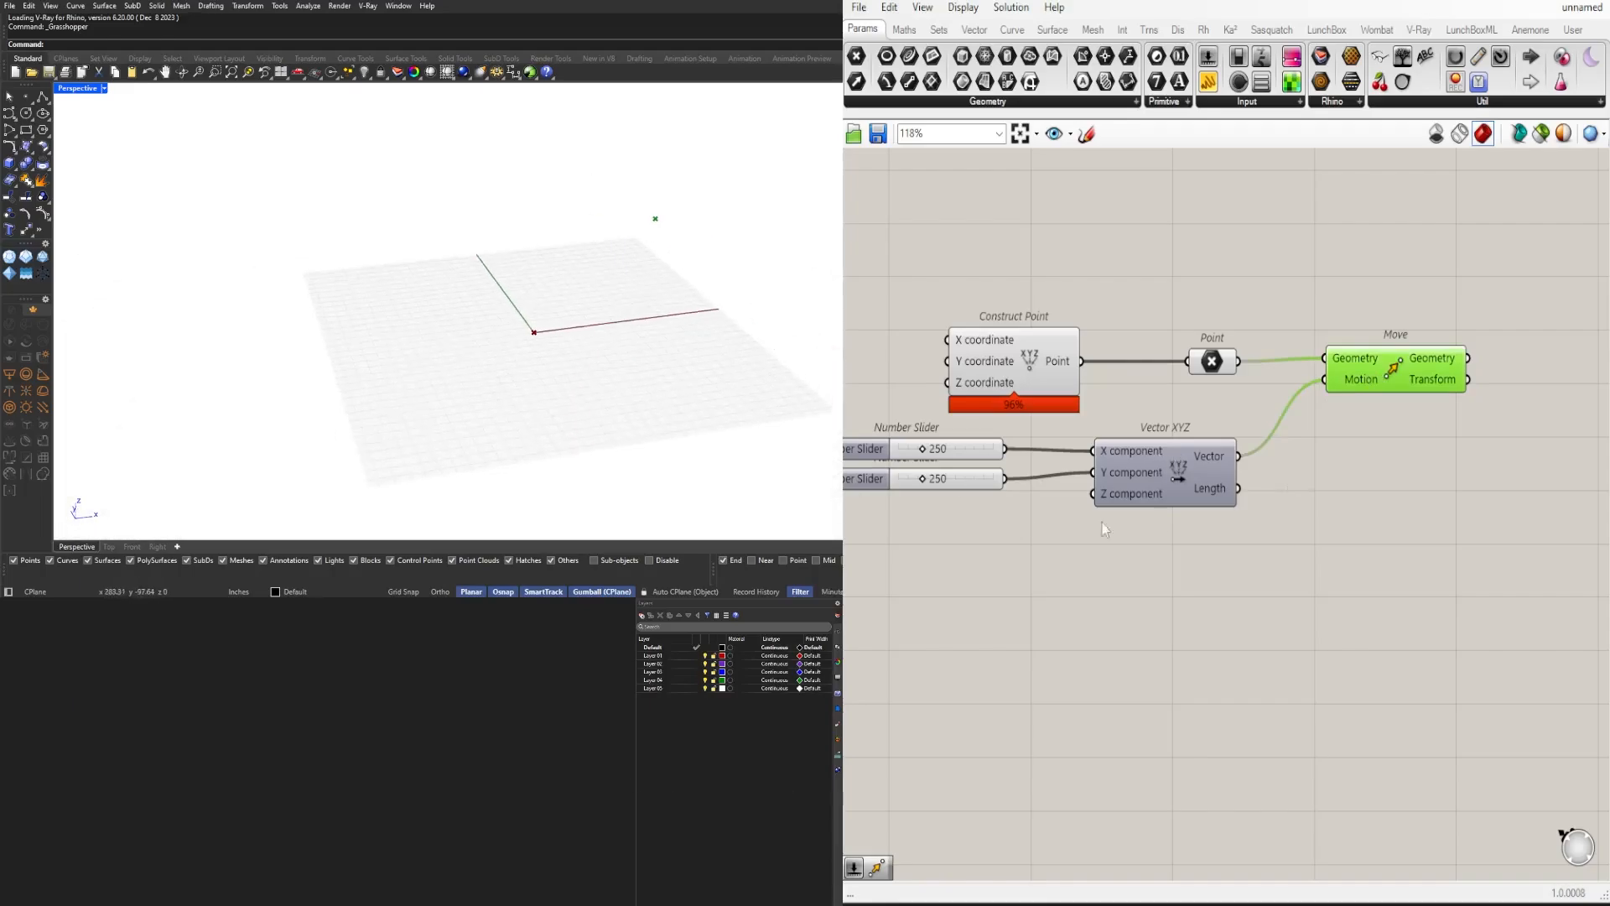
pyautogui.moveTo(1103, 457); pyautogui.dragTo(1175, 451, button='right')
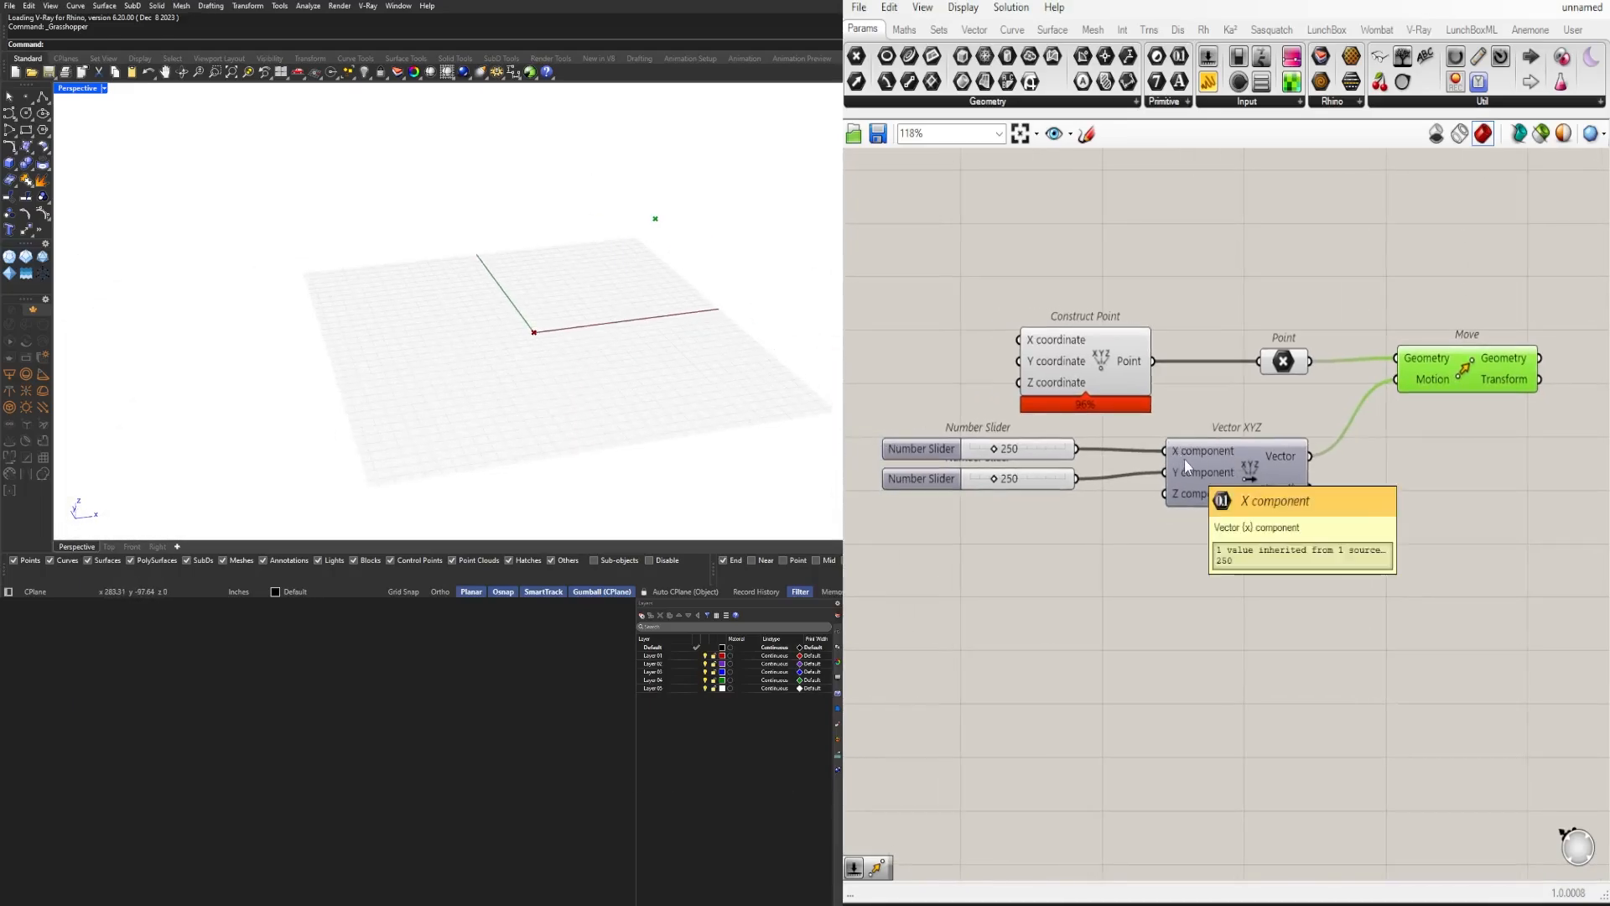
pyautogui.moveTo(664, 285); pyautogui.dragTo(664, 356, button='right')
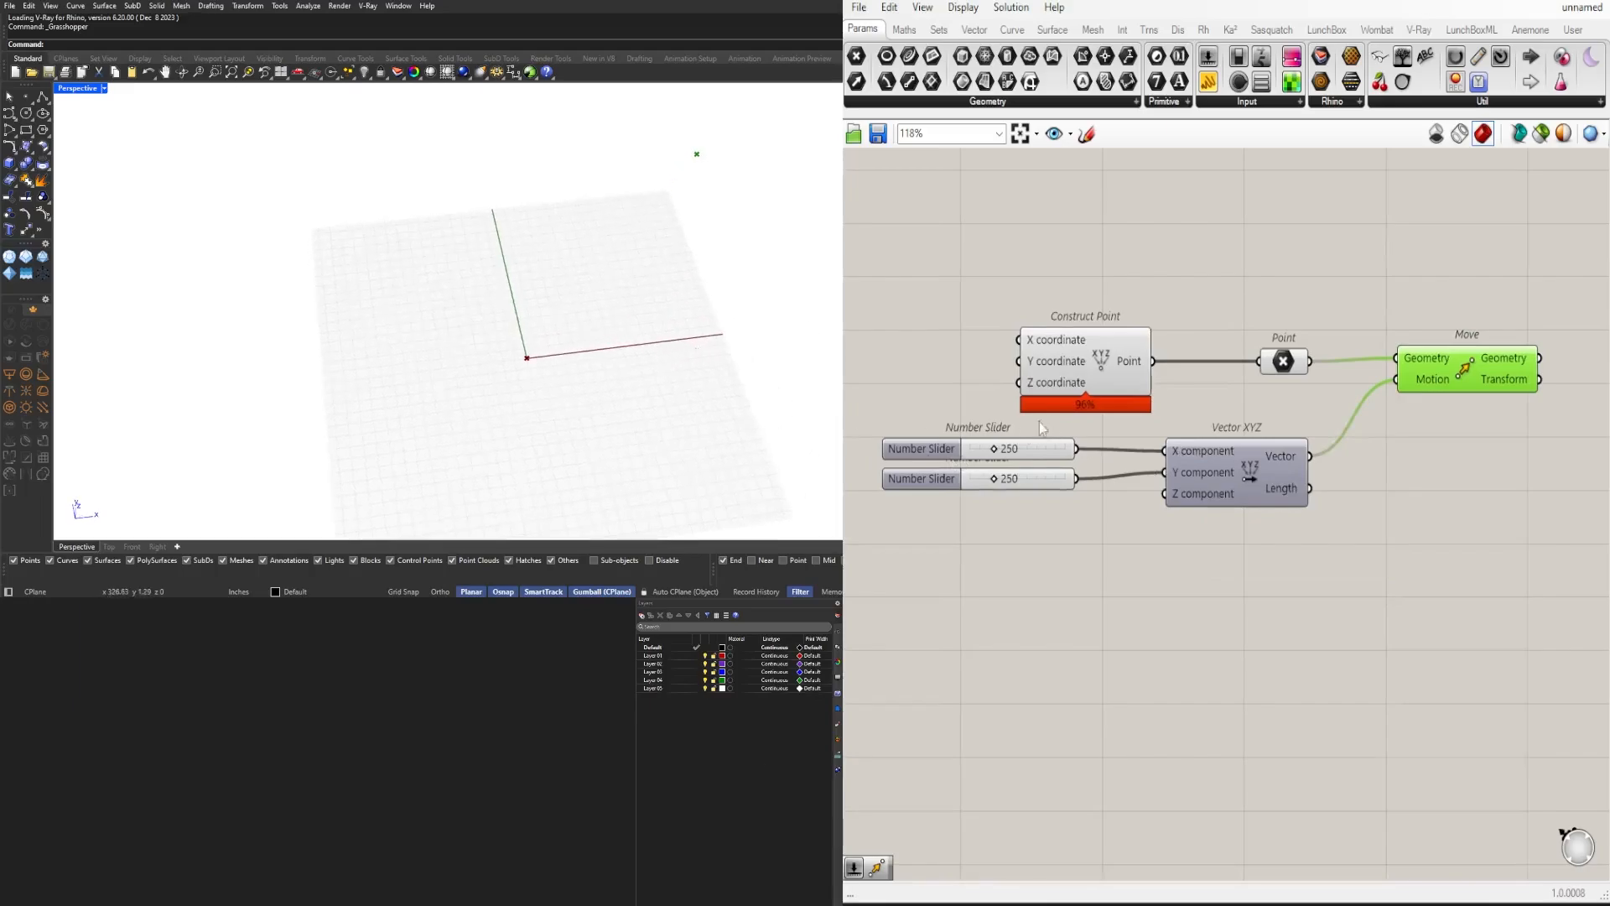
pyautogui.rightClick(929, 462)
pyautogui.write('X')
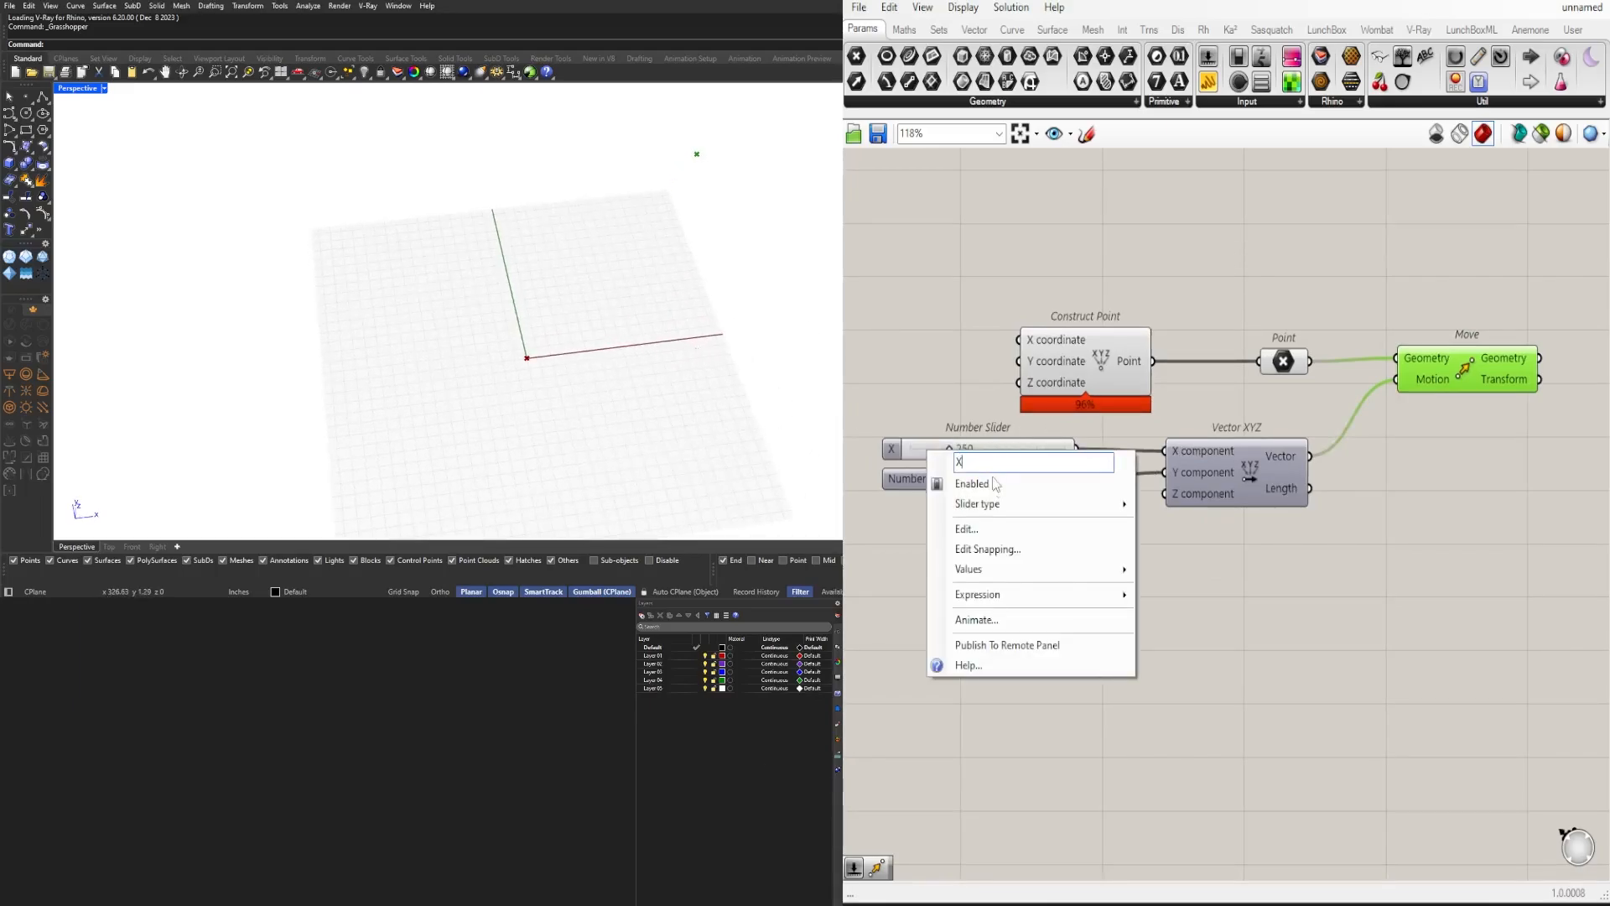
pyautogui.click(876, 542)
pyautogui.rightClick(891, 483)
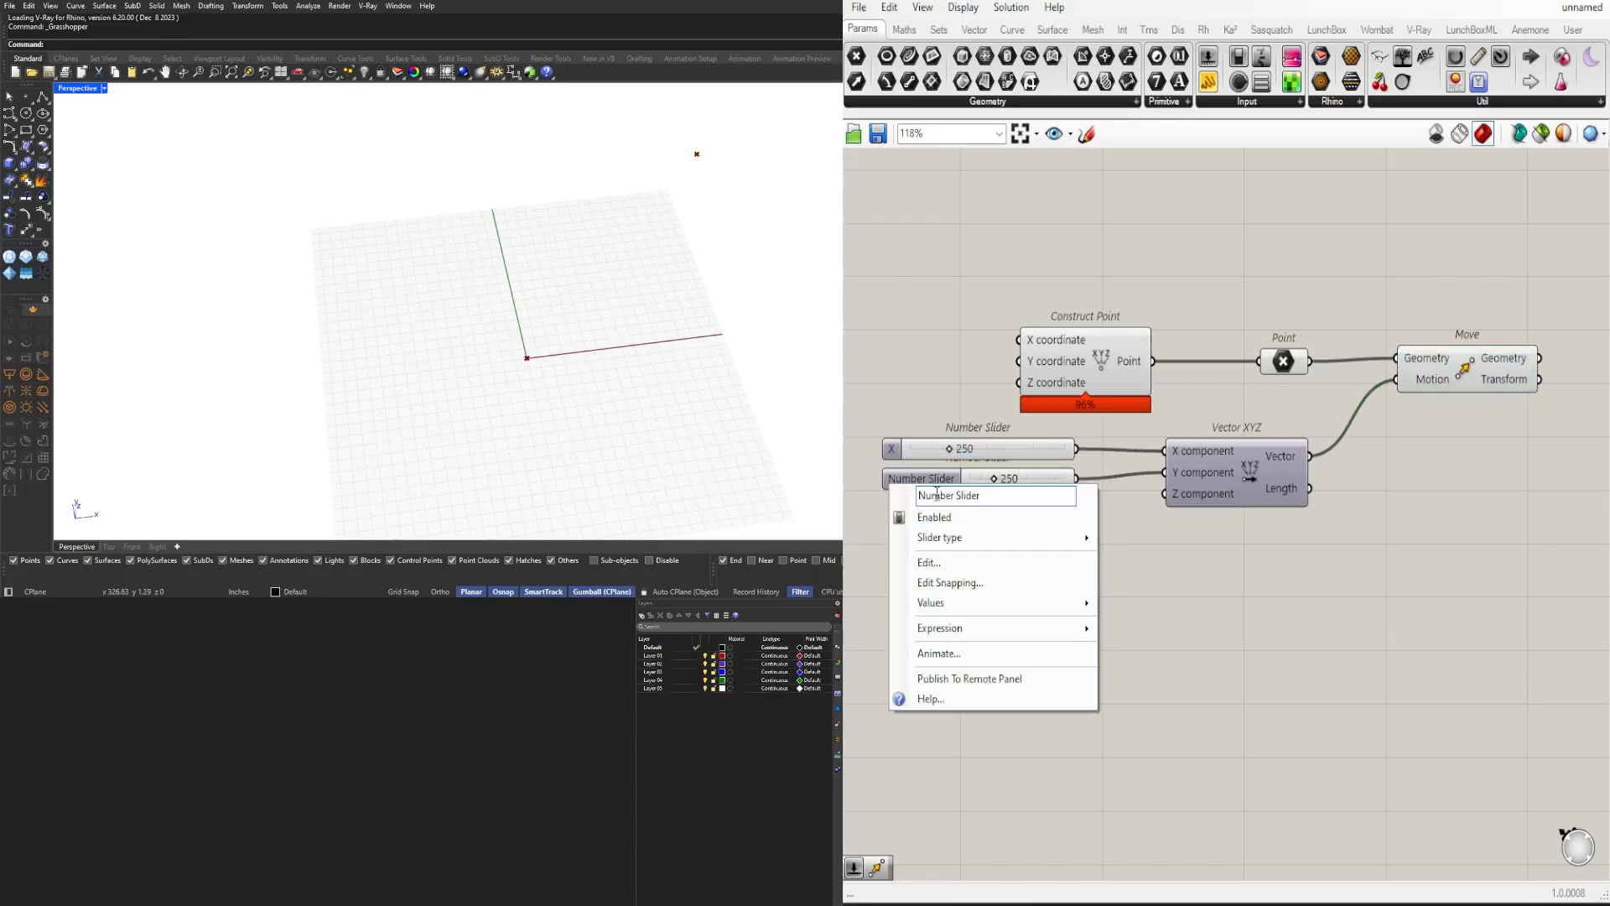
pyautogui.click(937, 496)
pyautogui.write('Y')
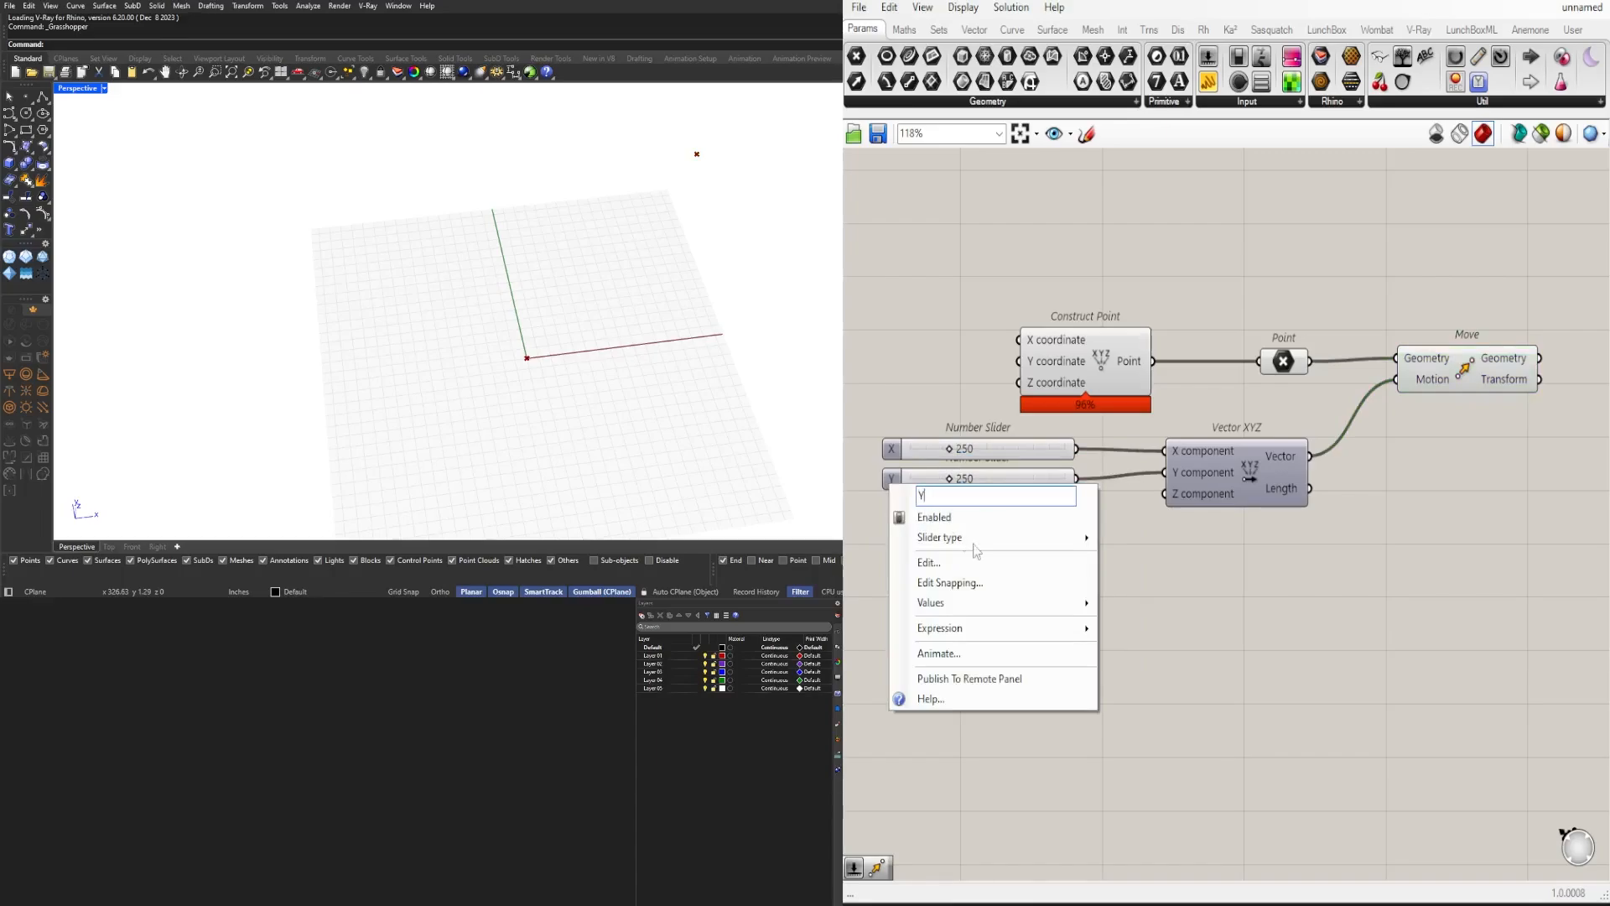
# Step: Space the Move component and the Point parameter farther apart on the canvas
pyautogui.click(1276, 655)
pyautogui.moveTo(1276, 654); pyautogui.dragTo(1039, 687, button='right')
pyautogui.click(1240, 417)
pyautogui.moveTo(1240, 417); pyautogui.dragTo(1293, 417)
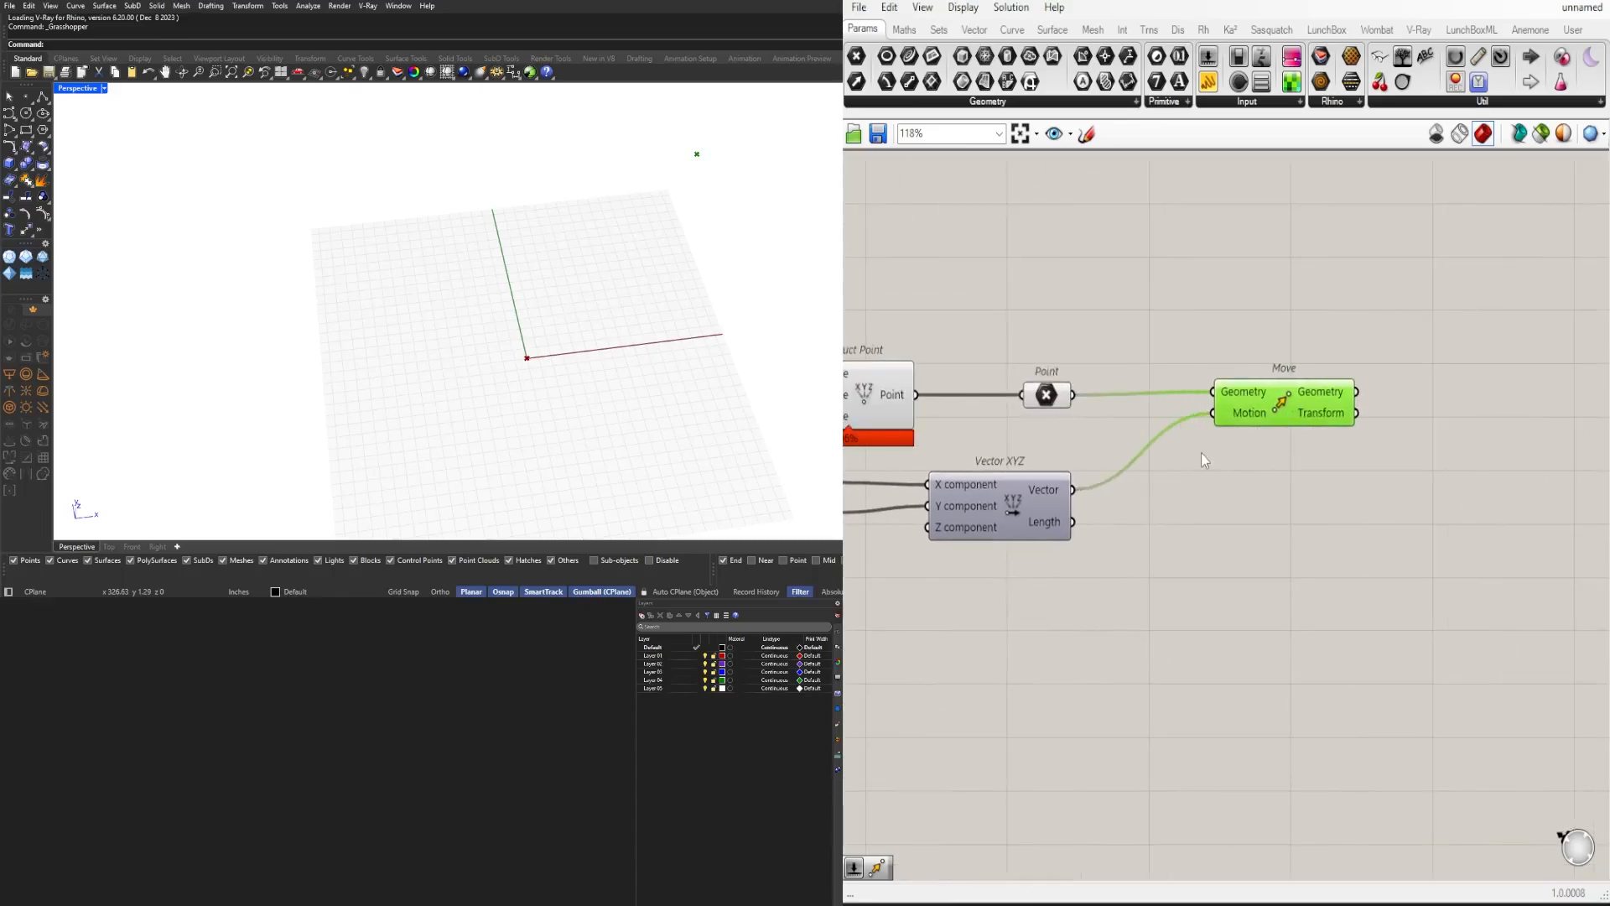
pyautogui.moveTo(1046, 395); pyautogui.dragTo(1035, 395)
pyautogui.scroll(-3, 584, 284)
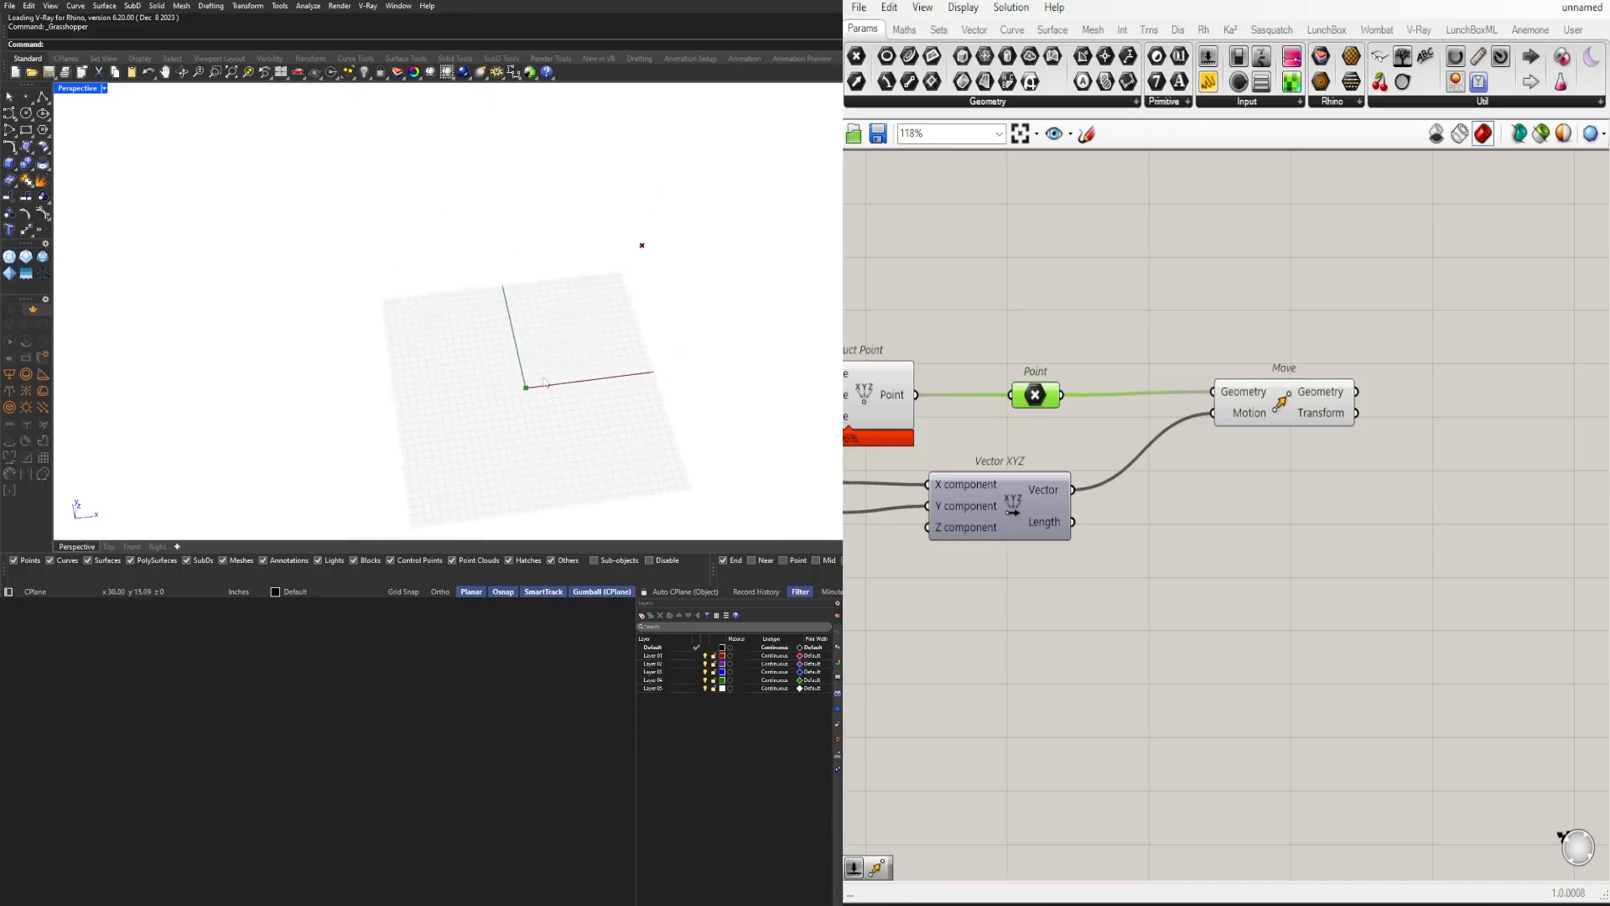
# Step: Add a Negative component beside Vector XYZ and connect the Vector output to its Value input
pyautogui.moveTo(942, 611); pyautogui.dragTo(1255, 609, button='right')
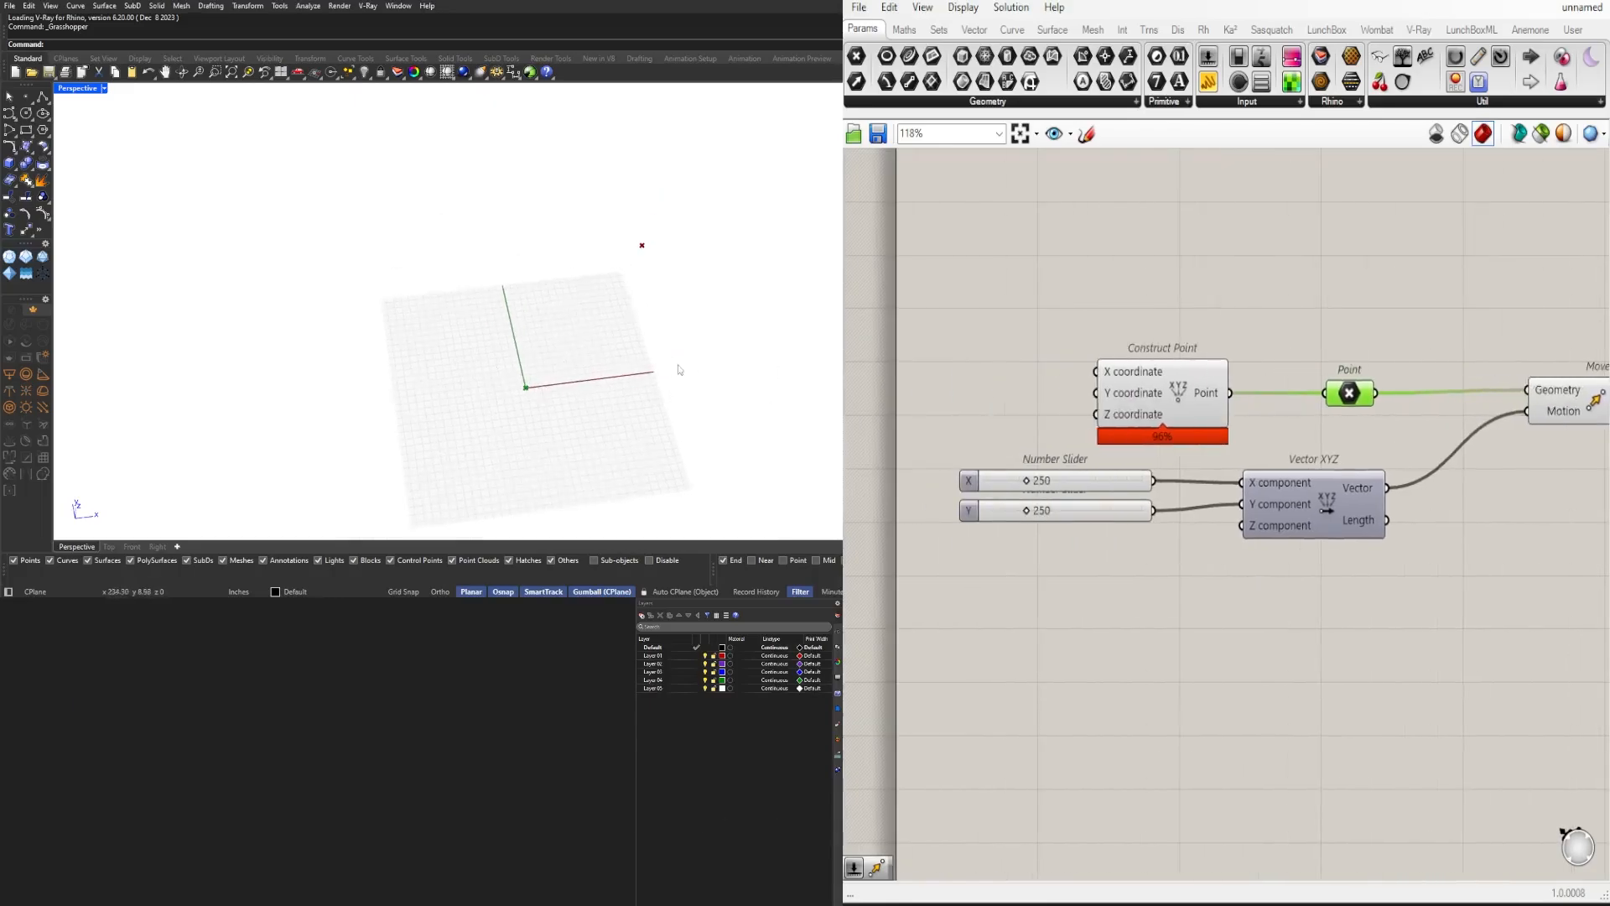
pyautogui.moveTo(1538, 540); pyautogui.dragTo(1379, 519, button='right')
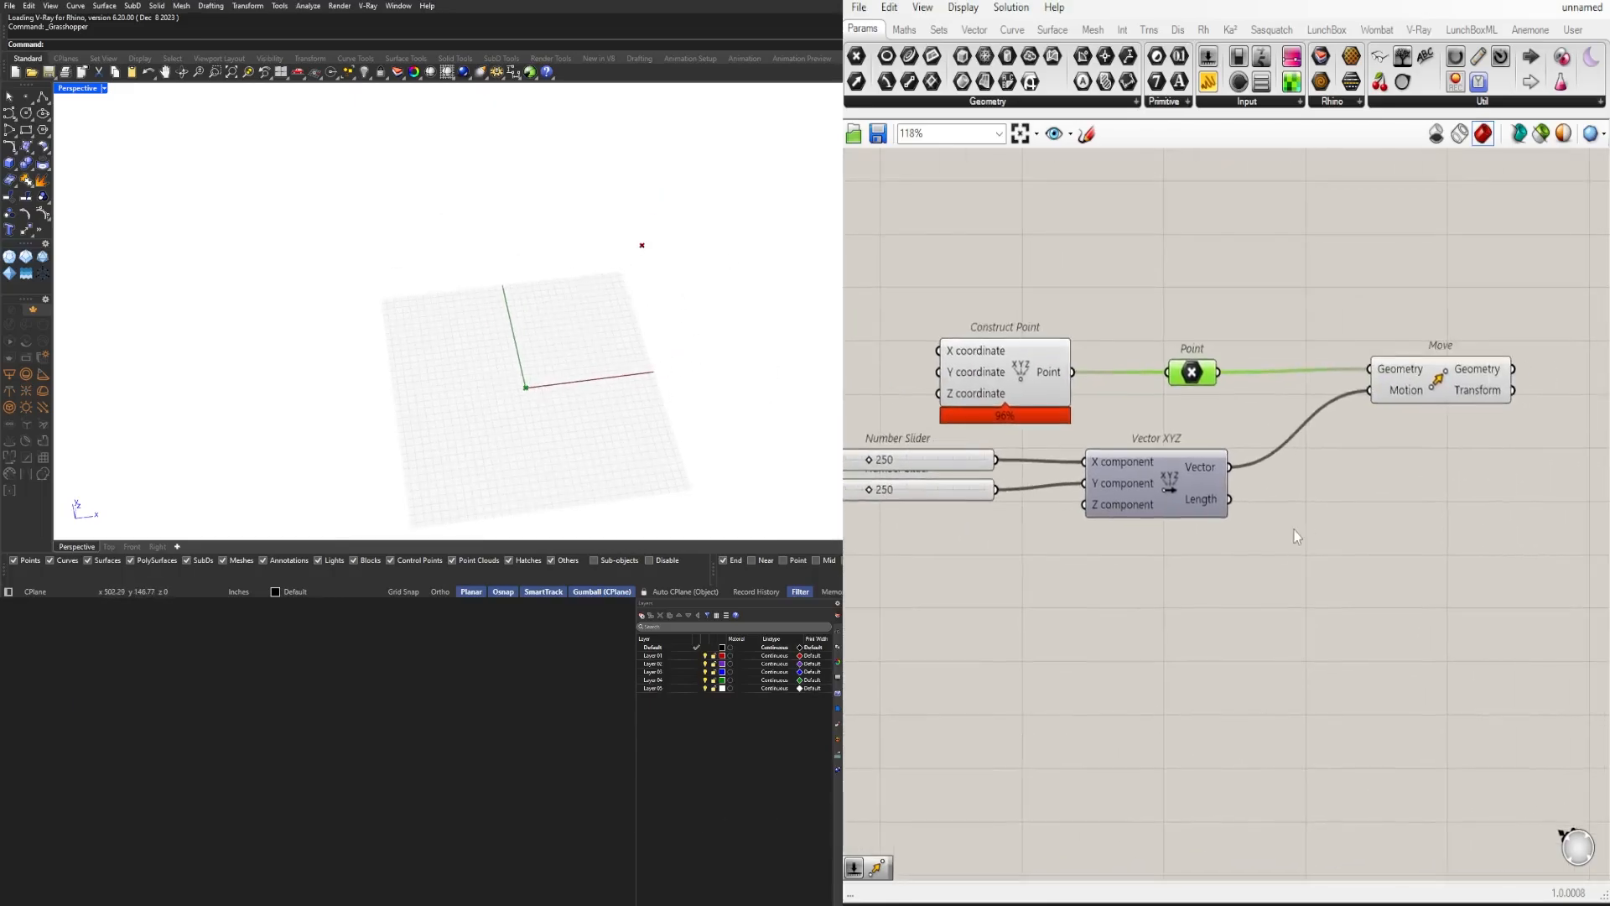
pyautogui.doubleClick(1380, 519)
pyautogui.write('NEG')
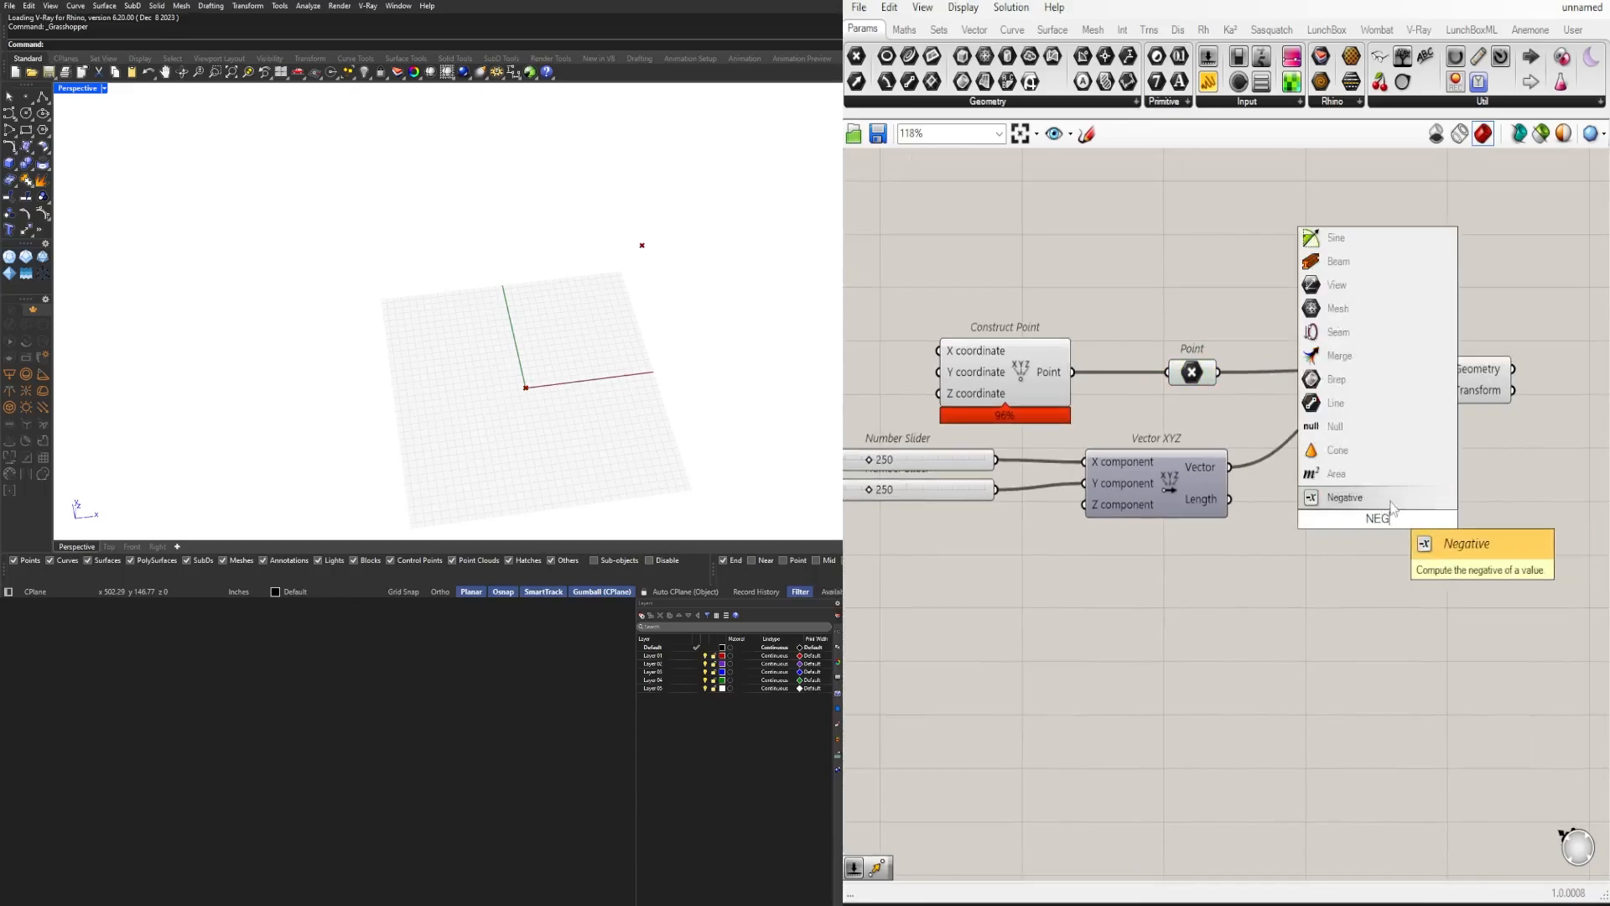
pyautogui.press('Return')
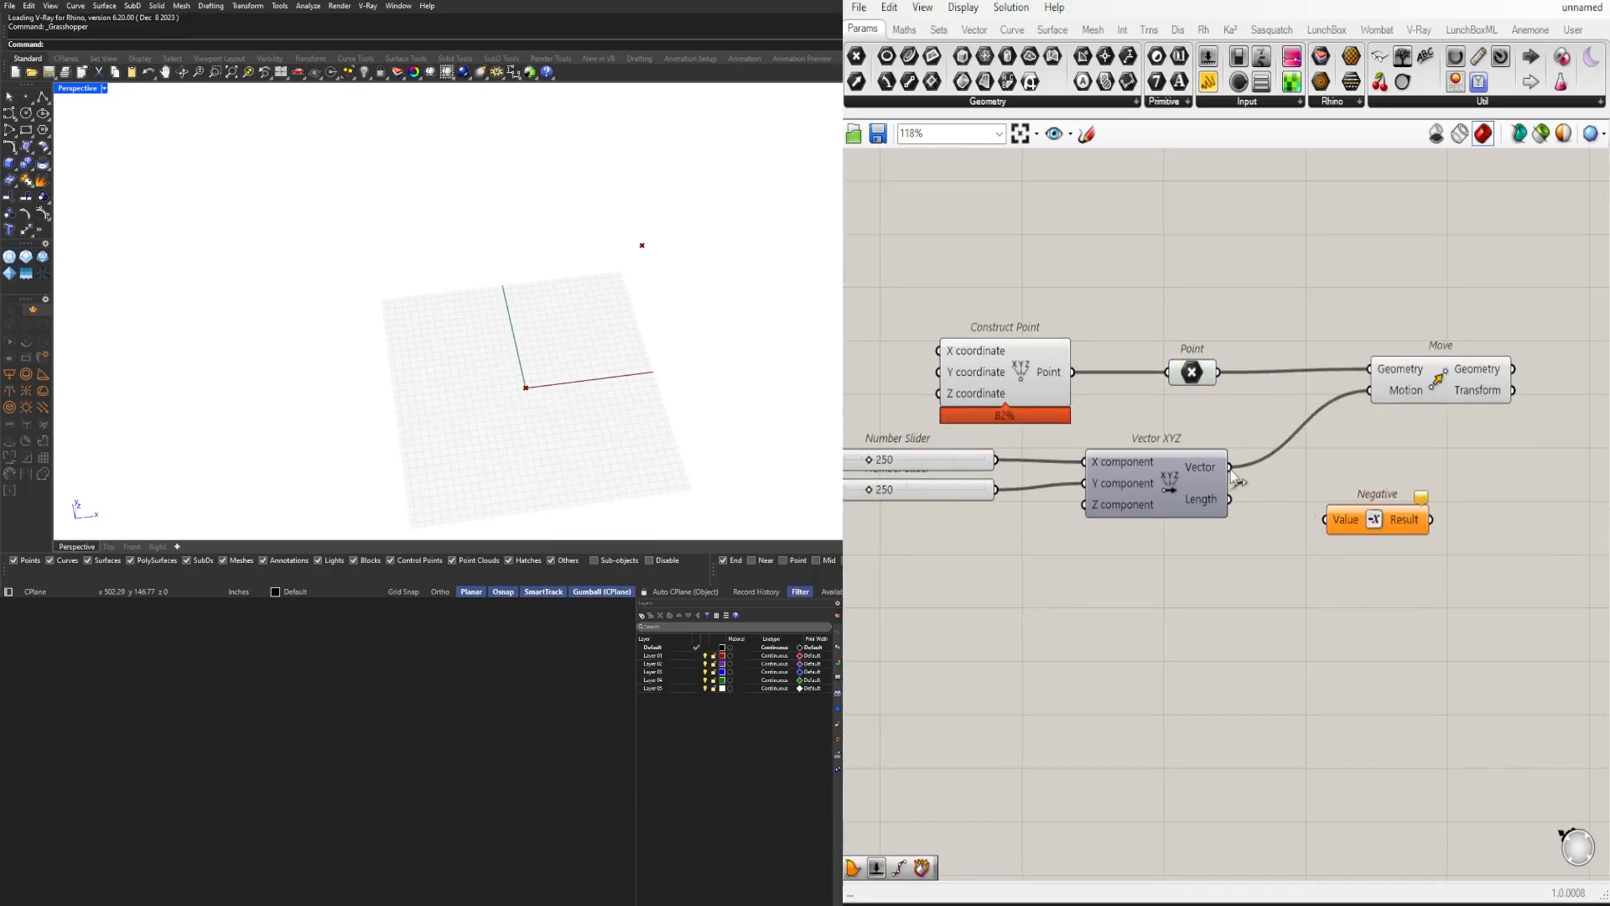
pyautogui.moveTo(1230, 467); pyautogui.dragTo(1327, 520)
pyautogui.moveTo(1376, 519); pyautogui.dragTo(1322, 480)
# Step: Shift the Move component farther from Negative and place a copy of it, with its wires, directly below
pyautogui.moveTo(1438, 384); pyautogui.dragTo(1289, 363, button='right')
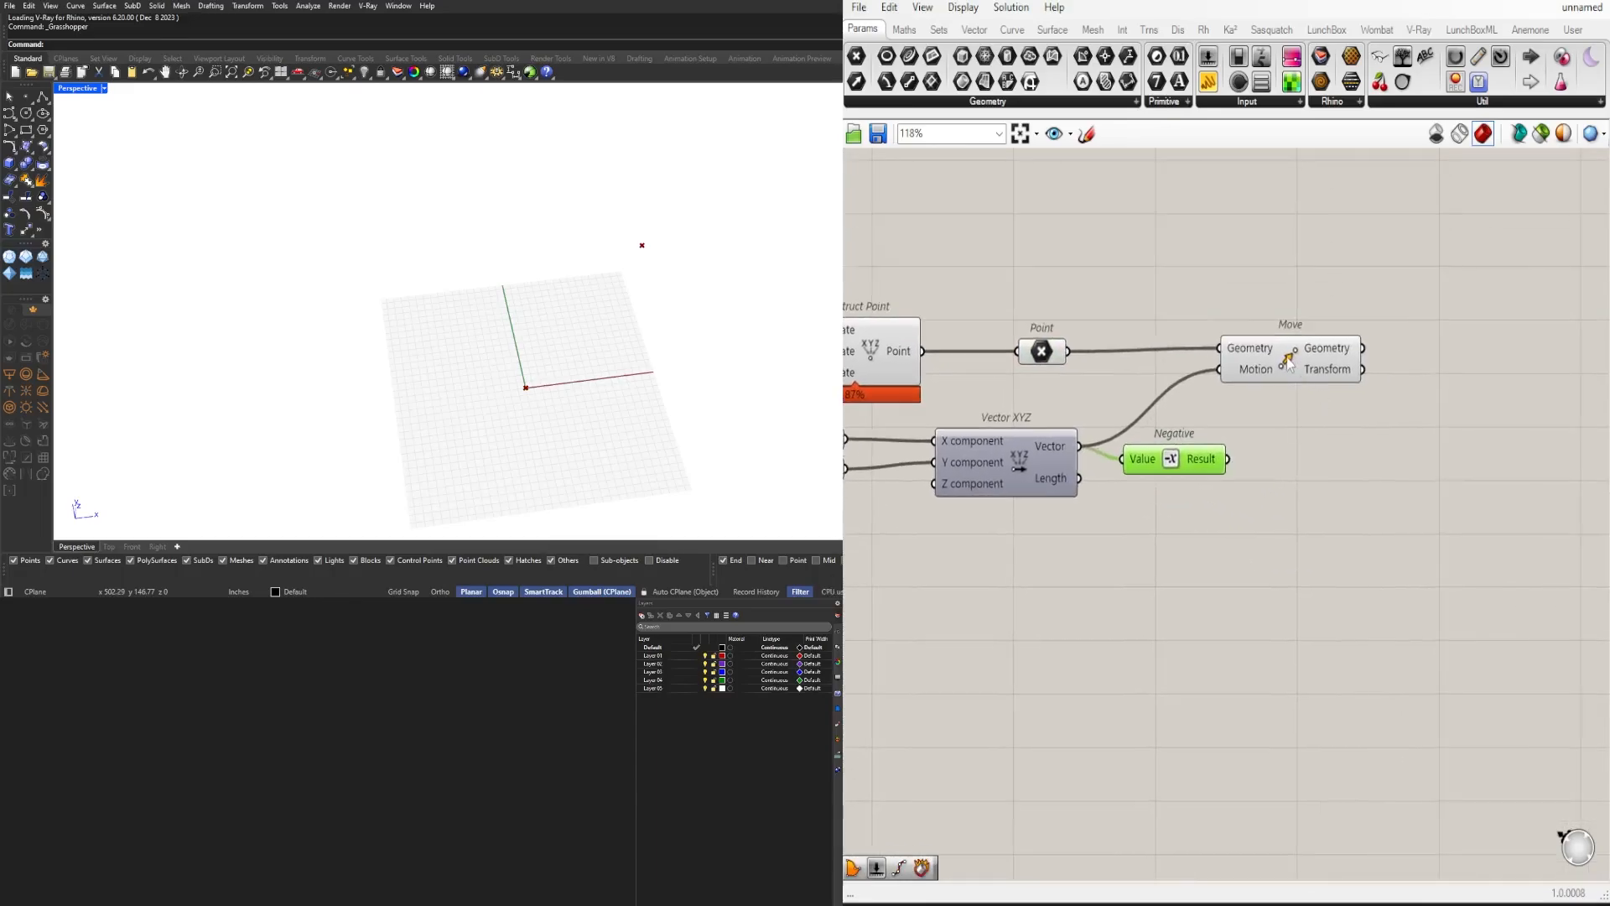
pyautogui.keyDown('shift'); pyautogui.moveTo(1289, 363); pyautogui.dragTo(1390, 364); pyautogui.keyUp('shift')
pyautogui.click(1429, 453)
pyautogui.moveTo(1253, 469); pyautogui.dragTo(1188, 476)
pyautogui.click(1334, 412)
pyautogui.click(1352, 362)
pyautogui.keyDown('alt'); pyautogui.moveTo(1352, 363); pyautogui.dragTo(1349, 417); pyautogui.keyUp('alt')
pyautogui.click(1258, 467)
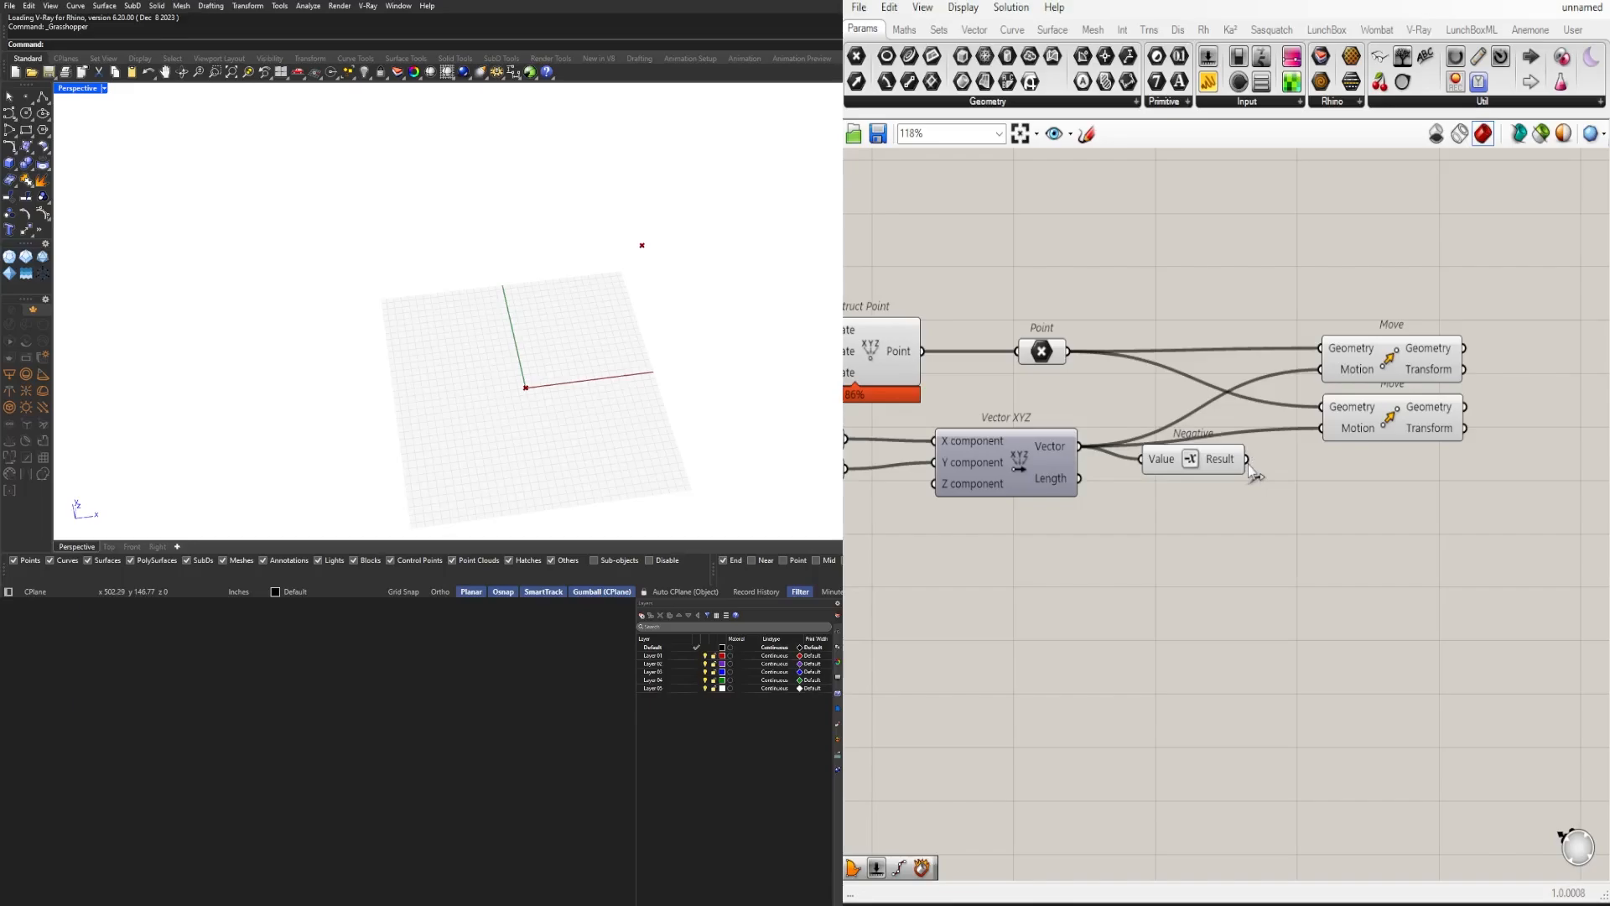
# Step: Connect Negative's Result to the Motion input of the lower Move and check both moved points in the viewport
pyautogui.moveTo(1248, 461); pyautogui.dragTo(1325, 429)
pyautogui.moveTo(1214, 452); pyautogui.dragTo(1257, 440)
pyautogui.click(1376, 422)
pyautogui.keyDown('shift'); pyautogui.click(1370, 375); pyautogui.keyUp('shift')
pyautogui.scroll(-4, 487, 346)
pyautogui.keyDown('shift'); pyautogui.moveTo(485, 342); pyautogui.dragTo(480, 262, button='right'); pyautogui.keyUp('shift')
pyautogui.click(1502, 483)
pyautogui.moveTo(1503, 482); pyautogui.dragTo(1375, 350)
pyautogui.scroll(-2, 1343, 356)
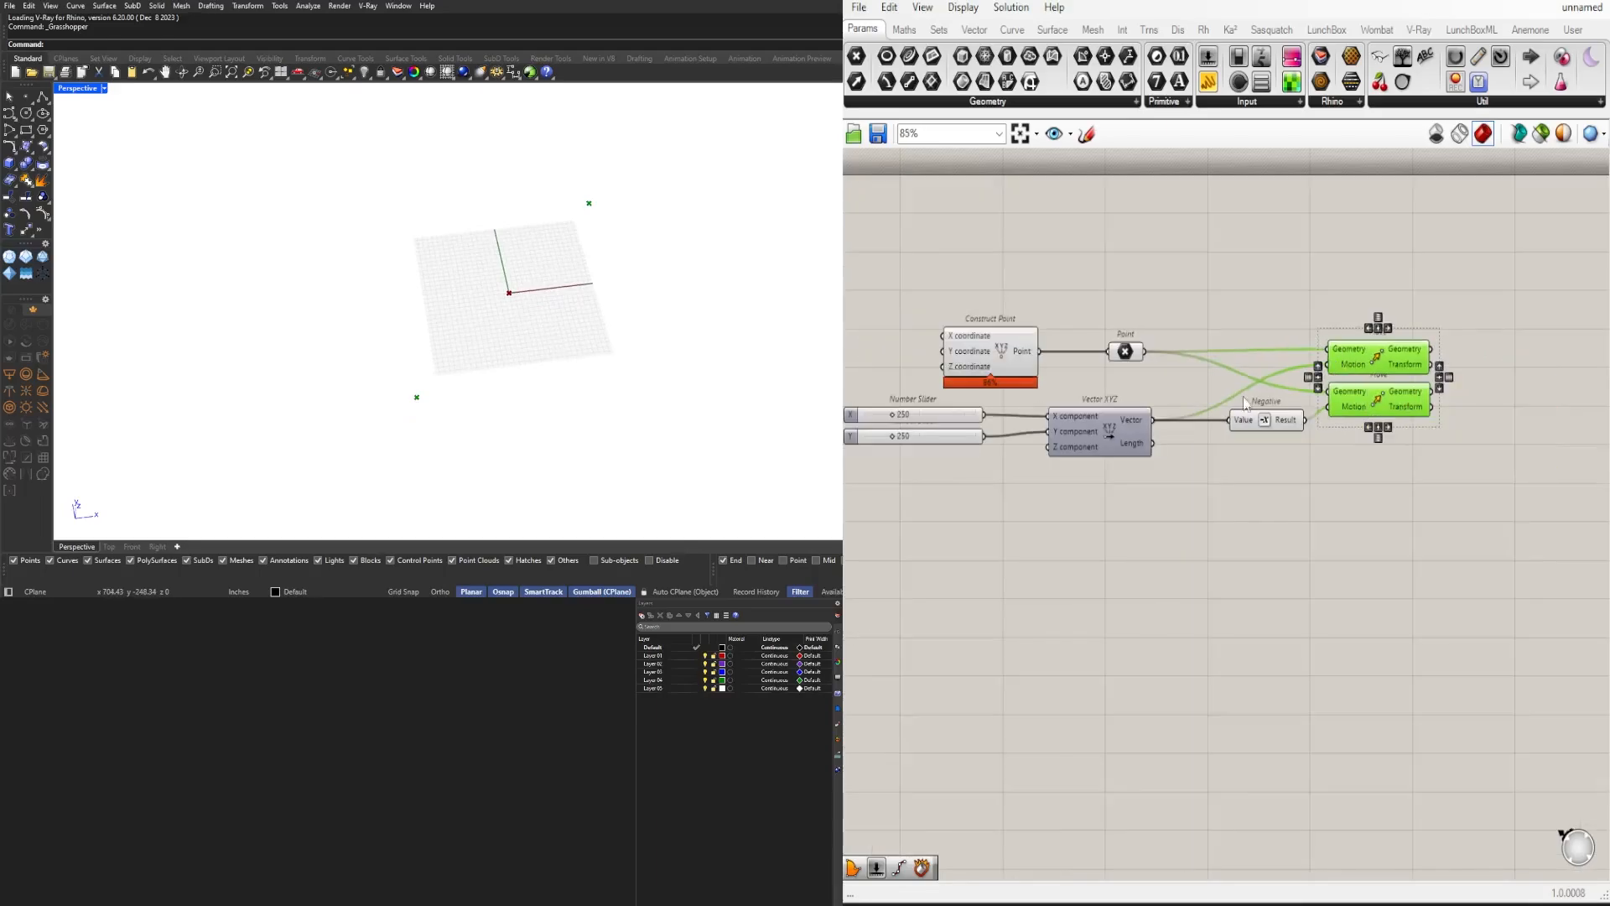
# Step: Insert a relay on the wire leaving Vector XYZ and shift it with Negative and both Move components away from Vector XYZ
pyautogui.moveTo(968, 437); pyautogui.dragTo(1107, 440, button='right')
pyautogui.scroll(1, 1115, 422)
pyautogui.moveTo(1284, 453); pyautogui.dragTo(1124, 443, button='right')
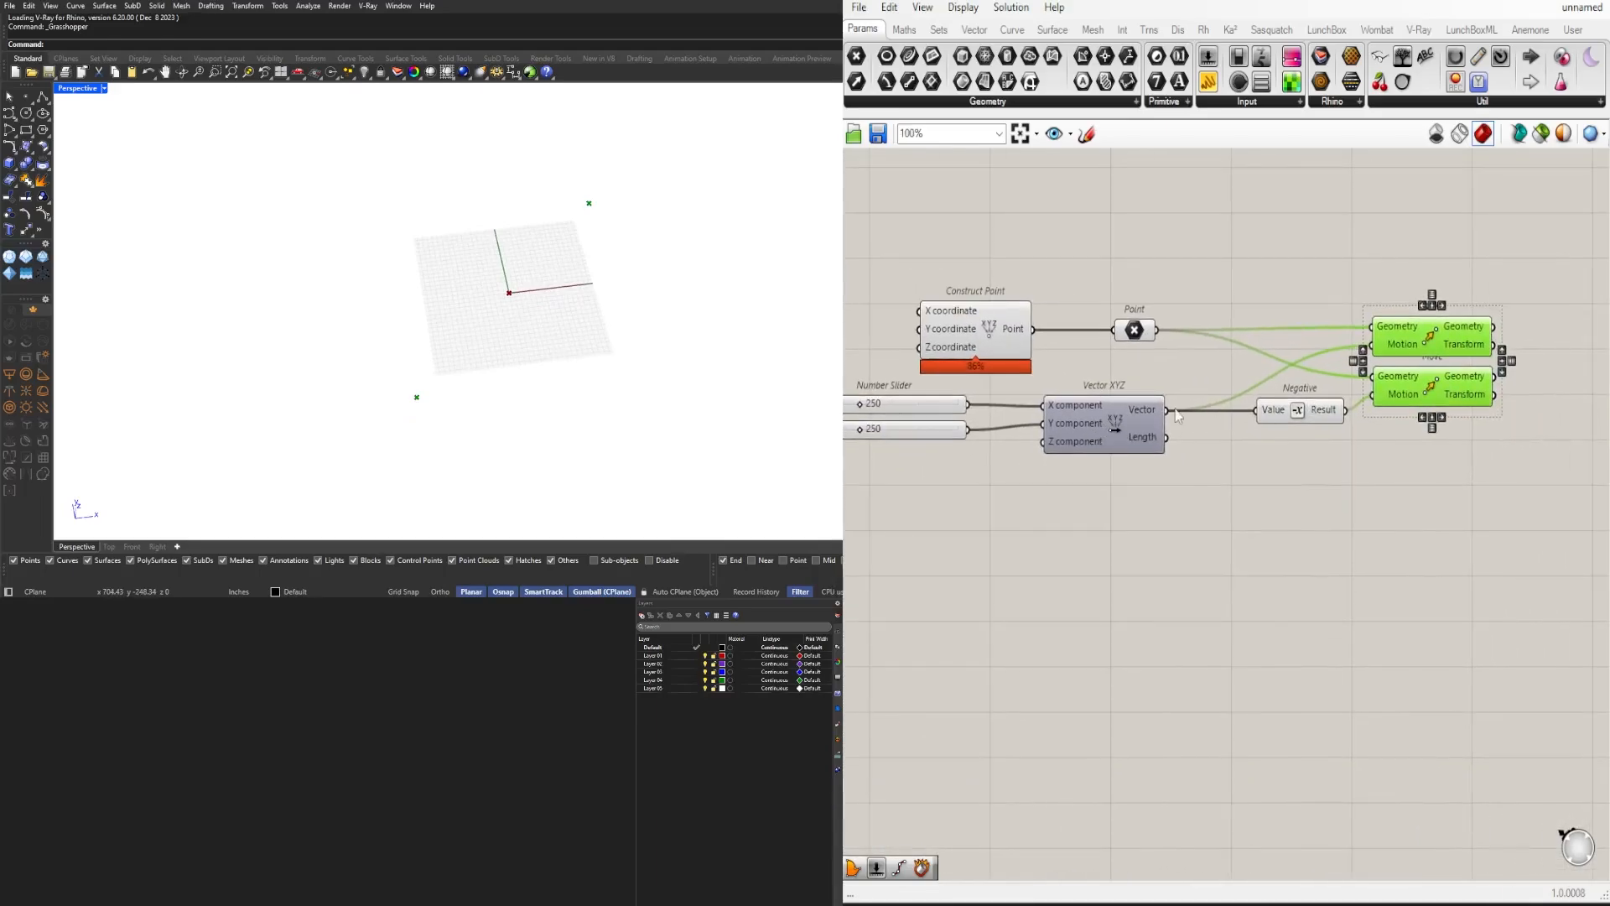
pyautogui.doubleClick(1203, 410)
pyautogui.moveTo(1530, 480); pyautogui.dragTo(1187, 291)
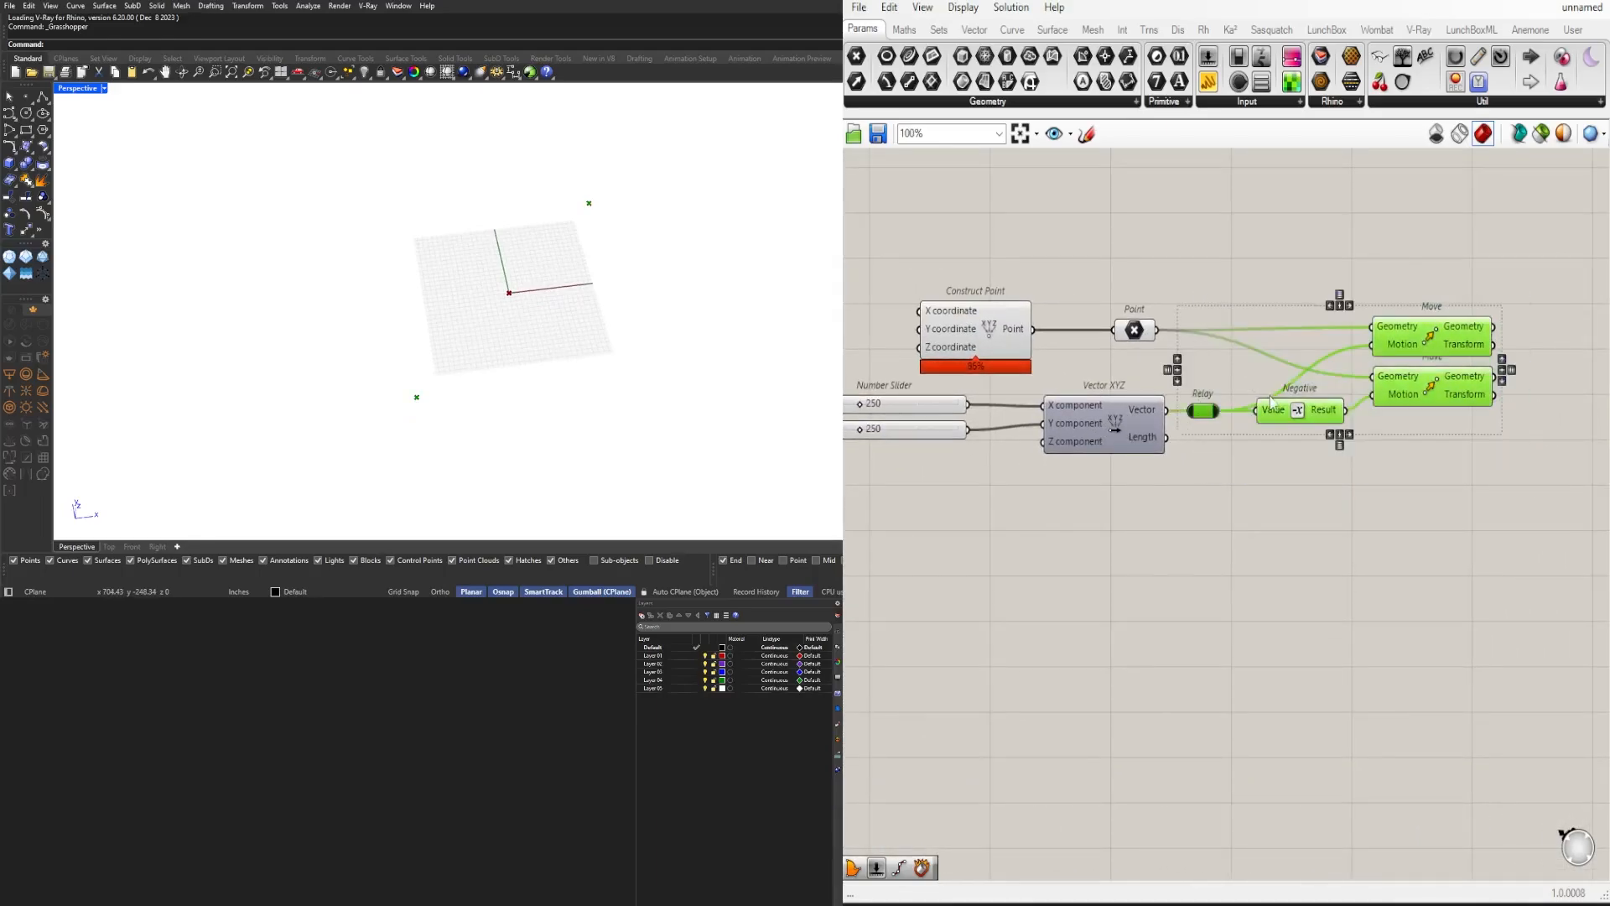
pyautogui.moveTo(1295, 417); pyautogui.dragTo(1313, 417)
pyautogui.click(1298, 471)
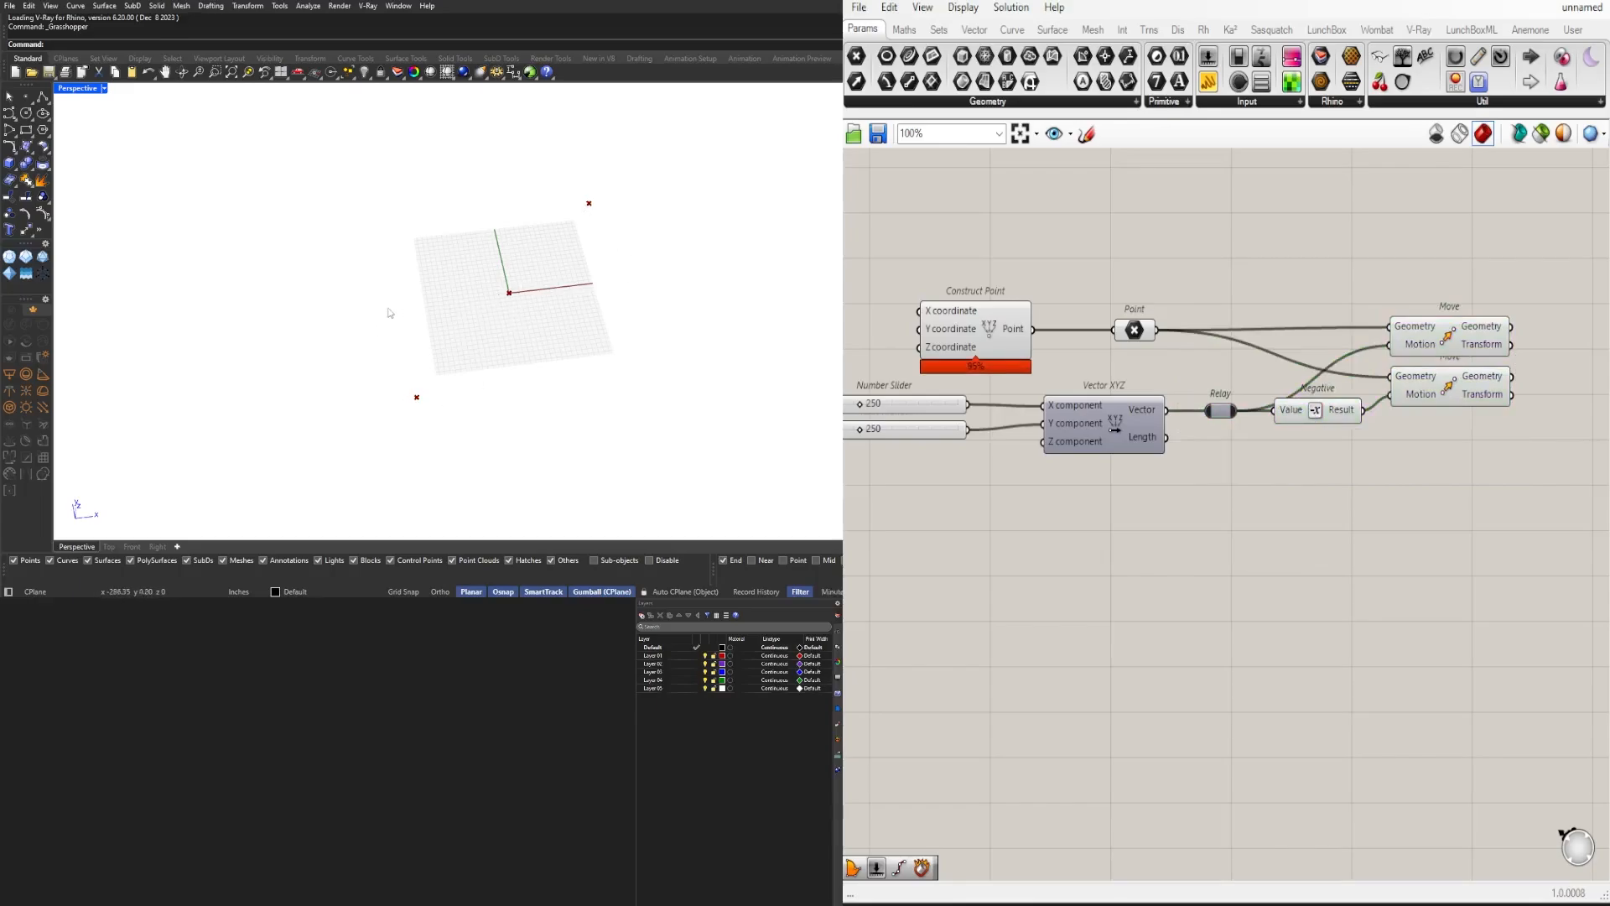
# Step: Make room after Vector XYZ and add a Division by 2 component with the Vector output as its A input
pyautogui.moveTo(1427, 462); pyautogui.dragTo(1347, 436, button='right')
pyautogui.moveTo(1426, 453); pyautogui.dragTo(1142, 258)
pyautogui.moveTo(1225, 385); pyautogui.dragTo(1296, 385)
pyautogui.click(1157, 445)
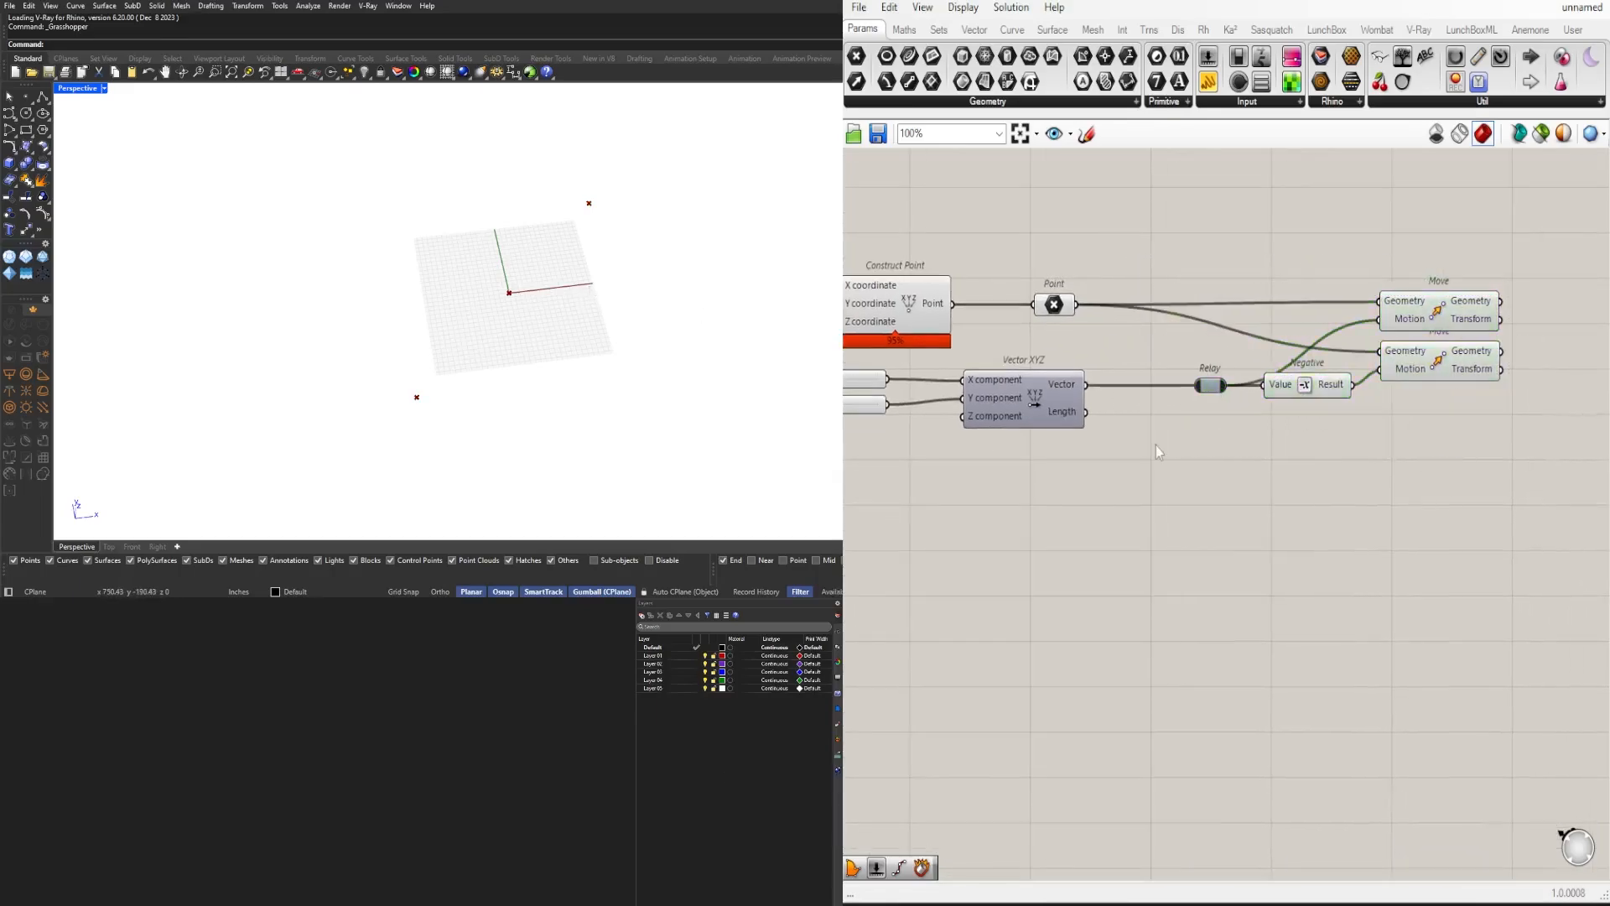
pyautogui.doubleClick(1158, 452)
pyautogui.write('/2')
pyautogui.press('Return')
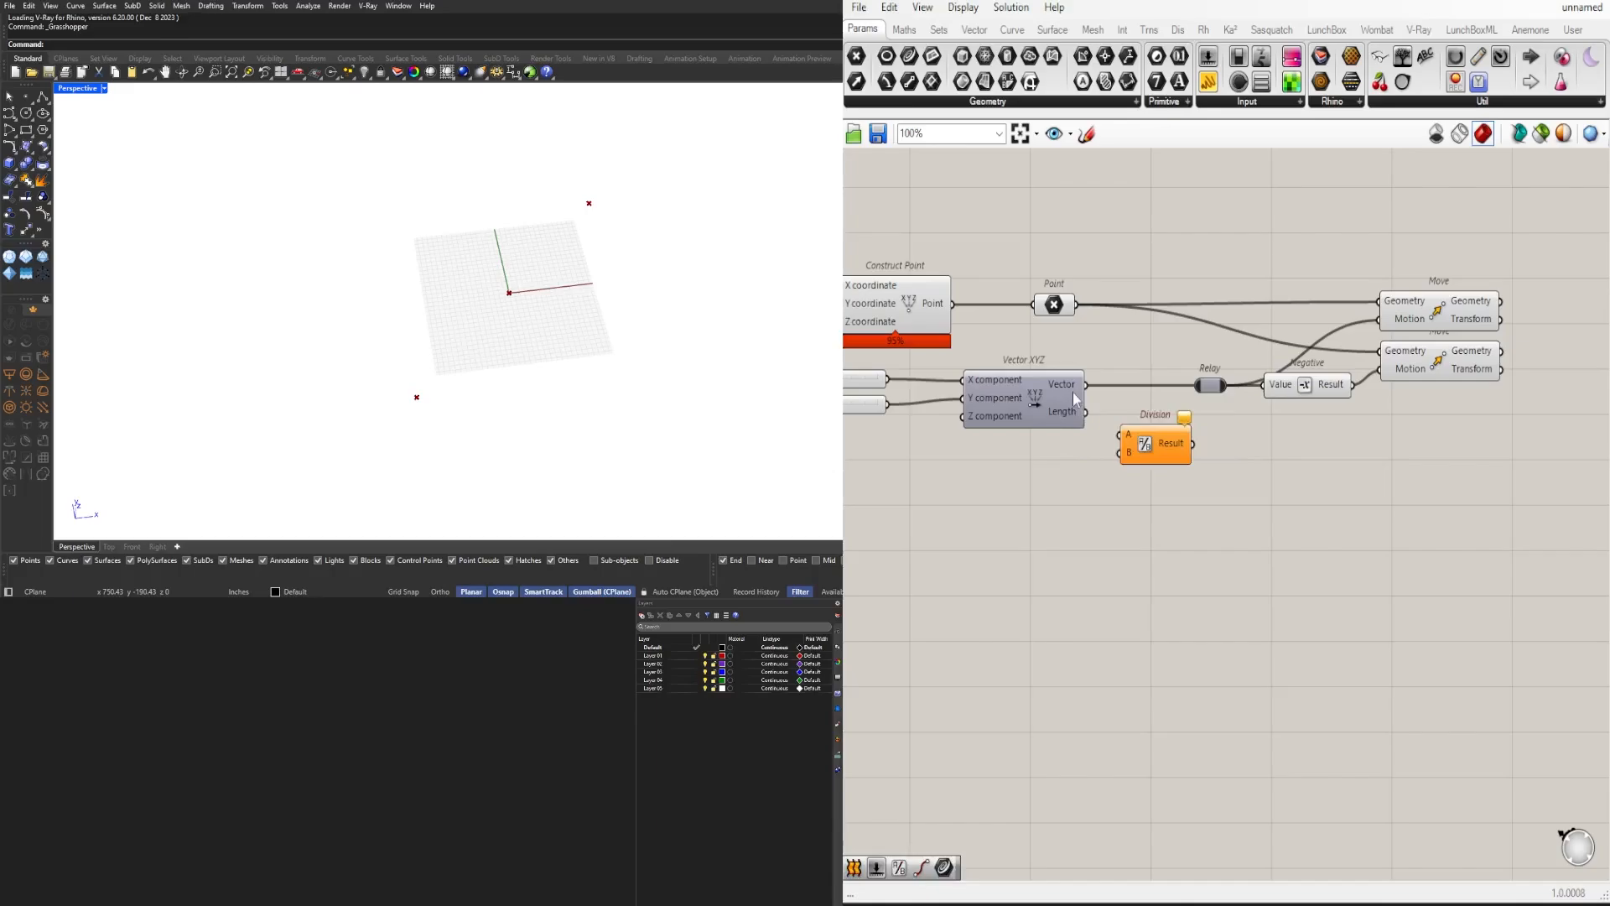
pyautogui.moveTo(1088, 385); pyautogui.dragTo(1122, 434)
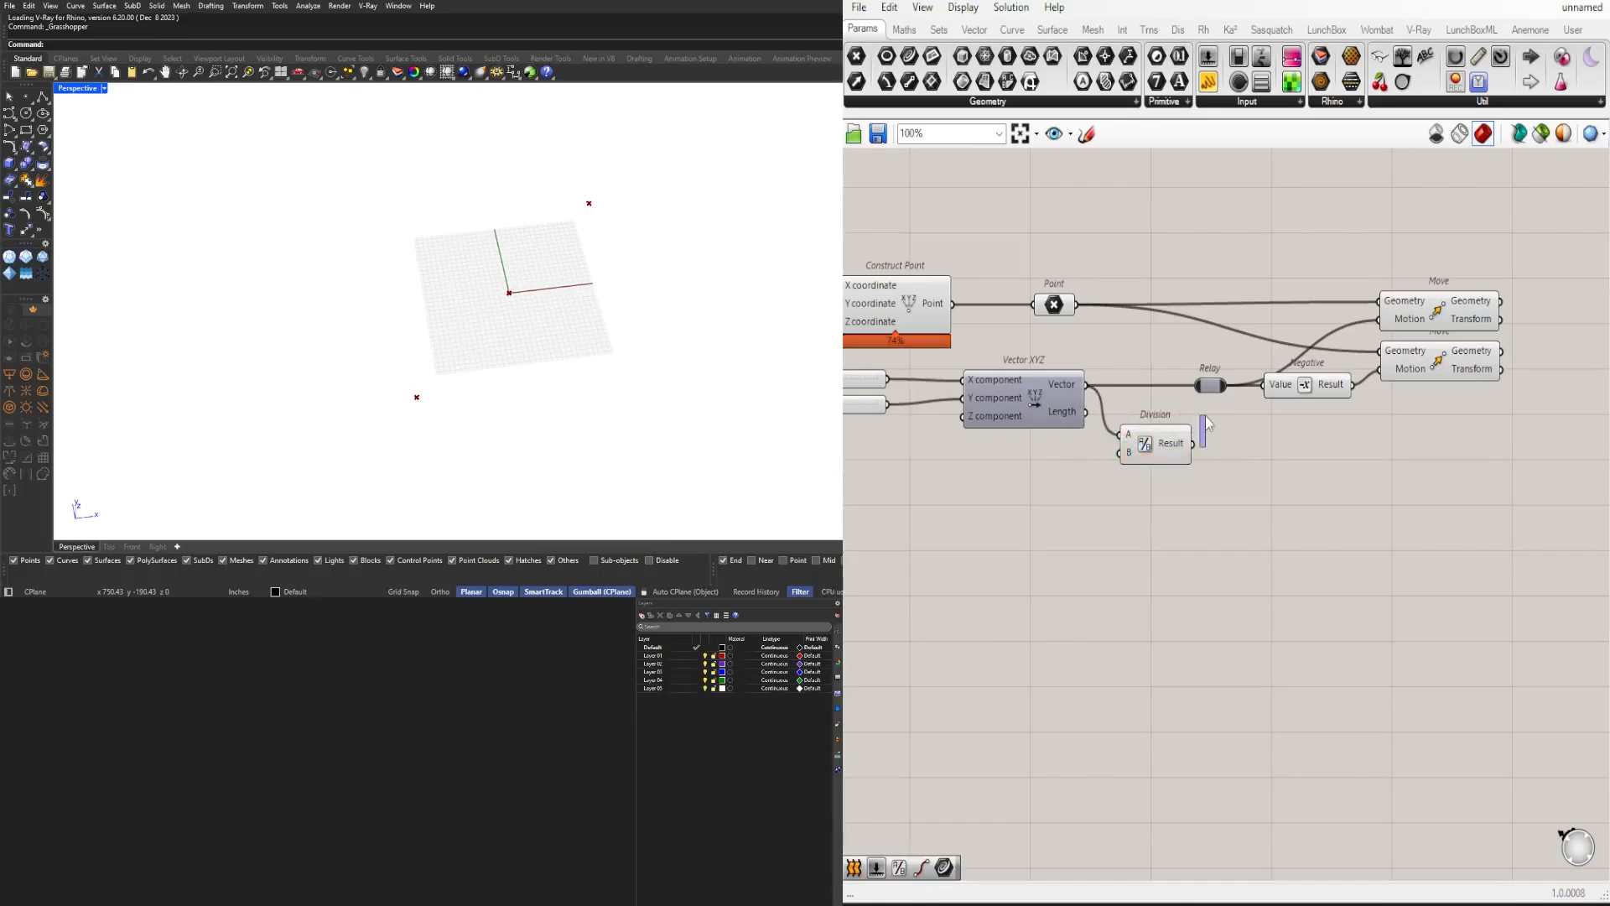
# Step: Connect Division's Result to the relay in place of the direct vector wire and fit Division between Vector XYZ and the relay
pyautogui.moveTo(1152, 475); pyautogui.dragTo(1312, 476, button='right')
pyautogui.moveTo(1270, 399); pyautogui.dragTo(1166, 424, button='right')
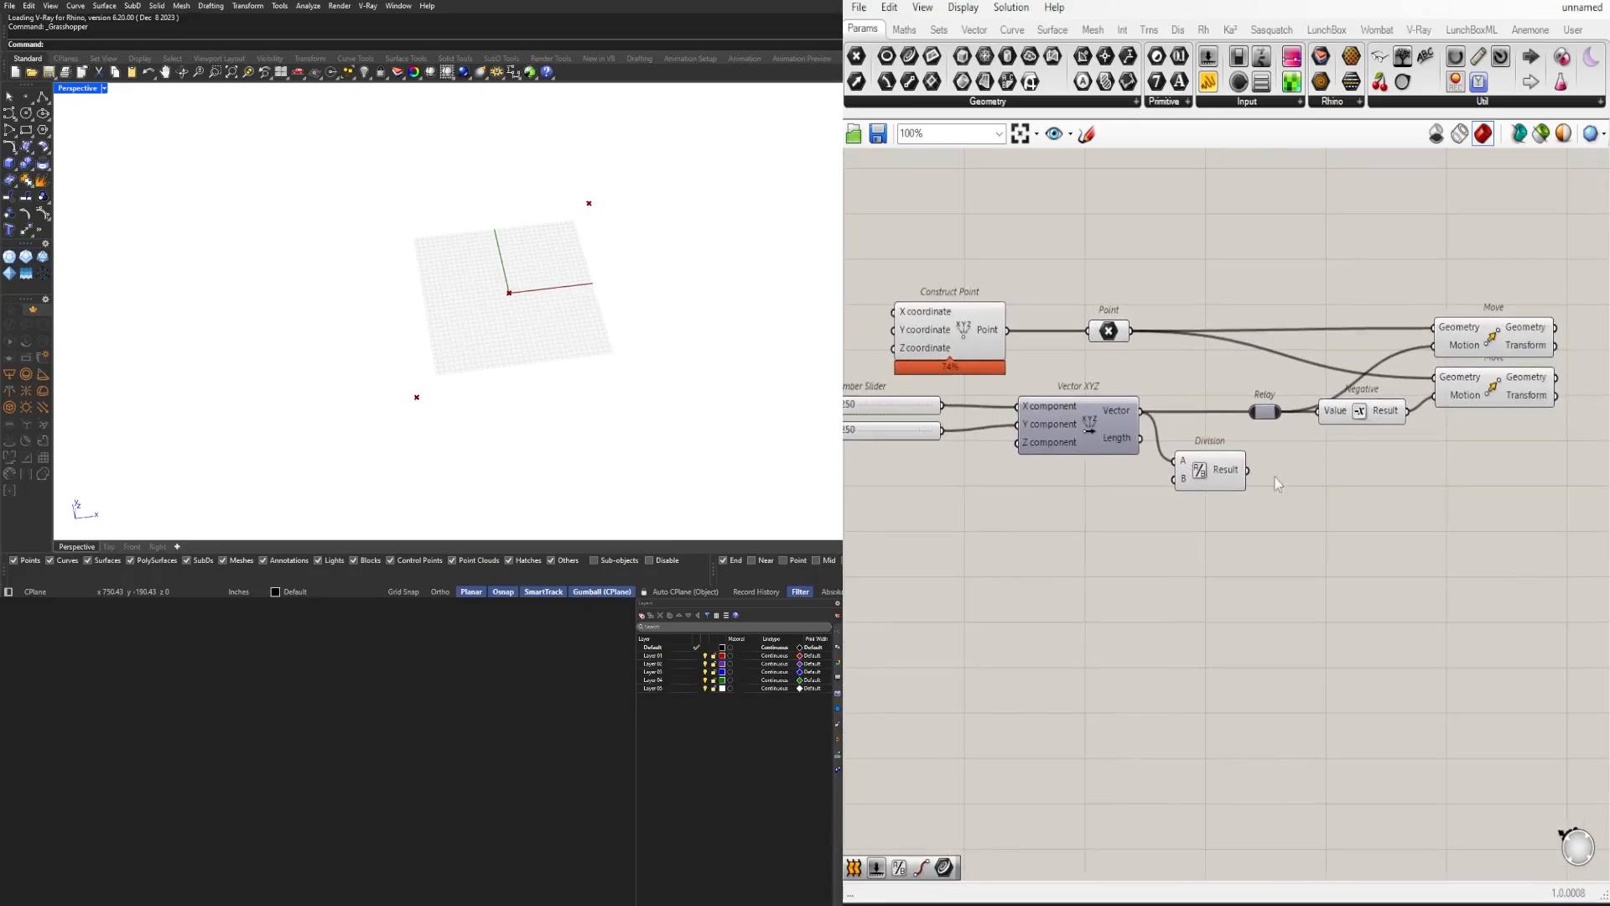
pyautogui.moveTo(1248, 471); pyautogui.dragTo(1251, 412)
pyautogui.moveTo(1373, 457); pyautogui.dragTo(1343, 457, button='right')
pyautogui.moveTo(1555, 472); pyautogui.dragTo(1218, 280)
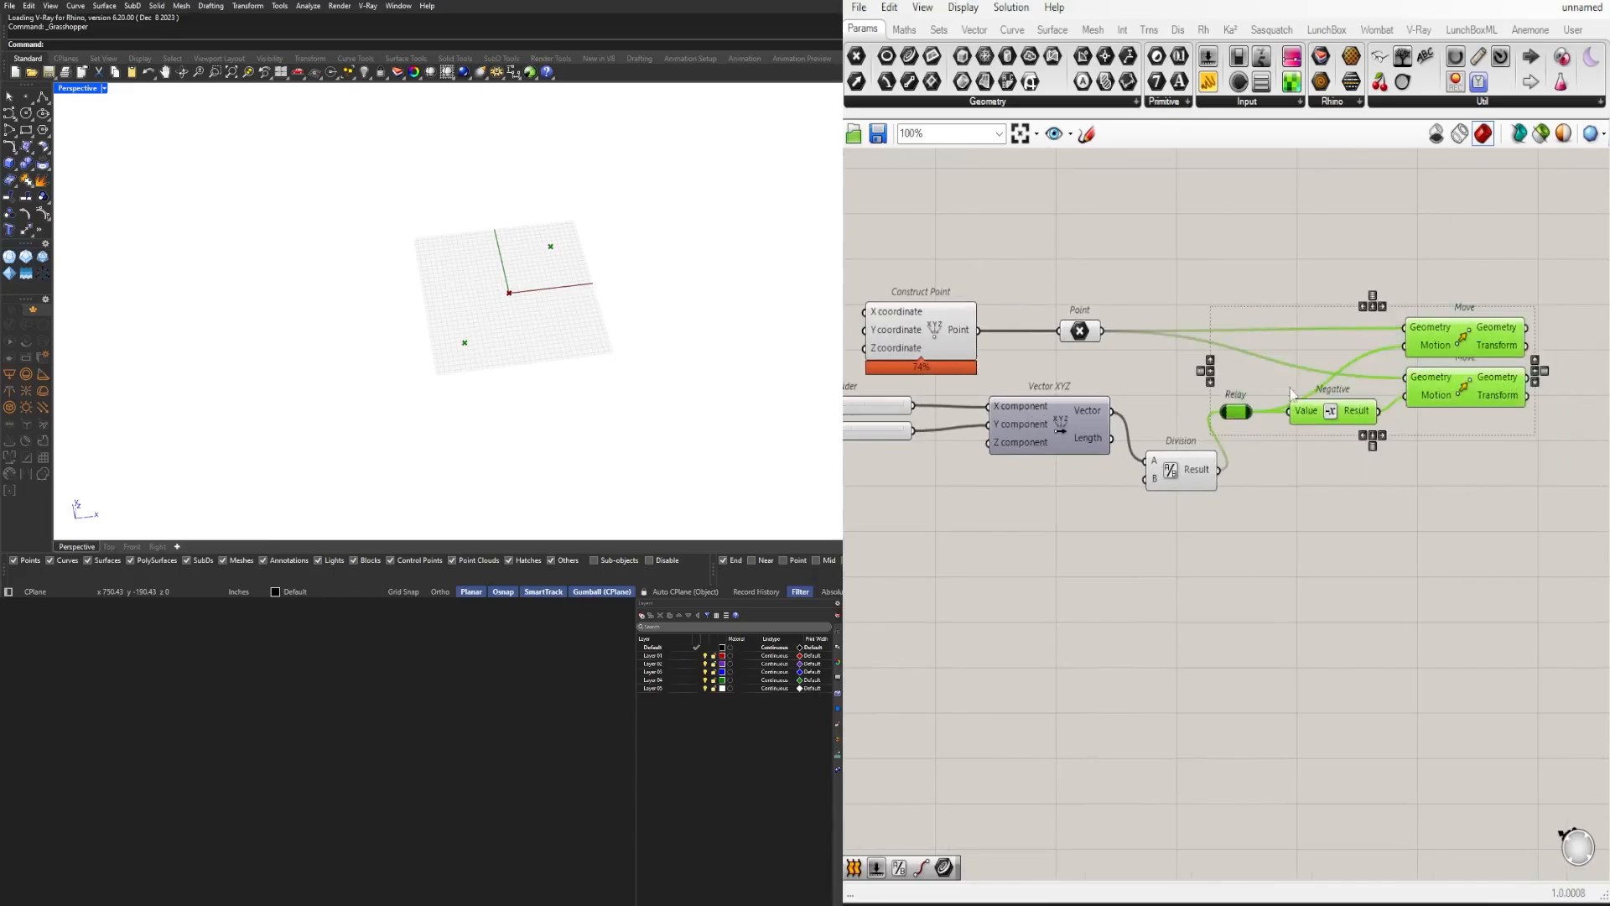
pyautogui.moveTo(1291, 391); pyautogui.dragTo(1350, 391)
pyautogui.click(1371, 503)
pyautogui.moveTo(1162, 480); pyautogui.dragTo(1147, 429)
# Step: Move the relay, Negative and both Move components closer to the Division component
pyautogui.moveTo(1286, 475); pyautogui.dragTo(1201, 478, button='right')
pyautogui.moveTo(1570, 503); pyautogui.dragTo(1206, 266)
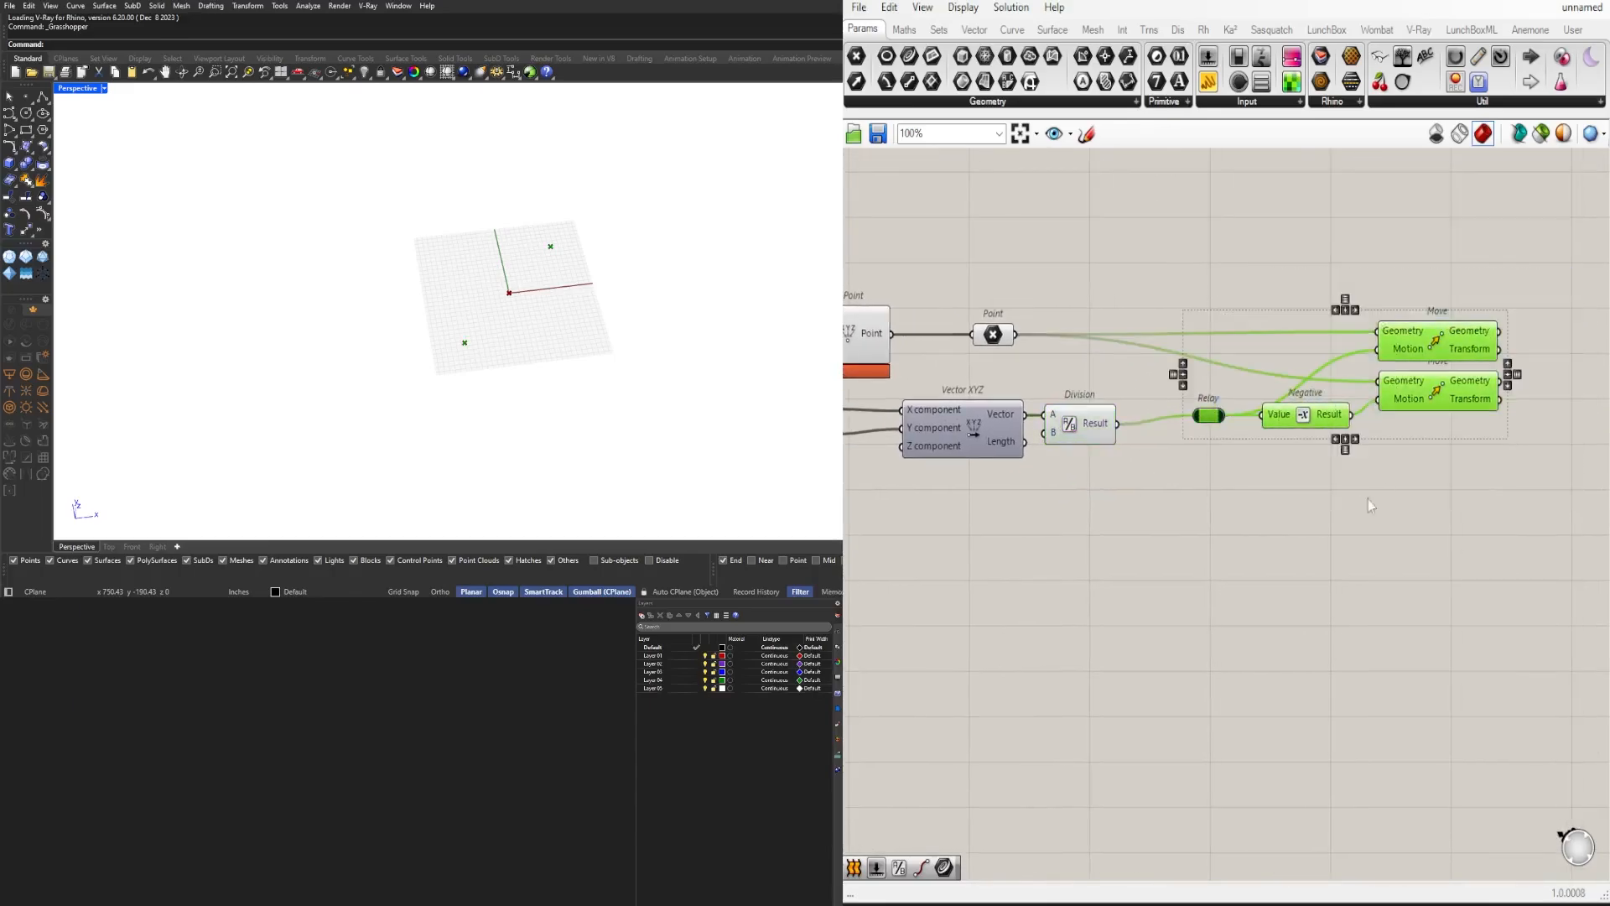
pyautogui.moveTo(1334, 509); pyautogui.dragTo(1167, 400)
pyautogui.moveTo(1316, 420); pyautogui.dragTo(1262, 425)
pyautogui.moveTo(1362, 463); pyautogui.dragTo(1402, 351)
pyautogui.moveTo(1507, 454); pyautogui.dragTo(1267, 458, button='right')
pyautogui.click(1279, 437)
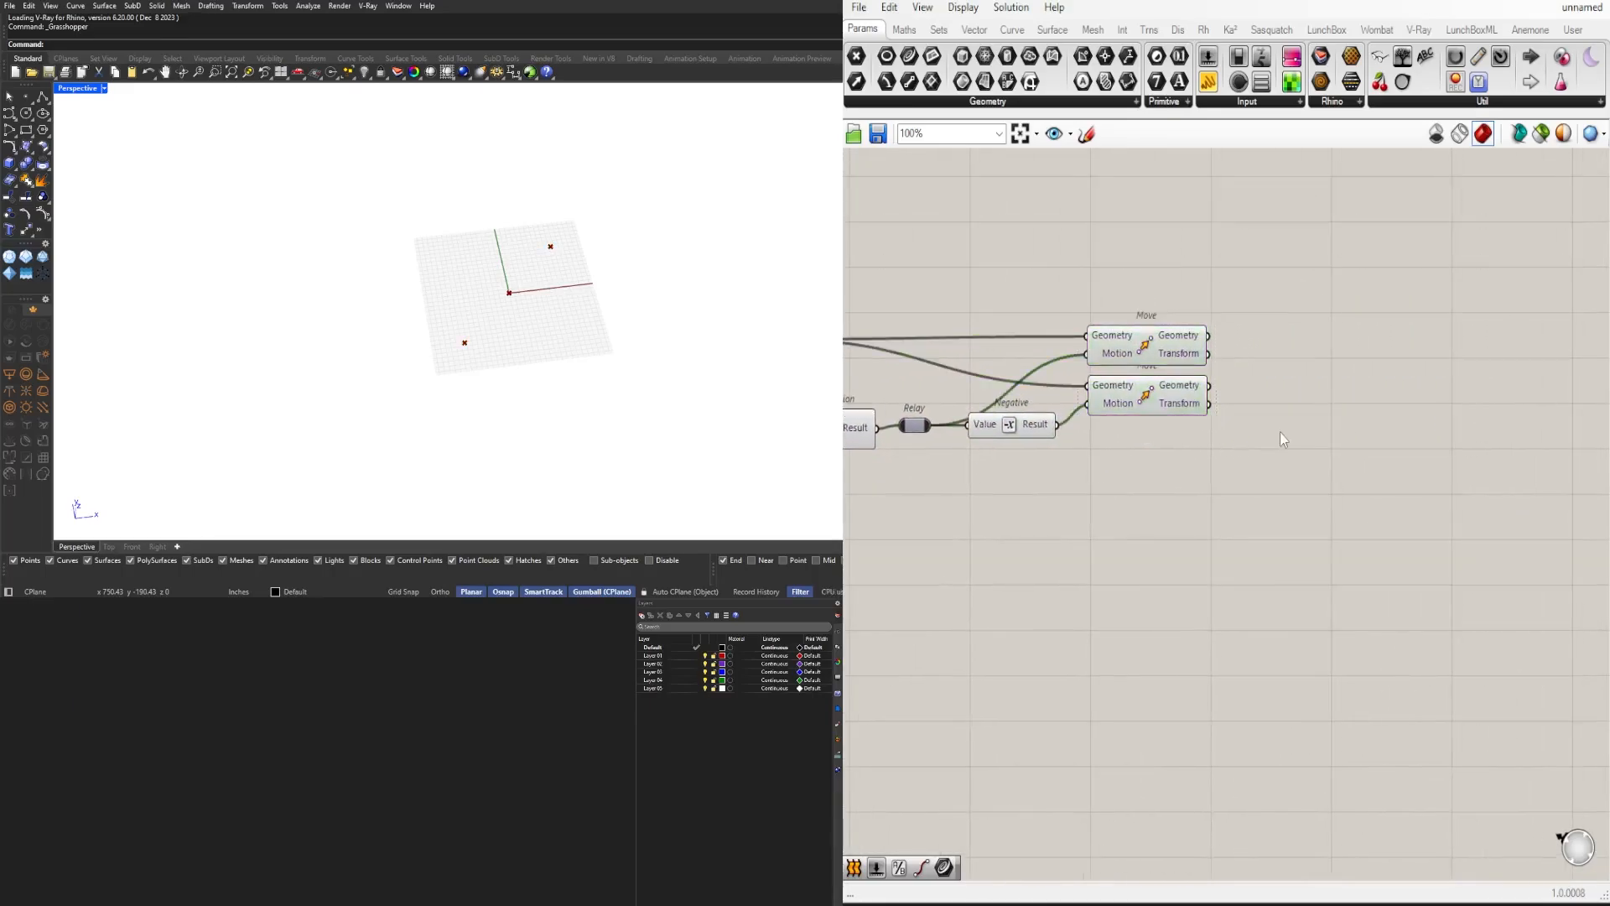
# Step: Add a Rectangle 2Pt component and place it beyond the two Move components
pyautogui.doubleClick(1282, 438)
pyautogui.write('RECT')
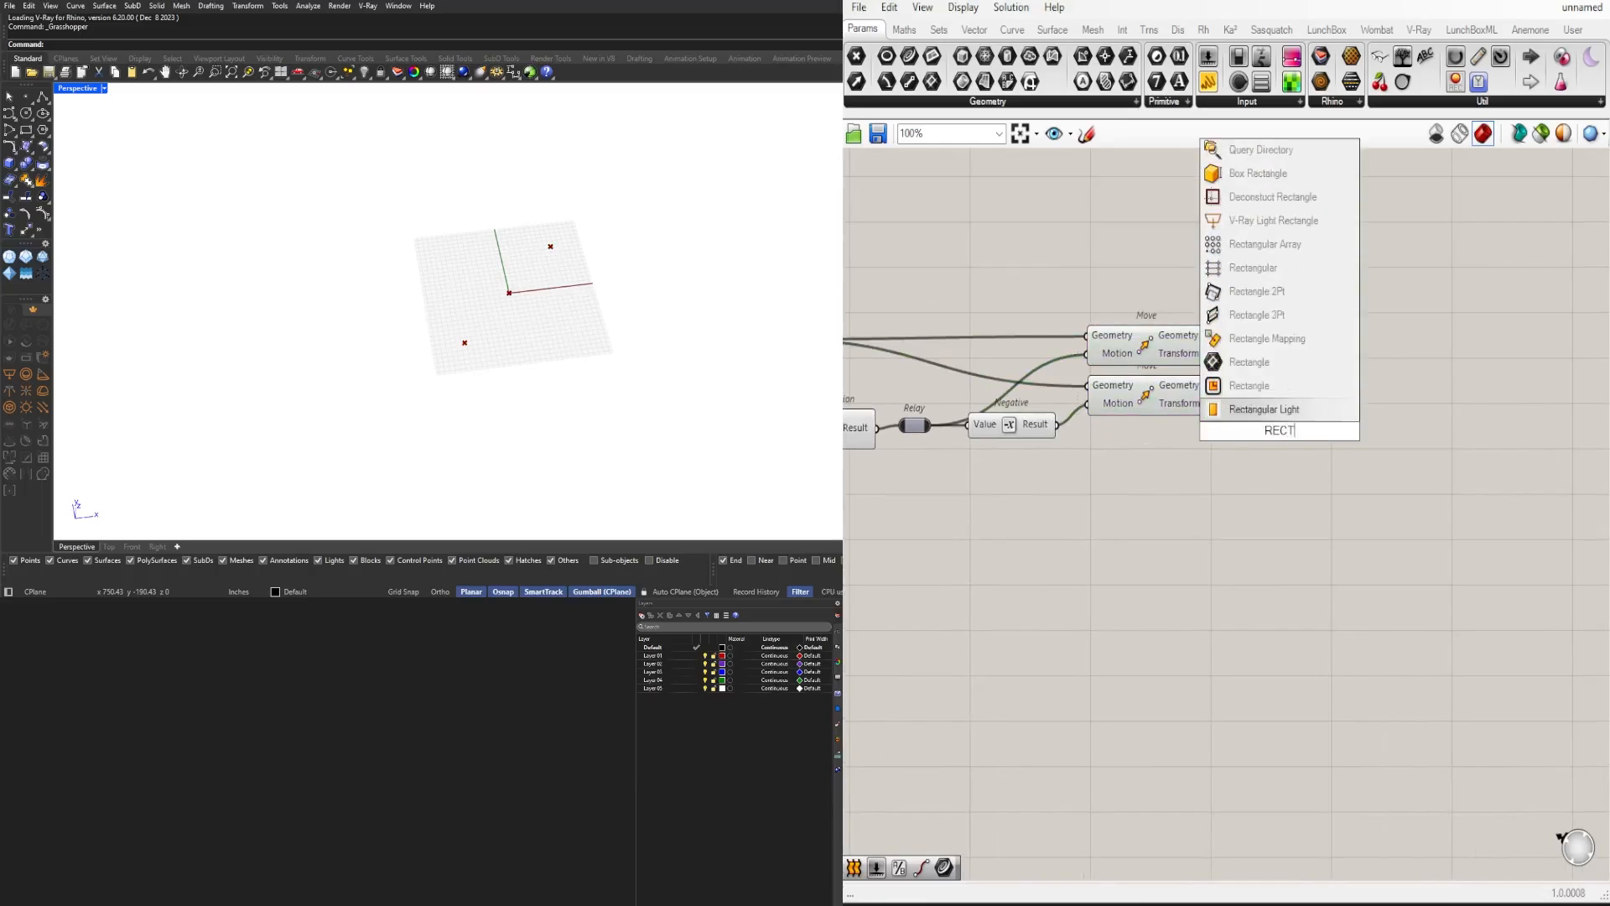
pyautogui.click(1302, 295)
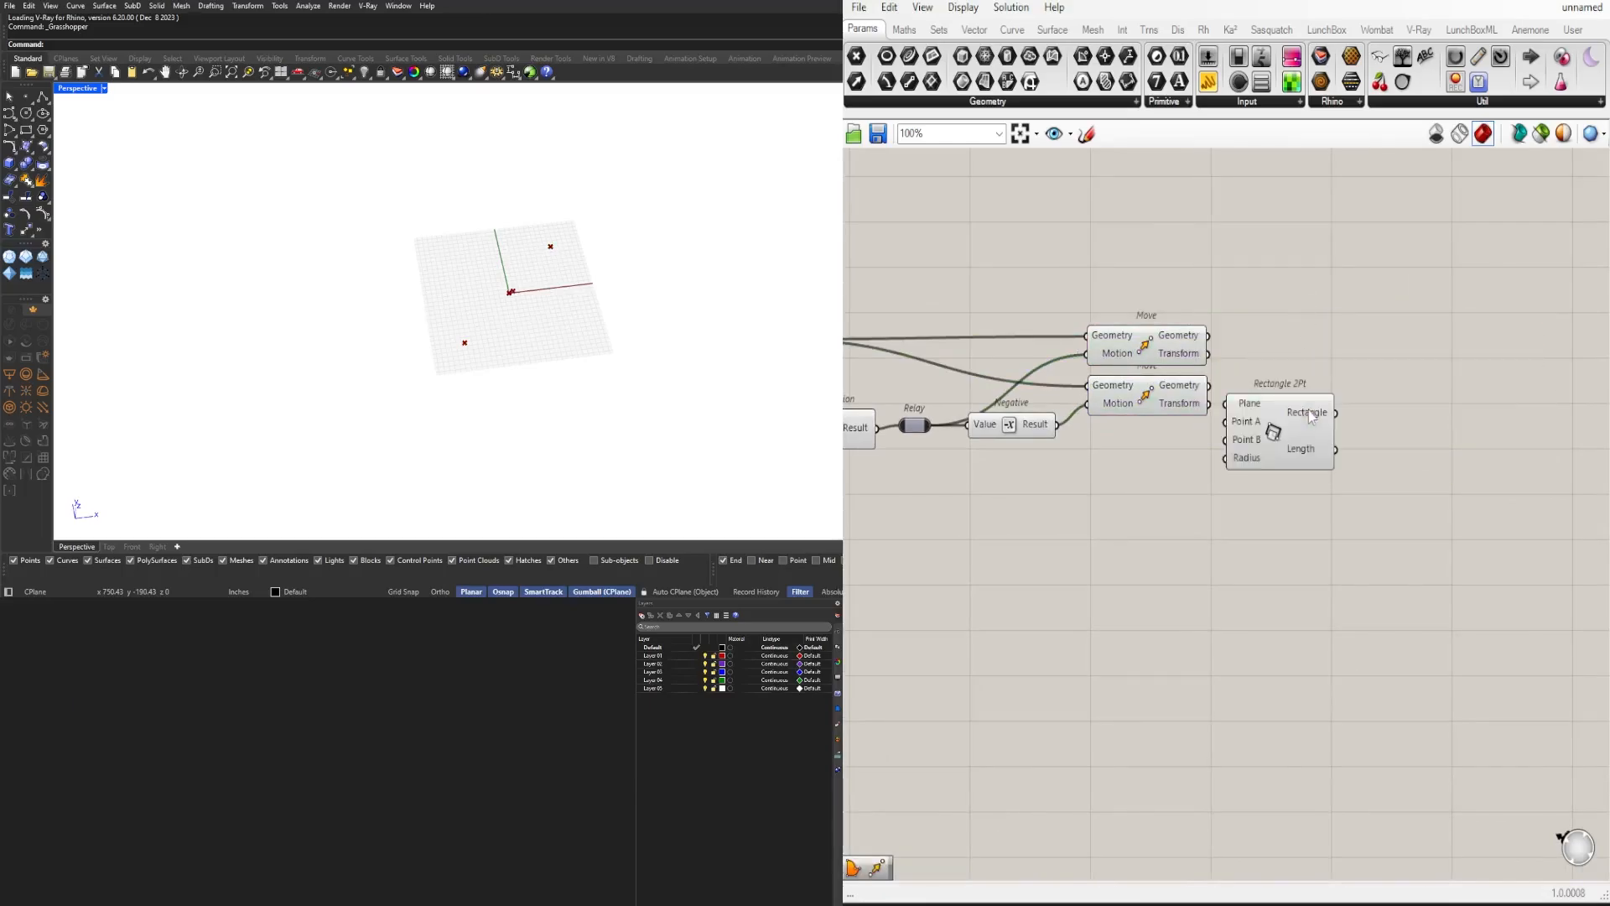
pyautogui.moveTo(1310, 416); pyautogui.dragTo(1420, 359)
# Step: Connect the lower Move's Geometry output to Rectangle 2Pt's Point A and the upper Move's Geometry output to Point B
pyautogui.click(1166, 344)
pyautogui.click(1146, 374)
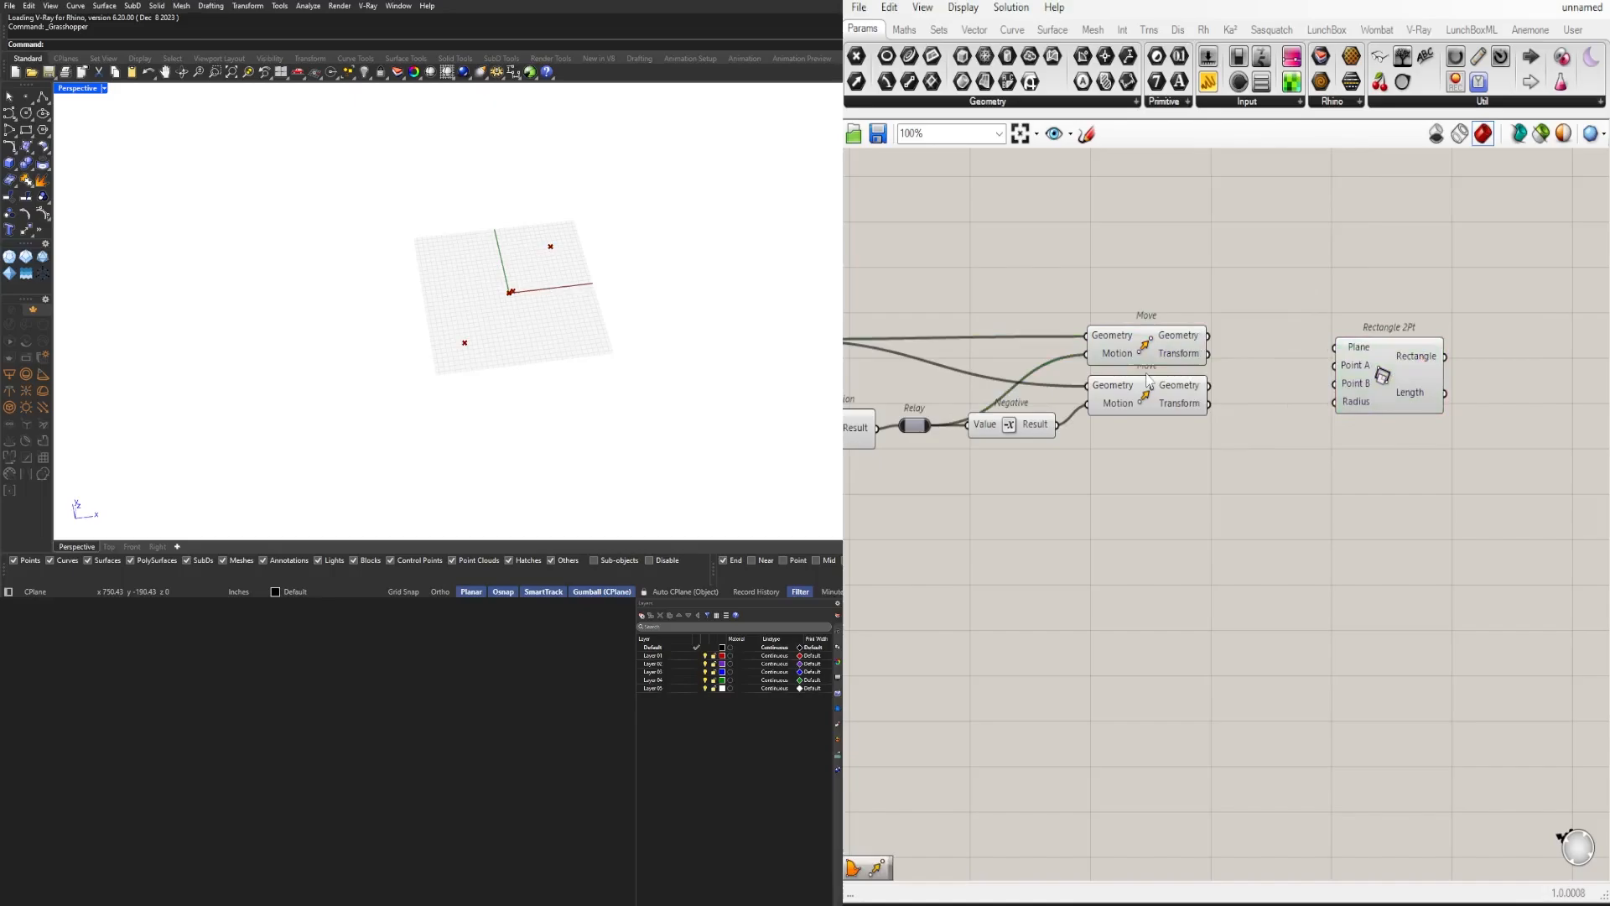
pyautogui.click(1138, 400)
pyautogui.scroll(1, 1194, 370)
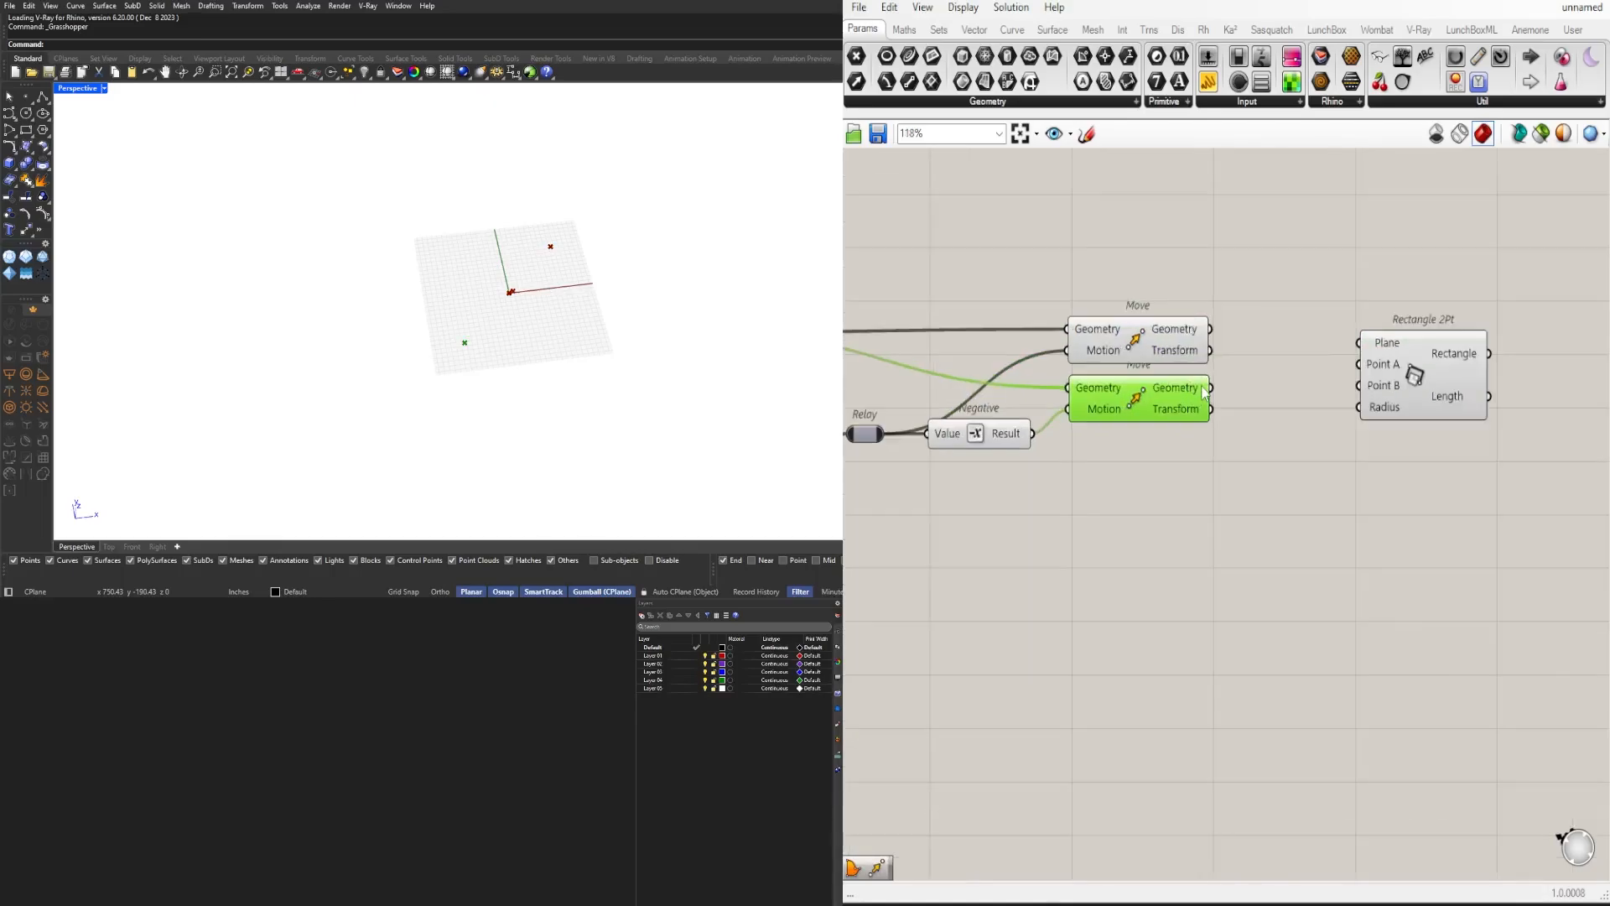
pyautogui.moveTo(1210, 387); pyautogui.dragTo(1368, 366)
pyautogui.click(1166, 332)
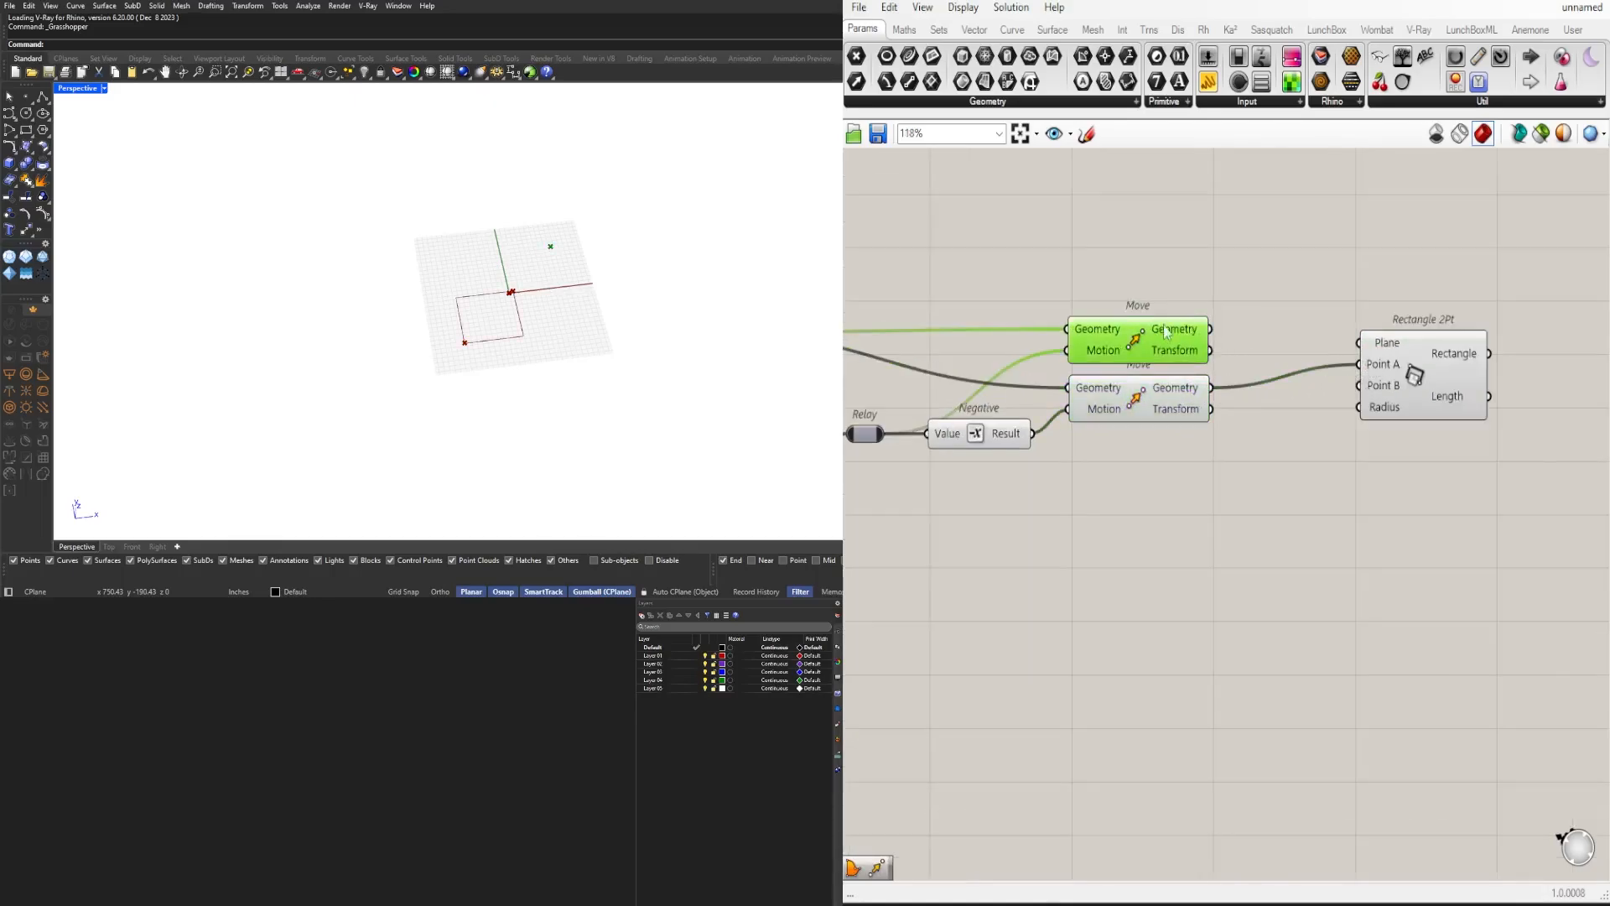
pyautogui.moveTo(1212, 329)
pyautogui.mouseDown()
pyautogui.moveTo(1340, 396)
pyautogui.moveTo(1362, 385)
pyautogui.moveTo(1380, 289)
pyautogui.mouseUp()
pyautogui.click(1440, 390)
# Step: Add an XY Plane component above the Move components and connect it to Rectangle 2Pt's Plane input
pyautogui.scroll(-3, 1393, 295)
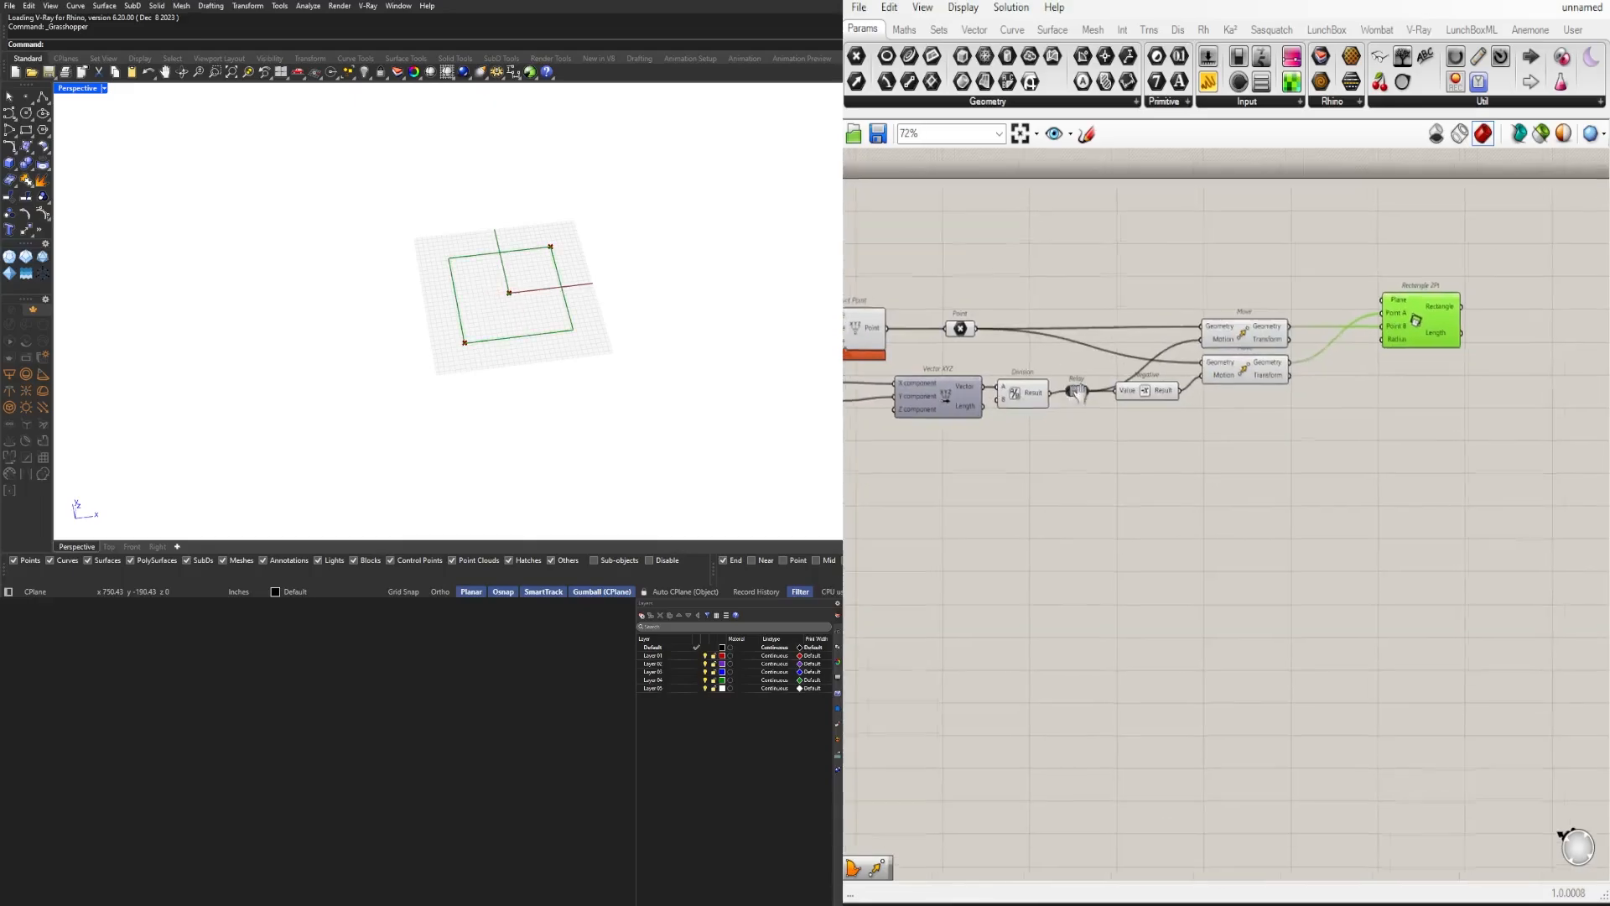
pyautogui.moveTo(979, 362)
pyautogui.mouseDown(button='right')
pyautogui.moveTo(1345, 394)
pyautogui.moveTo(1144, 353)
pyautogui.moveTo(918, 367)
pyautogui.moveTo(955, 367)
pyautogui.mouseUp(button='right')
pyautogui.scroll(2, 1144, 353)
pyautogui.scroll(-1, 918, 367)
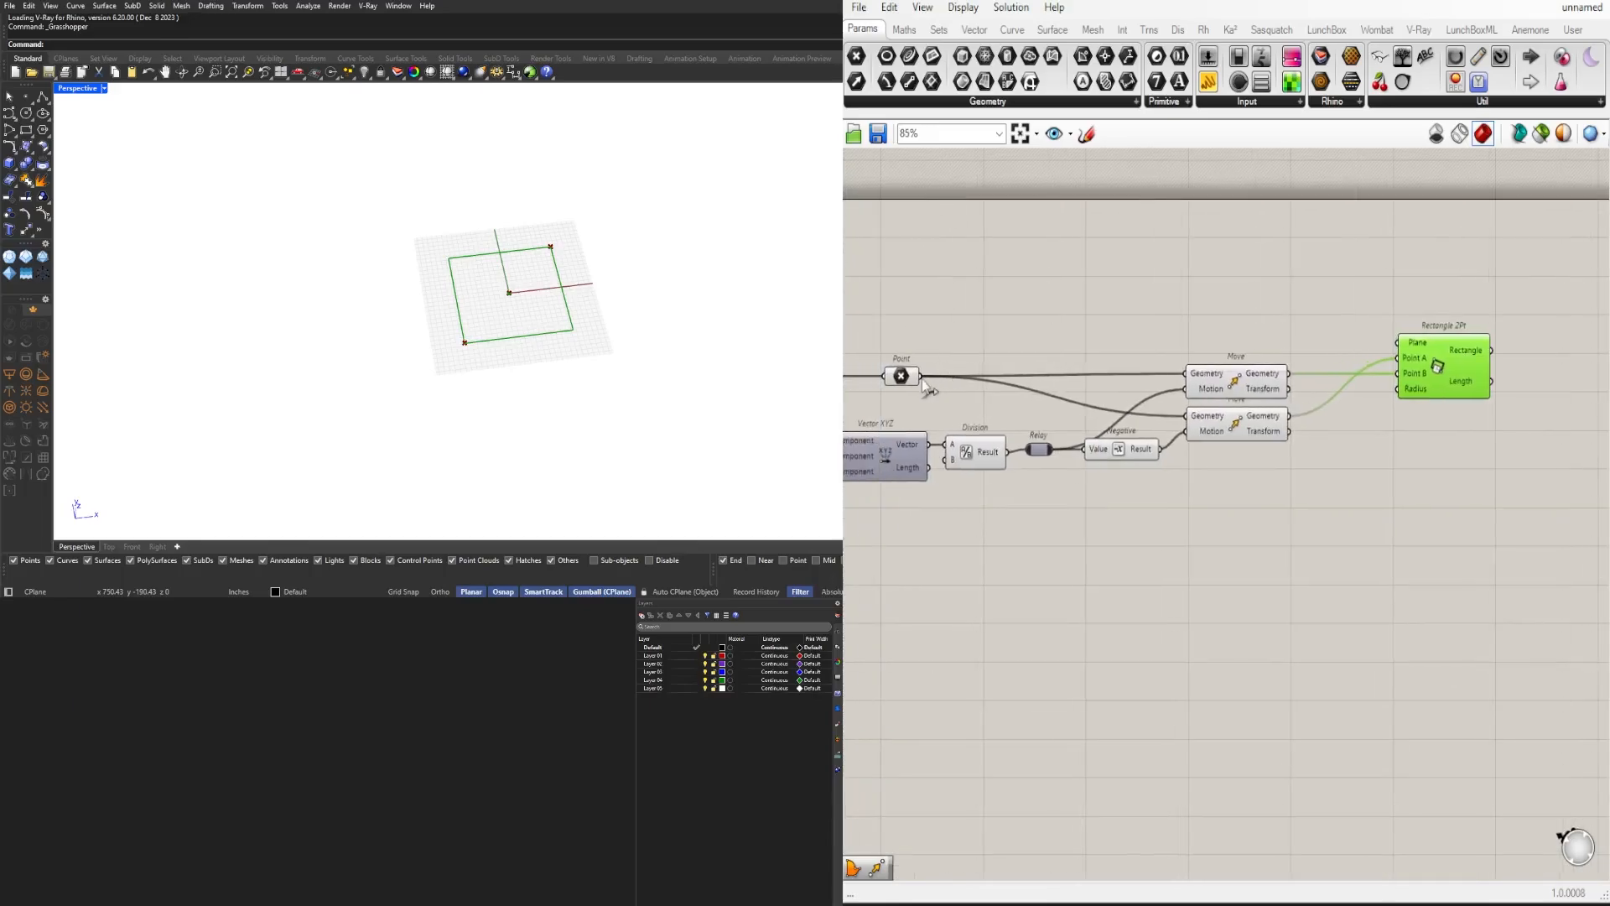
pyautogui.moveTo(921, 376); pyautogui.dragTo(1261, 329)
pyautogui.doubleClick(1219, 334)
pyautogui.write('x')
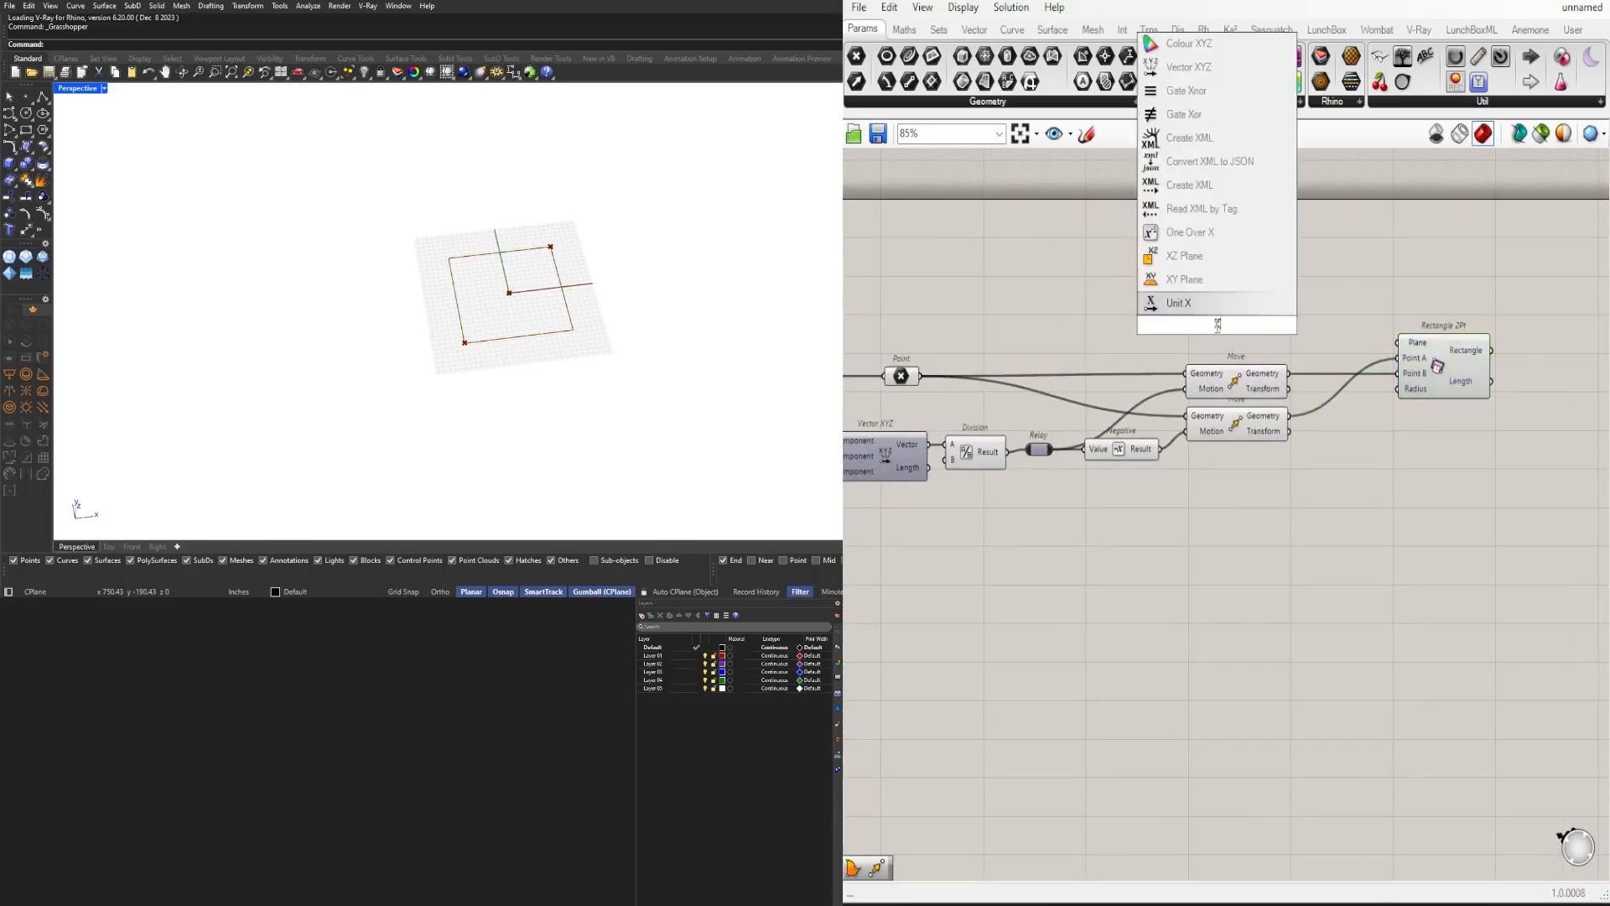
pyautogui.write('y')
pyautogui.click(1197, 307)
pyautogui.moveTo(1220, 325); pyautogui.dragTo(1399, 343)
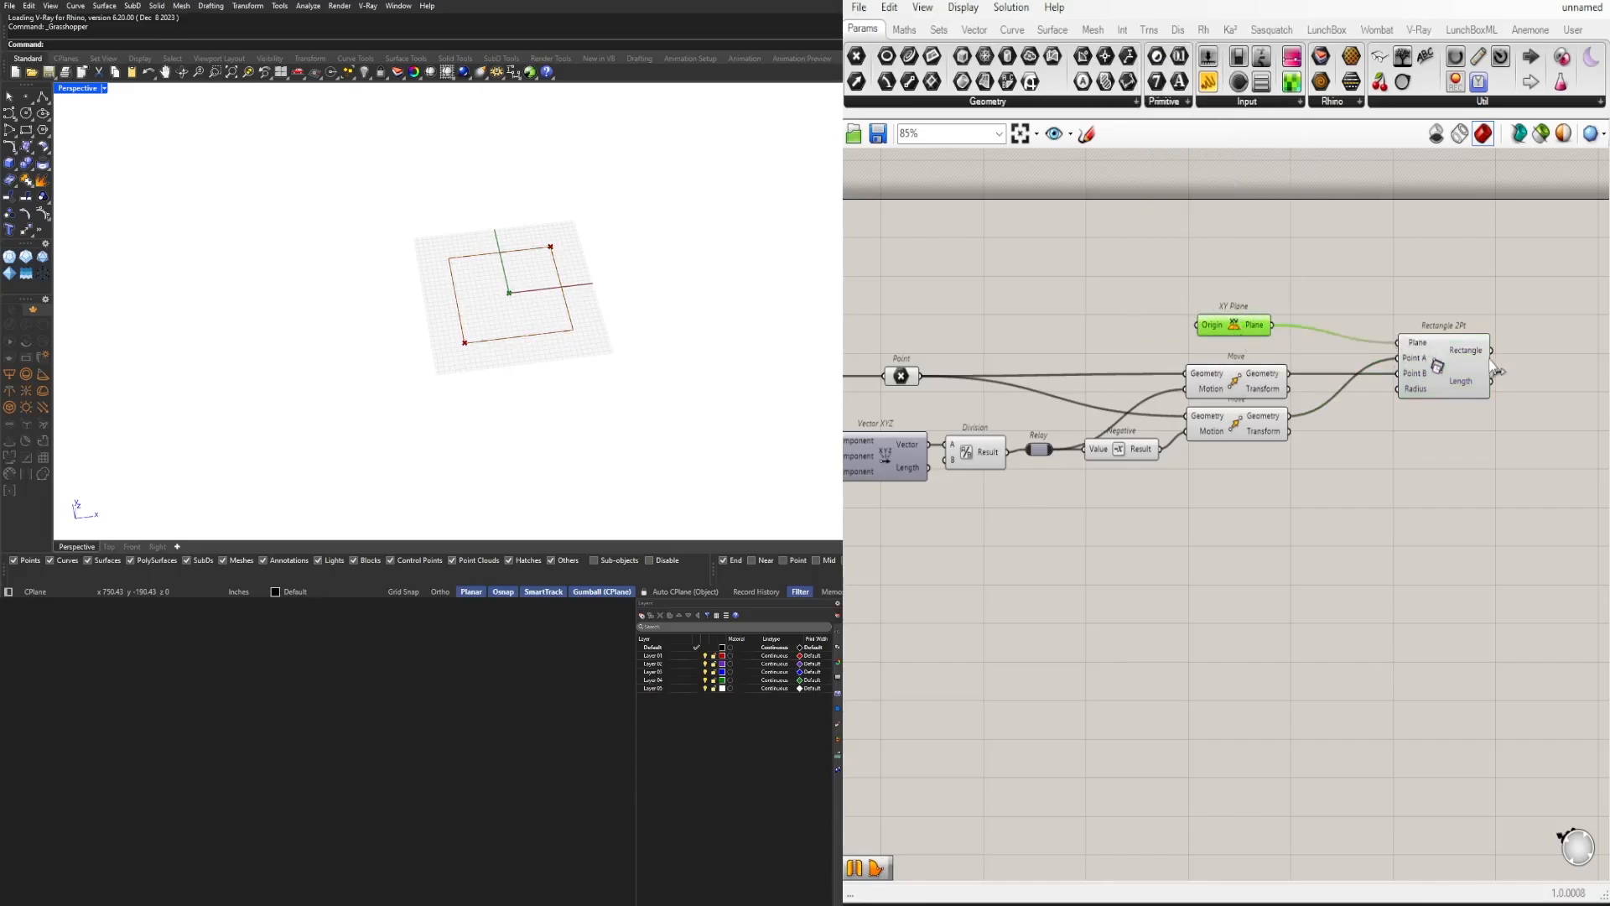
# Step: Position Rectangle 2Pt closer to the Move components and view the rectangle from a lower angle in the viewport
pyautogui.moveTo(1490, 367); pyautogui.dragTo(1430, 363)
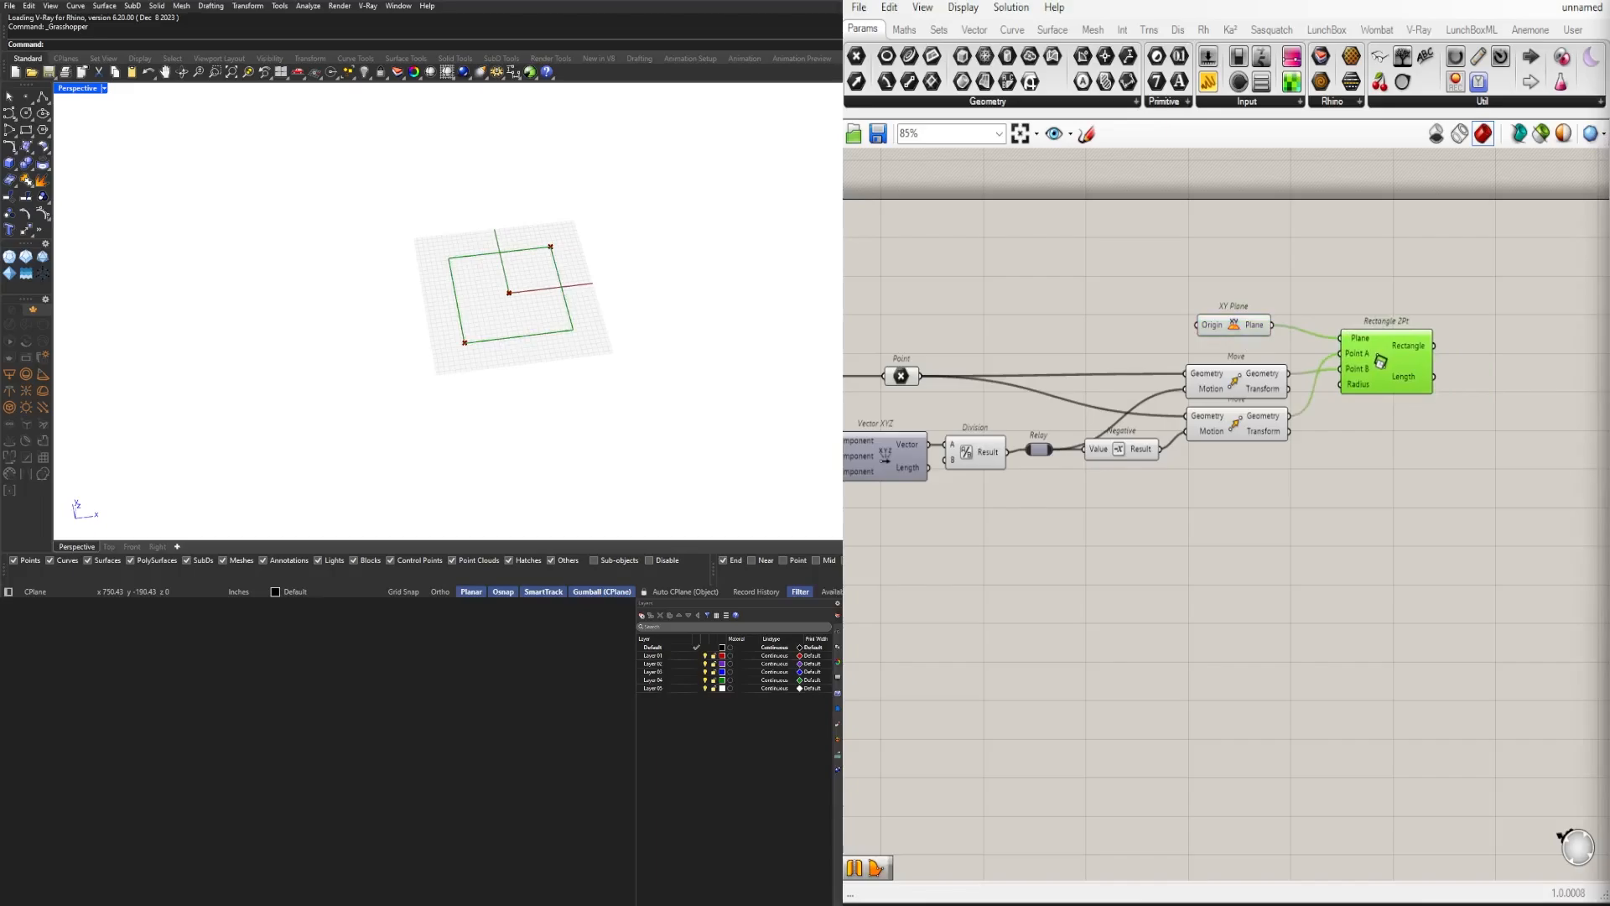
pyautogui.click(1421, 516)
pyautogui.moveTo(1402, 456); pyautogui.dragTo(1357, 499, button='right')
pyautogui.moveTo(1345, 403); pyautogui.dragTo(1357, 403)
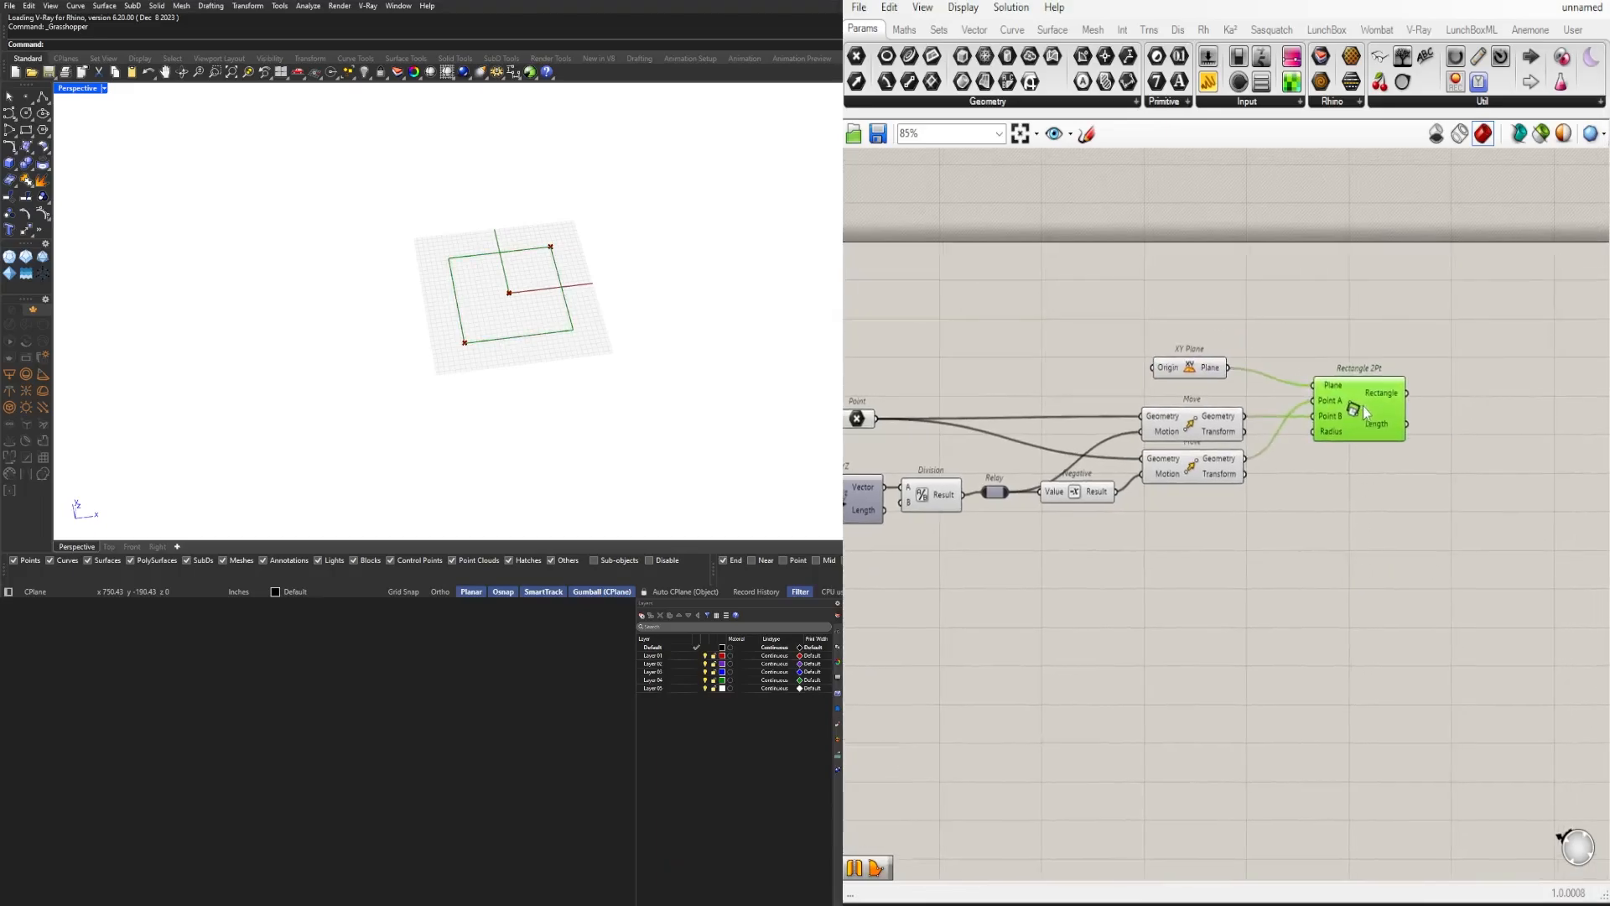
pyautogui.click(1421, 440)
pyautogui.moveTo(1420, 440); pyautogui.dragTo(1298, 428, button='right')
pyautogui.scroll(3, 500, 322)
pyautogui.scroll(3, 500, 322)
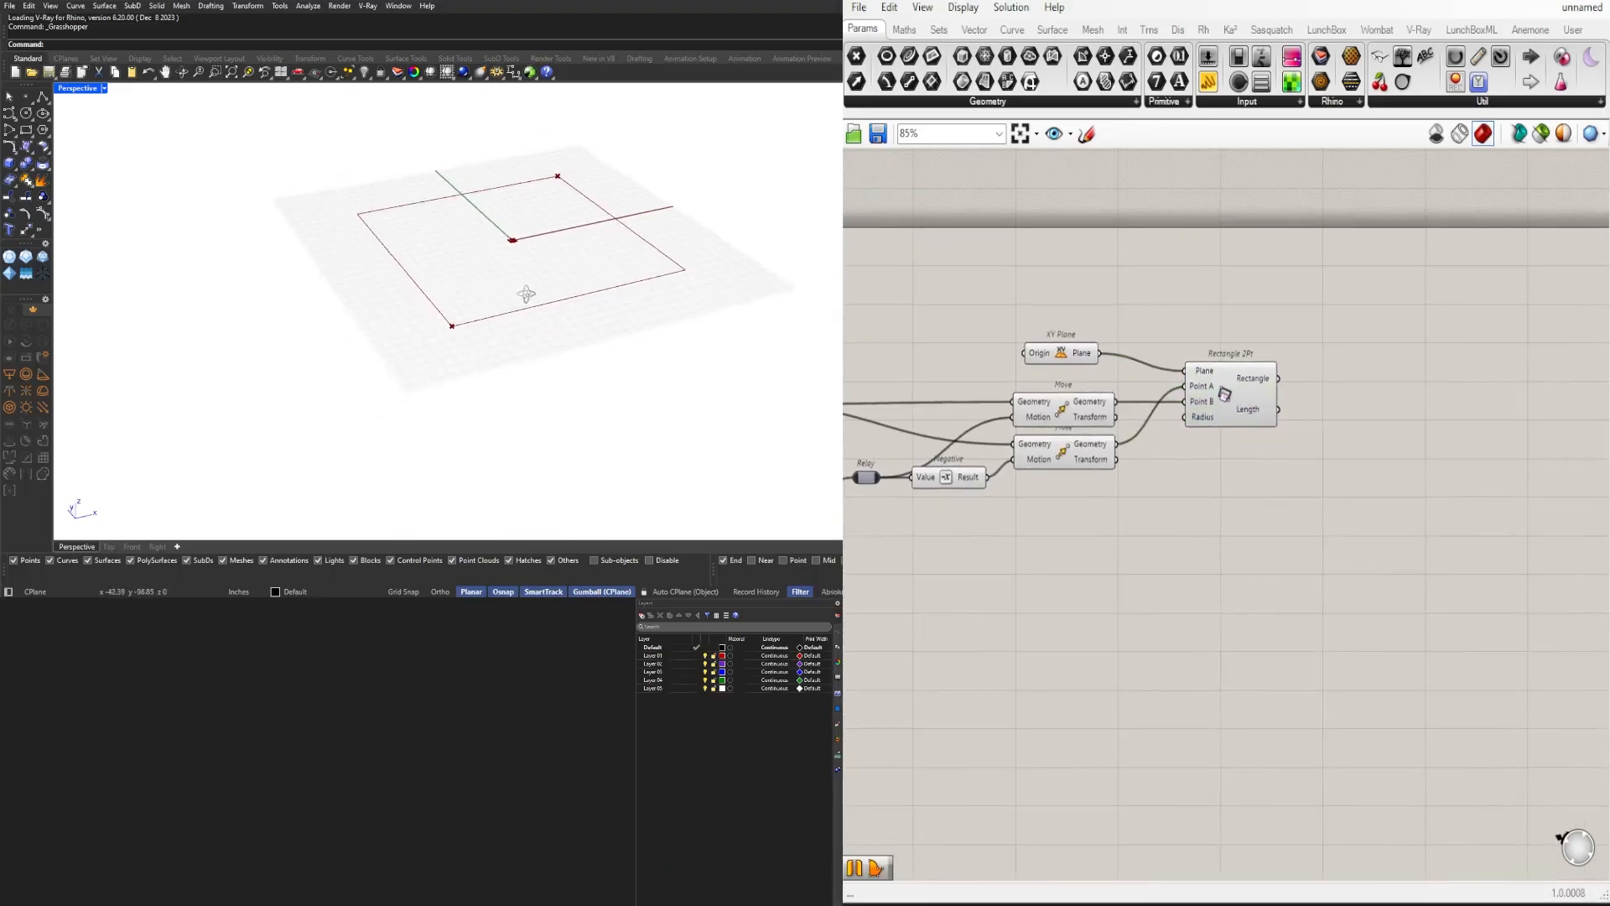
pyautogui.moveTo(1264, 392); pyautogui.dragTo(1275, 395)
# Step: Add an Explode component beyond Rectangle 2Pt and connect the Rectangle output to its Curve input
pyautogui.click(1350, 394)
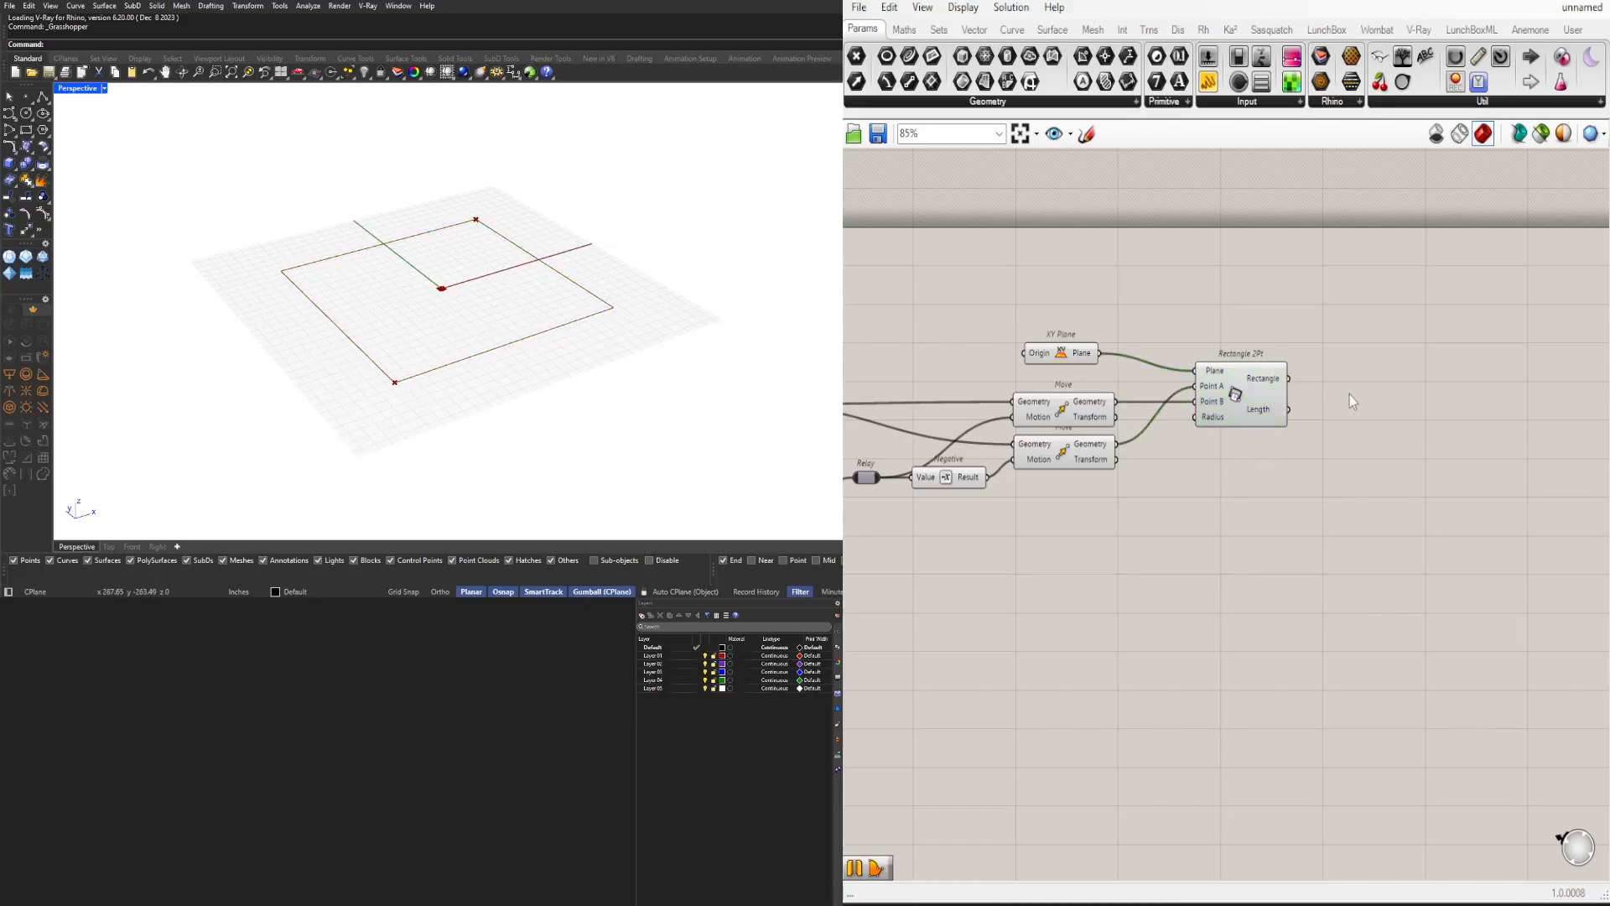
pyautogui.doubleClick(1351, 394)
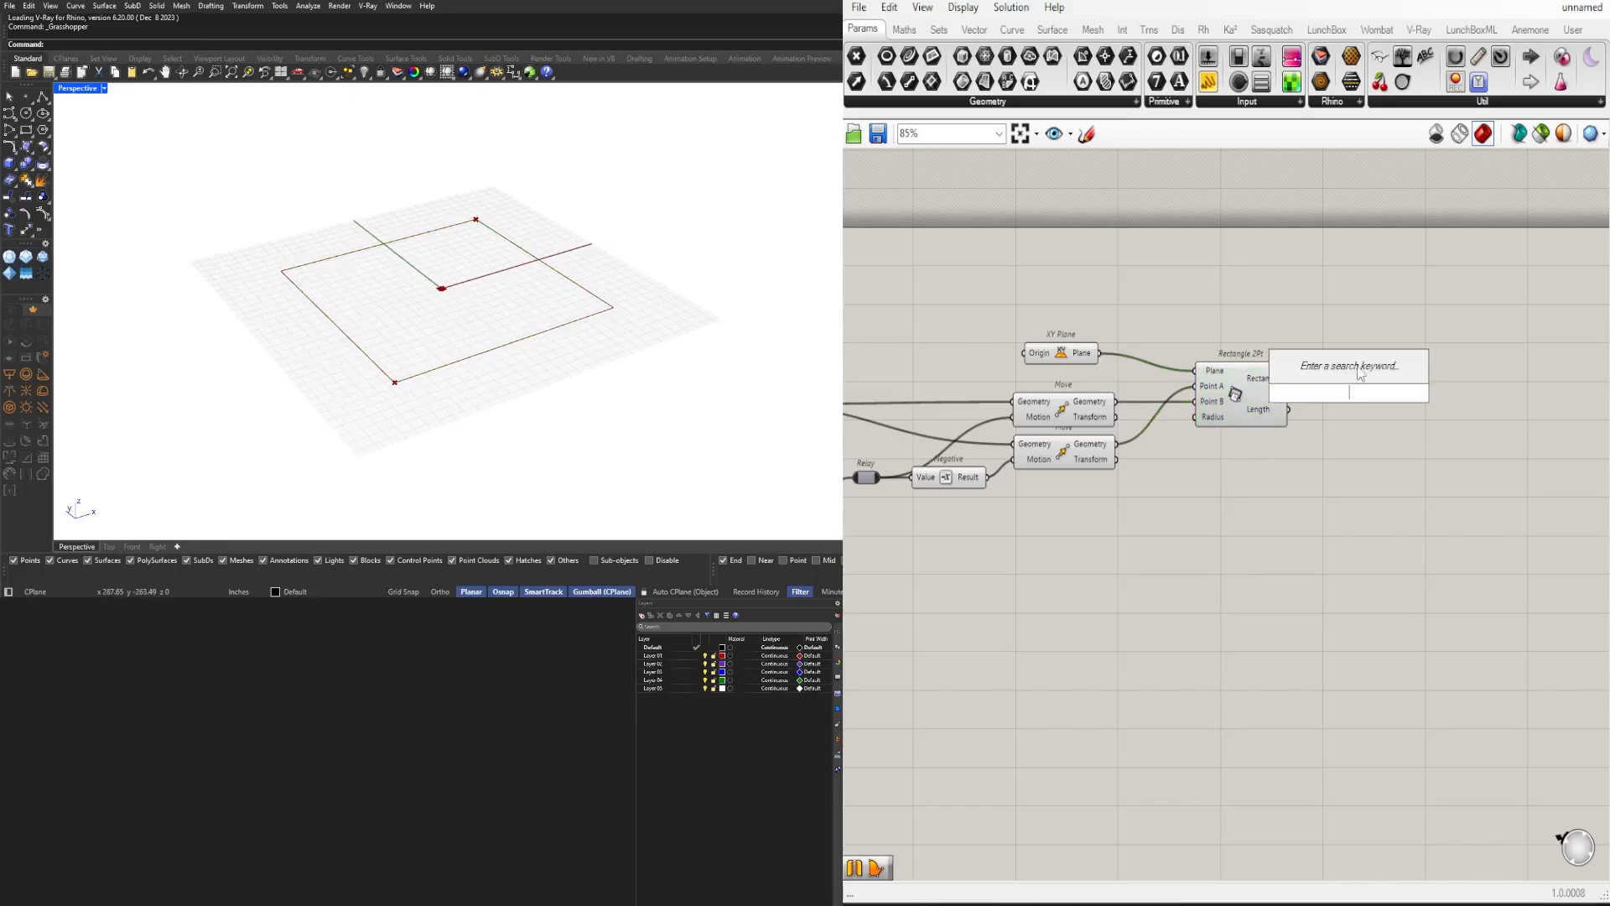
pyautogui.write('E')
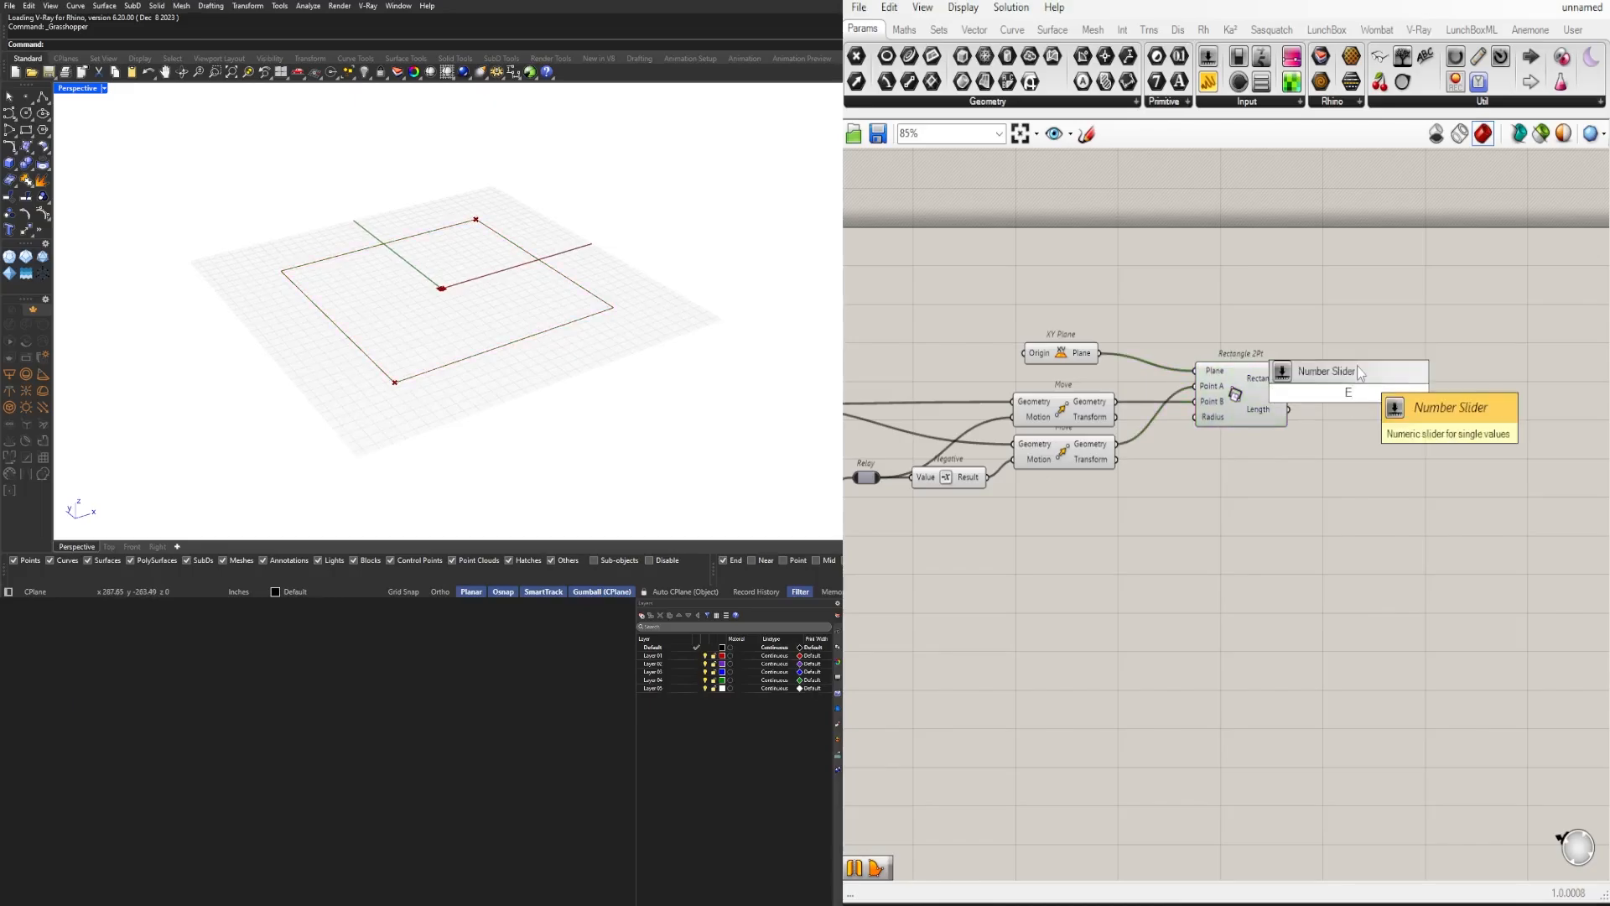
pyautogui.press('BackSpace')
pyautogui.write('Explode')
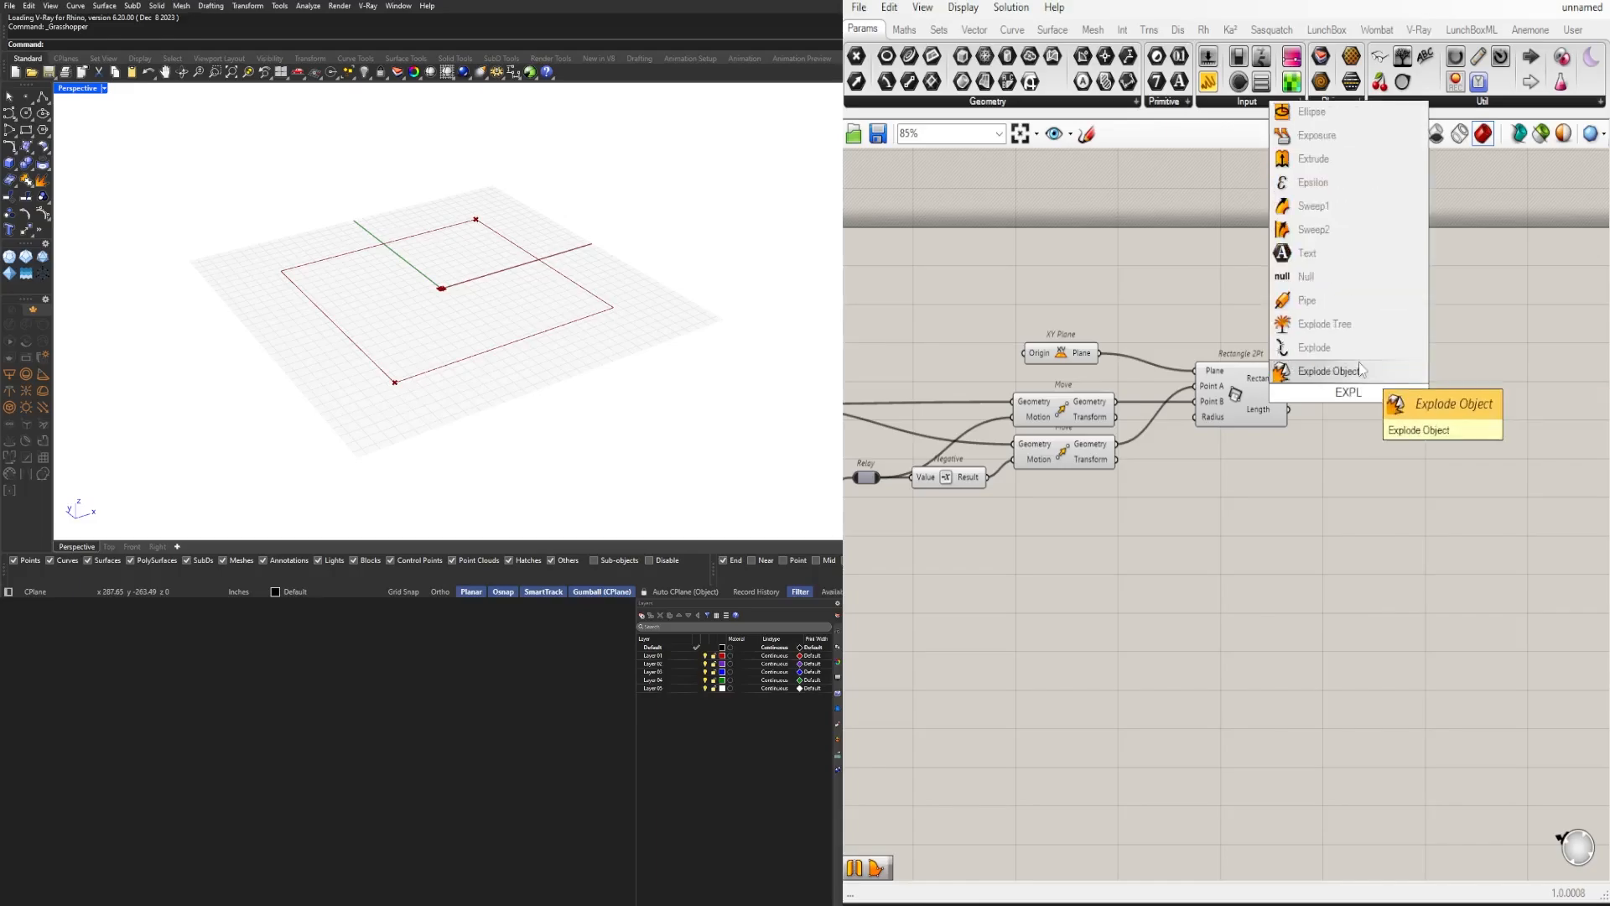
pyautogui.press('Return')
pyautogui.moveTo(1299, 386); pyautogui.dragTo(1395, 390)
pyautogui.moveTo(1483, 465); pyautogui.dragTo(1273, 469, button='right')
pyautogui.scroll(-1, 1273, 470)
pyautogui.click(1273, 470)
pyautogui.click(1175, 407)
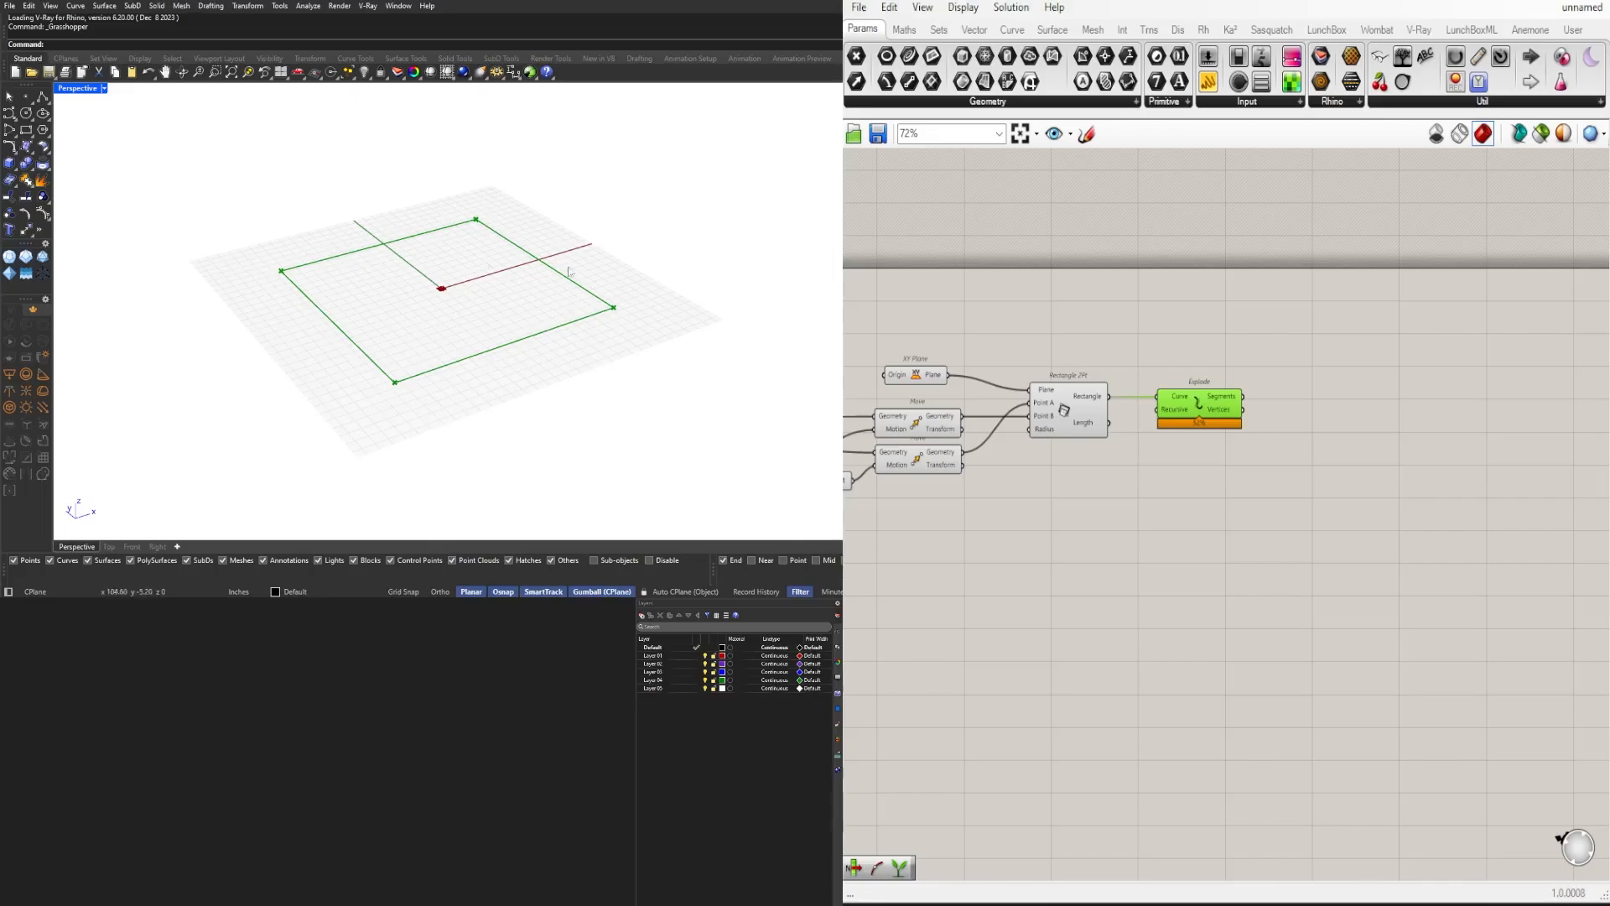
# Step: Add a List Item component beyond Explode and connect Explode's Segments output to its List input
pyautogui.doubleClick(1310, 427)
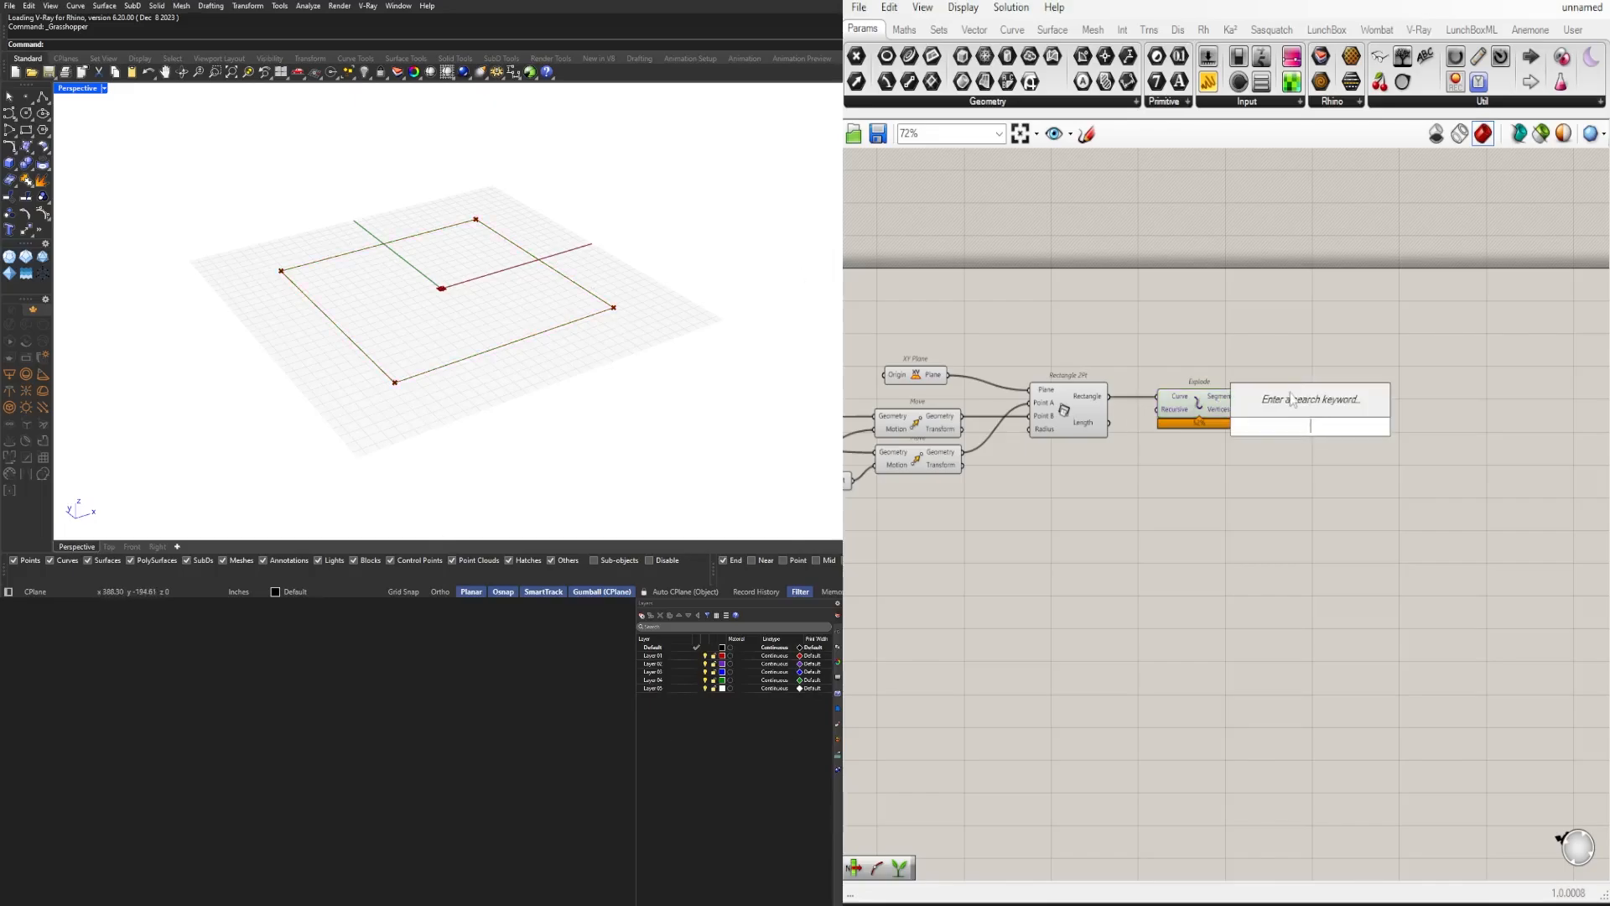
pyautogui.write('LIST')
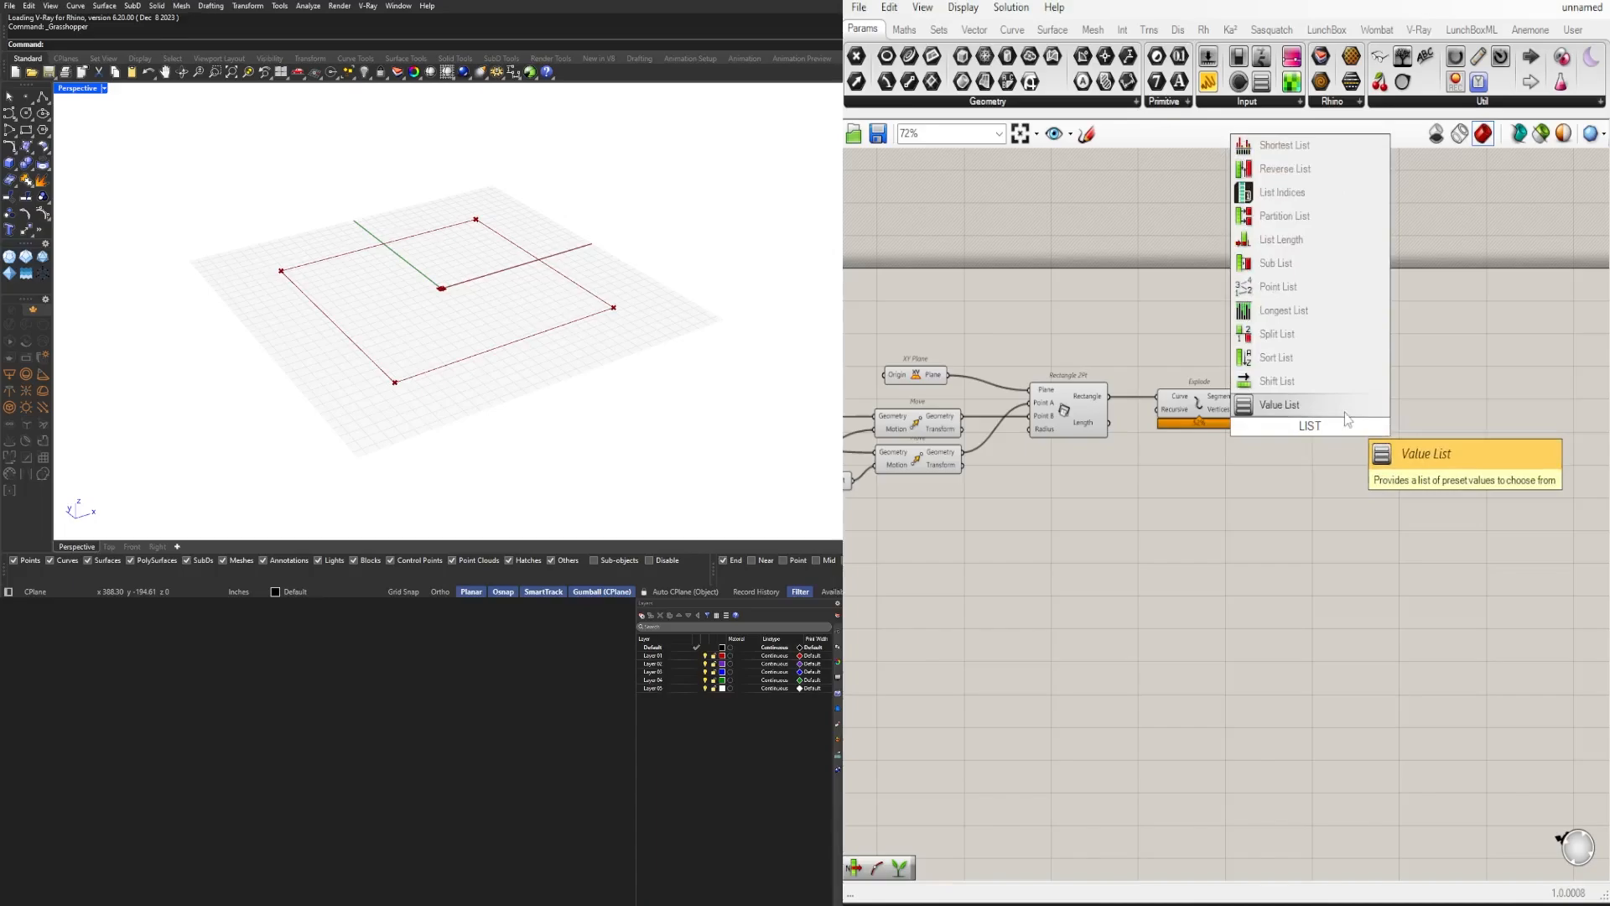
pyautogui.write('I')
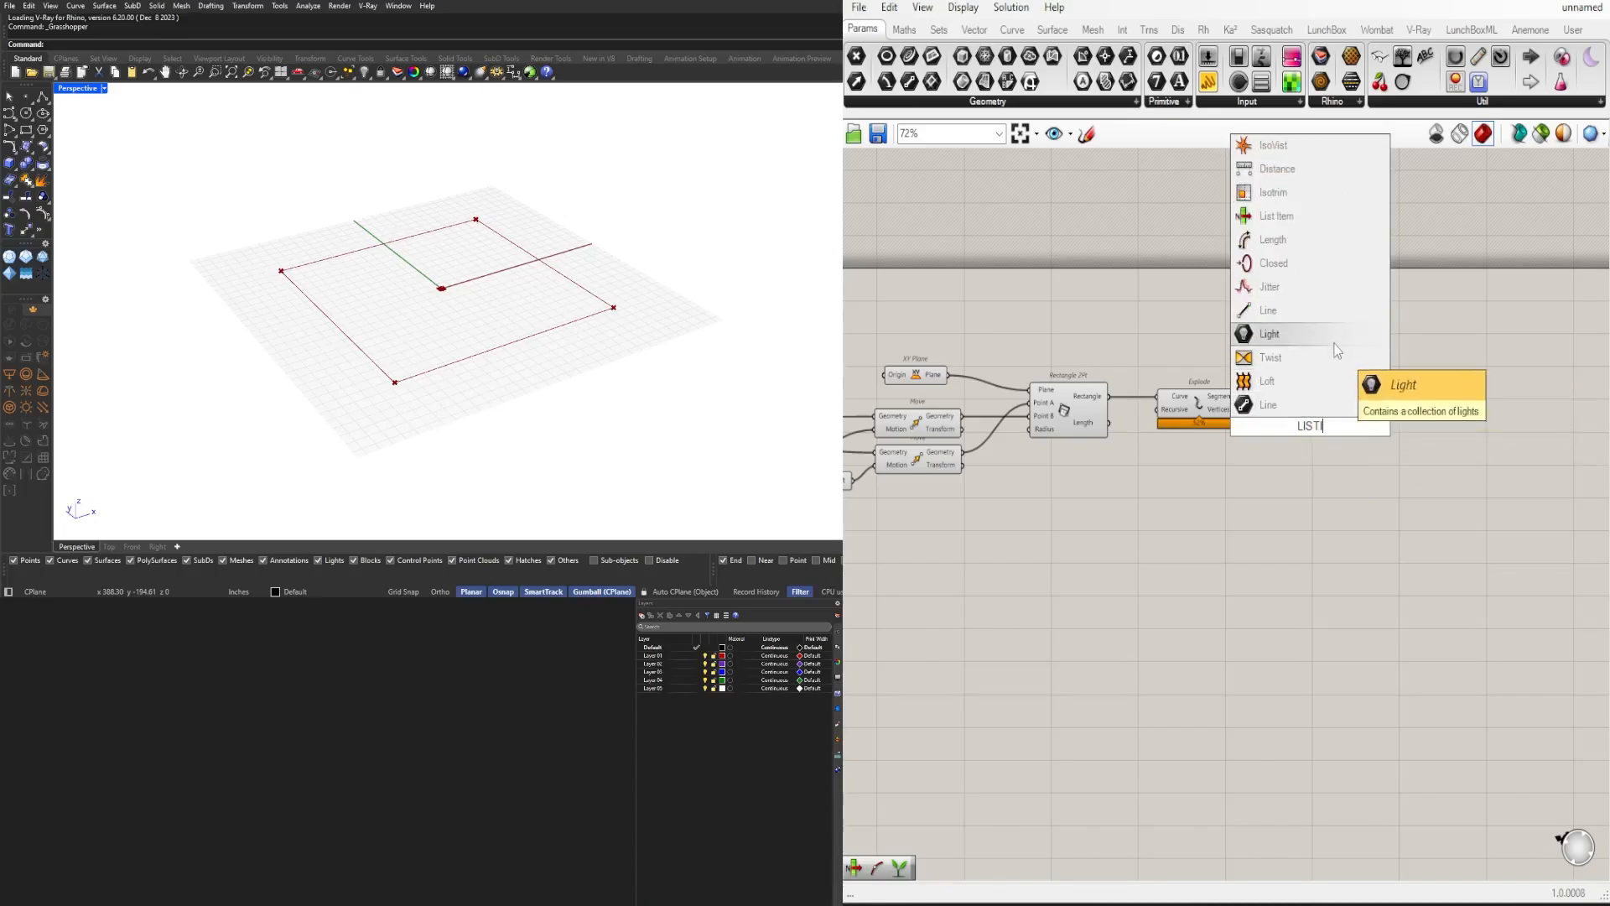
pyautogui.click(1271, 216)
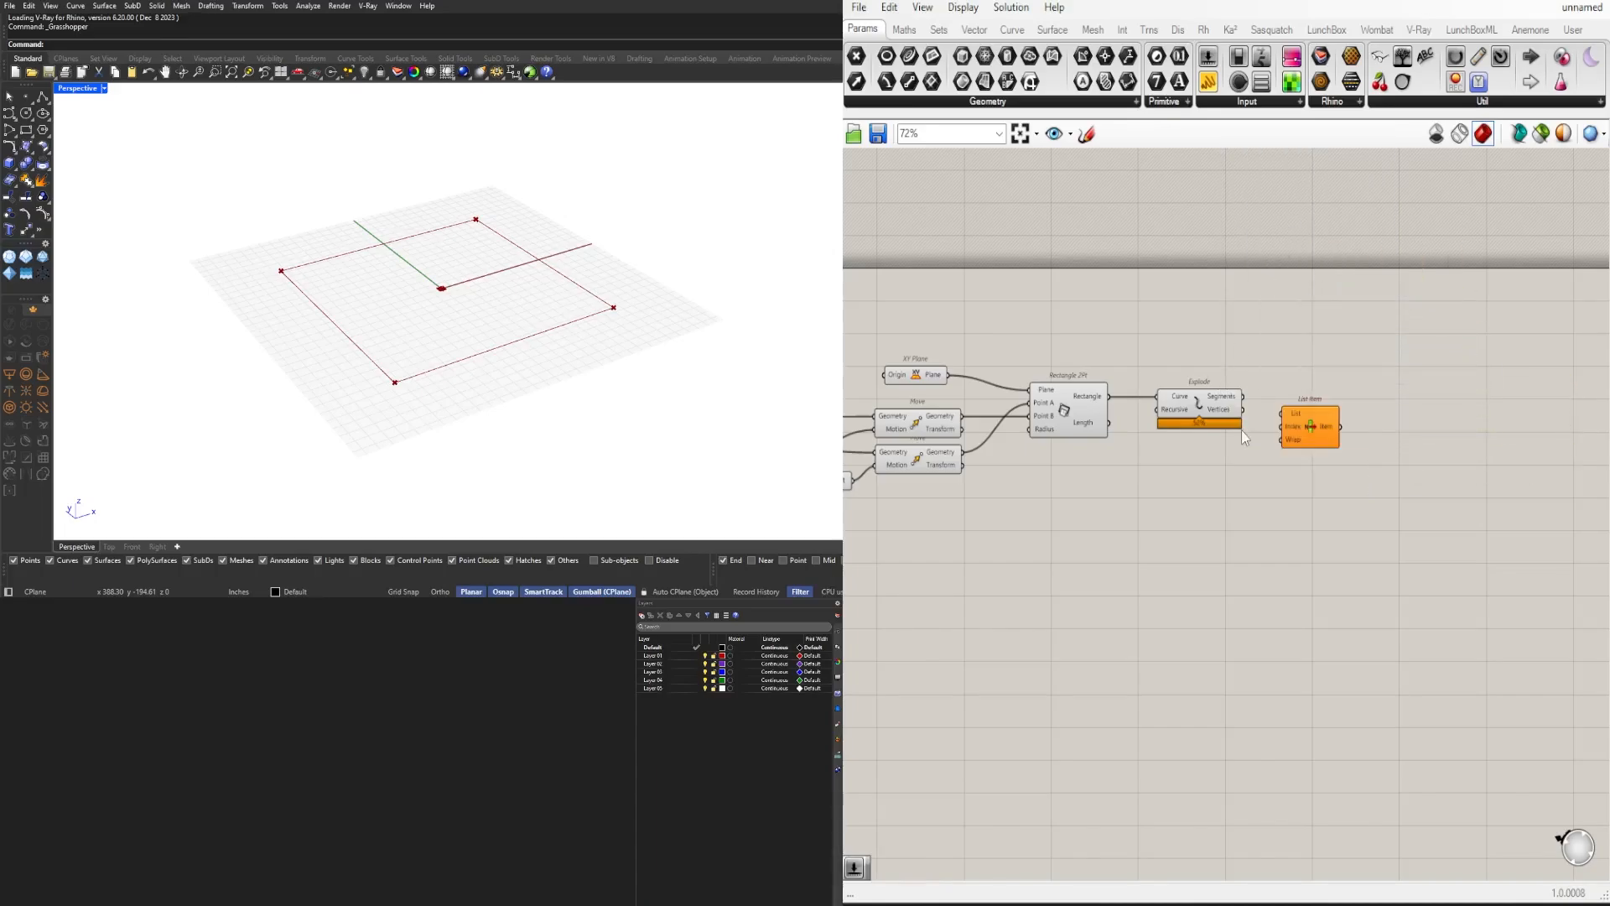
pyautogui.scroll(2, 1241, 430)
pyautogui.moveTo(1253, 385); pyautogui.dragTo(1344, 430)
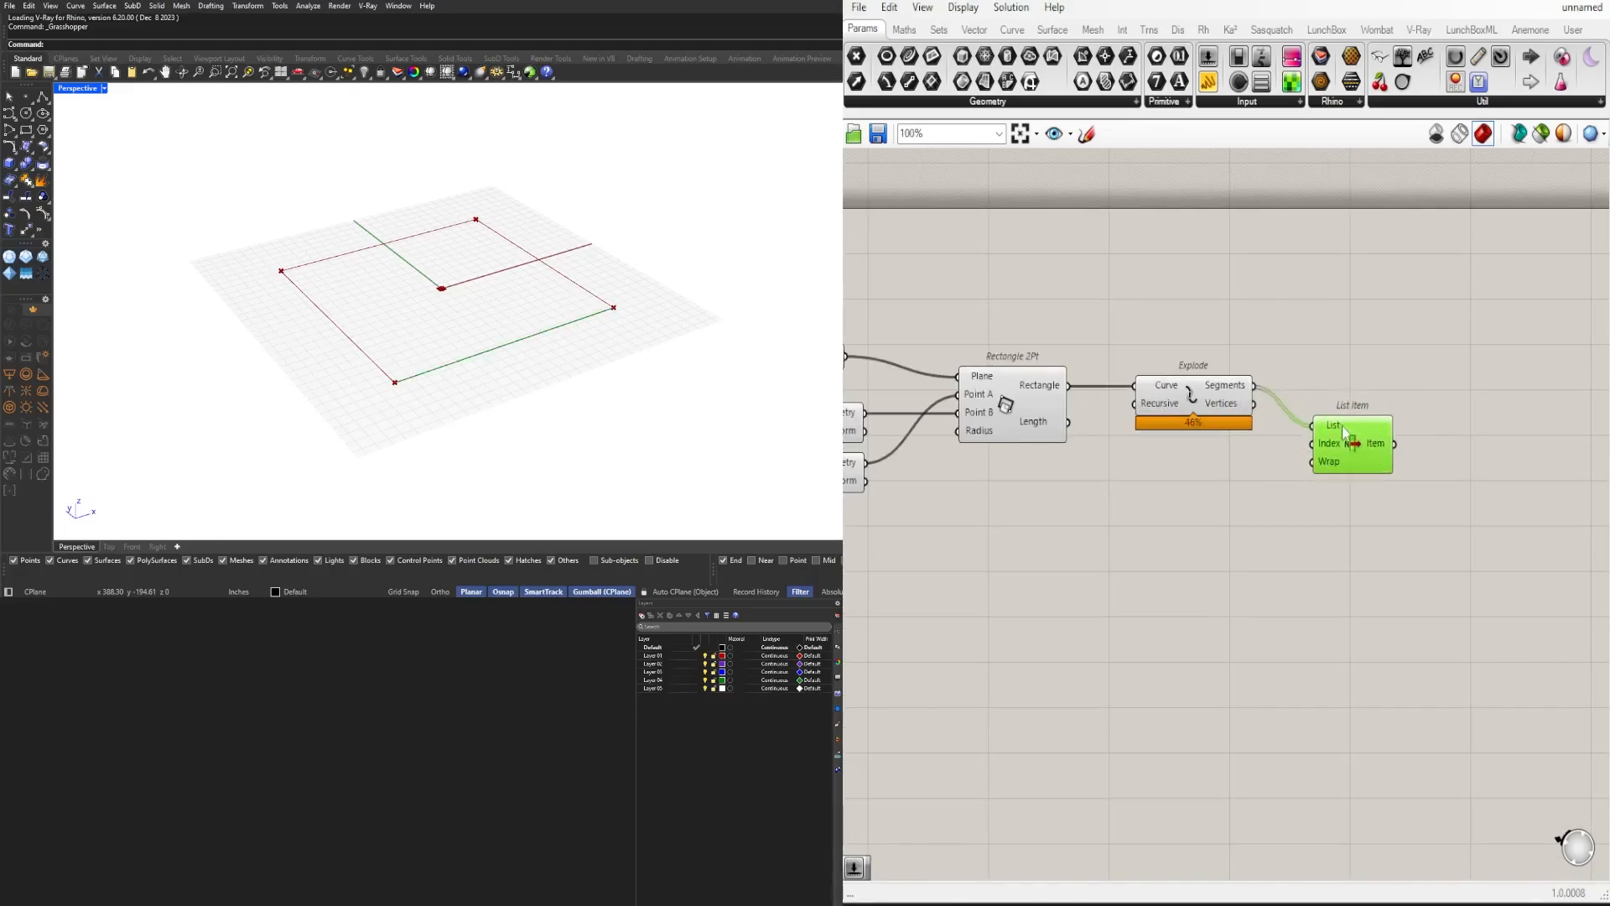
# Step: Add the +1, +2 and +3 outputs to List Item and align the component with Explode
pyautogui.scroll(5, 1390, 463)
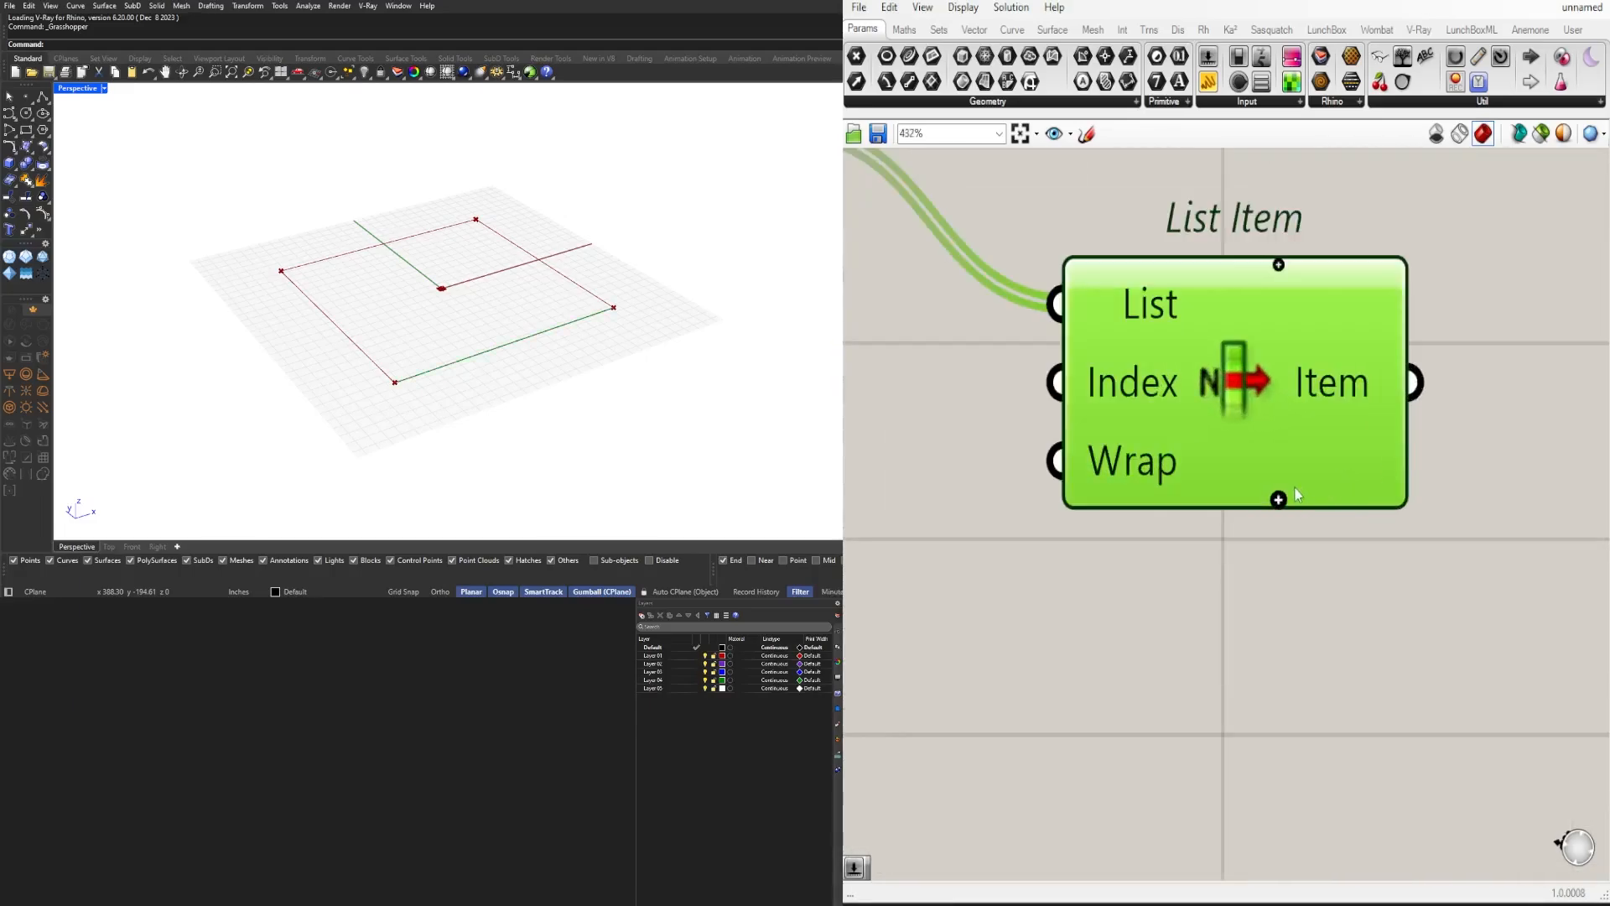
pyautogui.click(1278, 501)
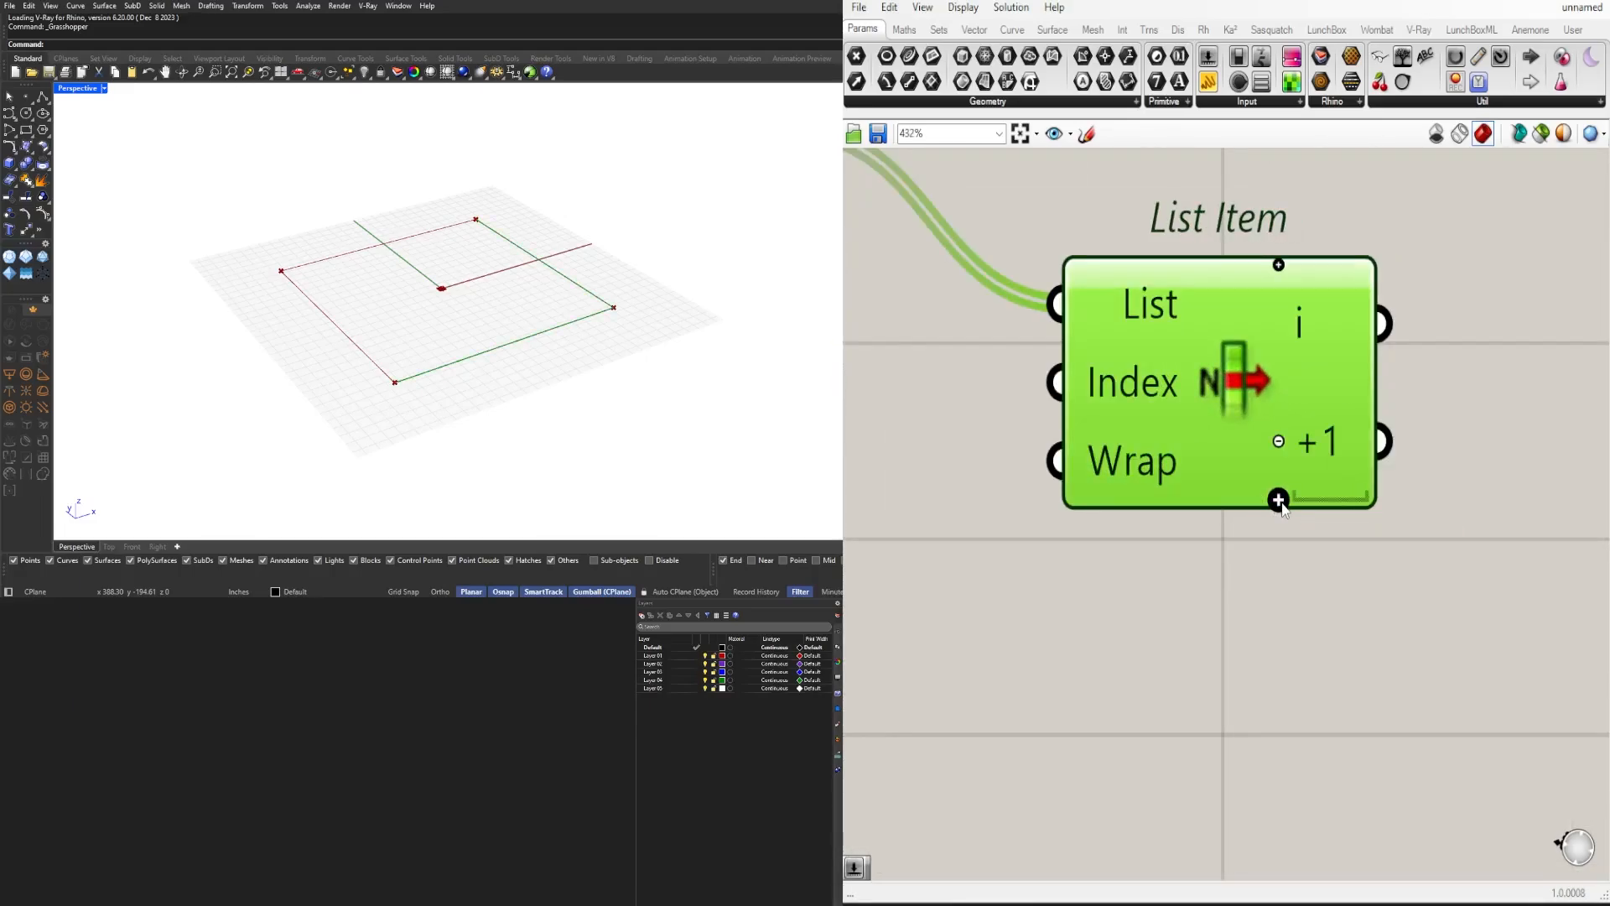
pyautogui.click(1278, 502)
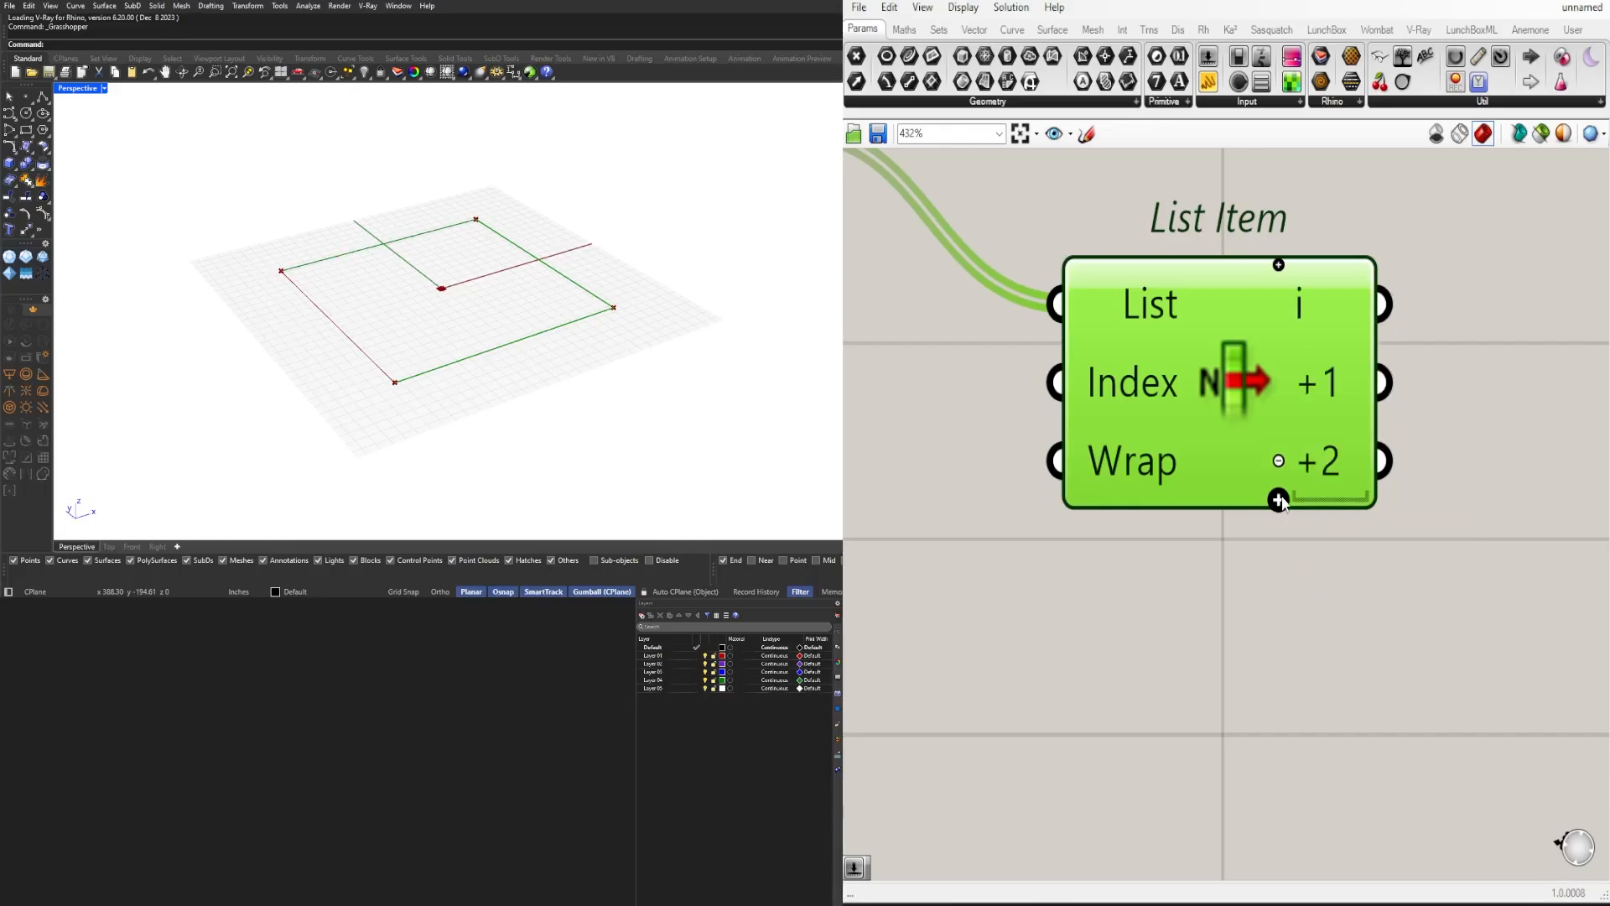
pyautogui.click(1278, 502)
pyautogui.scroll(-3, 1281, 507)
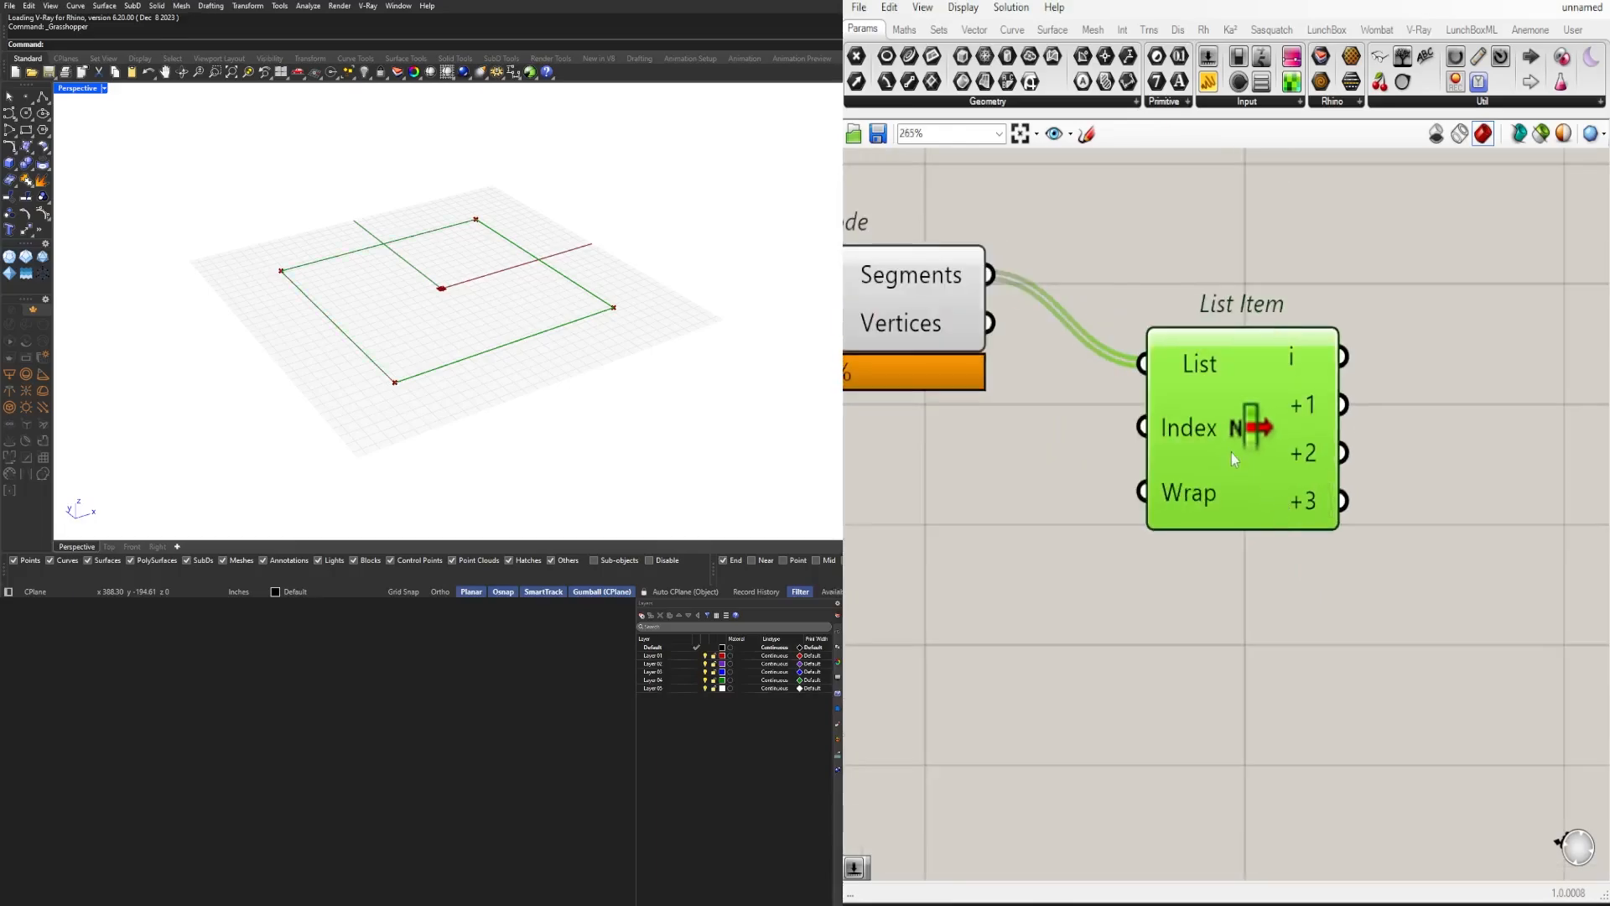
pyautogui.moveTo(1209, 454); pyautogui.dragTo(1208, 364)
pyautogui.moveTo(1326, 402); pyautogui.dragTo(1276, 449, button='right')
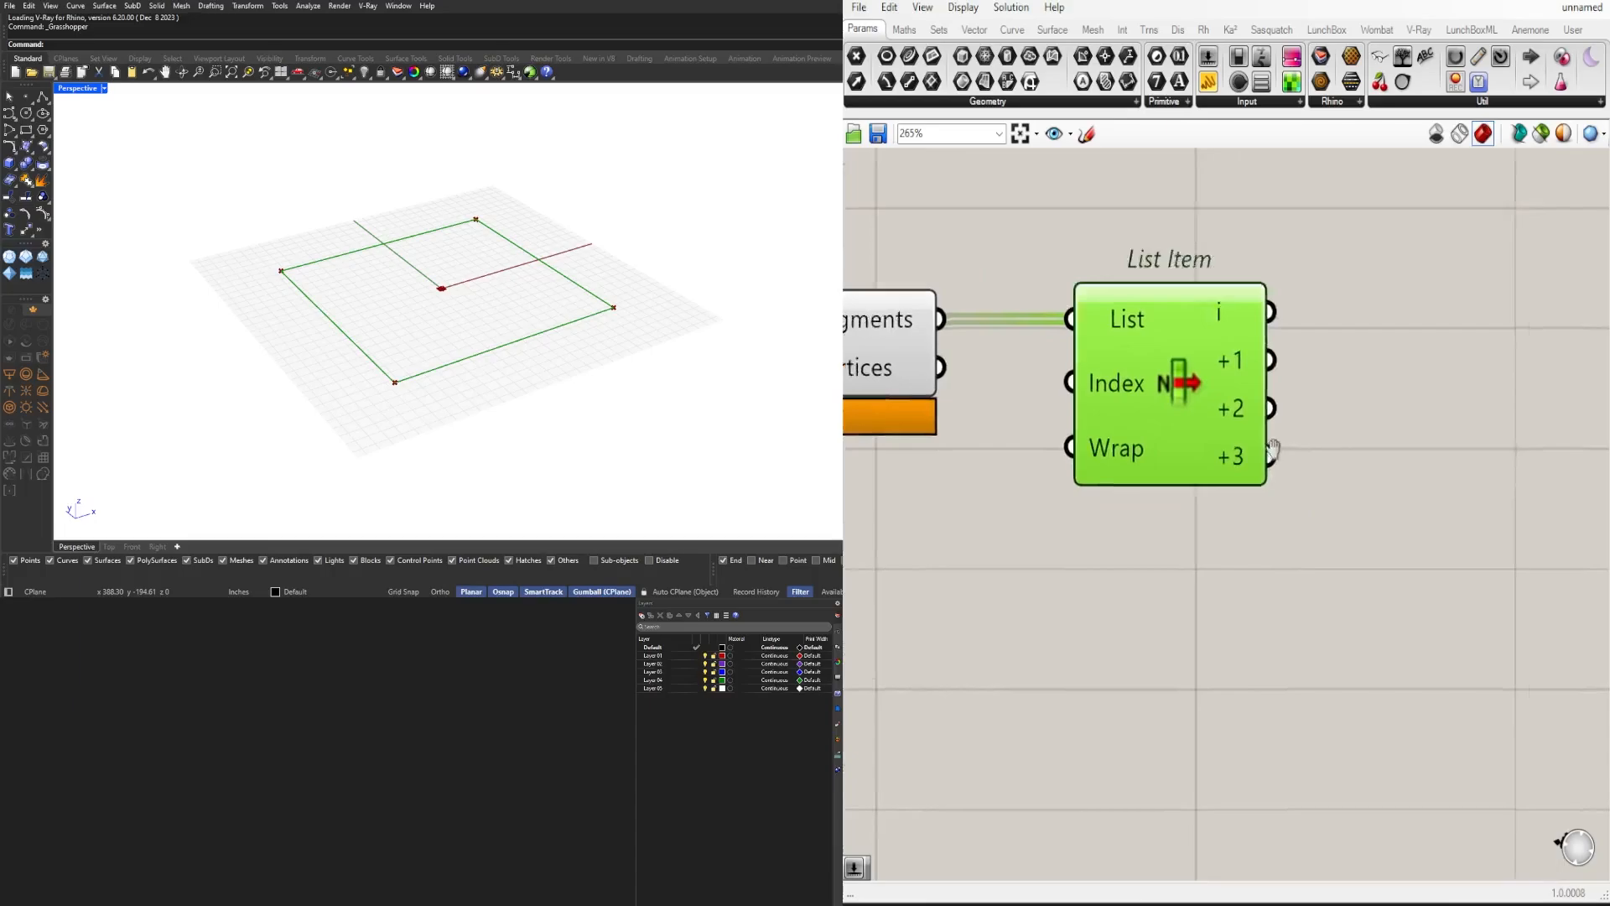
# Step: Add a Curve parameter beyond List Item and connect List Item's i output to it
pyautogui.scroll(-3, 1352, 490)
pyautogui.click(1392, 470)
pyautogui.doubleClick(1445, 444)
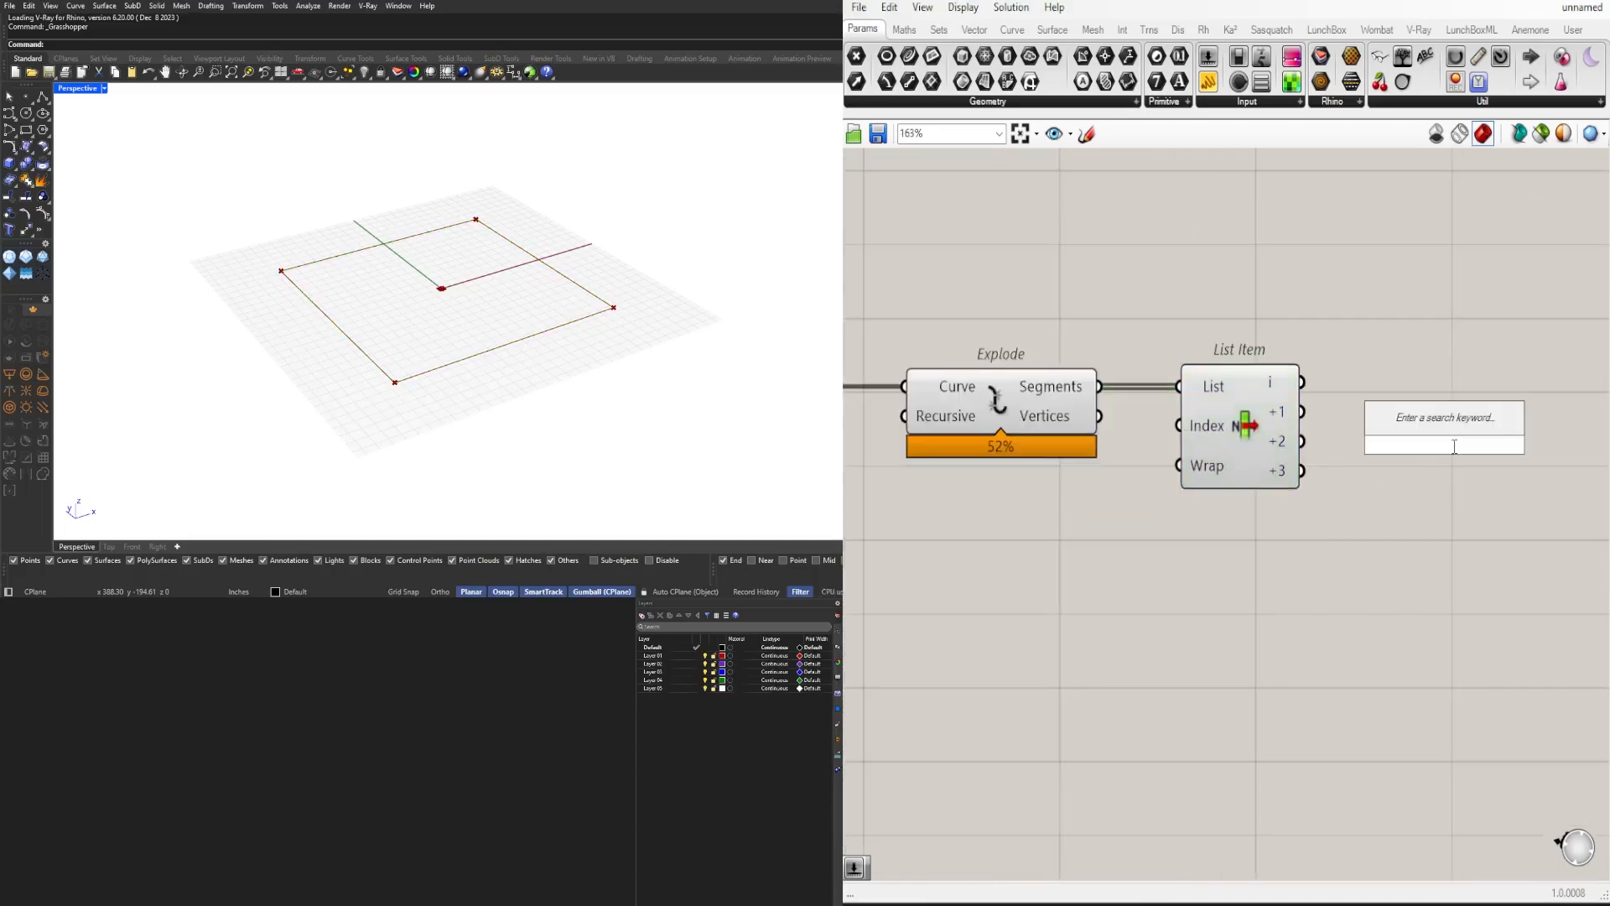
pyautogui.write('CUR')
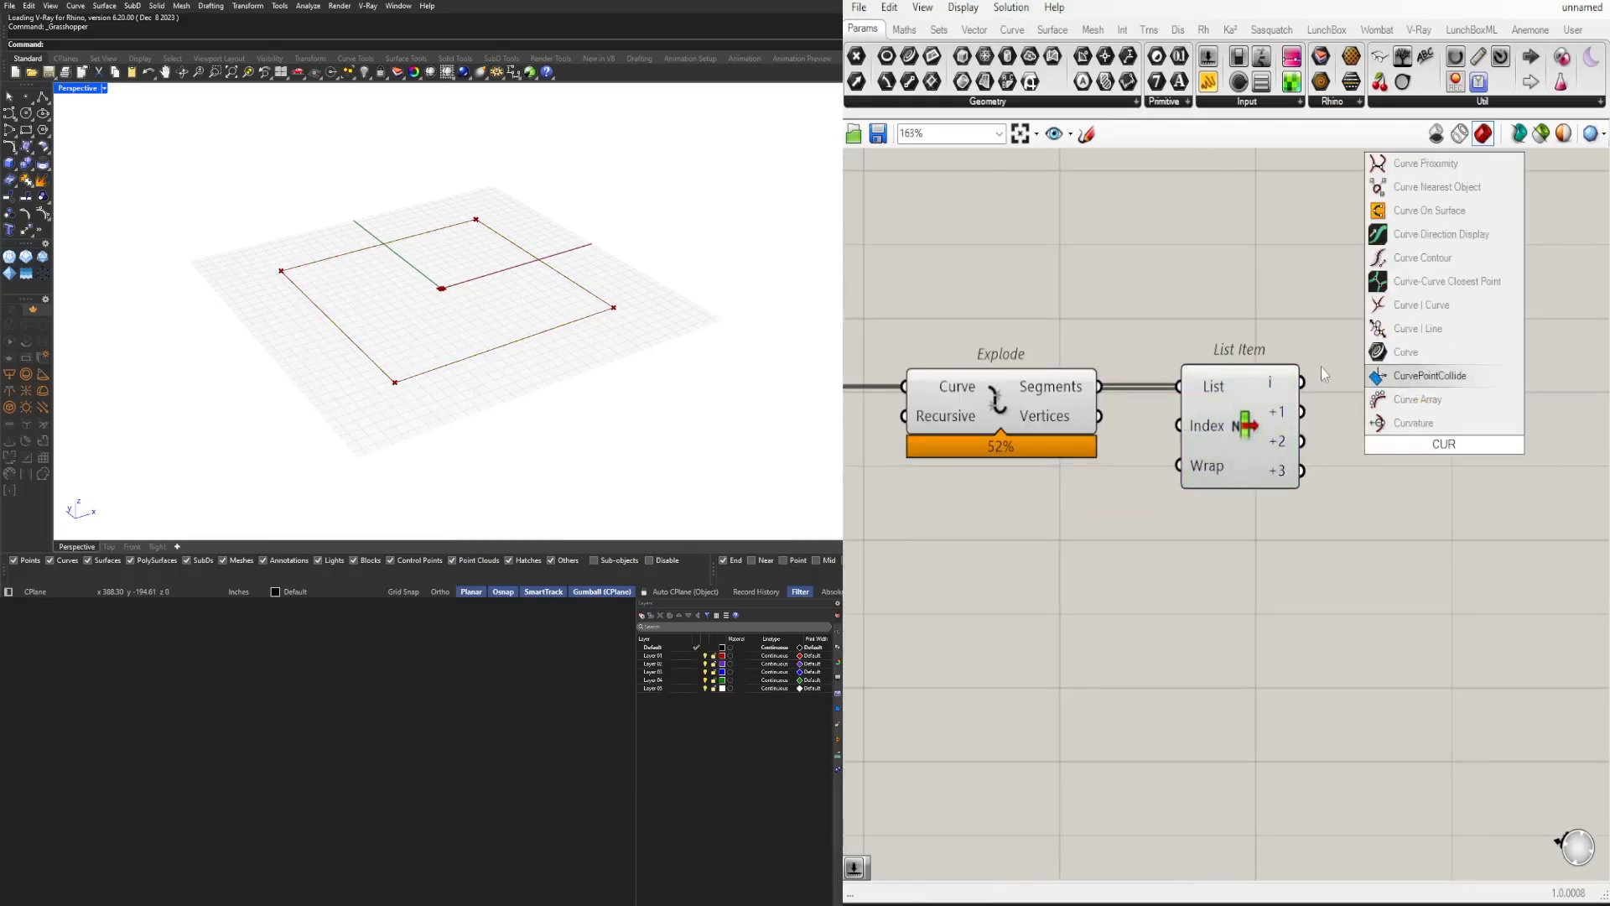
pyautogui.press('Up')
pyautogui.press('Return')
pyautogui.moveTo(1301, 382); pyautogui.dragTo(1426, 394)
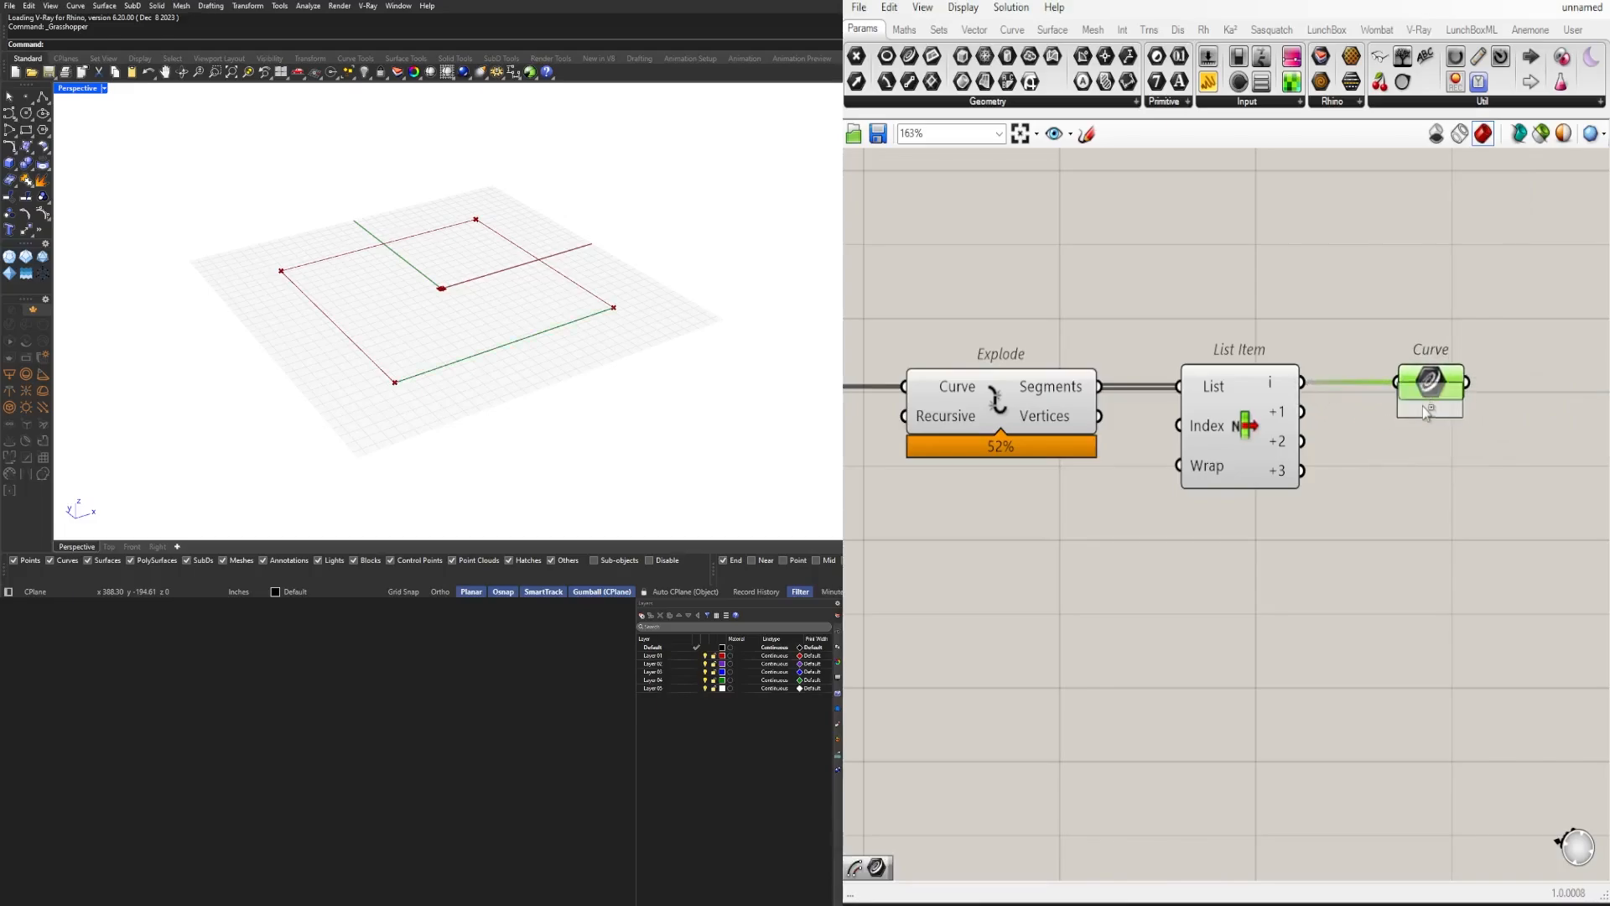
# Step: Place a second Curve parameter below the first, connect List Item's +2 output to it, and select both parameters
pyautogui.click(1423, 453)
pyautogui.moveTo(1302, 440); pyautogui.dragTo(1396, 442)
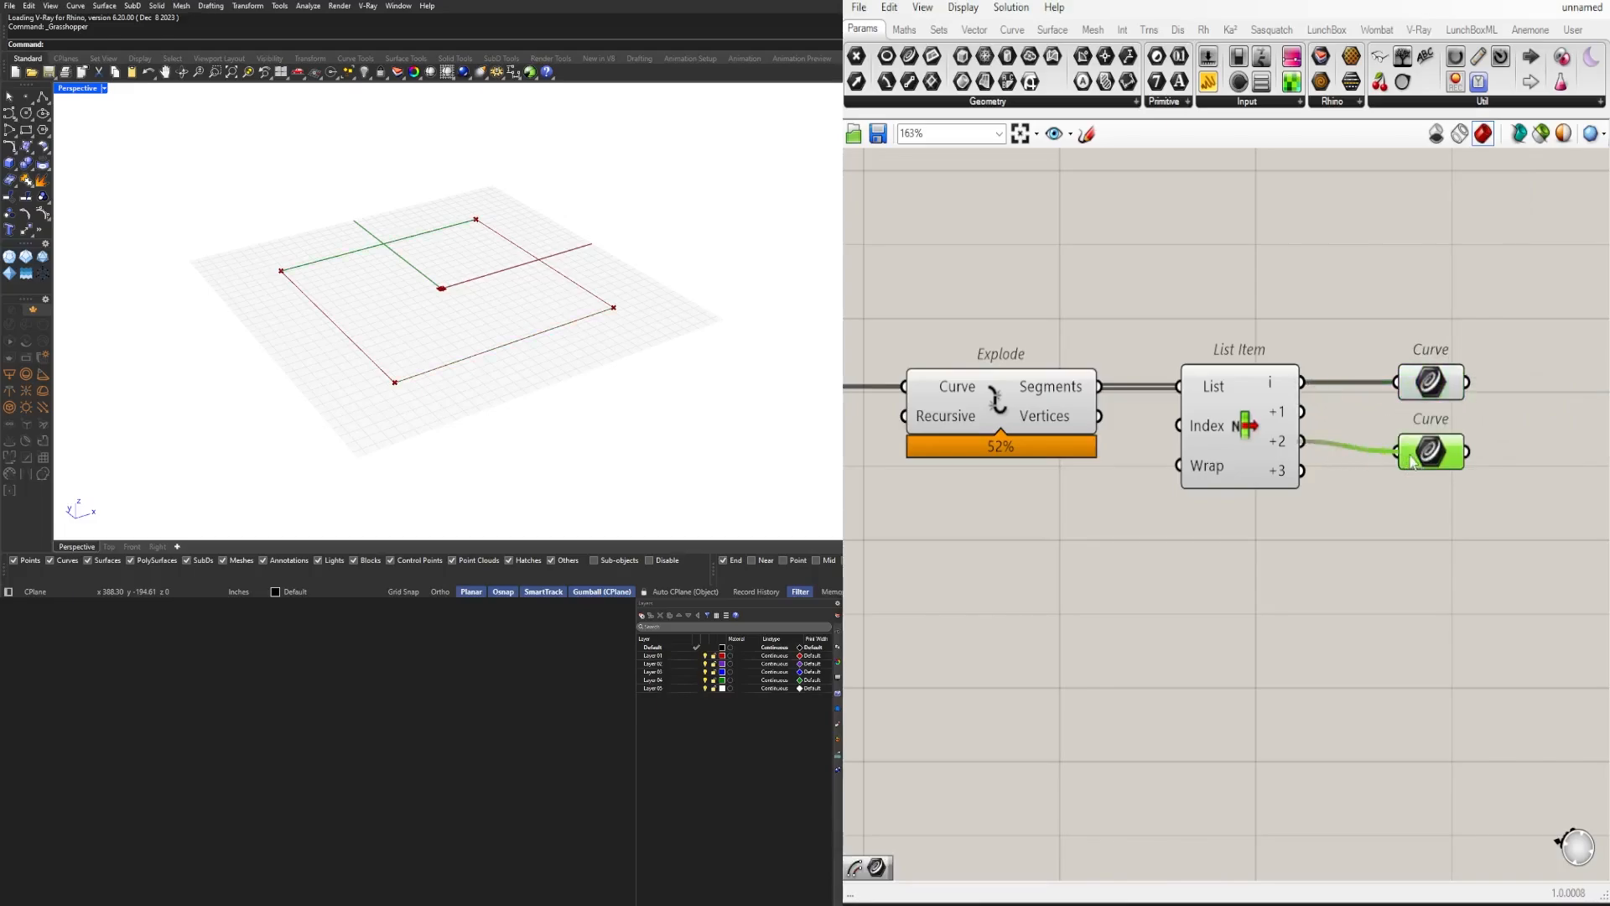
pyautogui.click(1430, 381)
pyautogui.moveTo(1466, 499); pyautogui.dragTo(1411, 384)
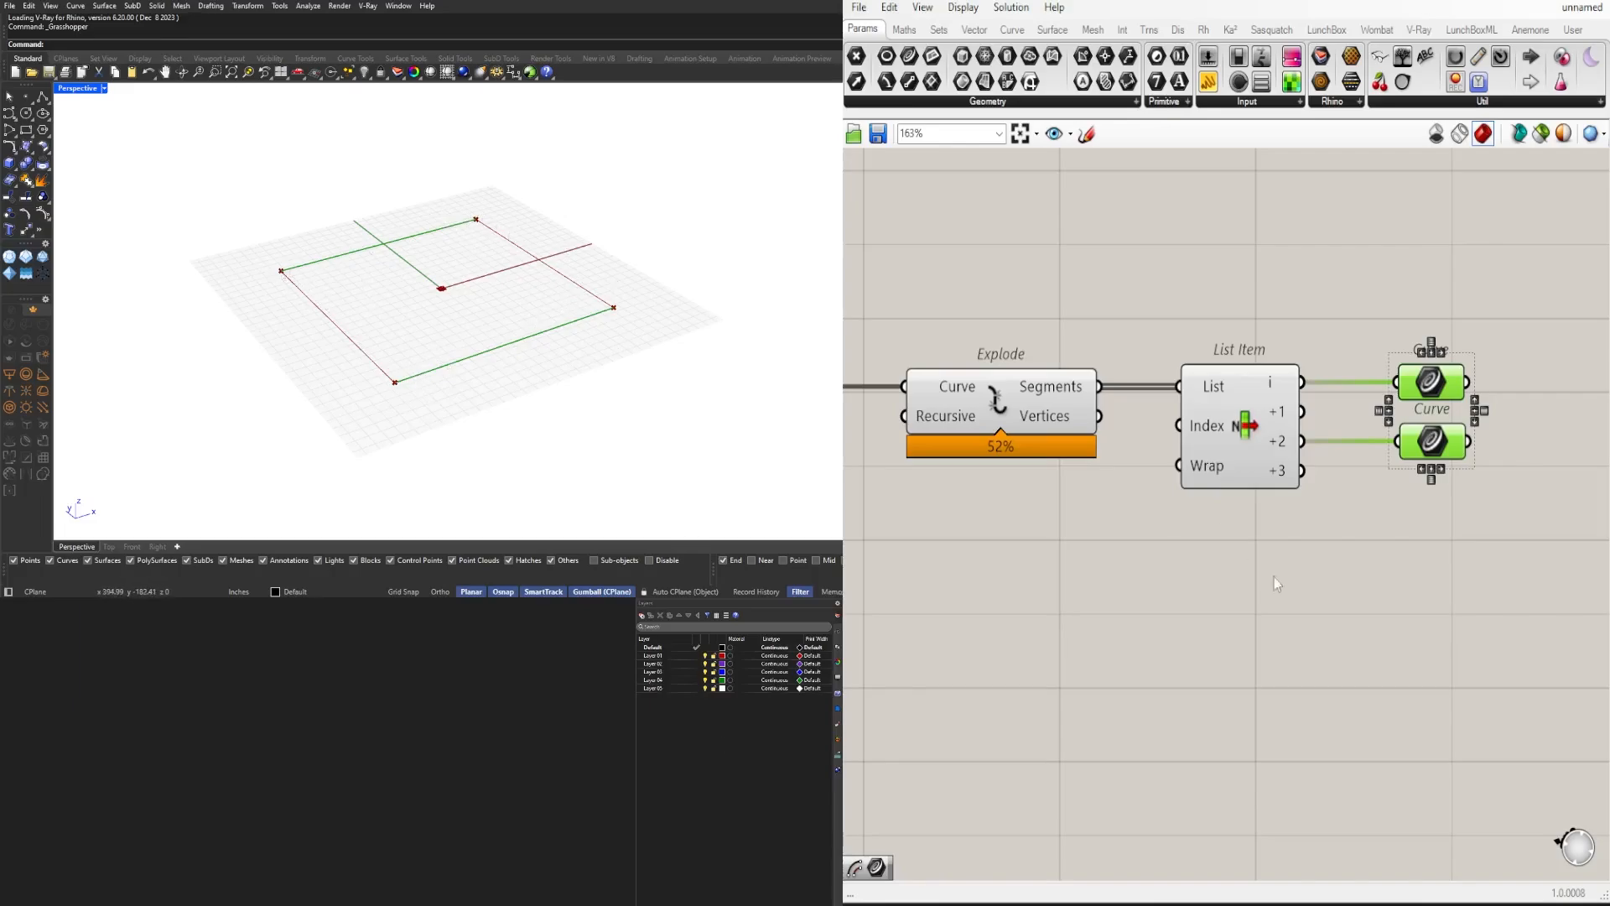
pyautogui.doubleClick(1355, 617)
pyautogui.write('VECT')
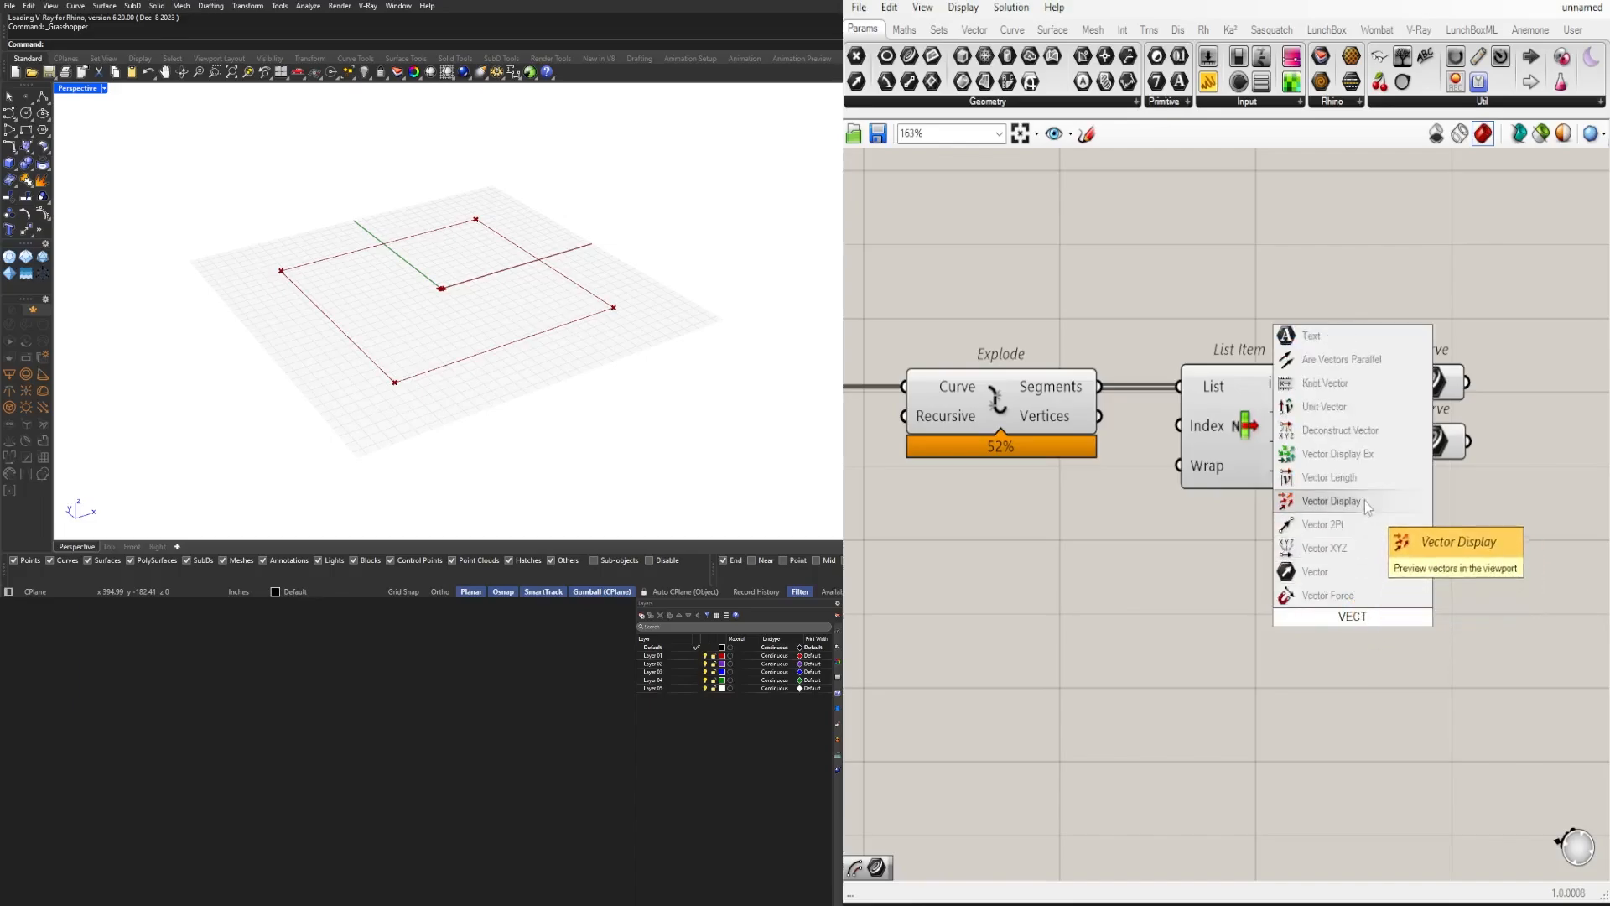
pyautogui.click(1366, 498)
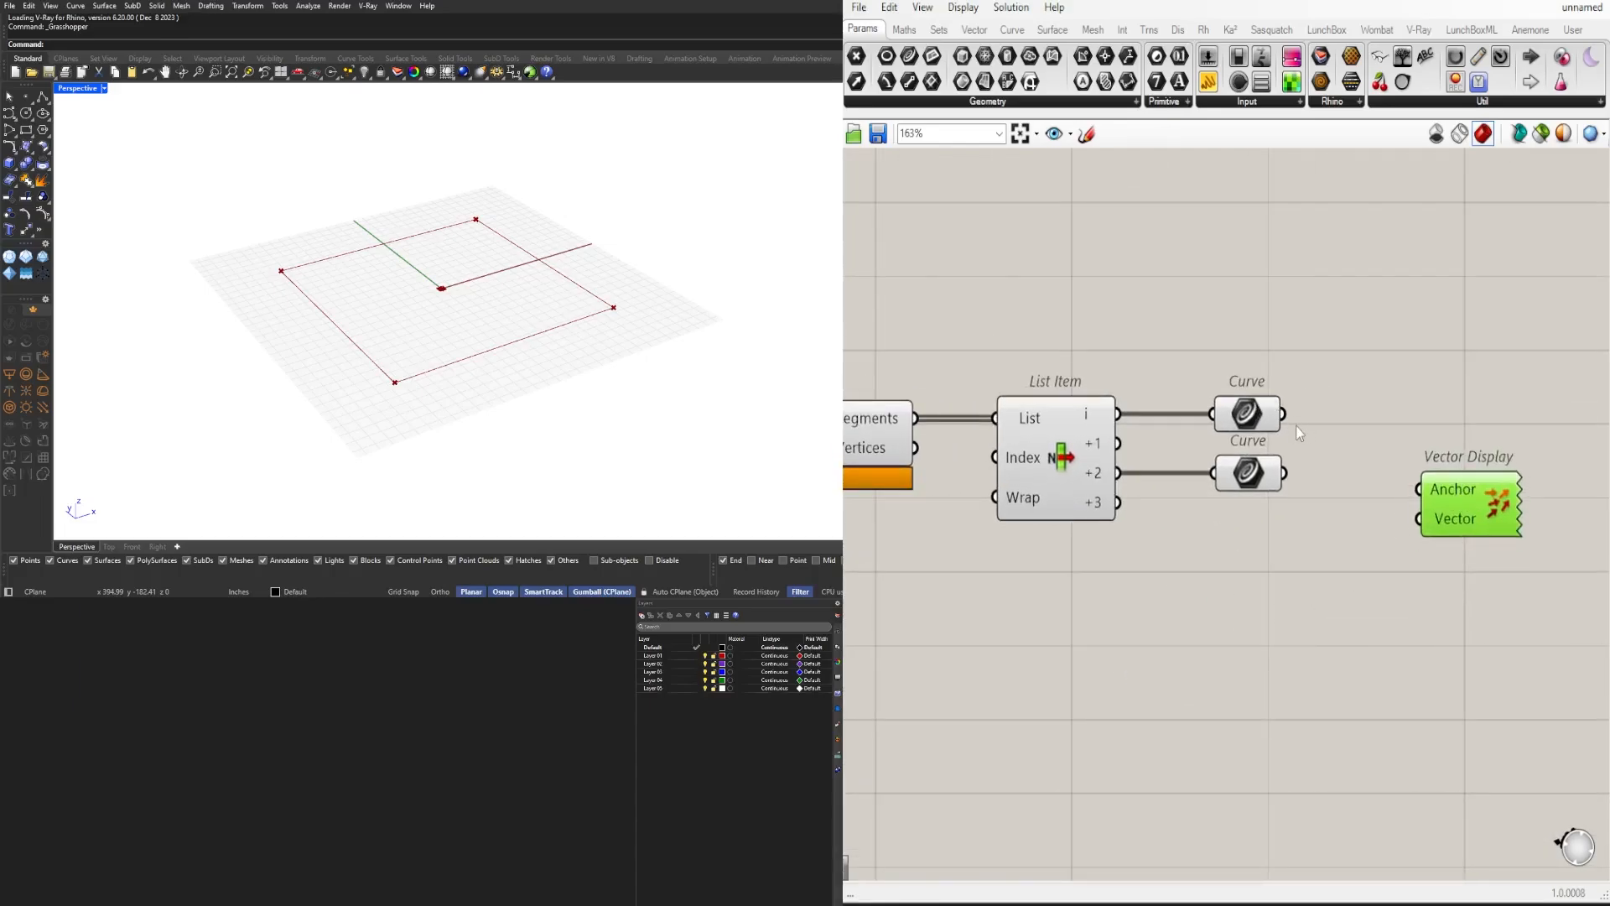
pyautogui.click(1267, 413)
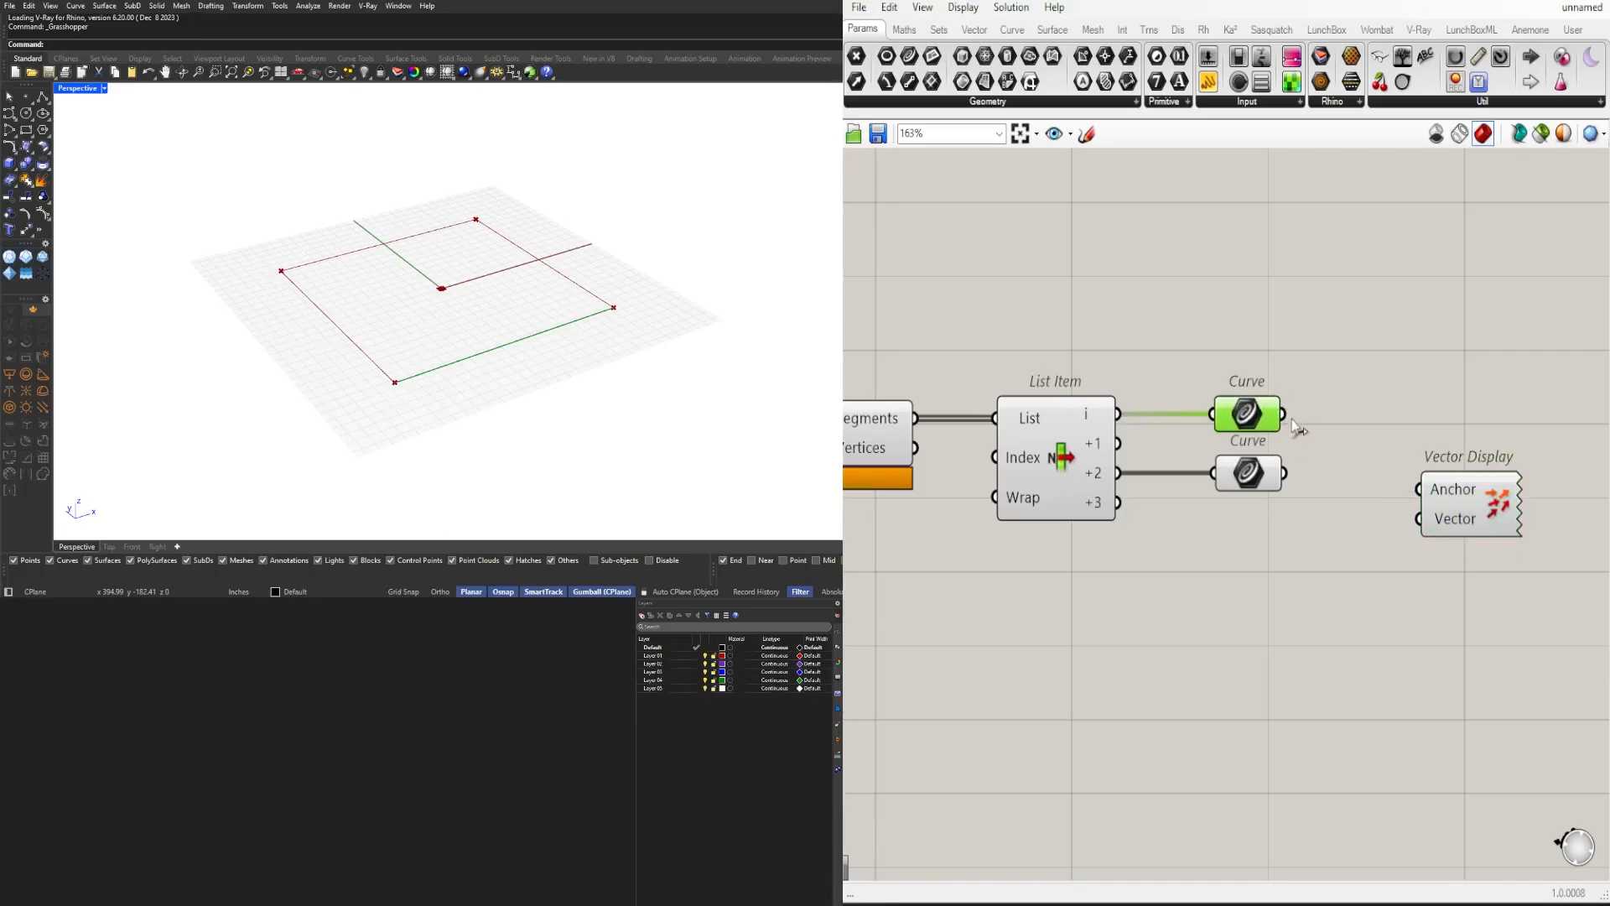
pyautogui.moveTo(1287, 415); pyautogui.dragTo(1389, 465)
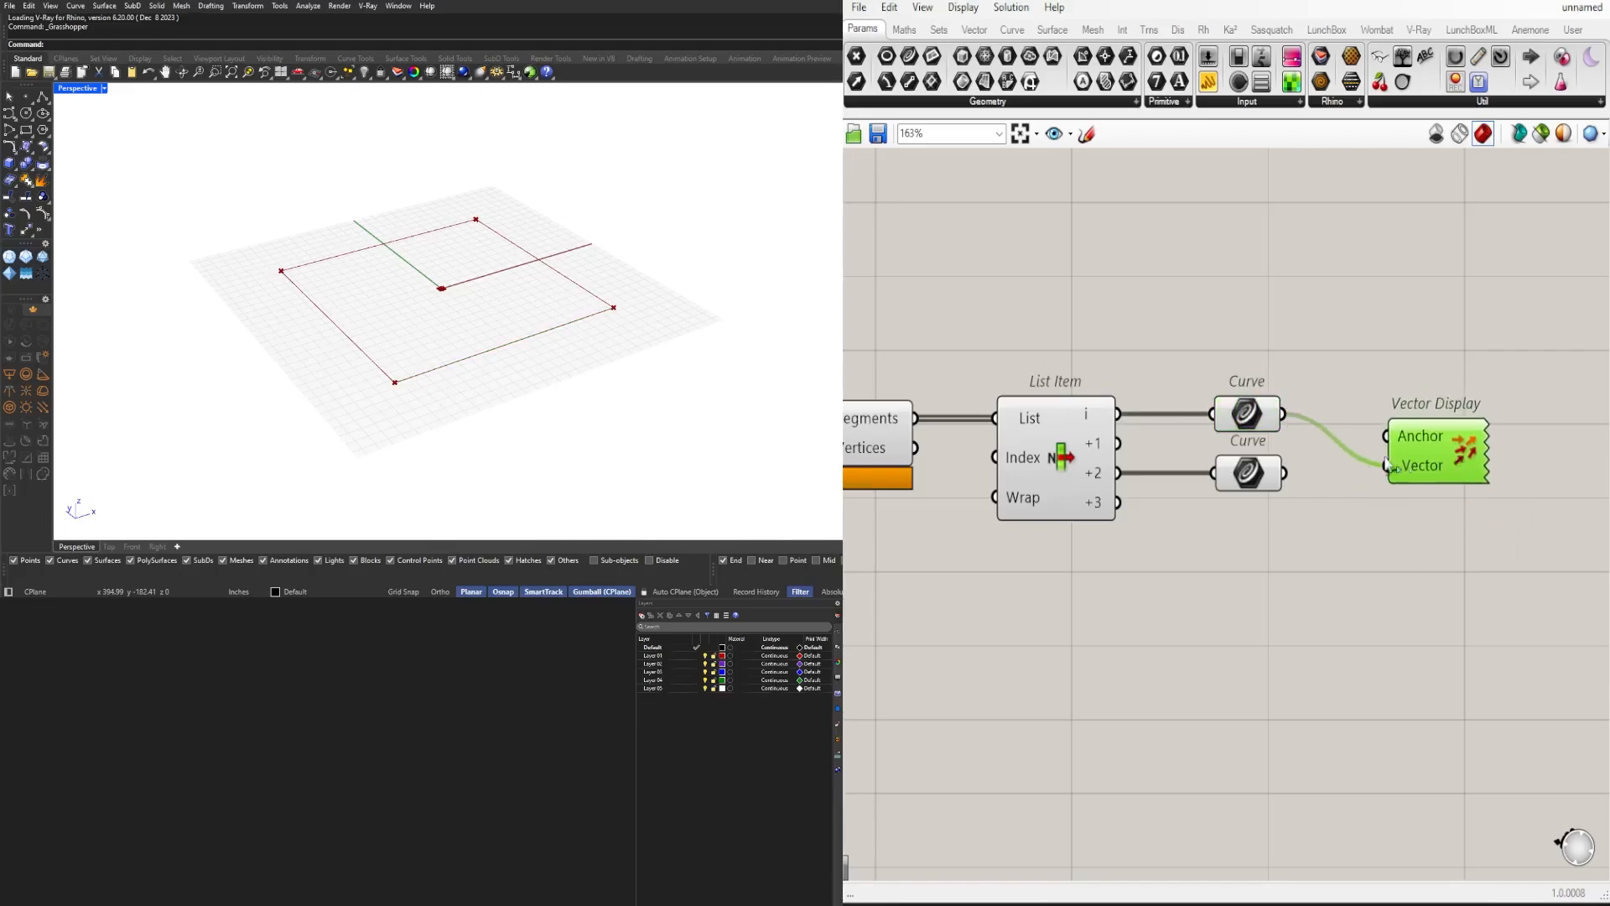
pyautogui.moveTo(1289, 417); pyautogui.dragTo(1446, 433)
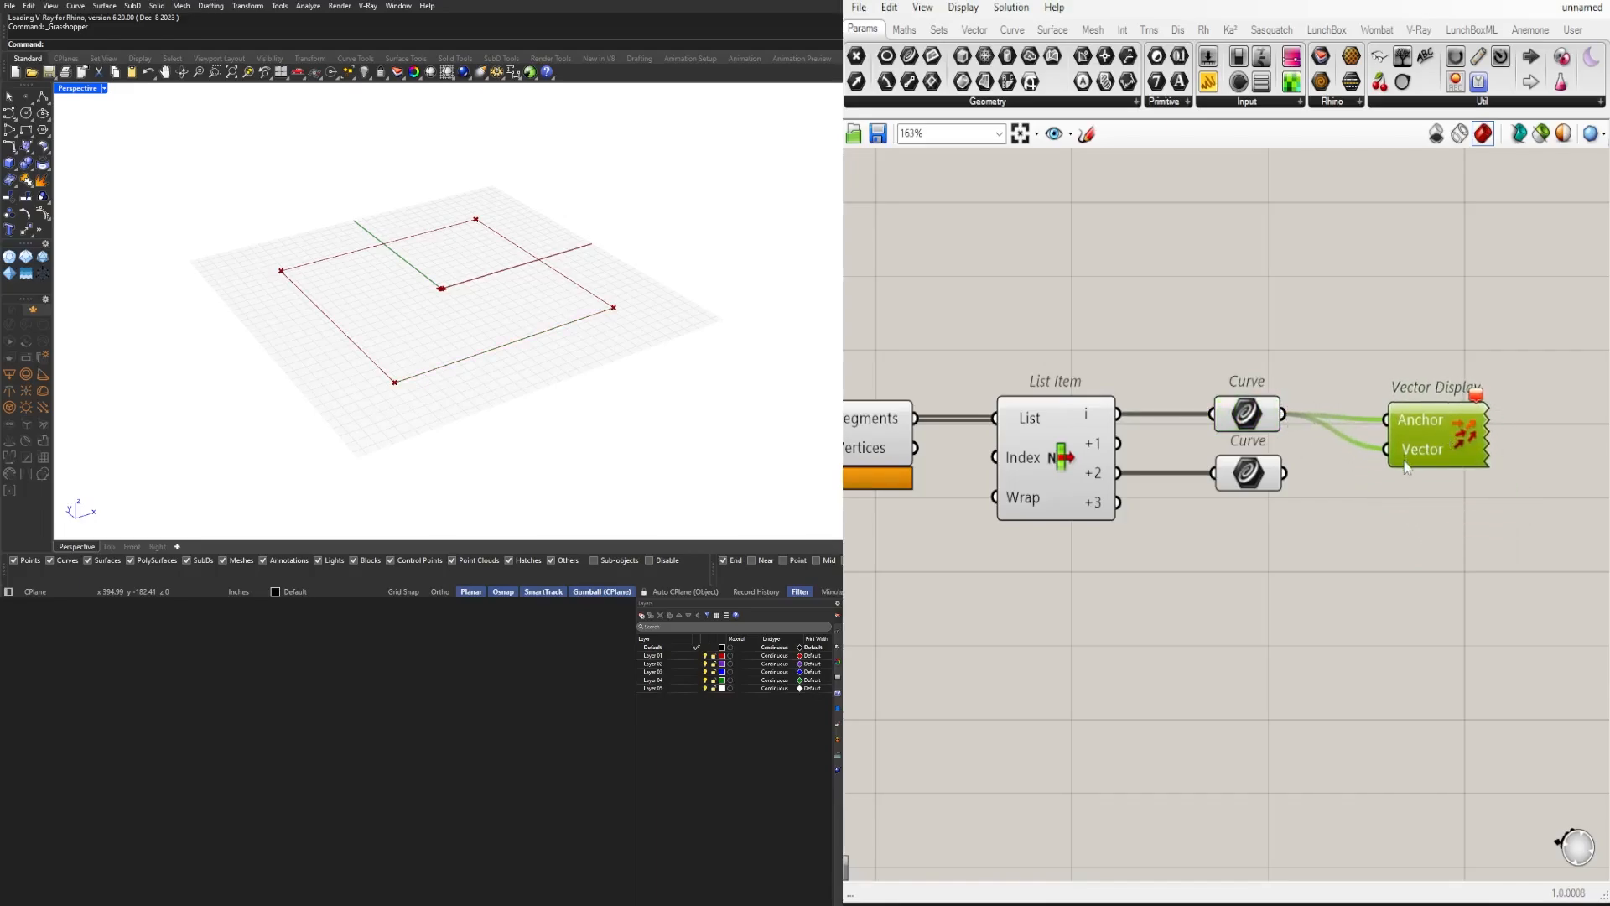
pyautogui.moveTo(1292, 424); pyautogui.dragTo(1388, 450)
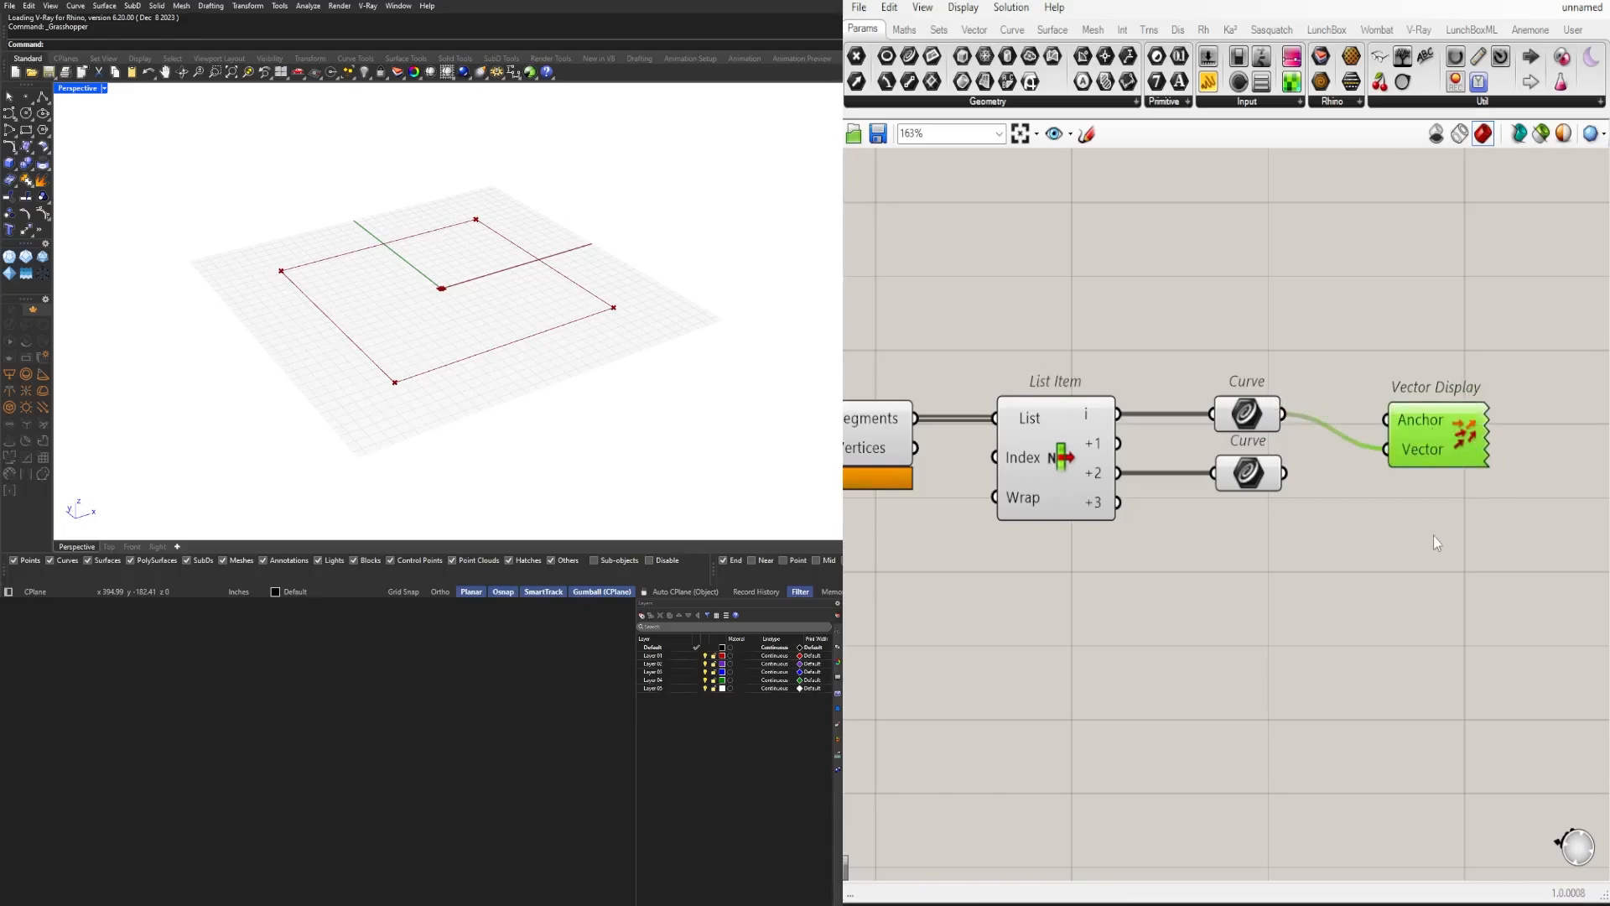
pyautogui.press('Delete')
pyautogui.write('Ve')
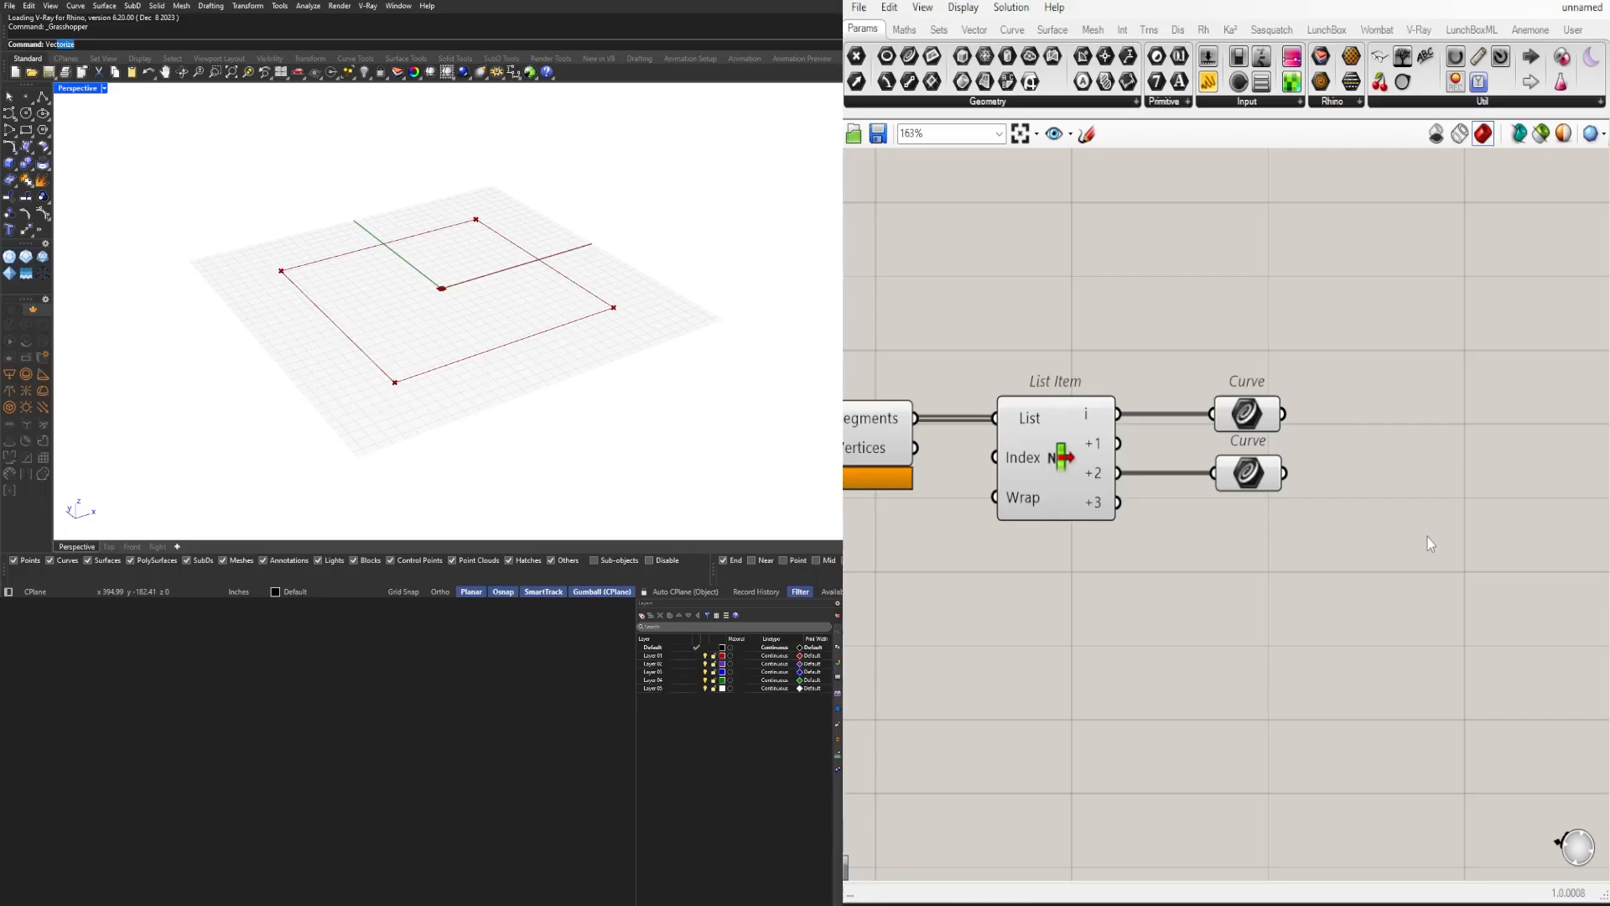
# Step: Add two stacked Vector Force components and connect the upper and lower Curve parameters to their respective Line inputs
pyautogui.doubleClick(1428, 537)
pyautogui.write('v')
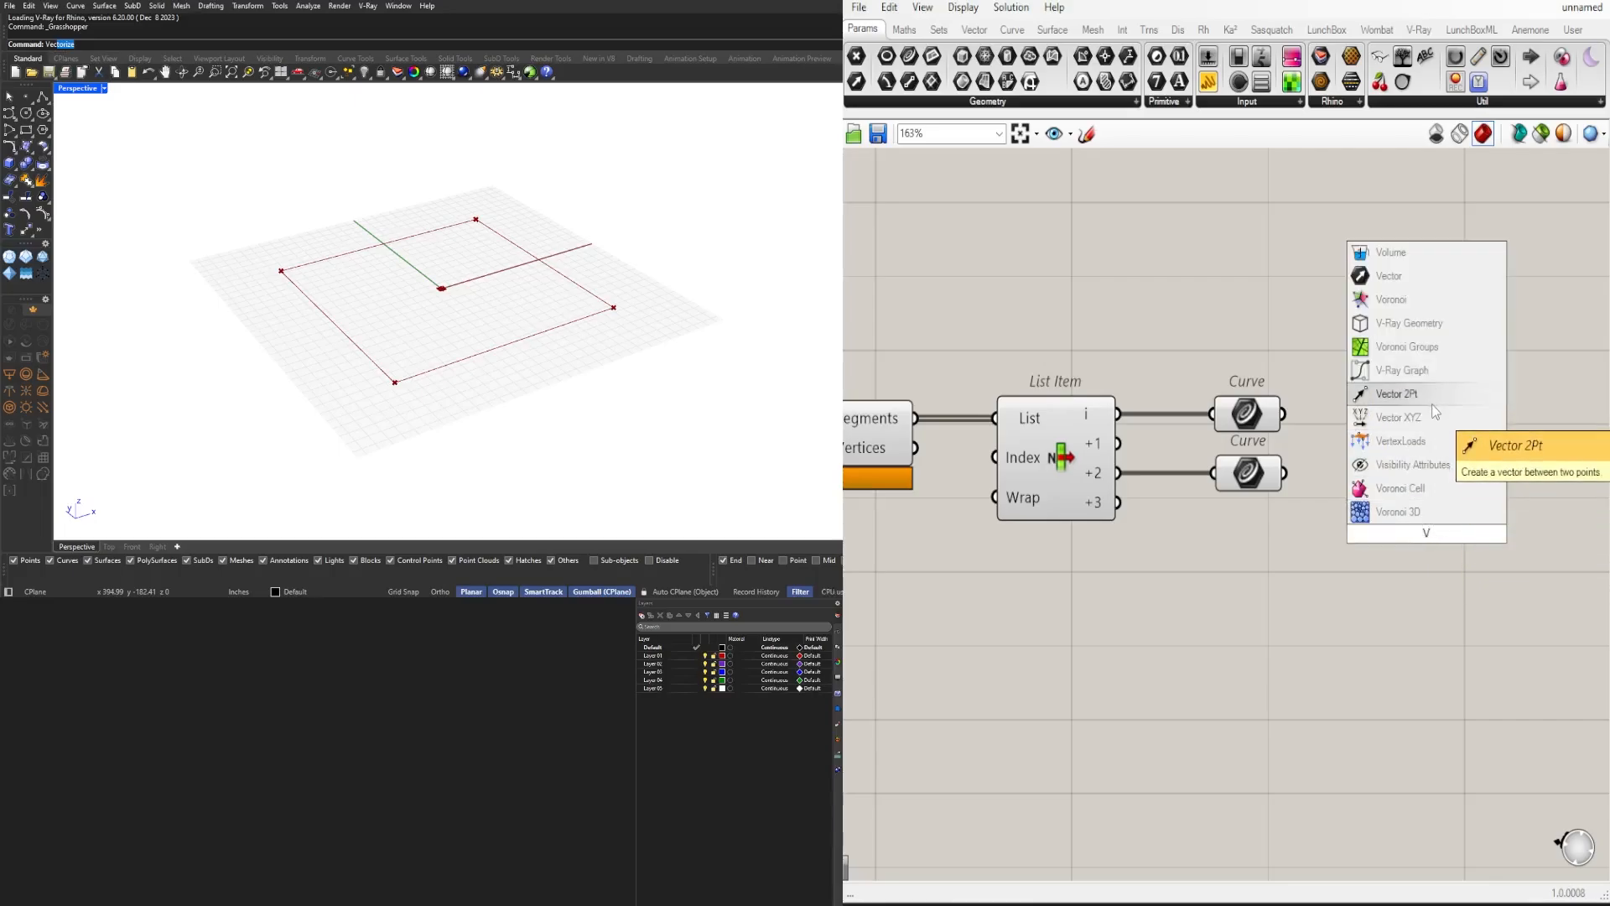
pyautogui.write('ECT')
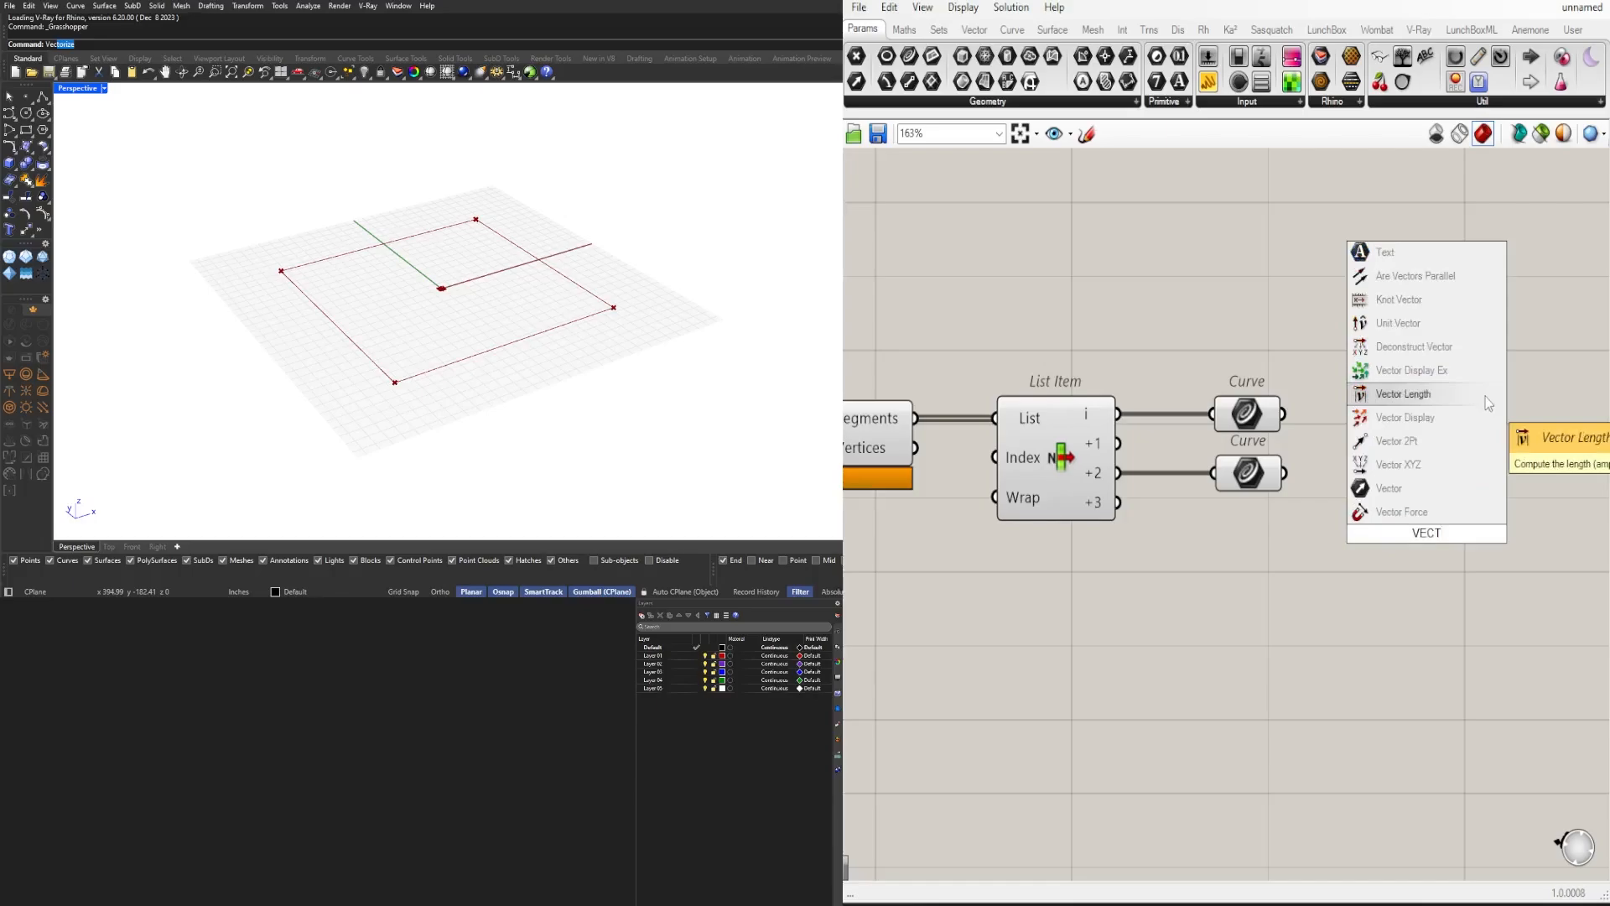
pyautogui.write('OR')
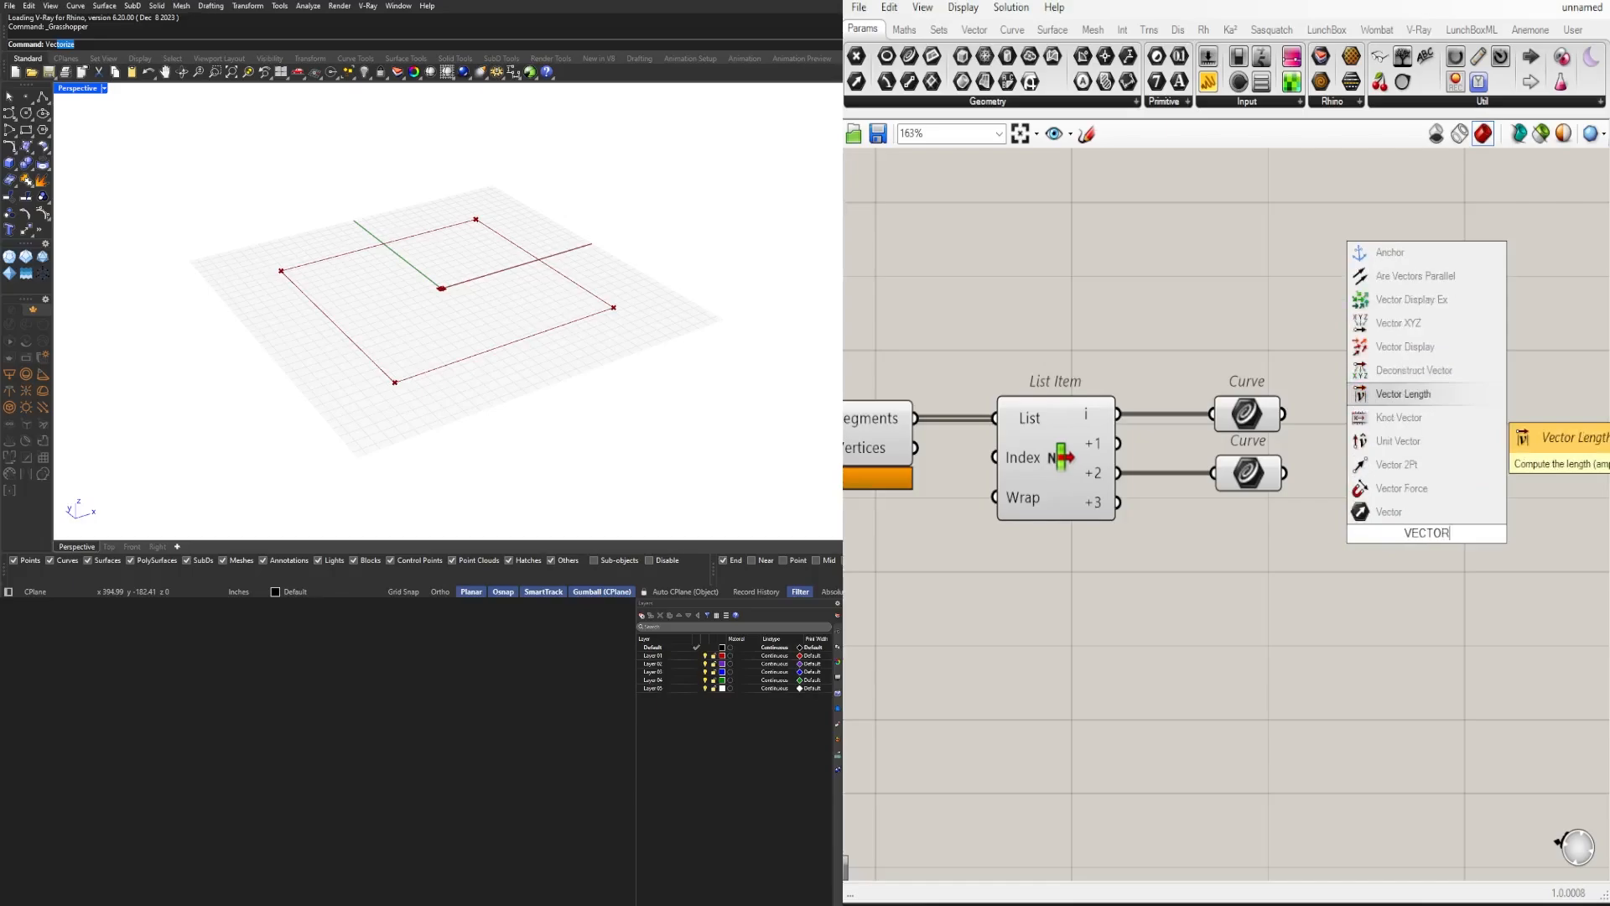
pyautogui.click(1466, 488)
pyautogui.moveTo(1283, 413); pyautogui.dragTo(1450, 501)
pyautogui.moveTo(1285, 473); pyautogui.dragTo(1402, 483)
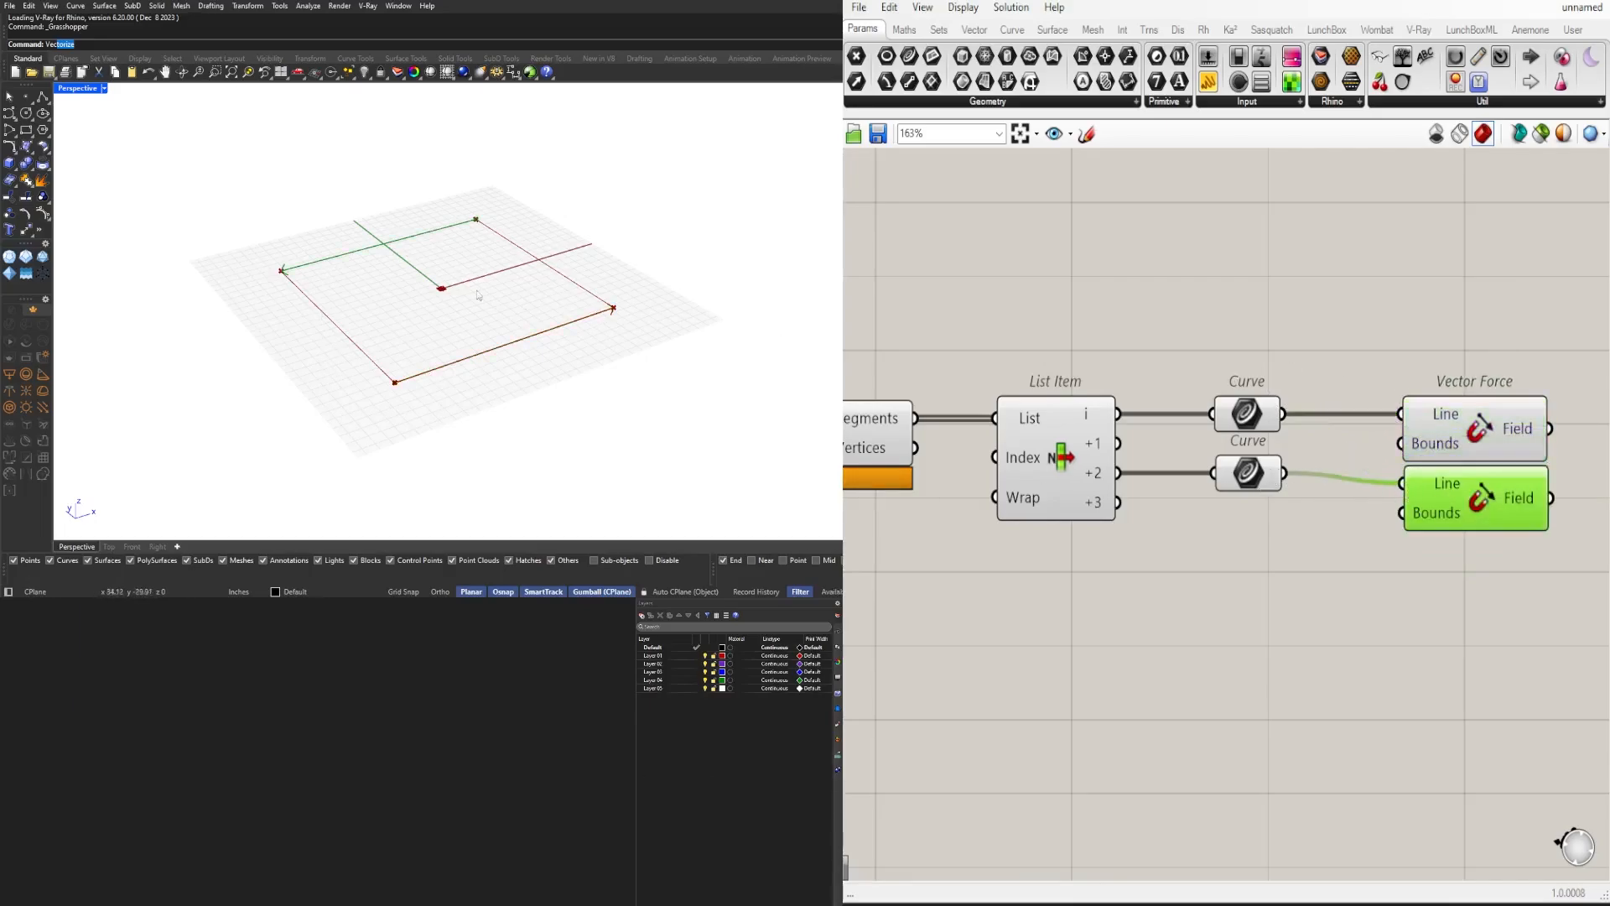
# Step: Move both Vector Force components farther from the Curve parameters to make room between them
pyautogui.moveTo(998, 471); pyautogui.dragTo(903, 442, button='right')
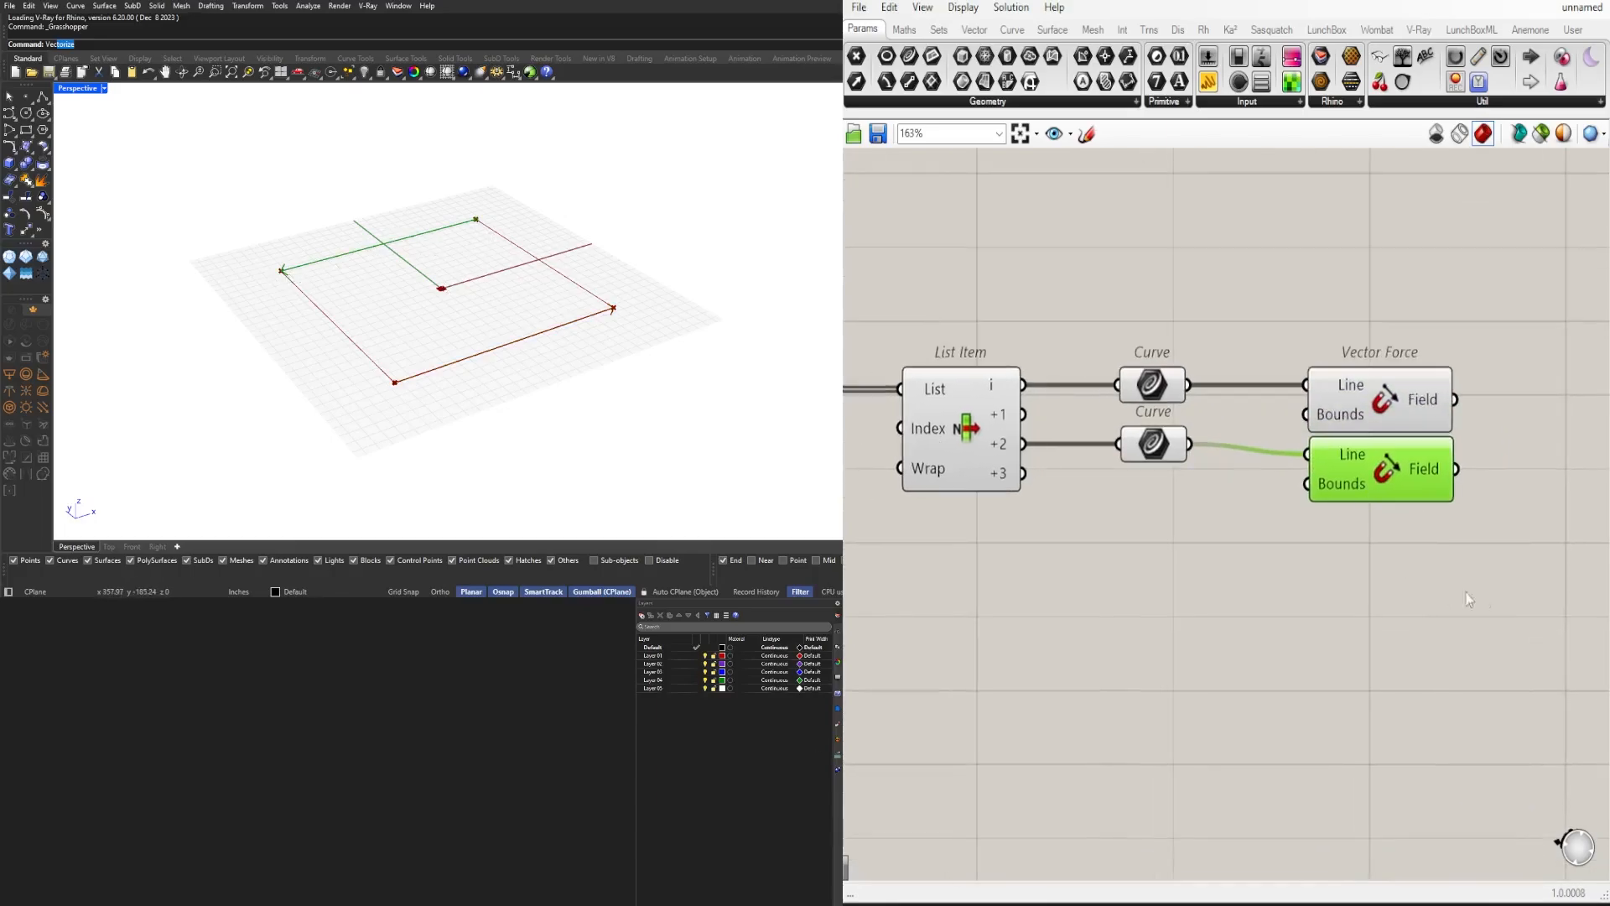
pyautogui.moveTo(1468, 596); pyautogui.dragTo(1310, 353)
pyautogui.moveTo(1357, 411); pyautogui.dragTo(1549, 413)
# Step: Add a Flip Curve component in the space below the wires between the Curve parameters and the Vector Force components
pyautogui.doubleClick(1317, 561)
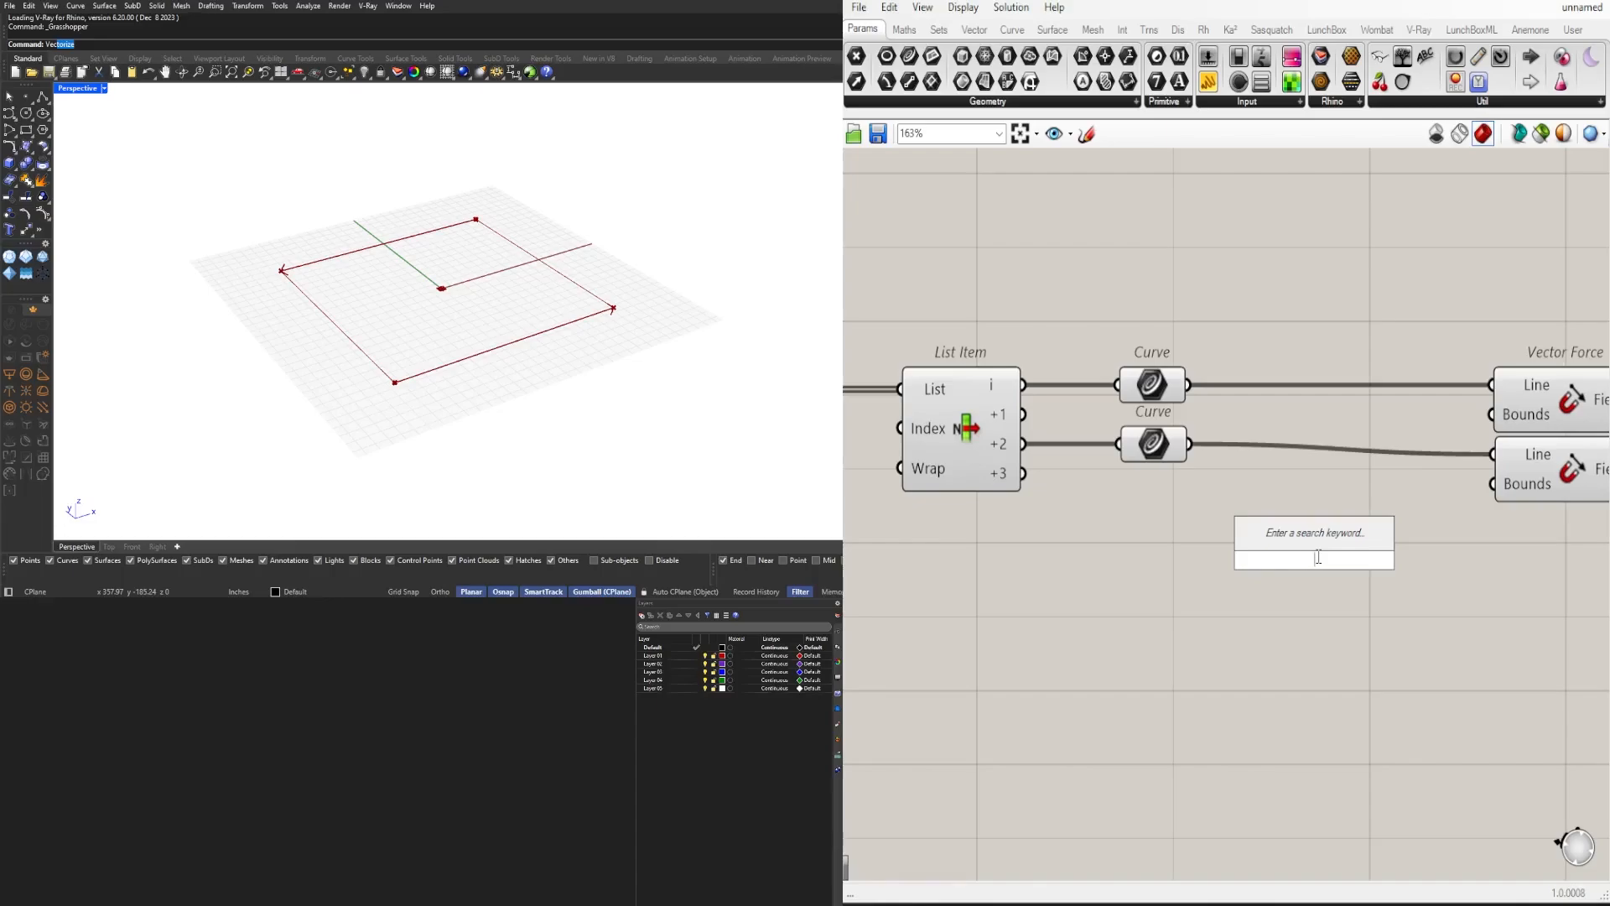
pyautogui.write('FLI')
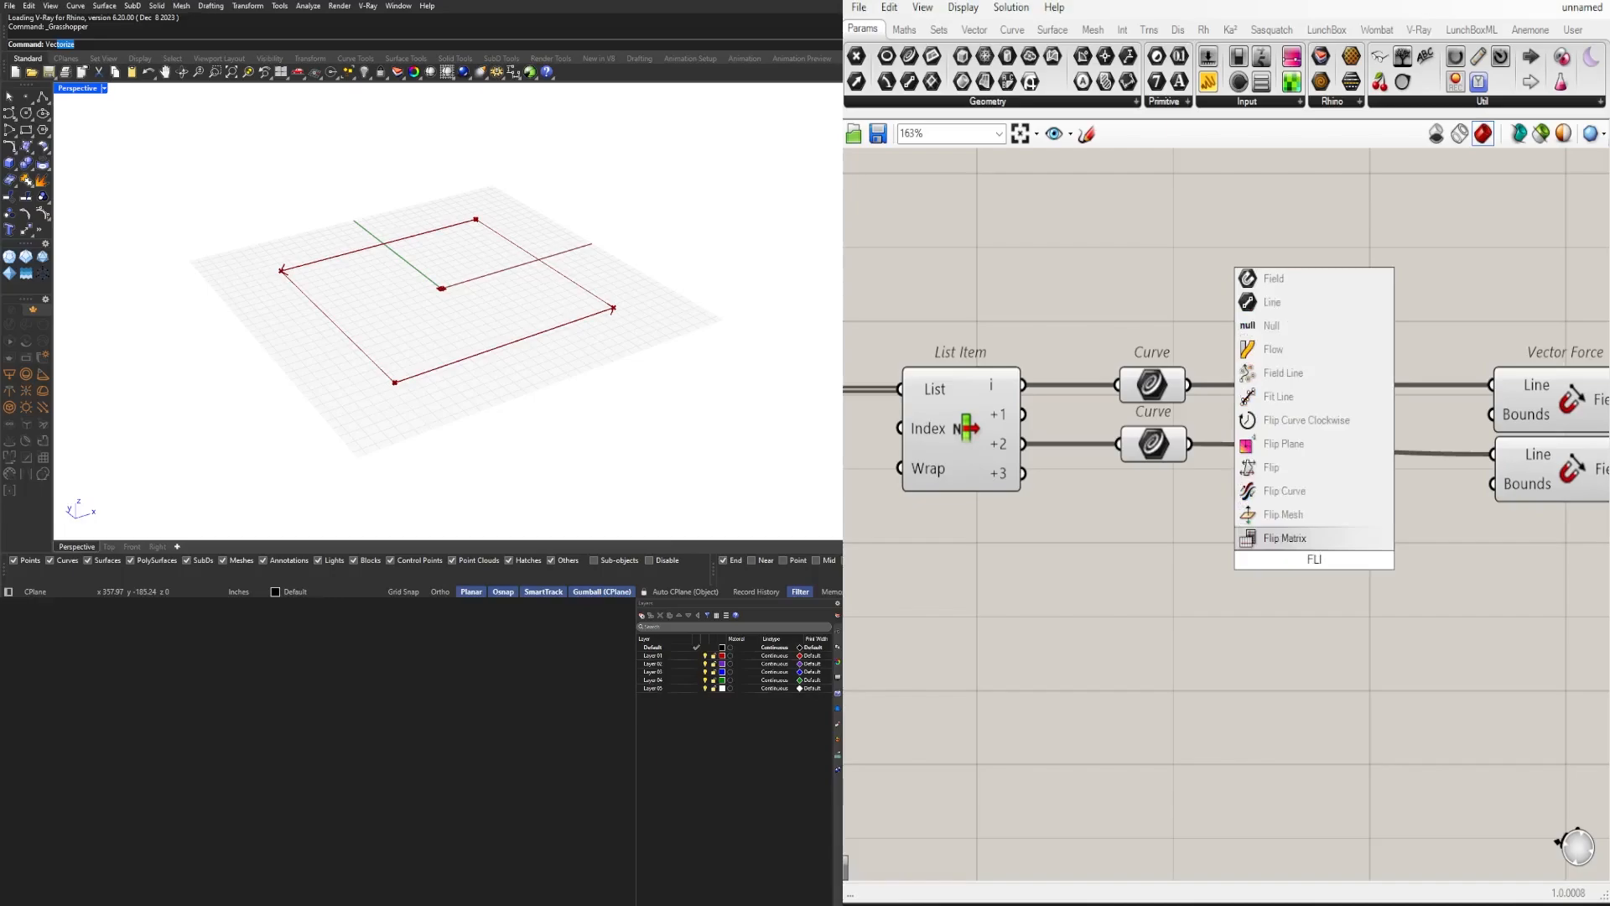
pyautogui.click(1283, 491)
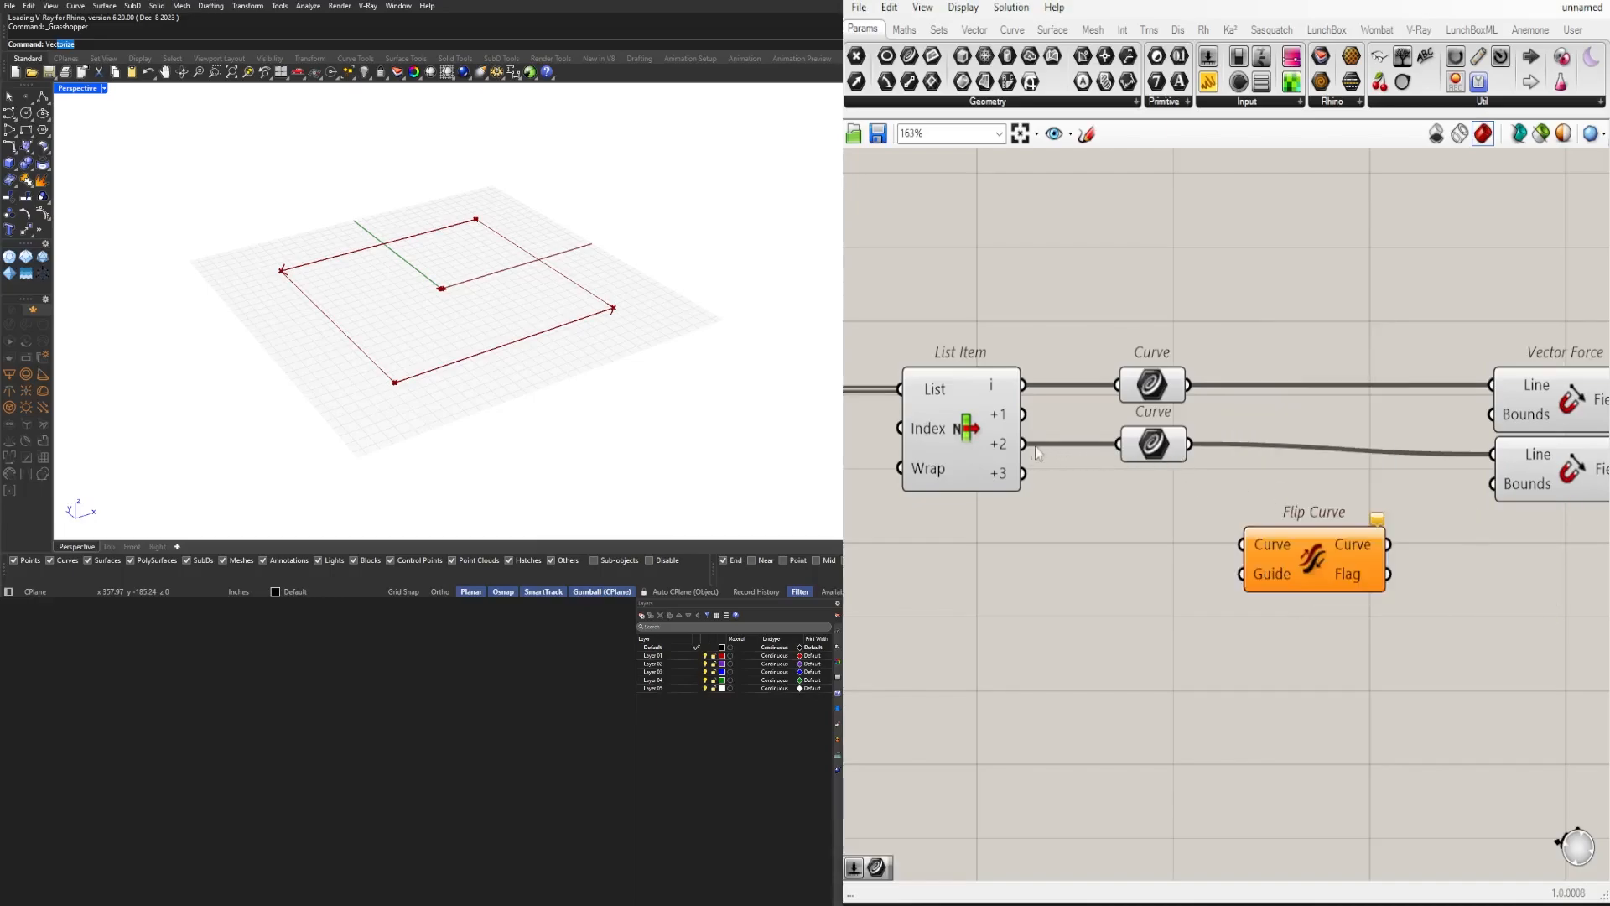
# Step: Insert Flip Curve between List Item's +2 output and the lower Curve parameter, moving both Curve parameters aside to make room
pyautogui.moveTo(1025, 445); pyautogui.dragTo(1118, 443)
pyautogui.moveTo(1155, 442); pyautogui.dragTo(1274, 443)
pyautogui.moveTo(1132, 510); pyautogui.dragTo(1144, 458)
pyautogui.moveTo(1151, 385); pyautogui.dragTo(1270, 385)
# Step: Delete both Vector Force components
pyautogui.scroll(-4, 1356, 466)
pyautogui.moveTo(1358, 470); pyautogui.dragTo(1132, 469, button='right')
pyautogui.moveTo(1380, 570); pyautogui.dragTo(1241, 431)
pyautogui.moveTo(1254, 453); pyautogui.dragTo(1459, 473, button='right')
pyautogui.press('Delete')
# Step: Turn off the preview of the Explode, List Item and Flip Curve components
pyautogui.moveTo(1220, 513); pyautogui.dragTo(1313, 517, button='right')
pyautogui.moveTo(1301, 527); pyautogui.dragTo(1102, 380)
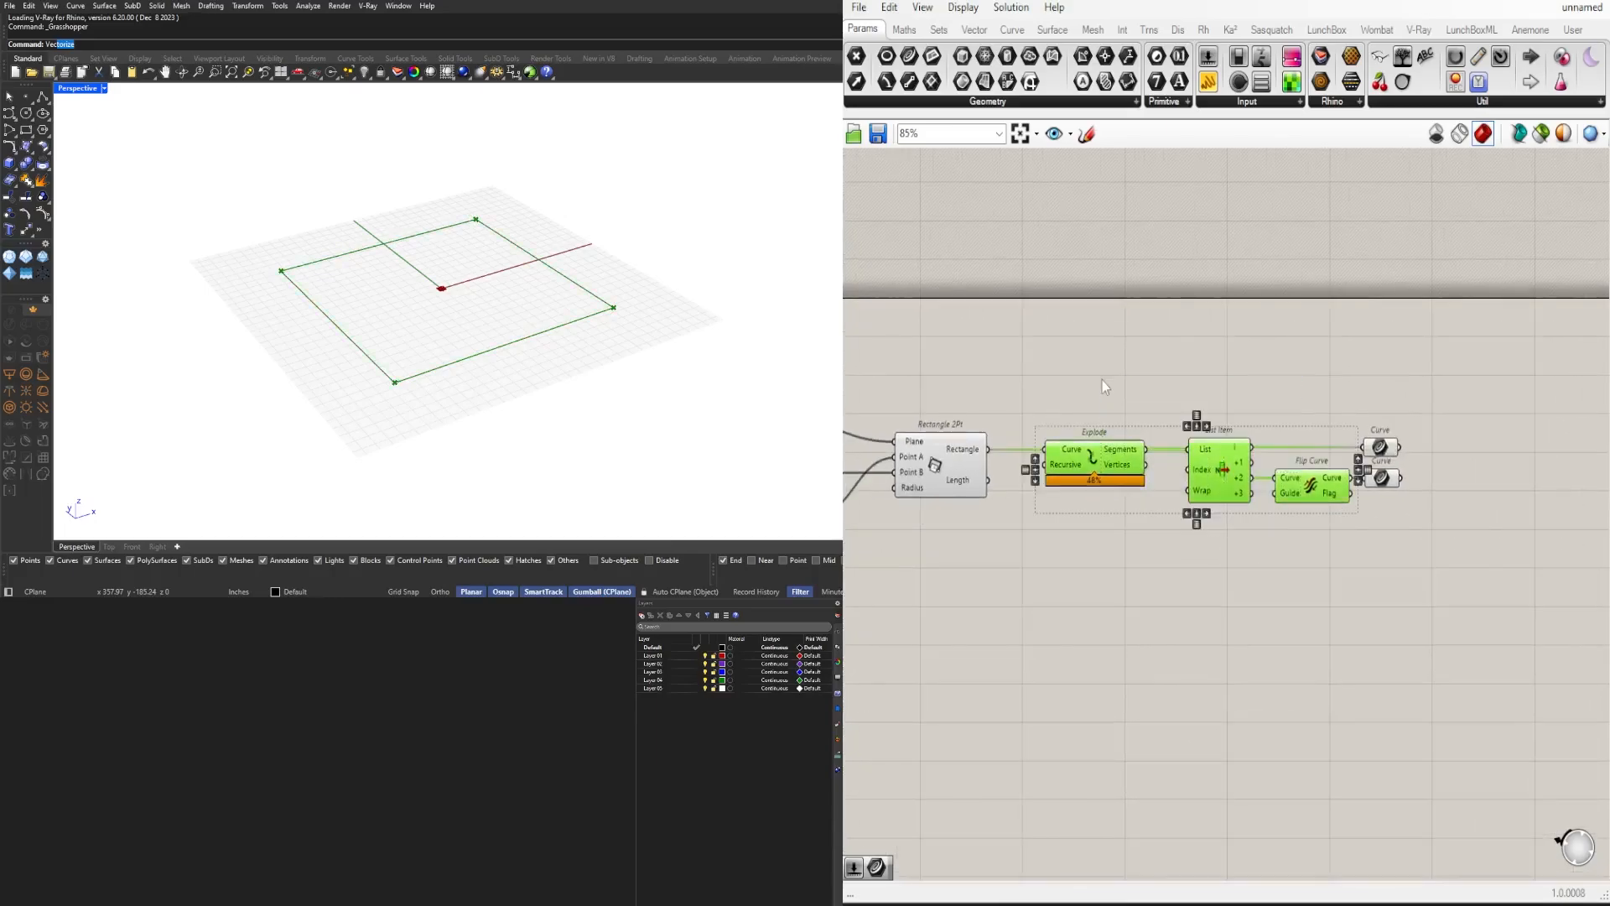
pyautogui.middleClick(1112, 370)
pyautogui.click(1166, 312)
pyautogui.click(1268, 370)
# Step: Add a Number Slider with value 1 below Explode and connect it to List Item's Index input
pyautogui.scroll(1, 1267, 448)
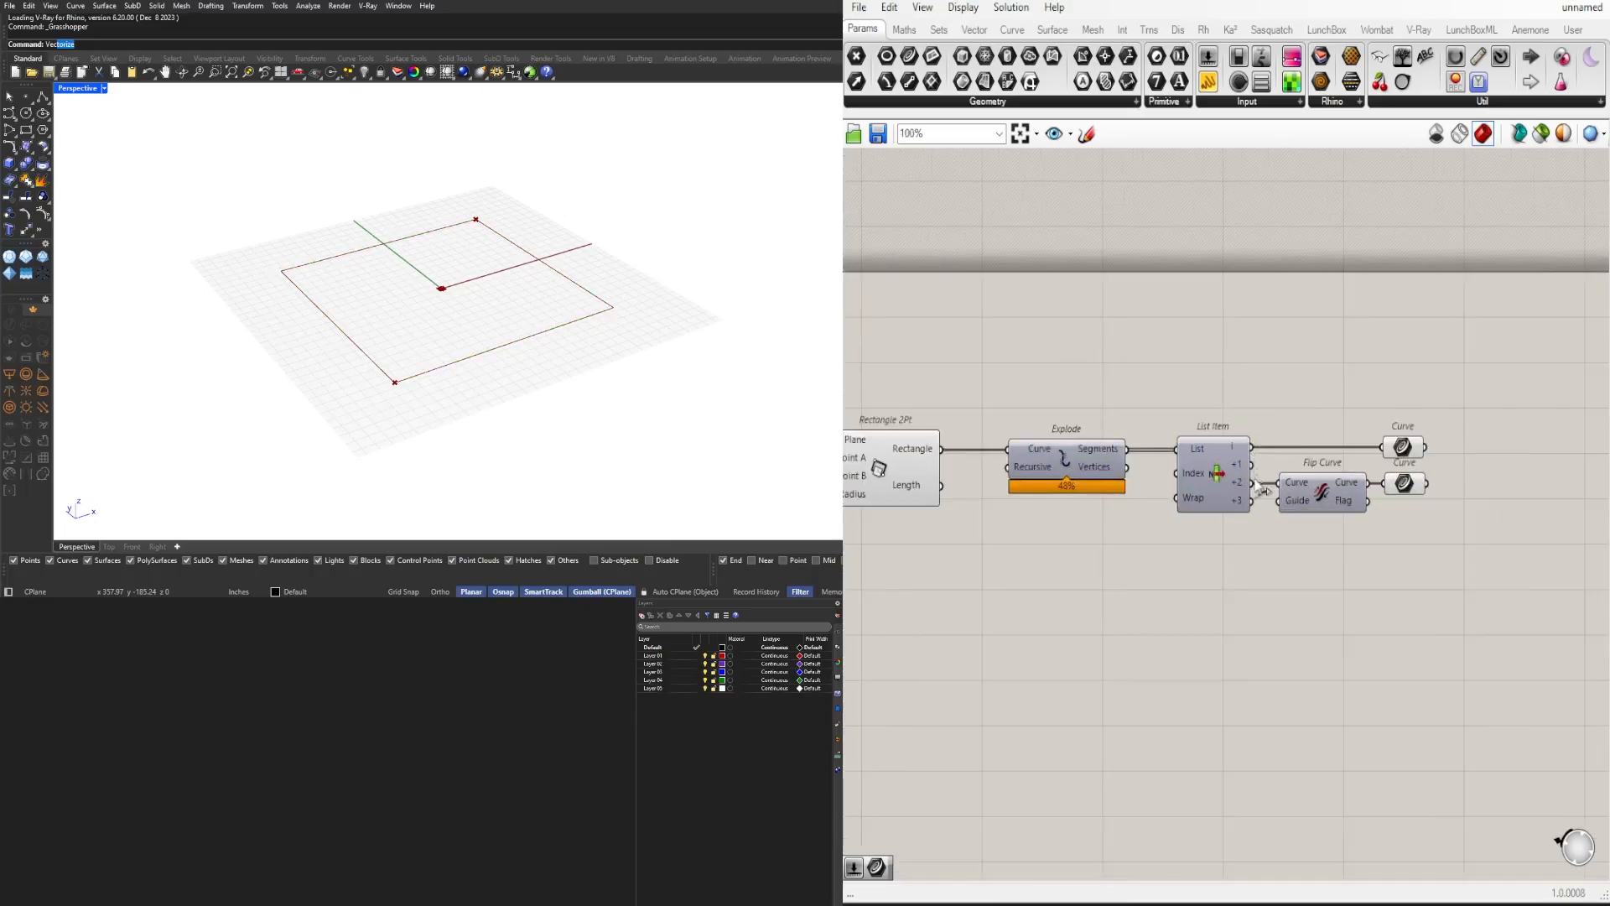
pyautogui.click(1191, 474)
pyautogui.moveTo(1040, 528); pyautogui.dragTo(1136, 507, button='right')
pyautogui.moveTo(1307, 466); pyautogui.dragTo(1149, 431, button='right')
pyautogui.moveTo(1483, 577); pyautogui.dragTo(1295, 355)
pyautogui.moveTo(1120, 435); pyautogui.dragTo(1223, 435, button='right')
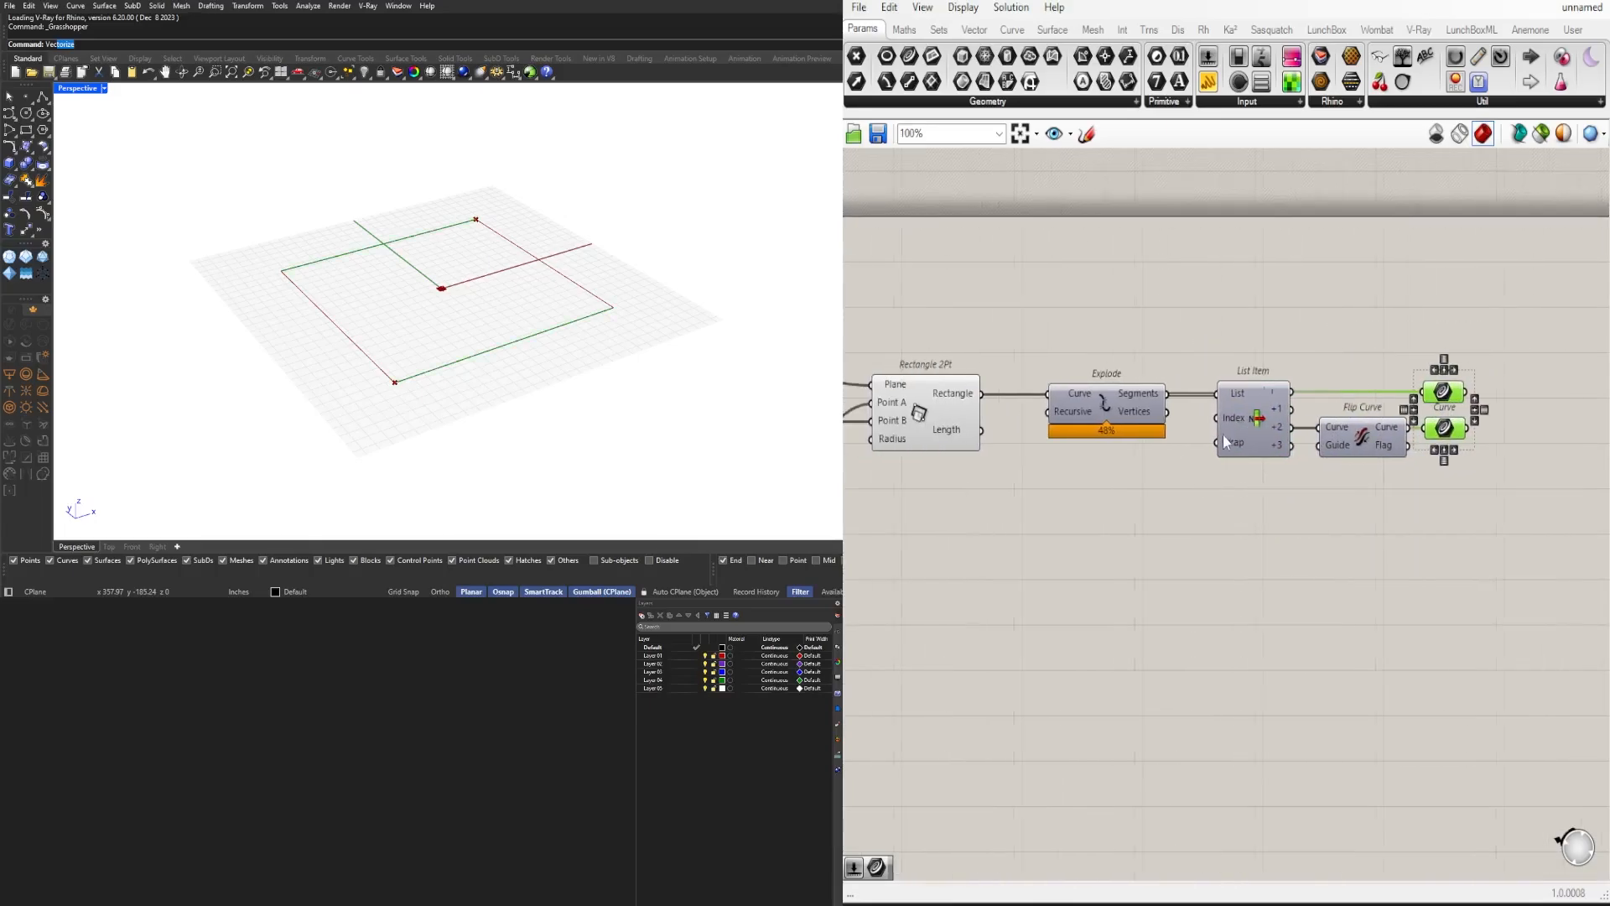
pyautogui.doubleClick(1063, 465)
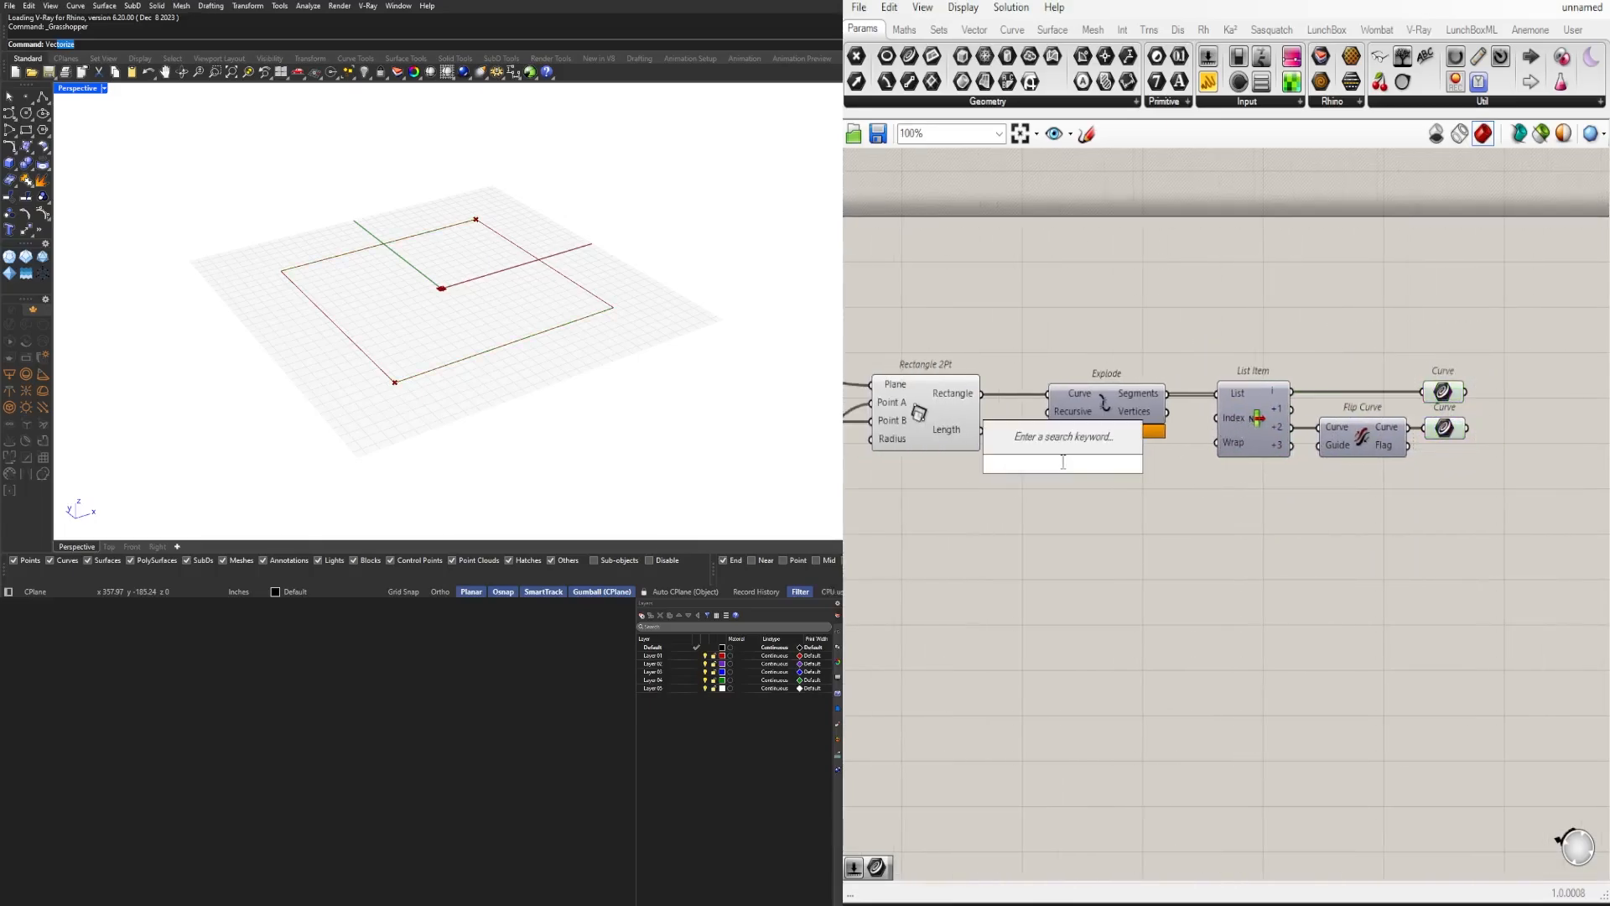
pyautogui.write('Number Slider')
pyautogui.press('Return')
pyautogui.scroll(3, 1119, 444)
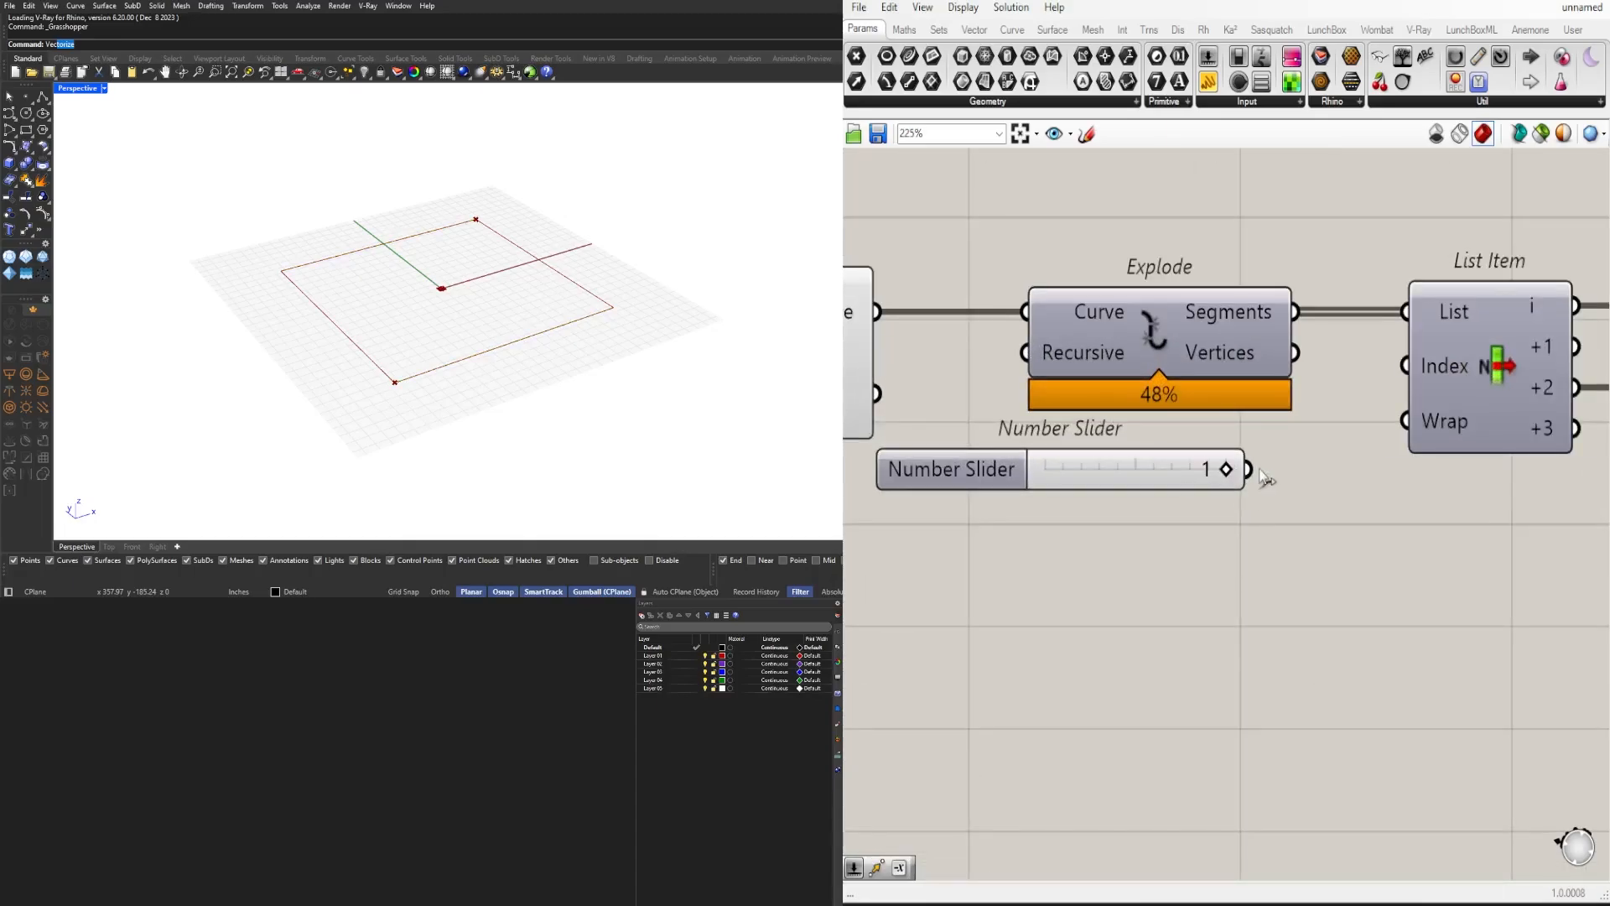
pyautogui.scroll(-1, 1181, 489)
pyautogui.moveTo(1179, 486); pyautogui.dragTo(1286, 410)
# Step: Set the List Item index slider to 0, checking the extracted edges by selecting both Curve parameters
pyautogui.moveTo(1372, 475); pyautogui.dragTo(998, 466, button='right')
pyautogui.scroll(-2, 998, 466)
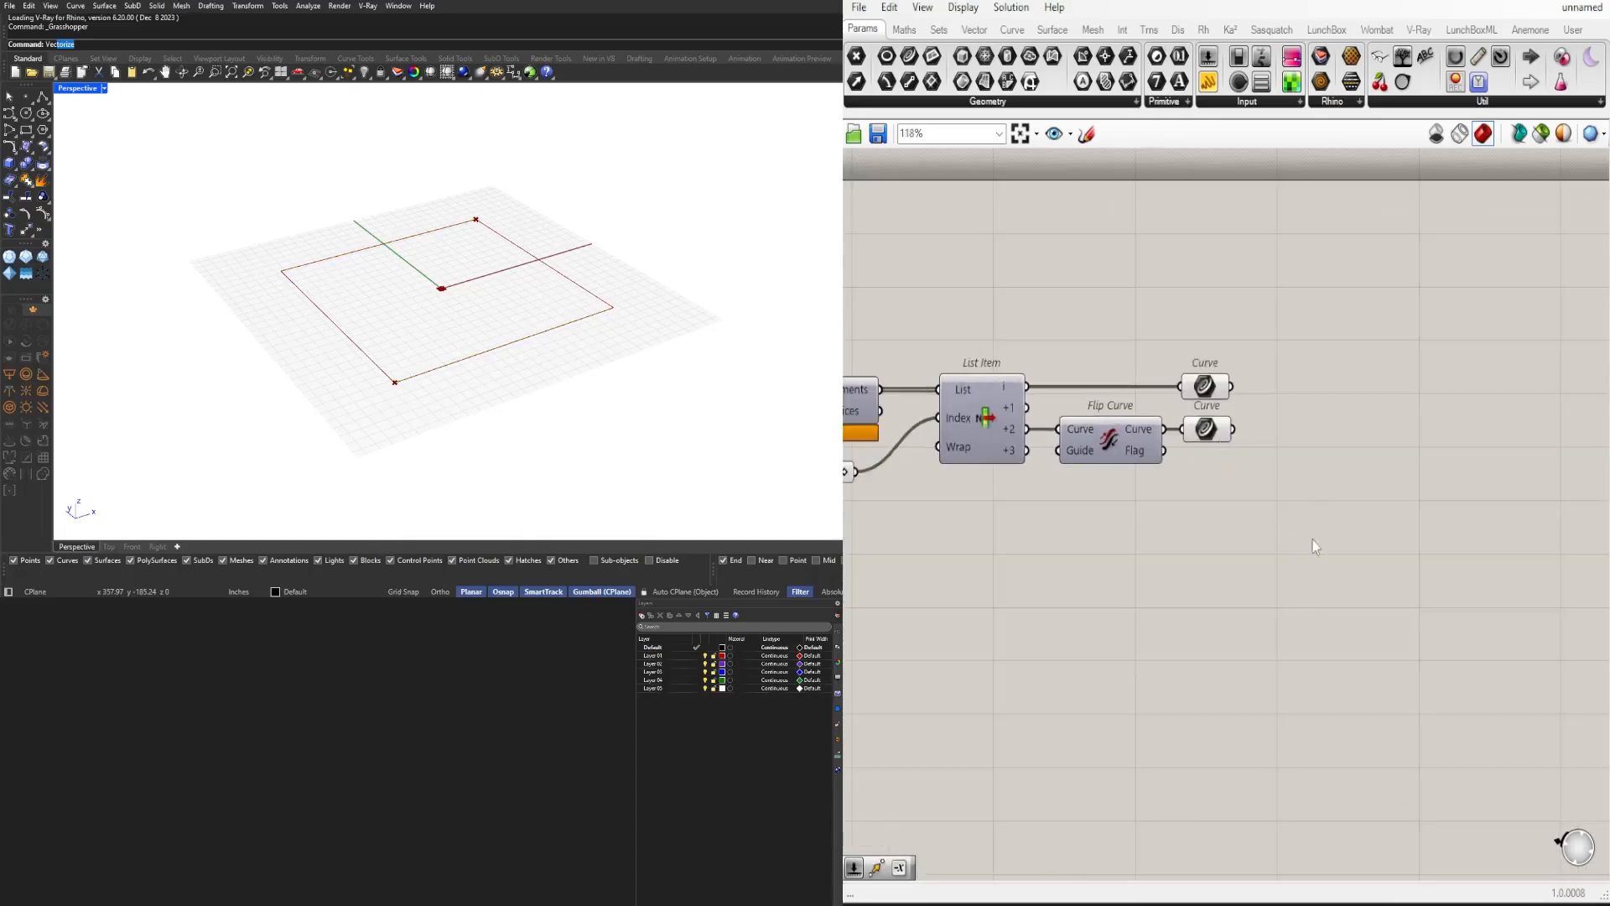
pyautogui.moveTo(1255, 390); pyautogui.dragTo(1187, 433)
pyautogui.moveTo(897, 449); pyautogui.dragTo(1073, 449, button='right')
pyautogui.scroll(3, 1012, 461)
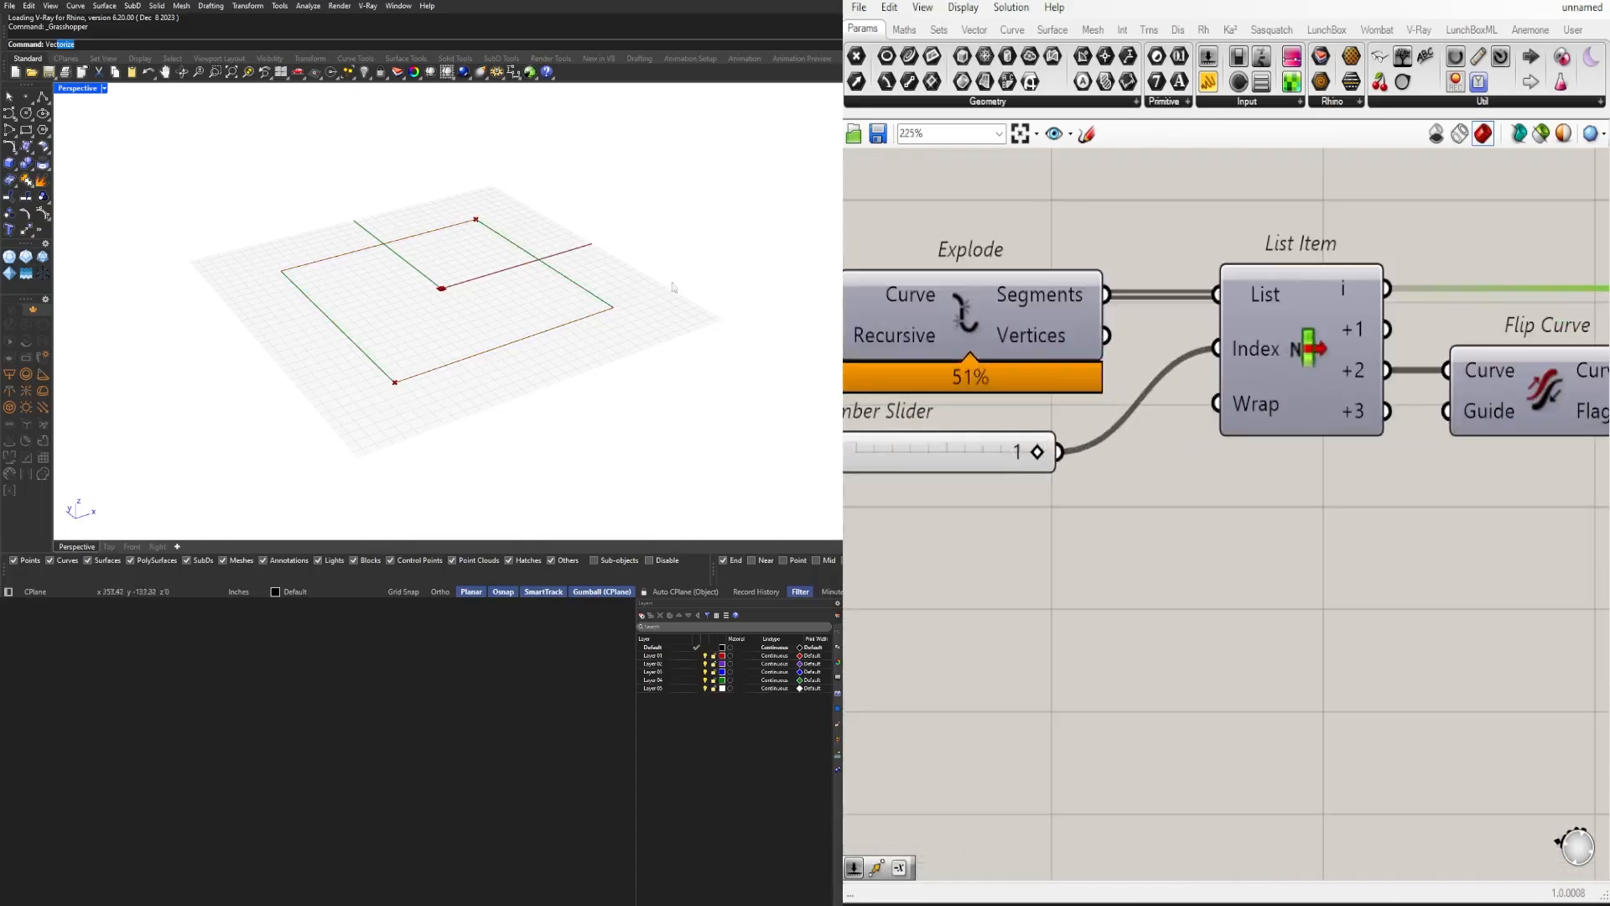
pyautogui.scroll(-3, 1140, 441)
pyautogui.scroll(2, 1147, 440)
pyautogui.moveTo(1200, 442); pyautogui.dragTo(1082, 437)
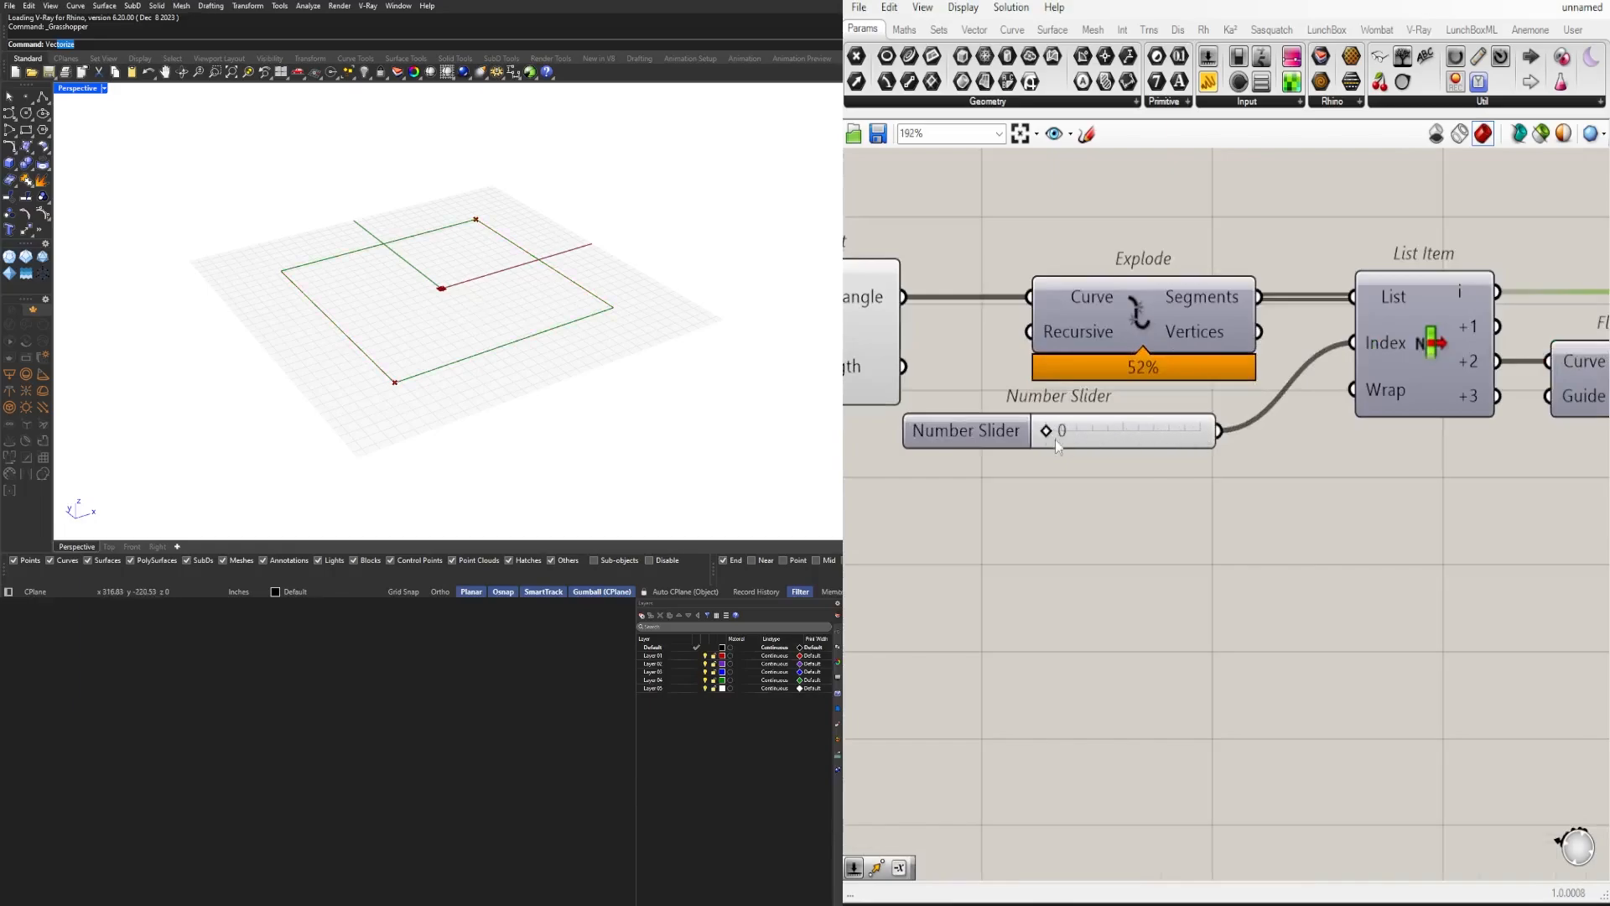
pyautogui.scroll(-3, 1059, 446)
pyautogui.moveTo(1351, 541); pyautogui.dragTo(1298, 412)
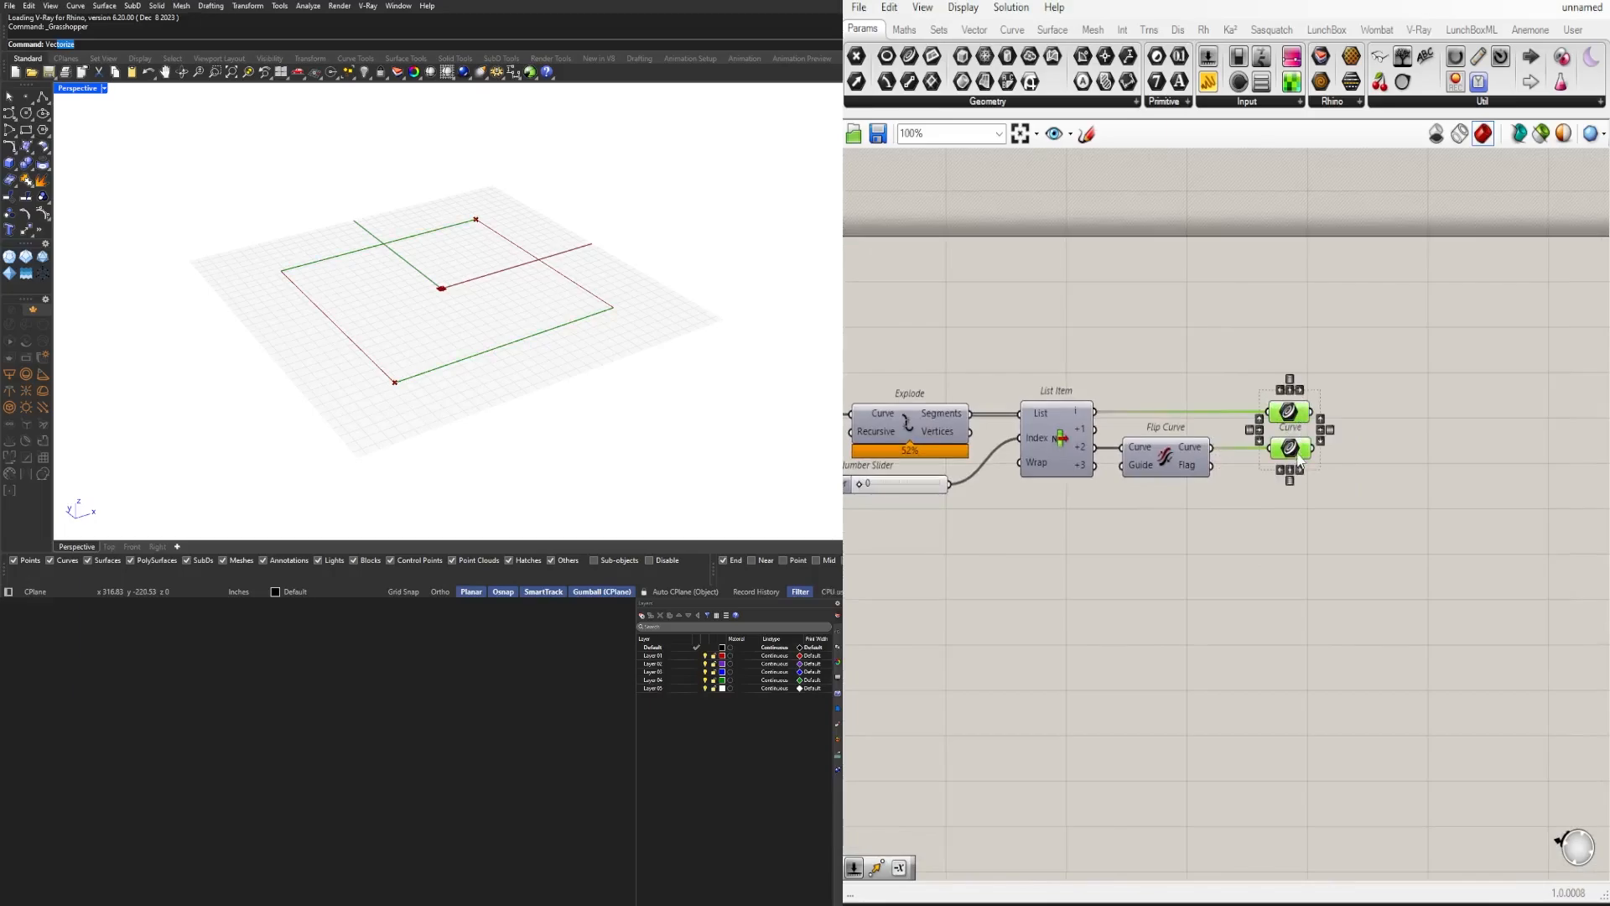
pyautogui.click(1435, 503)
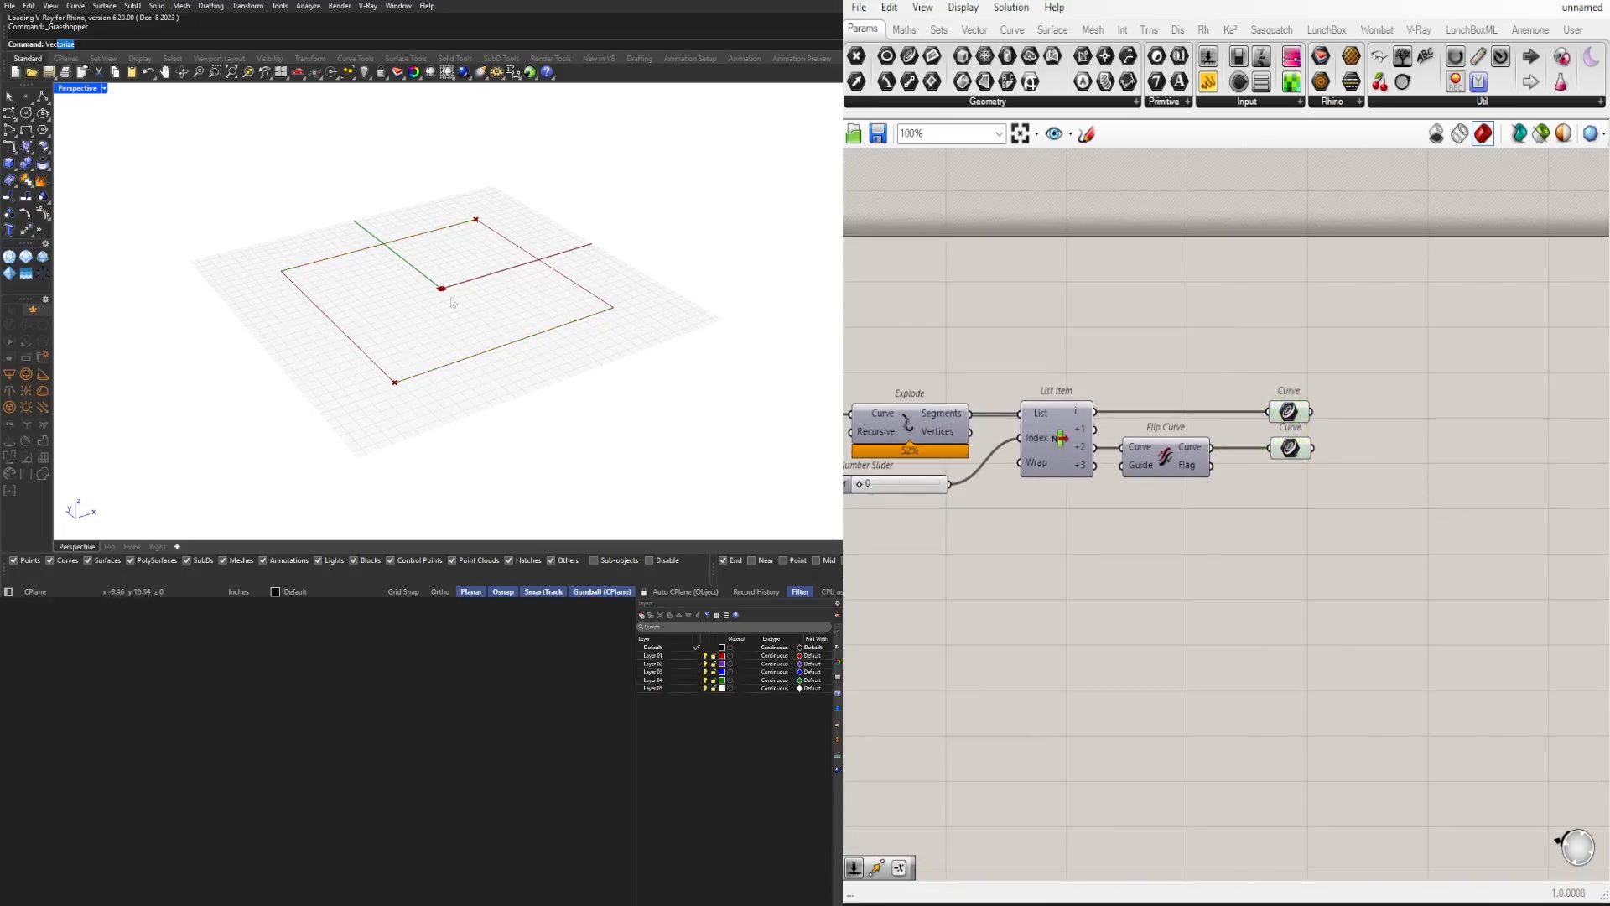
# Step: Add a Divide Curve component beyond the Curve parameters and connect the upper Curve parameter to its Curve input
pyautogui.moveTo(1375, 639); pyautogui.dragTo(1330, 640, button='right')
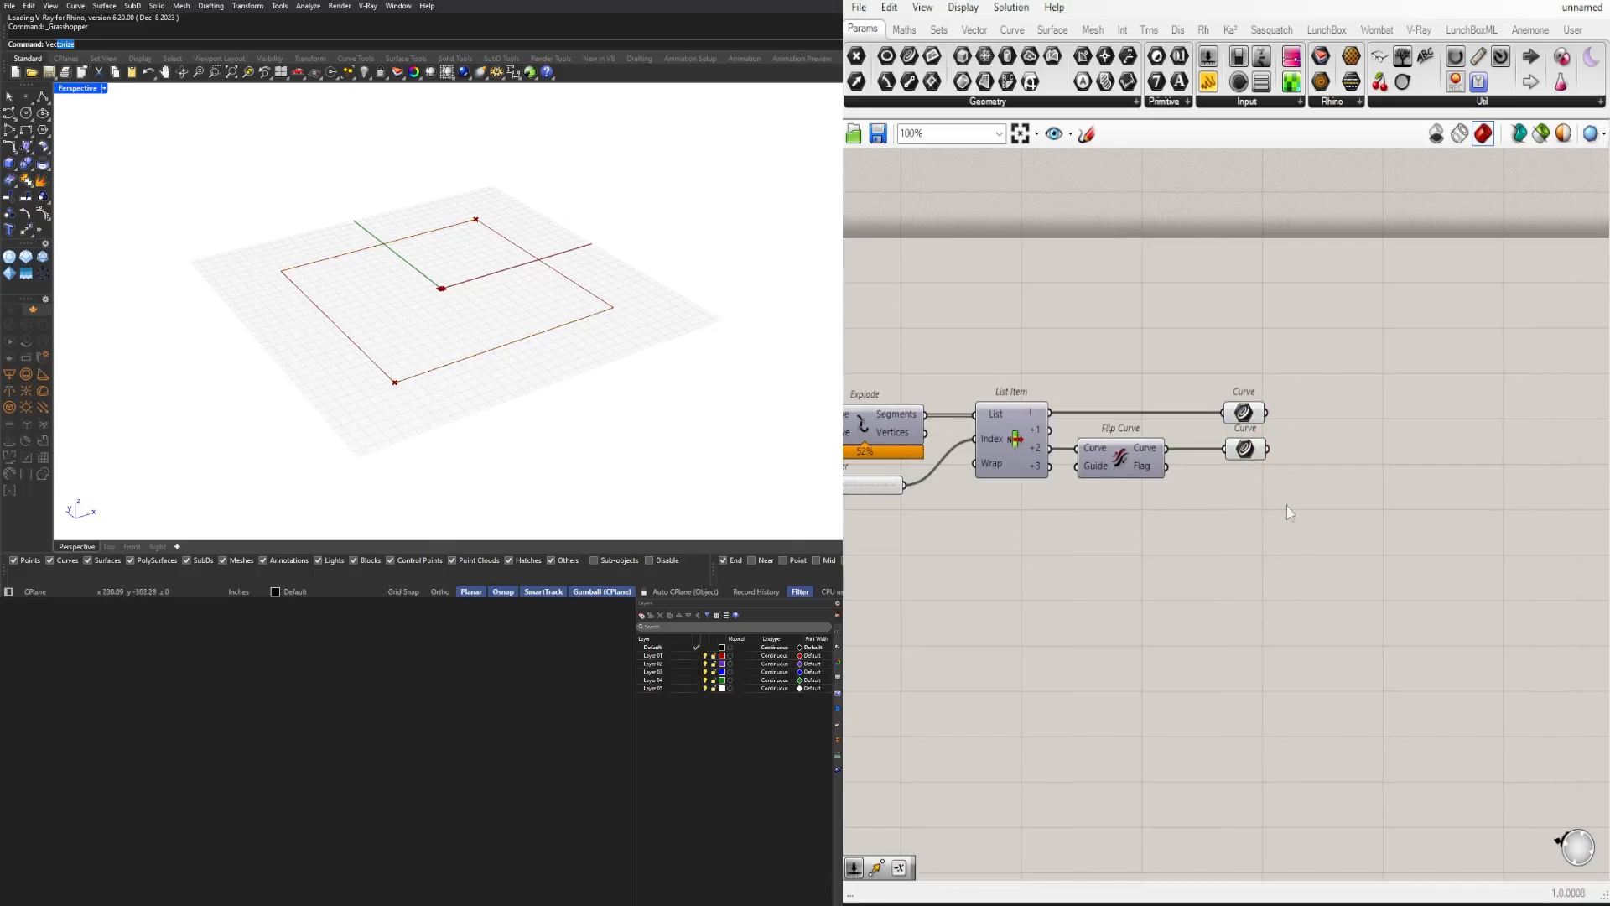
pyautogui.doubleClick(1375, 507)
pyautogui.write('DI')
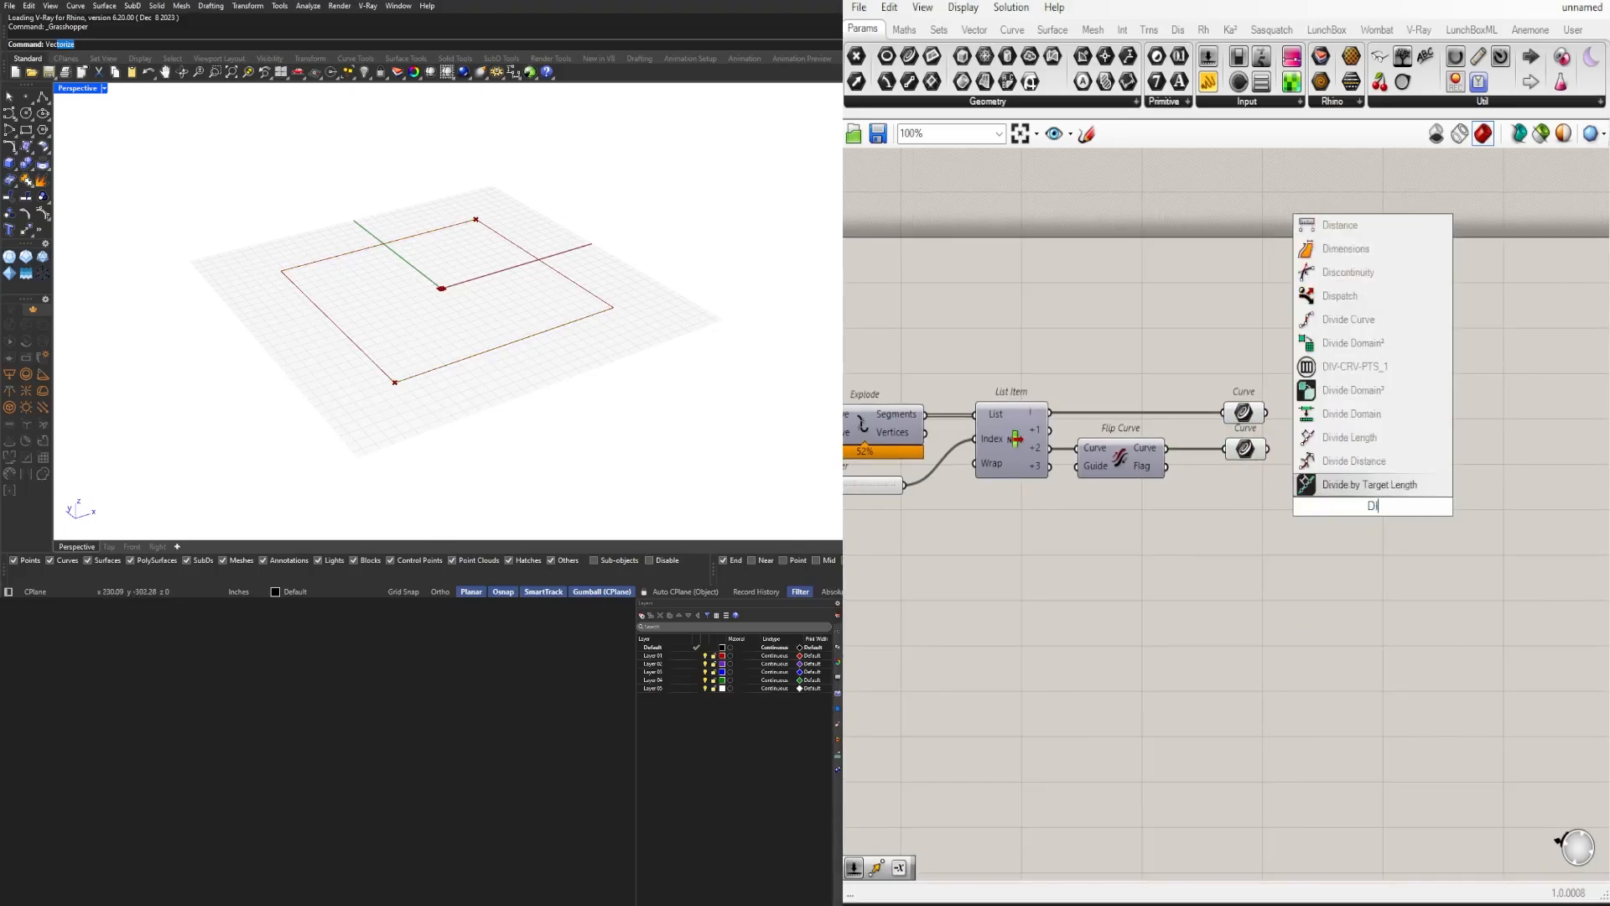
pyautogui.write('VIDE')
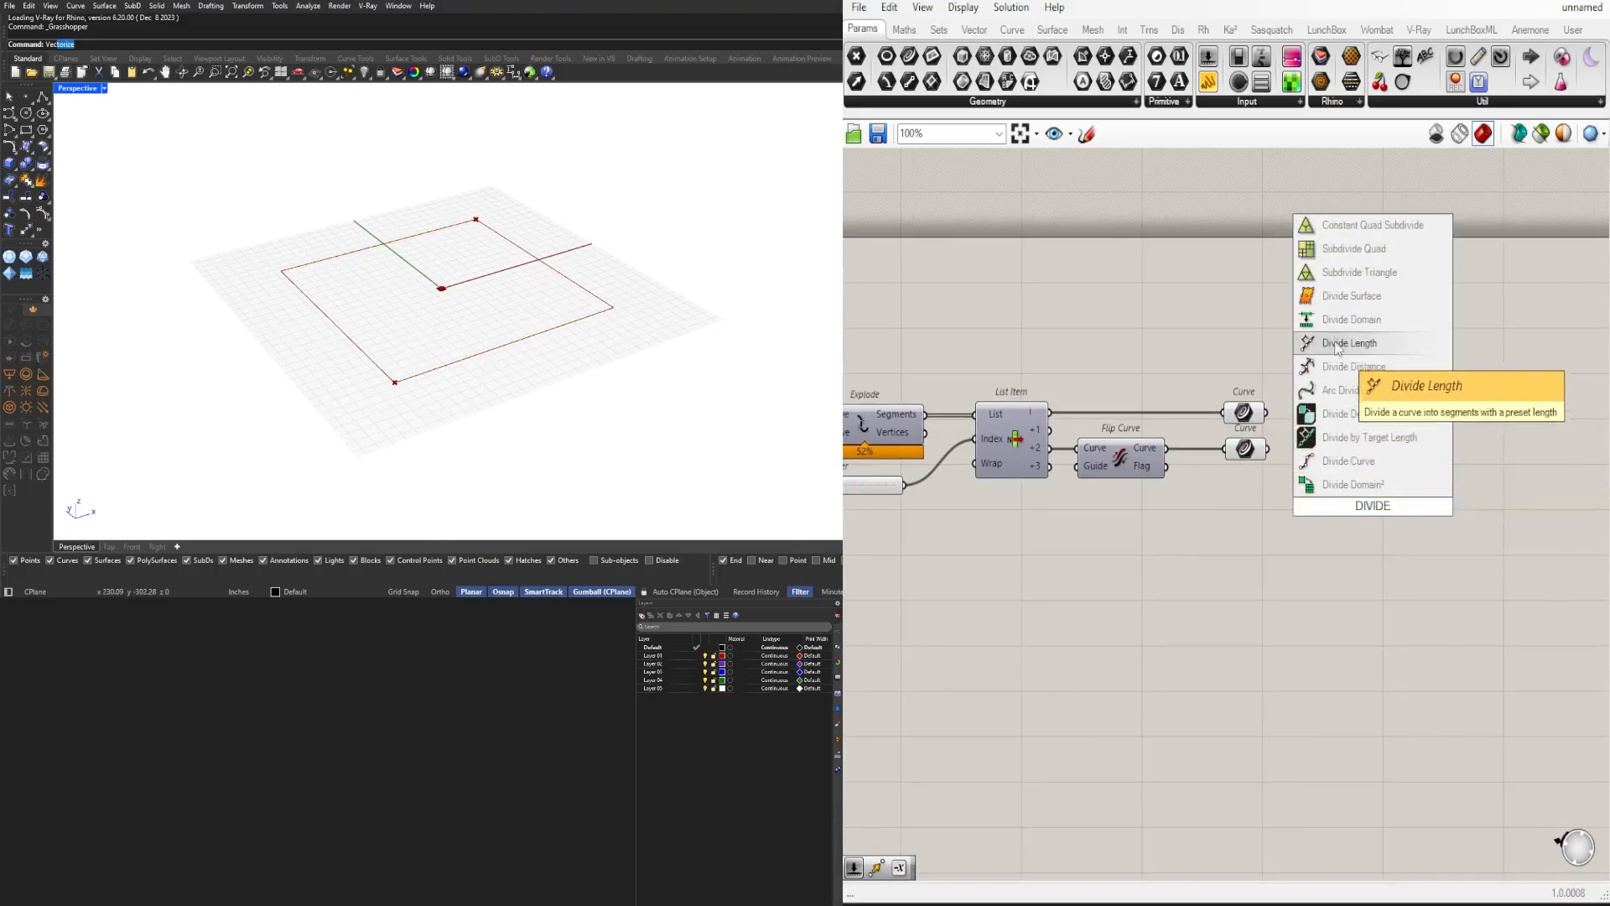
pyautogui.scroll(-1, 1352, 367)
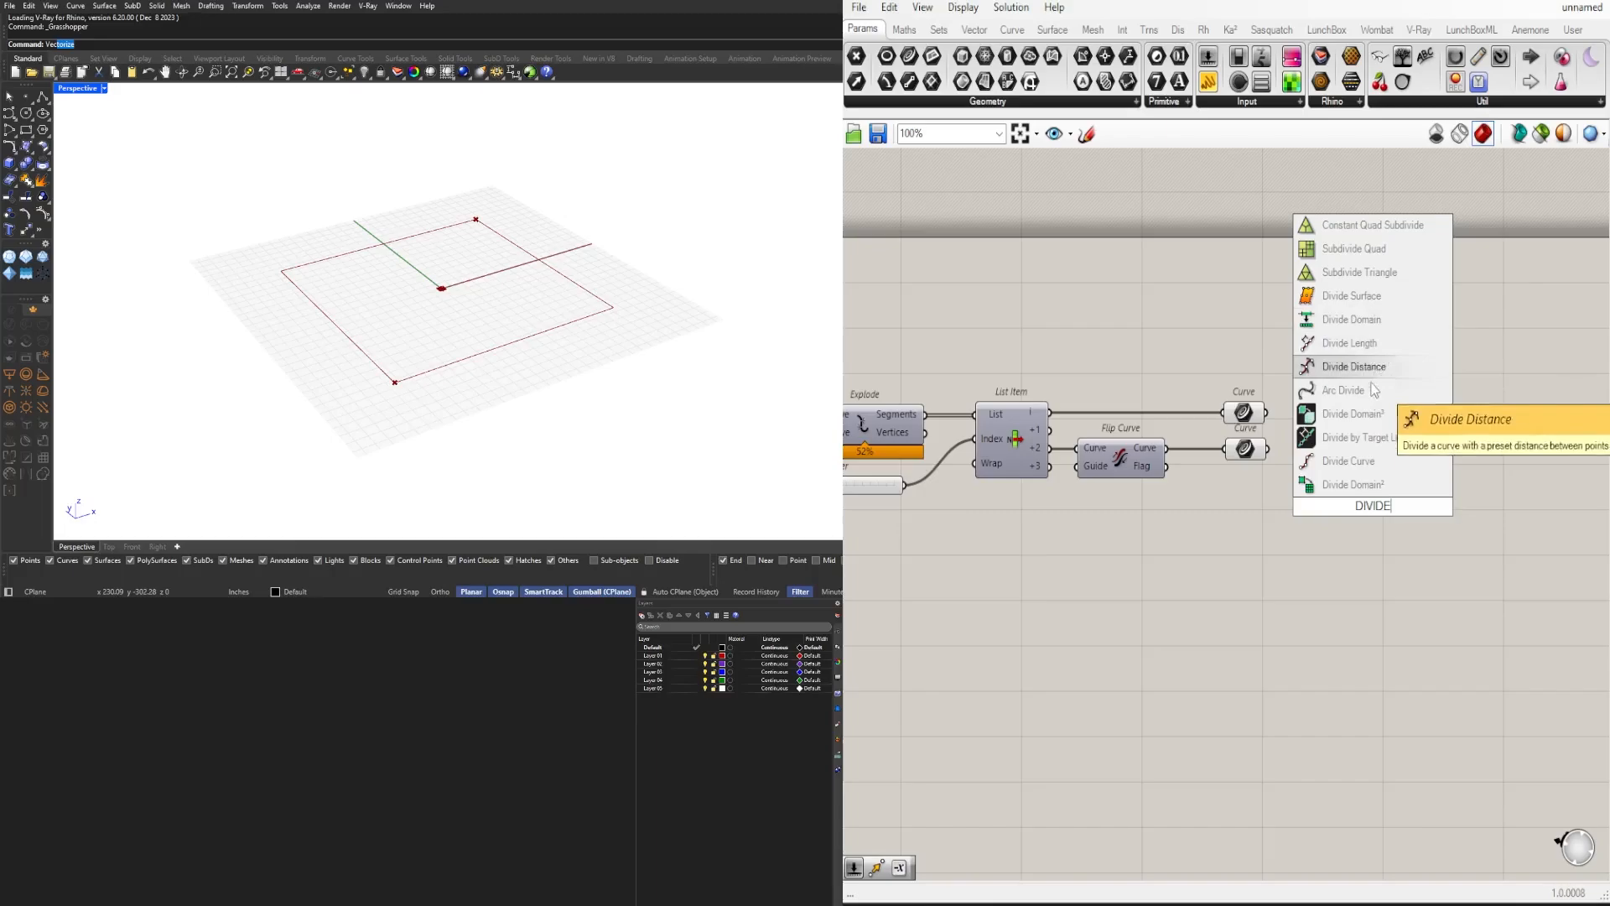
pyautogui.click(1362, 465)
pyautogui.moveTo(1376, 455); pyautogui.dragTo(1230, 424, button='right')
pyautogui.moveTo(1120, 383); pyautogui.dragTo(1380, 410)
# Step: Add a Number Slider with value 8 above the Curve parameters and connect it to Divide Curve's Count input
pyautogui.doubleClick(1147, 332)
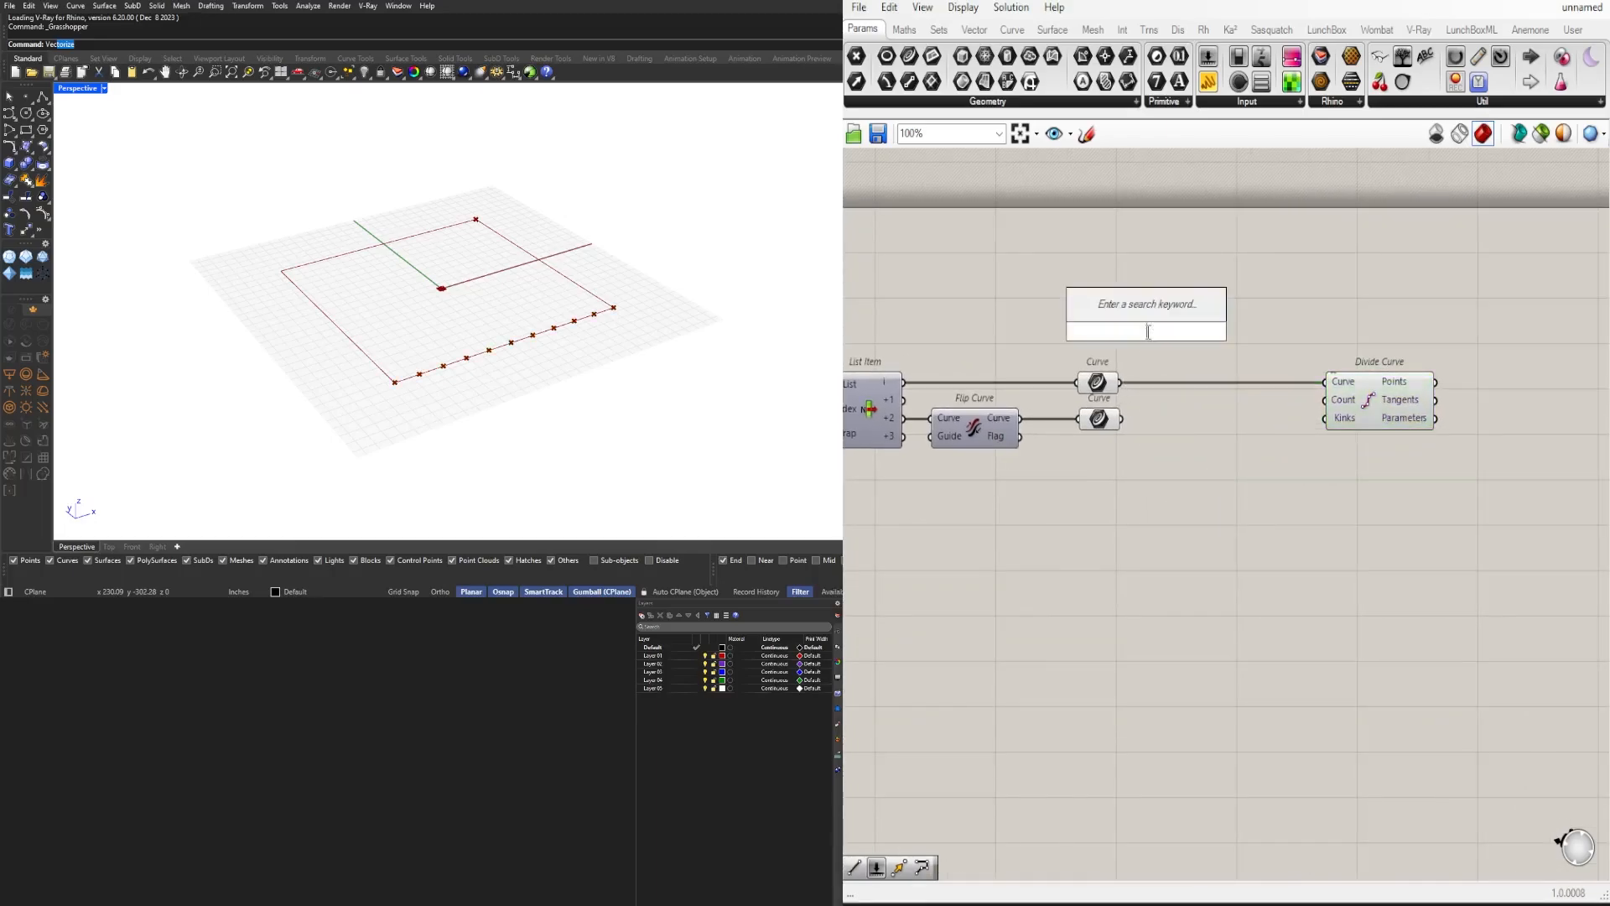
pyautogui.write('8')
pyautogui.press('Return')
pyautogui.scroll(2, 1191, 339)
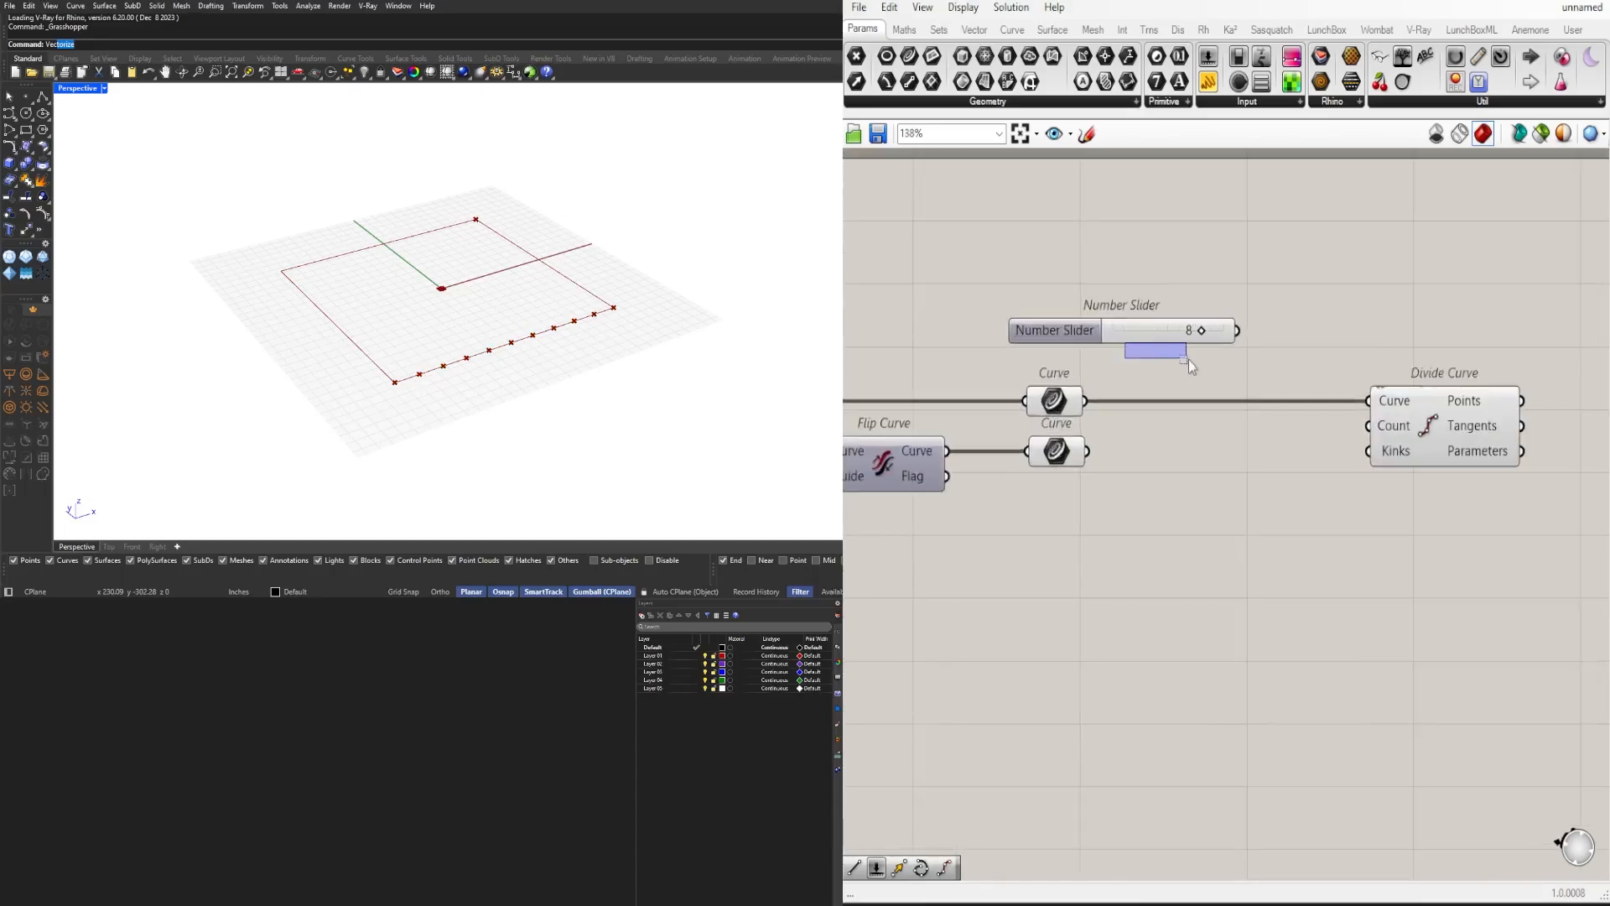
pyautogui.moveTo(1189, 359); pyautogui.dragTo(1190, 360)
pyautogui.moveTo(1152, 336); pyautogui.dragTo(1477, 430)
pyautogui.scroll(-3, 1374, 431)
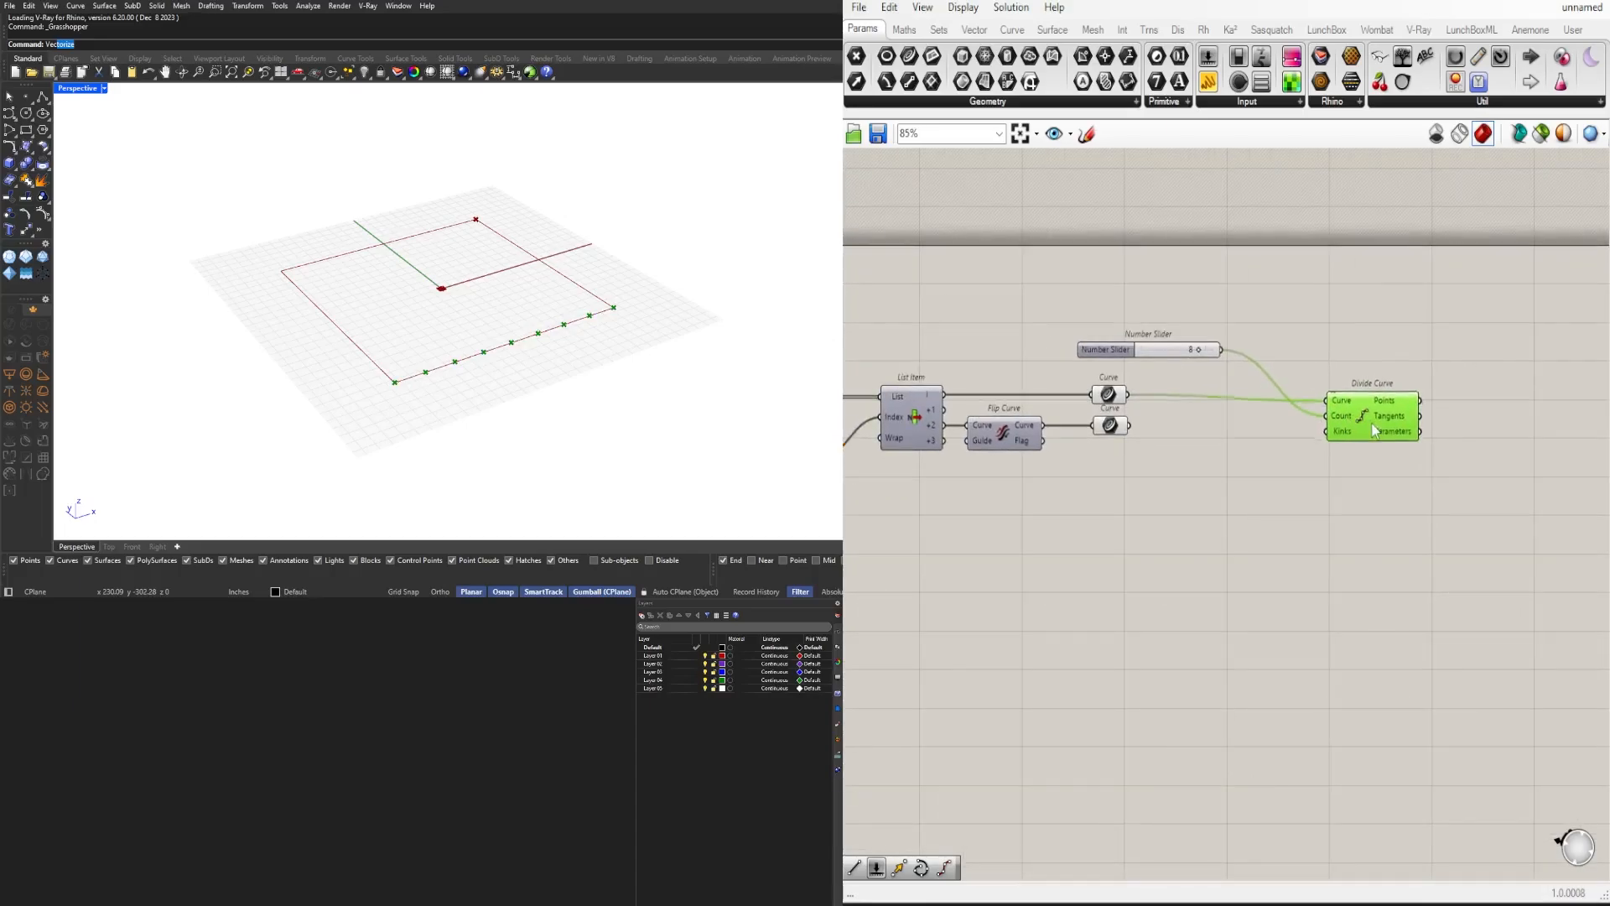
# Step: Duplicate Divide Curve below the original, connect the lower Curve parameter to the copy, and select both to check the points
pyautogui.keyDown('alt'); pyautogui.moveTo(1374, 430); pyautogui.dragTo(1379, 474); pyautogui.keyUp('alt')
pyautogui.moveTo(1129, 425); pyautogui.dragTo(1394, 484)
pyautogui.moveTo(1478, 581); pyautogui.dragTo(1354, 357)
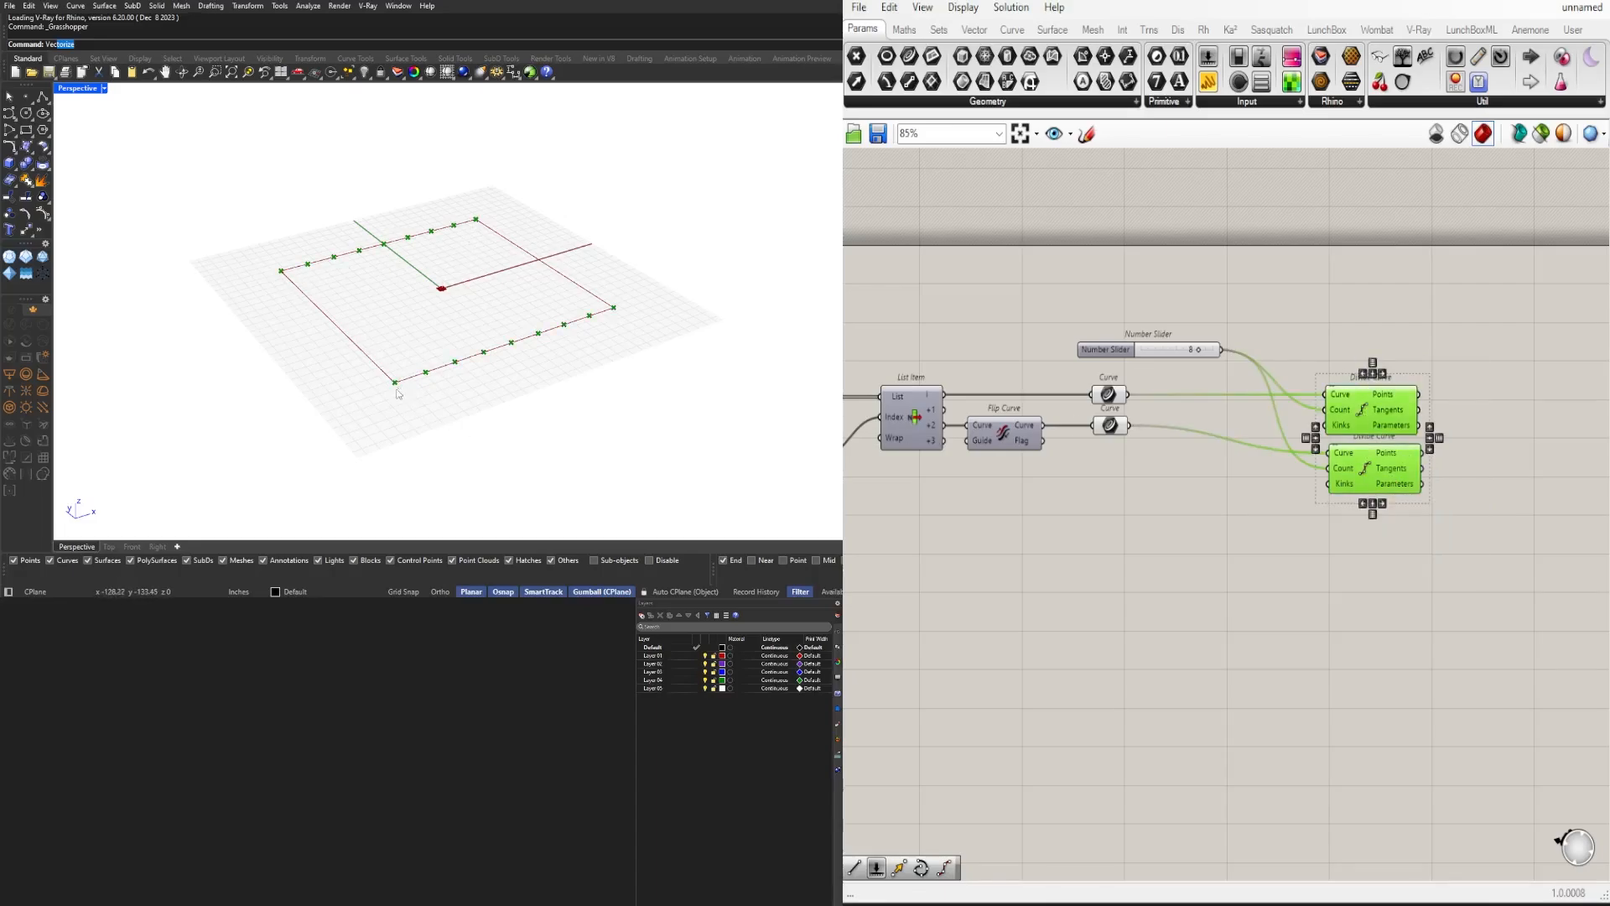
# Step: Add a two-point Line component, connecting the upper Divide Curve's Points to Start Point and the lower one's Points to End Point
pyautogui.moveTo(1487, 467); pyautogui.dragTo(1368, 487, button='right')
pyautogui.doubleClick(1368, 487)
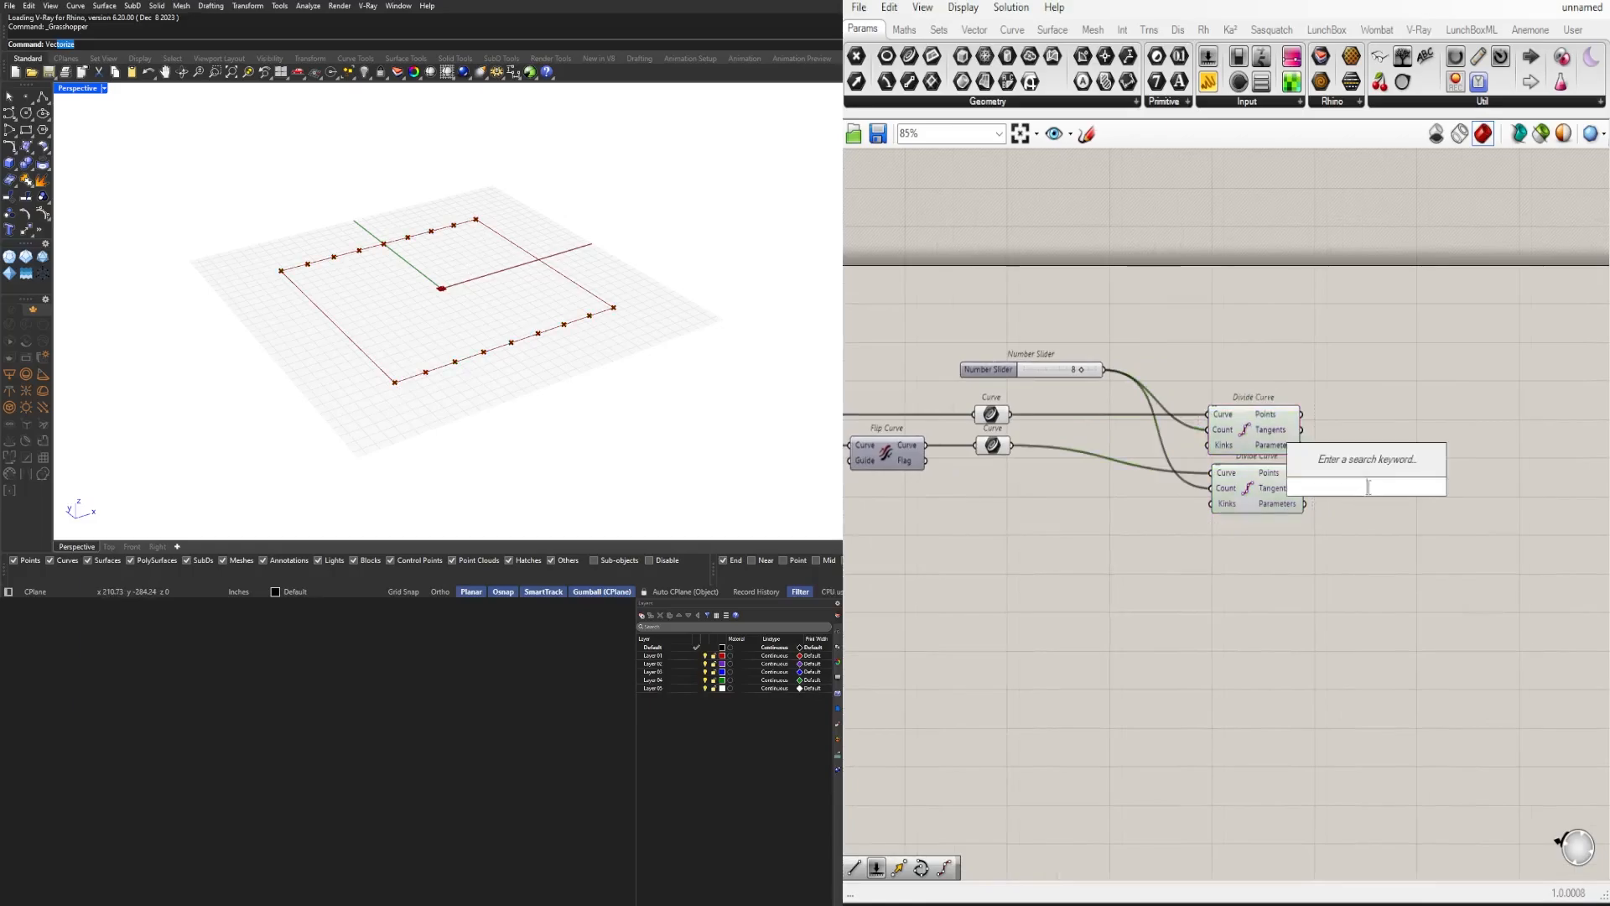
pyautogui.write('line')
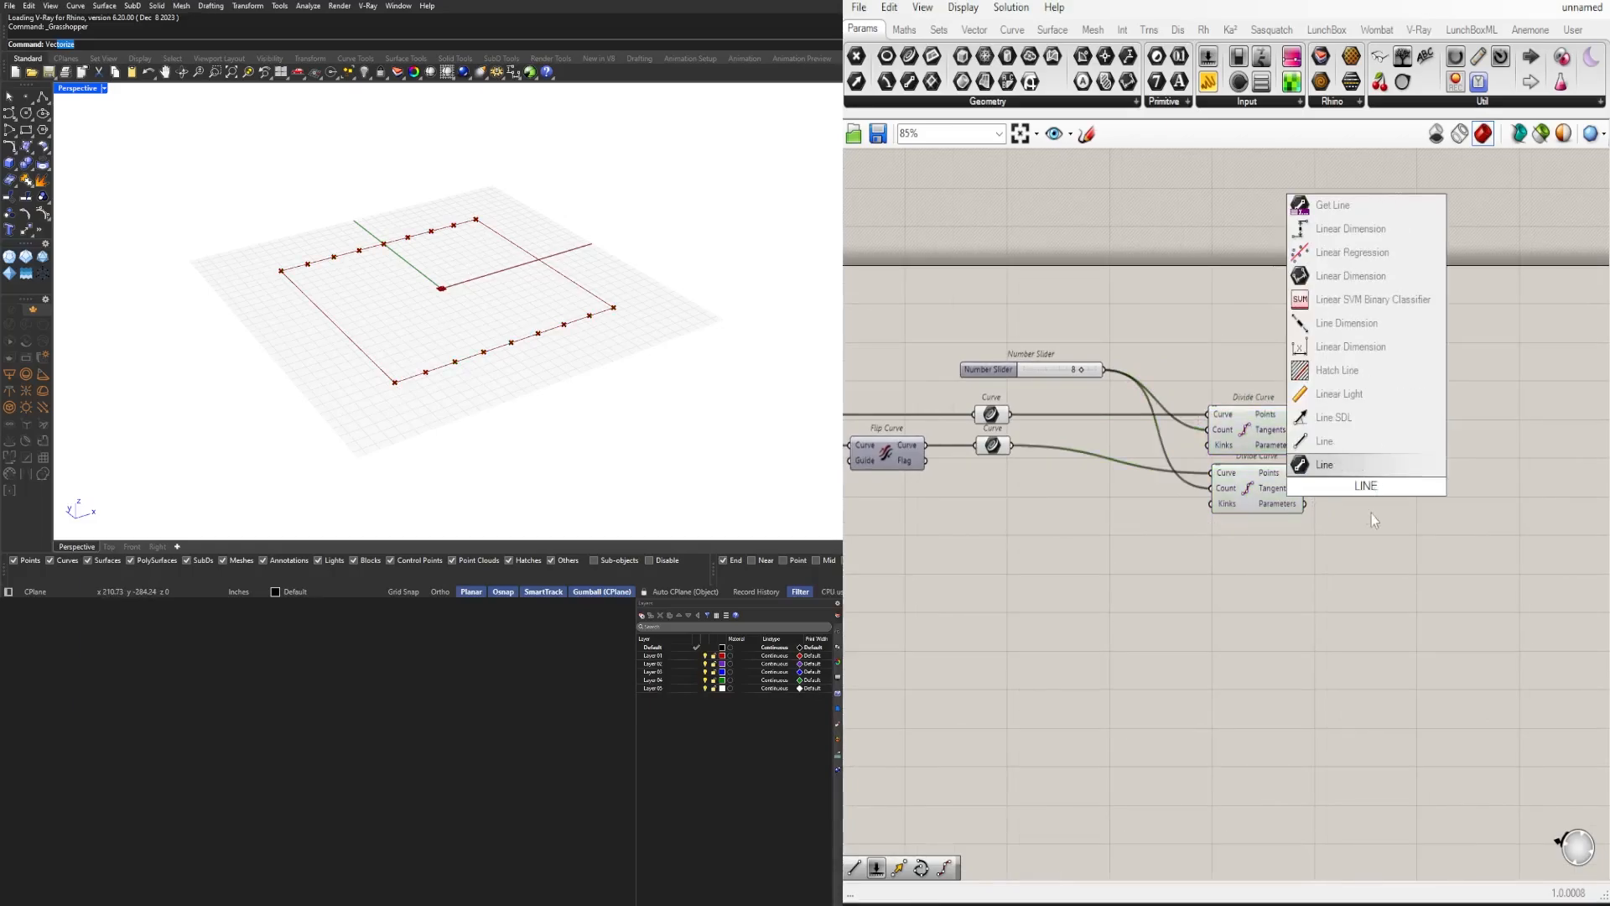
pyautogui.click(1337, 451)
pyautogui.scroll(3, 1303, 417)
pyautogui.moveTo(1303, 411); pyautogui.dragTo(1389, 453)
pyautogui.moveTo(1310, 507); pyautogui.dragTo(1367, 478)
pyautogui.moveTo(1424, 463); pyautogui.dragTo(1423, 418)
# Step: Move the count slider, both Divide Curve components and the Line component closer to the Curve parameters
pyautogui.scroll(-2, 1477, 564)
pyautogui.moveTo(1482, 620); pyautogui.dragTo(1048, 336)
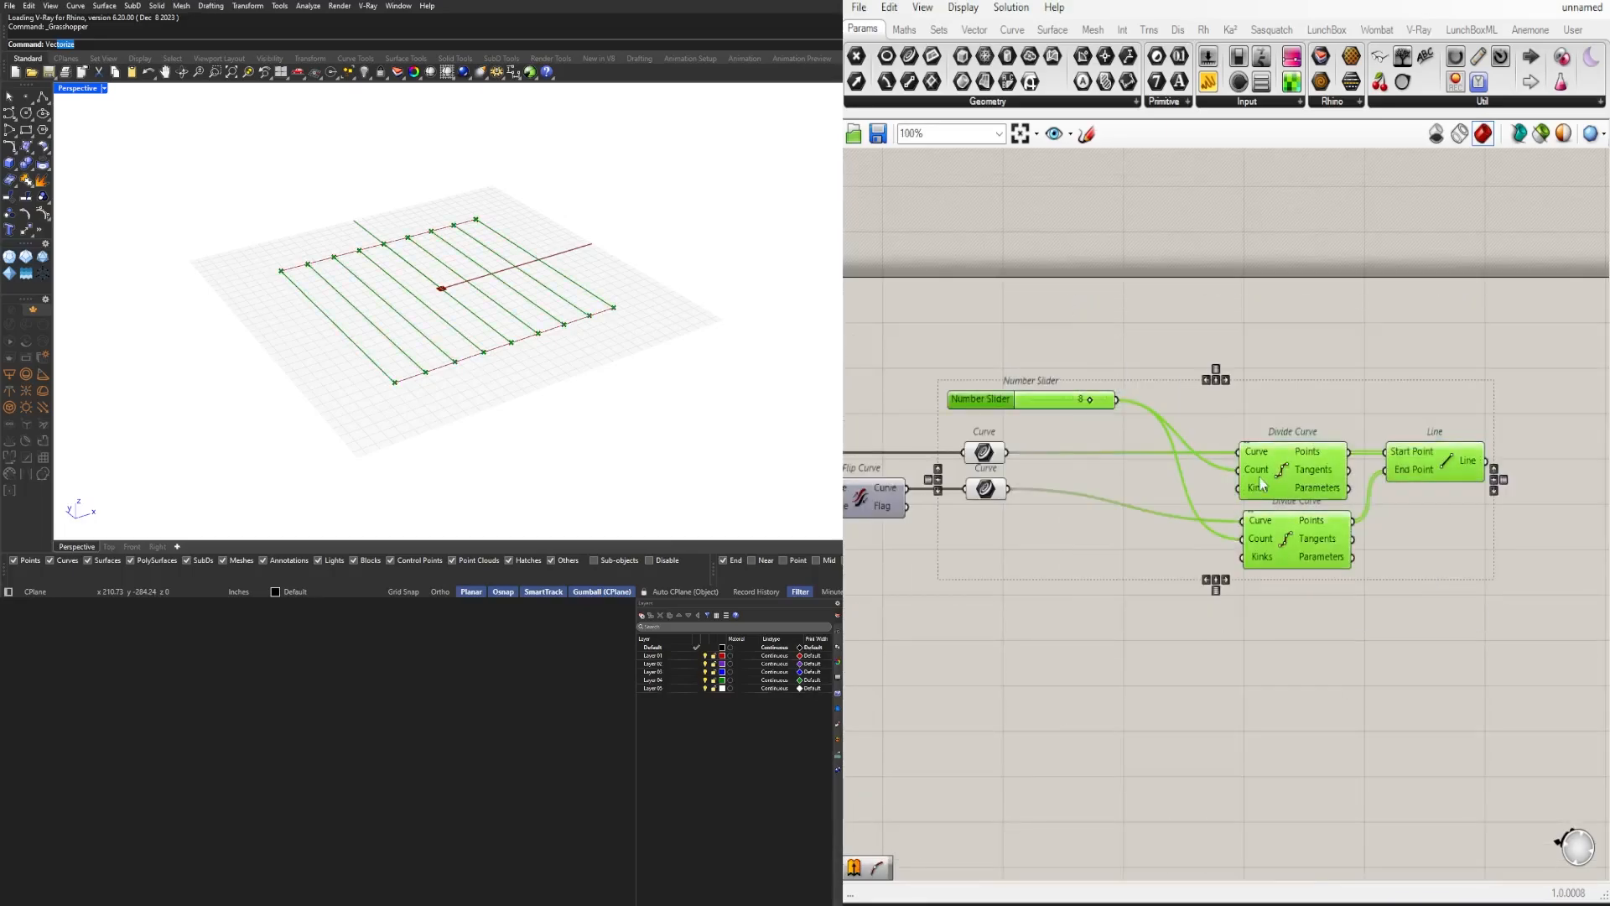
pyautogui.moveTo(1271, 495); pyautogui.dragTo(1127, 495)
pyautogui.click(1154, 374)
pyautogui.moveTo(973, 411); pyautogui.dragTo(1135, 396, button='right')
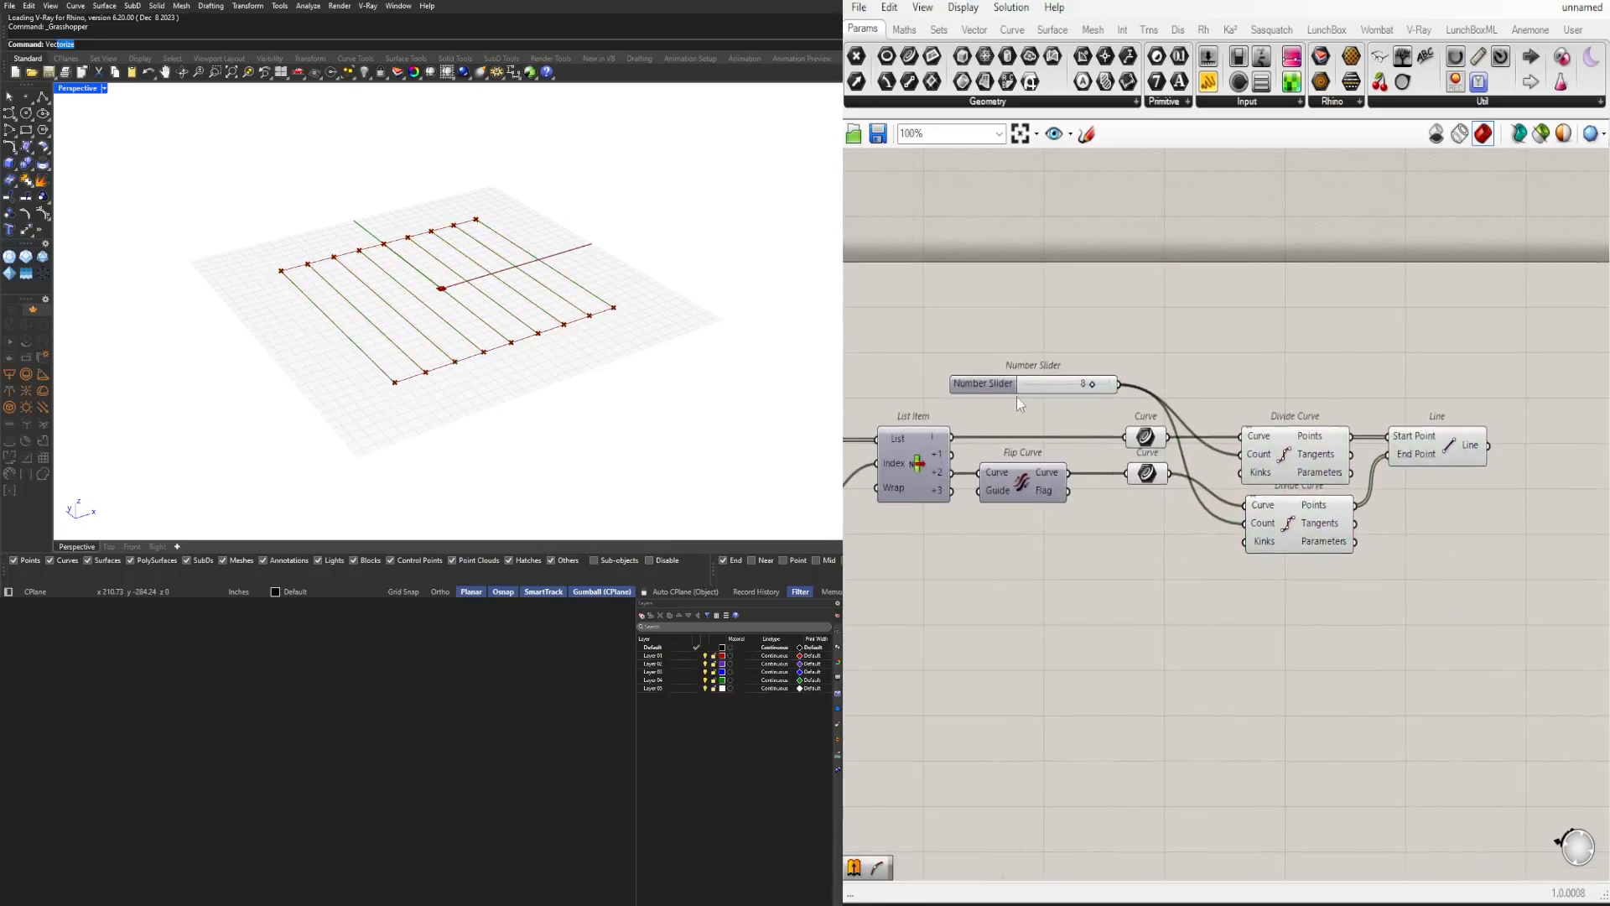
# Step: Place the division count slider below Flip Curve and set it to 10
pyautogui.moveTo(973, 388); pyautogui.dragTo(983, 558)
pyautogui.scroll(2, 1117, 561)
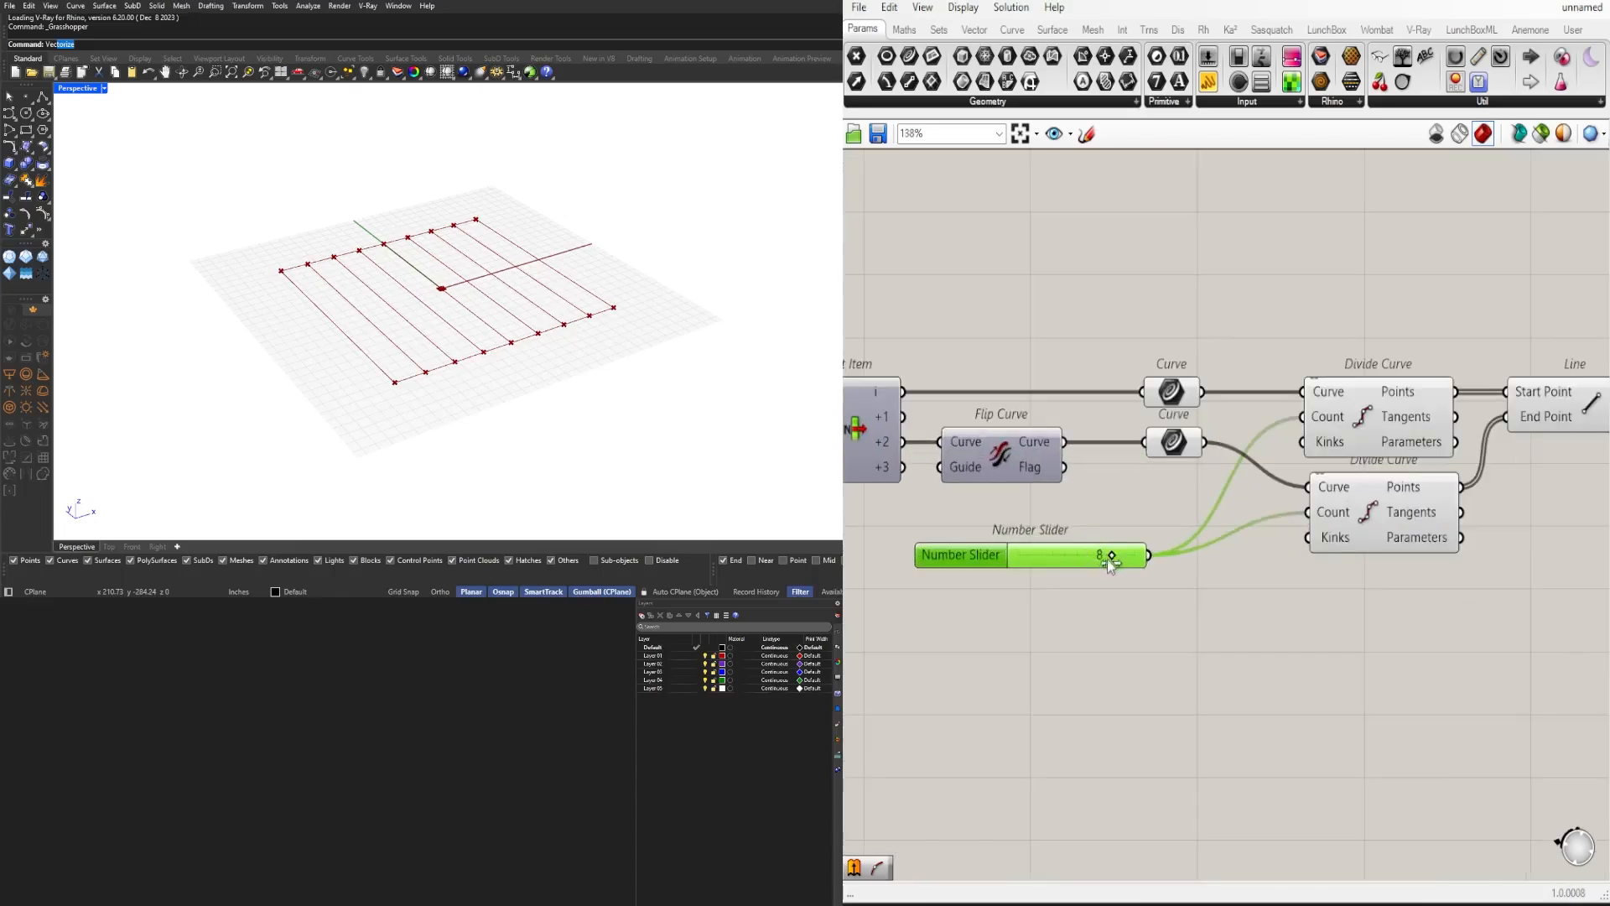
pyautogui.moveTo(1109, 560)
pyautogui.mouseDown()
pyautogui.moveTo(1036, 553)
pyautogui.moveTo(1115, 553)
pyautogui.mouseUp()
pyautogui.scroll(1, 970, 516)
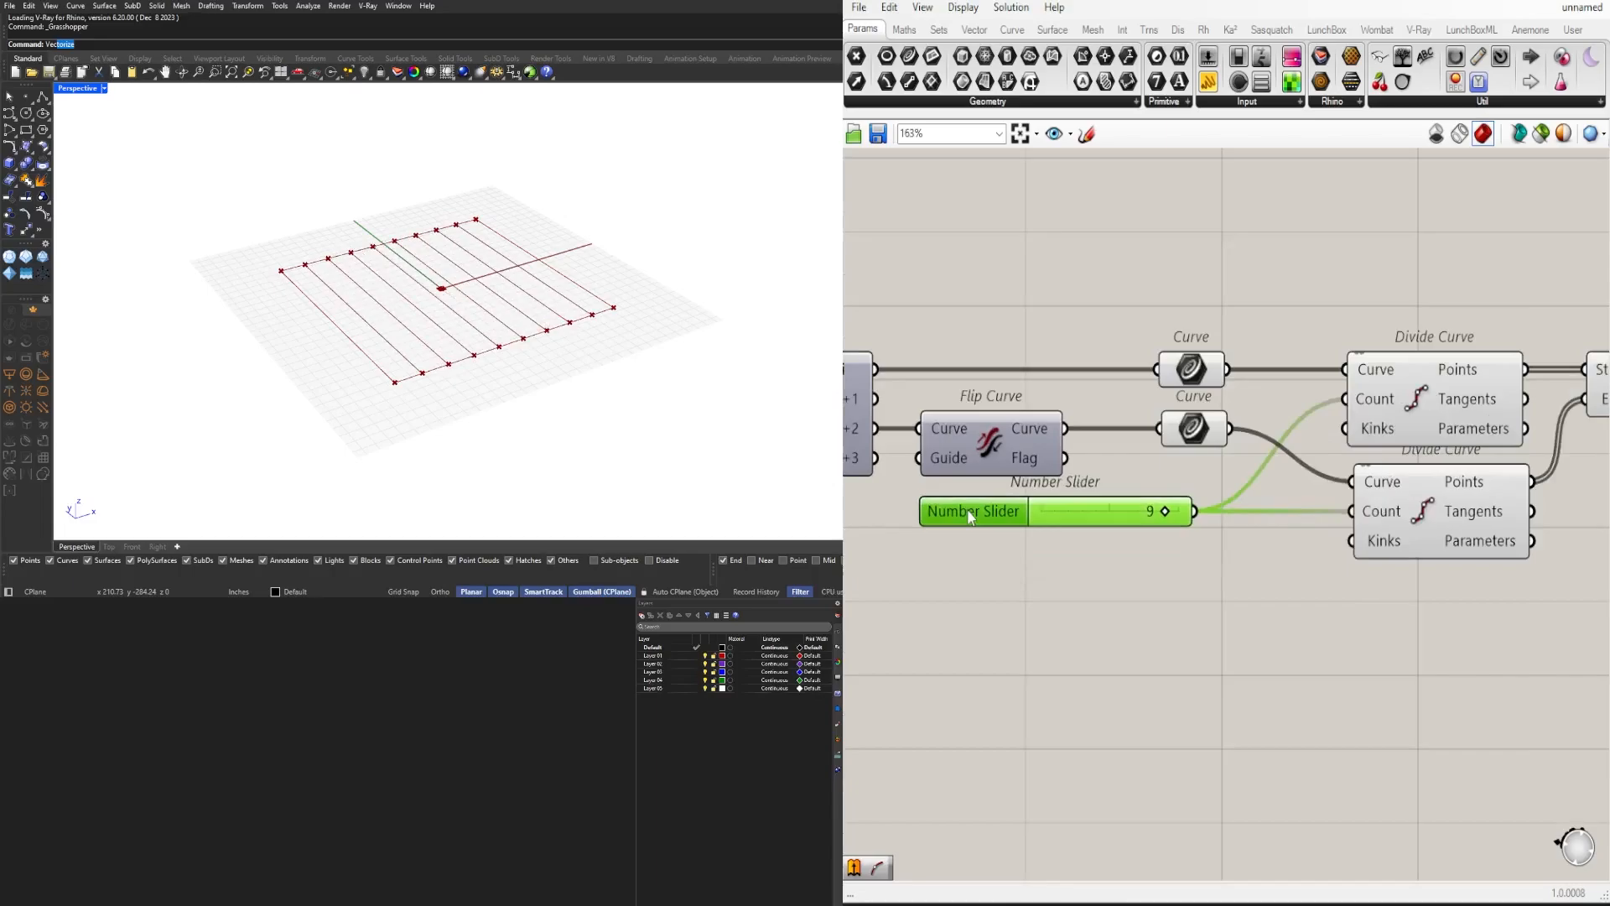
pyautogui.scroll(2, 1113, 513)
pyautogui.moveTo(934, 506); pyautogui.dragTo(870, 547)
pyautogui.moveTo(872, 550); pyautogui.dragTo(1004, 537, button='right')
pyautogui.scroll(-2, 1325, 562)
pyautogui.scroll(2, 1334, 565)
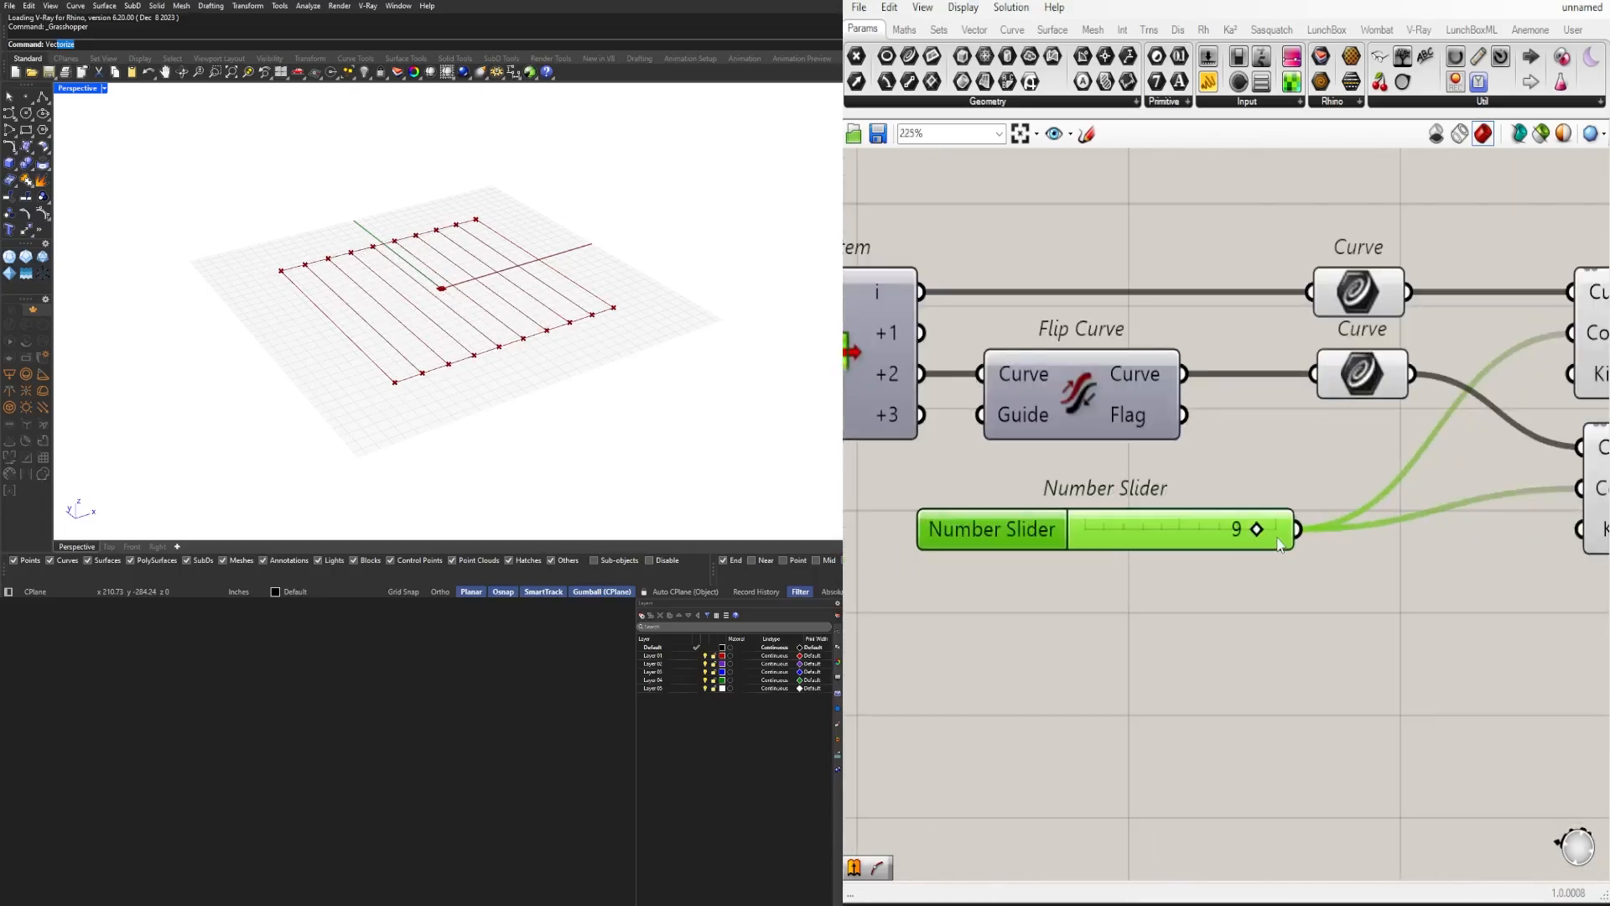
pyautogui.moveTo(1257, 530)
pyautogui.mouseDown()
pyautogui.moveTo(1232, 536)
pyautogui.moveTo(1266, 530)
pyautogui.mouseUp()
pyautogui.scroll(-3, 1258, 567)
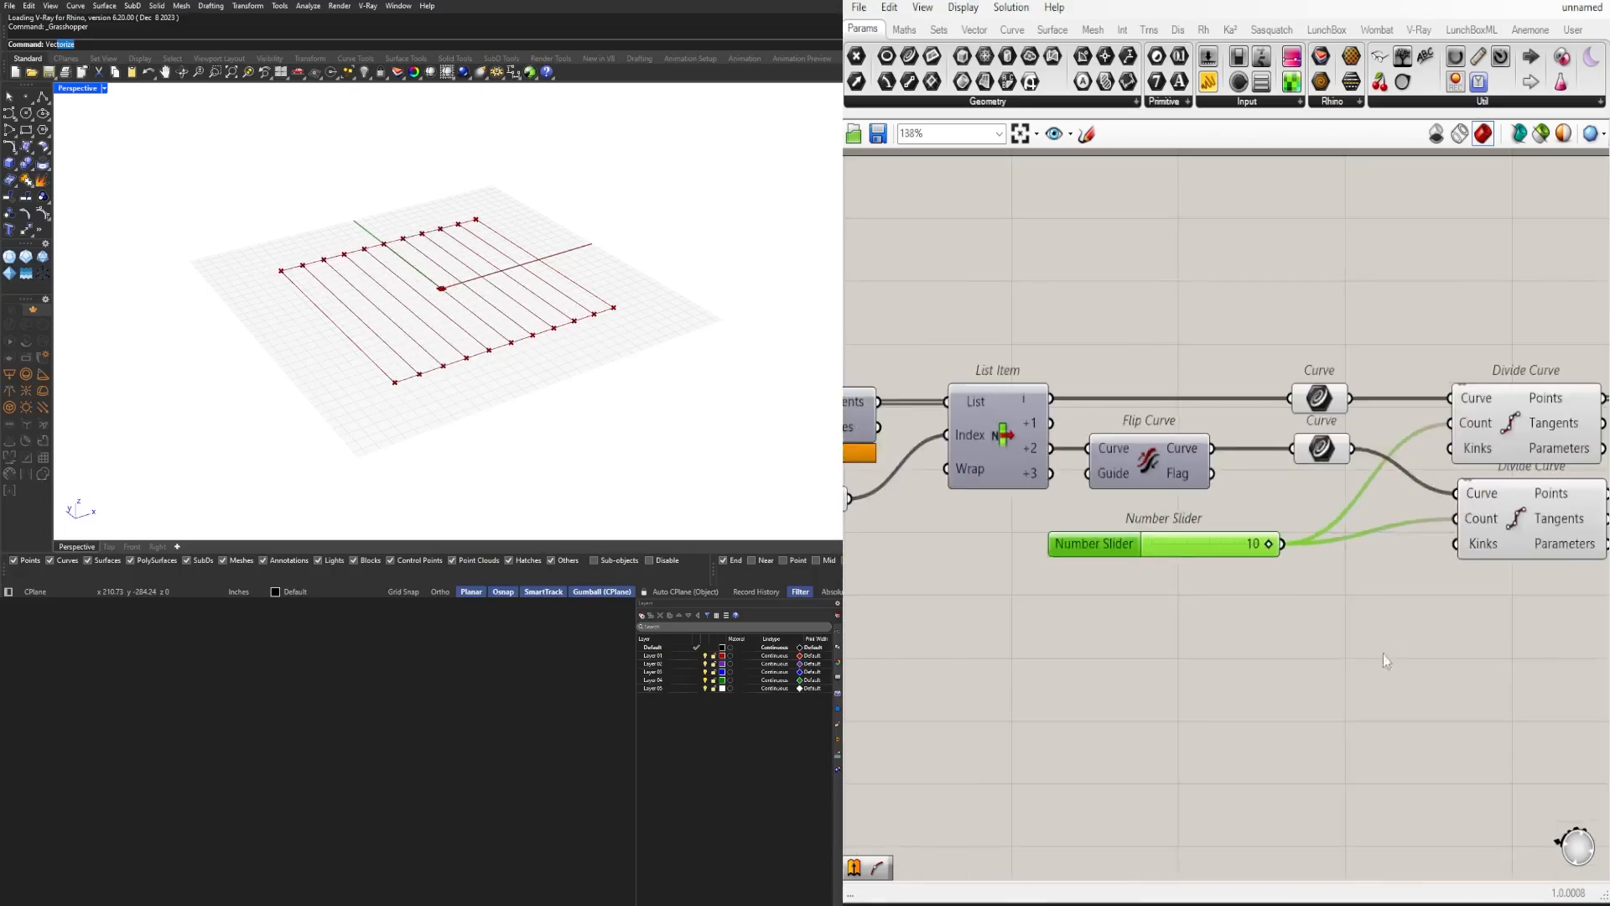
# Step: Move Line slightly farther from the Divide Curves, and turn off the preview of both Curve parameters and both Divide Curve components
pyautogui.moveTo(1532, 641); pyautogui.dragTo(1216, 636, button='right')
pyautogui.moveTo(1403, 406); pyautogui.dragTo(1457, 407)
pyautogui.scroll(-2, 1429, 419)
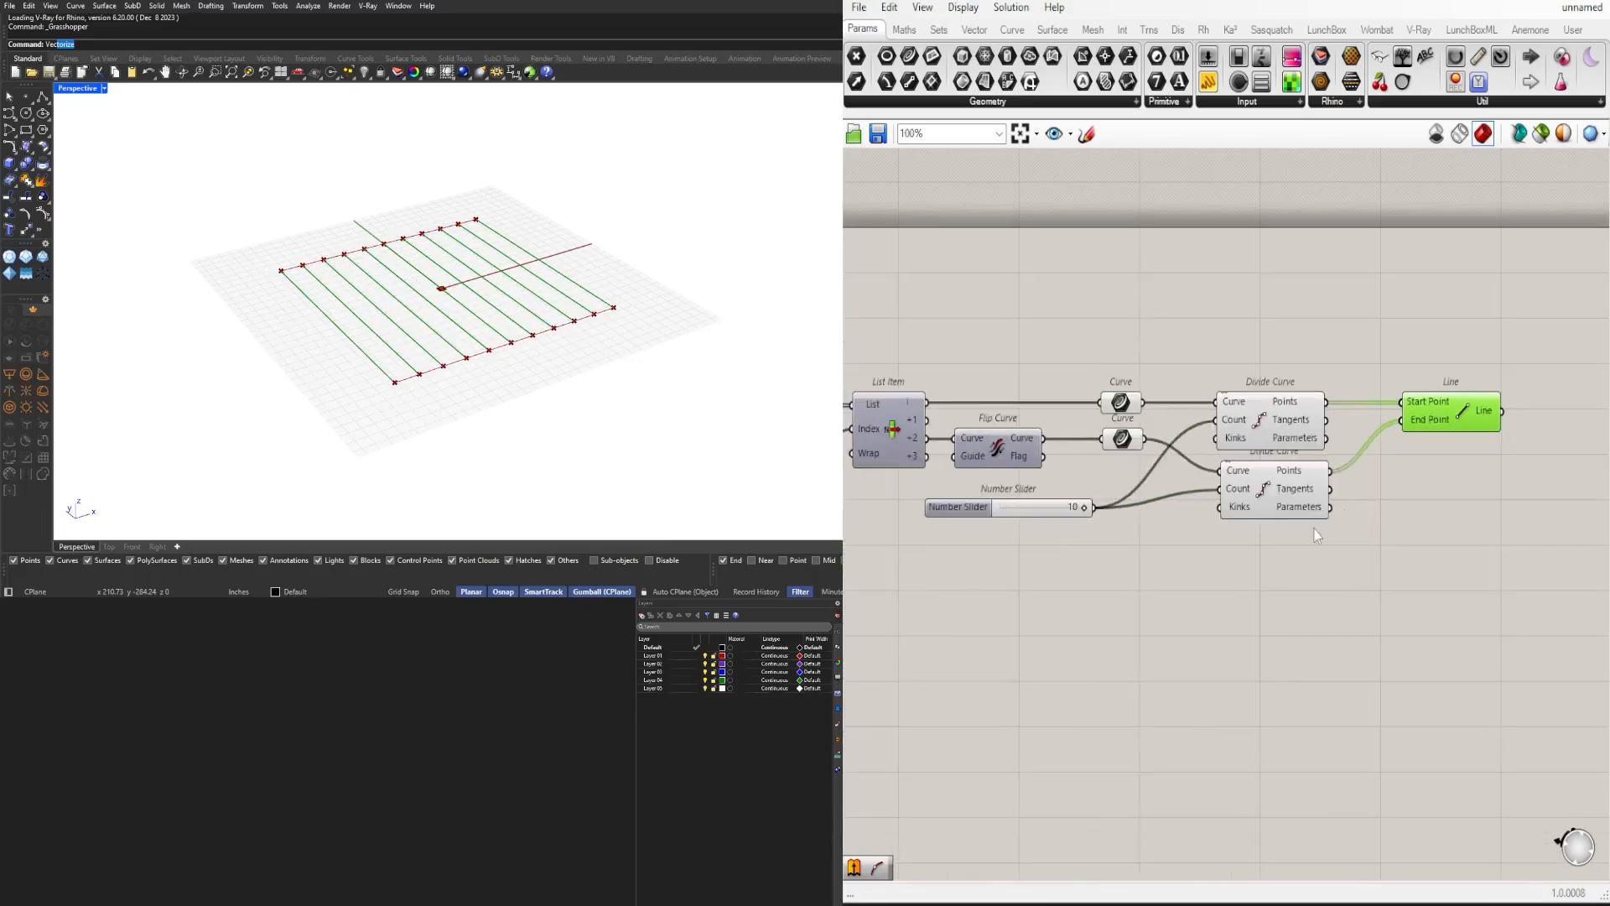
pyautogui.moveTo(1315, 530); pyautogui.dragTo(1367, 525, button='right')
pyautogui.moveTo(1378, 586); pyautogui.dragTo(1125, 362)
pyautogui.middleClick(1160, 282)
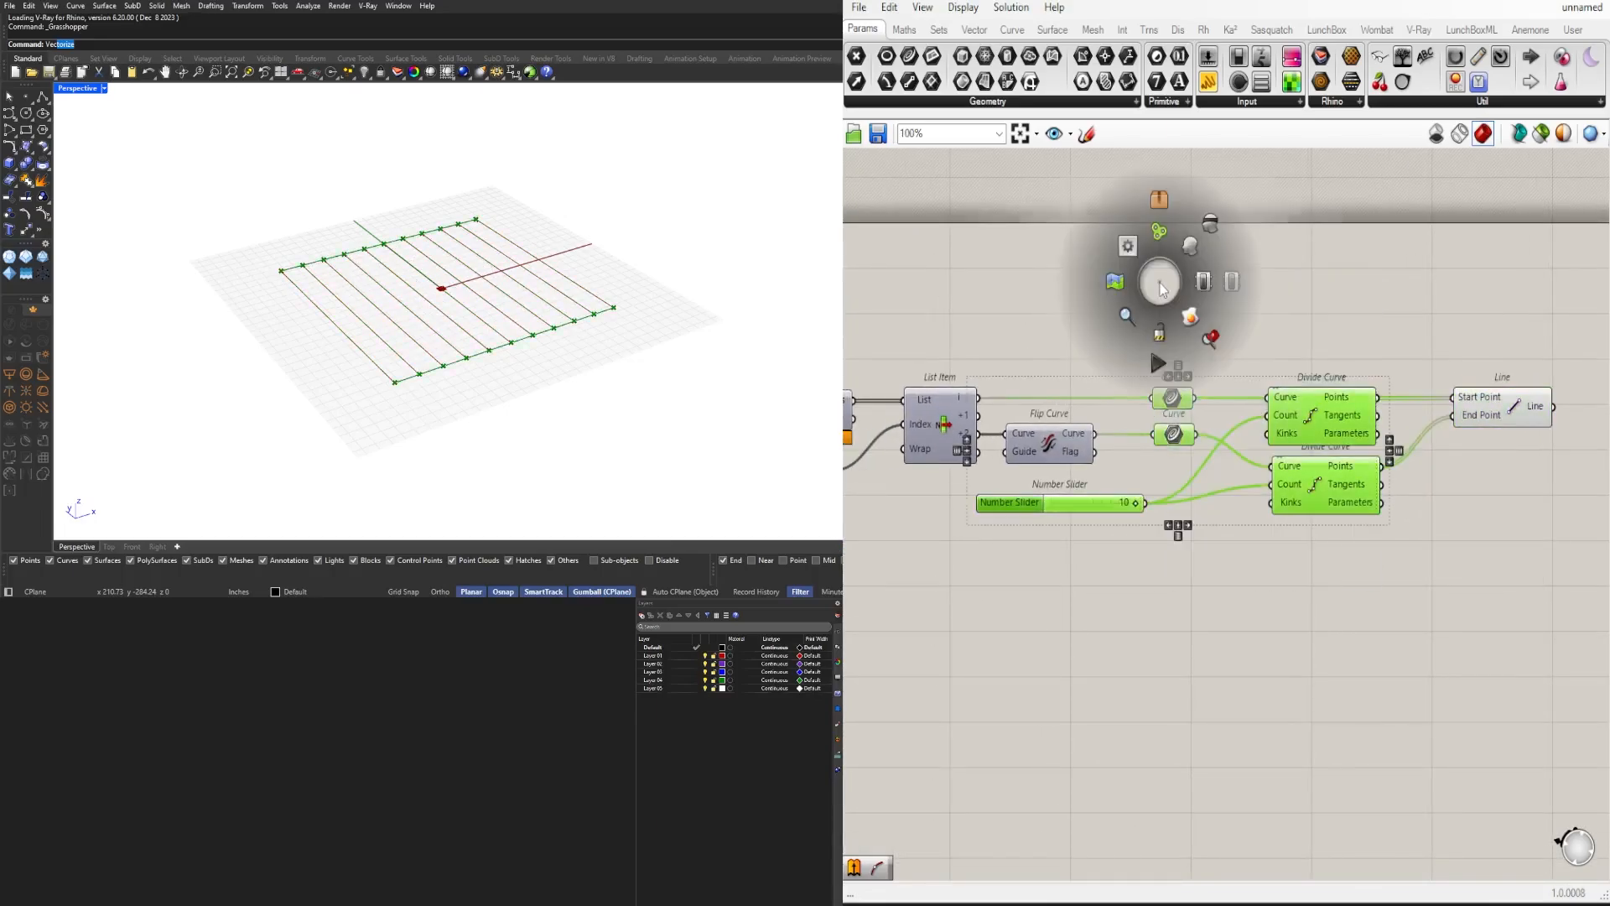
pyautogui.click(1213, 225)
pyautogui.click(1374, 333)
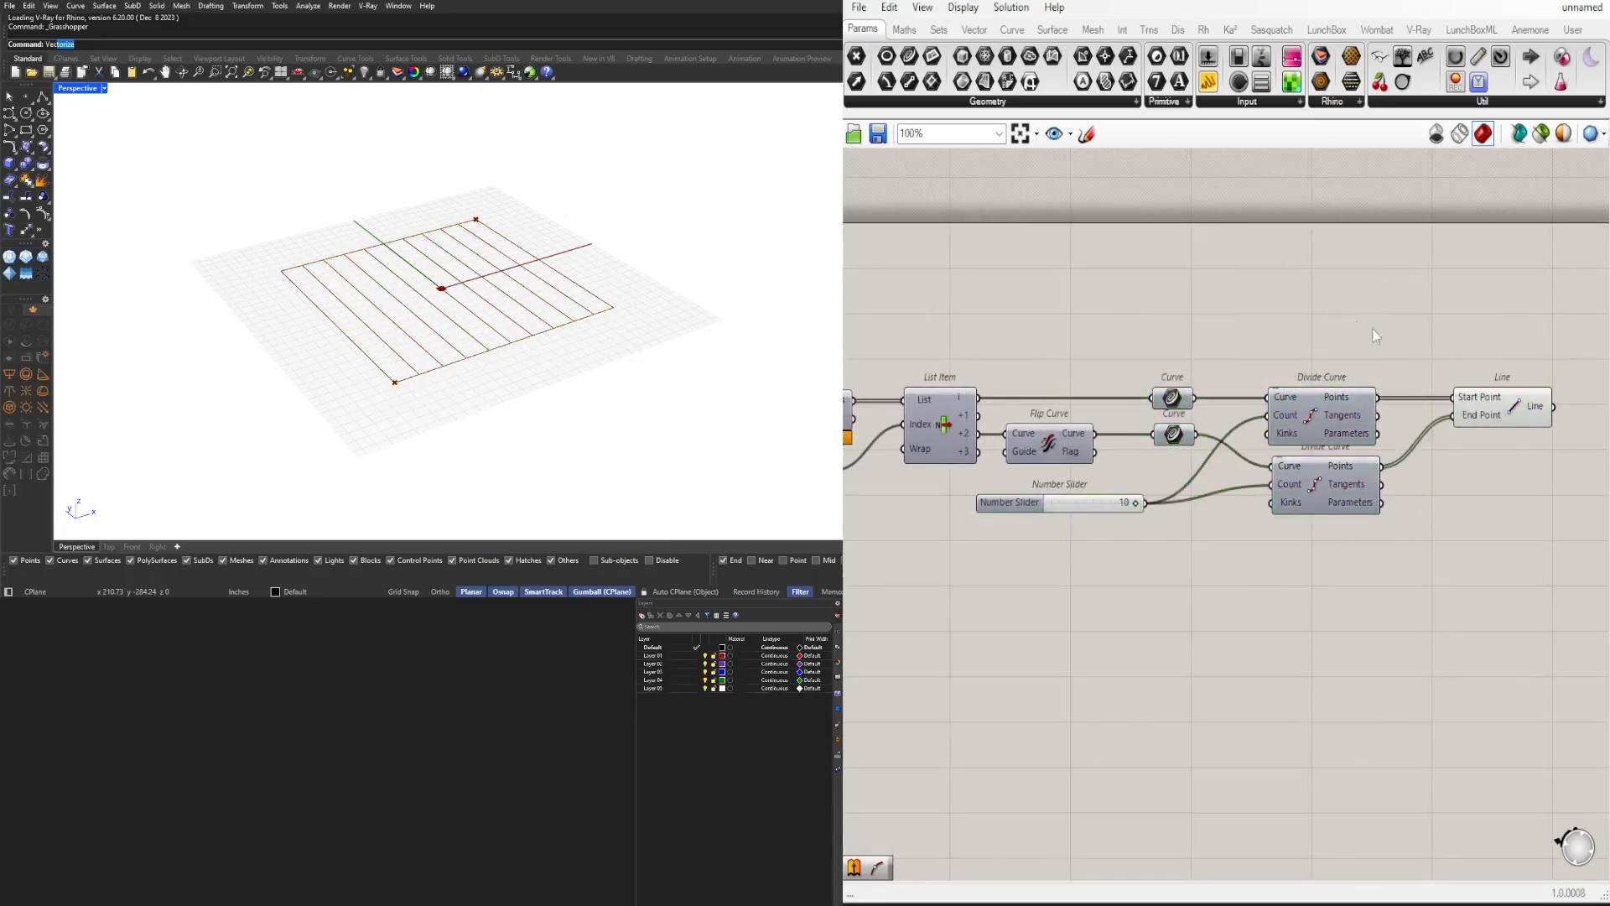
# Step: Review the script from the rectangle to the Line component and examine the lines between the divided edges in the viewport
pyautogui.moveTo(1091, 498); pyautogui.dragTo(1316, 482, button='right')
pyautogui.moveTo(1164, 557); pyautogui.dragTo(1097, 324)
pyautogui.moveTo(1085, 438)
pyautogui.mouseDown(button='right')
pyautogui.moveTo(1407, 409)
pyautogui.moveTo(1089, 419)
pyautogui.mouseUp(button='right')
pyautogui.scroll(-2, 1224, 386)
pyautogui.moveTo(1351, 455); pyautogui.dragTo(1206, 457, button='right')
pyautogui.moveTo(990, 488); pyautogui.dragTo(930, 466, button='right')
pyautogui.moveTo(1515, 483); pyautogui.dragTo(1128, 492, button='right')
pyautogui.scroll(2, 1308, 468)
pyautogui.moveTo(1301, 430); pyautogui.dragTo(1175, 224)
pyautogui.click(1300, 390)
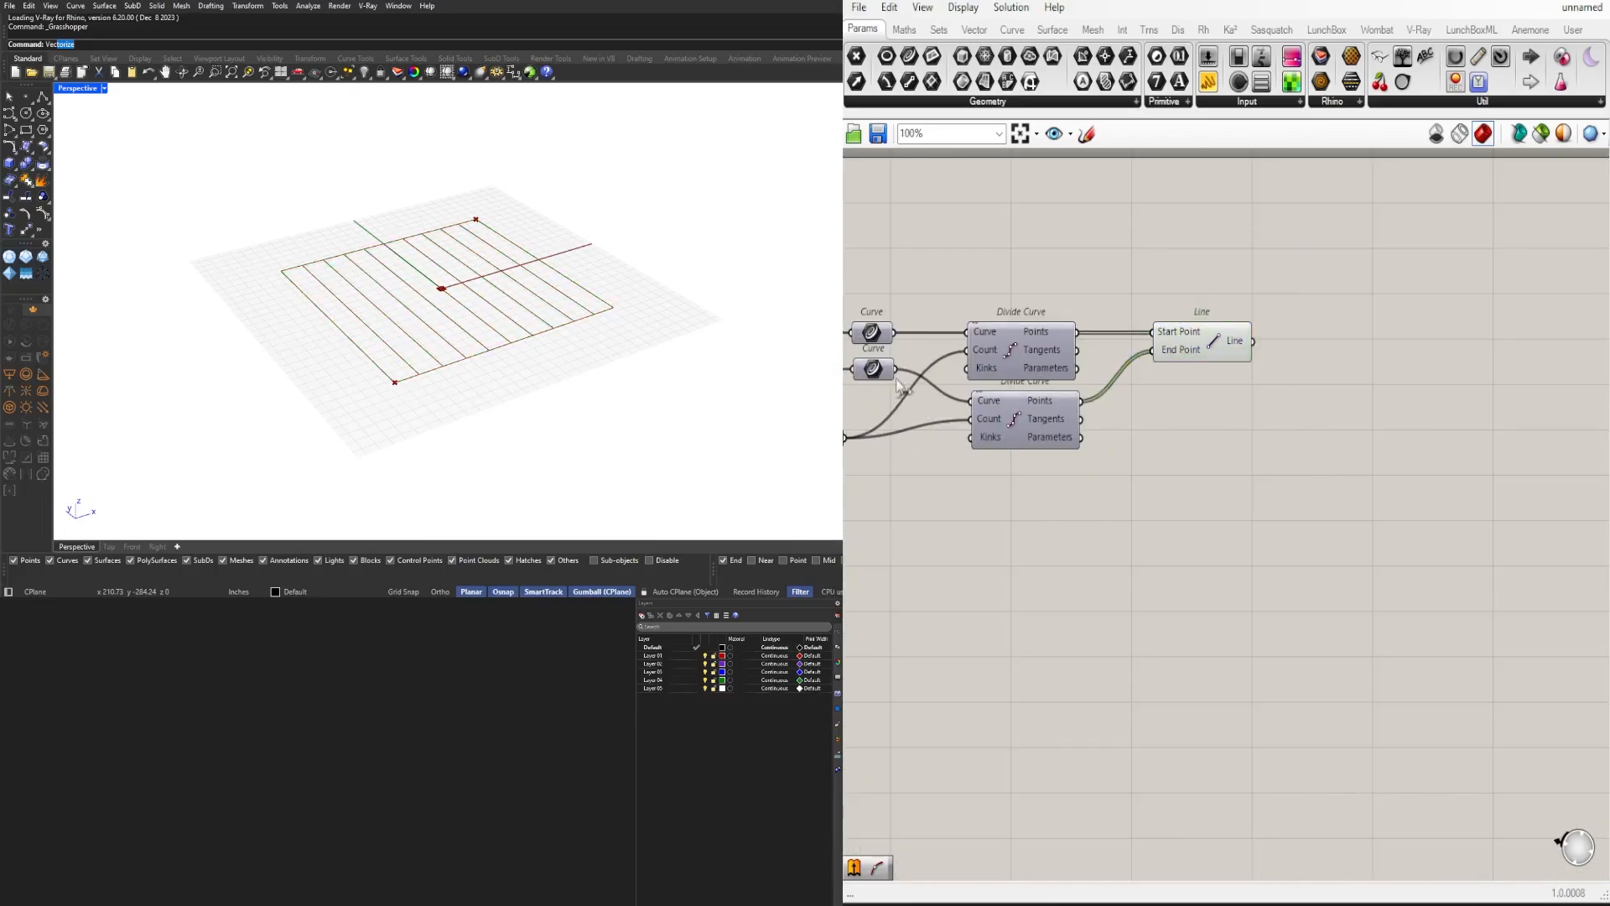
pyautogui.click(1200, 361)
pyautogui.moveTo(419, 360); pyautogui.dragTo(329, 278, button='right')
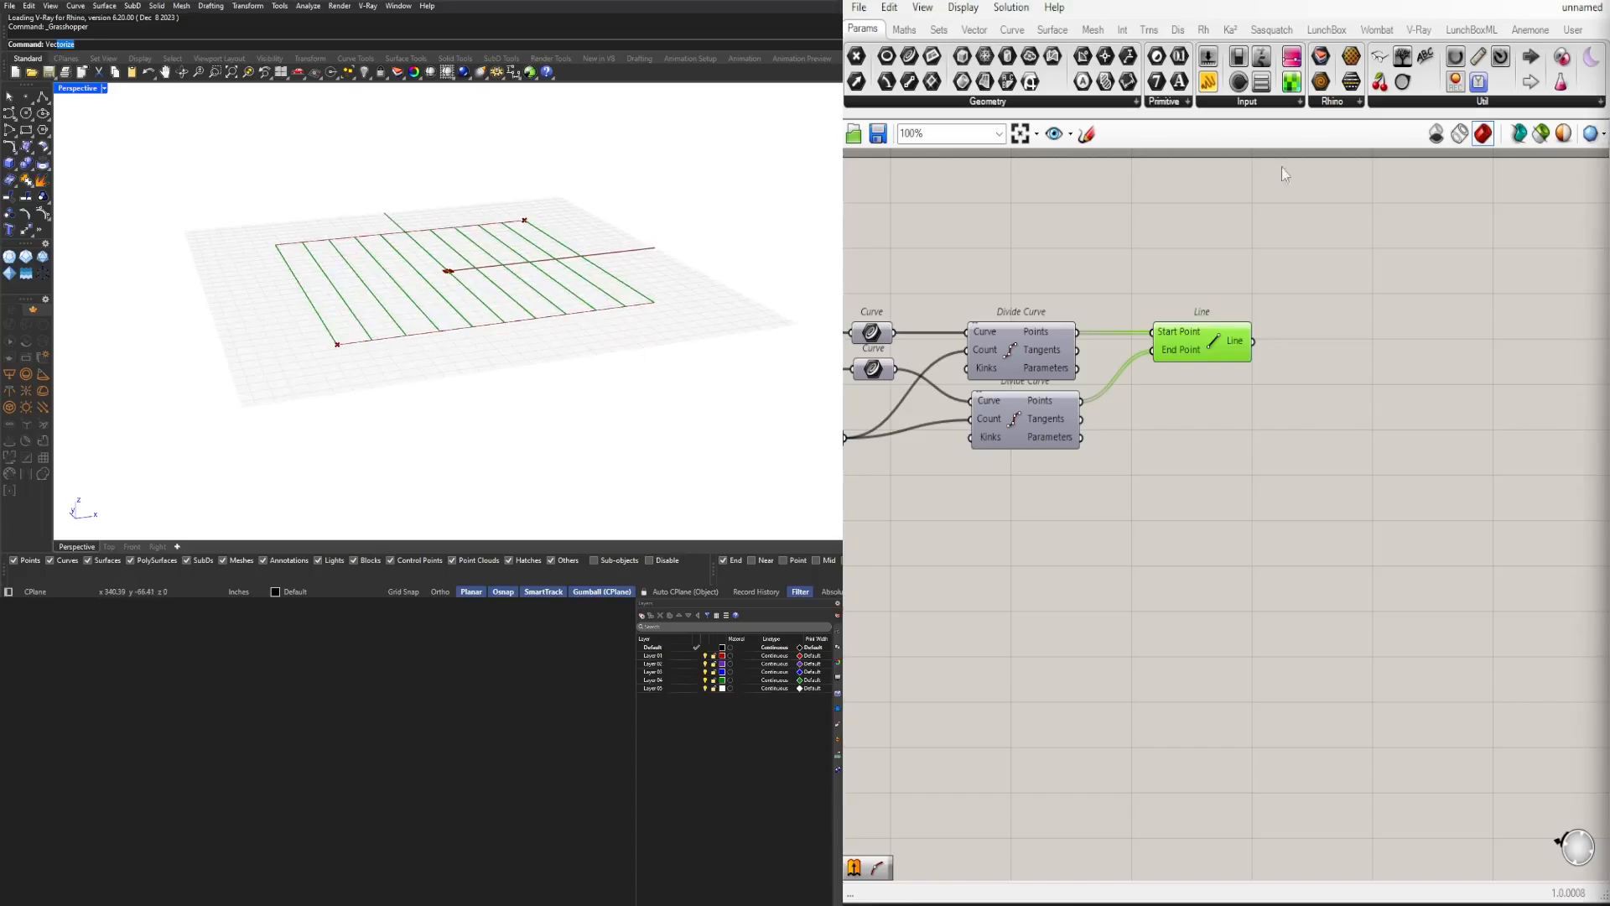
# Step: Shift the Line component slightly farther from the Divide Curves and add a Move component below it
pyautogui.moveTo(1216, 351); pyautogui.dragTo(1250, 355)
pyautogui.click(1227, 416)
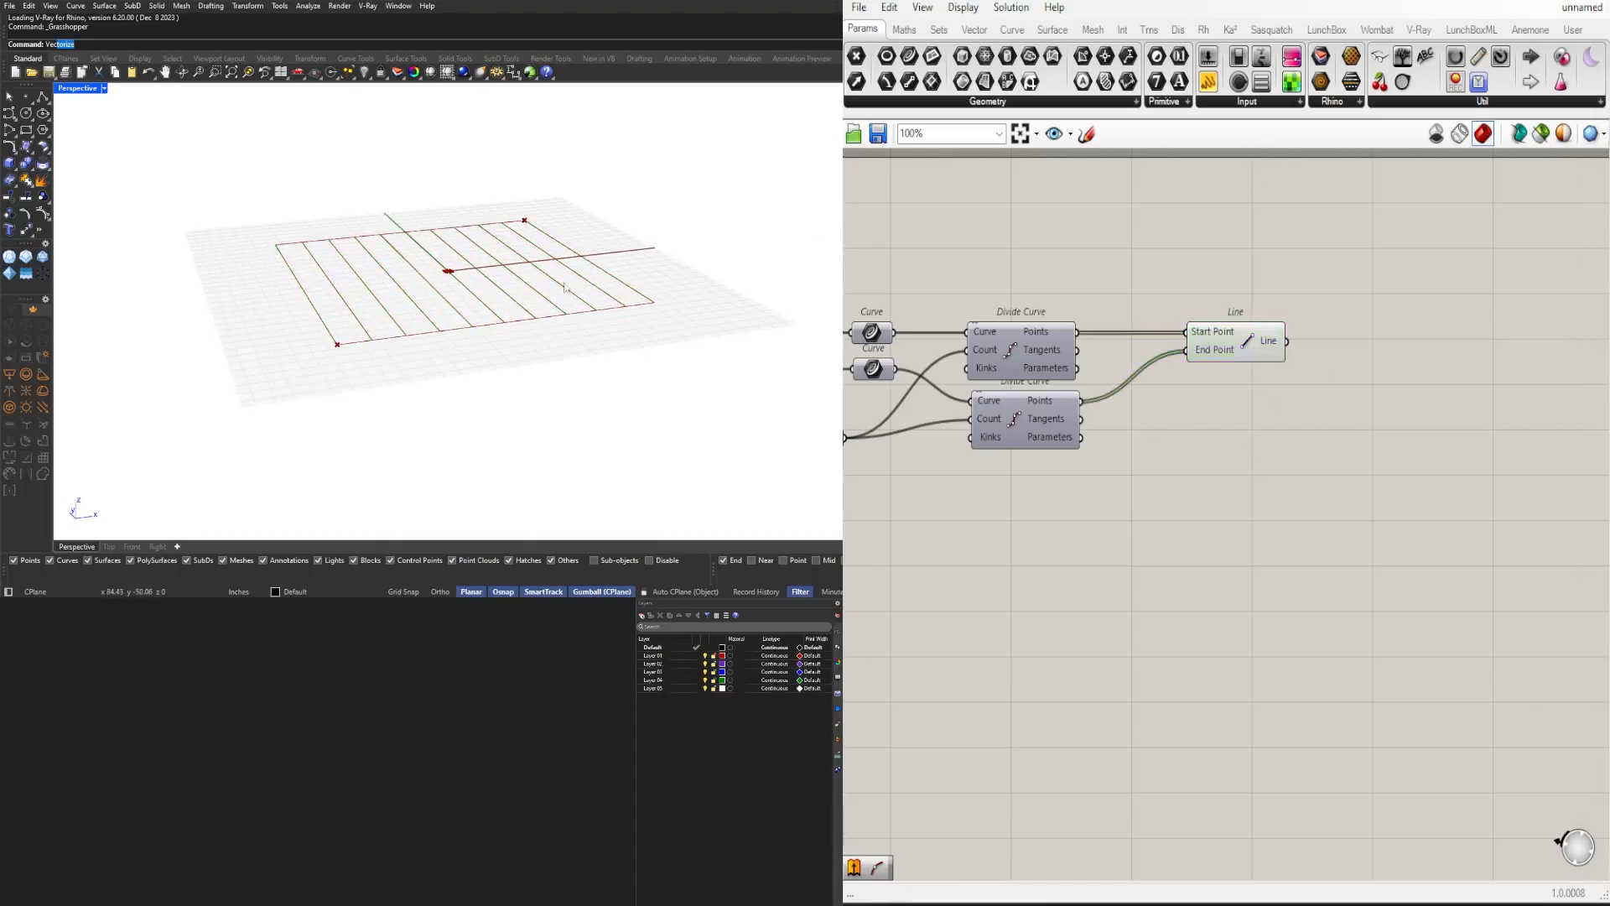
pyautogui.moveTo(526, 314); pyautogui.dragTo(565, 340, button='right')
pyautogui.scroll(-2, 1214, 345)
pyautogui.click(1176, 349)
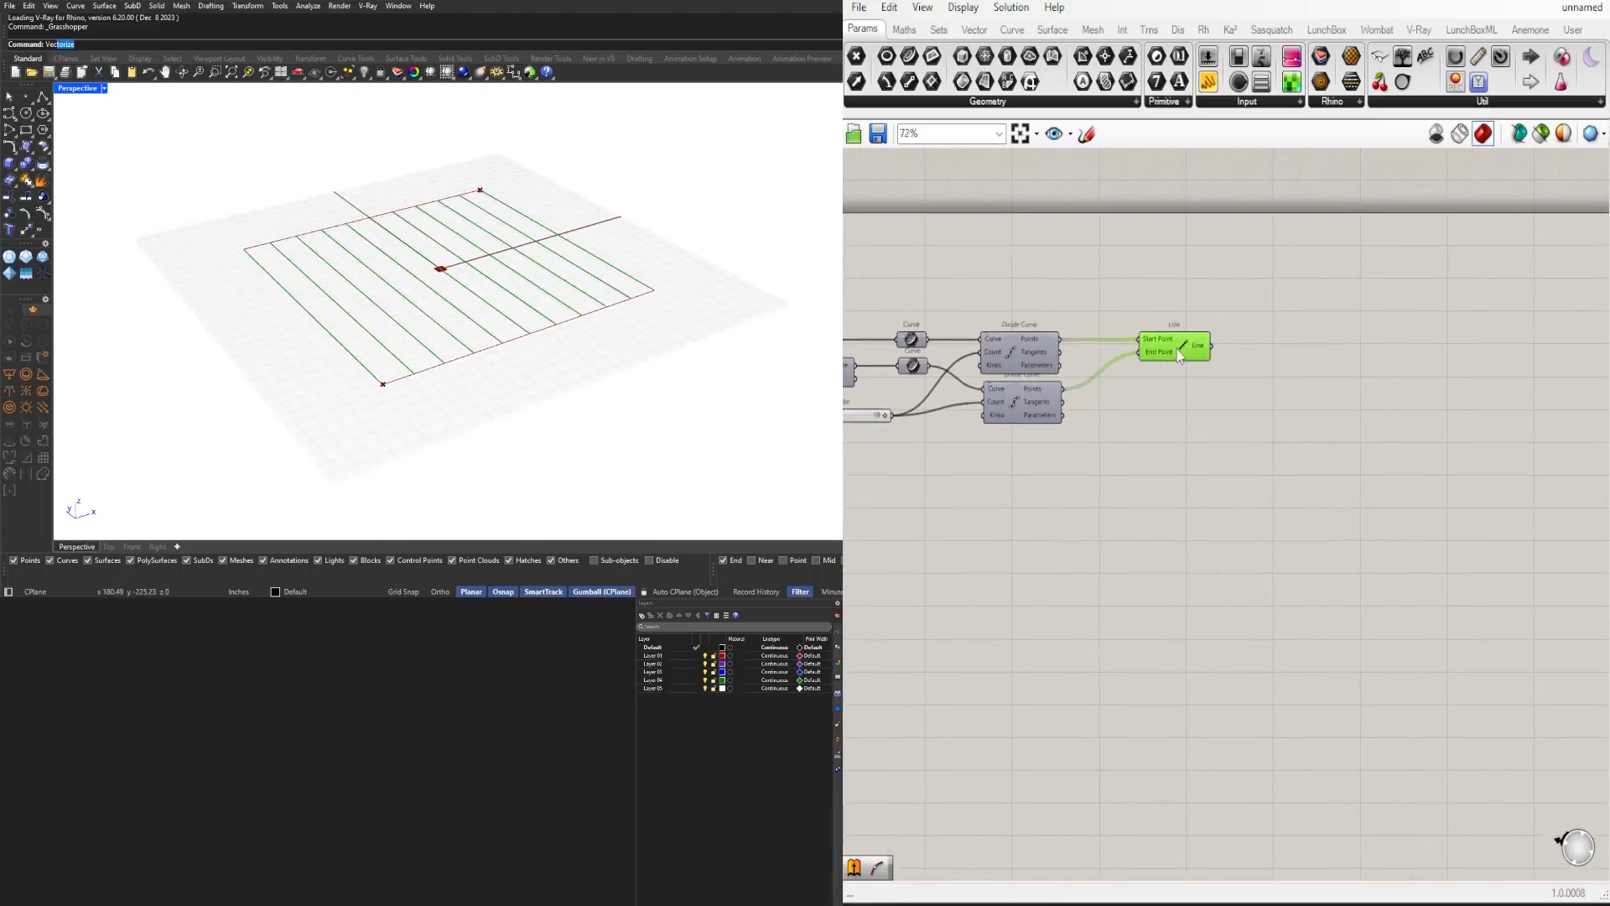
pyautogui.doubleClick(1236, 475)
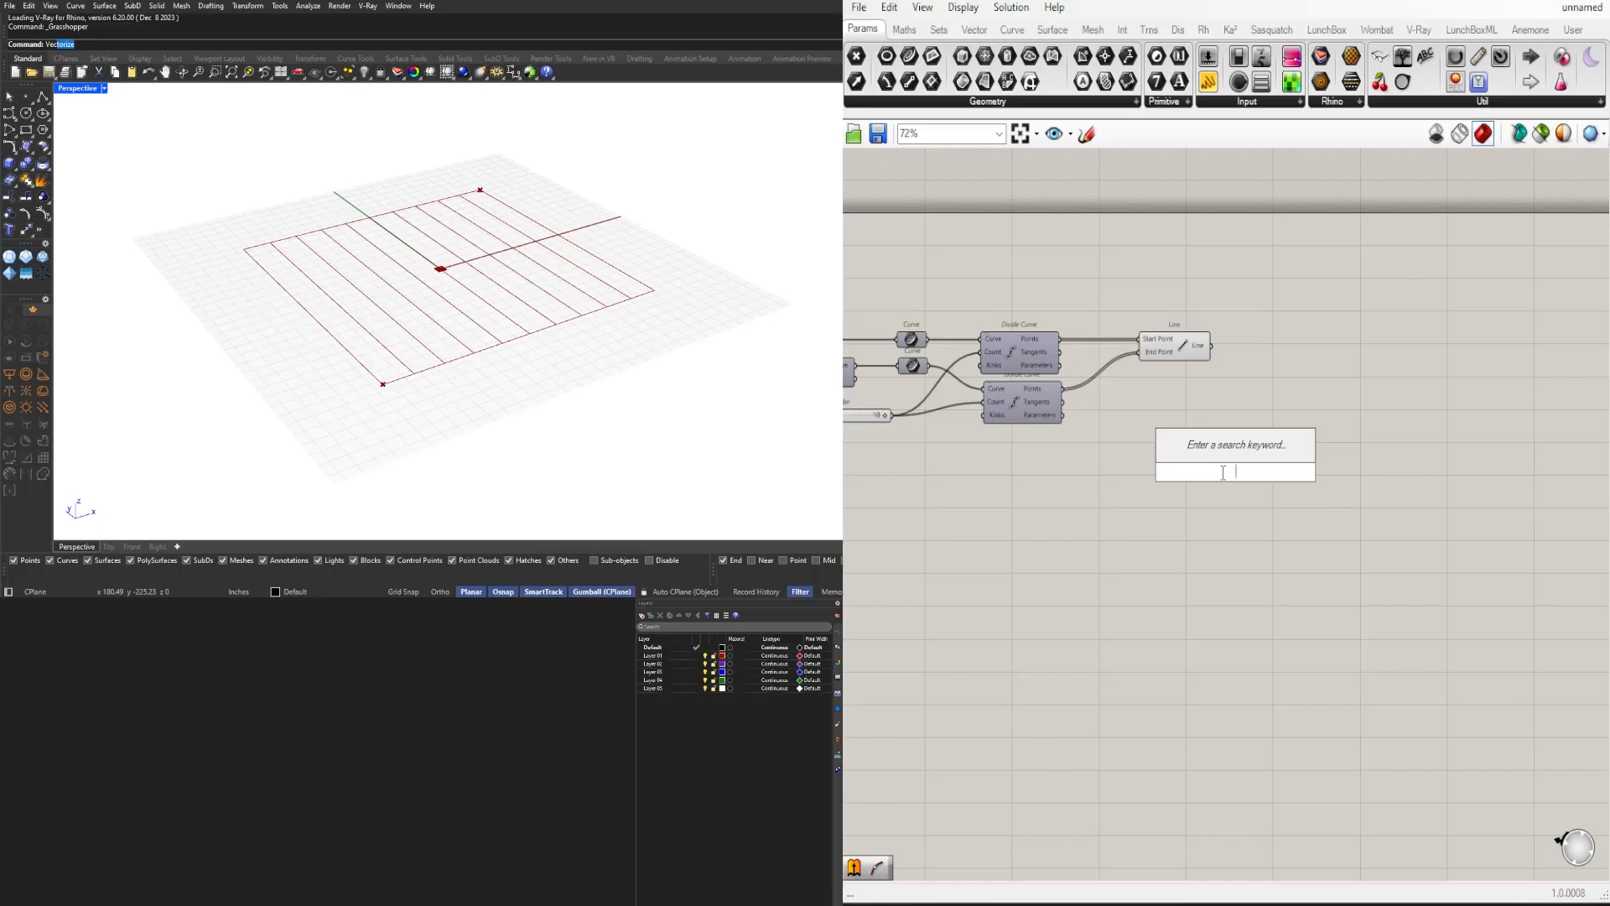
pyautogui.write('move')
pyautogui.press('Return')
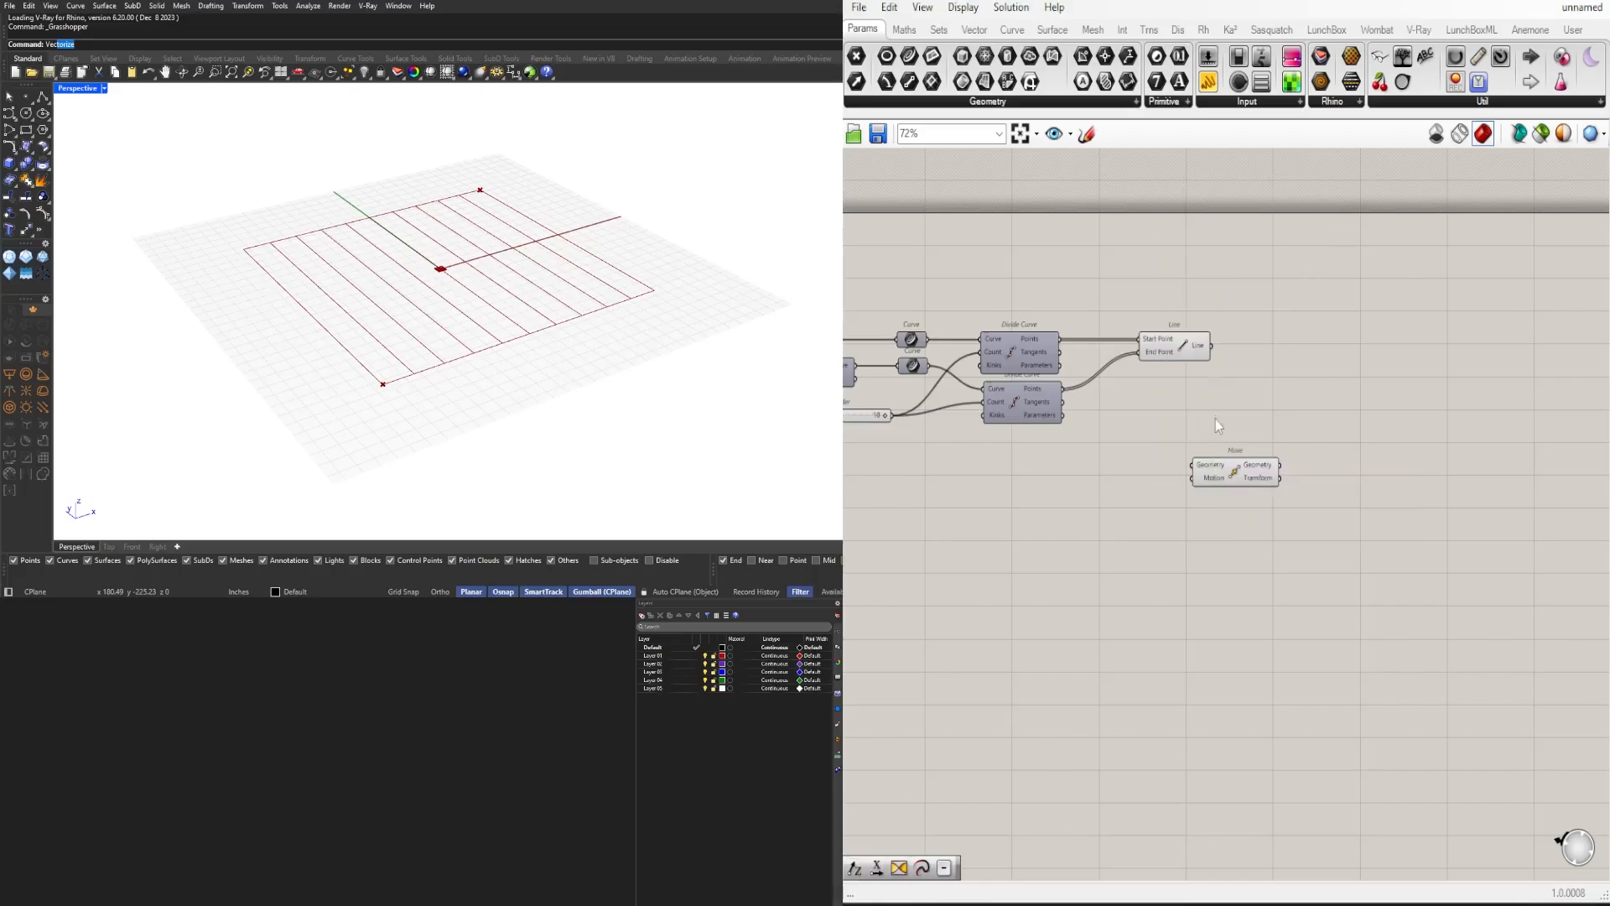
# Step: Connect Line to the Move geometry input, drive its motion with a Unit Z component, and shift both components farther from Line
pyautogui.moveTo(1210, 346); pyautogui.dragTo(1425, 387)
pyautogui.doubleClick(1295, 428)
pyautogui.write('unit z')
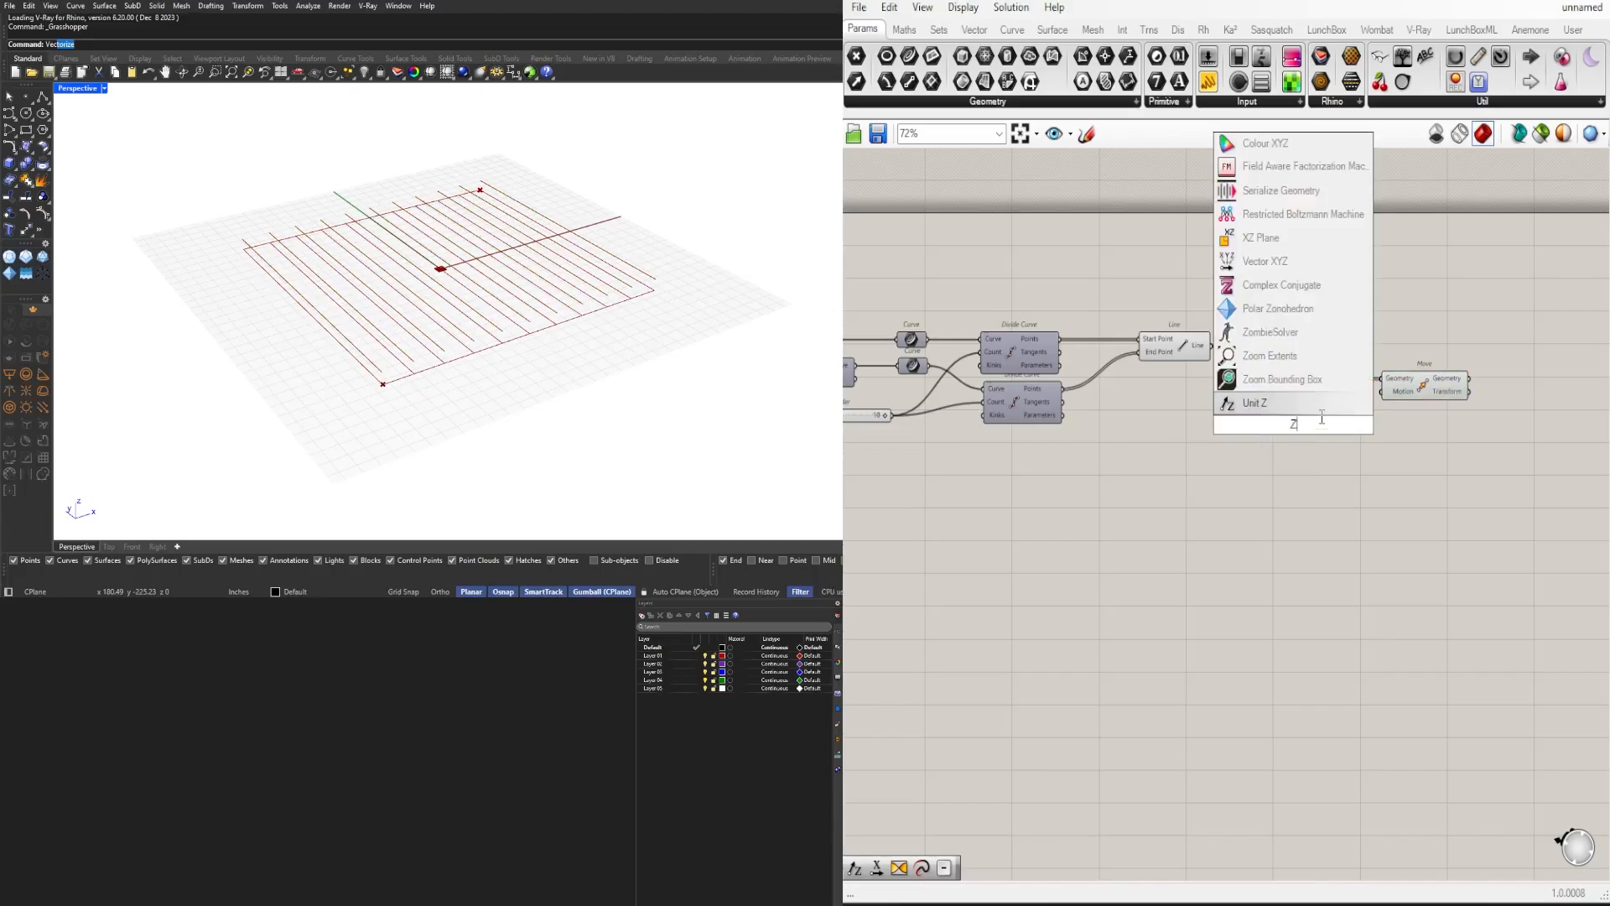
pyautogui.press('Return')
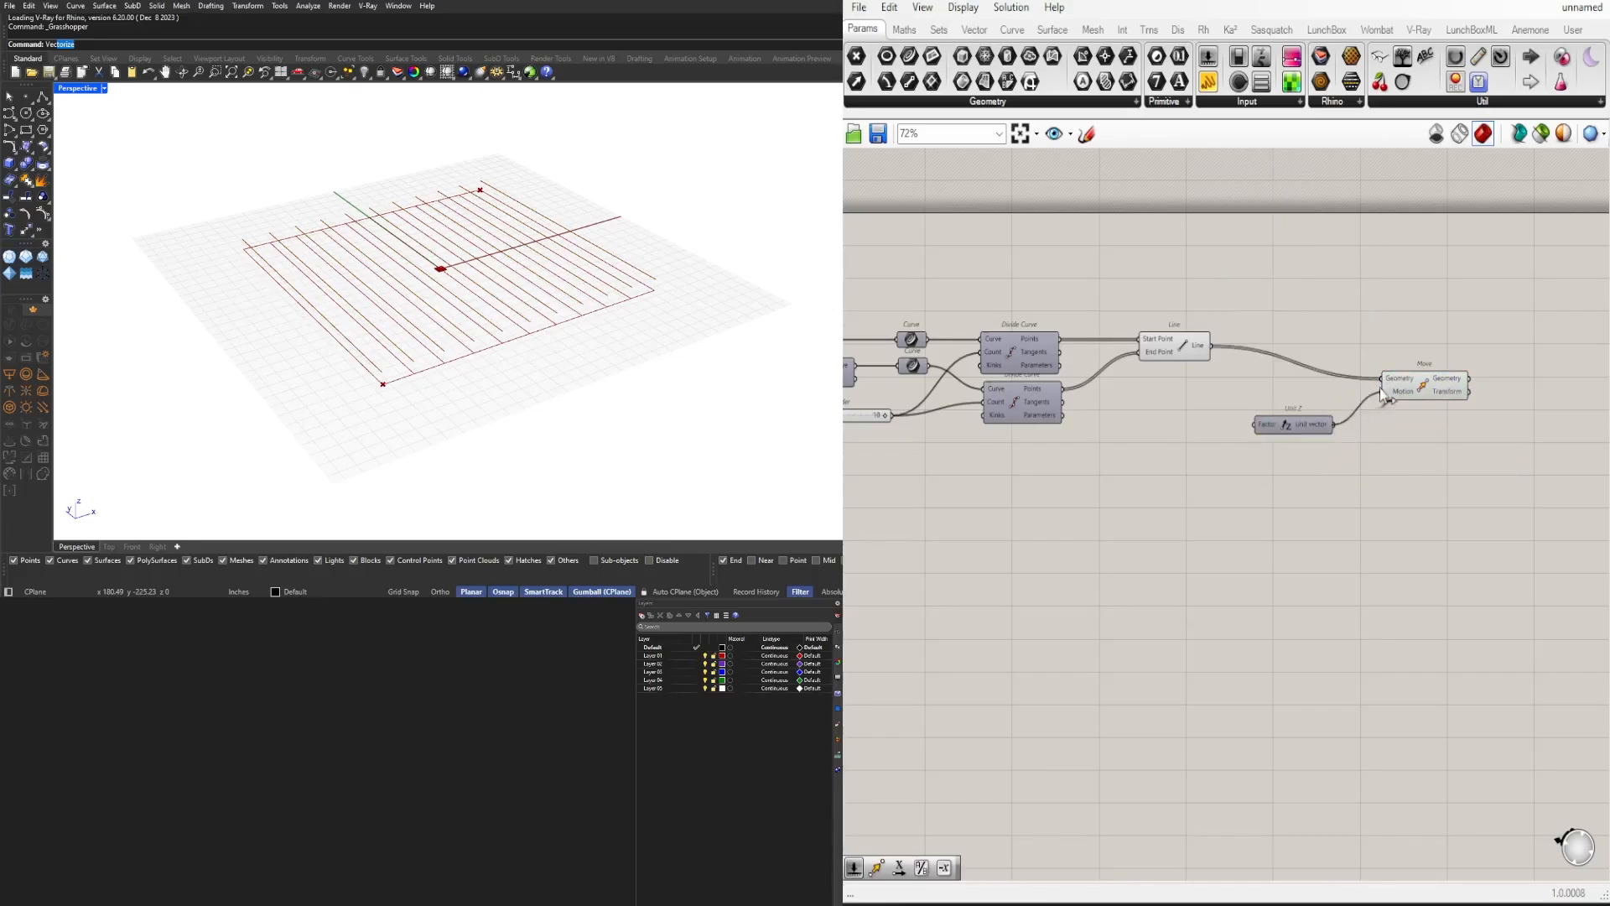
pyautogui.moveTo(1381, 389); pyautogui.dragTo(1382, 391)
pyautogui.moveTo(1423, 389); pyautogui.dragTo(1465, 372)
pyautogui.moveTo(1316, 427); pyautogui.dragTo(1376, 404)
pyautogui.moveTo(1454, 370); pyautogui.dragTo(1494, 352)
pyautogui.moveTo(1376, 404); pyautogui.dragTo(1415, 391)
# Step: Add a number slider set to 24.00 and connect it to the Unit Z factor
pyautogui.doubleClick(1300, 411)
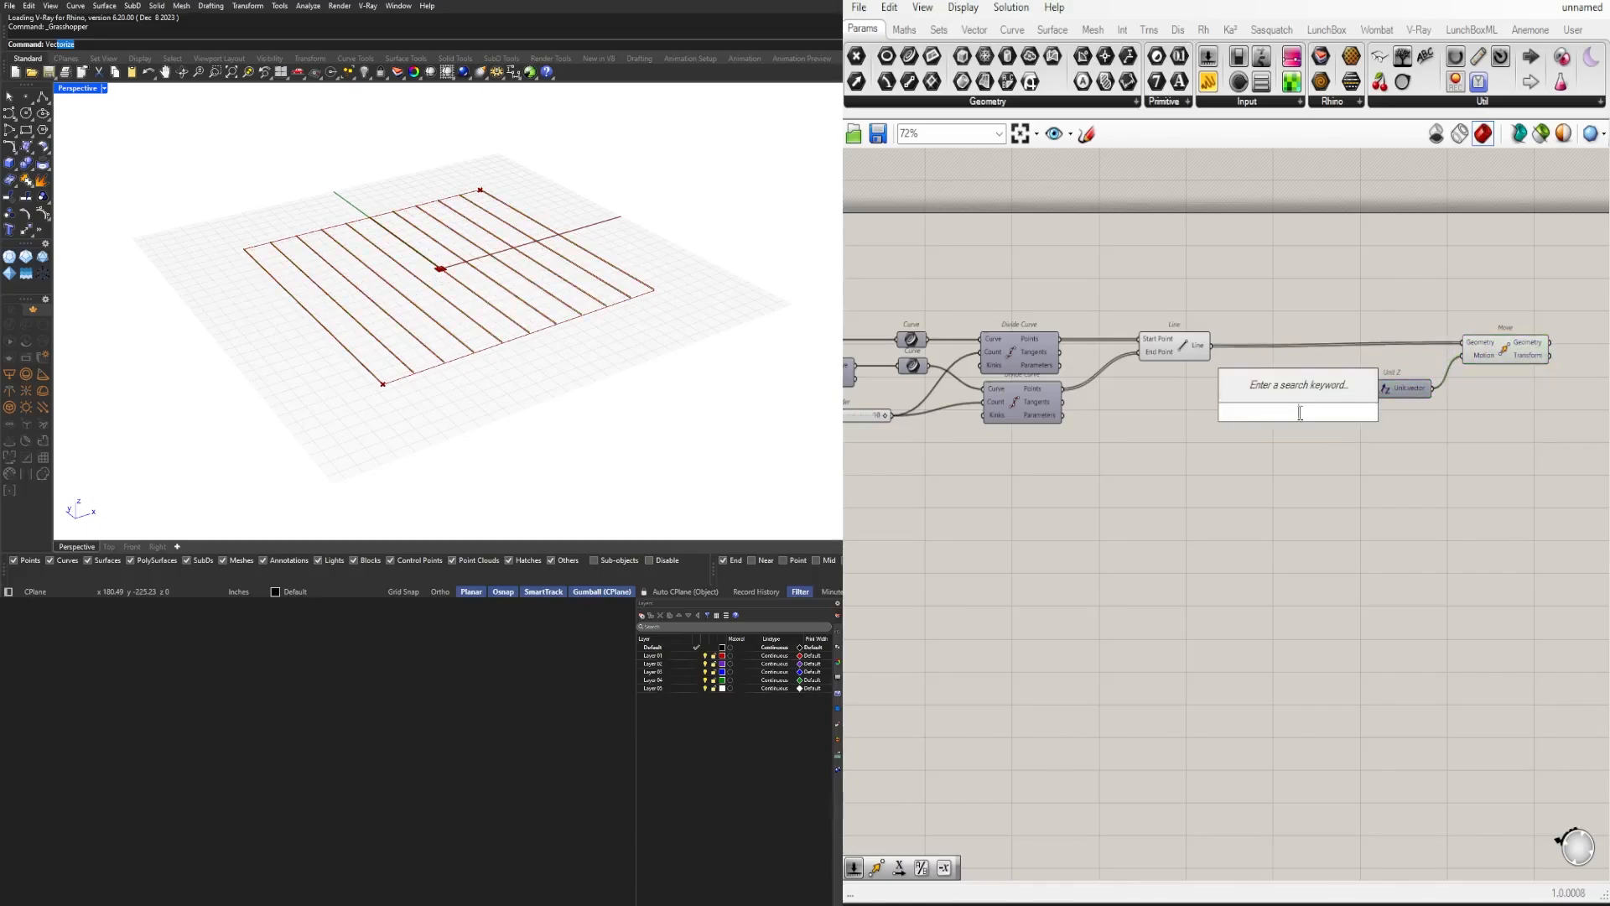
pyautogui.write('24.00')
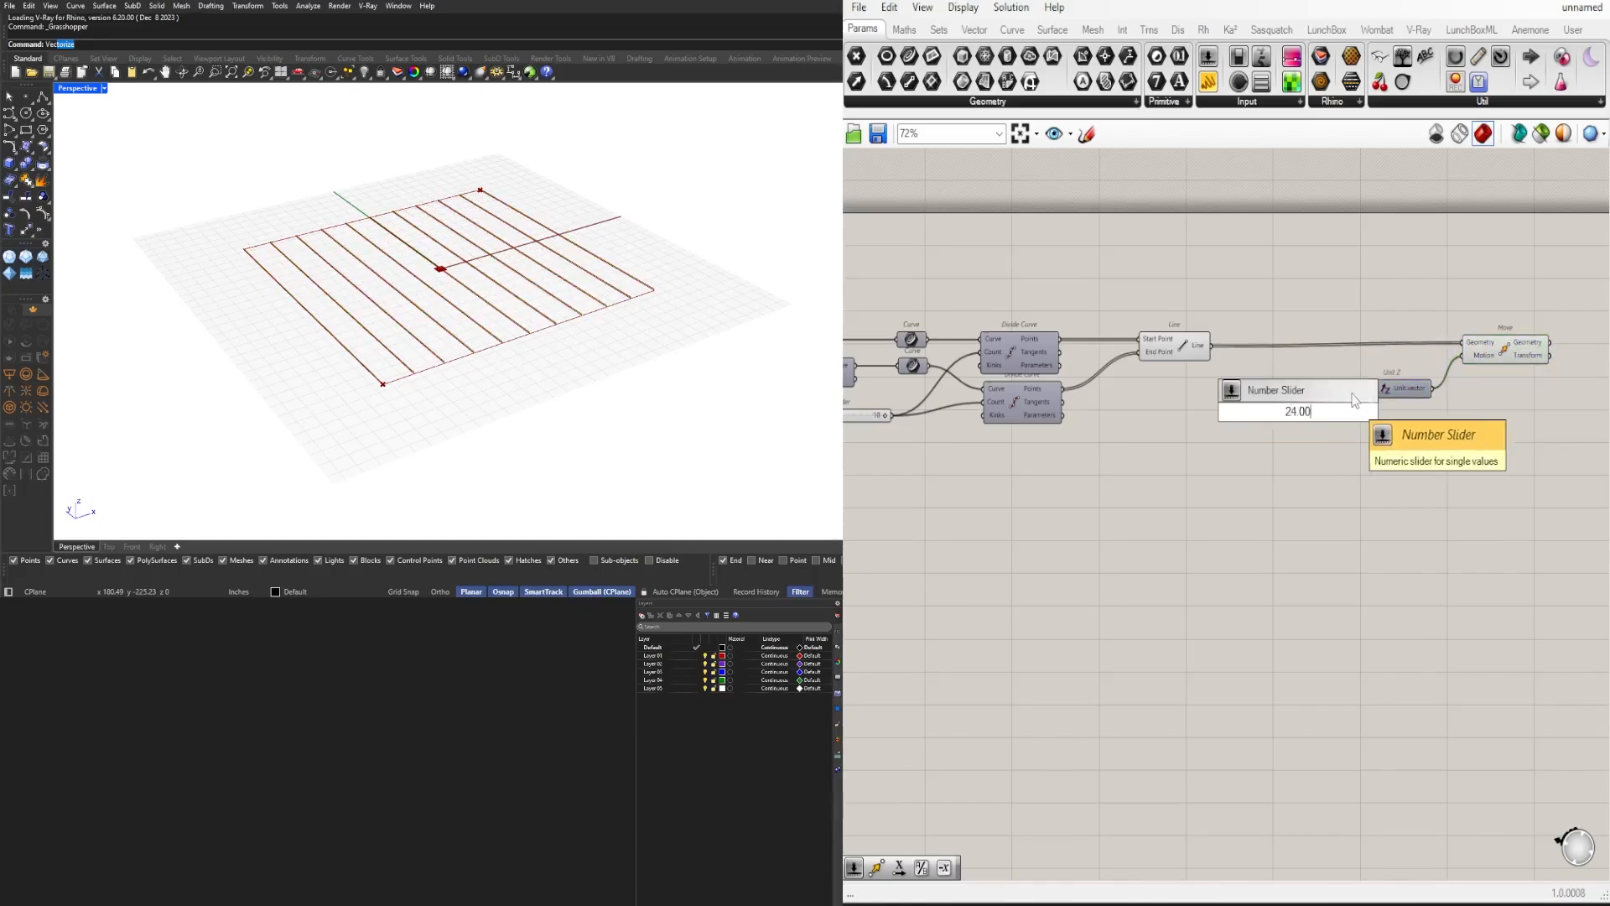
pyautogui.press('Return')
pyautogui.scroll(2, 1373, 393)
pyautogui.moveTo(1335, 420); pyautogui.dragTo(1347, 388)
pyautogui.moveTo(1521, 360); pyautogui.dragTo(1430, 359, button='right')
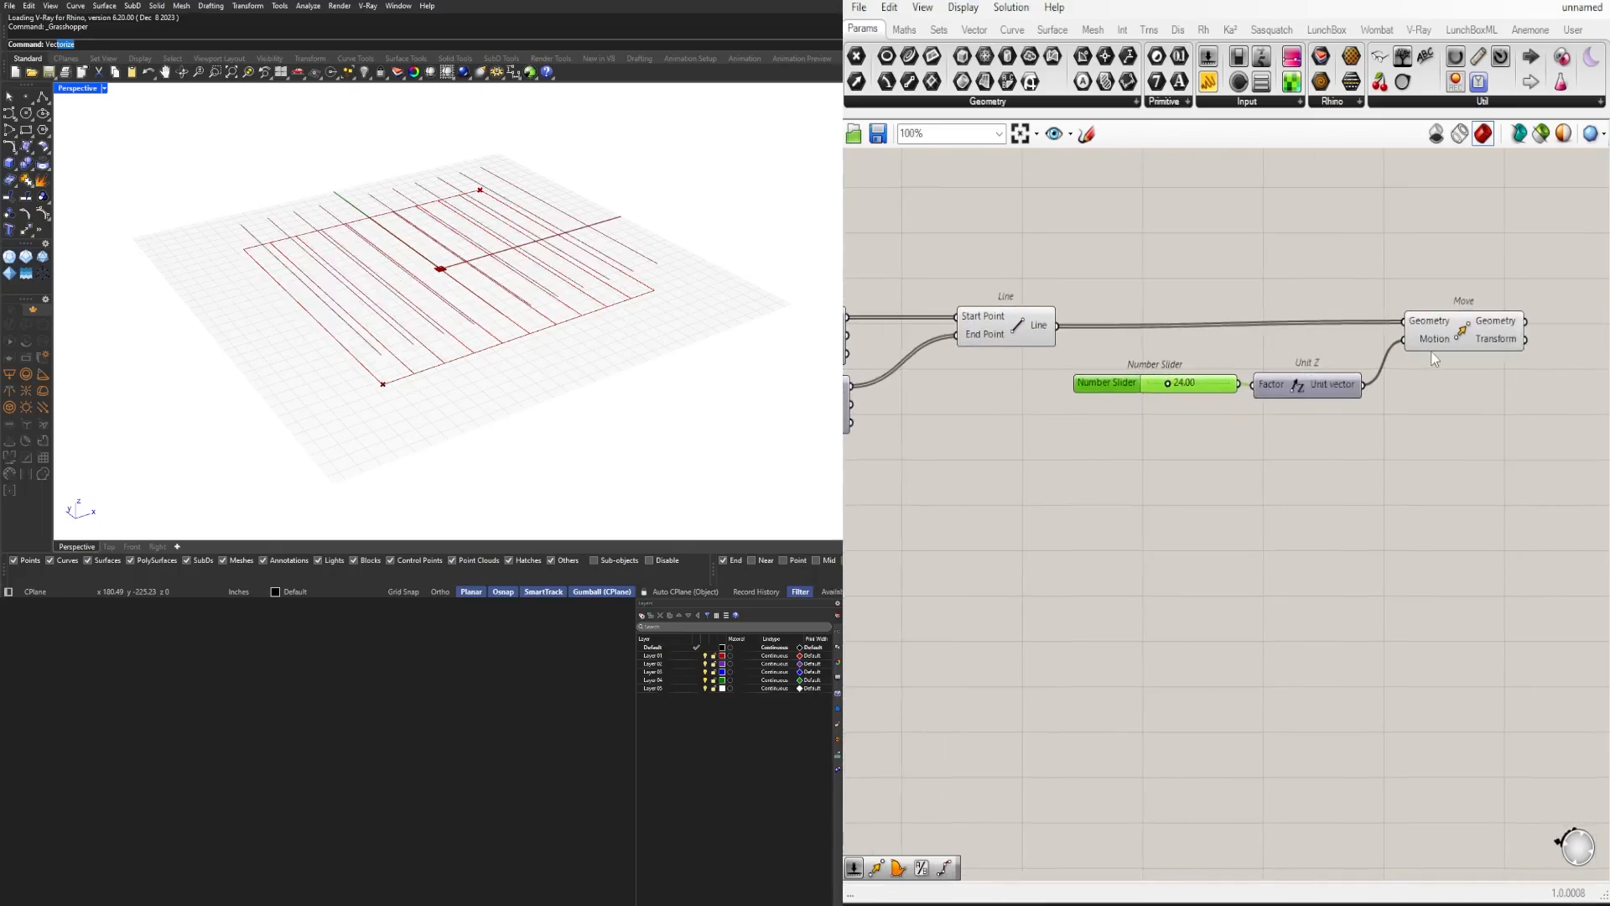
# Step: Nudge the Move component slightly away from Unit Z and change the move height slider to 19.82
pyautogui.moveTo(1458, 332); pyautogui.dragTo(1468, 336)
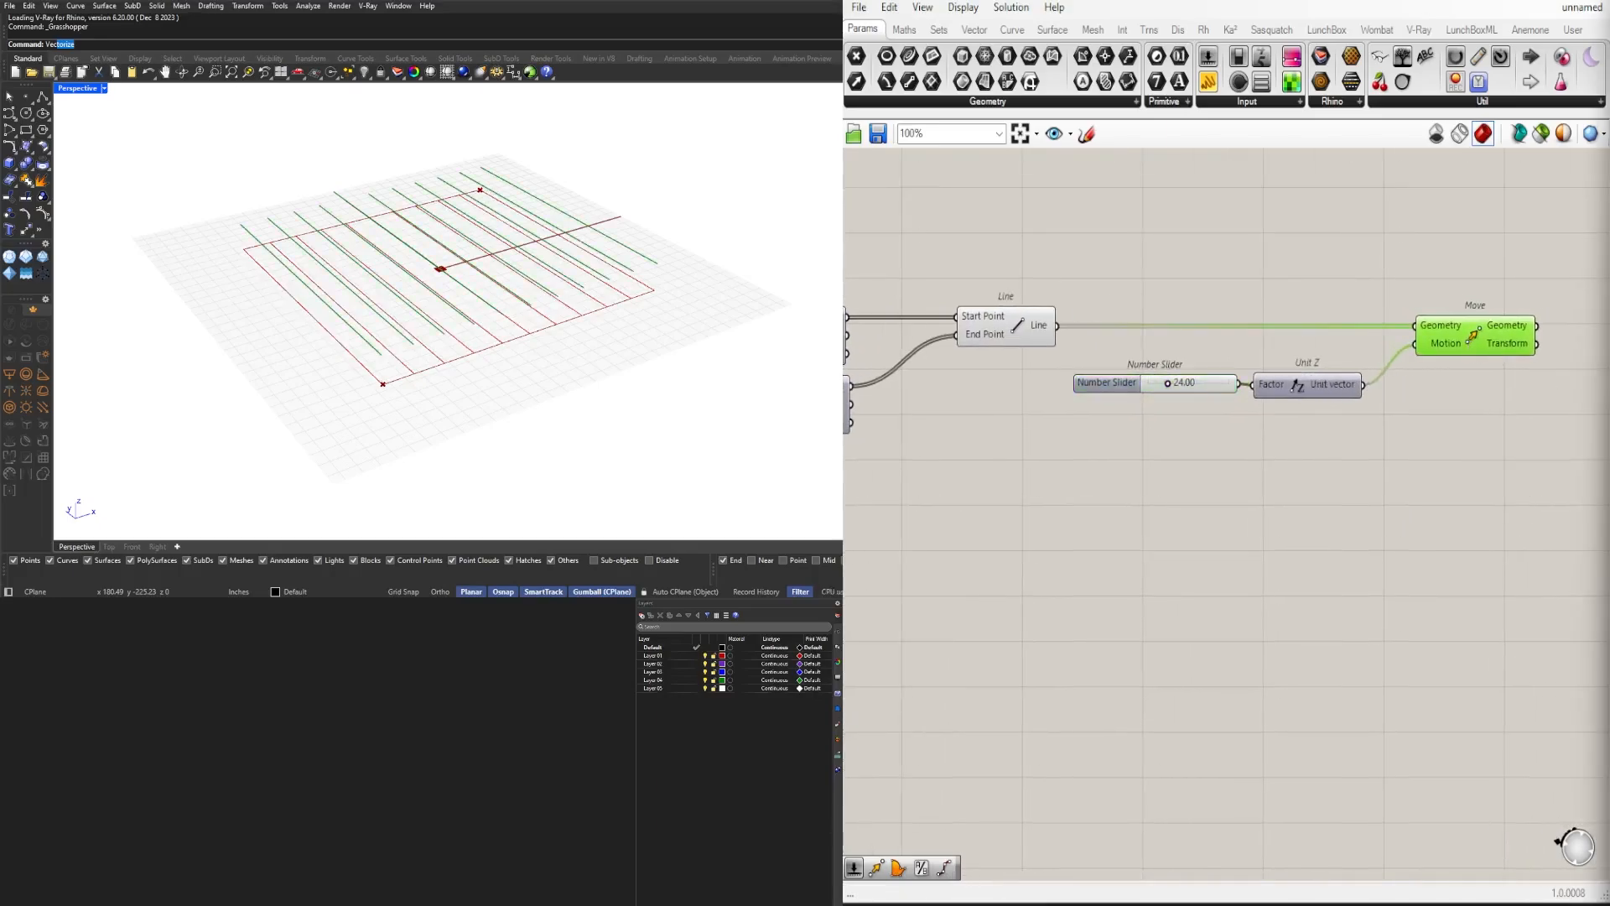
pyautogui.click(1370, 621)
pyautogui.scroll(4, 1170, 369)
pyautogui.moveTo(1167, 397)
pyautogui.mouseDown()
pyautogui.moveTo(1186, 417)
pyautogui.moveTo(1133, 421)
pyautogui.moveTo(1166, 429)
pyautogui.mouseUp()
pyautogui.moveTo(1275, 400); pyautogui.dragTo(1262, 404)
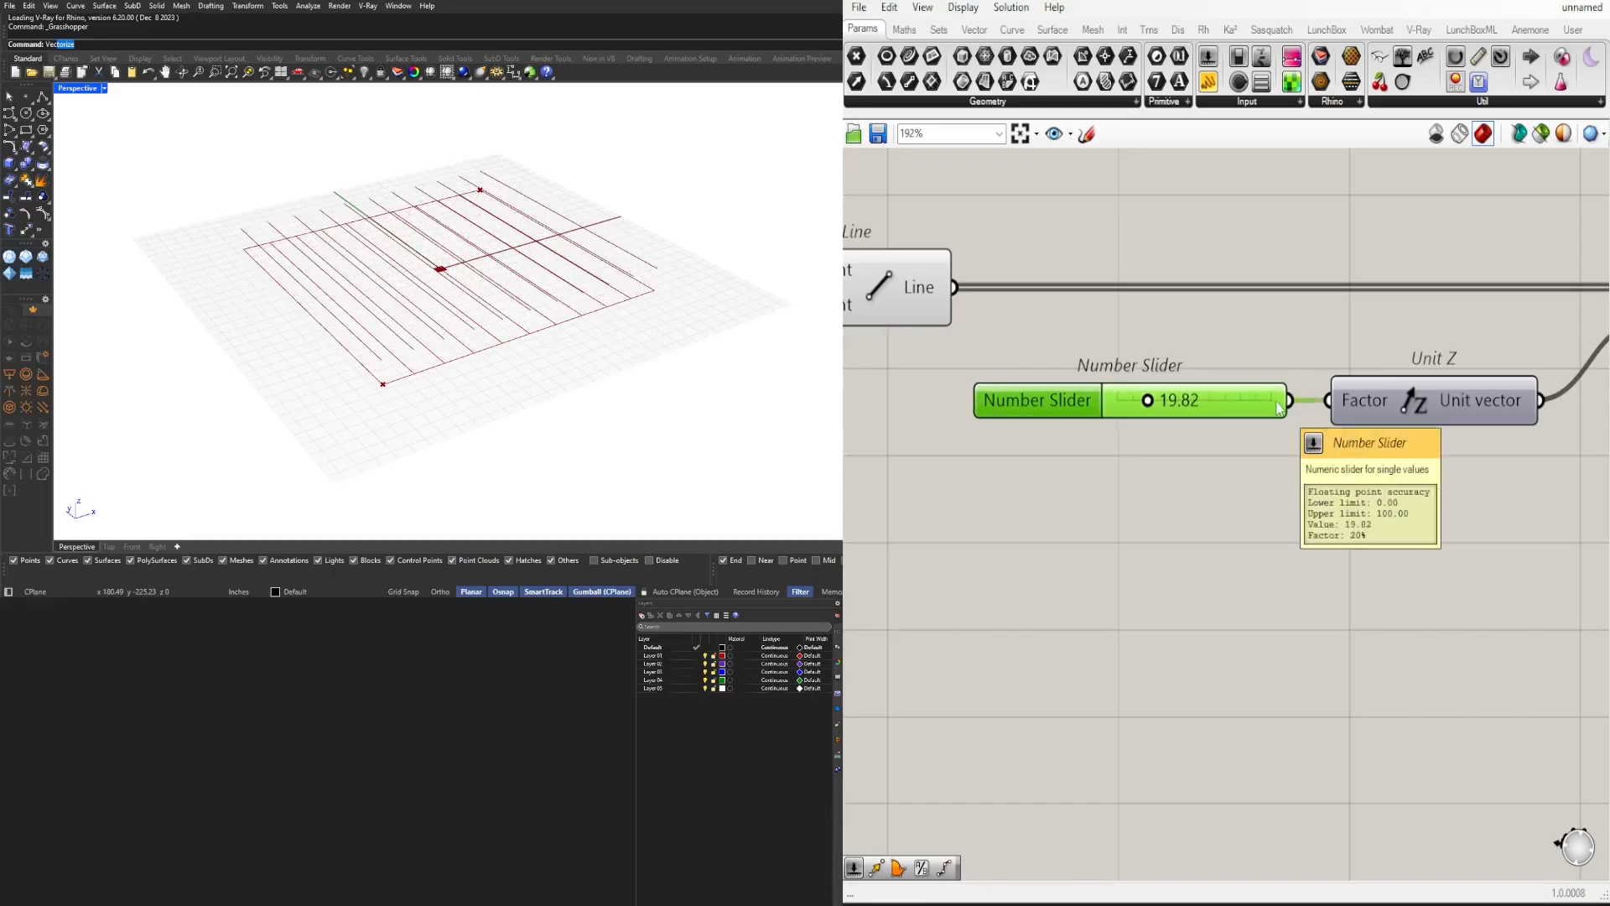
# Step: Shift Move, Unit Z and the height slider farther from Line, and inspect the raised lines from a lower angle
pyautogui.moveTo(395, 360)
pyautogui.mouseDown(button='right')
pyautogui.moveTo(393, 273)
pyautogui.moveTo(393, 329)
pyautogui.mouseUp(button='right')
pyautogui.scroll(-6, 1375, 510)
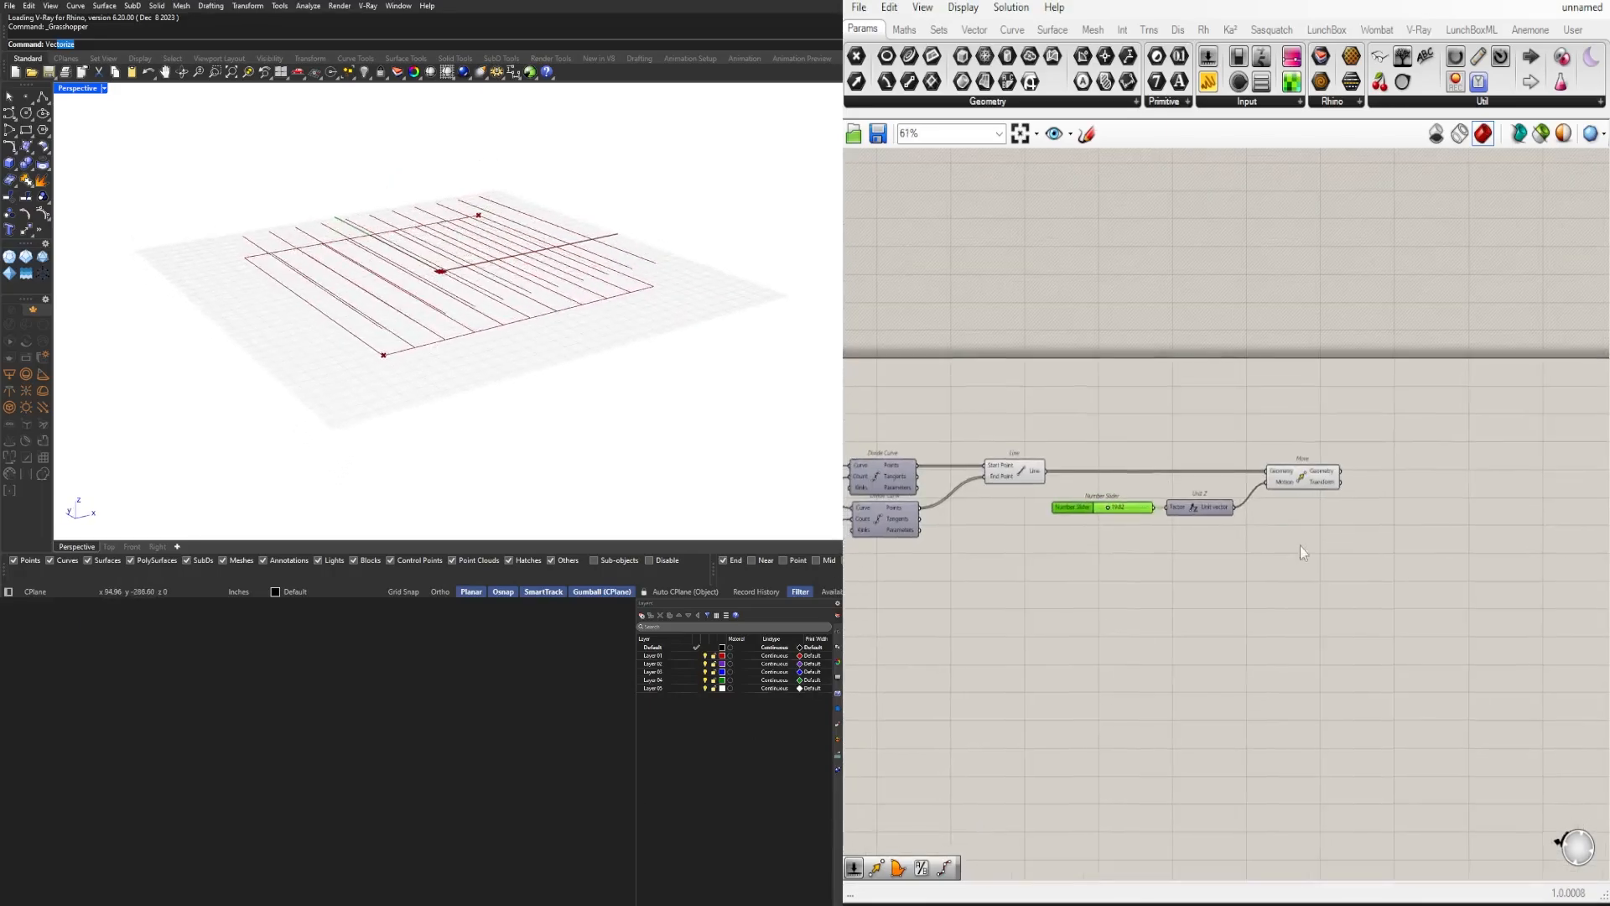
pyautogui.moveTo(1341, 553); pyautogui.dragTo(1199, 421)
pyautogui.moveTo(1201, 507); pyautogui.dragTo(1382, 508)
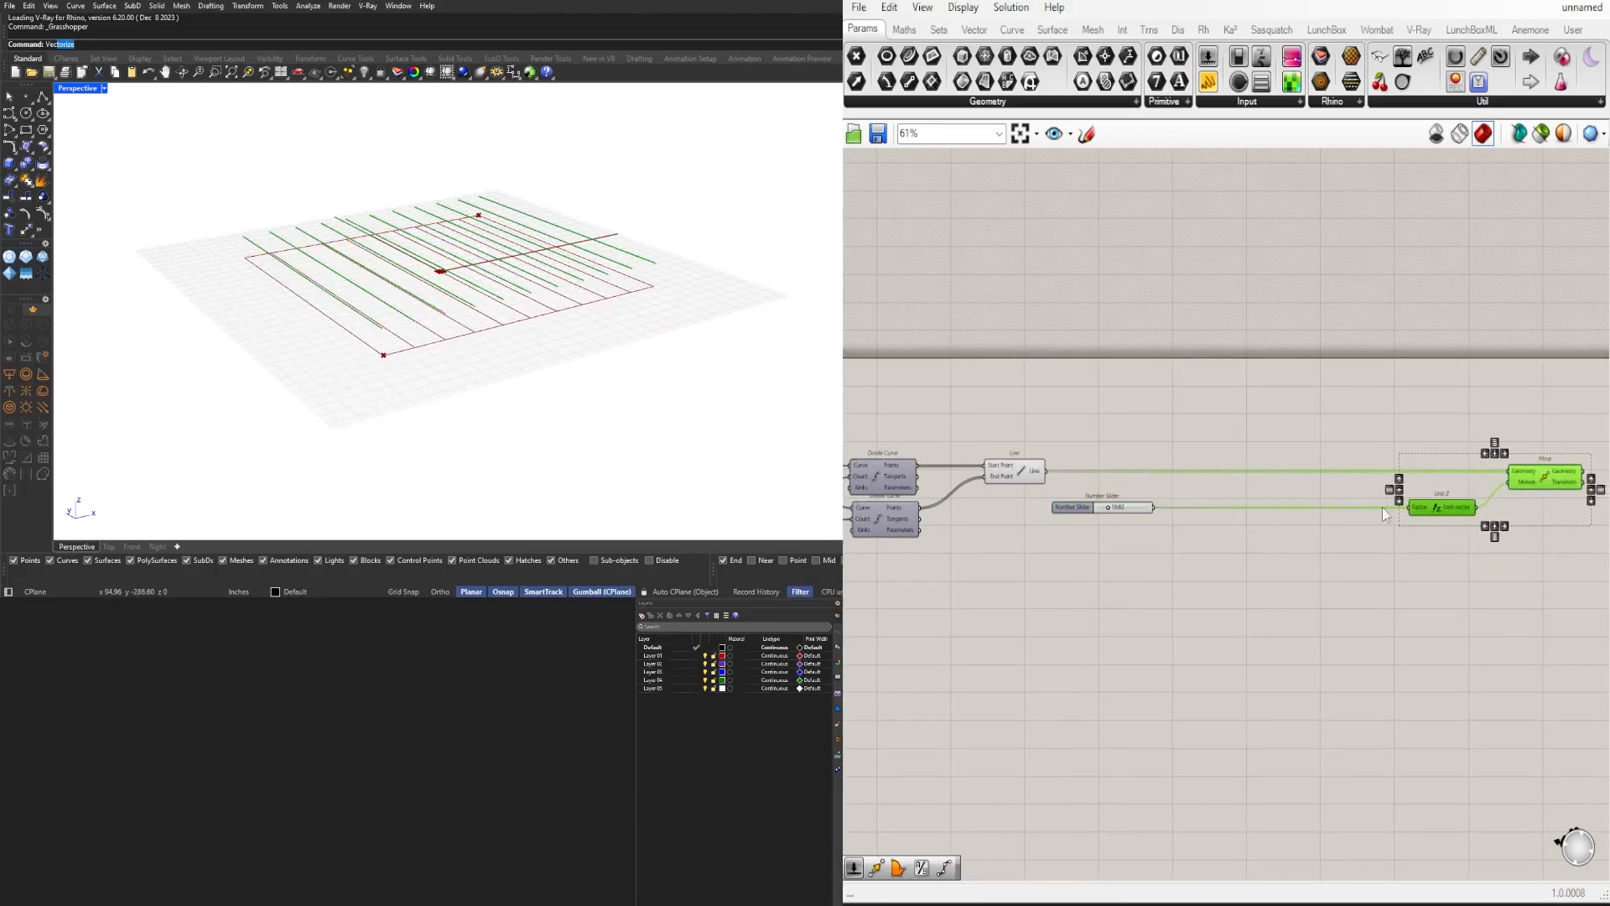
pyautogui.click(1076, 496)
pyautogui.moveTo(1067, 509); pyautogui.dragTo(1297, 513)
pyautogui.moveTo(476, 288); pyautogui.dragTo(379, 284, button='right')
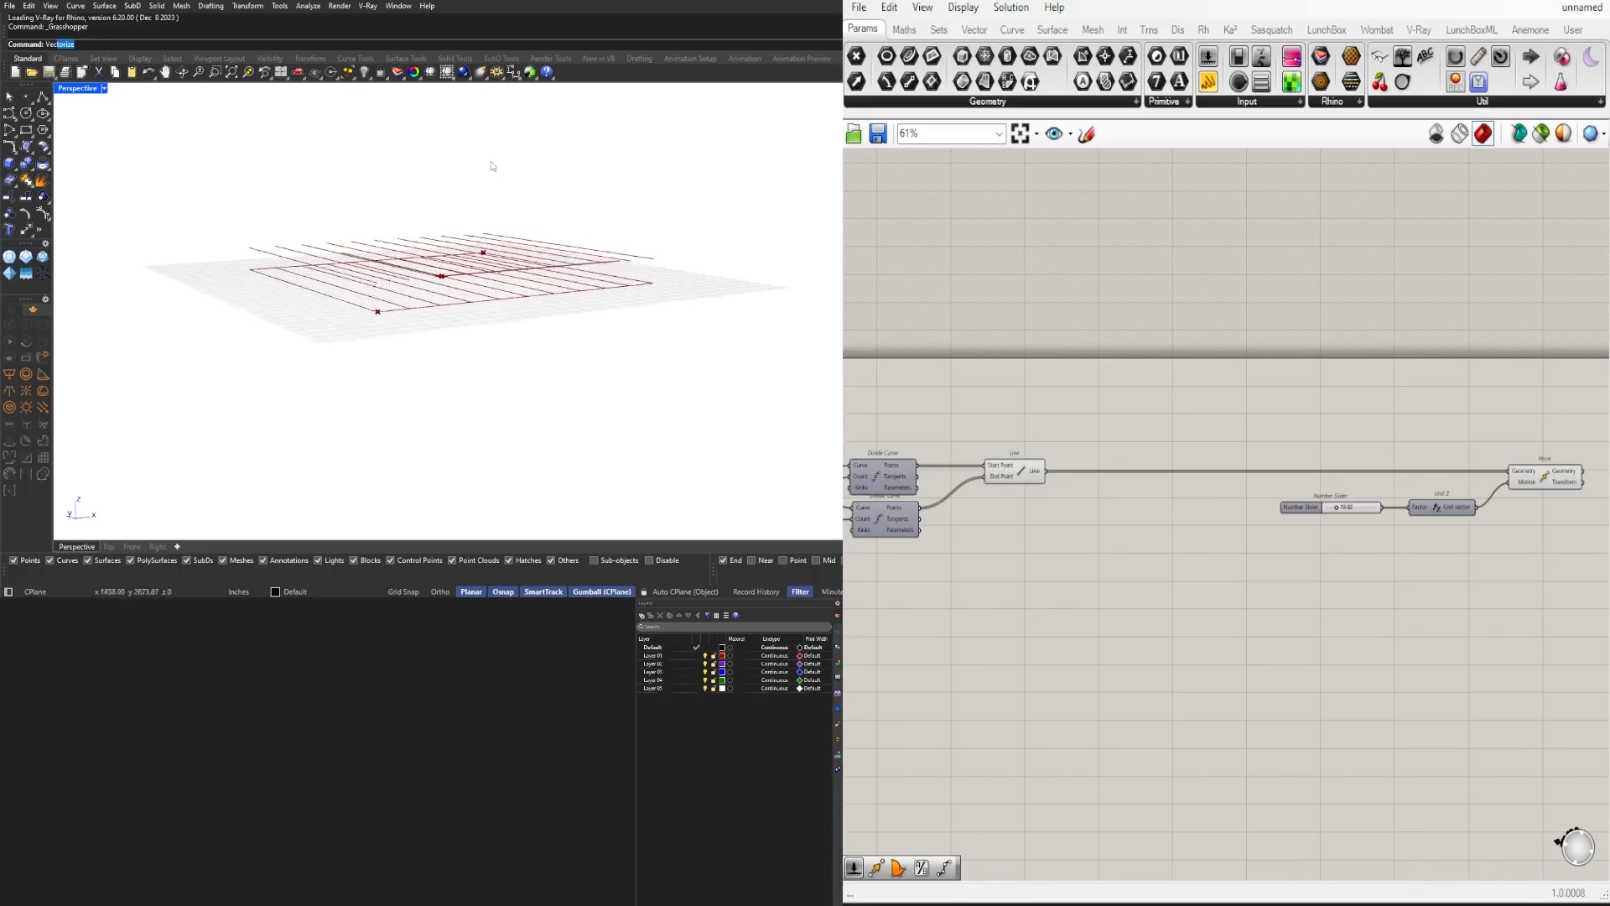
pyautogui.moveTo(1198, 524); pyautogui.dragTo(1146, 524, button='right')
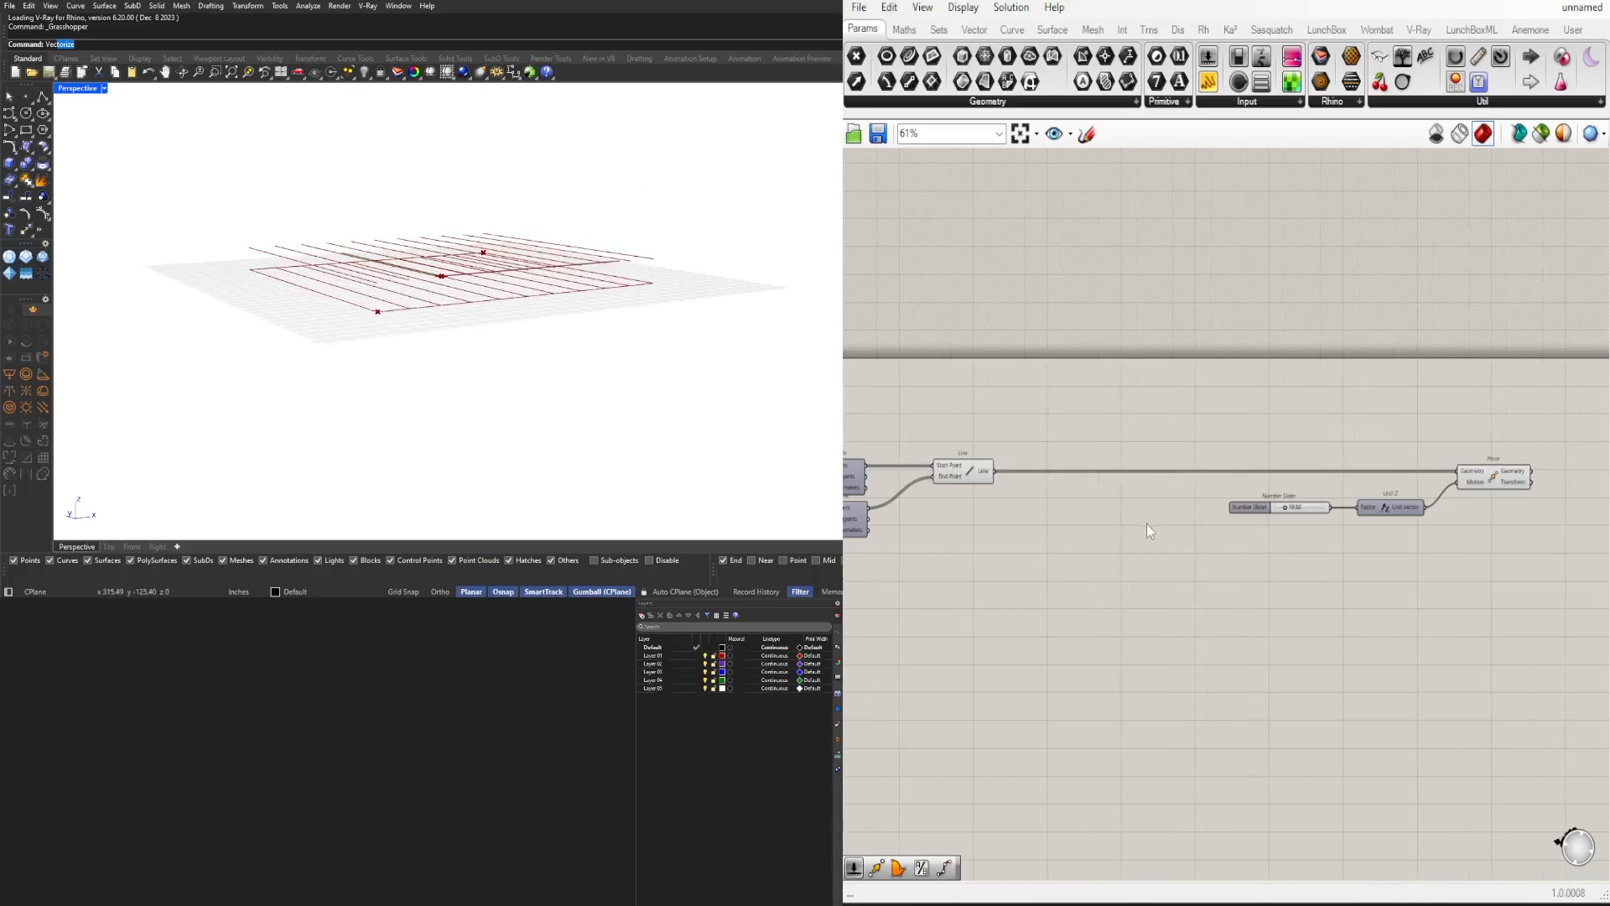
pyautogui.click(1481, 479)
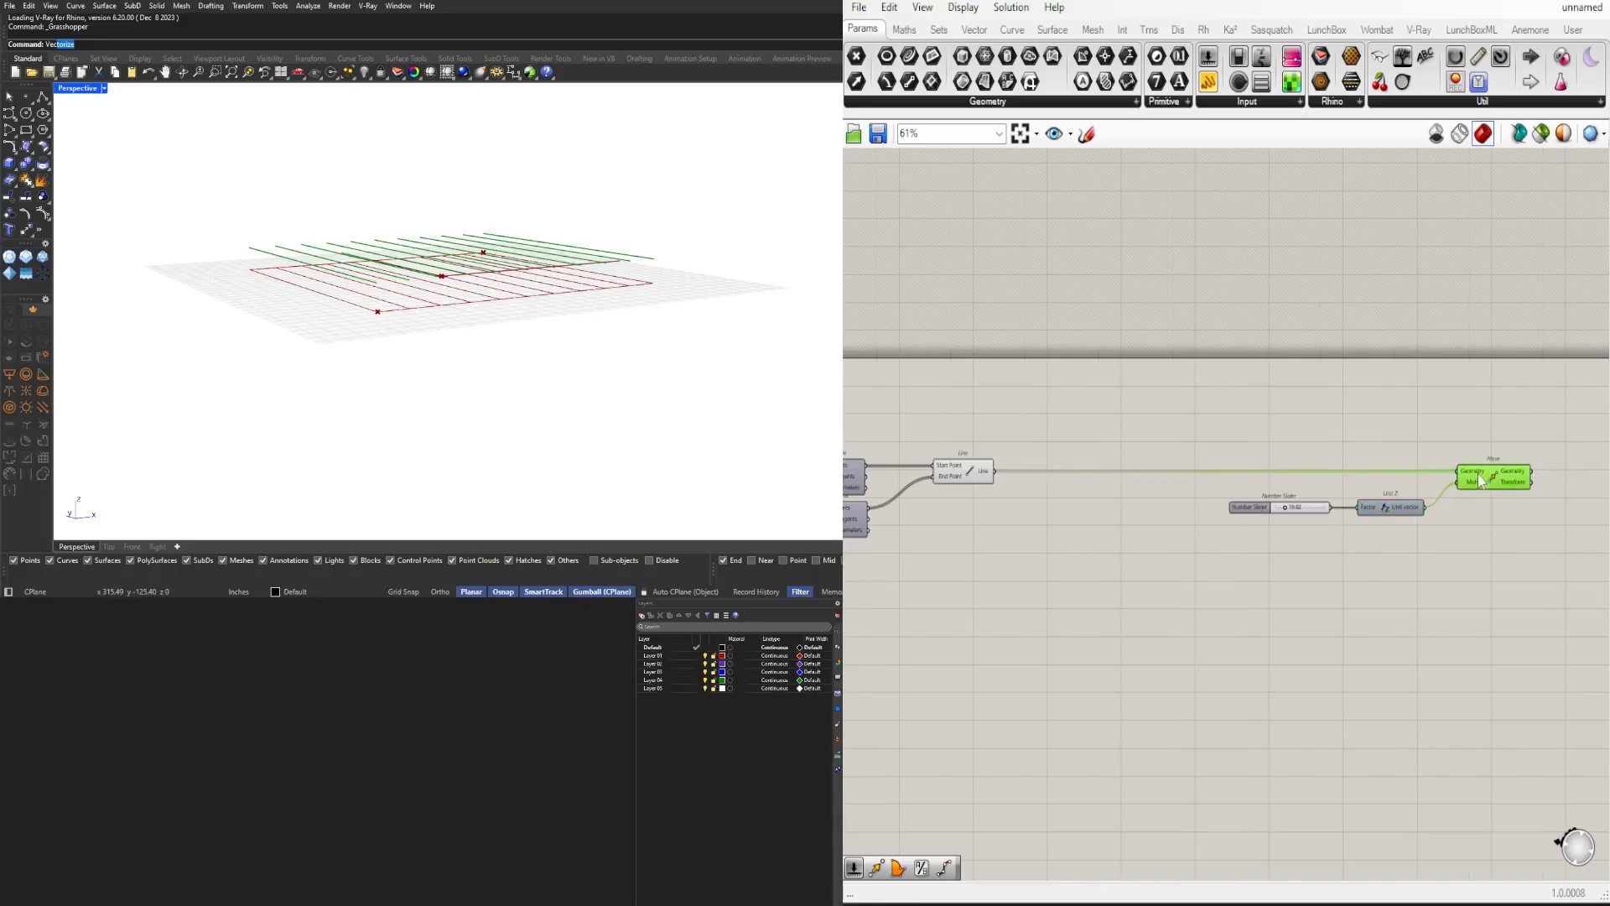
# Step: Add a List Length component beside Line, feed it the lines, and flatten its list input
pyautogui.moveTo(1141, 607); pyautogui.dragTo(1250, 595, button='right')
pyautogui.doubleClick(1226, 579)
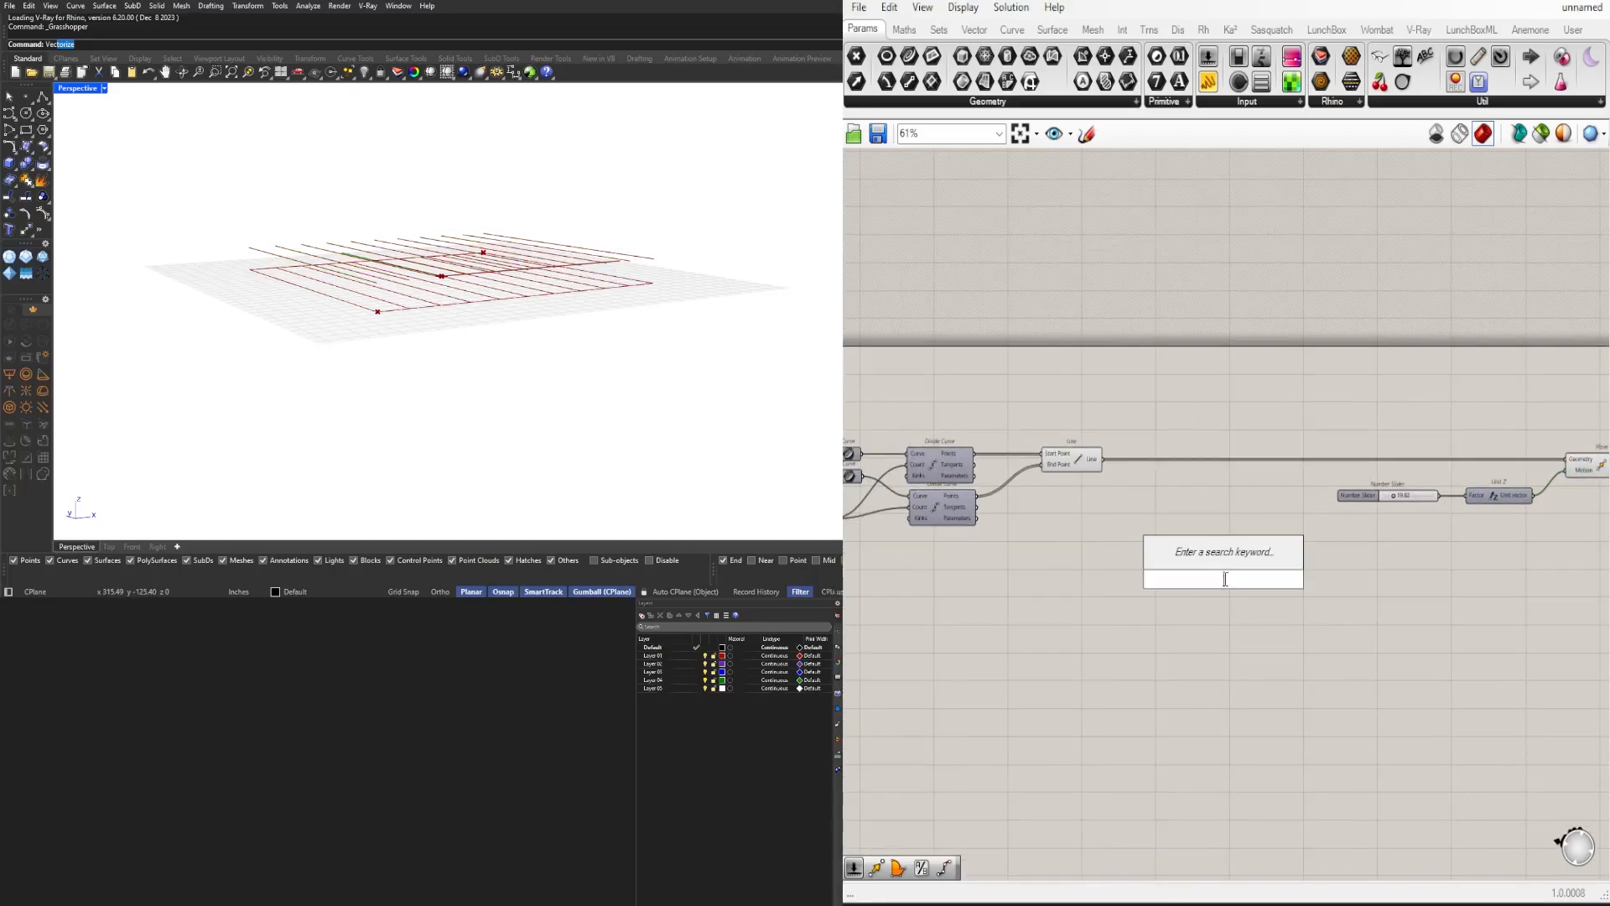
pyautogui.write('LENG')
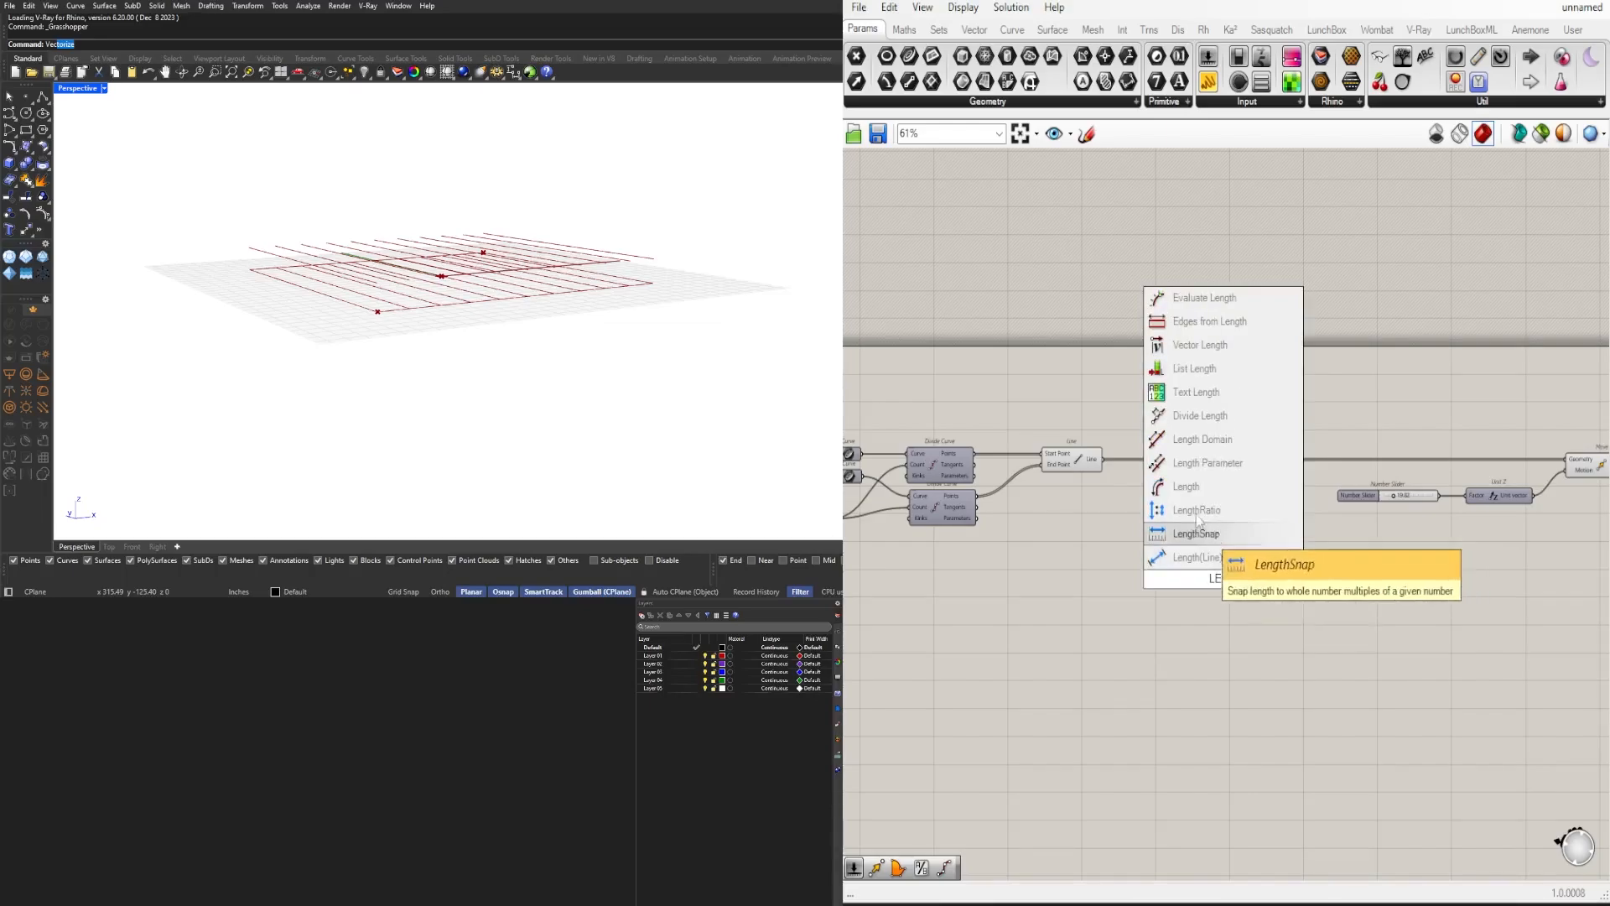
pyautogui.click(1194, 368)
pyautogui.scroll(3, 1116, 431)
pyautogui.moveTo(1098, 474); pyautogui.dragTo(1132, 511)
pyautogui.rightClick(1134, 512)
pyautogui.click(1176, 648)
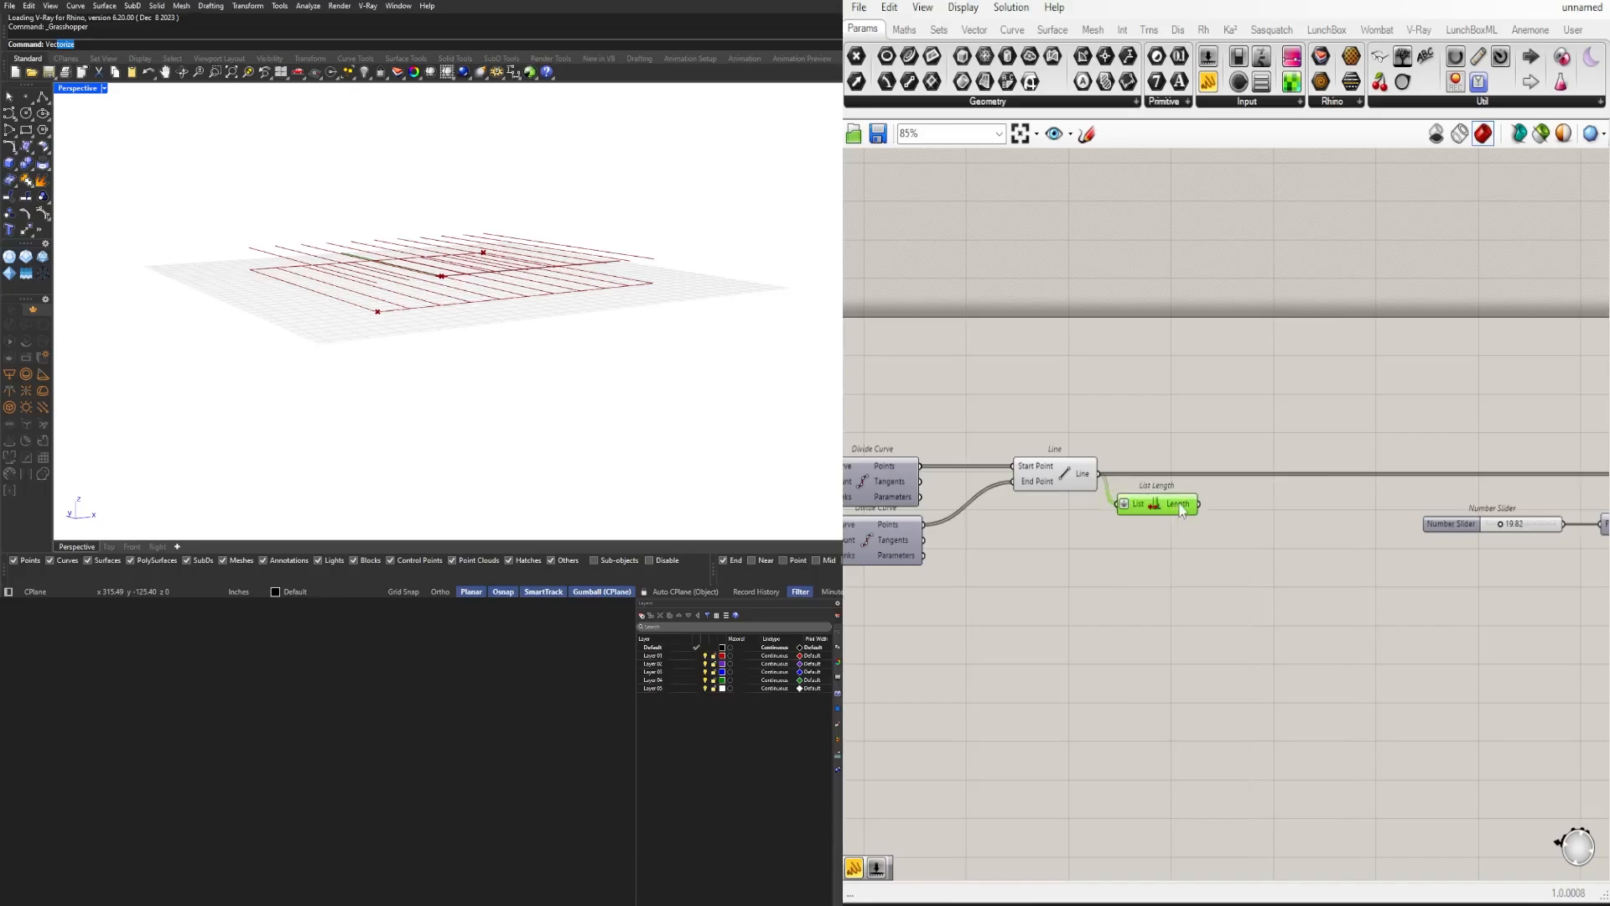
# Step: Add a Range component beside List Length and position the two components between Line and the height slider
pyautogui.moveTo(1183, 511)
pyautogui.moveTo(1220, 545); pyautogui.dragTo(1030, 510, button='right')
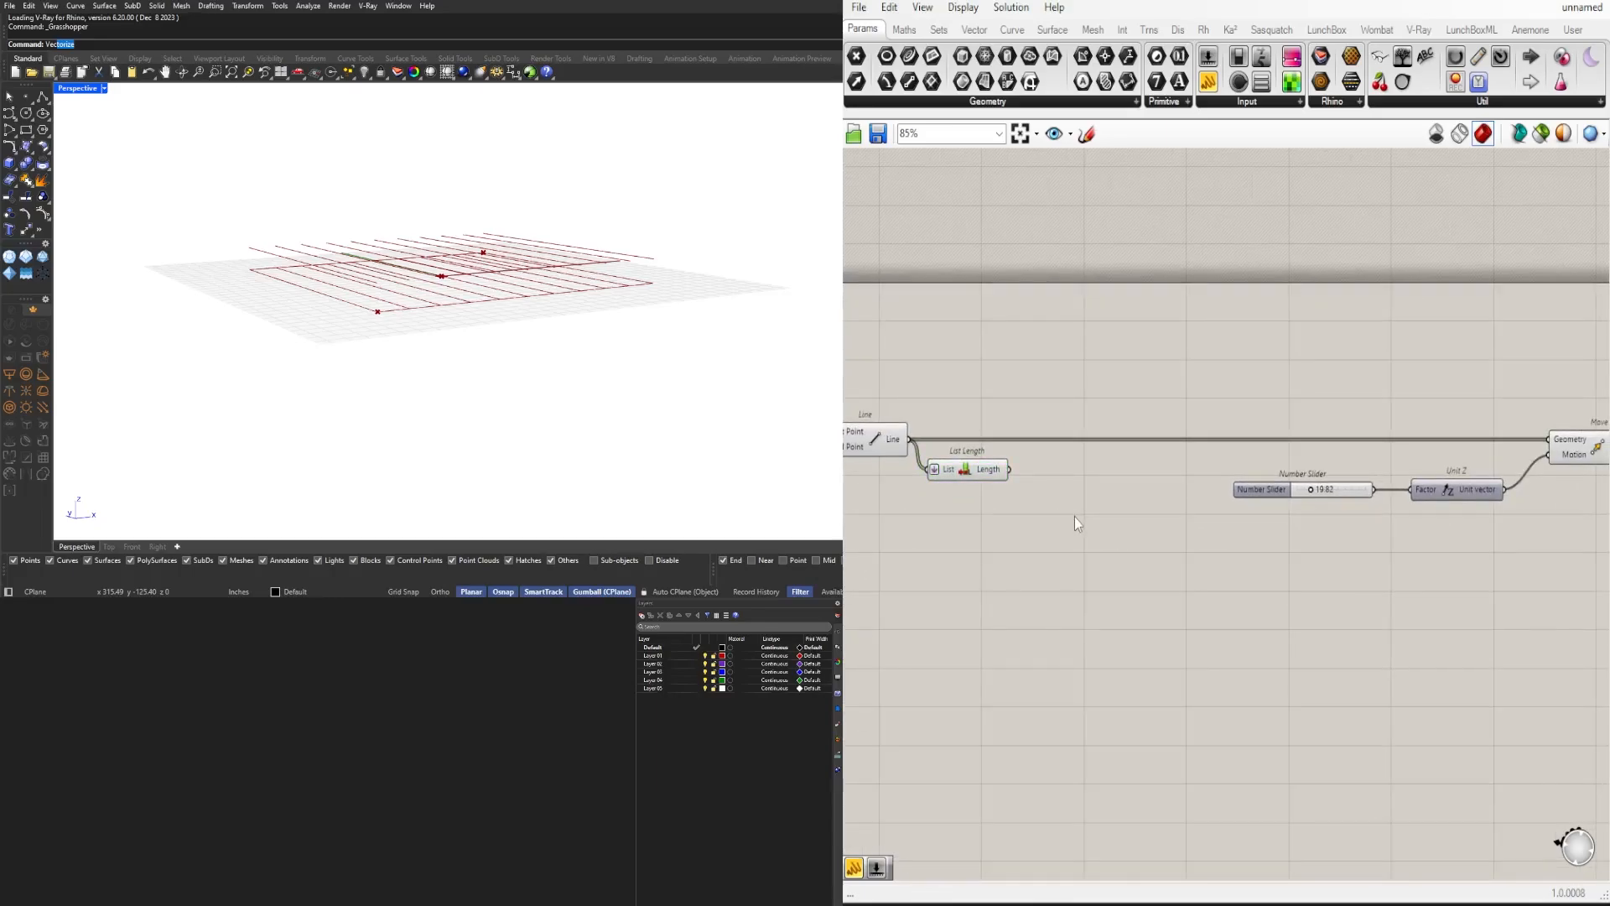
pyautogui.doubleClick(1096, 534)
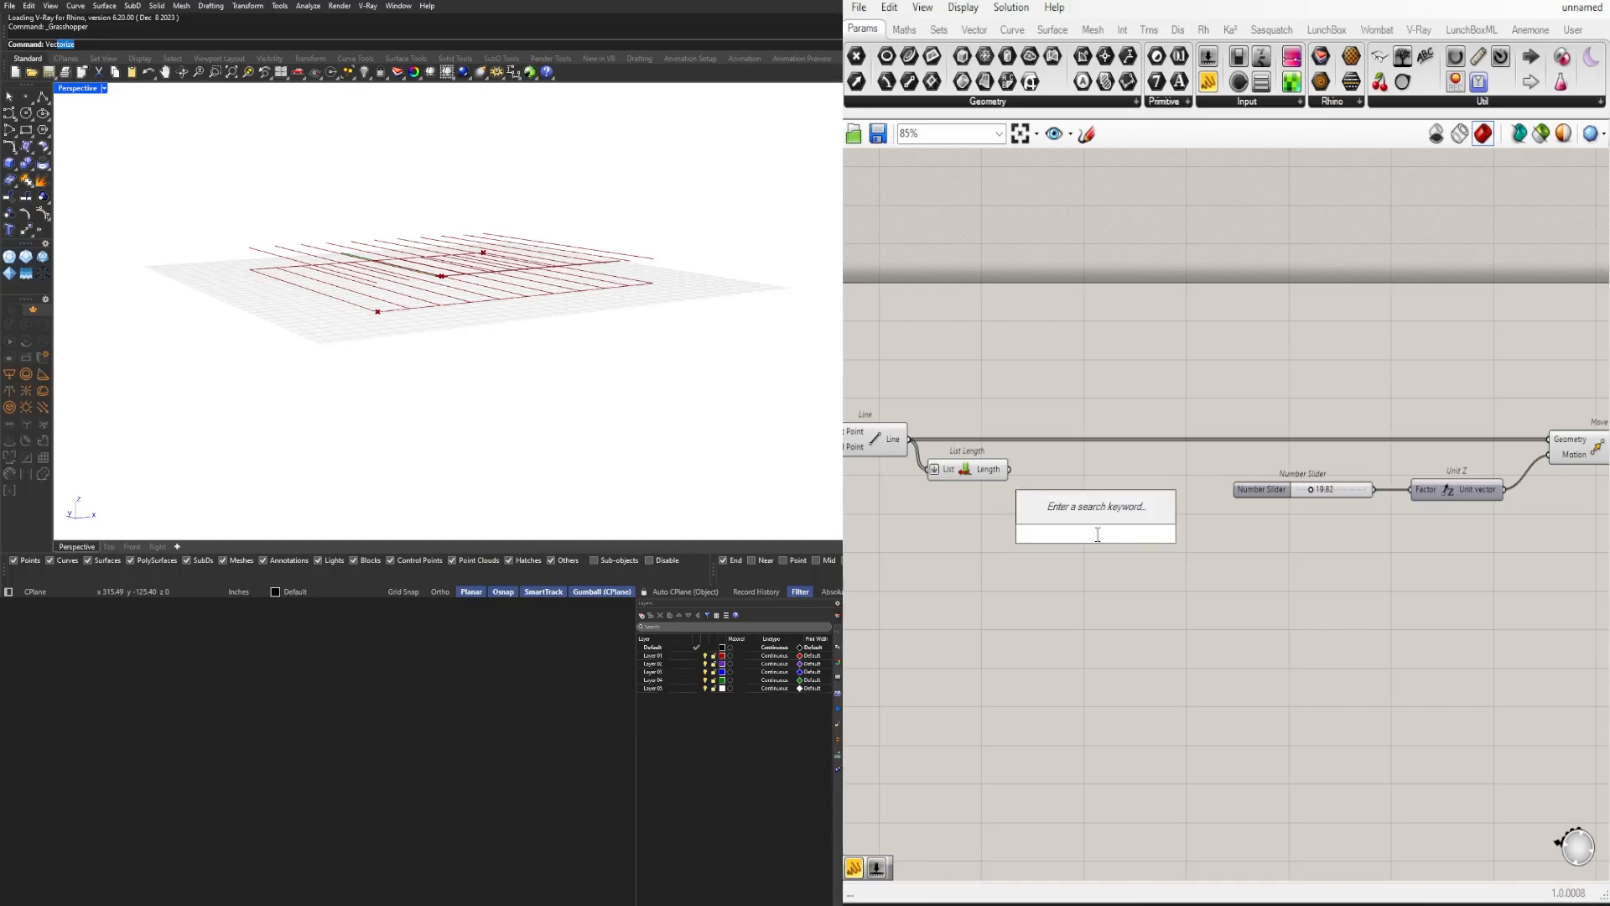
pyautogui.write('RANGE')
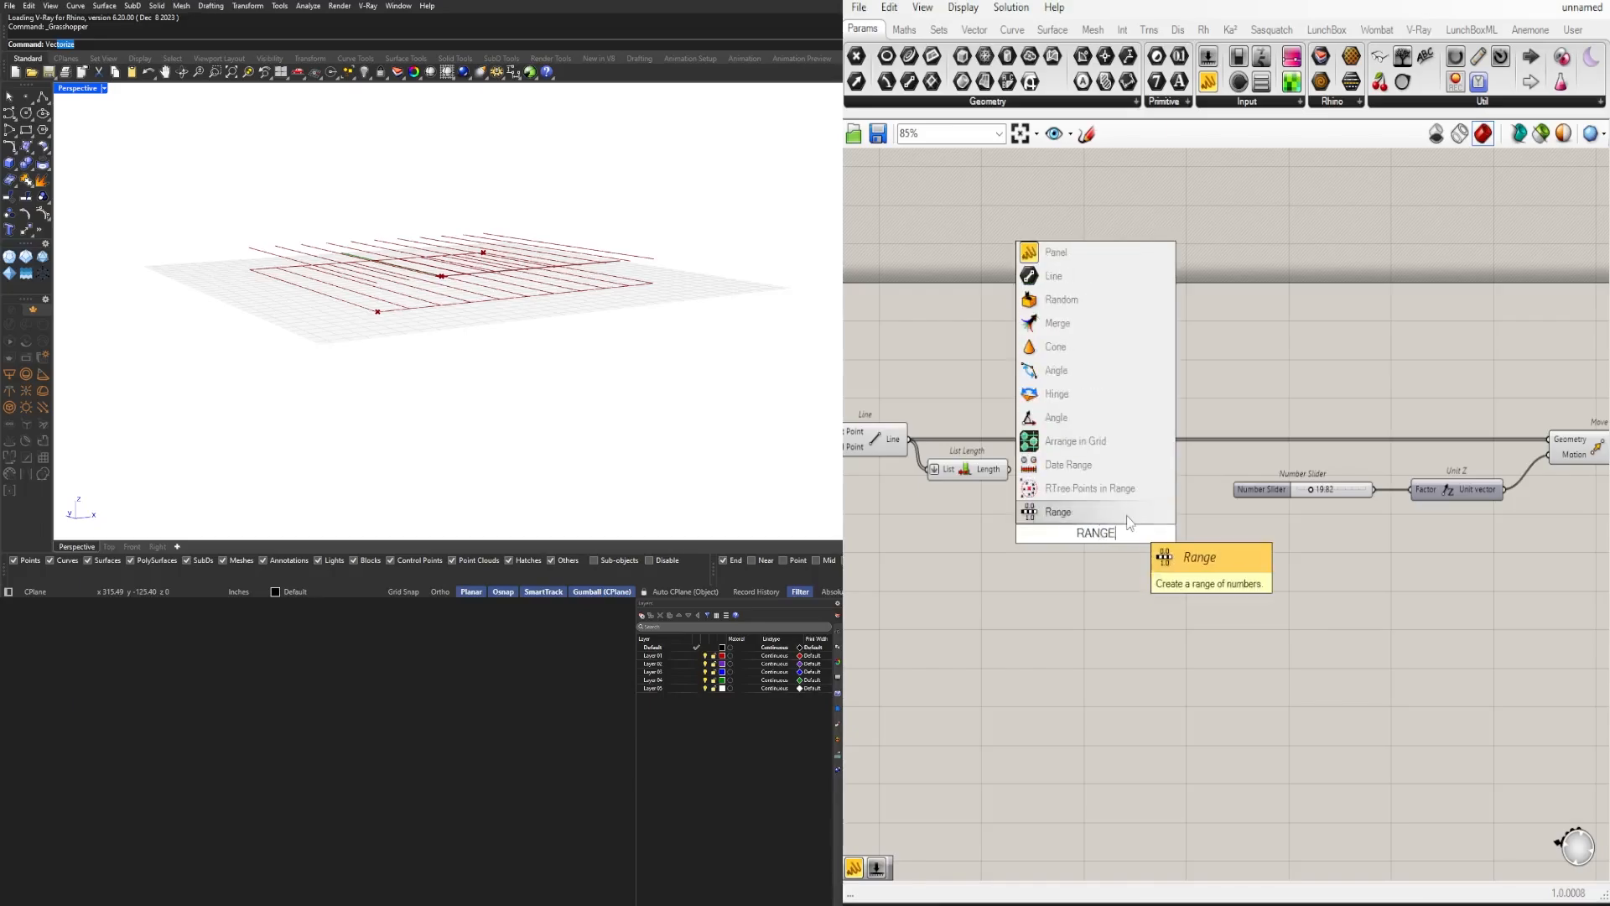
pyautogui.click(1087, 516)
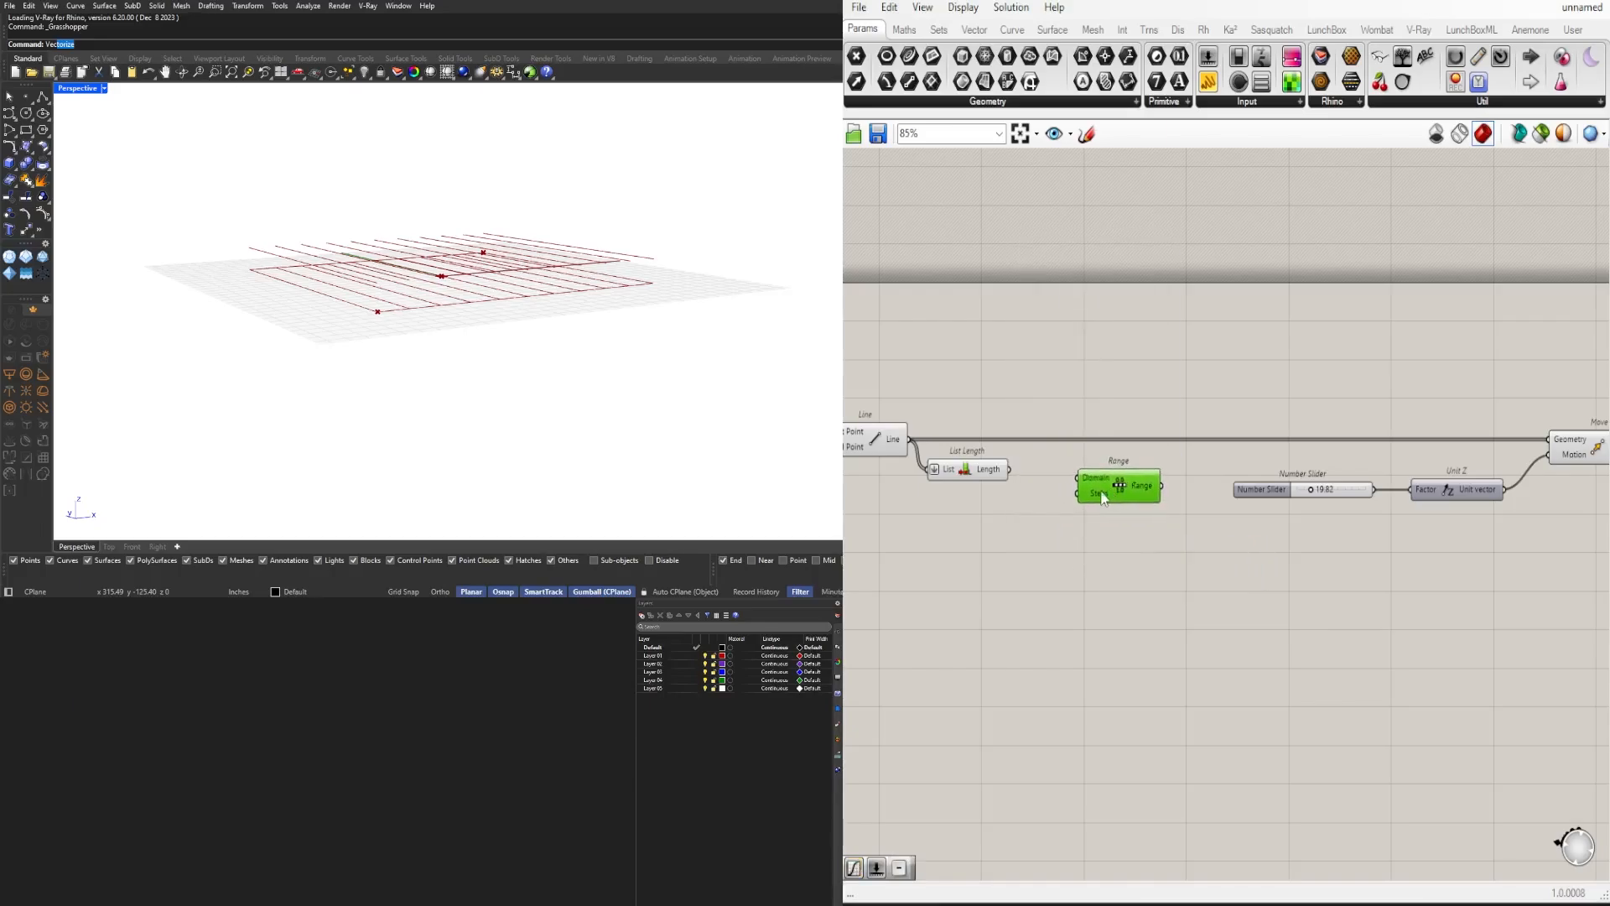
pyautogui.click(1105, 480)
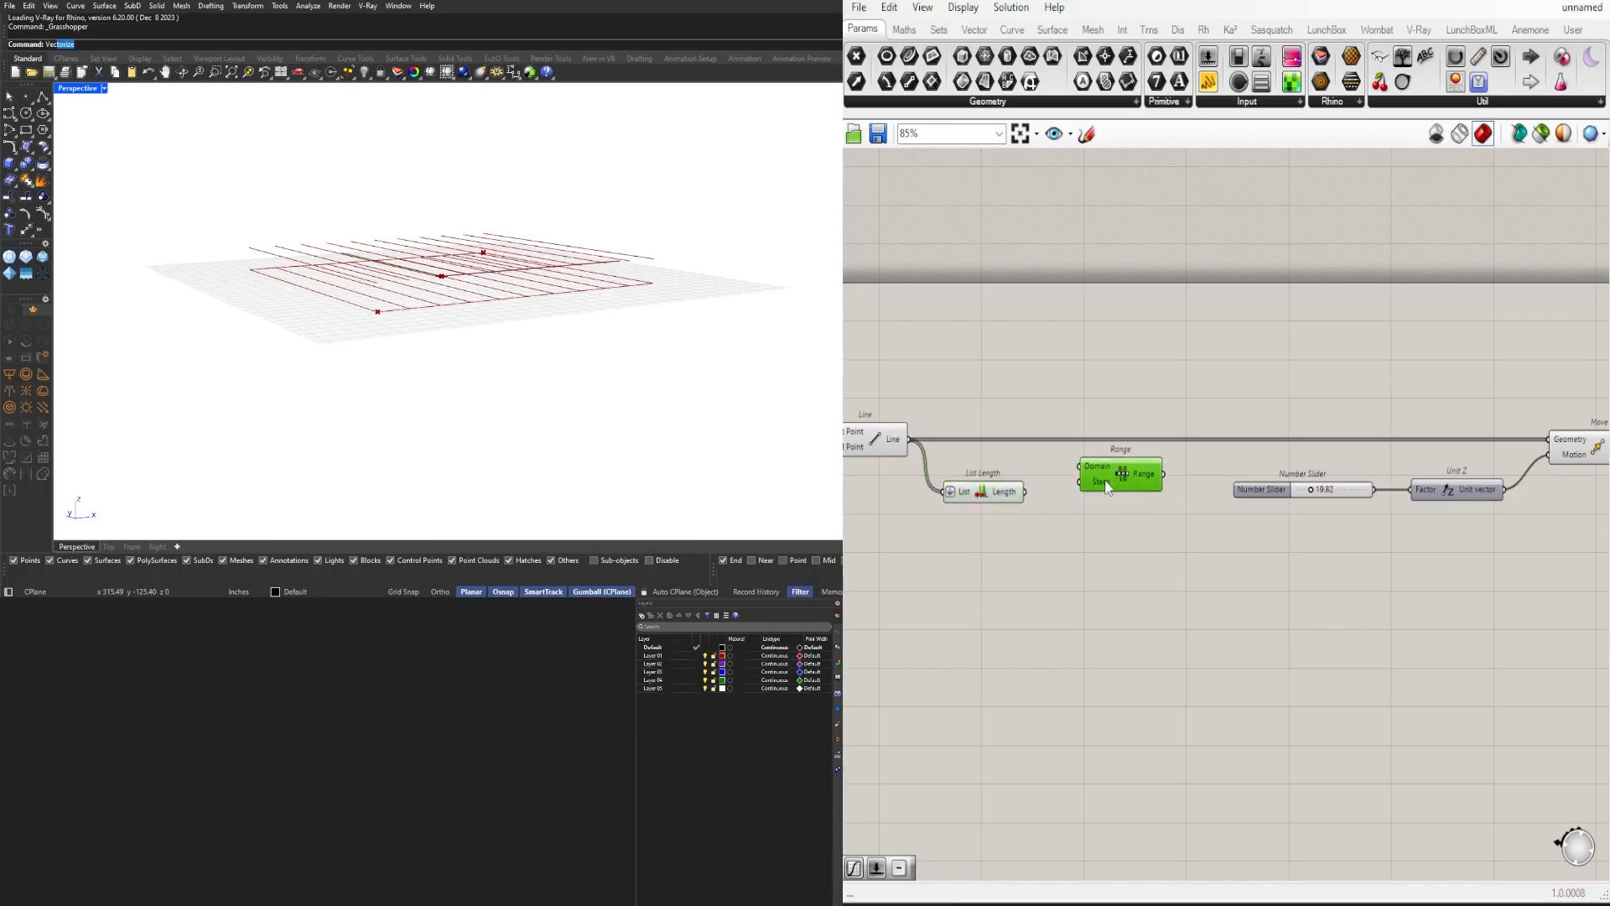
# Step: Adjust the positions of List Length and Range, and connect the list length to the Range steps input
pyautogui.scroll(3, 1105, 480)
pyautogui.moveTo(939, 504); pyautogui.dragTo(955, 502)
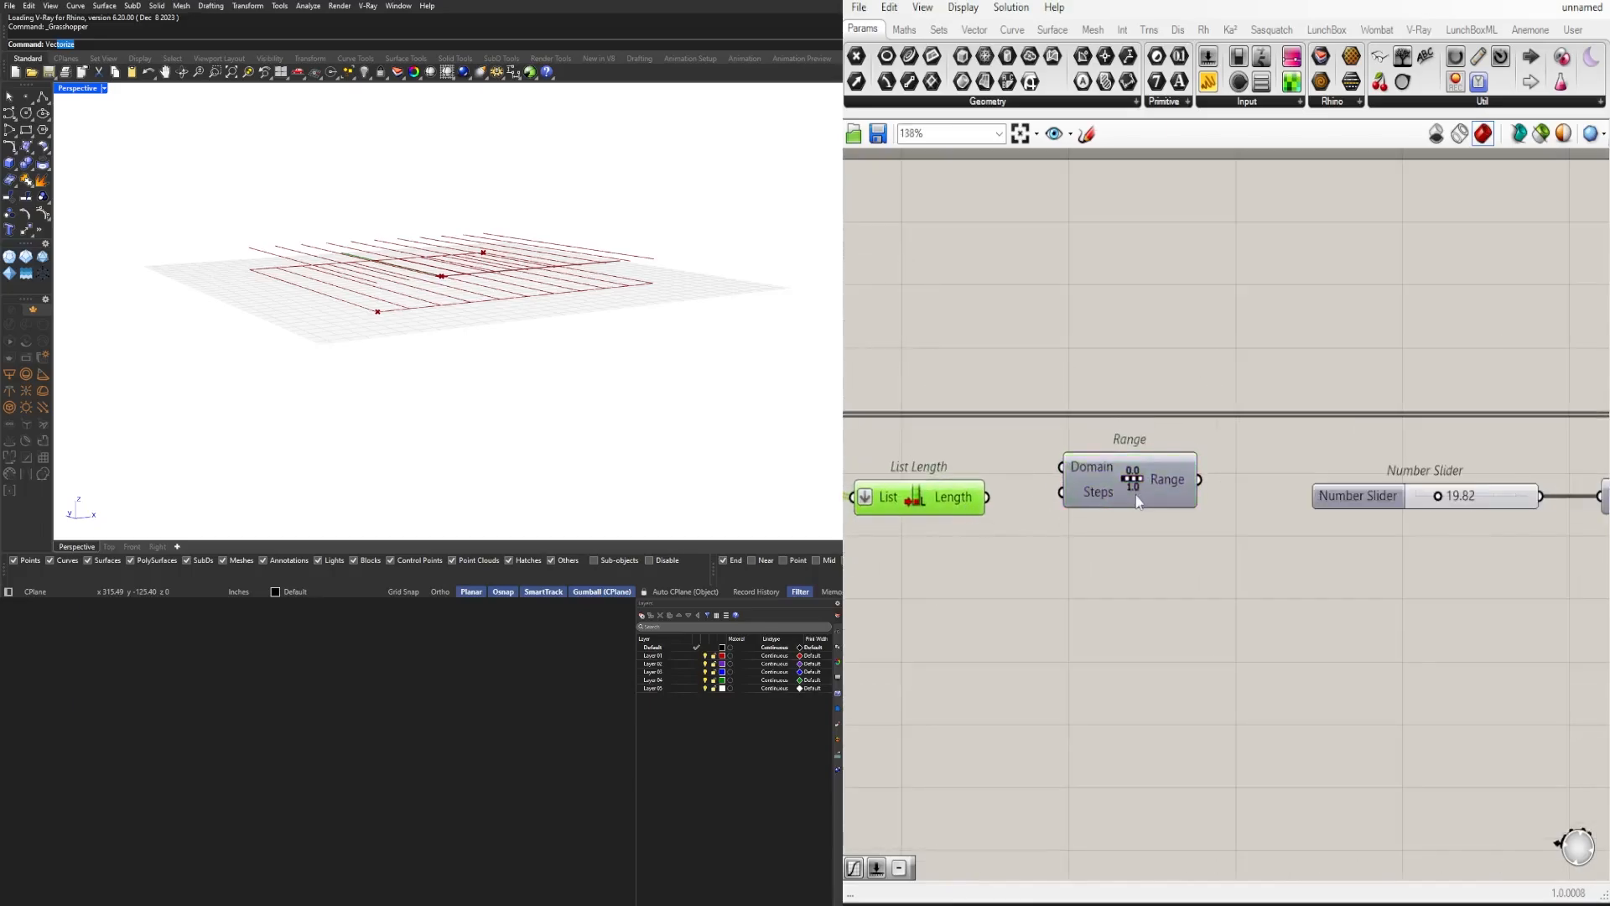
pyautogui.scroll(1, 864, 519)
pyautogui.moveTo(994, 490)
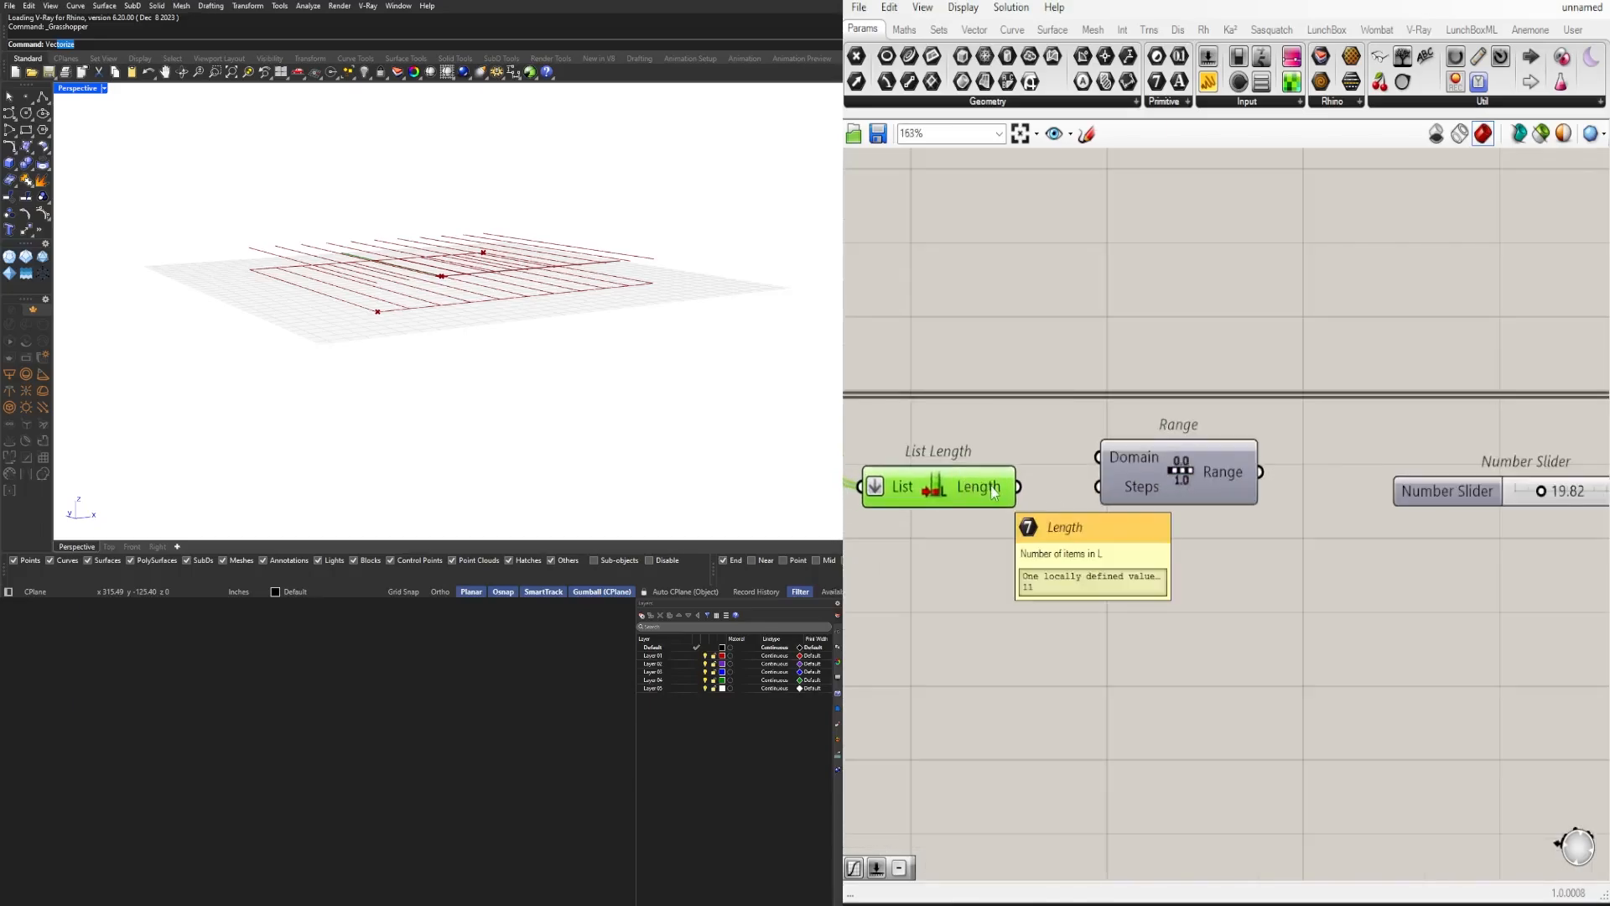
pyautogui.scroll(-2, 1090, 520)
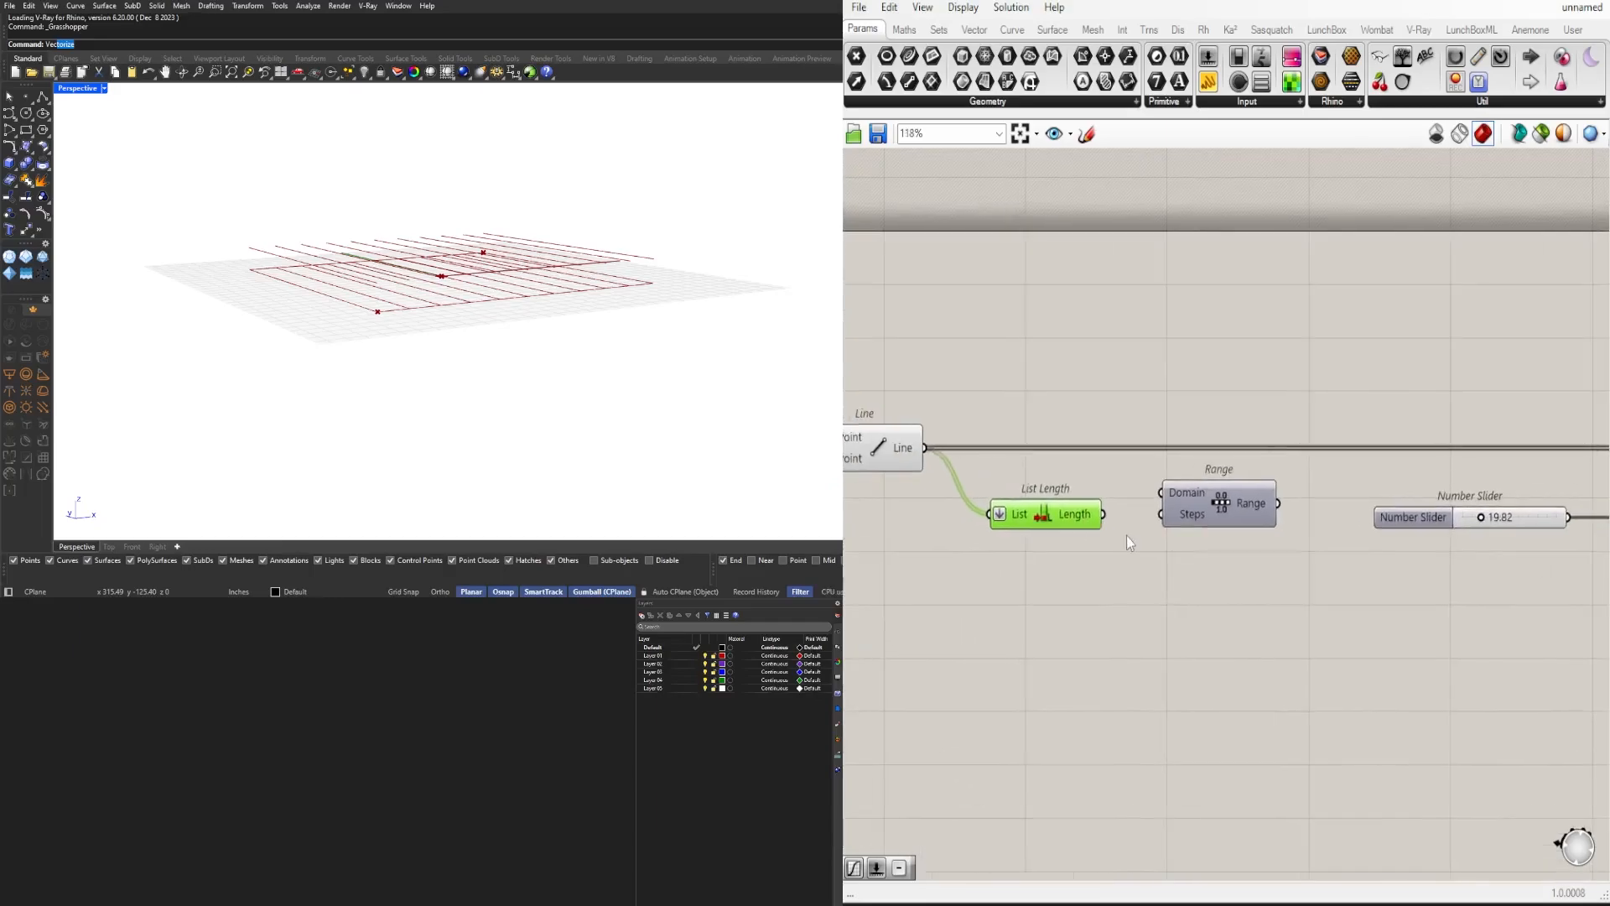
pyautogui.moveTo(1204, 519); pyautogui.dragTo(1209, 518)
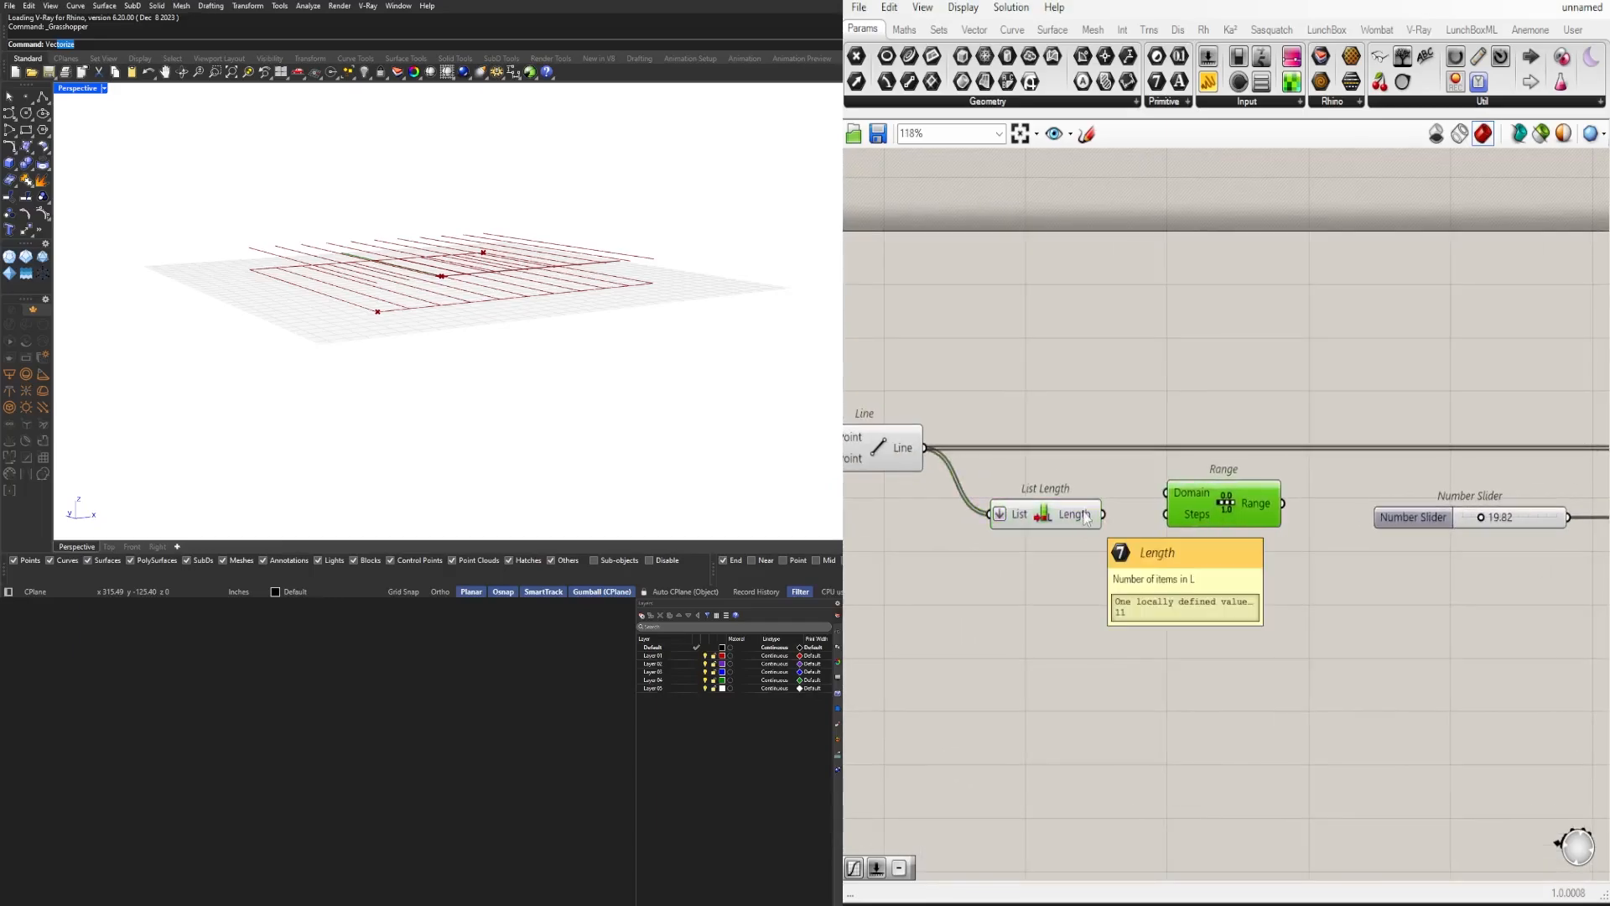
pyautogui.moveTo(1100, 515); pyautogui.dragTo(1189, 524)
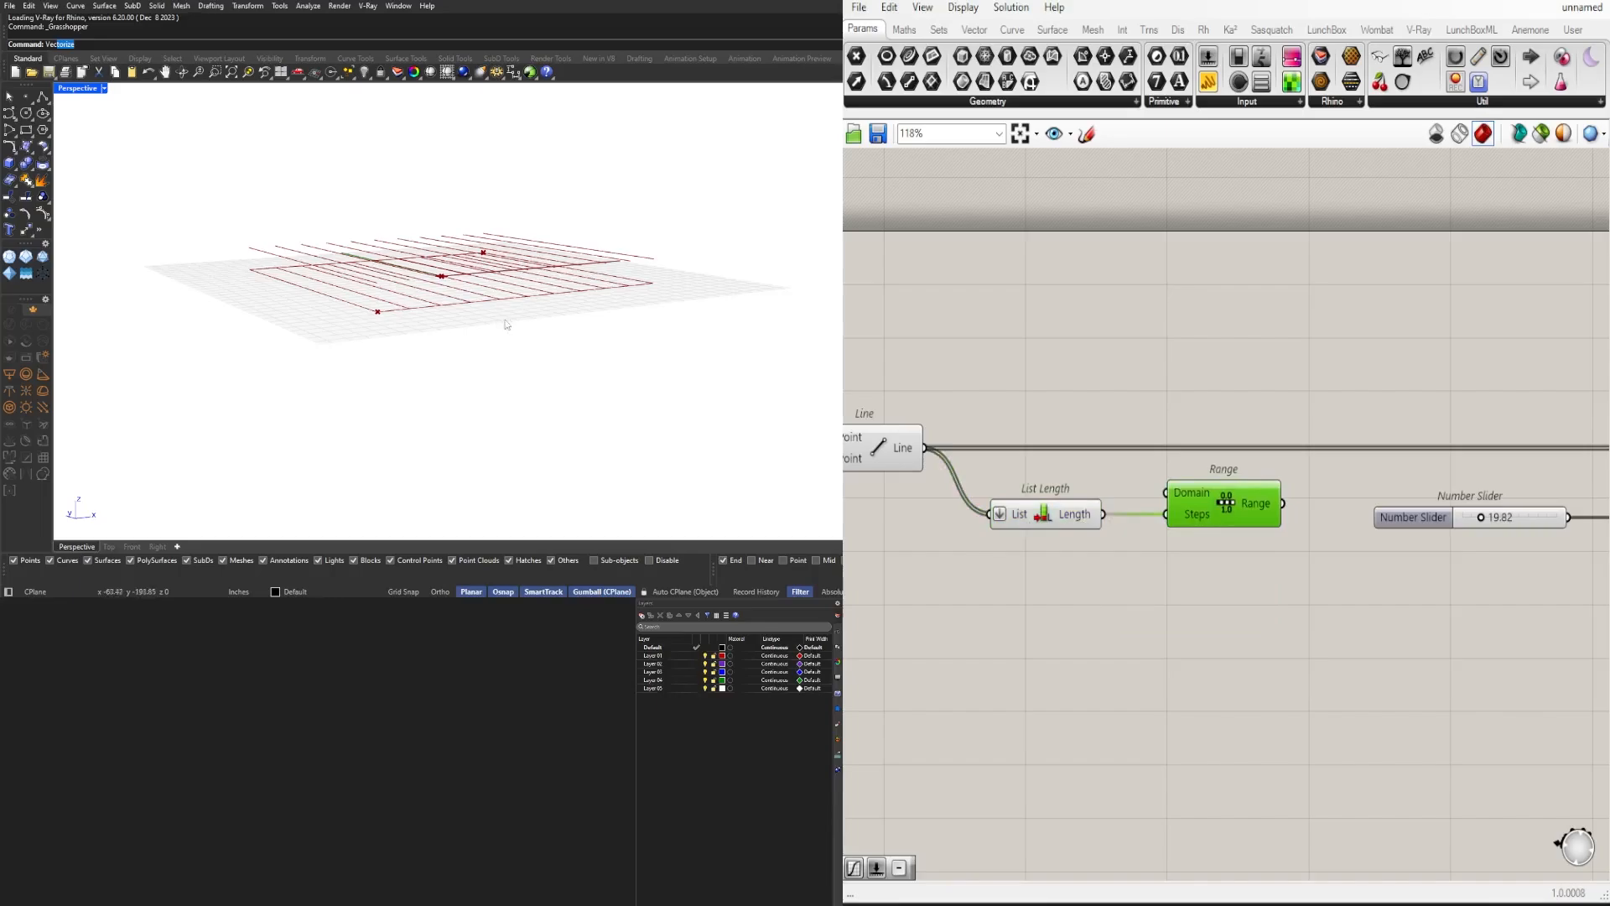
# Step: Shift List Length and Range farther from Line, and move the height slider, Unit Z and Move farther along to make room
pyautogui.scroll(-3, 1260, 530)
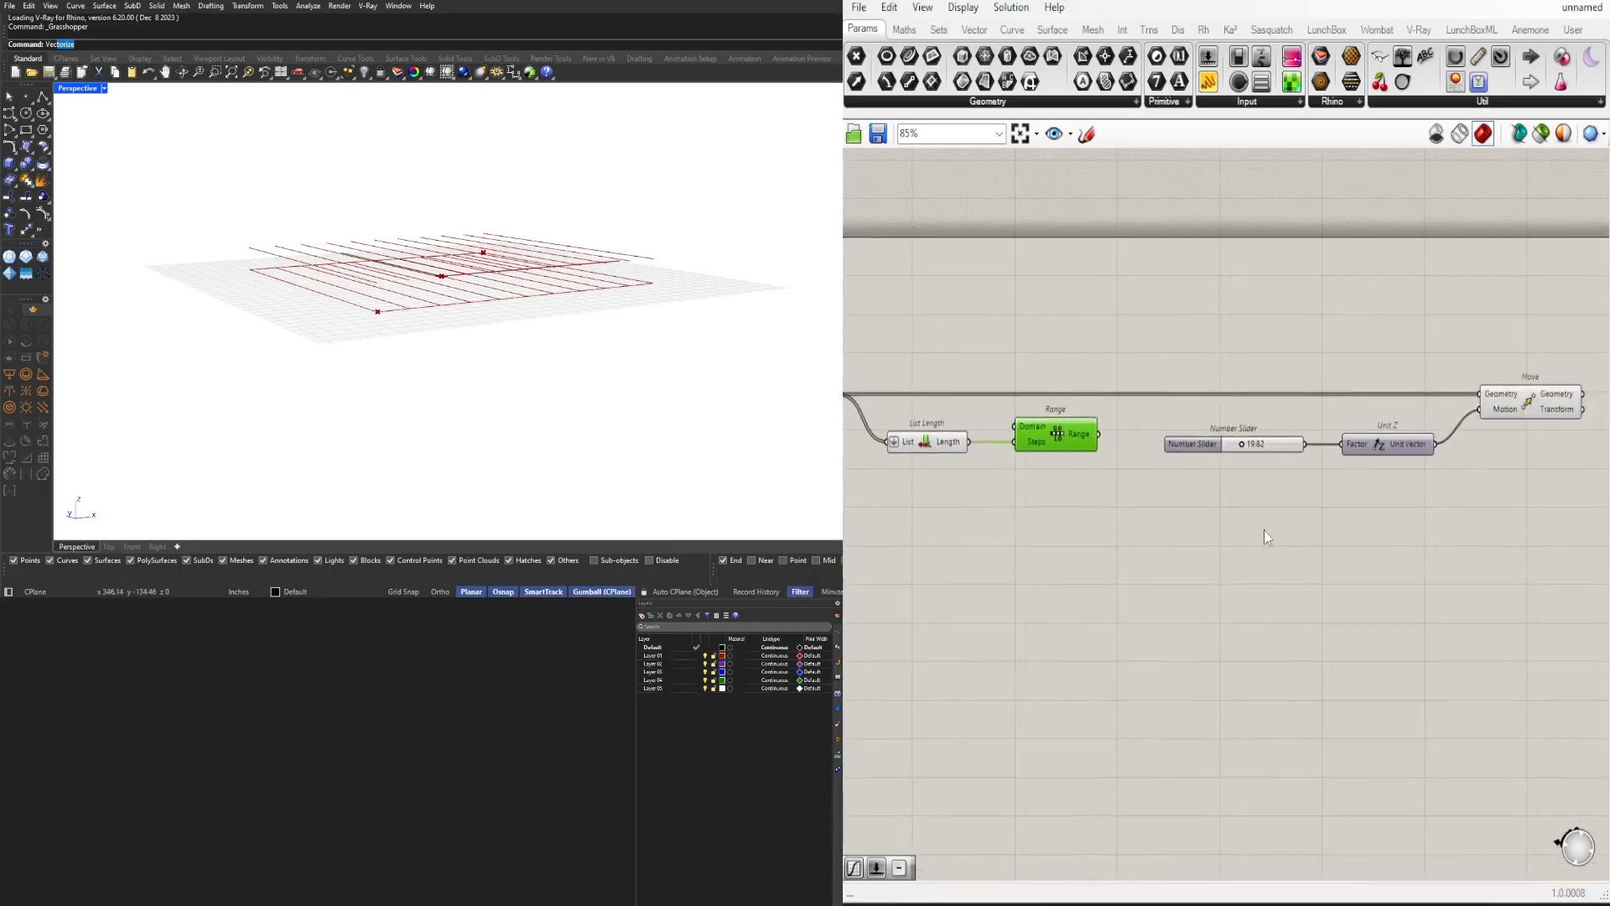
pyautogui.moveTo(1090, 495); pyautogui.dragTo(943, 406)
pyautogui.moveTo(981, 460); pyautogui.dragTo(1019, 460)
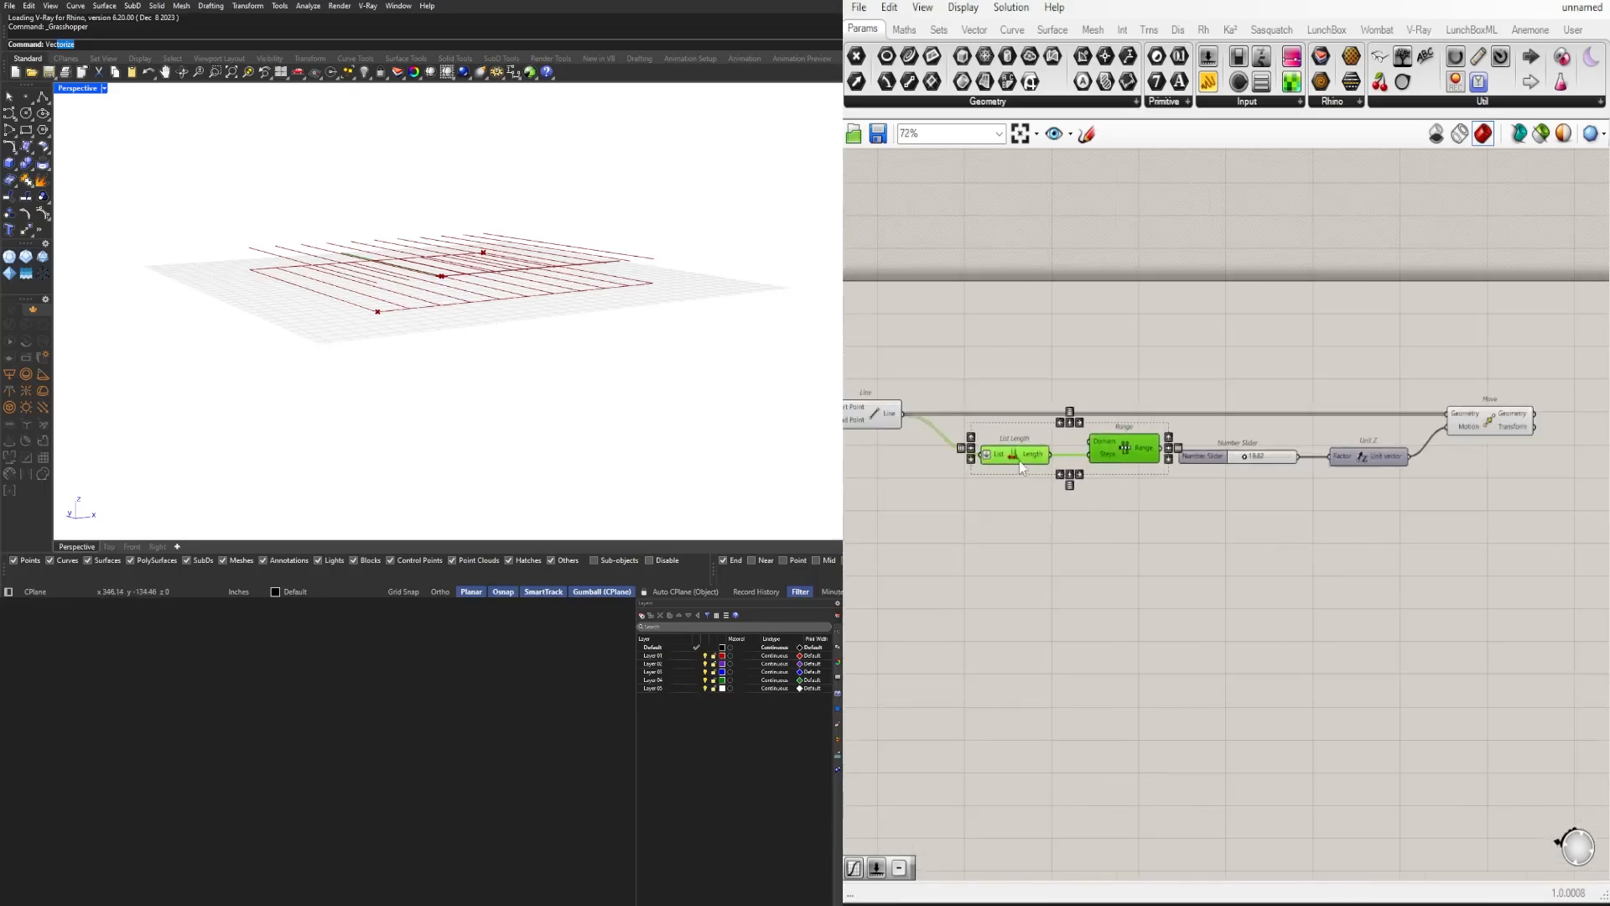
pyautogui.click(1022, 552)
pyautogui.scroll(-1, 1022, 552)
pyautogui.moveTo(1452, 634); pyautogui.dragTo(1251, 475)
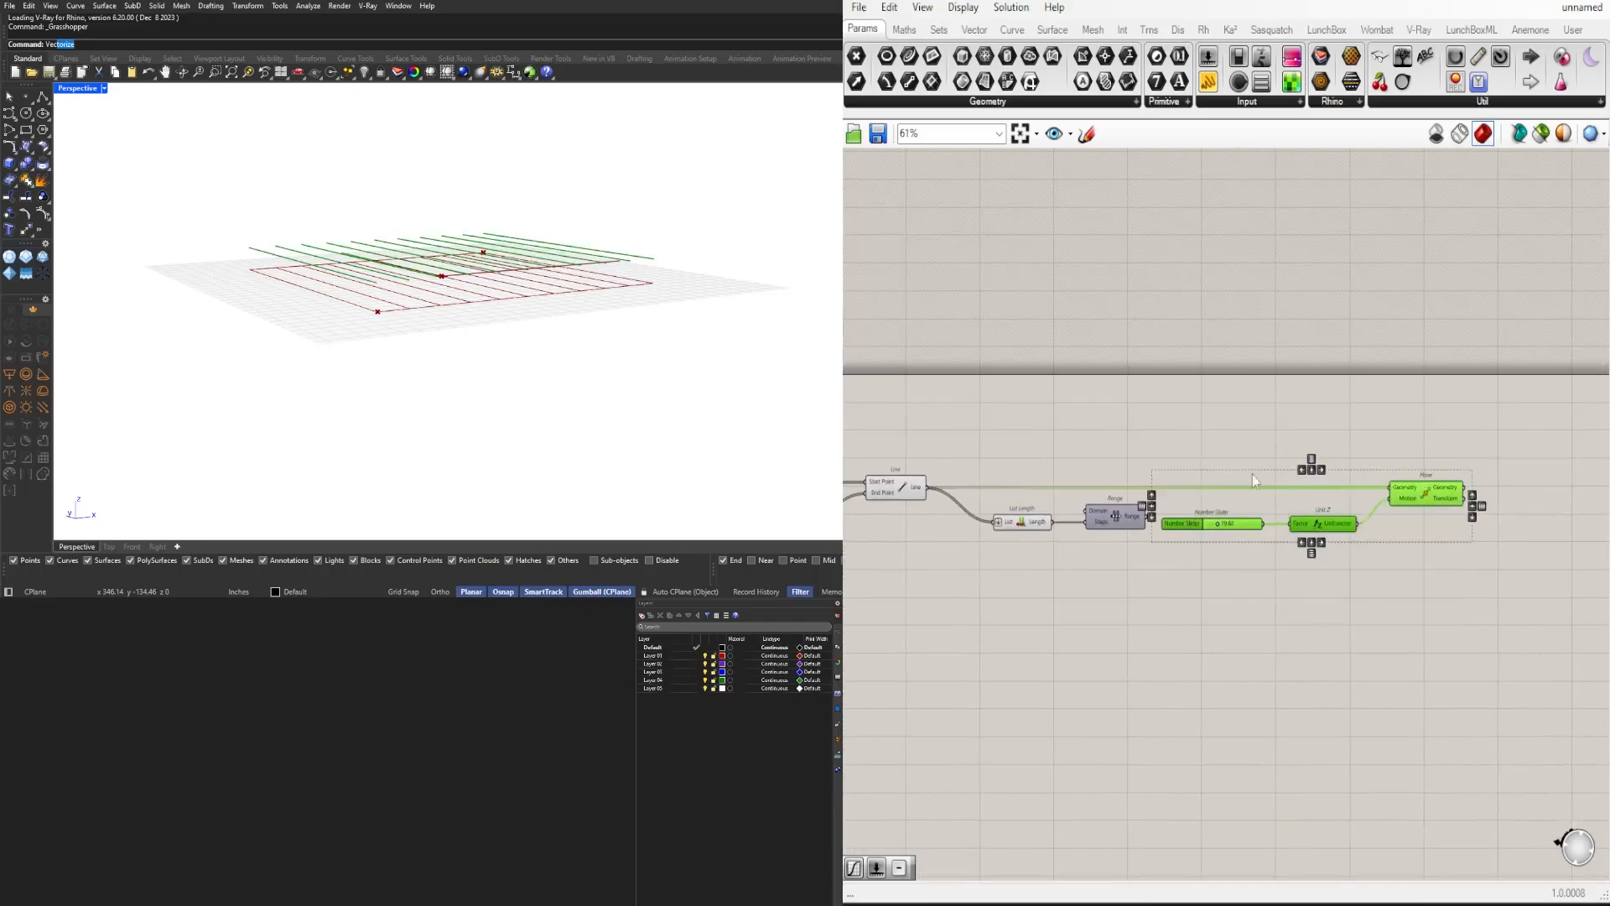
pyautogui.moveTo(1495, 631); pyautogui.dragTo(1188, 426)
pyautogui.moveTo(1183, 523); pyautogui.dragTo(1285, 523)
pyautogui.click(1219, 652)
# Step: Add a Construct Domain component and place it just below List Length
pyautogui.moveTo(891, 584); pyautogui.dragTo(1145, 588, button='right')
pyautogui.scroll(2, 1154, 590)
pyautogui.doubleClick(1285, 621)
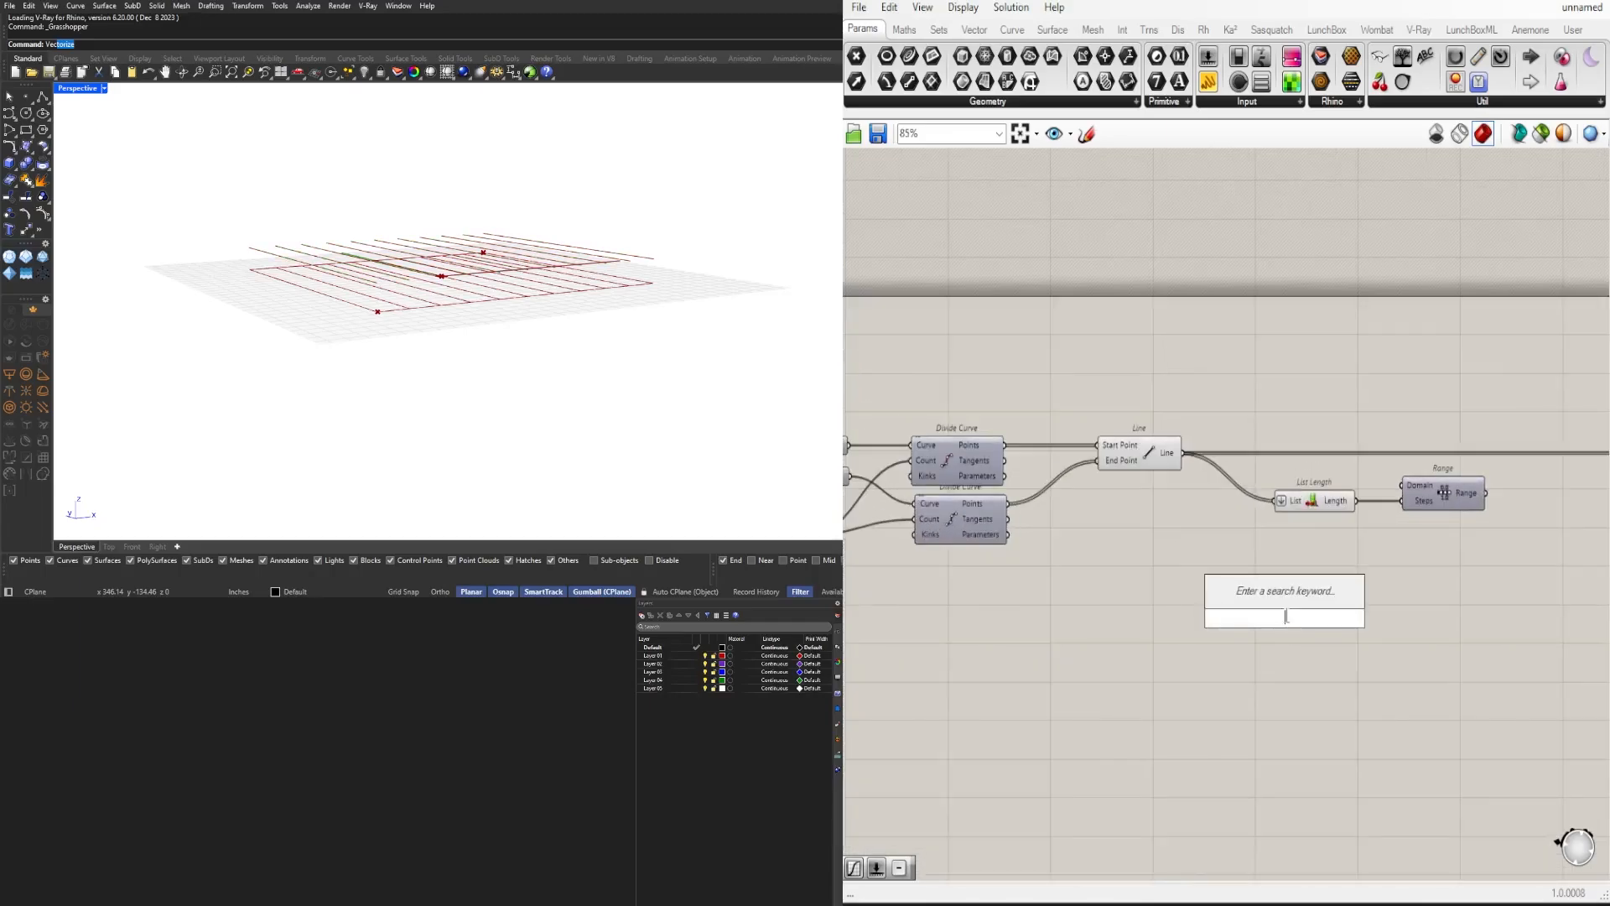
pyautogui.write('CONSTR')
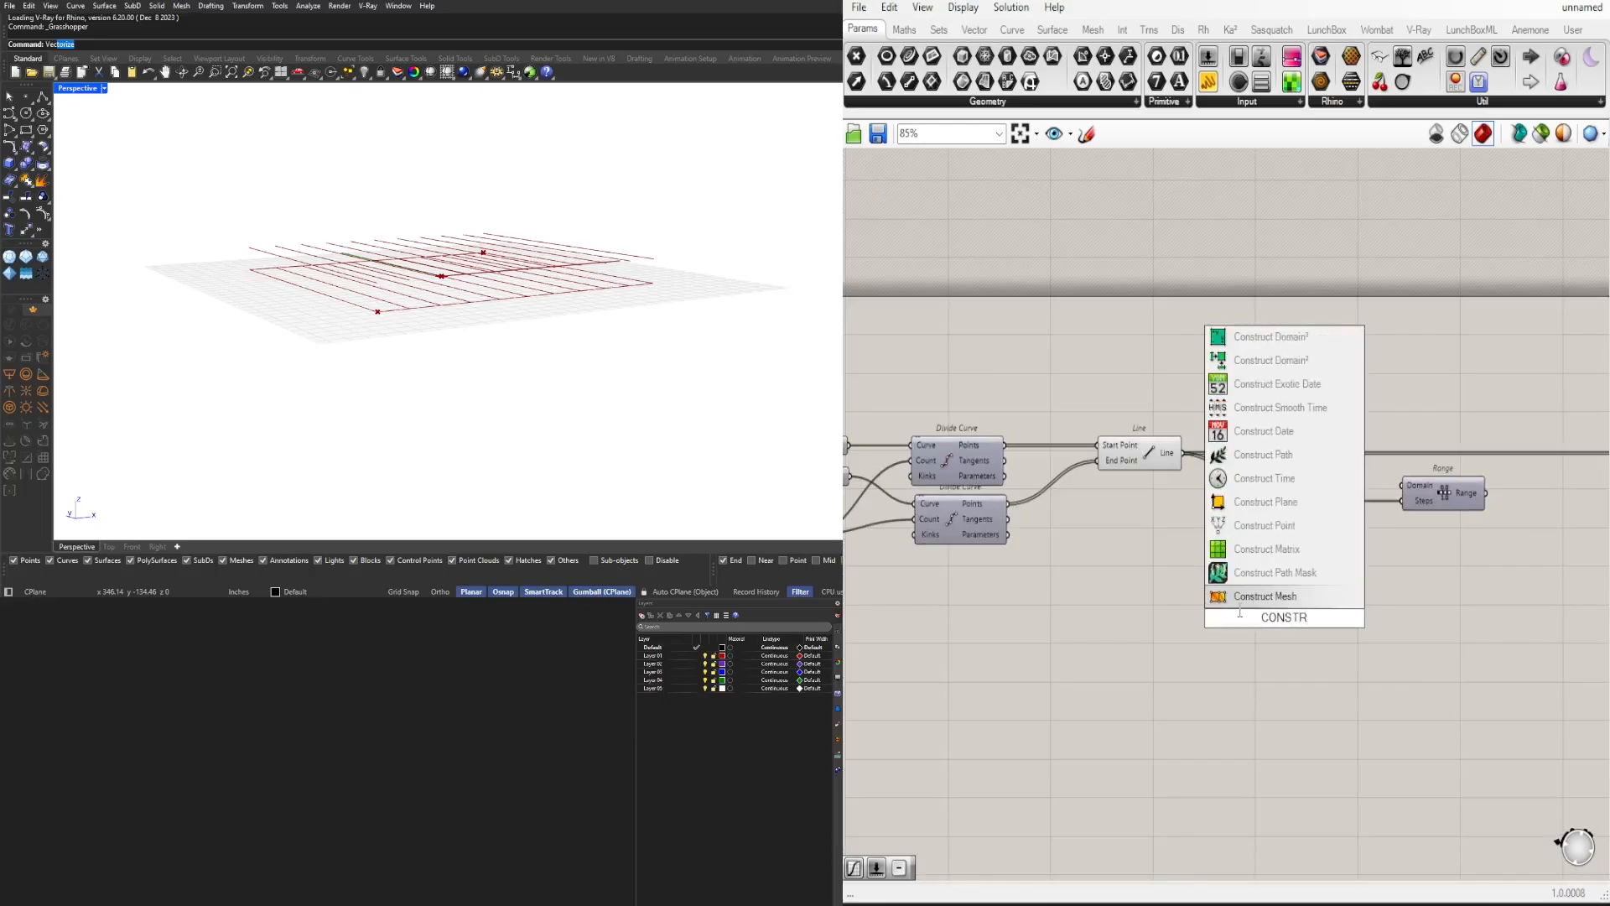
pyautogui.write('UCT DOM')
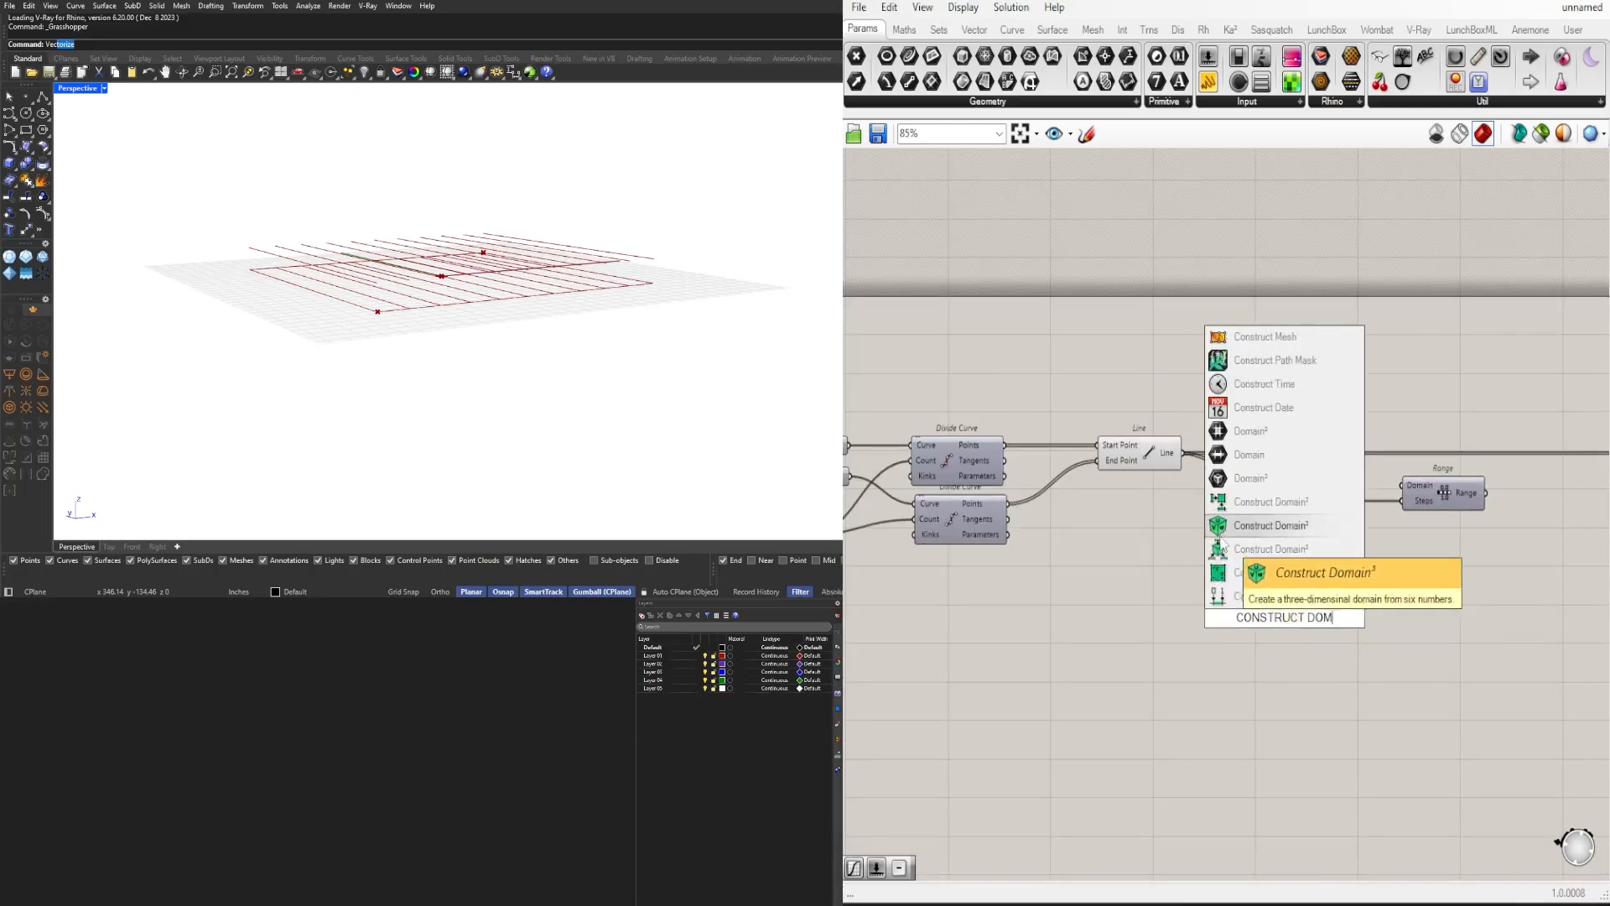
pyautogui.click(1281, 598)
pyautogui.moveTo(1281, 601); pyautogui.dragTo(1280, 520, button='right')
pyautogui.moveTo(1281, 526); pyautogui.dragTo(1288, 466)
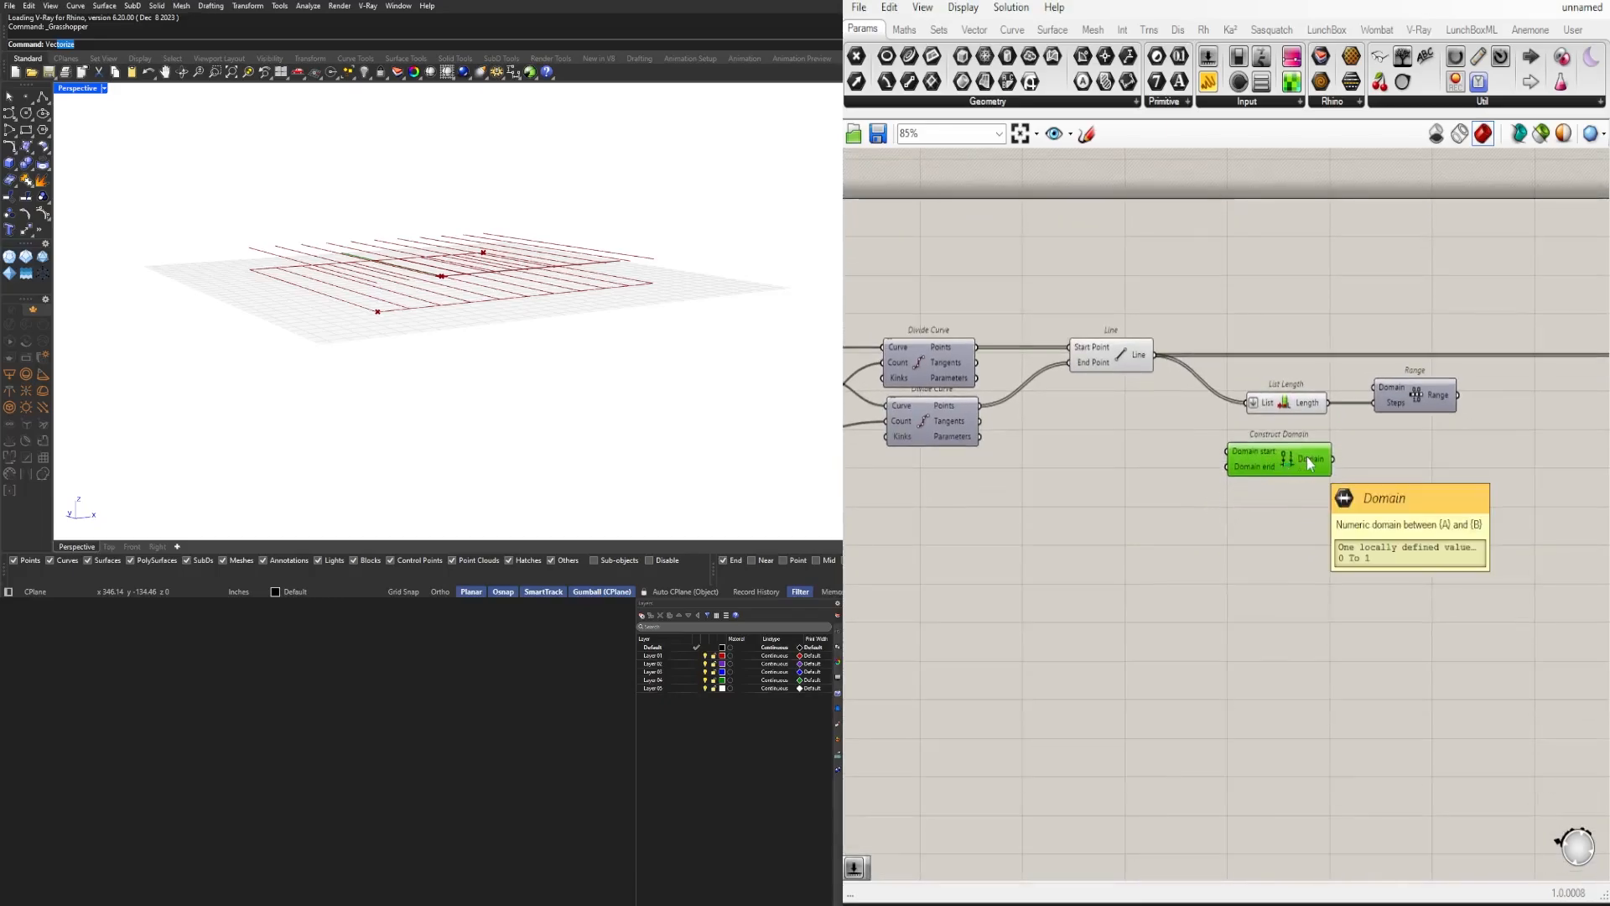
# Step: Check the Range output values and add a number slider set to 4 beside the Construct Domain inputs
pyautogui.moveTo(1453, 398); pyautogui.dragTo(1396, 388, button='right')
pyautogui.moveTo(1390, 390)
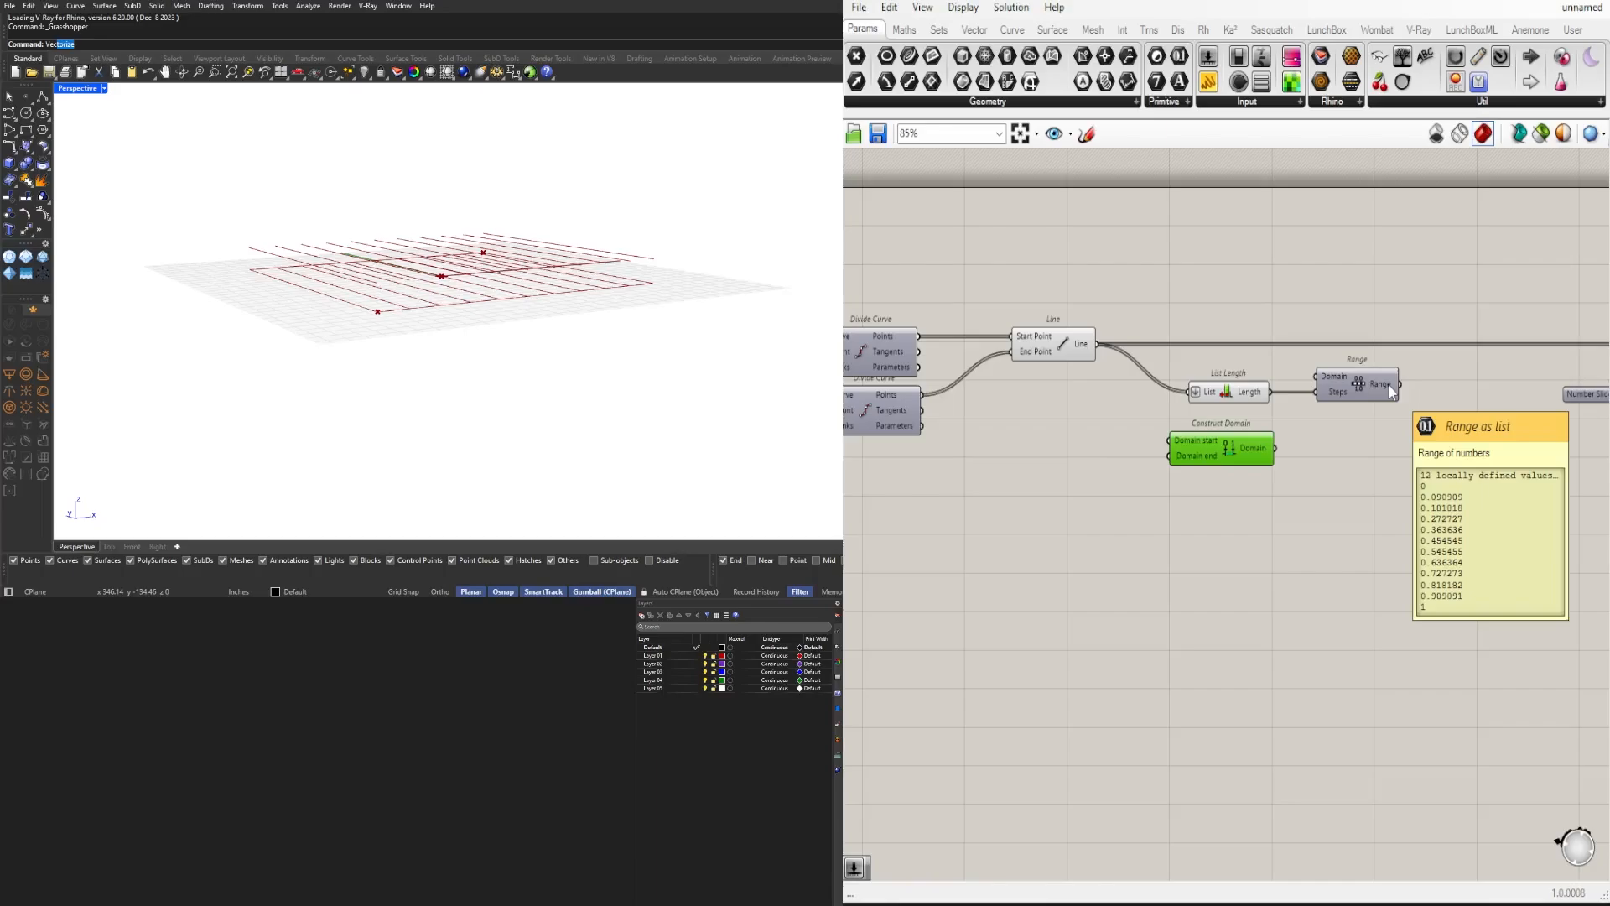
pyautogui.doubleClick(1102, 470)
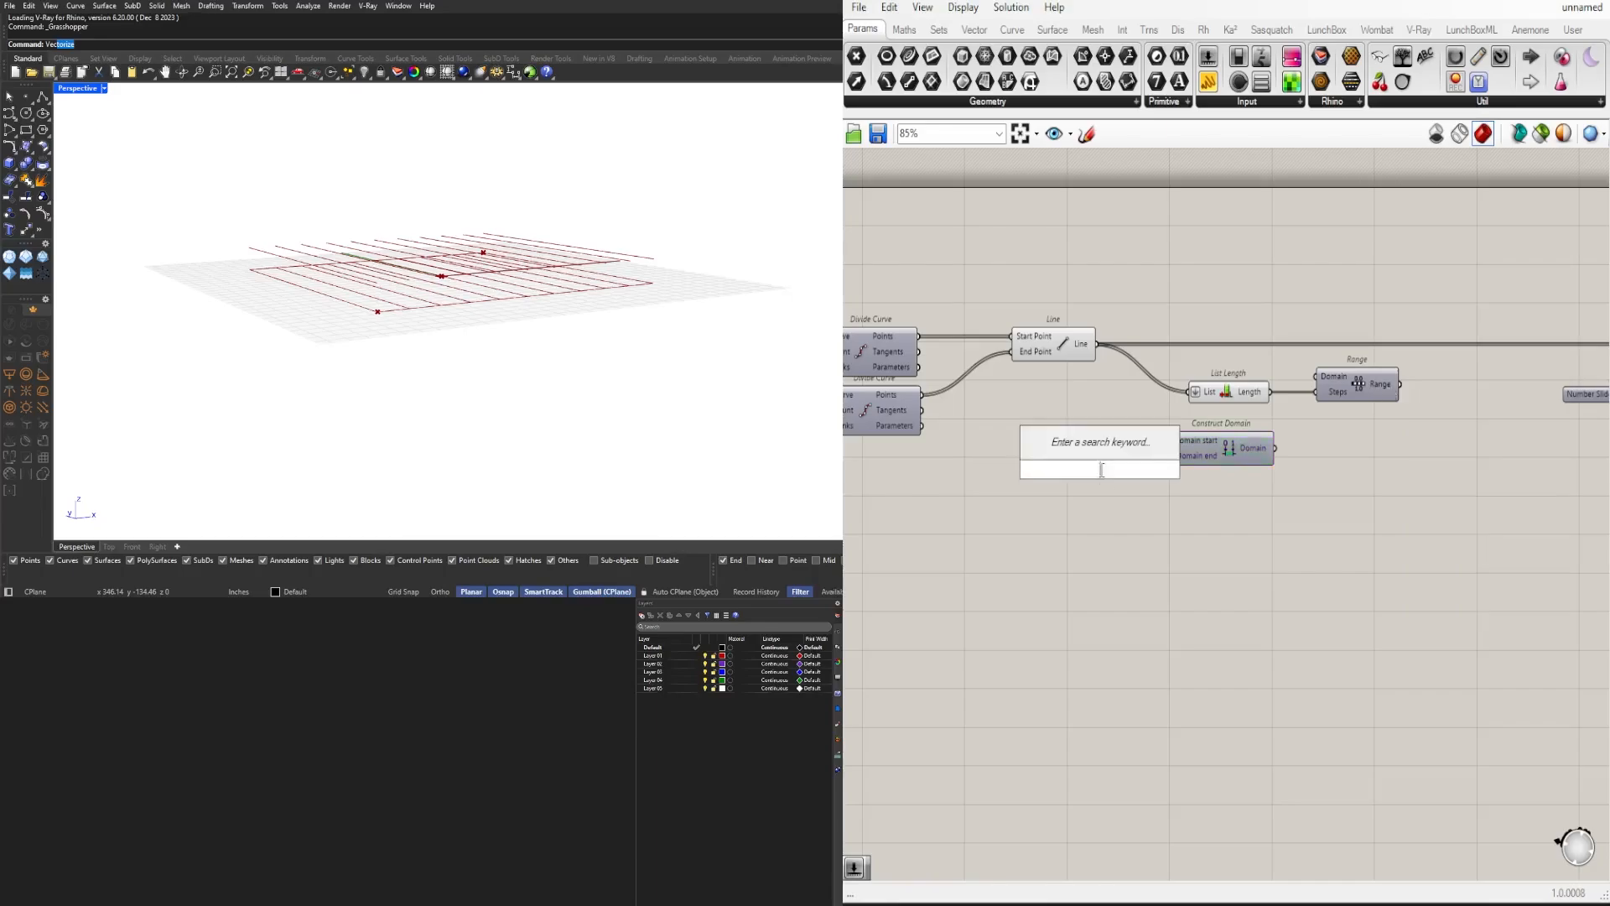
pyautogui.write('4')
pyautogui.press('Return')
pyautogui.scroll(3, 1146, 475)
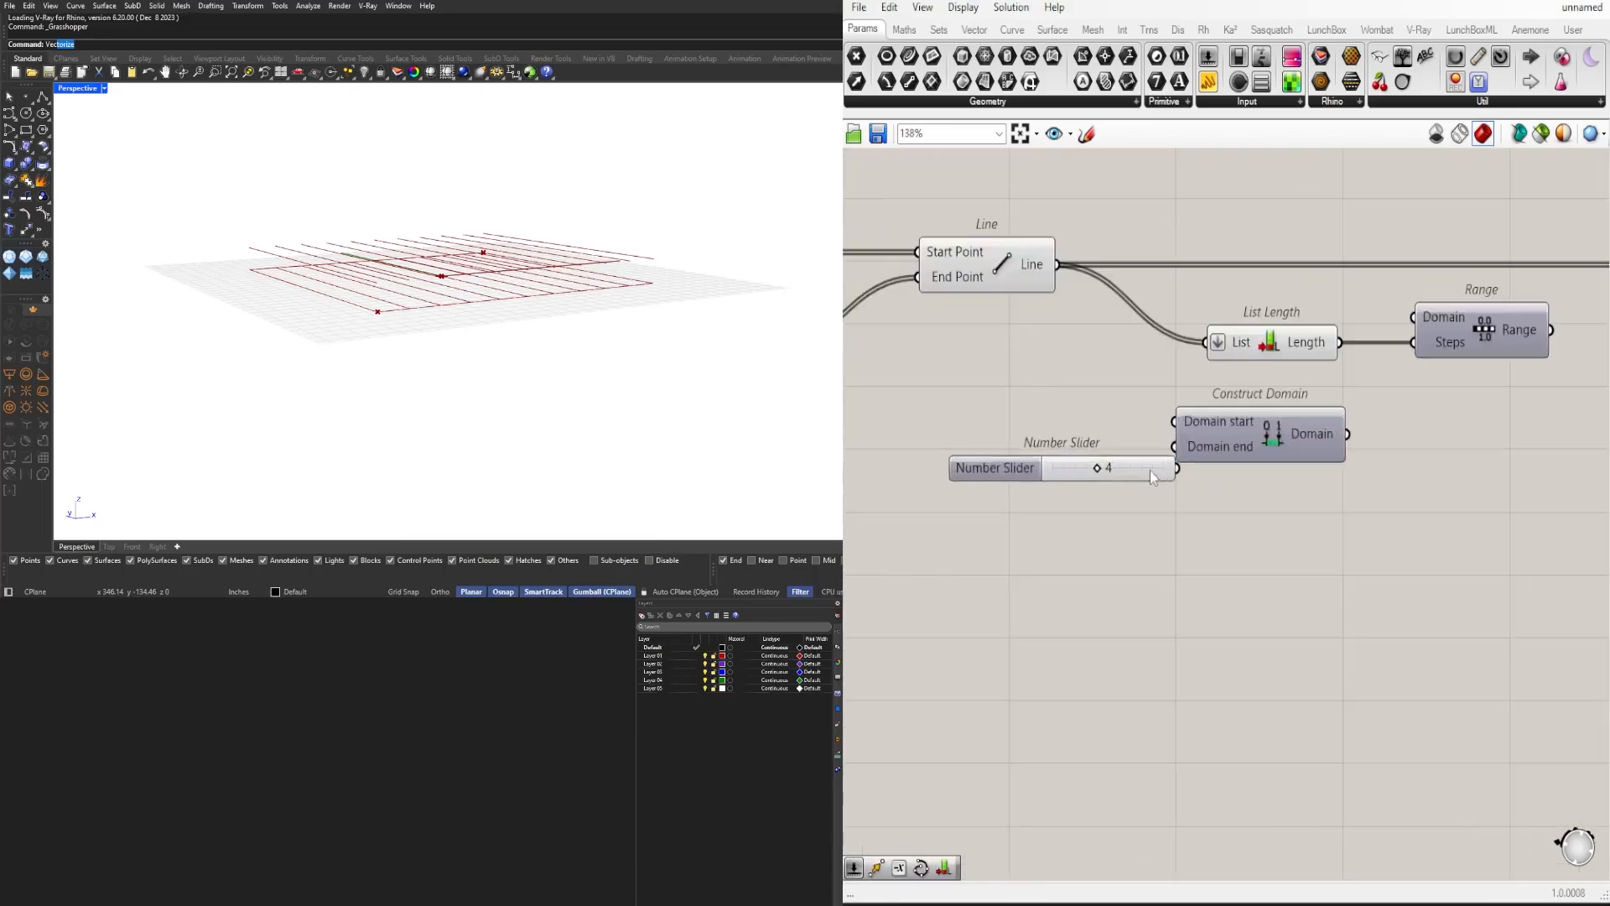
# Step: Connect the slider of 4 to the Domain end of Construct Domain, wire its domain into Range, and tidy these components' positions
pyautogui.moveTo(1128, 462); pyautogui.dragTo(1176, 446)
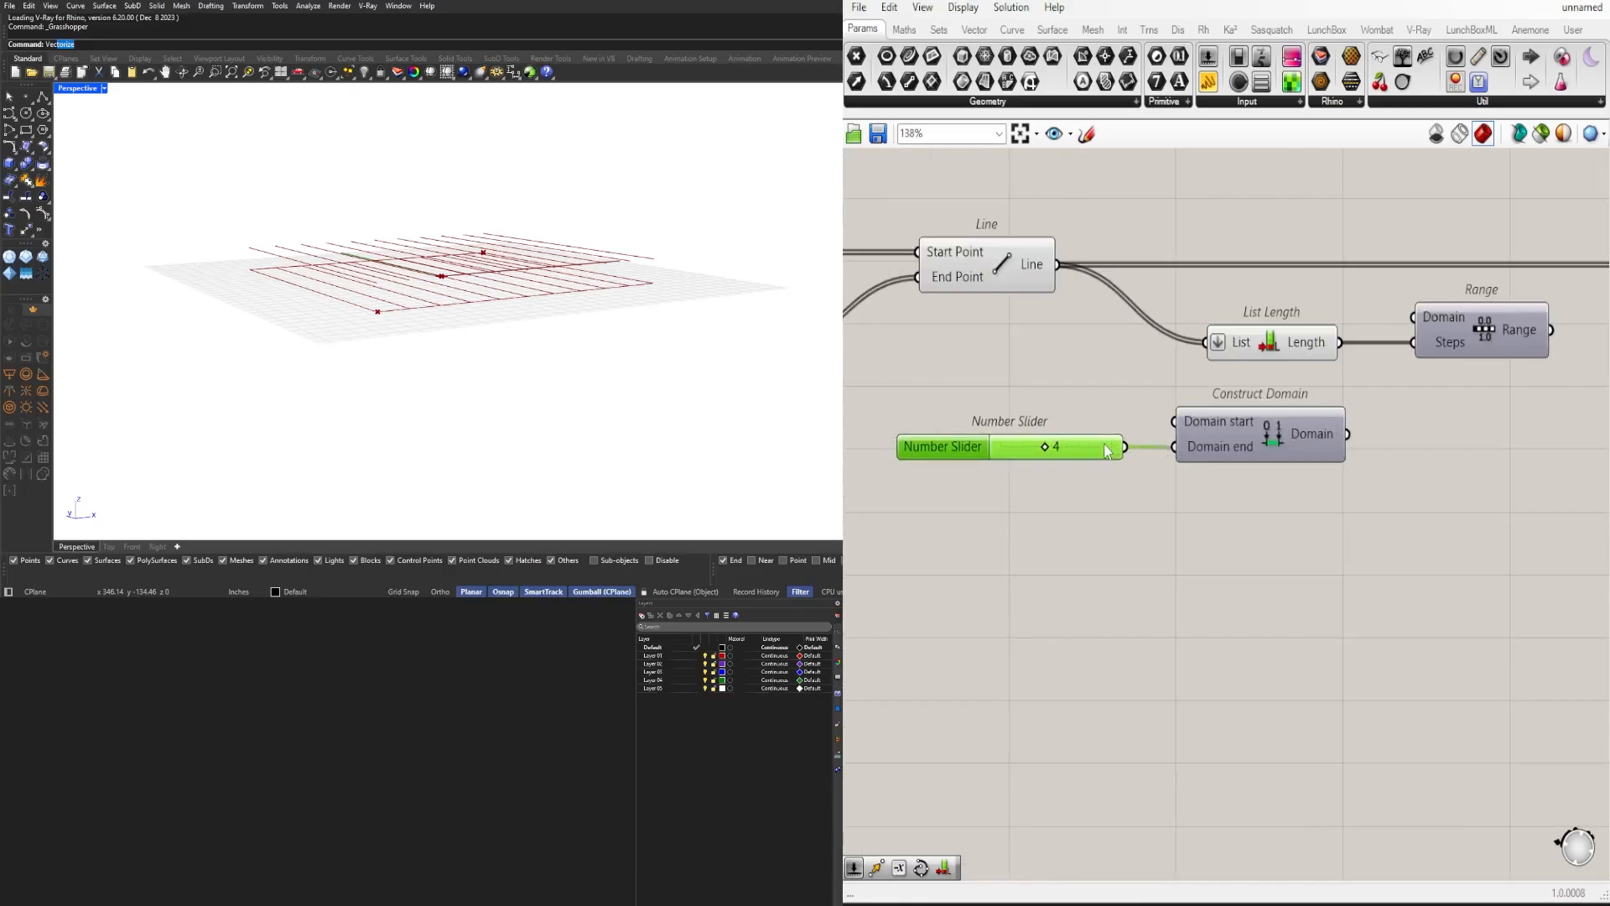
pyautogui.scroll(-2, 1191, 443)
pyautogui.moveTo(1301, 512); pyautogui.dragTo(1112, 438)
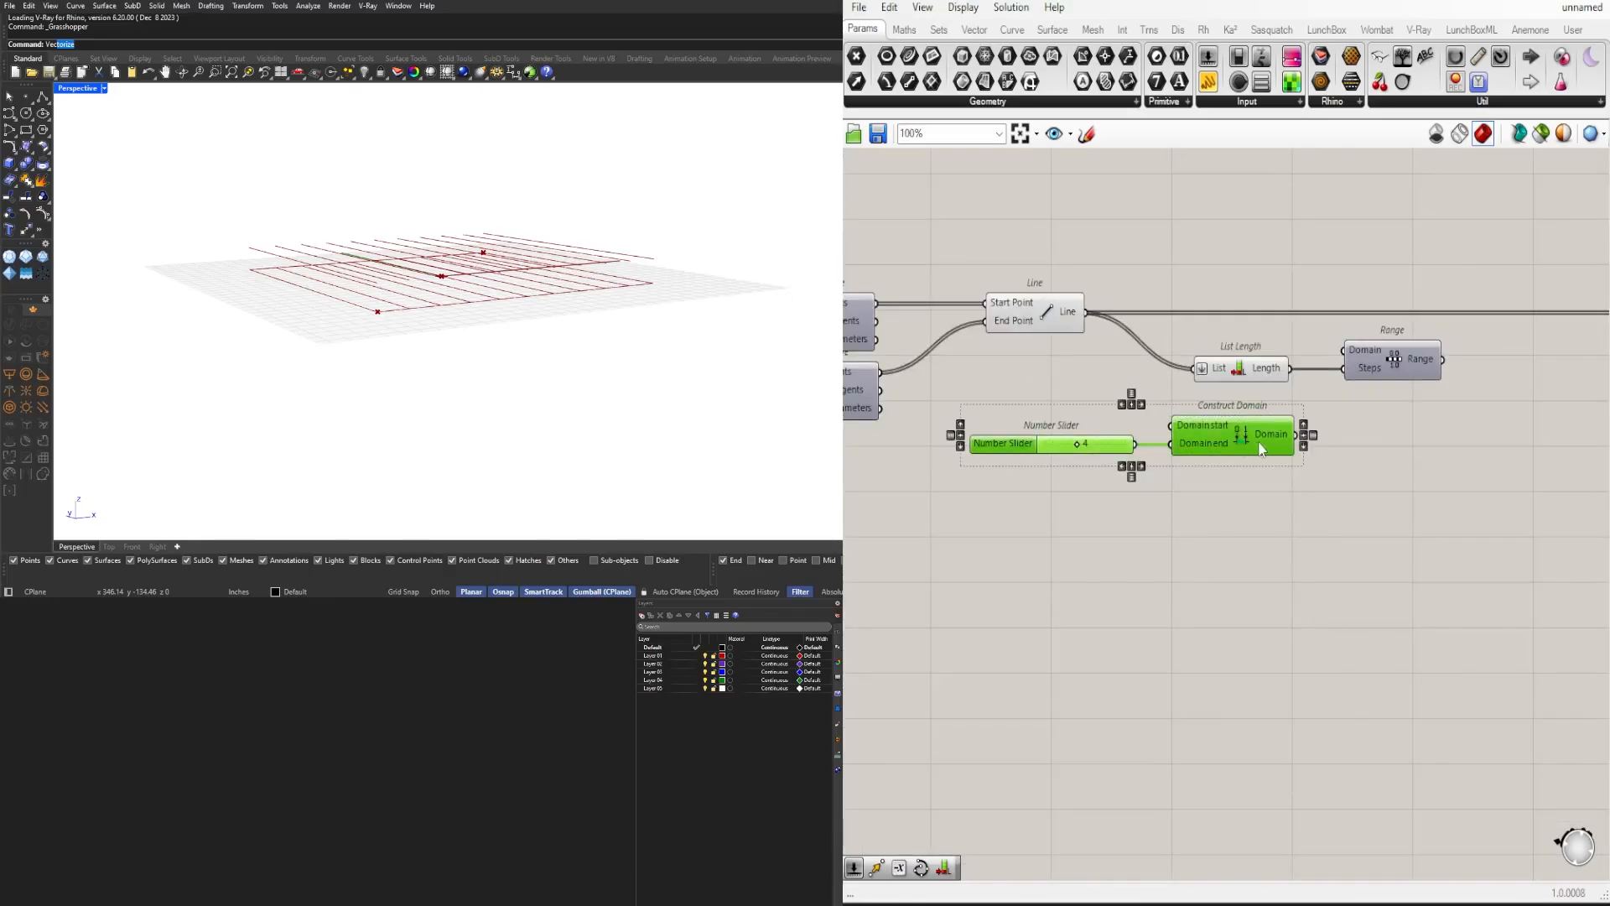
pyautogui.click(1290, 475)
pyautogui.moveTo(1259, 442); pyautogui.dragTo(1421, 369)
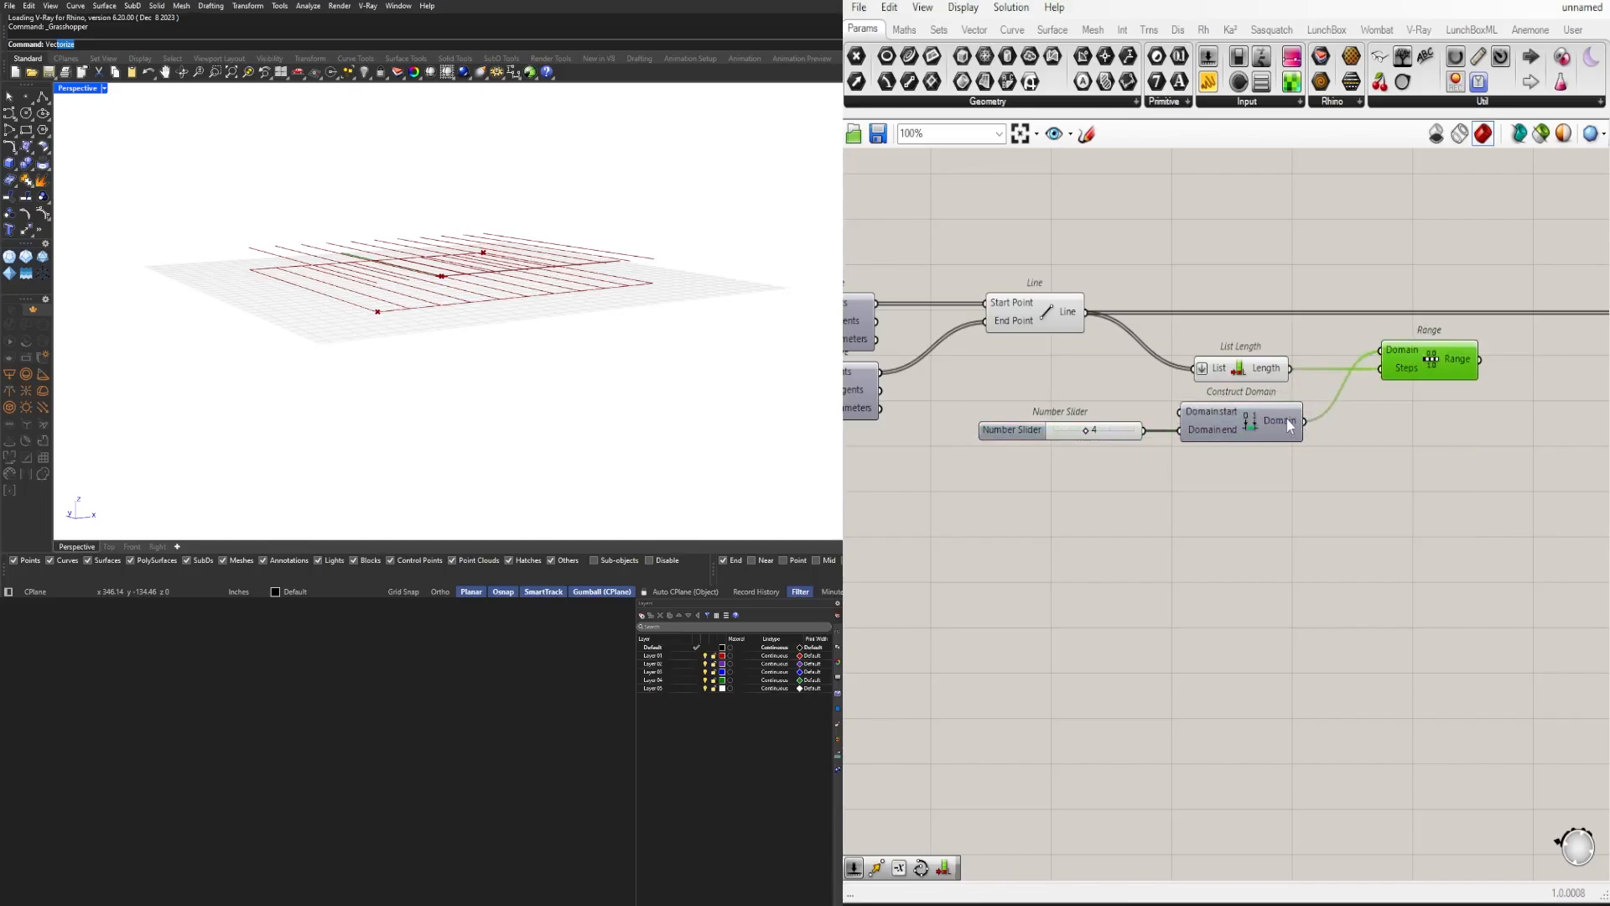
# Step: Move the height slider, Unit Z and Move farther from Range to make room for another component
pyautogui.scroll(-2, 1369, 452)
pyautogui.moveTo(1479, 507); pyautogui.dragTo(1222, 558, button='right')
pyautogui.moveTo(1391, 478); pyautogui.dragTo(1178, 458, button='right')
pyautogui.moveTo(1368, 525); pyautogui.dragTo(1082, 303)
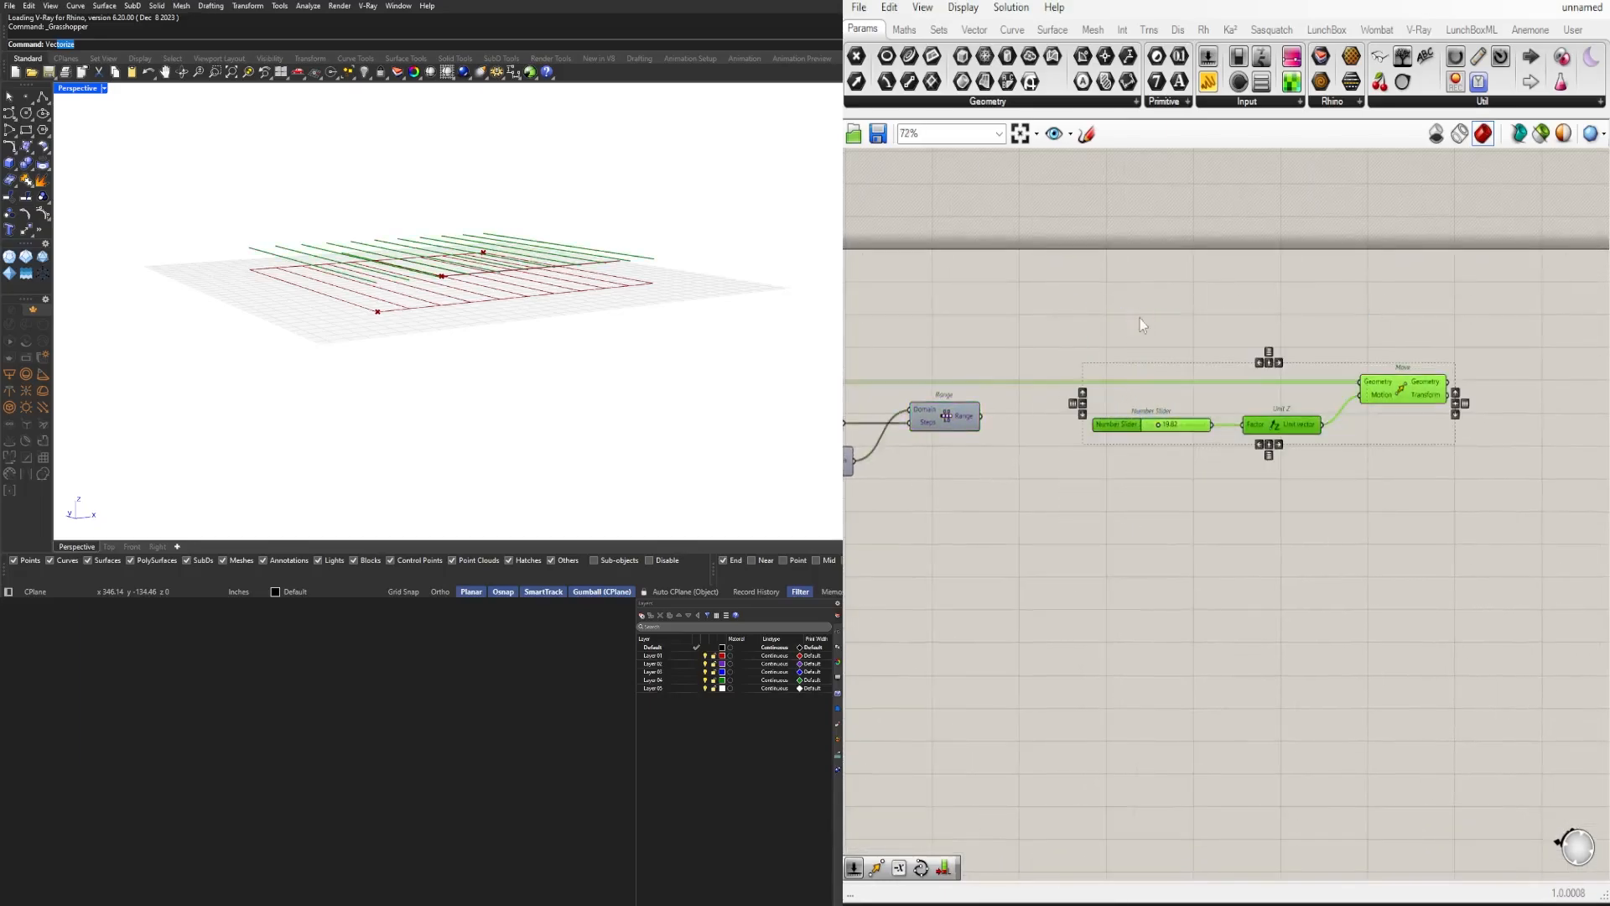
pyautogui.moveTo(1409, 400); pyautogui.dragTo(1568, 398)
pyautogui.click(1134, 475)
# Step: Add a Graph Mapper after Range and connect the Range output to it
pyautogui.moveTo(1134, 474); pyautogui.dragTo(1365, 533, button='right')
pyautogui.doubleClick(1366, 533)
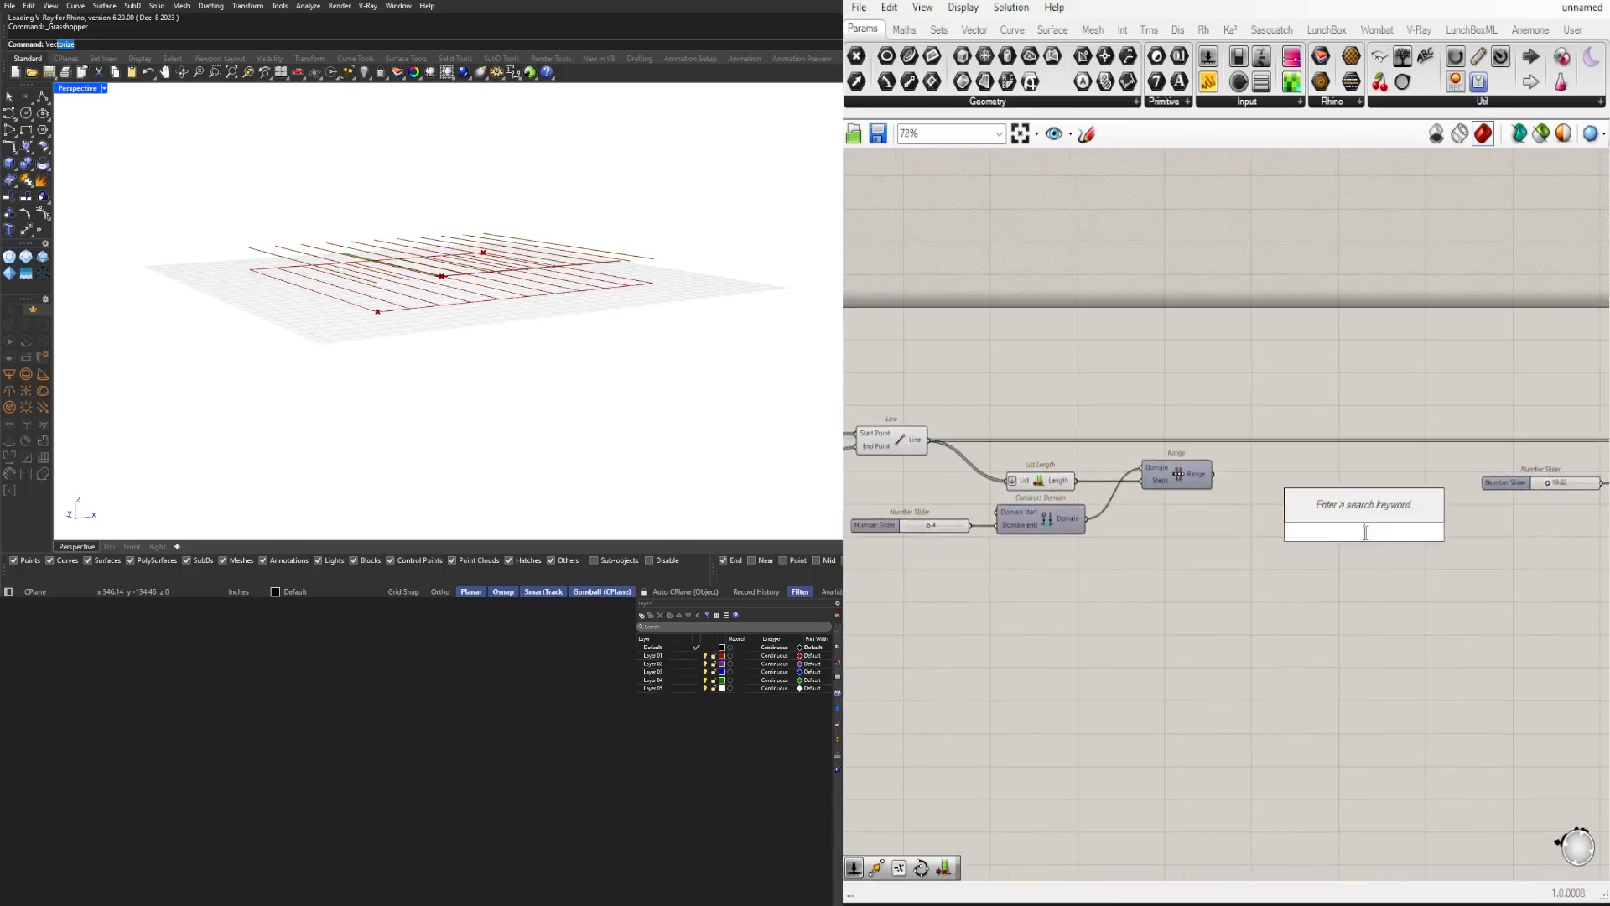
pyautogui.write('G')
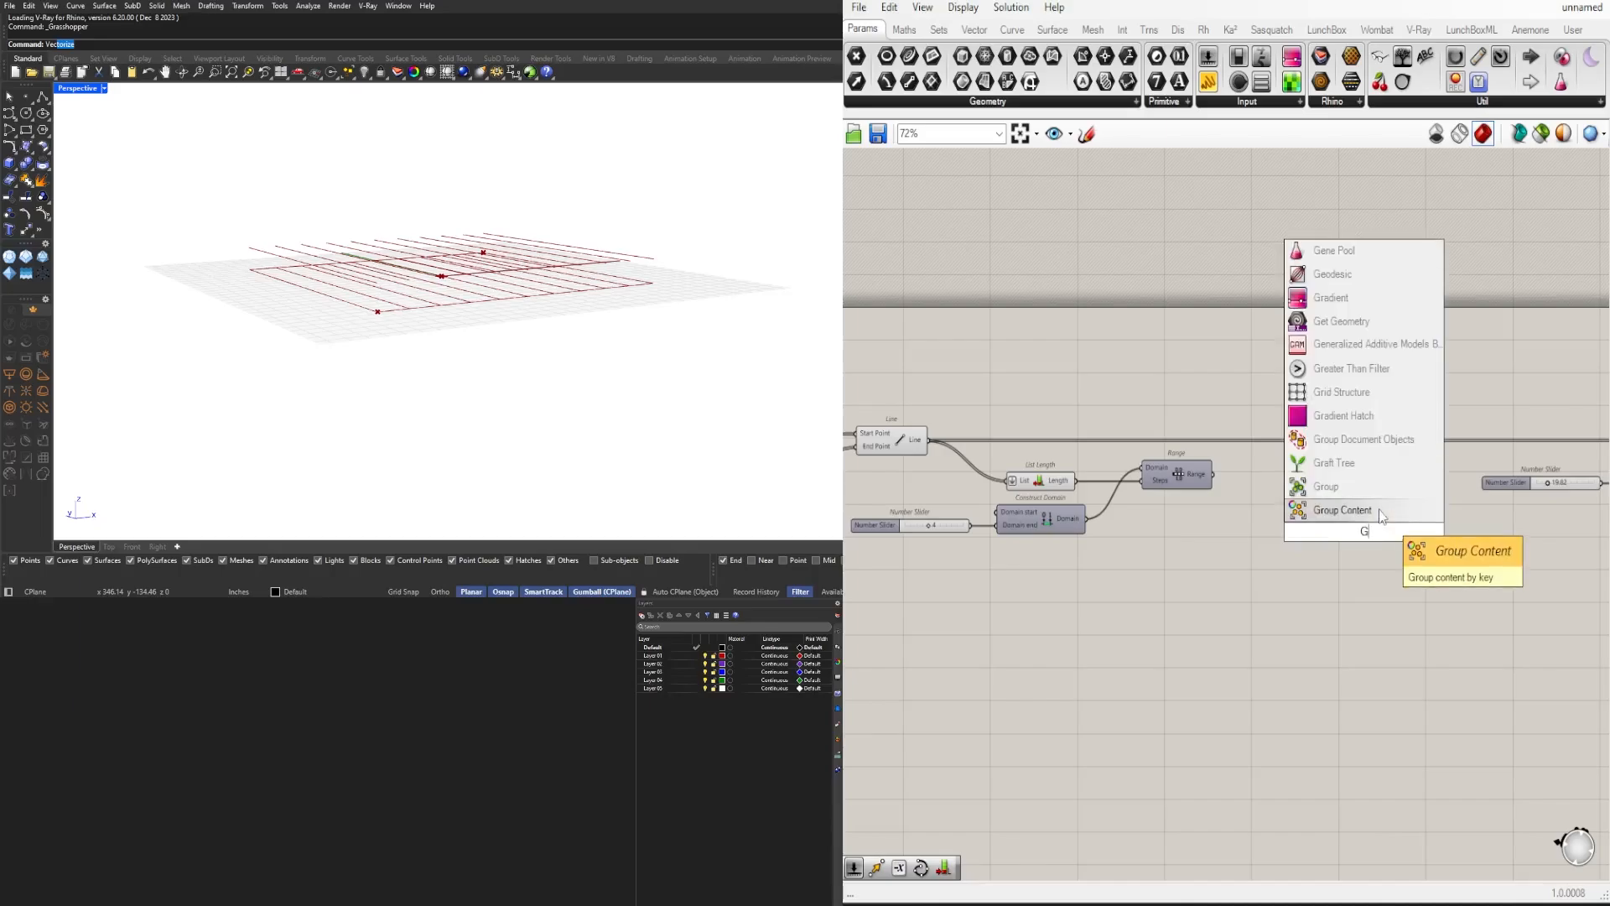
pyautogui.write('RAPH')
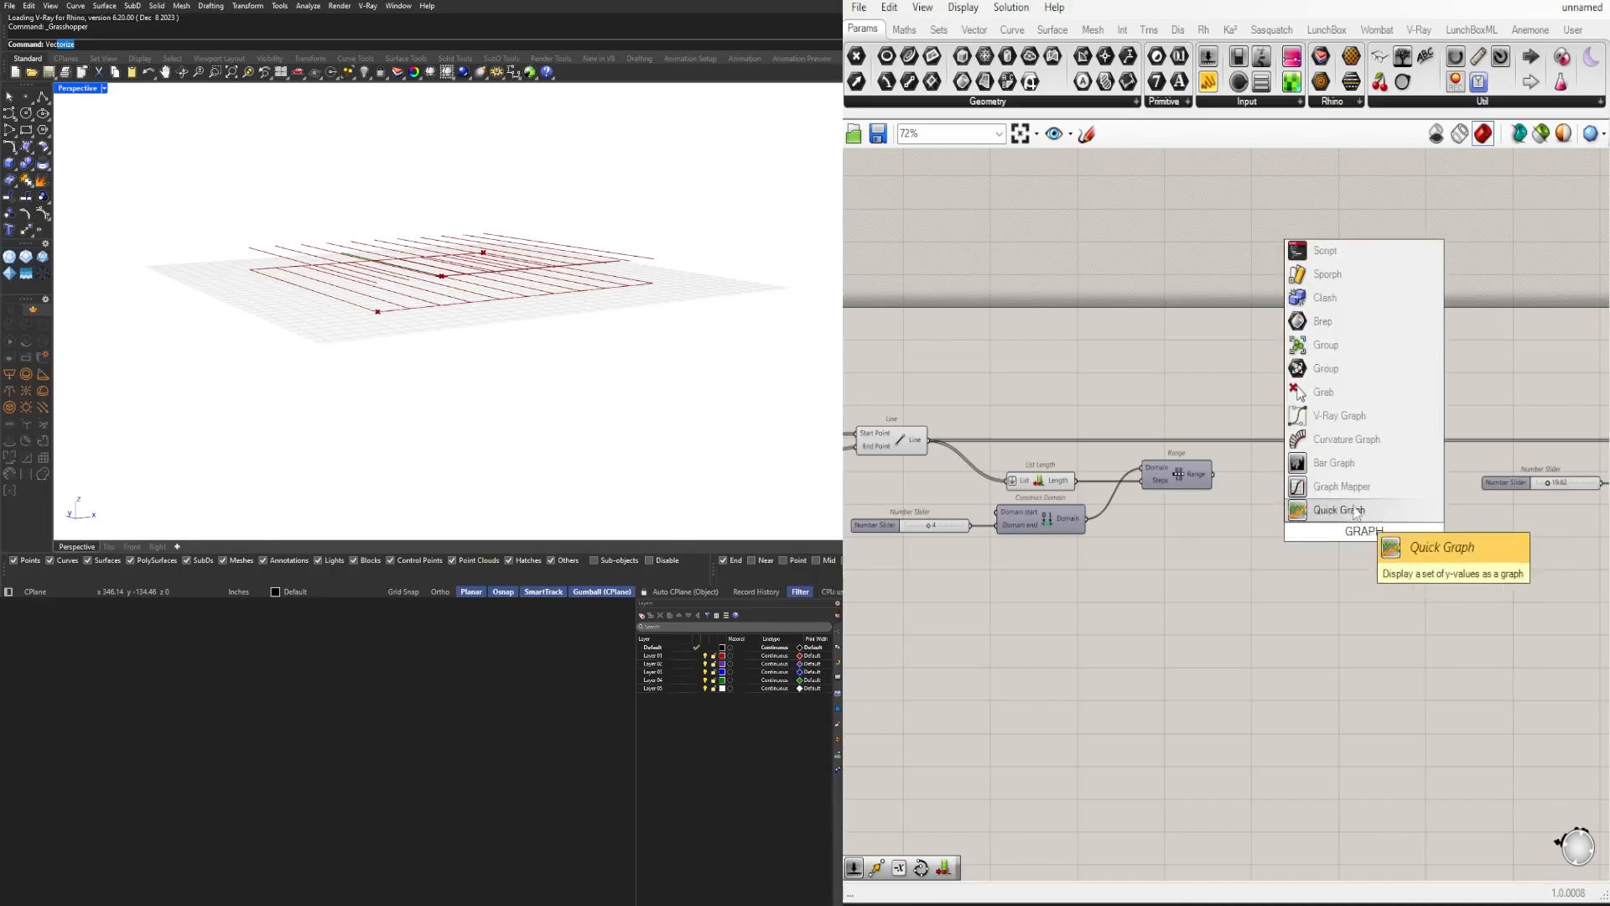
pyautogui.click(1342, 487)
pyautogui.scroll(2, 1287, 461)
pyautogui.moveTo(1196, 470); pyautogui.dragTo(1286, 526)
# Step: Set the Graph Mapper's graph type to Sine
pyautogui.rightClick(1266, 520)
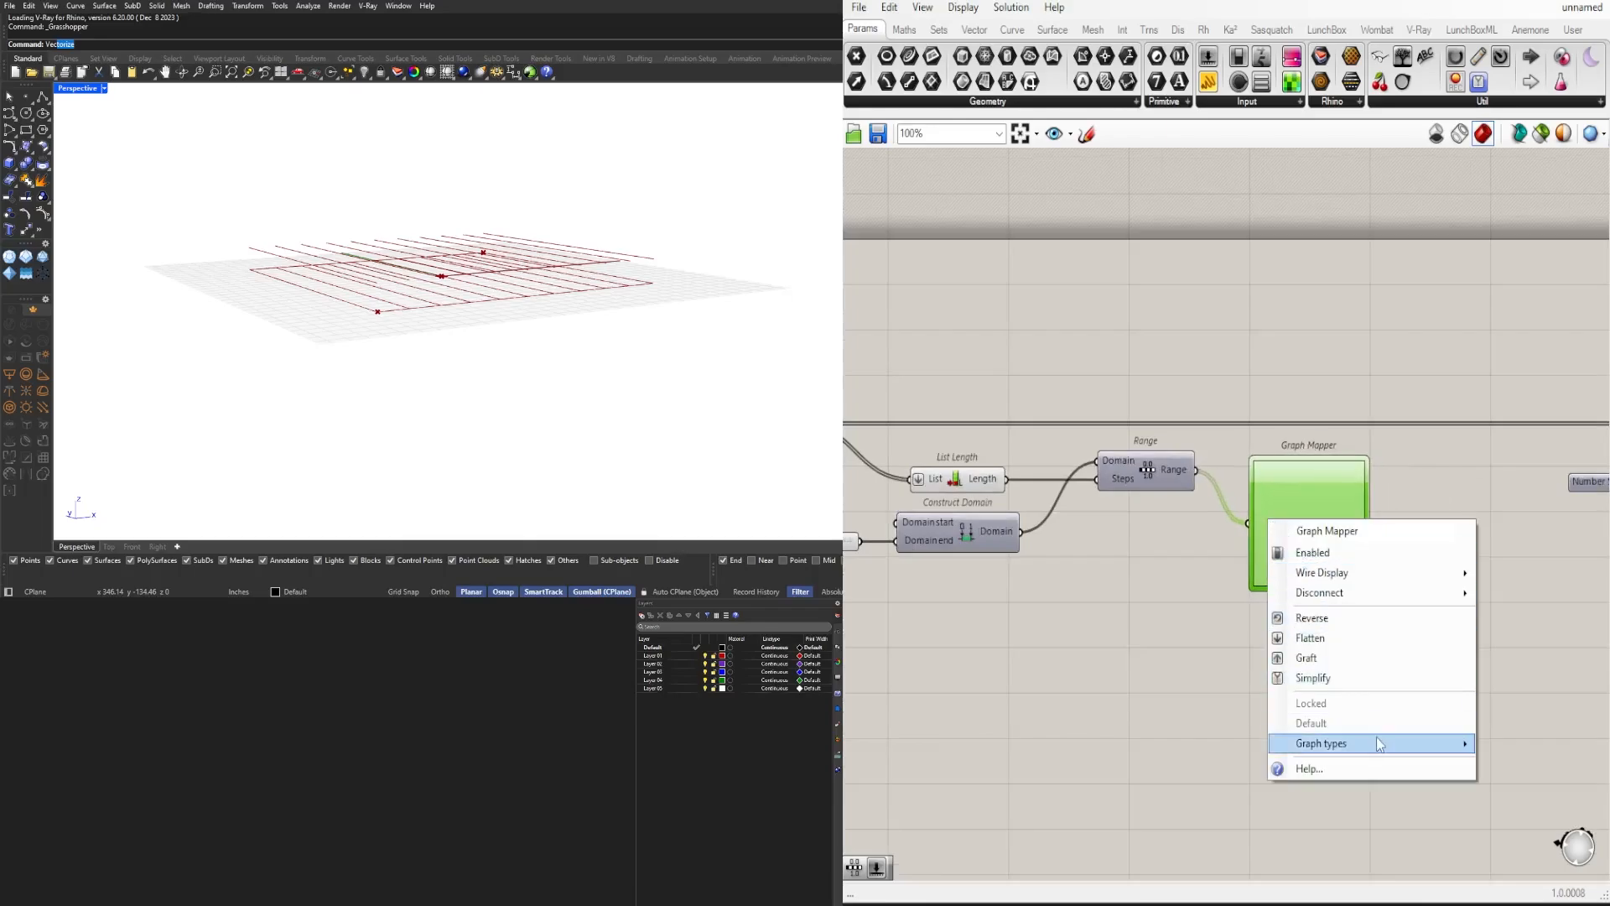
pyautogui.moveTo(1379, 744)
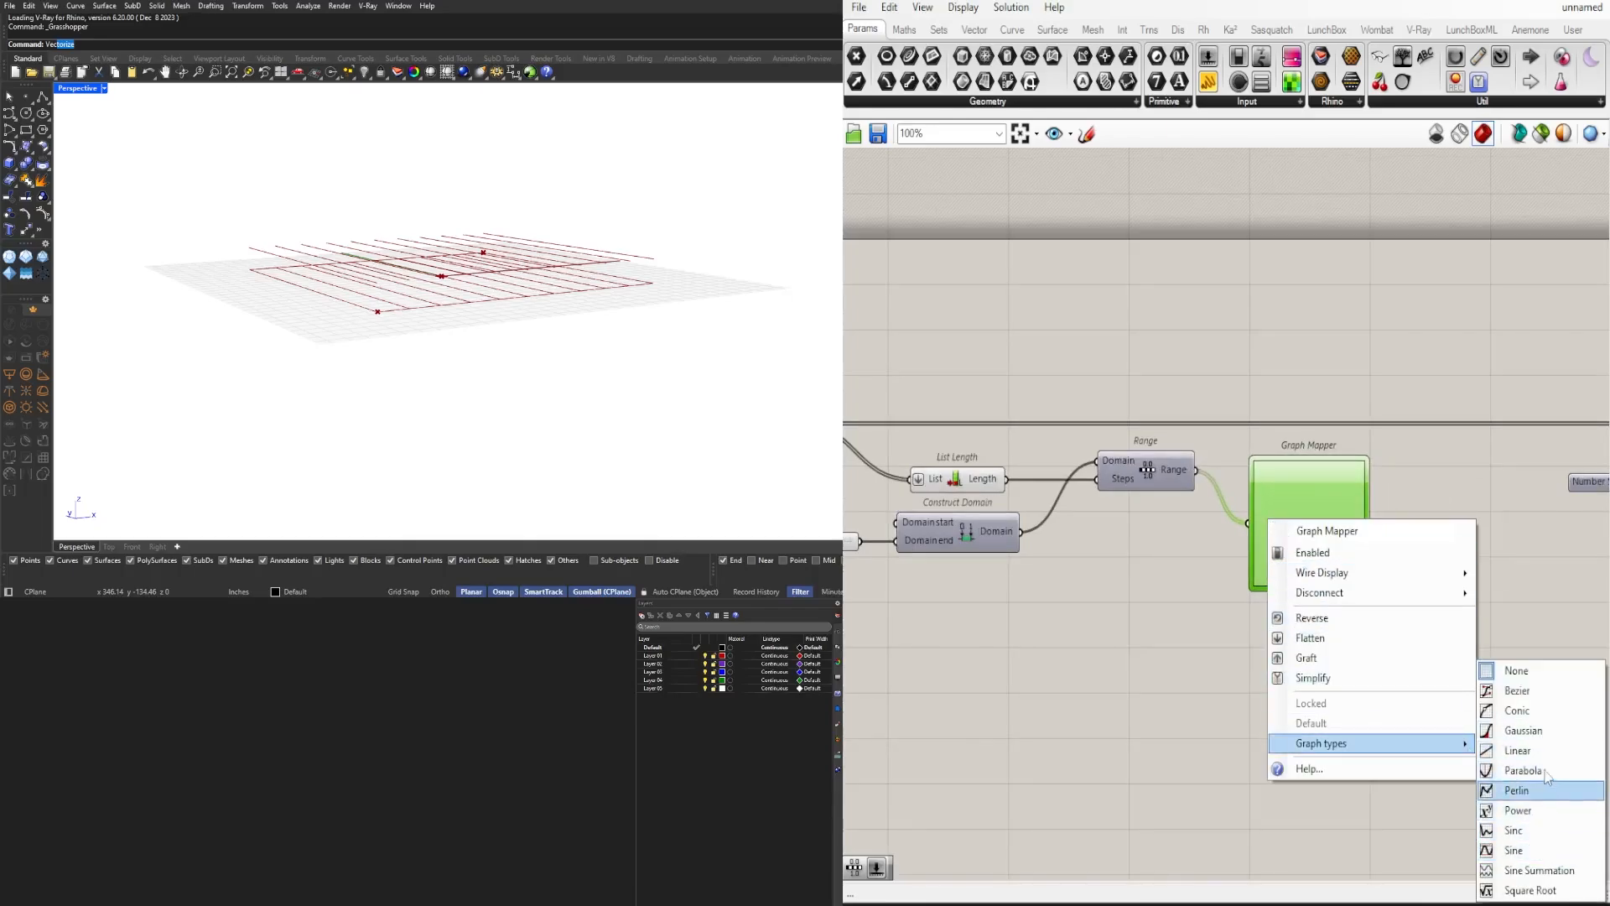
pyautogui.click(1513, 852)
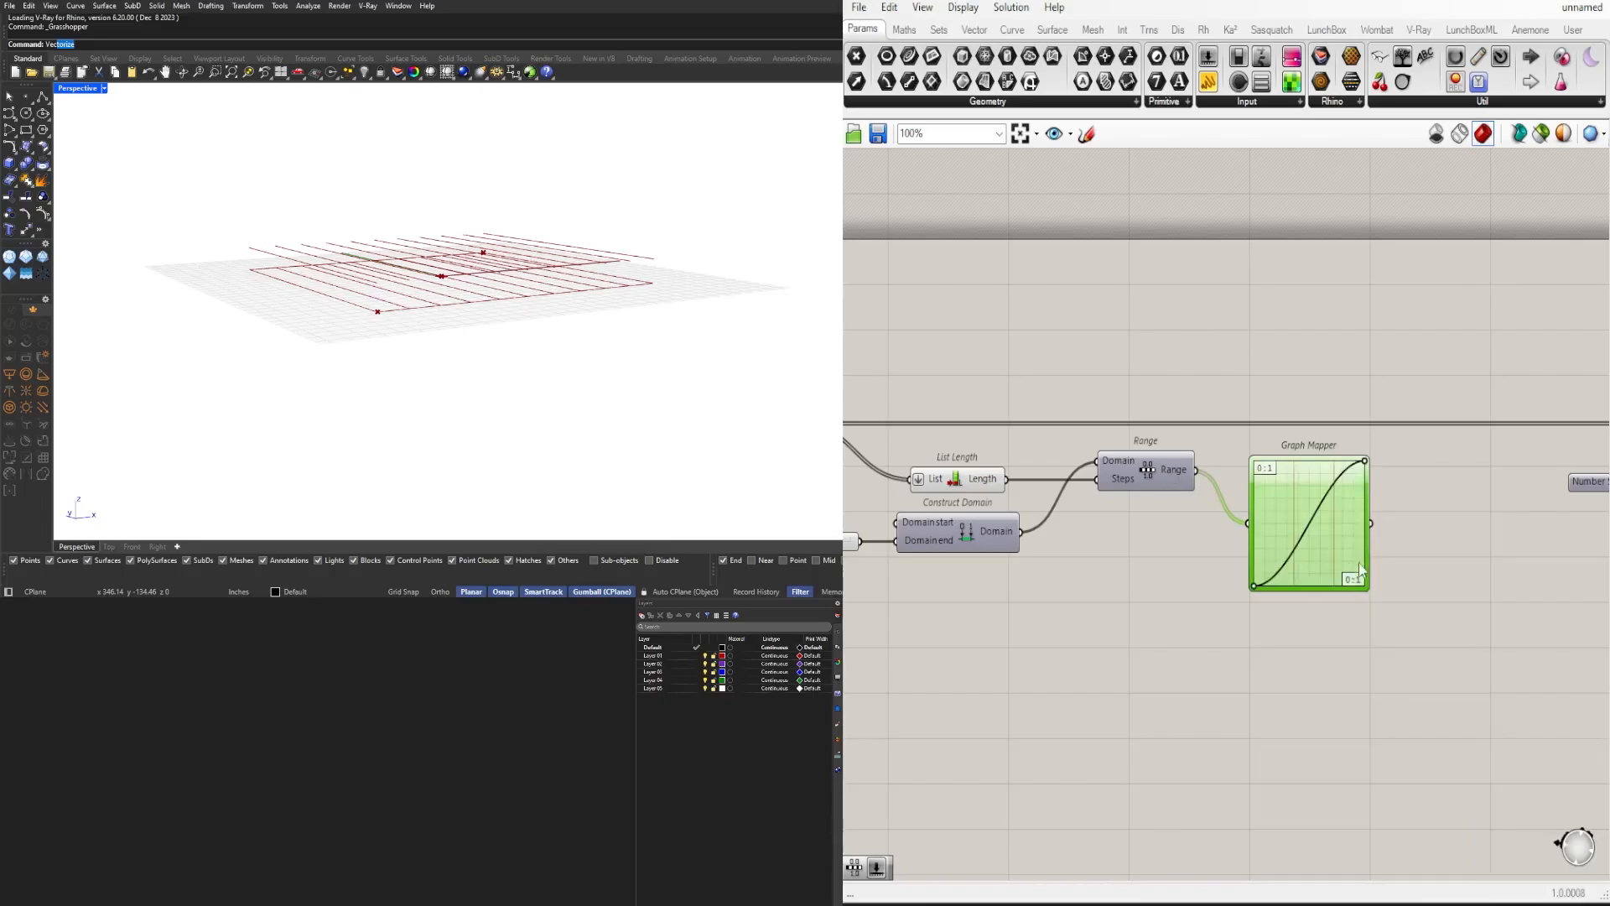
# Step: Examine the Graph Mapper's curve and output values, and compare them with the line list length
pyautogui.moveTo(1343, 541); pyautogui.dragTo(1244, 500, button='right')
pyautogui.moveTo(1025, 470); pyautogui.dragTo(1222, 496, button='right')
pyautogui.scroll(2, 1394, 492)
pyautogui.scroll(-2, 1296, 461)
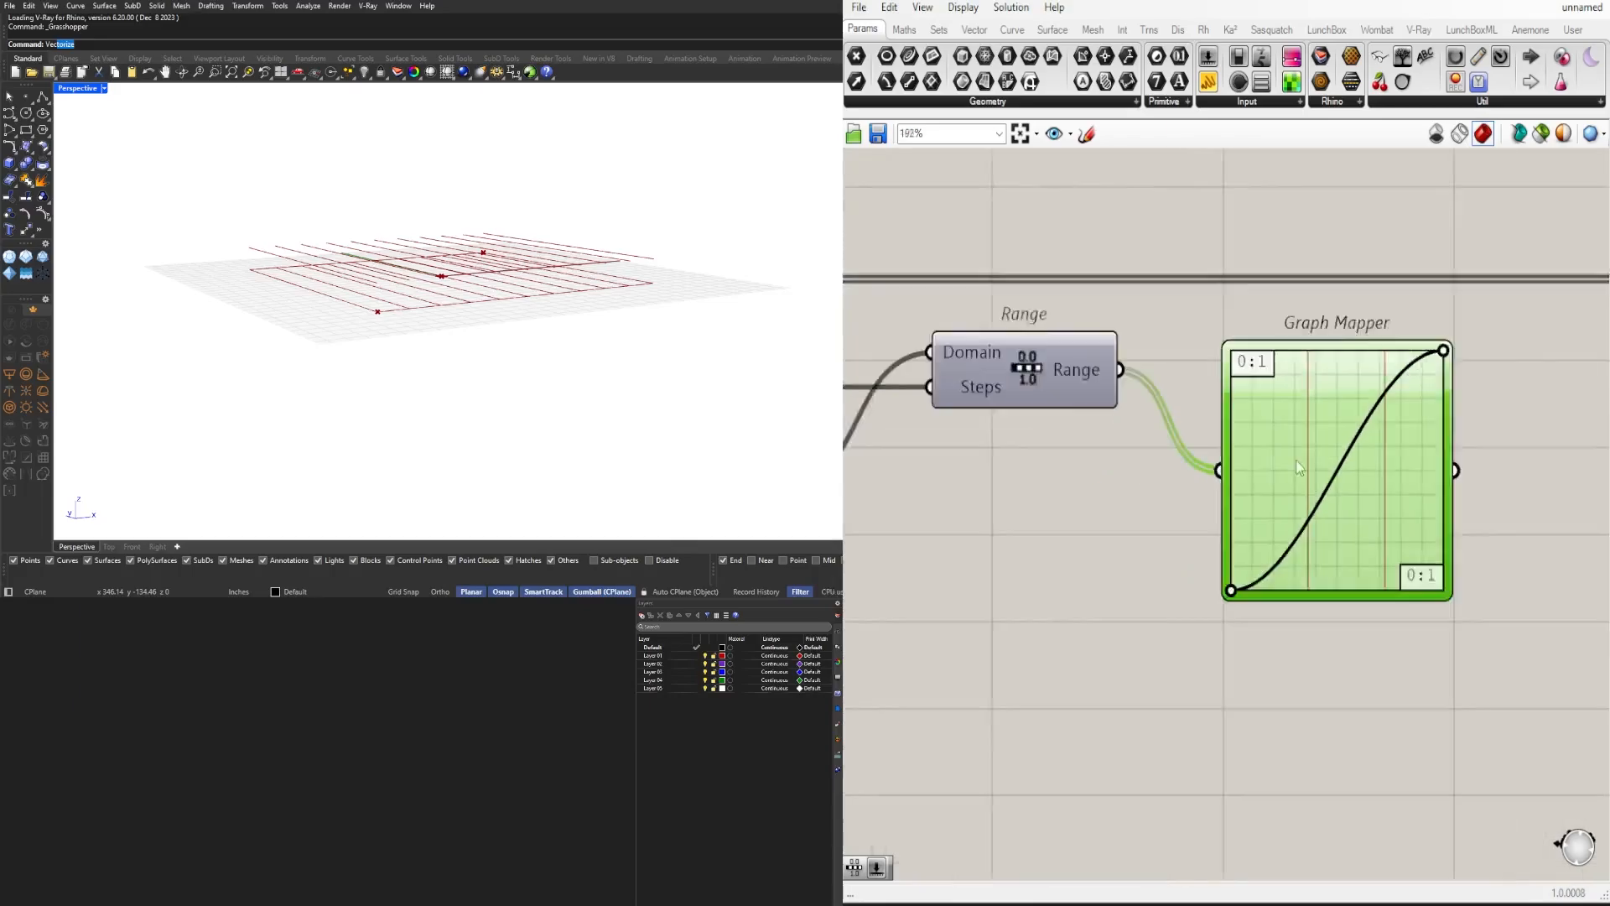
pyautogui.moveTo(898, 449); pyautogui.dragTo(1220, 484, button='right')
pyautogui.scroll(-3, 1365, 476)
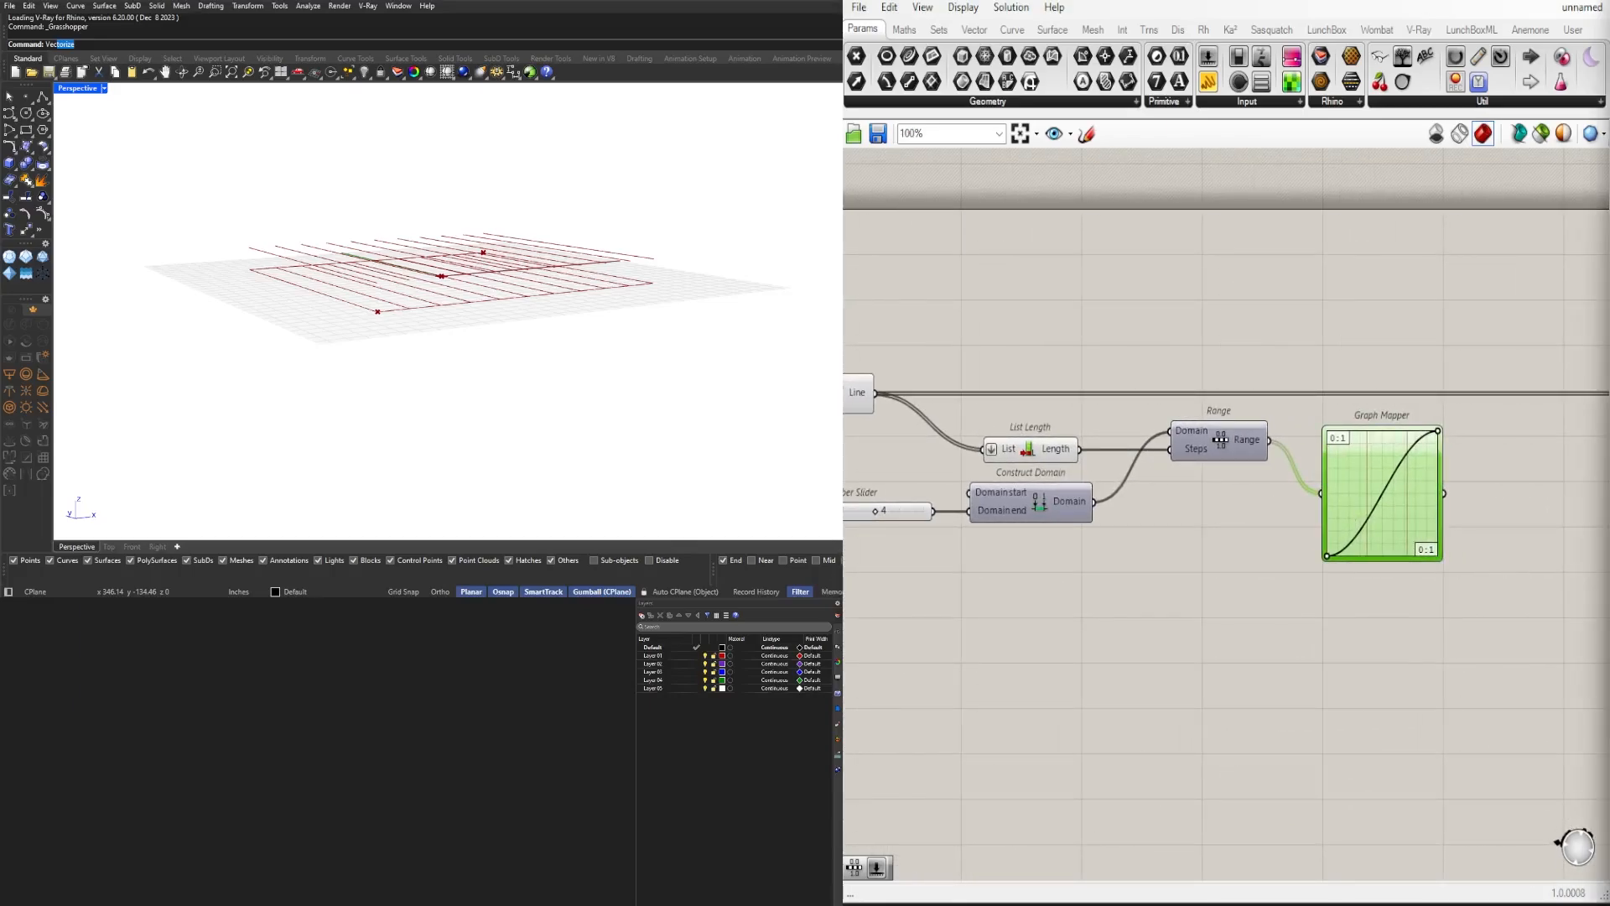
pyautogui.click(1497, 513)
pyautogui.scroll(3, 1417, 498)
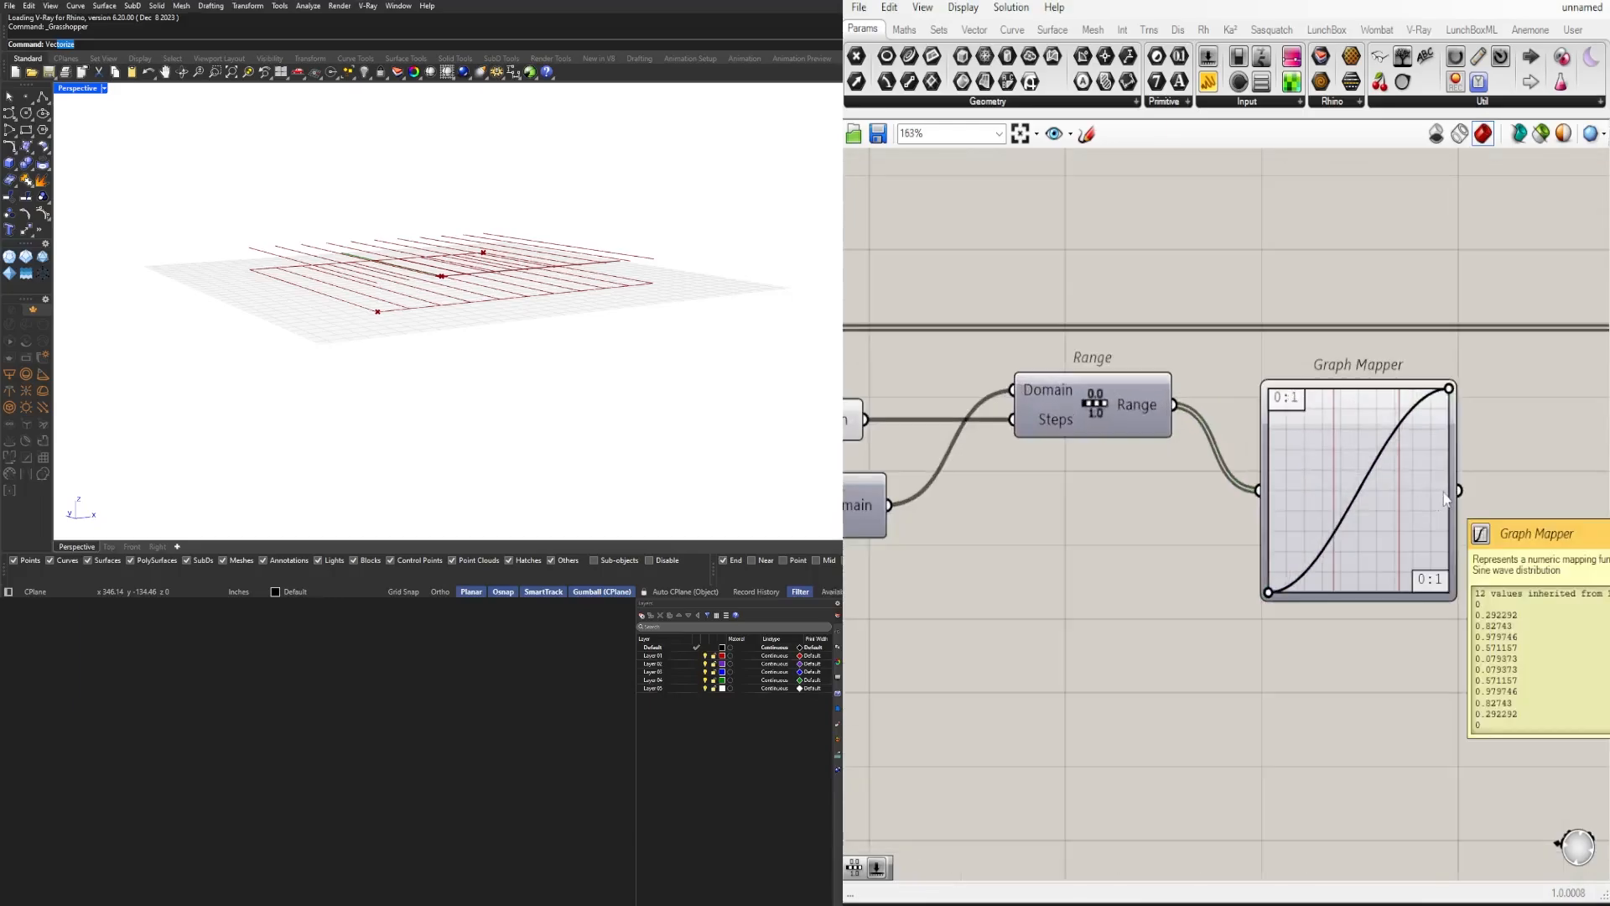
pyautogui.moveTo(1451, 498)
pyautogui.scroll(-5, 1425, 479)
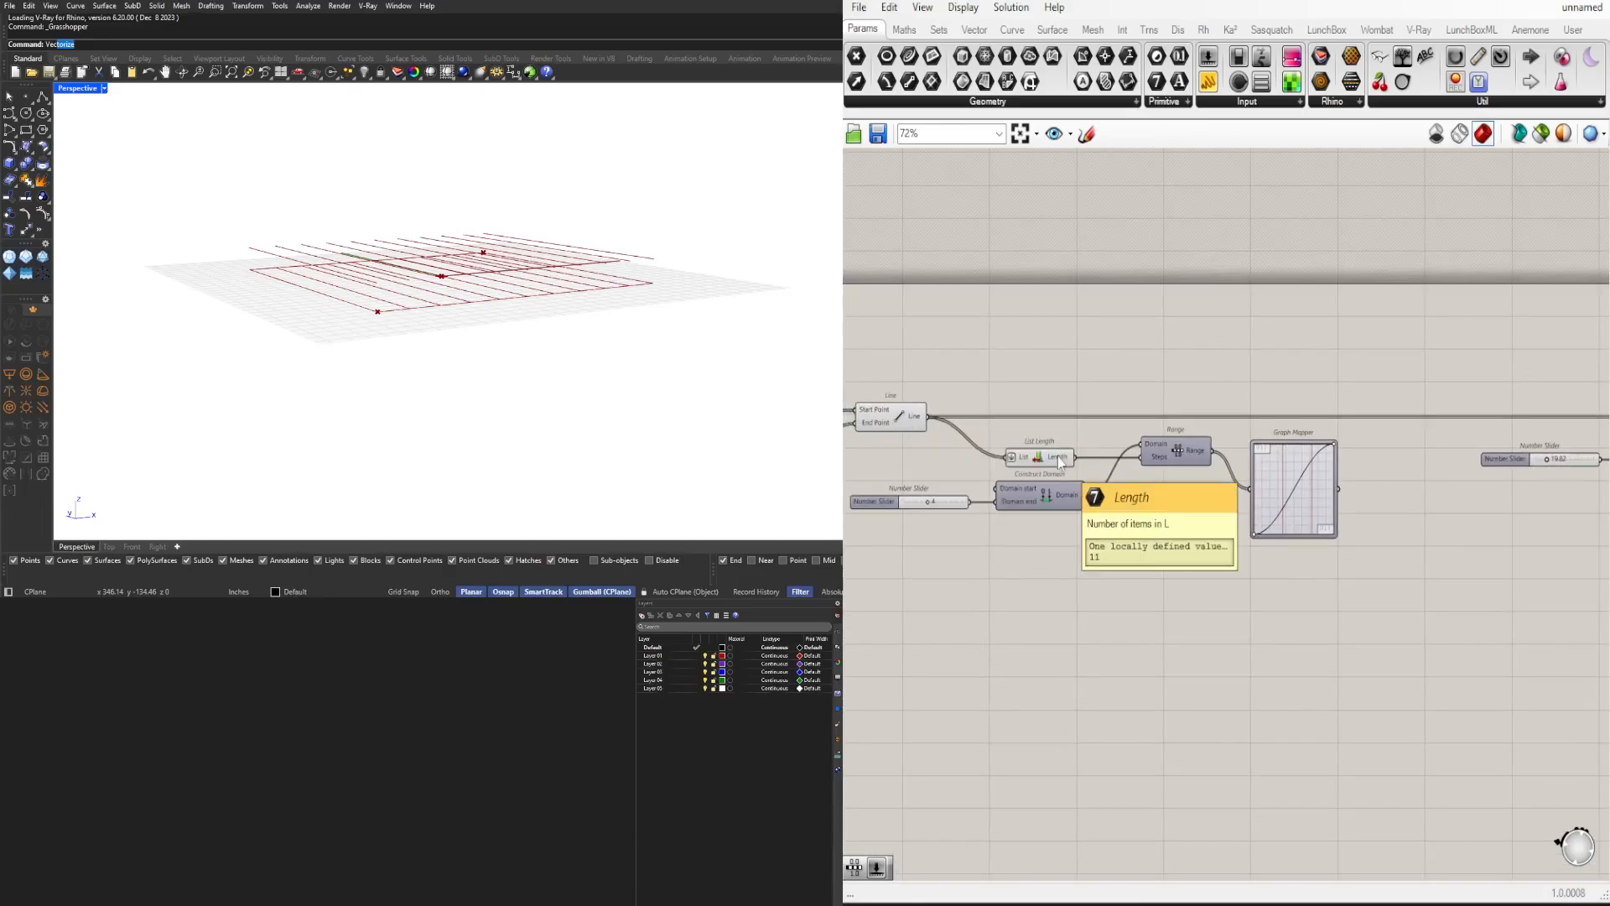
# Step: Move Range and Graph Mapper farther along and shift List Length back to open a gap between List Length and Range
pyautogui.scroll(-2, 1223, 500)
pyautogui.moveTo(1305, 533); pyautogui.dragTo(1128, 362)
pyautogui.scroll(3, 1097, 423)
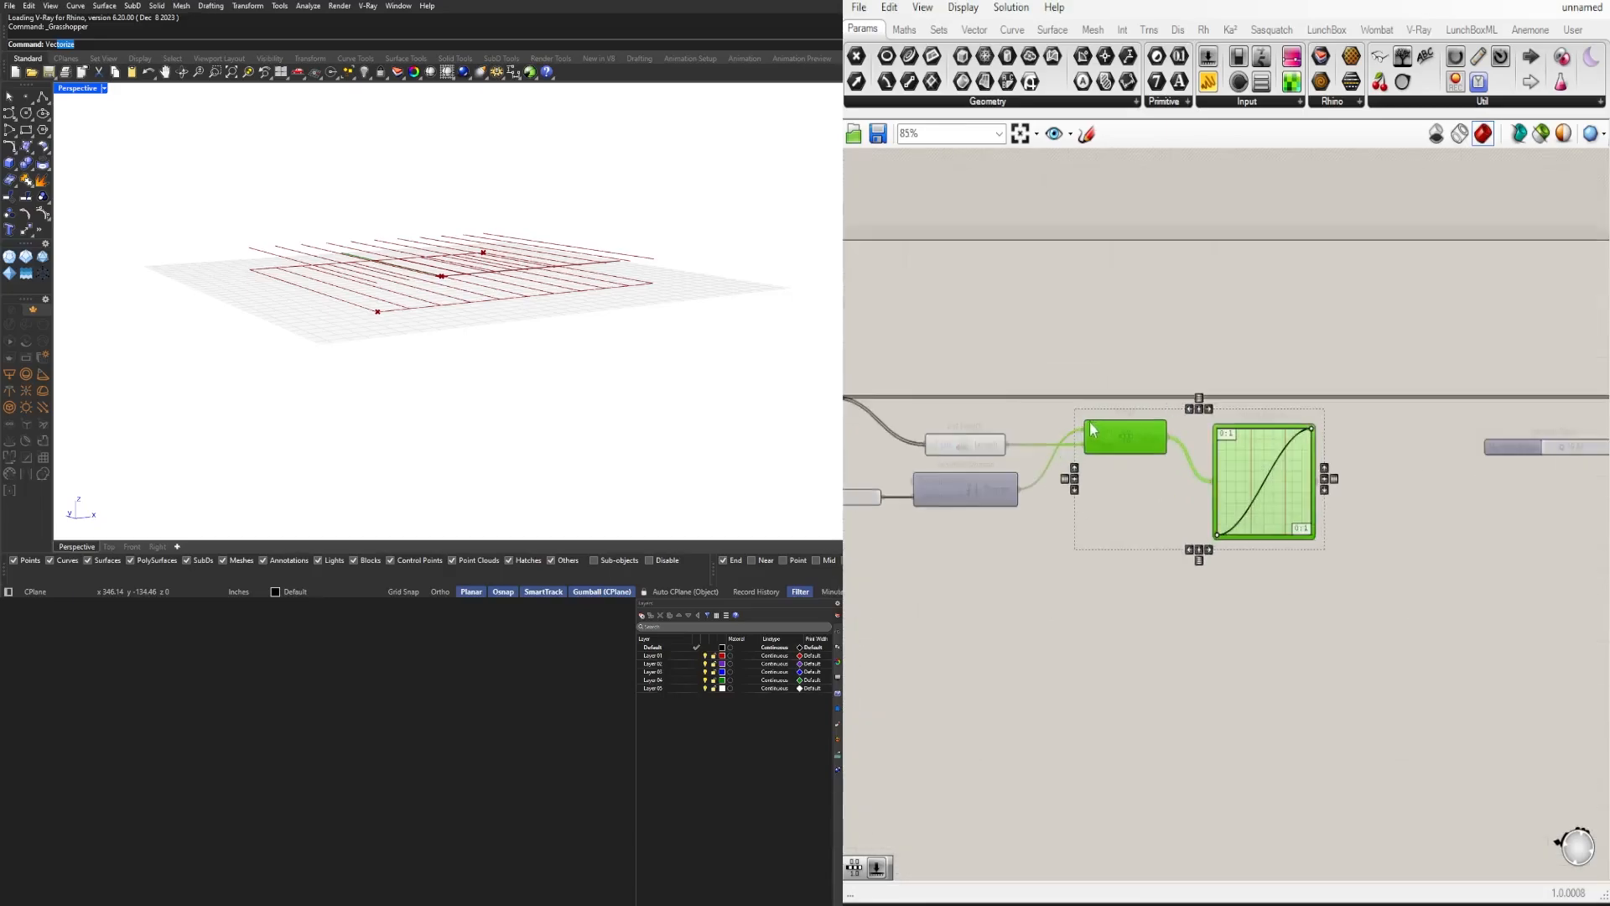
pyautogui.click(966, 397)
pyautogui.moveTo(965, 397); pyautogui.dragTo(1231, 401, button='right')
pyautogui.moveTo(1218, 450); pyautogui.dragTo(1168, 438)
pyautogui.moveTo(1256, 379); pyautogui.dragTo(1191, 366, button='right')
# Step: Add a Subtraction component that subtracts 1 and wire it between List Length and the Range steps input
pyautogui.doubleClick(1191, 366)
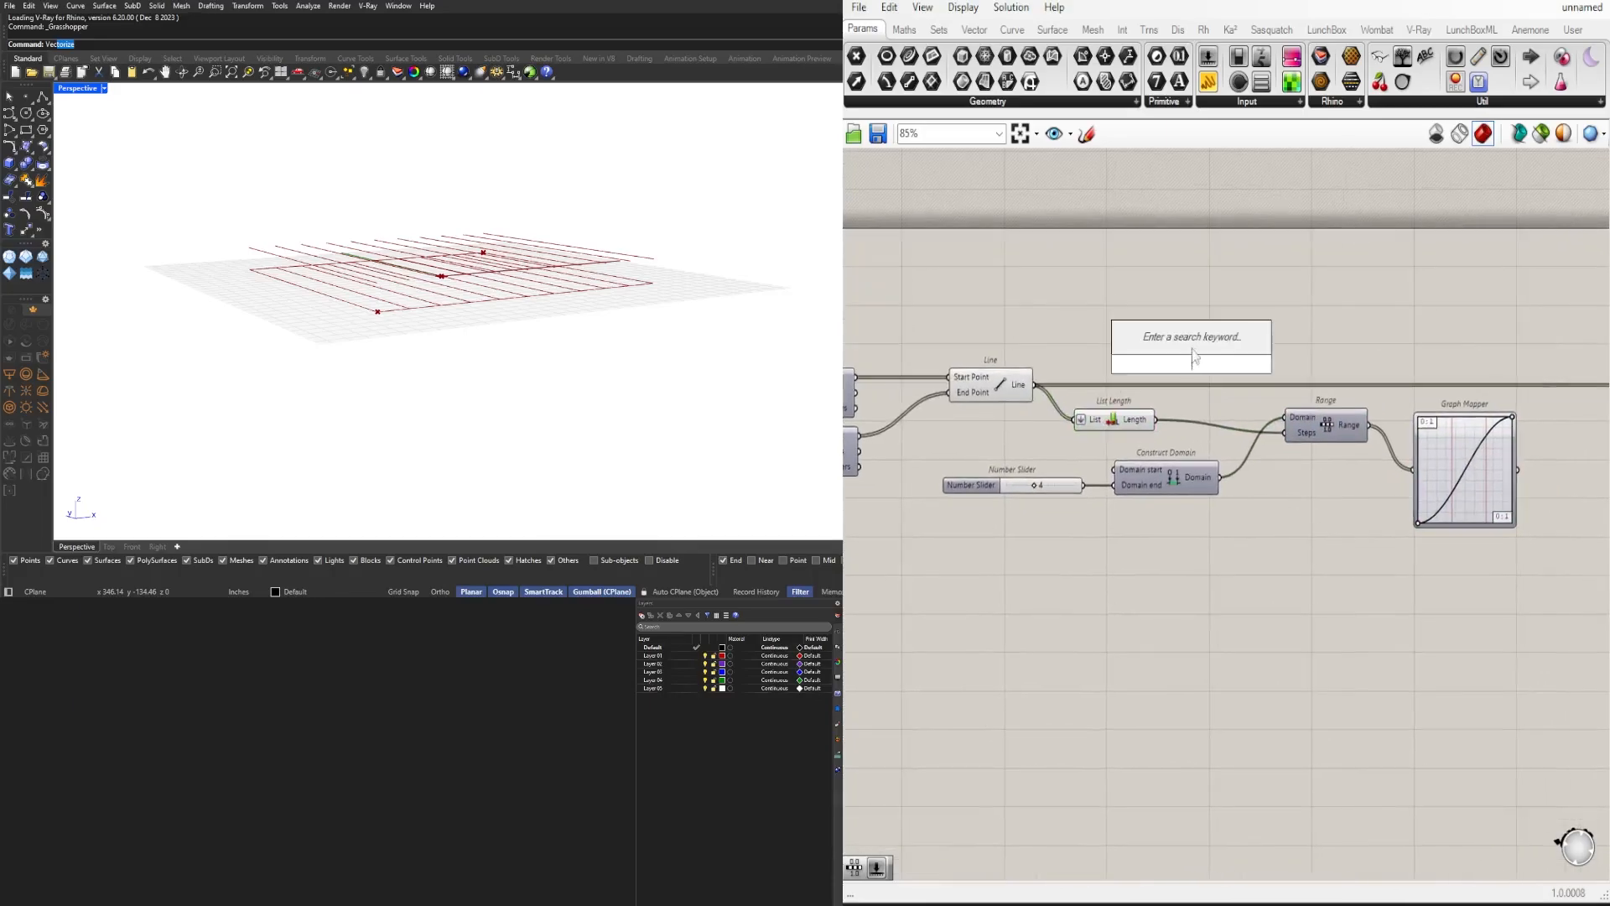
pyautogui.write('-1')
pyautogui.press('Return')
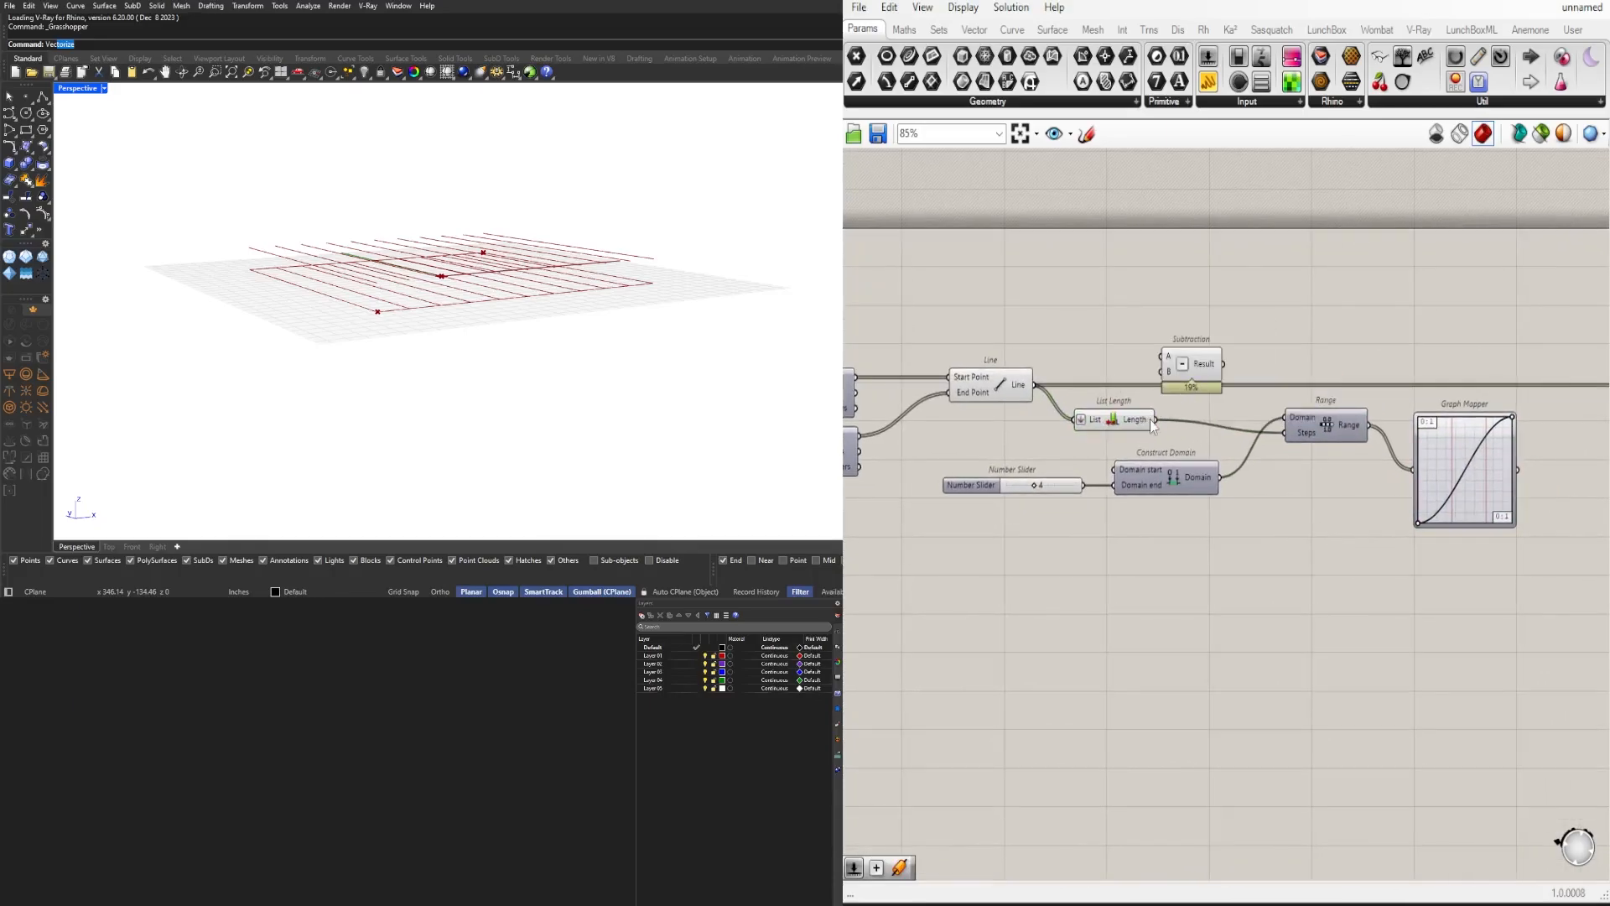
pyautogui.moveTo(1200, 364); pyautogui.dragTo(1288, 437)
pyautogui.moveTo(1347, 551); pyautogui.dragTo(1098, 548, button='right')
pyautogui.click(1220, 575)
pyautogui.scroll(-3, 1220, 575)
pyautogui.click(1226, 507)
pyautogui.scroll(4, 1106, 500)
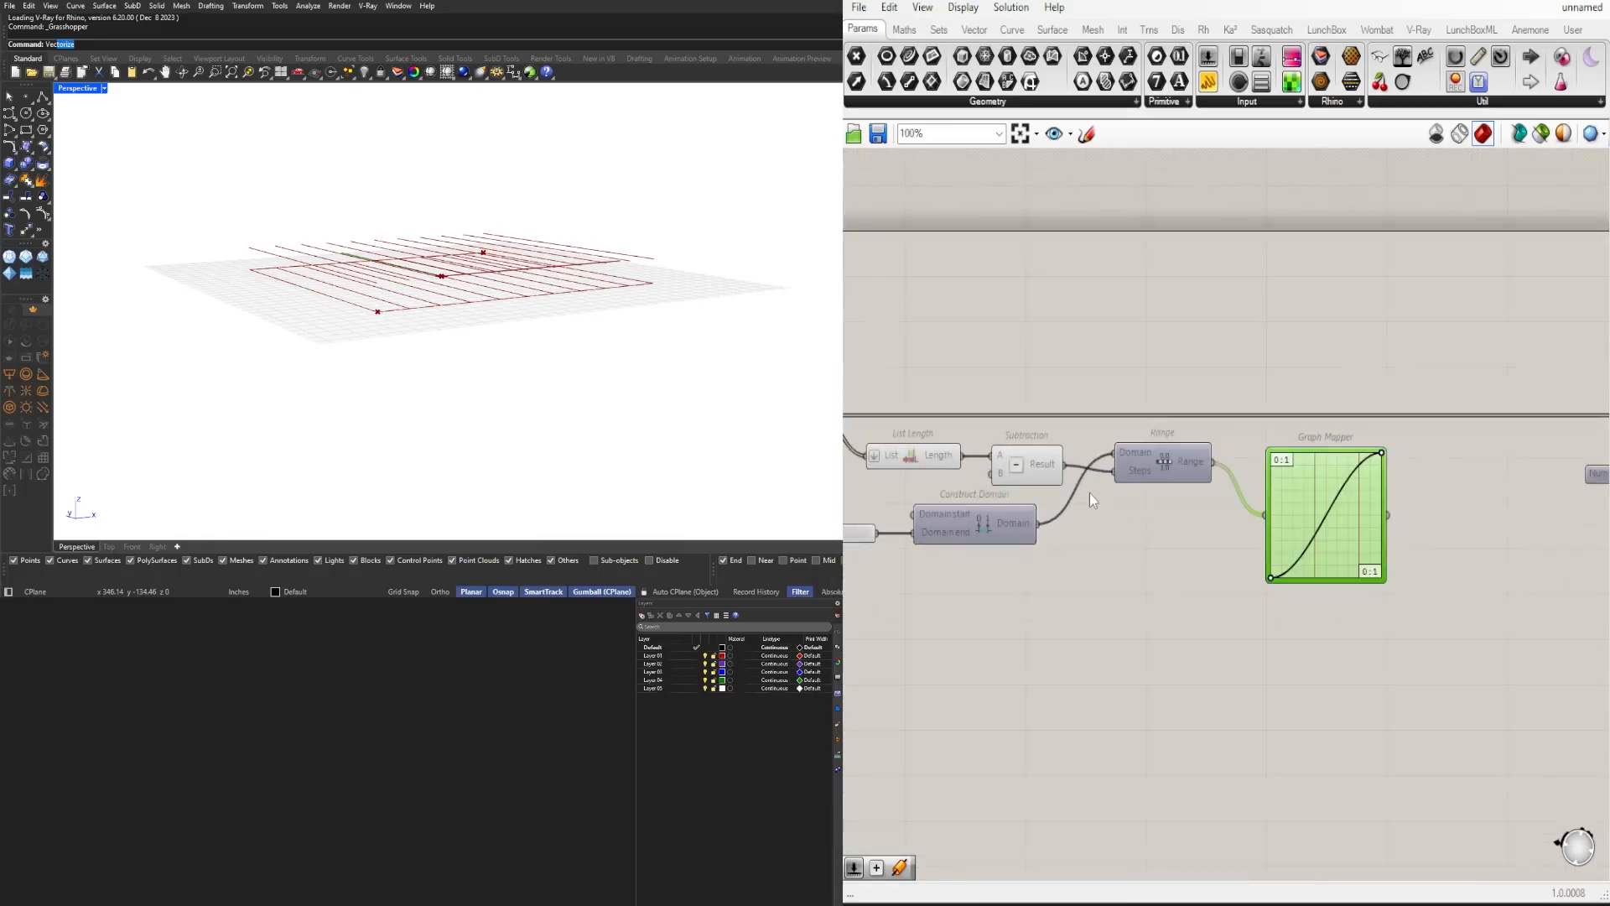
# Step: Add a Multiplication component after Graph Mapper and connect the Graph Mapper output to its A input
pyautogui.moveTo(1369, 514); pyautogui.dragTo(1145, 496, button='right')
pyautogui.scroll(-3, 1200, 527)
pyautogui.doubleClick(1200, 527)
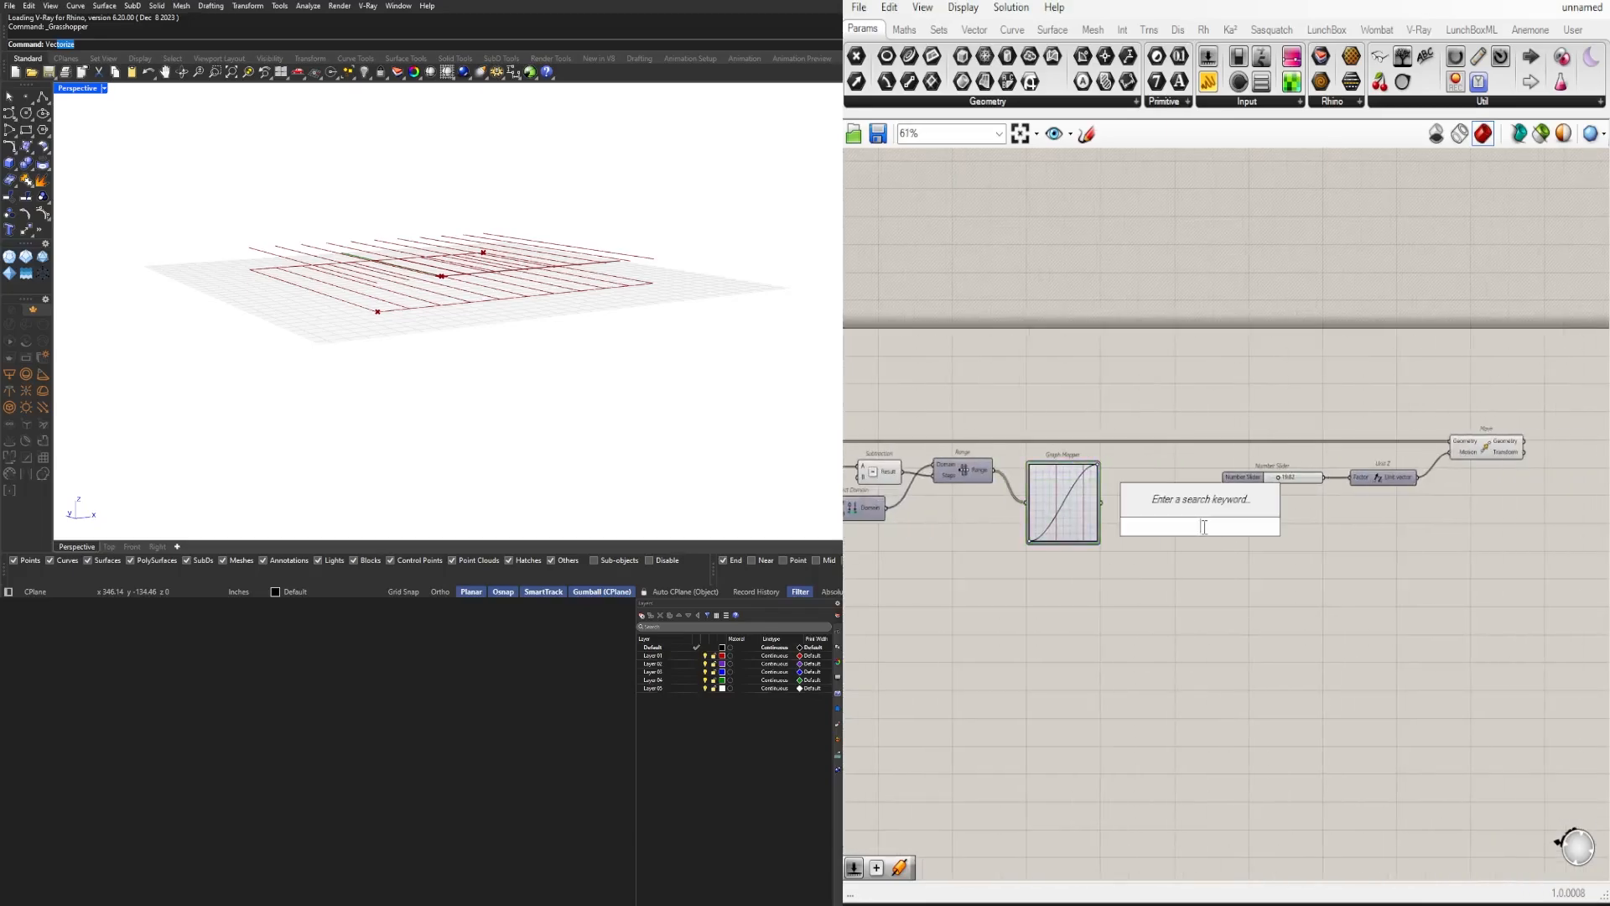
pyautogui.write('*')
pyautogui.click(1212, 510)
pyautogui.scroll(2, 1211, 511)
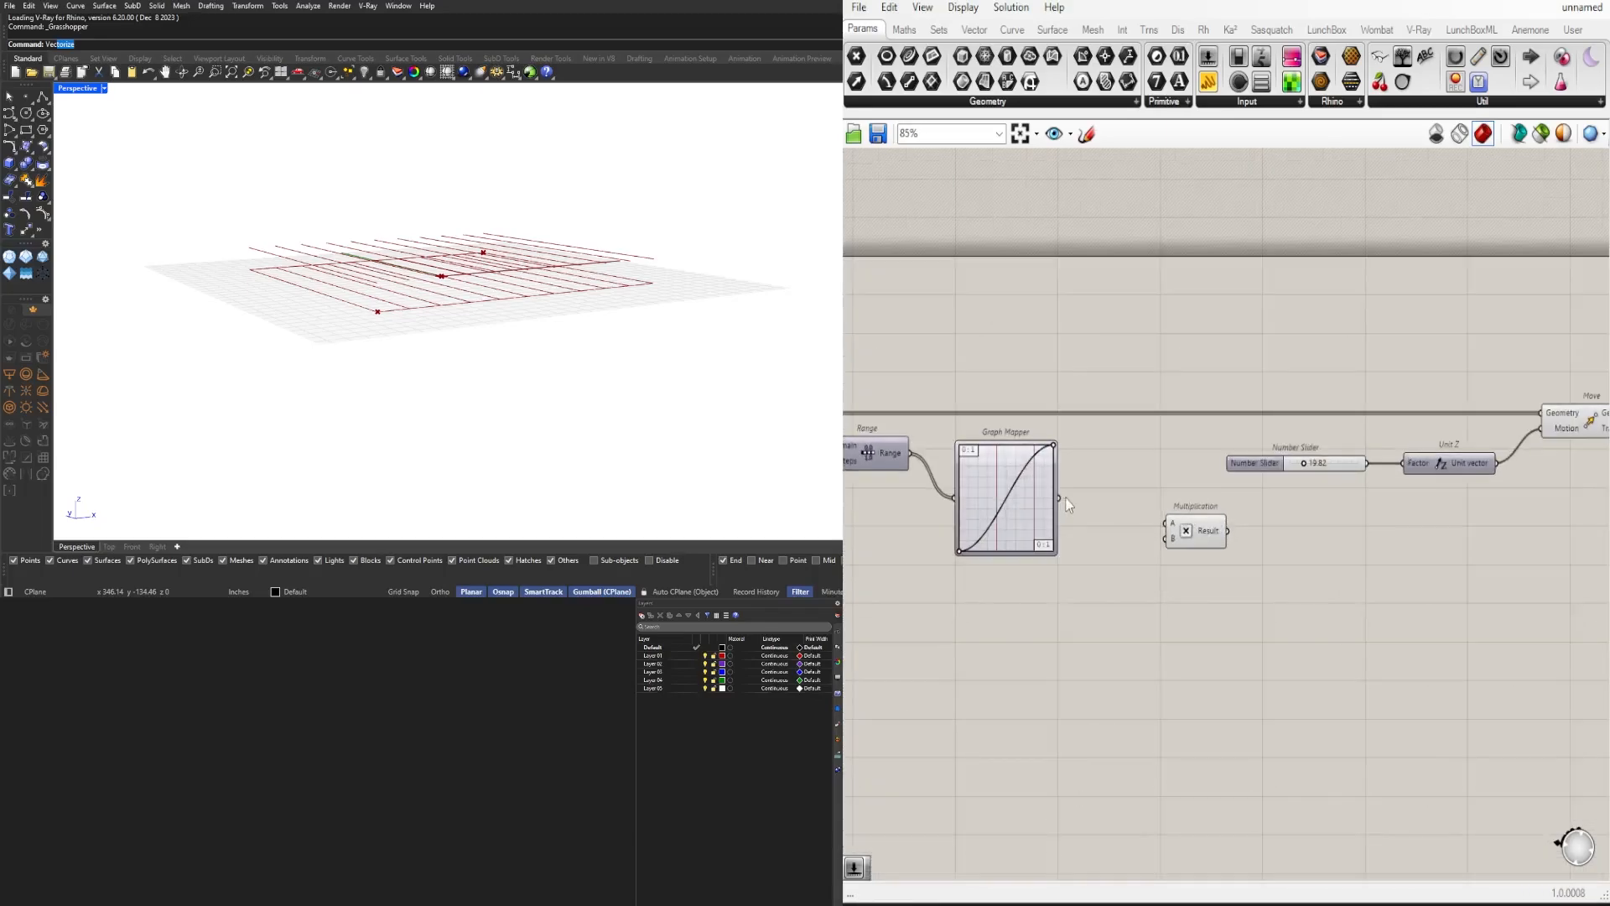
pyautogui.moveTo(1060, 498); pyautogui.dragTo(1185, 537)
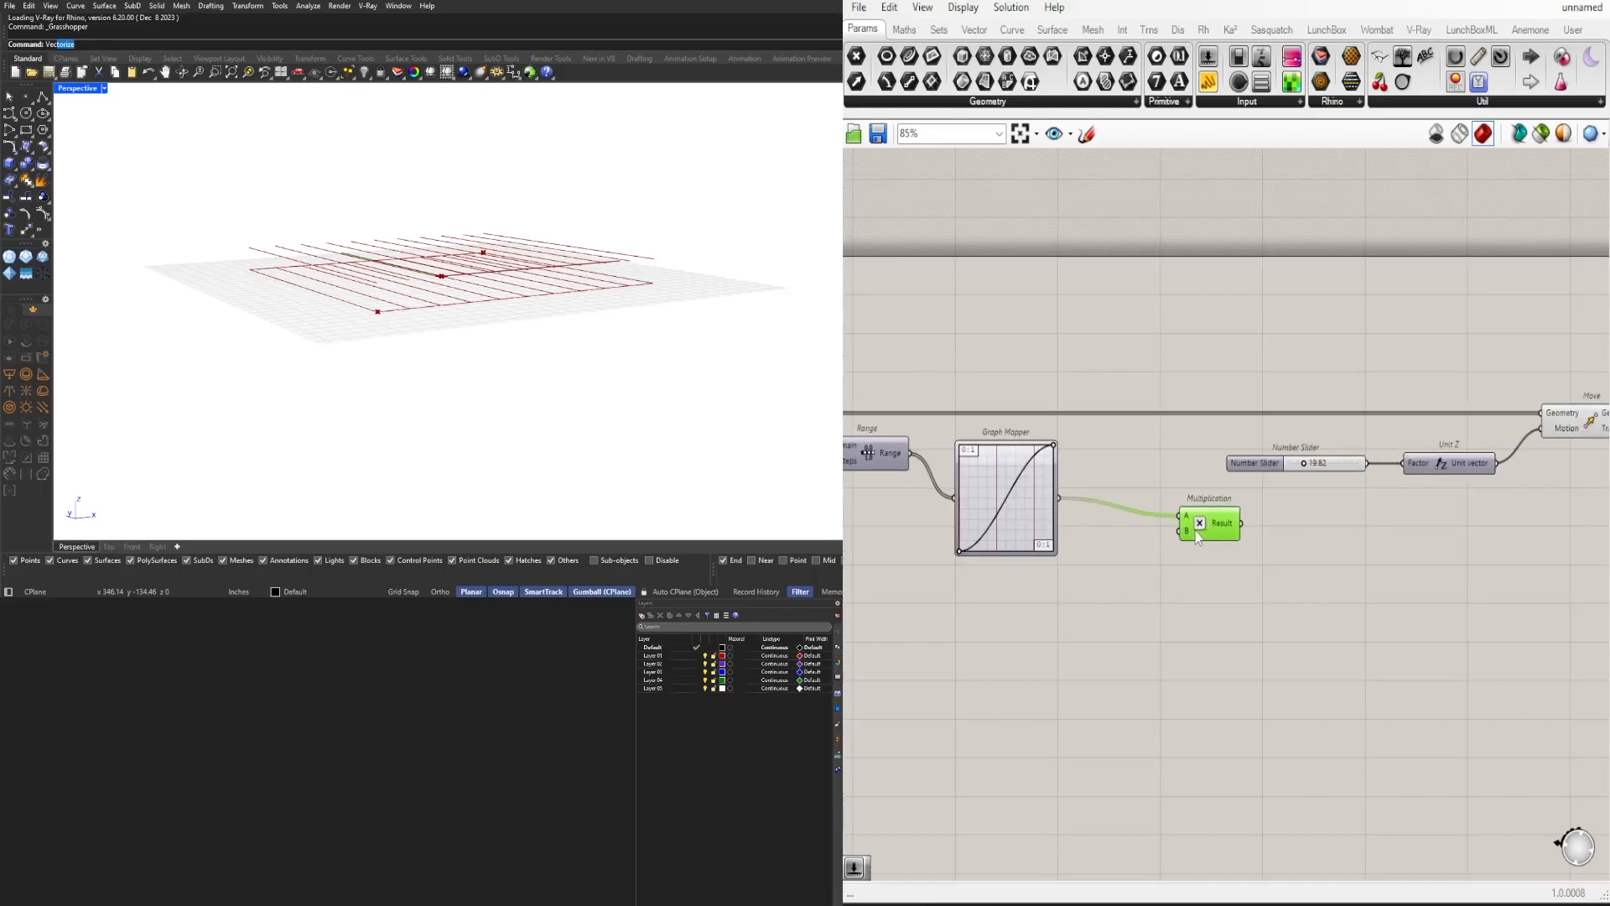
pyautogui.doubleClick(1112, 614)
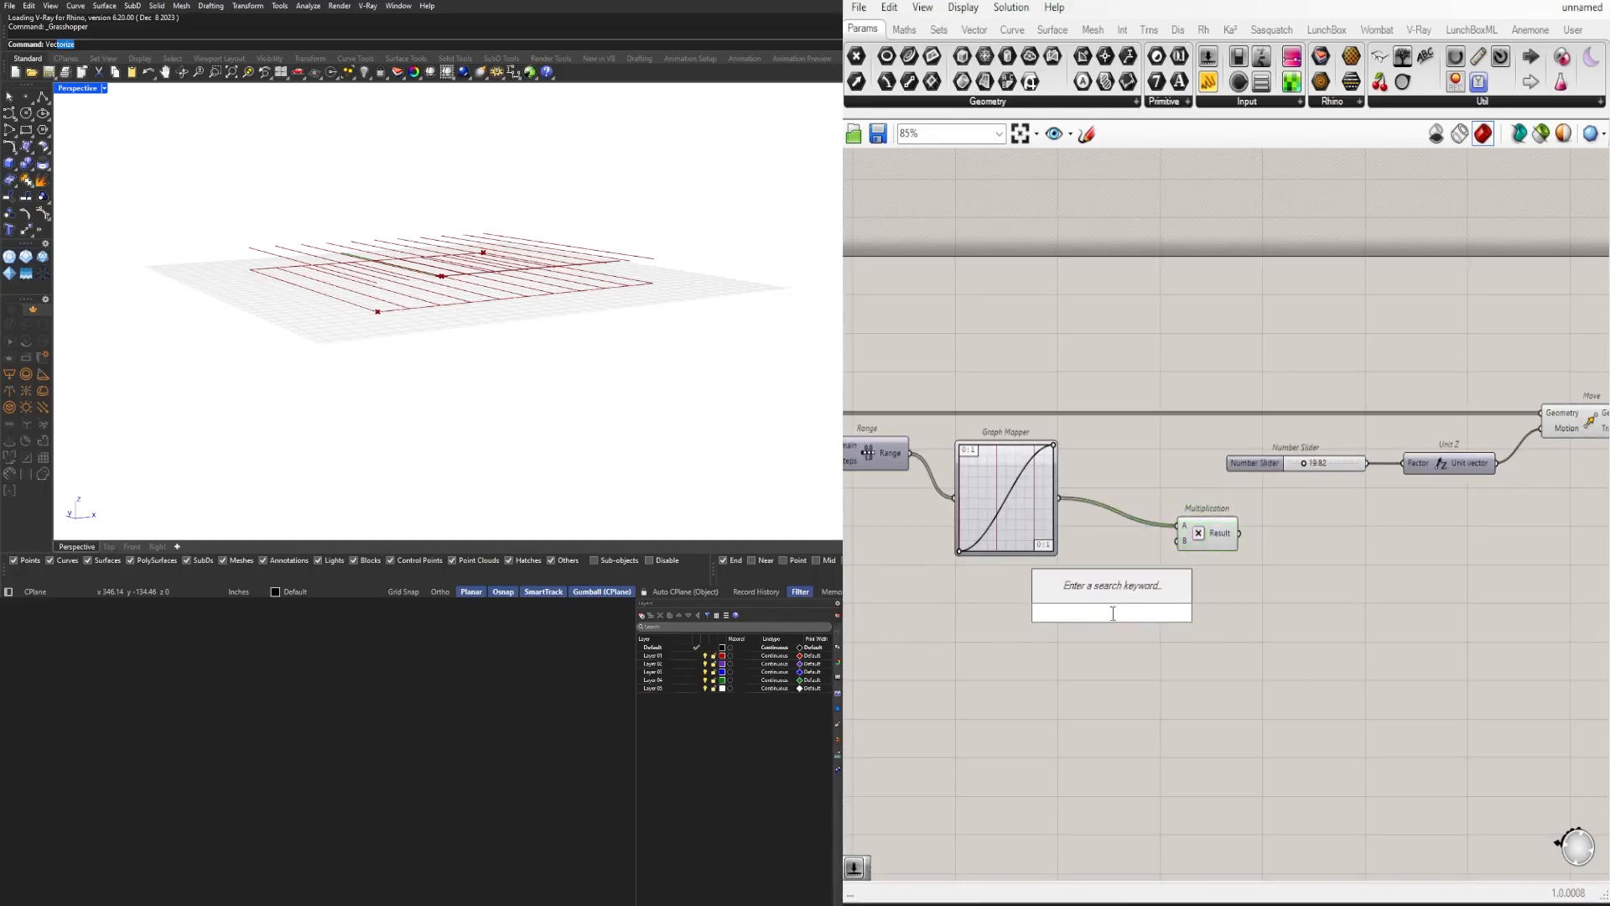
pyautogui.write('24')
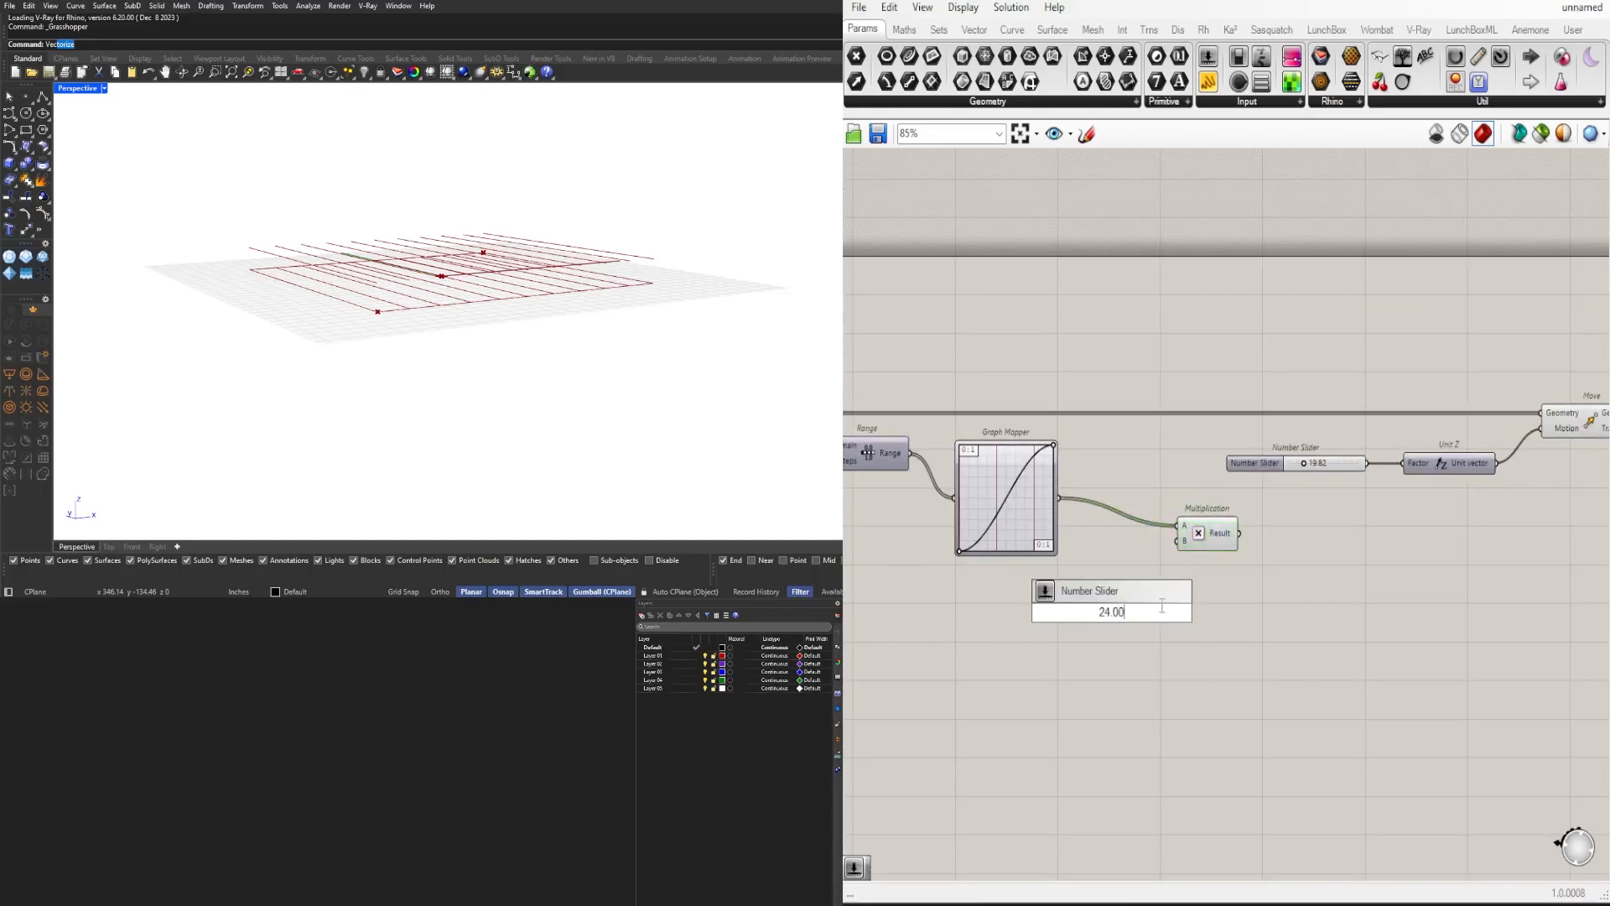
pyautogui.press('Return')
# Step: Place the height slider below Graph Mapper, connect it to Multiplication's B input, and disconnect it from Unit Z
pyautogui.moveTo(1251, 469); pyautogui.dragTo(1018, 577)
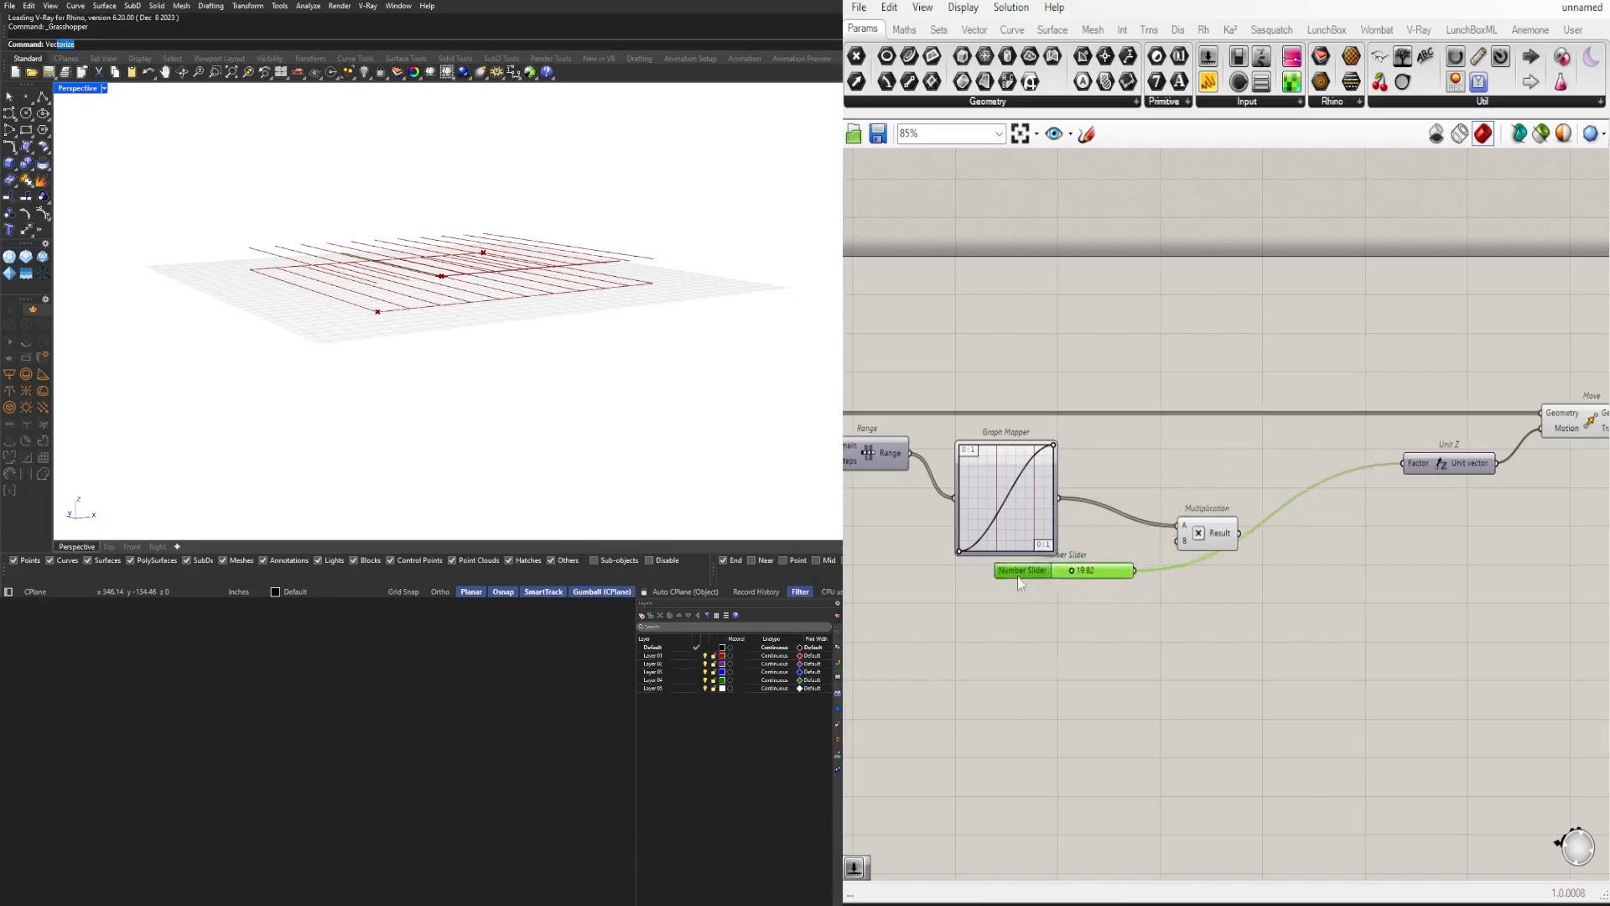
pyautogui.moveTo(1115, 576); pyautogui.dragTo(1187, 544)
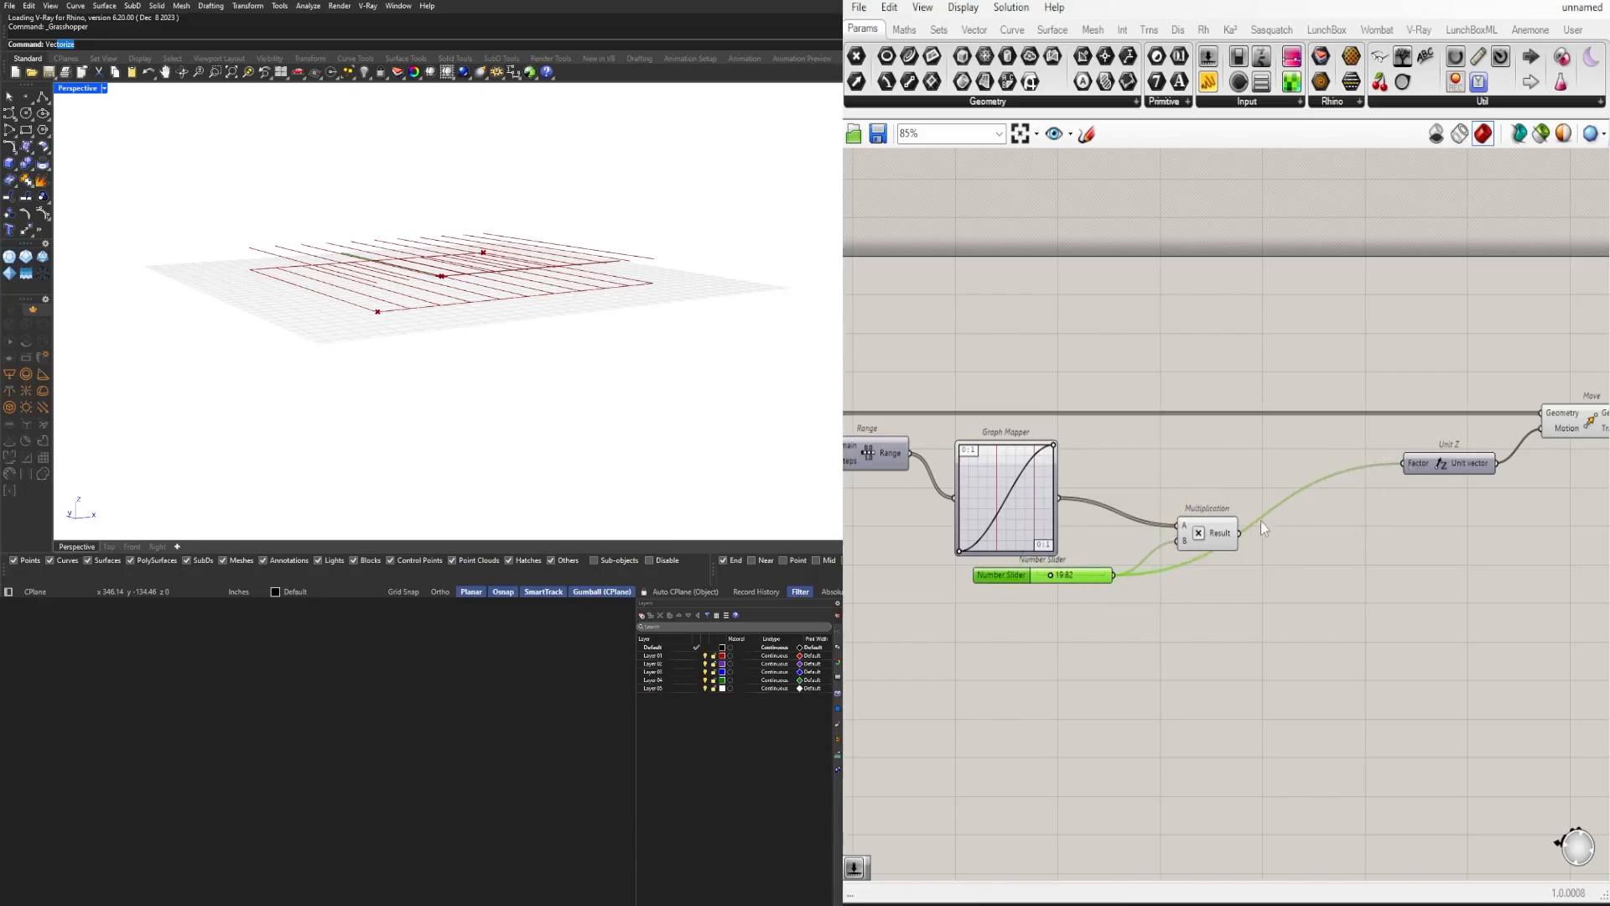
pyautogui.click(1228, 538)
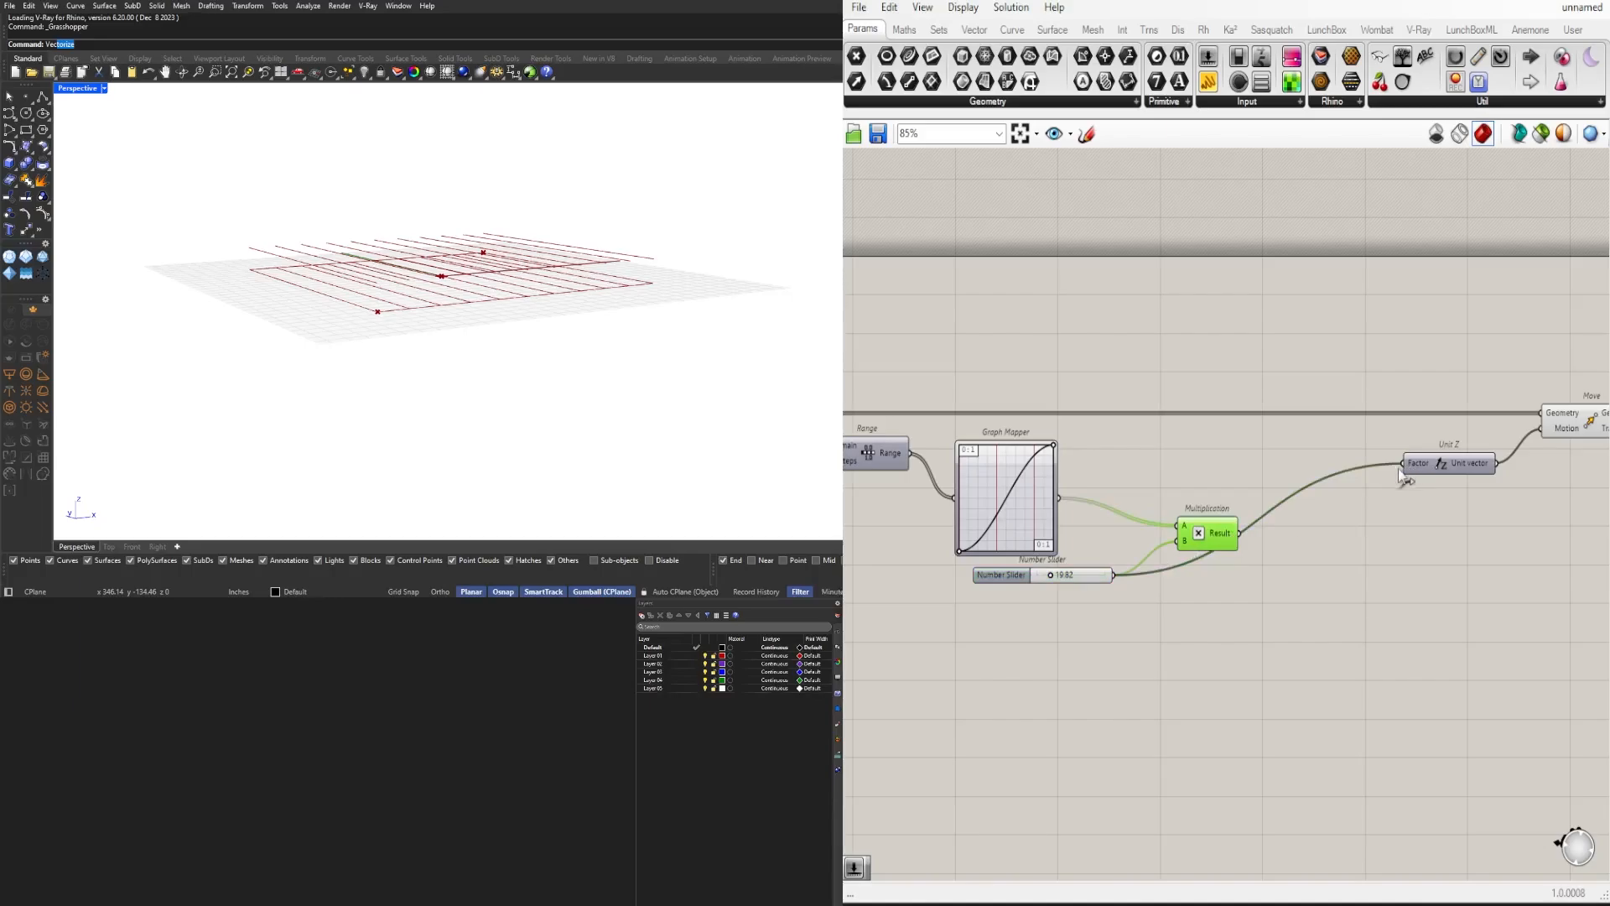
pyautogui.keyDown('ctrl'); pyautogui.moveTo(1399, 469); pyautogui.dragTo(1074, 581); pyautogui.keyUp('ctrl')
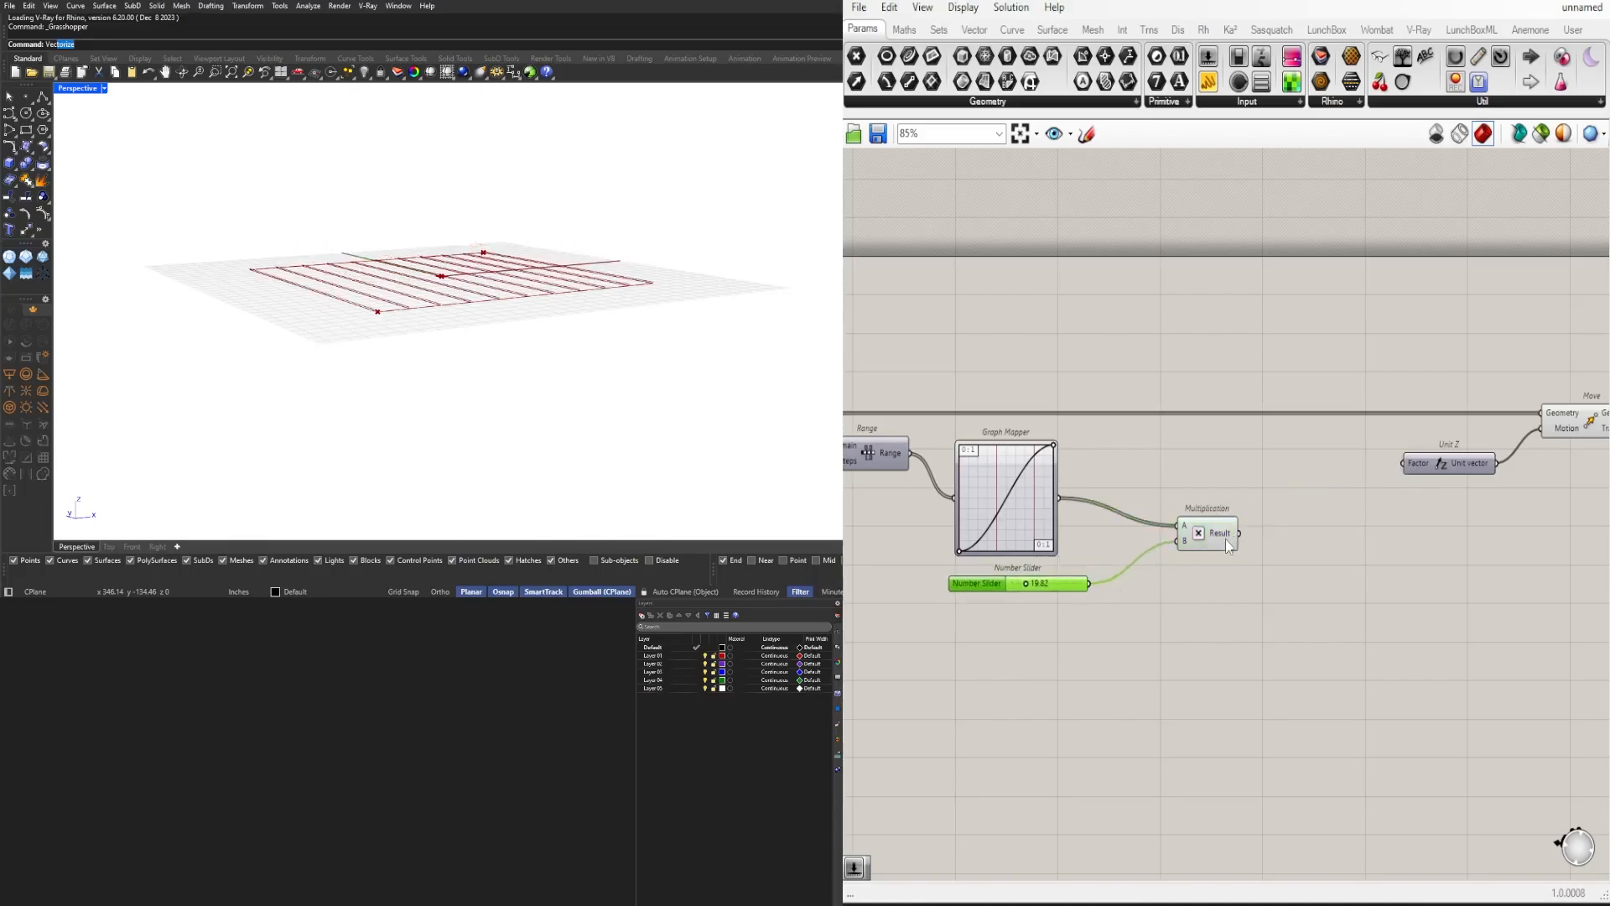
# Step: Connect the Multiplication result to the Unit Z factor and select Move to highlight the moved lines
pyautogui.moveTo(1225, 538); pyautogui.dragTo(1400, 471)
pyautogui.moveTo(1449, 514); pyautogui.dragTo(1154, 518, button='right')
pyautogui.click(1294, 426)
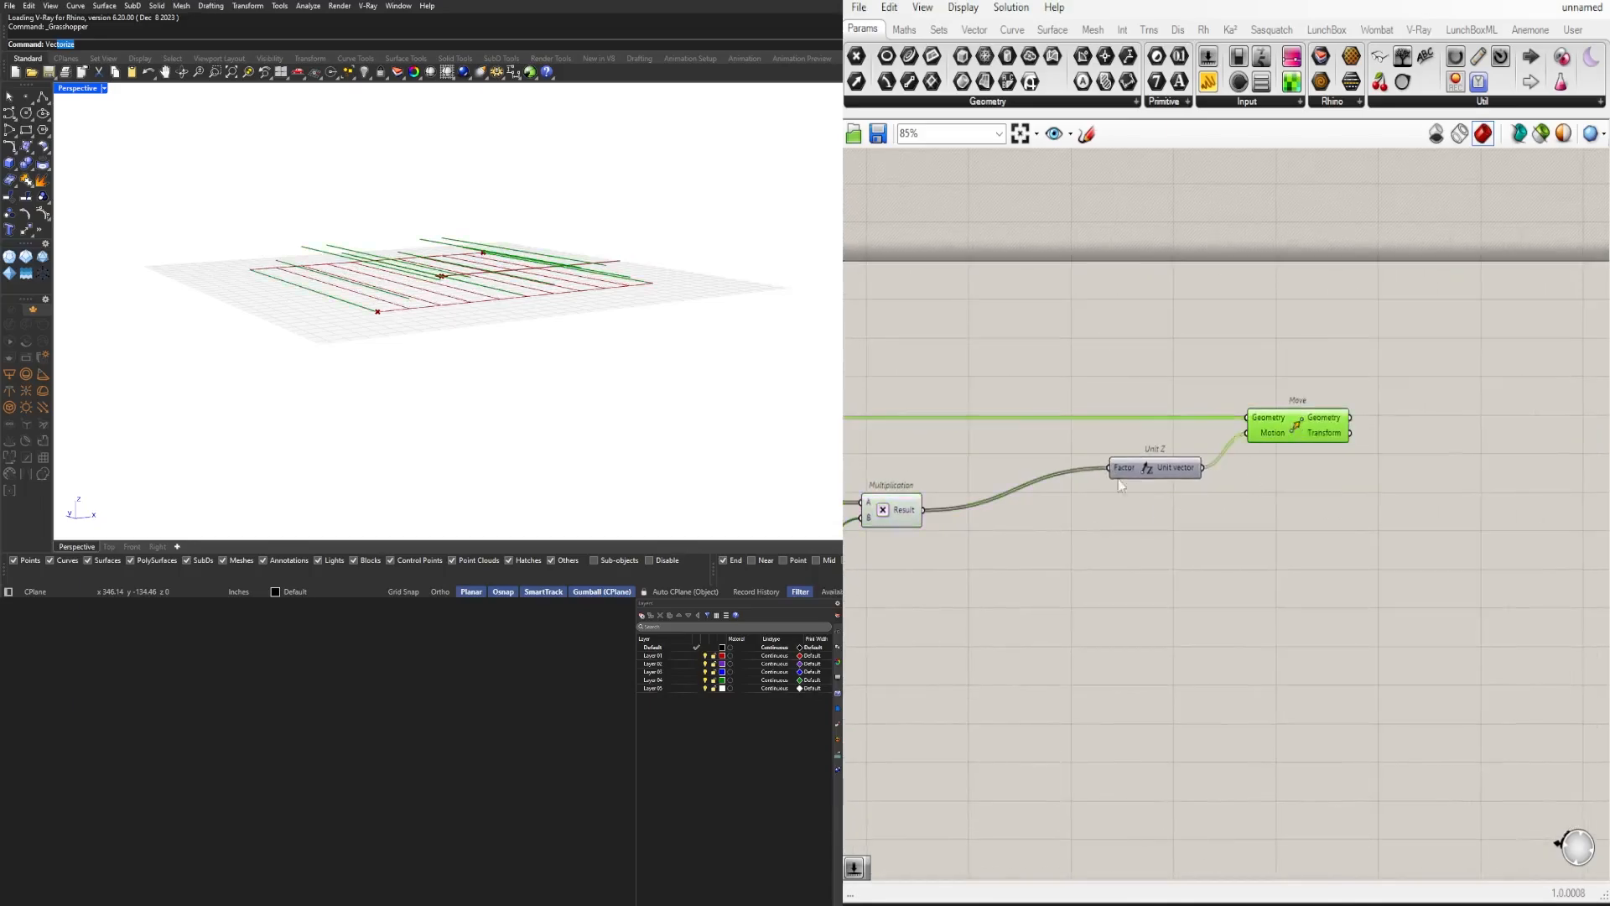
# Step: Set the Domain end slider of Construct Domain to 2 and compare the wave of moved lines
pyautogui.moveTo(369, 315); pyautogui.dragTo(444, 323, button='right')
pyautogui.scroll(-3, 986, 497)
pyautogui.moveTo(1010, 546); pyautogui.dragTo(1430, 586, button='right')
pyautogui.scroll(5, 1001, 454)
pyautogui.moveTo(922, 525); pyautogui.dragTo(1128, 467, button='right')
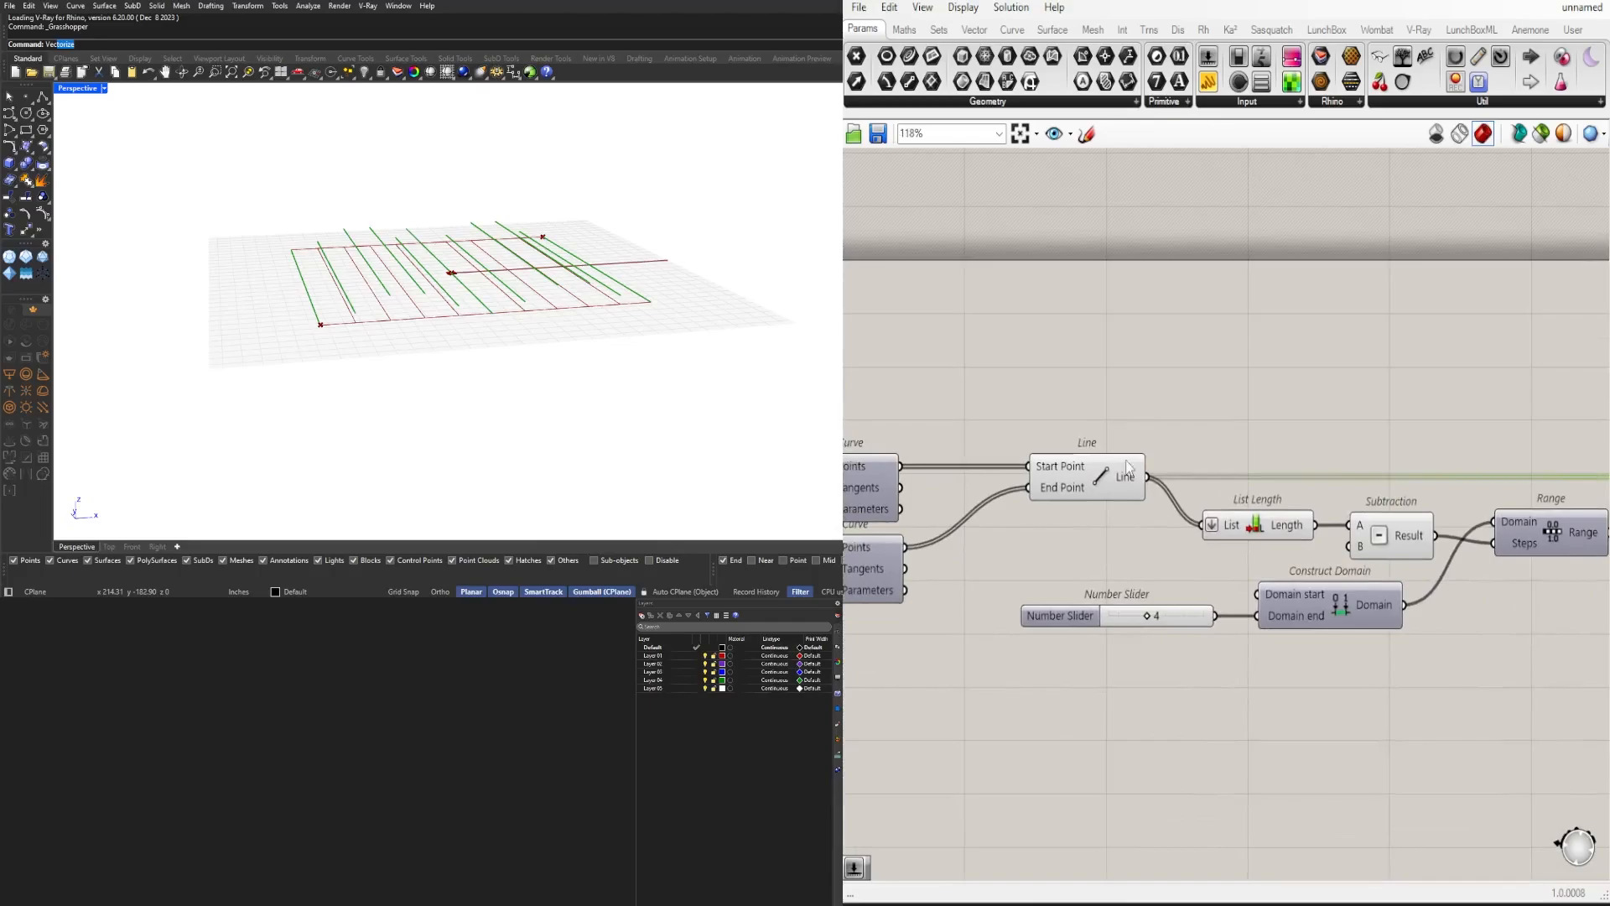
pyautogui.scroll(4, 1209, 561)
pyautogui.moveTo(541, 329); pyautogui.dragTo(299, 301, button='right')
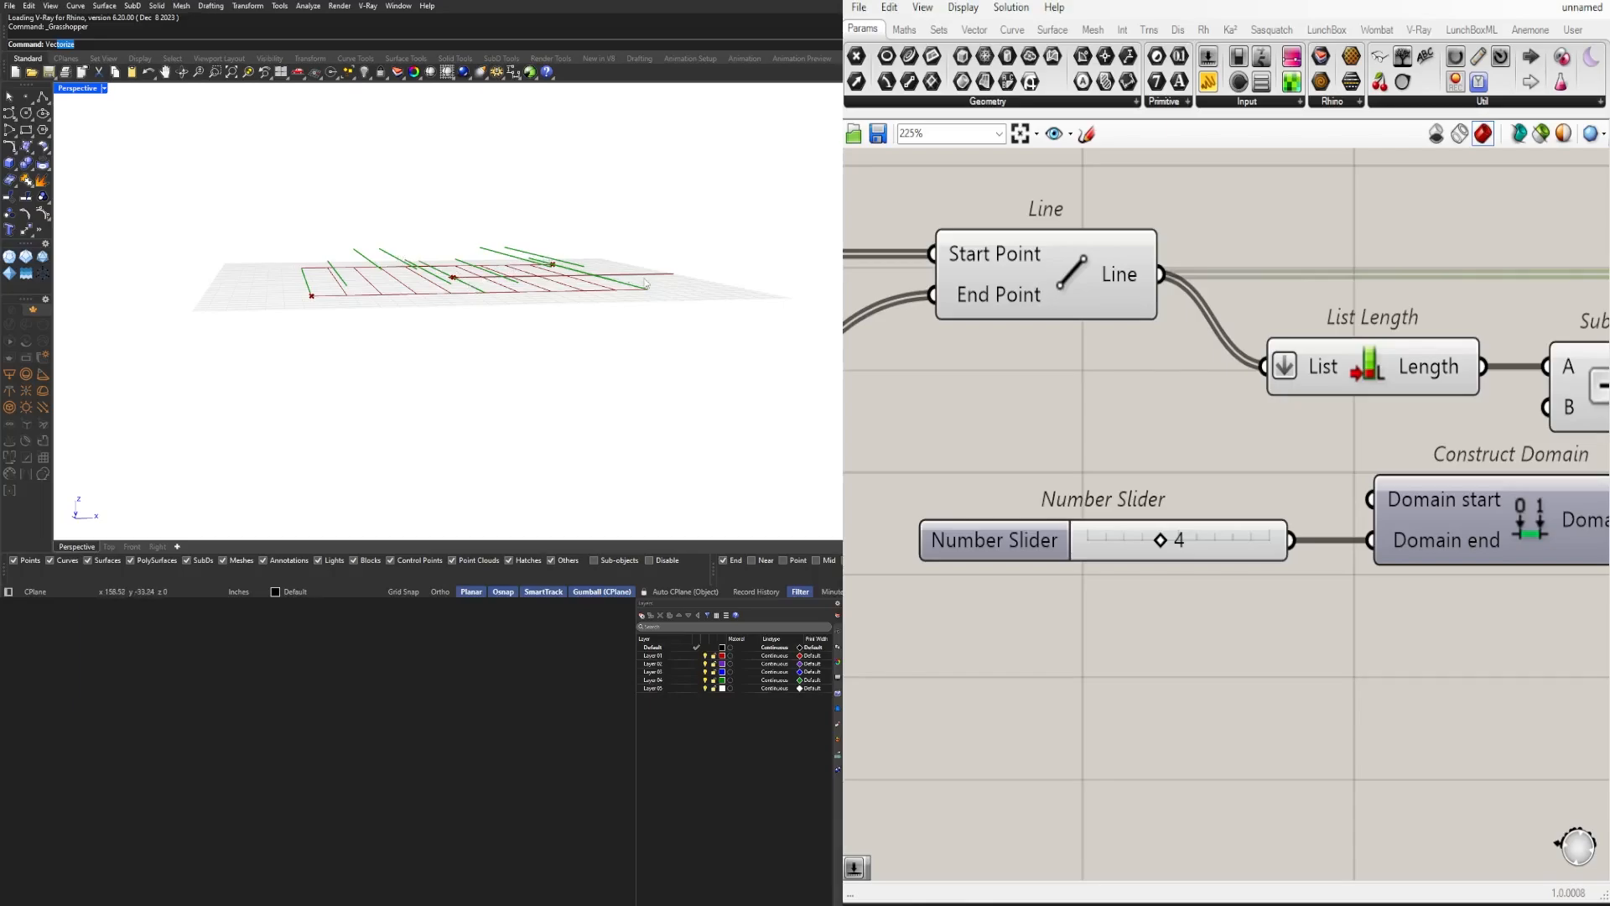
pyautogui.scroll(6, 1163, 543)
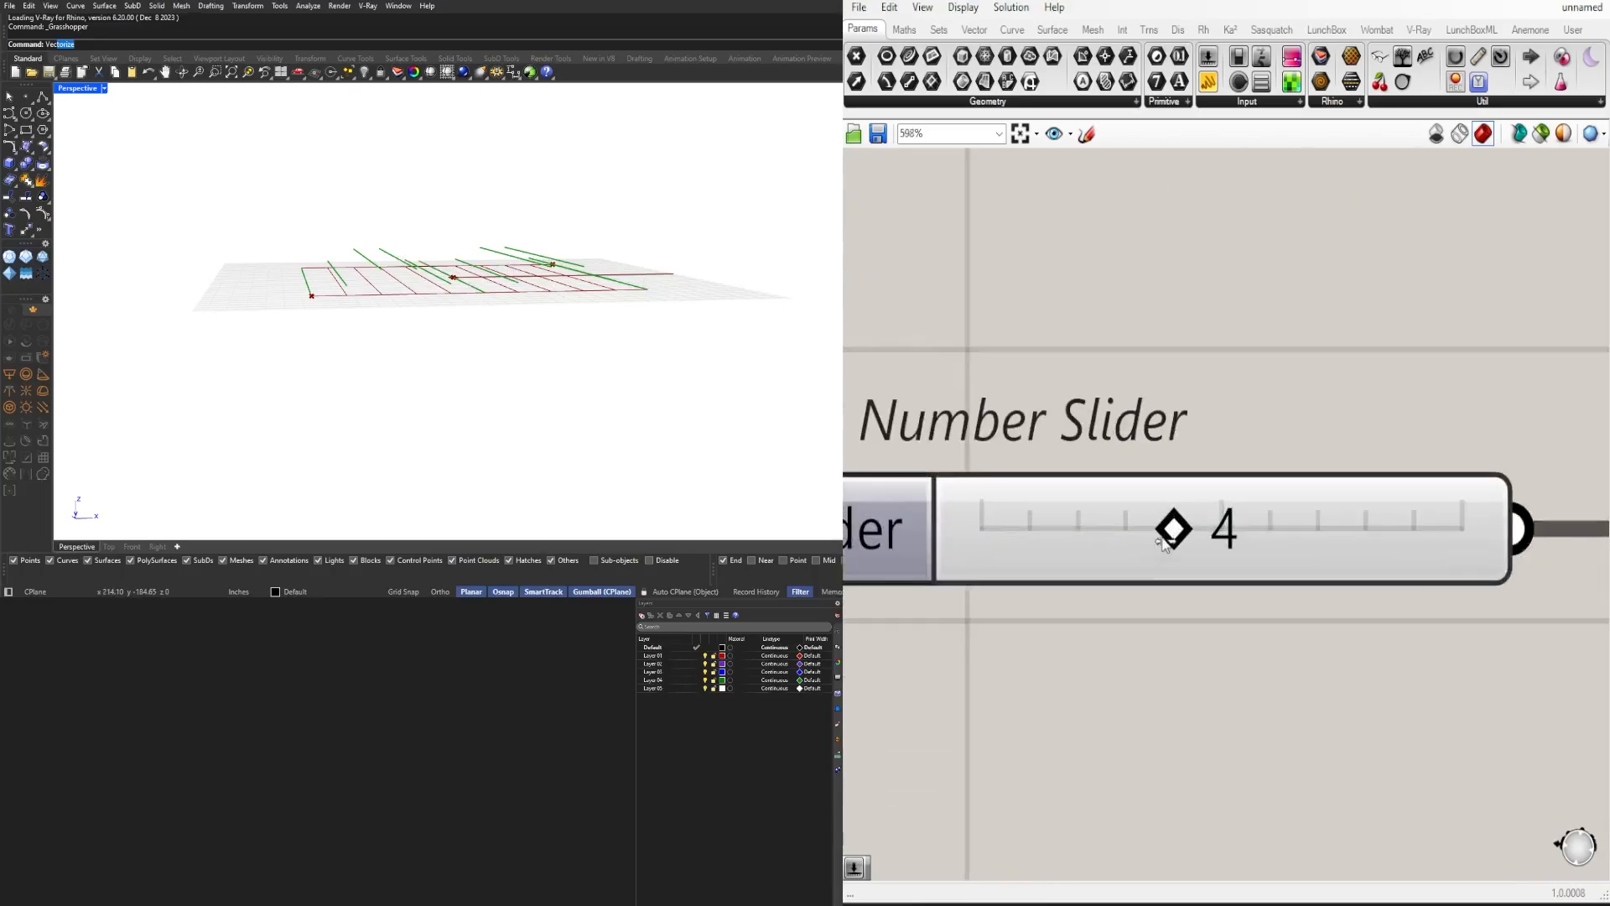
pyautogui.moveTo(1165, 545); pyautogui.dragTo(1074, 543)
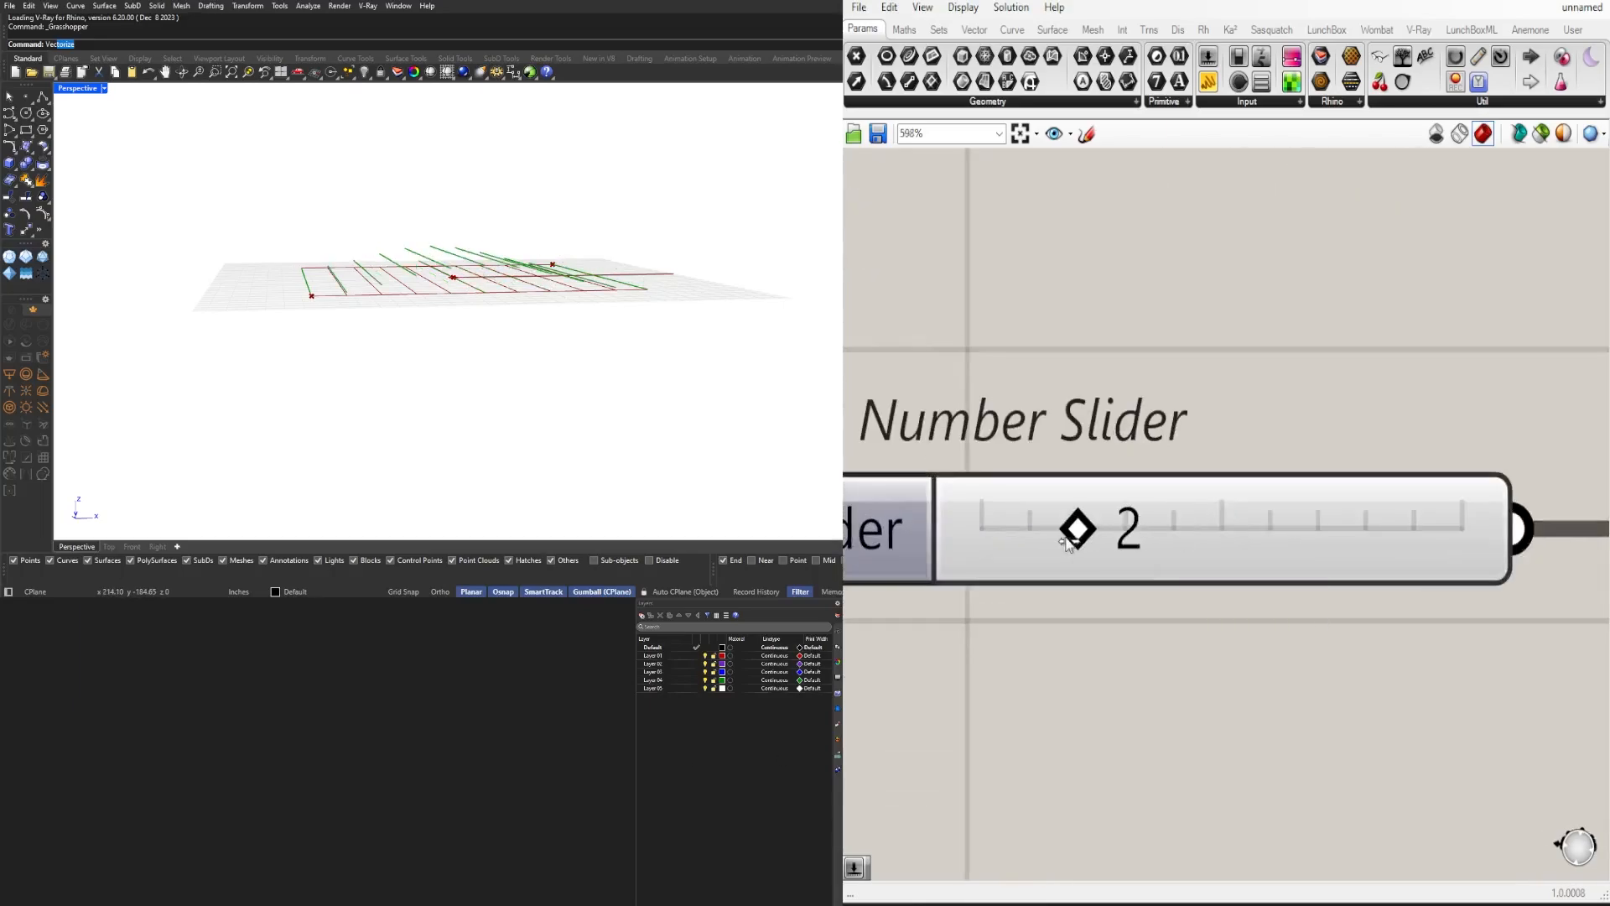
# Step: Inspect the moved lines in the perspective view and set the Domain end slider of Construct Domain to 4
pyautogui.moveTo(578, 323); pyautogui.dragTo(437, 360, button='right')
pyautogui.scroll(-5, 436, 335)
pyautogui.moveTo(419, 306); pyautogui.dragTo(492, 312, button='right')
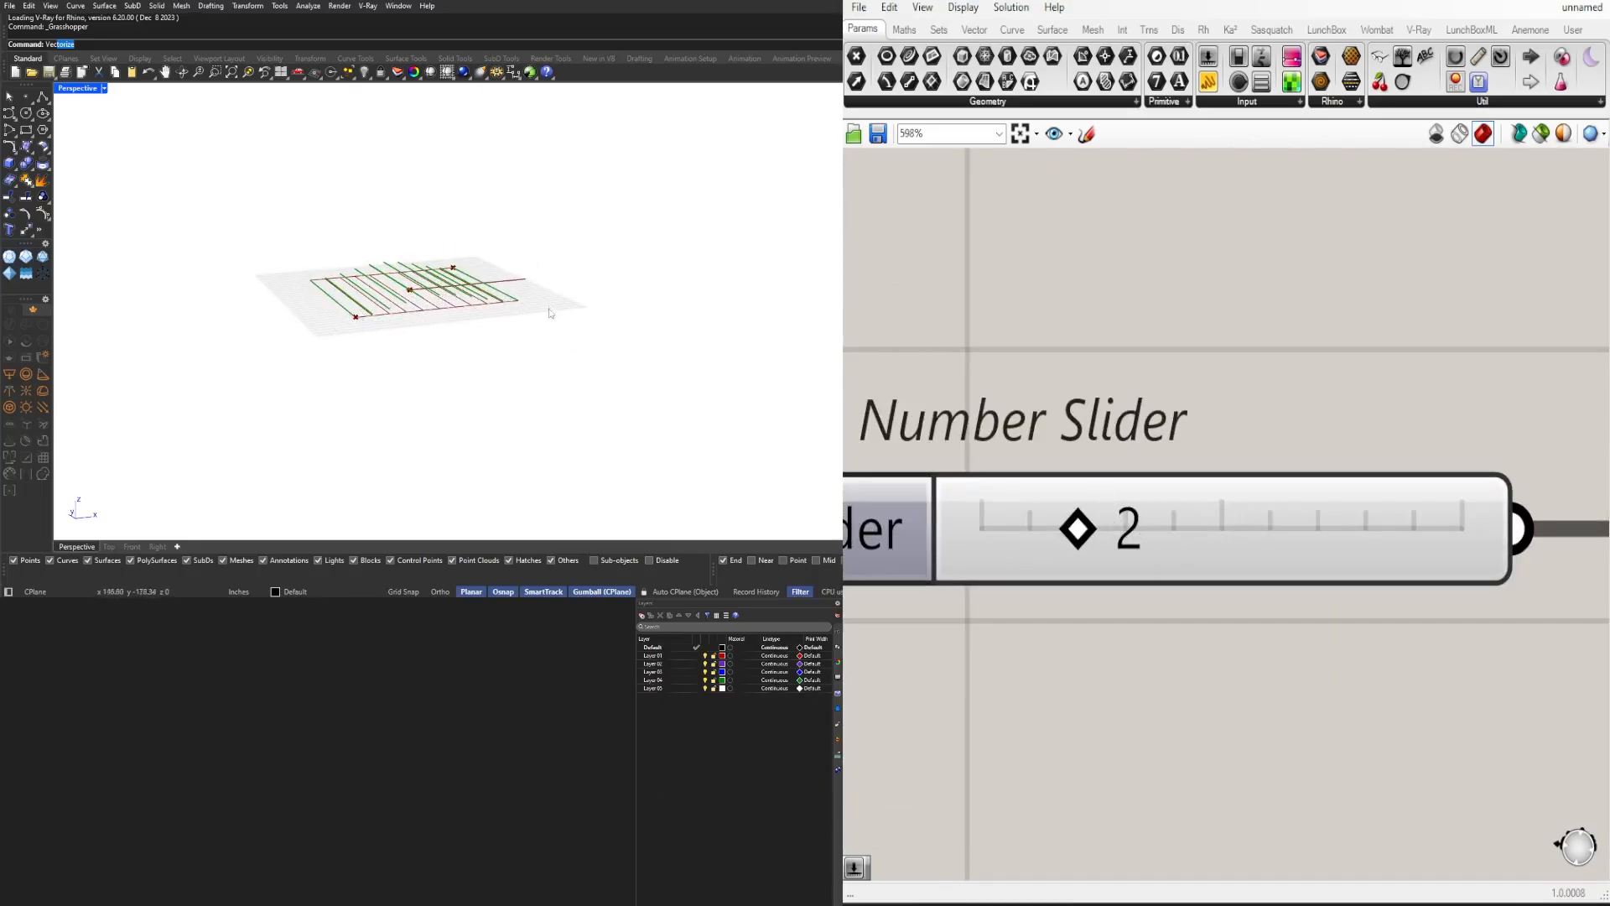
pyautogui.scroll(6, 386, 311)
pyautogui.moveTo(369, 317); pyautogui.dragTo(331, 312, button='right')
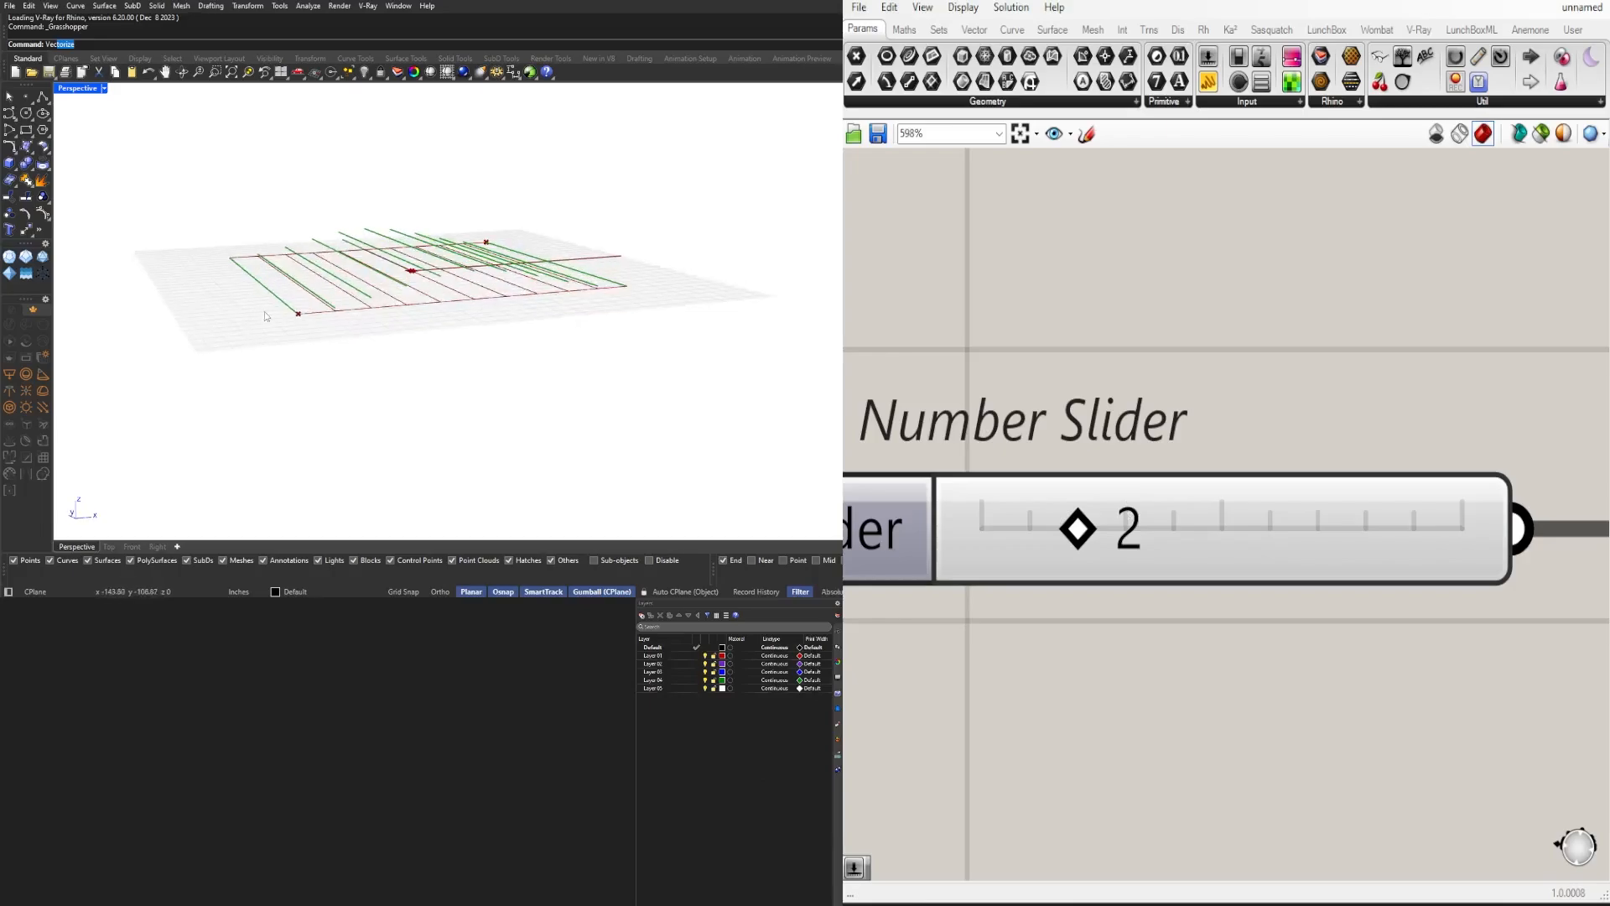
pyautogui.moveTo(1078, 529); pyautogui.dragTo(1169, 526)
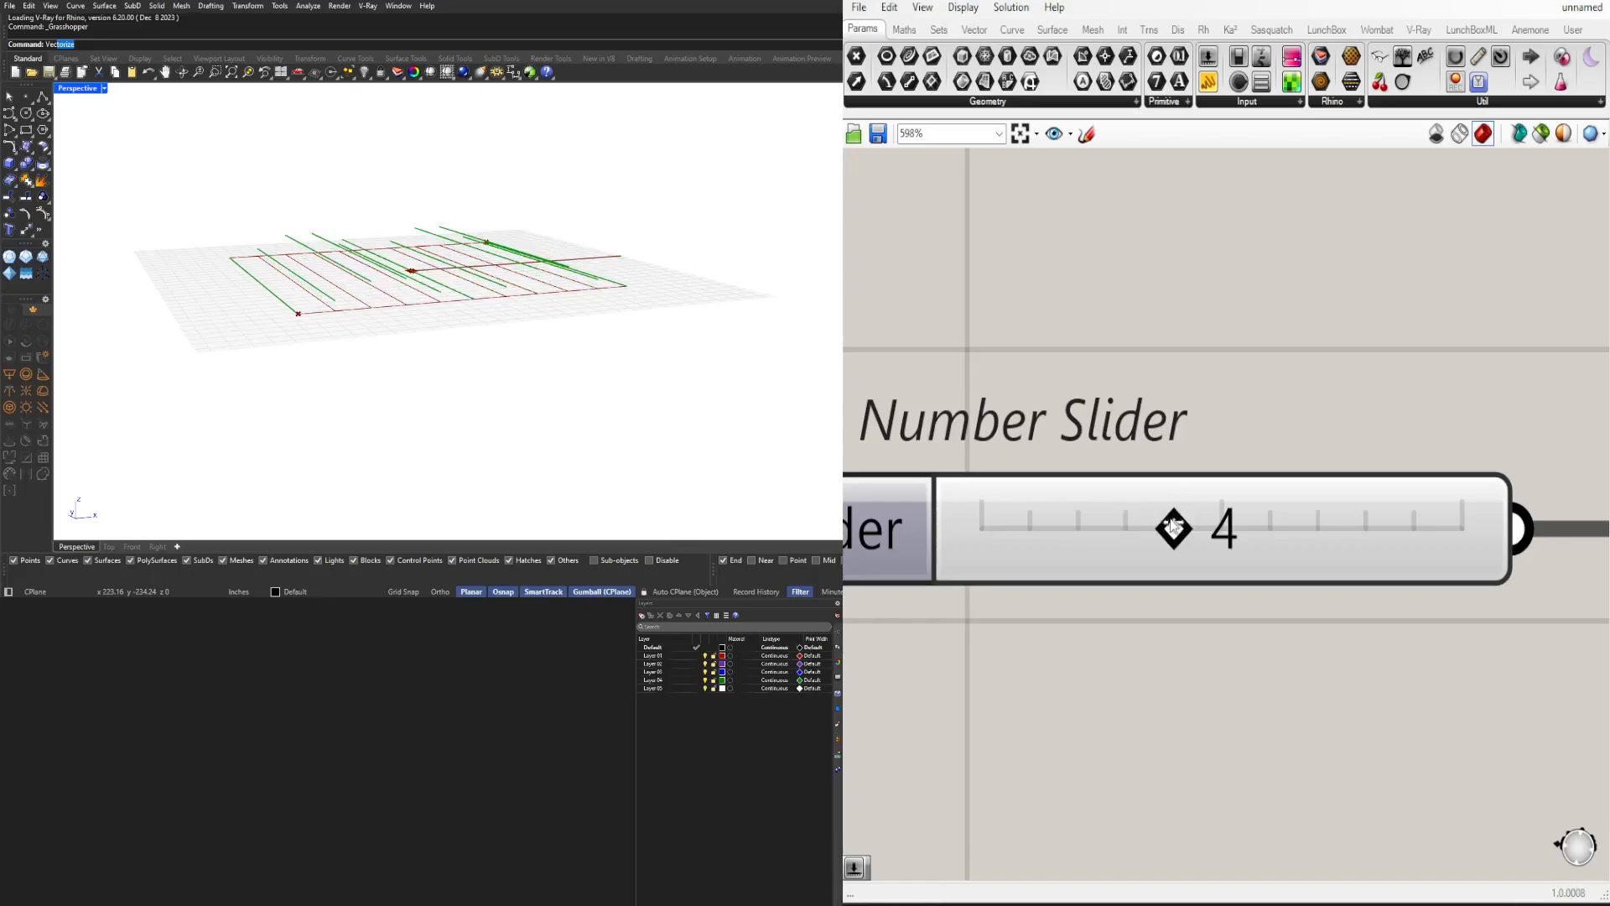
# Step: Add a Loft component beside Move, with the moved Geometry feeding its Curves input
pyautogui.scroll(-4, 376, 328)
pyautogui.moveTo(373, 322); pyautogui.dragTo(406, 355, button='right')
pyautogui.scroll(-9, 1350, 493)
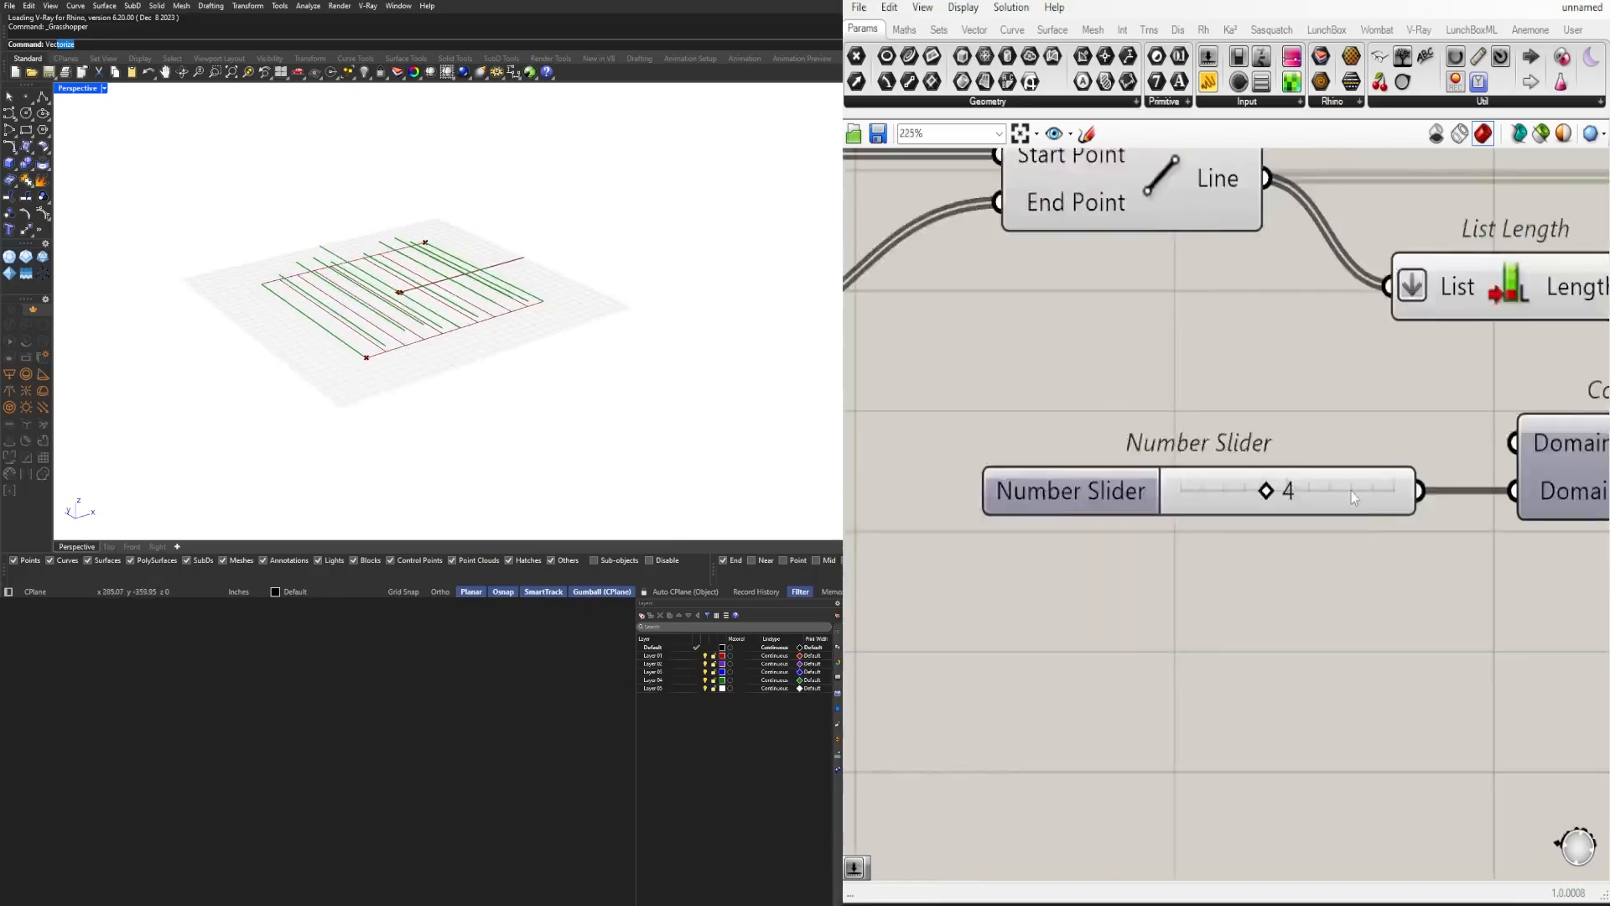
pyautogui.moveTo(1589, 558); pyautogui.dragTo(1348, 551, button='right')
pyautogui.moveTo(1589, 503); pyautogui.dragTo(1017, 456, button='right')
pyautogui.scroll(-3, 1375, 478)
pyautogui.moveTo(1375, 478); pyautogui.dragTo(957, 499, button='right')
pyautogui.scroll(4, 1309, 441)
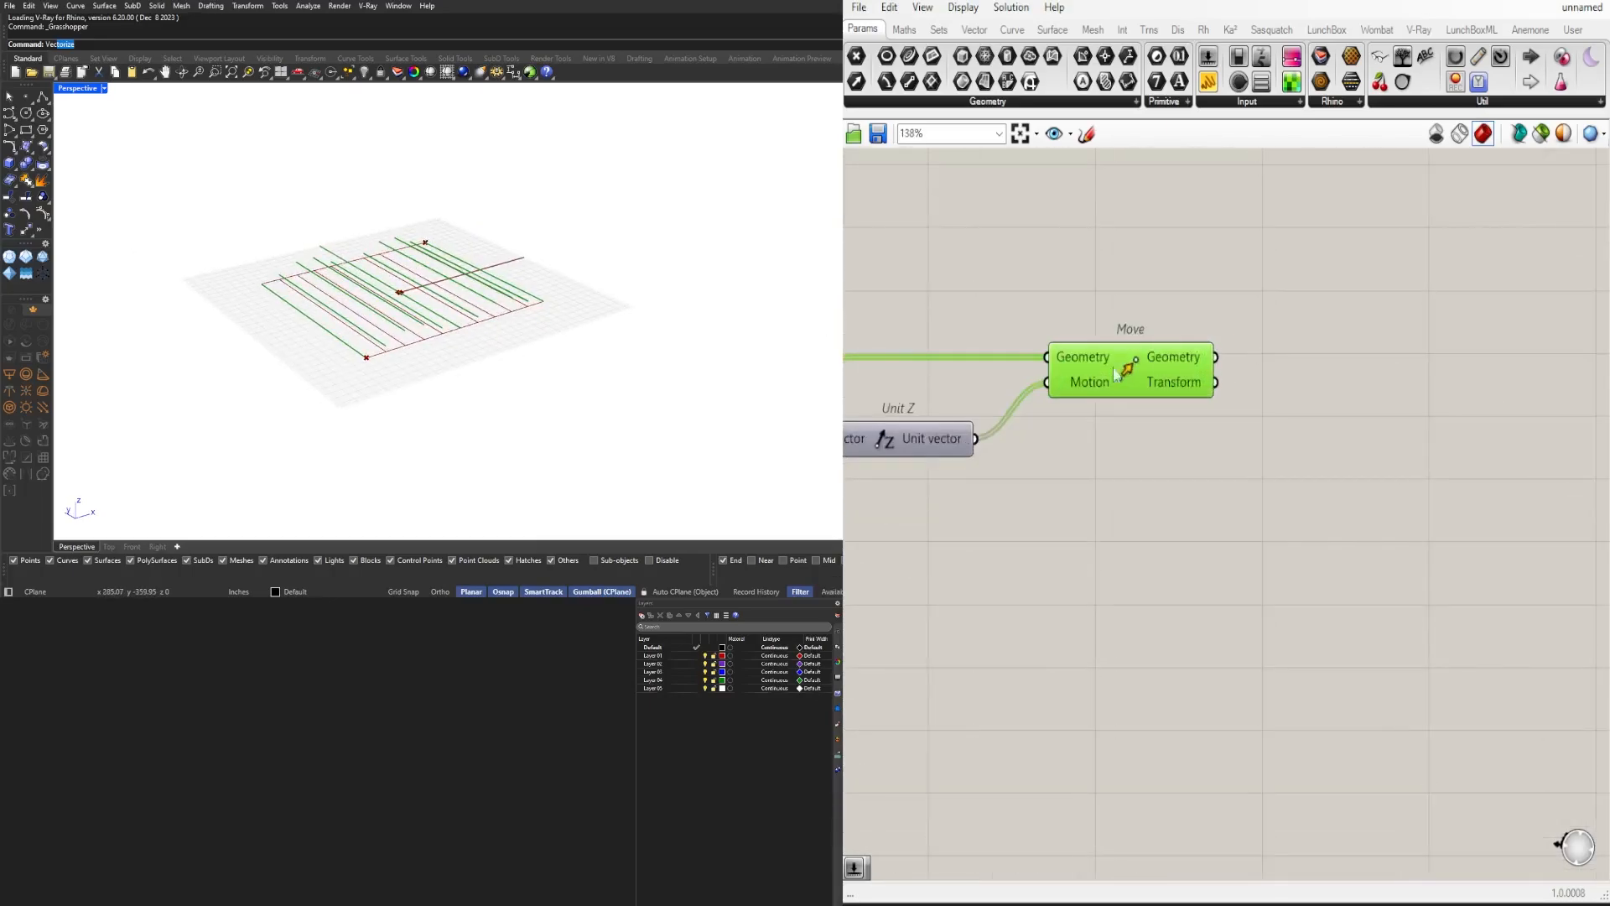
pyautogui.click(1310, 437)
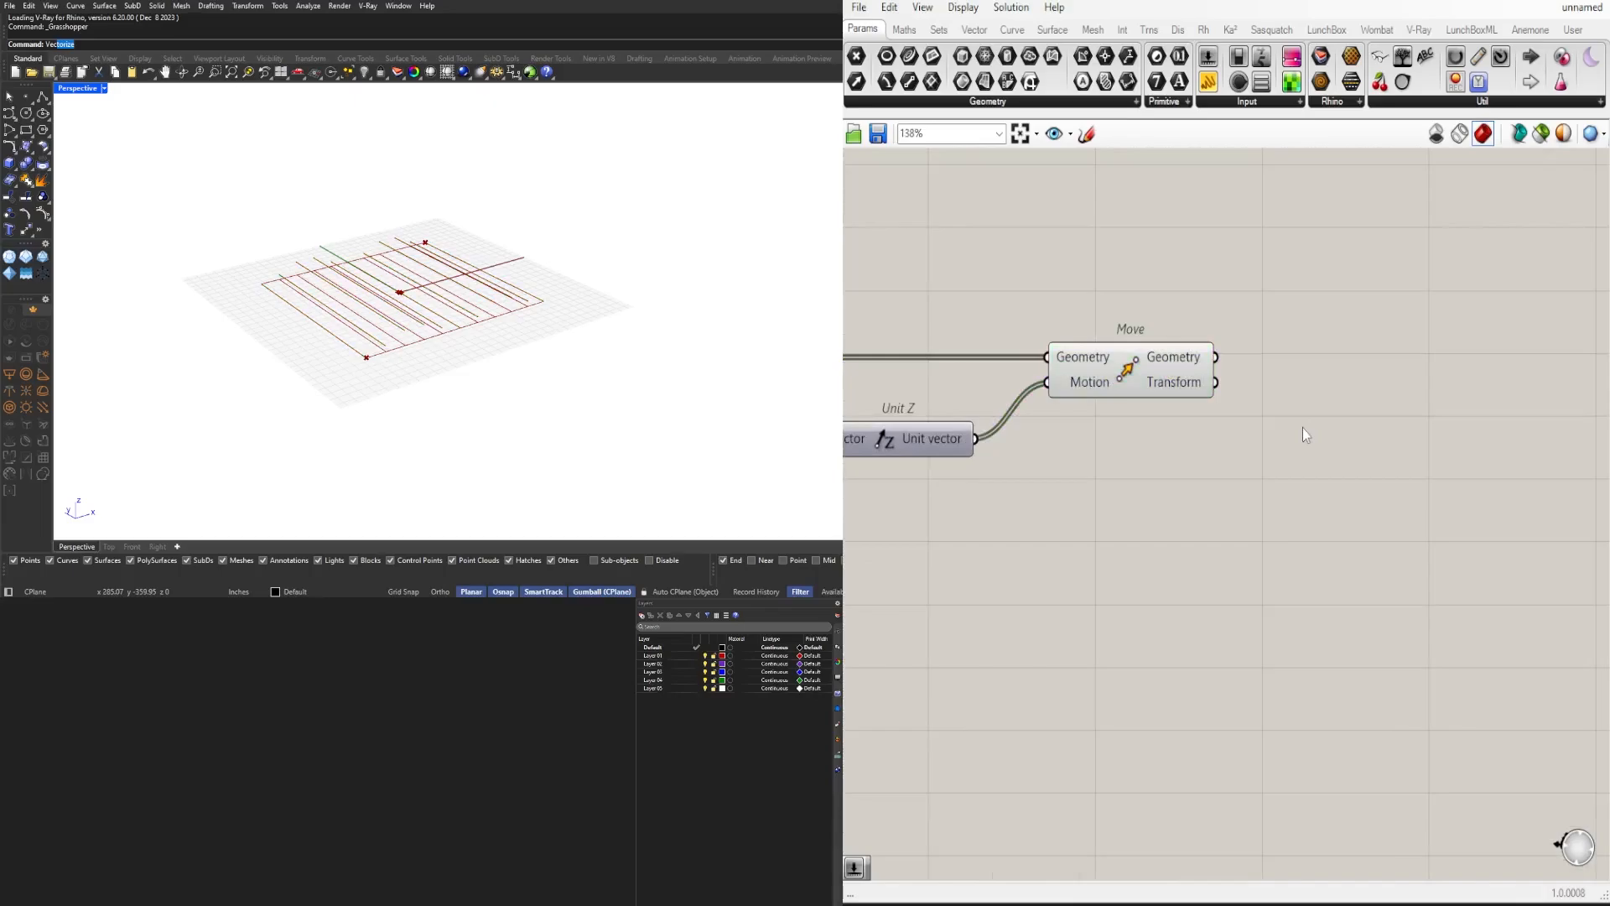
pyautogui.doubleClick(1302, 428)
pyautogui.write('LOFT')
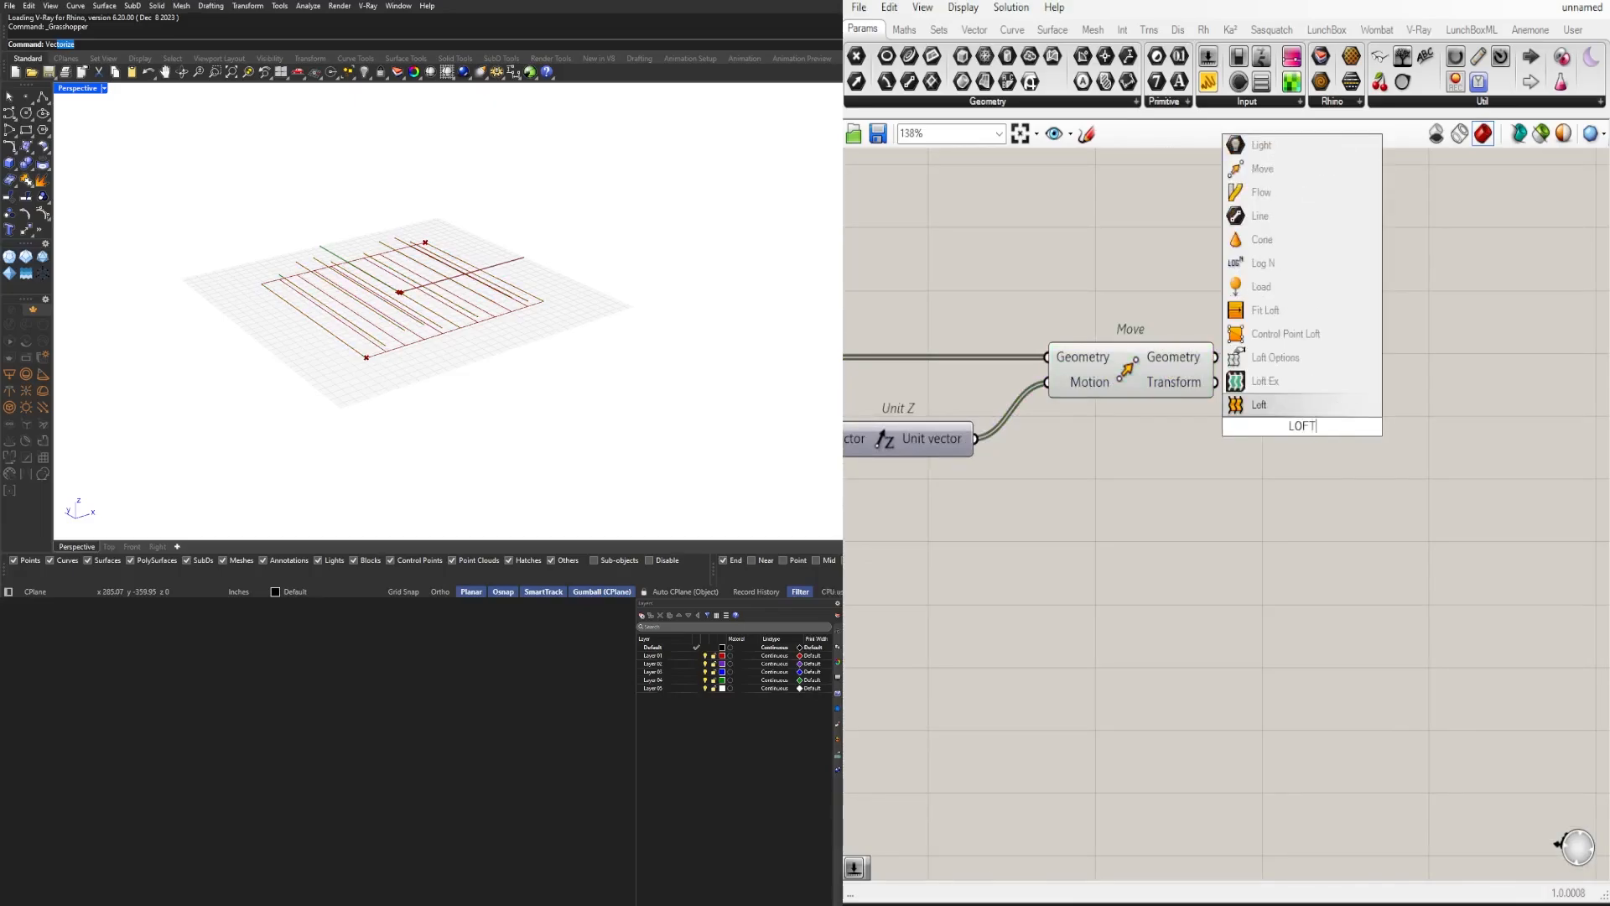
pyautogui.click(1258, 408)
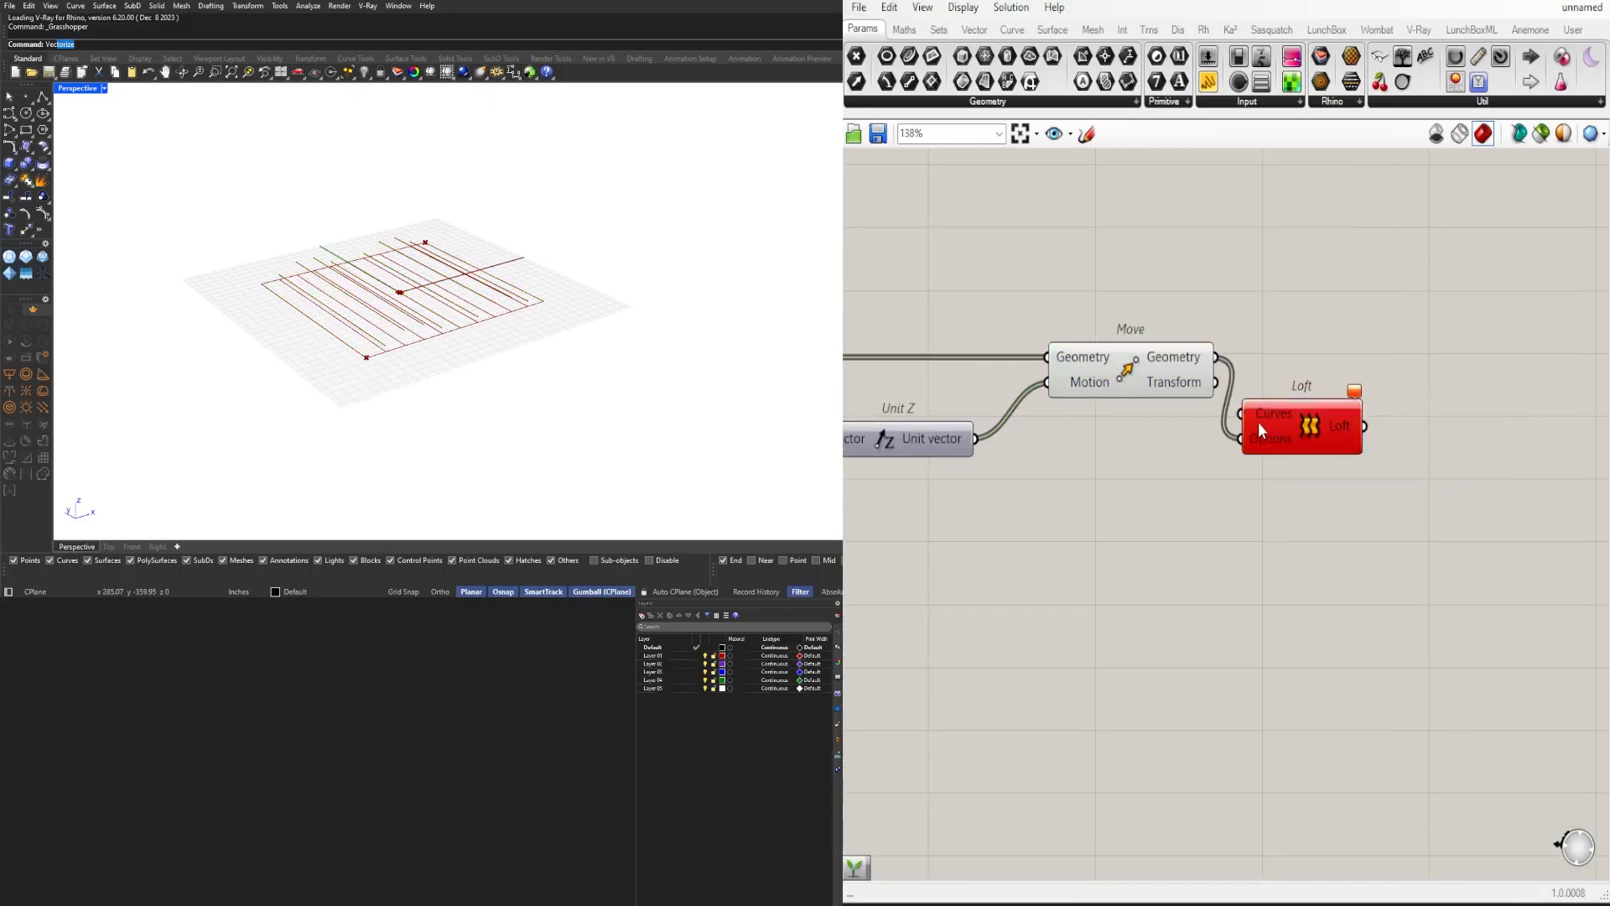
pyautogui.moveTo(1270, 417); pyautogui.dragTo(1296, 360)
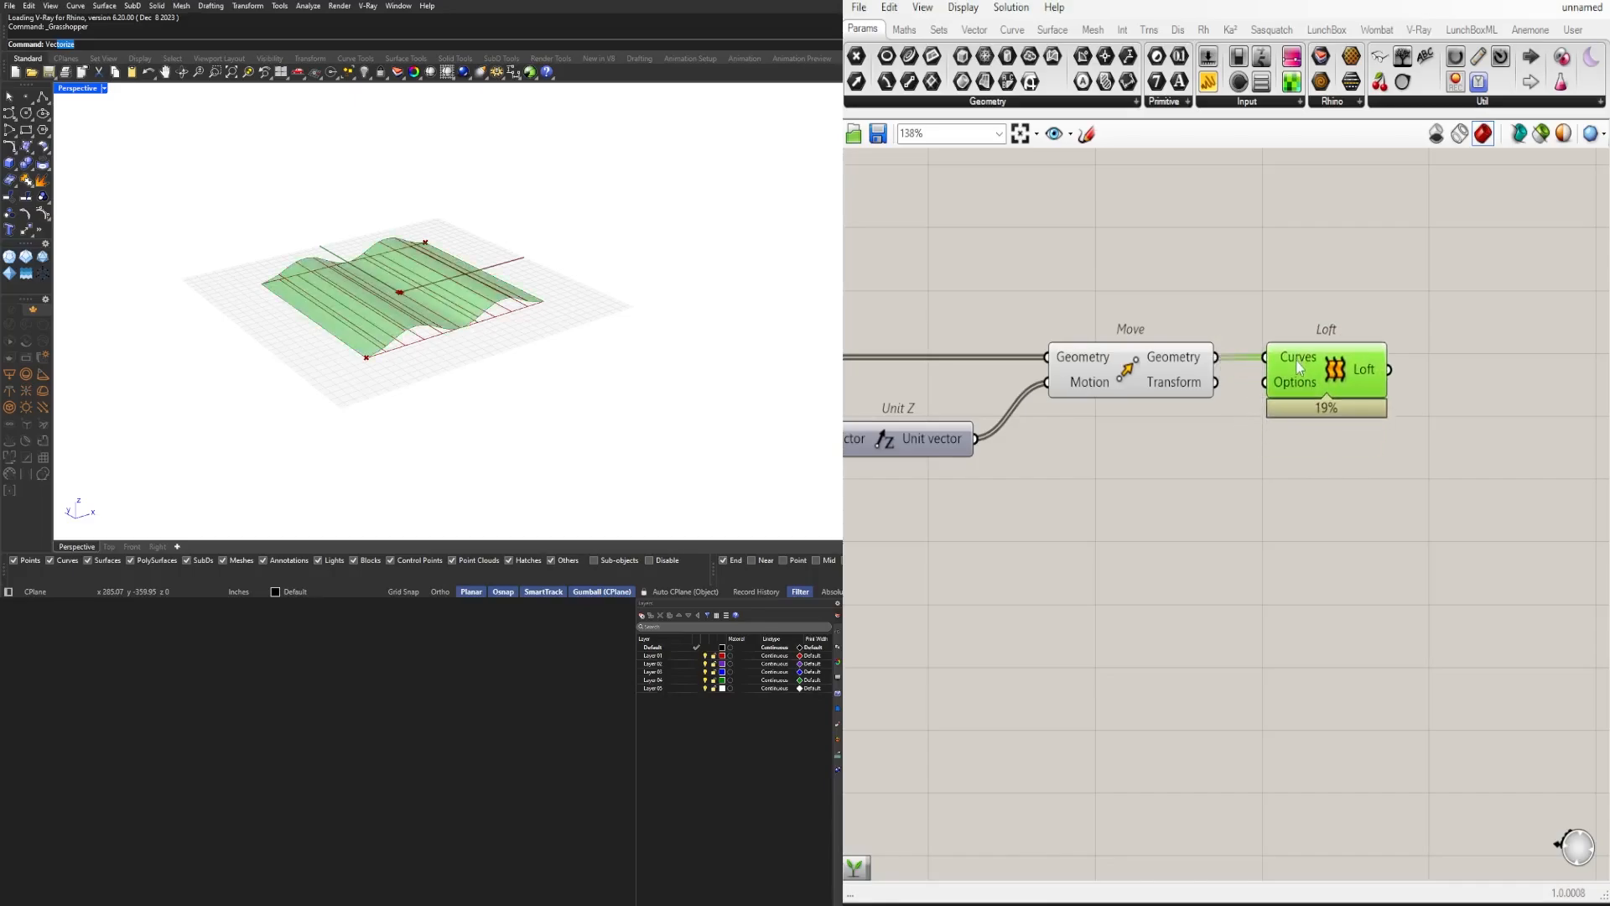
pyautogui.click(1305, 459)
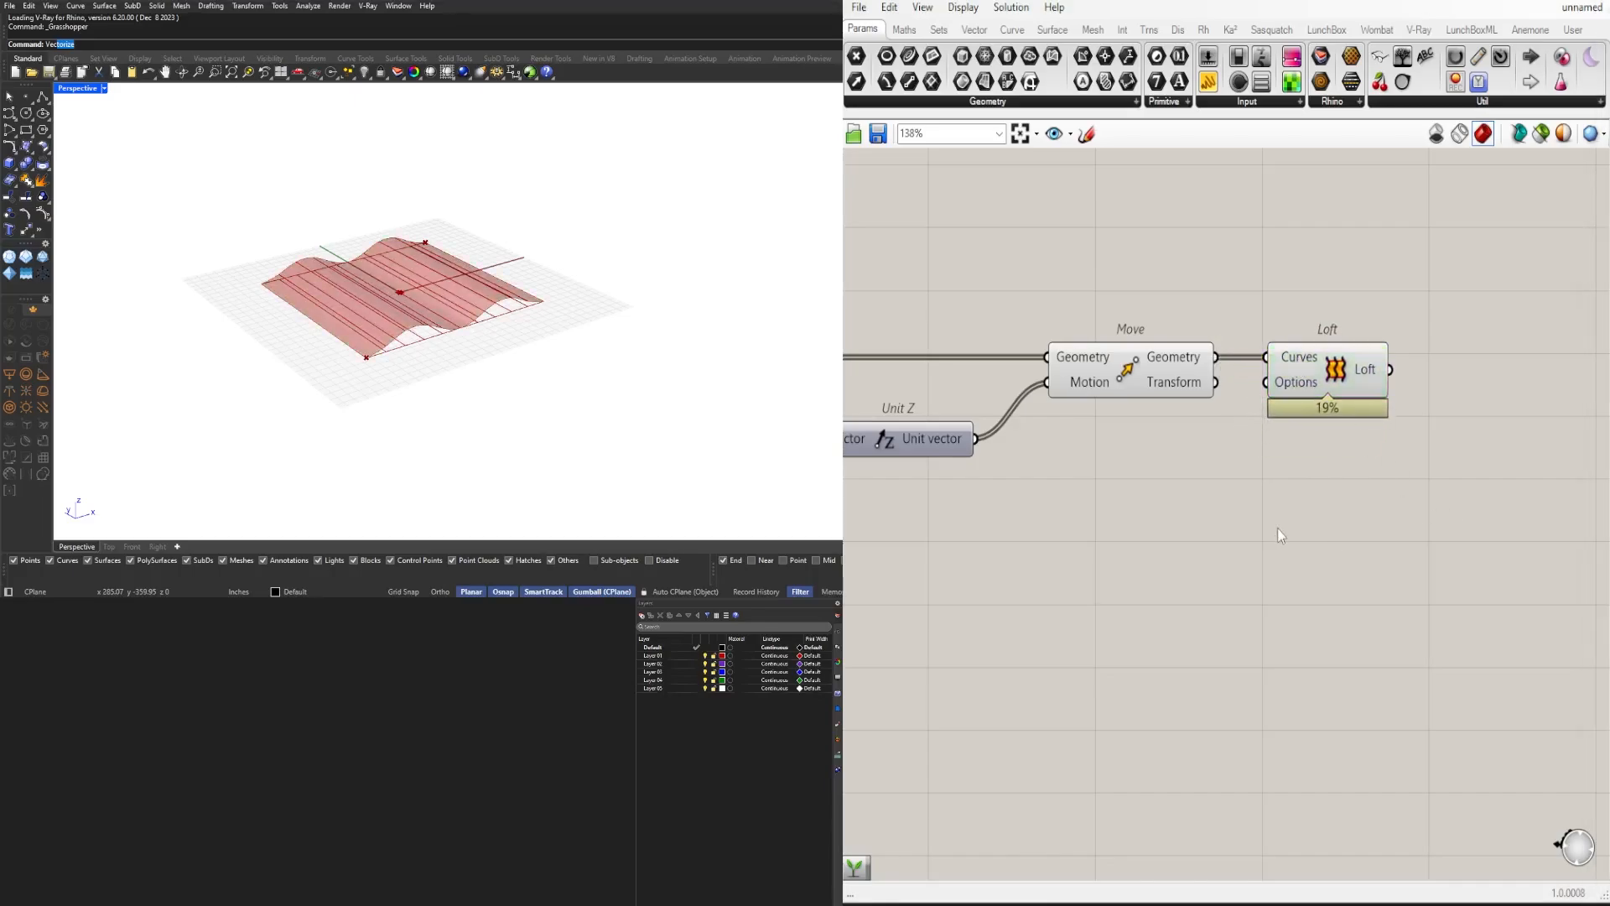
# Step: Set the height slider feeding Multiplication's B input to 34.57
pyautogui.scroll(-2, 1276, 527)
pyautogui.moveTo(1097, 500); pyautogui.dragTo(1407, 503, button='right')
pyautogui.moveTo(1124, 550); pyautogui.dragTo(1449, 499, button='right')
pyautogui.scroll(5, 1144, 541)
pyautogui.scroll(1, 1153, 569)
pyautogui.moveTo(1145, 578); pyautogui.dragTo(1183, 583)
pyautogui.scroll(-4, 1162, 578)
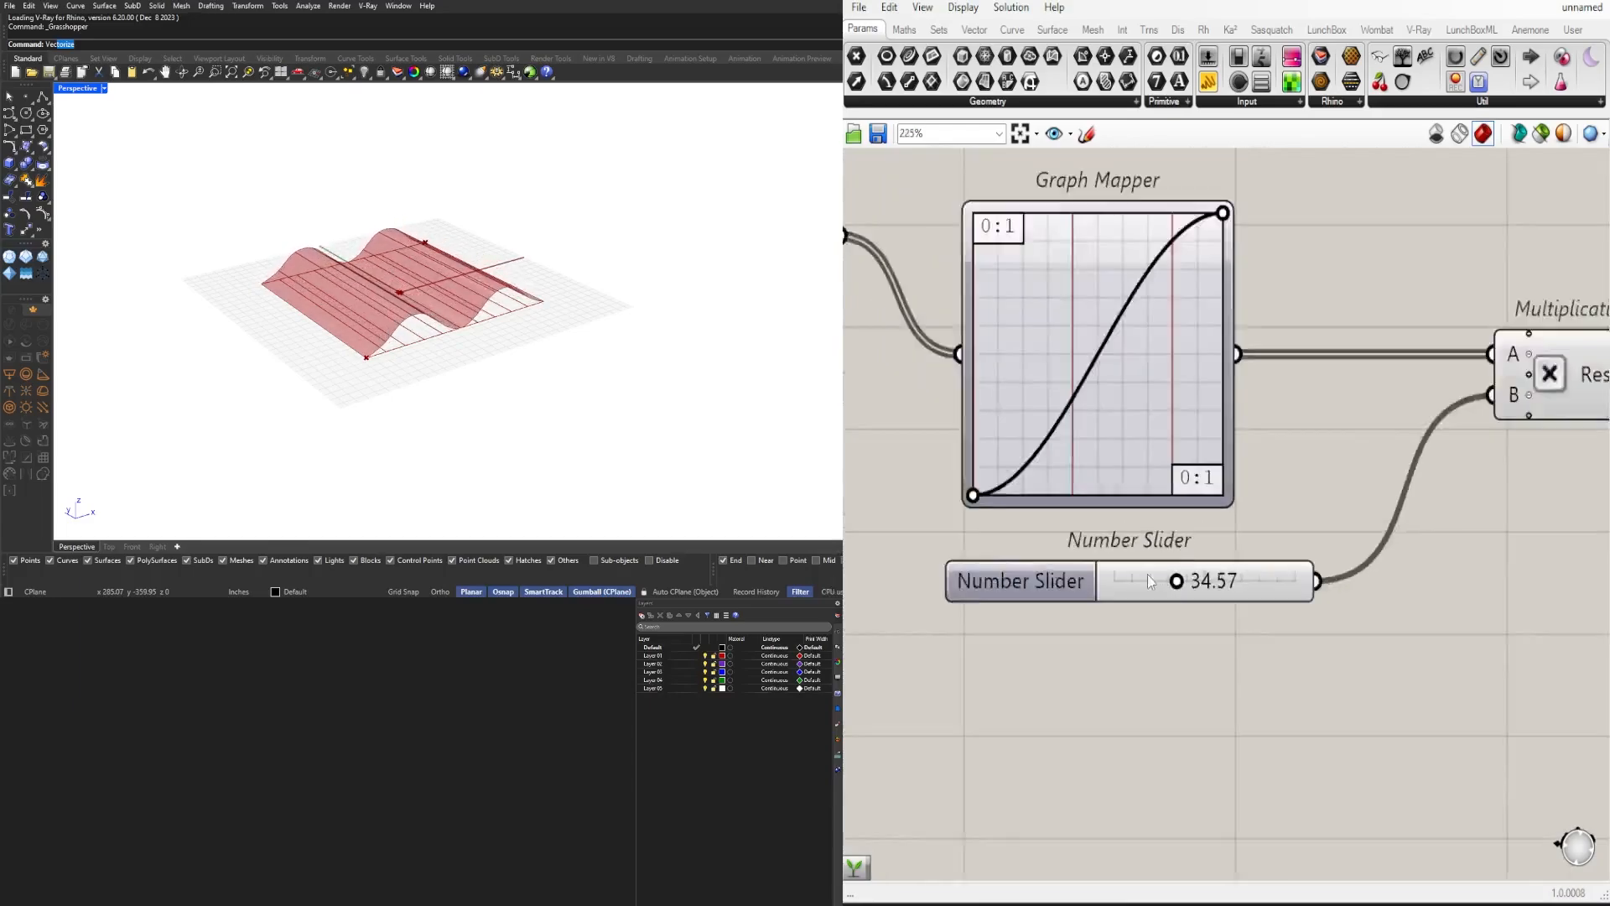
# Step: Try a value of 8 for the Construct Domain end slider and view the lofted wave
pyautogui.moveTo(901, 505); pyautogui.dragTo(1429, 549, button='right')
pyautogui.moveTo(948, 491); pyautogui.dragTo(1334, 495, button='right')
pyautogui.scroll(4, 1249, 496)
pyautogui.scroll(1, 1251, 498)
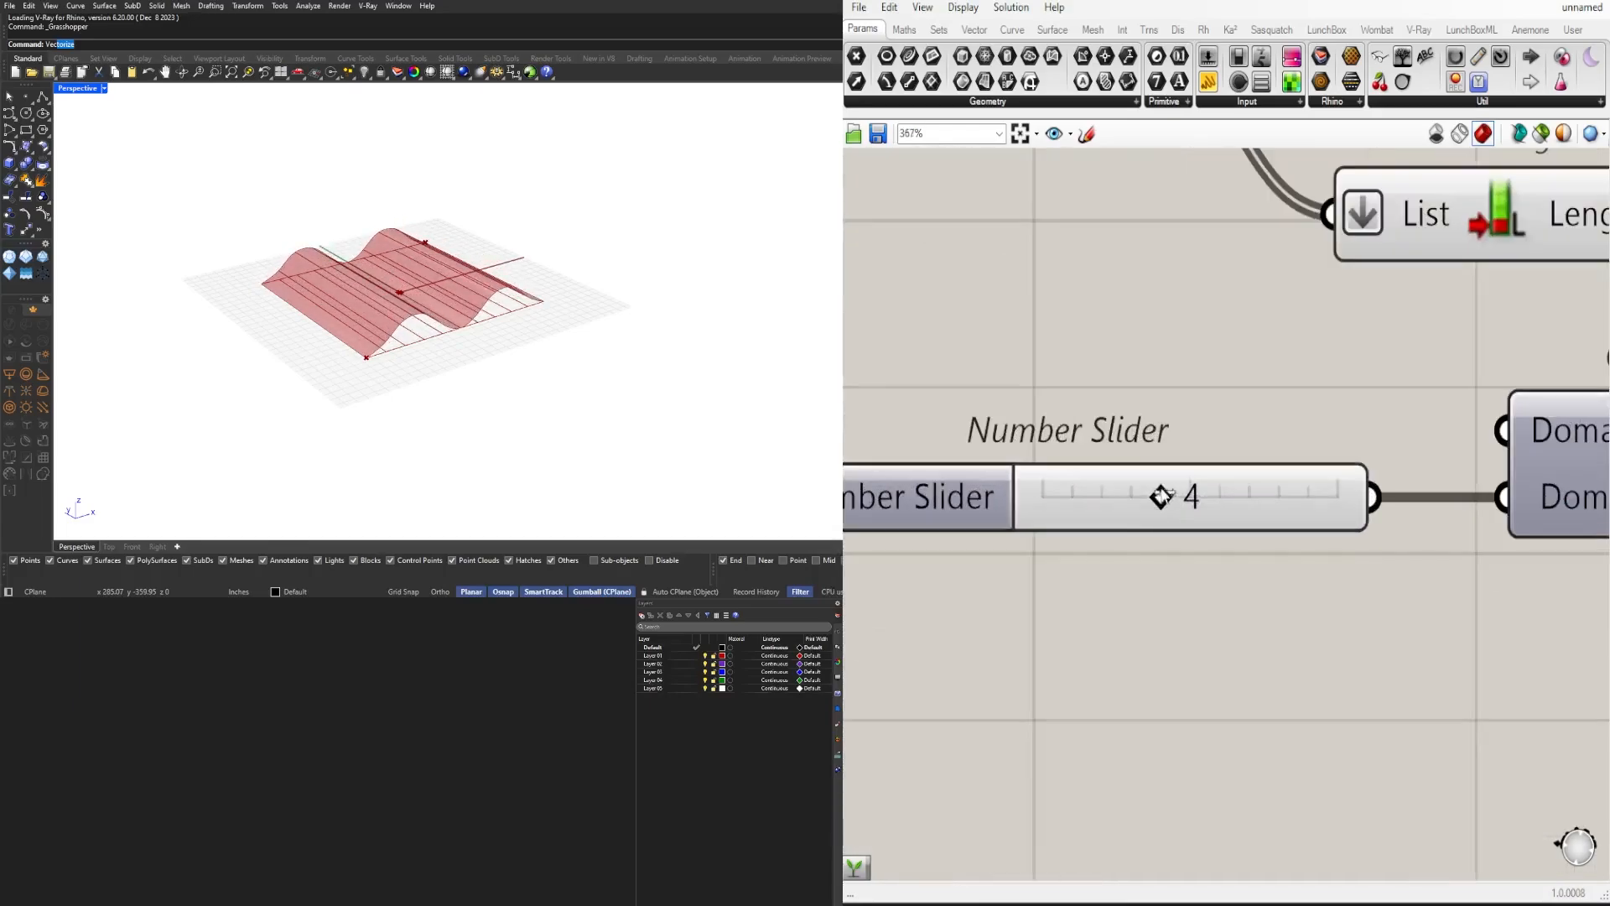
pyautogui.moveTo(1162, 497); pyautogui.dragTo(1275, 499)
pyautogui.scroll(-5, 1251, 390)
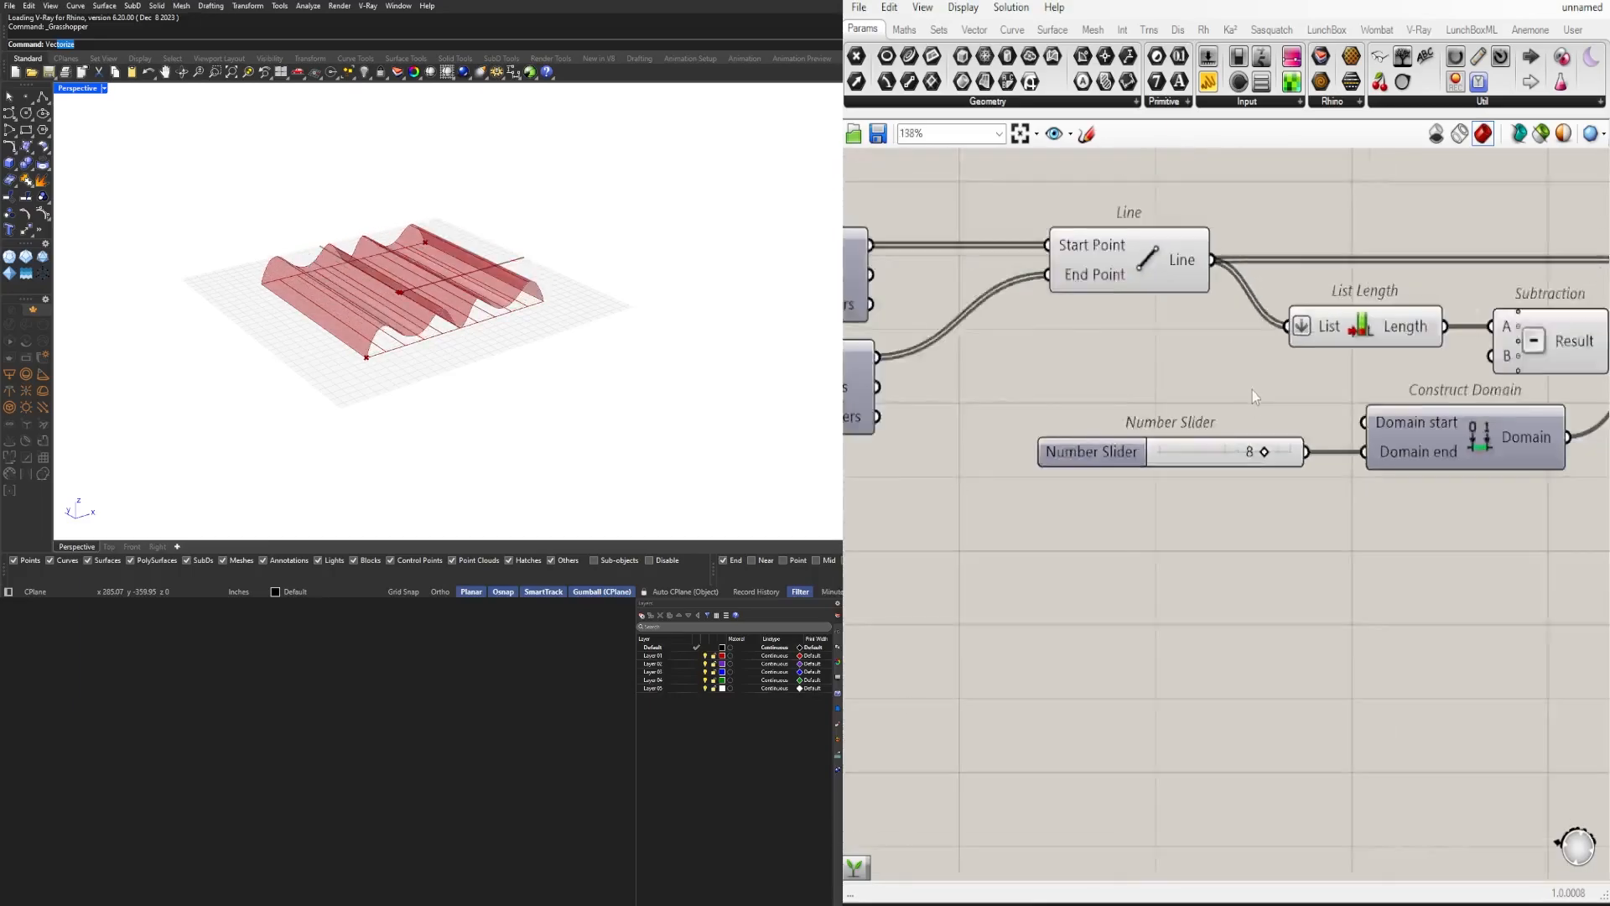
pyautogui.scroll(-2, 1213, 481)
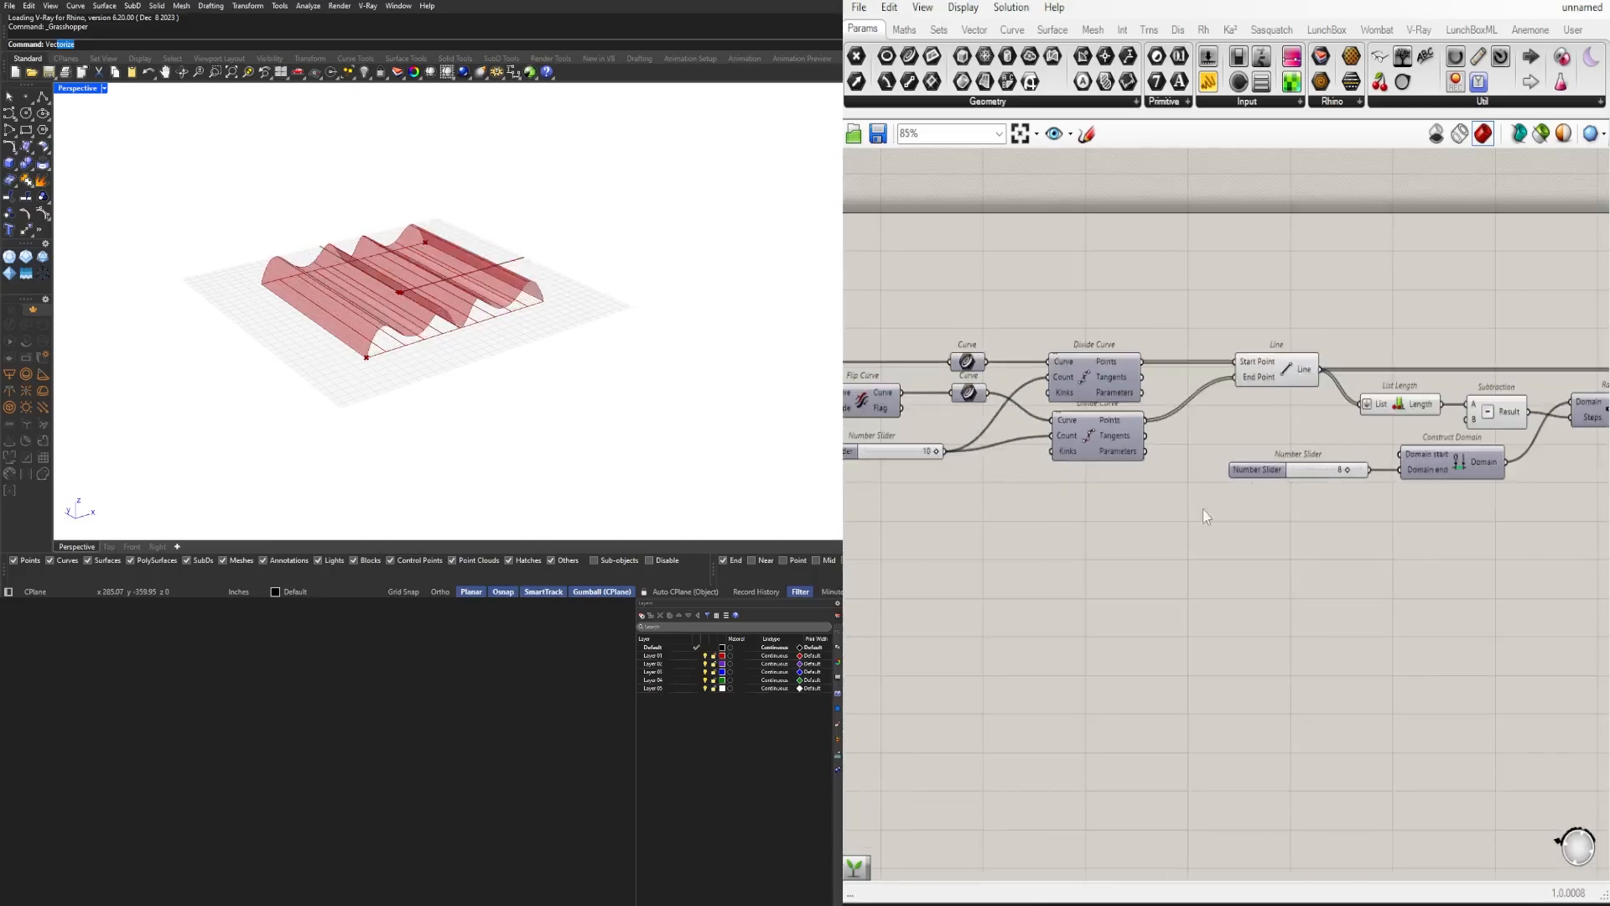
# Step: Raise the Construct Domain end slider to 10
pyautogui.scroll(2, 1090, 453)
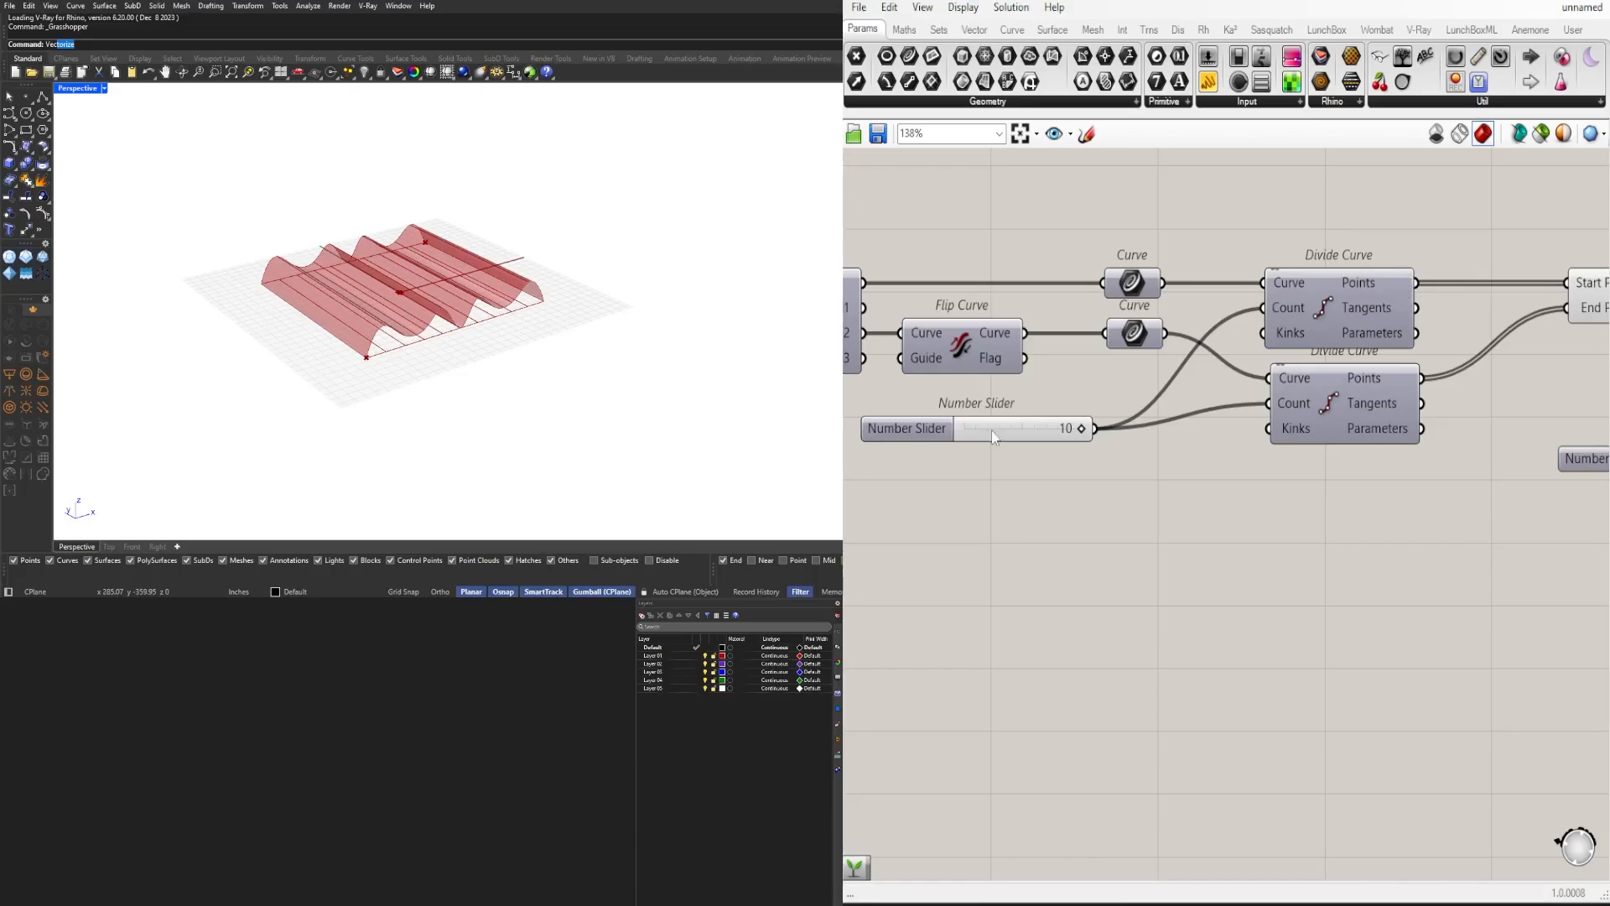
pyautogui.moveTo(991, 430); pyautogui.dragTo(1040, 412)
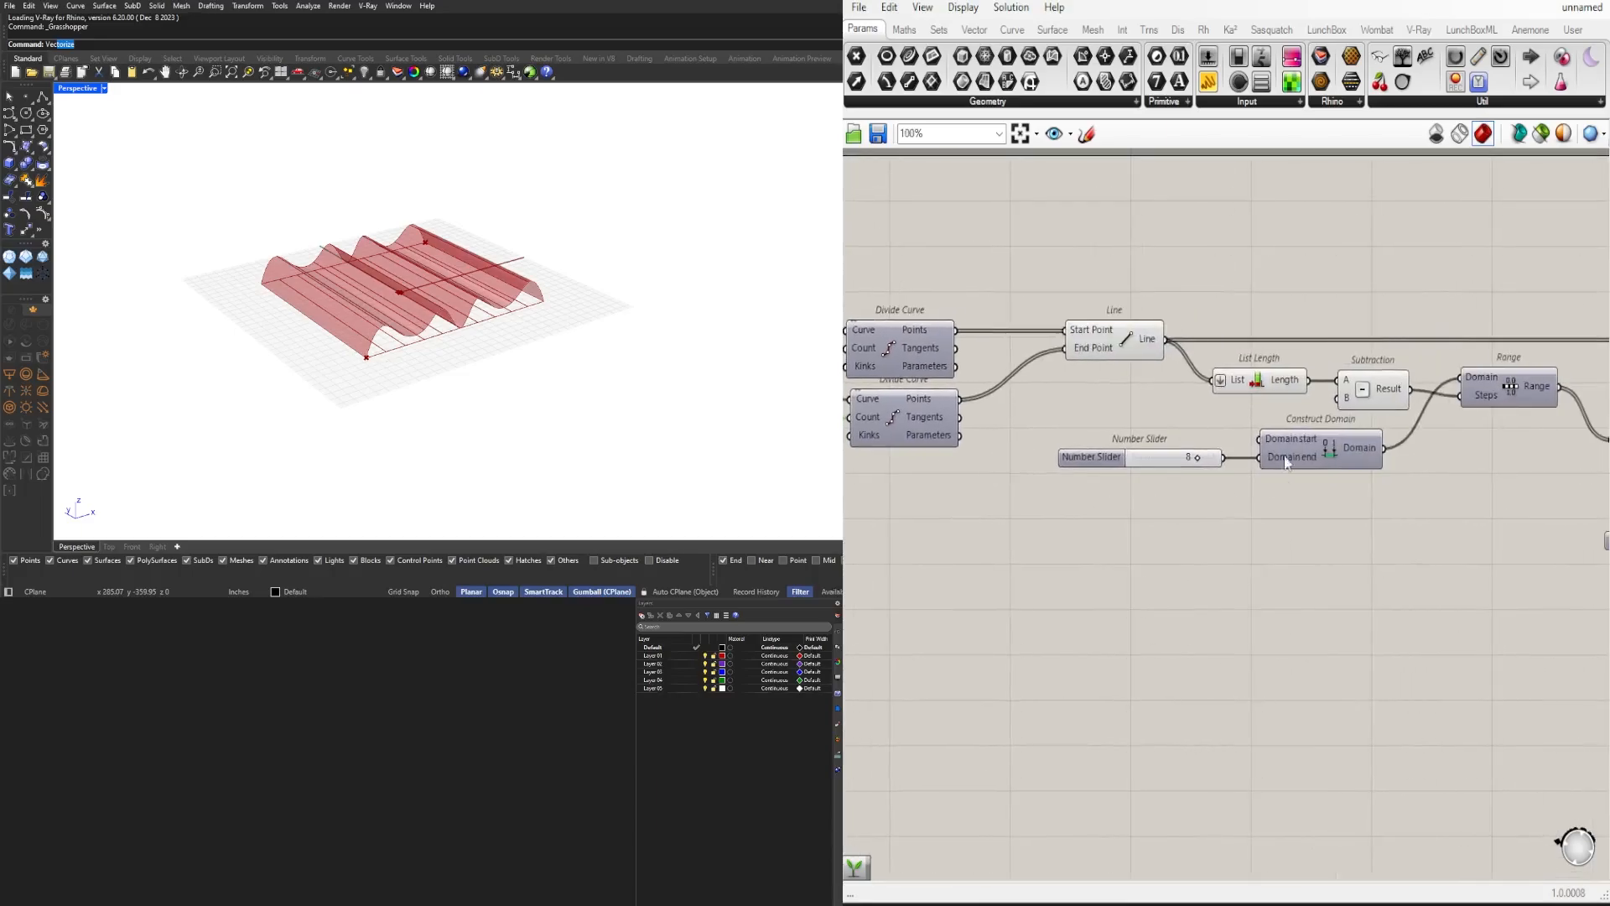
pyautogui.scroll(4, 1123, 460)
pyautogui.moveTo(1085, 486); pyautogui.dragTo(1155, 485)
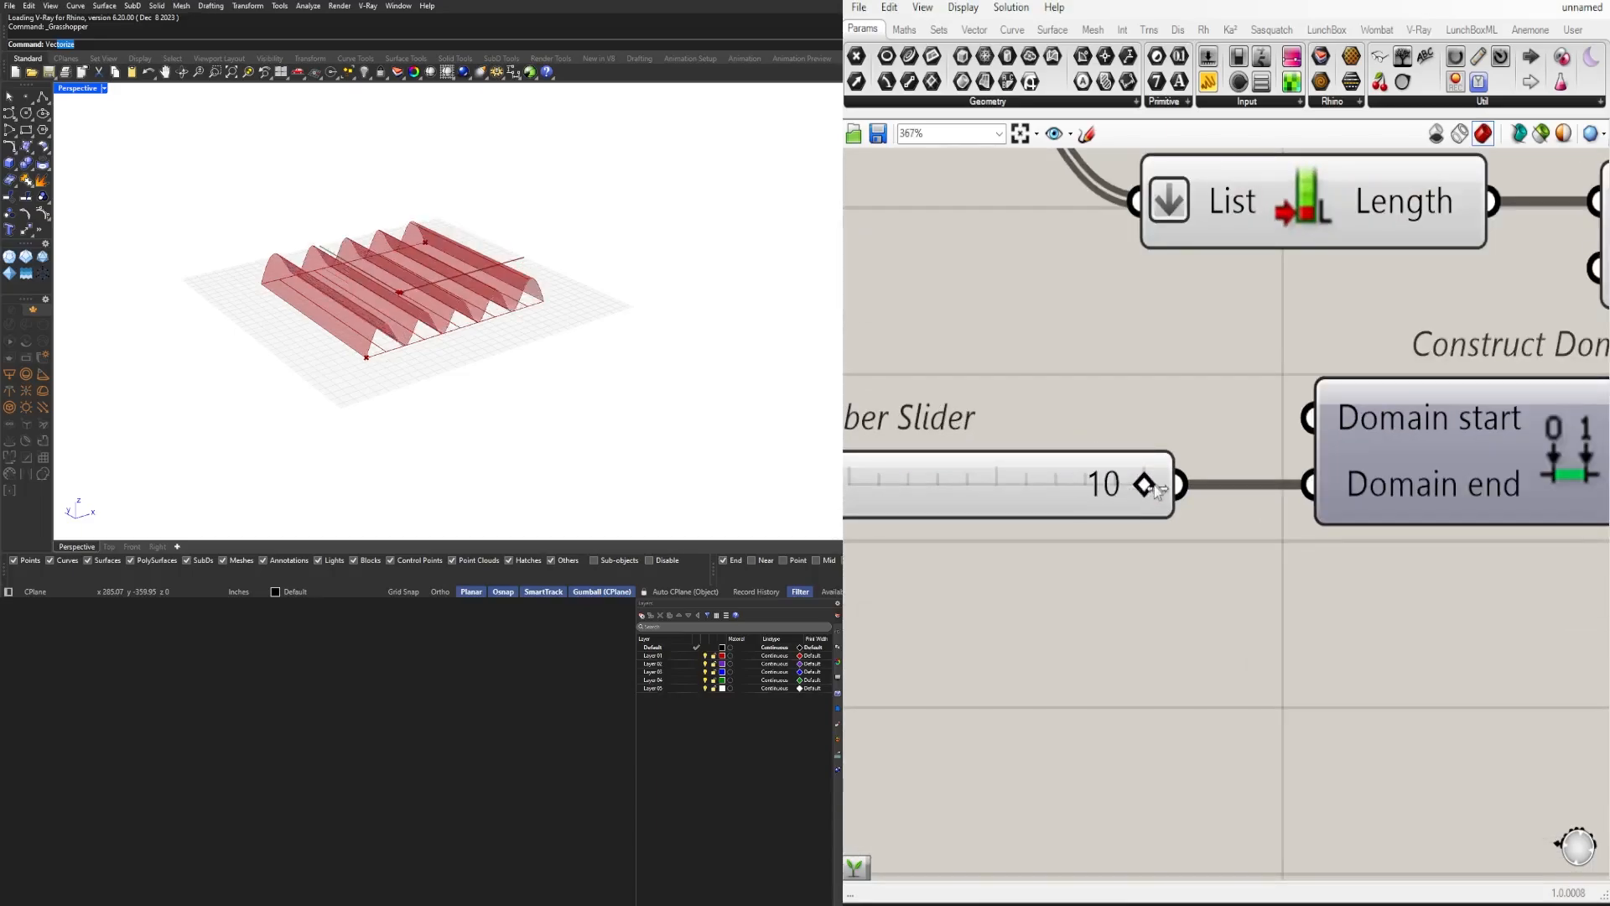
# Step: Test the count slider shared by both Divide Curve components and set it to 8 divisions
pyautogui.scroll(-5, 1030, 516)
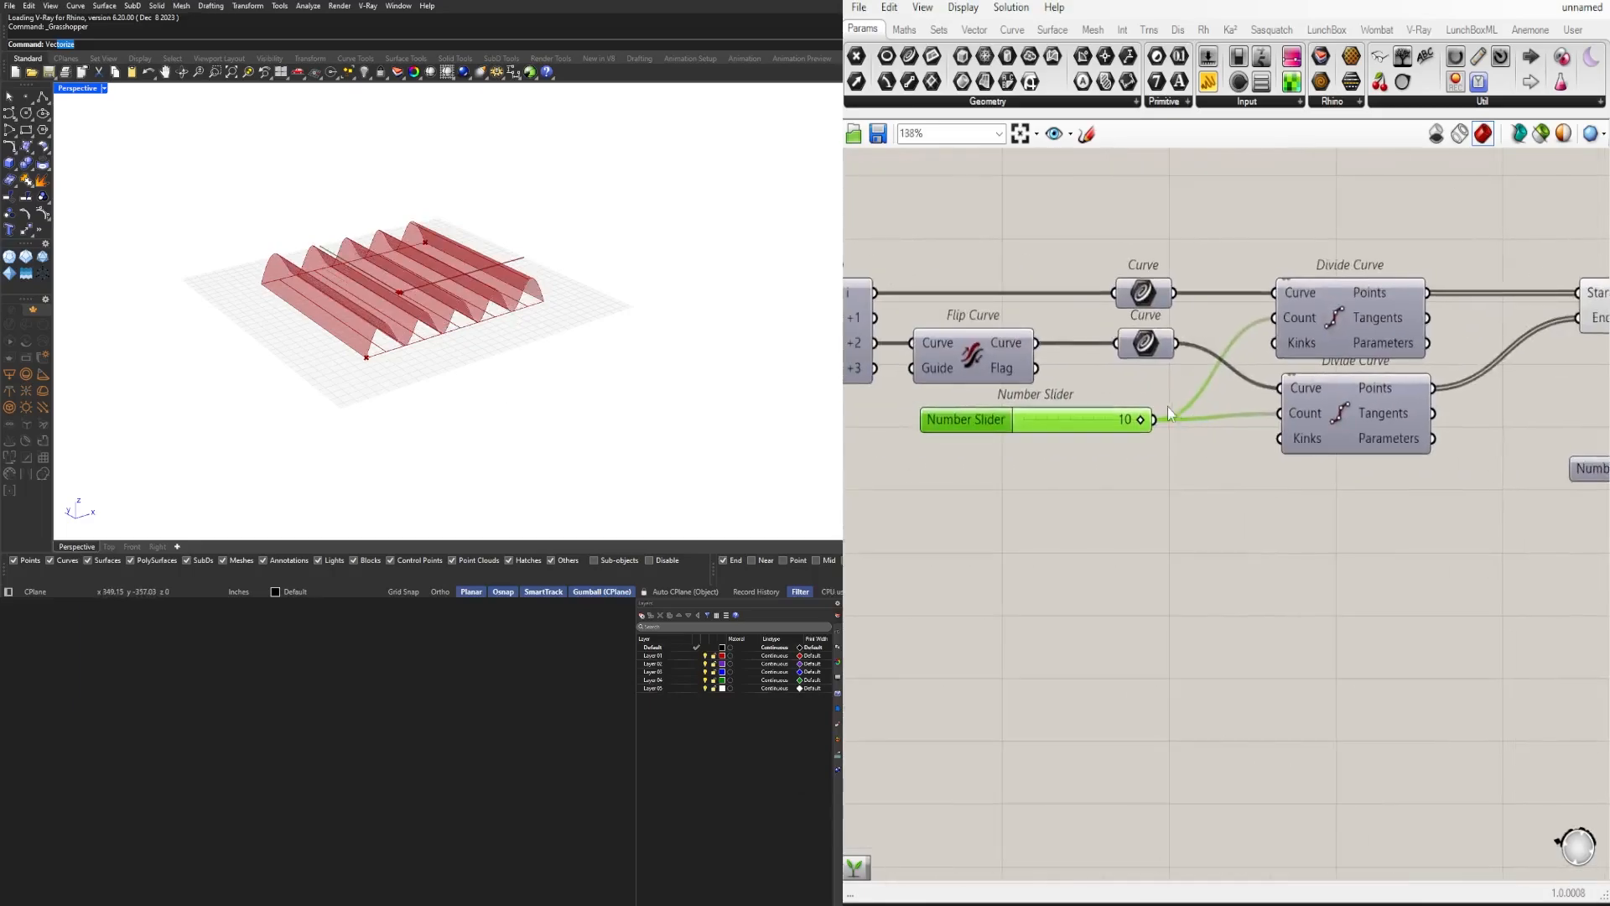
pyautogui.scroll(4, 1168, 411)
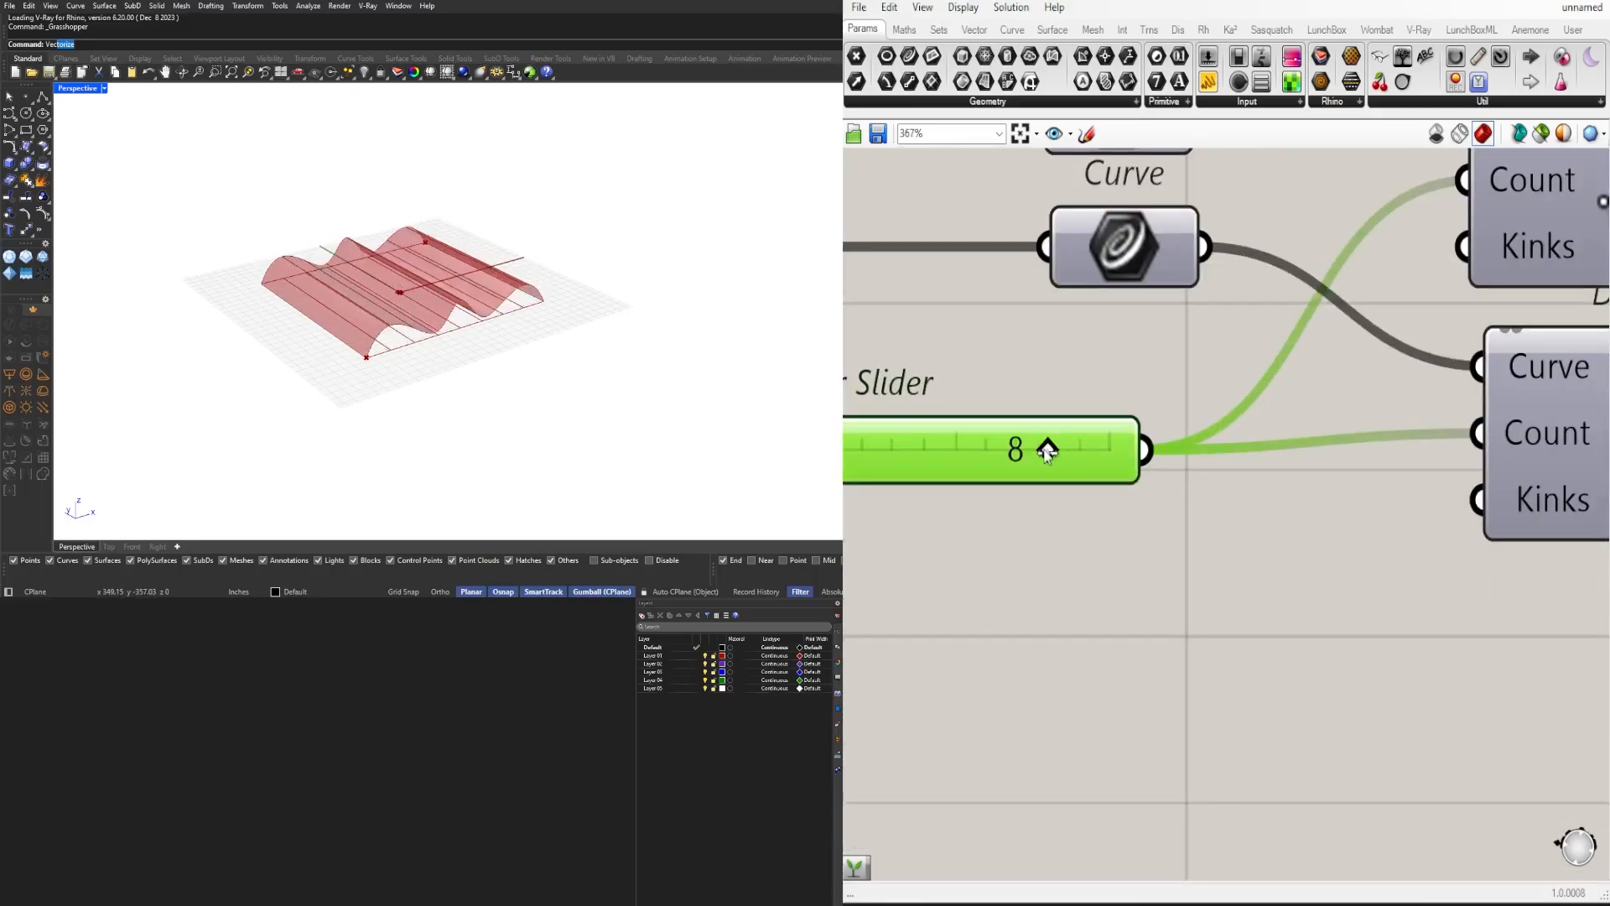
pyautogui.moveTo(1047, 452); pyautogui.dragTo(1102, 453)
pyautogui.scroll(-3, 1128, 453)
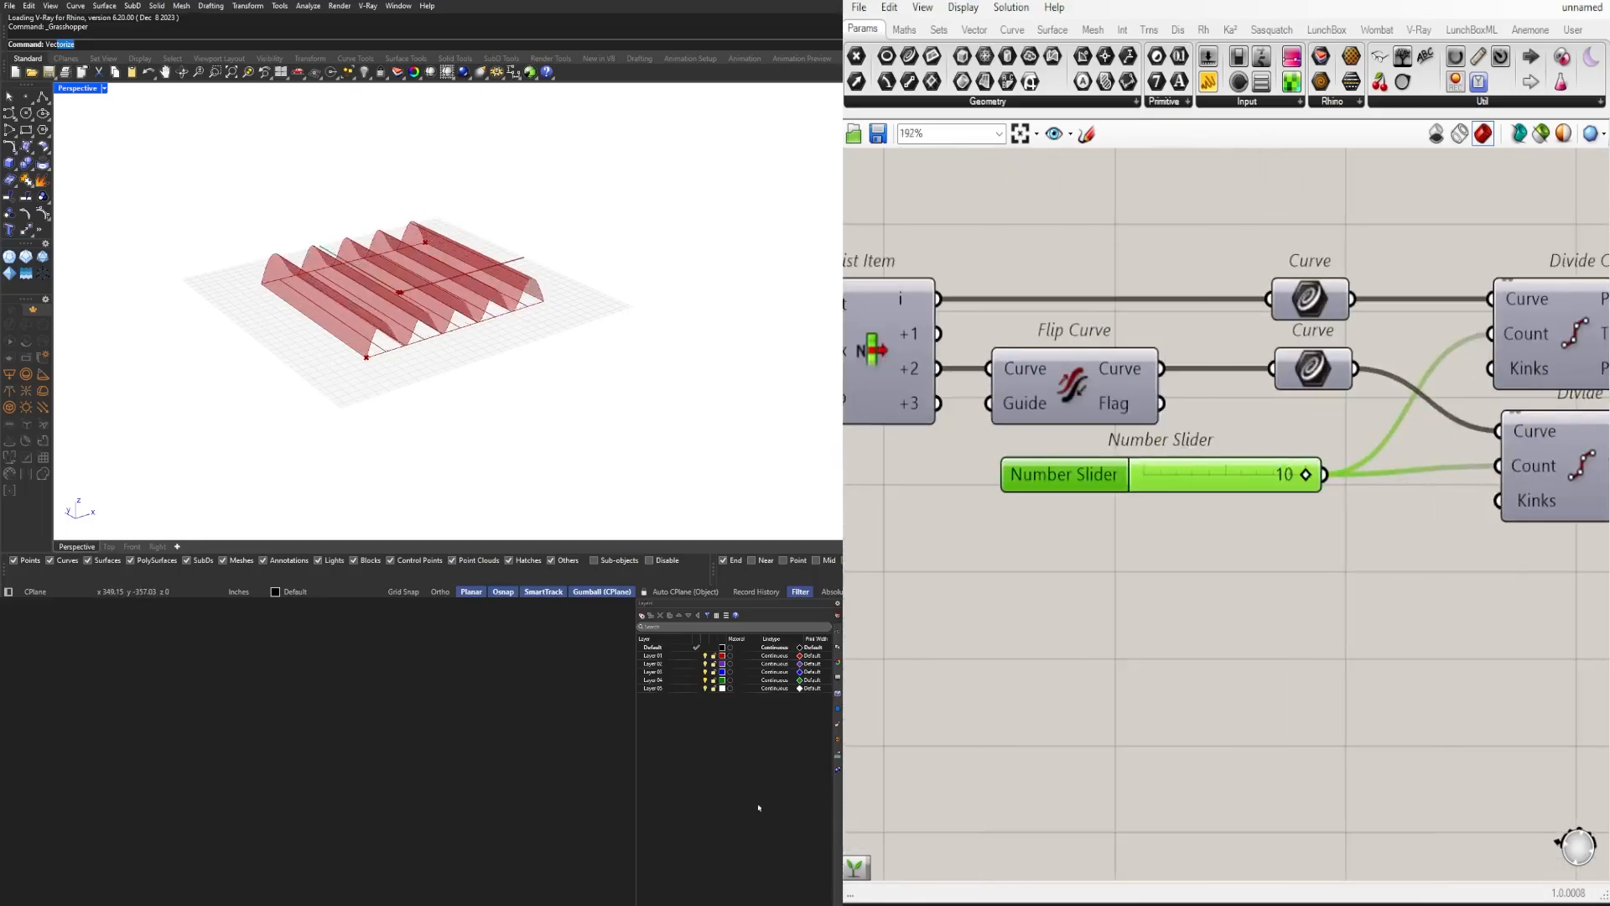
pyautogui.scroll(4, 1262, 475)
pyautogui.doubleClick(1284, 474)
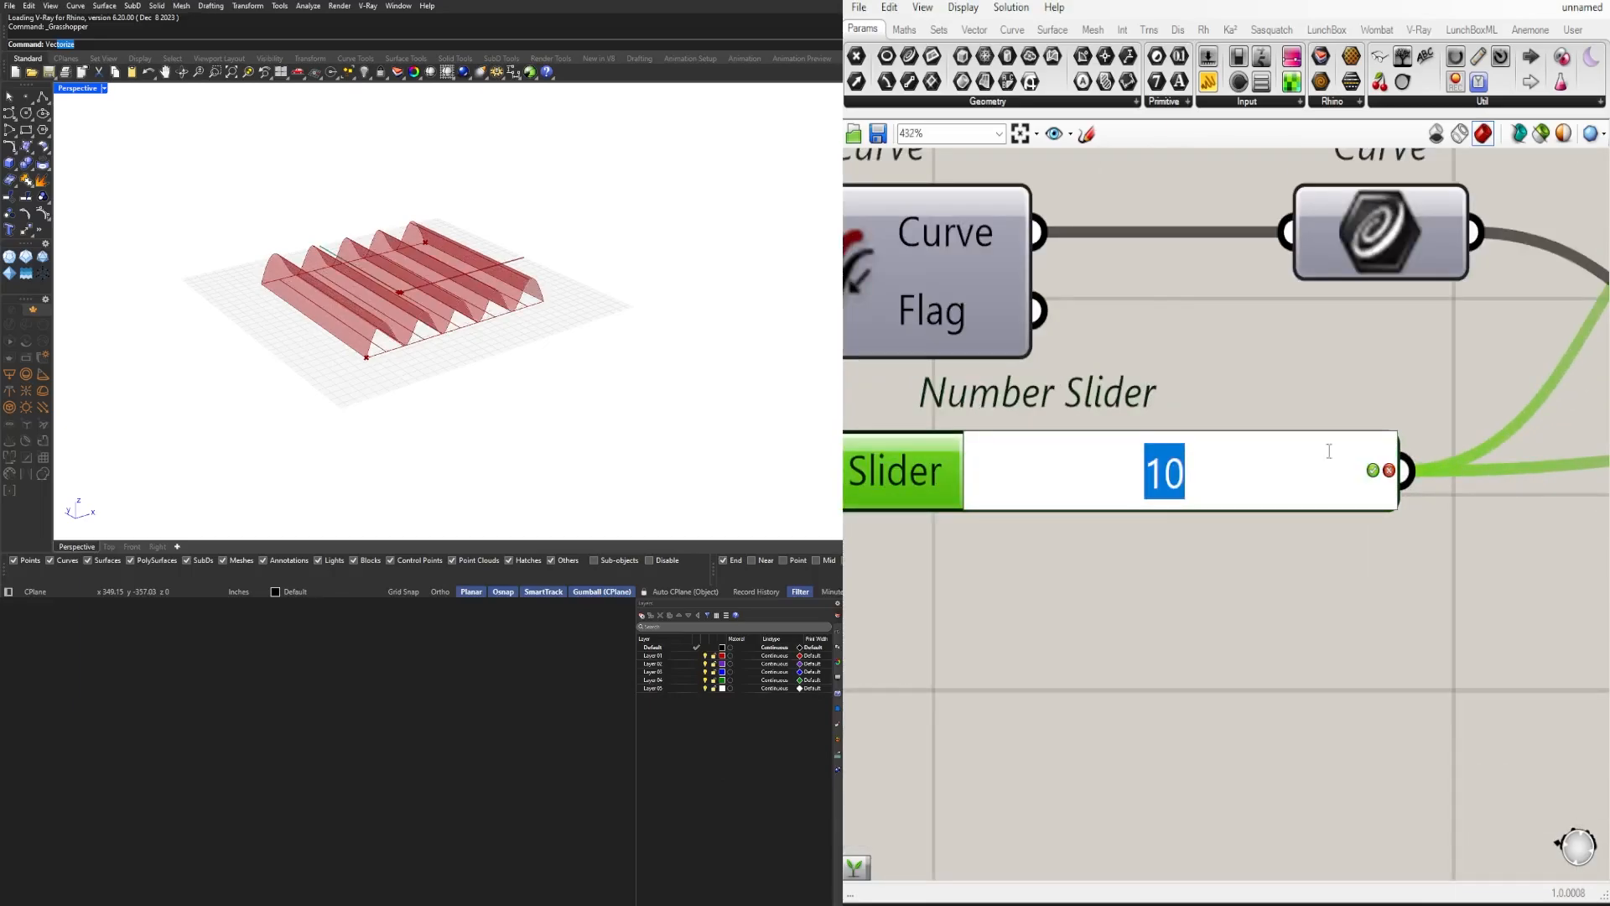
pyautogui.write('8')
pyautogui.press('Return')
# Step: Match the Construct Domain end slider to the division count by setting it to 8
pyautogui.scroll(-4, 1037, 455)
pyautogui.scroll(2, 1085, 472)
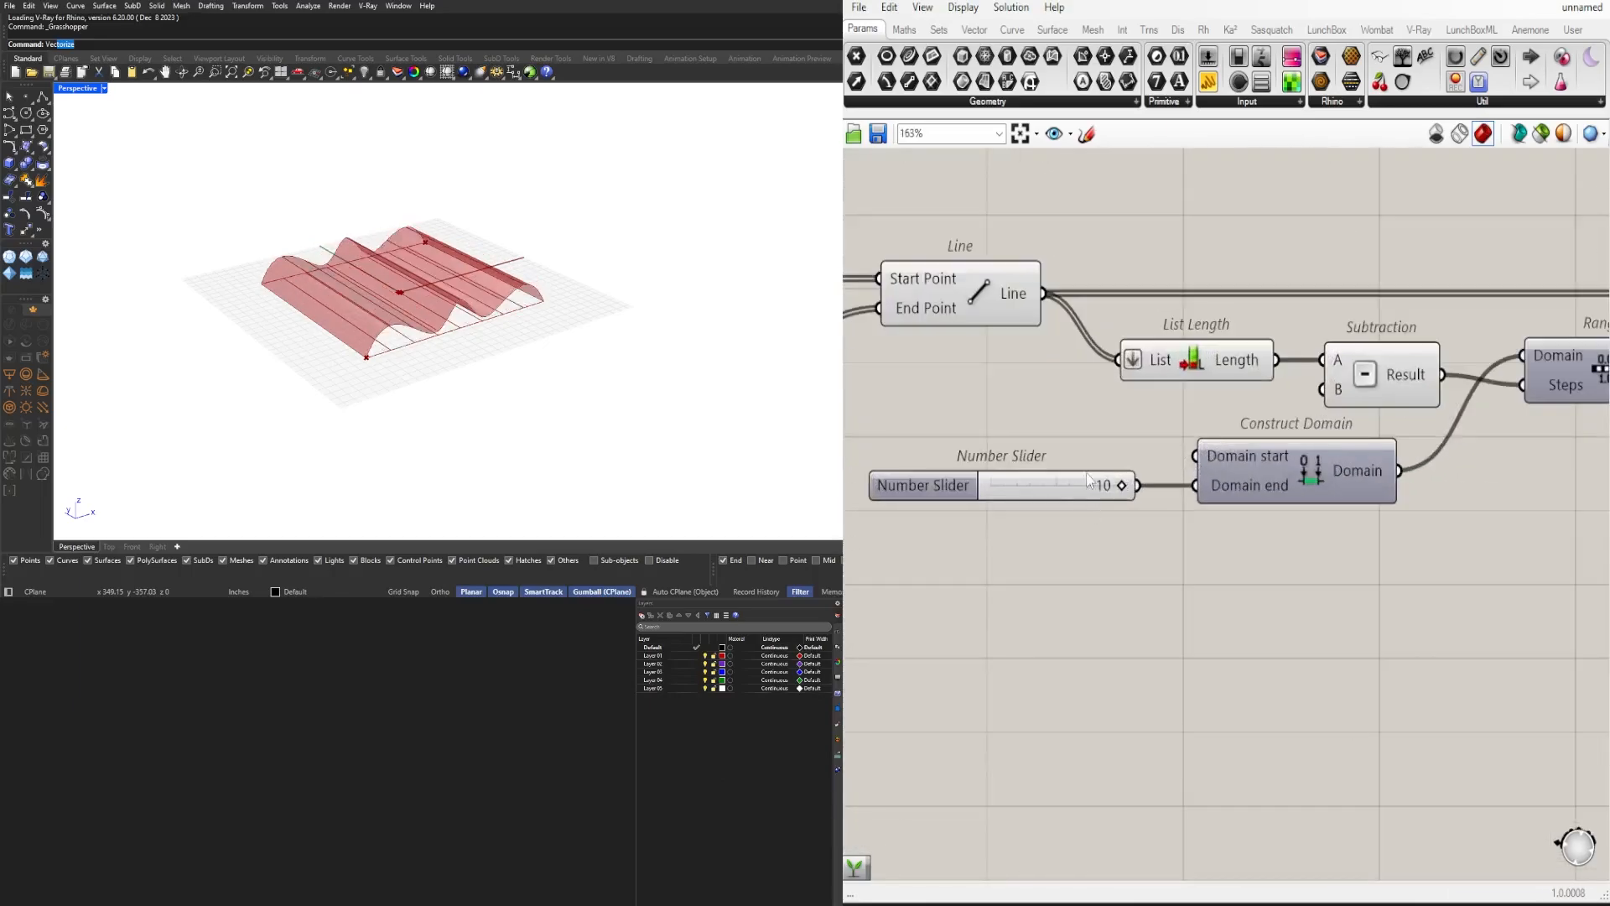
pyautogui.moveTo(1121, 486); pyautogui.dragTo(1094, 487)
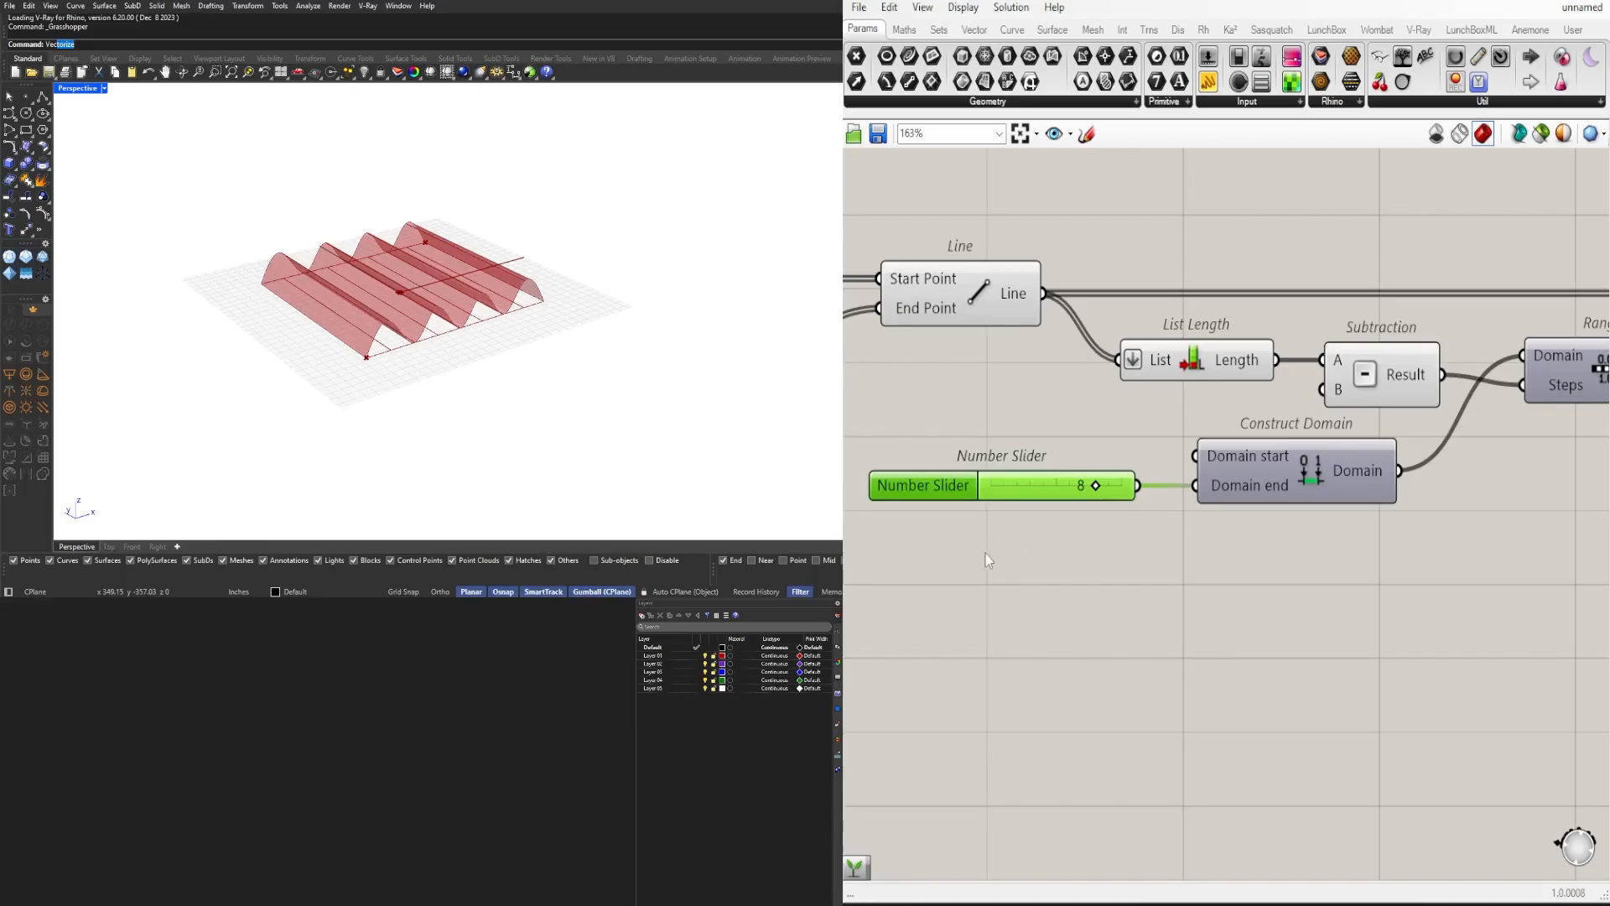
# Step: Try 5 divisions on the Divide Curve count slider and restore the count to 8
pyautogui.moveTo(986, 554); pyautogui.dragTo(1391, 526, button='right')
pyautogui.scroll(-4, 1390, 526)
pyautogui.moveTo(1107, 529); pyautogui.dragTo(1237, 530, button='right')
pyautogui.scroll(7, 1233, 503)
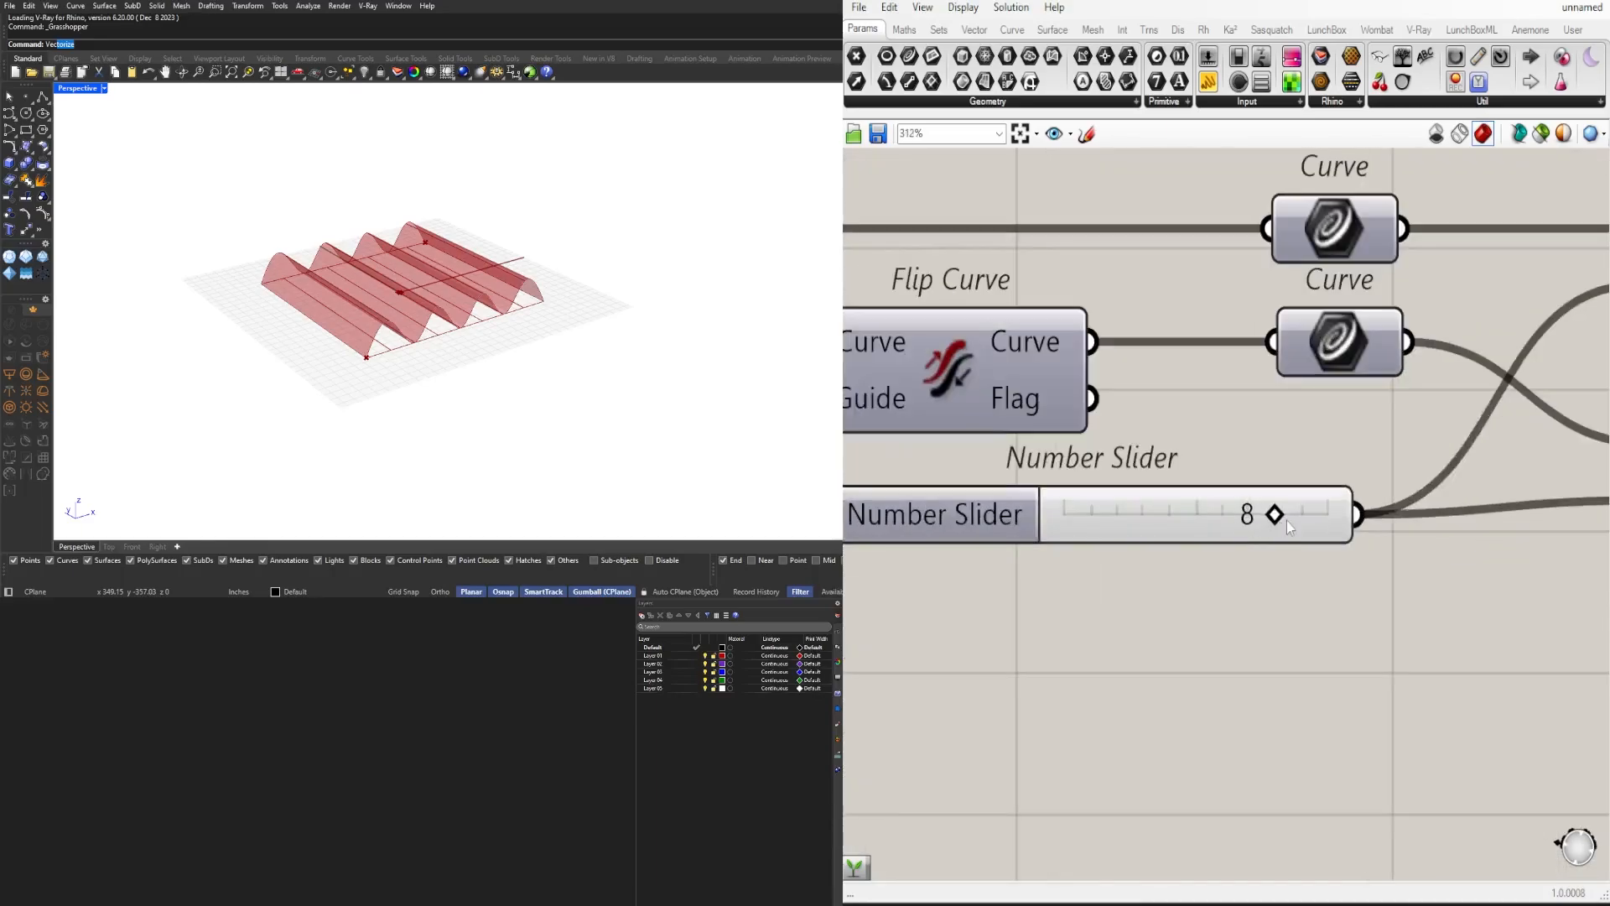
pyautogui.doubleClick(1261, 520)
pyautogui.write('5')
pyautogui.press('Return')
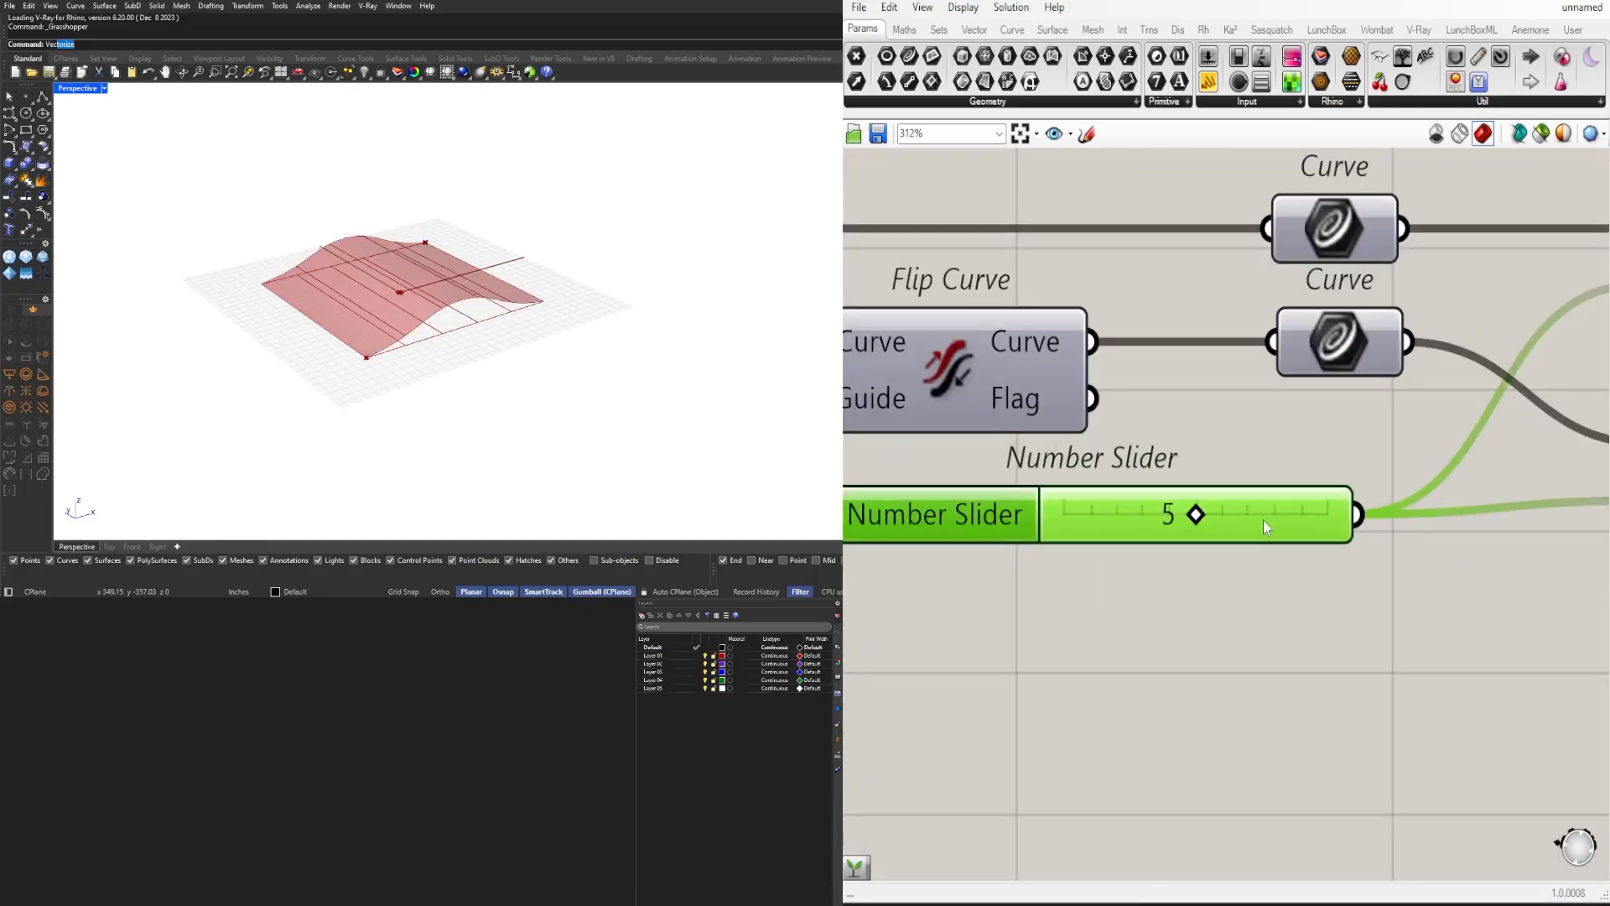
pyautogui.doubleClick(1266, 516)
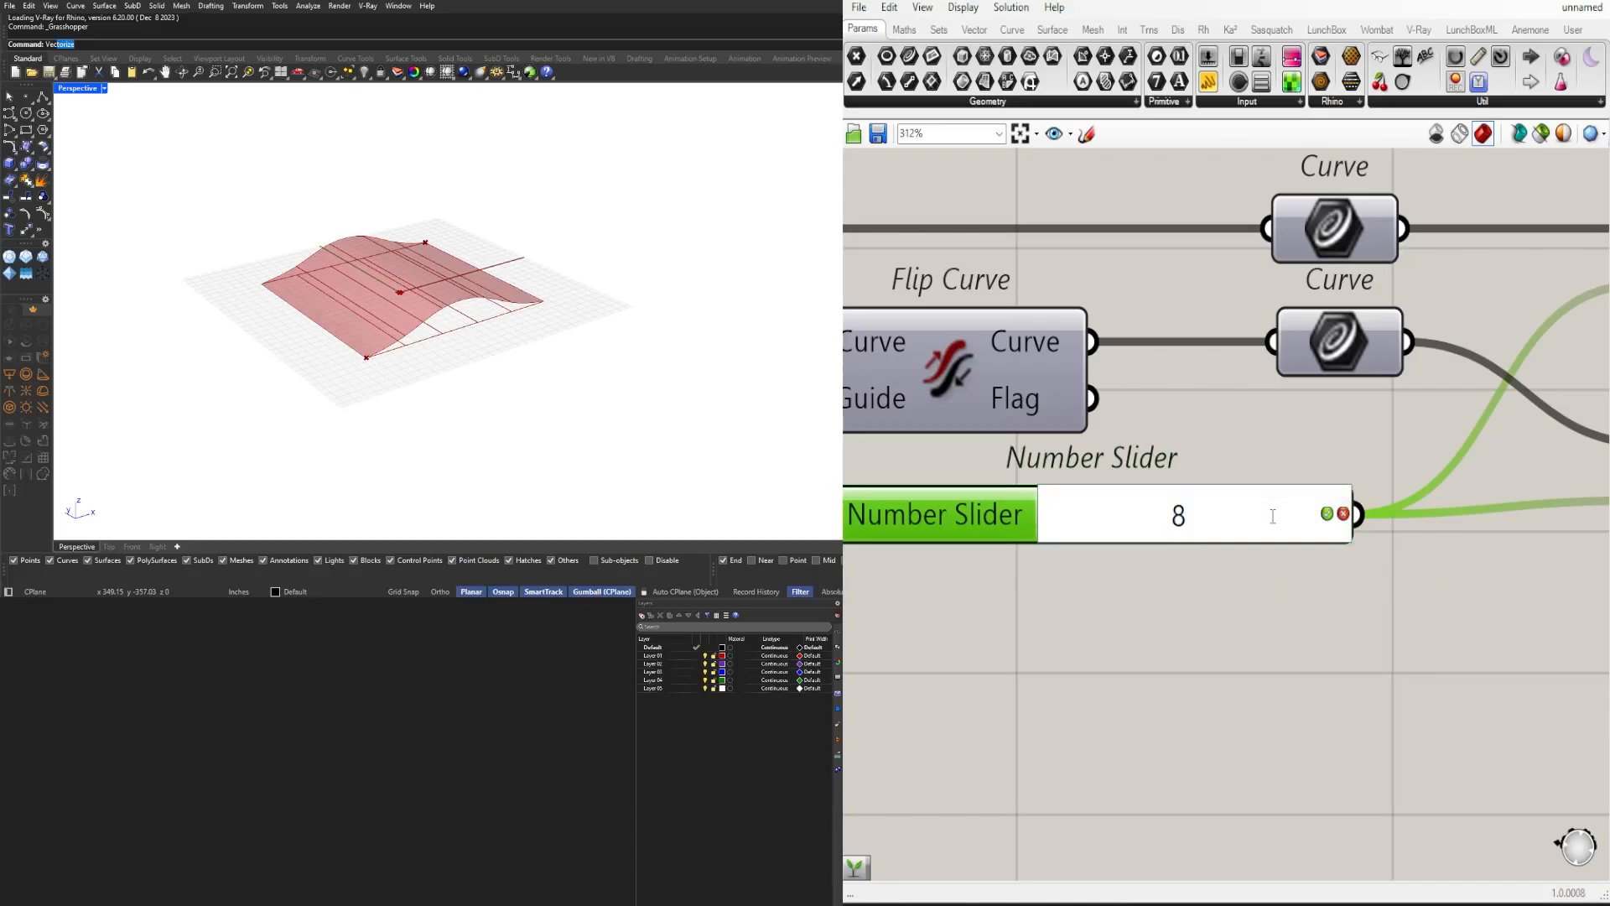
pyautogui.press('Return')
# Step: Try values of 4 and 5 for the Construct Domain end slider
pyautogui.scroll(-3, 1269, 528)
pyautogui.moveTo(1283, 550); pyautogui.dragTo(895, 532, button='right')
pyautogui.moveTo(1446, 588); pyautogui.dragTo(1156, 588, button='right')
pyautogui.doubleClick(1354, 559)
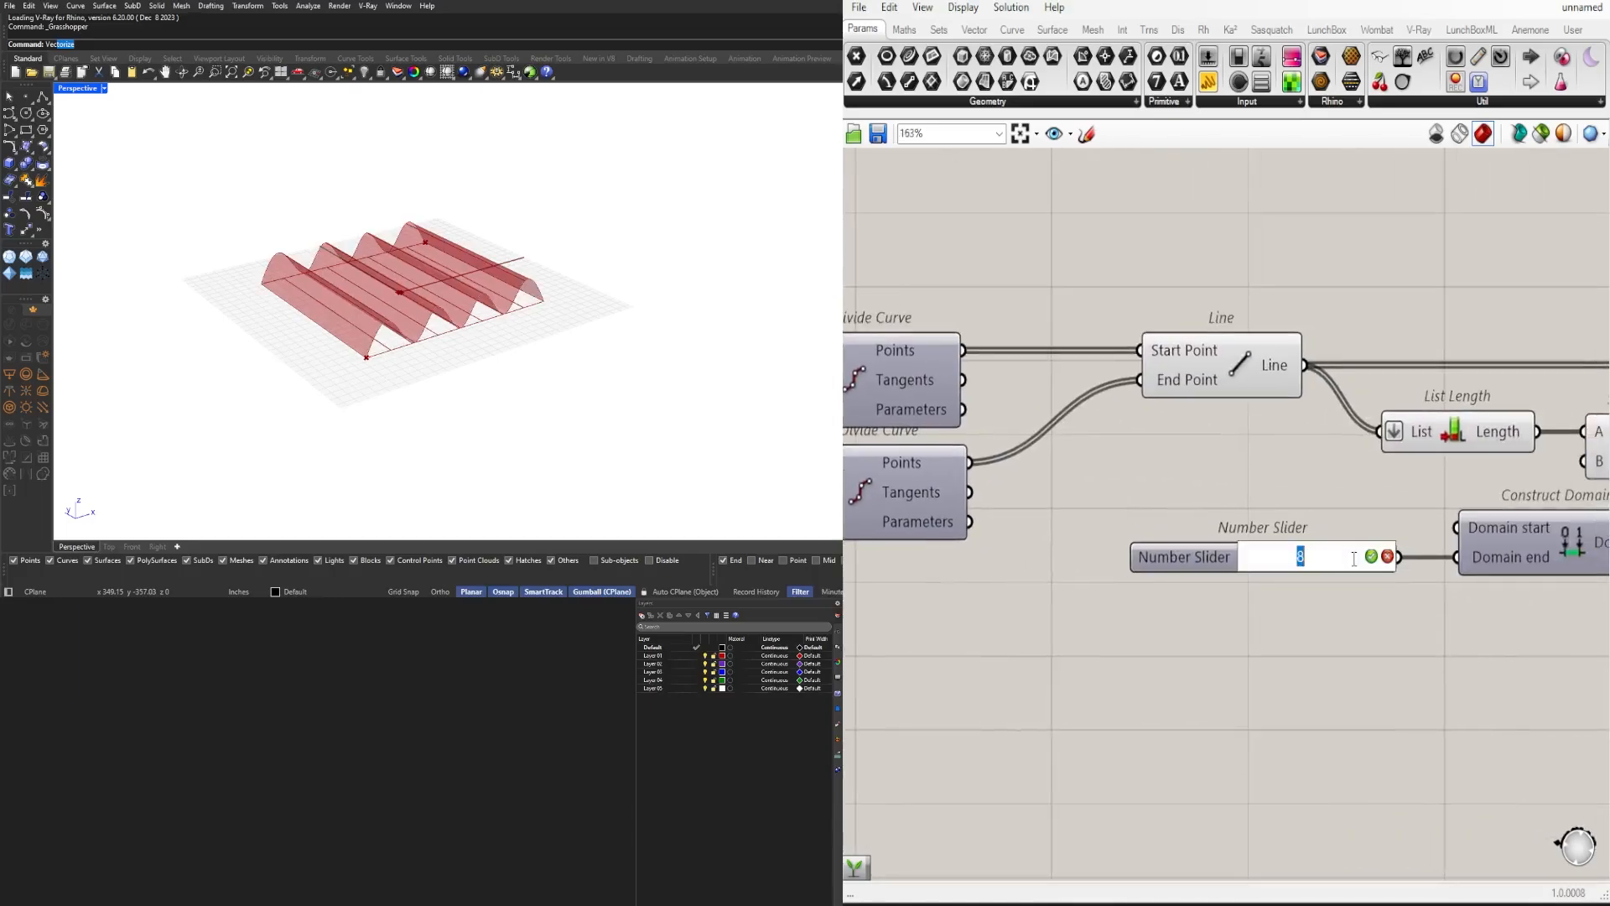
pyautogui.write('4')
pyautogui.press('Return')
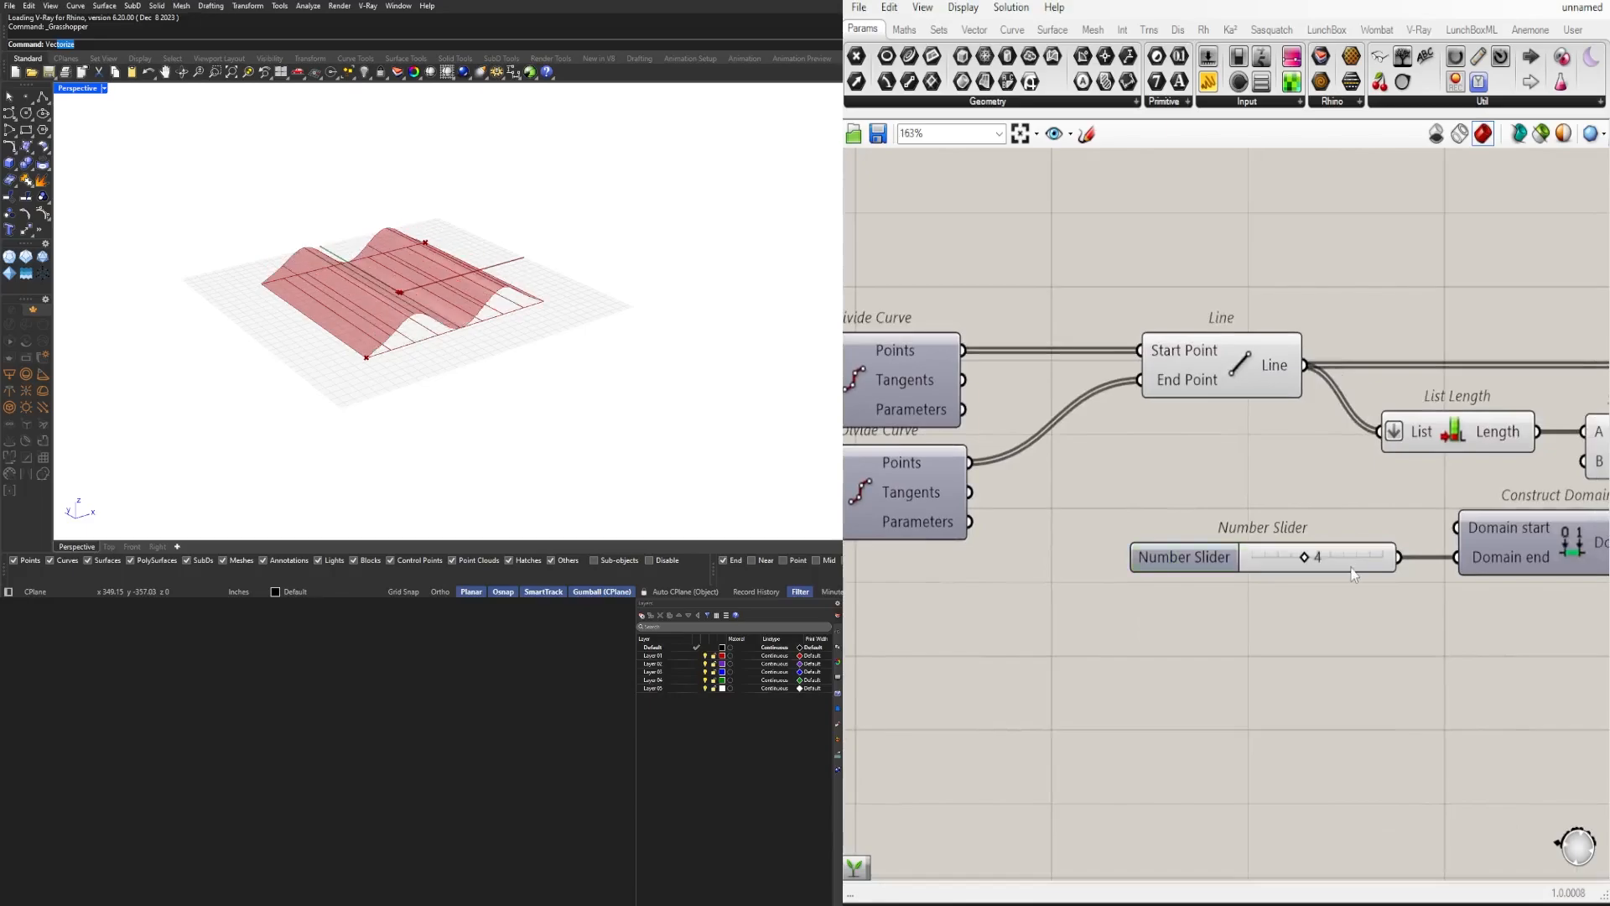
pyautogui.doubleClick(1353, 569)
pyautogui.write('5')
pyautogui.press('Return')
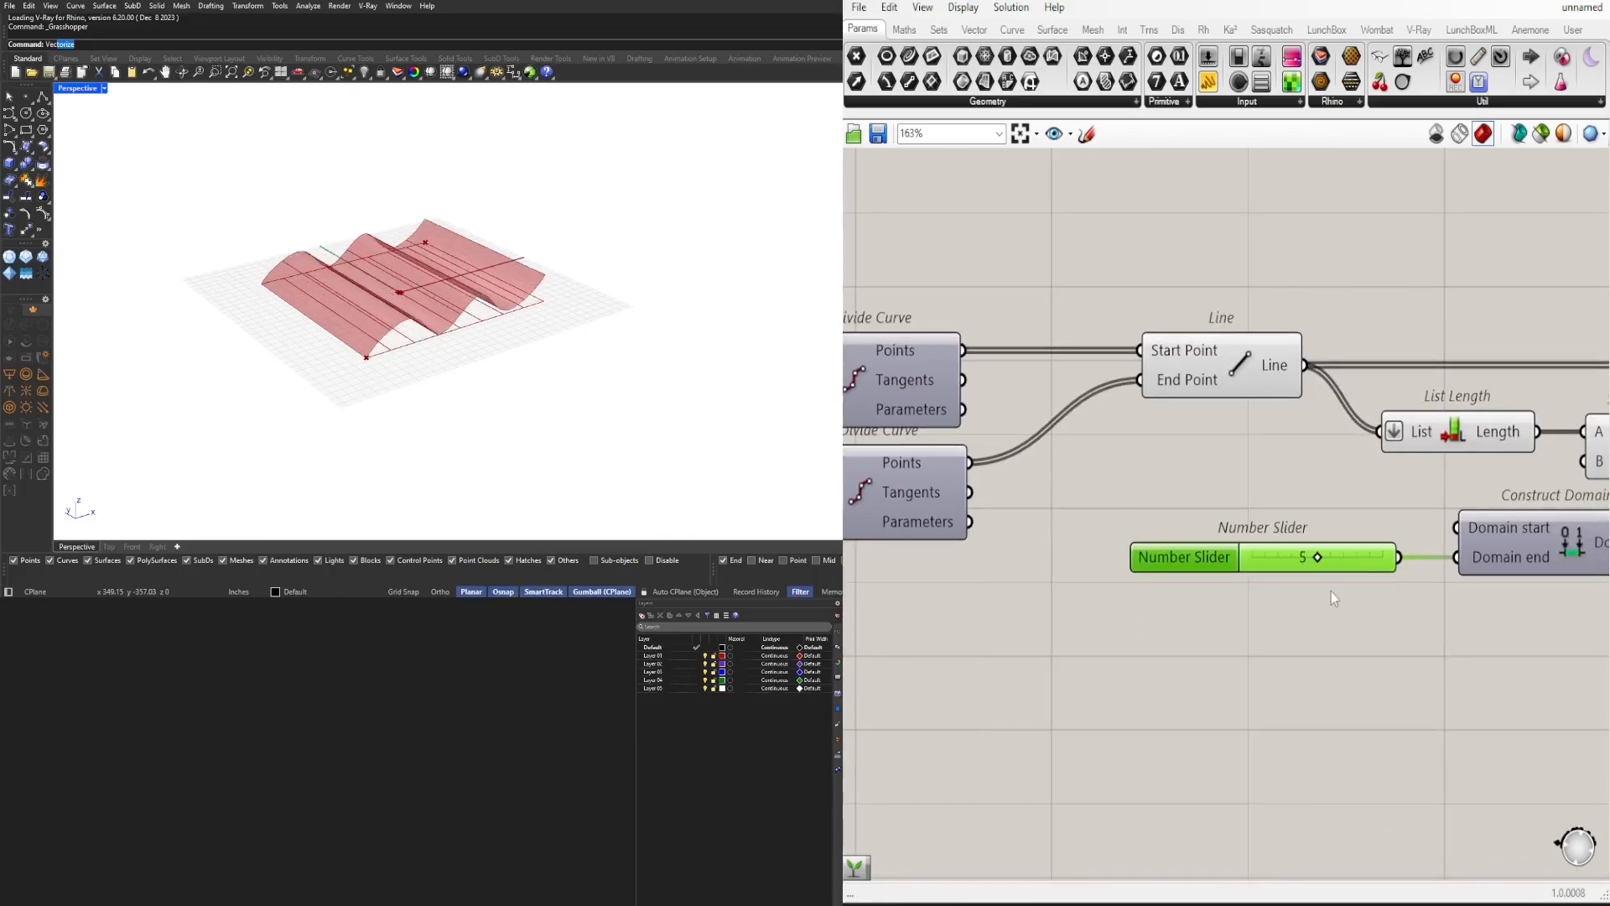
# Step: Set the Construct Domain end slider to 2 and inspect the lofted surface in the perspective view
pyautogui.doubleClick(1313, 571)
pyautogui.write('2')
pyautogui.press('Return')
pyautogui.moveTo(298, 336)
pyautogui.mouseDown(button='right')
pyautogui.moveTo(298, 385)
pyautogui.moveTo(296, 336)
pyautogui.moveTo(309, 344)
pyautogui.mouseUp(button='right')
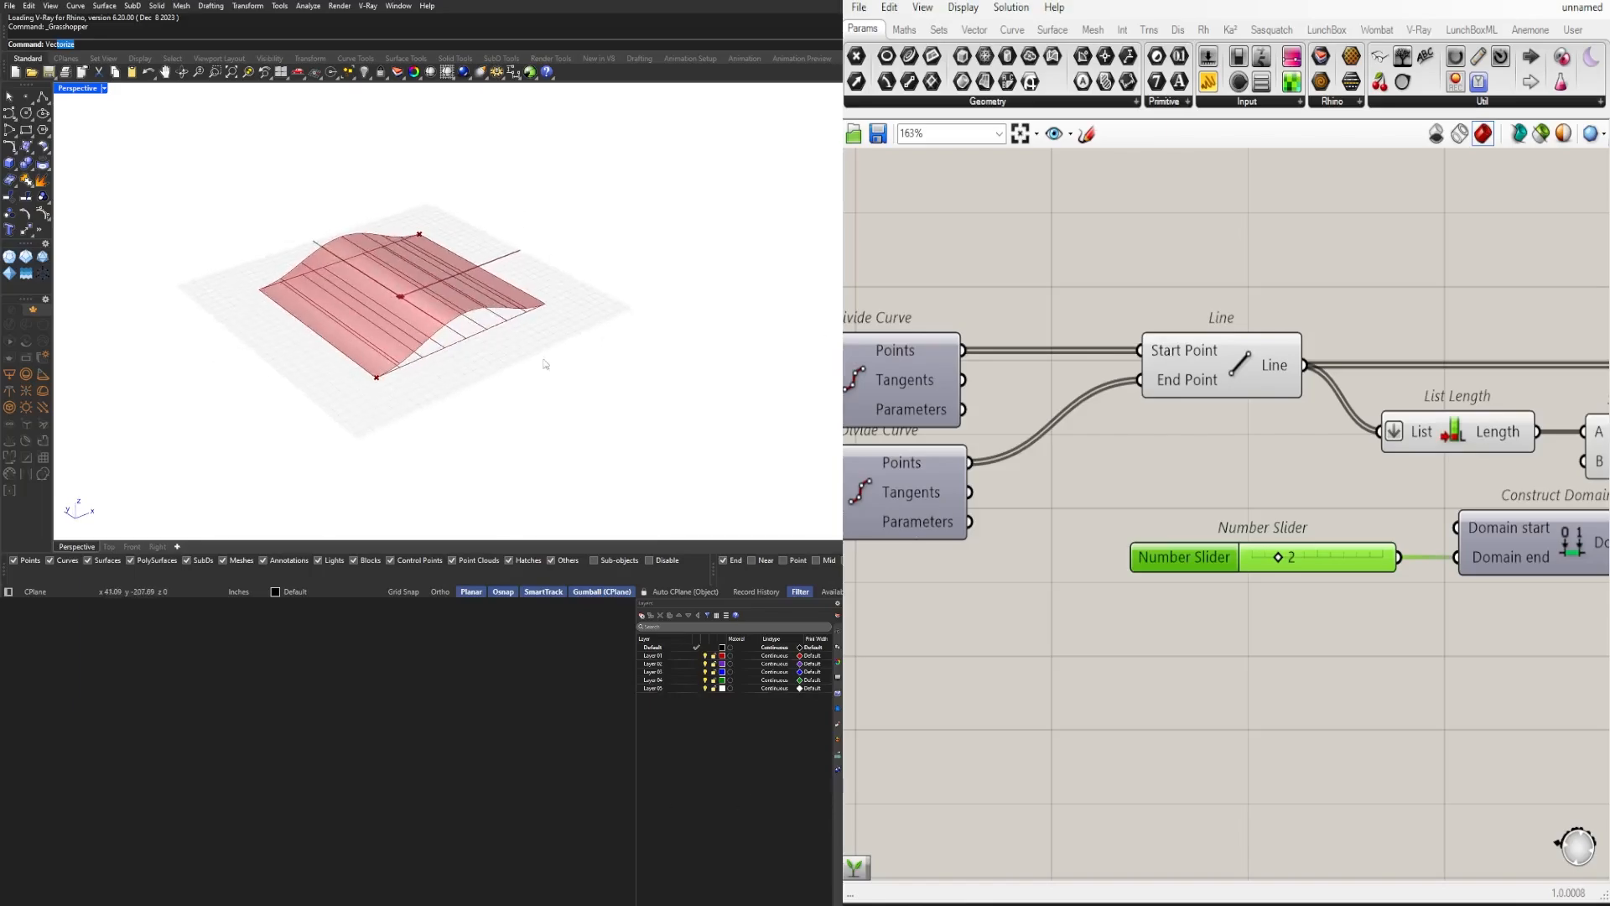
pyautogui.scroll(2, 421, 312)
pyautogui.moveTo(425, 313); pyautogui.dragTo(541, 296, button='right')
pyautogui.scroll(-3, 1473, 496)
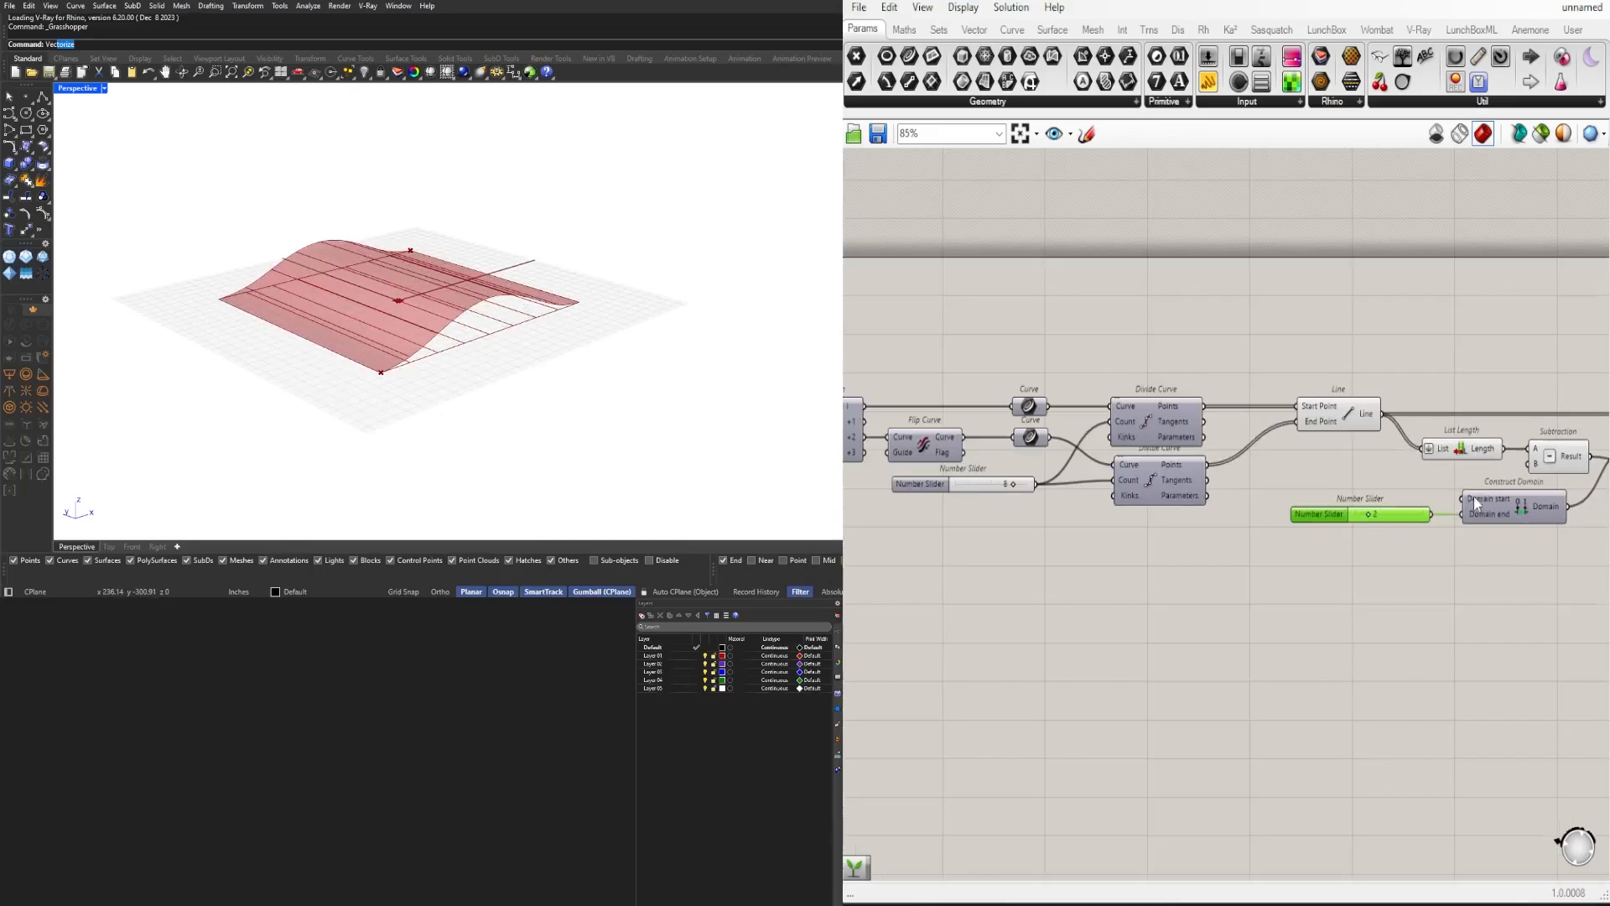
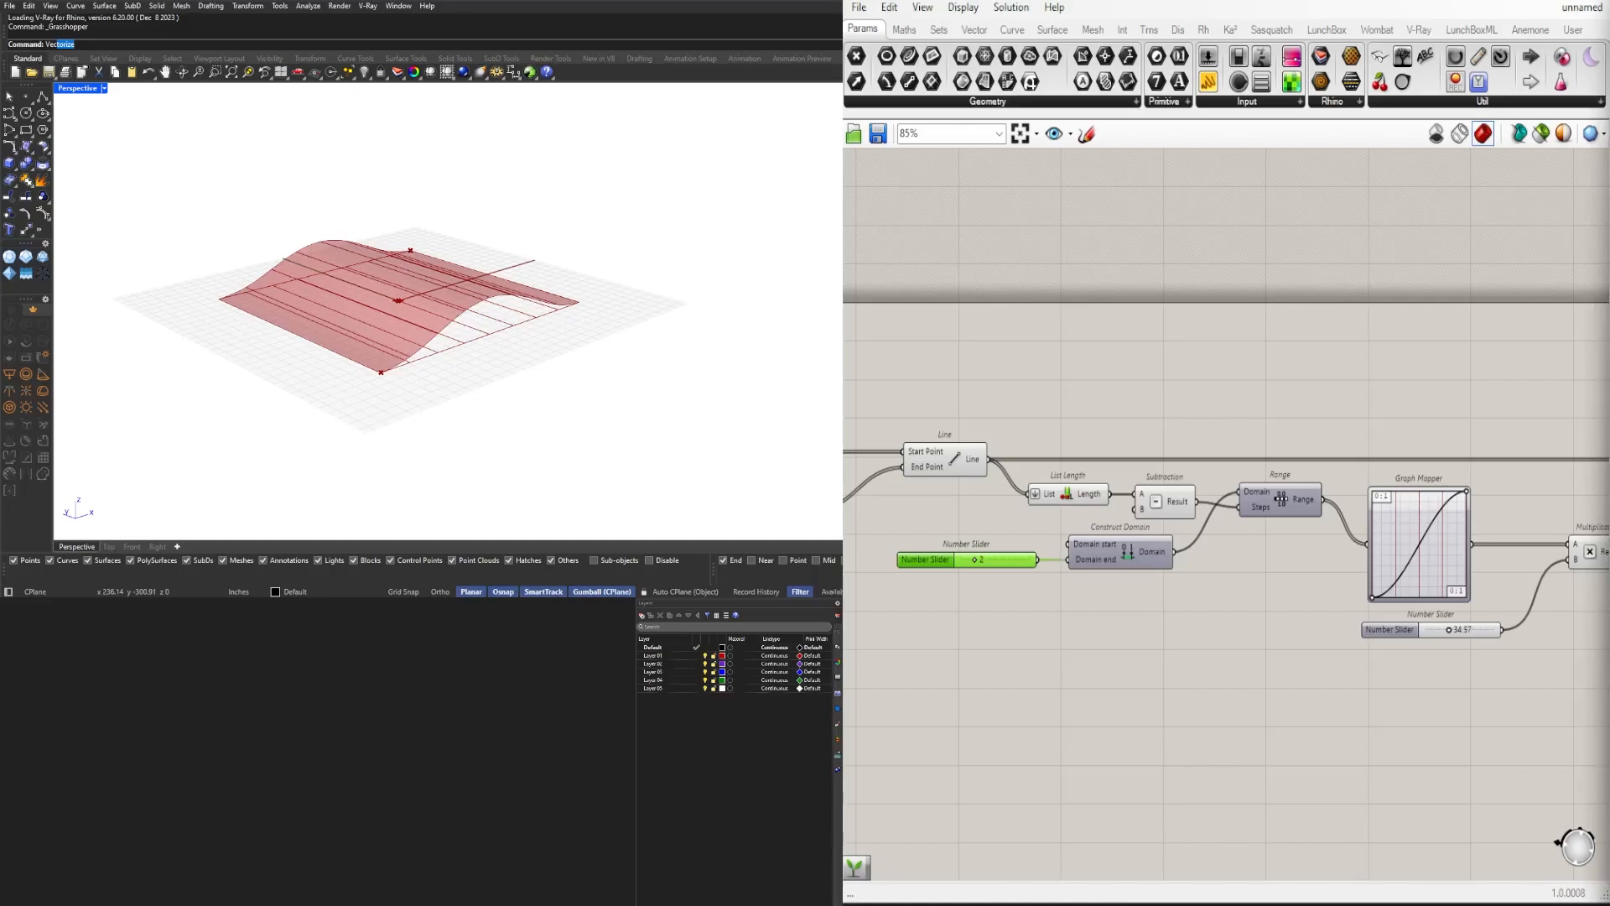
# Step: Examine the lofted surface and the moved lines by highlighting Loft and Move and orbiting the perspective view
pyautogui.scroll(-3, 1299, 589)
pyautogui.moveTo(1560, 545); pyautogui.dragTo(1279, 525, button='right')
pyautogui.moveTo(1454, 513); pyautogui.dragTo(1297, 555, button='right')
pyautogui.scroll(4, 1297, 554)
pyautogui.click(1290, 556)
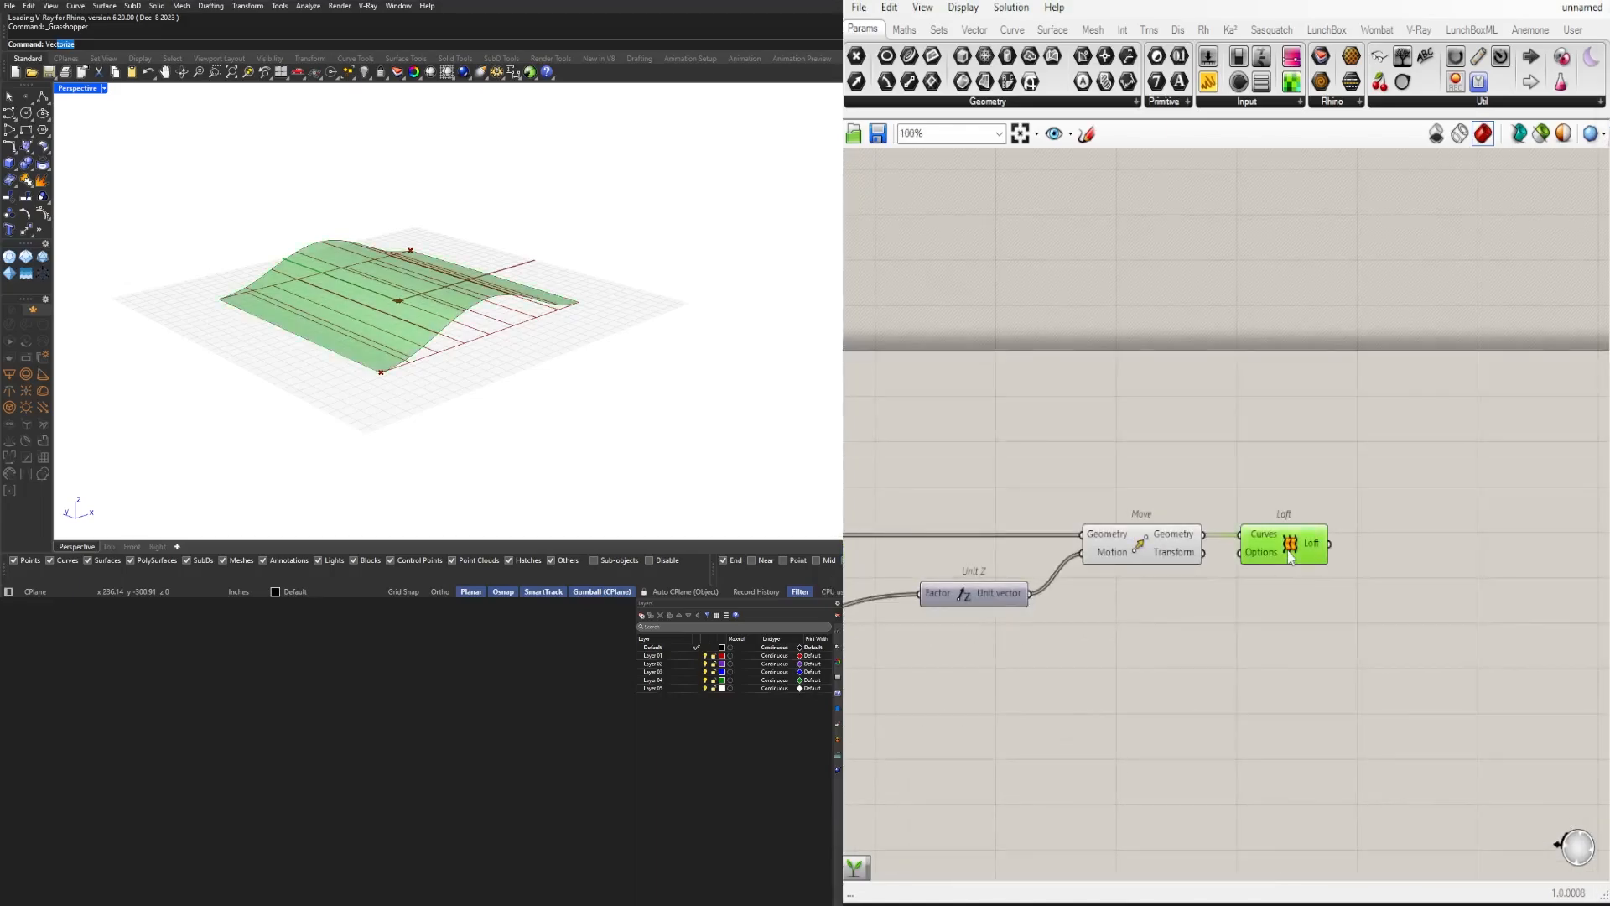
pyautogui.moveTo(1190, 646); pyautogui.dragTo(1434, 585, button='right')
pyautogui.click(1404, 471)
pyautogui.moveTo(1604, 560); pyautogui.dragTo(1418, 586, button='right')
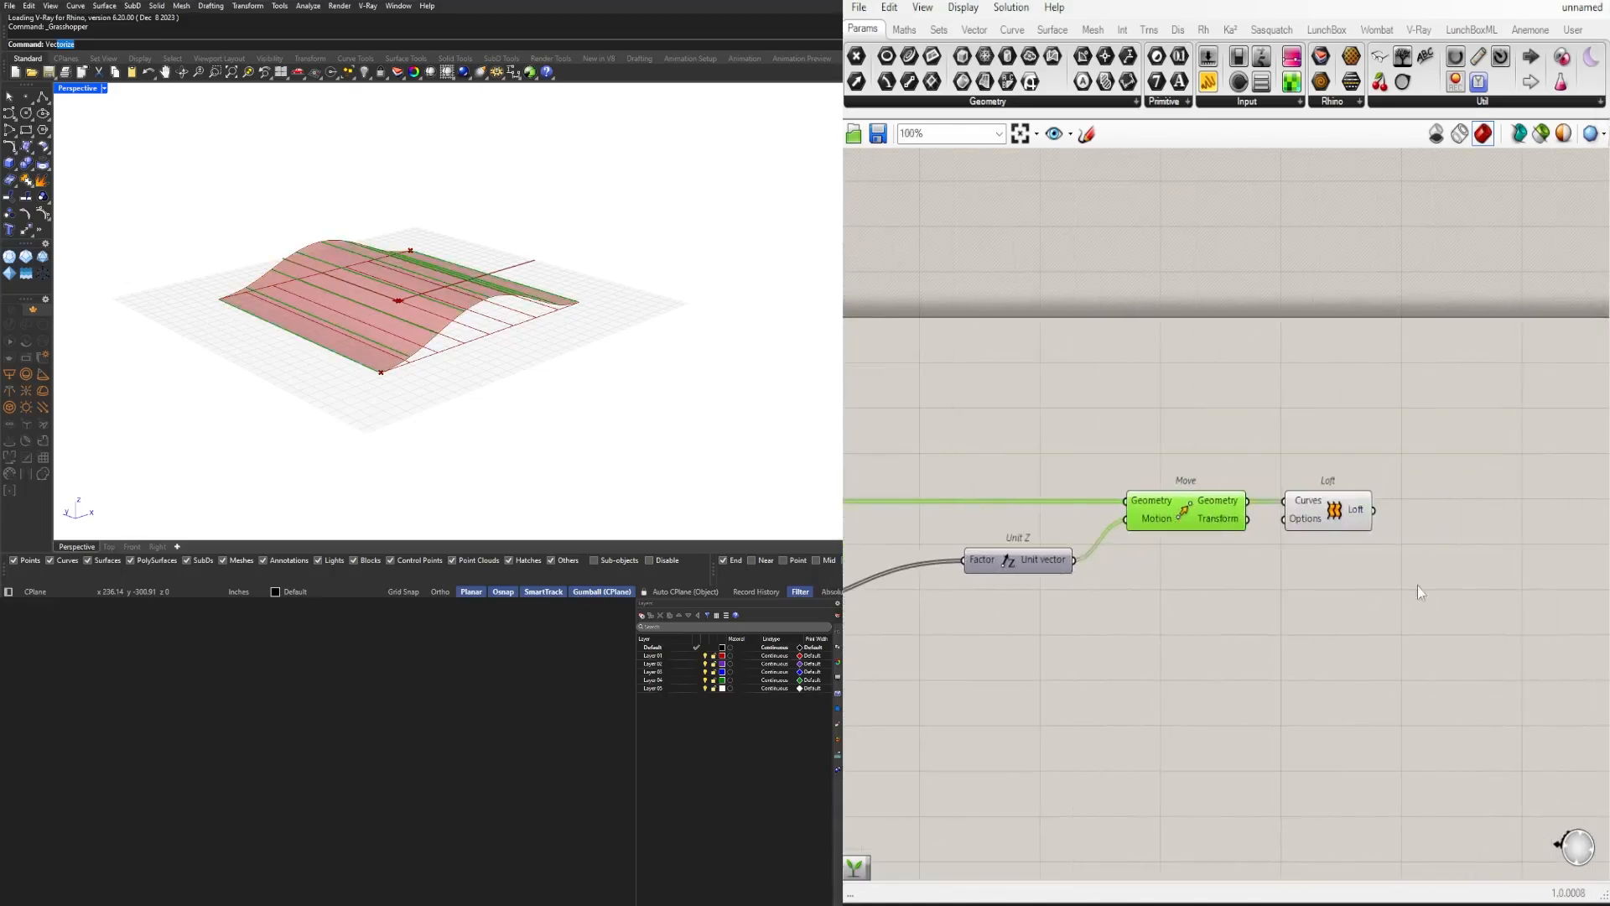
pyautogui.moveTo(379, 342); pyautogui.dragTo(353, 422, button='right')
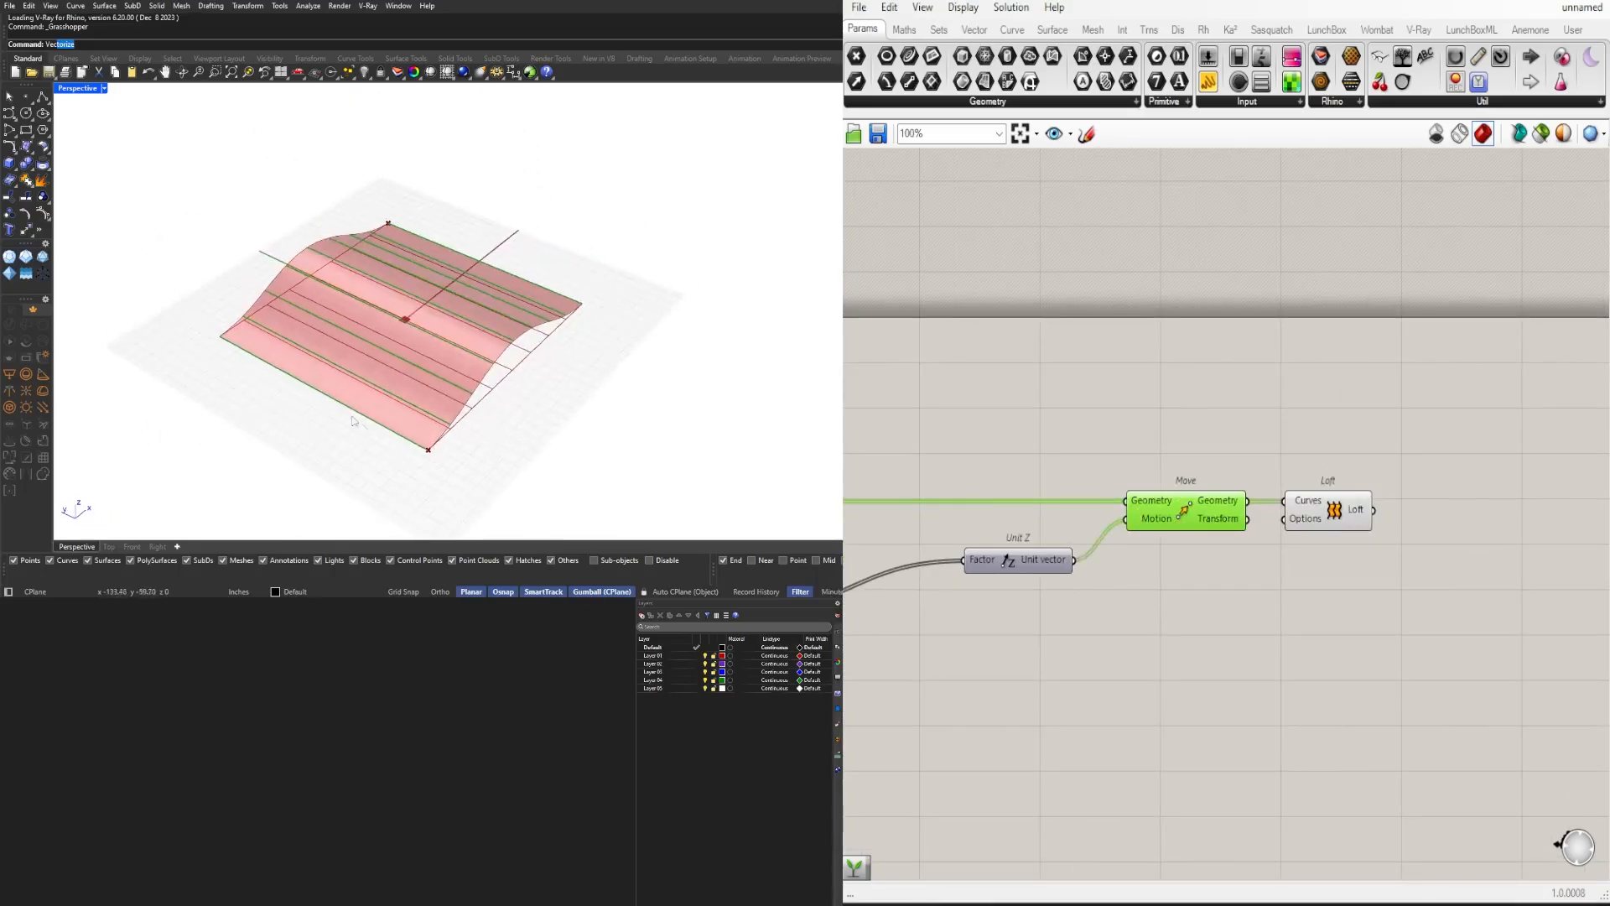
# Step: Add a List Item component below Loft, with Move's Geometry feeding its List input, and align both components
pyautogui.doubleClick(1340, 641)
pyautogui.write('list item')
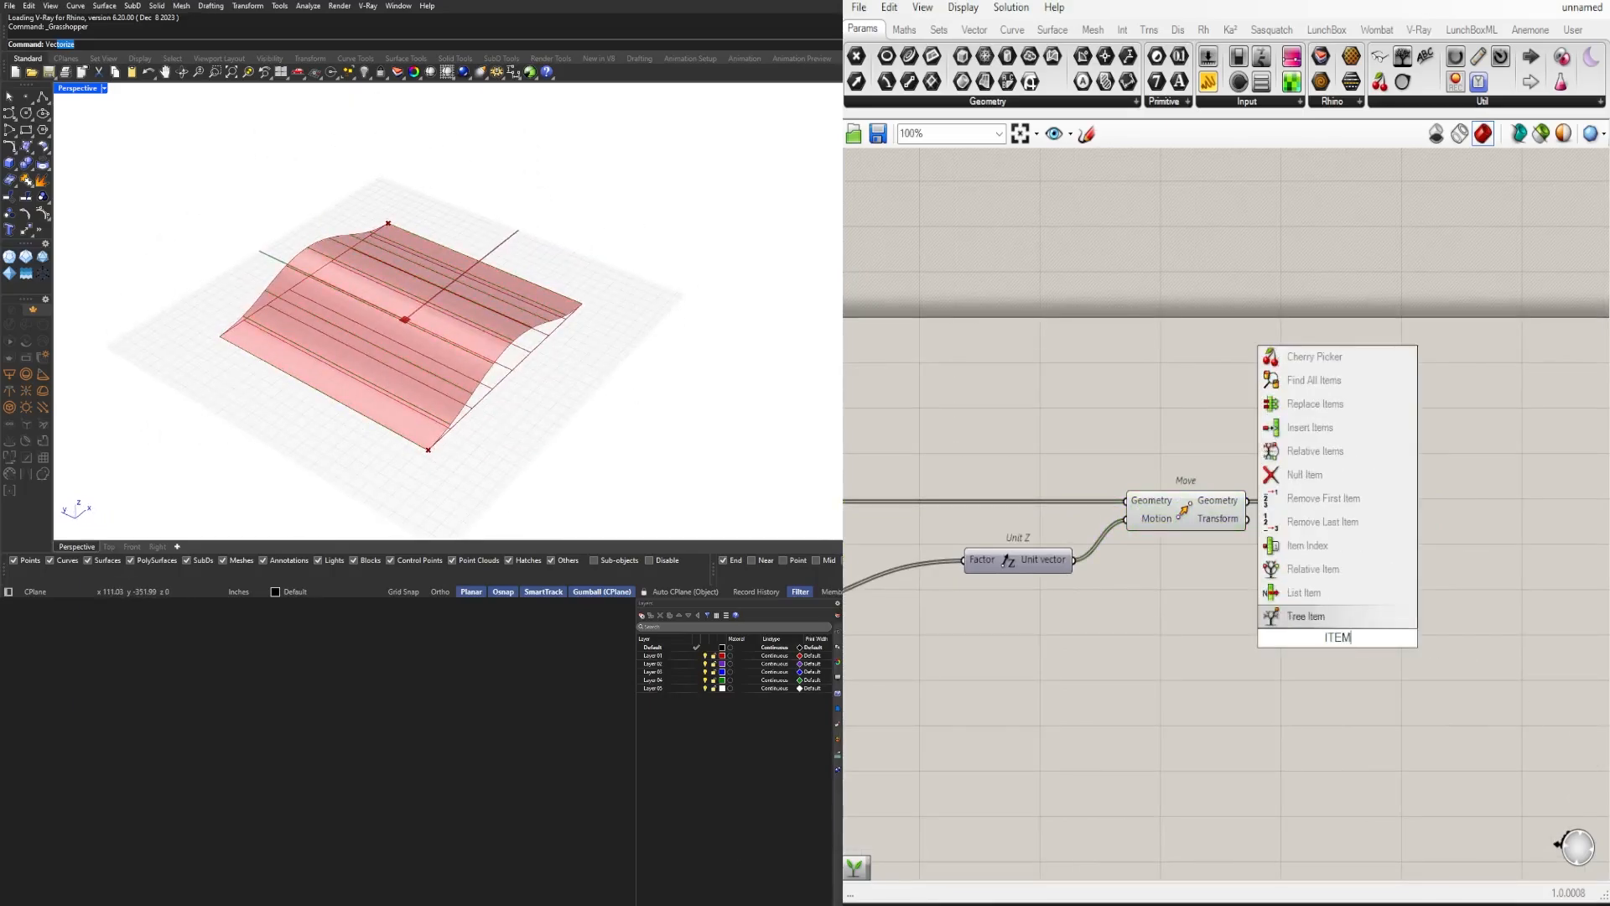
pyautogui.click(1330, 603)
pyautogui.moveTo(1297, 610); pyautogui.dragTo(1299, 616)
pyautogui.moveTo(1333, 641); pyautogui.dragTo(1325, 585)
pyautogui.click(1332, 513)
pyautogui.moveTo(1335, 515); pyautogui.dragTo(1357, 515)
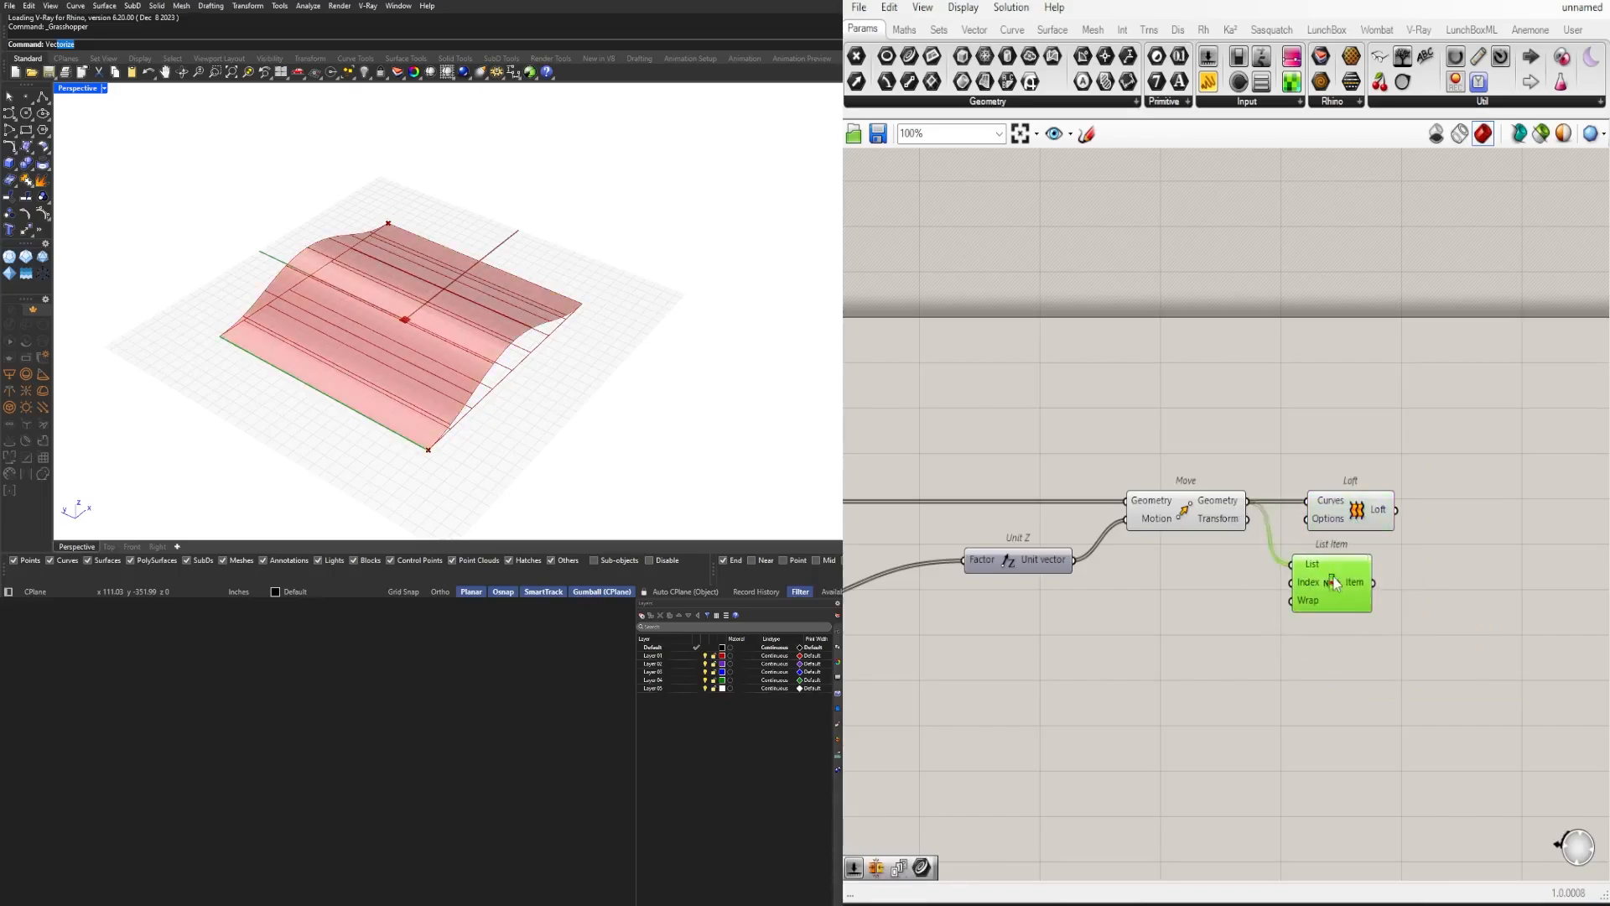
pyautogui.moveTo(1323, 580); pyautogui.dragTo(1344, 580)
# Step: Shift Loft and List Item together to a lower spot, leaving free space beside Move
pyautogui.click(1191, 453)
pyautogui.moveTo(1208, 457); pyautogui.dragTo(1128, 391, button='right')
pyautogui.moveTo(1437, 589); pyautogui.dragTo(1268, 394)
pyautogui.moveTo(1276, 443); pyautogui.dragTo(1319, 524)
pyautogui.click(1228, 470)
# Step: Add an End Points component above Loft, with Move's Geometry output feeding its Curve input
pyautogui.click(1111, 444)
pyautogui.doubleClick(1221, 384)
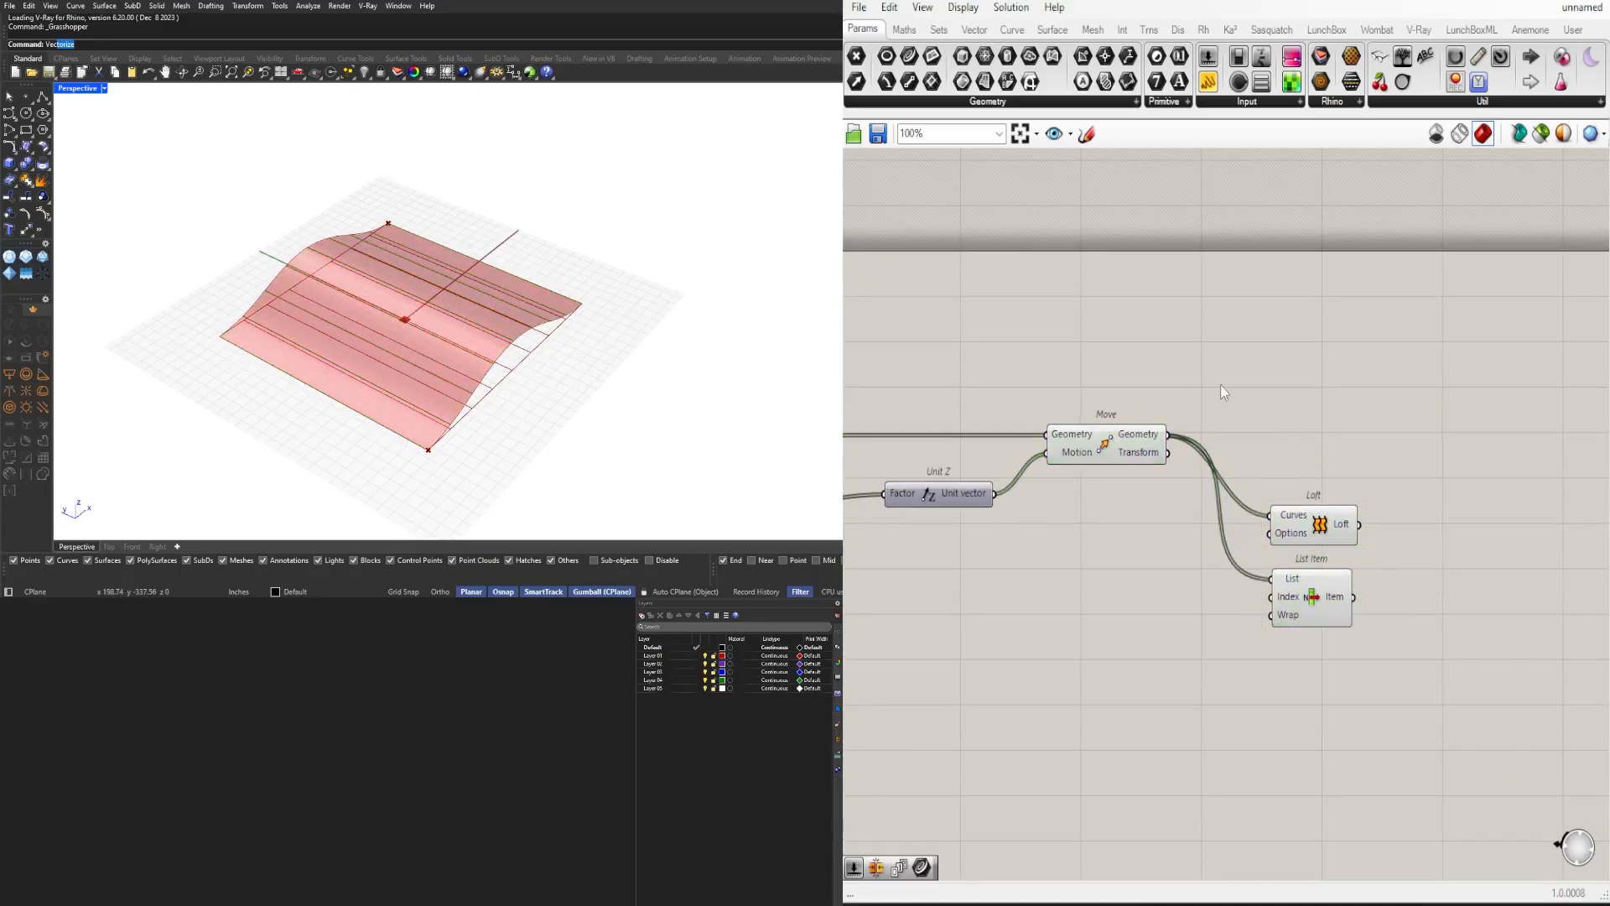
pyautogui.write('END')
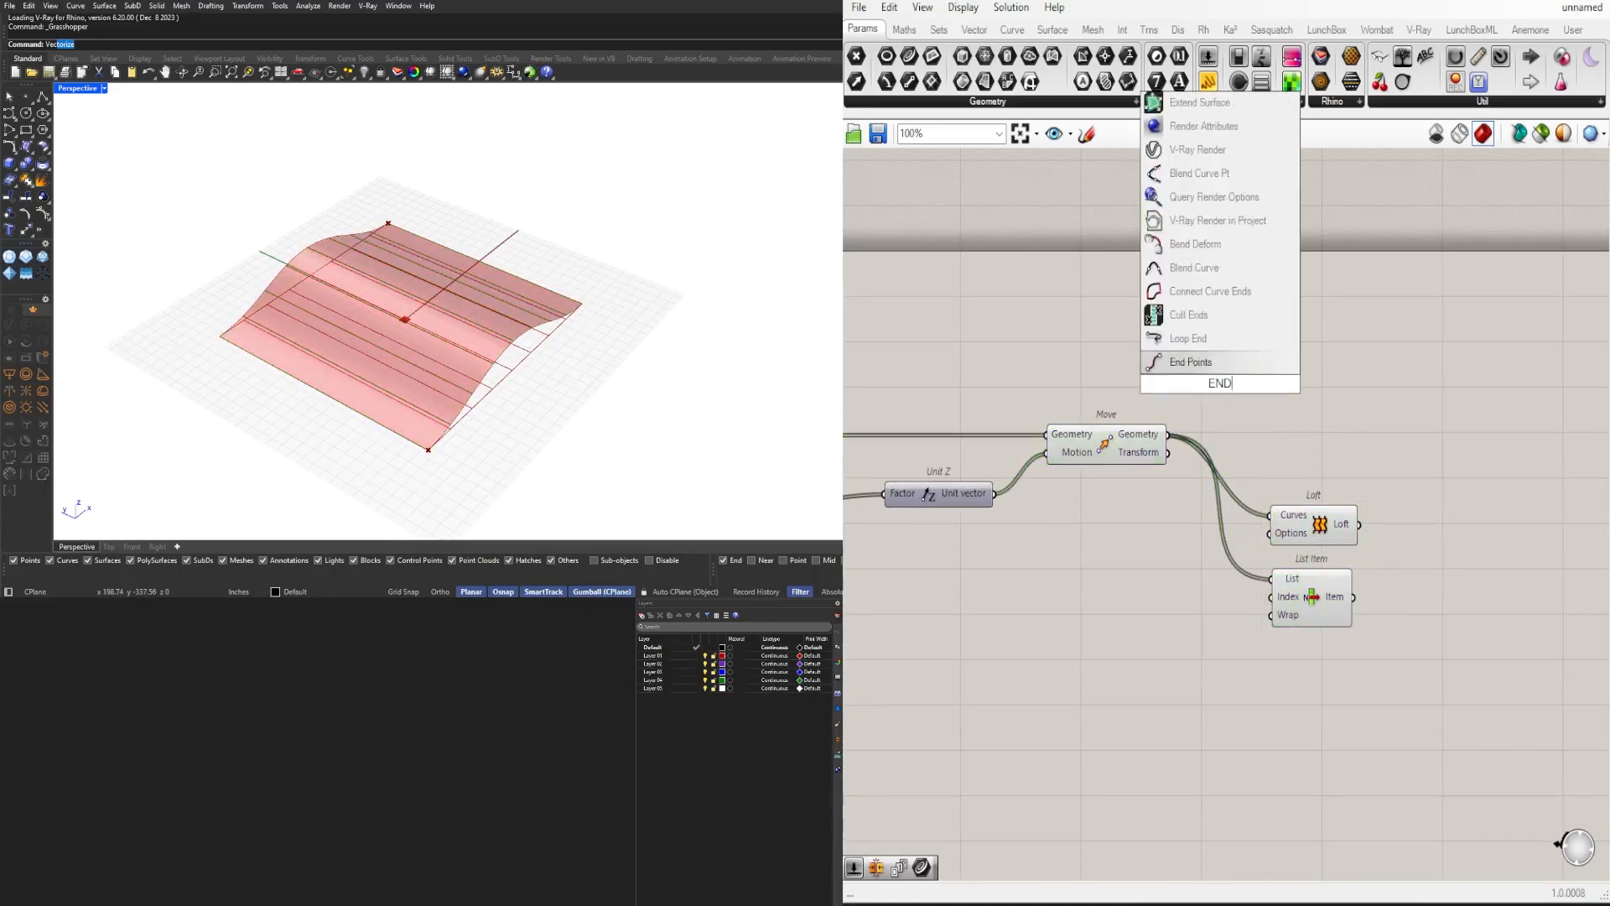
pyautogui.press('Return')
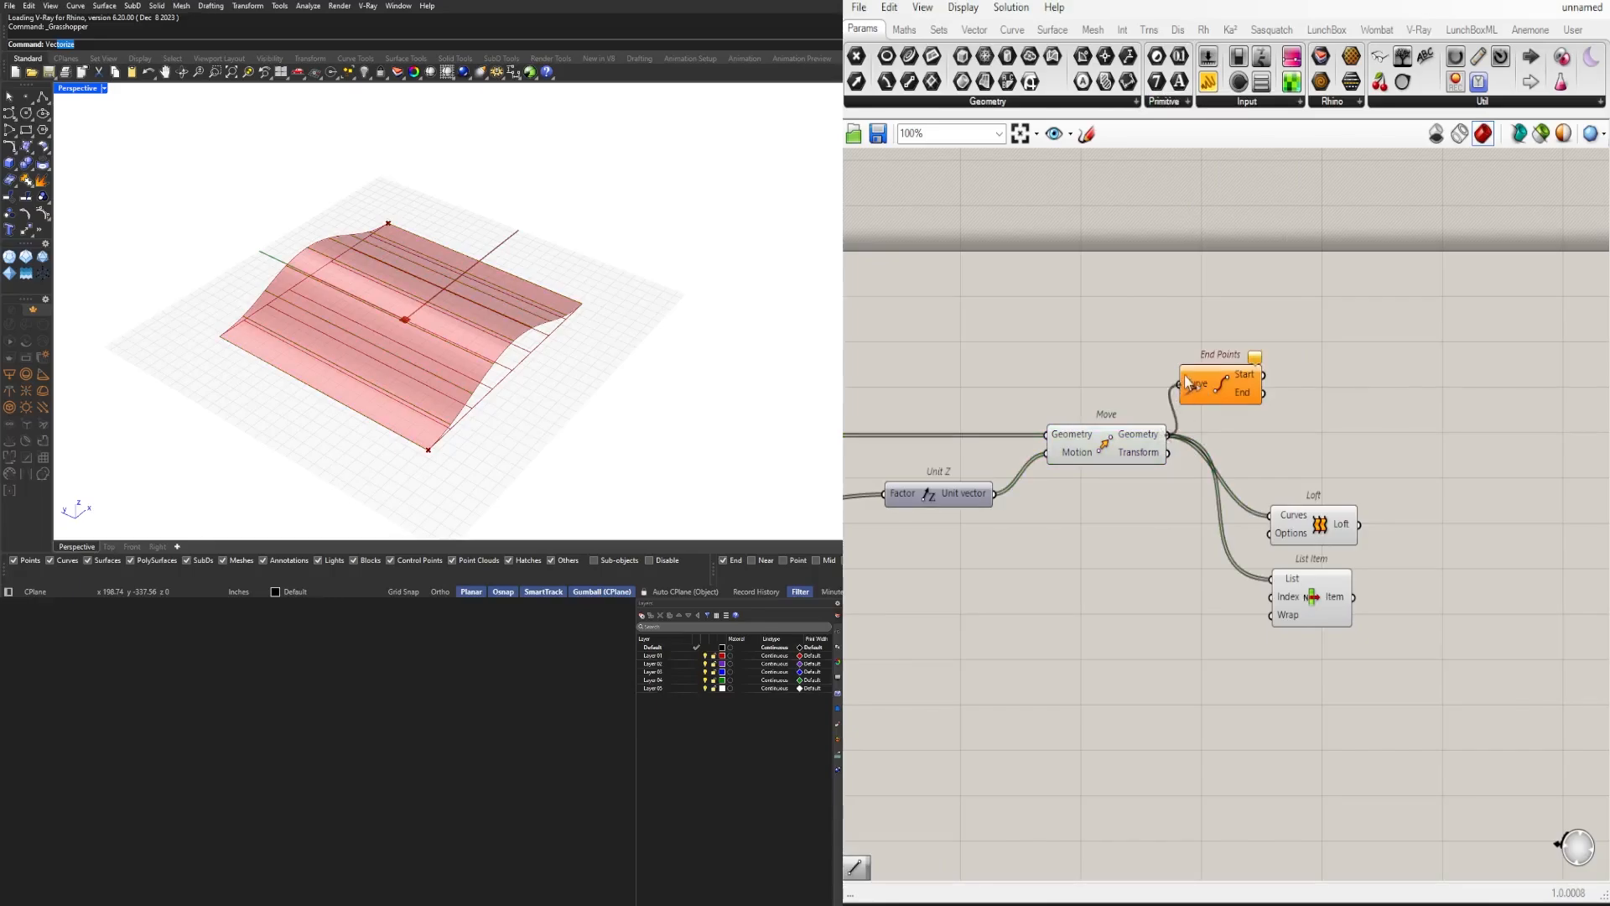
pyautogui.moveTo(1187, 383); pyautogui.dragTo(1274, 384)
# Step: Add an Interpolate component with End Points' Start feeding its Vertices input, and line both components up with Move
pyautogui.doubleClick(1447, 458)
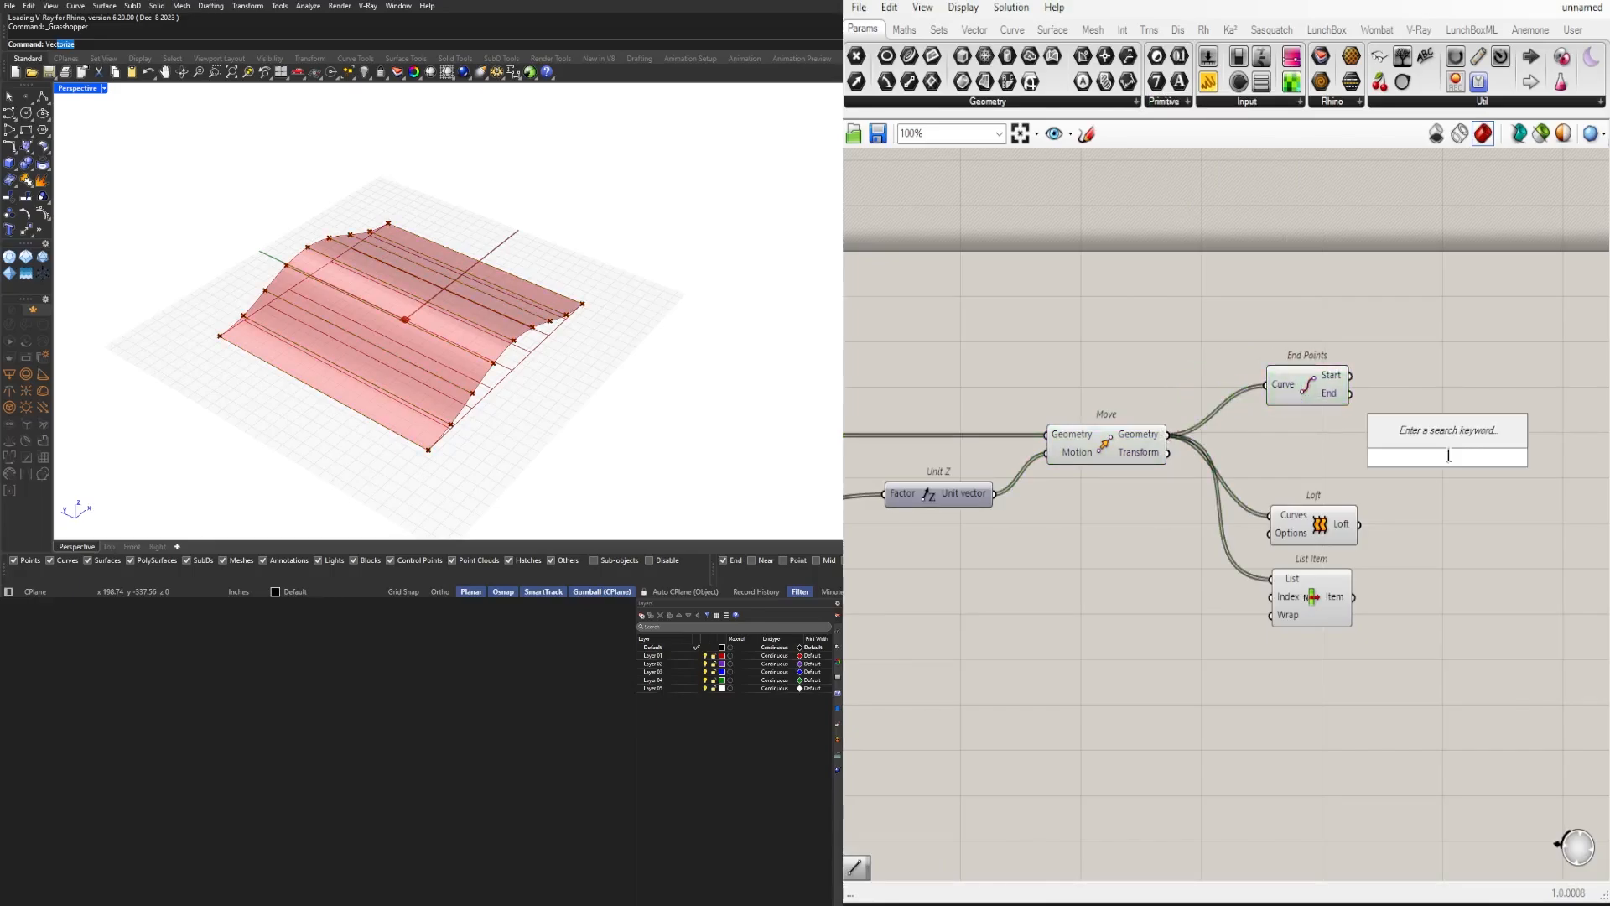
pyautogui.write('INTER')
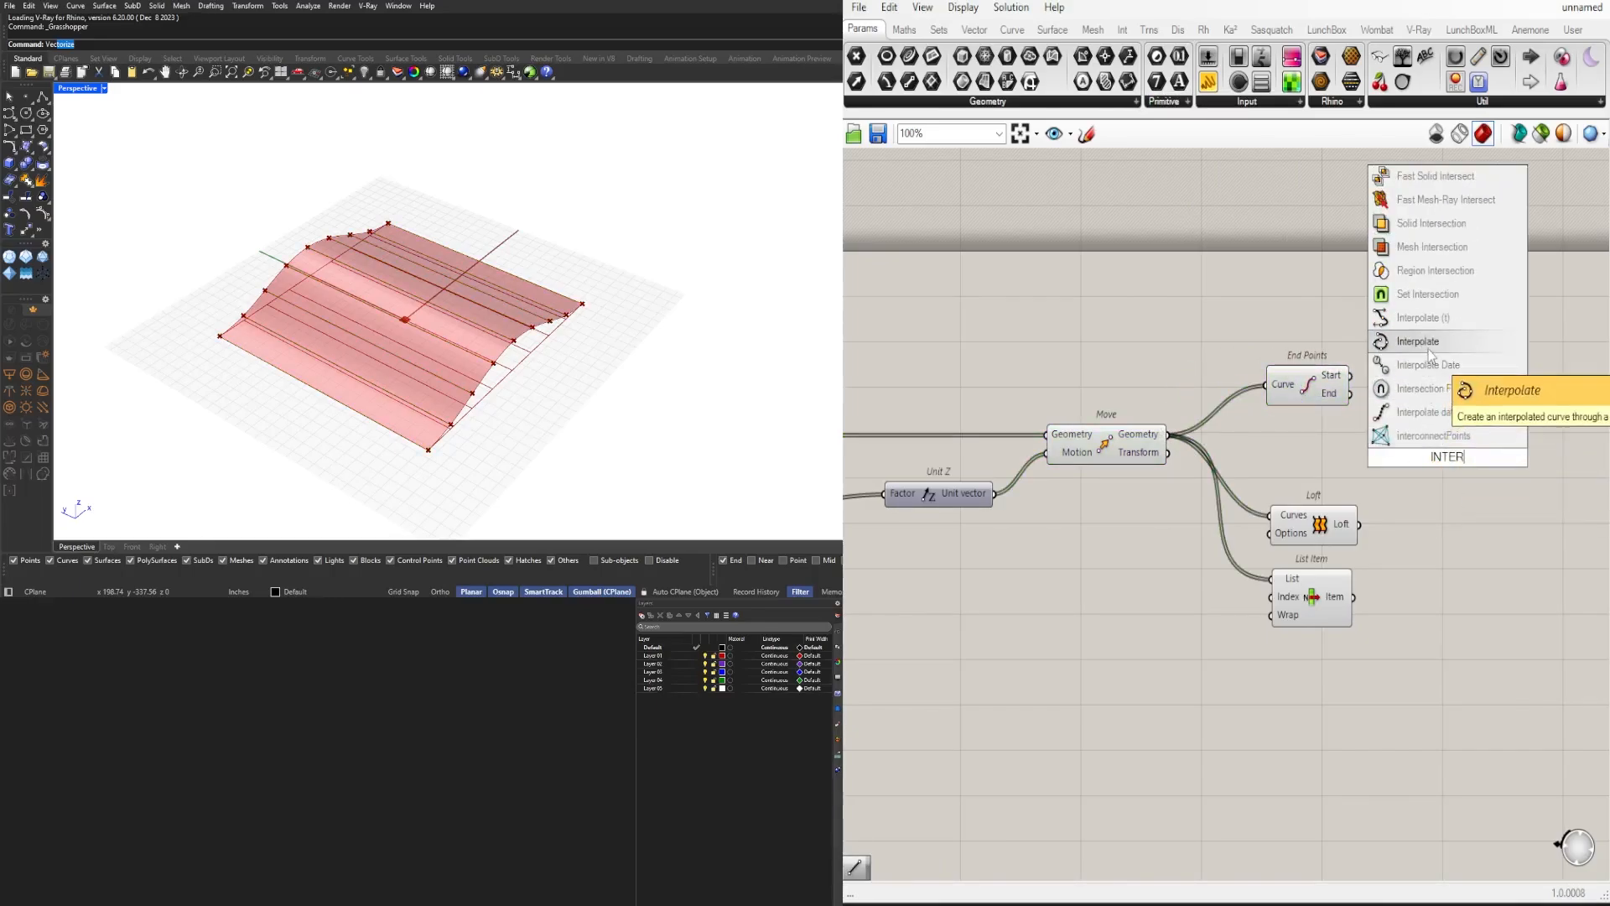
pyautogui.click(1417, 342)
pyautogui.click(1342, 390)
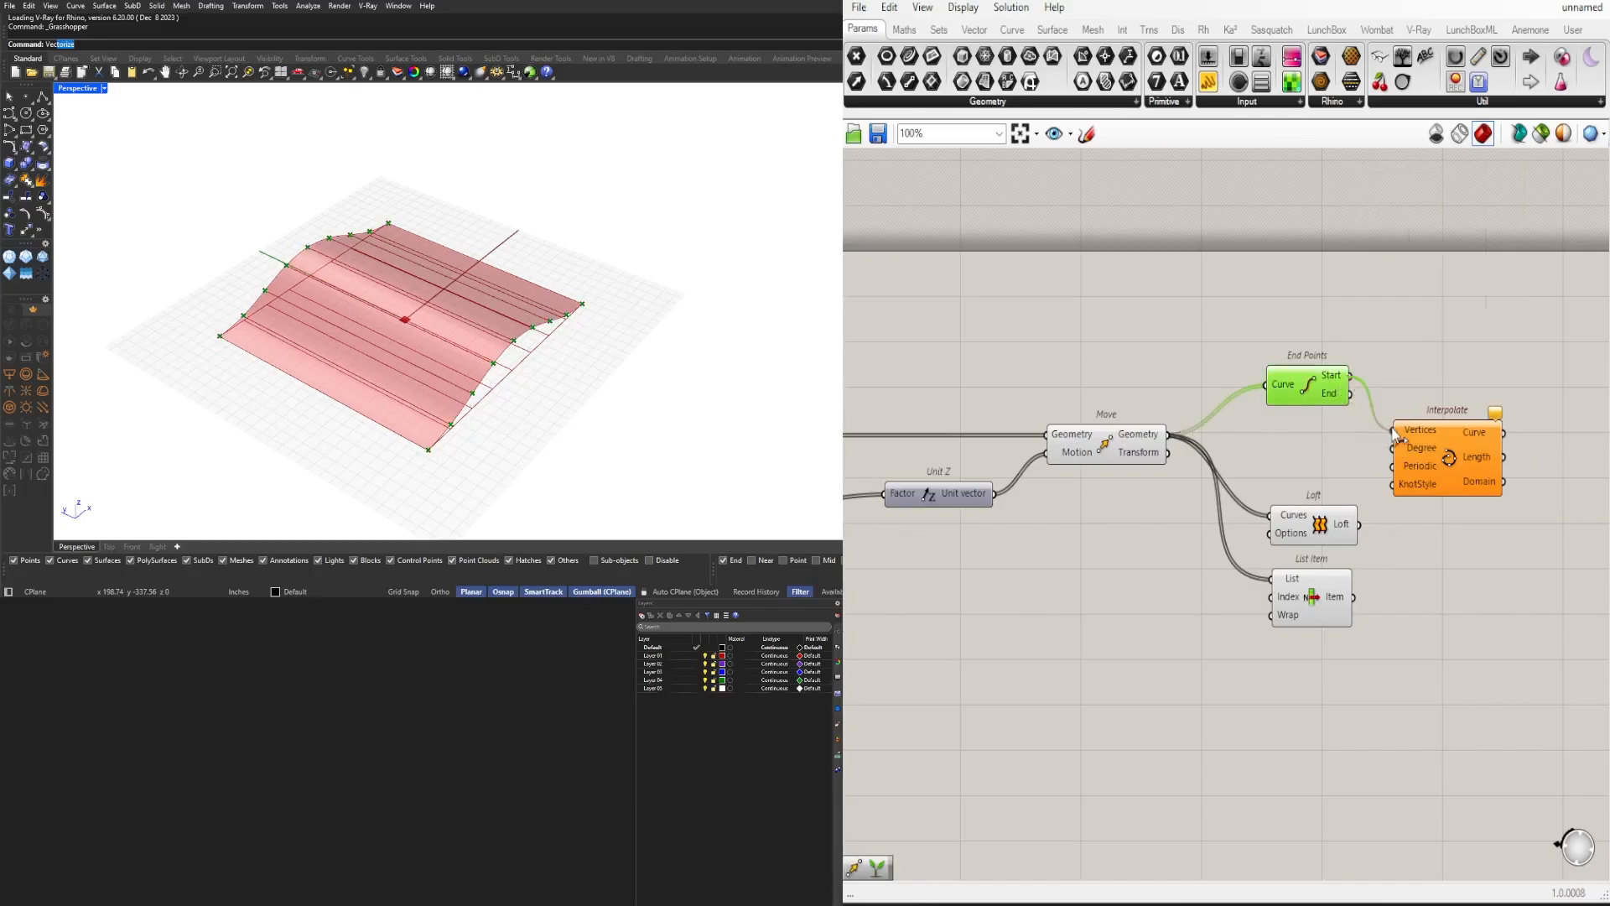
pyautogui.moveTo(1395, 432); pyautogui.dragTo(1456, 415)
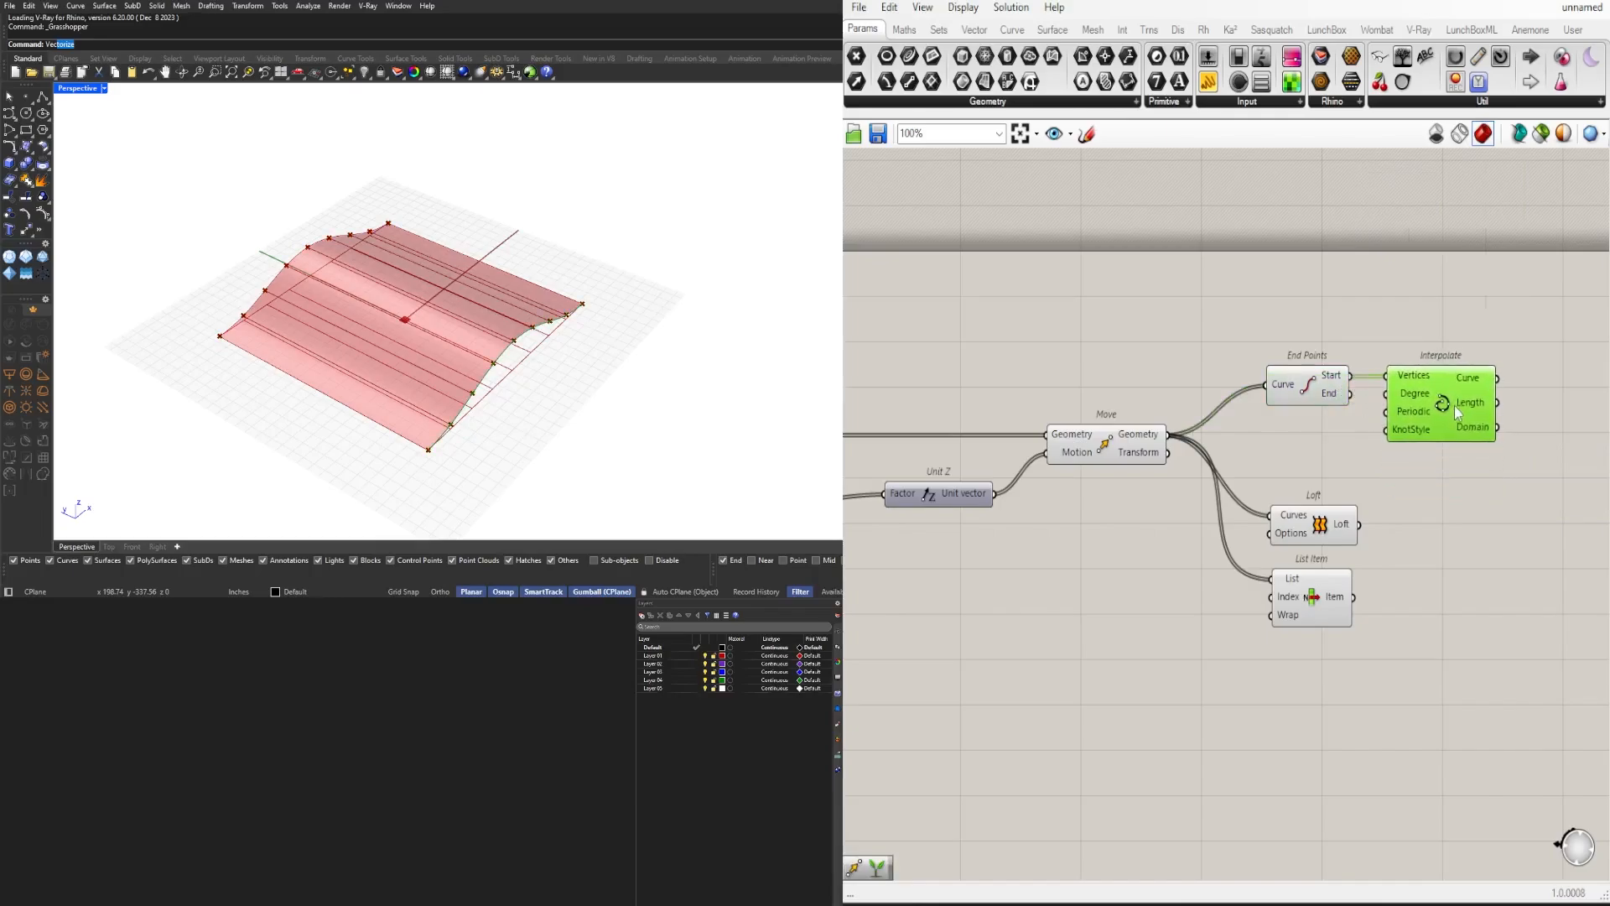
pyautogui.moveTo(1250, 359); pyautogui.dragTo(1505, 449)
pyautogui.moveTo(1319, 394); pyautogui.dragTo(1335, 443)
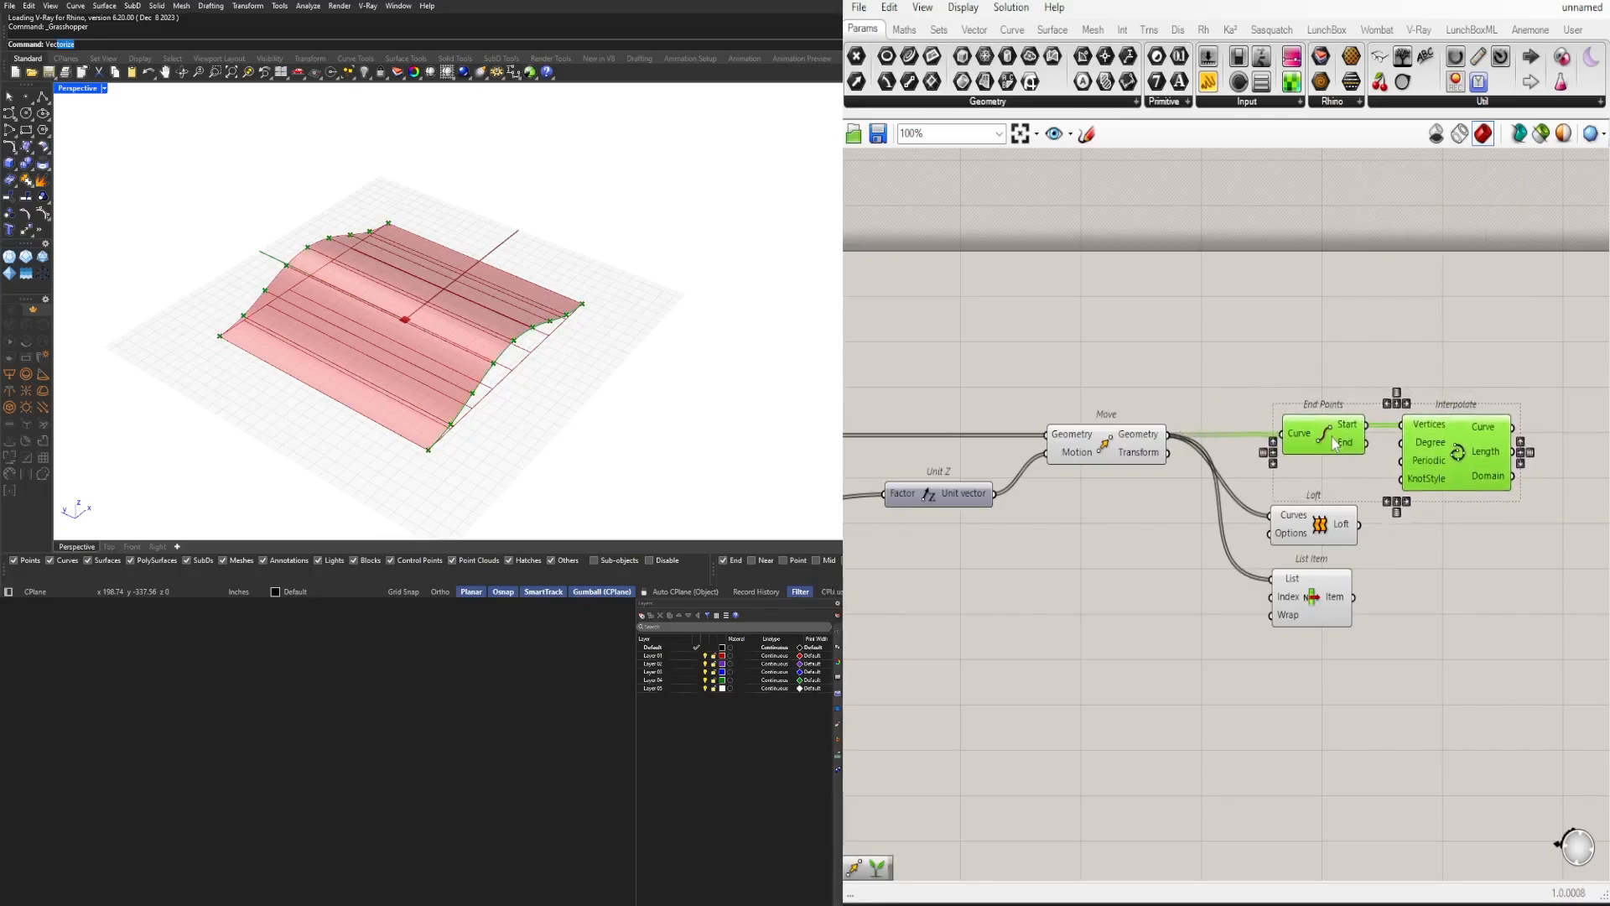
# Step: Check in the viewport which curves the List Item and Interpolate components supply
pyautogui.click(1560, 676)
pyautogui.moveTo(1329, 621); pyautogui.dragTo(1201, 539, button='right')
pyautogui.click(1164, 521)
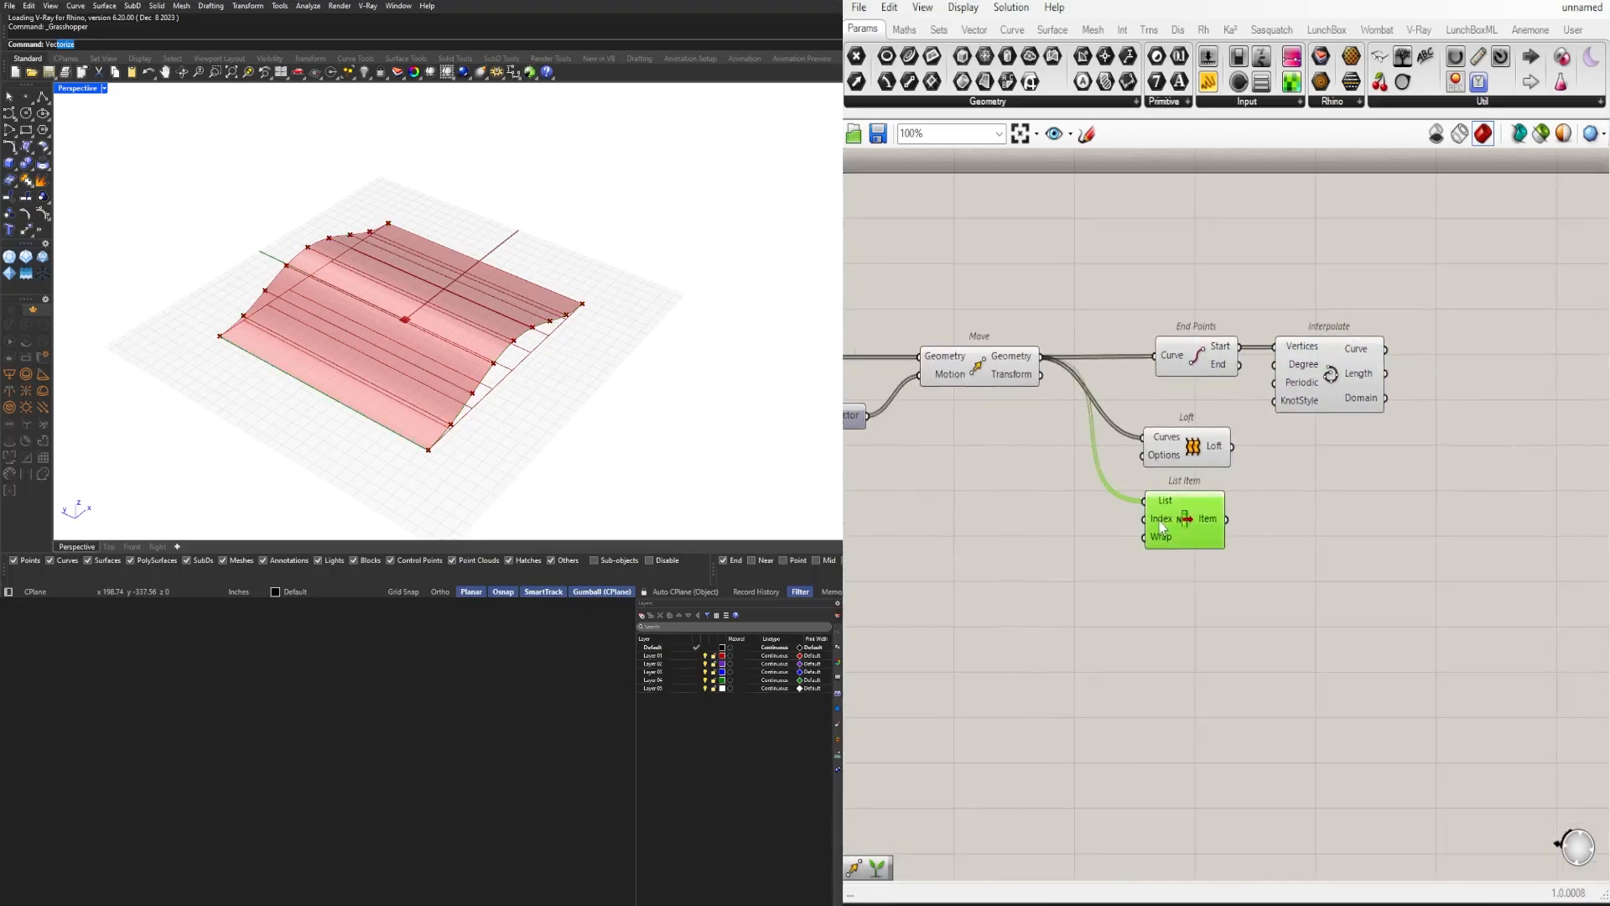
pyautogui.moveTo(1293, 593); pyautogui.dragTo(1320, 575, button='right')
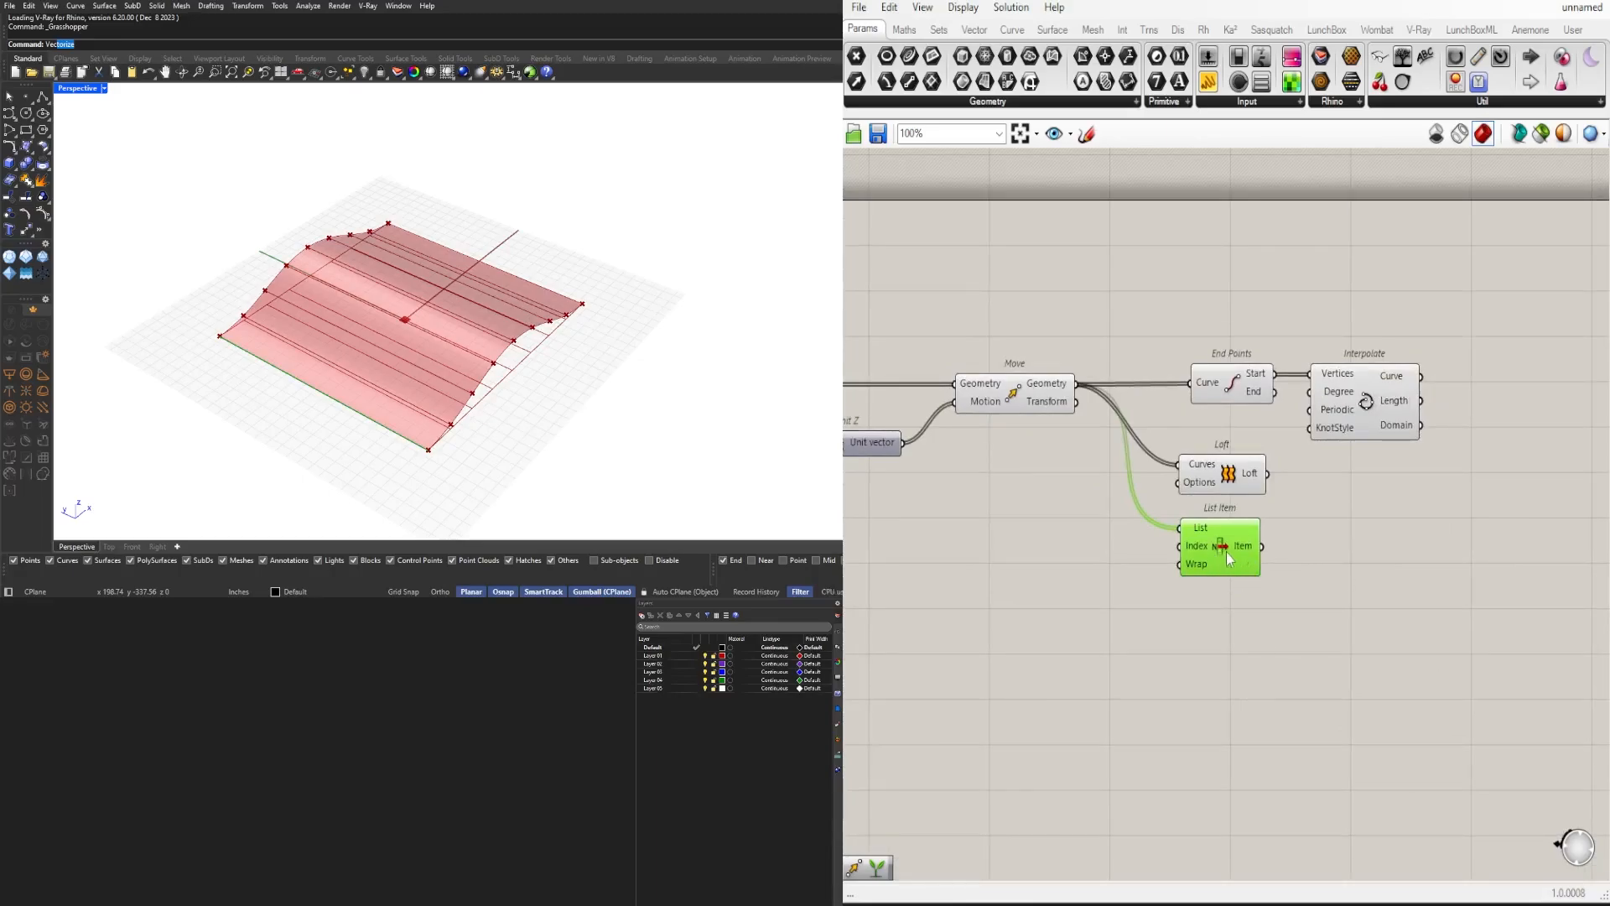
pyautogui.click(1365, 426)
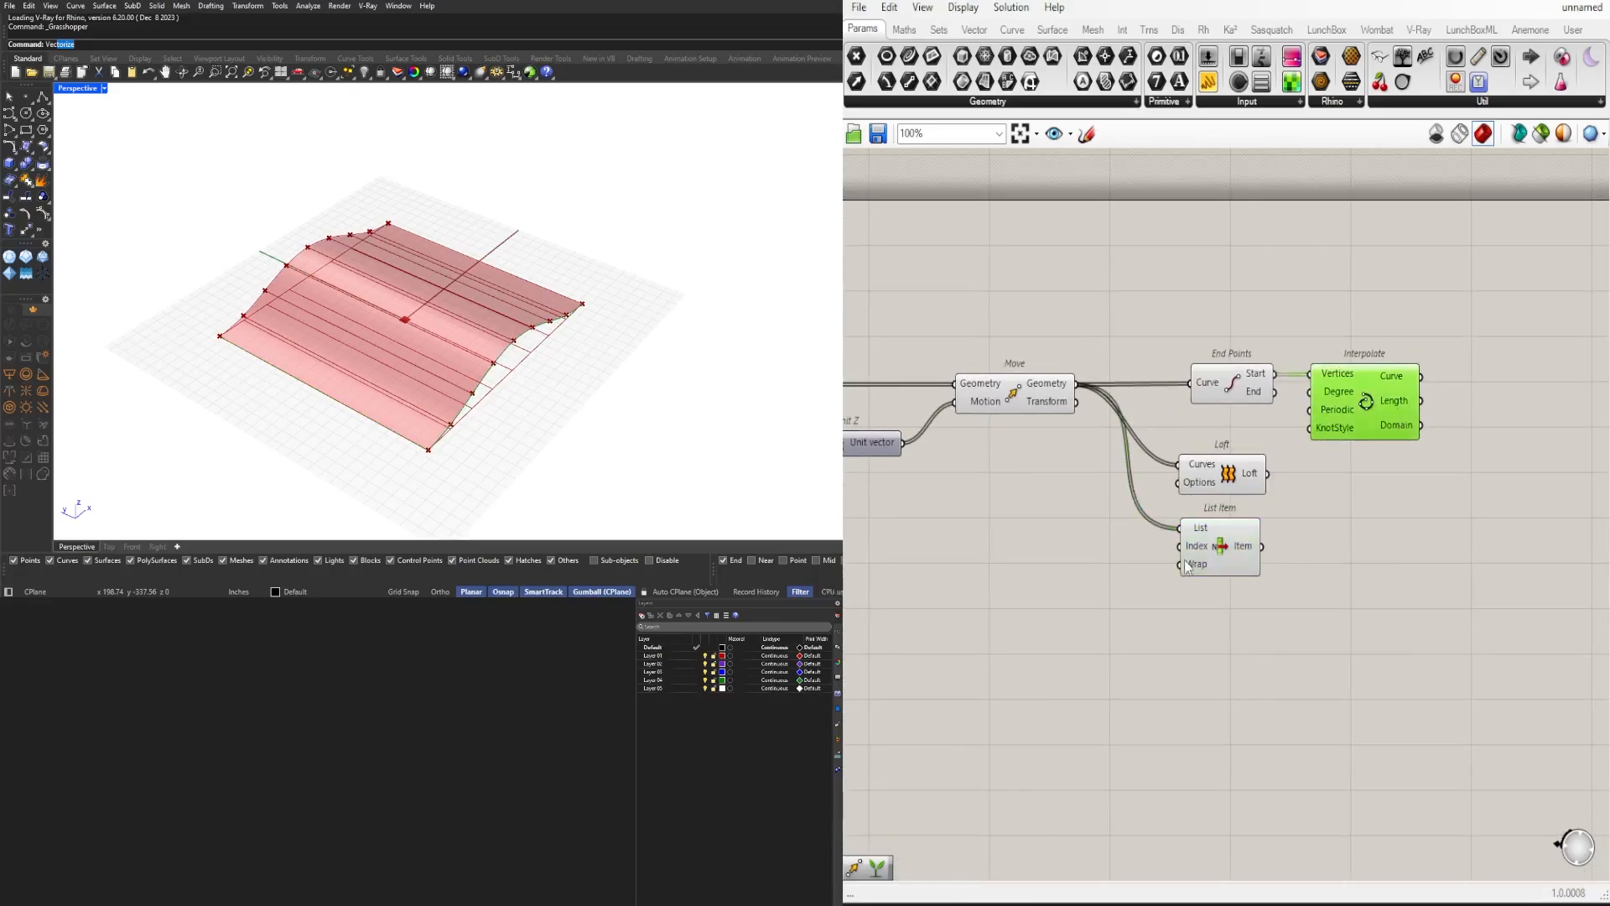
pyautogui.click(1222, 559)
# Step: Add a Curve Array component to the canvas beyond List Item and Interpolate
pyautogui.doubleClick(1438, 559)
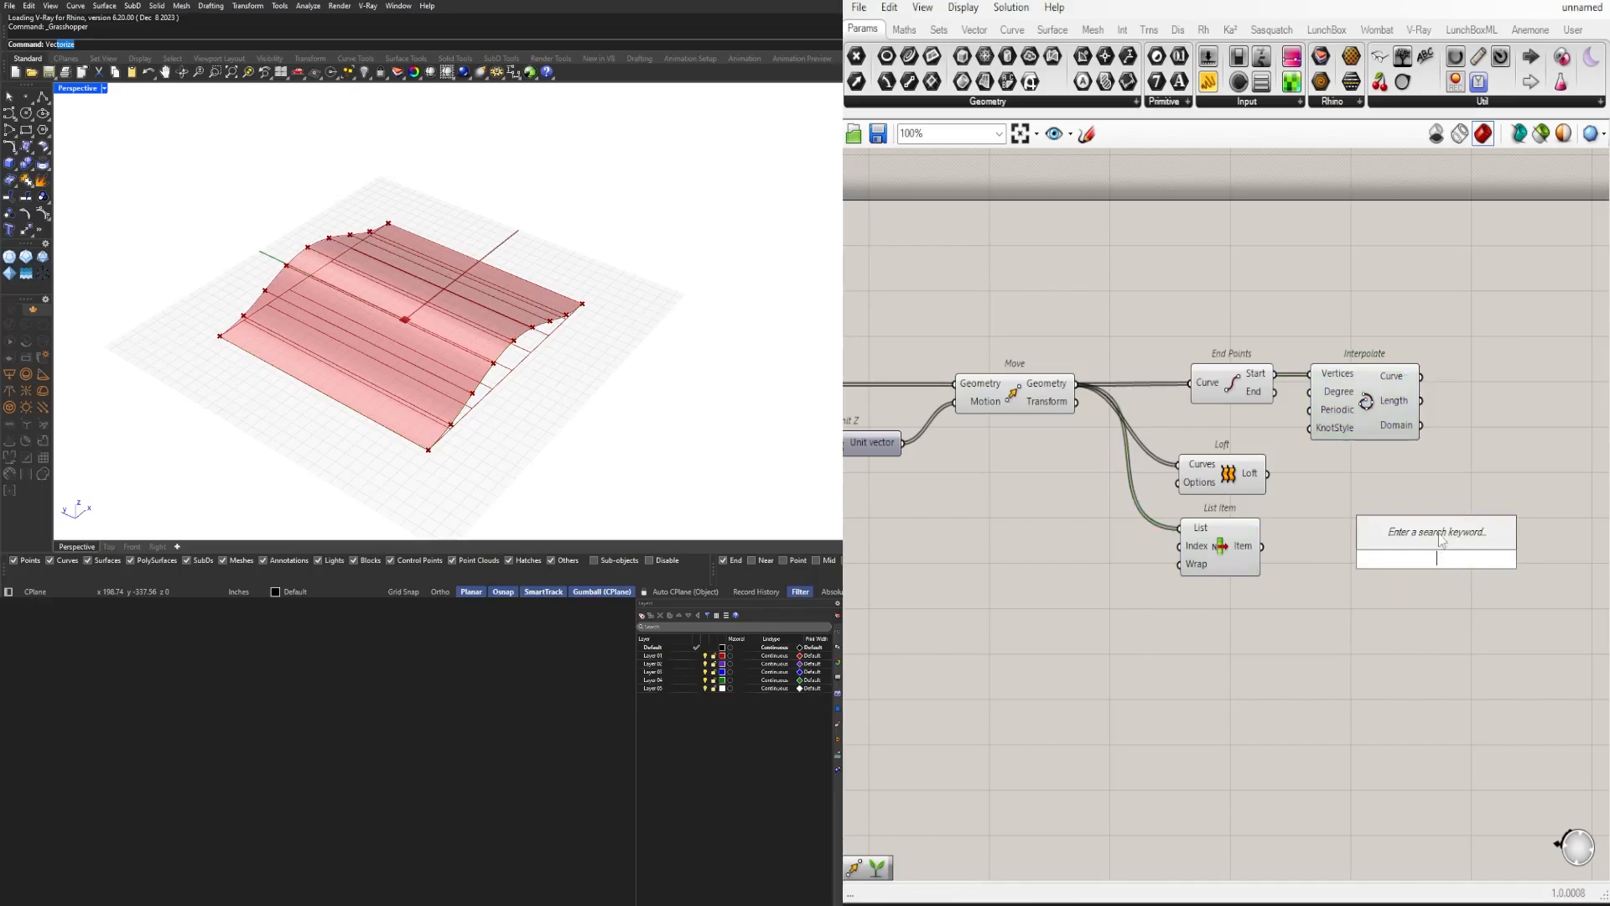
pyautogui.write('CURVE')
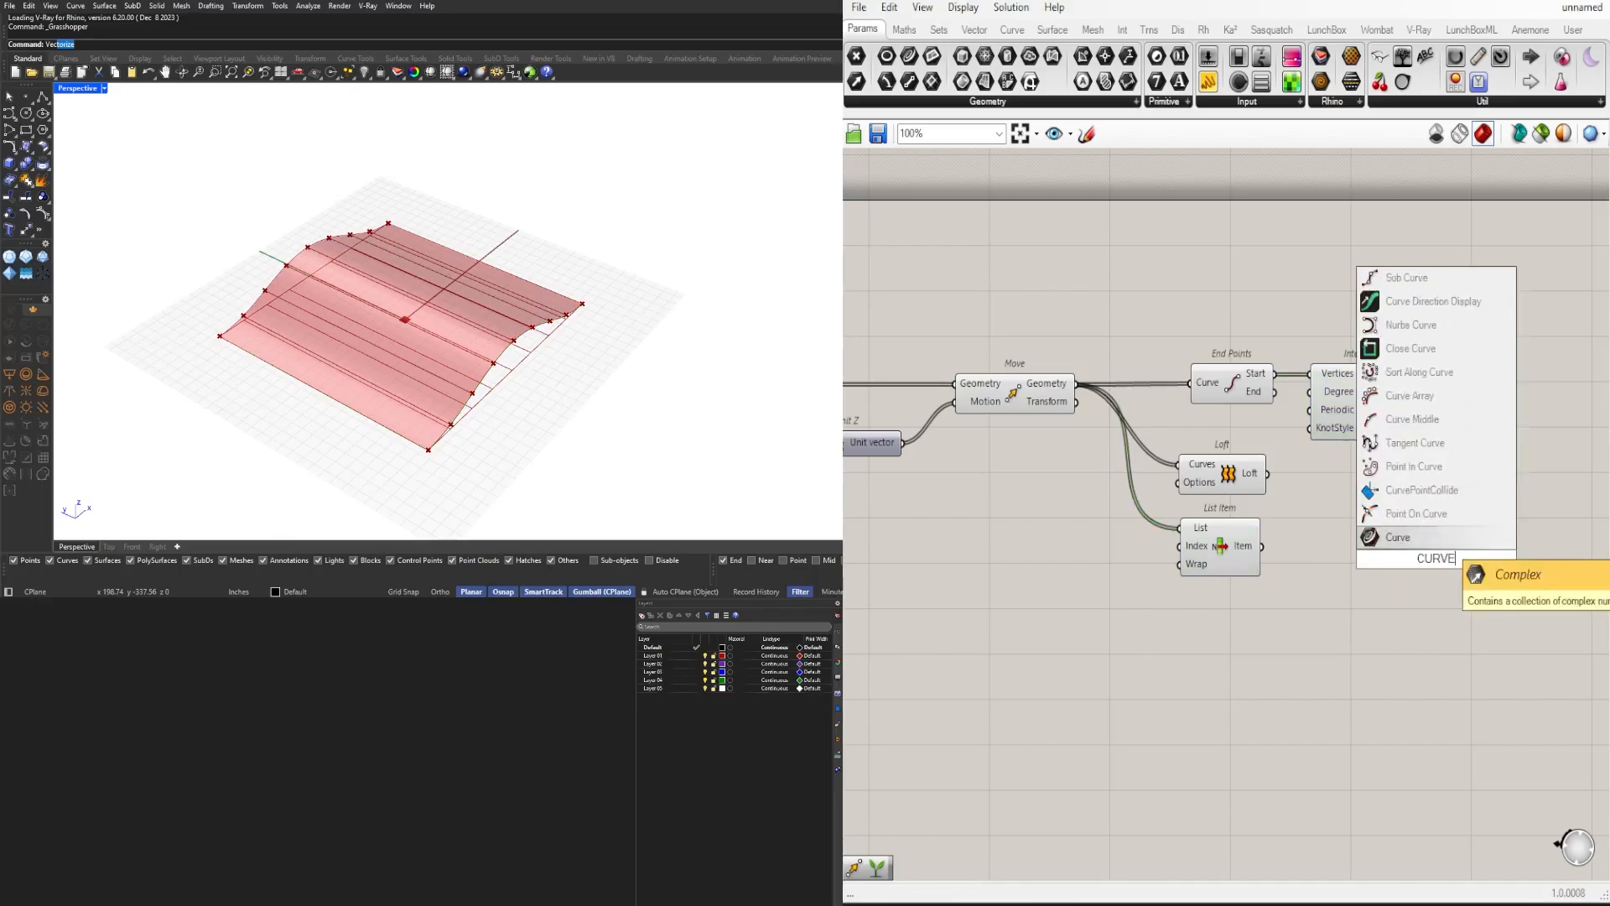
pyautogui.press('BackSpace')
pyautogui.press('BackSpace')
pyautogui.press('BackSpace')
pyautogui.press('BackSpace')
pyautogui.press('BackSpace')
pyautogui.write('ARRA')
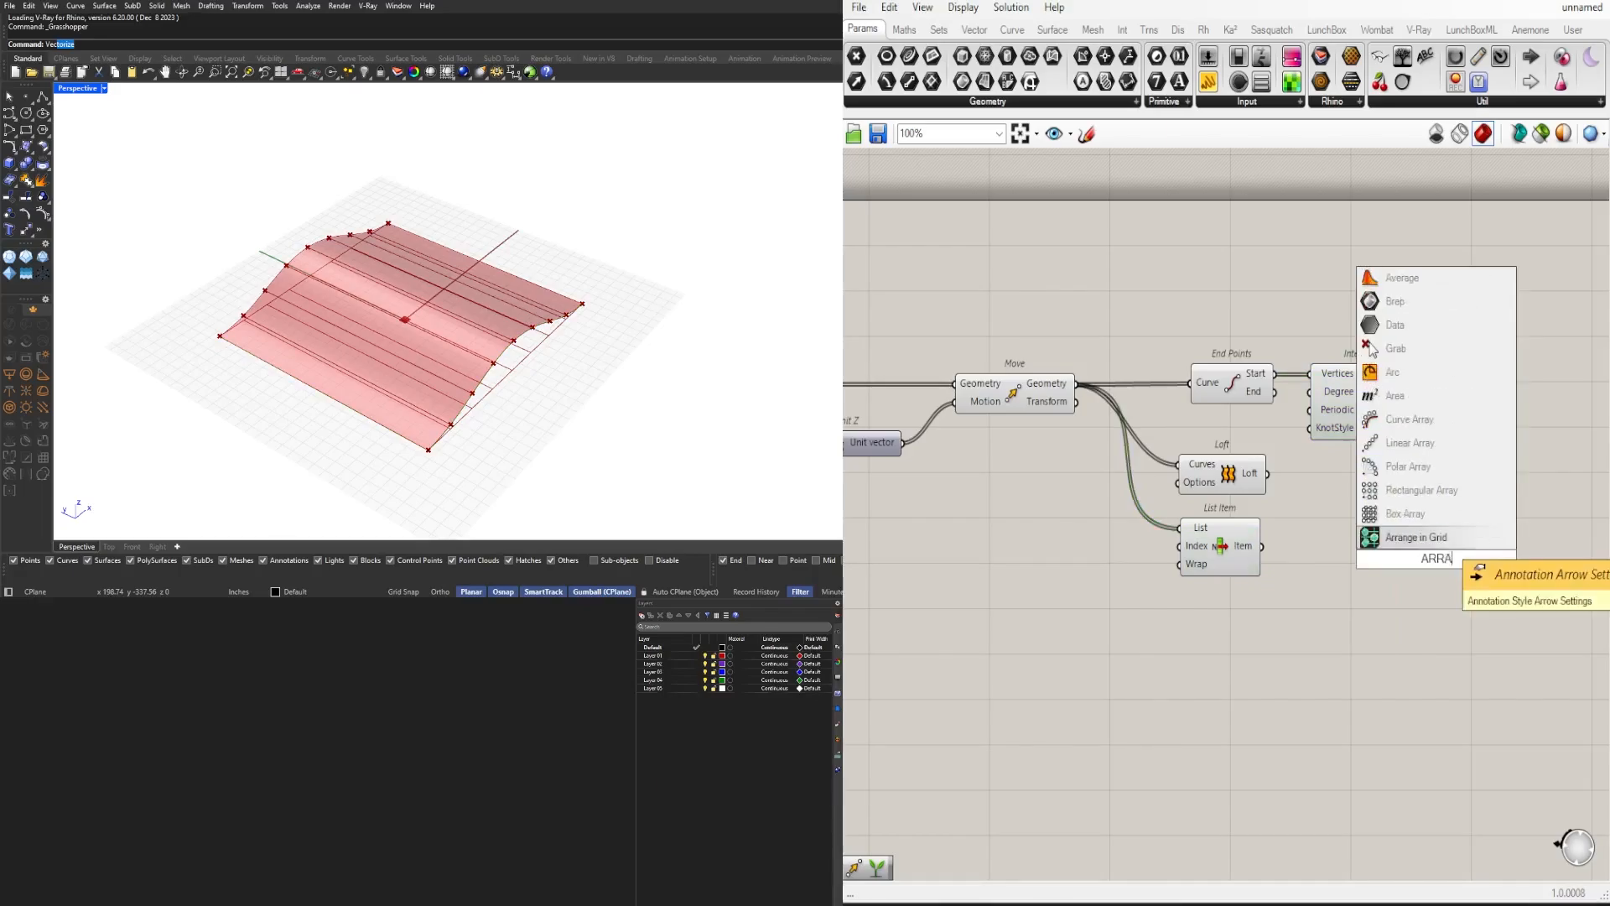
pyautogui.press('Up')
pyautogui.press('Up')
pyautogui.press('Up')
pyautogui.press('Up')
pyautogui.press('Up')
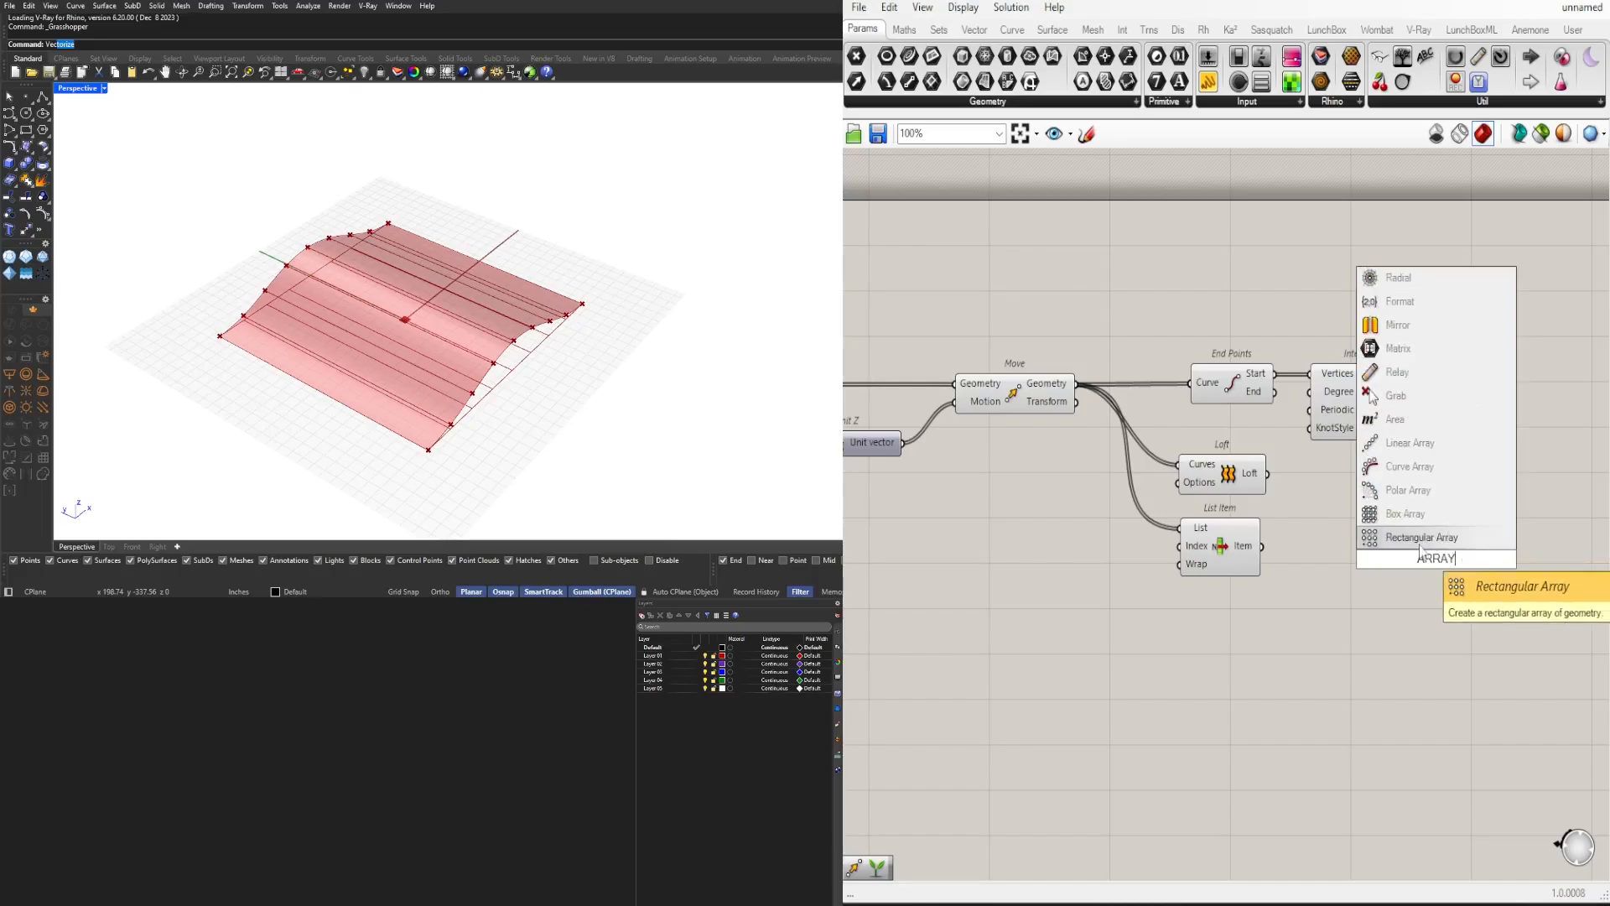
pyautogui.press('Return')
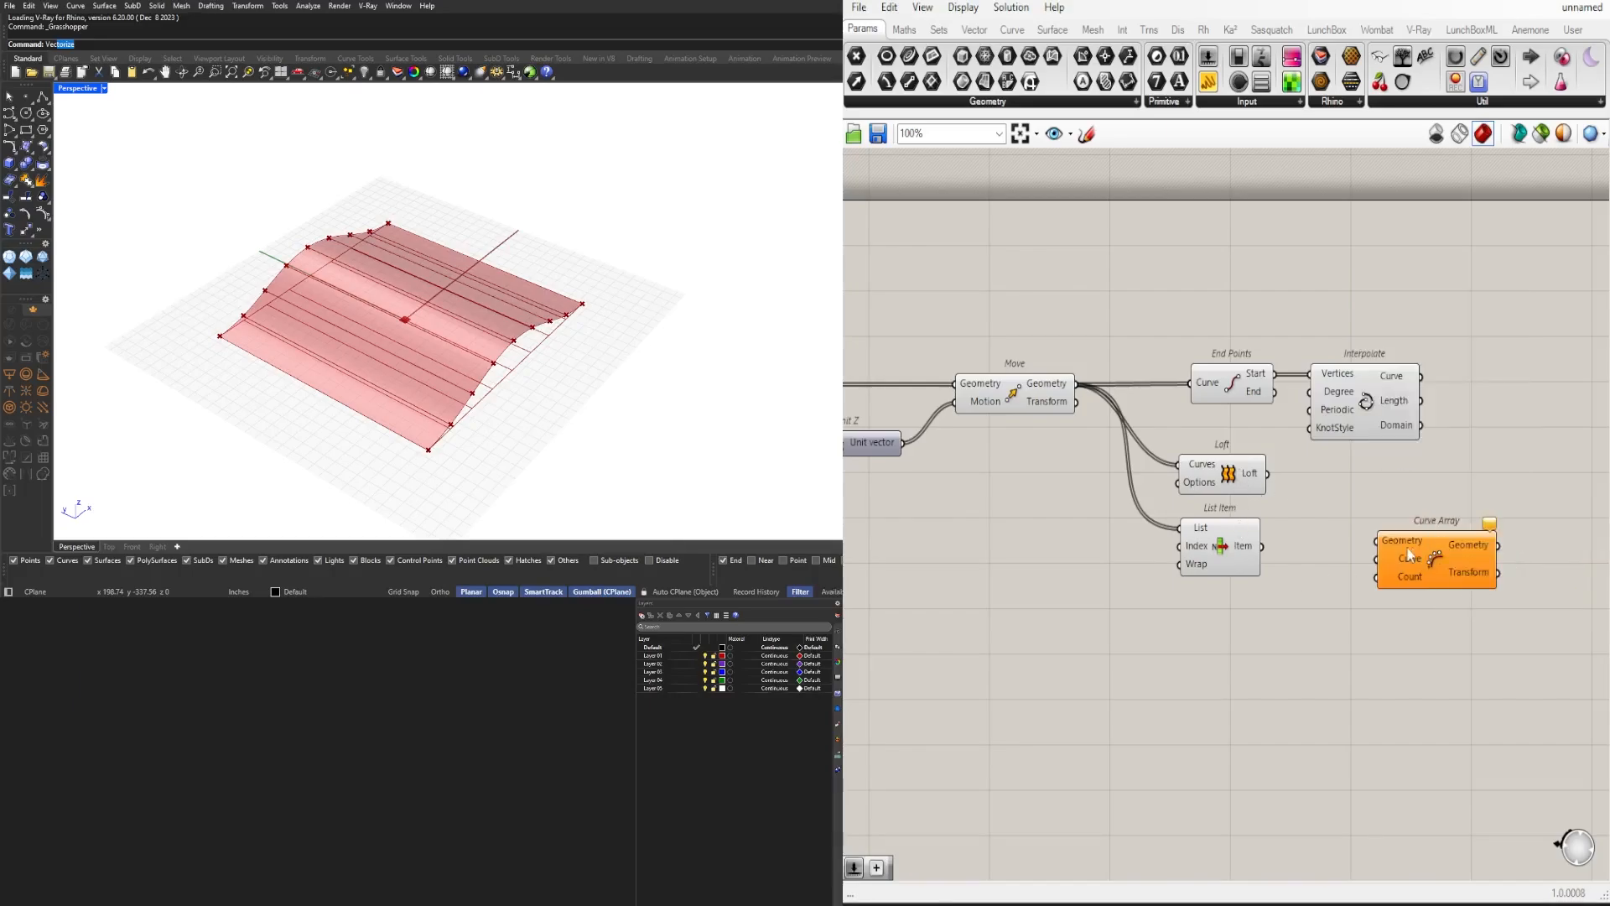
pyautogui.moveTo(1409, 552); pyautogui.dragTo(1495, 469)
# Step: Wire Interpolate's Curve output into Curve Array's Geometry input and List Item's output into its Curve input
pyautogui.moveTo(1552, 476); pyautogui.dragTo(1342, 483, button='right')
pyautogui.click(1241, 407)
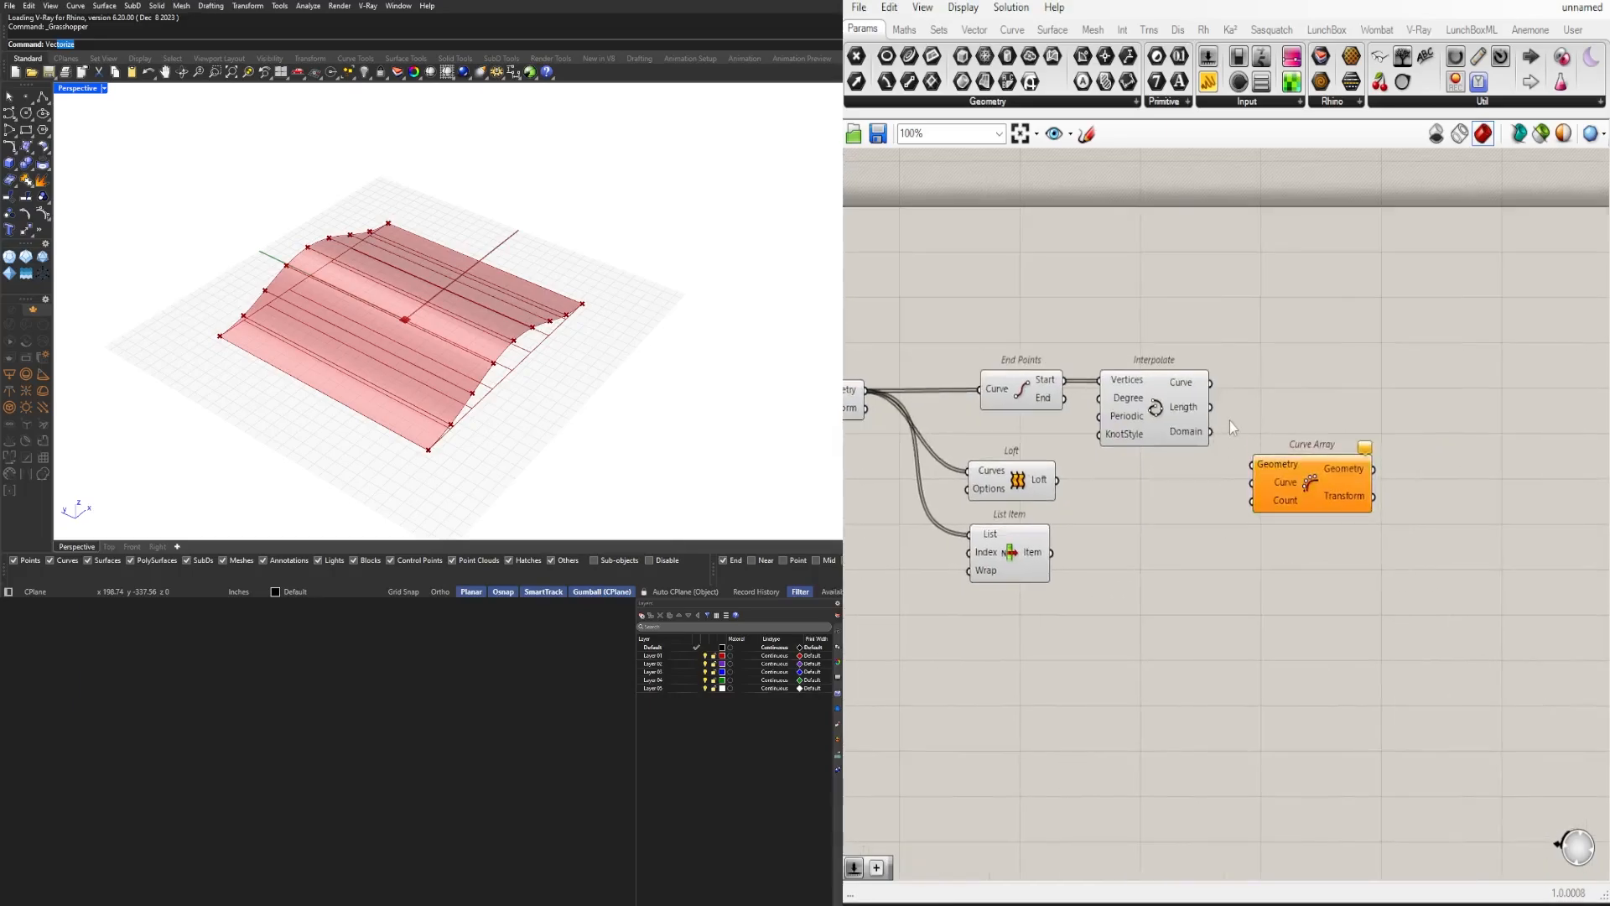
pyautogui.click(1155, 406)
pyautogui.moveTo(1327, 501); pyautogui.dragTo(1364, 490)
pyautogui.click(1016, 556)
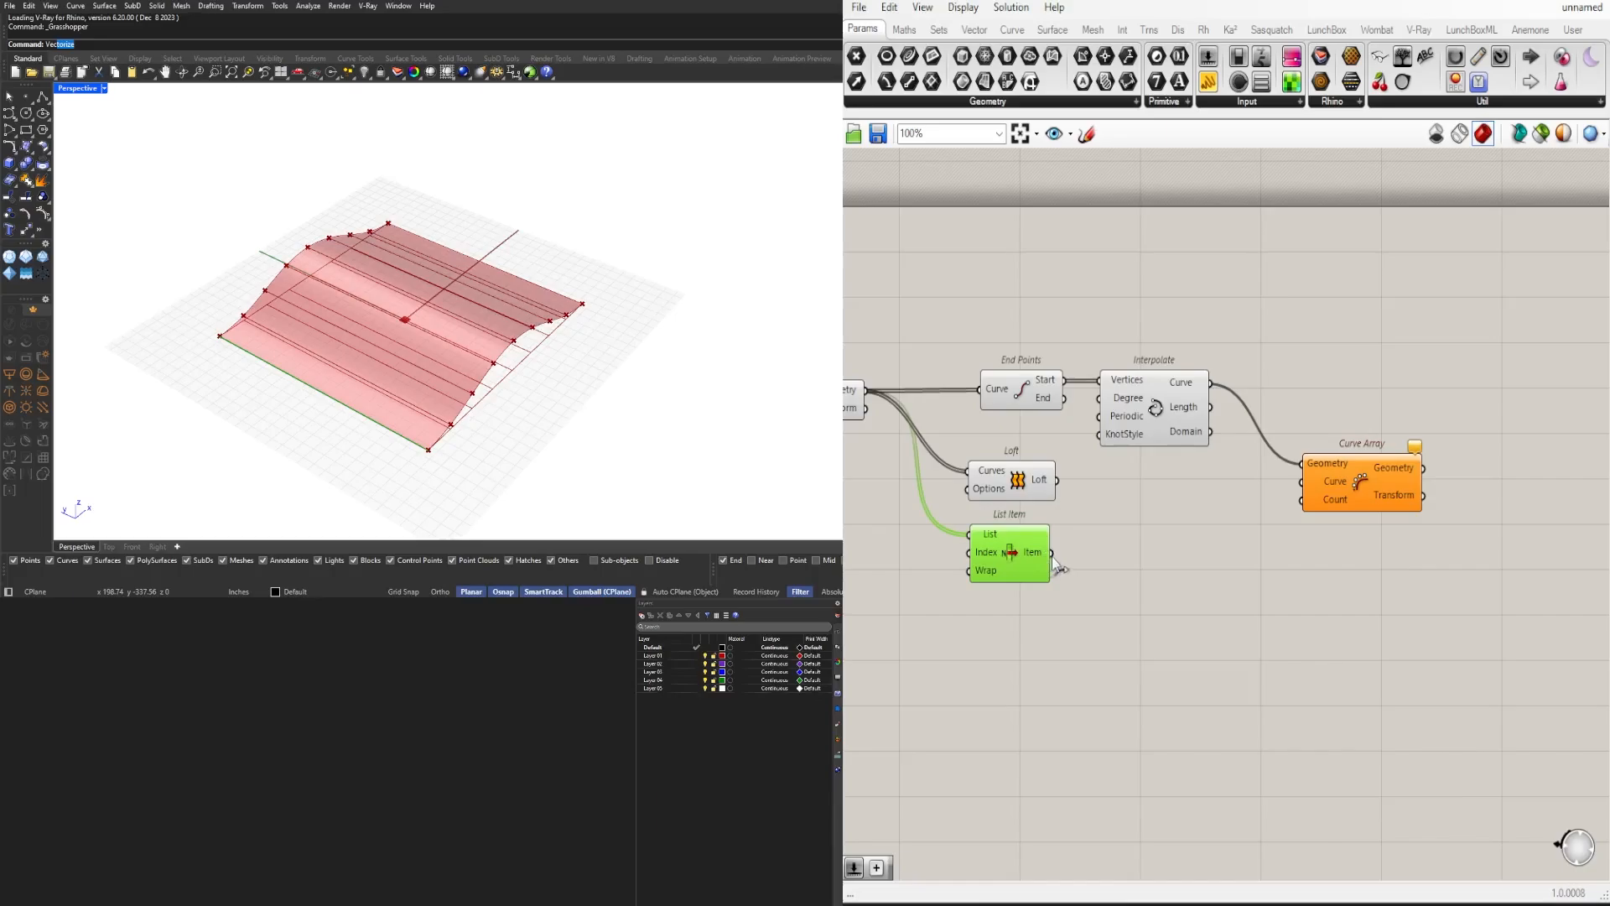
pyautogui.moveTo(1055, 557); pyautogui.dragTo(1378, 567)
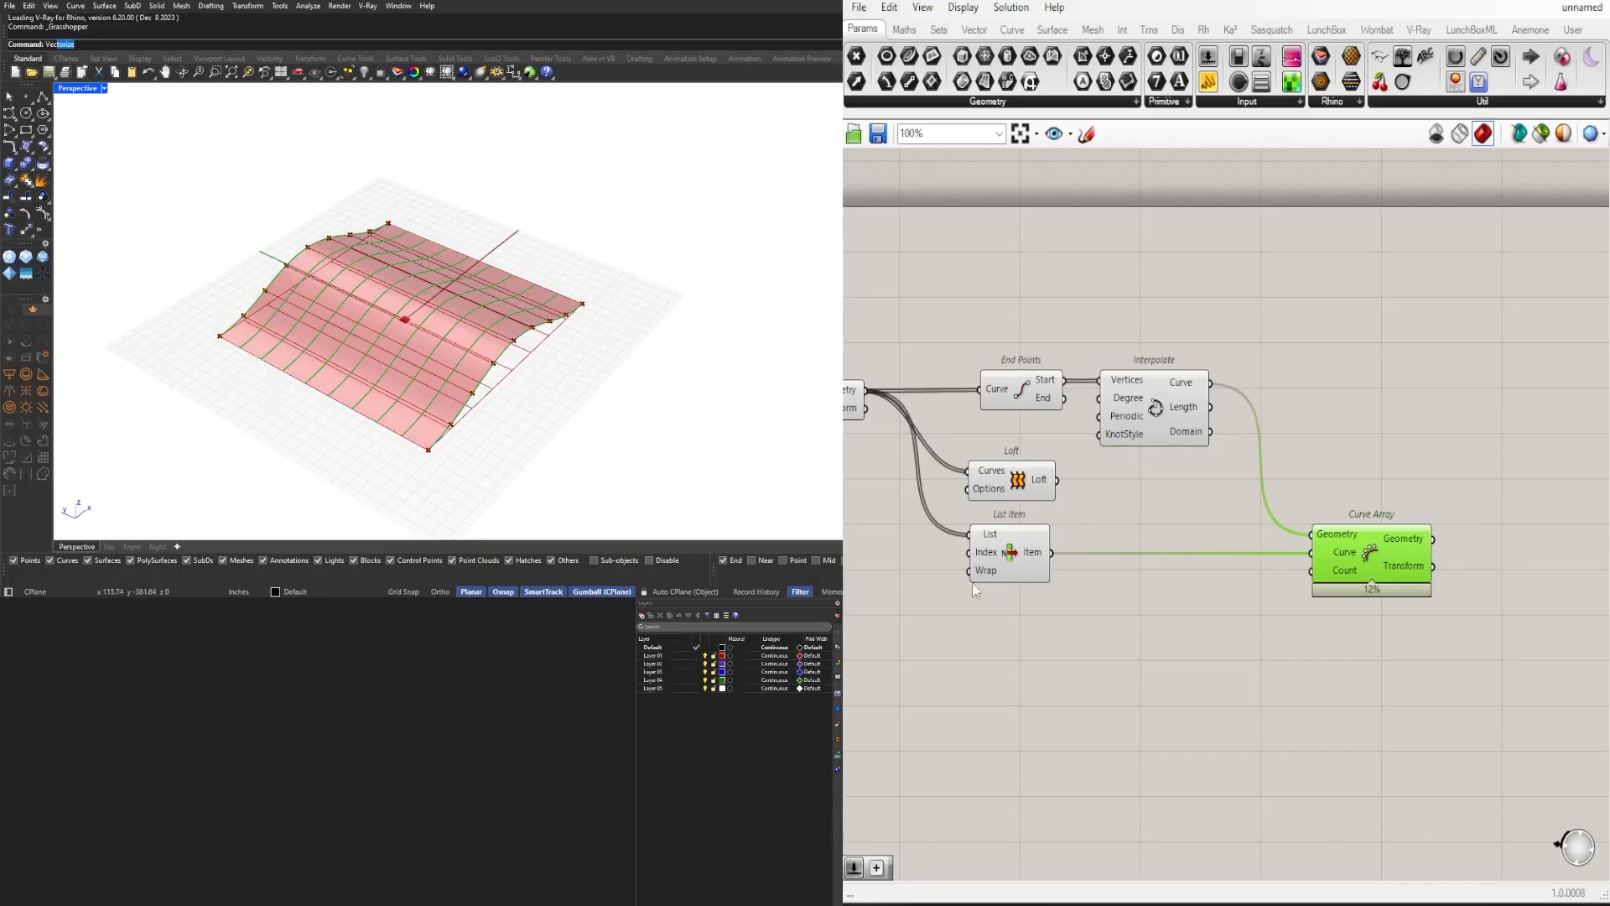
# Step: Examine the arrayed curves in the viewport and trace the definition back to the Line component
pyautogui.scroll(-5, 973, 587)
pyautogui.moveTo(973, 587); pyautogui.dragTo(1262, 487, button='right')
pyautogui.moveTo(959, 501); pyautogui.dragTo(1393, 509, button='right')
pyautogui.moveTo(243, 449); pyautogui.dragTo(328, 406, button='right')
pyautogui.scroll(4, 1139, 432)
pyautogui.scroll(-1, 1073, 482)
pyautogui.moveTo(1074, 482); pyautogui.dragTo(1436, 444, button='right')
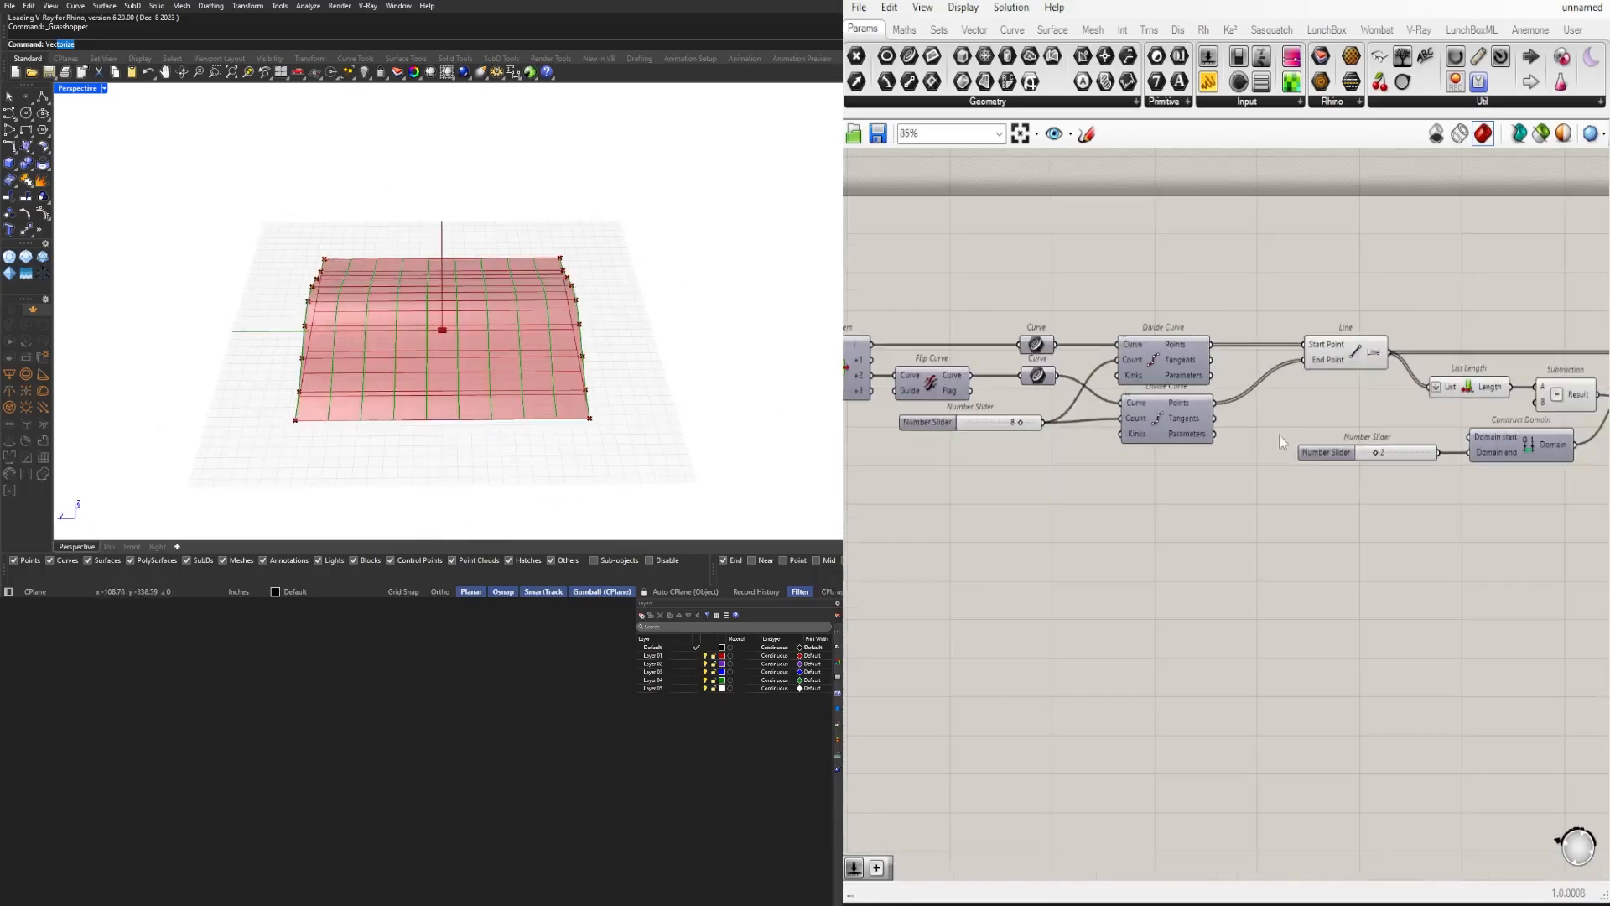
pyautogui.moveTo(1017, 444); pyautogui.dragTo(1087, 421, button='right')
pyautogui.moveTo(1431, 428); pyautogui.dragTo(1200, 437, button='right')
pyautogui.moveTo(1537, 430); pyautogui.dragTo(1305, 433, button='right')
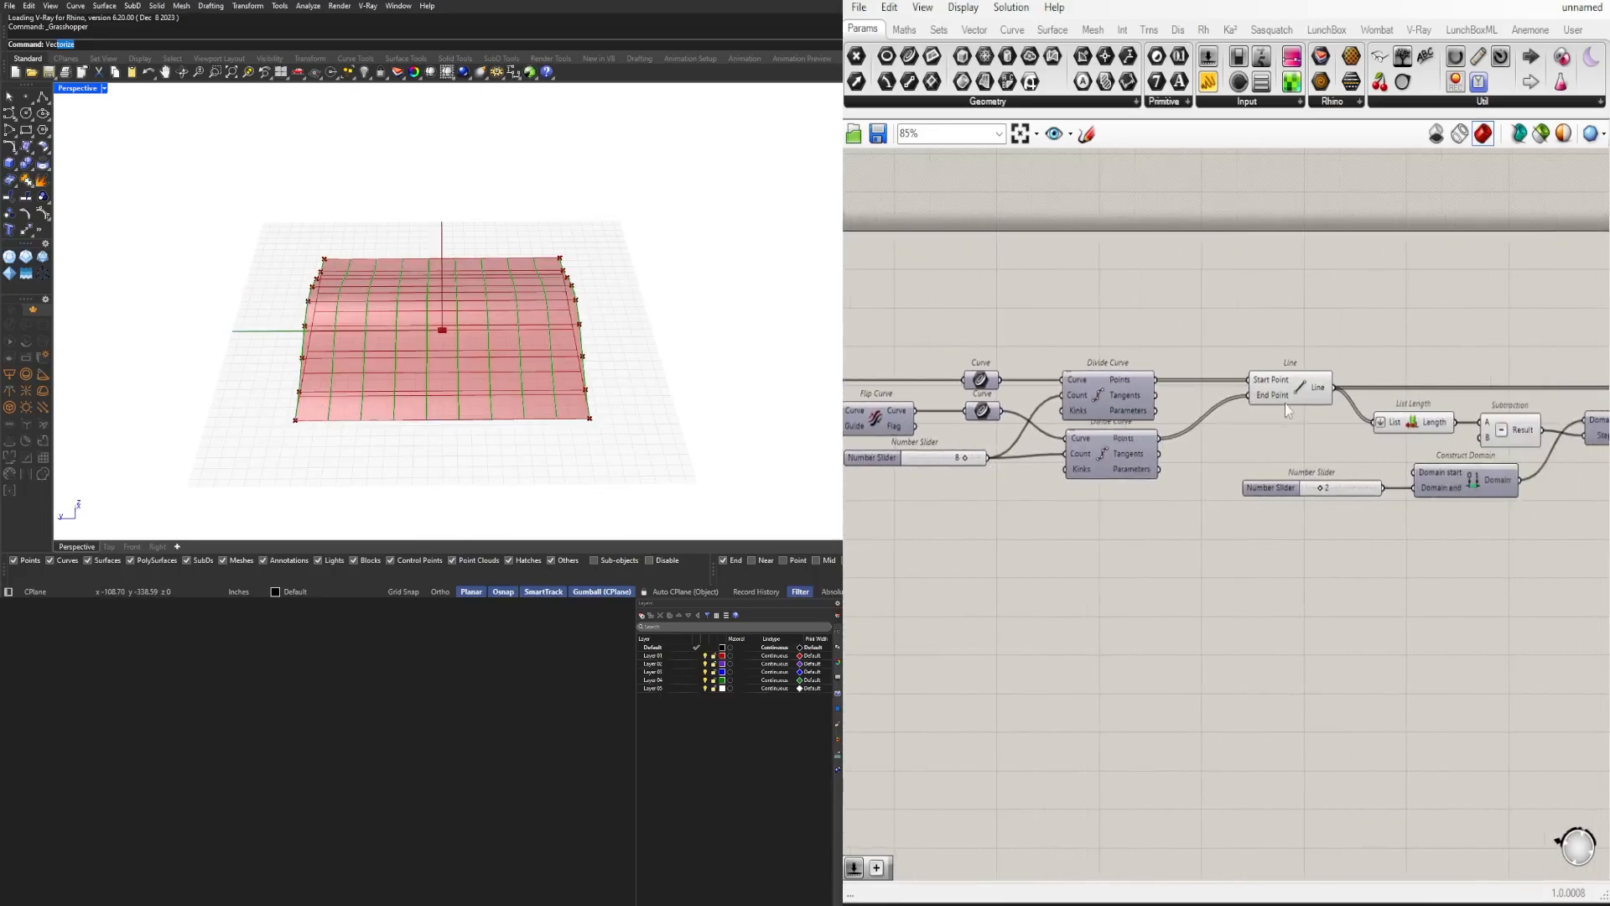
pyautogui.click(1287, 401)
# Step: Review the start of the definition, including the two Move components that feed Rectangle 2Pt
pyautogui.moveTo(749, 314)
pyautogui.mouseDown(button='right')
pyautogui.moveTo(506, 381)
pyautogui.moveTo(541, 299)
pyautogui.mouseUp(button='right')
pyautogui.scroll(-4, 1142, 378)
pyautogui.moveTo(1090, 405); pyautogui.dragTo(1413, 453, button='right')
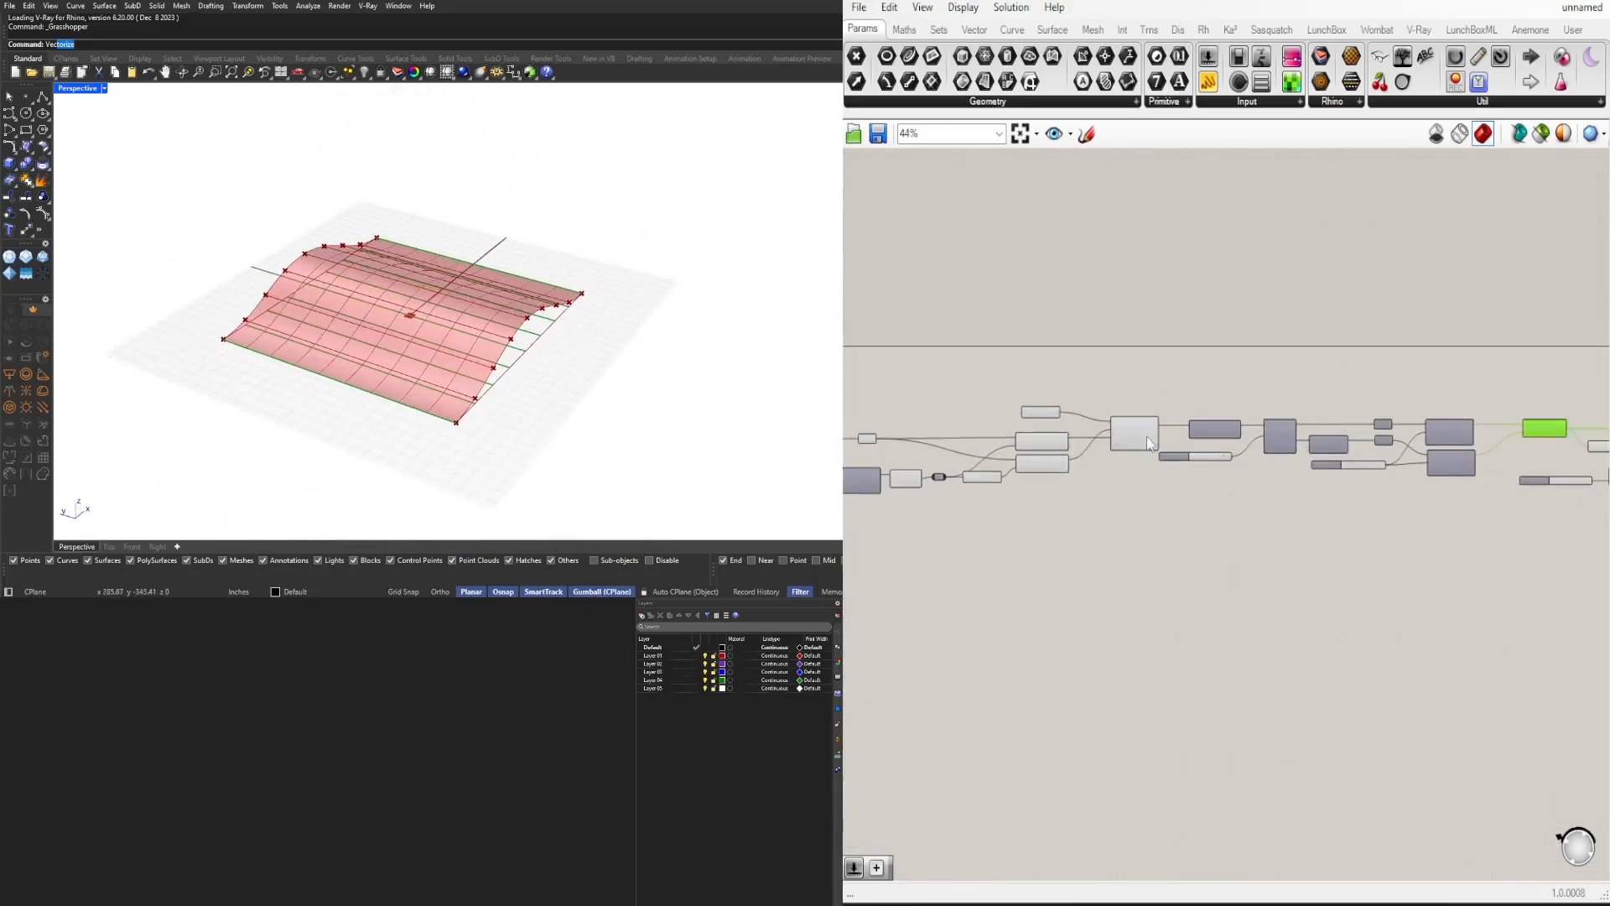
pyautogui.moveTo(1103, 495); pyautogui.dragTo(1337, 471, button='right')
pyautogui.moveTo(575, 335); pyautogui.dragTo(638, 355, button='right')
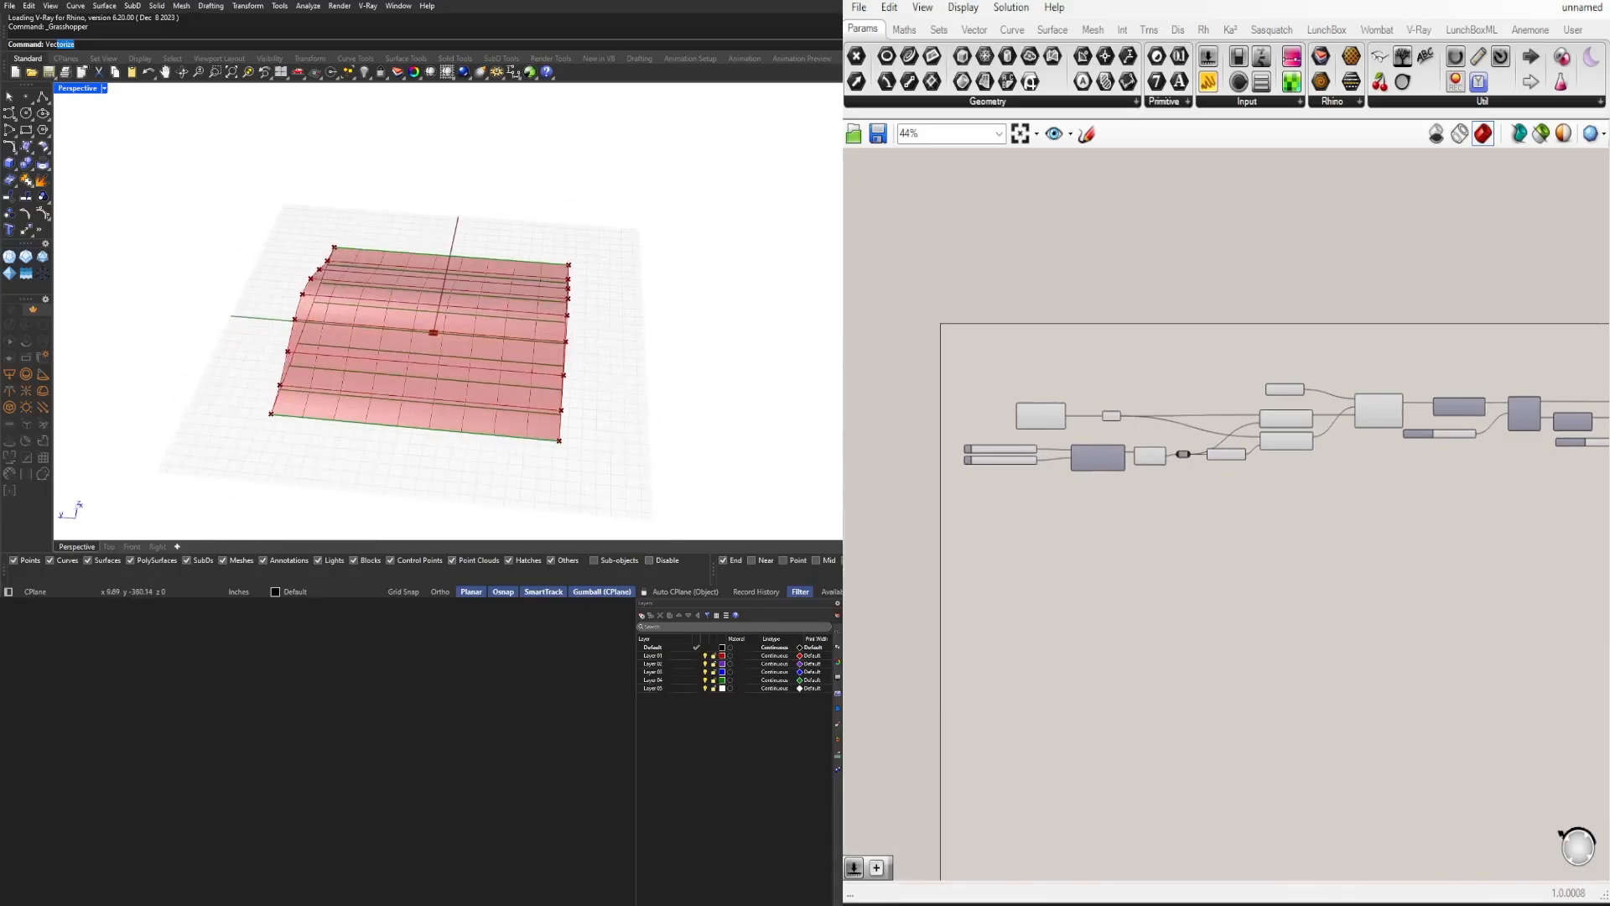
pyautogui.scroll(5, 1359, 419)
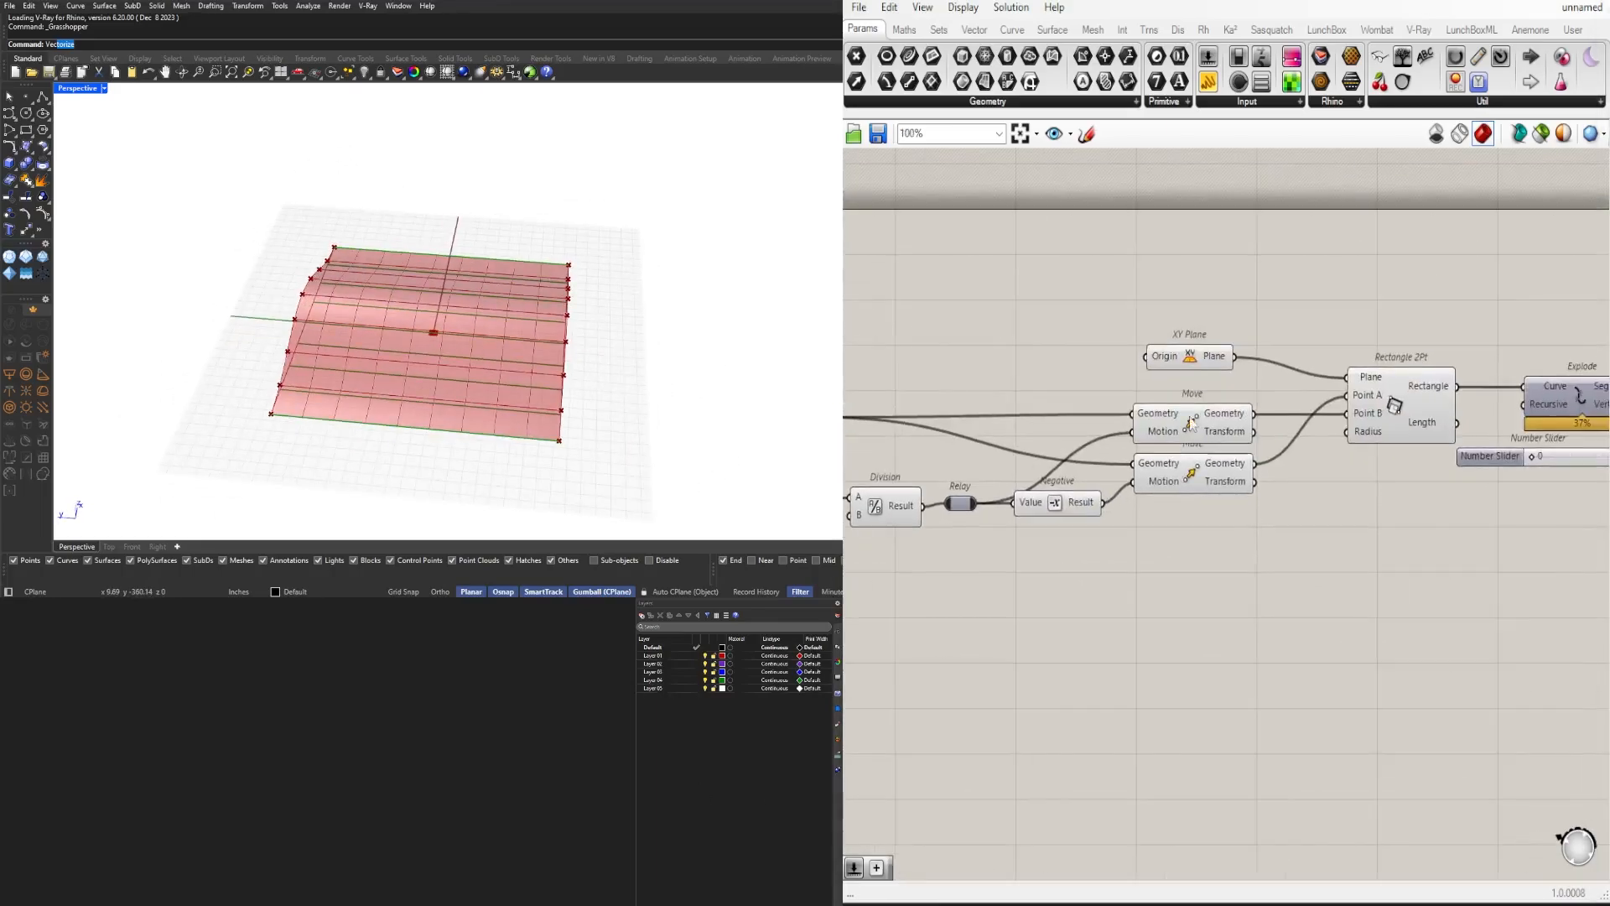
pyautogui.click(1196, 419)
pyautogui.click(1195, 475)
pyautogui.scroll(-5, 1443, 539)
pyautogui.moveTo(1442, 539); pyautogui.dragTo(927, 514, button='right')
pyautogui.moveTo(1444, 449); pyautogui.dragTo(898, 461, button='right')
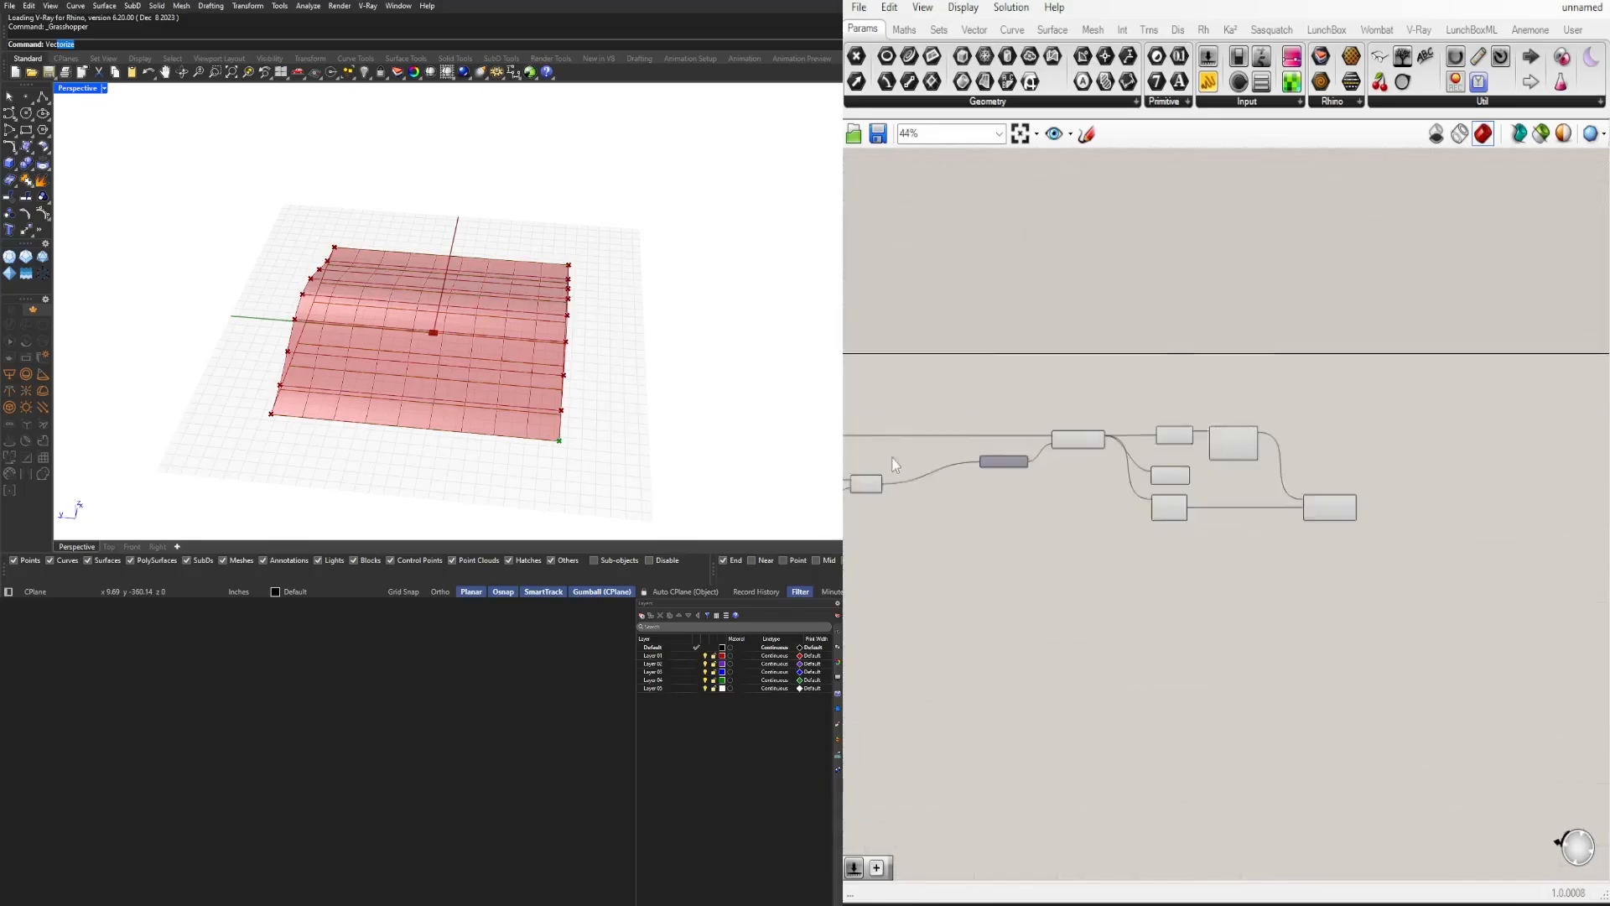
# Step: Add a Number Slider set to 10 and wire it into Curve Array's Count input
pyautogui.scroll(4, 1090, 497)
pyautogui.moveTo(1354, 503)
pyautogui.mouseDown(button='right')
pyautogui.moveTo(1083, 497)
pyautogui.moveTo(1323, 503)
pyautogui.mouseUp(button='right')
pyautogui.click(1262, 505)
pyautogui.doubleClick(1098, 552)
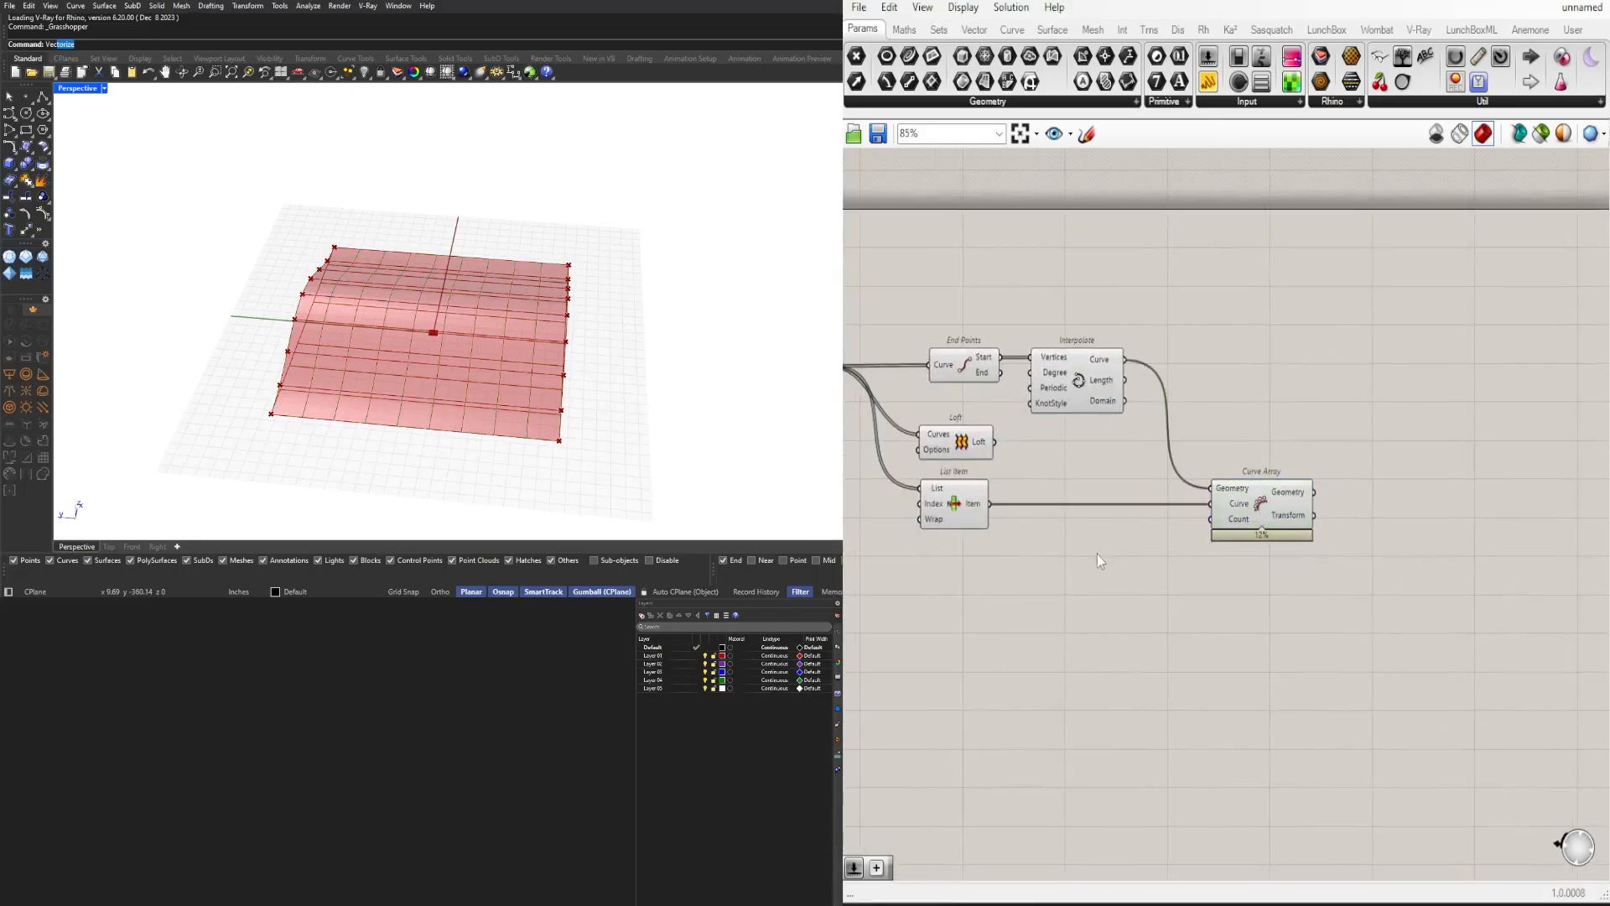
pyautogui.write('10')
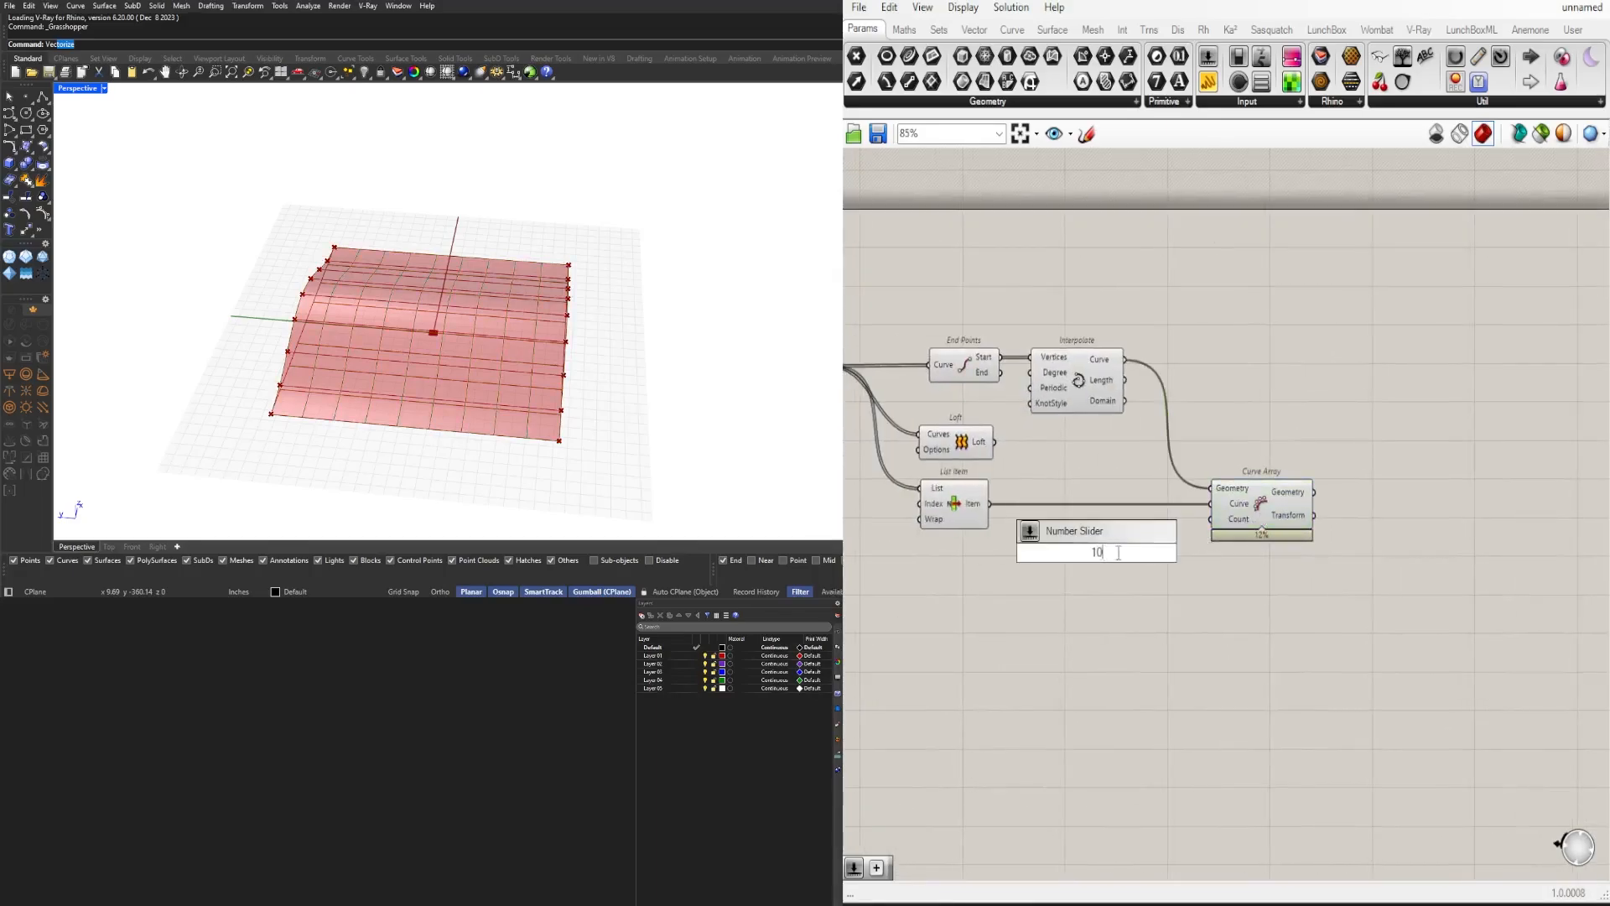
pyautogui.press('Return')
pyautogui.scroll(4, 1134, 566)
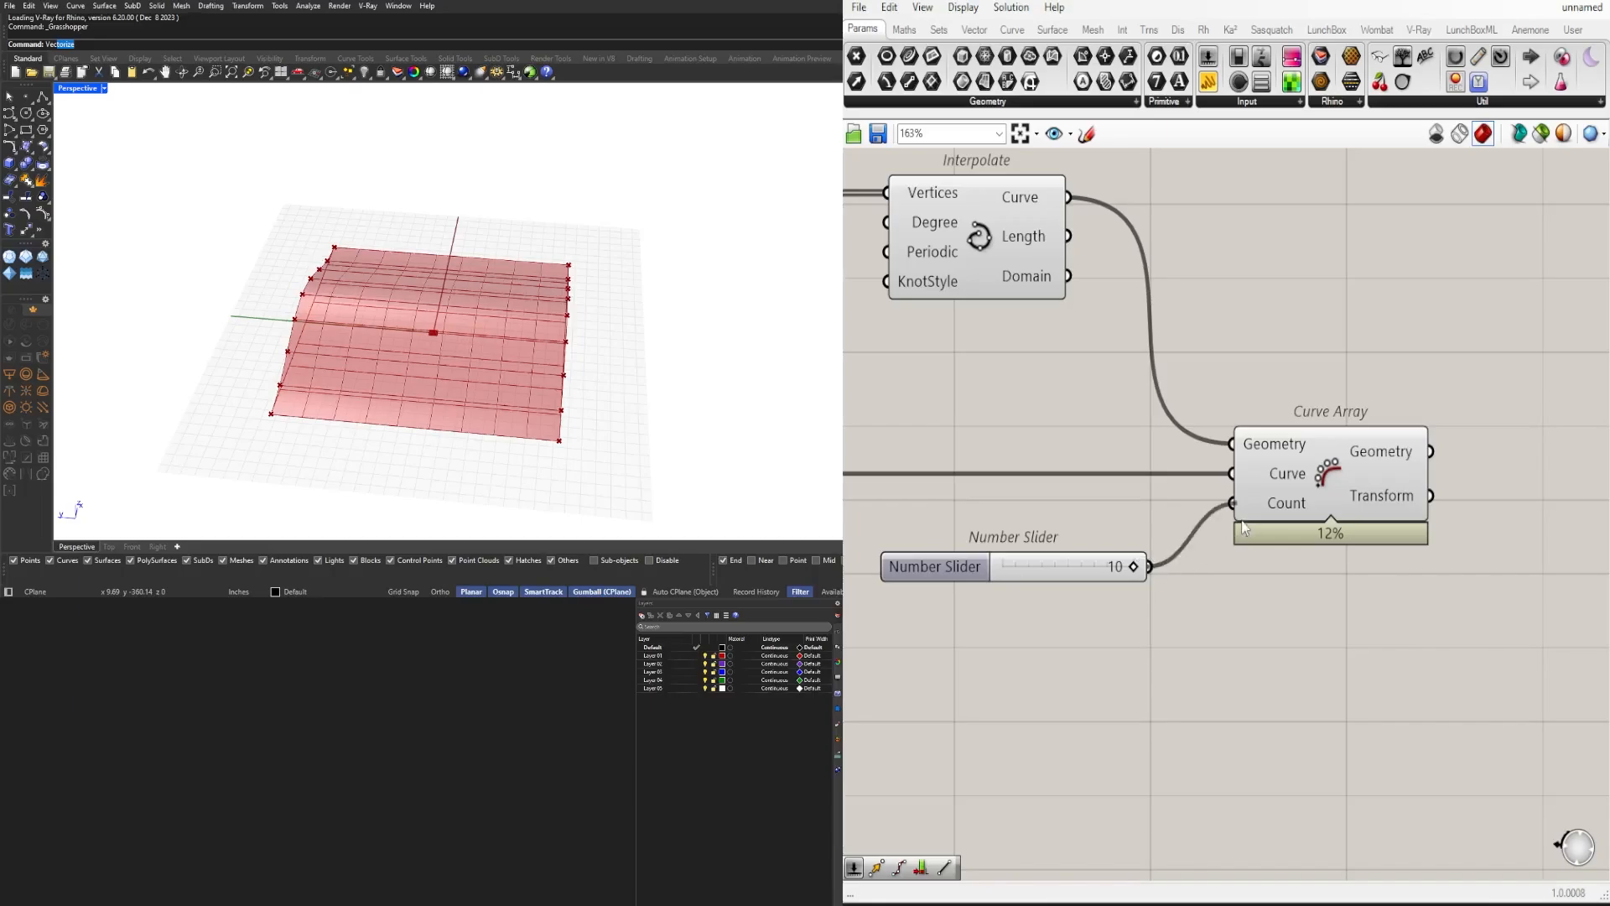
pyautogui.click(1352, 480)
# Step: Move the Count slider beneath the List Item component
pyautogui.scroll(3, 1079, 578)
pyautogui.scroll(-5, 1078, 578)
pyautogui.moveTo(1079, 578); pyautogui.dragTo(1371, 550, button='right')
pyautogui.scroll(-4, 1375, 545)
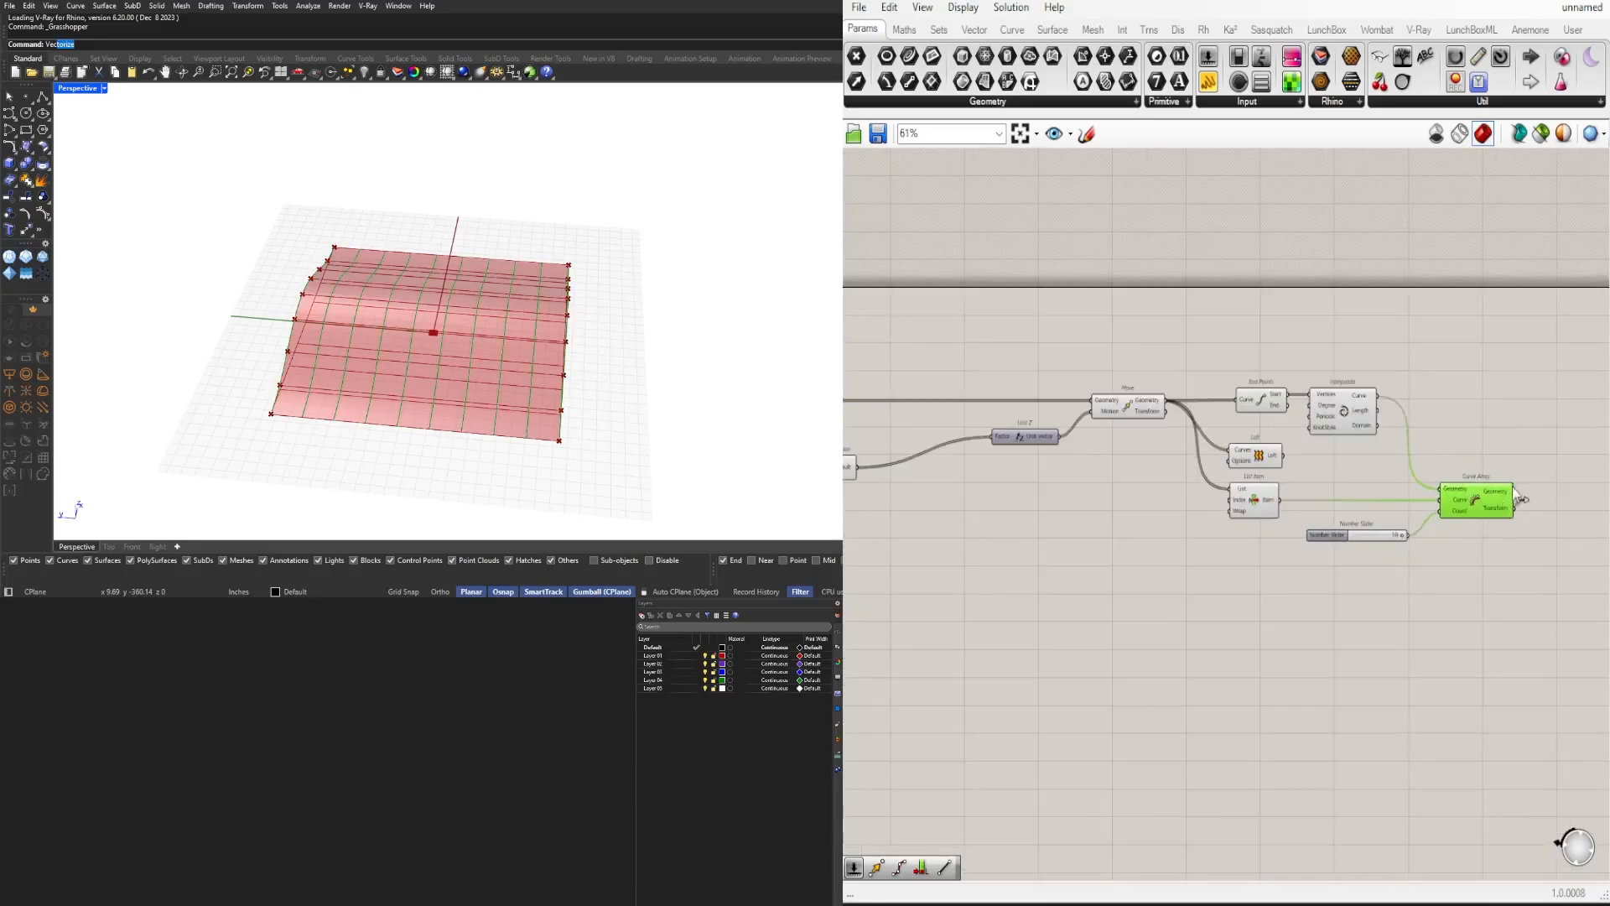
pyautogui.click(1339, 546)
pyautogui.moveTo(1332, 535); pyautogui.dragTo(1219, 560)
pyautogui.click(1474, 497)
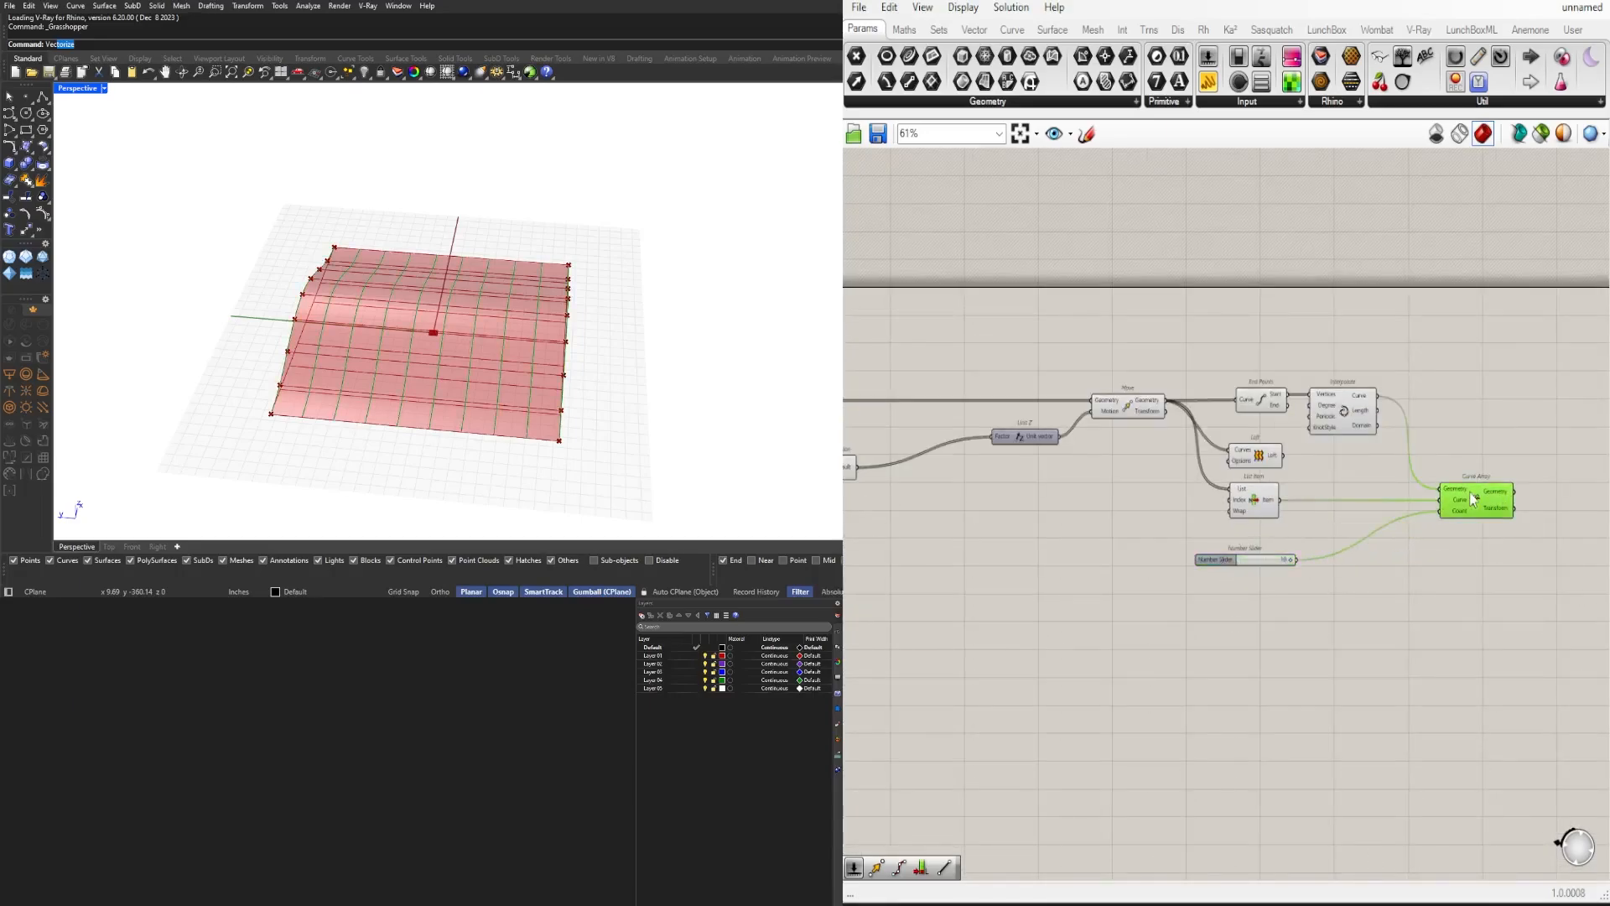
# Step: Shift the group of components from Unit Z through Curve Array closer to Multiplication
pyautogui.moveTo(1144, 578); pyautogui.dragTo(1571, 545, button='right')
pyautogui.scroll(-2, 1193, 503)
pyautogui.scroll(4, 1039, 460)
pyautogui.scroll(-4, 1417, 528)
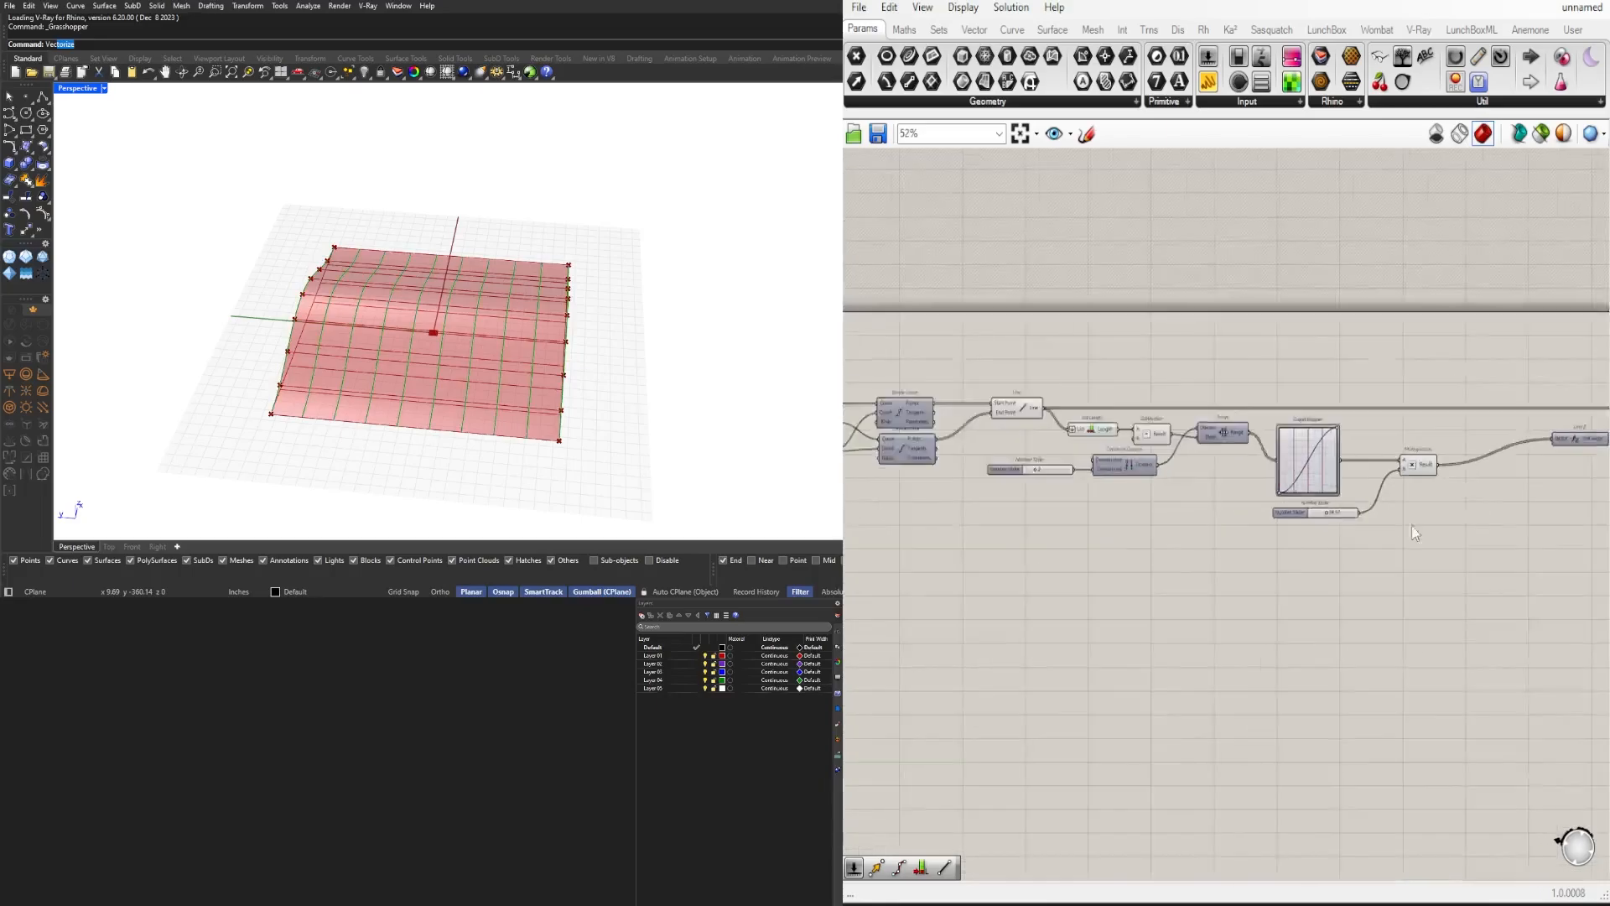
pyautogui.scroll(4, 1417, 442)
pyautogui.scroll(-5, 1174, 461)
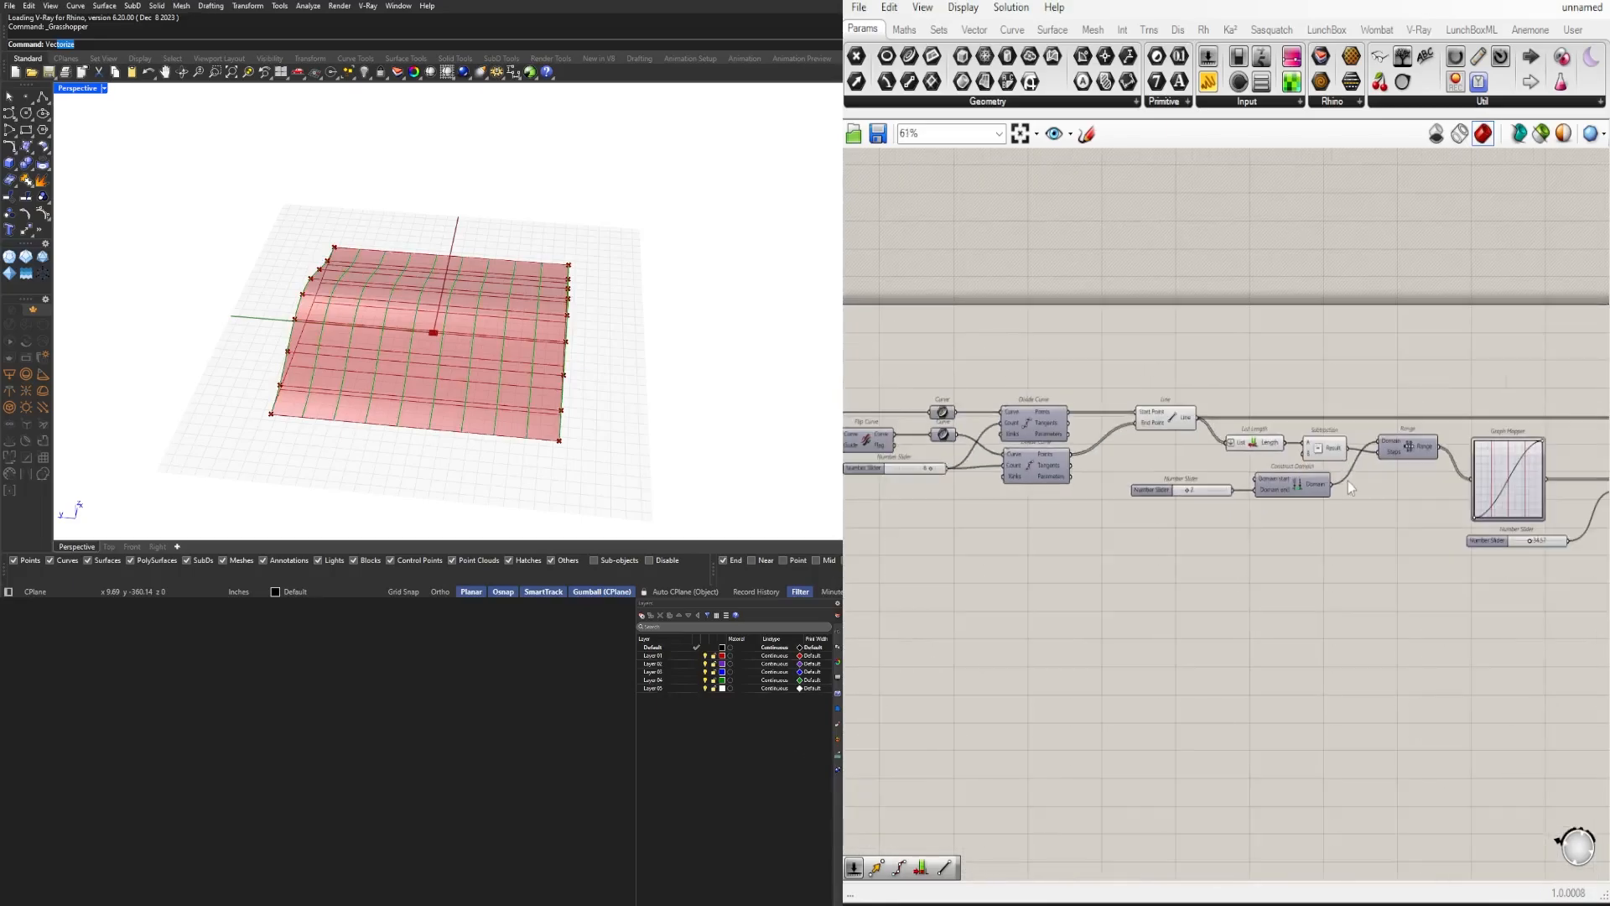
pyautogui.scroll(2, 1294, 430)
pyautogui.moveTo(1388, 507); pyautogui.dragTo(1255, 484, button='right')
pyautogui.moveTo(1486, 537); pyautogui.dragTo(1078, 318)
pyautogui.moveTo(1165, 384); pyautogui.dragTo(1084, 384)
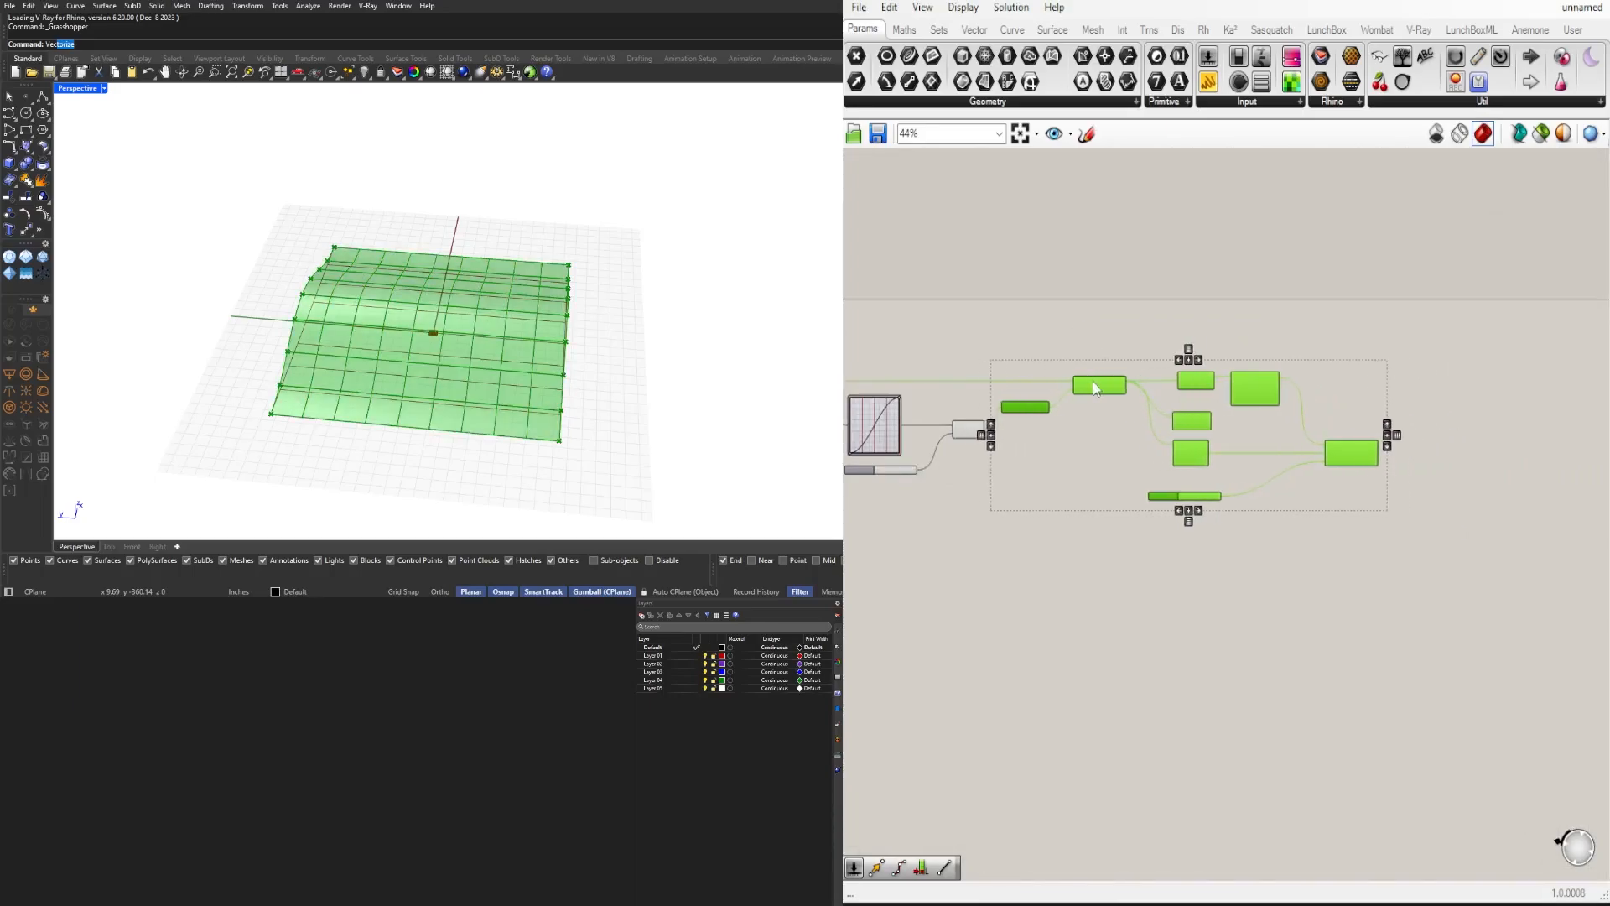
pyautogui.click(1394, 440)
pyautogui.click(1334, 457)
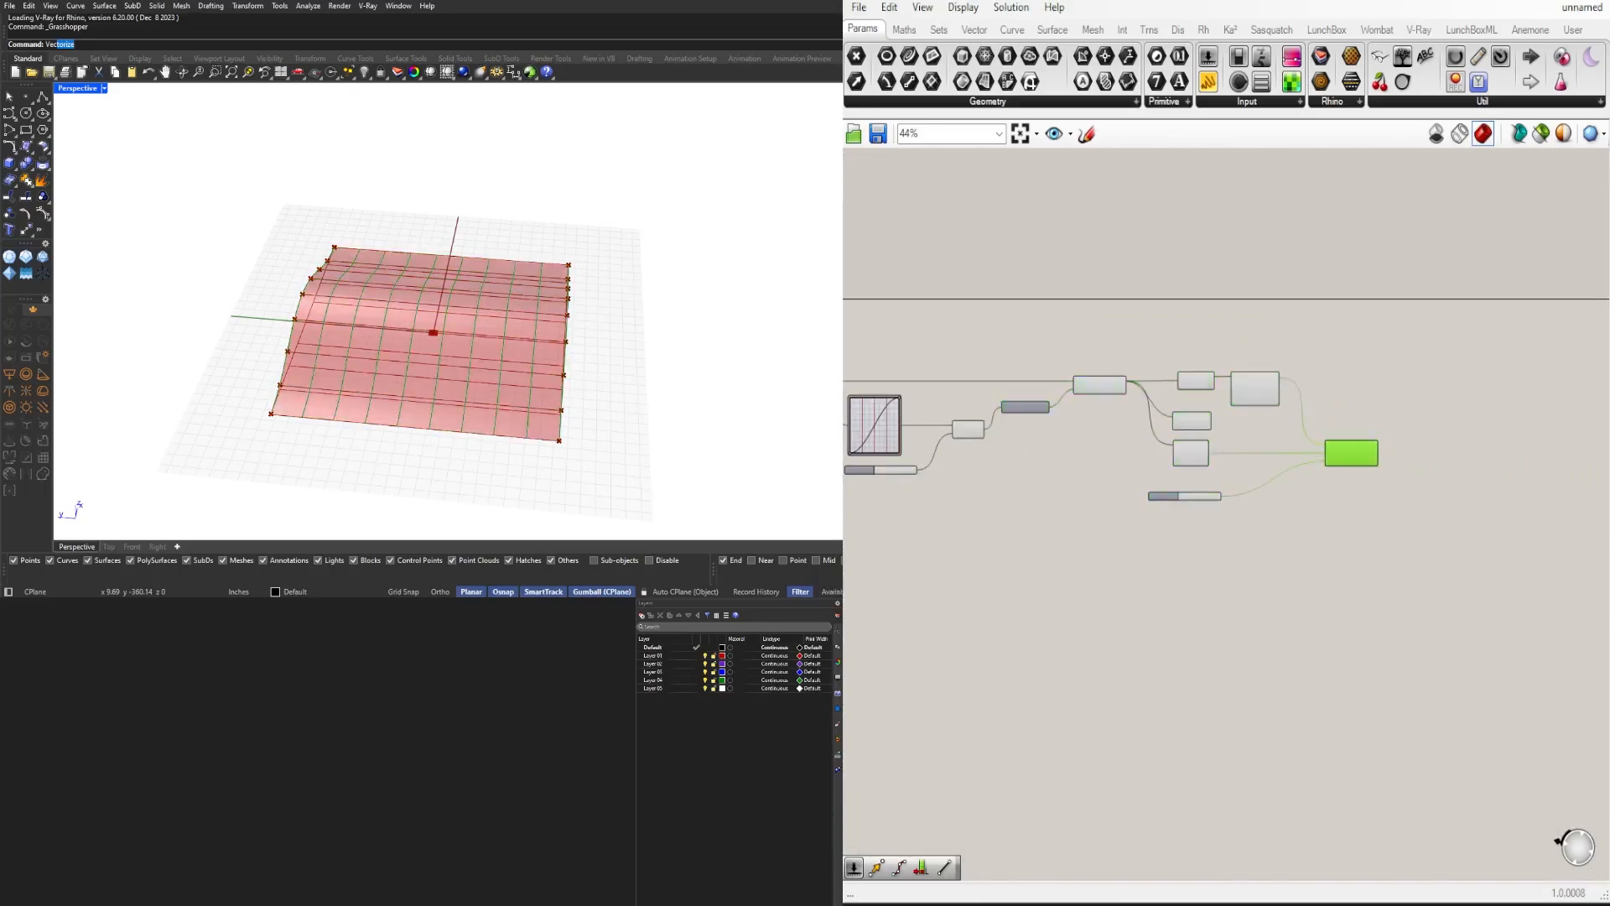
pyautogui.click(1396, 624)
# Step: Nudge the Count slider closer to the underside of List Item
pyautogui.scroll(4, 1207, 480)
pyautogui.moveTo(1122, 517); pyautogui.dragTo(1138, 502)
pyautogui.click(1496, 453)
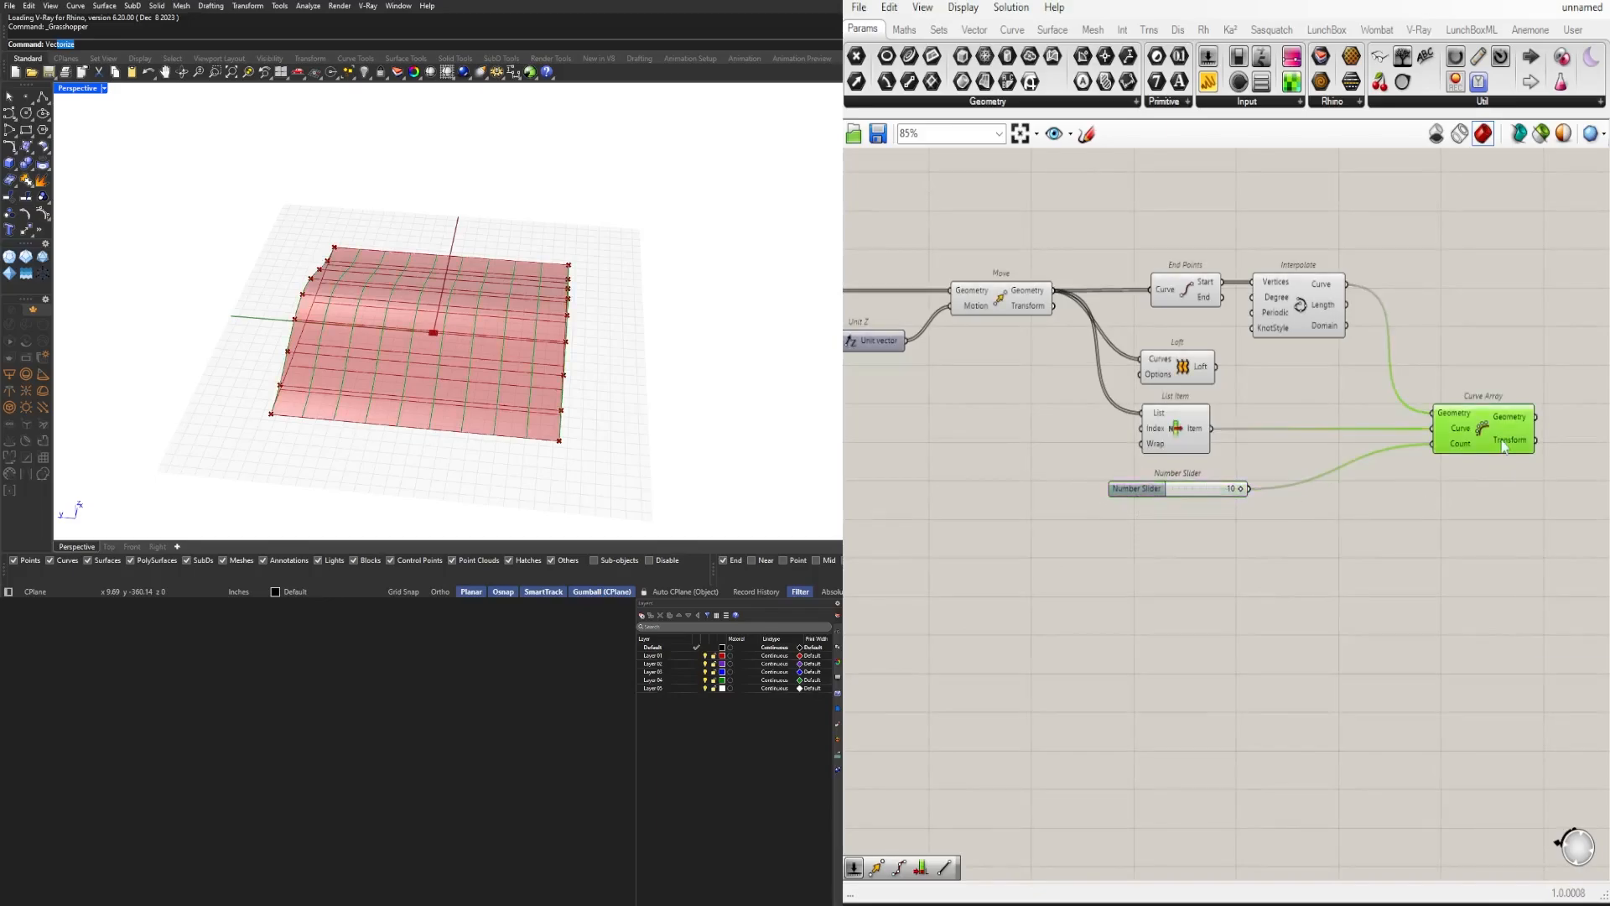
# Step: Nudge List Length aside and insert a Relay on the wires leaving the Line component
pyautogui.scroll(-4, 1412, 527)
pyautogui.moveTo(998, 500); pyautogui.dragTo(1275, 496, button='right')
pyautogui.scroll(4, 1120, 433)
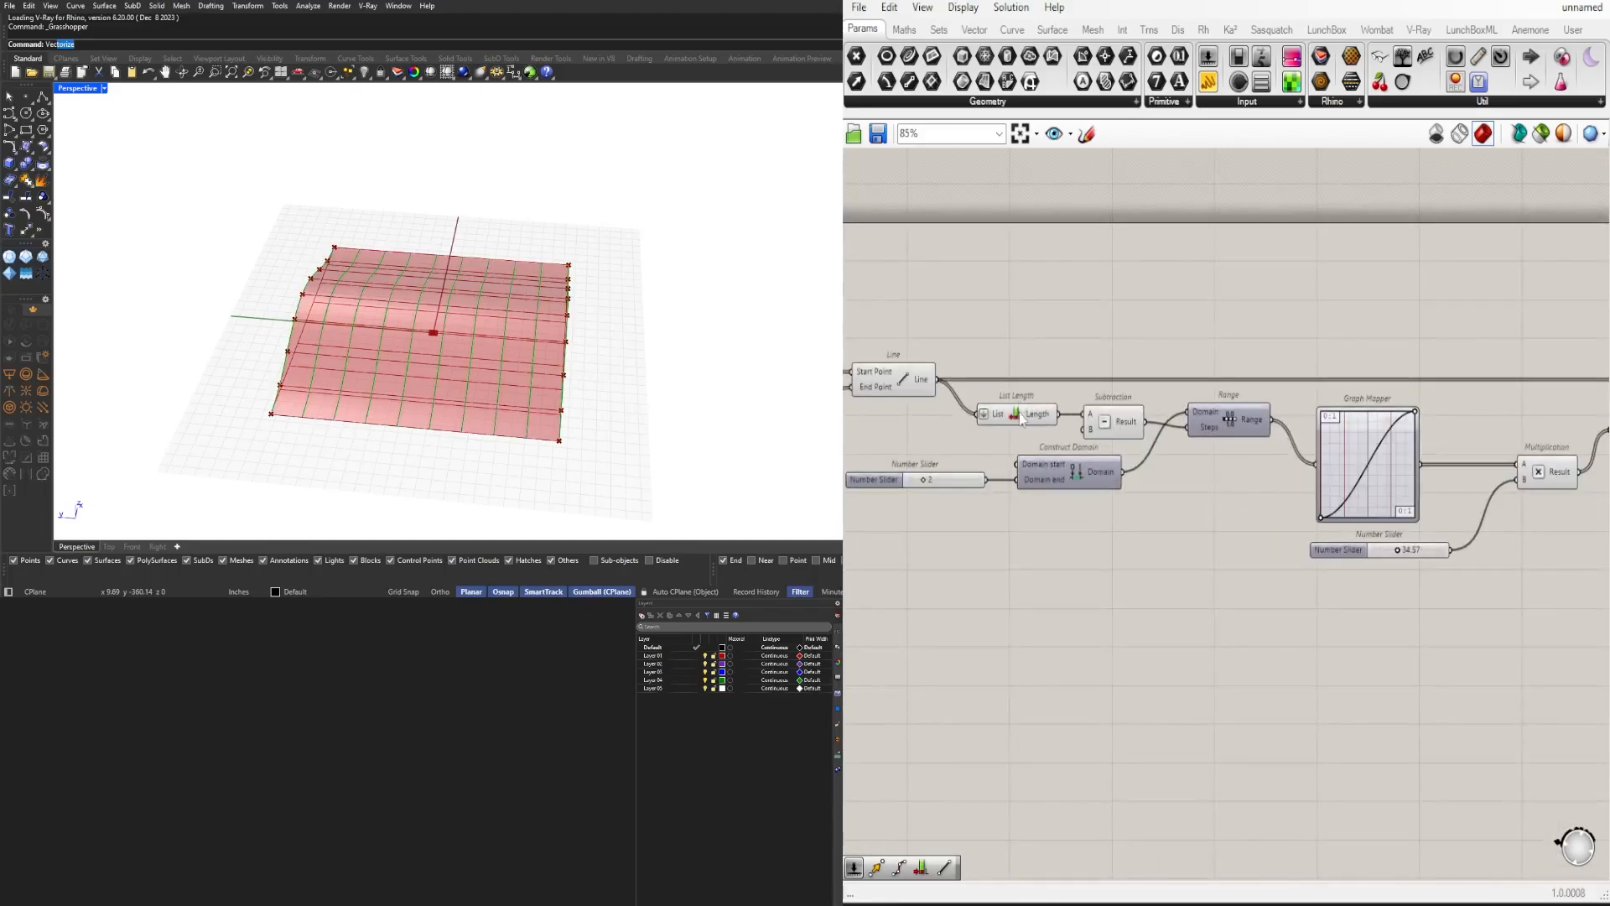
pyautogui.moveTo(1022, 419); pyautogui.dragTo(1037, 425)
pyautogui.click(897, 382)
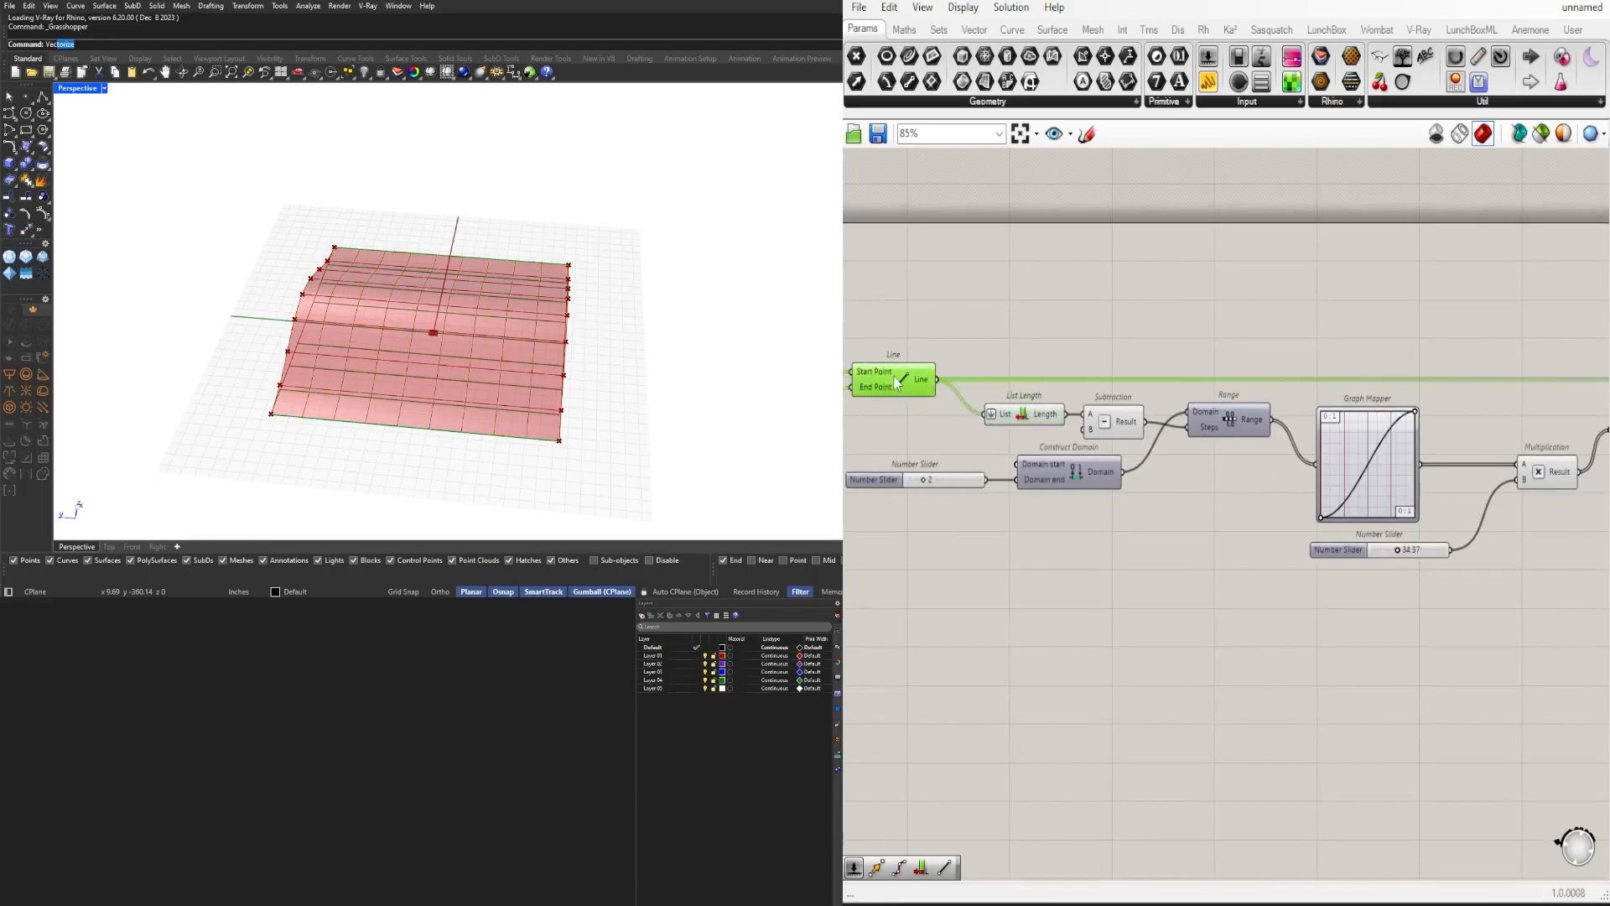
pyautogui.click(944, 382)
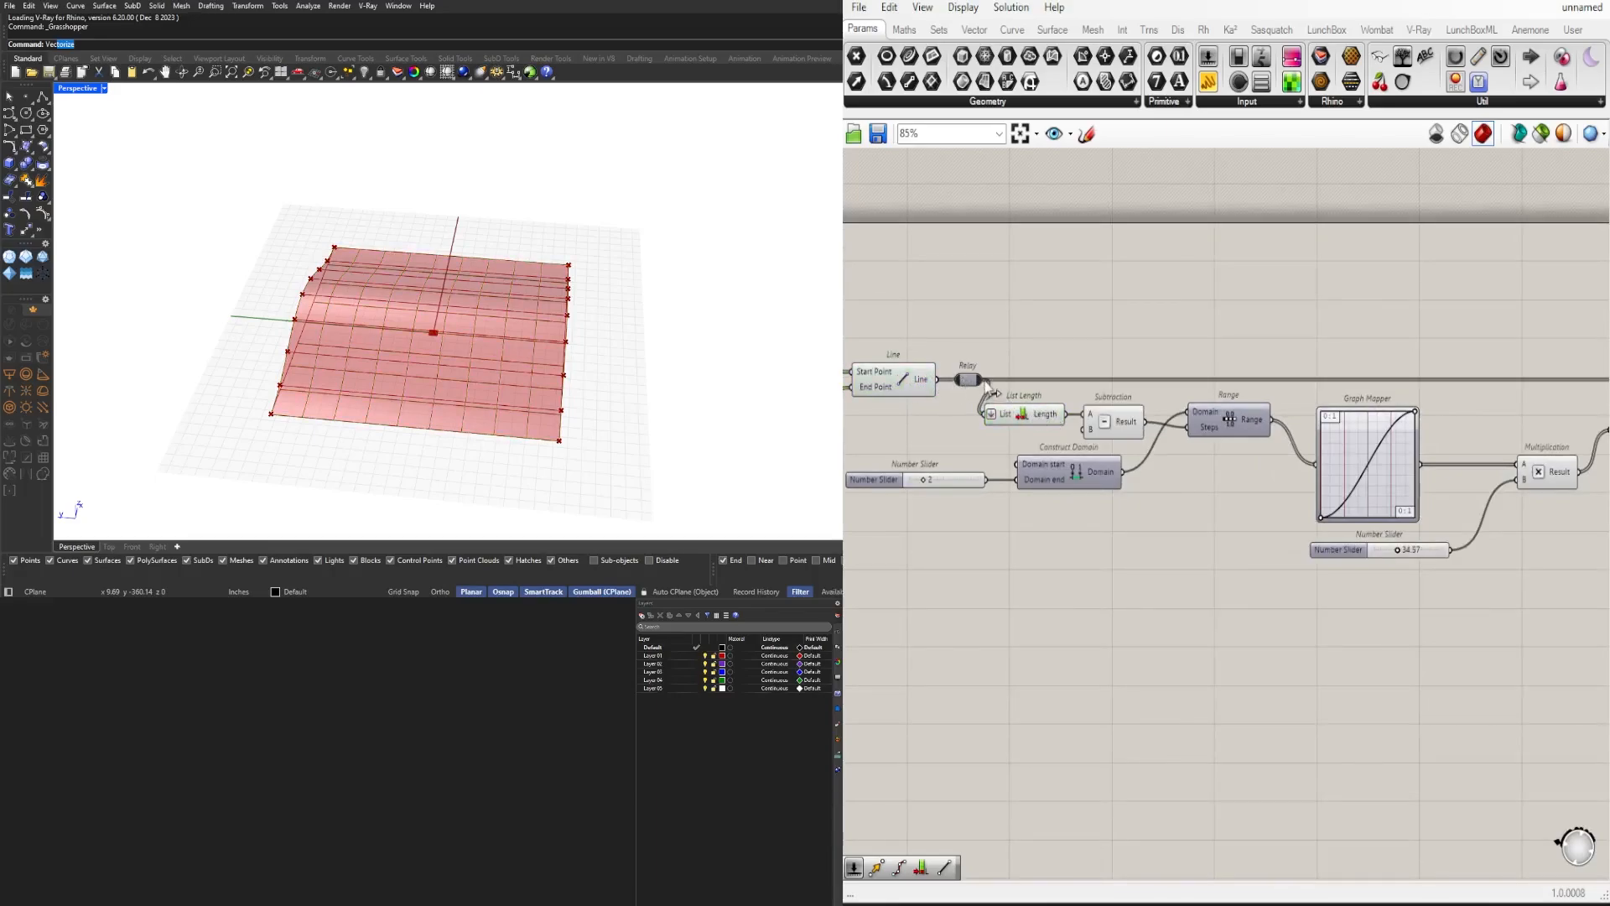
pyautogui.click(970, 381)
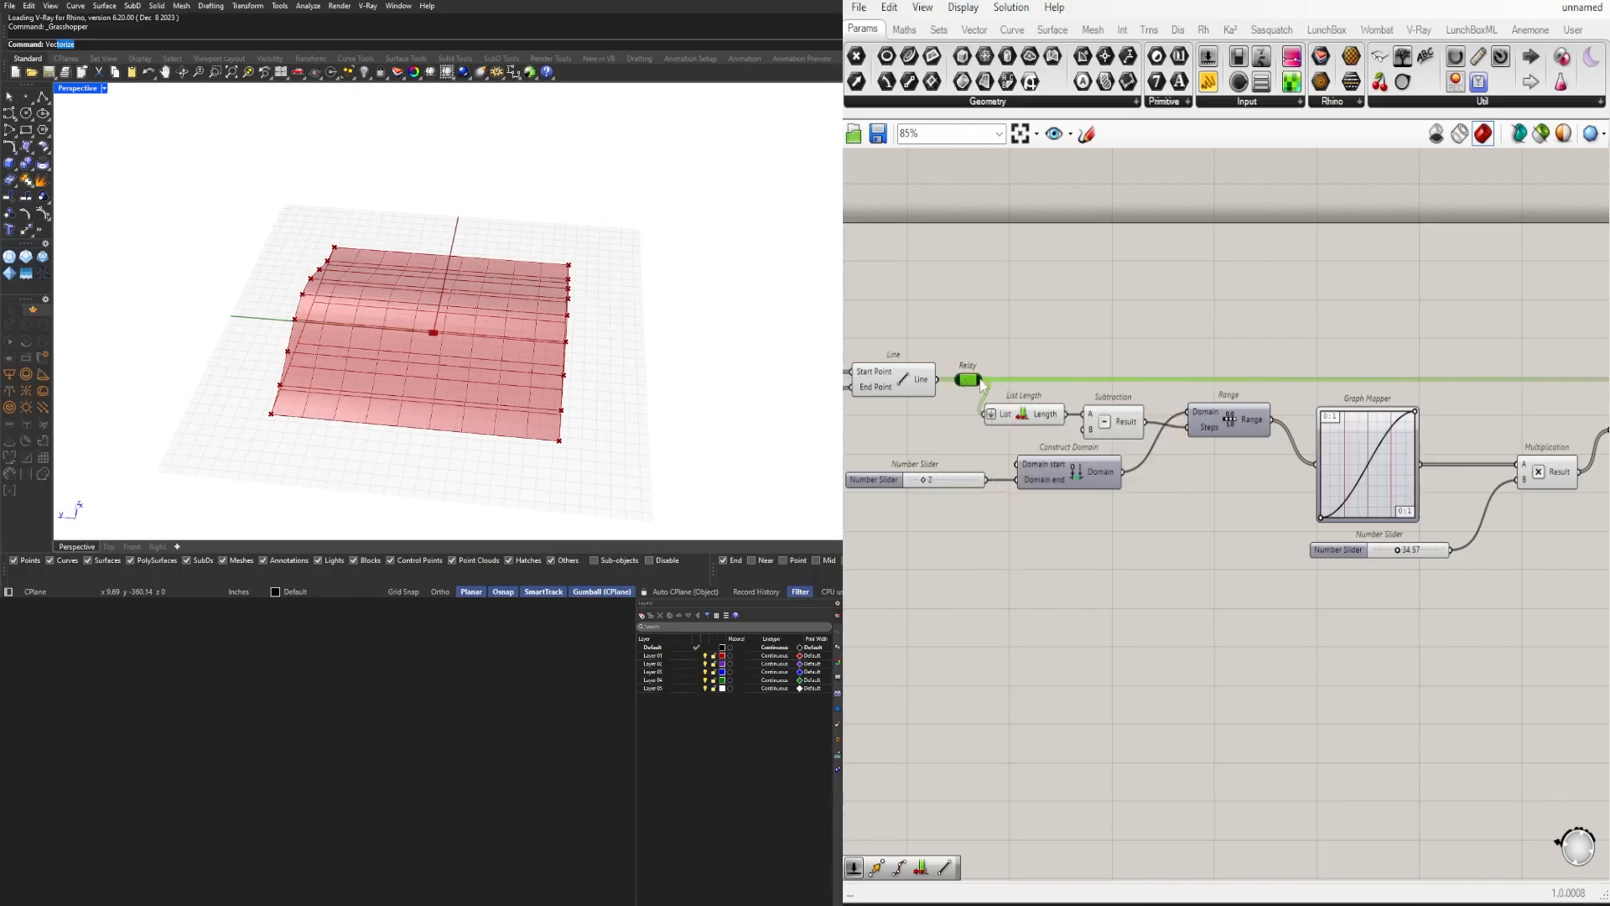
# Step: Move List Length and Subtraction together closer to the Range component
pyautogui.scroll(4, 1240, 438)
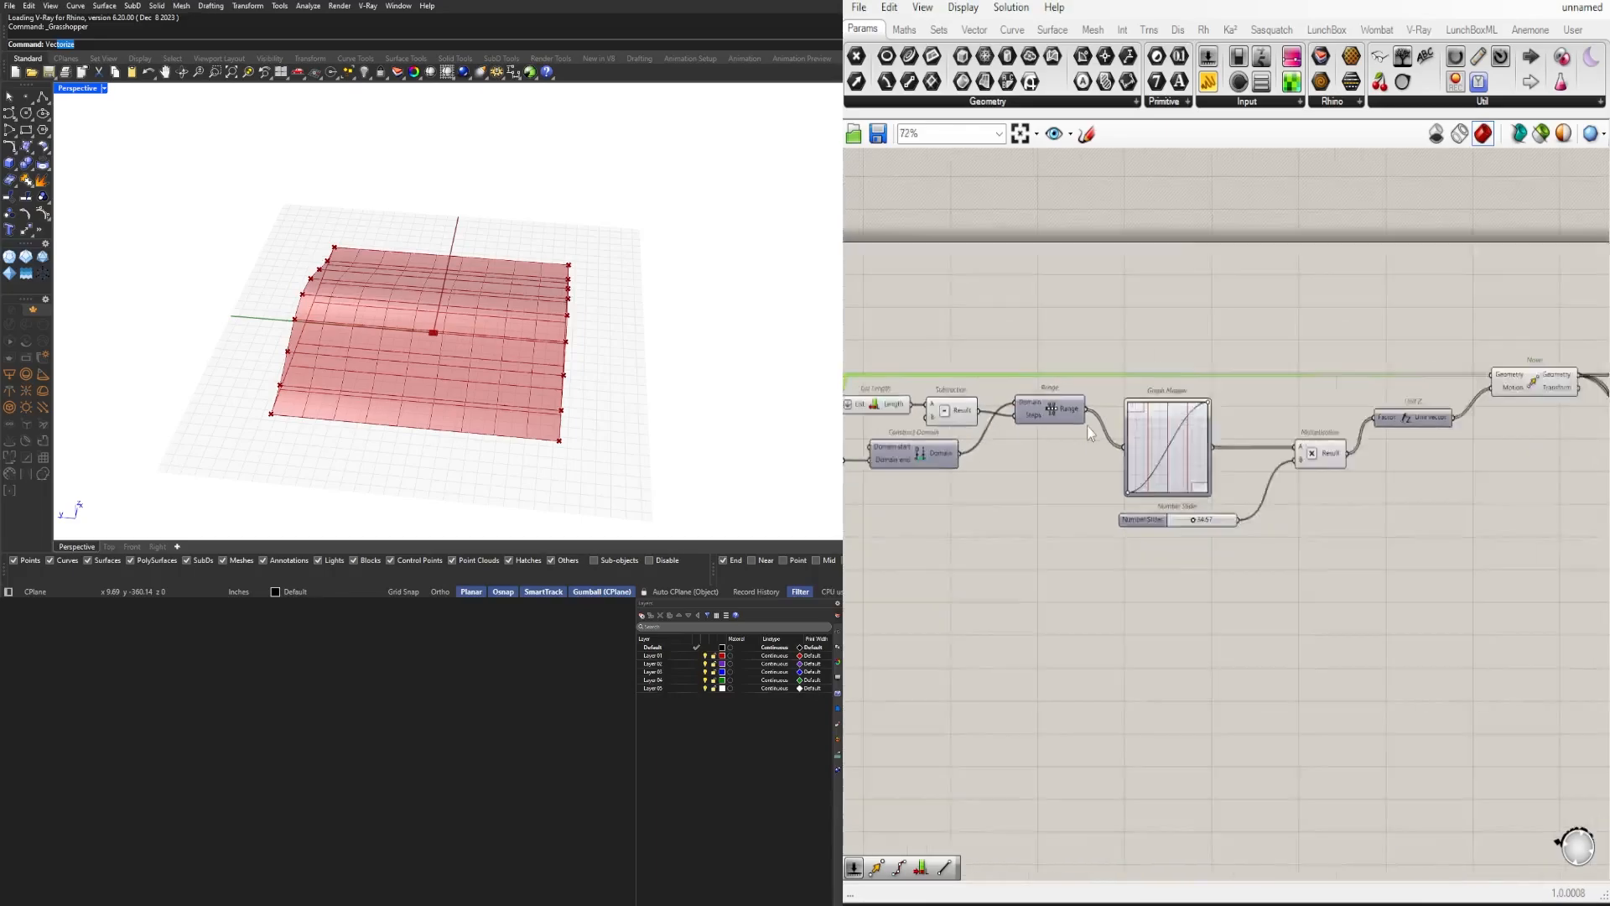
pyautogui.moveTo(1273, 435); pyautogui.dragTo(1281, 428)
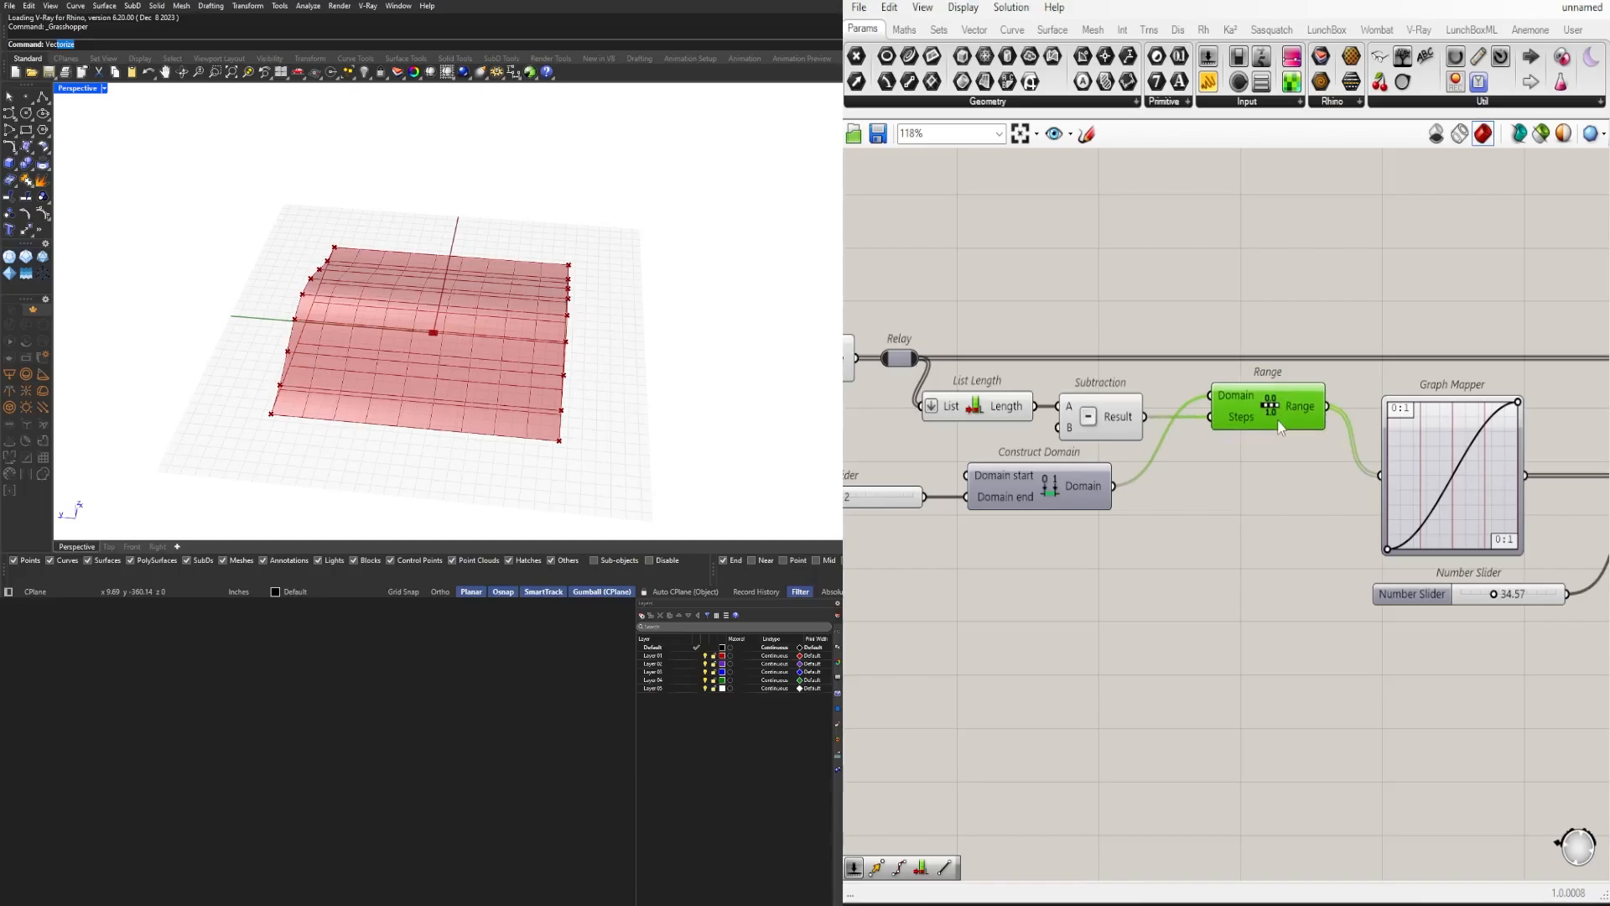
pyautogui.moveTo(1185, 417); pyautogui.dragTo(1003, 413)
pyautogui.moveTo(1004, 411); pyautogui.dragTo(1045, 411)
pyautogui.click(1093, 308)
# Step: Move Multiplication closer to Graph Mapper and shift the multiplier's Number Slider to line up beneath the graph
pyautogui.scroll(-4, 1174, 353)
pyautogui.moveTo(1448, 457); pyautogui.dragTo(1283, 538, button='right')
pyautogui.scroll(2, 1284, 539)
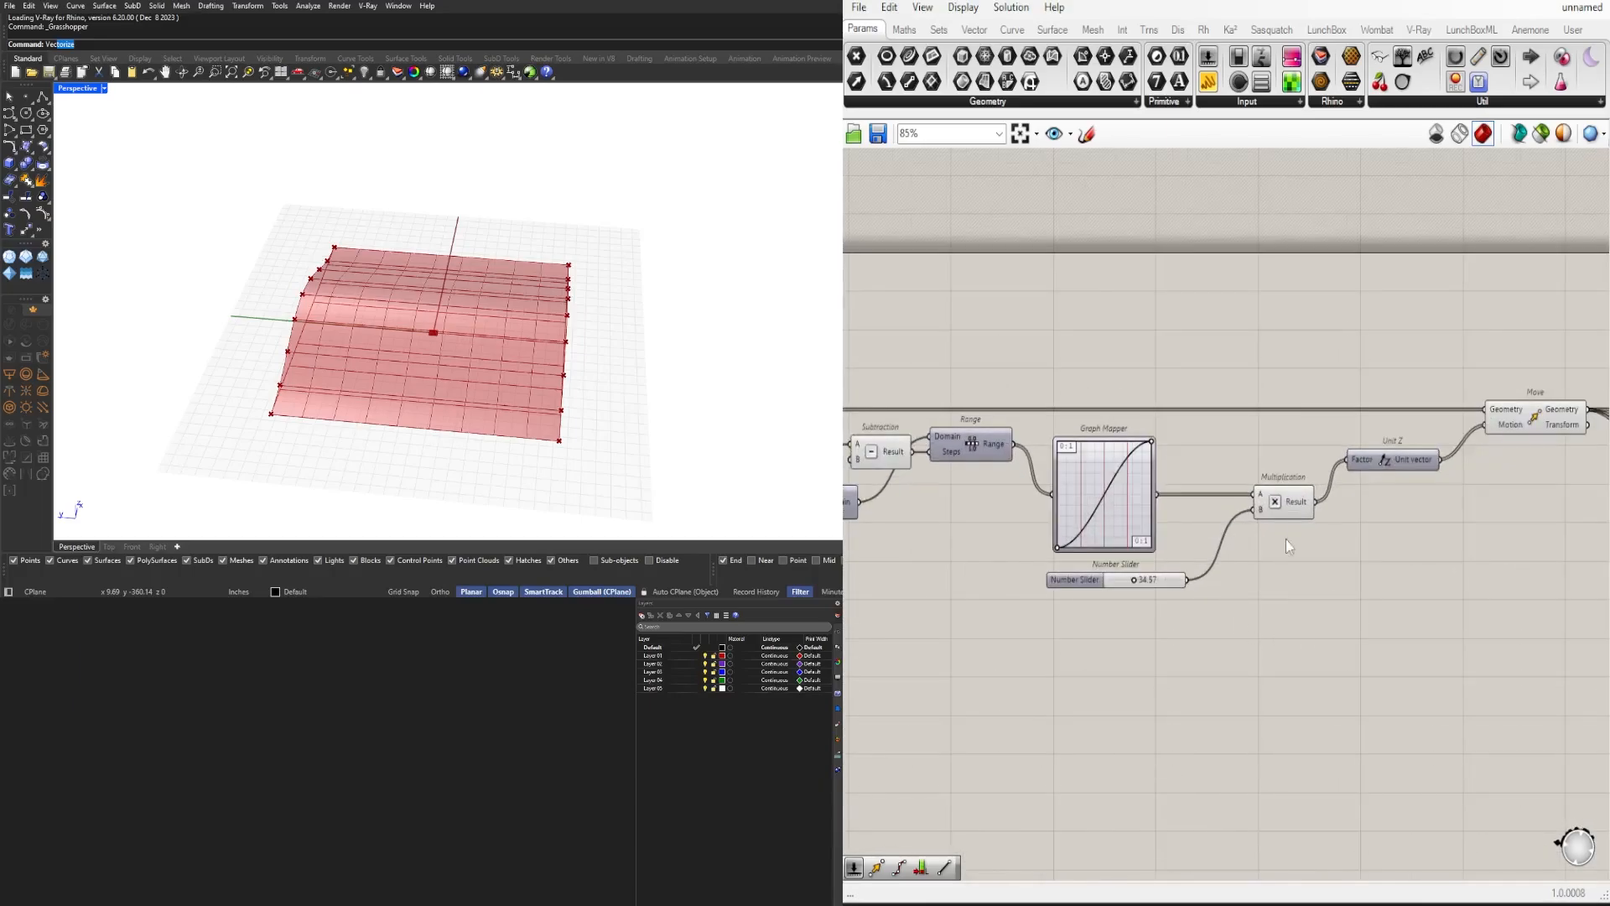
pyautogui.moveTo(1286, 513); pyautogui.dragTo(1240, 514)
pyautogui.moveTo(1101, 582); pyautogui.dragTo(1091, 584)
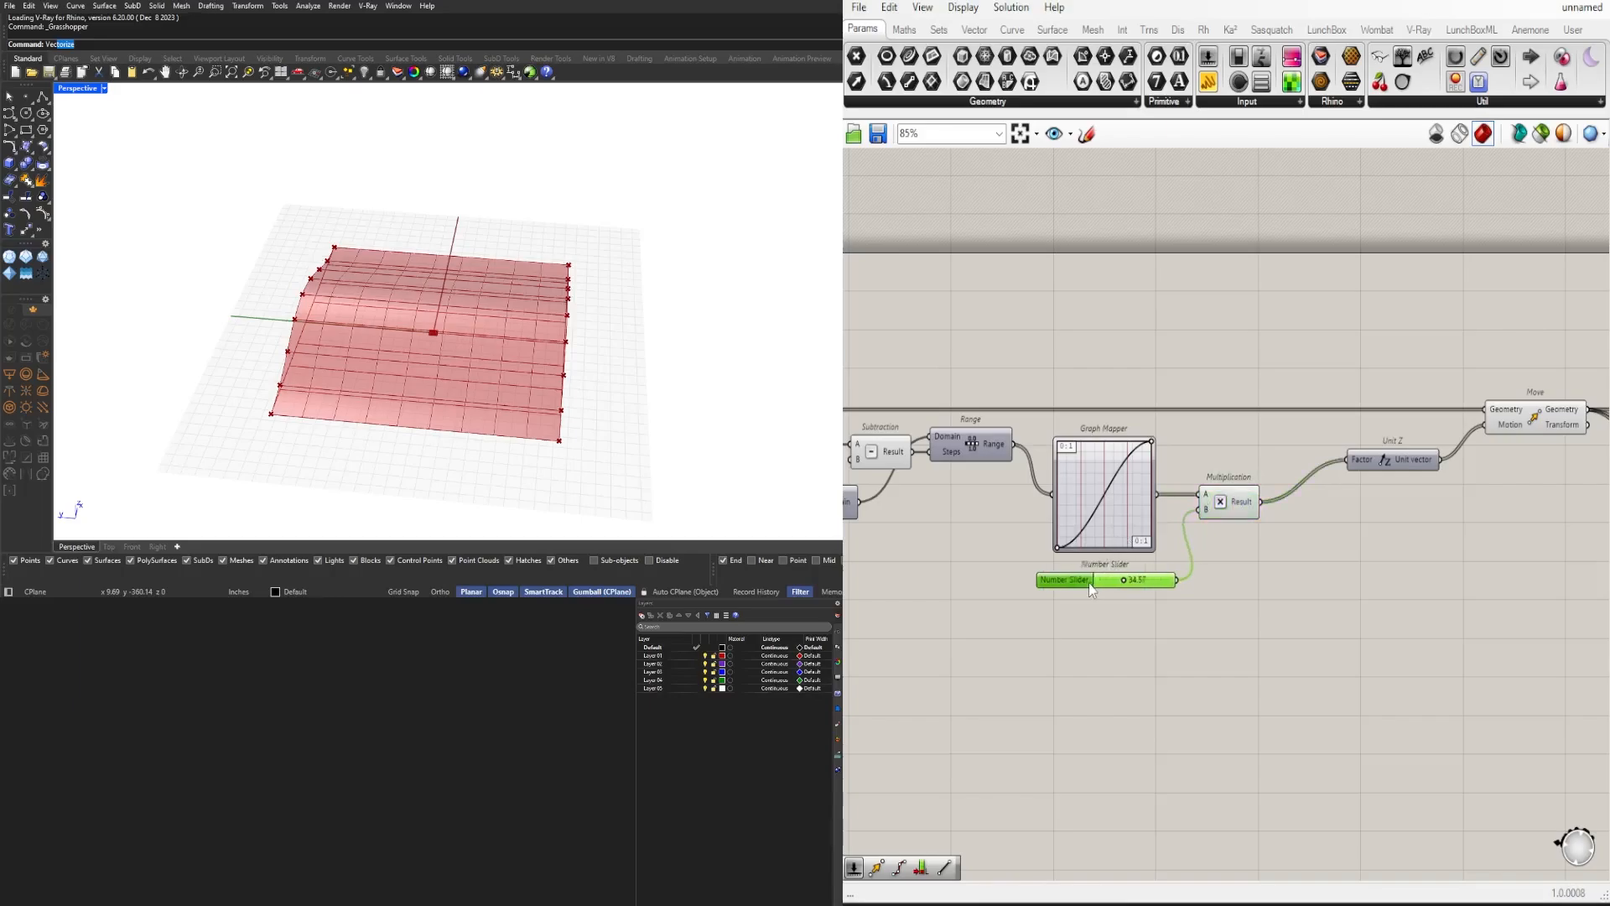
# Step: Move Unit Z closer to Multiplication and bring the Move component nearer to Unit Z
pyautogui.moveTo(1448, 522); pyautogui.dragTo(1270, 543, button='right')
pyautogui.moveTo(1217, 489); pyautogui.dragTo(1149, 531)
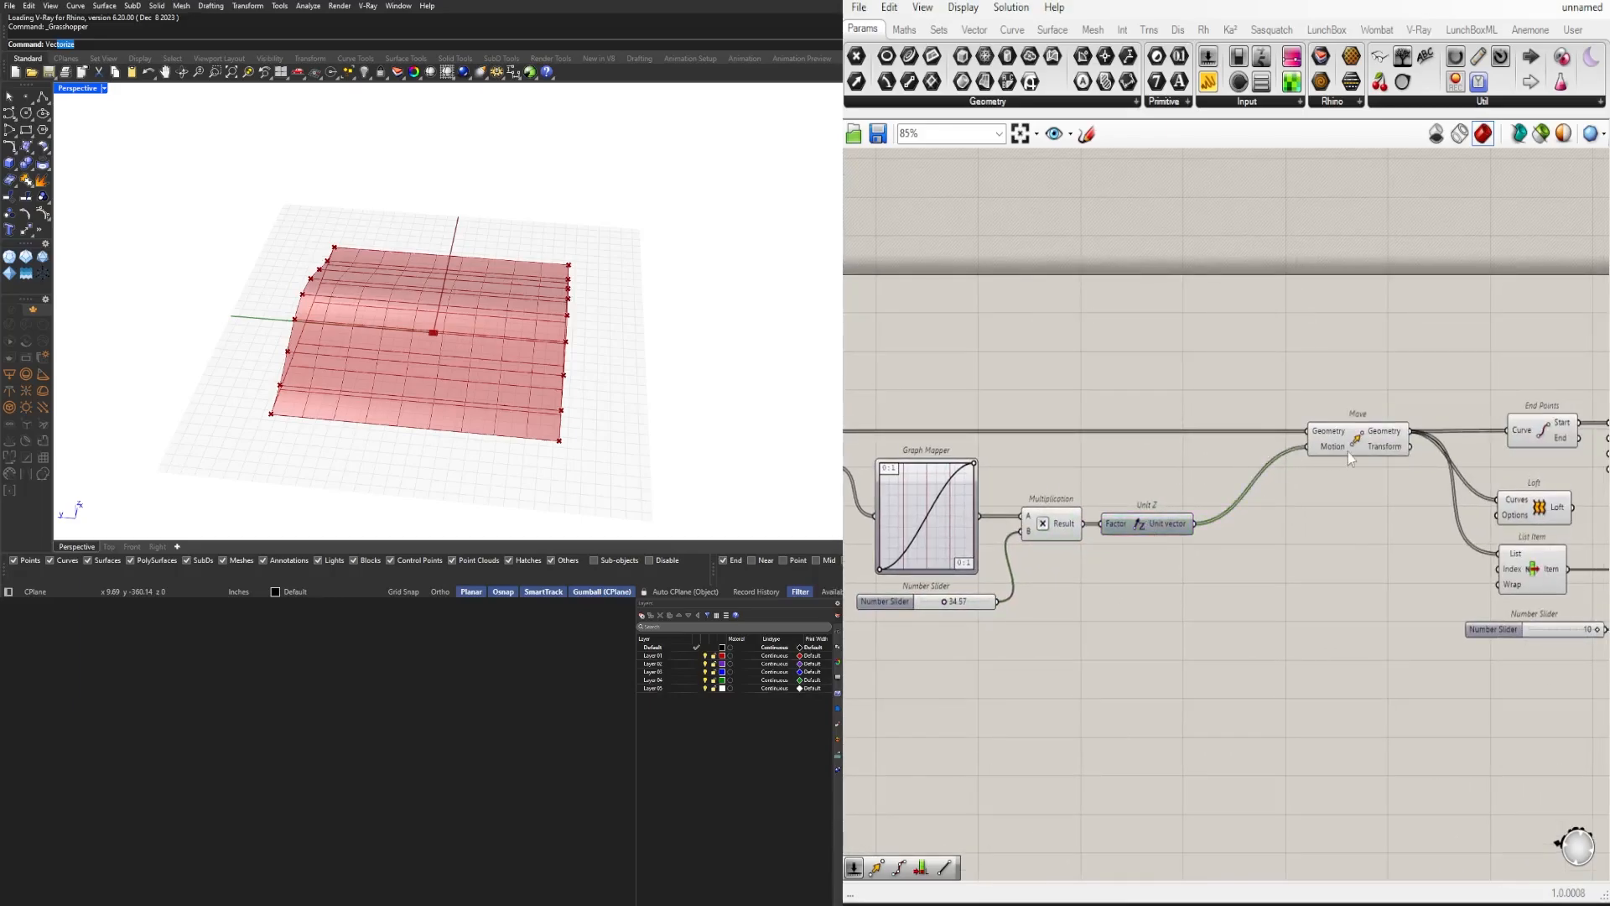
pyautogui.moveTo(1350, 455); pyautogui.dragTo(1295, 454)
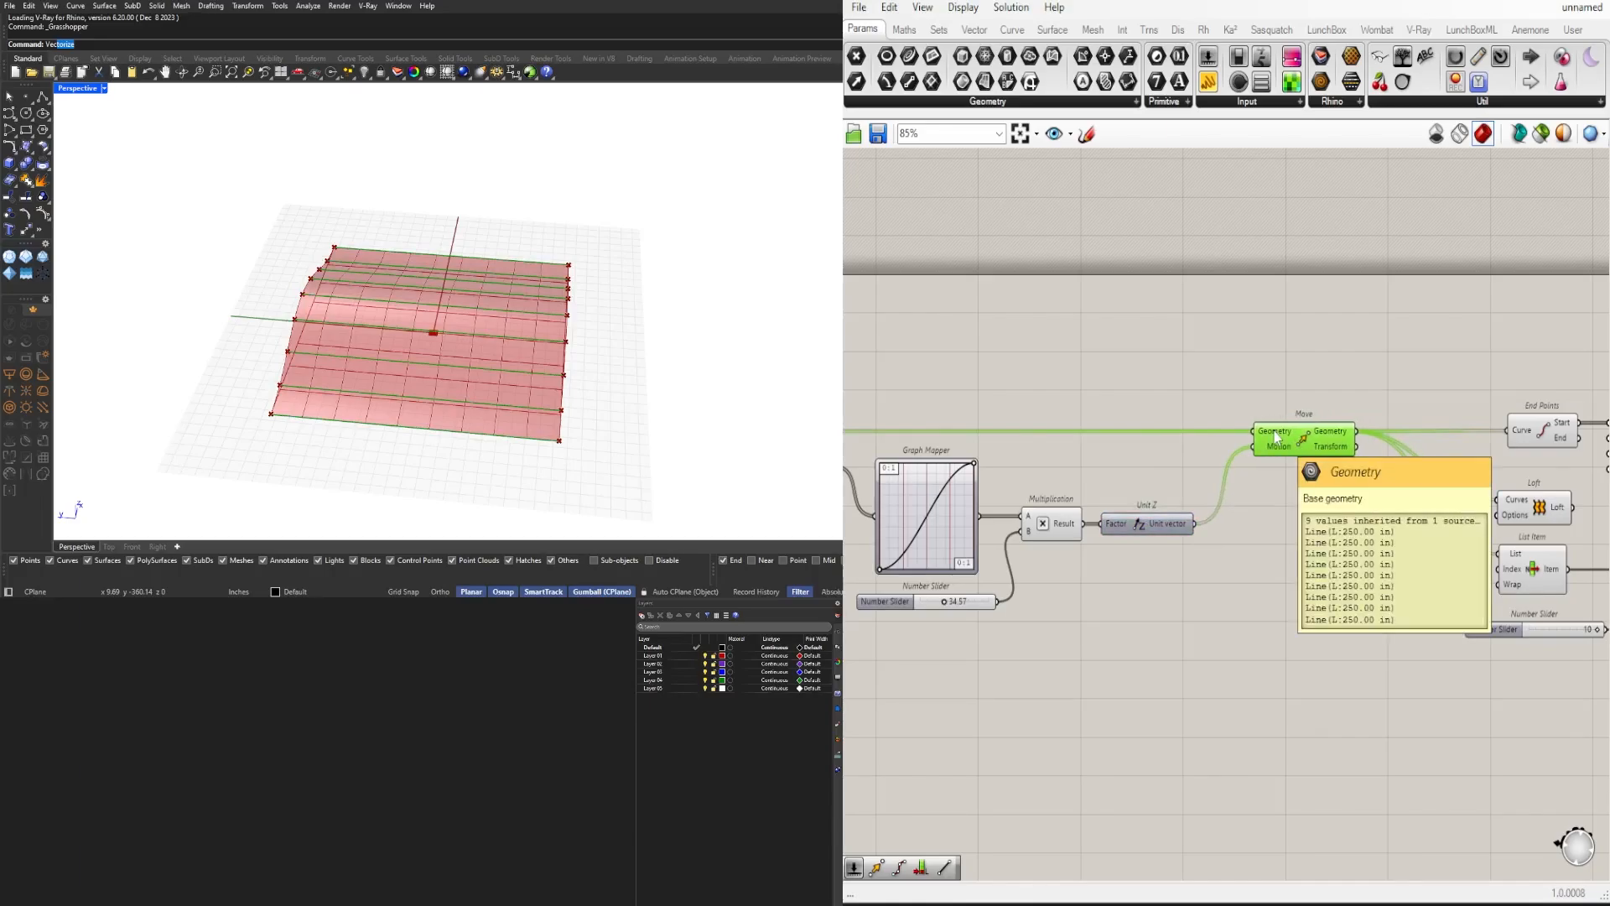
pyautogui.scroll(-3, 1276, 435)
pyautogui.moveTo(1216, 469); pyautogui.dragTo(1551, 520, button='right')
pyautogui.moveTo(1492, 587); pyautogui.dragTo(995, 447)
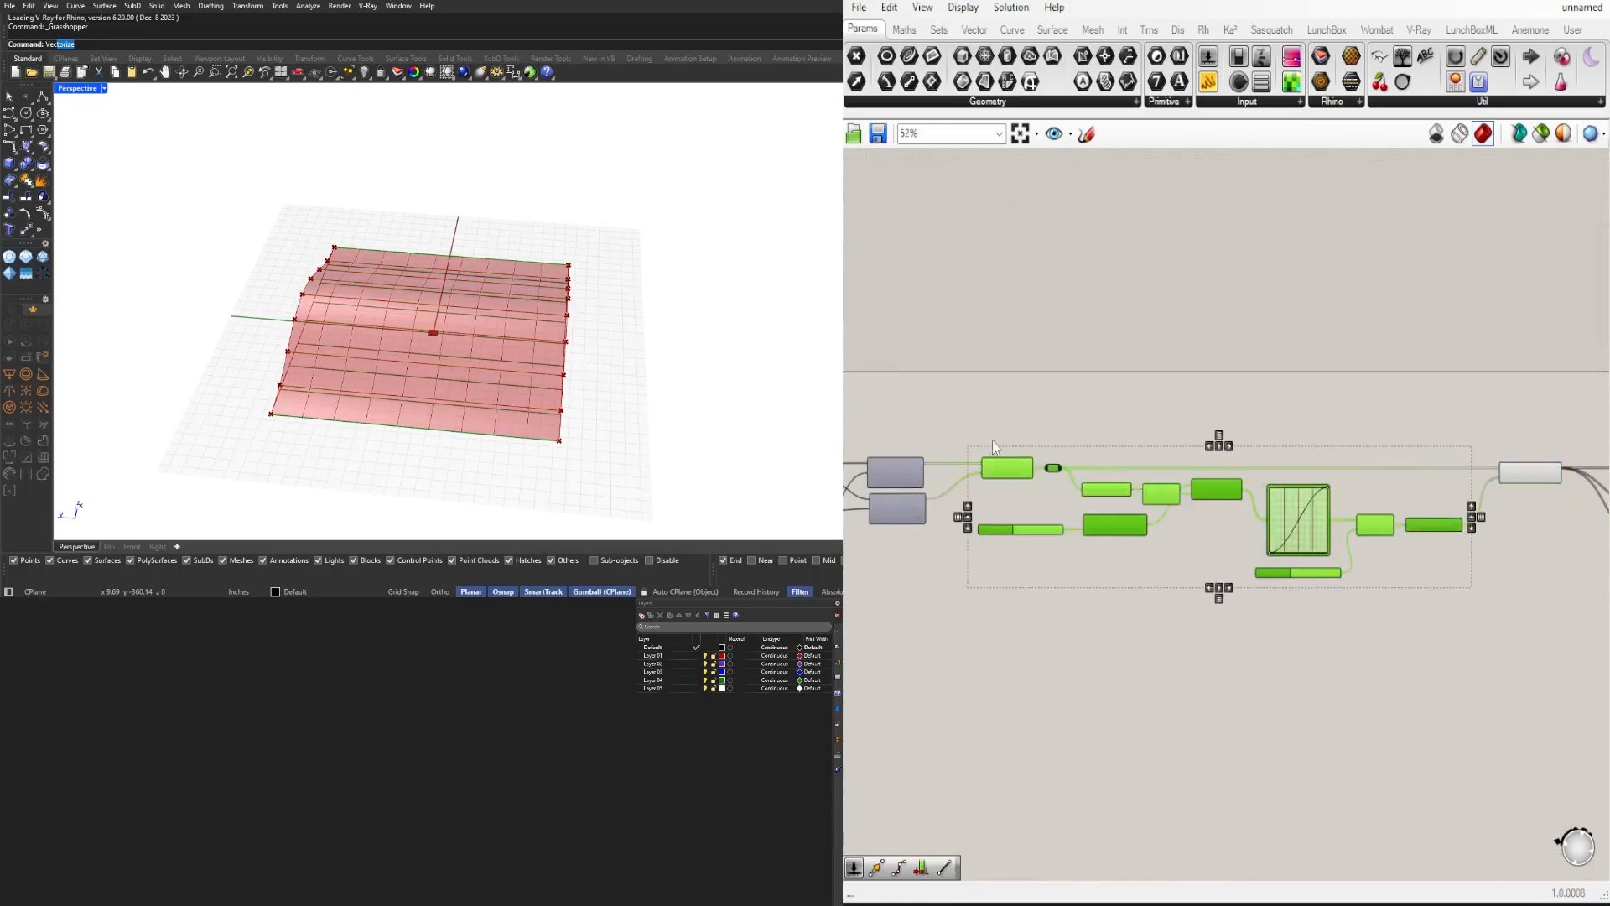
pyautogui.scroll(3, 995, 447)
pyautogui.moveTo(995, 447); pyautogui.dragTo(1273, 417, button='right')
pyautogui.click(1307, 393)
# Step: Insert a Relay on the wires leaving the Move component's Geometry output and nudge it slightly away from Move
pyautogui.scroll(-3, 1250, 421)
pyautogui.scroll(4, 1274, 488)
pyautogui.moveTo(1394, 471); pyautogui.dragTo(1168, 471, button='right')
pyautogui.moveTo(1375, 498); pyautogui.dragTo(941, 469, button='right')
pyautogui.scroll(-4, 941, 469)
pyautogui.scroll(4, 1206, 443)
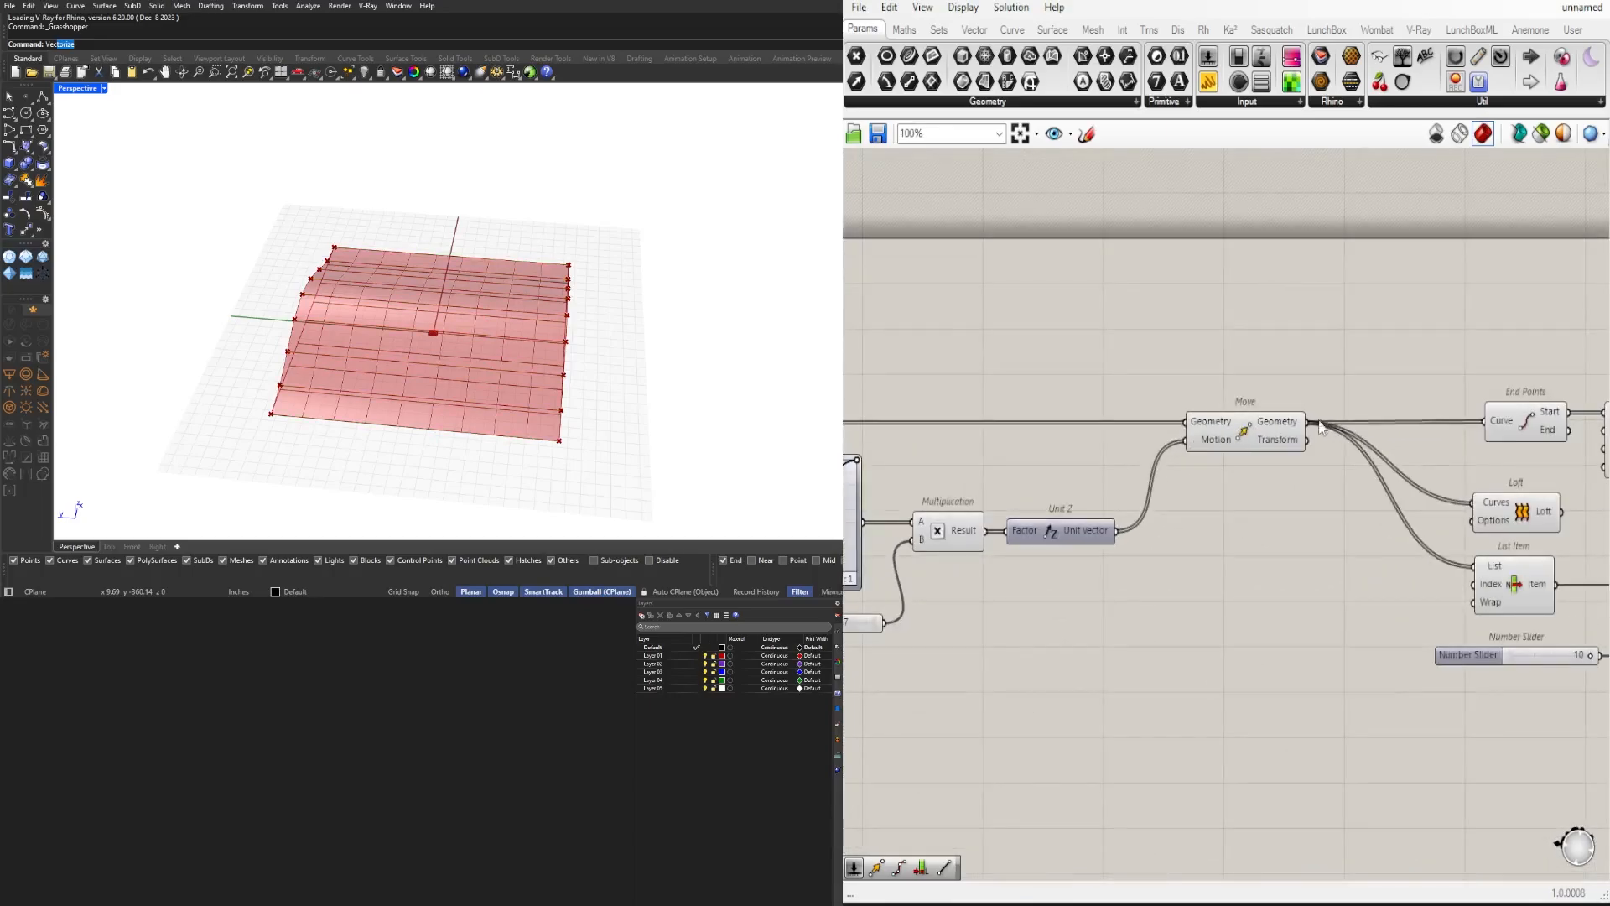
pyautogui.doubleClick(1340, 422)
pyautogui.moveTo(1340, 423); pyautogui.dragTo(1362, 423)
pyautogui.click(1343, 392)
# Step: Duplicate the graph-driven move chain, from the Relay after Line to the Relay after Move, and place the copy beyond Curve Array
pyautogui.scroll(-3, 1108, 537)
pyautogui.moveTo(1109, 537); pyautogui.dragTo(991, 508, button='right')
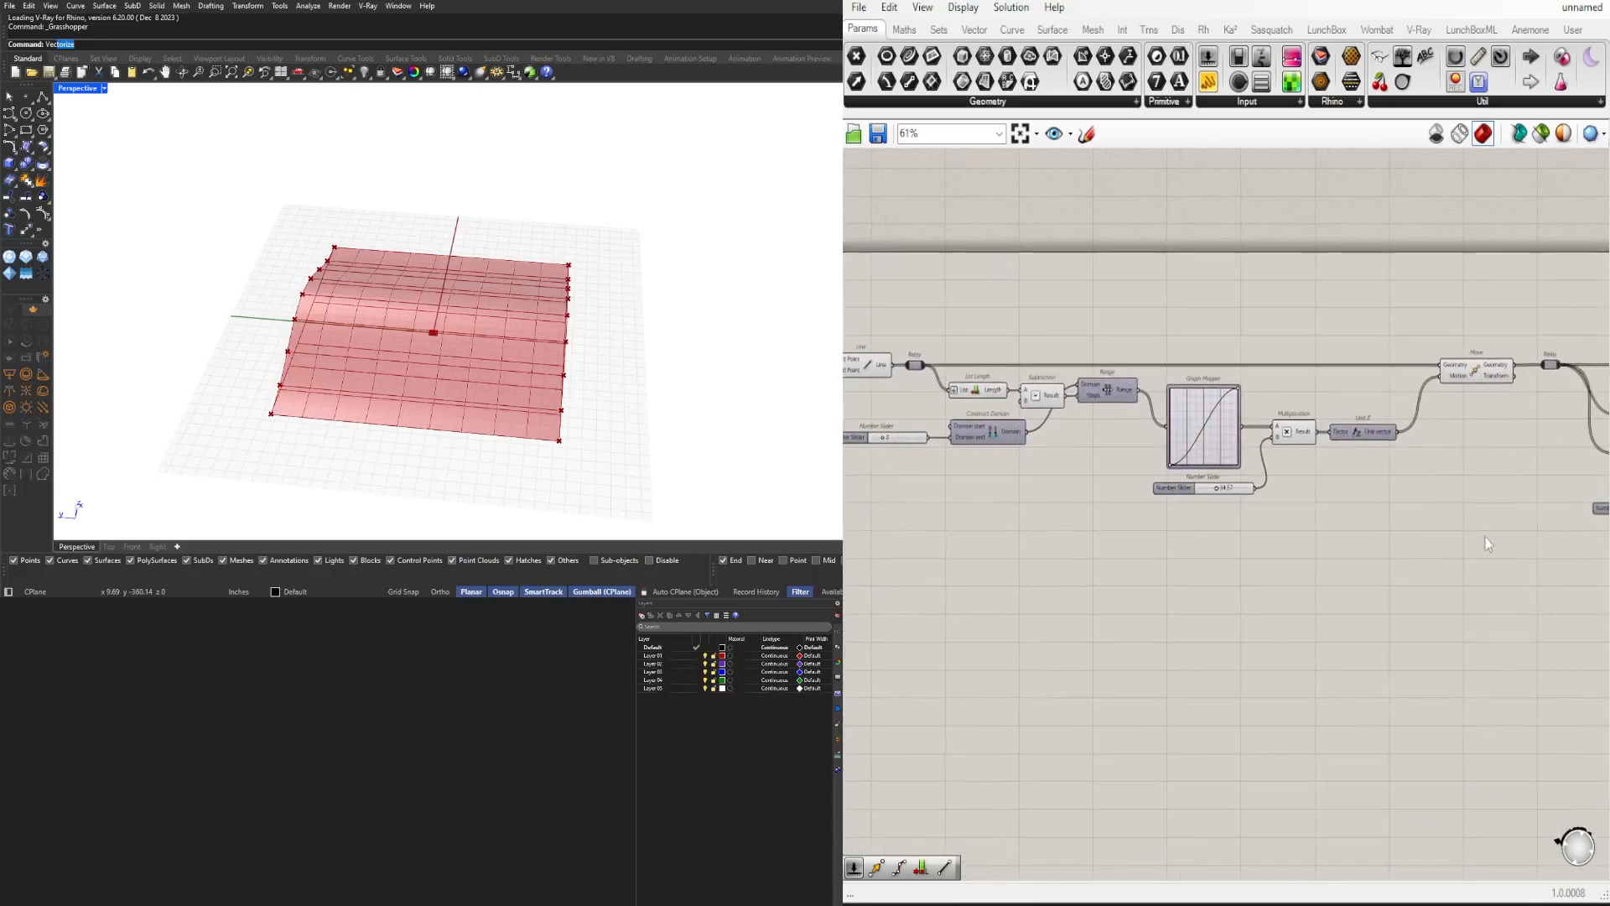
pyautogui.moveTo(1483, 522); pyautogui.dragTo(899, 322)
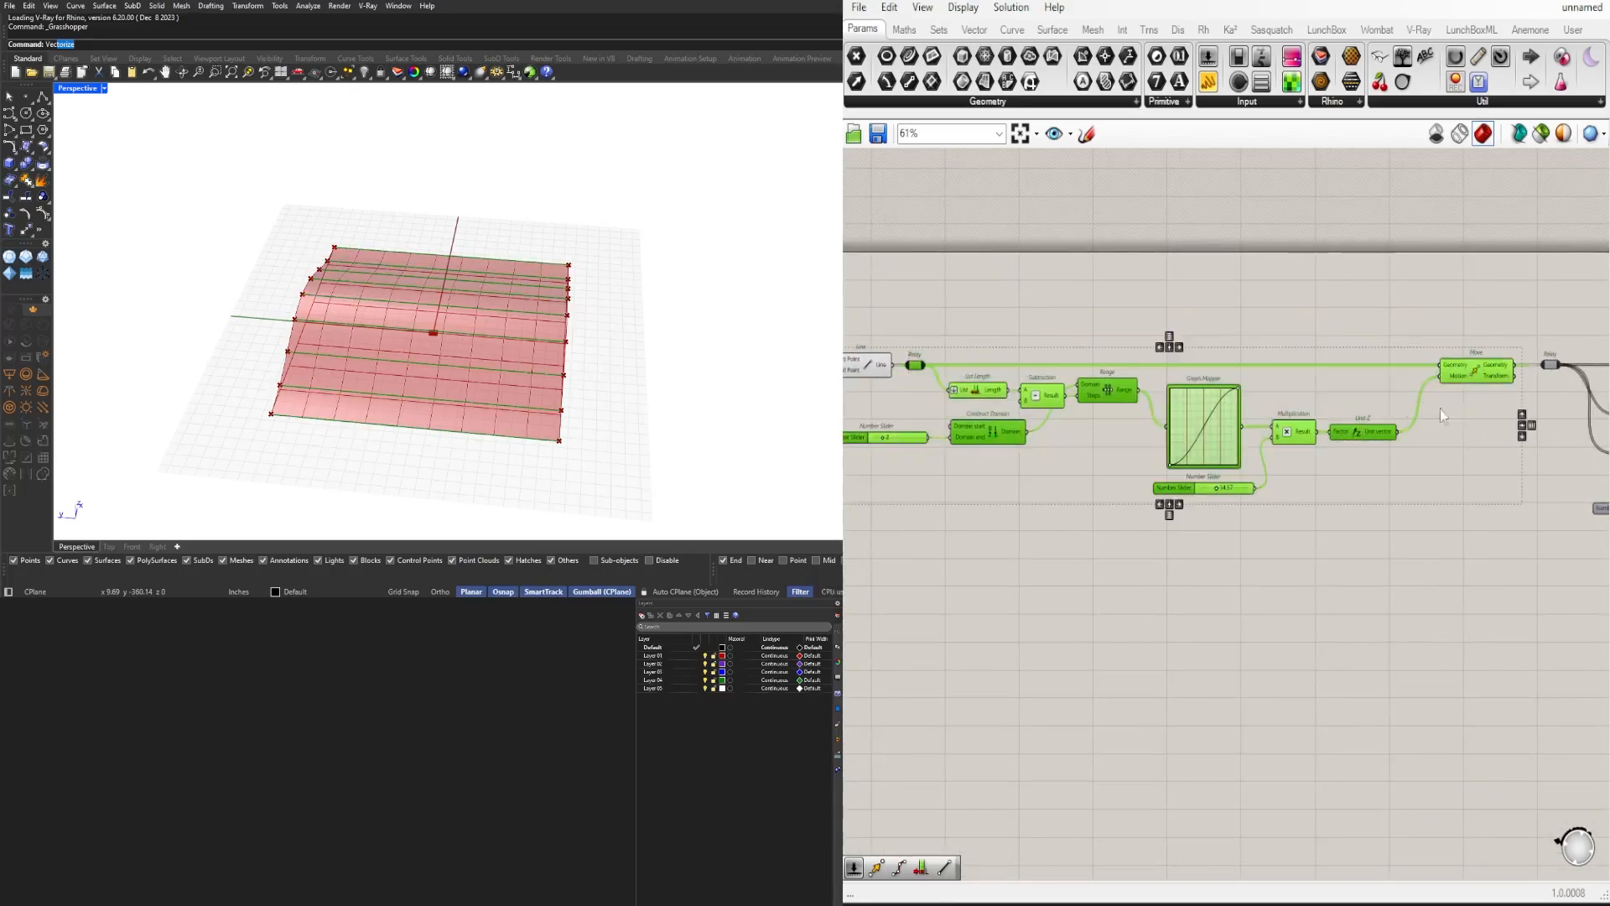
pyautogui.scroll(-4, 1540, 380)
pyautogui.moveTo(1540, 380); pyautogui.dragTo(1004, 369, button='right')
pyautogui.moveTo(1001, 362); pyautogui.dragTo(1459, 416)
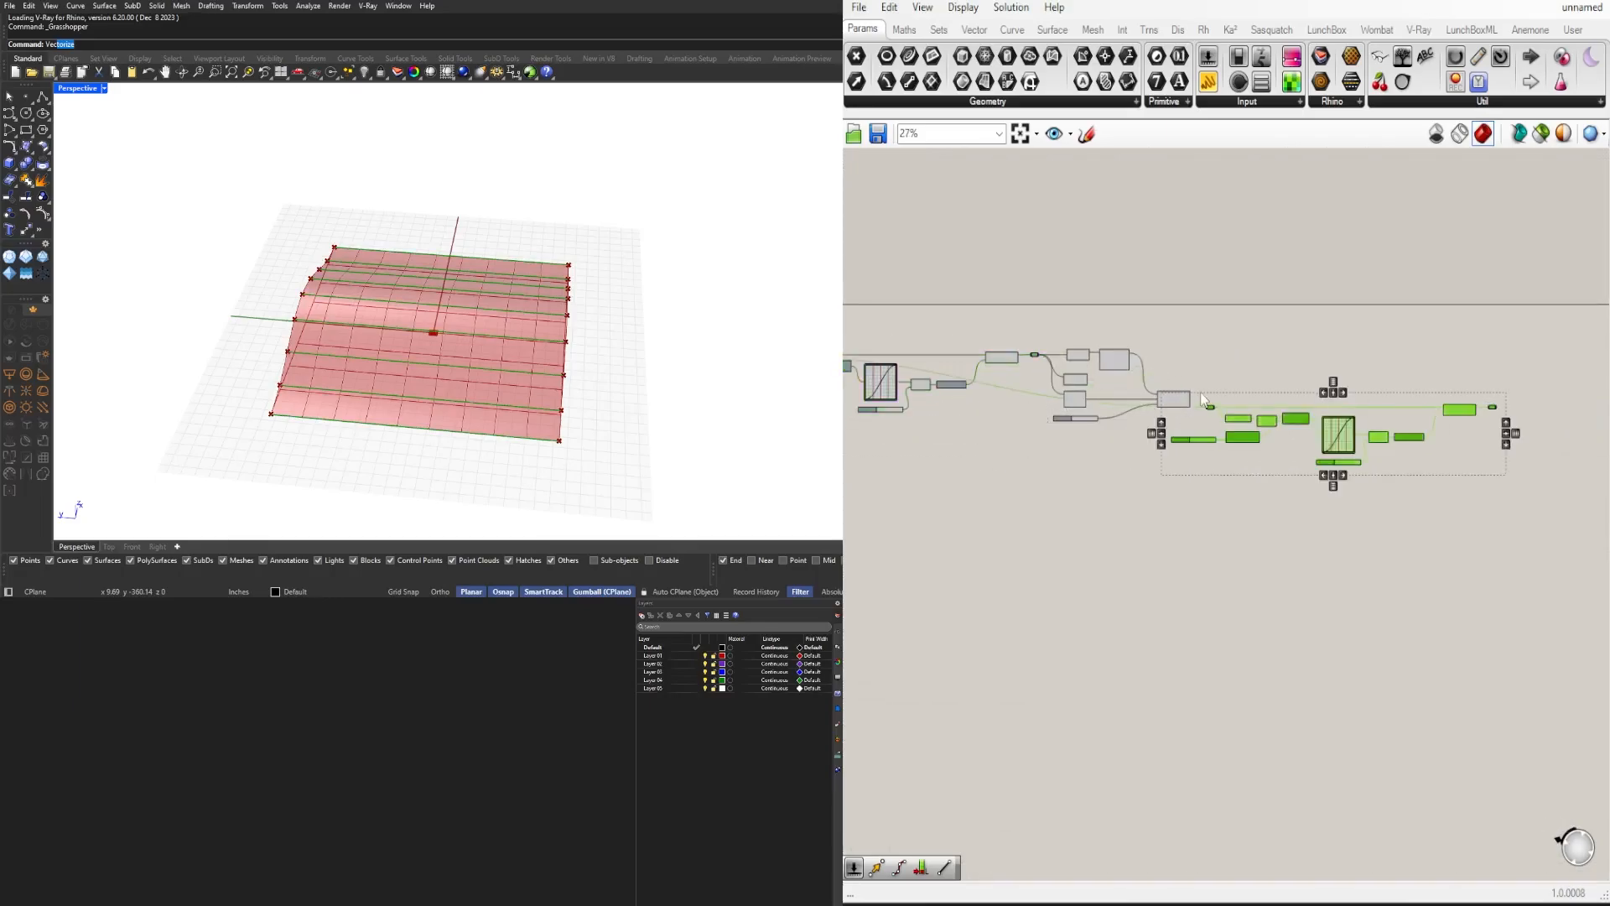
# Step: Feed Curve Array's Geometry output into the first Relay of the duplicated chain
pyautogui.scroll(4, 1205, 405)
pyautogui.scroll(4, 1205, 406)
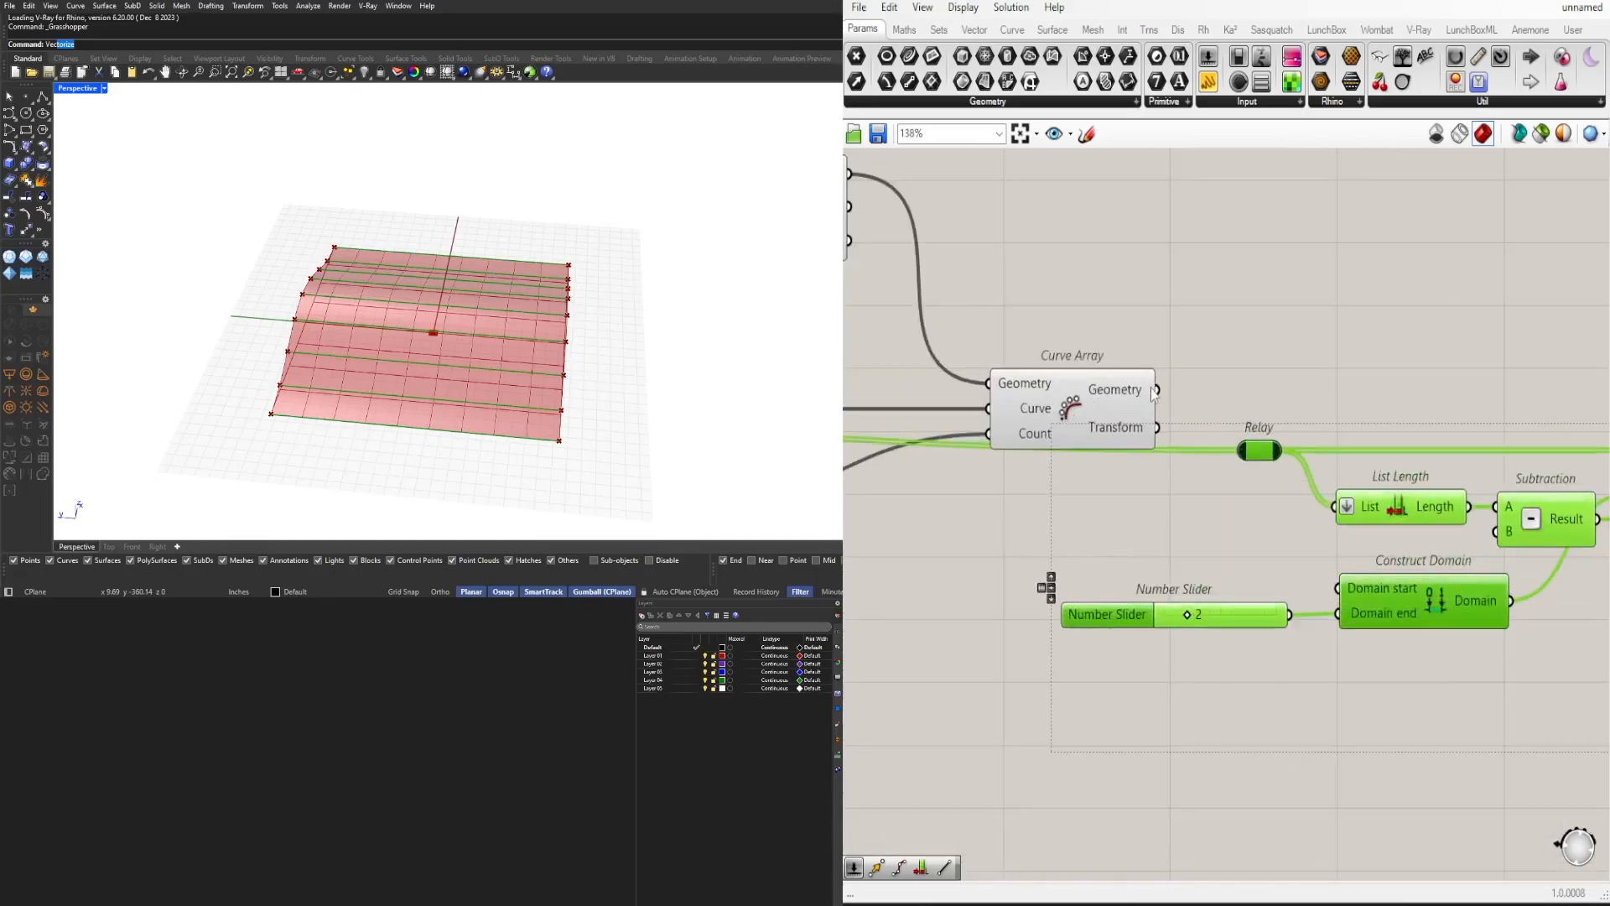
pyautogui.moveTo(1241, 447); pyautogui.dragTo(1243, 449)
pyautogui.moveTo(564, 330); pyautogui.dragTo(628, 249, button='right')
pyautogui.scroll(-3, 1054, 348)
pyautogui.click(1340, 566)
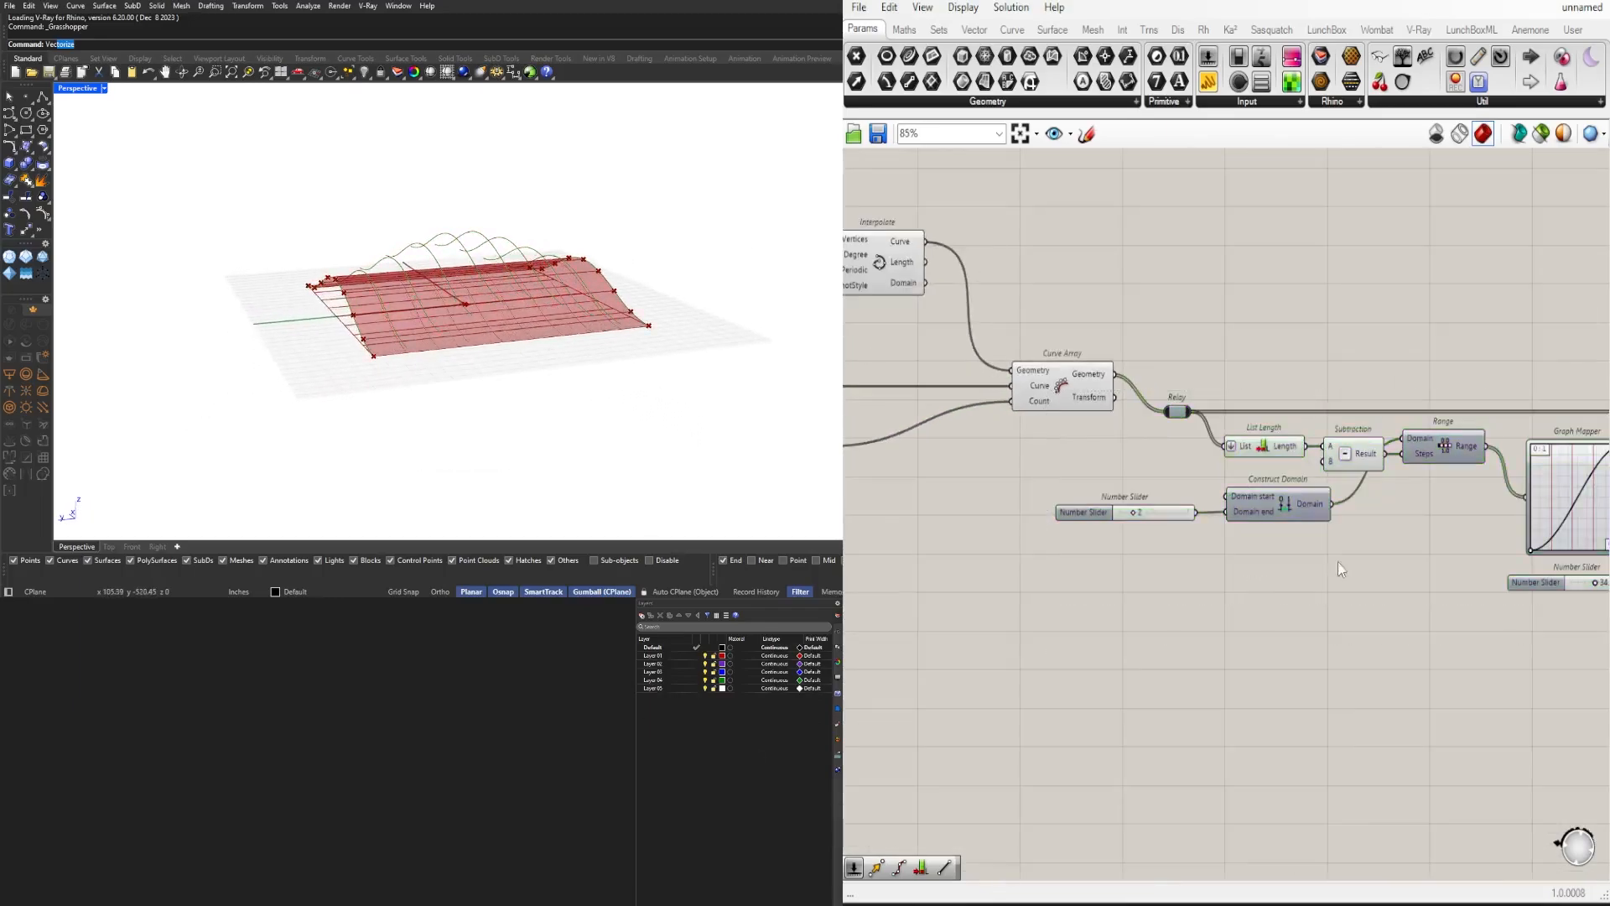
# Step: Examine the duplicated chain from its first Relay through Graph Mapper to Move and its curve preview
pyautogui.moveTo(1340, 565); pyautogui.dragTo(1215, 586, button='right')
pyautogui.moveTo(1313, 615); pyautogui.dragTo(1130, 629, button='right')
pyautogui.moveTo(1173, 632); pyautogui.dragTo(1048, 552, button='right')
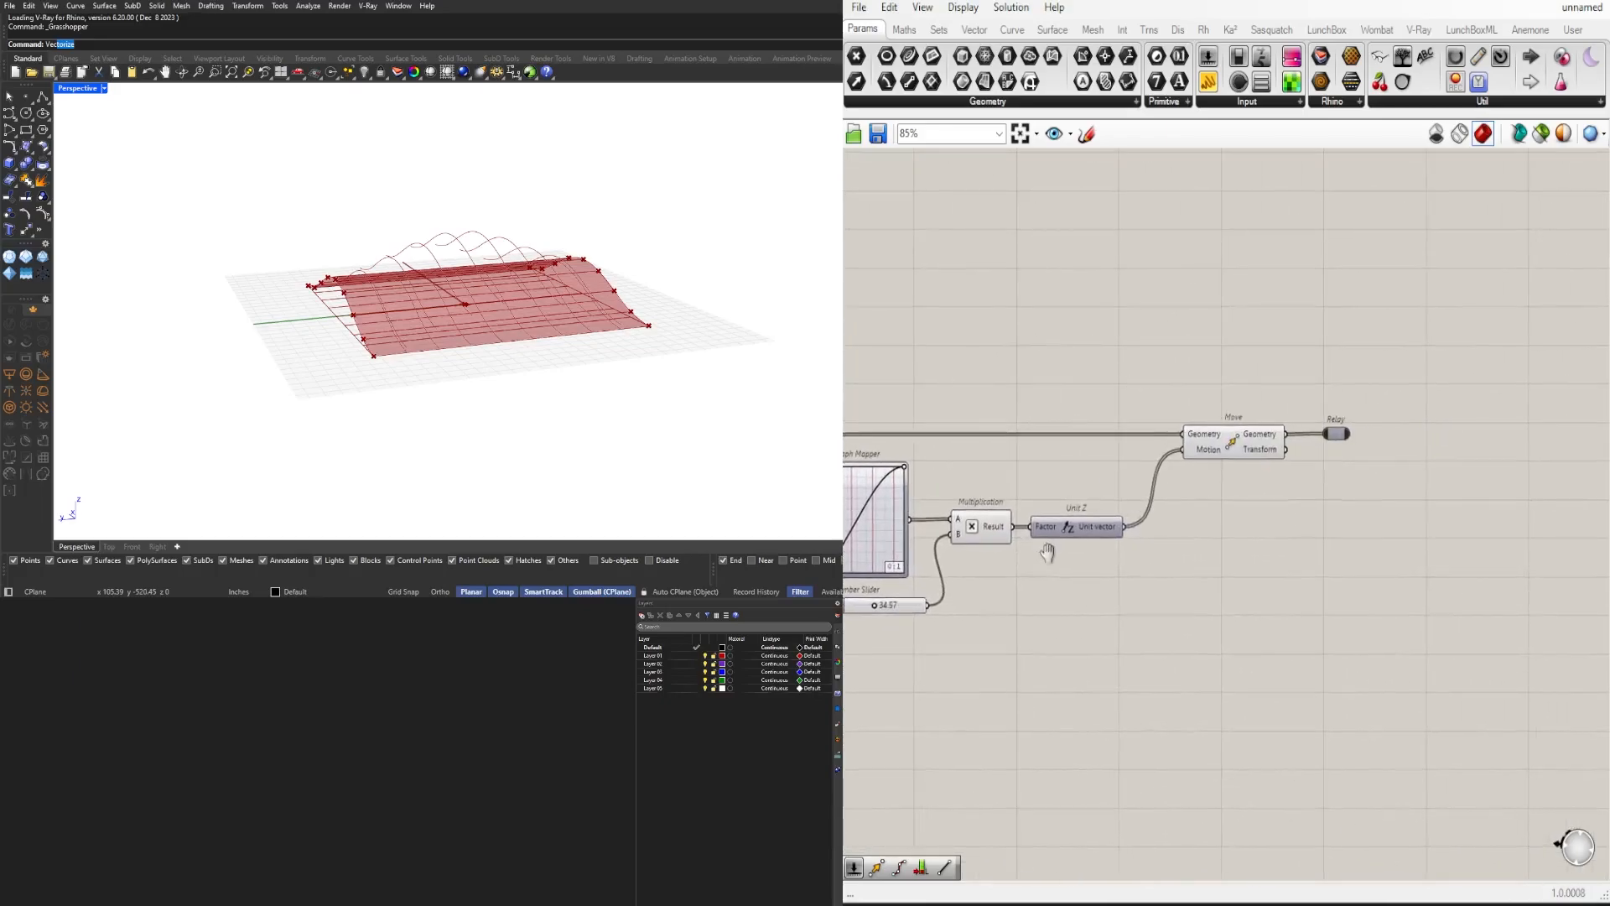
pyautogui.click(1210, 435)
pyautogui.moveTo(850, 501); pyautogui.dragTo(1533, 508, button='right')
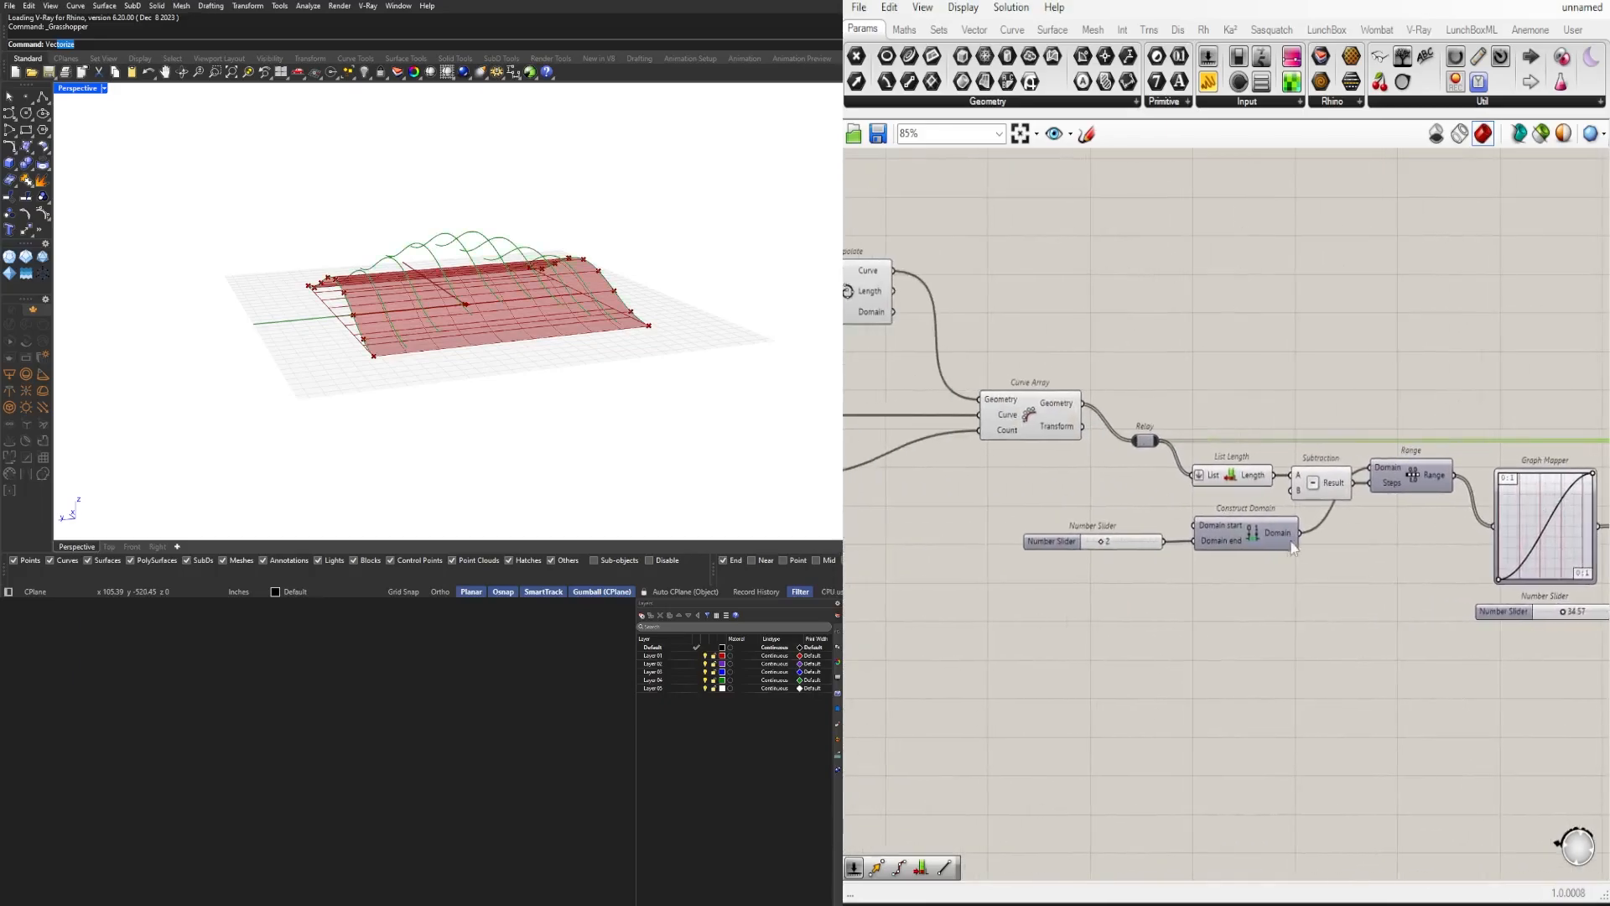
pyautogui.click(1205, 535)
pyautogui.moveTo(1244, 475); pyautogui.dragTo(1069, 453, button='right')
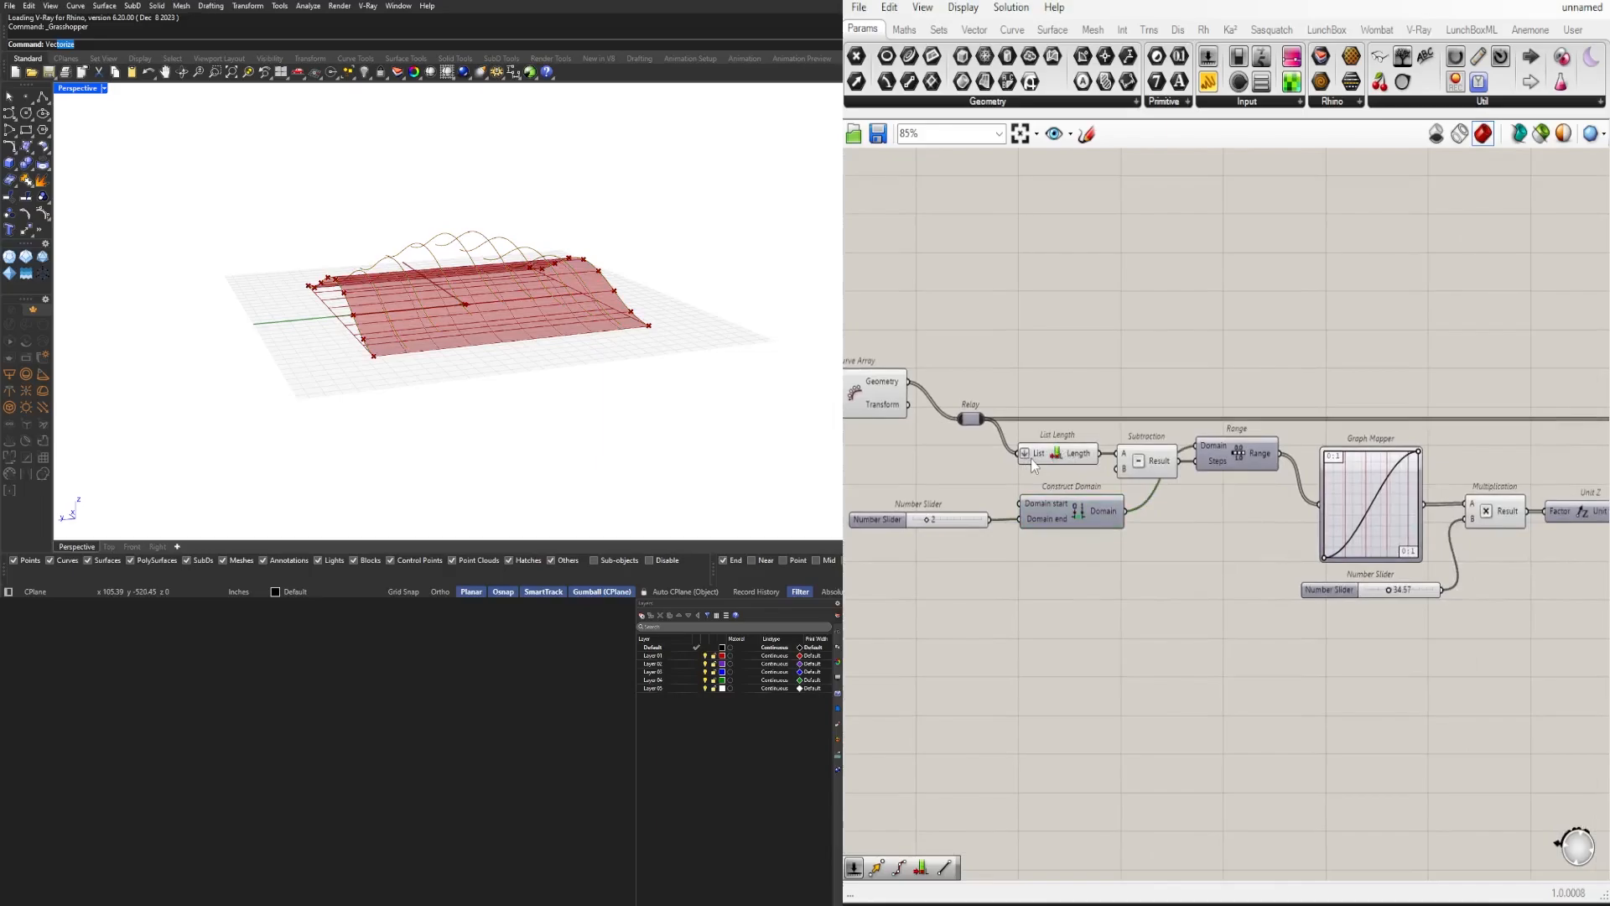
pyautogui.moveTo(1232, 507); pyautogui.dragTo(1104, 506, button='right')
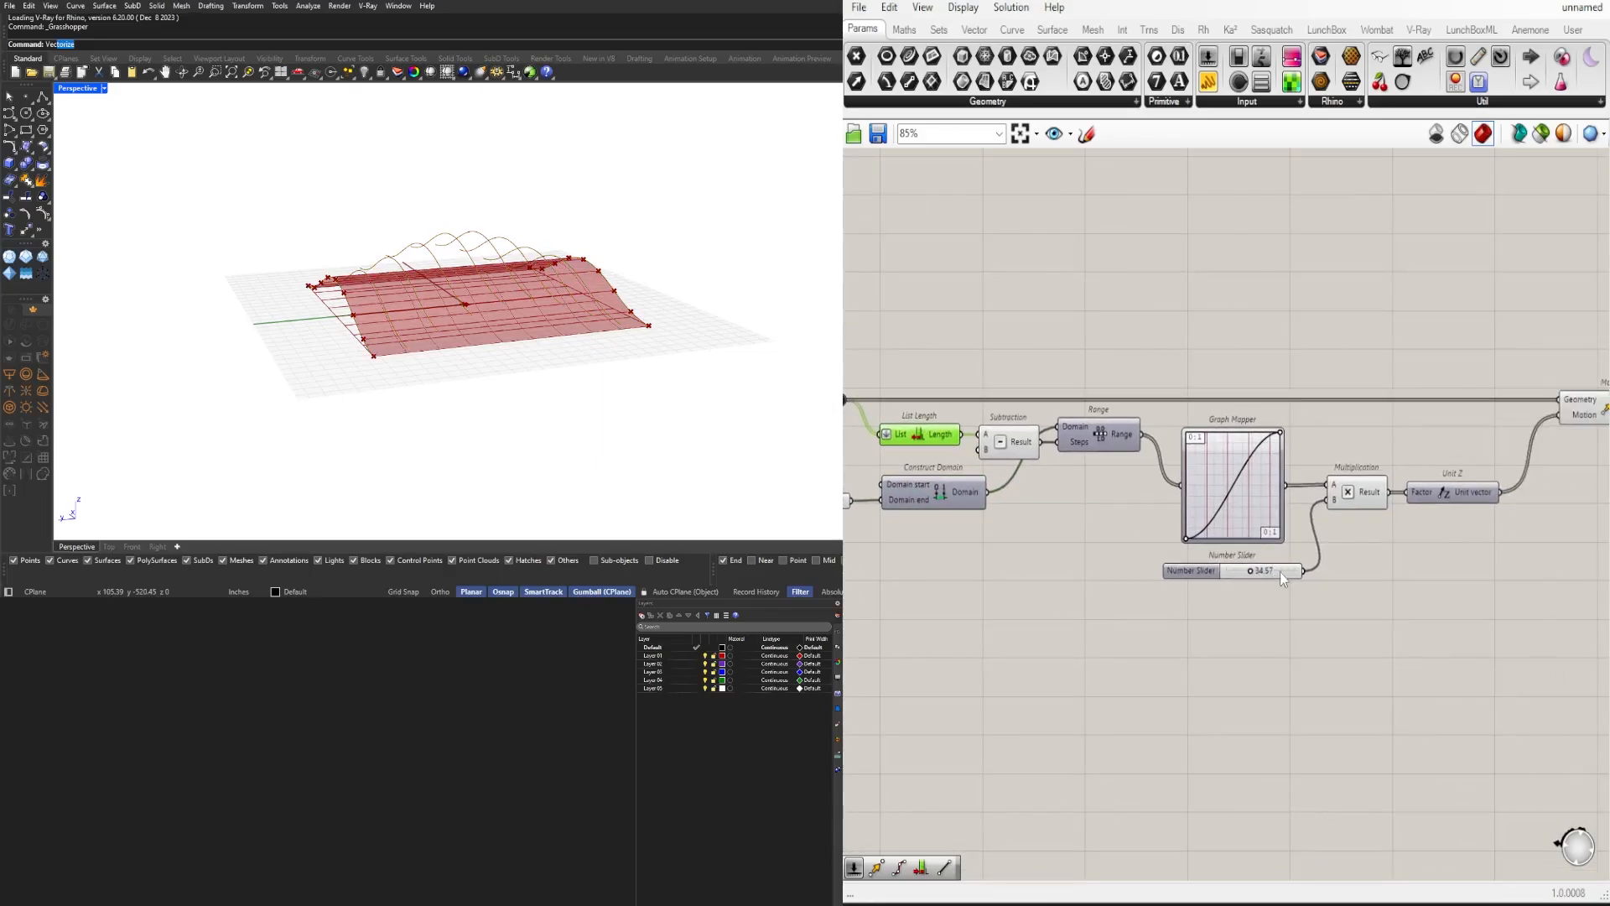
# Step: Set the Domain end slider of the duplicated chain to 3
pyautogui.scroll(5, 1223, 566)
pyautogui.scroll(-5, 1223, 566)
pyautogui.moveTo(868, 492); pyautogui.dragTo(1139, 546, button='right')
pyautogui.scroll(5, 1076, 551)
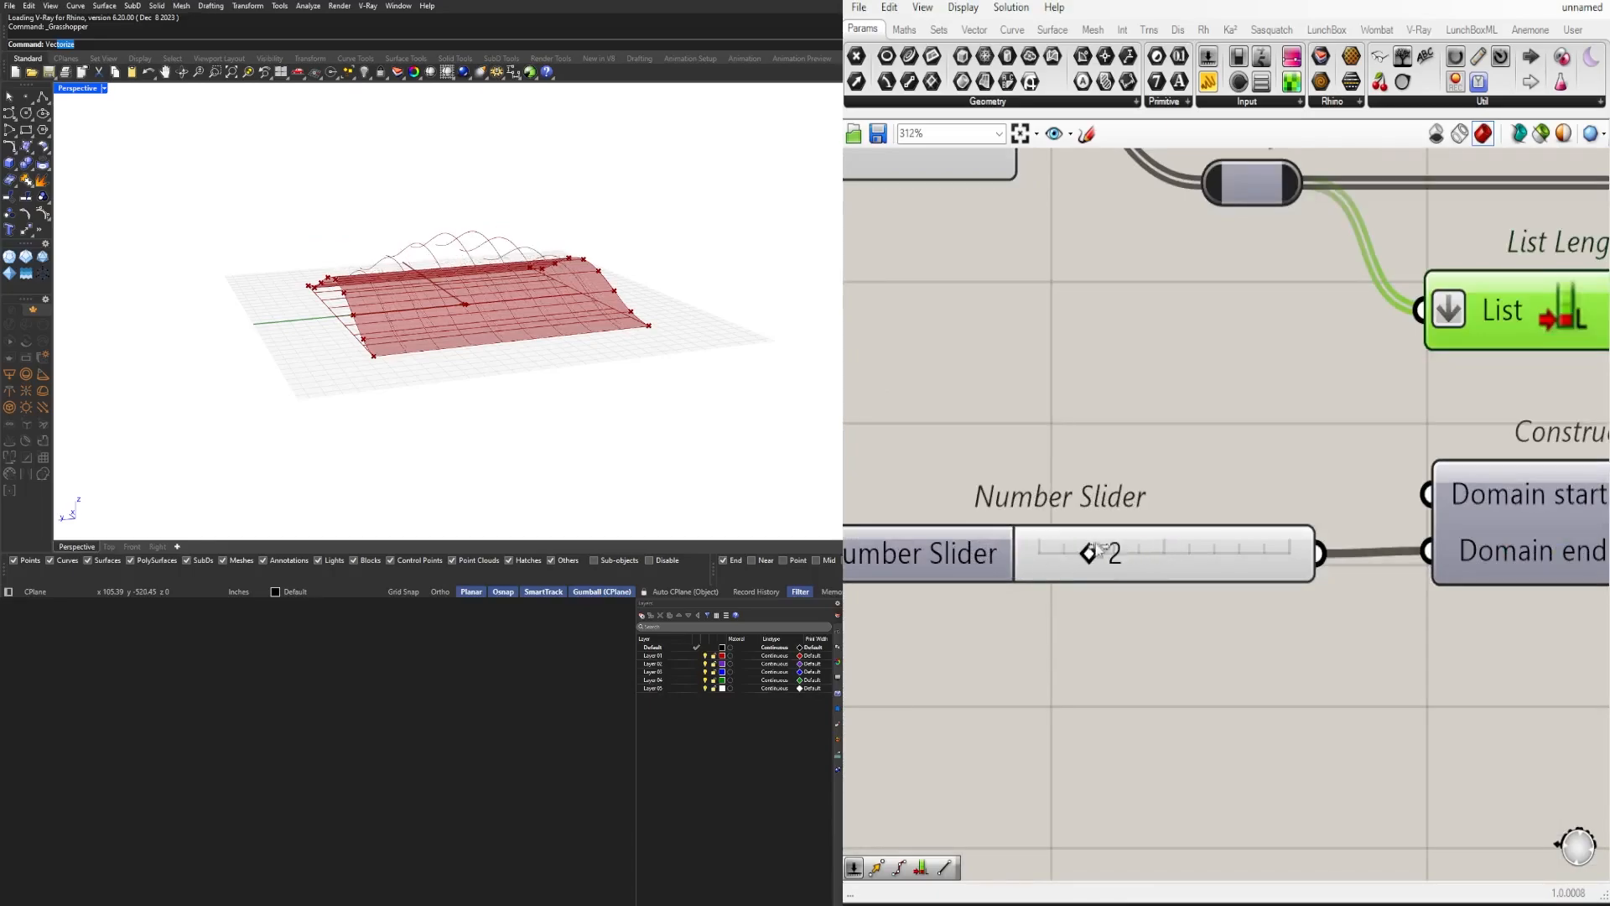
pyautogui.moveTo(1100, 549); pyautogui.dragTo(1120, 547)
# Step: Turn off the preview of Curve Array and of the End Points, Interpolate, Loft and List Item components
pyautogui.scroll(-6, 1124, 546)
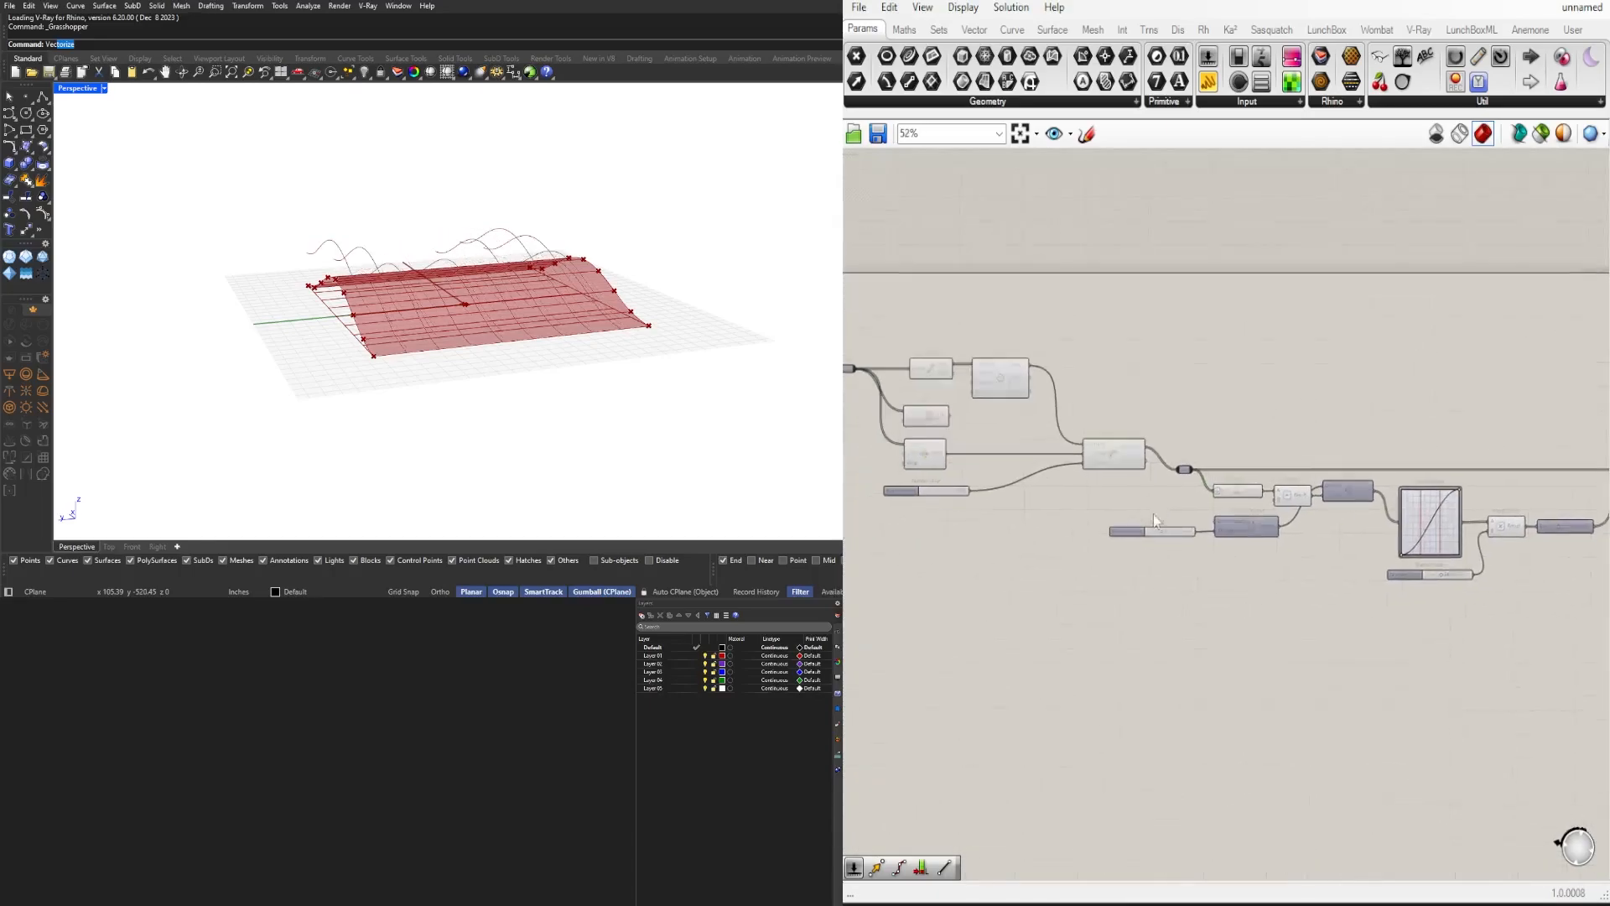
pyautogui.middleClick(1117, 451)
pyautogui.click(1166, 388)
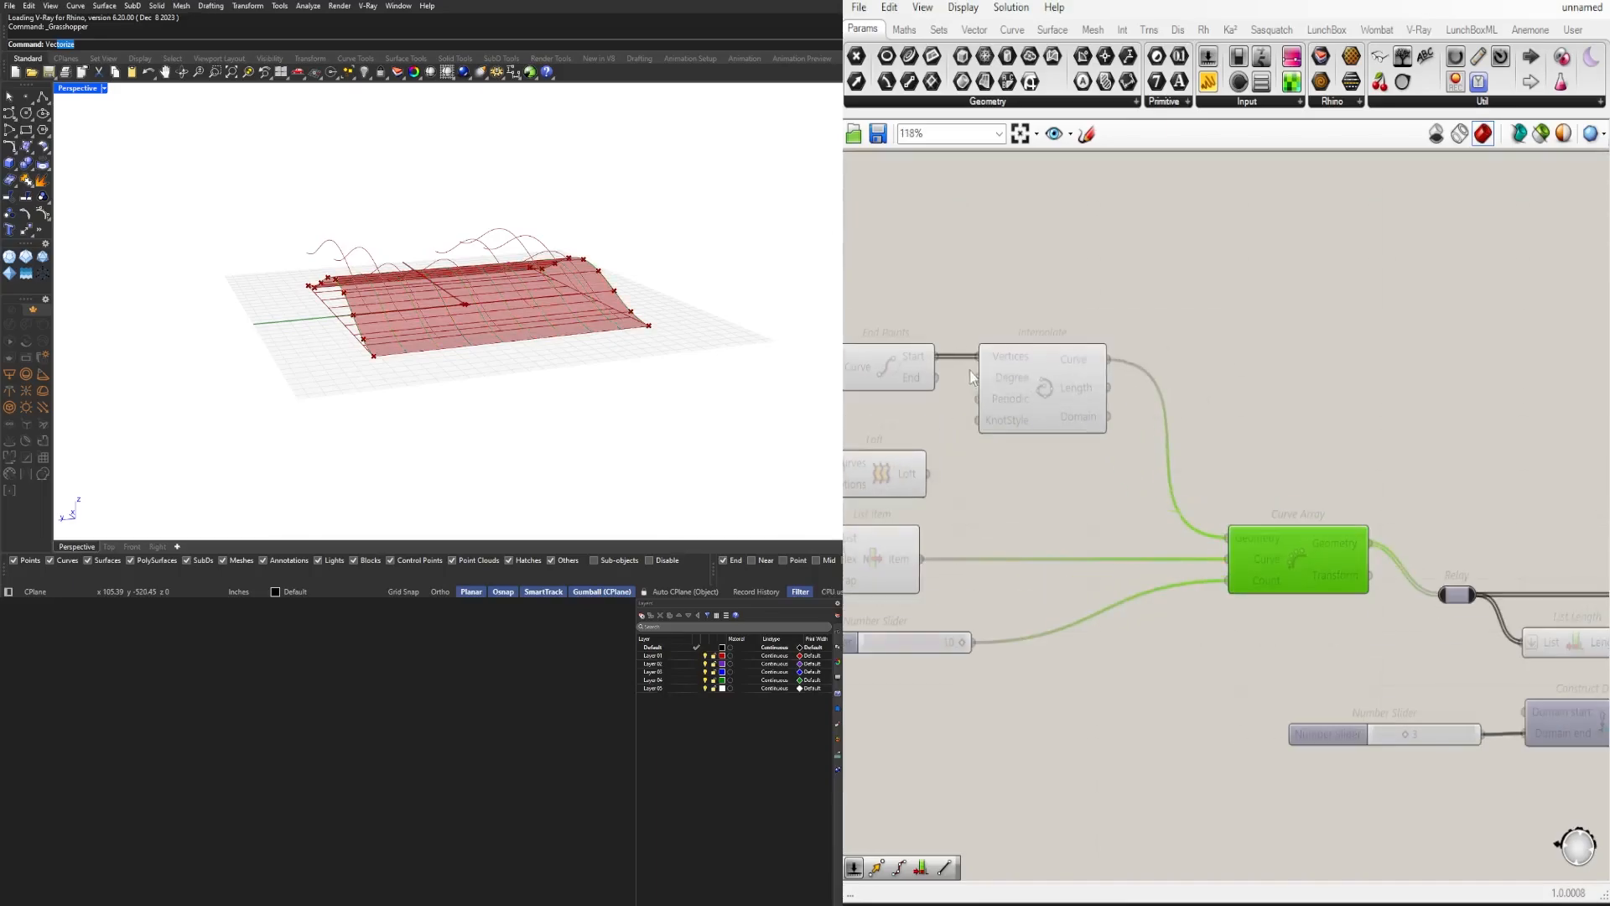
pyautogui.scroll(-5, 1292, 503)
pyautogui.moveTo(1396, 587); pyautogui.dragTo(1255, 340)
pyautogui.middleClick(1255, 340)
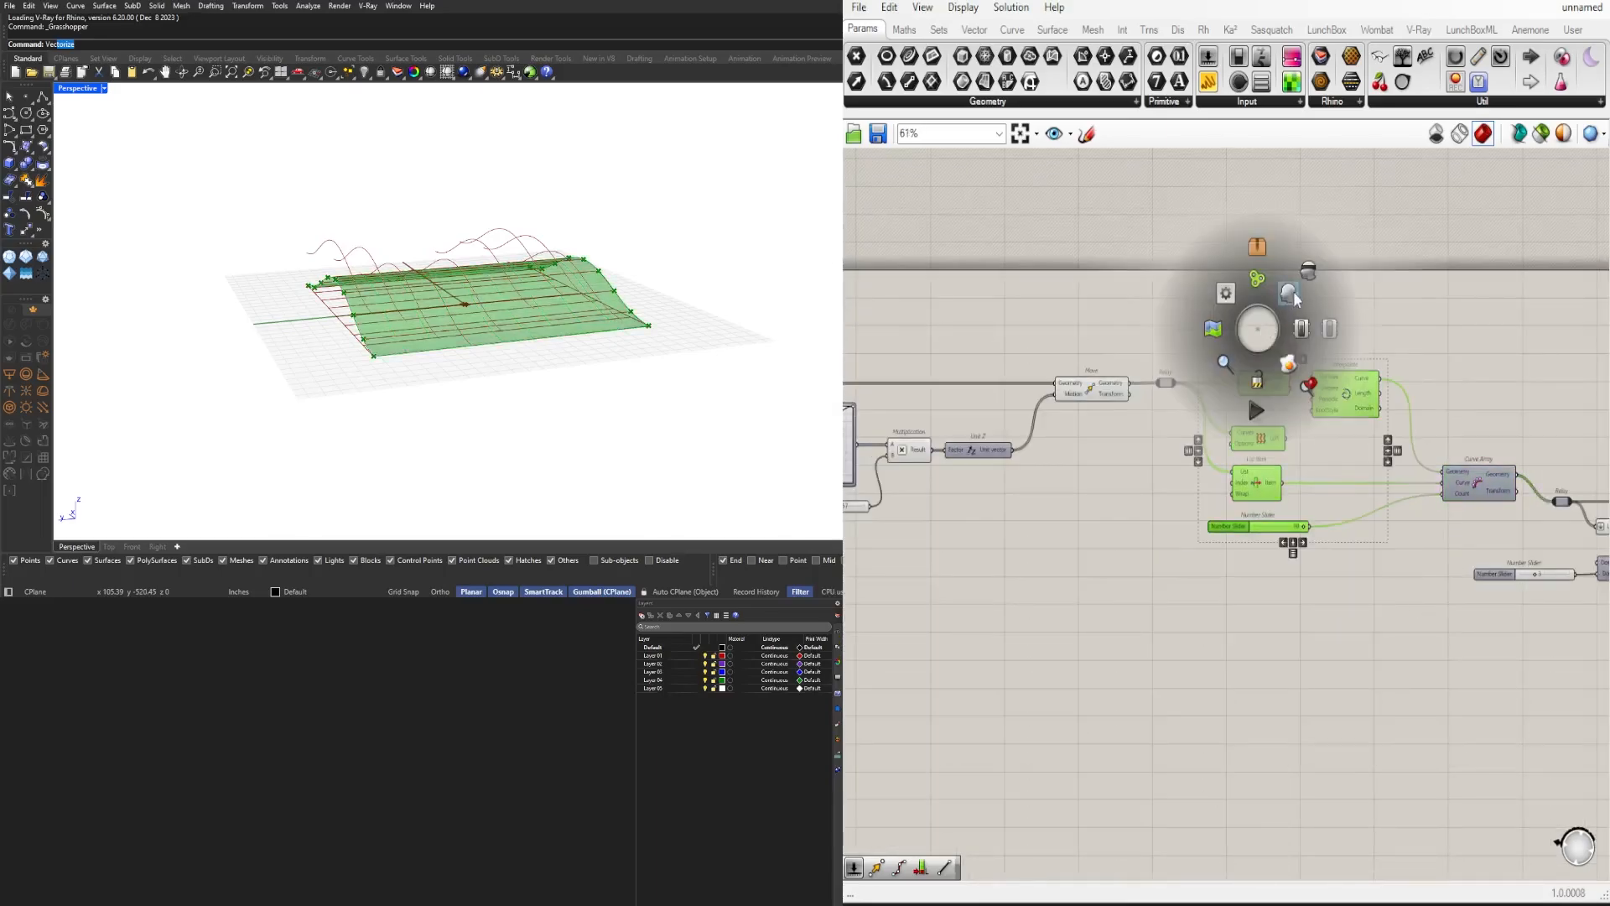
pyautogui.click(1296, 285)
# Step: Move Loft to the end of the duplicated chain, feed its Curves input from the last Relay, and enable its preview
pyautogui.moveTo(1260, 436); pyautogui.dragTo(1015, 427, button='right')
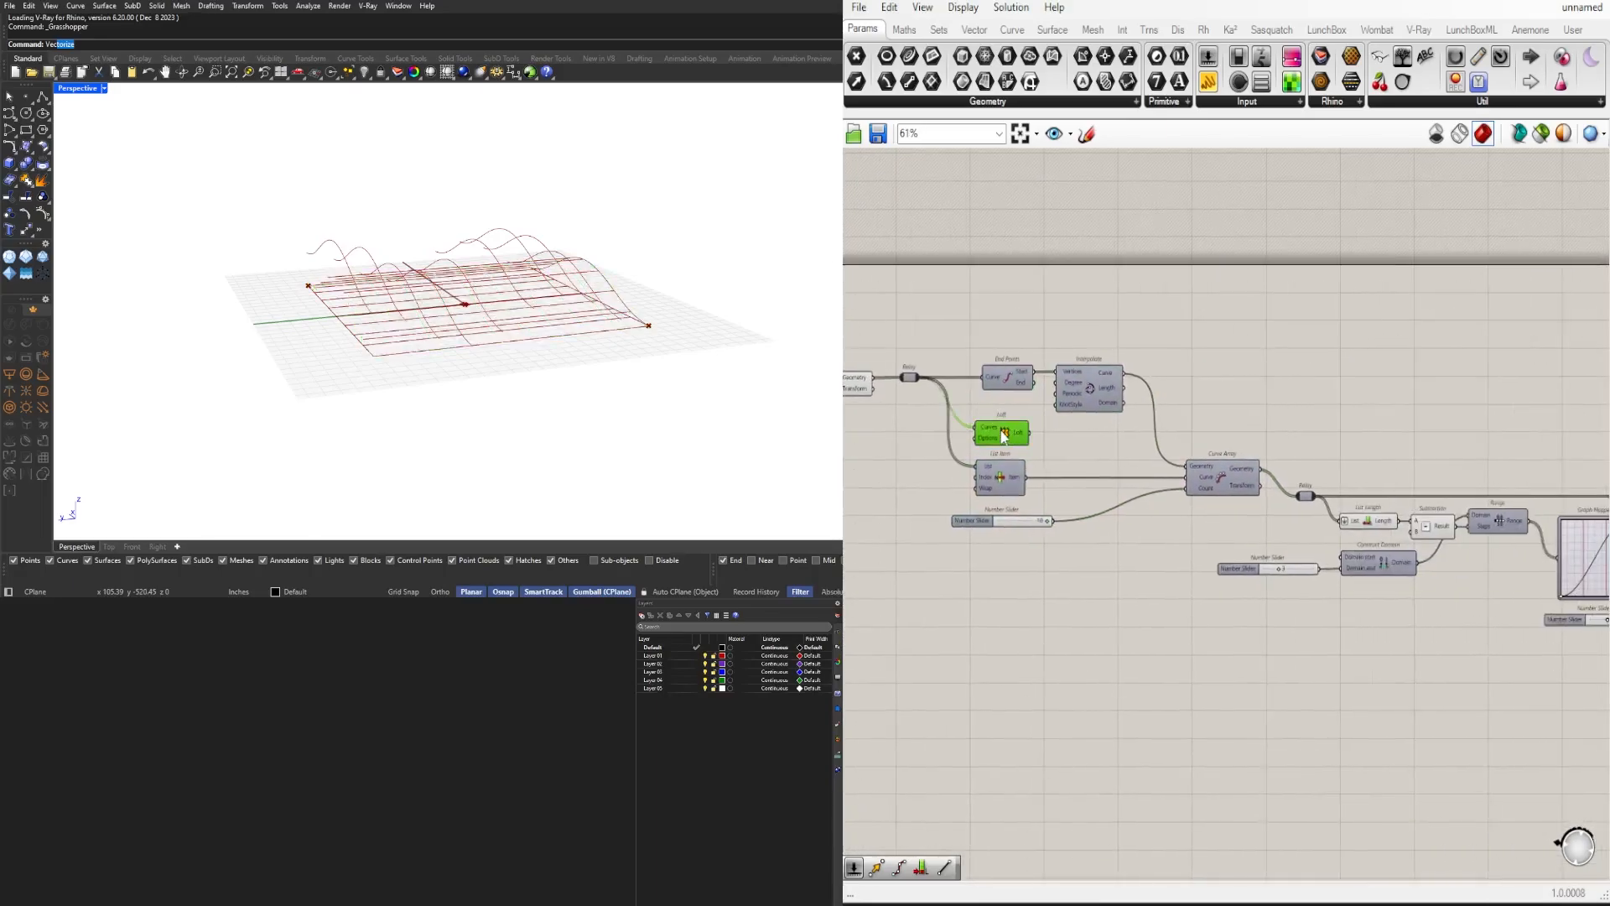
pyautogui.scroll(-3, 1004, 436)
pyautogui.scroll(4, 1534, 466)
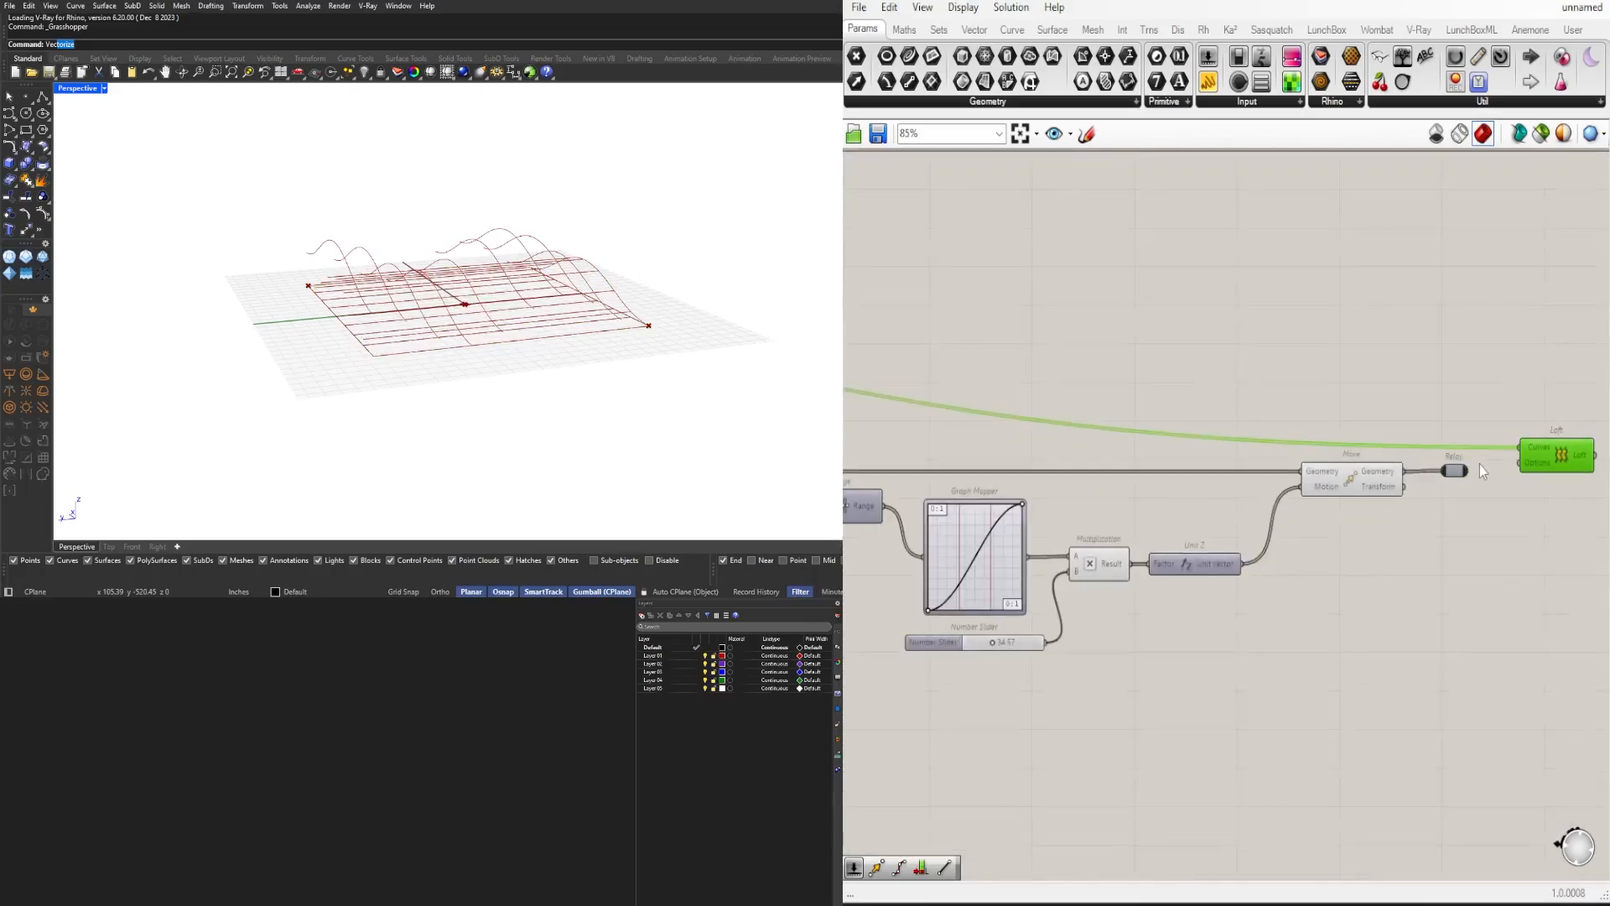
pyautogui.moveTo(1467, 471); pyautogui.dragTo(1522, 482)
pyautogui.middleClick(1531, 473)
pyautogui.click(1561, 441)
pyautogui.moveTo(1508, 430); pyautogui.dragTo(1259, 395, button='right')
pyautogui.click(1292, 377)
pyautogui.moveTo(1282, 428); pyautogui.dragTo(1282, 433)
# Step: Lower the duplicated chain's Multiplication slider to about 14.60
pyautogui.moveTo(1299, 441); pyautogui.dragTo(1513, 469, button='right')
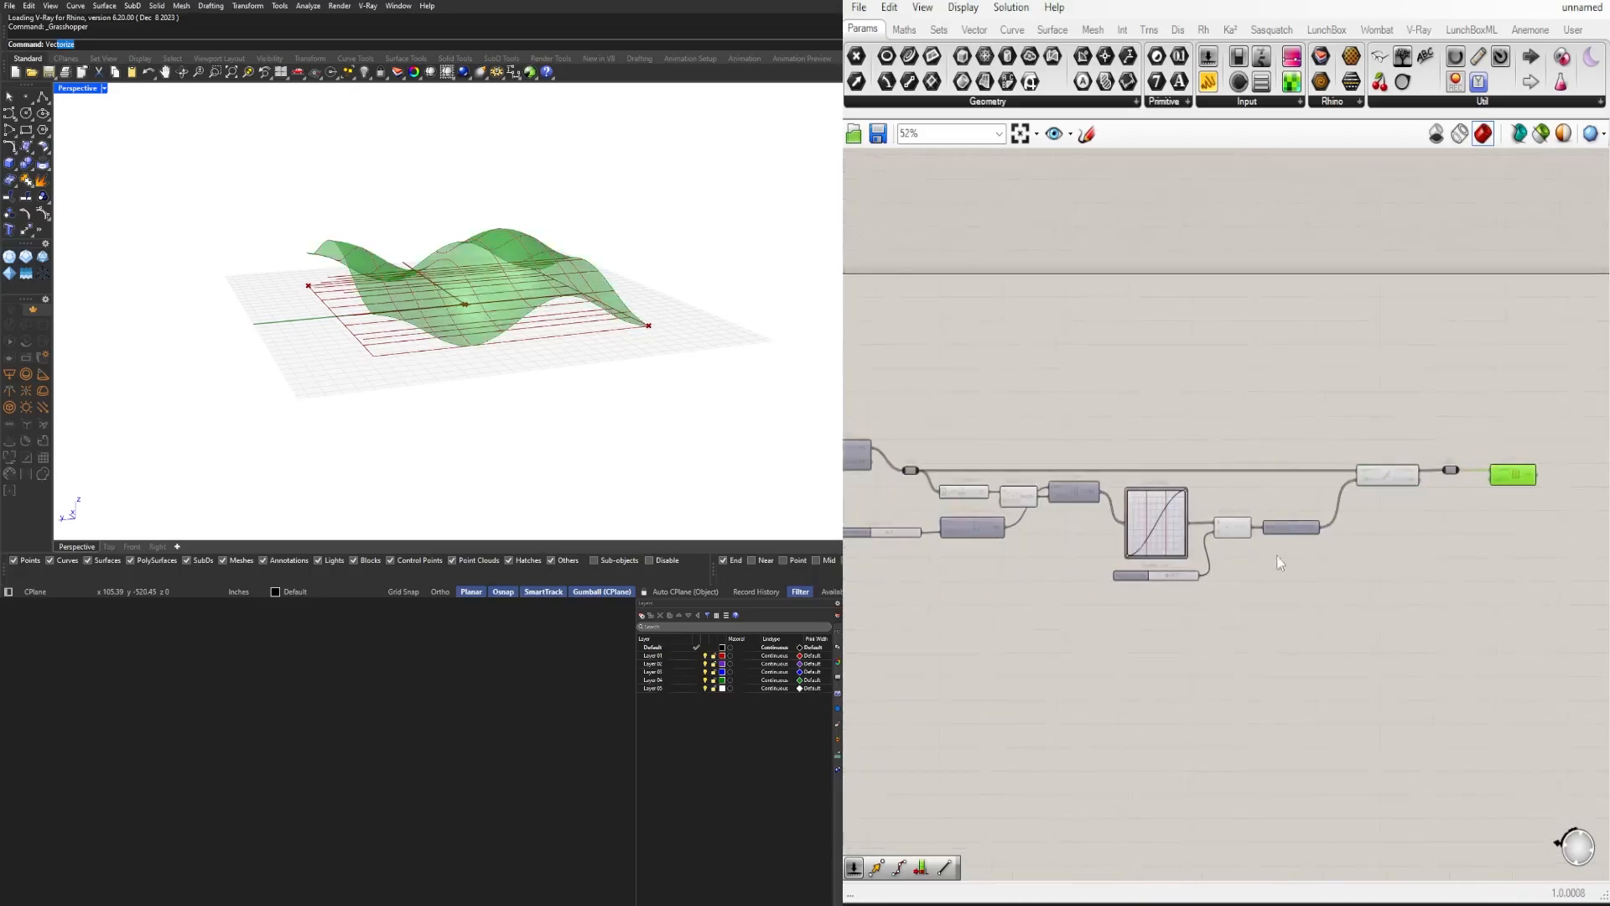
pyautogui.scroll(5, 1126, 584)
pyautogui.moveTo(1115, 682); pyautogui.dragTo(1071, 676)
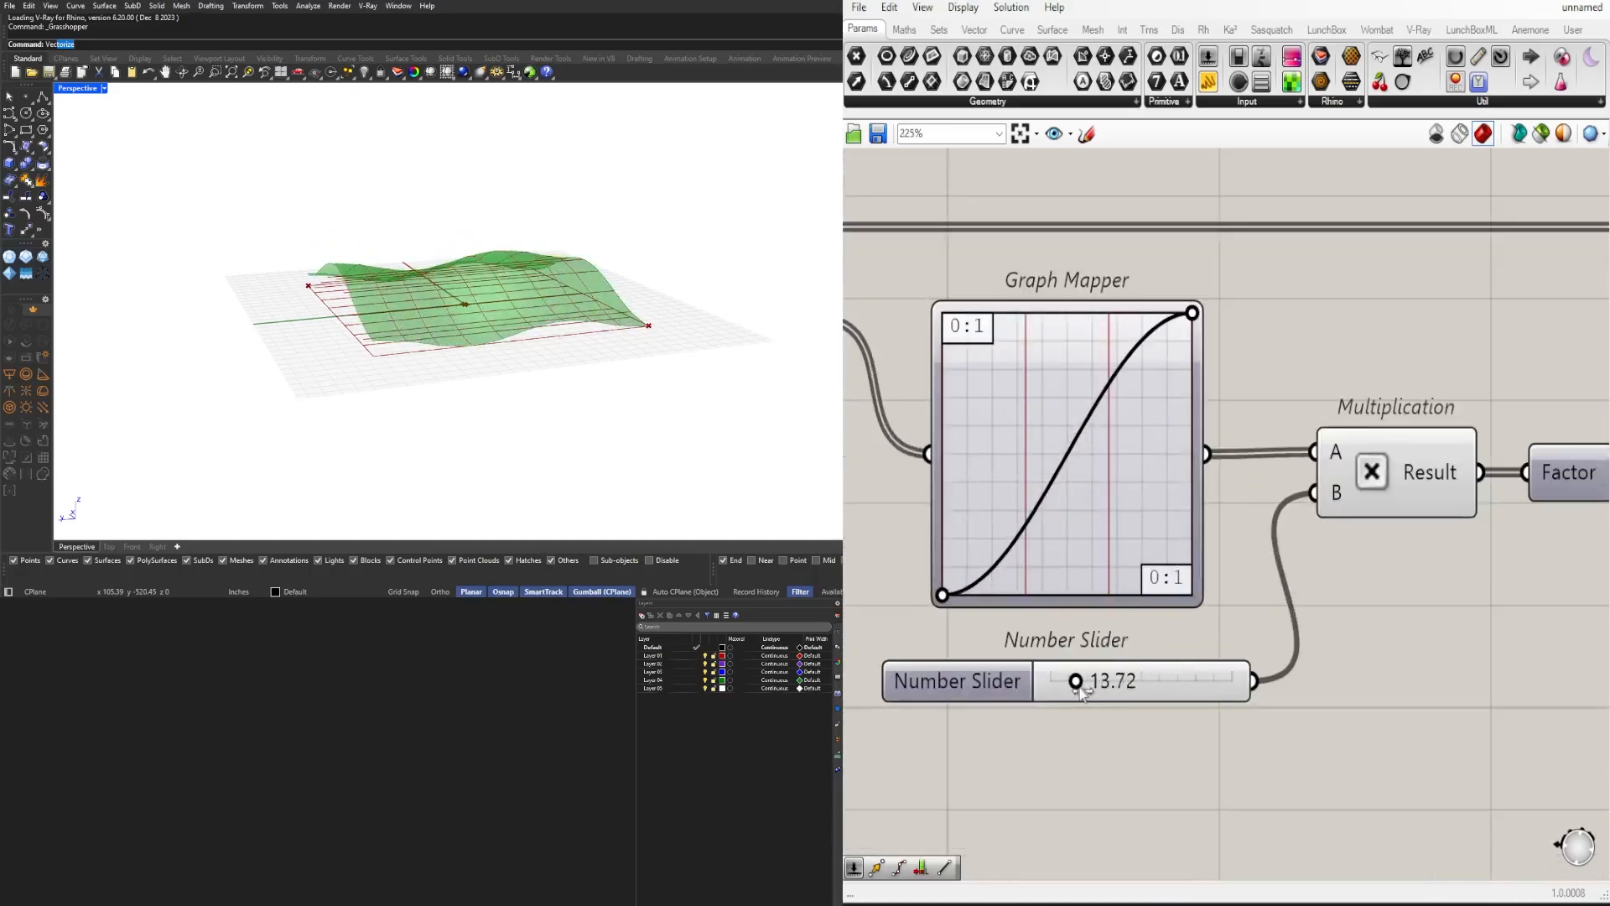
# Step: Set the Domain end slider of the duplicated chain to 6
pyautogui.moveTo(1075, 676); pyautogui.dragTo(1359, 667, button='right')
pyautogui.scroll(-4, 1359, 668)
pyautogui.moveTo(847, 524); pyautogui.dragTo(991, 544, button='right')
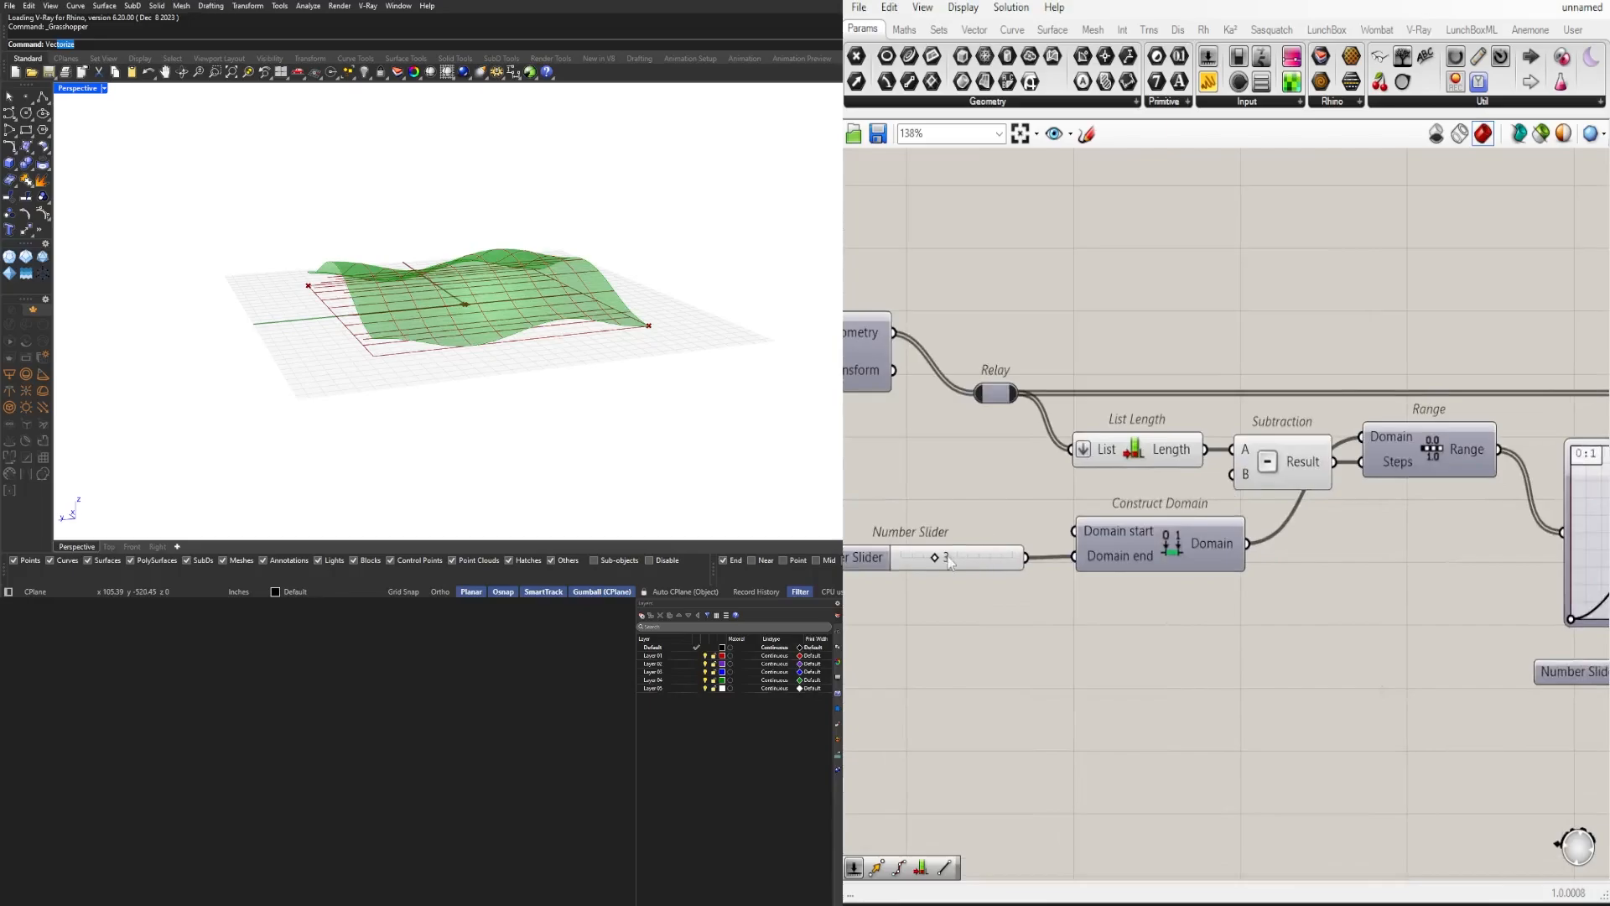
pyautogui.scroll(2, 949, 561)
pyautogui.moveTo(927, 556); pyautogui.dragTo(979, 563)
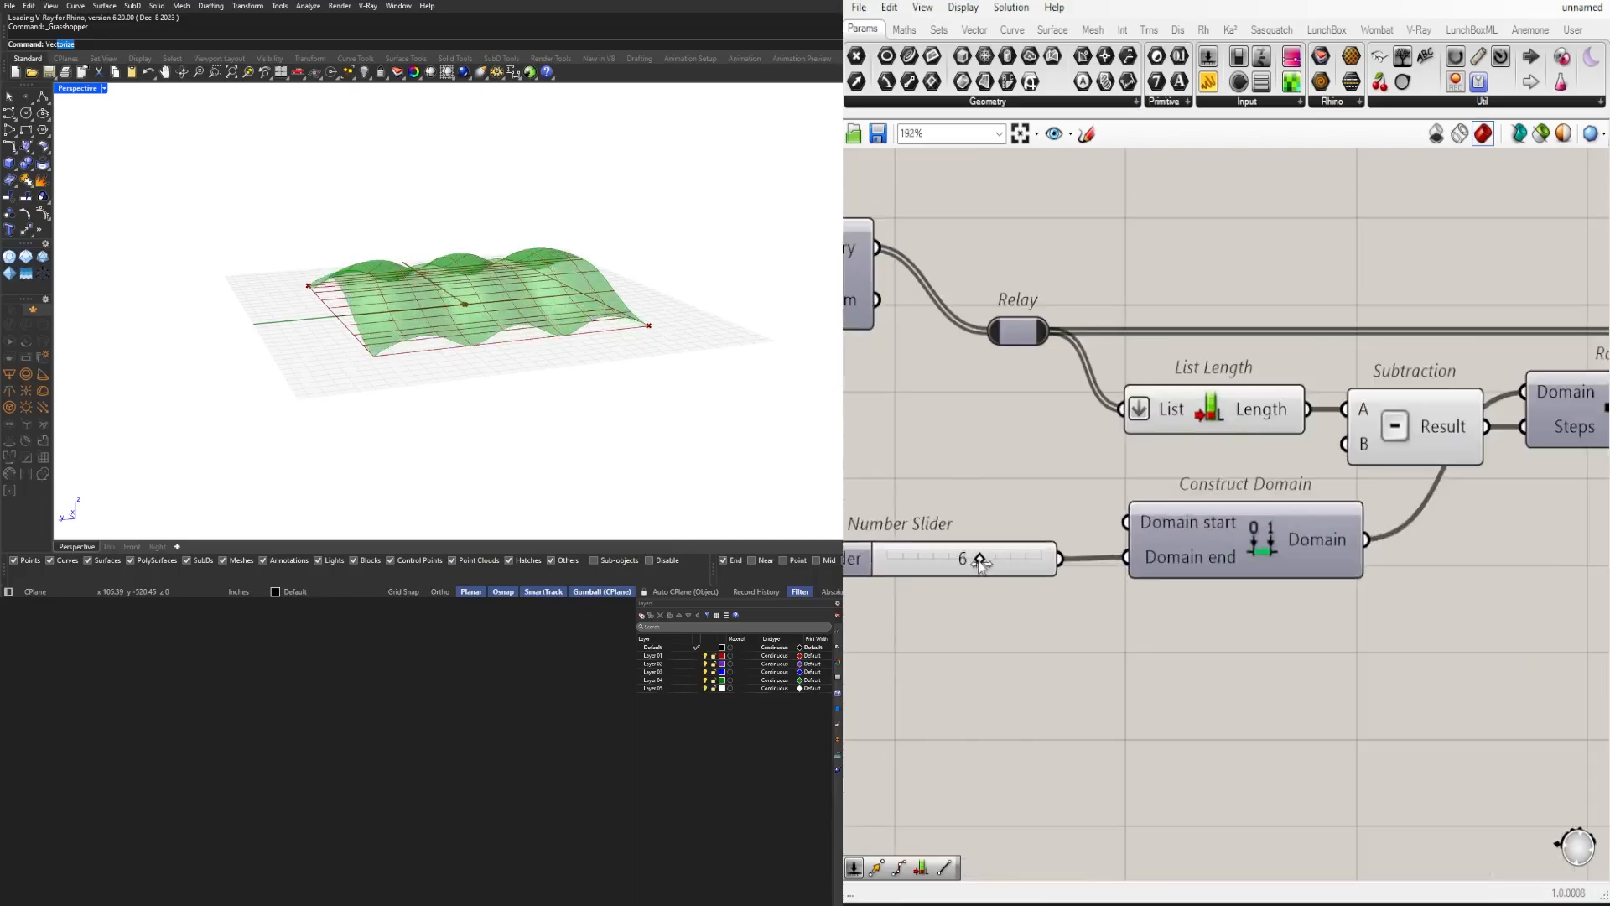
pyautogui.scroll(-3, 979, 564)
pyautogui.moveTo(894, 529); pyautogui.dragTo(1121, 506, button='right')
pyautogui.scroll(-4, 1217, 507)
pyautogui.moveTo(986, 493); pyautogui.dragTo(1208, 506, button='right')
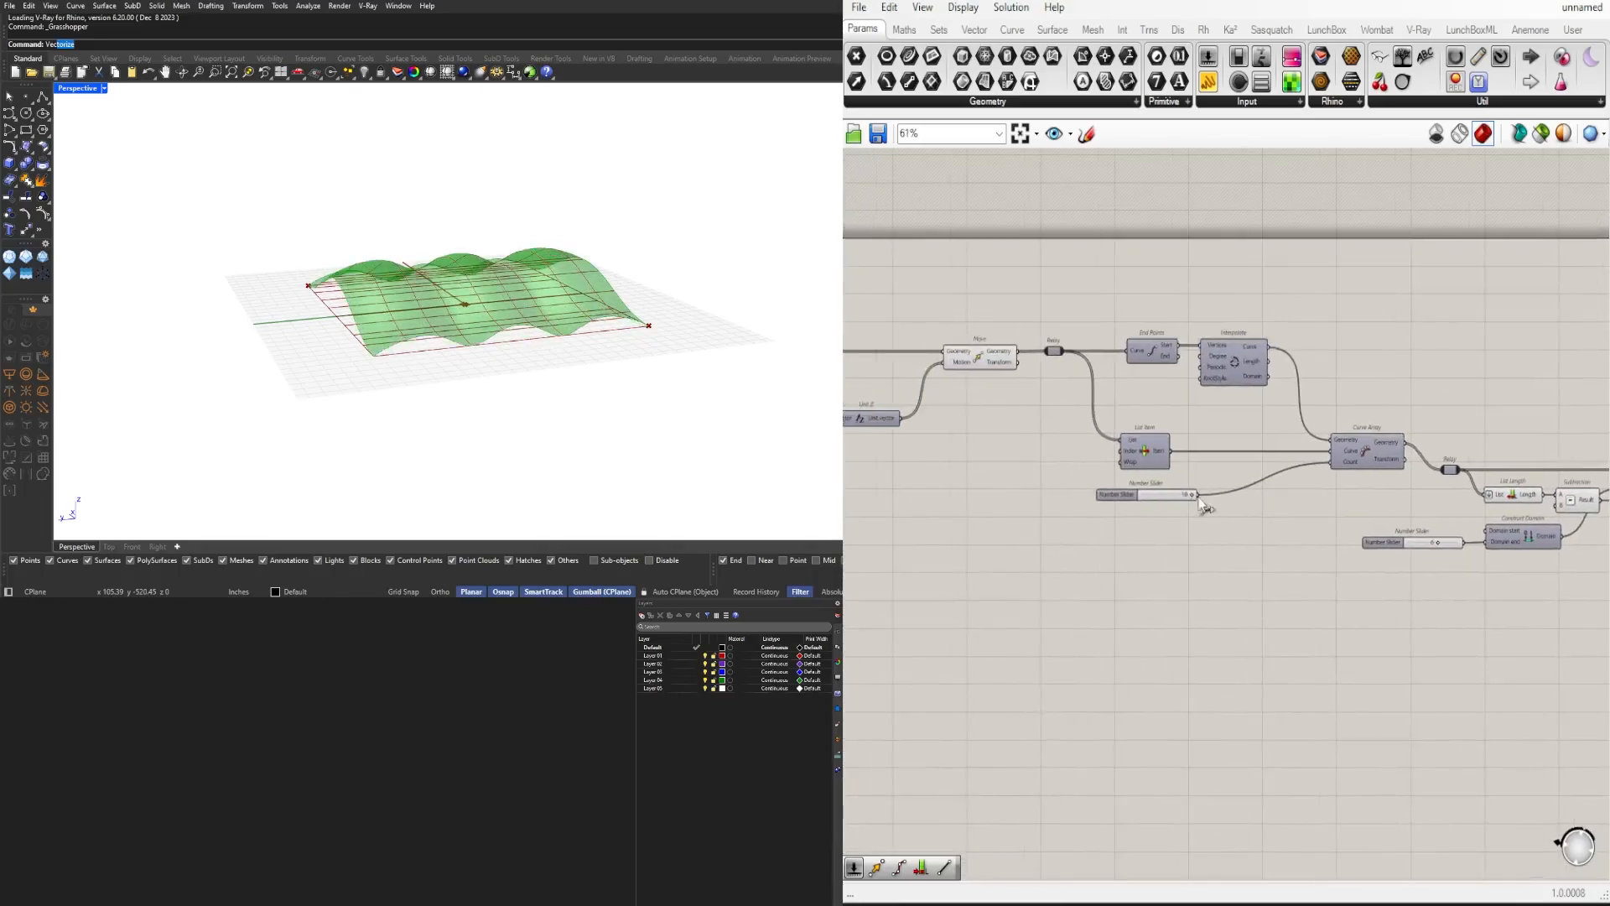
pyautogui.scroll(5, 1184, 490)
pyautogui.moveTo(1301, 579); pyautogui.dragTo(1033, 343)
pyautogui.moveTo(1529, 720); pyautogui.dragTo(1298, 693, button='right')
pyautogui.moveTo(1579, 665); pyautogui.dragTo(1215, 651, button='right')
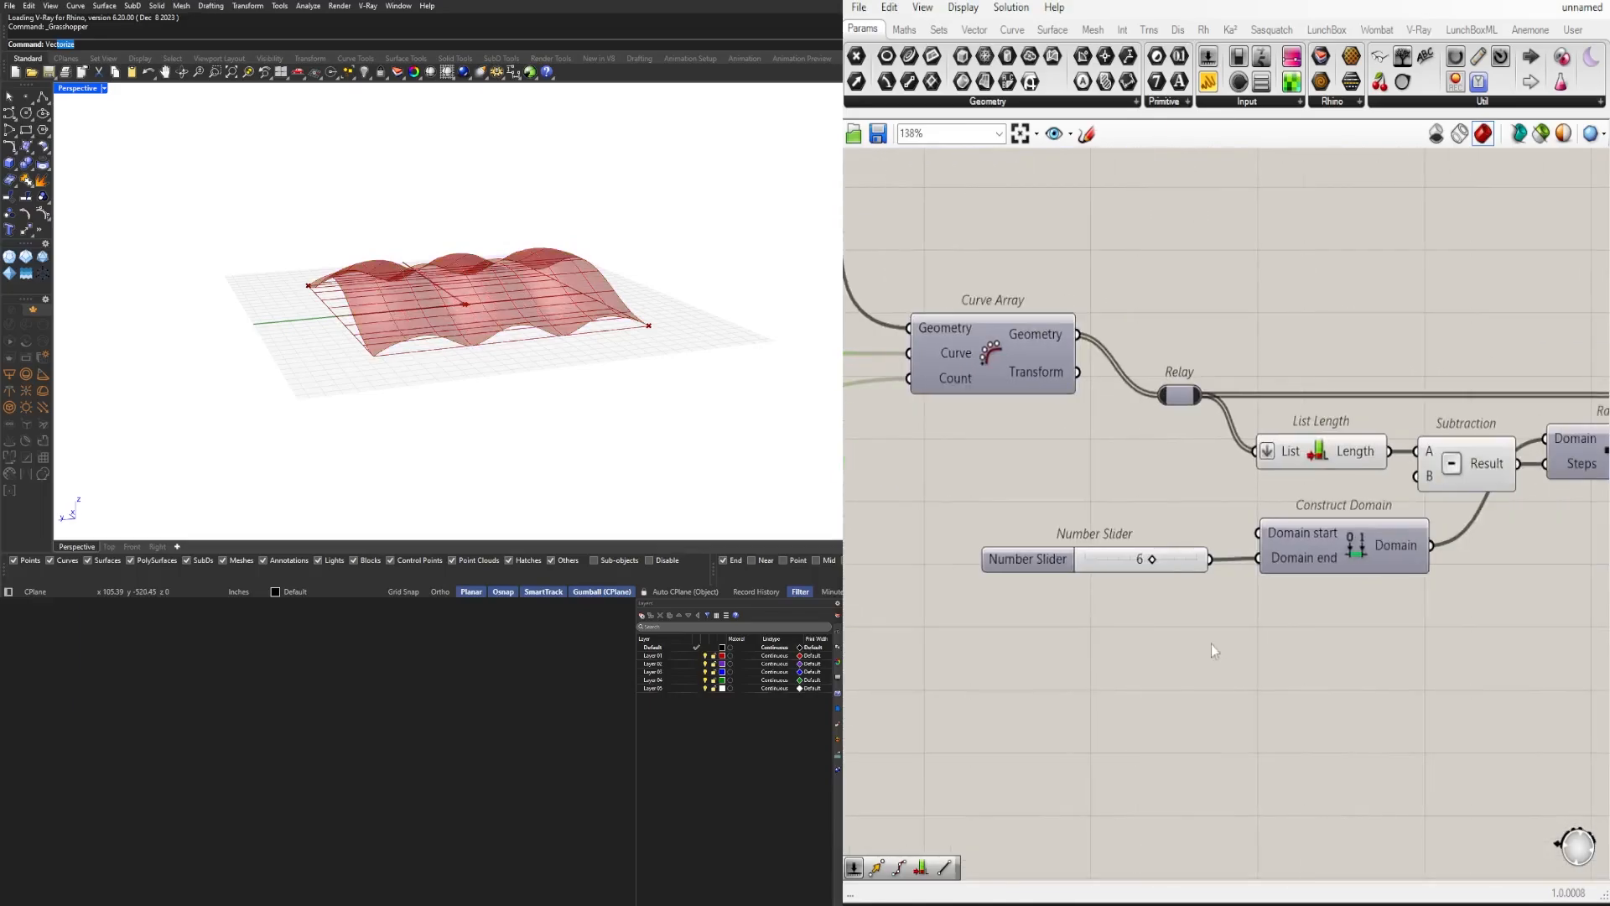
pyautogui.click(1215, 651)
# Step: Raise the duplicated chain's Domain end slider further to add more waves, and inspect the lofted roof in perspective
pyautogui.scroll(5, 1157, 566)
pyautogui.moveTo(1162, 574); pyautogui.dragTo(1258, 576)
pyautogui.moveTo(671, 344)
pyautogui.mouseDown(button='right')
pyautogui.moveTo(453, 277)
pyautogui.moveTo(383, 302)
pyautogui.mouseUp(button='right')
pyautogui.scroll(4, 442, 276)
pyautogui.moveTo(515, 325)
pyautogui.mouseDown(button='right')
pyautogui.moveTo(587, 331)
pyautogui.moveTo(650, 294)
pyautogui.moveTo(808, 356)
pyautogui.mouseUp(button='right')
pyautogui.scroll(-5, 1177, 431)
# Step: Lower the Multiplication slider of the original chain to 26.40 to flatten the roof's main profile
pyautogui.scroll(-6, 1027, 473)
pyautogui.scroll(4, 1274, 491)
pyautogui.moveTo(1275, 491); pyautogui.dragTo(1373, 622, button='right')
pyautogui.scroll(-2, 1373, 621)
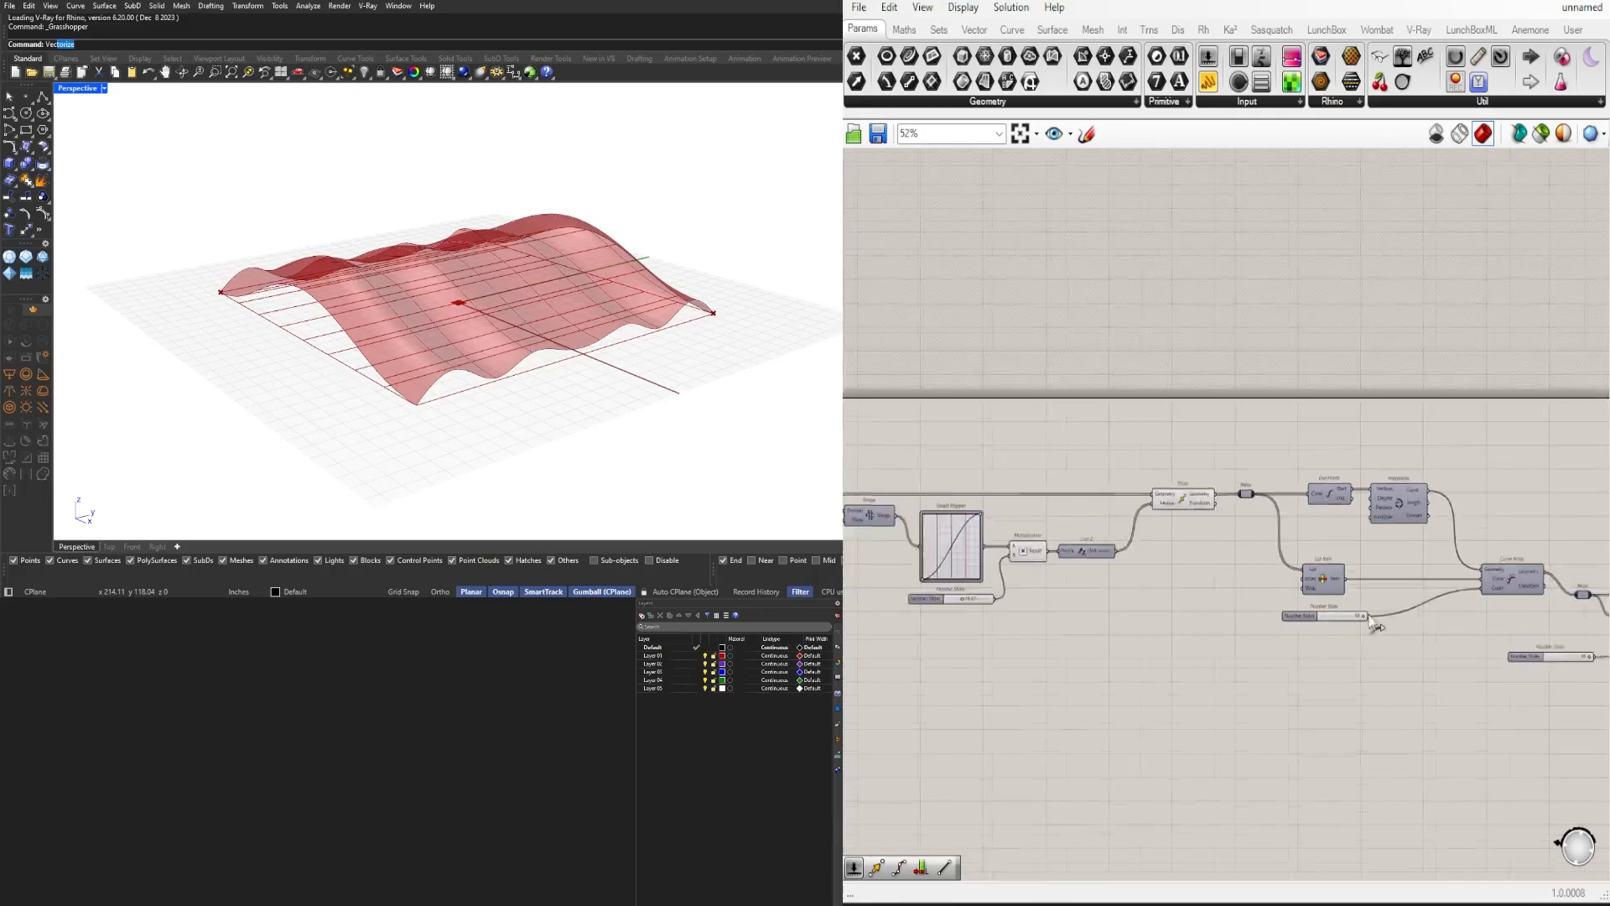
pyautogui.scroll(-1, 893, 517)
pyautogui.scroll(5, 892, 517)
pyautogui.scroll(4, 1241, 600)
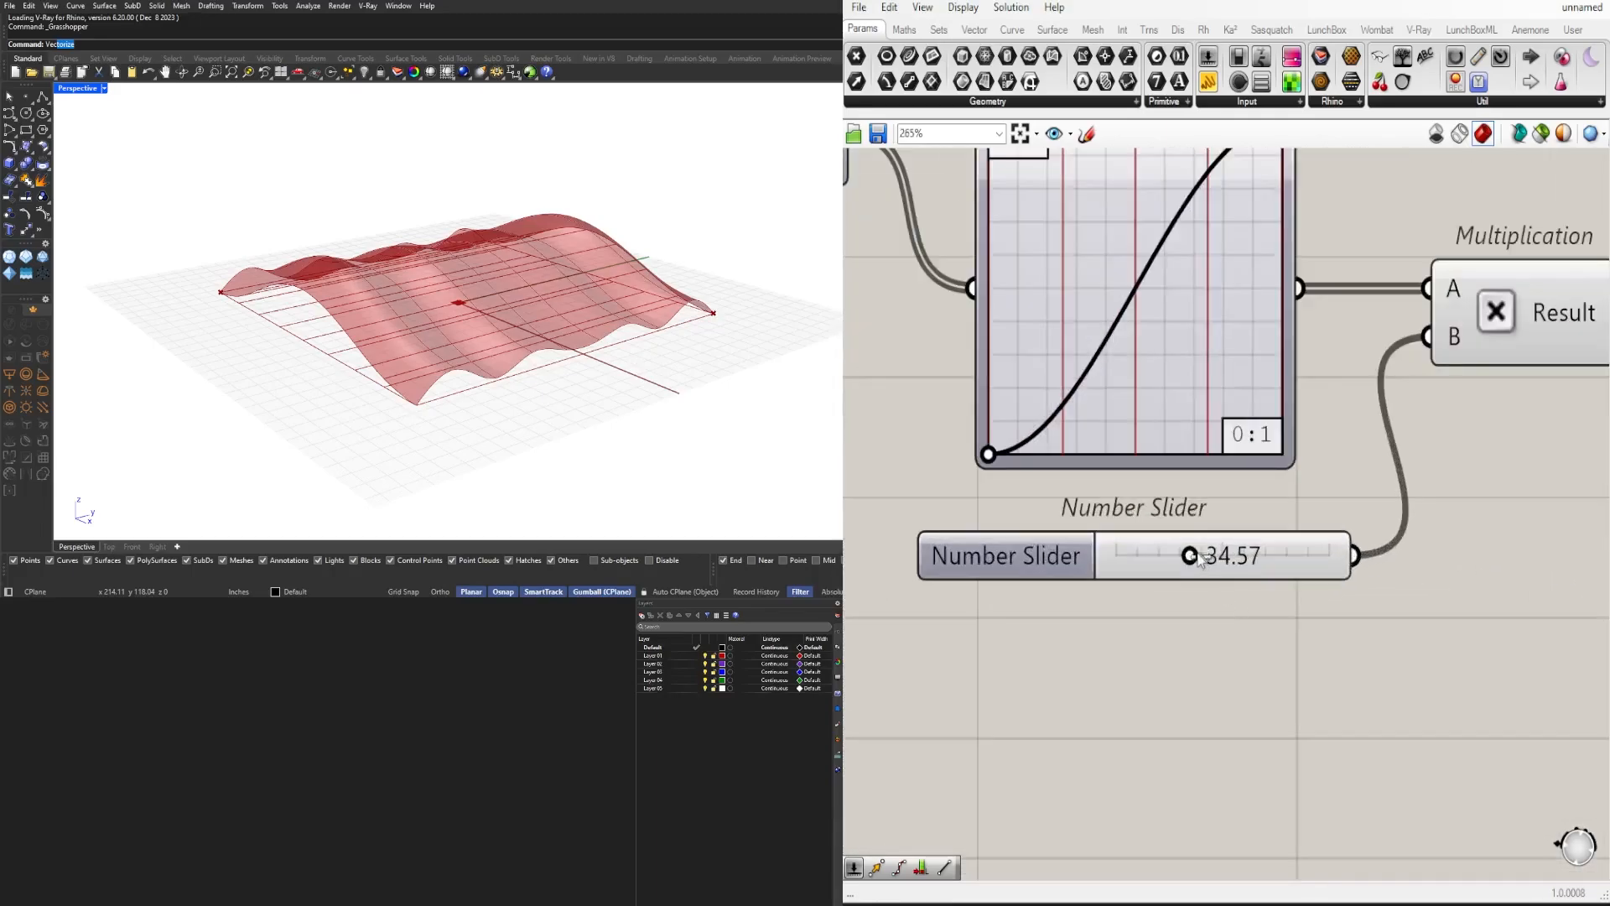
pyautogui.moveTo(1197, 560); pyautogui.dragTo(1047, 562)
pyautogui.moveTo(587, 276)
pyautogui.mouseDown(button='right')
pyautogui.moveTo(615, 326)
pyautogui.moveTo(610, 226)
pyautogui.mouseUp(button='right')
pyautogui.moveTo(1124, 568)
pyautogui.mouseDown()
pyautogui.moveTo(1156, 569)
pyautogui.moveTo(1132, 569)
pyautogui.mouseUp()
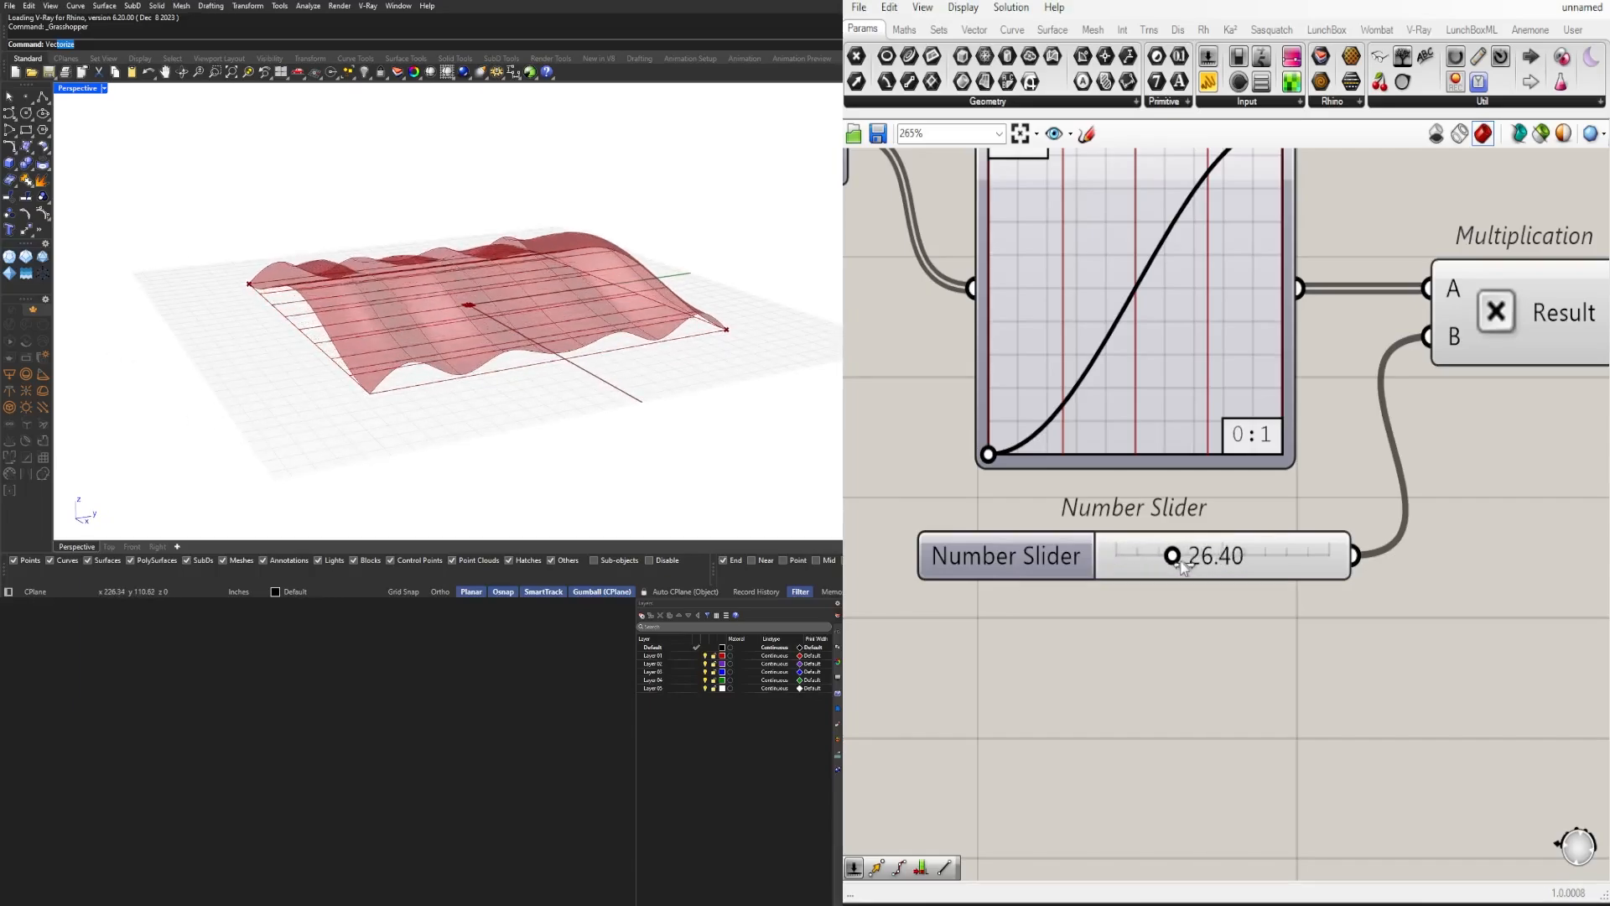
# Step: Reduce the duplicated chain's Multiplication slider to 12.69
pyautogui.scroll(-5, 1132, 568)
pyautogui.scroll(10, 1210, 619)
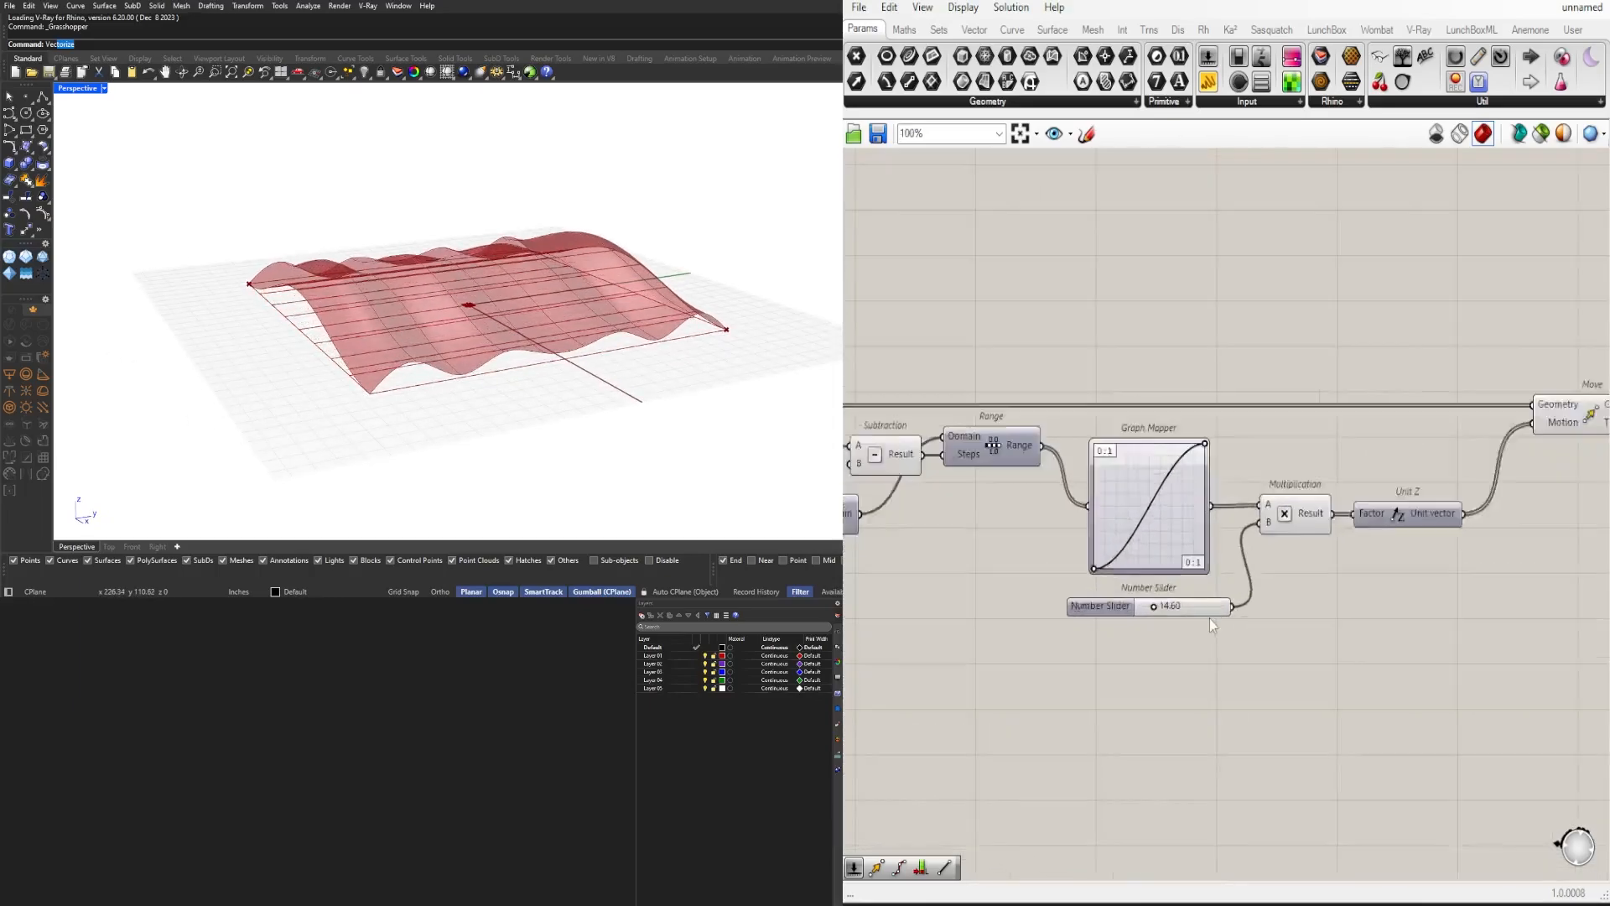
pyautogui.moveTo(1086, 589)
pyautogui.mouseDown()
pyautogui.moveTo(1038, 594)
pyautogui.moveTo(1084, 596)
pyautogui.mouseUp()
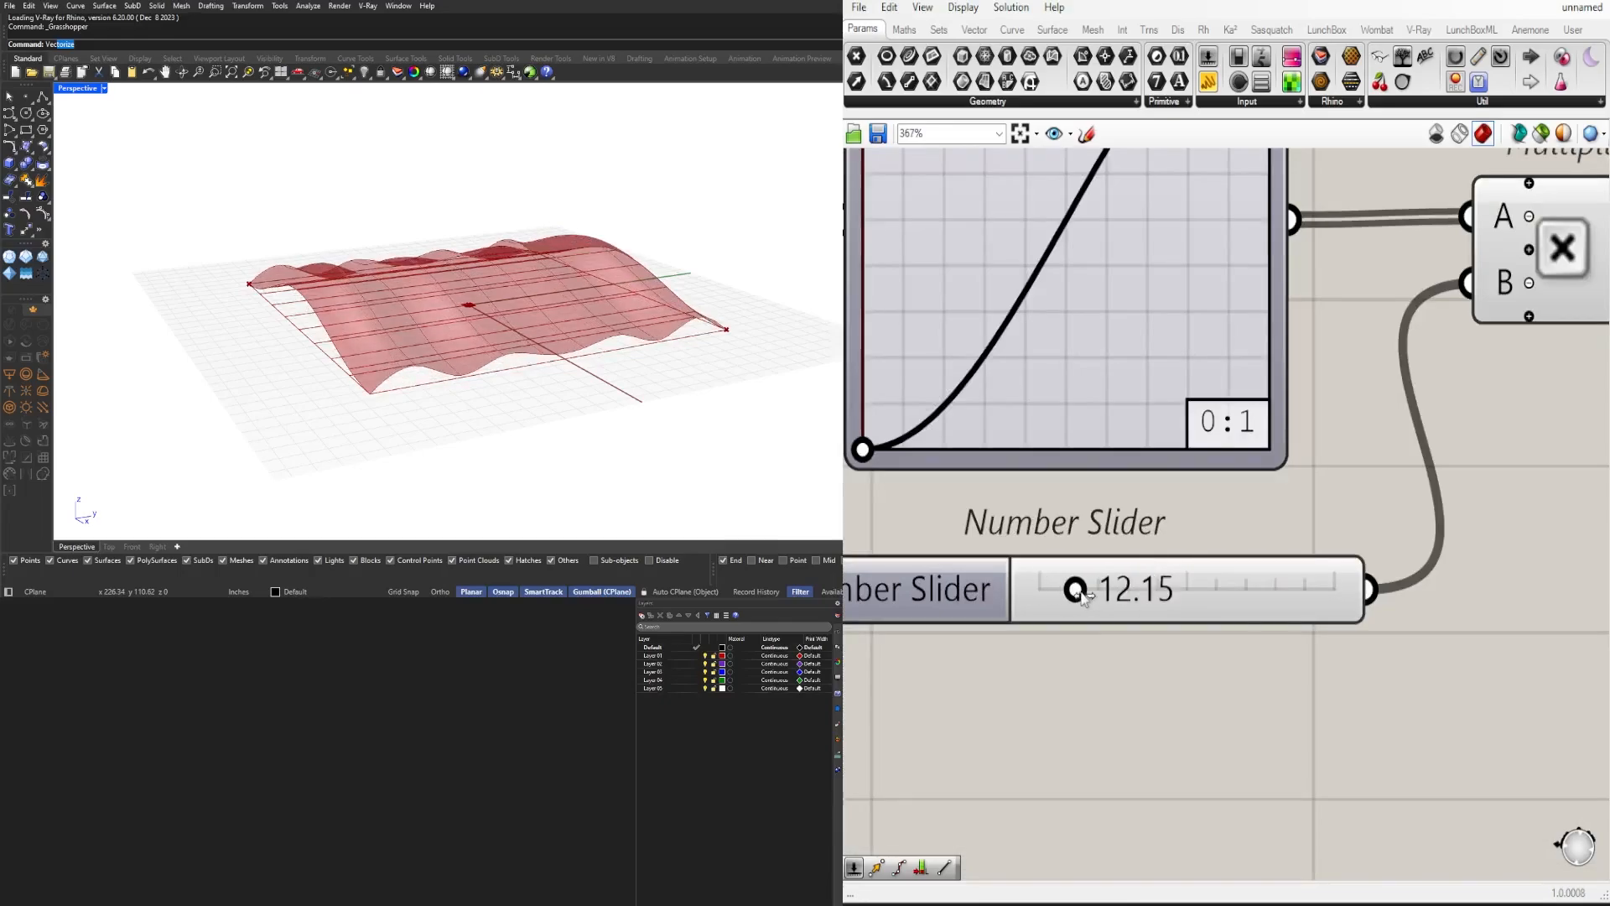
pyautogui.scroll(-4, 1149, 597)
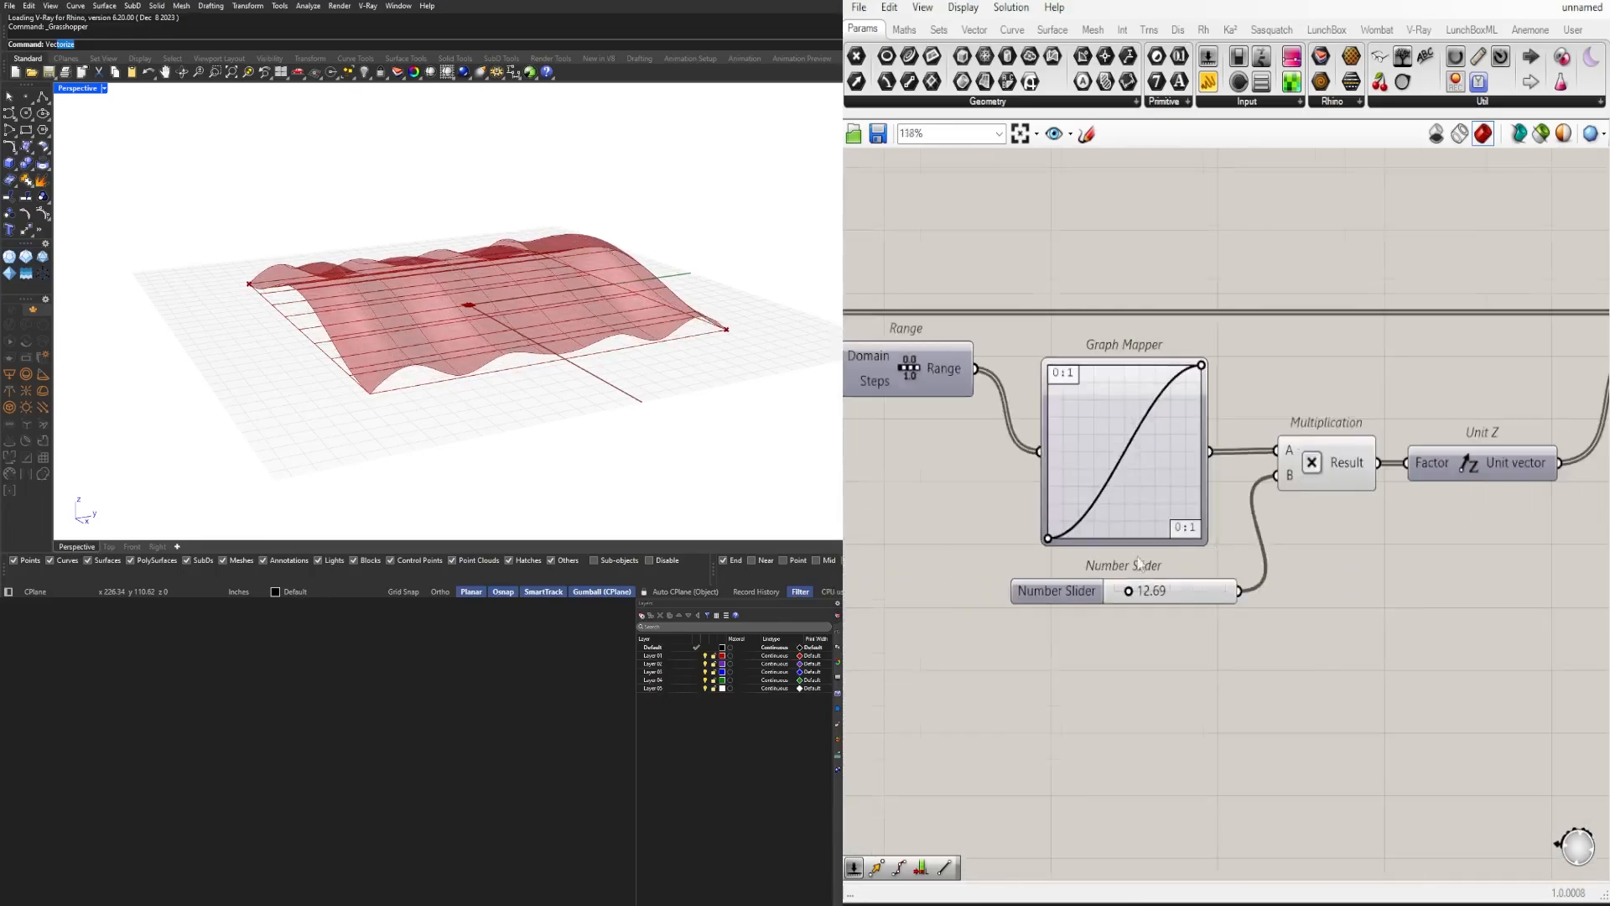
# Step: Try to reshape the duplicated chain's Graph Mapper curve by its upper end handle
pyautogui.scroll(-3, 1178, 601)
pyautogui.scroll(5, 1371, 508)
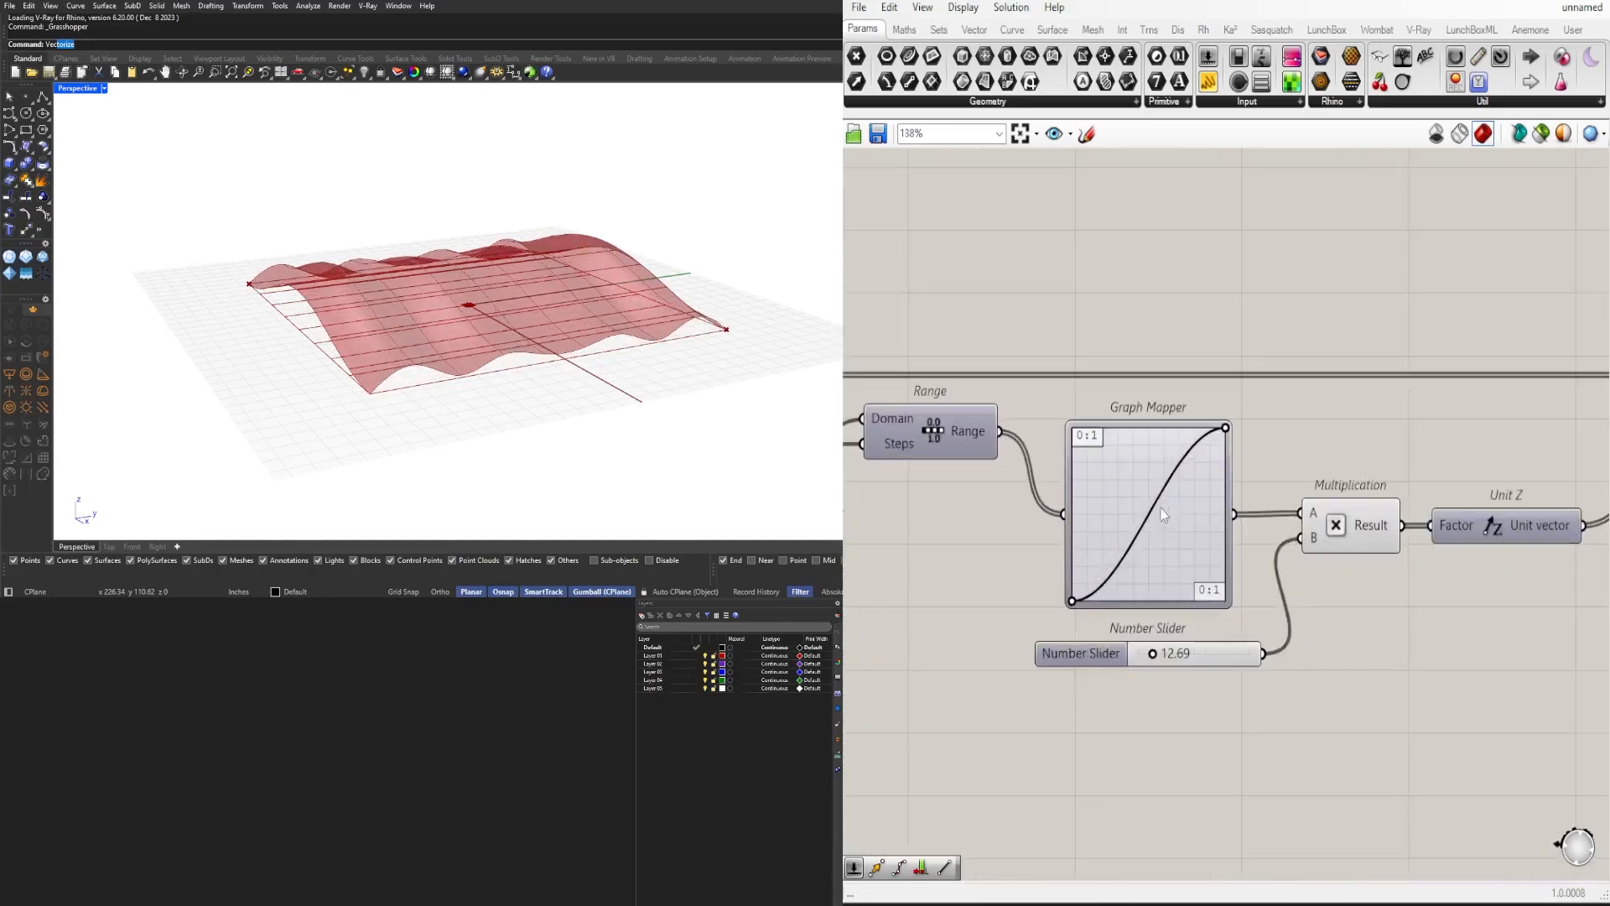
pyautogui.moveTo(1264, 404); pyautogui.dragTo(1267, 367)
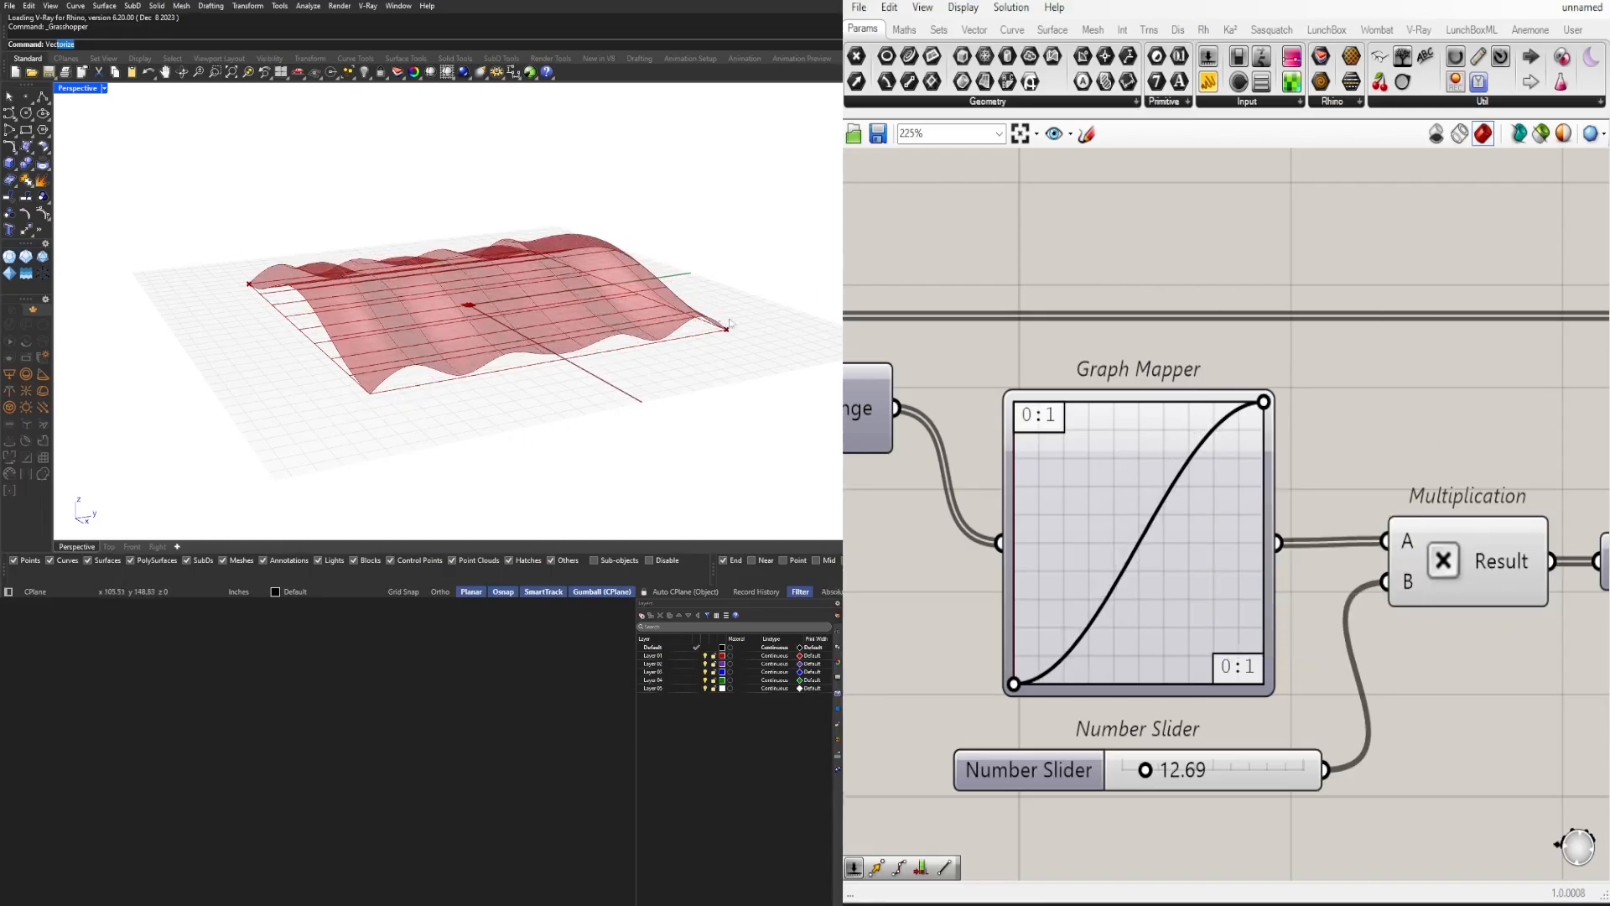
pyautogui.moveTo(730, 323); pyautogui.dragTo(475, 350, button='right')
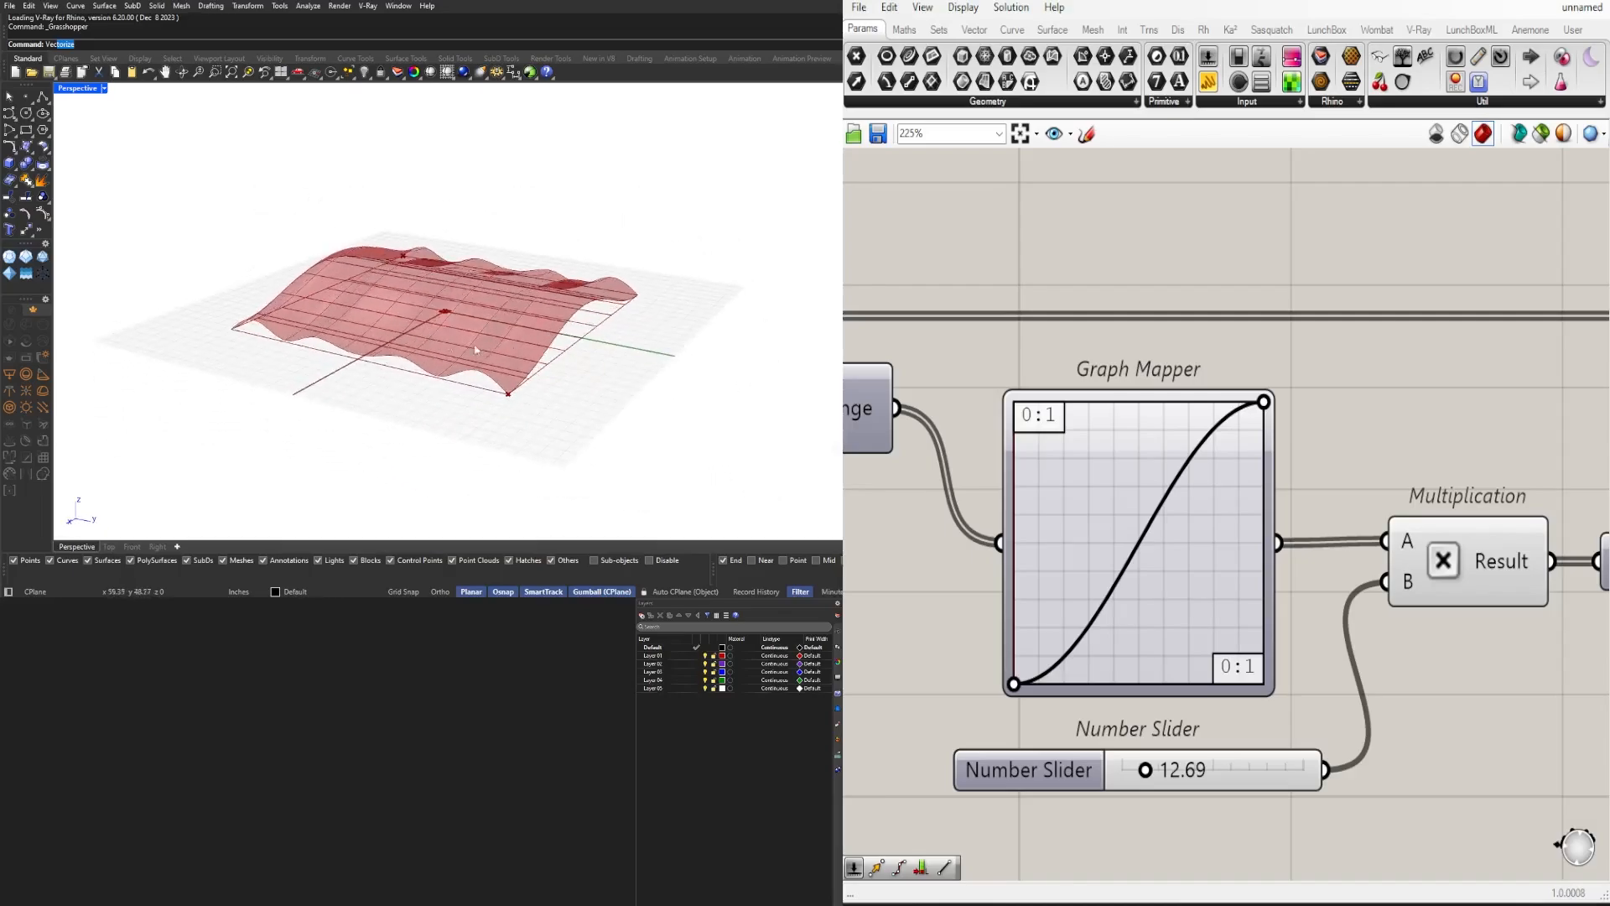
pyautogui.scroll(-5, 1153, 438)
pyautogui.scroll(3, 1307, 508)
pyautogui.scroll(4, 1069, 657)
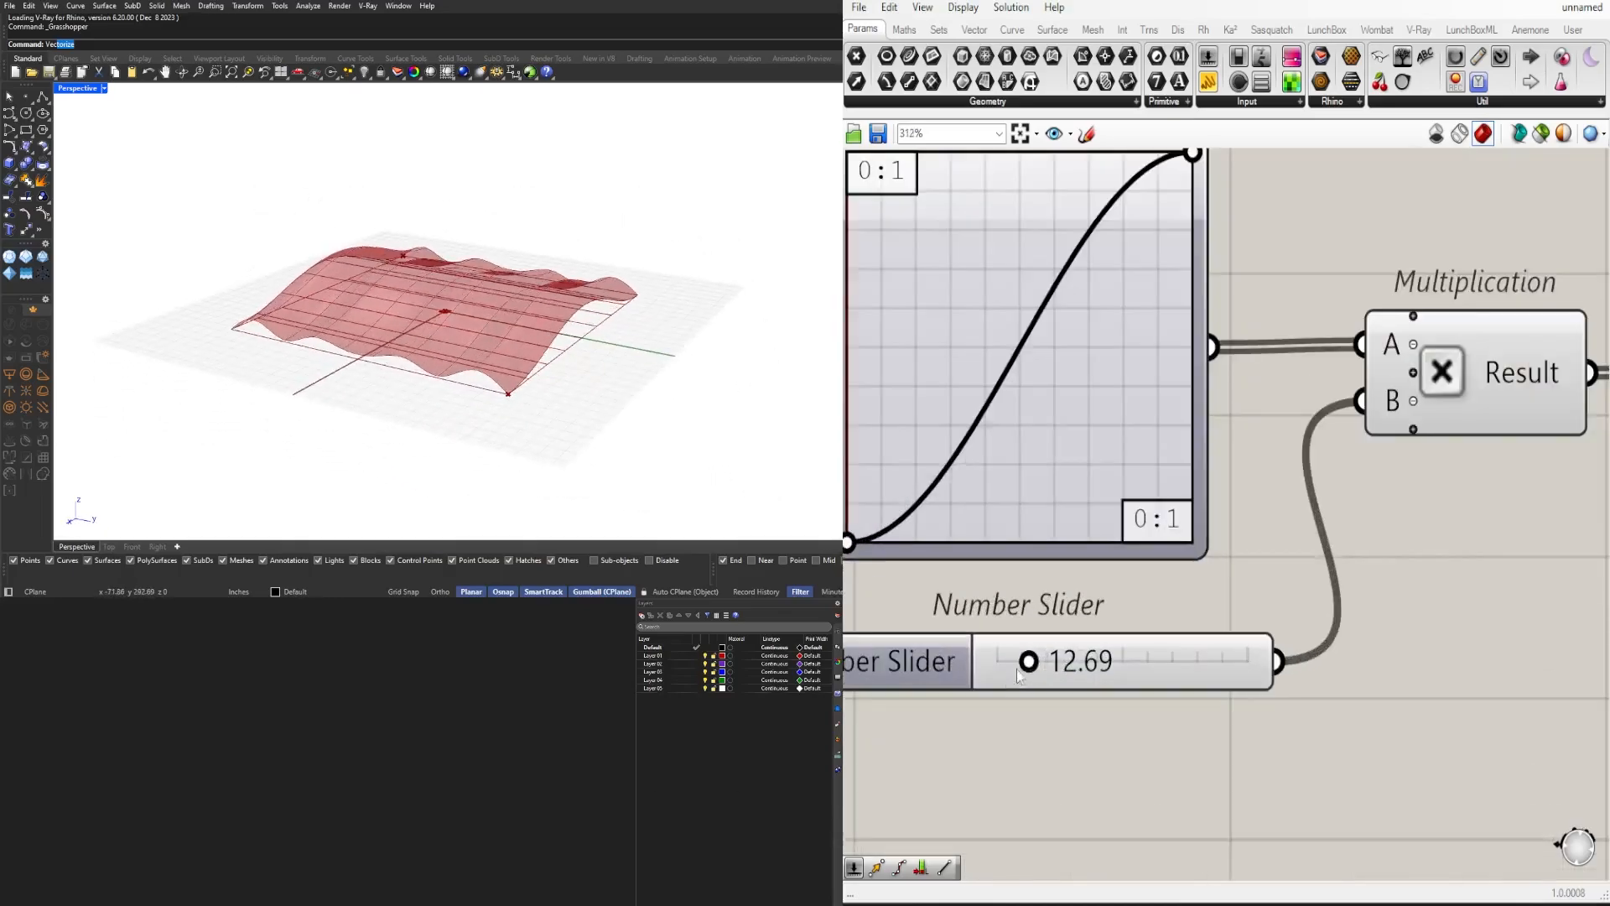
# Step: Raise the duplicated chain's Multiplication slider to 25.51 and space its Multiplication and Unit Z components farther from the Graph Mapper
pyautogui.moveTo(1019, 675); pyautogui.dragTo(1067, 670)
pyautogui.scroll(-4, 1426, 550)
pyautogui.moveTo(1426, 550); pyautogui.dragTo(1112, 618, button='right')
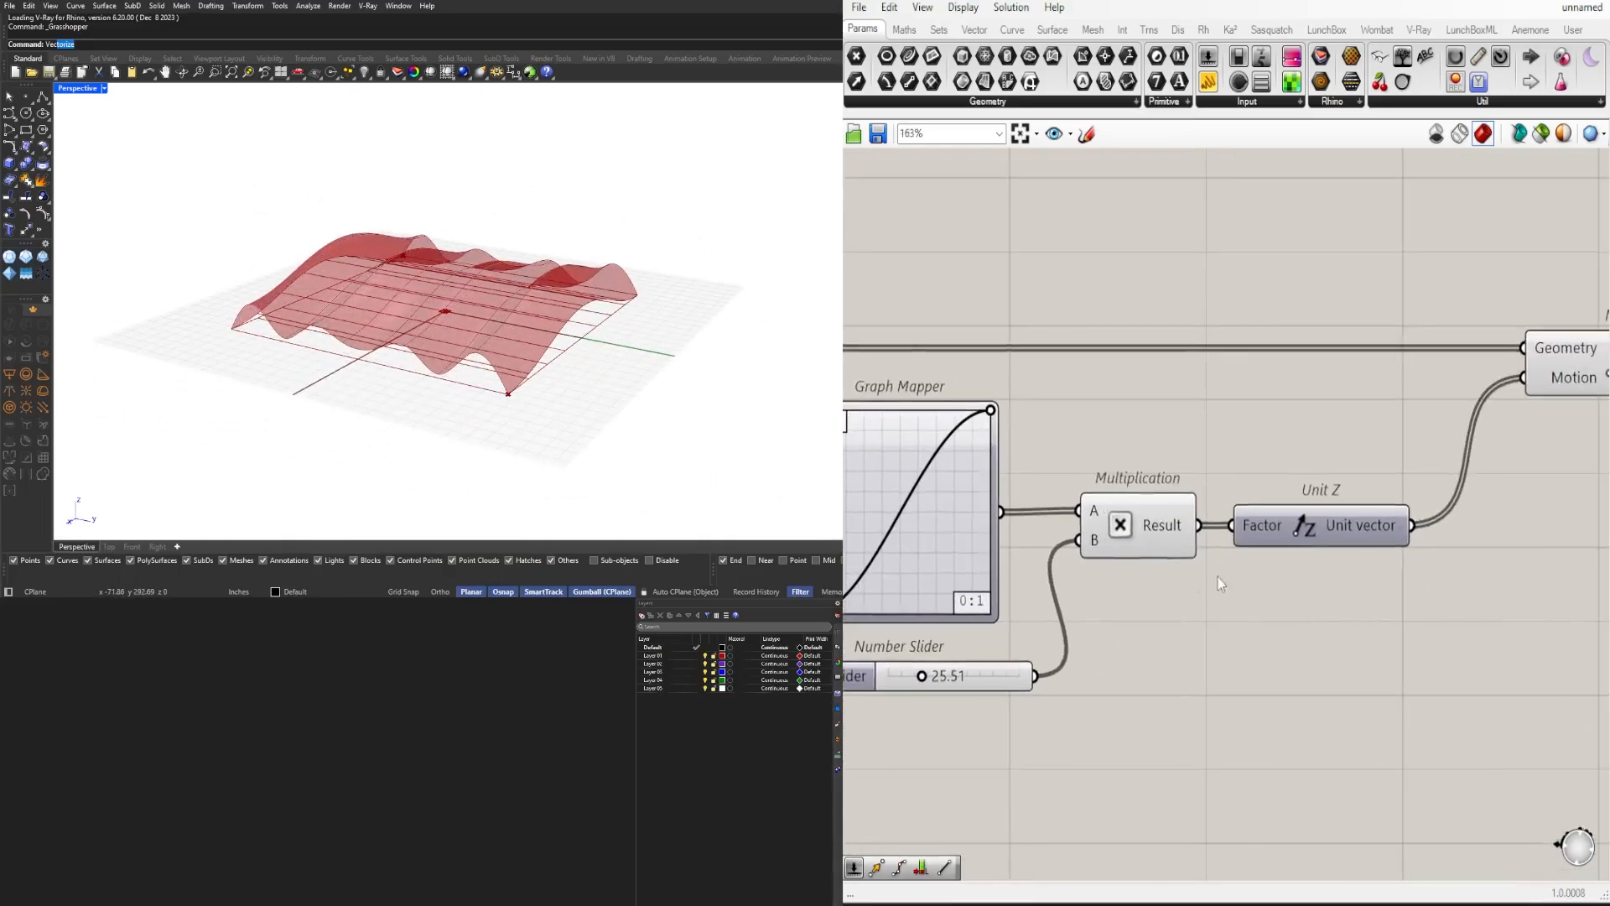
pyautogui.moveTo(1384, 624); pyautogui.dragTo(1132, 492)
pyautogui.moveTo(1134, 541); pyautogui.dragTo(1162, 541)
pyautogui.click(1168, 470)
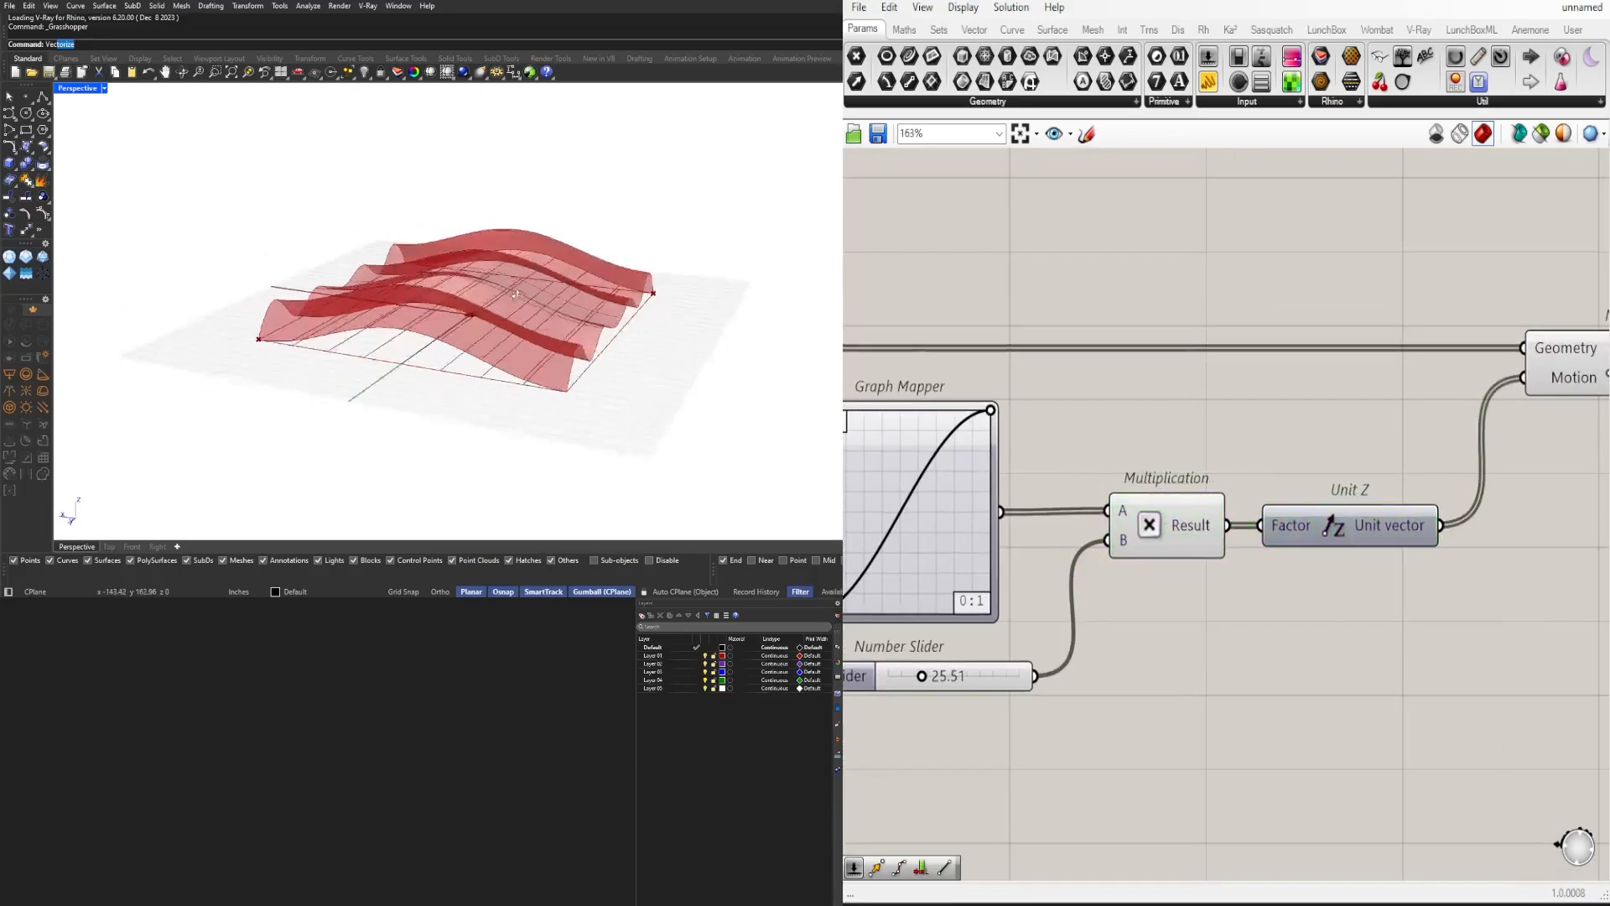
# Step: Place the Loft component closer to the relay after the final Move component and inspect the roof
pyautogui.scroll(-6, 1436, 534)
pyautogui.scroll(4, 1436, 533)
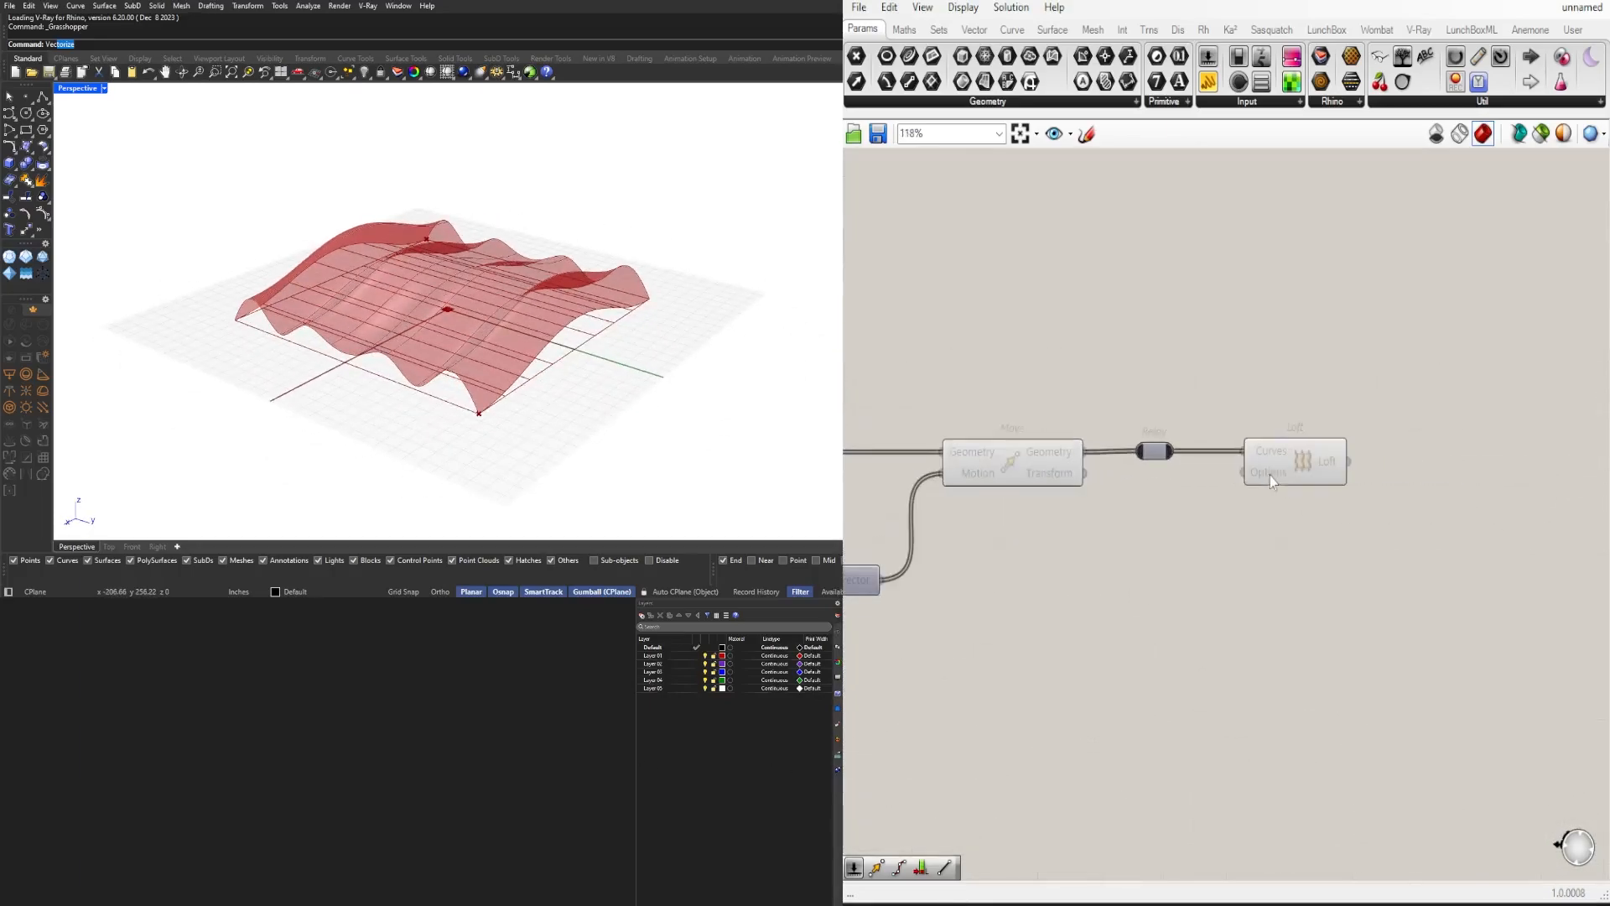
pyautogui.click(1266, 468)
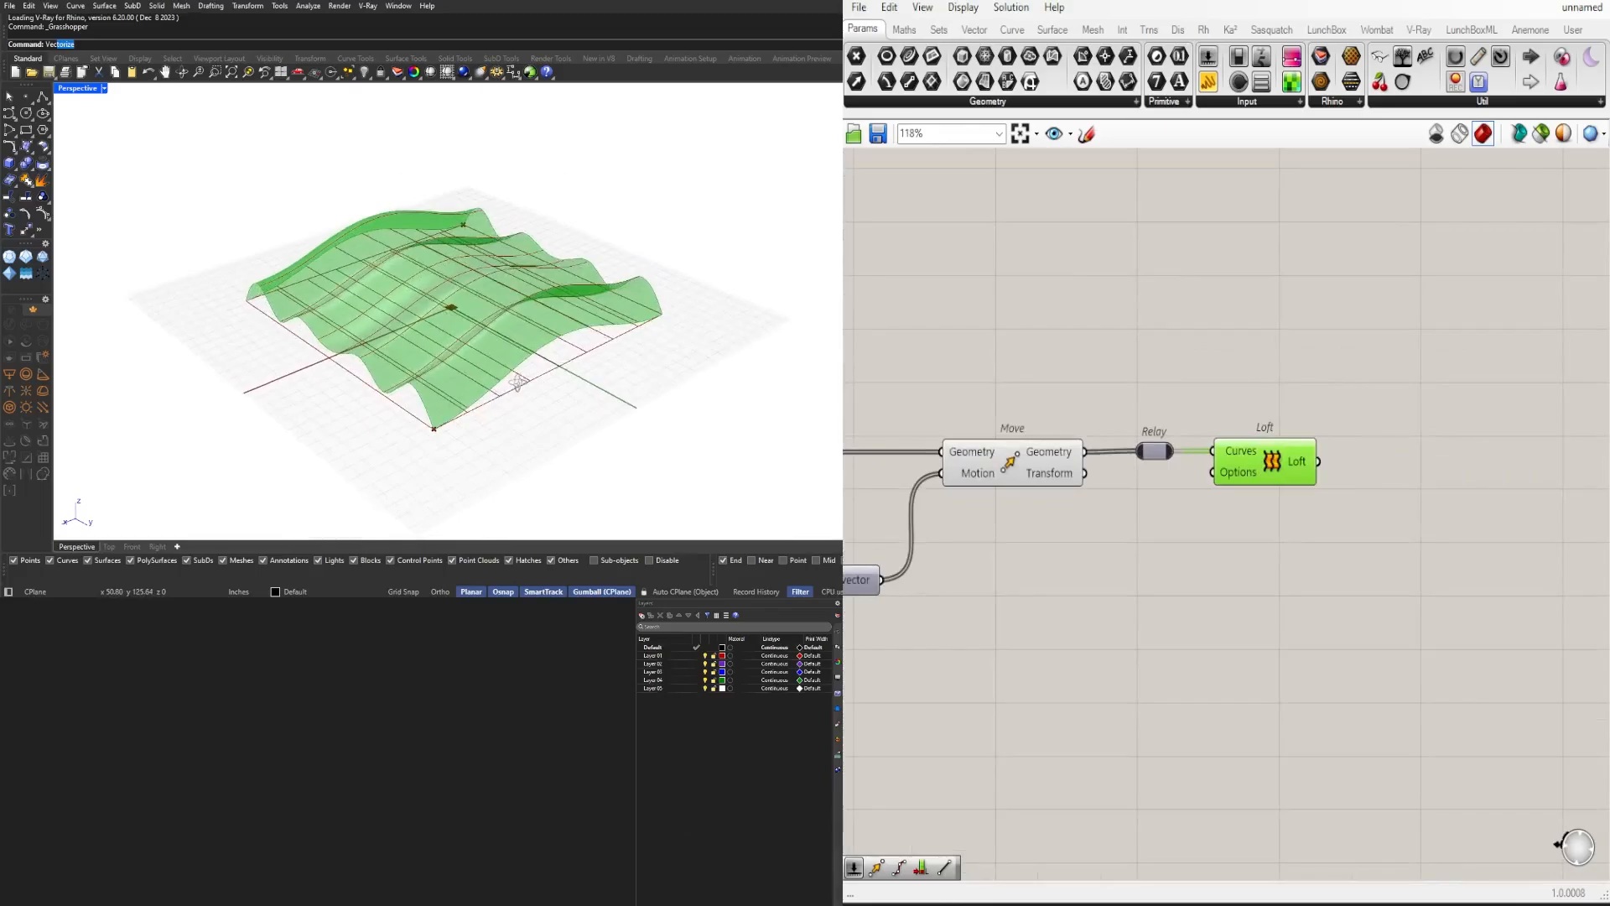
pyautogui.scroll(-3, 1197, 493)
pyautogui.scroll(-1, 1193, 491)
# Step: Tidy the Curve Array inputs by nudging List Item and placing the count slider directly beneath it
pyautogui.moveTo(1006, 558); pyautogui.dragTo(1361, 558, button='right')
pyautogui.scroll(-4, 1293, 560)
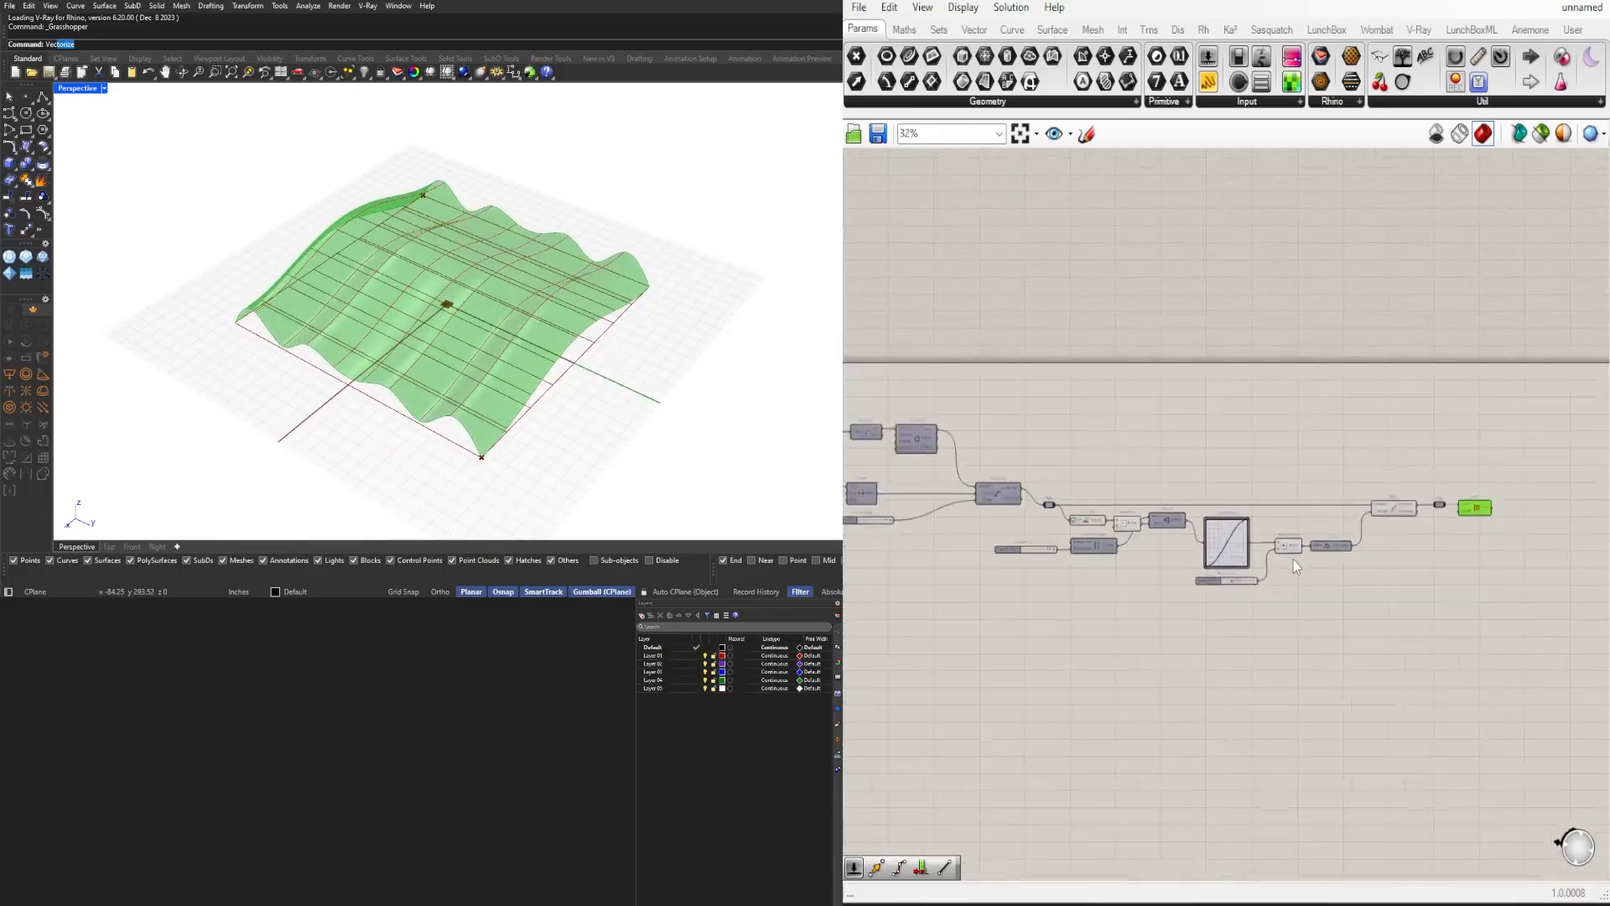
pyautogui.moveTo(1255, 584); pyautogui.dragTo(1413, 551, button='right')
pyautogui.scroll(4, 1055, 442)
pyautogui.moveTo(1387, 421); pyautogui.dragTo(1129, 344)
pyautogui.moveTo(1113, 481); pyautogui.dragTo(1114, 470)
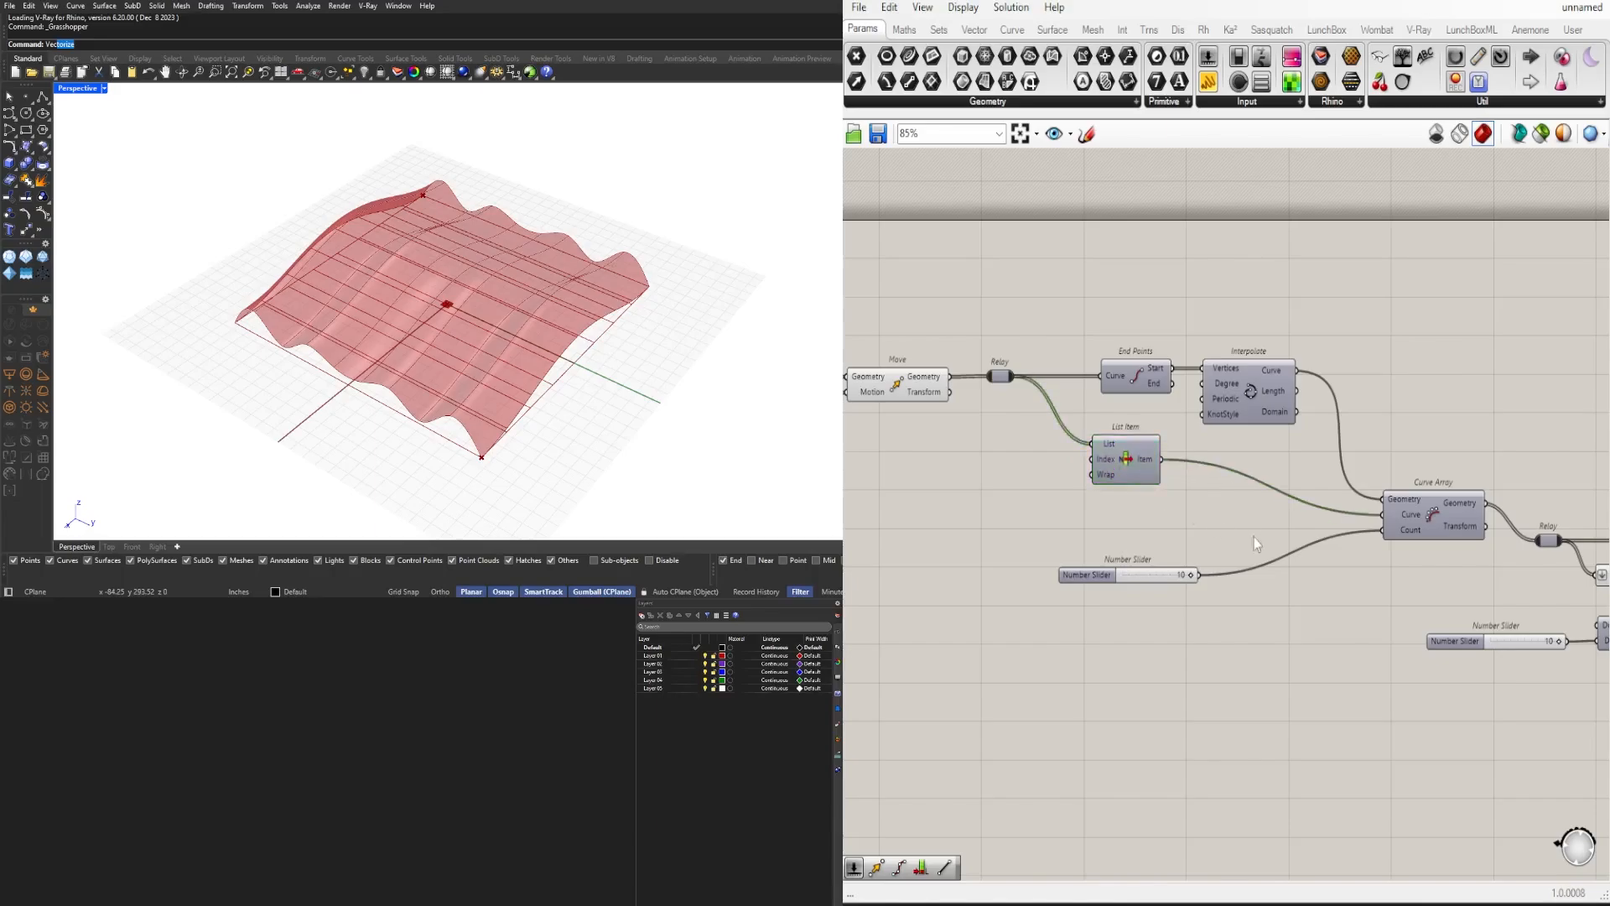
pyautogui.moveTo(1084, 577); pyautogui.dragTo(1084, 515)
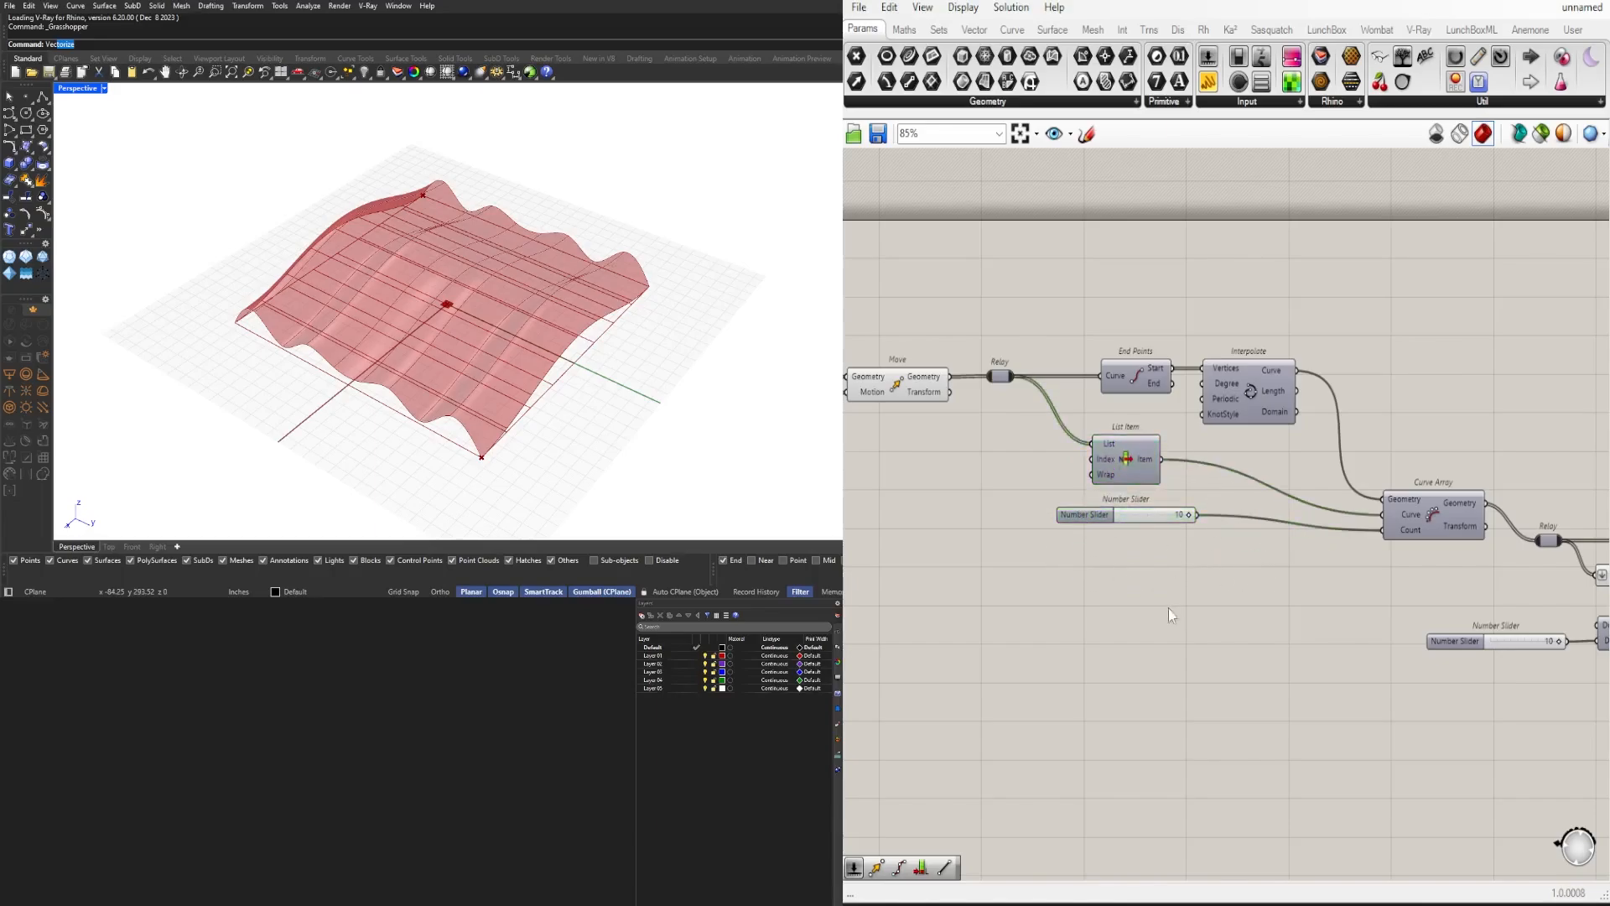
pyautogui.scroll(-3, 1170, 609)
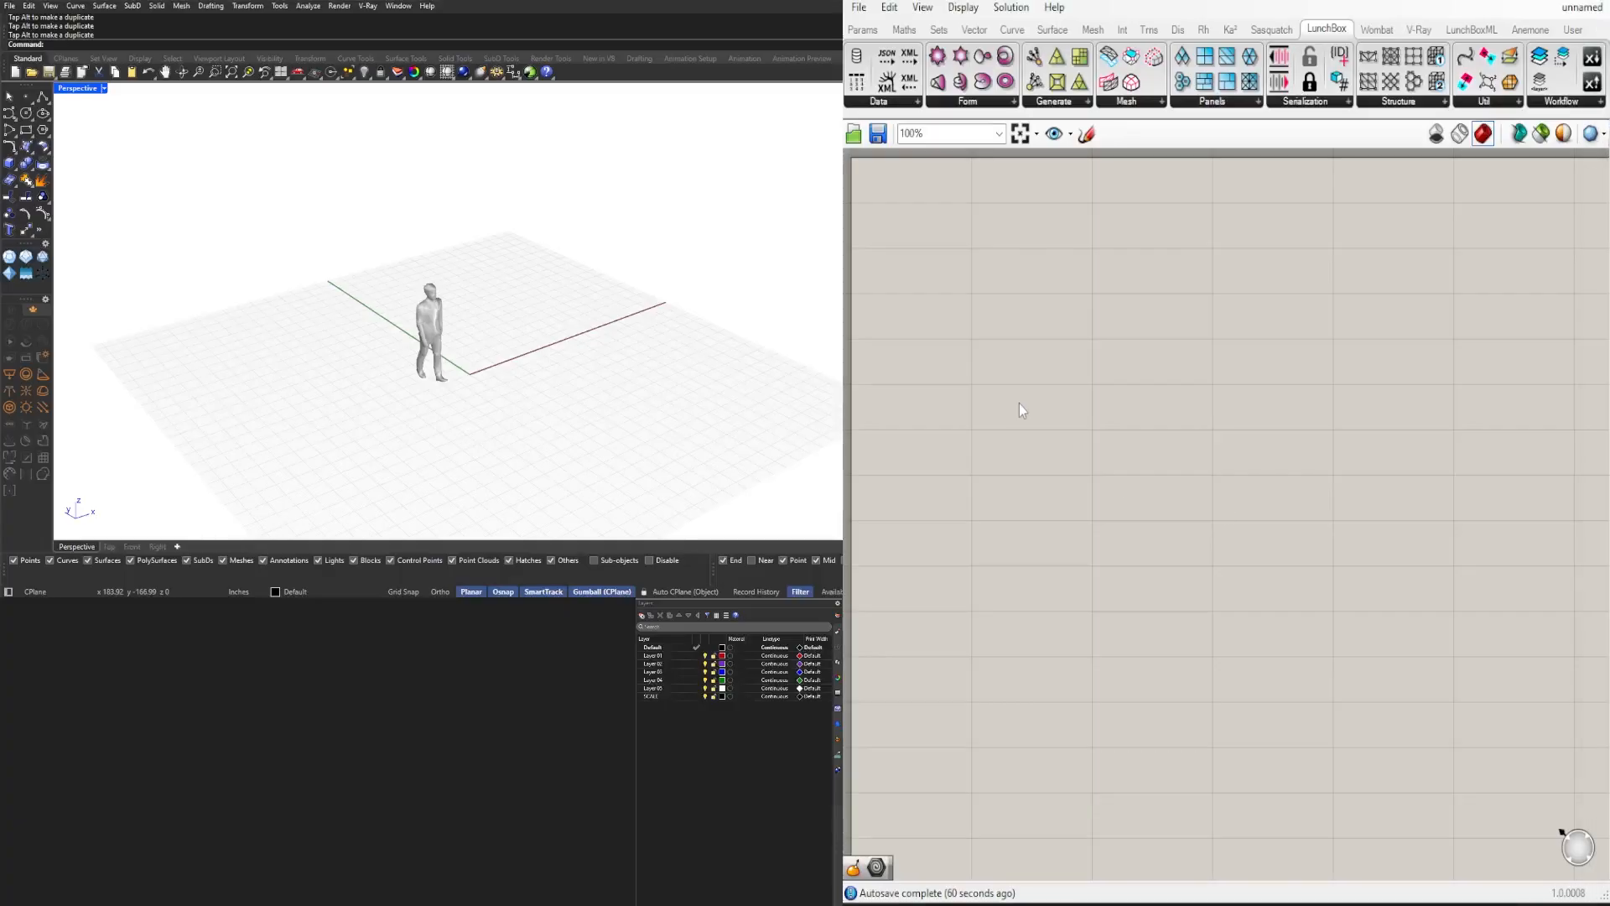
# Step: Add a Rectangle component and a number slider of 30 beside it on the empty canvas
pyautogui.doubleClick(1021, 414)
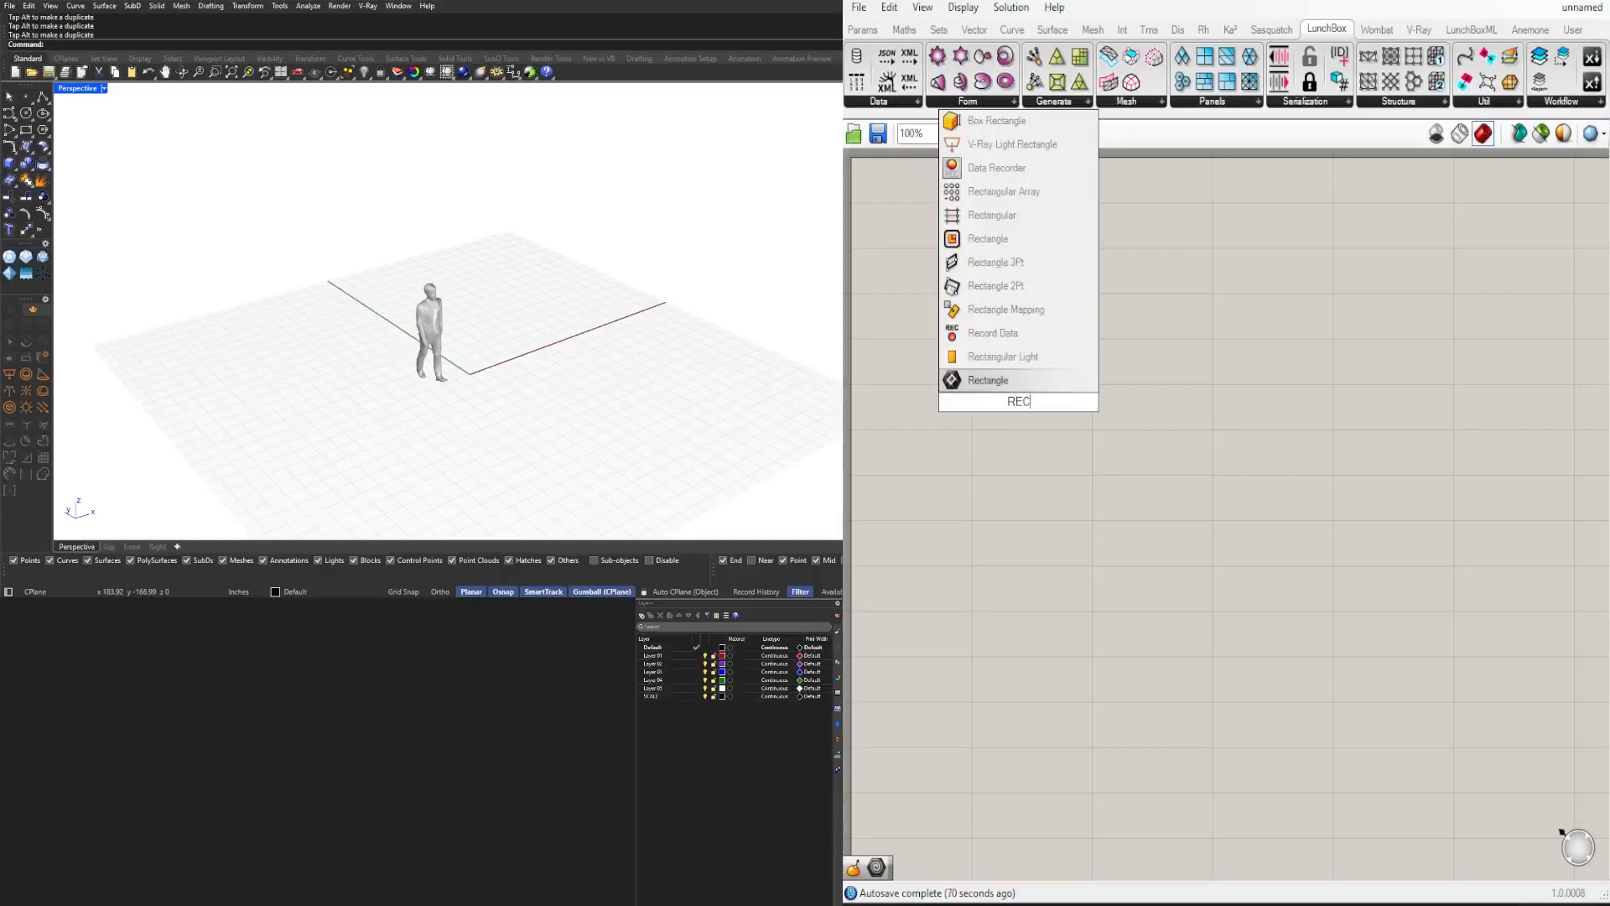
pyautogui.doubleClick(1139, 432)
pyautogui.write('30')
pyautogui.press('Return')
pyautogui.moveTo(1083, 428); pyautogui.dragTo(951, 428)
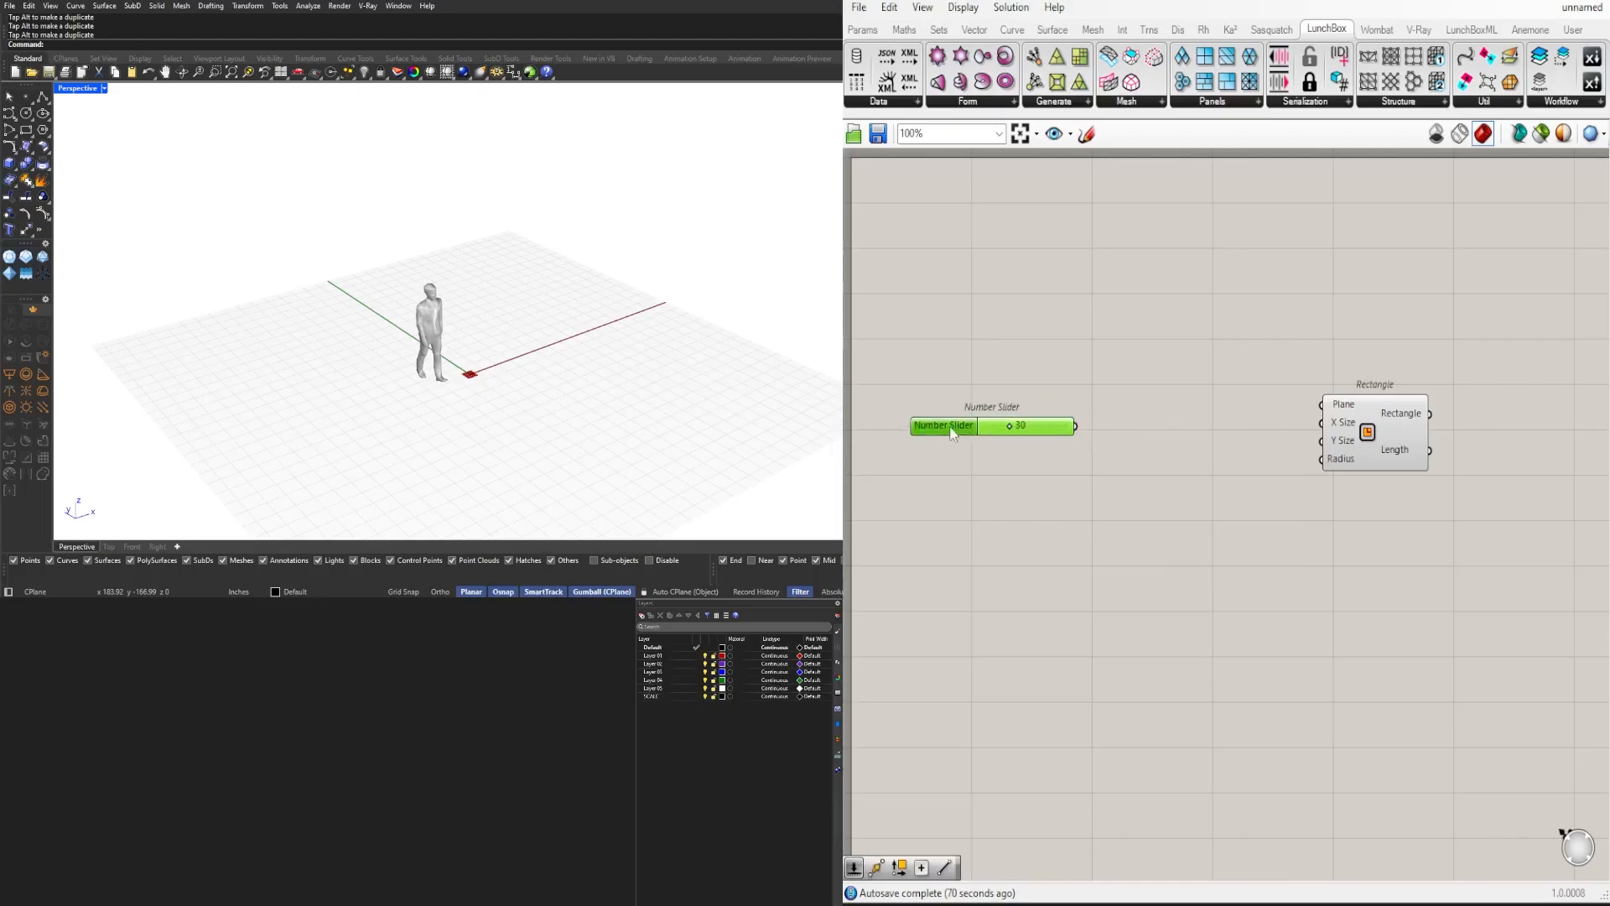
# Step: Add a Multiplication component fed by the 30 slider and place the pair beside the Rectangle component
pyautogui.doubleClick(1111, 445)
pyautogui.write('*')
pyautogui.press('Return')
pyautogui.moveTo(1175, 490); pyautogui.dragTo(1019, 394)
pyautogui.moveTo(1151, 440)
pyautogui.mouseDown()
pyautogui.moveTo(1218, 452)
pyautogui.moveTo(1205, 434)
pyautogui.mouseUp()
# Step: Duplicate the slider and Multiplication pair, and wire the two results to the Rectangle's X Size and Y Size
pyautogui.keyDown('alt'); pyautogui.moveTo(1205, 434); pyautogui.dragTo(1205, 475); pyautogui.keyUp('alt')
pyautogui.moveTo(1224, 429); pyautogui.dragTo(1322, 423)
pyautogui.moveTo(1226, 470); pyautogui.dragTo(1321, 441)
pyautogui.moveTo(1161, 466); pyautogui.dragTo(1162, 498)
pyautogui.click(1292, 502)
pyautogui.scroll(-2, 1309, 501)
pyautogui.moveTo(1323, 501); pyautogui.dragTo(1240, 499, button='right')
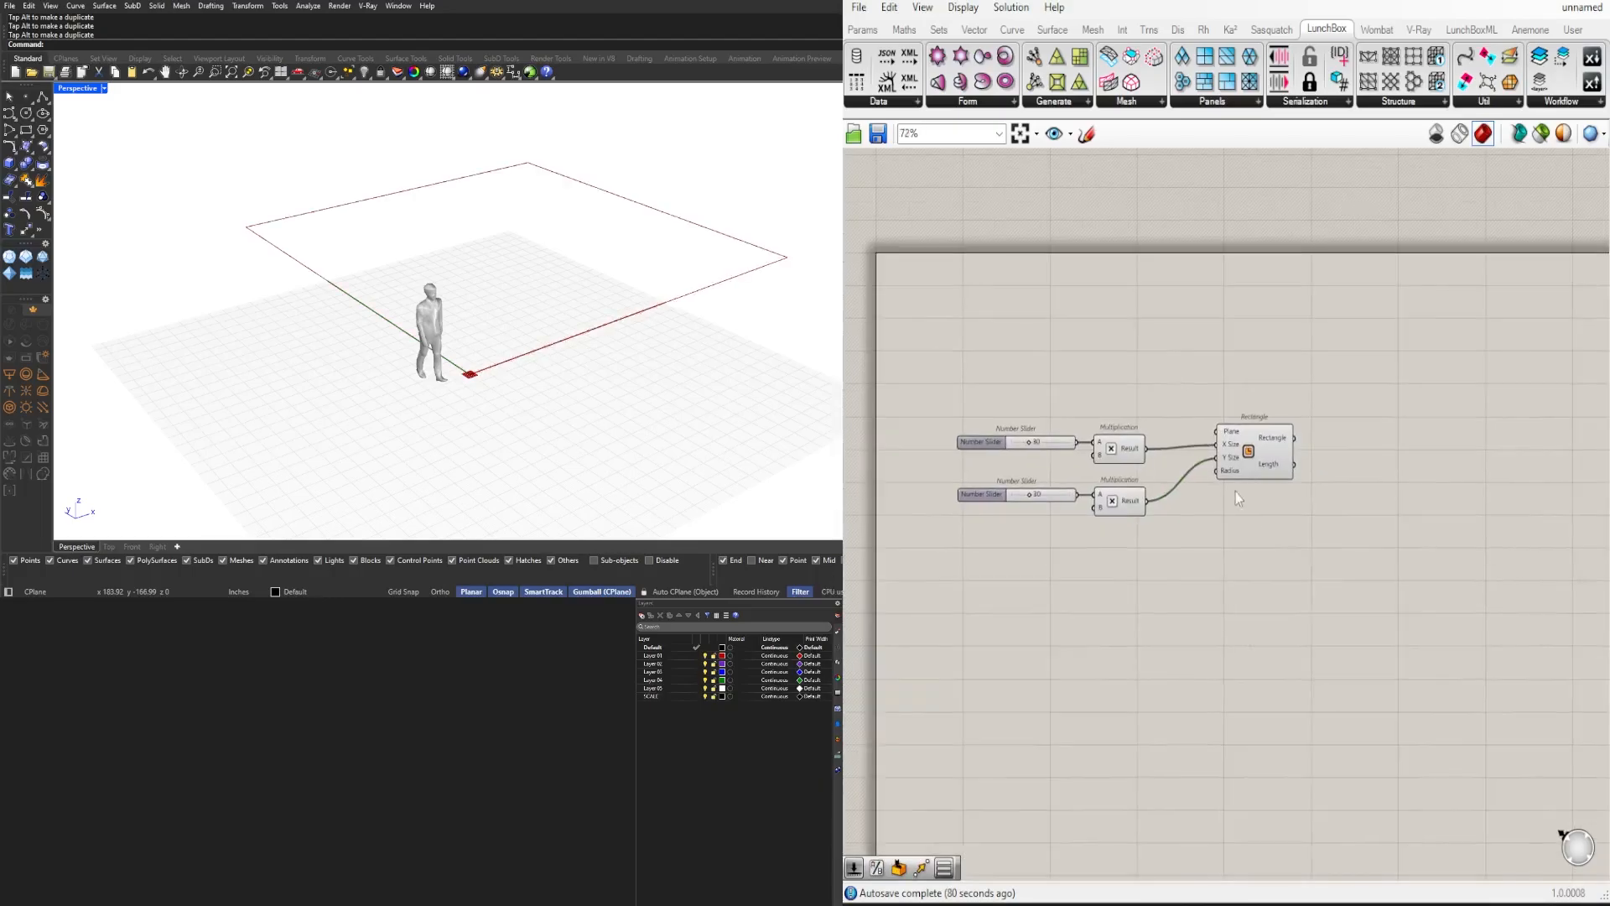
# Step: Add a Fillet component for the rectangle curve, with a copied slider and Multiplication pair driving its Radius
pyautogui.scroll(-1, 1364, 504)
pyautogui.moveTo(1372, 504); pyautogui.dragTo(1230, 506, button='right')
pyautogui.write('fillet')
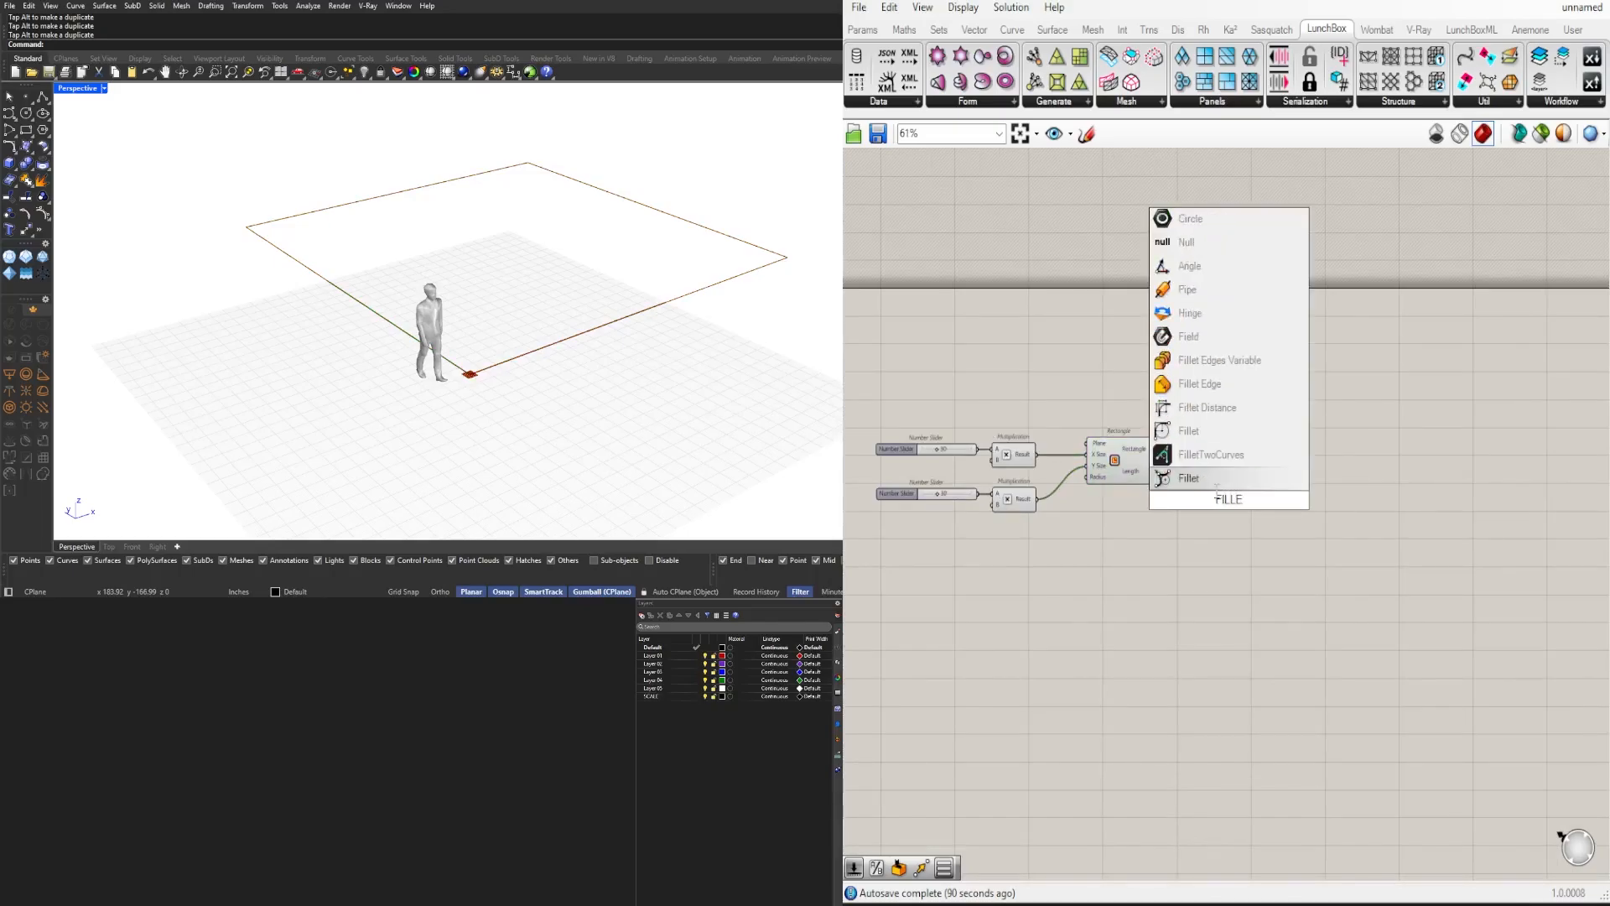
pyautogui.press('Return')
pyautogui.moveTo(1069, 536); pyautogui.dragTo(1287, 462)
pyautogui.scroll(4, 1271, 560)
pyautogui.keyDown('shift'); pyautogui.click(1352, 537); pyautogui.keyUp('shift')
pyautogui.click(1288, 491)
# Step: Set the fillet radius slider to 6 and position the Fillet component after its Multiplication
pyautogui.scroll(9, 982, 463)
pyautogui.moveTo(1079, 484); pyautogui.dragTo(991, 483)
pyautogui.scroll(-11, 1392, 573)
pyautogui.click(1552, 539)
pyautogui.moveTo(1506, 546); pyautogui.dragTo(1288, 495, button='right')
pyautogui.scroll(1, 1288, 495)
pyautogui.scroll(6, 1137, 496)
pyautogui.moveTo(983, 525); pyautogui.dragTo(976, 527)
pyautogui.scroll(-6, 975, 528)
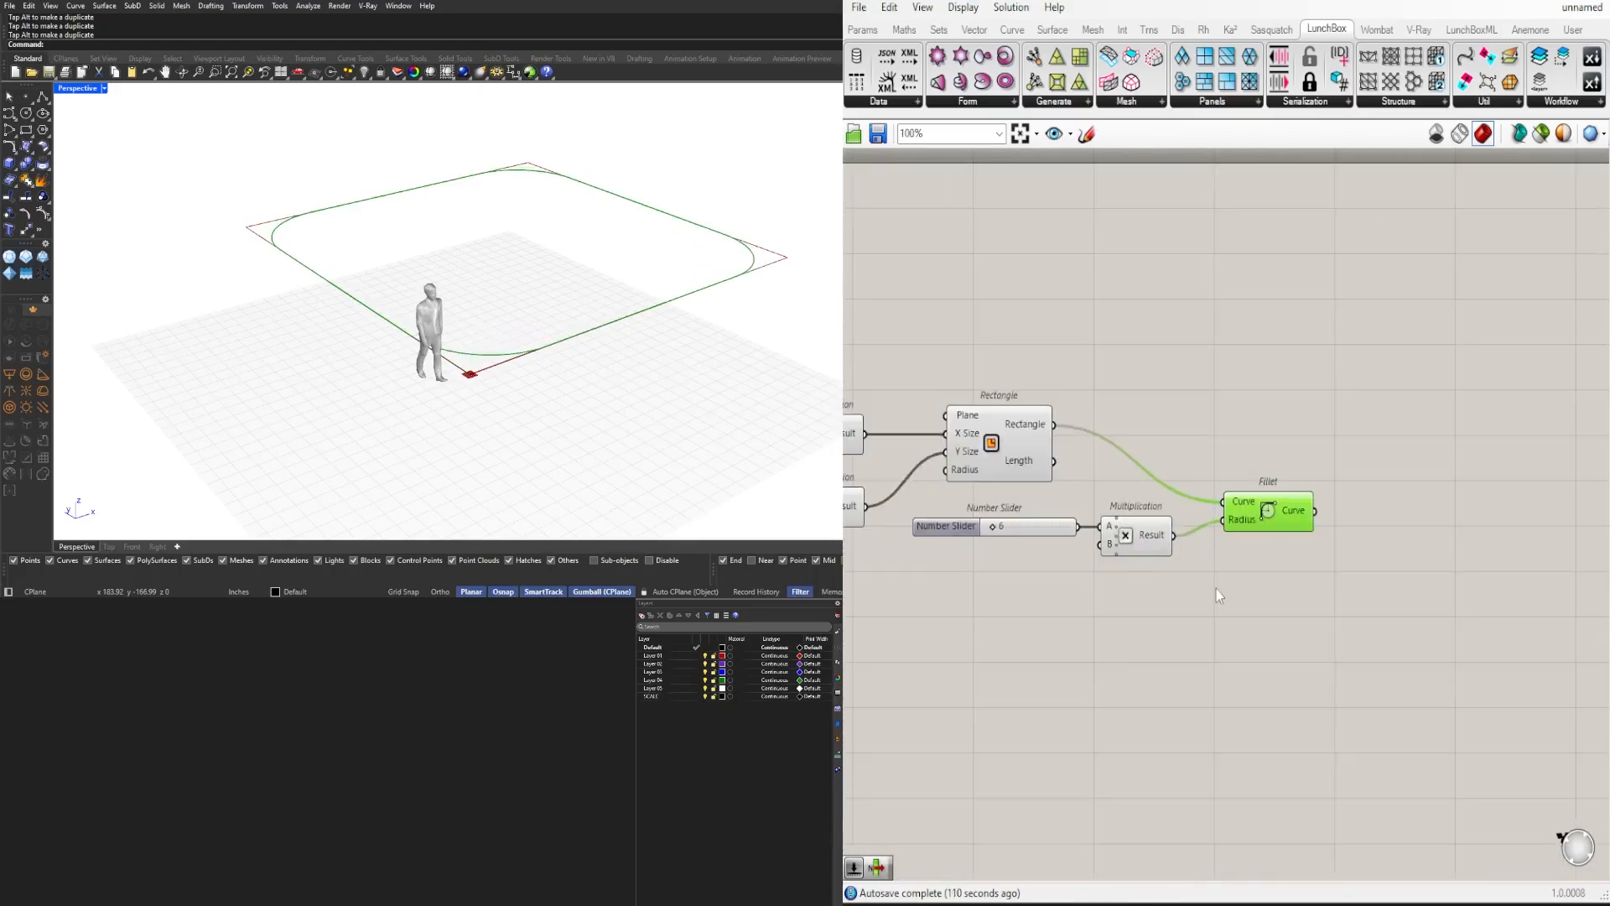
# Step: Turn off the preview of the Rectangle component
pyautogui.moveTo(1215, 592); pyautogui.dragTo(1445, 559, button='right')
pyautogui.click(1237, 394)
pyautogui.middleClick(1265, 310)
pyautogui.click(1237, 272)
# Step: Add a Discontinuity component and feed it the Rectangle's curve to extract the corner points
pyautogui.moveTo(1398, 338); pyautogui.dragTo(1353, 489, button='right')
pyautogui.doubleClick(1354, 491)
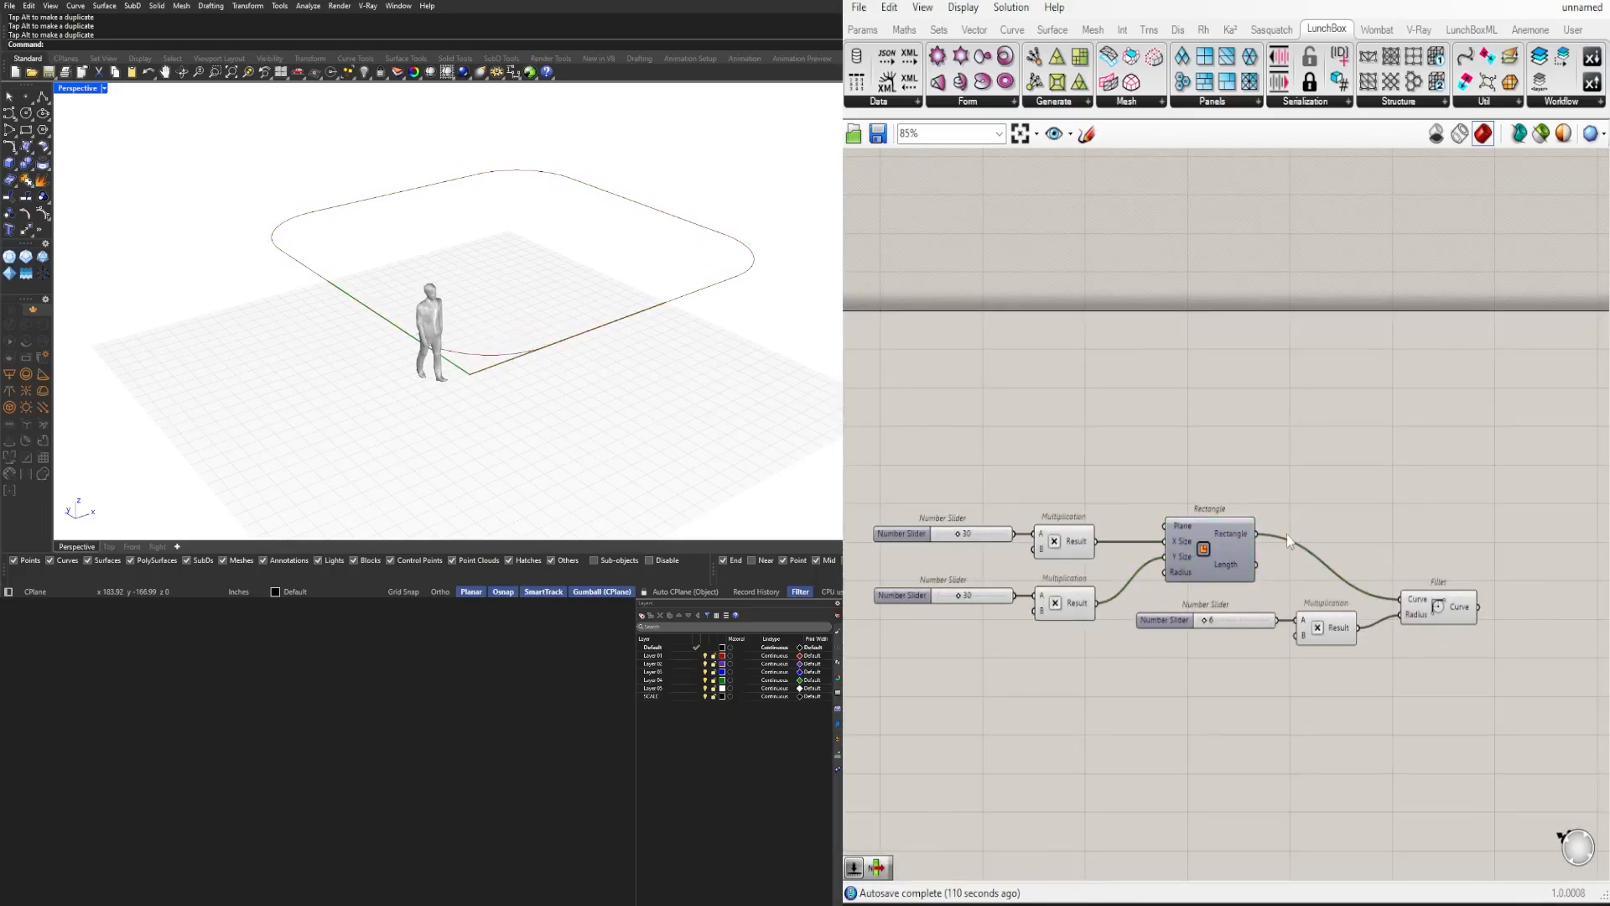
pyautogui.doubleClick(1332, 497)
pyautogui.write('disc')
pyautogui.press('Return')
pyautogui.moveTo(1257, 533); pyautogui.dragTo(1409, 500)
# Step: Add an Average component and feed it the Discontinuity points to get the rectangle's centre
pyautogui.doubleClick(1440, 508)
pyautogui.write('ac')
pyautogui.doubleClick(1463, 499)
pyautogui.write('av')
pyautogui.press('Return')
pyautogui.moveTo(1431, 504); pyautogui.dragTo(1424, 495)
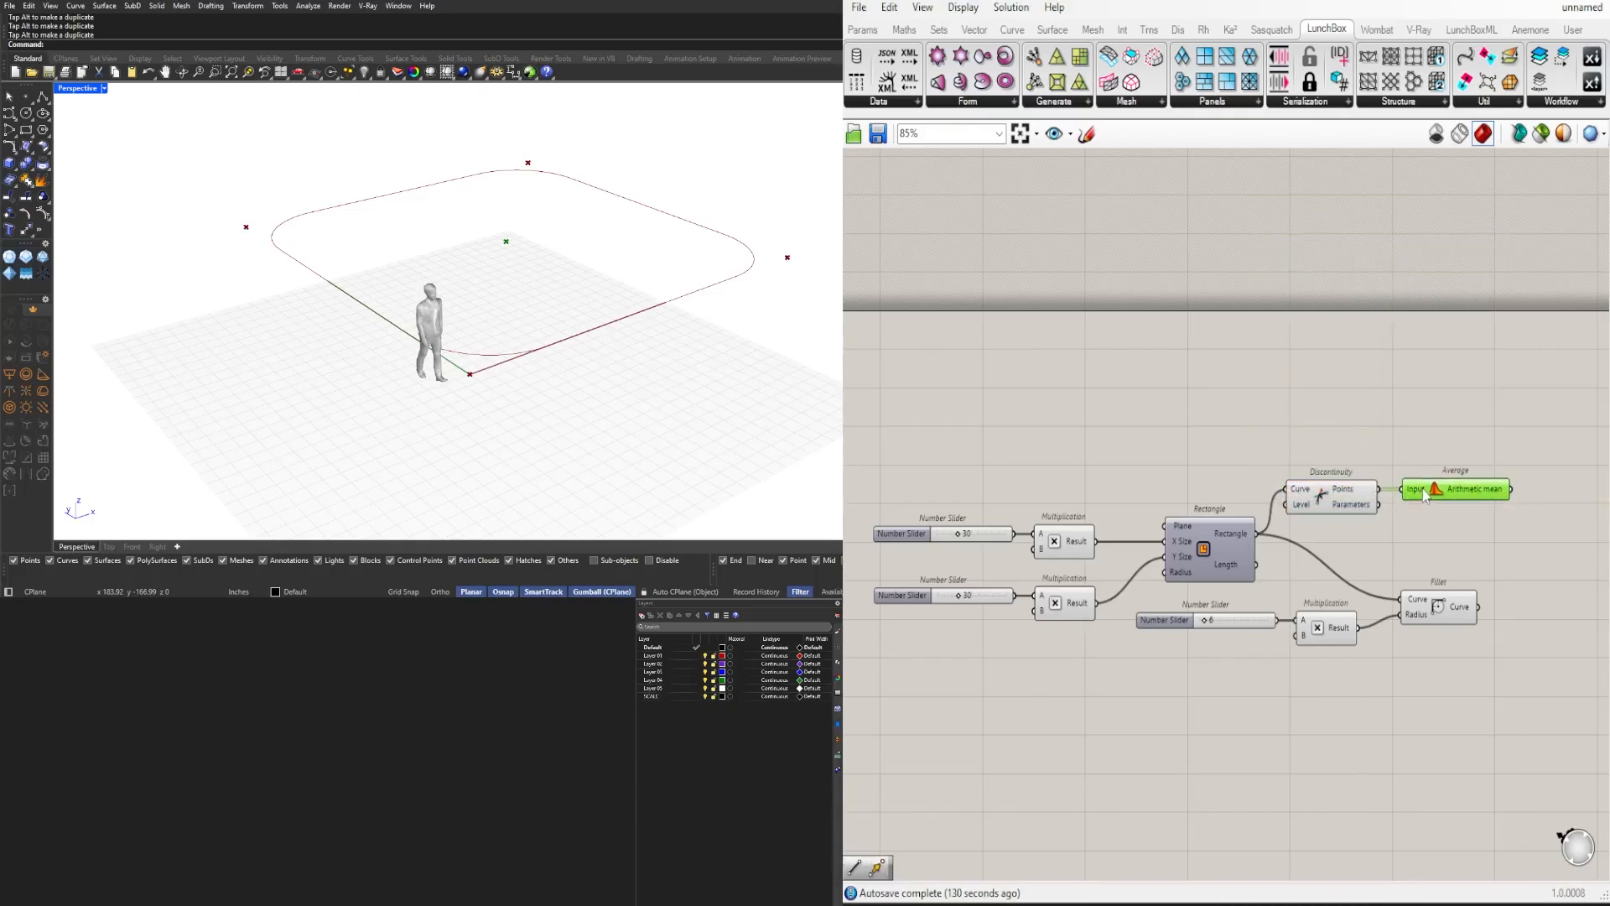
# Step: Tidy the fillet branch and the Discontinuity and Average components into compact rows
pyautogui.moveTo(1461, 543); pyautogui.dragTo(1341, 524, button='right')
pyautogui.moveTo(1375, 558); pyautogui.dragTo(1132, 629)
pyautogui.moveTo(1319, 589); pyautogui.dragTo(1324, 576)
pyautogui.moveTo(1414, 456); pyautogui.dragTo(1221, 505)
pyautogui.moveTo(1400, 488); pyautogui.dragTo(1199, 496, button='right')
pyautogui.moveTo(1166, 500); pyautogui.dragTo(1162, 501)
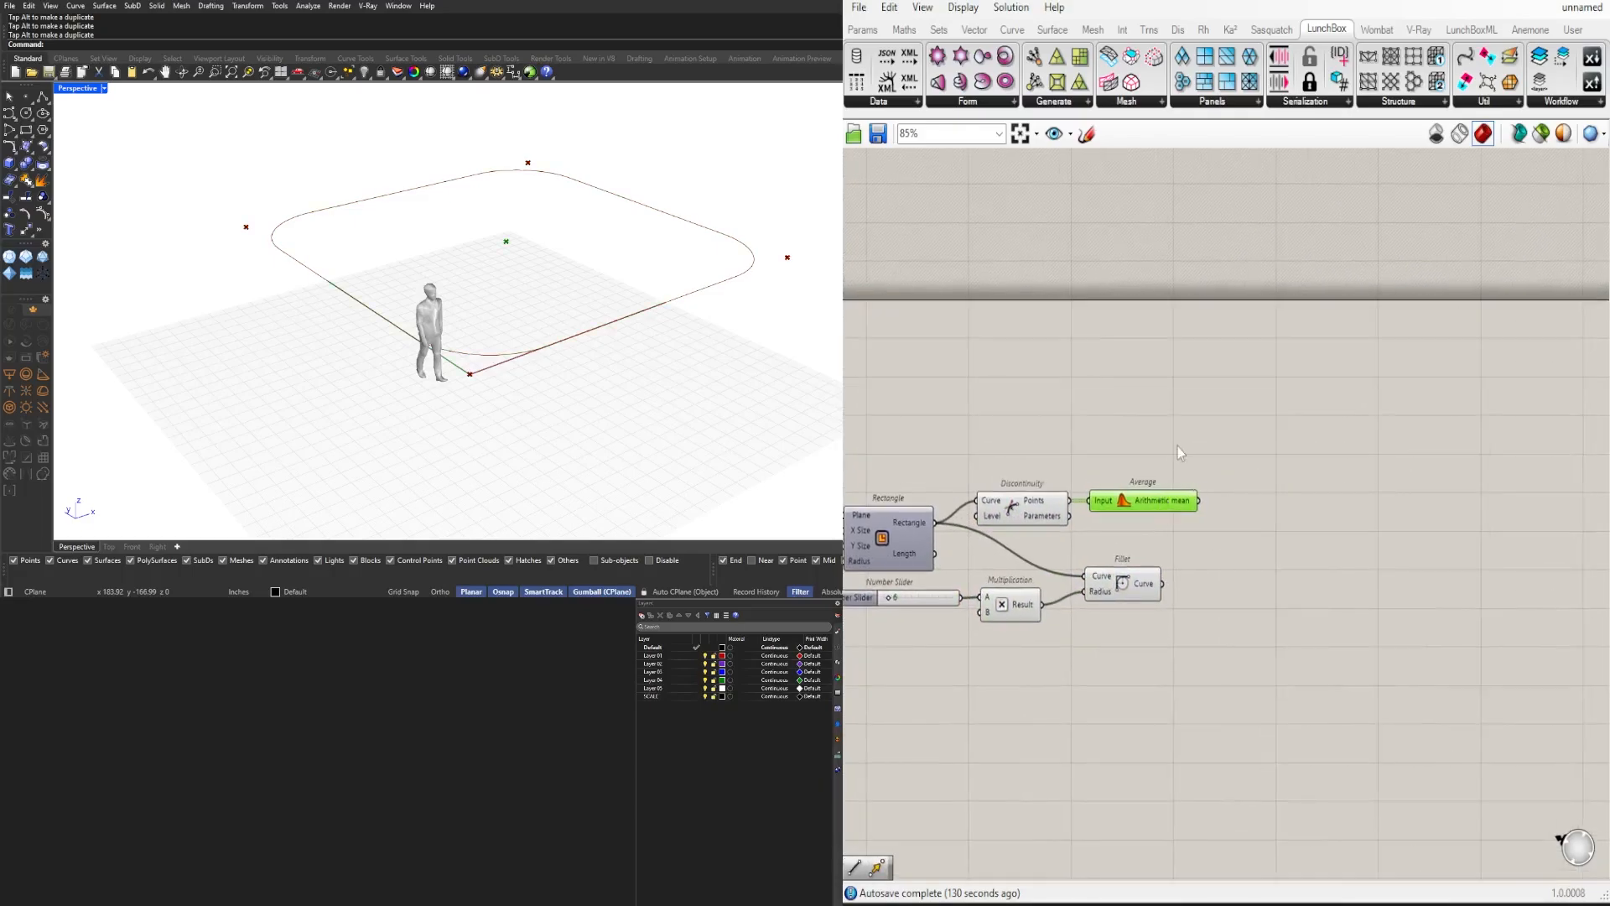
pyautogui.click(1179, 453)
pyautogui.click(1145, 579)
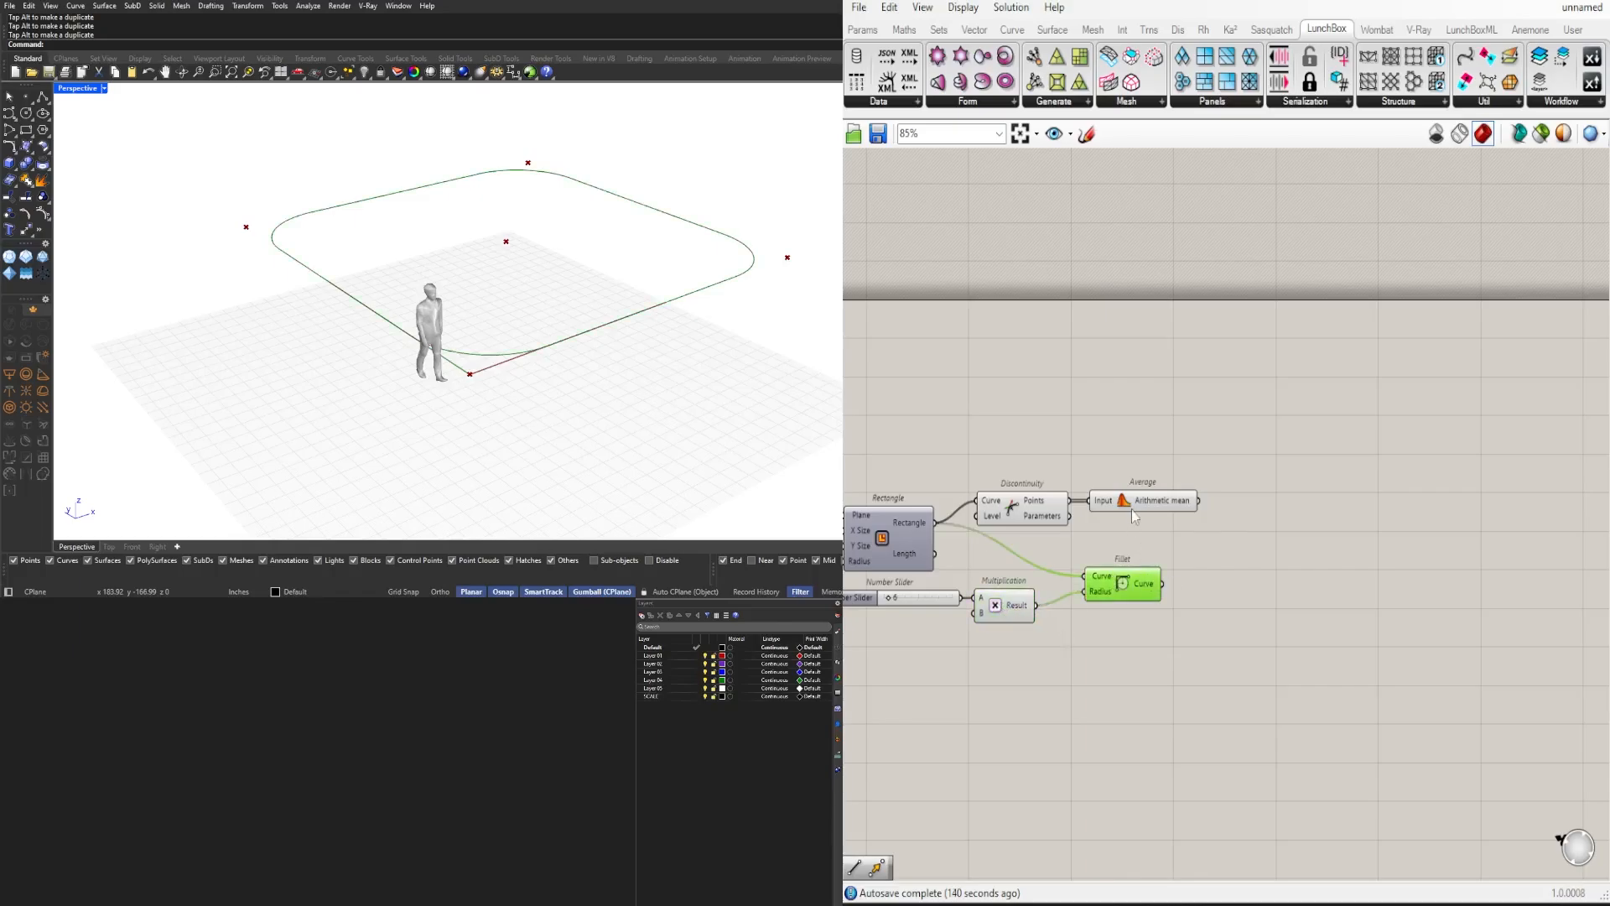
# Step: Add an XY Plane whose Origin is the Average's arithmetic mean, leaving room between the two components
pyautogui.click(1132, 507)
pyautogui.doubleClick(1289, 519)
pyautogui.write('xy')
pyautogui.press('Return')
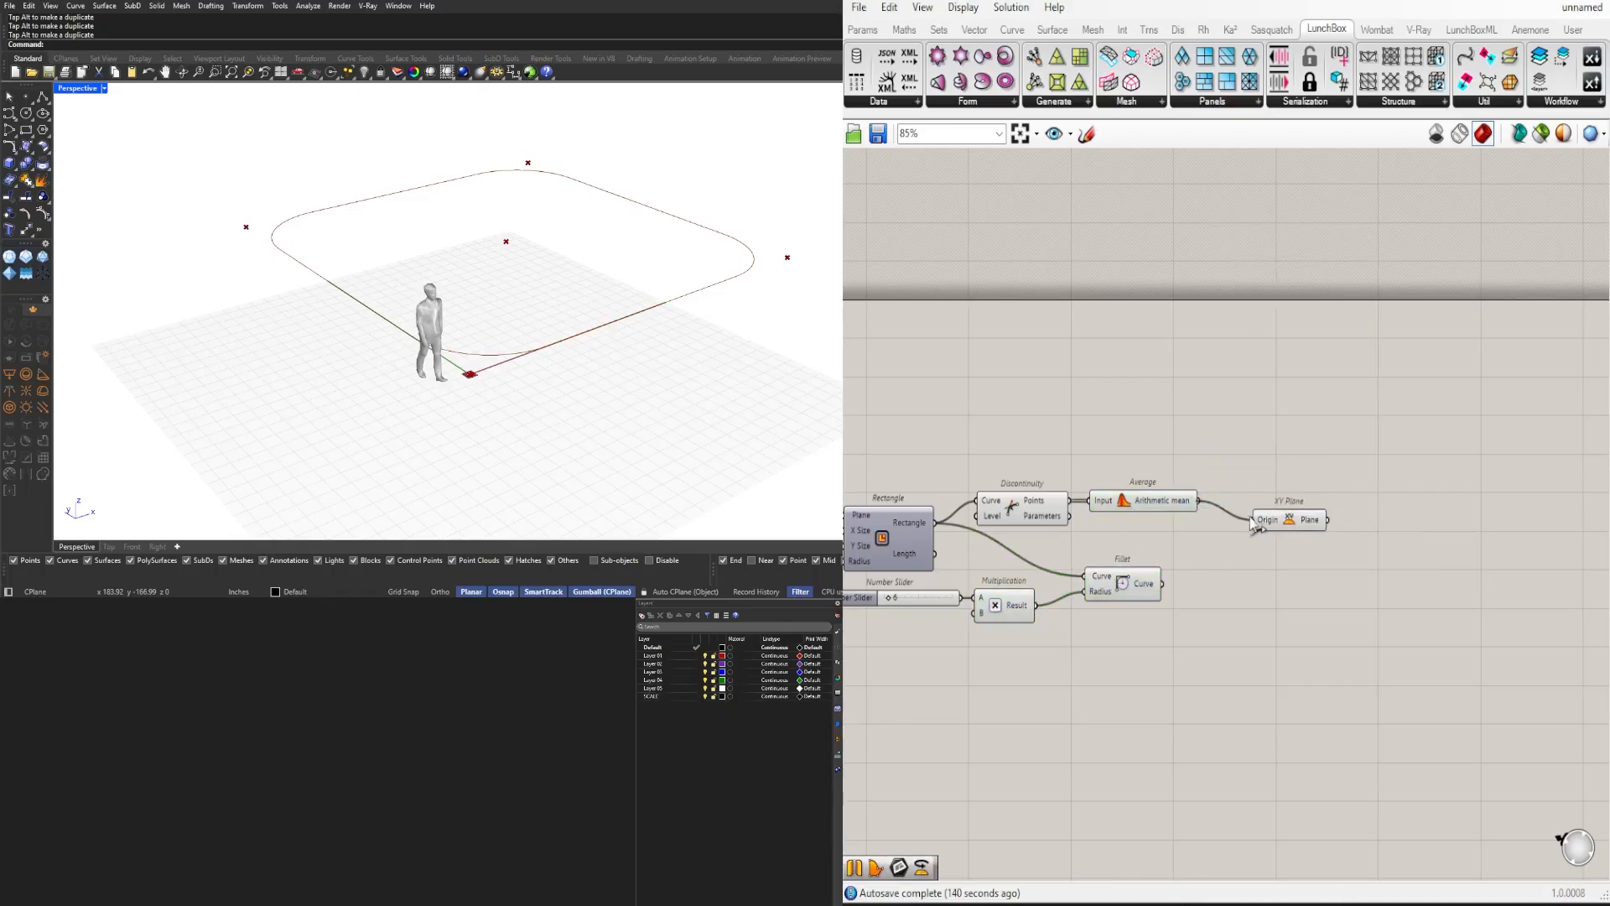
pyautogui.moveTo(1290, 522); pyautogui.dragTo(1410, 495)
# Step: Add a Move component between Average and XY Plane, with the averaged centre point as its Geometry
pyautogui.doubleClick(1256, 464)
pyautogui.write('move')
pyautogui.press('Return')
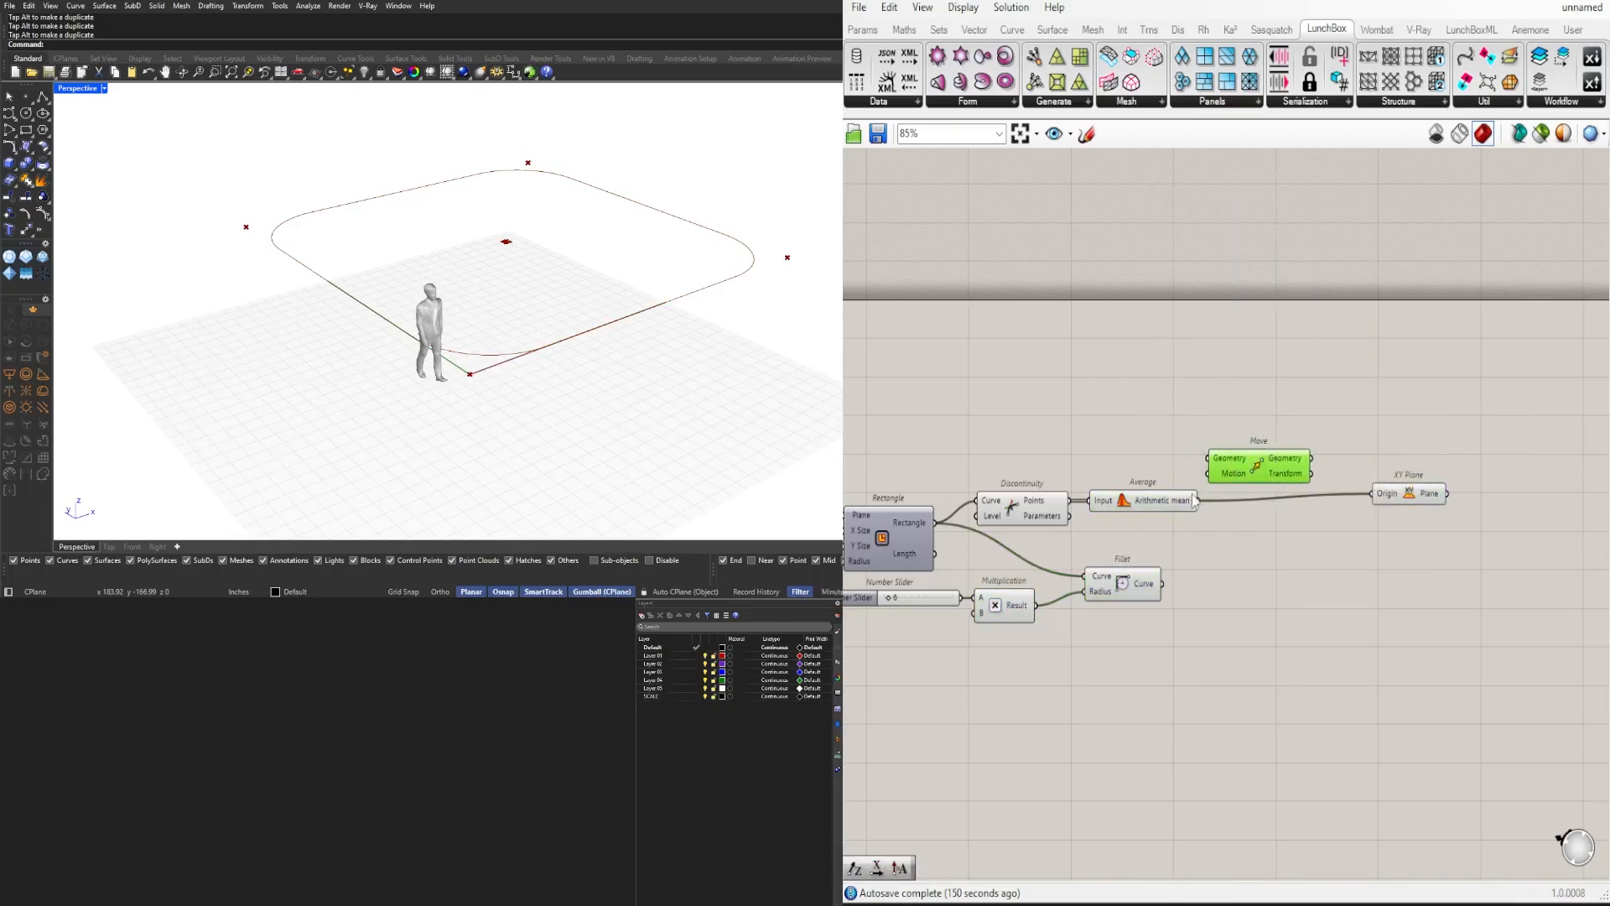
pyautogui.moveTo(1230, 463); pyautogui.dragTo(1272, 459)
pyautogui.moveTo(1198, 501); pyautogui.dragTo(1248, 472)
# Step: Add a Unit Z vector and connect it to the Move component's Motion
pyautogui.doubleClick(1109, 458)
pyautogui.write('z')
pyautogui.click(1109, 441)
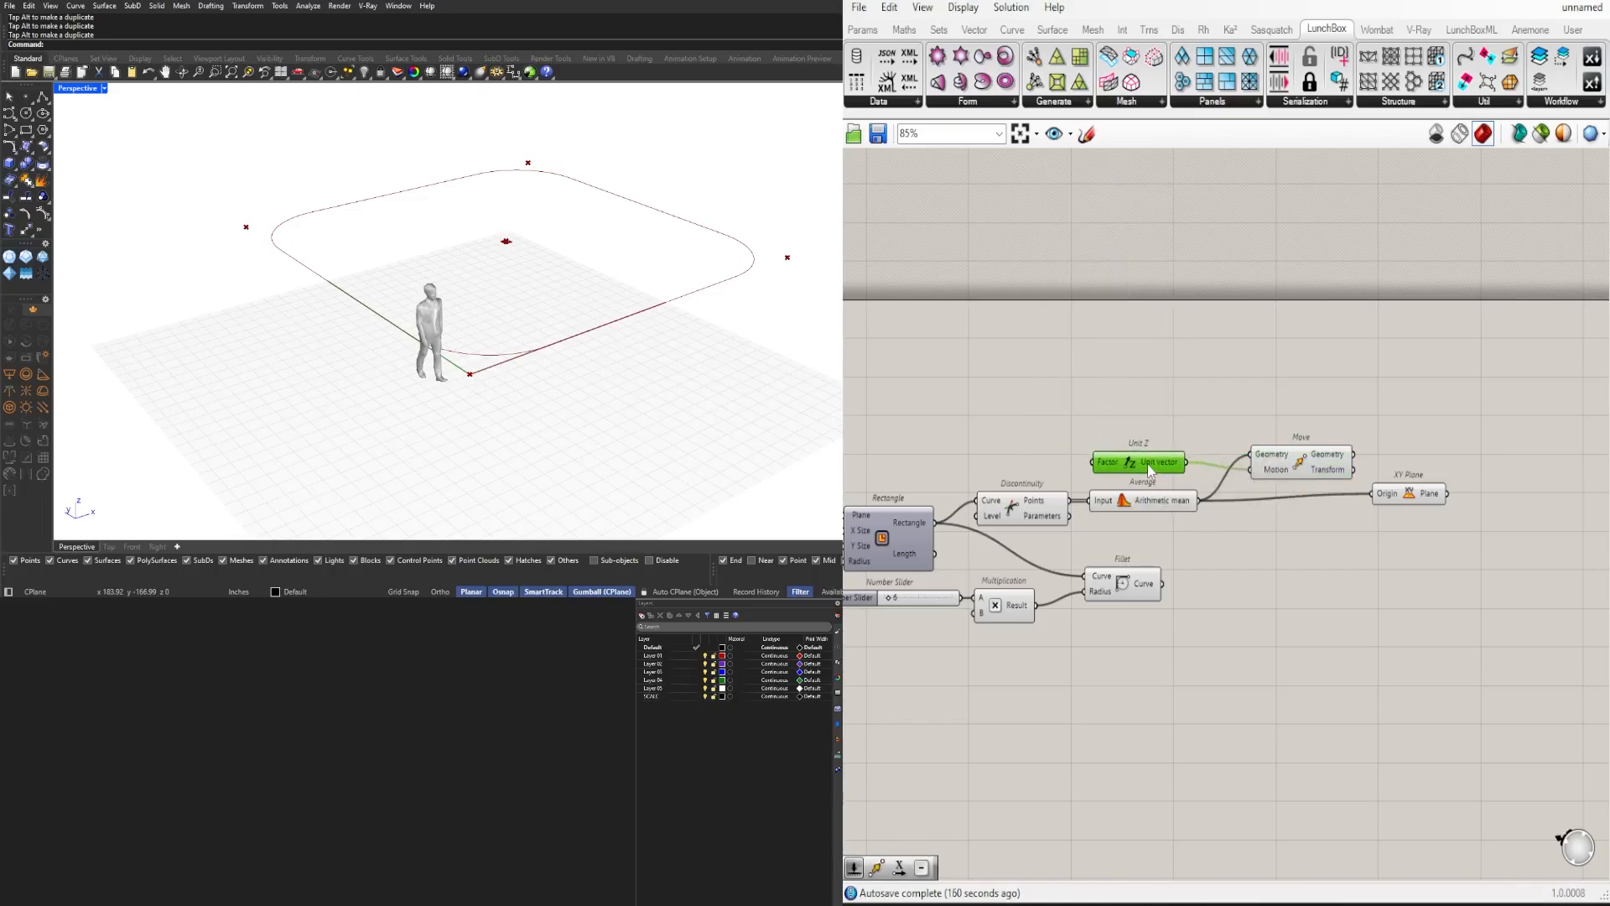
pyautogui.moveTo(1007, 471); pyautogui.dragTo(1127, 472, button='right')
# Step: Feed the Unit Z Factor with a slider of 120, and wire the moved centre point to the XY Plane's Origin
pyautogui.doubleClick(1116, 476)
pyautogui.write('120')
pyautogui.press('Return')
pyautogui.scroll(2, 1186, 472)
pyautogui.moveTo(1198, 475); pyautogui.dragTo(1242, 481)
pyautogui.scroll(-2, 1167, 471)
pyautogui.moveTo(1311, 464); pyautogui.dragTo(1351, 468)
pyautogui.scroll(-3, 578, 293)
# Step: Turn off the preview of the Discontinuity, Average, Unit Z and Move components
pyautogui.moveTo(579, 294); pyautogui.dragTo(583, 327, button='right')
pyautogui.moveTo(956, 422); pyautogui.dragTo(1082, 497, button='right')
pyautogui.moveTo(1379, 633); pyautogui.dragTo(1130, 495)
pyautogui.middleClick(1130, 470)
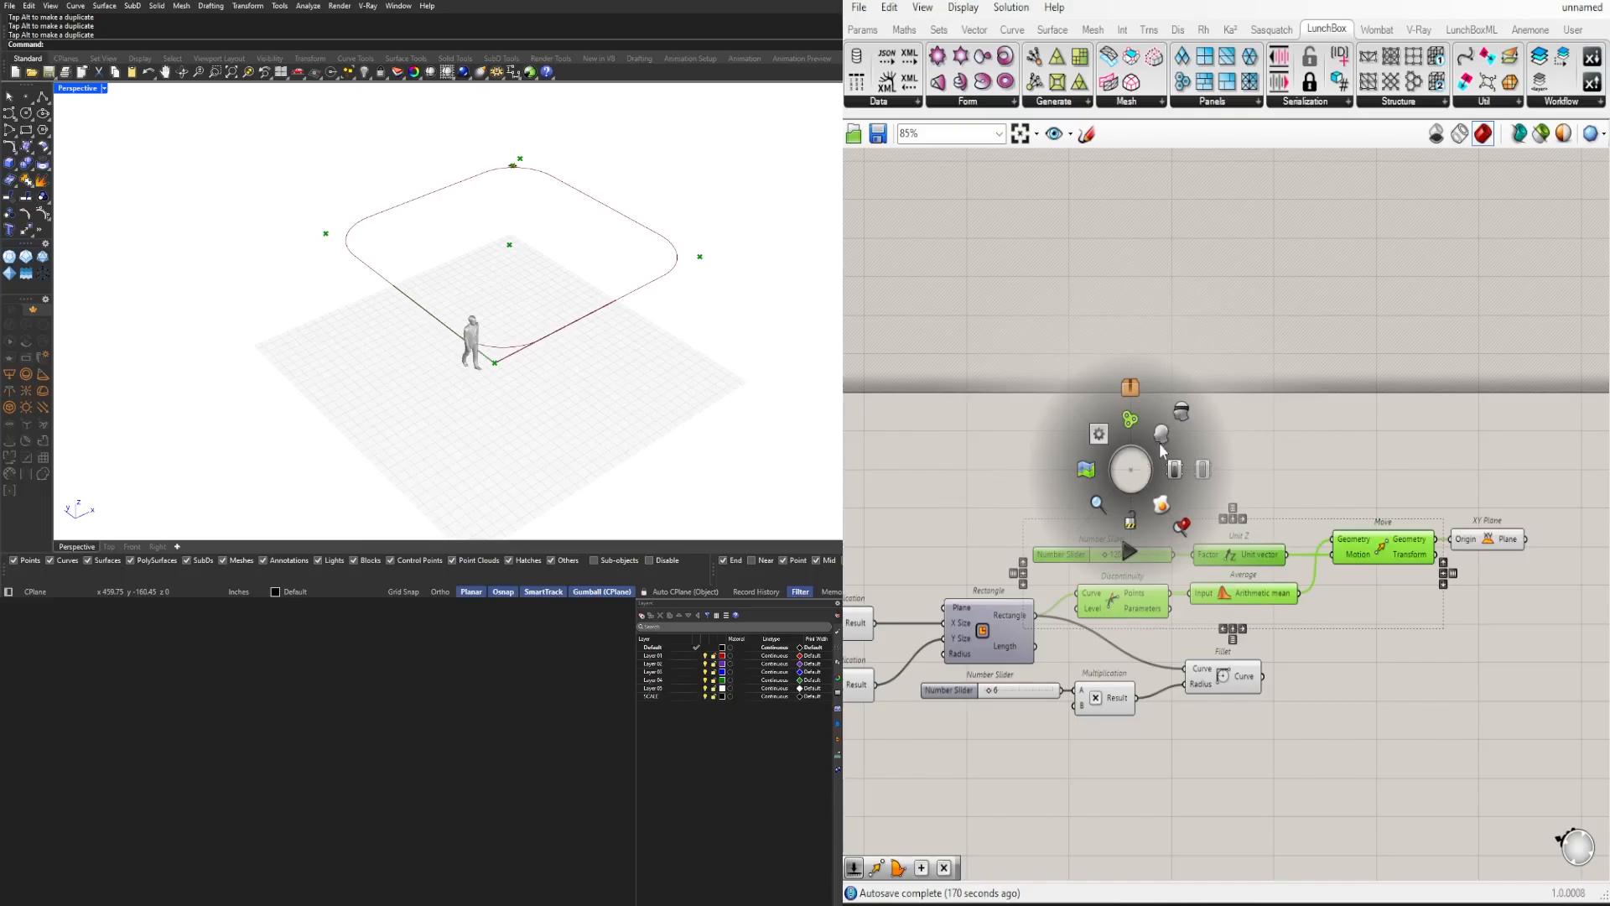
pyautogui.click(1162, 436)
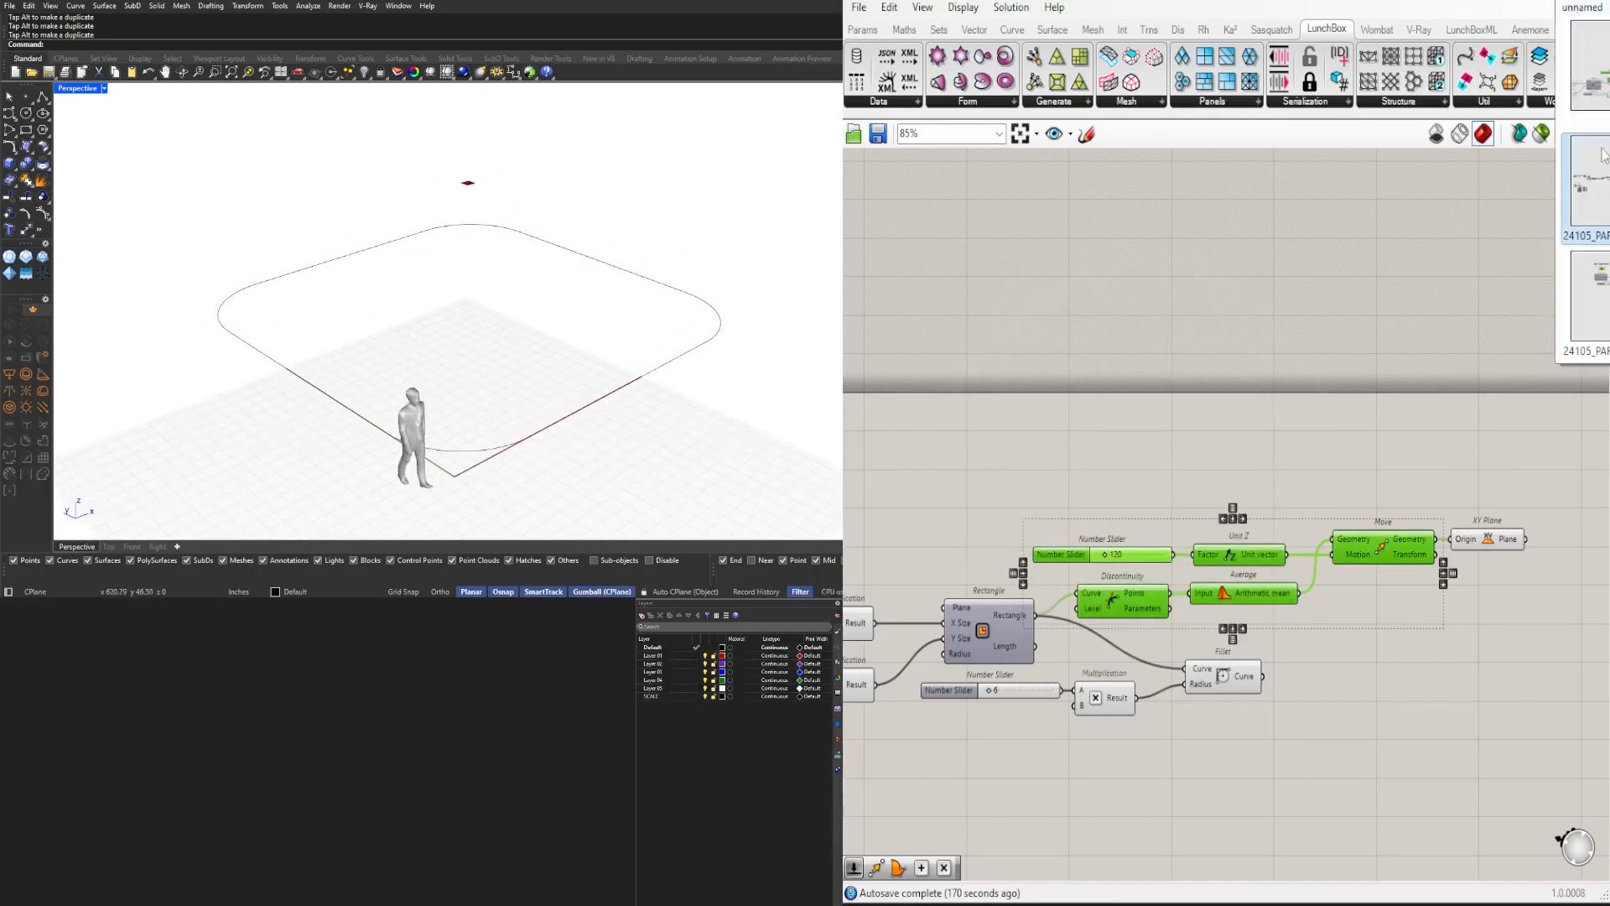
# Step: Copy all components from the 24105_PARAMETRIC-UV SINE SURFACE_CLUSTER definition and paste them into the unnamed definition
pyautogui.click(1589, 180)
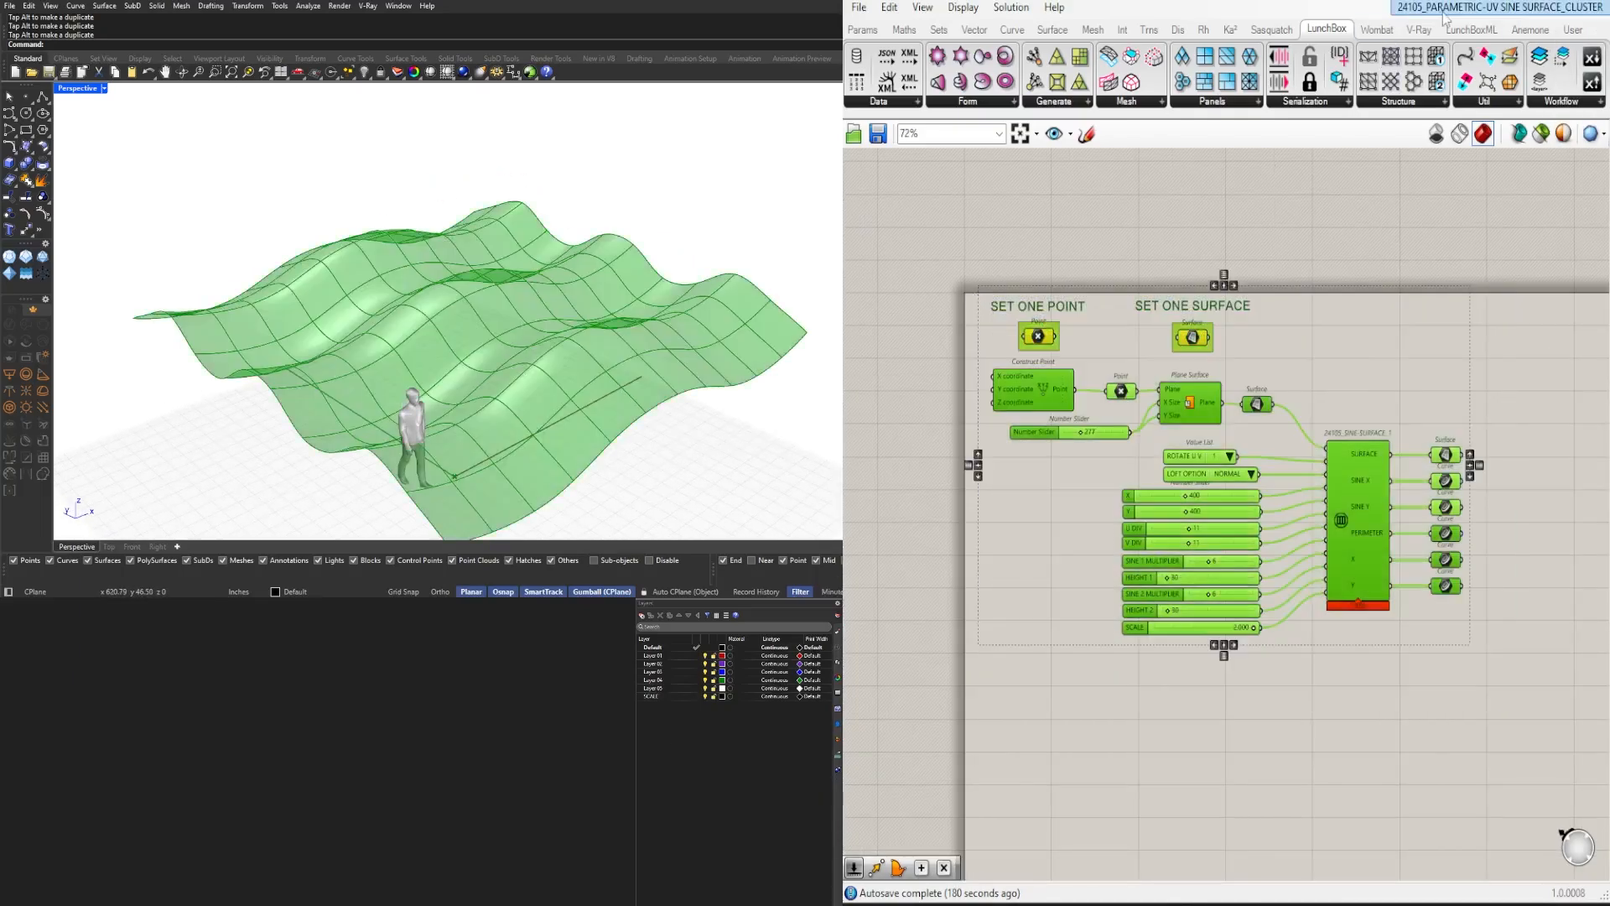
pyautogui.scroll(-5, 1404, 248)
pyautogui.moveTo(1448, 82)
pyautogui.click(1468, 304)
pyautogui.scroll(-3, 1467, 305)
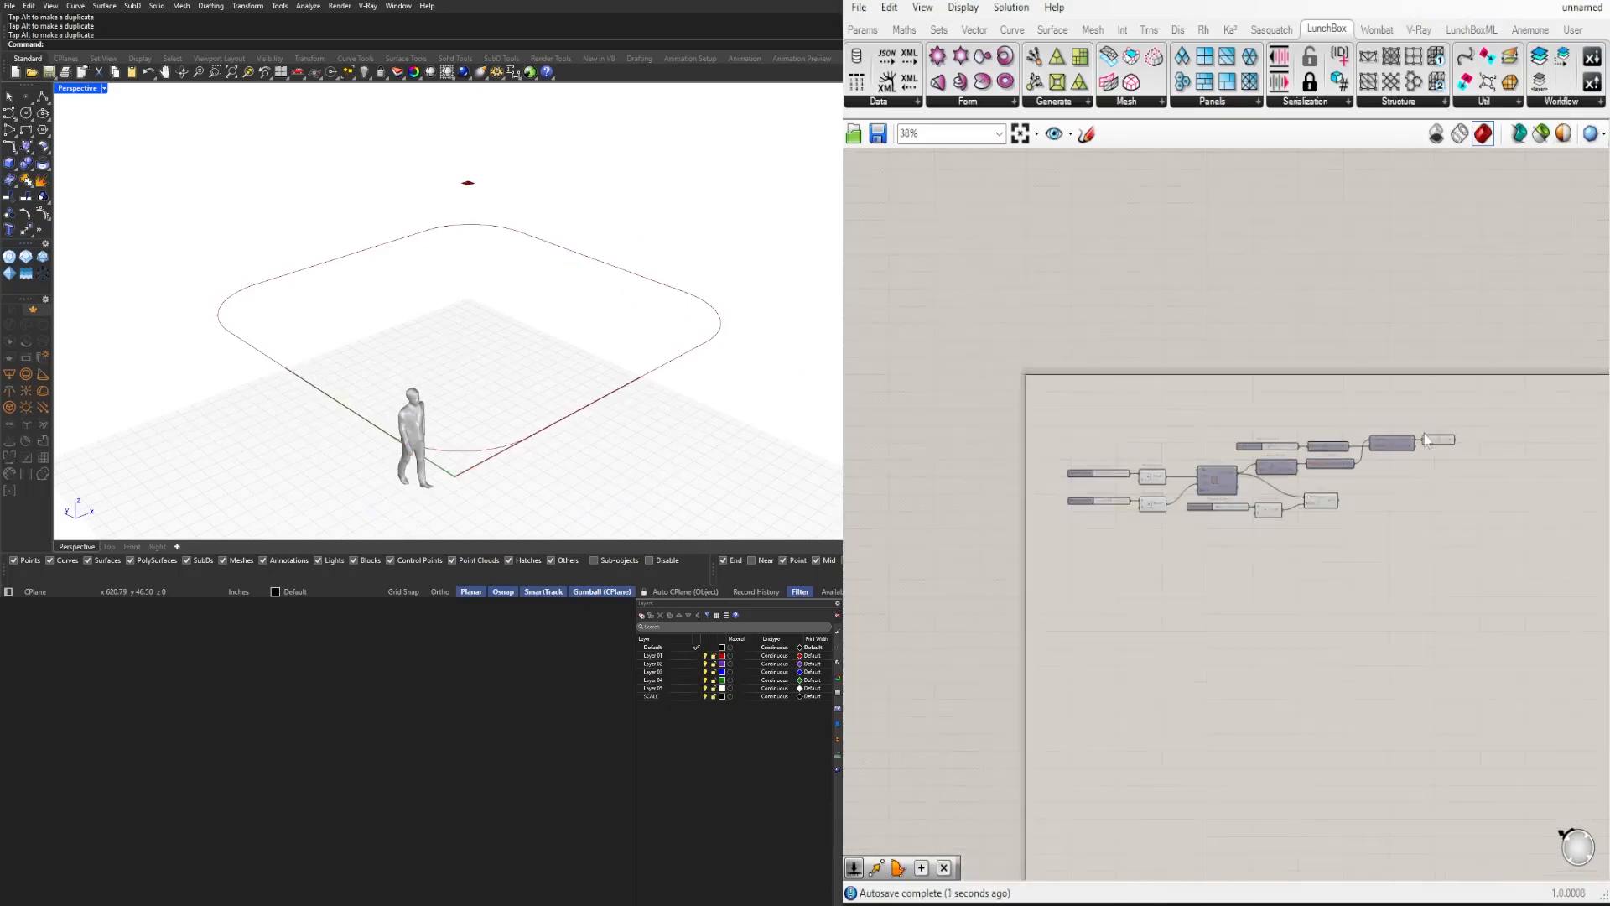
pyautogui.scroll(3, 1371, 537)
pyautogui.scroll(4, 1329, 342)
pyautogui.click(1329, 342)
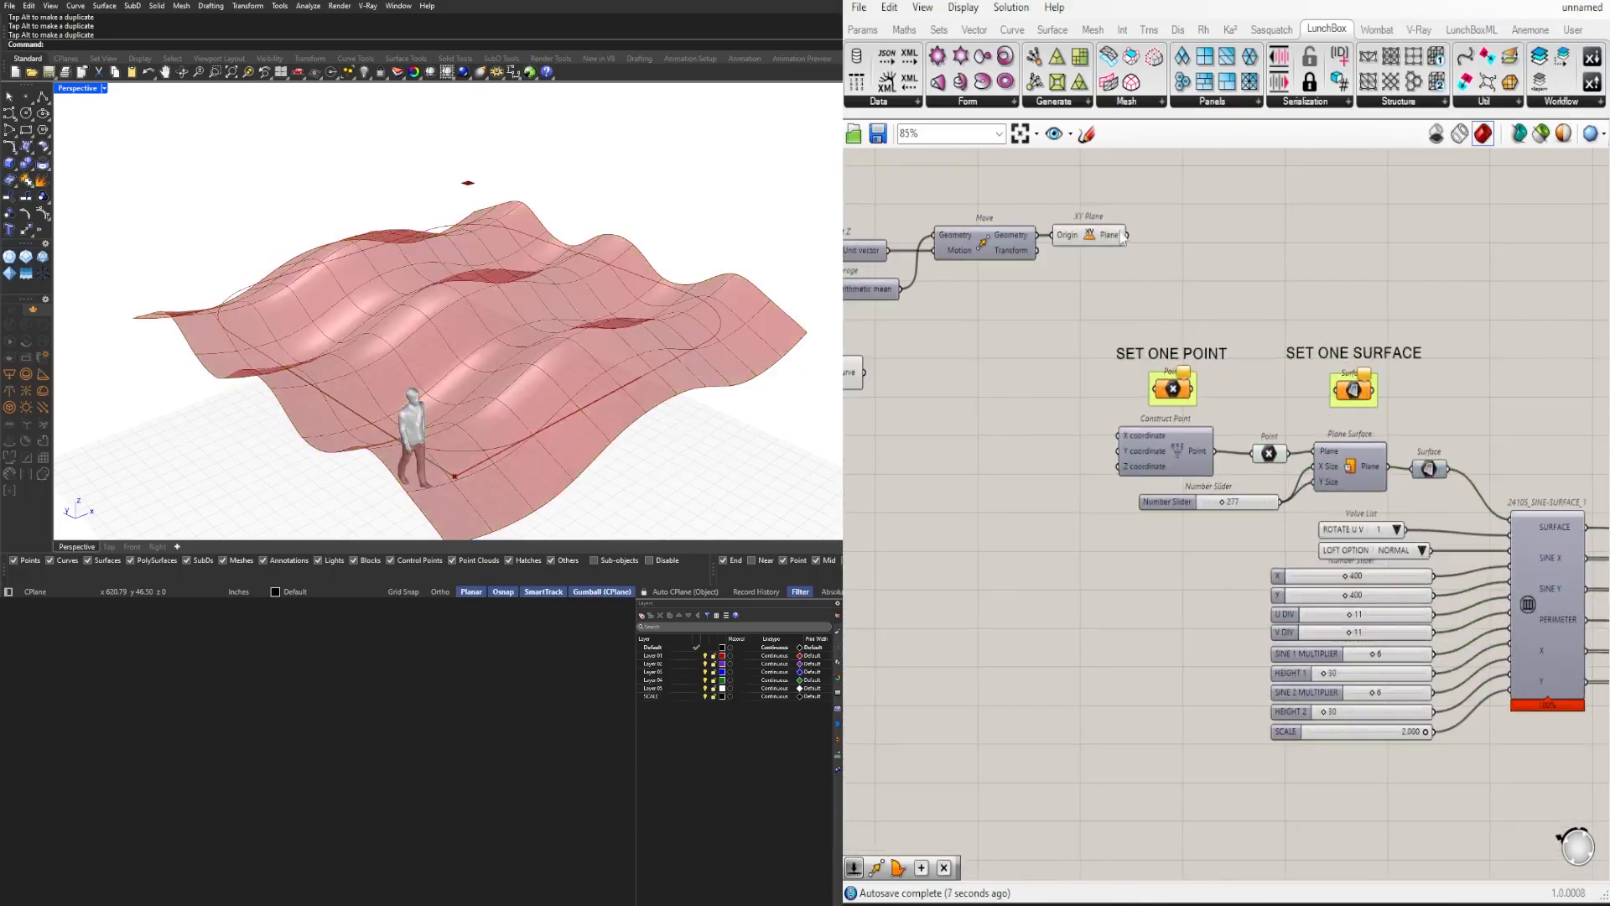
# Step: Remove the pasted point and Plane Surface setup, and wire the XY Plane straight into the cluster's Surface parameter
pyautogui.moveTo(1260, 290); pyautogui.dragTo(1419, 503)
pyautogui.scroll(-3, 1419, 503)
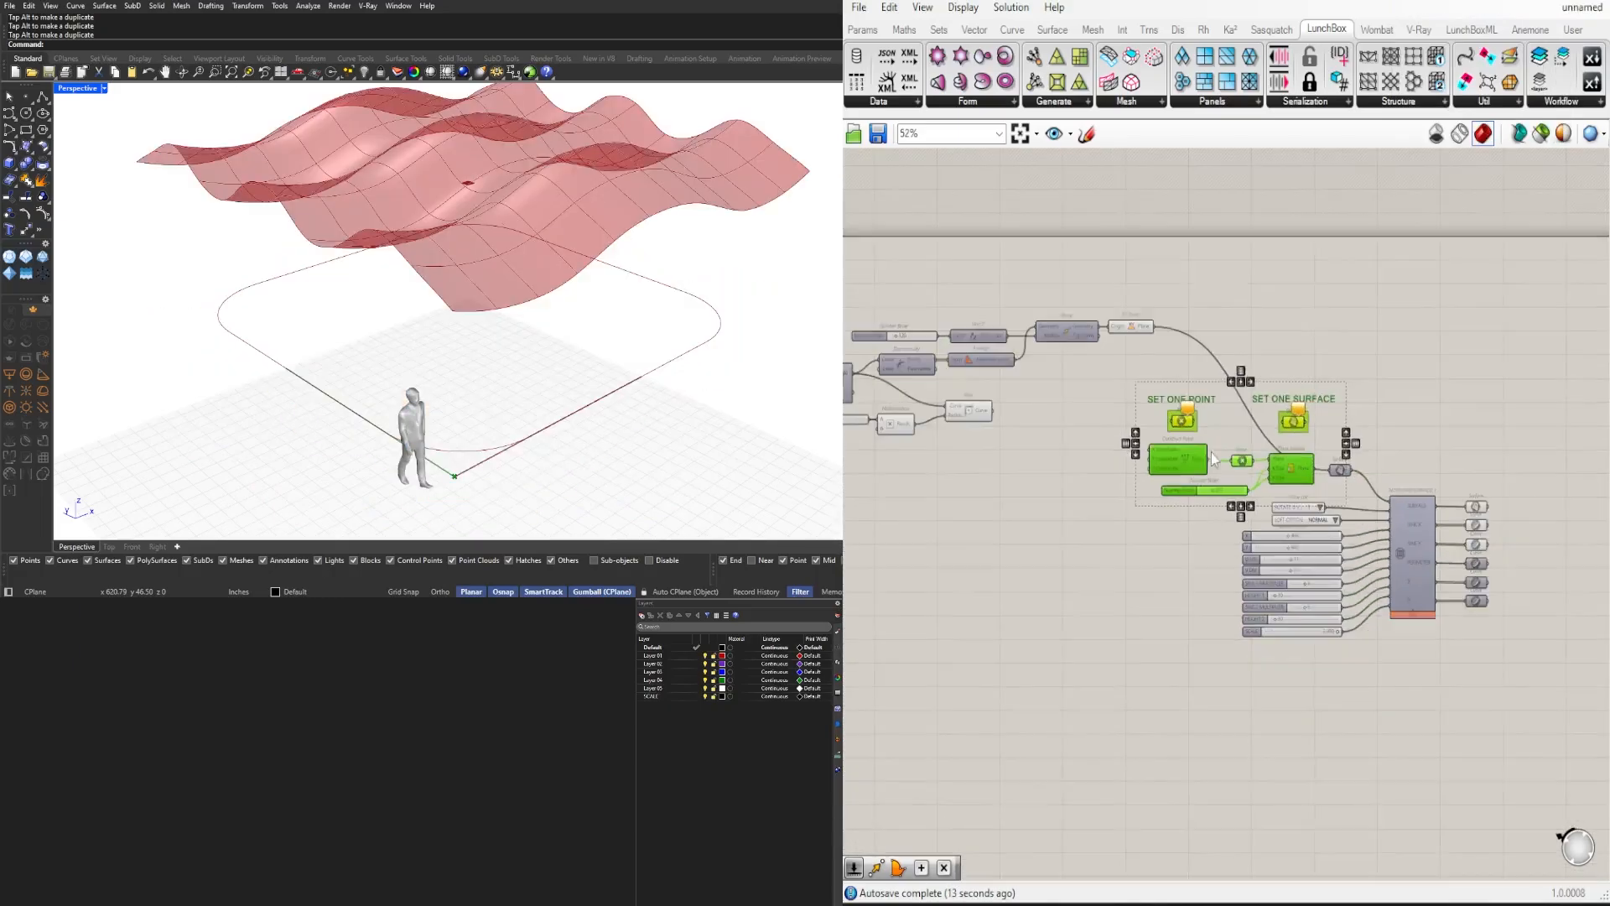
pyautogui.scroll(3, 1431, 559)
pyautogui.click(1431, 559)
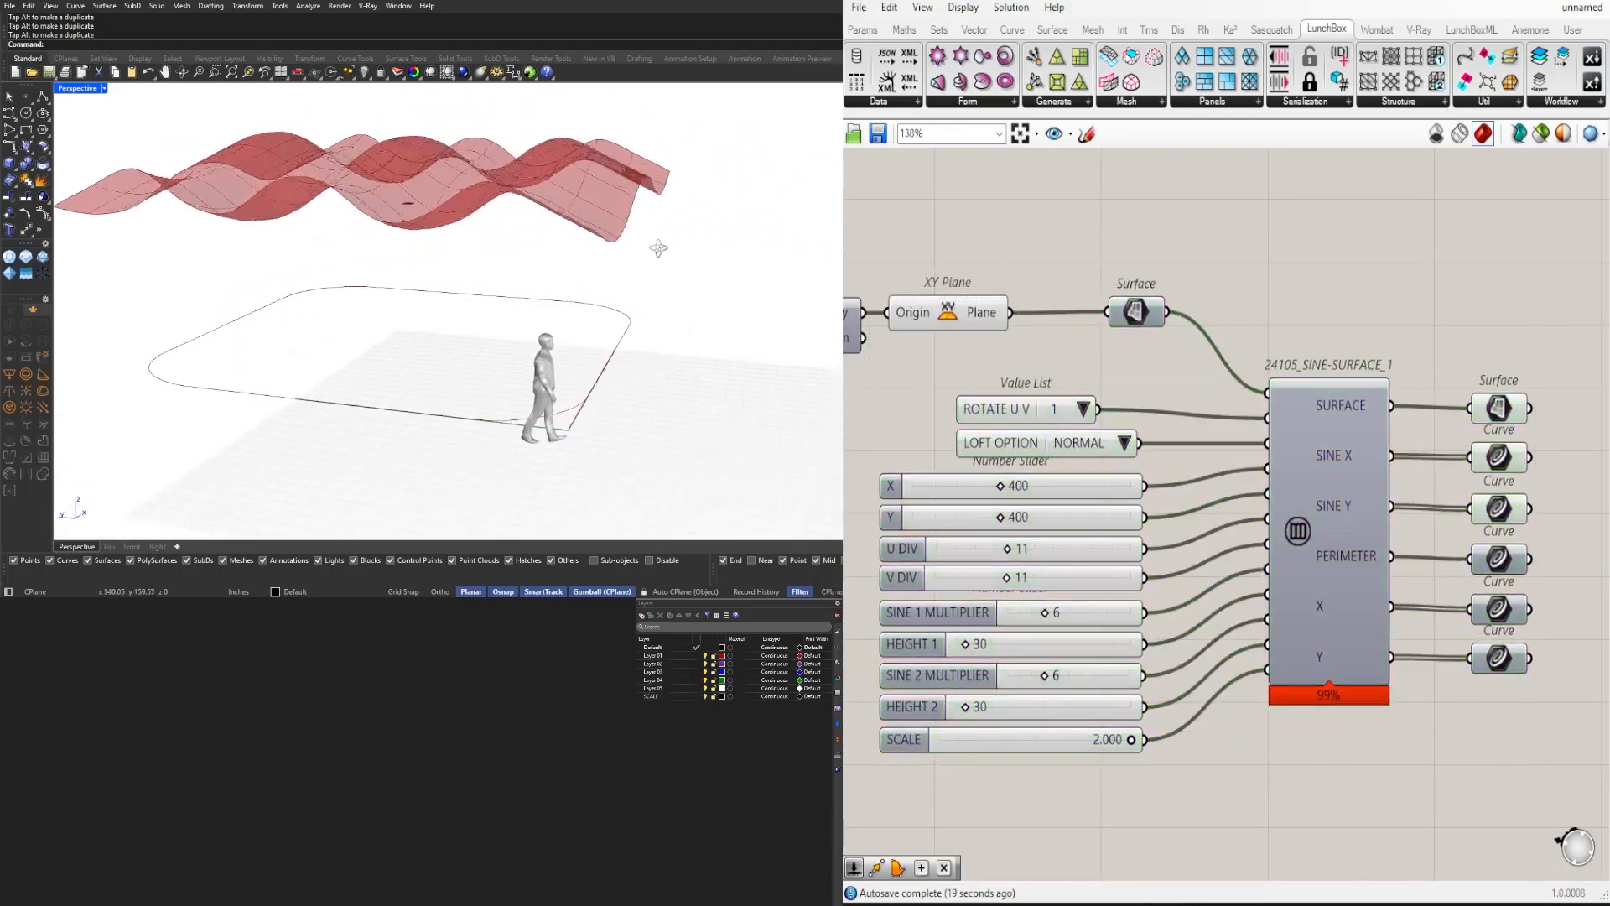
# Step: Drive both size inputs of the sine-surface cluster with the X slider and remove the Y slider
pyautogui.scroll(5, 993, 536)
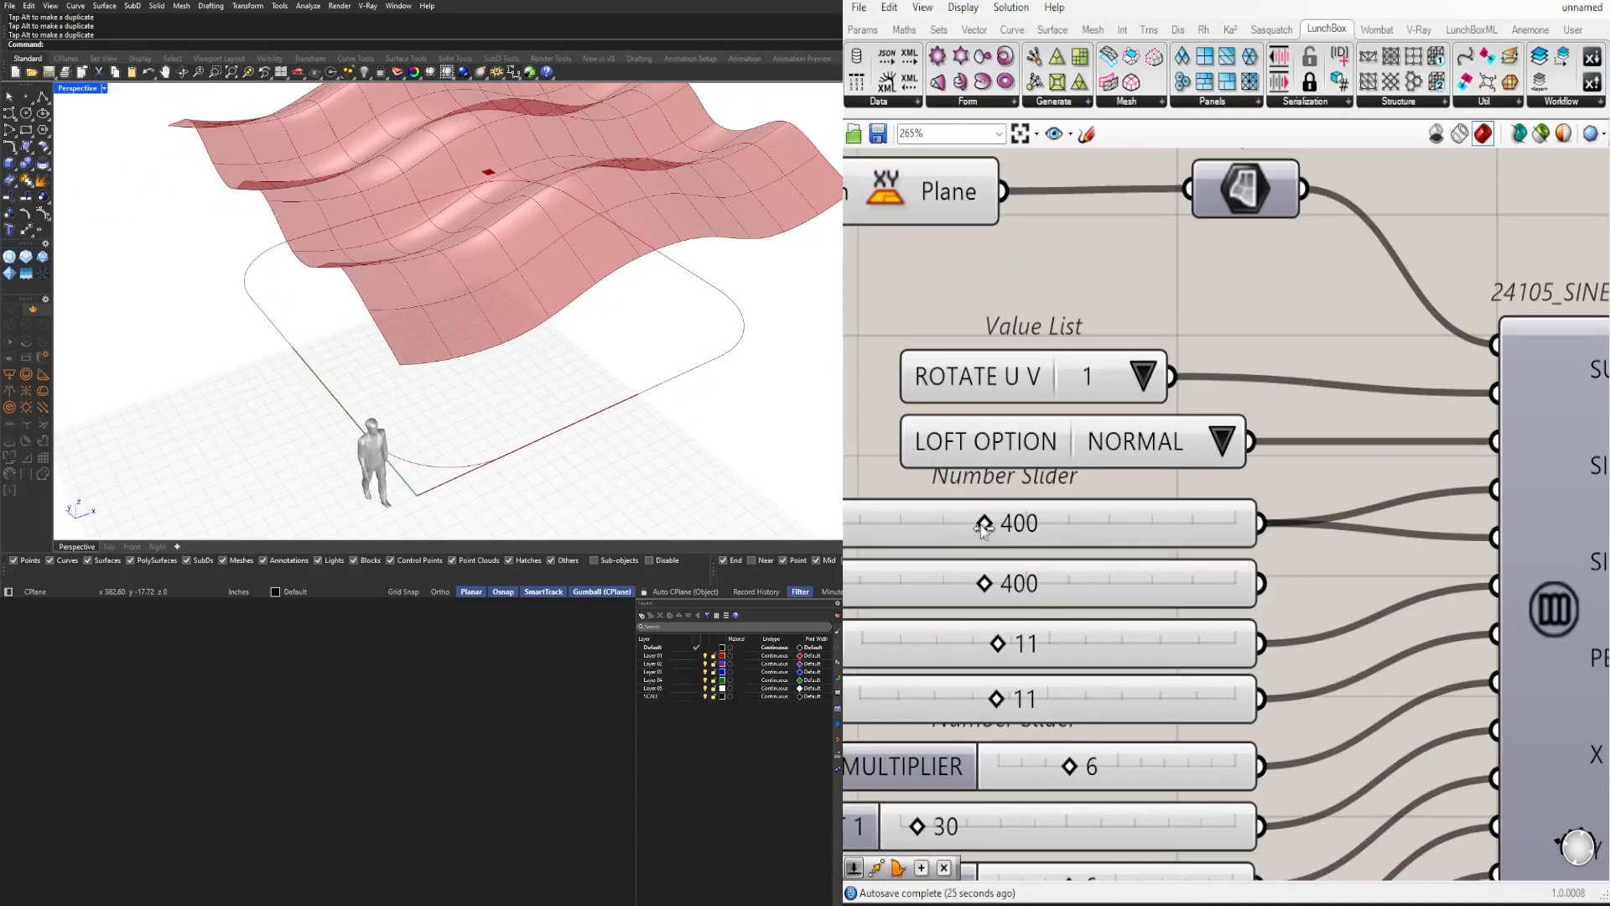
pyautogui.moveTo(996, 535); pyautogui.dragTo(1002, 579)
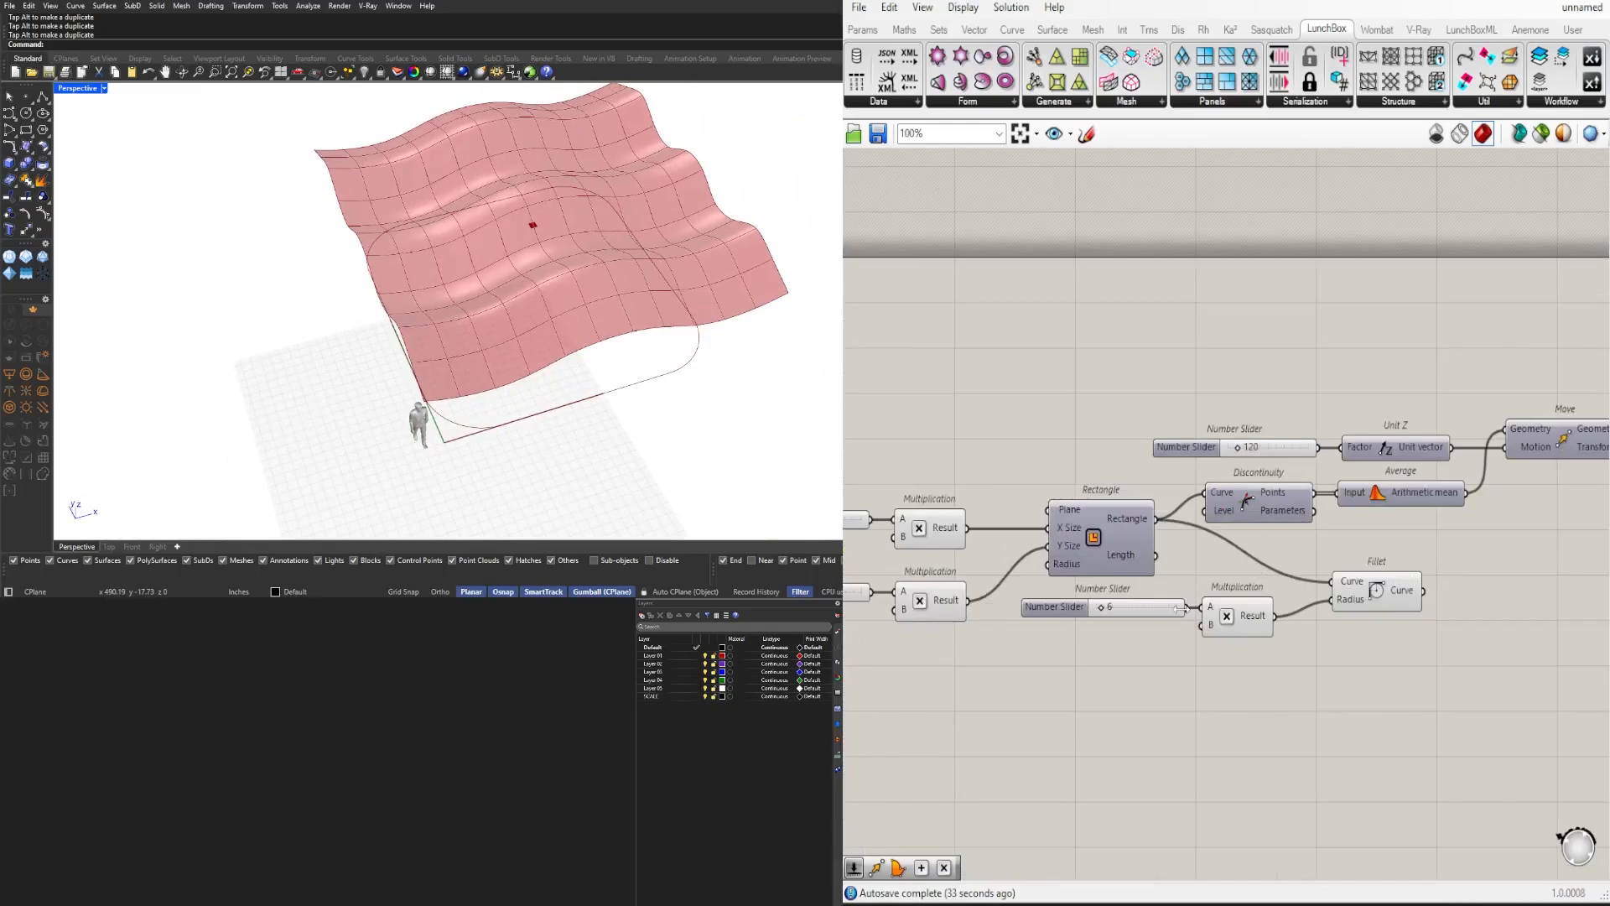
# Step: Add an Offset Curve component and feed it the filleted rectangle curve
pyautogui.moveTo(1186, 608); pyautogui.dragTo(1333, 480, button='right')
pyautogui.doubleClick(1311, 570)
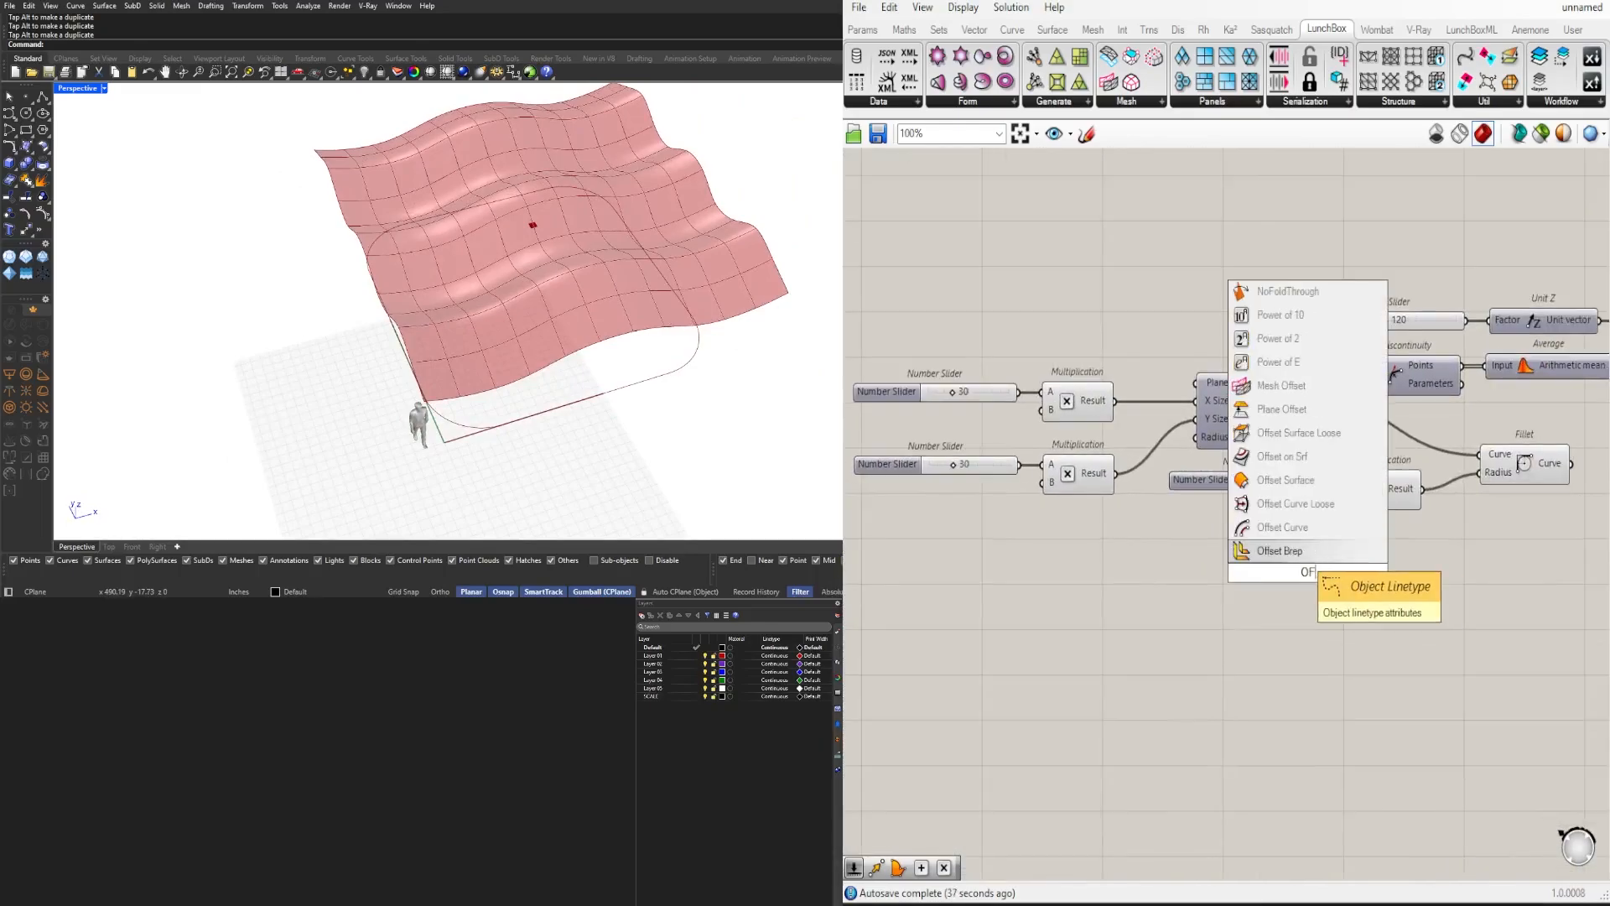
pyautogui.click(1282, 527)
pyautogui.moveTo(1316, 578); pyautogui.dragTo(1106, 567, button='right')
pyautogui.moveTo(1328, 459); pyautogui.dragTo(1080, 494, button='right')
pyautogui.moveTo(931, 605); pyautogui.dragTo(1167, 578)
pyautogui.moveTo(1113, 488); pyautogui.dragTo(1118, 551)
pyautogui.moveTo(1272, 607); pyautogui.dragTo(1173, 623, button='right')
# Step: Move the whole sine-surface cluster group farther from the XY Plane to free canvas space
pyautogui.scroll(-3, 1040, 567)
pyautogui.moveTo(1439, 694); pyautogui.dragTo(1239, 403)
pyautogui.moveTo(1353, 496); pyautogui.dragTo(1477, 410)
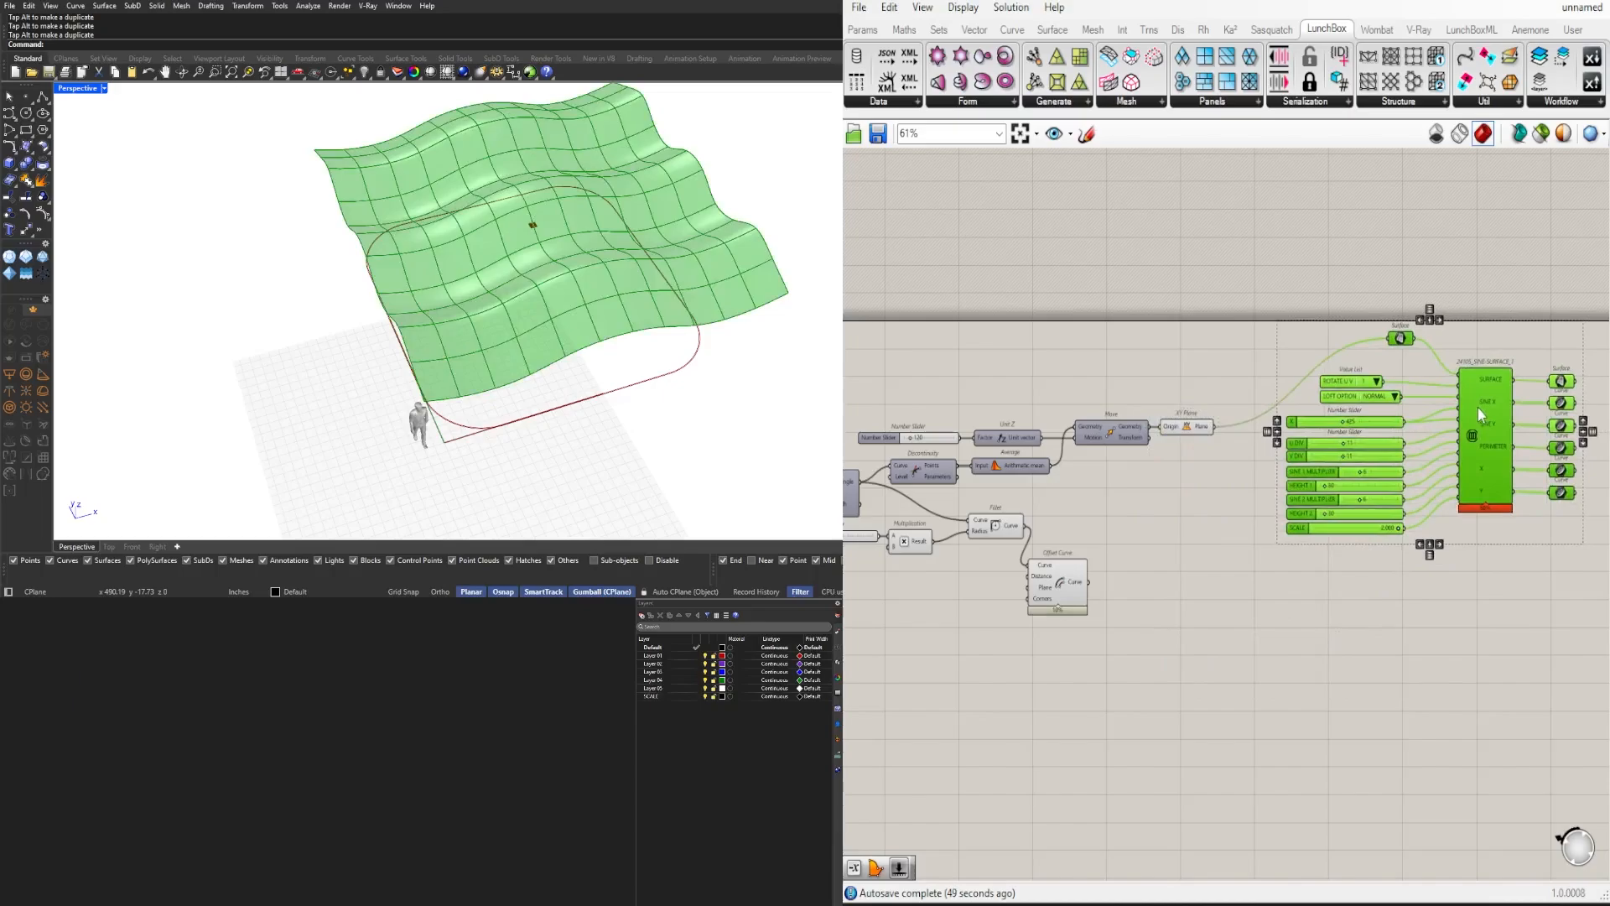
pyautogui.click(1207, 588)
# Step: Reposition the Offset Curve component beside the Fillet output, leaving room for a distance input
pyautogui.scroll(2, 1060, 586)
pyautogui.moveTo(1062, 587); pyautogui.dragTo(1094, 529)
pyautogui.moveTo(952, 612); pyautogui.dragTo(1124, 709, button='right')
pyautogui.scroll(3, 1124, 710)
pyautogui.moveTo(1333, 570); pyautogui.dragTo(1420, 627)
pyautogui.click(1057, 688)
pyautogui.scroll(-3, 1056, 688)
# Step: Duplicate a rectangle size slider with its Multiplication component and place the copy below the Fillet inputs
pyautogui.moveTo(1256, 557); pyautogui.dragTo(1530, 514, button='right')
pyautogui.moveTo(1247, 500); pyautogui.dragTo(1126, 424)
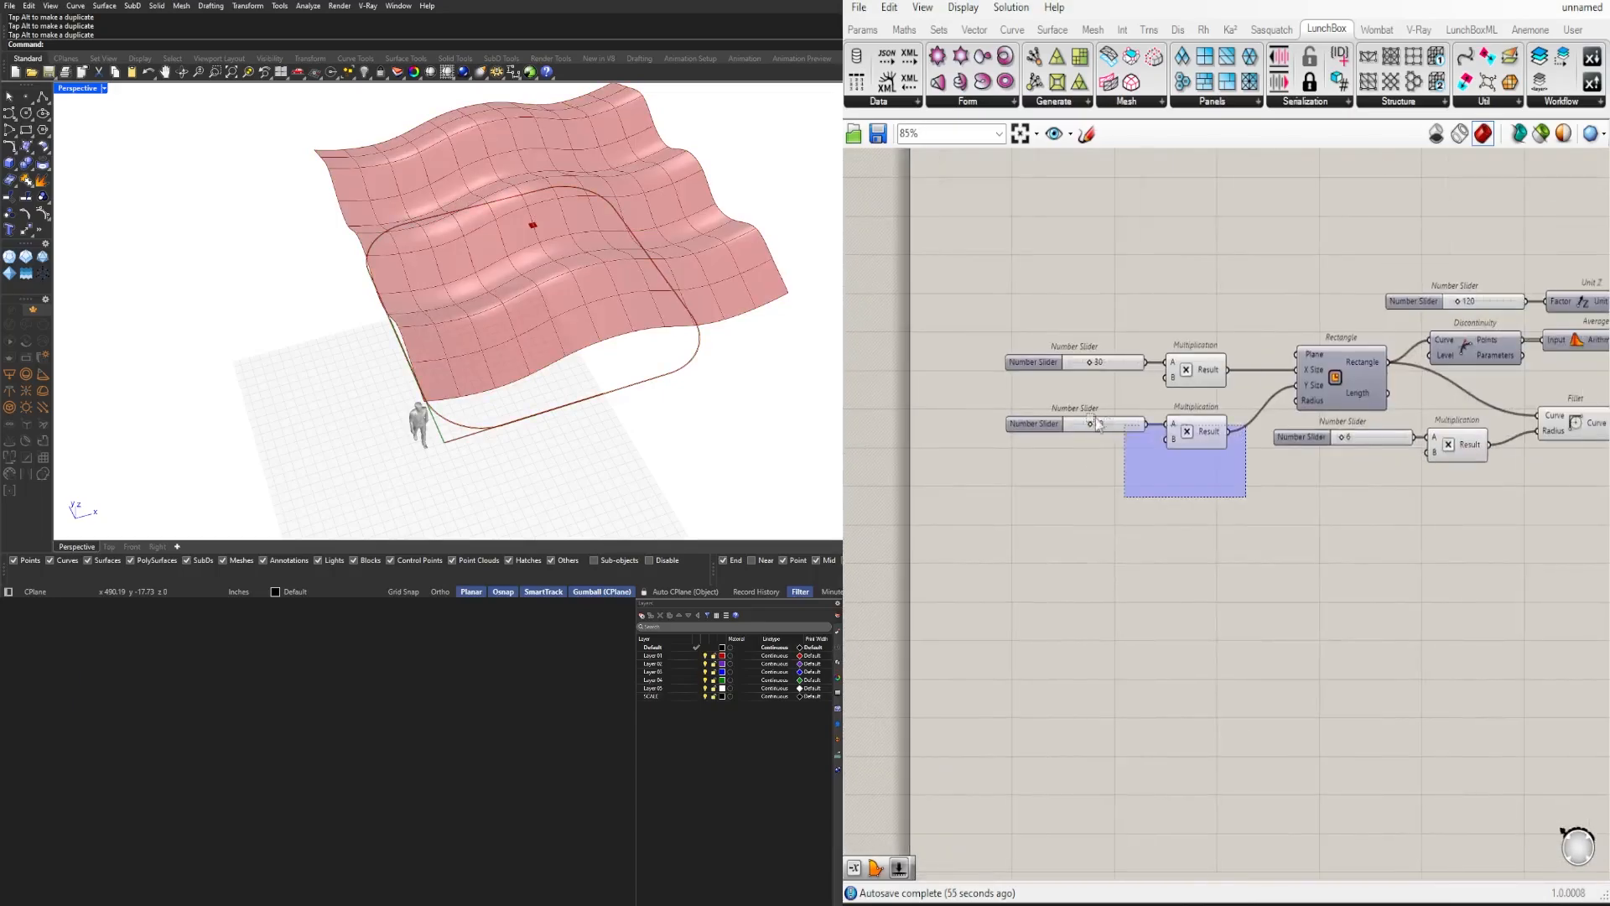
pyautogui.keyDown('alt'); pyautogui.moveTo(970, 411); pyautogui.dragTo(1387, 471); pyautogui.keyUp('alt')
pyautogui.scroll(3, 1282, 479)
# Step: Set the copied slider to 5 and connect its Multiplication result to the Offset Curve's Distance
pyautogui.doubleClick(1199, 438)
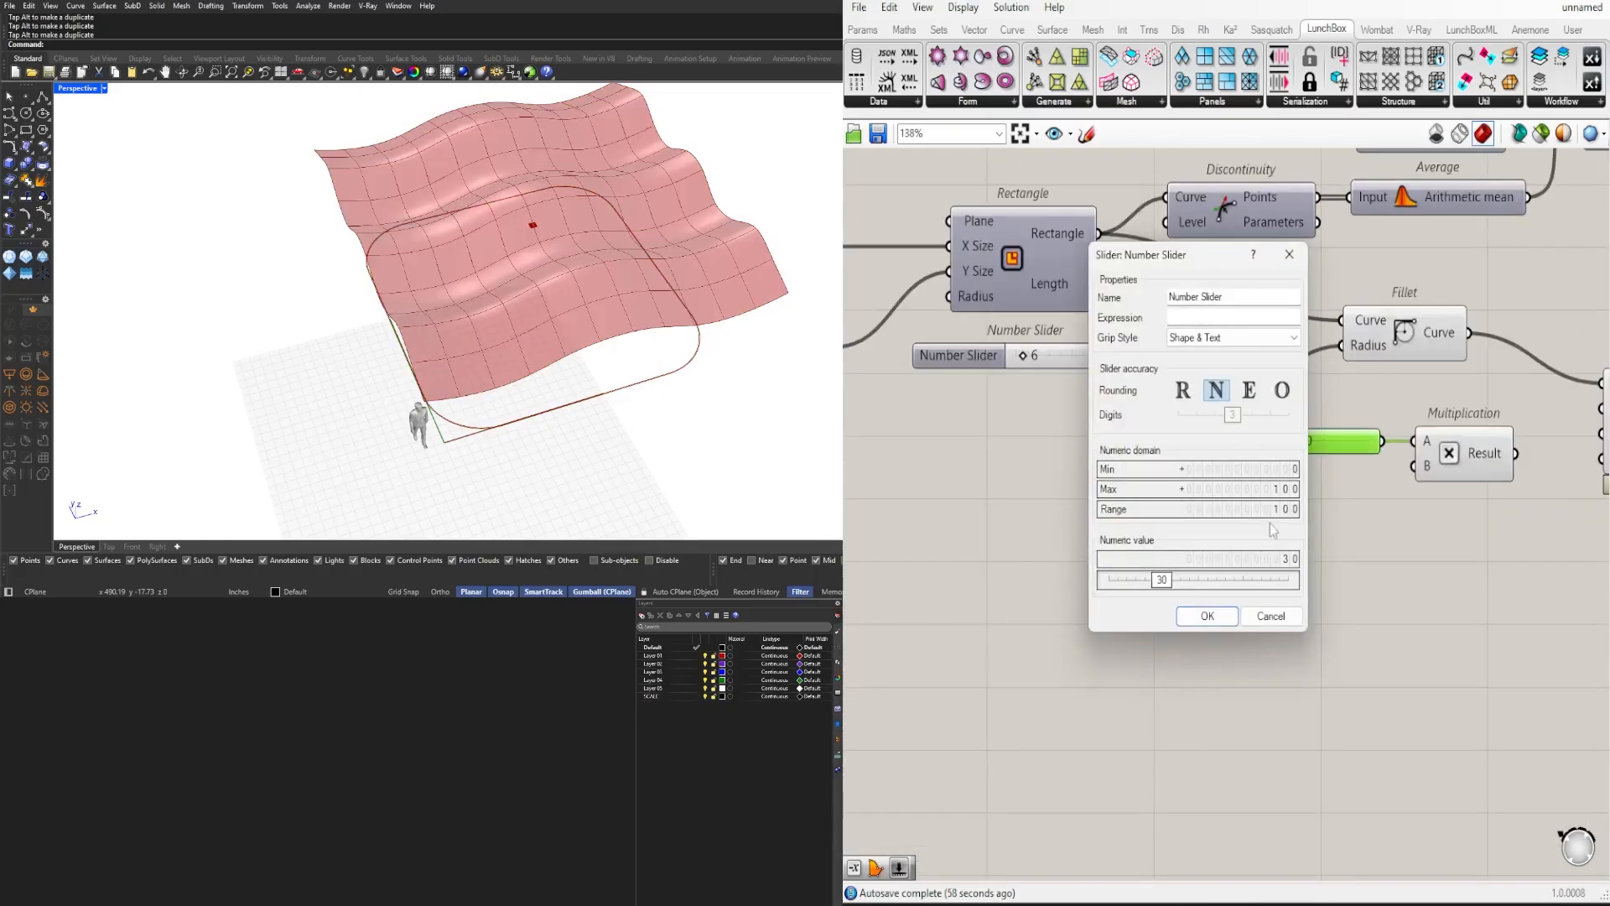
pyautogui.click(1226, 620)
pyautogui.moveTo(1489, 504); pyautogui.dragTo(1309, 578, button='right')
pyautogui.scroll(3, 1308, 578)
pyautogui.moveTo(1357, 496); pyautogui.dragTo(1474, 426)
pyautogui.moveTo(1476, 520); pyautogui.dragTo(1246, 545, button='right')
pyautogui.click(1376, 495)
pyautogui.moveTo(864, 533); pyautogui.dragTo(1079, 525, button='right')
pyautogui.scroll(1, 1078, 520)
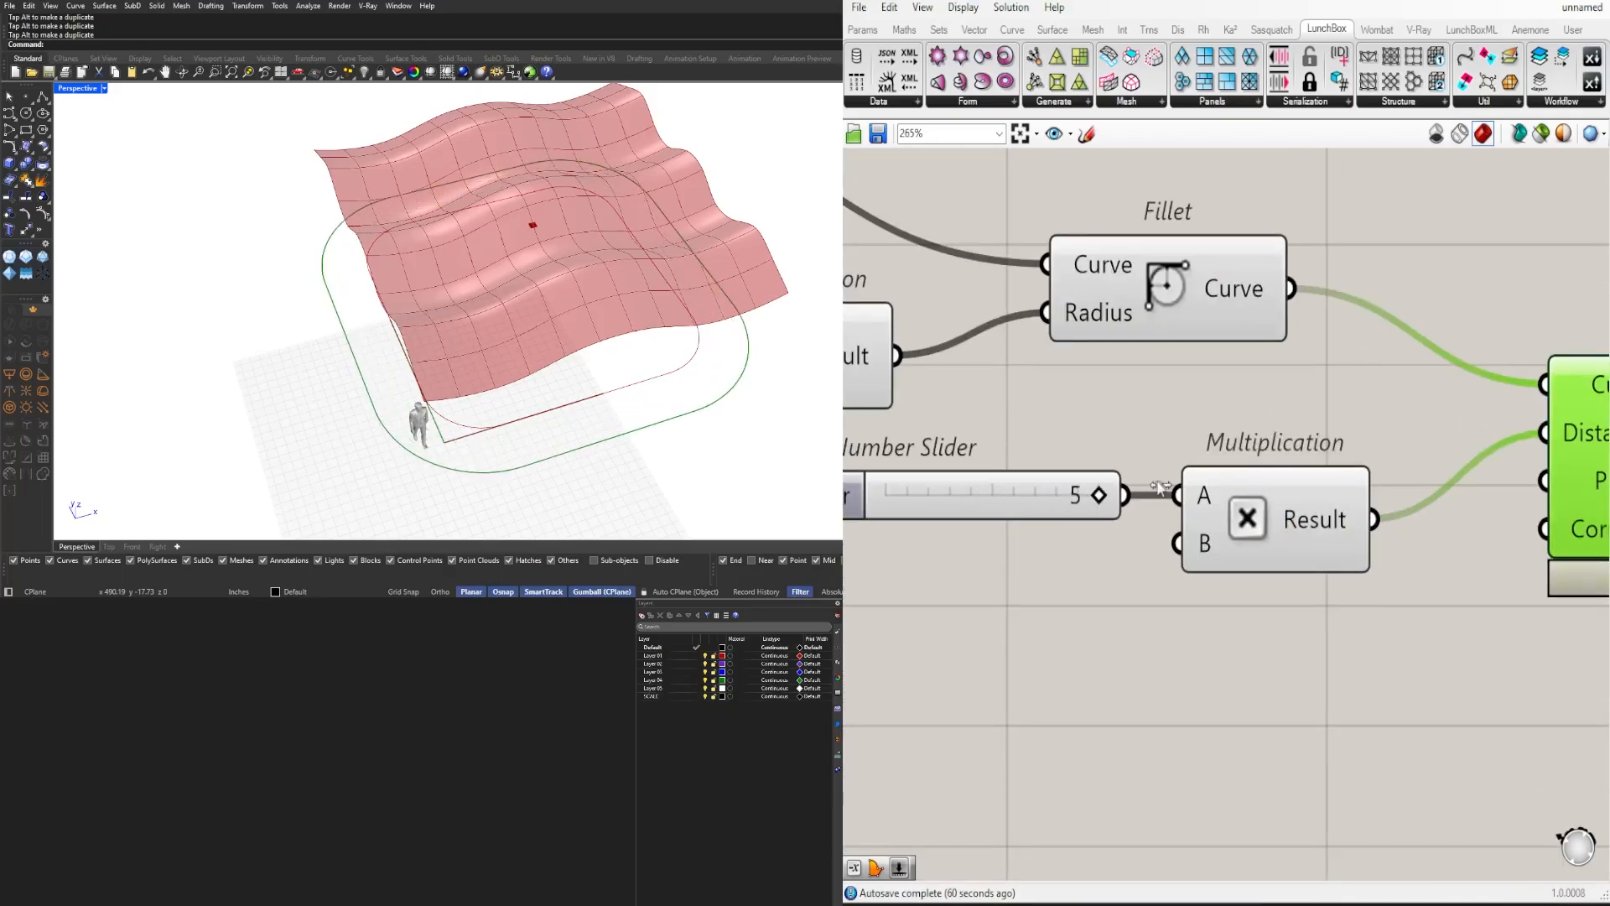
# Step: Restore the four-viewport layout to compare the offset curve with the roof surface in plan
pyautogui.scroll(-4, 1161, 486)
pyautogui.moveTo(1161, 487); pyautogui.dragTo(928, 534, button='right')
pyautogui.moveTo(537, 277); pyautogui.dragTo(530, 411, button='right')
pyautogui.doubleClick(78, 88)
pyautogui.scroll(-3, 280, 156)
pyautogui.moveTo(1170, 420); pyautogui.dragTo(1280, 571, button='right')
pyautogui.scroll(-3, 1279, 571)
pyautogui.moveTo(1443, 537); pyautogui.dragTo(1216, 596, button='right')
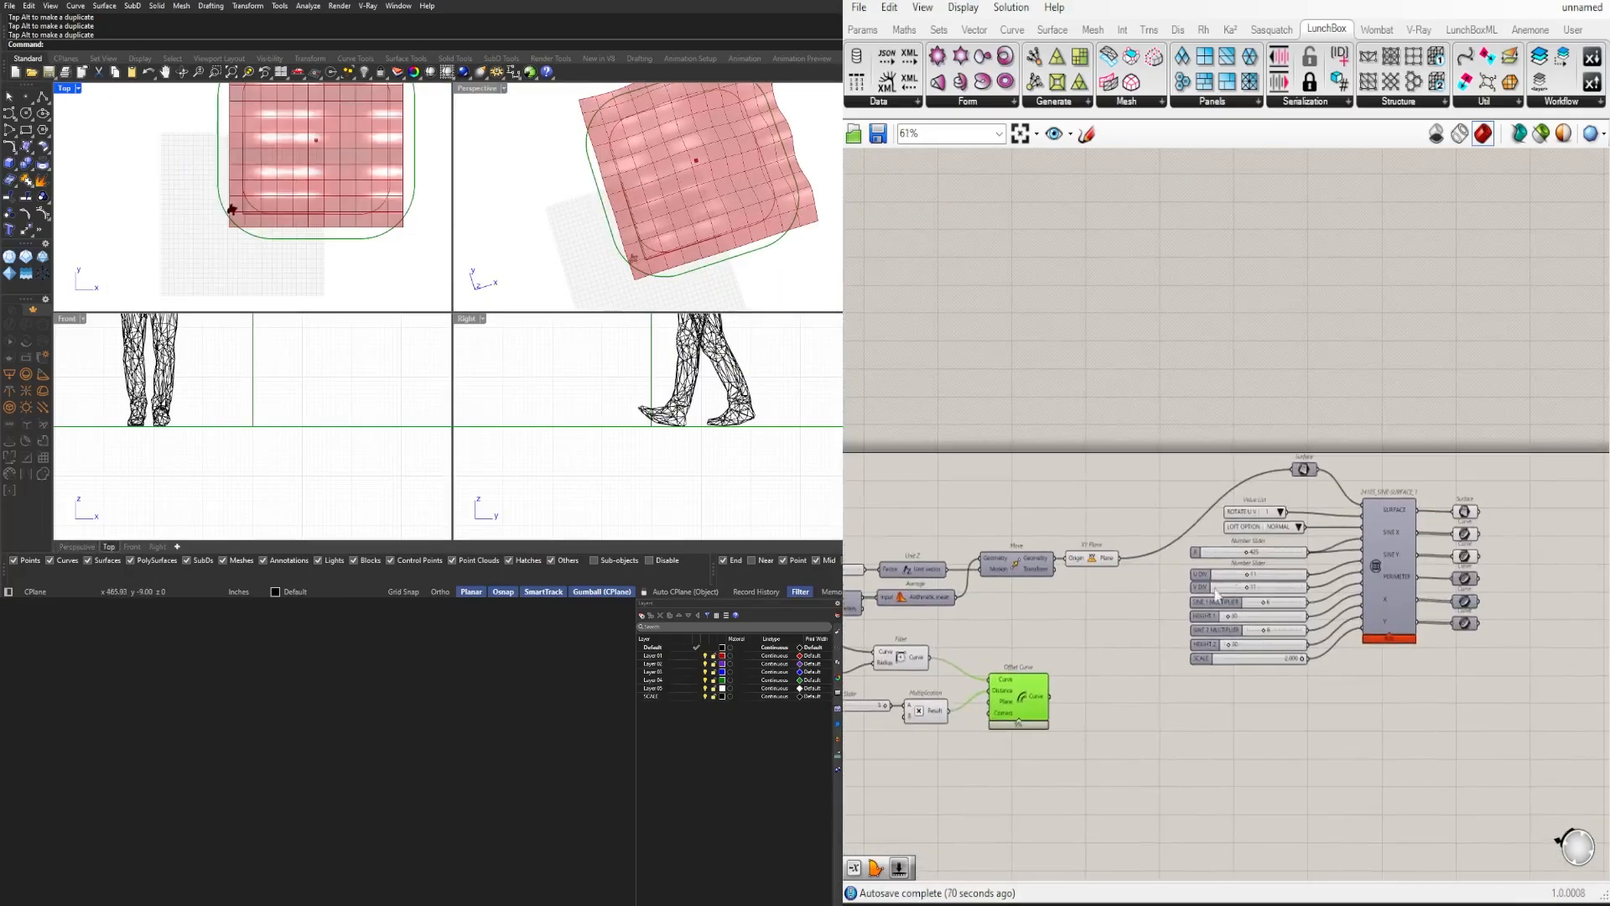
# Step: Set the sine-surface X size slider to 521 and enlarge the Perspective view to show the roof
pyautogui.scroll(4, 1241, 566)
pyautogui.moveTo(1249, 536); pyautogui.dragTo(1271, 539)
pyautogui.doubleClick(478, 88)
pyautogui.moveTo(496, 418); pyautogui.dragTo(528, 296, button='right')
pyautogui.scroll(-1, 1468, 528)
# Step: Add a Project curve component and connect the Offset Curve result to its Curve input
pyautogui.moveTo(1468, 528); pyautogui.dragTo(1543, 457, button='right')
pyautogui.scroll(-3, 947, 511)
pyautogui.moveTo(495, 277); pyautogui.dragTo(512, 369, button='right')
pyautogui.doubleClick(1229, 650)
pyautogui.write('PRO')
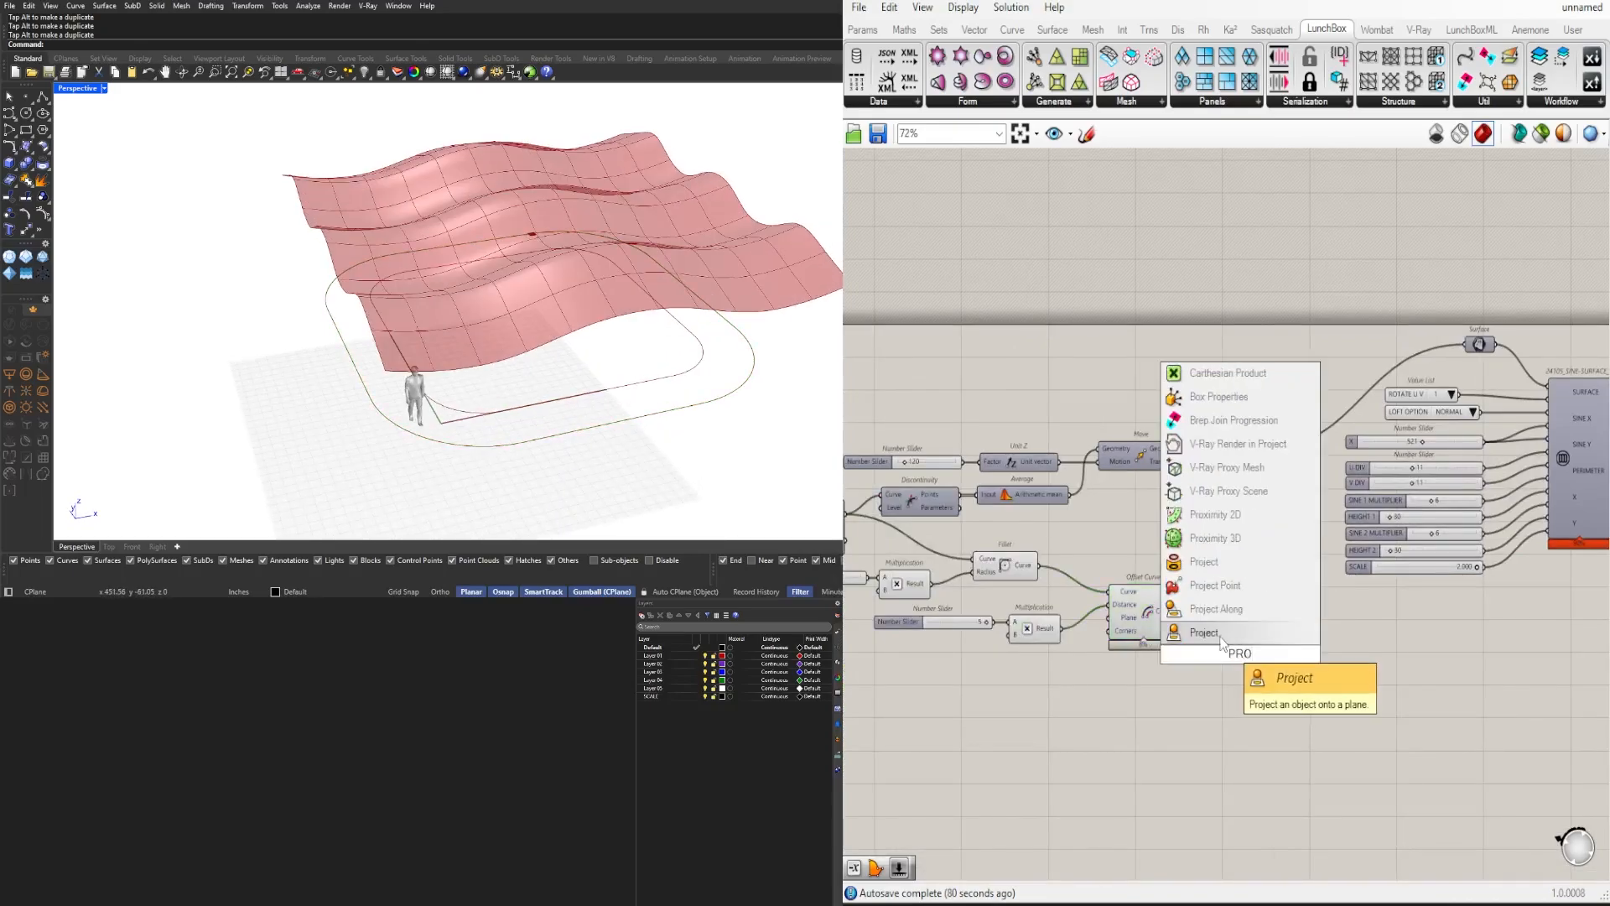
pyautogui.click(1206, 562)
pyautogui.scroll(2, 1153, 653)
pyautogui.moveTo(1189, 597); pyautogui.dragTo(1226, 641)
pyautogui.moveTo(1275, 659); pyautogui.dragTo(1352, 665)
# Step: Move the Project component beyond the sine-surface cluster and connect the cluster's Surface output to its Brep input
pyautogui.scroll(-4, 1510, 693)
pyautogui.moveTo(1509, 693); pyautogui.dragTo(1174, 687, button='right')
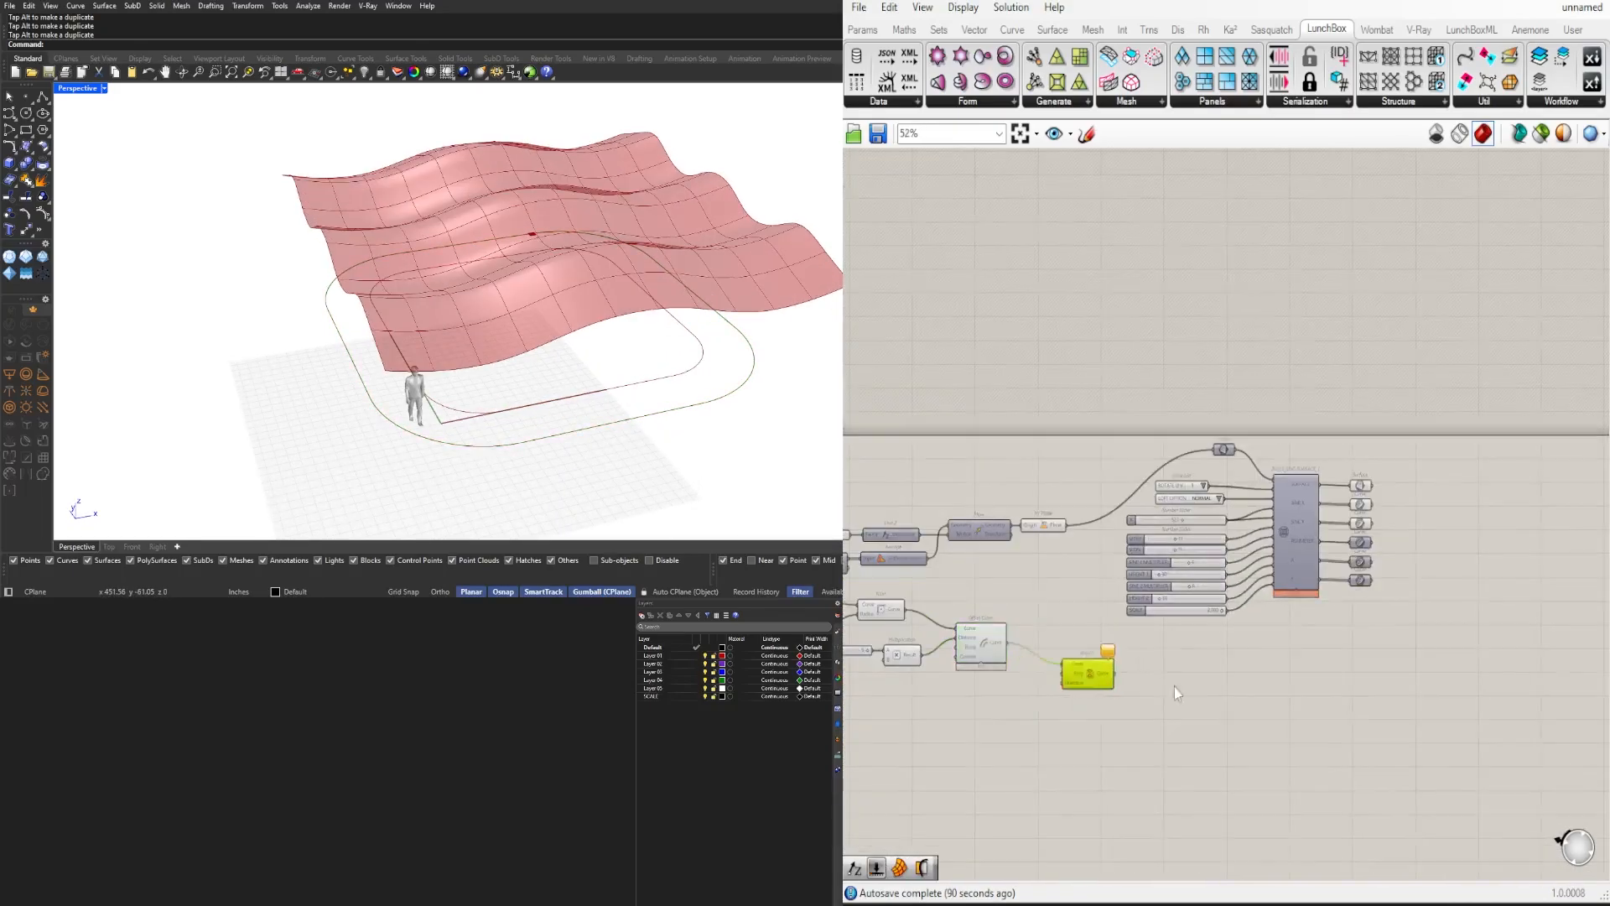
pyautogui.moveTo(1099, 673); pyautogui.dragTo(1493, 650)
pyautogui.scroll(1, 1409, 657)
pyautogui.scroll(1, 1260, 461)
pyautogui.moveTo(1263, 457); pyautogui.dragTo(1402, 733)
pyautogui.scroll(2, 1431, 735)
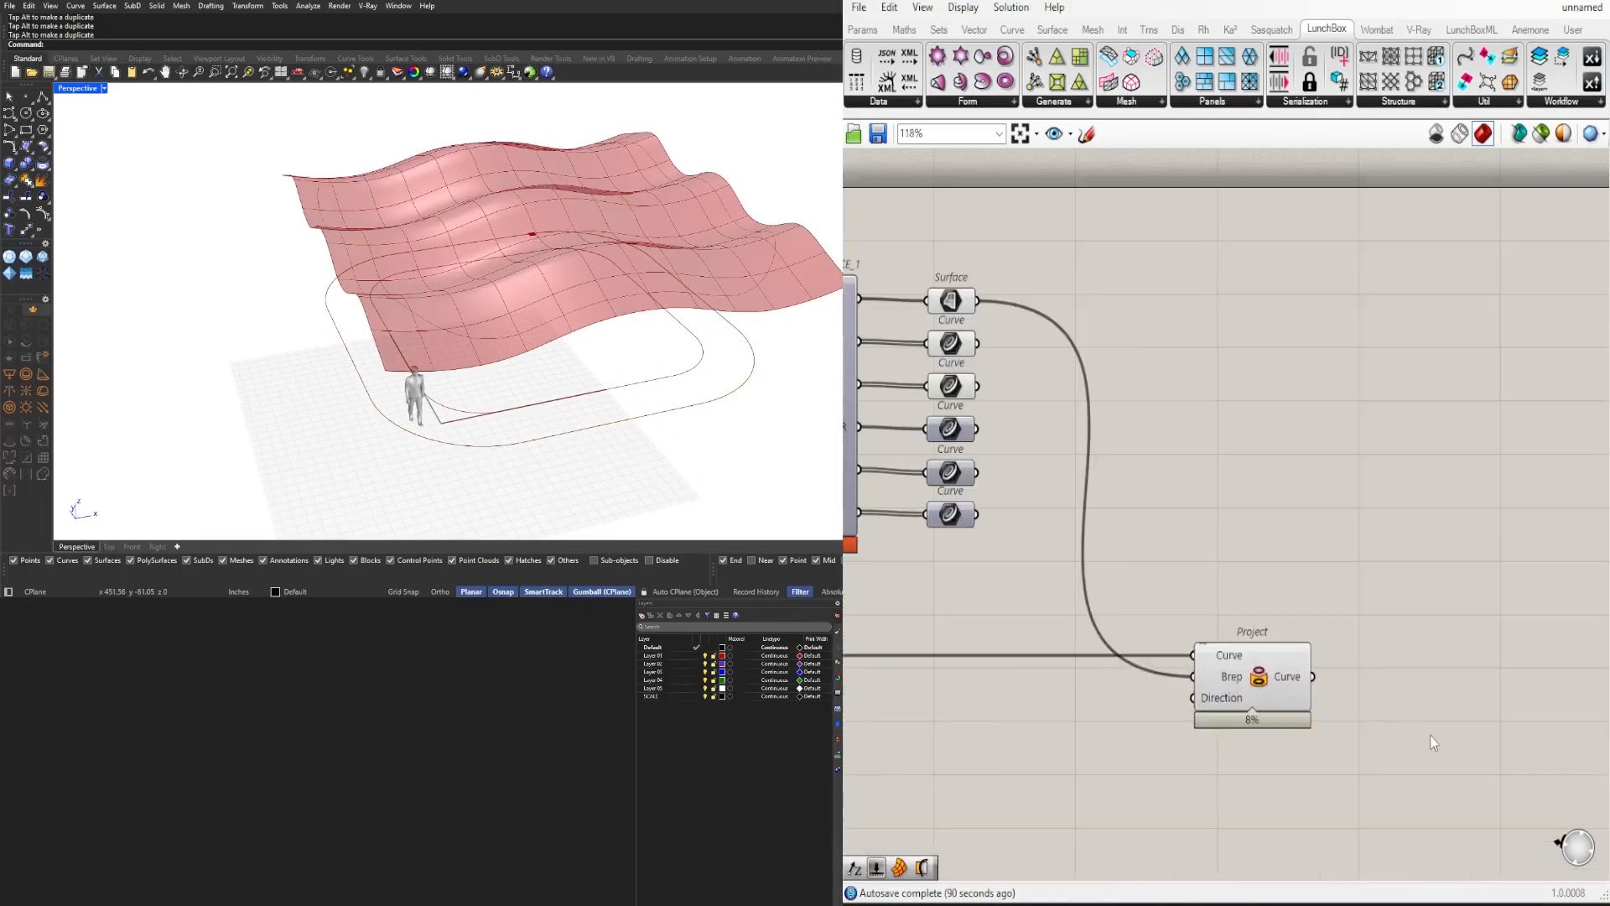
# Step: Add a Surface Split component beside Project and feed the projected curve into its Curves input
pyautogui.doubleClick(1431, 735)
pyautogui.write('SPLIT')
pyautogui.click(1403, 477)
pyautogui.click(1302, 665)
pyautogui.scroll(1, 1310, 665)
pyautogui.moveTo(1313, 680); pyautogui.dragTo(1373, 765)
pyautogui.moveTo(1430, 749); pyautogui.dragTo(1454, 618)
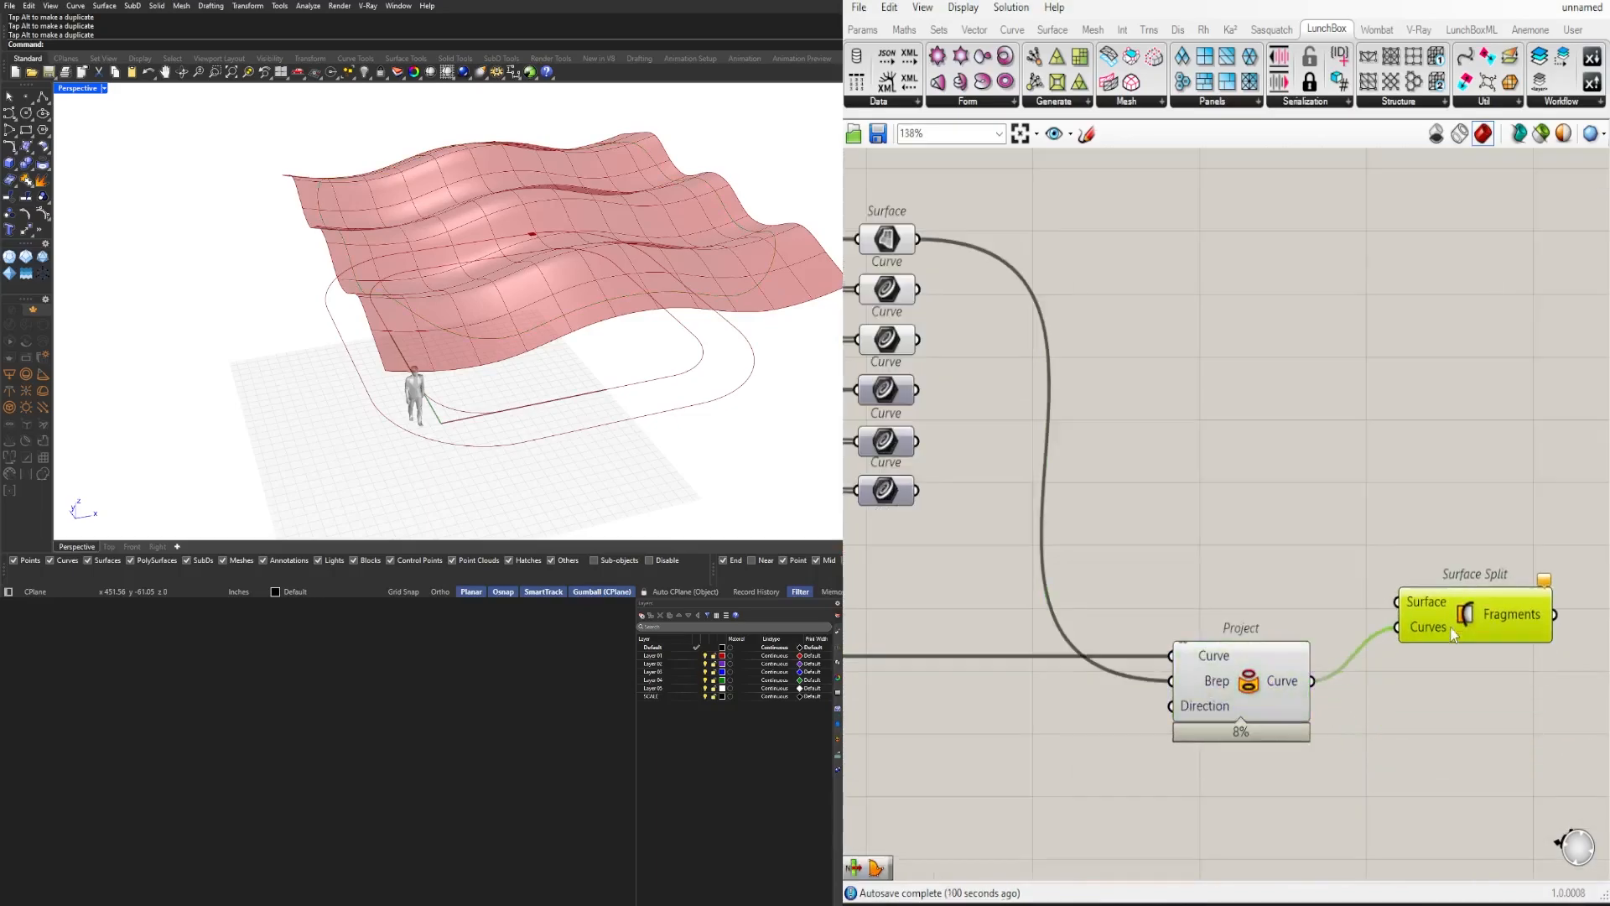
# Step: Connect the sine-surface cluster's Surface output to the Surface input of Surface Split
pyautogui.click(1245, 662)
pyautogui.scroll(-2, 1175, 579)
pyautogui.moveTo(1140, 553); pyautogui.dragTo(1569, 503, button='right')
pyautogui.moveTo(1470, 555); pyautogui.dragTo(987, 562, button='right')
pyautogui.moveTo(1459, 350); pyautogui.dragTo(1115, 338, button='right')
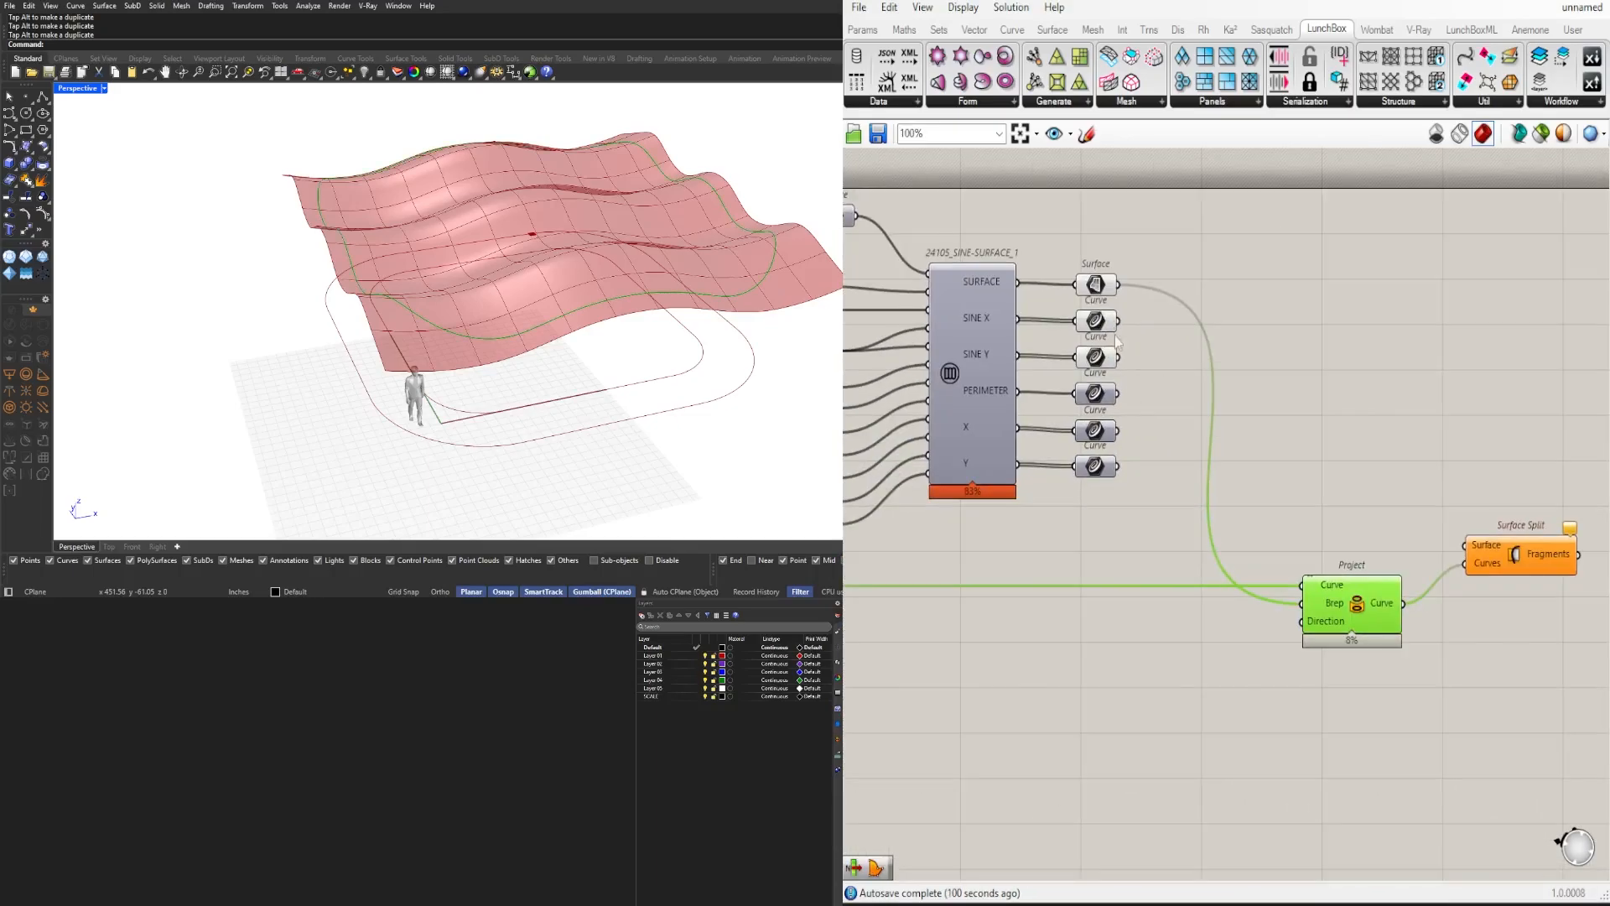
pyautogui.click(1112, 286)
pyautogui.moveTo(1118, 284); pyautogui.dragTo(1477, 576)
pyautogui.moveTo(1478, 577); pyautogui.dragTo(1106, 571, button='right')
# Step: Add a List Item component for the Surface Split fragments and adjust its List input option to pick the inner roof piece
pyautogui.doubleClick(1331, 302)
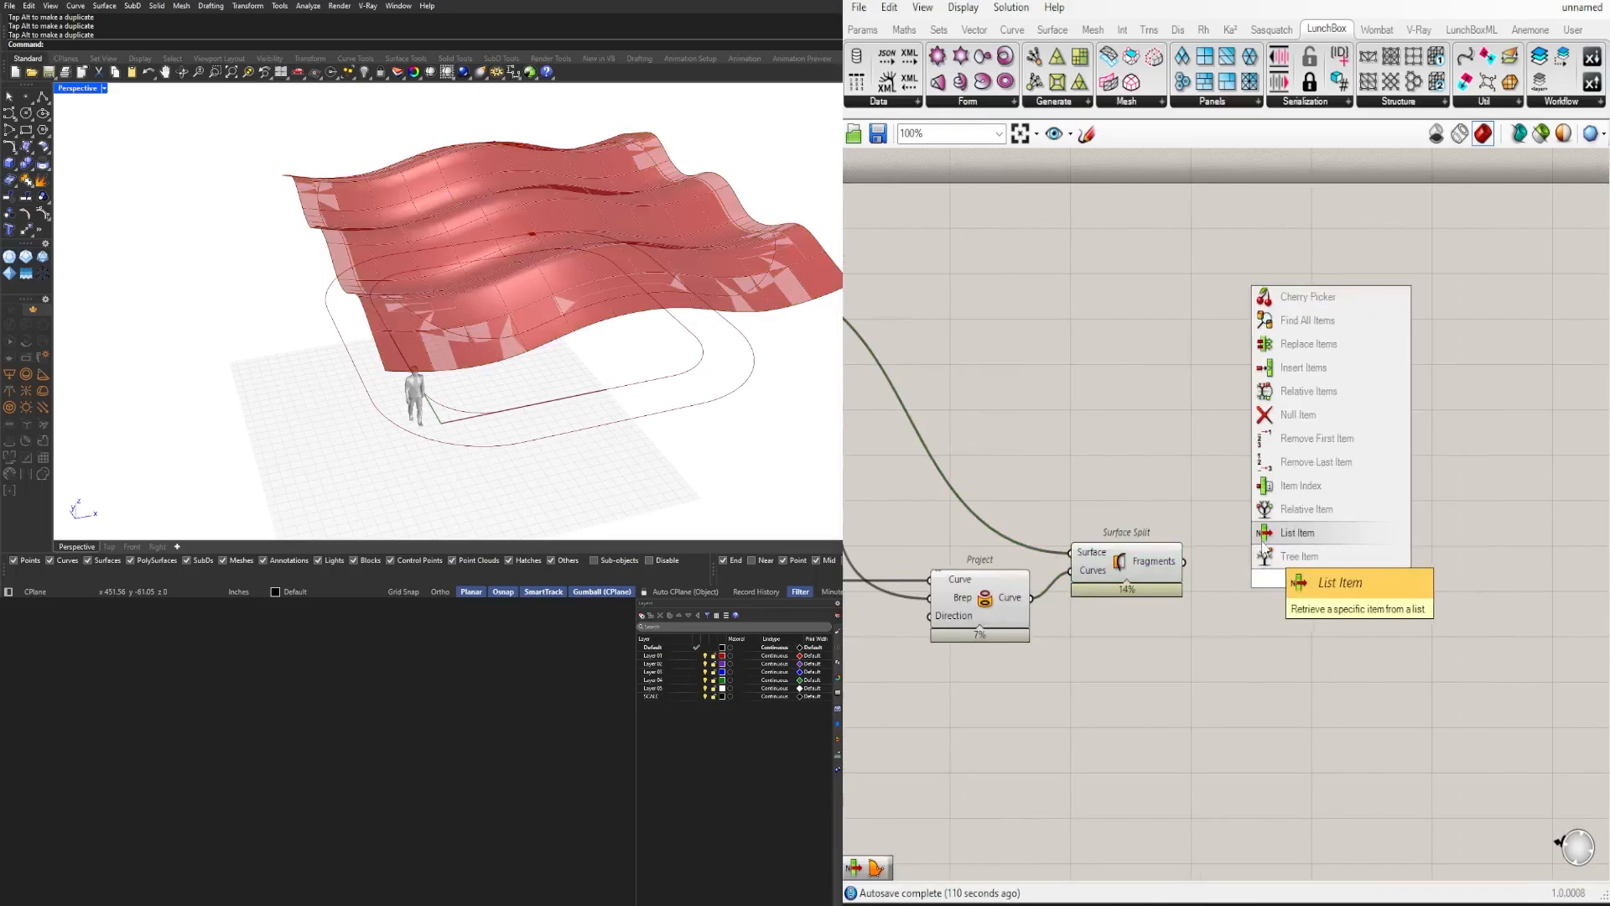
pyautogui.click(1262, 541)
pyautogui.moveTo(1184, 562); pyautogui.dragTo(1261, 559)
pyautogui.rightClick(1261, 558)
pyautogui.click(1299, 675)
# Step: Nudge List Item into place and hide the preview of the Project and Surface Split components
pyautogui.scroll(-2, 1321, 684)
pyautogui.moveTo(1338, 690); pyautogui.dragTo(1483, 679, button='right')
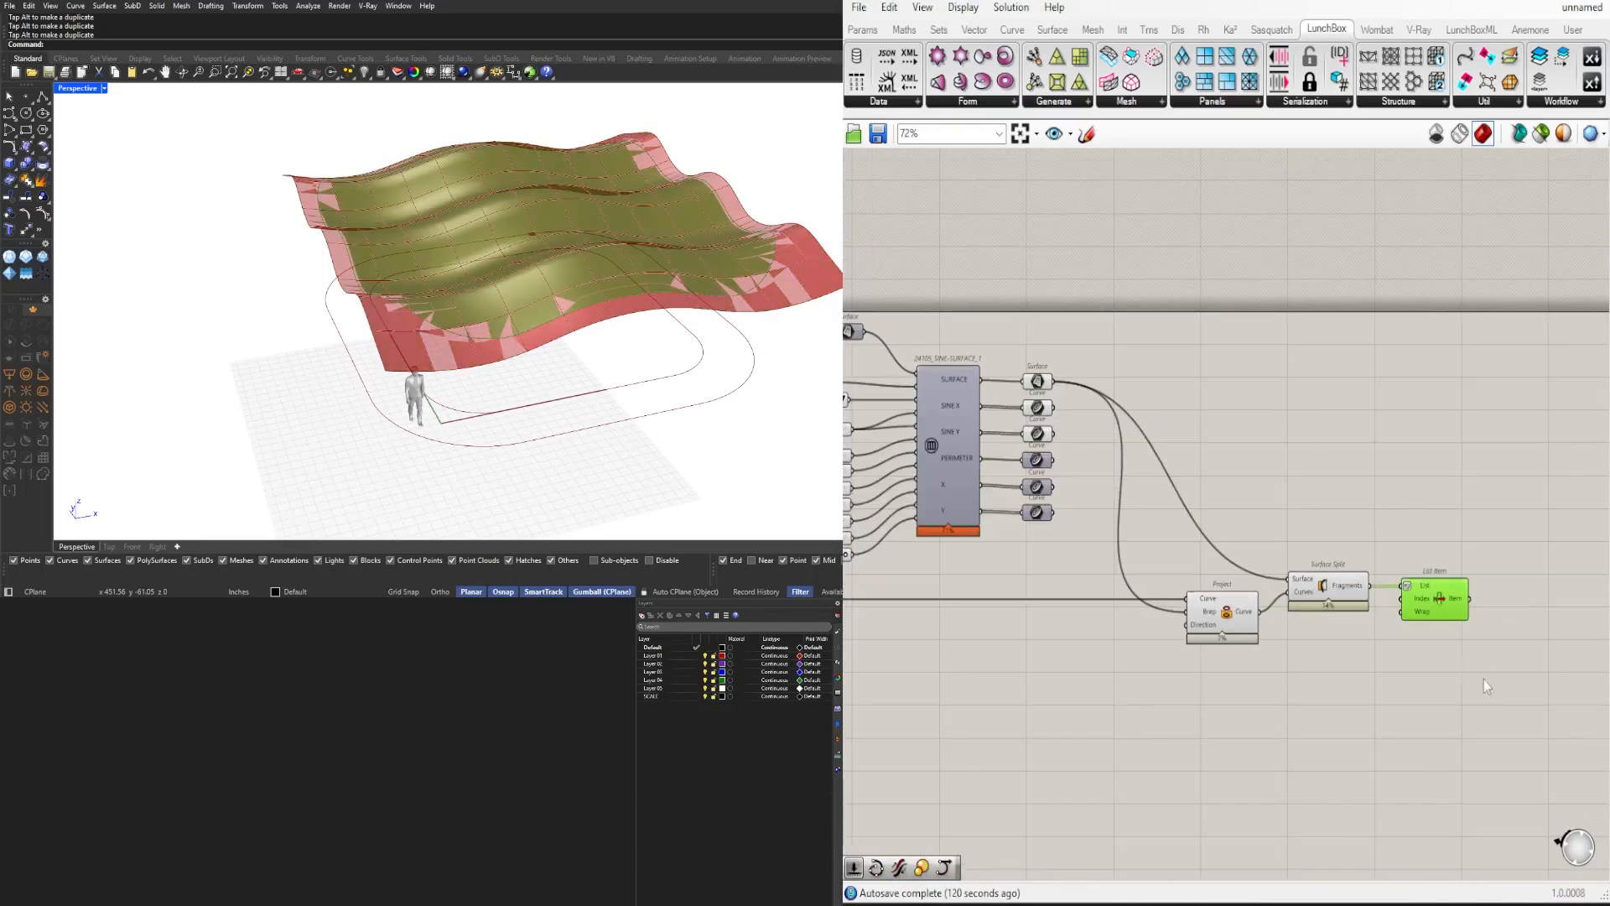
pyautogui.scroll(2, 1313, 589)
pyautogui.moveTo(1313, 590); pyautogui.dragTo(1289, 590)
pyautogui.moveTo(1319, 723); pyautogui.dragTo(1212, 545)
pyautogui.hotkey('ctrl', 'q')
# Step: Hide the preview of the cluster's Surface, Sine X and Sine Y output parameters
pyautogui.moveTo(1057, 419); pyautogui.dragTo(1426, 423, button='right')
pyautogui.moveTo(1427, 423); pyautogui.dragTo(1346, 339)
pyautogui.hotkey('ctrl', 'q')
pyautogui.moveTo(1560, 415); pyautogui.dragTo(1183, 415, button='right')
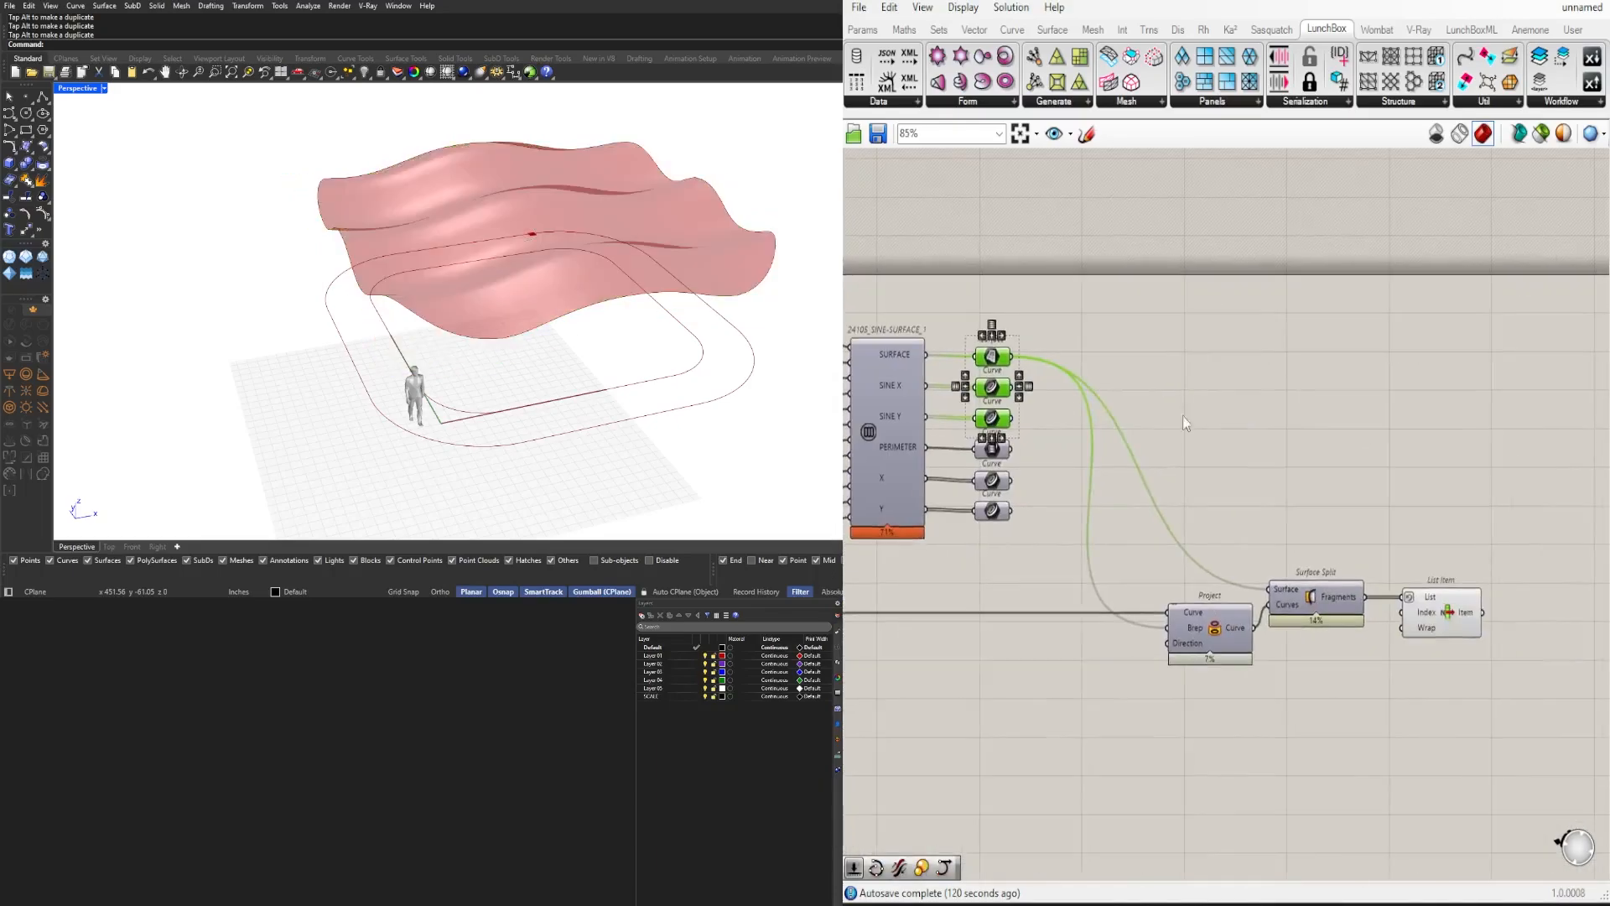
pyautogui.click(1182, 415)
# Step: Set the roof's HEIGHT 1 slider to 63 and HEIGHT 2 slider to 47
pyautogui.moveTo(524, 360); pyautogui.dragTo(460, 283, button='right')
pyautogui.scroll(2, 507, 277)
pyautogui.scroll(-1, 939, 478)
pyautogui.moveTo(939, 478); pyautogui.dragTo(1510, 515, button='right')
pyautogui.scroll(7, 1346, 524)
pyautogui.moveTo(1101, 568); pyautogui.dragTo(1129, 591)
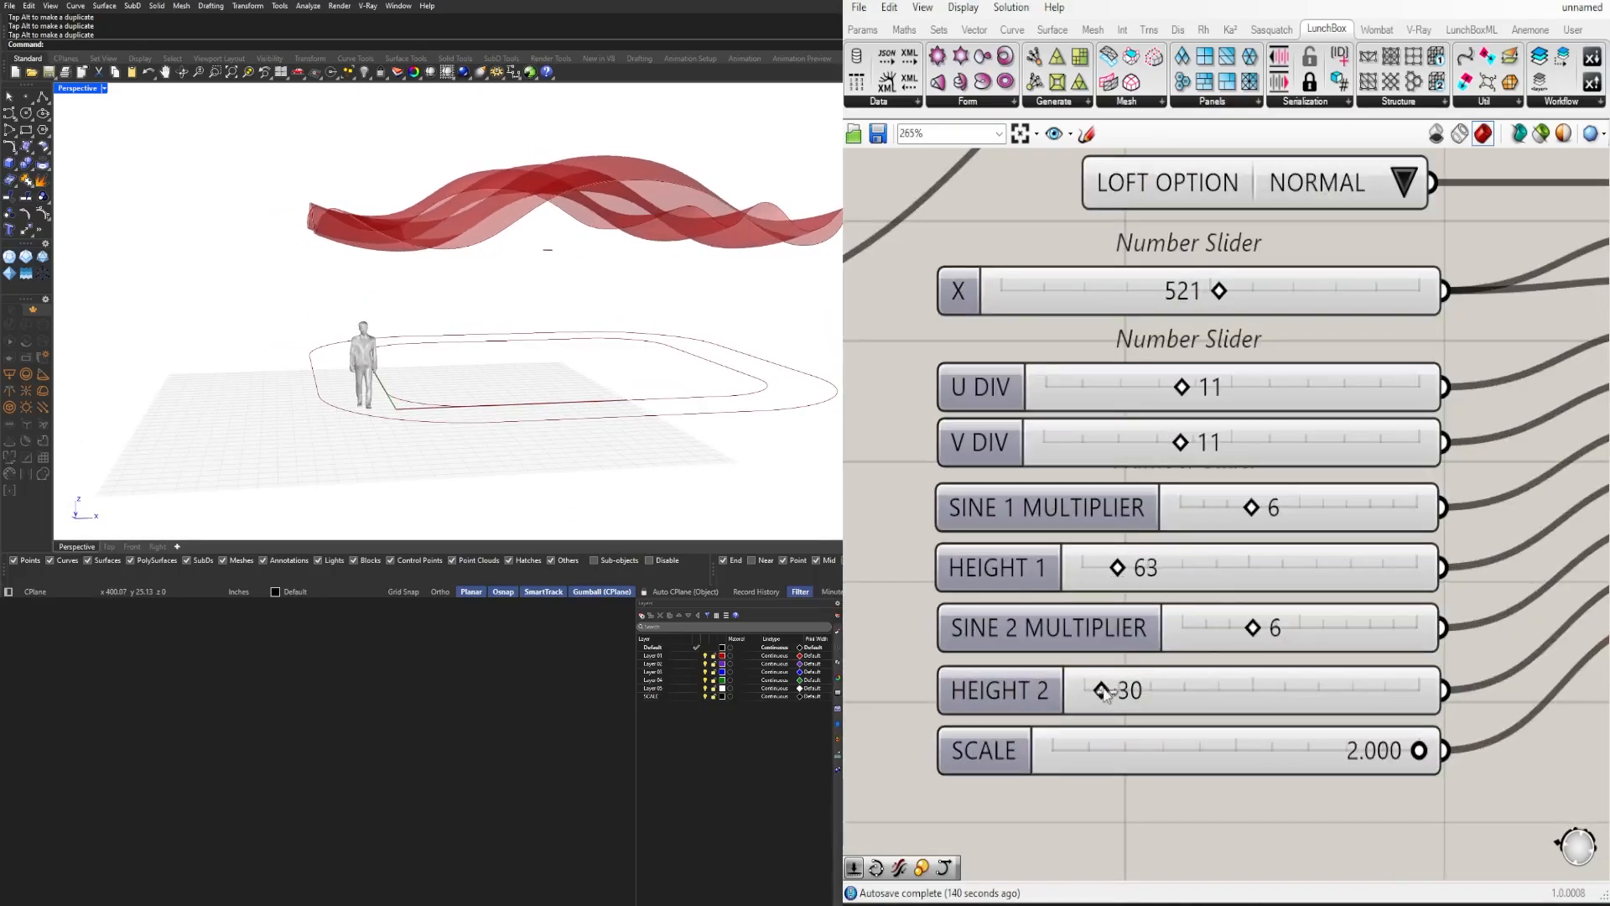
pyautogui.moveTo(1105, 694); pyautogui.dragTo(1113, 694)
# Step: Change the sine surface's loft option to LOOSE and check the roof shape
pyautogui.moveTo(554, 360); pyautogui.dragTo(728, 369, button='right')
pyautogui.scroll(-1, 1239, 295)
pyautogui.click(1370, 305)
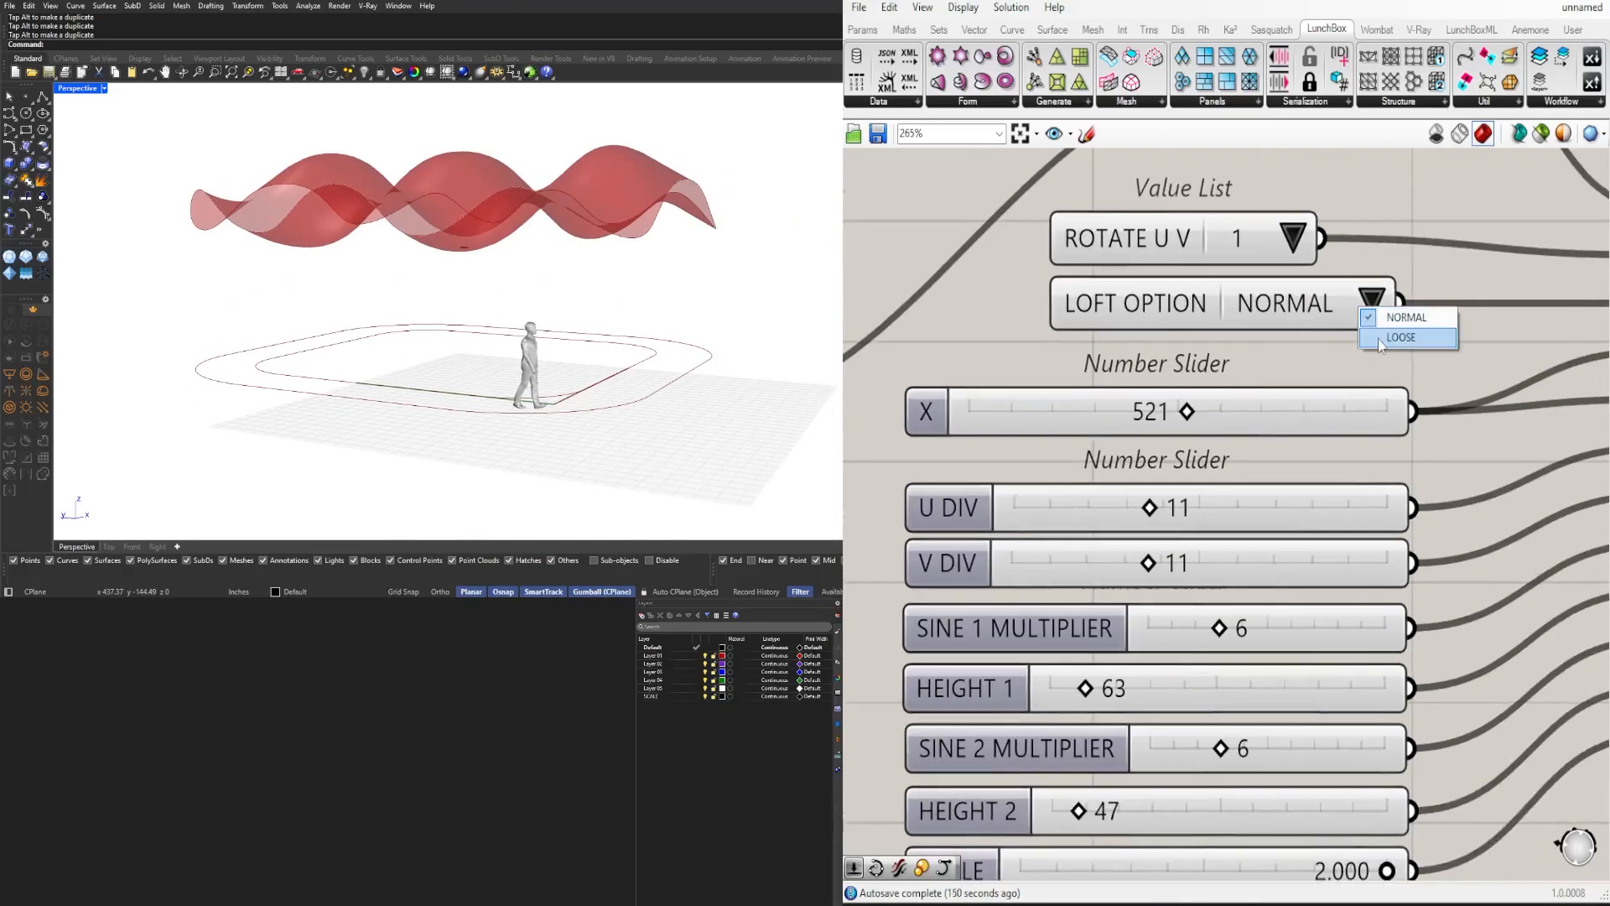
pyautogui.click(1392, 338)
pyautogui.scroll(-2, 1254, 431)
pyautogui.moveTo(1258, 432); pyautogui.dragTo(1029, 397, button='right')
pyautogui.moveTo(520, 336); pyautogui.dragTo(495, 386, button='right')
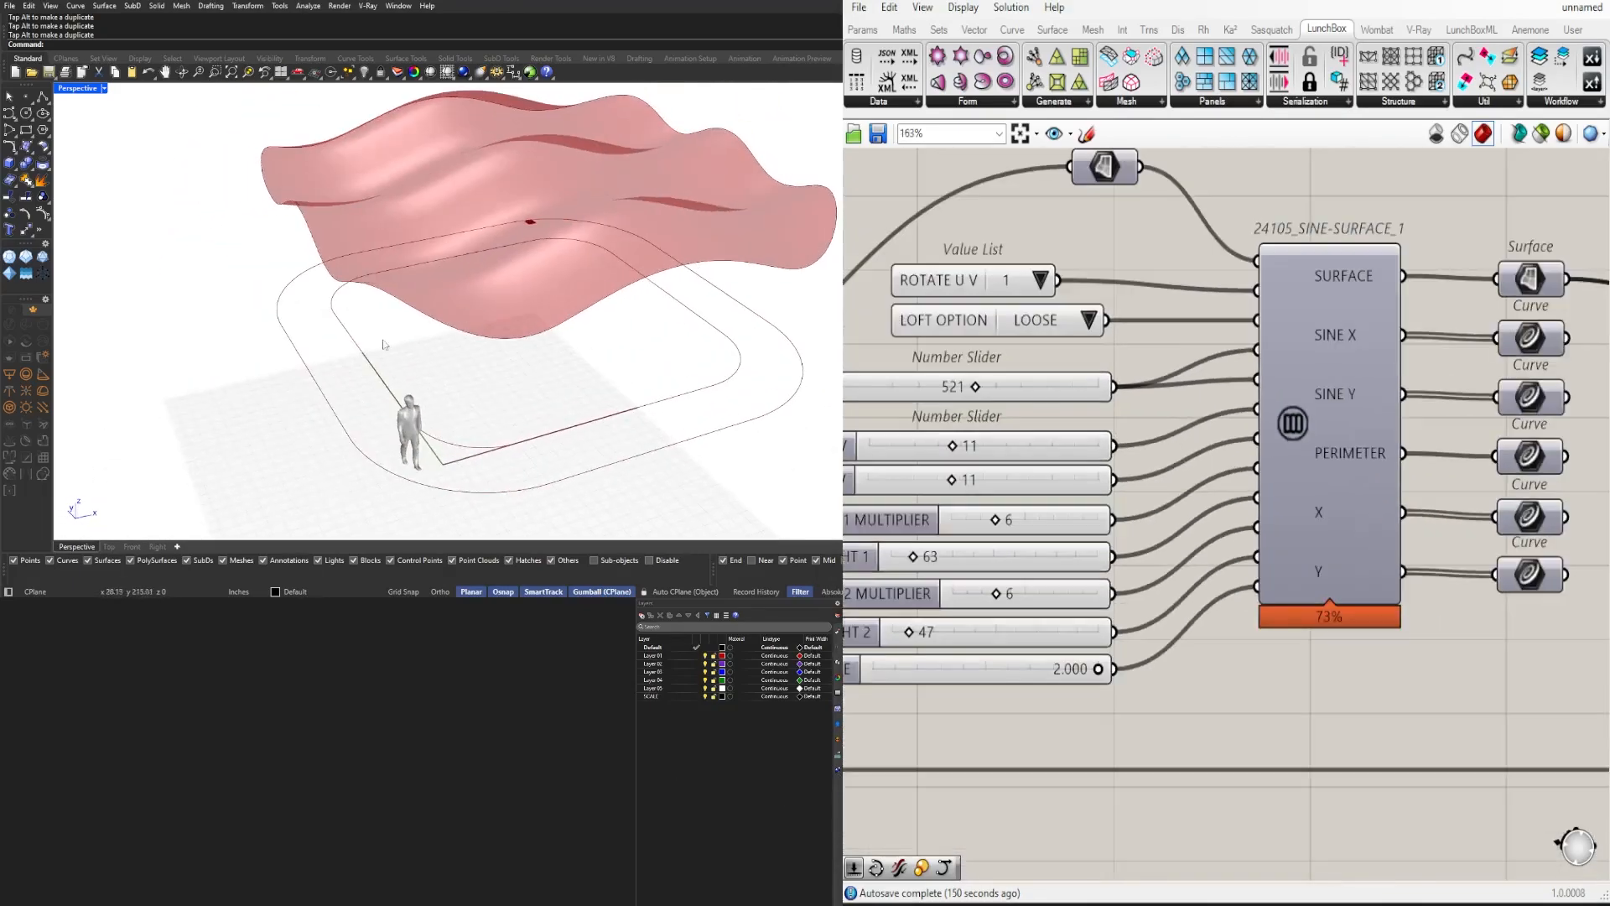
# Step: Duplicate the existing Project component together with its curve connection
pyautogui.moveTo(1560, 436); pyautogui.dragTo(999, 424, button='right')
pyautogui.scroll(-2, 999, 424)
pyautogui.doubleClick(1246, 451)
pyautogui.write('P')
pyautogui.moveTo(1175, 588); pyautogui.dragTo(1378, 467, button='right')
pyautogui.click(1372, 550)
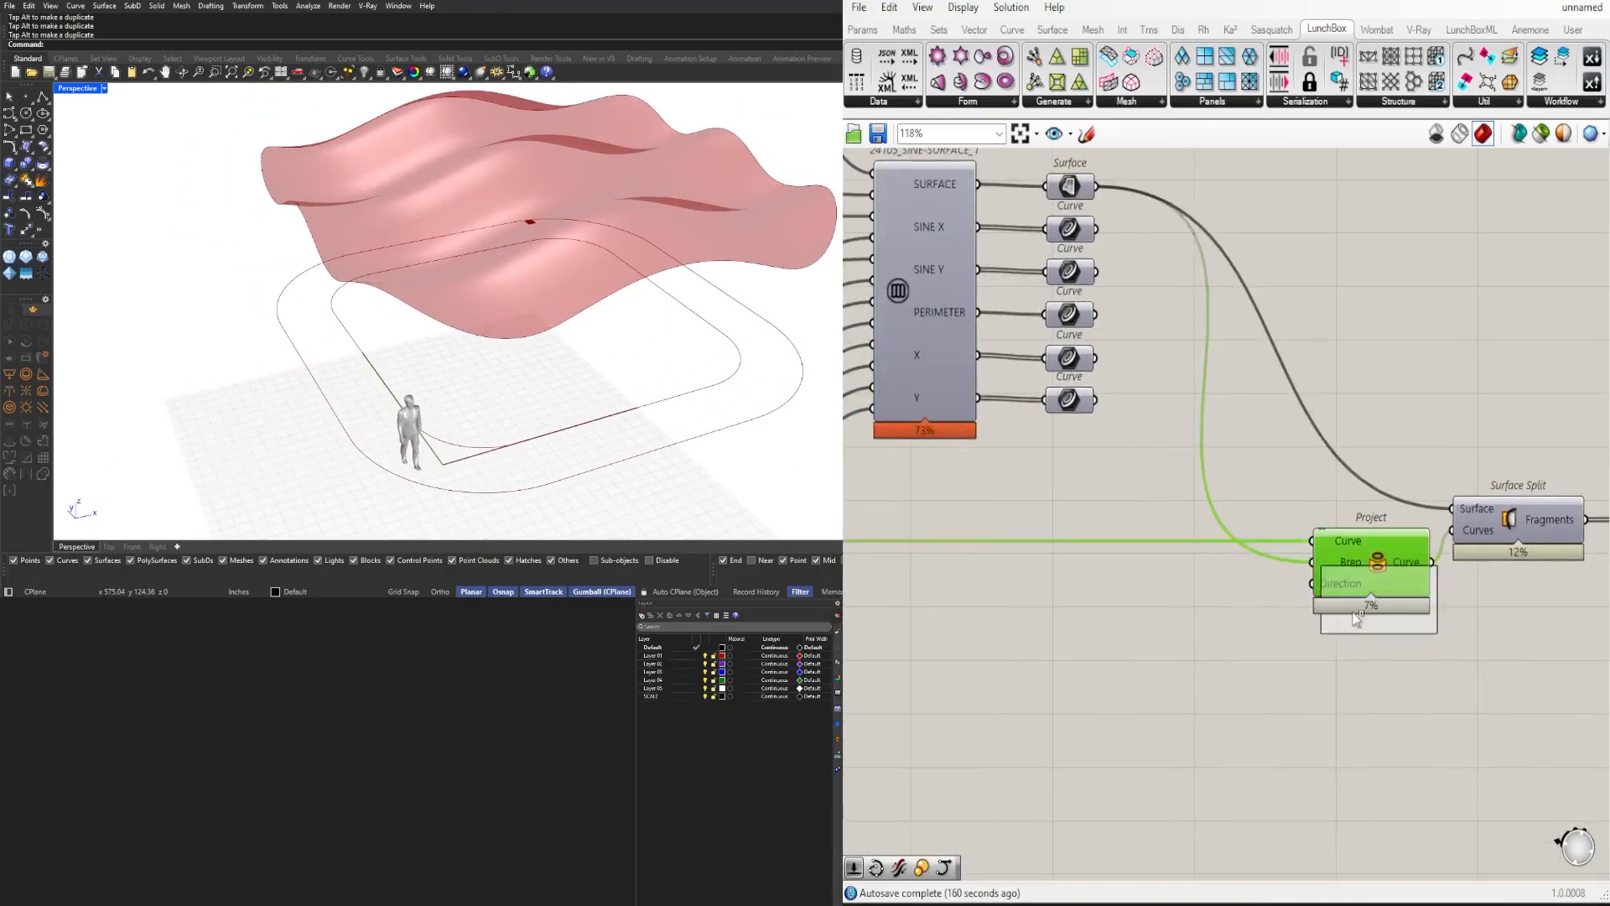
pyautogui.hotkey('ctrl', 'c')
pyautogui.hotkey('ctrl', 'v')
# Step: Place the Project copy beyond List Item and connect the selected roof fragment to its Brep input
pyautogui.scroll(-1, 1426, 520)
pyautogui.moveTo(1426, 520); pyautogui.dragTo(1163, 509, button='right')
pyautogui.moveTo(1118, 626); pyautogui.dragTo(1559, 435)
pyautogui.moveTo(1345, 571); pyautogui.dragTo(1442, 518)
pyautogui.scroll(-3, 1442, 514)
pyautogui.moveTo(1031, 436)
pyautogui.mouseDown(button='right')
pyautogui.moveTo(1212, 430)
pyautogui.moveTo(1038, 426)
pyautogui.mouseUp(button='right')
pyautogui.scroll(2, 1208, 426)
pyautogui.moveTo(1035, 430); pyautogui.dragTo(1385, 494)
pyautogui.moveTo(1552, 513); pyautogui.dragTo(1302, 492, button='right')
# Step: Toggle the preview of the cluster's Sine X and Sine Y curve outputs to inspect them
pyautogui.moveTo(923, 336); pyautogui.dragTo(1276, 418, button='right')
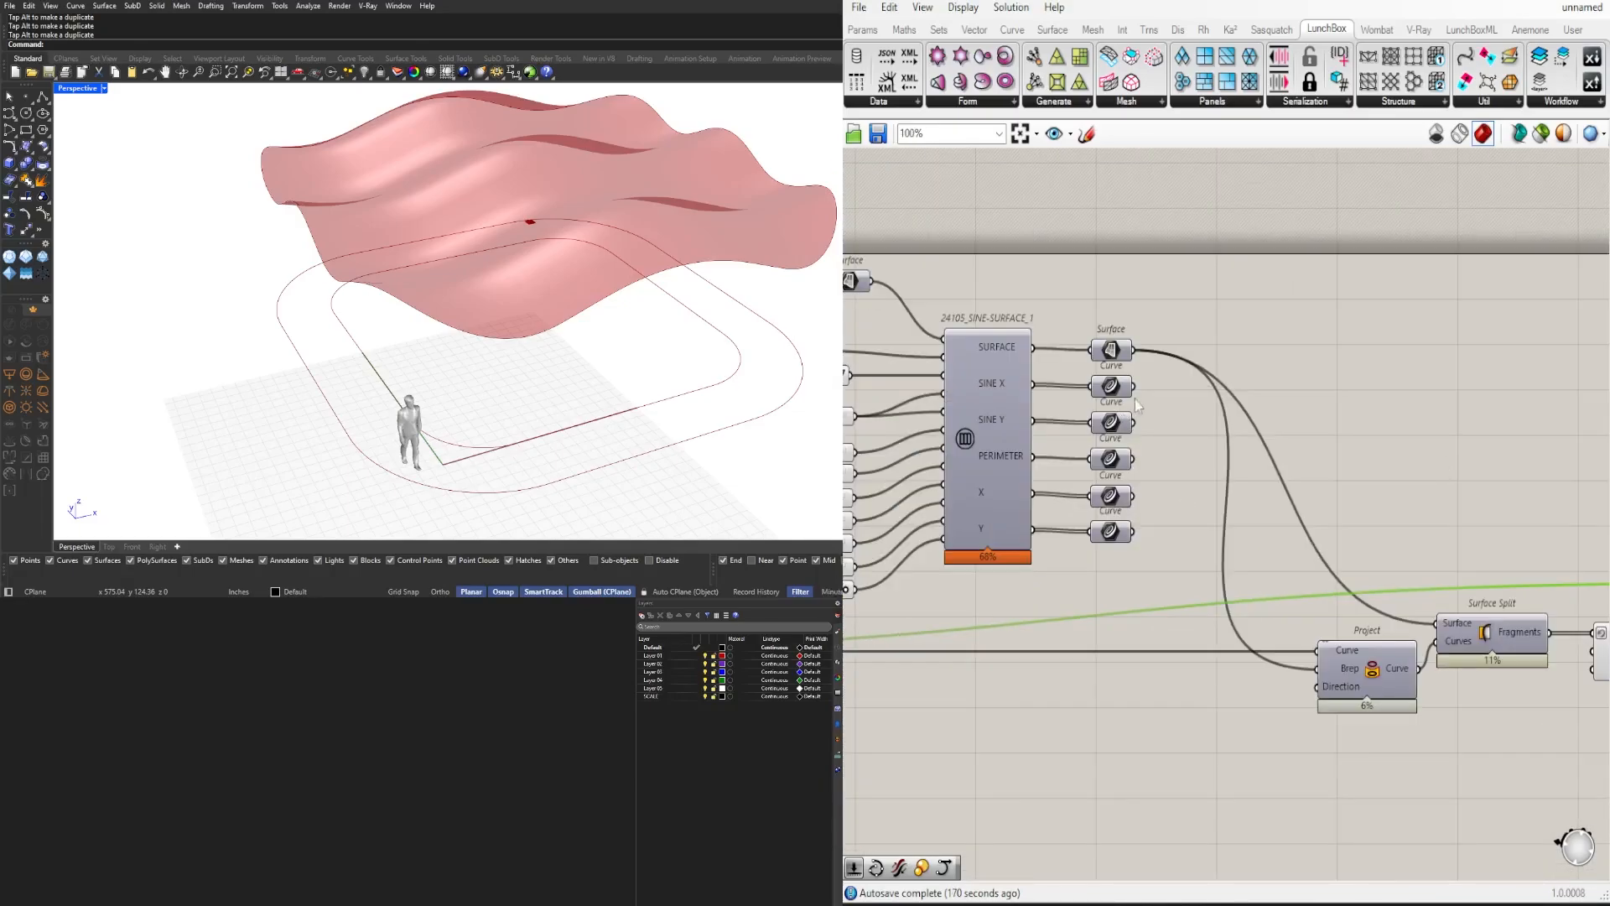
pyautogui.moveTo(1161, 434); pyautogui.dragTo(1108, 386)
pyautogui.middleClick(1107, 386)
pyautogui.click(1170, 329)
pyautogui.scroll(1, 1174, 331)
pyautogui.middleClick(1178, 330)
pyautogui.click(1236, 267)
pyautogui.moveTo(1176, 435); pyautogui.dragTo(1124, 421, button='right')
pyautogui.click(1123, 437)
pyautogui.scroll(-4, 1084, 508)
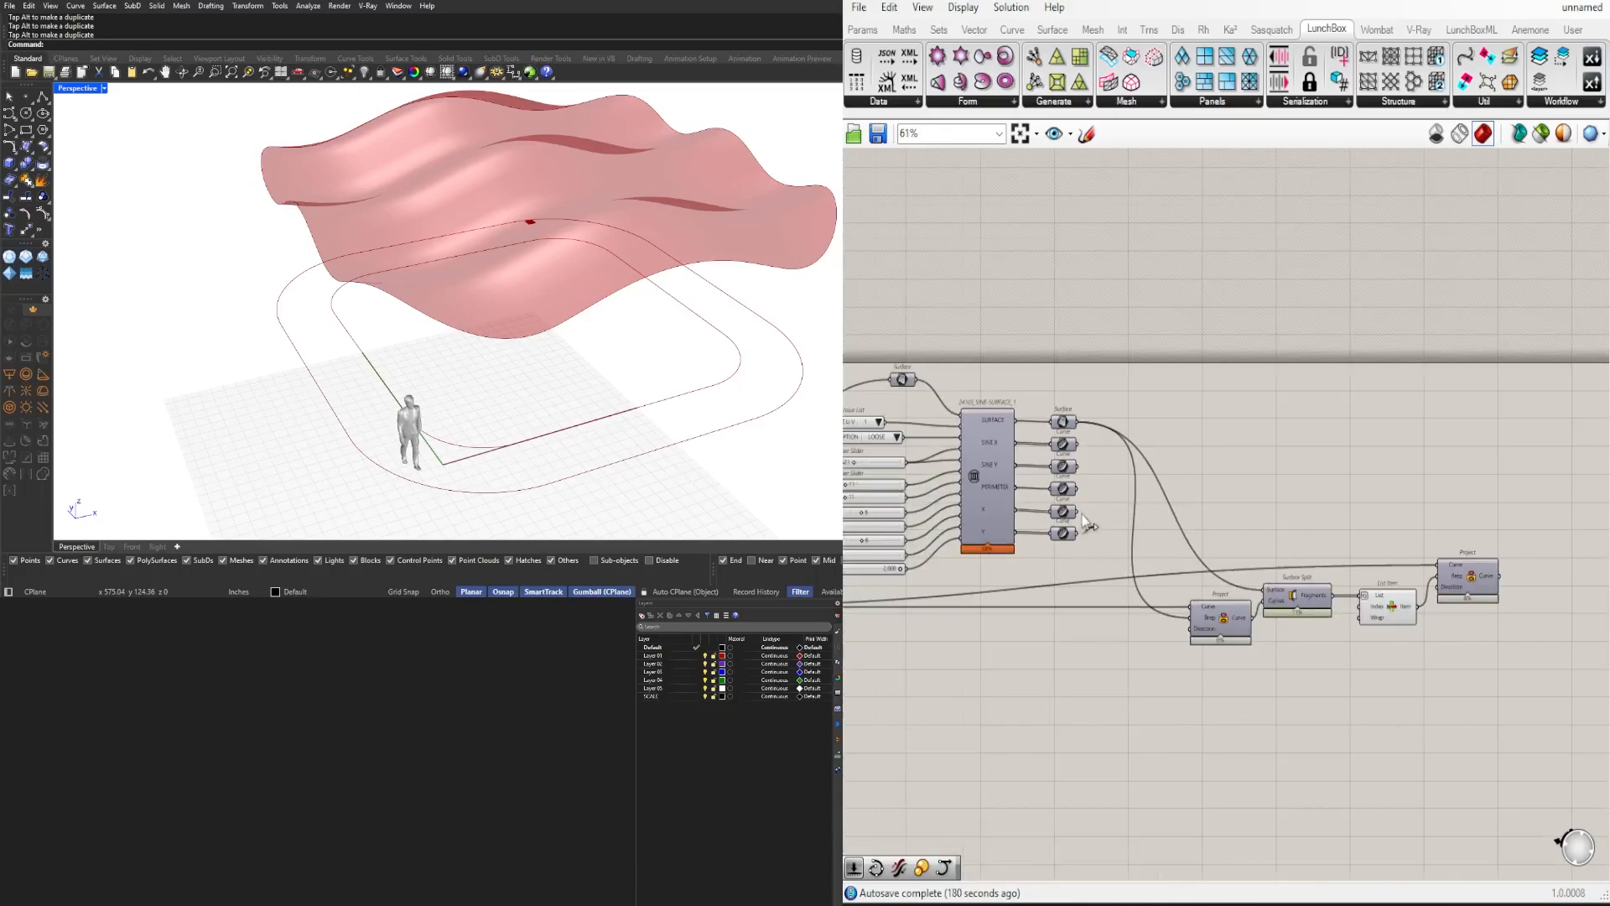
# Step: Replace the second Project component's Curve input with the cluster's X curves and enable its preview
pyautogui.scroll(3, 1082, 522)
pyautogui.moveTo(1082, 522); pyautogui.dragTo(946, 505, button='right')
pyautogui.moveTo(941, 491); pyautogui.dragTo(1526, 577)
pyautogui.moveTo(1552, 587); pyautogui.dragTo(1430, 581, button='right')
pyautogui.click(1453, 590)
pyautogui.middleClick(1453, 589)
pyautogui.click(1484, 553)
pyautogui.moveTo(1456, 590); pyautogui.dragTo(1490, 588)
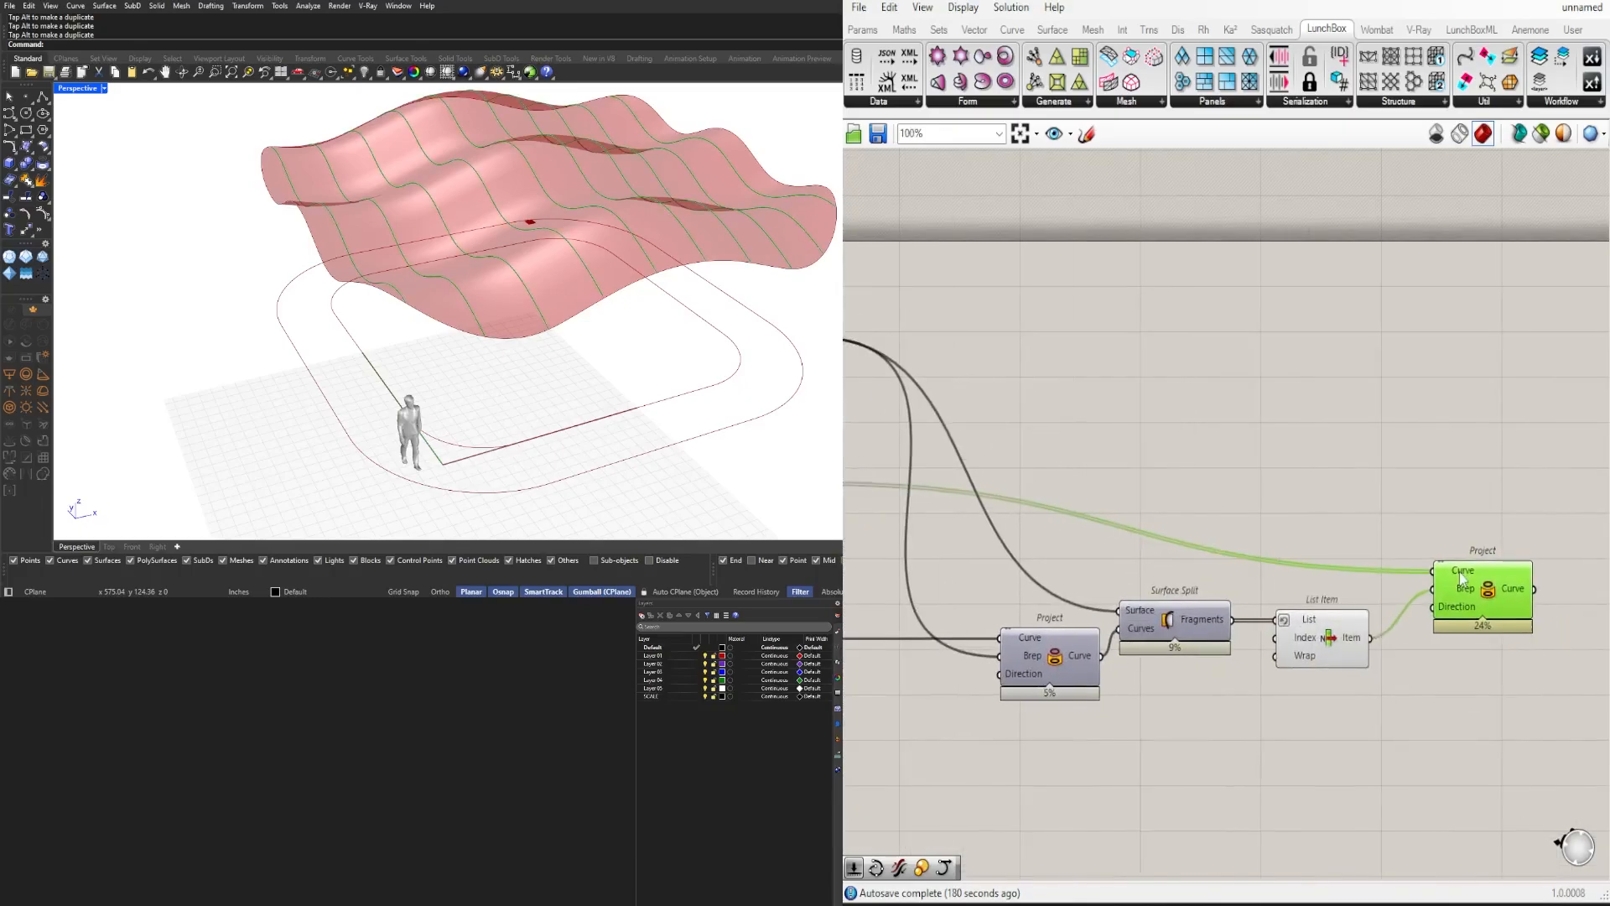
# Step: Duplicate the X-curve Project component directly below it and connect the cluster's Y curves to the copy's Curve input
pyautogui.scroll(-2, 545, 335)
pyautogui.moveTo(545, 352); pyautogui.dragTo(616, 315, button='right')
pyautogui.moveTo(1375, 469); pyautogui.dragTo(1269, 480, button='right')
pyautogui.moveTo(617, 315); pyautogui.dragTo(551, 337, button='right')
pyautogui.moveTo(1383, 599); pyautogui.dragTo(1428, 628)
pyautogui.keyDown('shift'); pyautogui.click(1426, 554); pyautogui.keyUp('shift')
pyautogui.moveTo(1049, 456); pyautogui.dragTo(1316, 527, button='right')
pyautogui.scroll(-4, 1316, 527)
pyautogui.moveTo(1137, 563); pyautogui.dragTo(1499, 590)
pyautogui.scroll(3, 1502, 593)
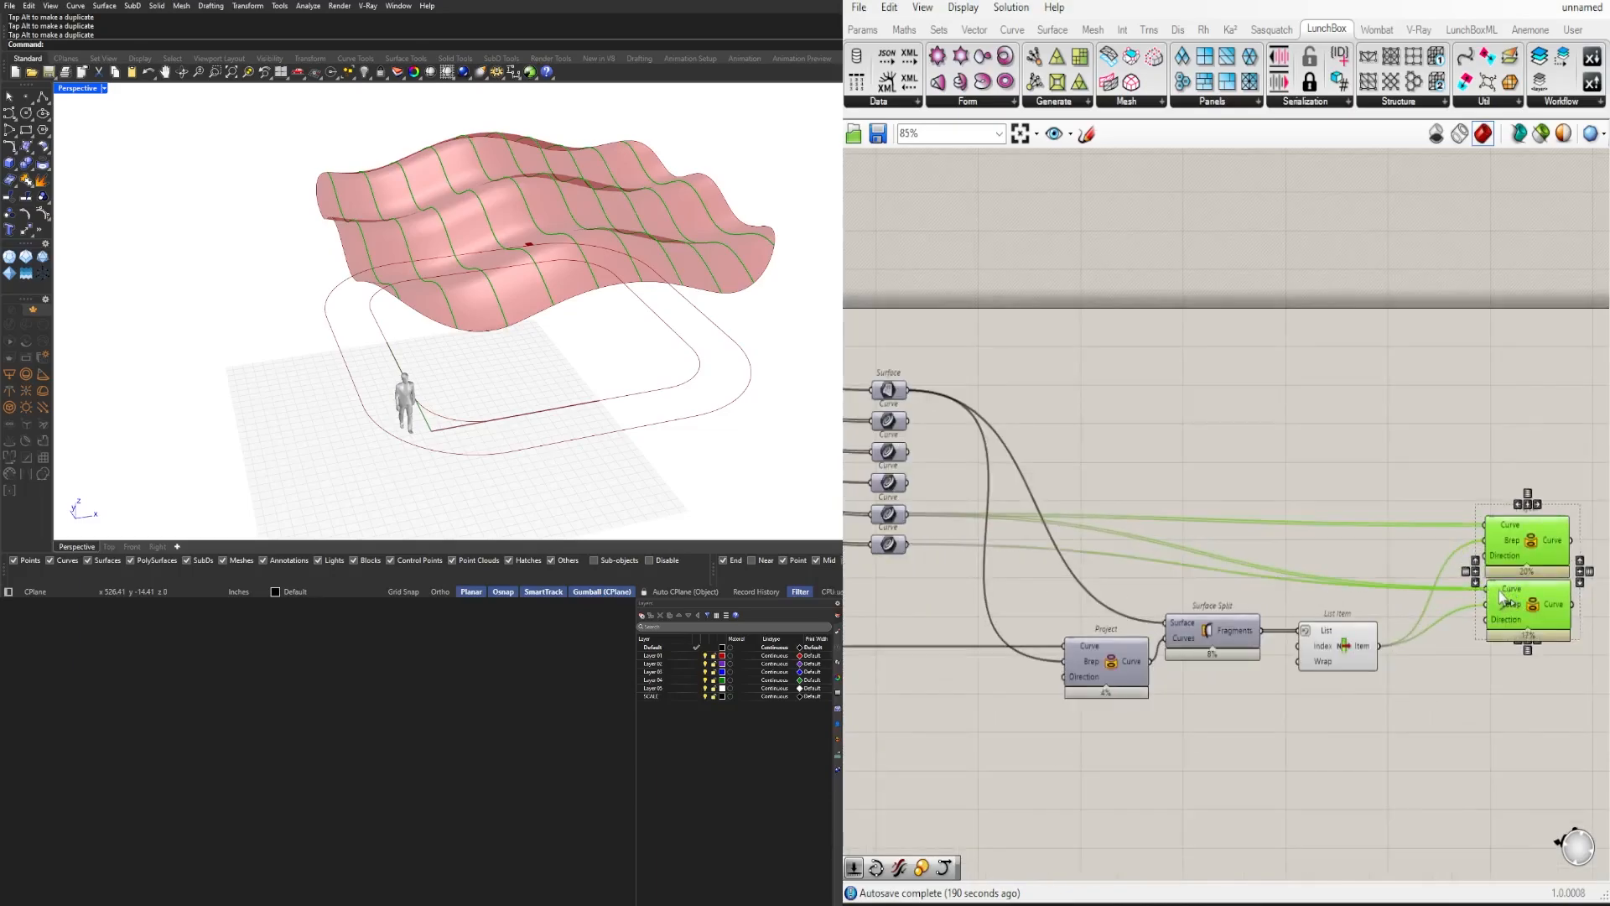
# Step: Inspect the curve grid from both Project components on the trimmed roof from the side
pyautogui.moveTo(1532, 702); pyautogui.dragTo(1430, 708, button='right')
pyautogui.moveTo(1431, 708); pyautogui.dragTo(1532, 539)
pyautogui.moveTo(1090, 536); pyautogui.dragTo(1377, 537, button='right')
pyautogui.moveTo(436, 289); pyautogui.dragTo(671, 270, button='right')
pyautogui.scroll(-1, 1426, 420)
pyautogui.moveTo(1425, 420); pyautogui.dragTo(1225, 419, button='right')
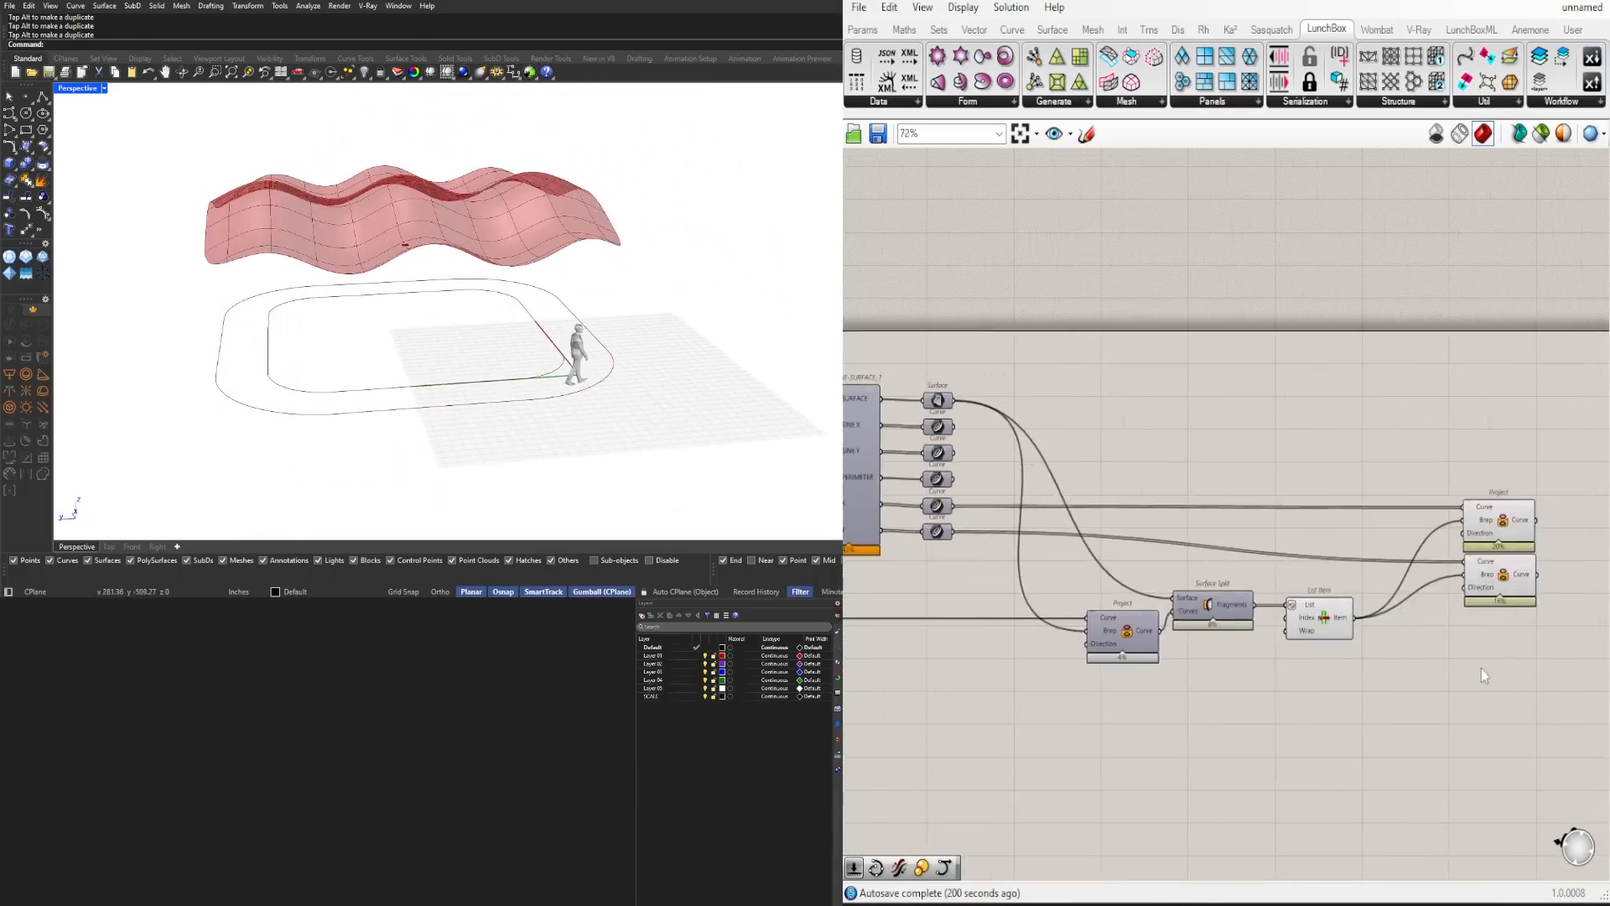
# Step: Align the Surface parameter feeding the cluster level with the cluster's surface input
pyautogui.scroll(-4, 1481, 668)
pyautogui.moveTo(1476, 698)
pyautogui.mouseDown(button='right')
pyautogui.moveTo(1574, 676)
pyautogui.moveTo(1502, 697)
pyautogui.mouseUp(button='right')
pyautogui.scroll(7, 1157, 556)
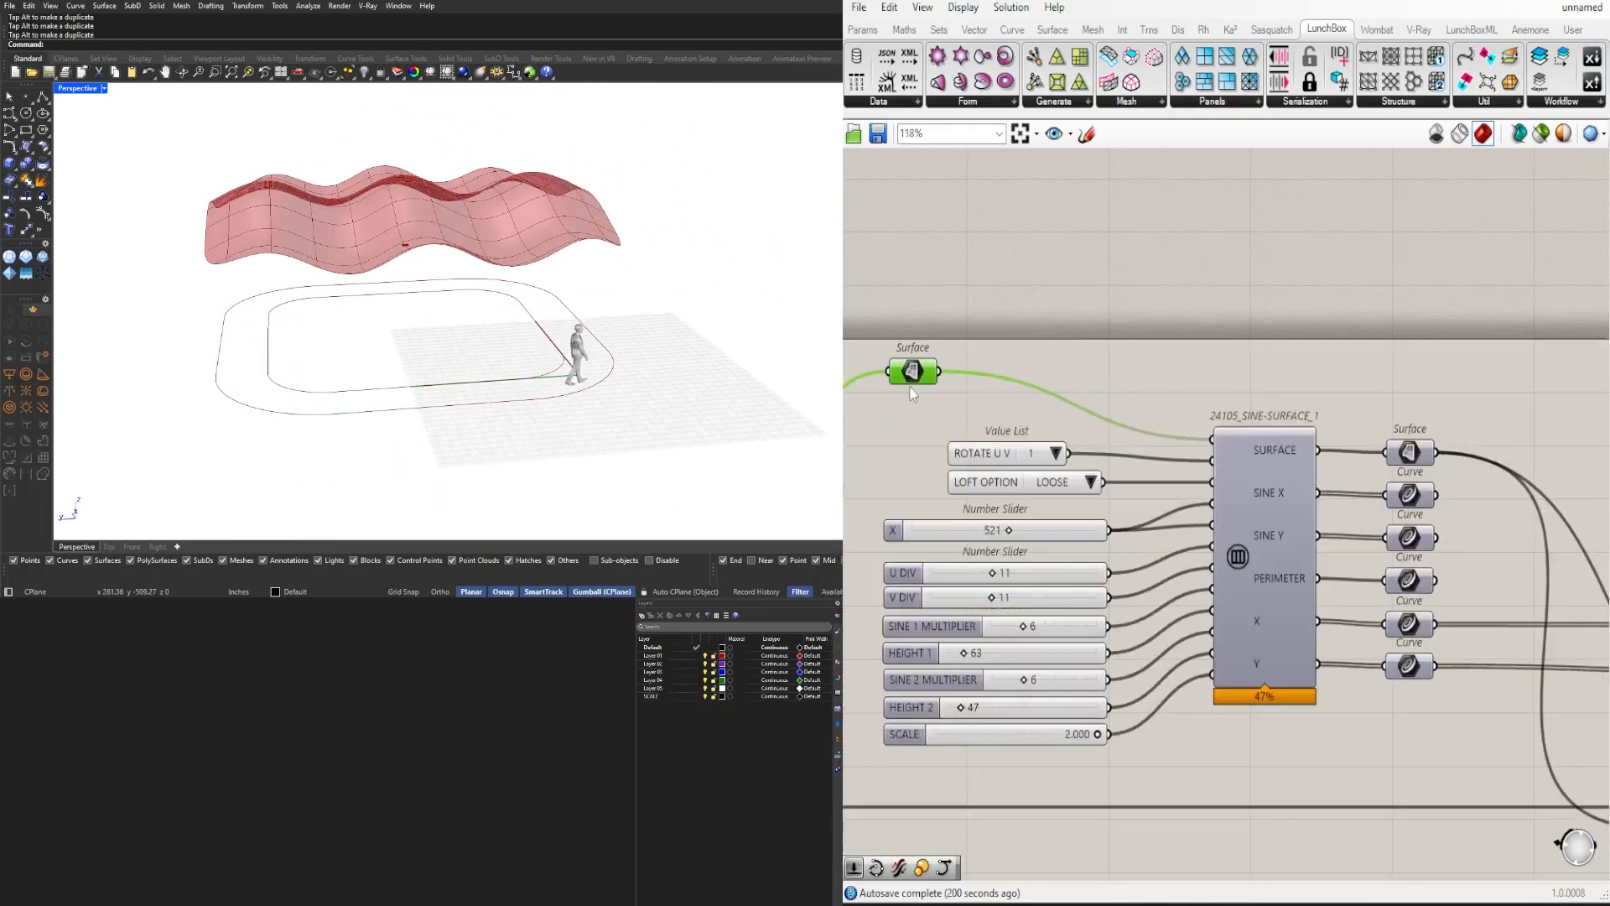
pyautogui.click(911, 391)
pyautogui.scroll(-1, 922, 379)
pyautogui.scroll(2, 989, 428)
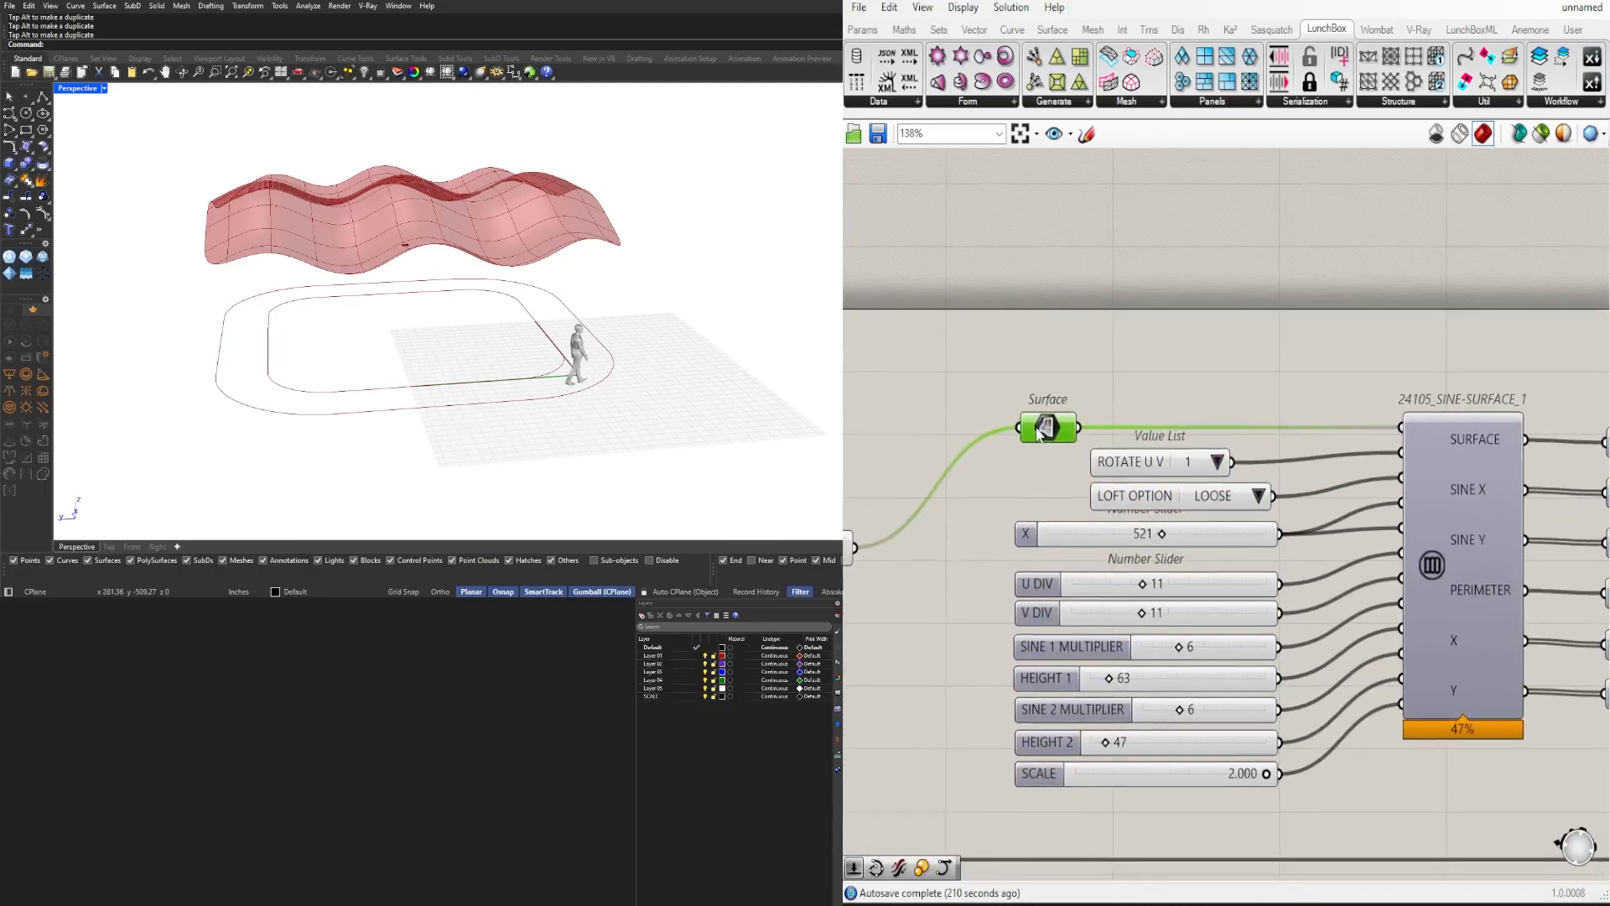
pyautogui.scroll(-7, 1040, 397)
pyautogui.scroll(1, 1375, 545)
# Step: Examine the projected X and Y curves over the roof from several angles
pyautogui.moveTo(1501, 554); pyautogui.dragTo(1301, 524, button='right')
pyautogui.moveTo(1445, 535); pyautogui.dragTo(1372, 423)
pyautogui.moveTo(604, 310); pyautogui.dragTo(411, 293, button='right')
pyautogui.moveTo(1036, 524); pyautogui.dragTo(966, 550, button='right')
pyautogui.scroll(5, 1308, 480)
pyautogui.click(1323, 483)
pyautogui.click(1182, 503)
pyautogui.moveTo(587, 293); pyautogui.dragTo(570, 369, button='right')
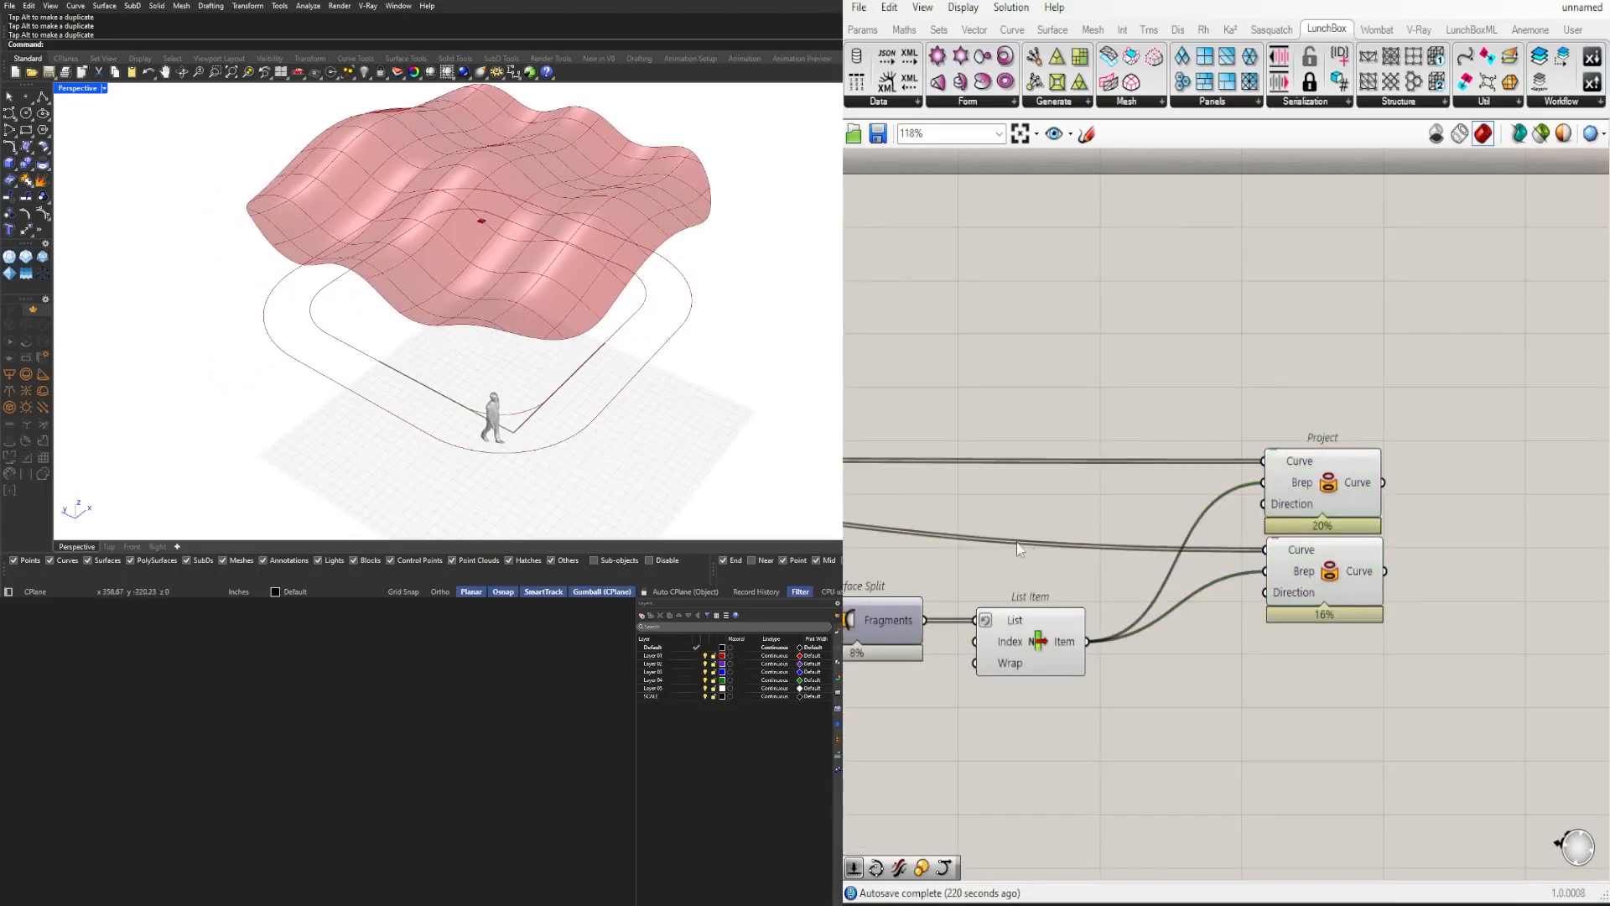
# Step: Set the number slider driving the base rectangle's Fillet radius to 2
pyautogui.scroll(-2, 1016, 542)
pyautogui.moveTo(889, 536); pyautogui.dragTo(1493, 524, button='right')
pyautogui.moveTo(965, 537); pyautogui.dragTo(1292, 512, button='right')
pyautogui.scroll(3, 1082, 522)
pyautogui.moveTo(967, 596); pyautogui.dragTo(1037, 593, button='right')
pyautogui.scroll(2, 1037, 592)
pyautogui.doubleClick(1043, 546)
pyautogui.press('Return')
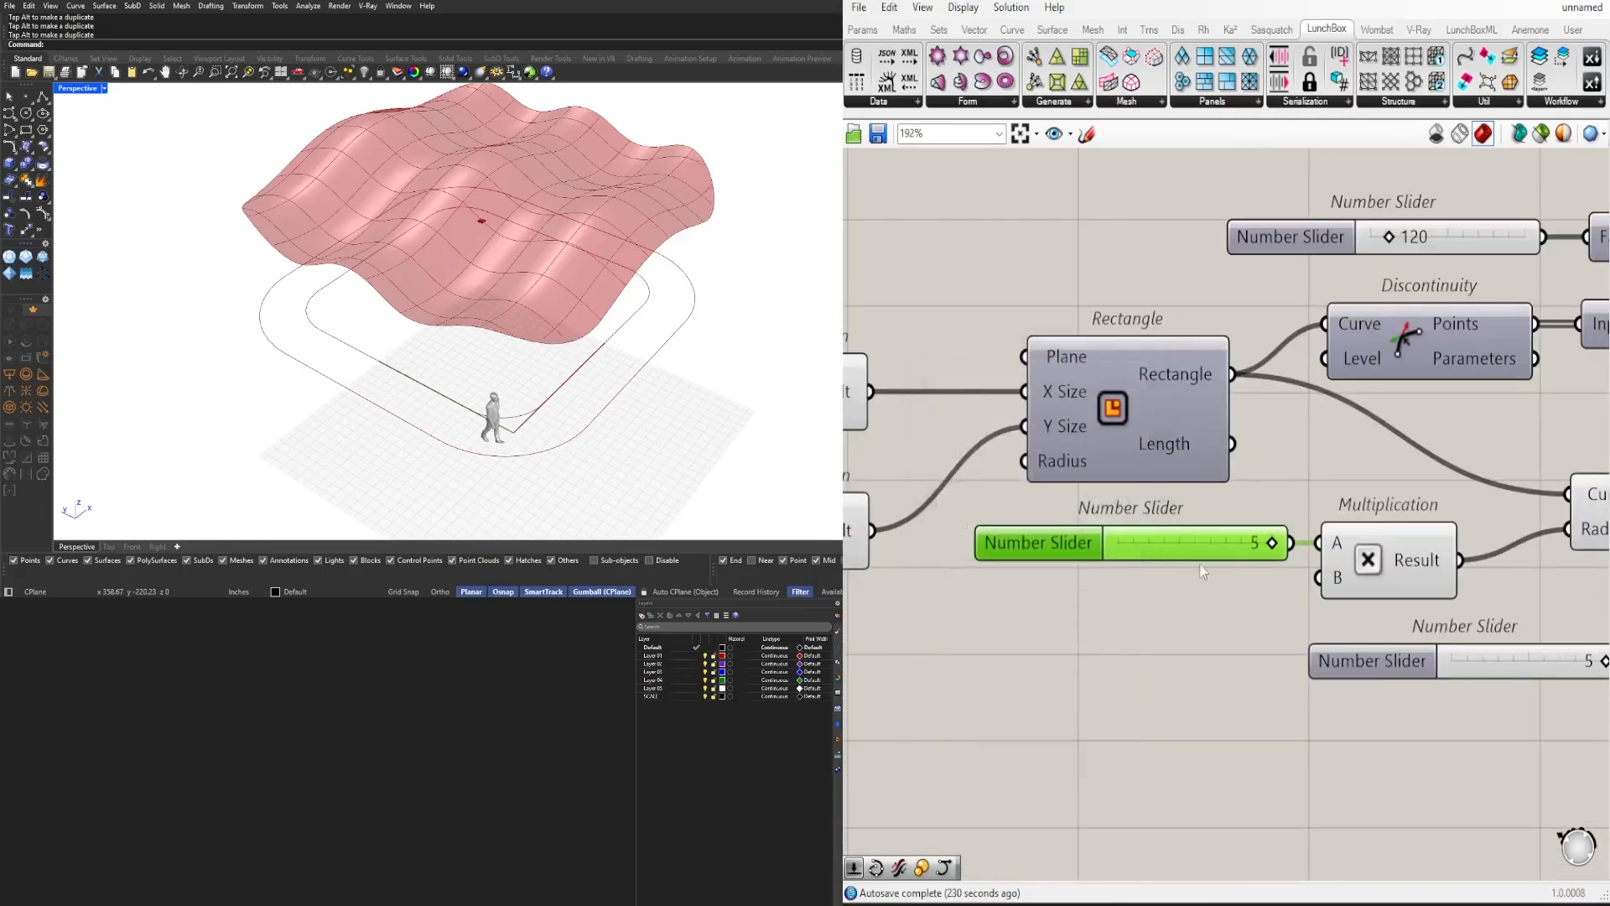
pyautogui.scroll(3, 1276, 541)
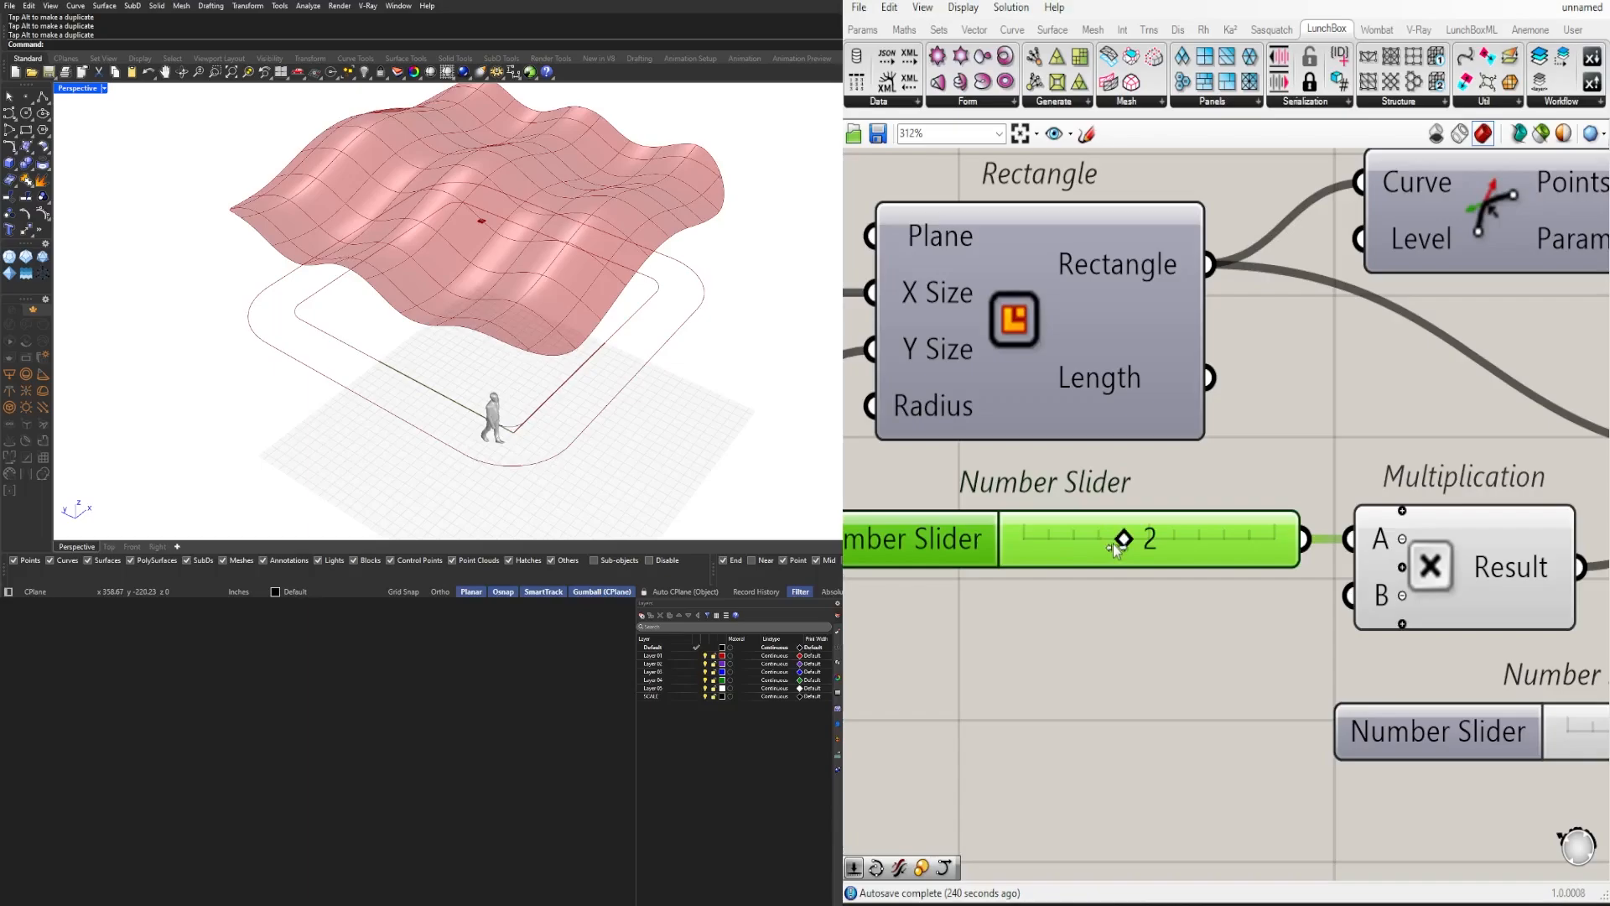
# Step: Check the roof curves from each Project component against the adjusted fillet outline
pyautogui.scroll(-6, 1381, 545)
pyautogui.moveTo(1468, 696); pyautogui.dragTo(1103, 705, button='right')
pyautogui.click(1104, 705)
pyautogui.scroll(-5, 1116, 620)
pyautogui.moveTo(1510, 570); pyautogui.dragTo(1093, 551, button='right')
pyautogui.moveTo(516, 360)
pyautogui.mouseDown(button='right')
pyautogui.moveTo(529, 313)
pyautogui.moveTo(510, 330)
pyautogui.mouseUp(button='right')
pyautogui.scroll(3, 1460, 528)
pyautogui.click(1328, 505)
pyautogui.moveTo(1460, 528); pyautogui.dragTo(1098, 543, button='right')
pyautogui.click(1087, 572)
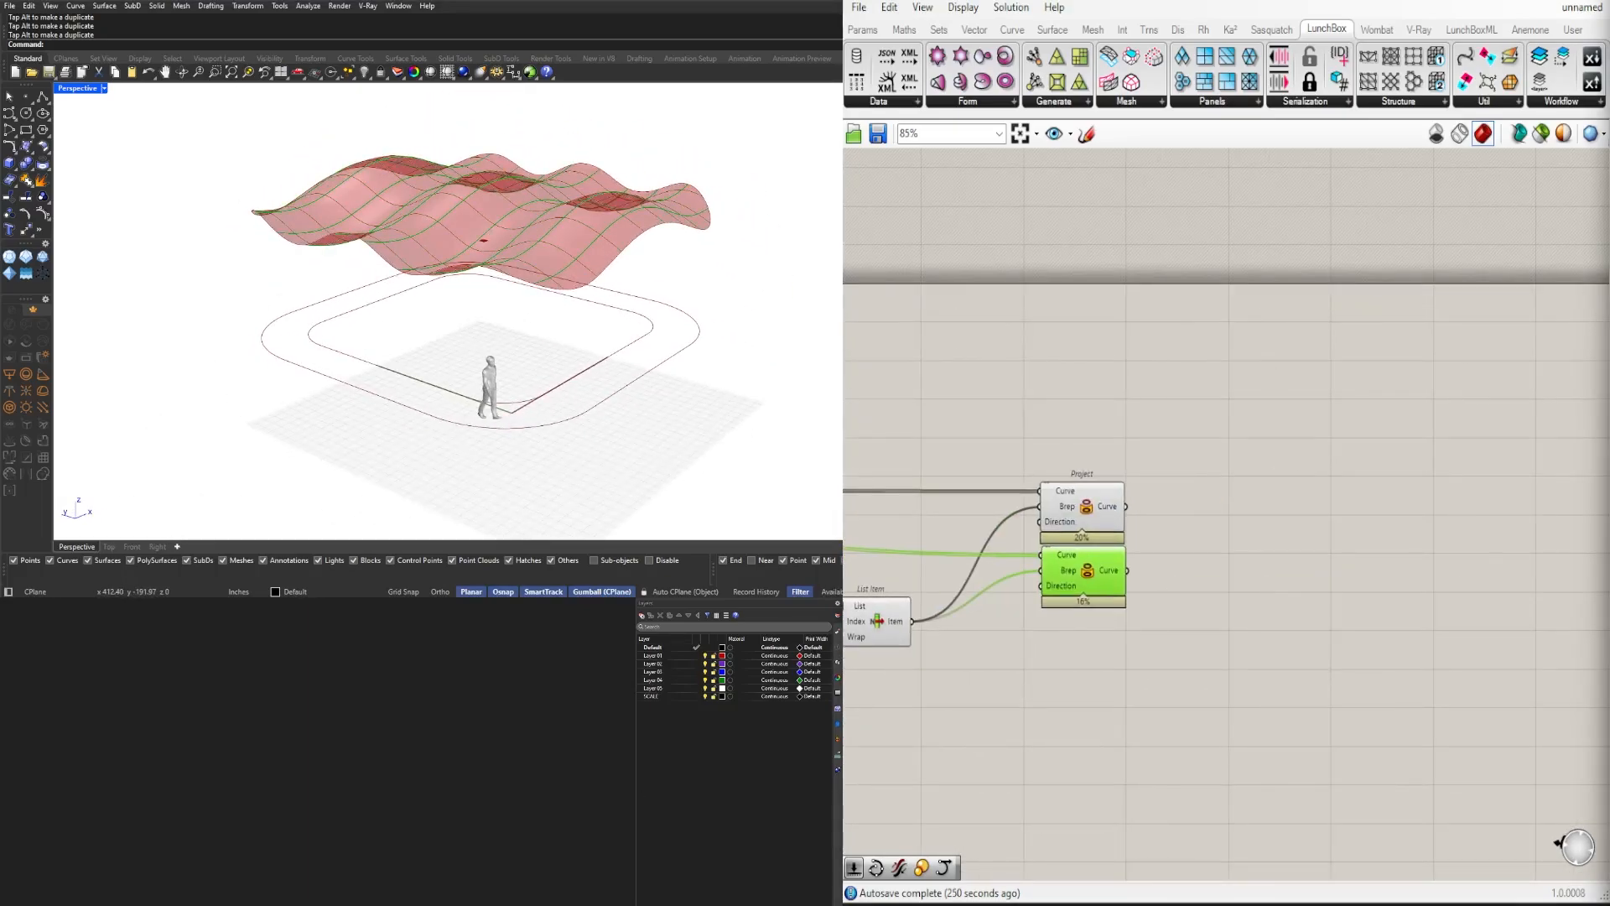
# Step: Compare the curve directions of the two Project components on the roof by highlighting each in turn
pyautogui.click(1449, 648)
pyautogui.moveTo(638, 281); pyautogui.dragTo(583, 322, button='right')
pyautogui.scroll(3, 1092, 503)
pyautogui.click(1093, 505)
pyautogui.click(1100, 614)
pyautogui.click(1095, 510)
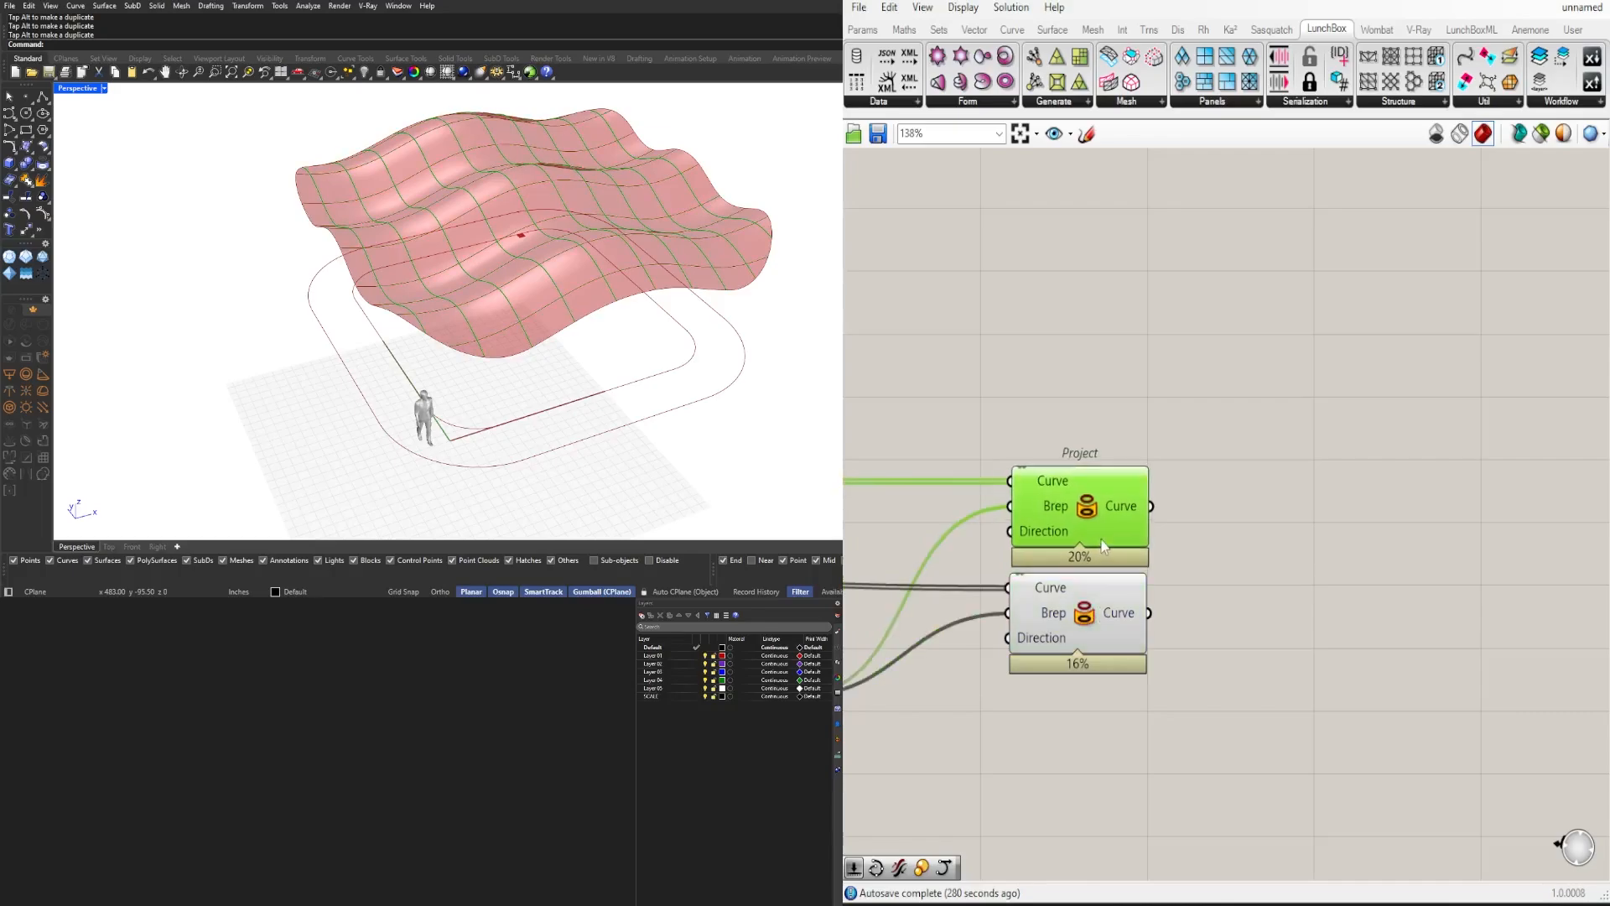
# Step: Add a List Item component beside the two Project components
pyautogui.click(1096, 614)
pyautogui.moveTo(1262, 665); pyautogui.dragTo(1174, 589, button='right')
pyautogui.click(1174, 589)
pyautogui.click(998, 537)
pyautogui.moveTo(734, 386); pyautogui.dragTo(809, 355, button='right')
pyautogui.doubleClick(1220, 544)
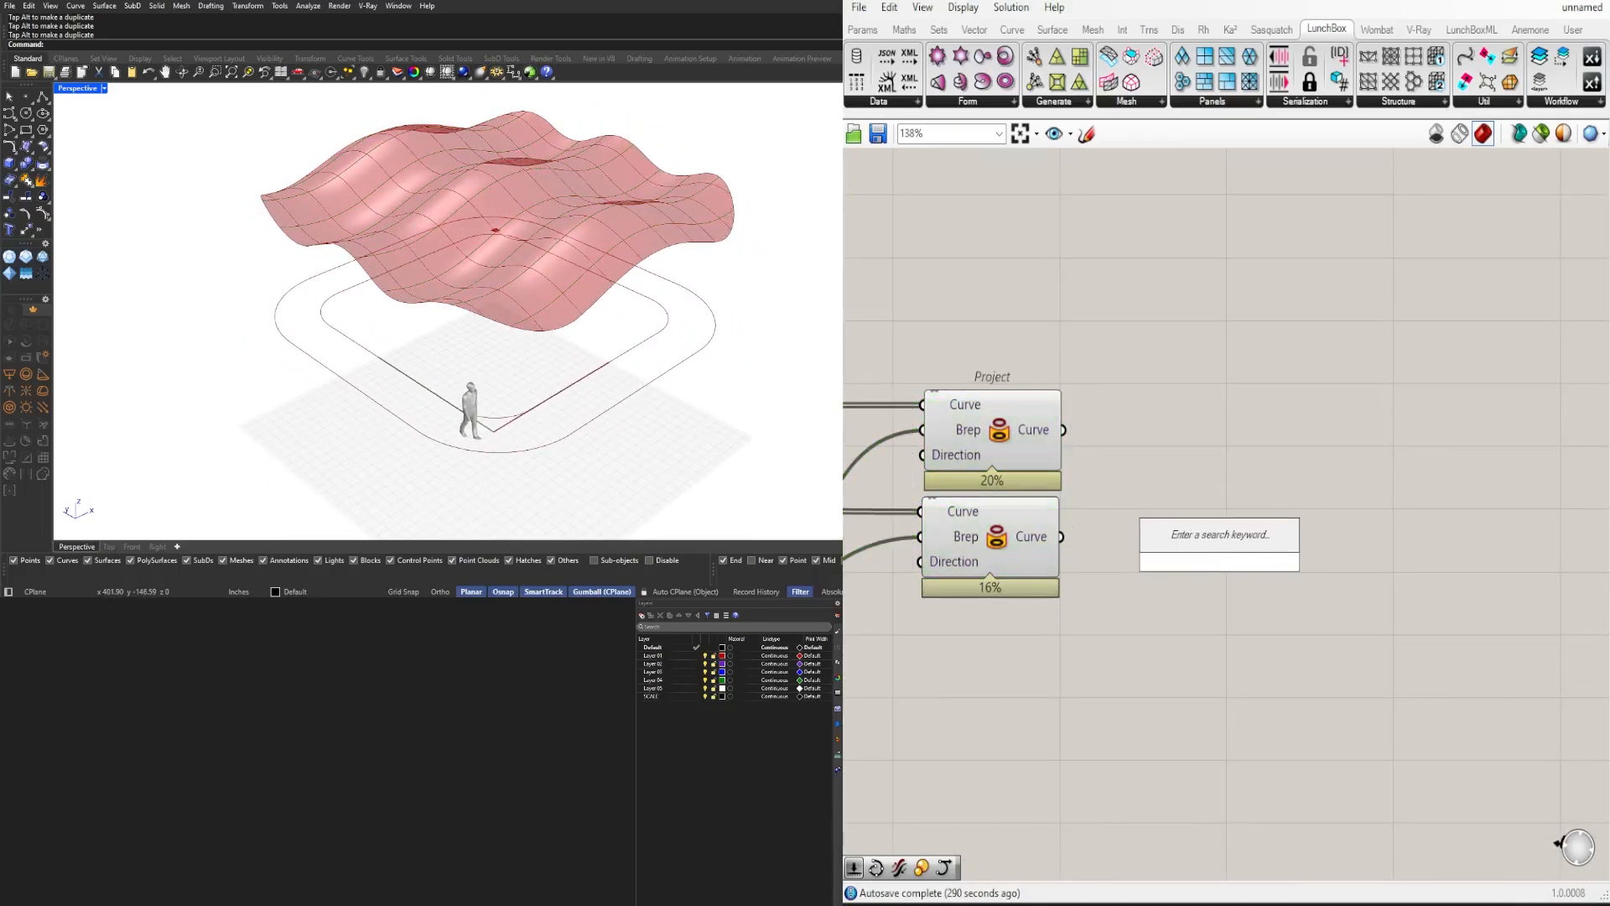
pyautogui.write('item')
pyautogui.click(1211, 520)
# Step: Feed the lower Project component's curves into the List Item and flatten its List input
pyautogui.moveTo(1061, 537); pyautogui.dragTo(1195, 580)
pyautogui.rightClick(1200, 535)
pyautogui.click(1305, 672)
pyautogui.moveTo(619, 371); pyautogui.dragTo(654, 356, button='right')
pyautogui.scroll(1, 1360, 700)
# Step: Add a Curve parameter and feed it with the List Item's output
pyautogui.moveTo(1360, 699); pyautogui.dragTo(1250, 624, button='right')
pyautogui.click(1250, 624)
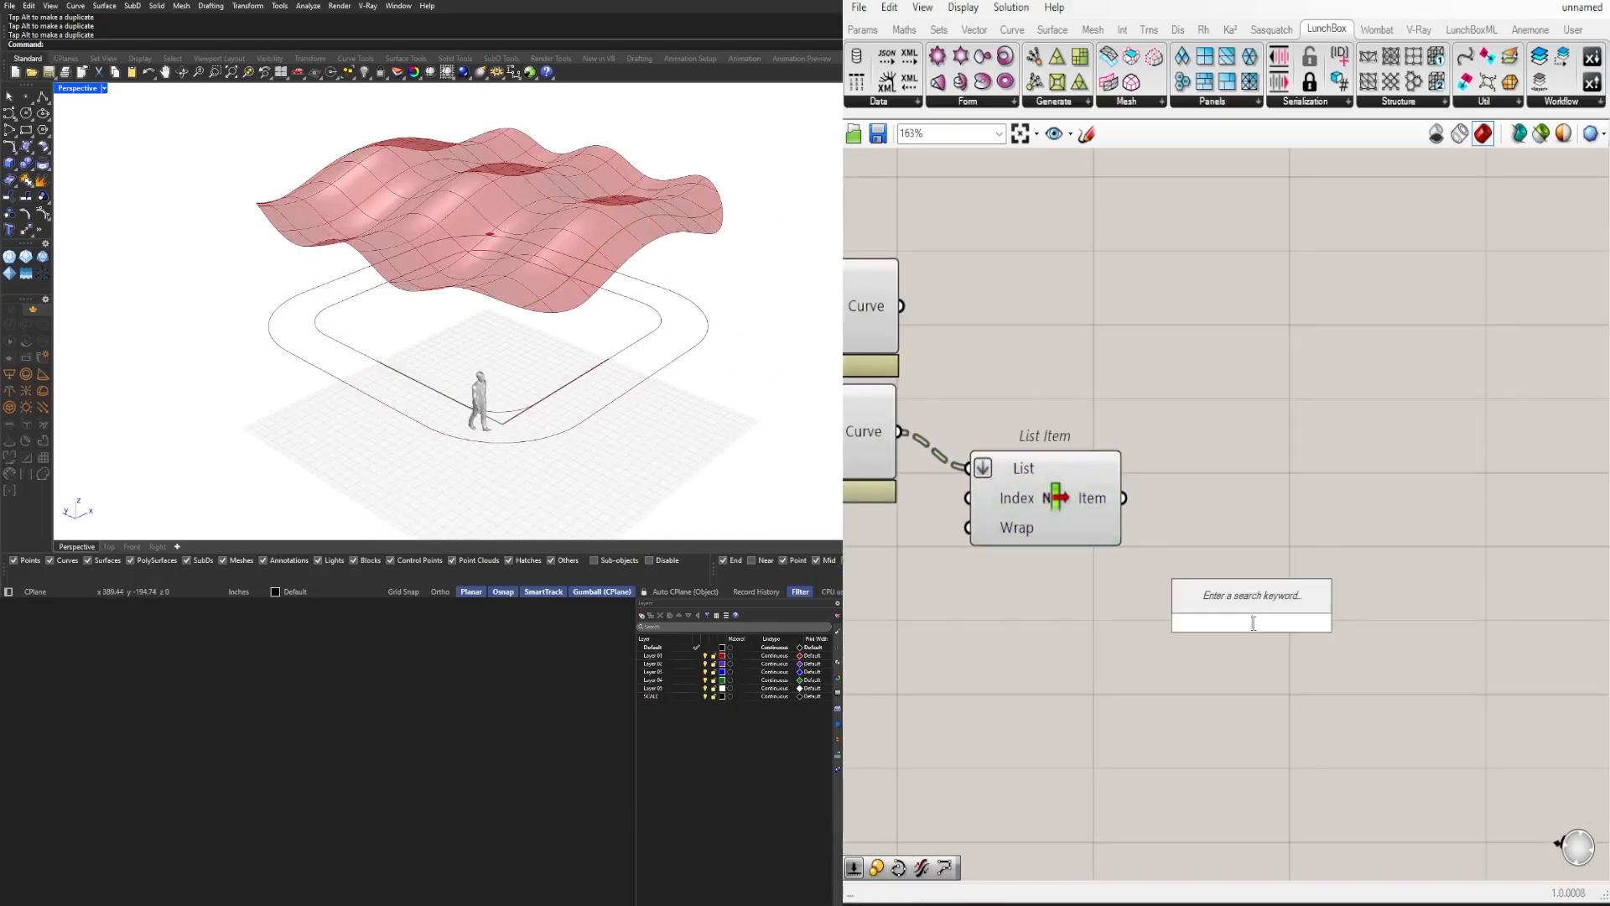
pyautogui.write('CURV')
pyautogui.click(1220, 530)
pyautogui.moveTo(1124, 498); pyautogui.dragTo(1293, 500)
# Step: Add Move, Unit Z and Negative components near the Curve parameter
pyautogui.moveTo(1389, 580); pyautogui.dragTo(1206, 581, button='right')
pyautogui.doubleClick(1206, 579)
pyautogui.write('MO')
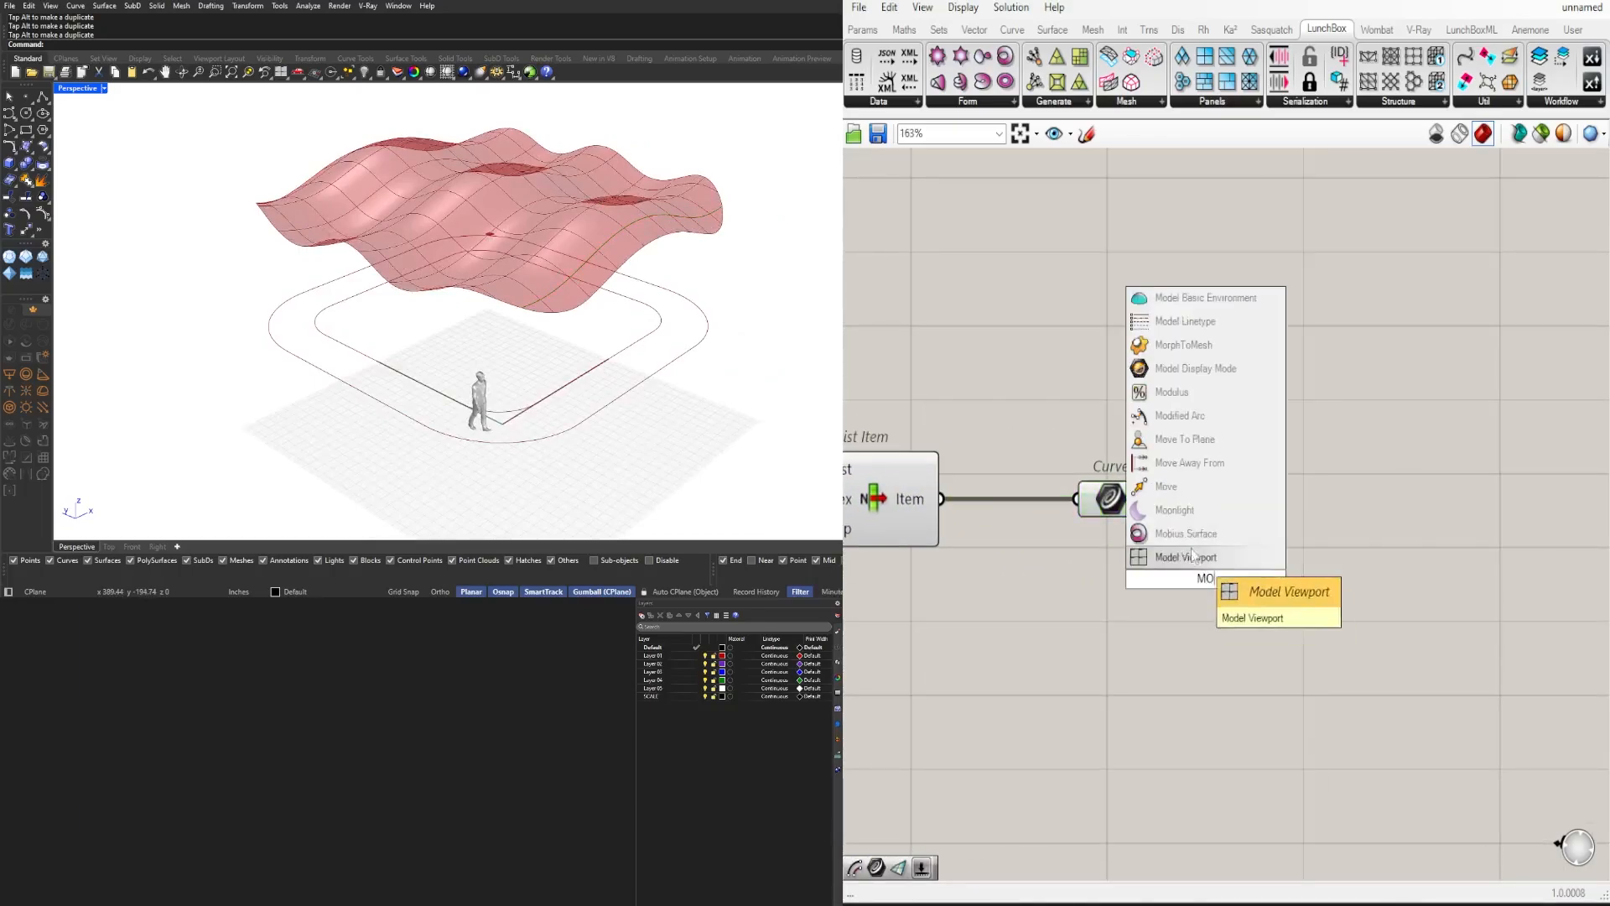
pyautogui.write('VE')
pyautogui.click(1192, 551)
pyautogui.doubleClick(1040, 658)
pyautogui.write('Z')
pyautogui.click(1040, 639)
pyautogui.doubleClick(1226, 665)
pyautogui.write('NEG')
pyautogui.click(1225, 643)
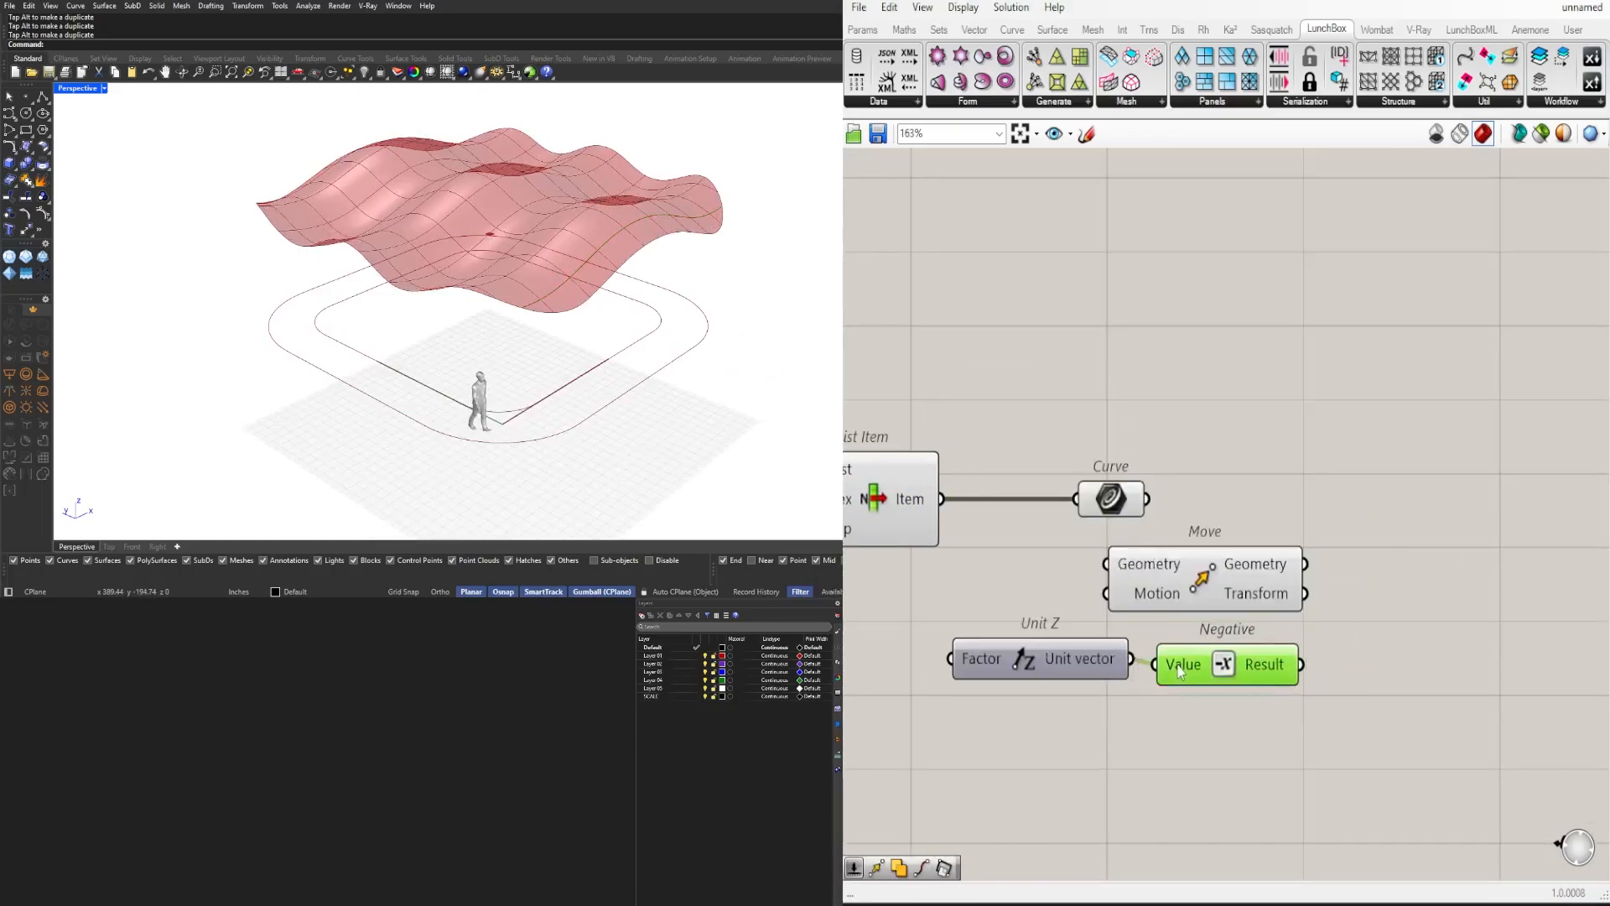
# Step: Feed the negated Unit Z vector into the Move's Motion and the Curve parameter into its Geometry
pyautogui.moveTo(1149, 587); pyautogui.dragTo(1363, 608)
pyautogui.moveTo(1296, 659); pyautogui.dragTo(1320, 615)
pyautogui.moveTo(1418, 697); pyautogui.dragTo(1238, 697, button='right')
pyautogui.moveTo(1308, 704); pyautogui.dragTo(1064, 649)
pyautogui.moveTo(966, 499); pyautogui.dragTo(1305, 602)
pyautogui.moveTo(948, 712); pyautogui.dragTo(1108, 700, button='right')
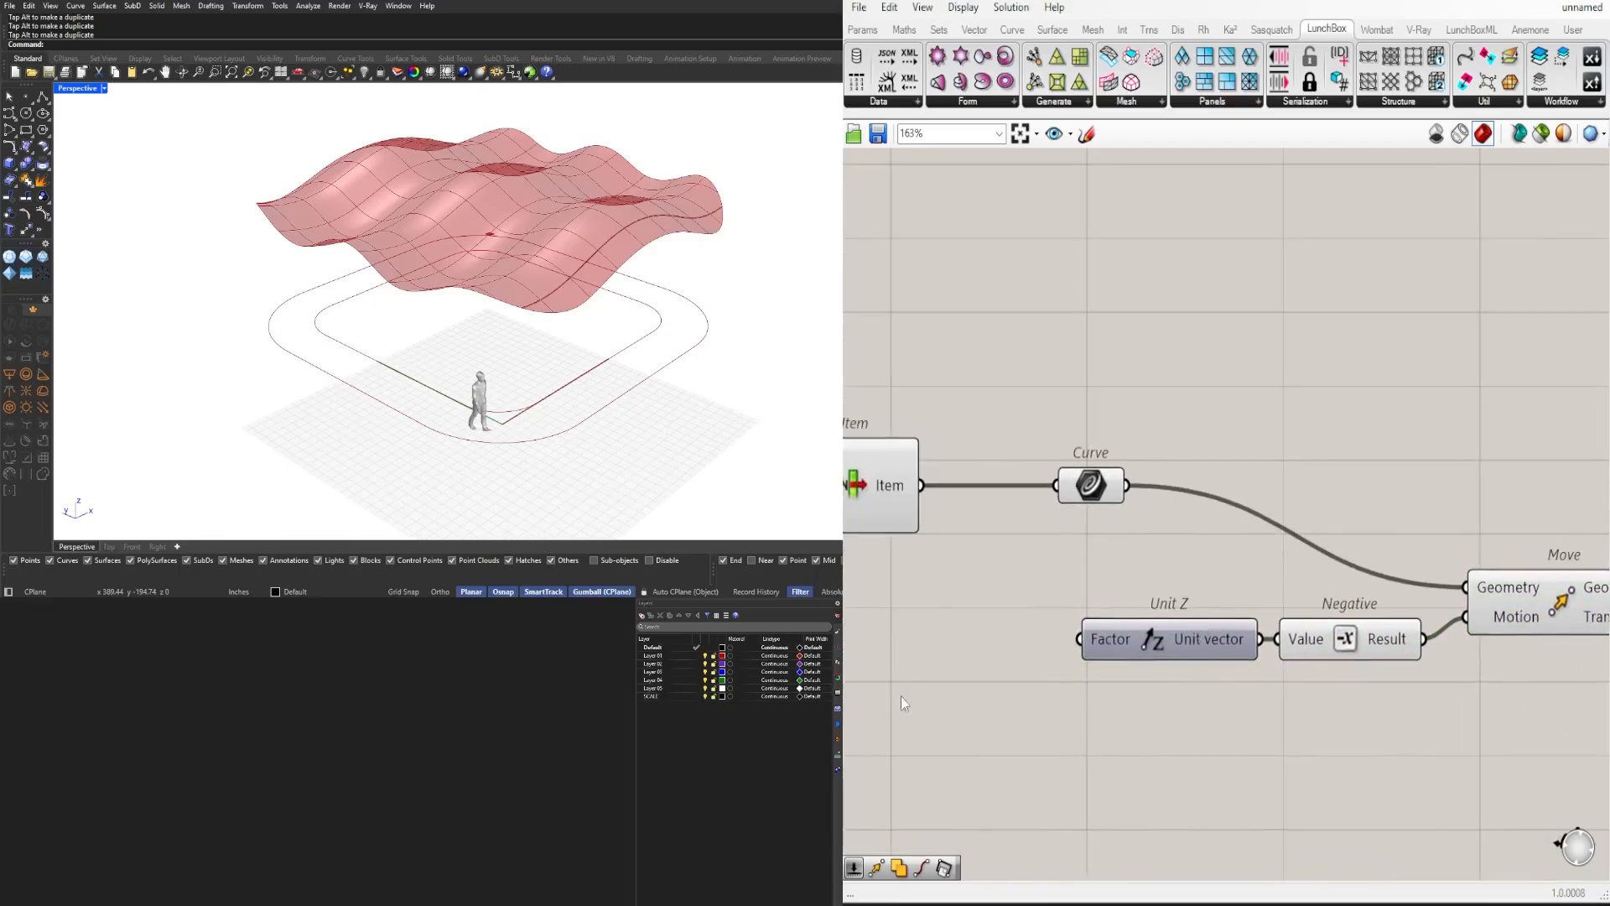
# Step: Drive the Unit Z Factor with a number slider set to 24 and tidy the Move chain's layout
pyautogui.moveTo(901, 696); pyautogui.dragTo(1039, 682, button='right')
pyautogui.doubleClick(1049, 669)
pyautogui.write('24')
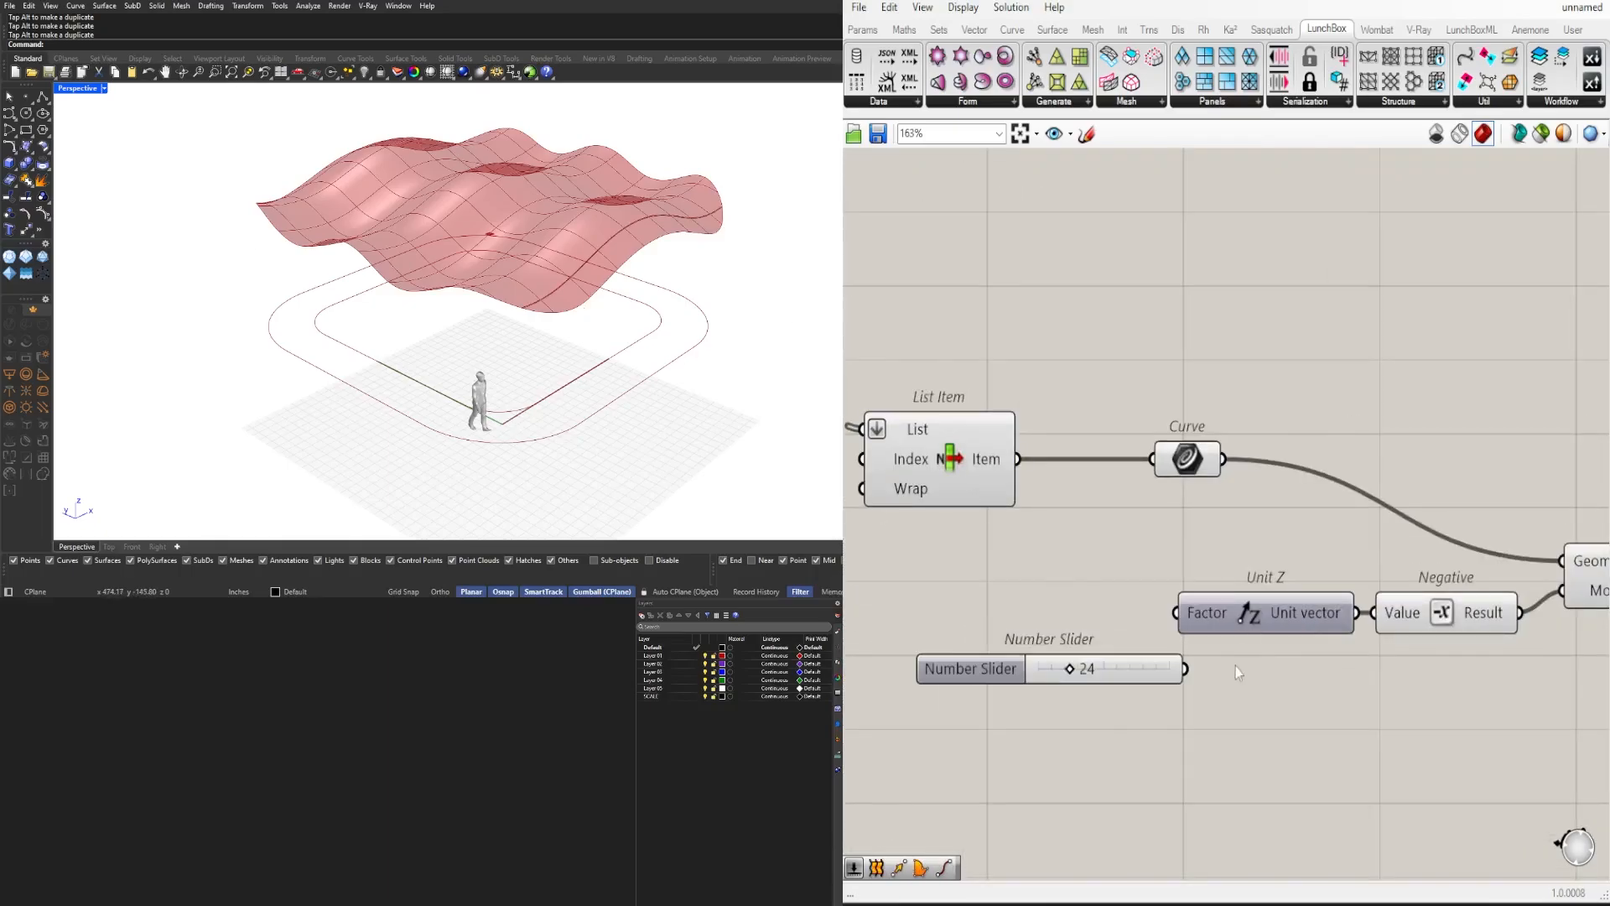
pyautogui.scroll(-4, 1070, 594)
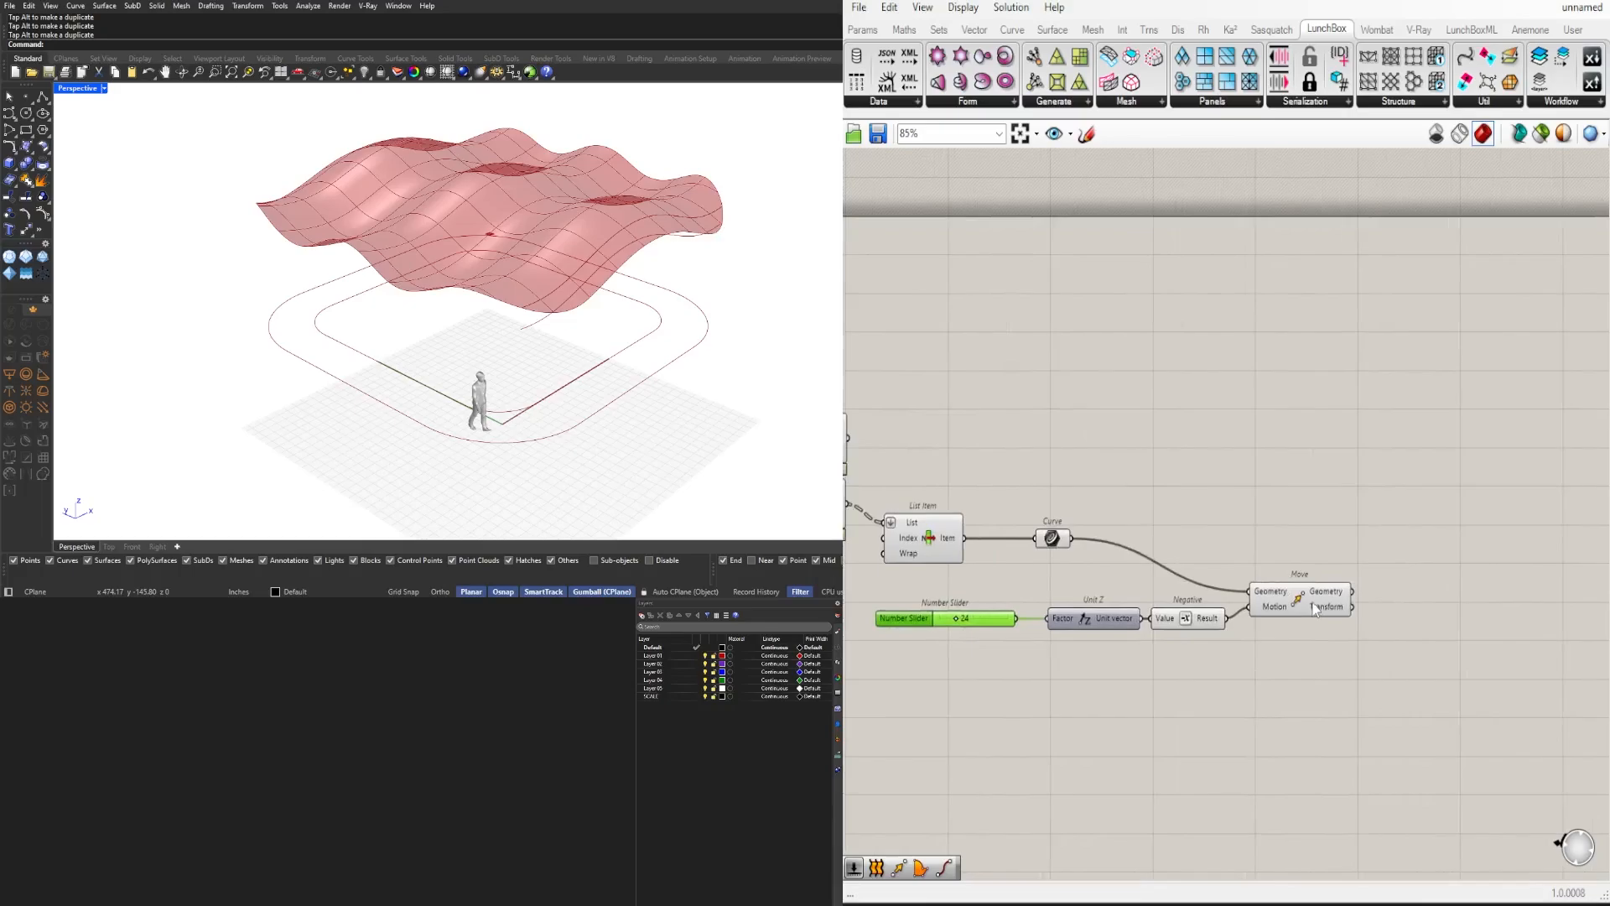
pyautogui.moveTo(1354, 621); pyautogui.dragTo(956, 625)
pyautogui.moveTo(1107, 622); pyautogui.dragTo(1070, 623)
pyautogui.scroll(2, 1082, 604)
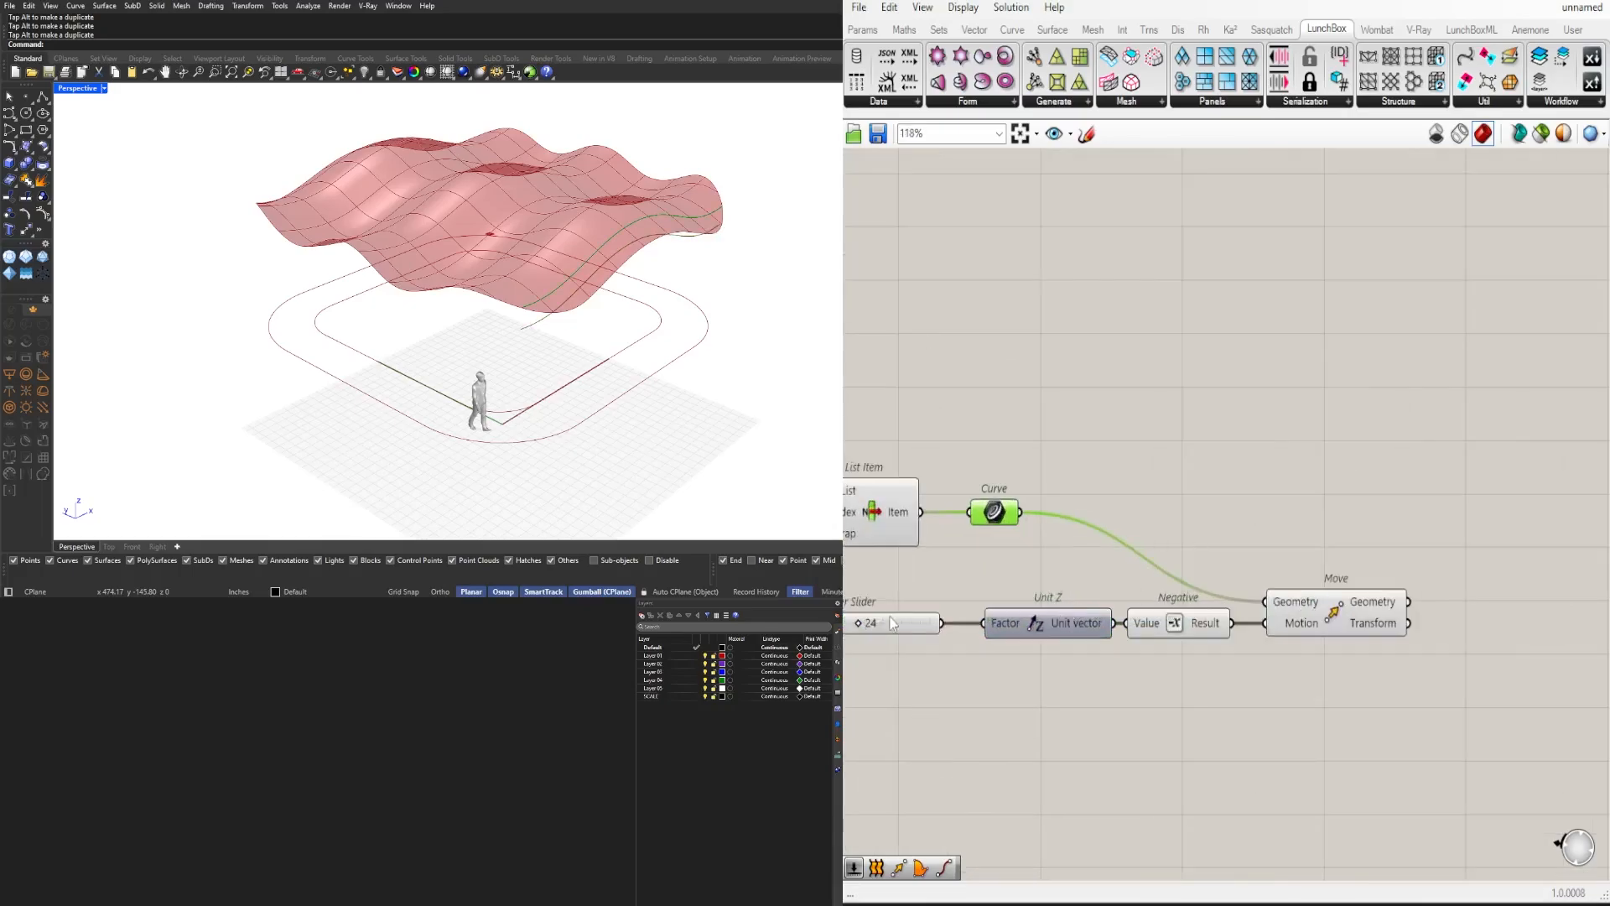
# Step: Add a Loft between the selected roof curve and its moved copy
pyautogui.moveTo(1255, 512); pyautogui.dragTo(1141, 490, button='right')
pyautogui.doubleClick(1350, 536)
pyautogui.write('loft')
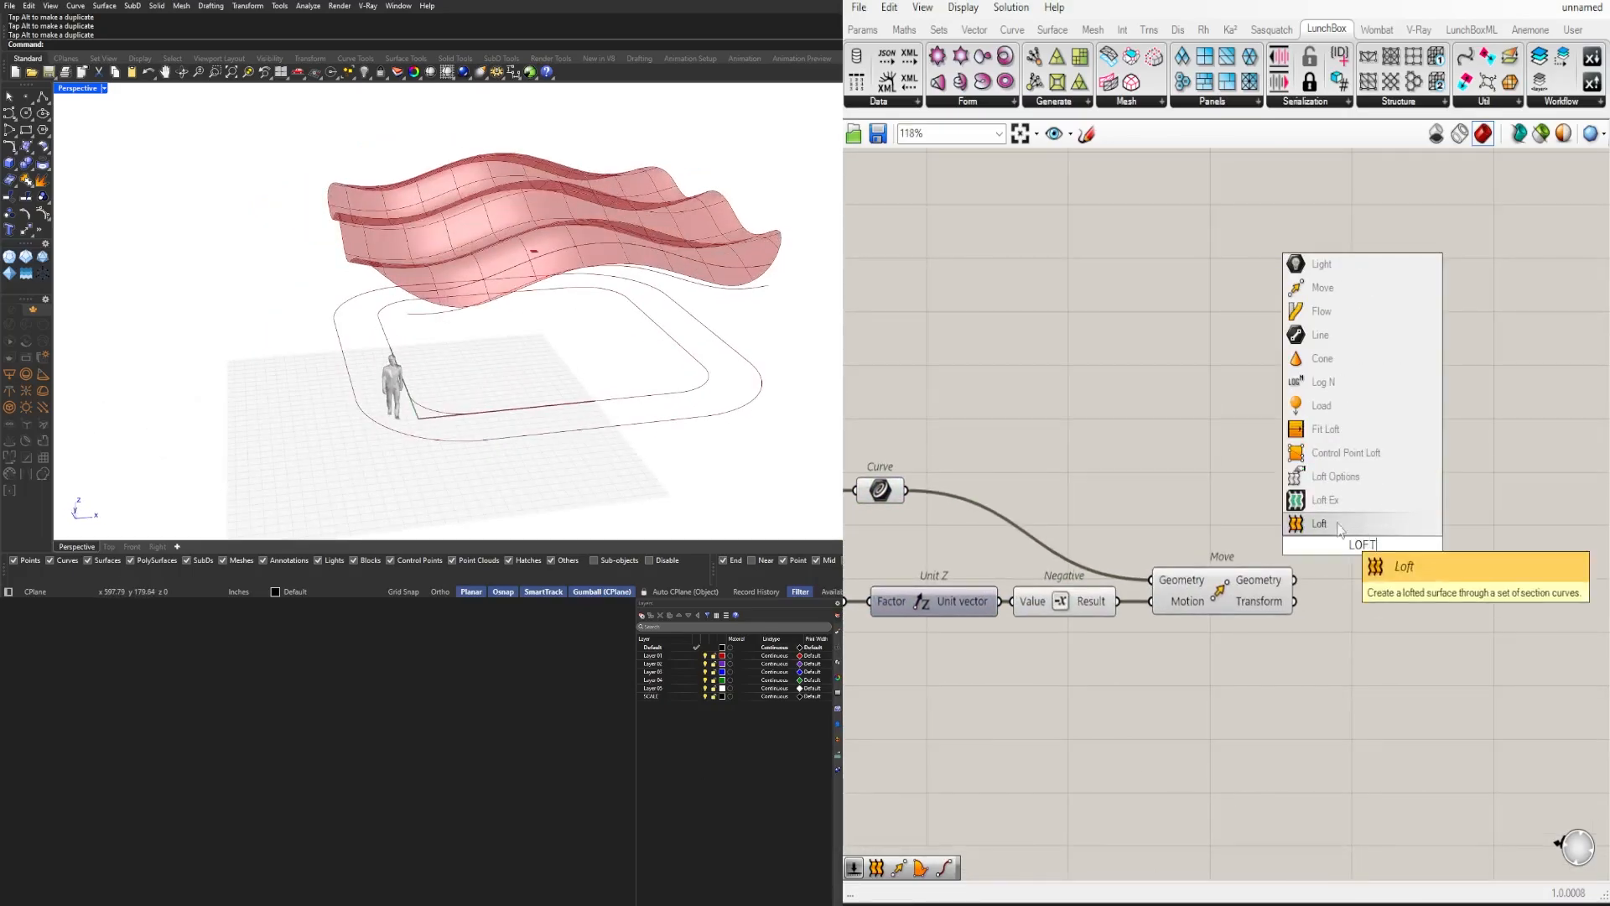
pyautogui.press('Return')
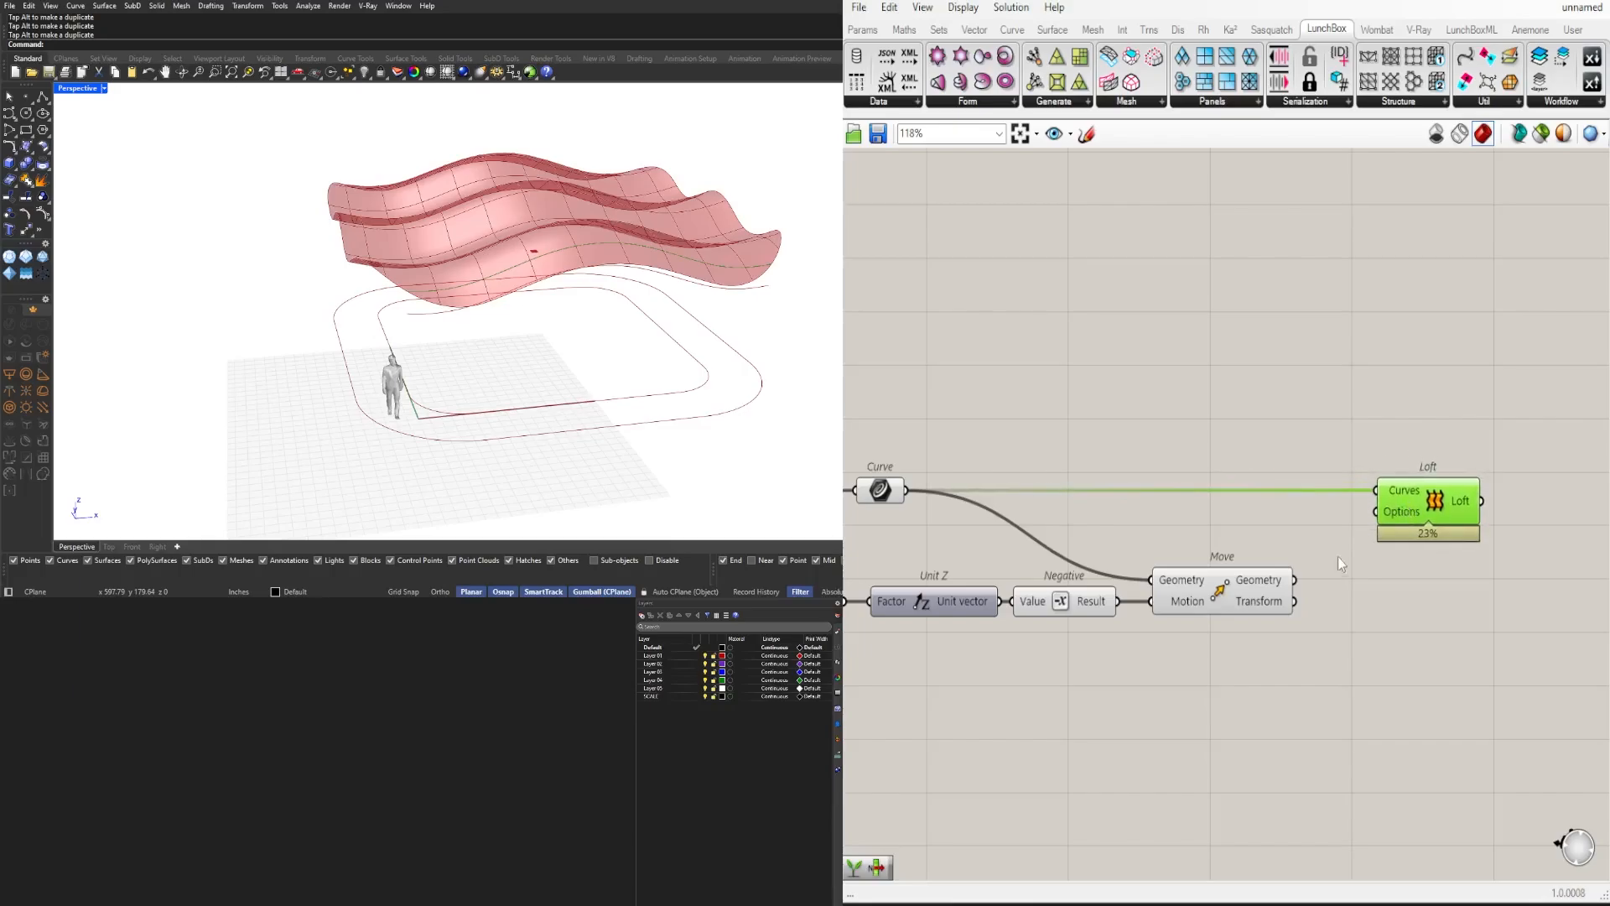
pyautogui.moveTo(1430, 504); pyautogui.dragTo(1403, 568)
# Step: Add an Offset Curve for the selected roof curve, with a 3.5 slider and its Negative both feeding Distance
pyautogui.doubleClick(1342, 474)
pyautogui.write('OF')
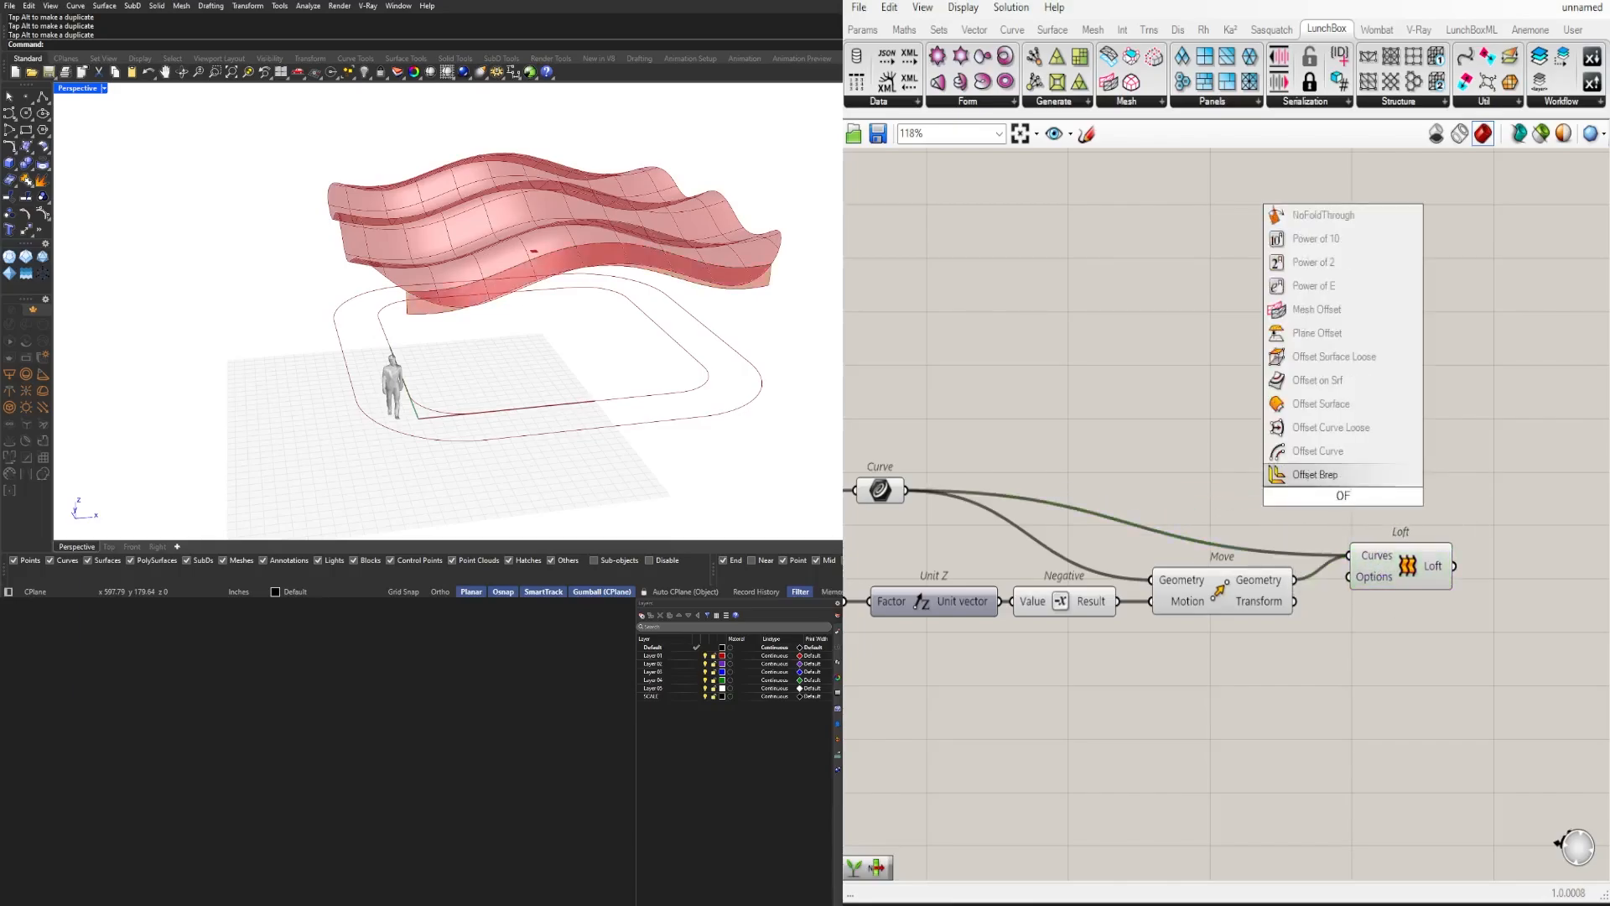
pyautogui.click(1336, 449)
pyautogui.moveTo(1174, 446); pyautogui.dragTo(1242, 464, button='right')
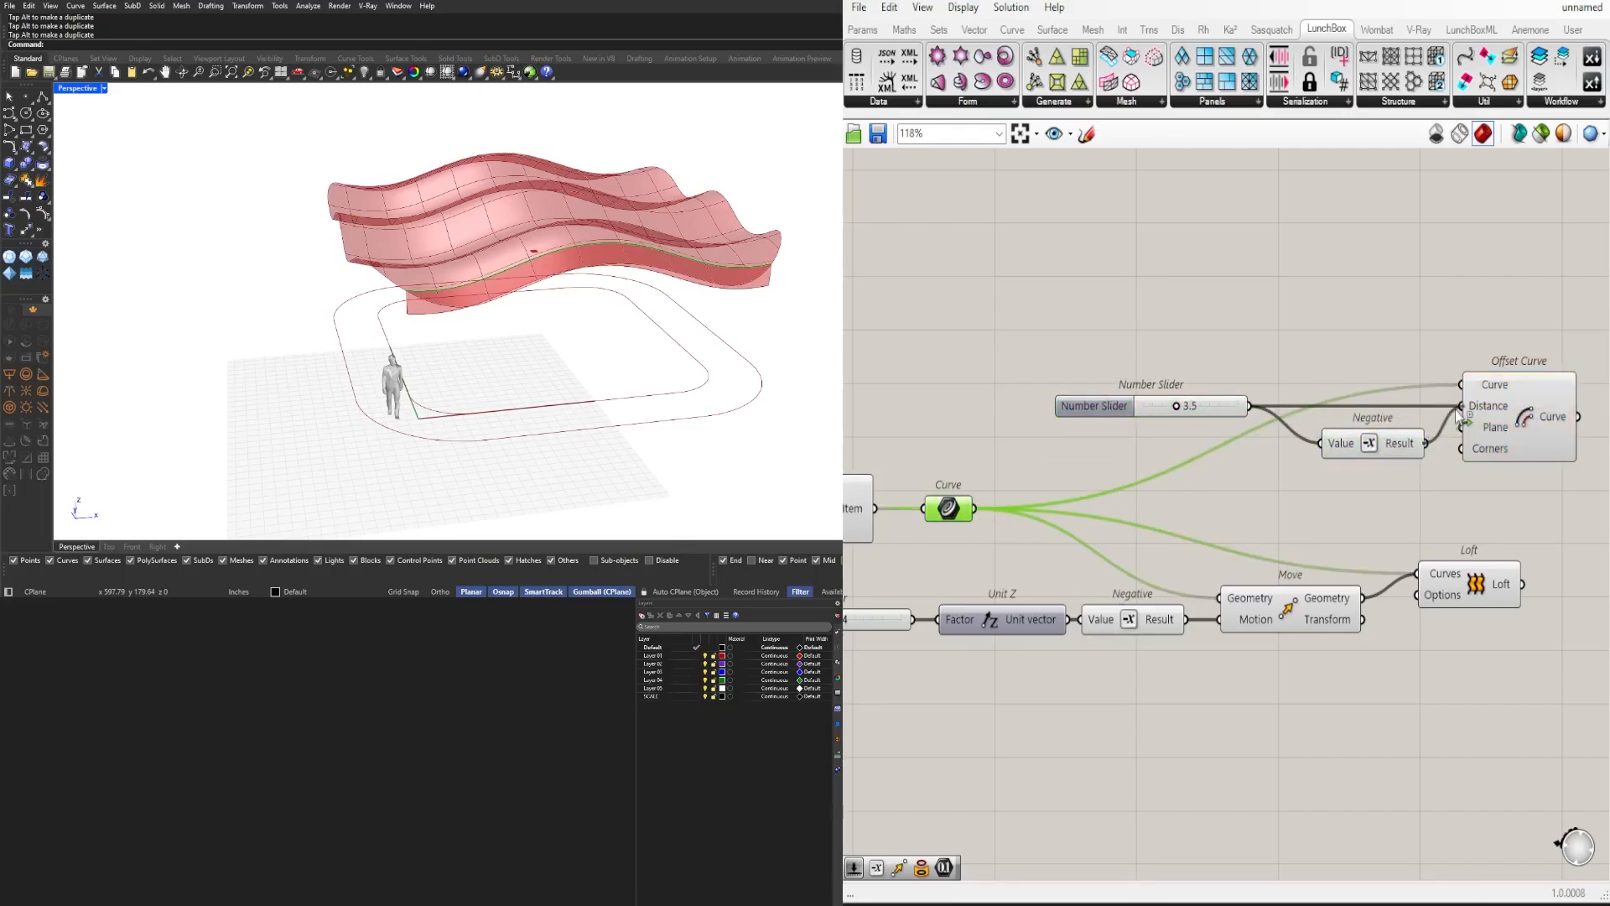
pyautogui.keyDown('shift'); pyautogui.moveTo(1458, 412); pyautogui.dragTo(1461, 407); pyautogui.keyUp('shift')
# Step: Add an XY Plane component and connect it to the Offset Curve's Plane input
pyautogui.doubleClick(1237, 360)
pyautogui.write('xy')
pyautogui.press('Return')
pyautogui.moveTo(1237, 352); pyautogui.dragTo(1399, 502)
pyautogui.scroll(3, 1400, 502)
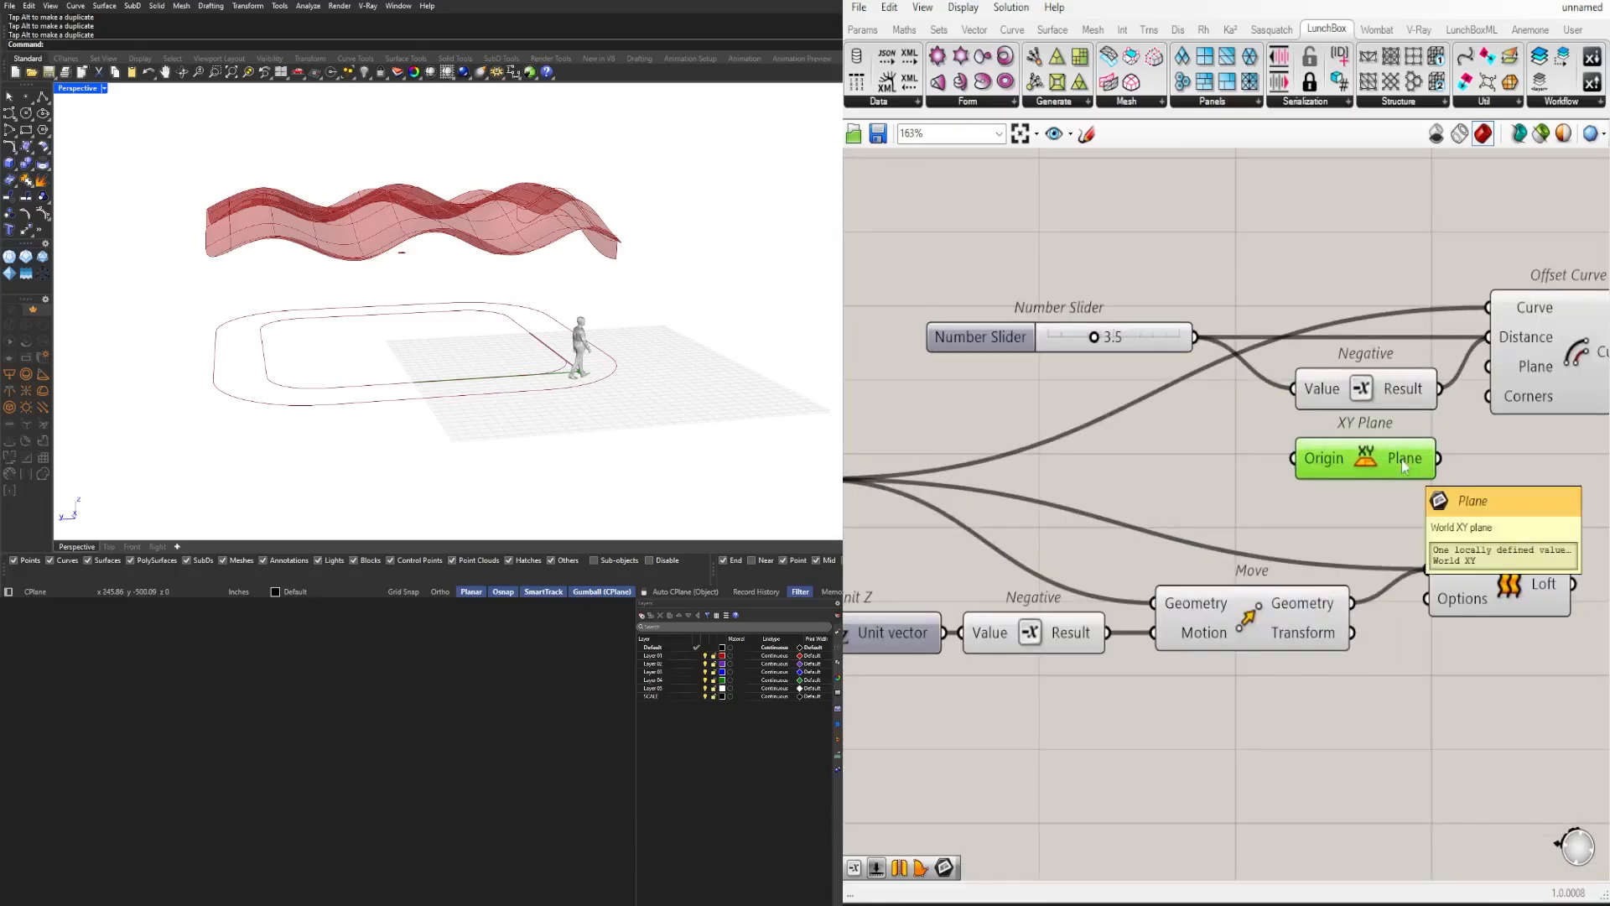
pyautogui.scroll(-3, 1406, 466)
pyautogui.scroll(3, 1509, 403)
pyautogui.moveTo(1295, 539); pyautogui.dragTo(1345, 447)
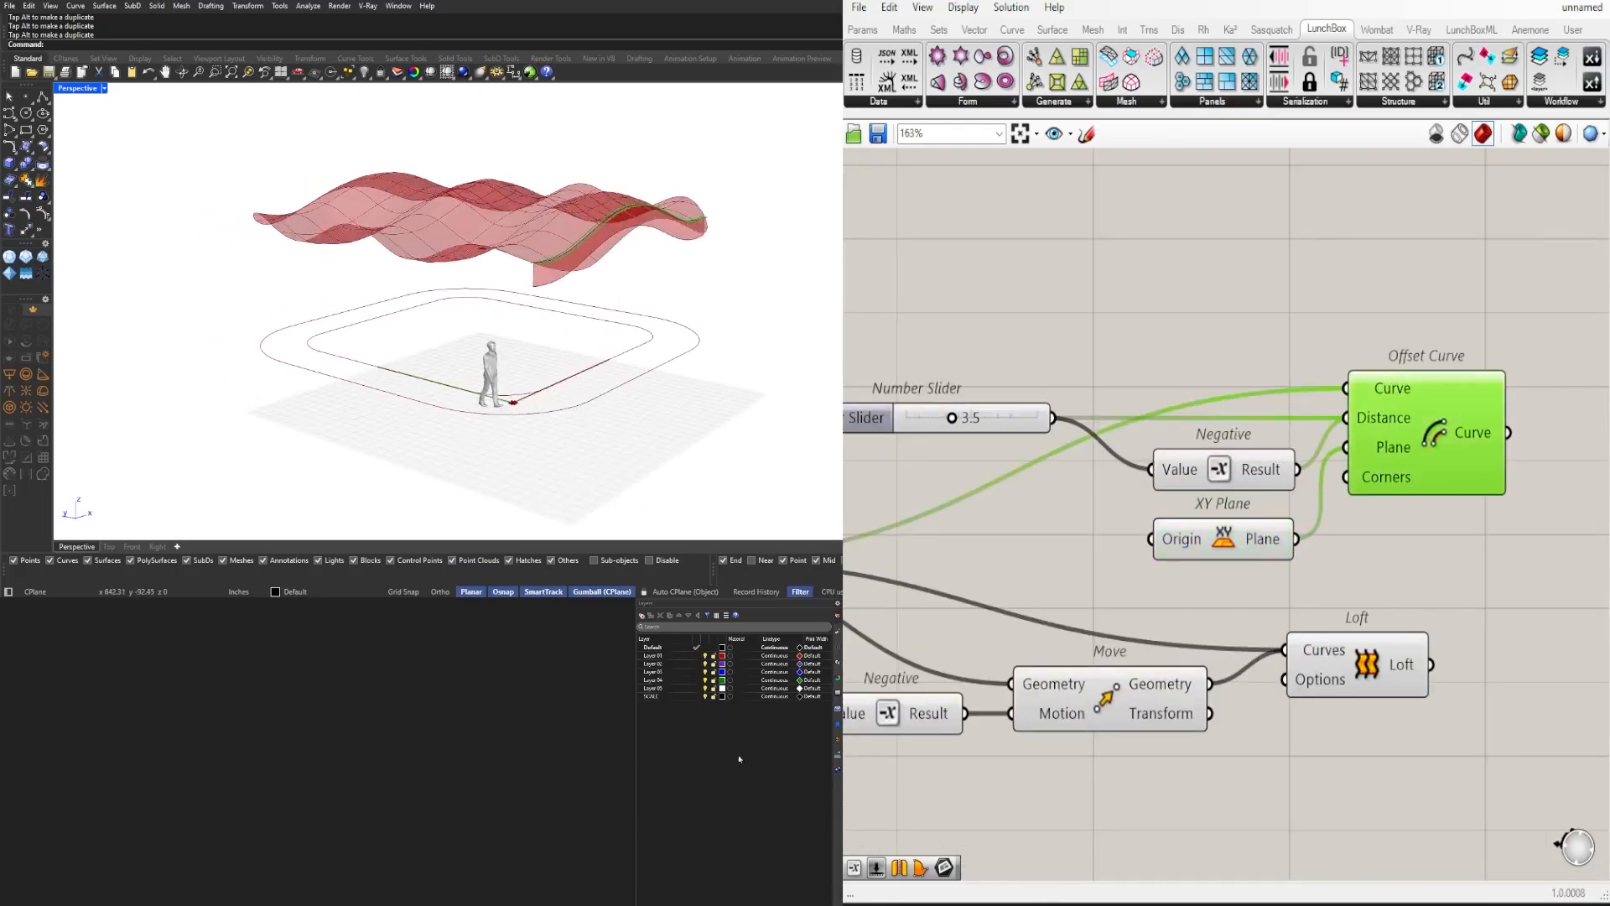
# Step: Hide the wire into the Offset Curve's Curve input and arrange the XY Plane below the Negative component
pyautogui.scroll(-1, 1090, 503)
pyautogui.rightClick(1132, 424)
pyautogui.click(1409, 525)
pyautogui.click(1022, 494)
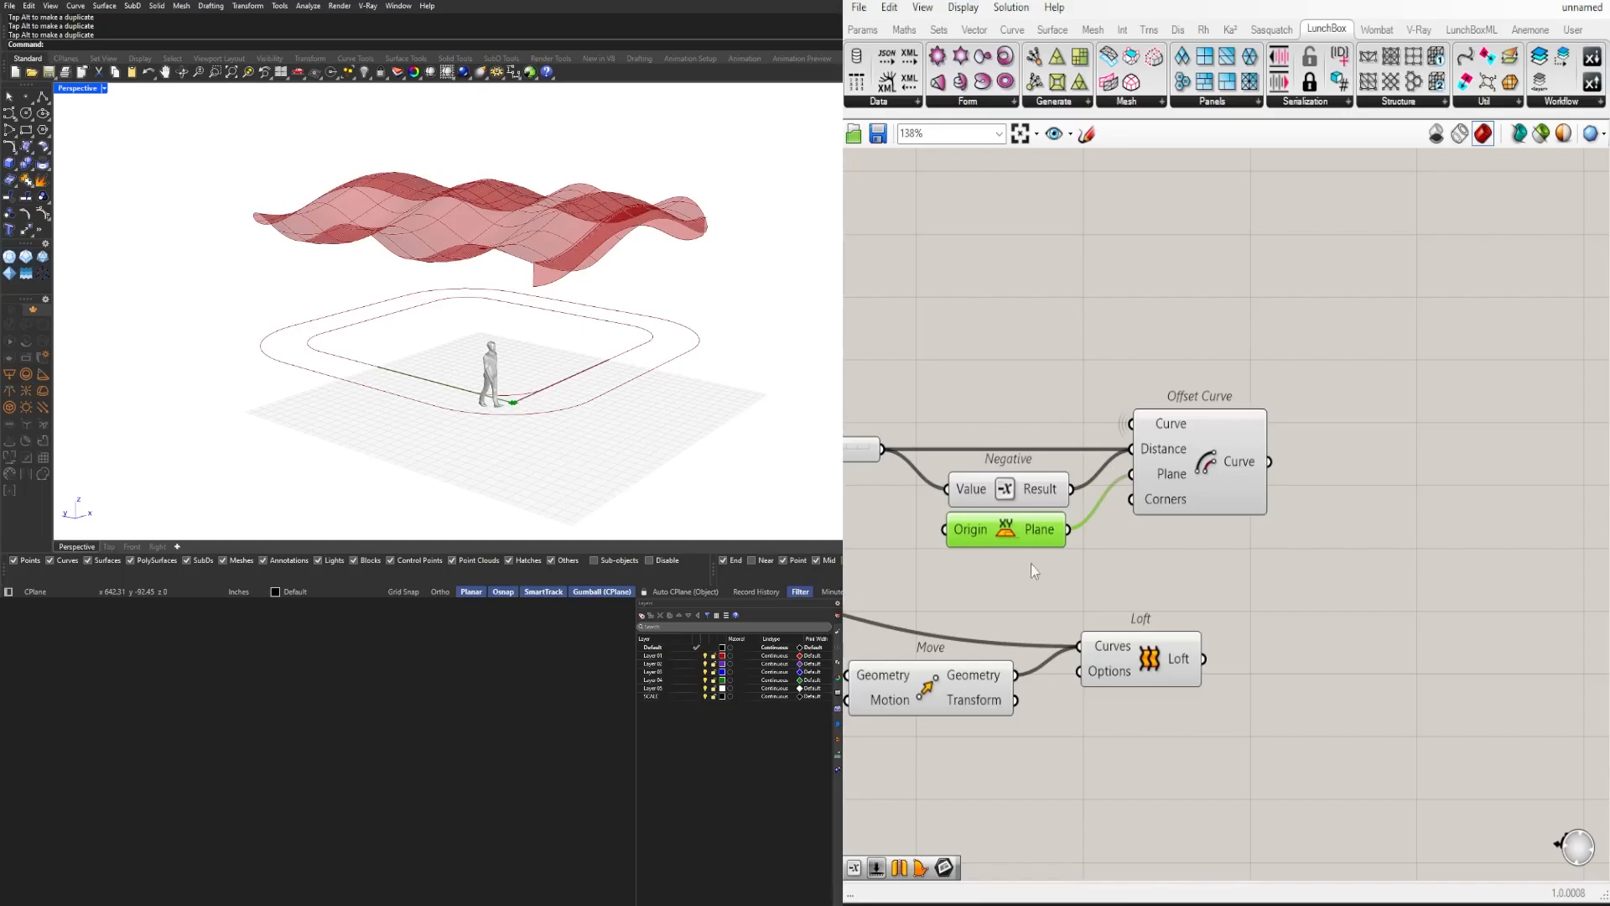
pyautogui.scroll(-2, 1030, 563)
pyautogui.moveTo(1048, 406); pyautogui.dragTo(1352, 491)
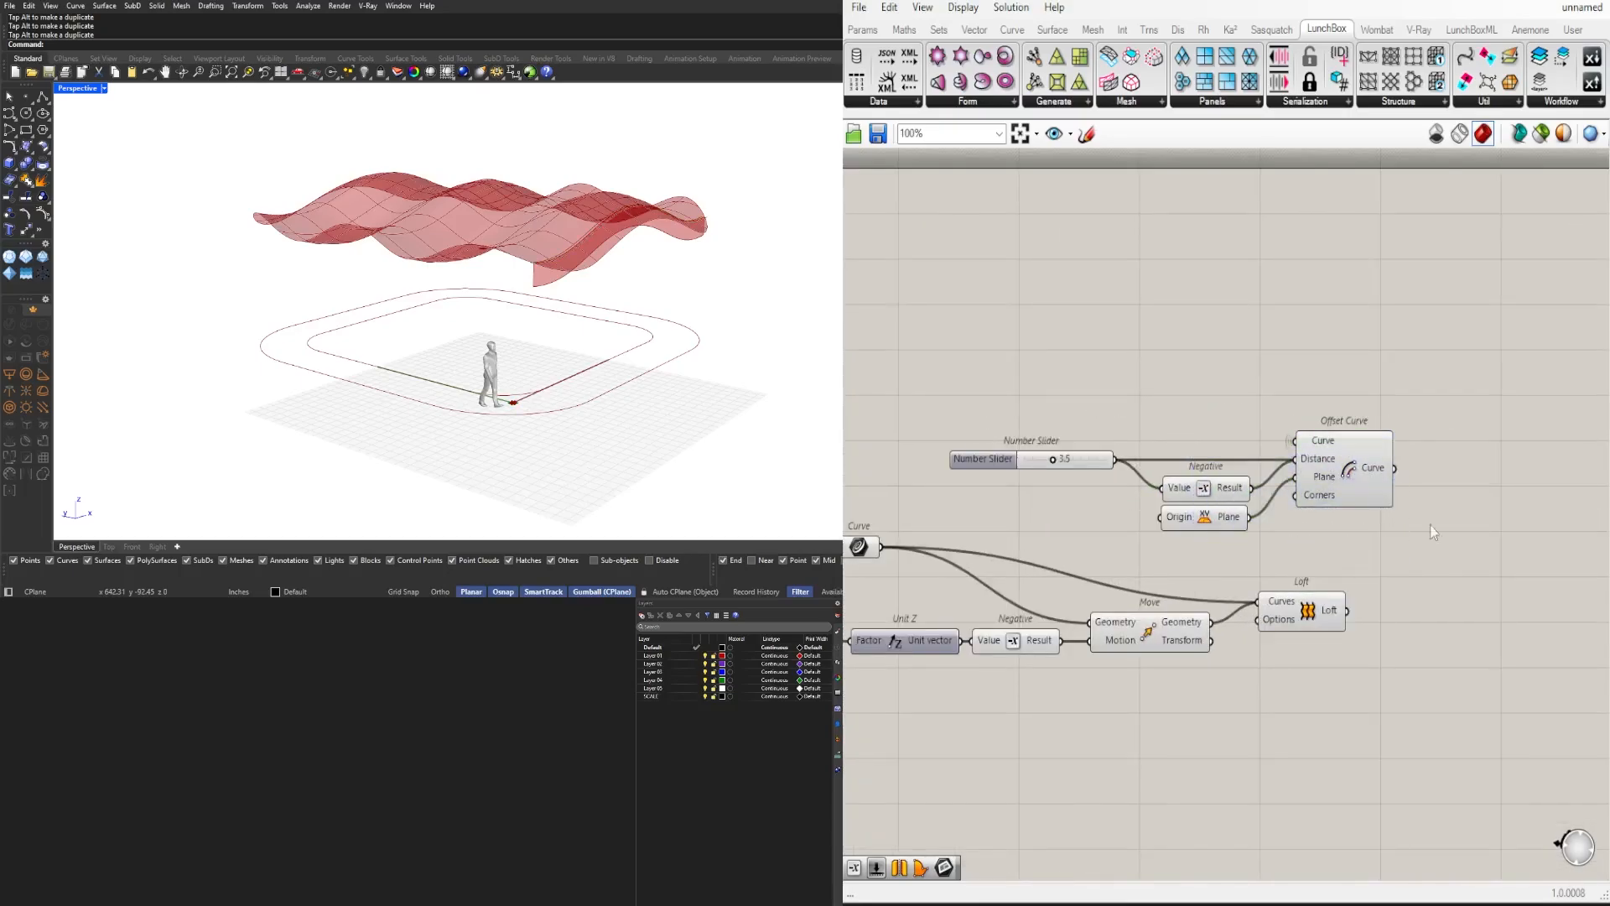
# Step: Feed the Offset Curve result into a second Loft and try flattening its Curves input
pyautogui.scroll(5, 701, 257)
pyautogui.rightClick(1436, 463)
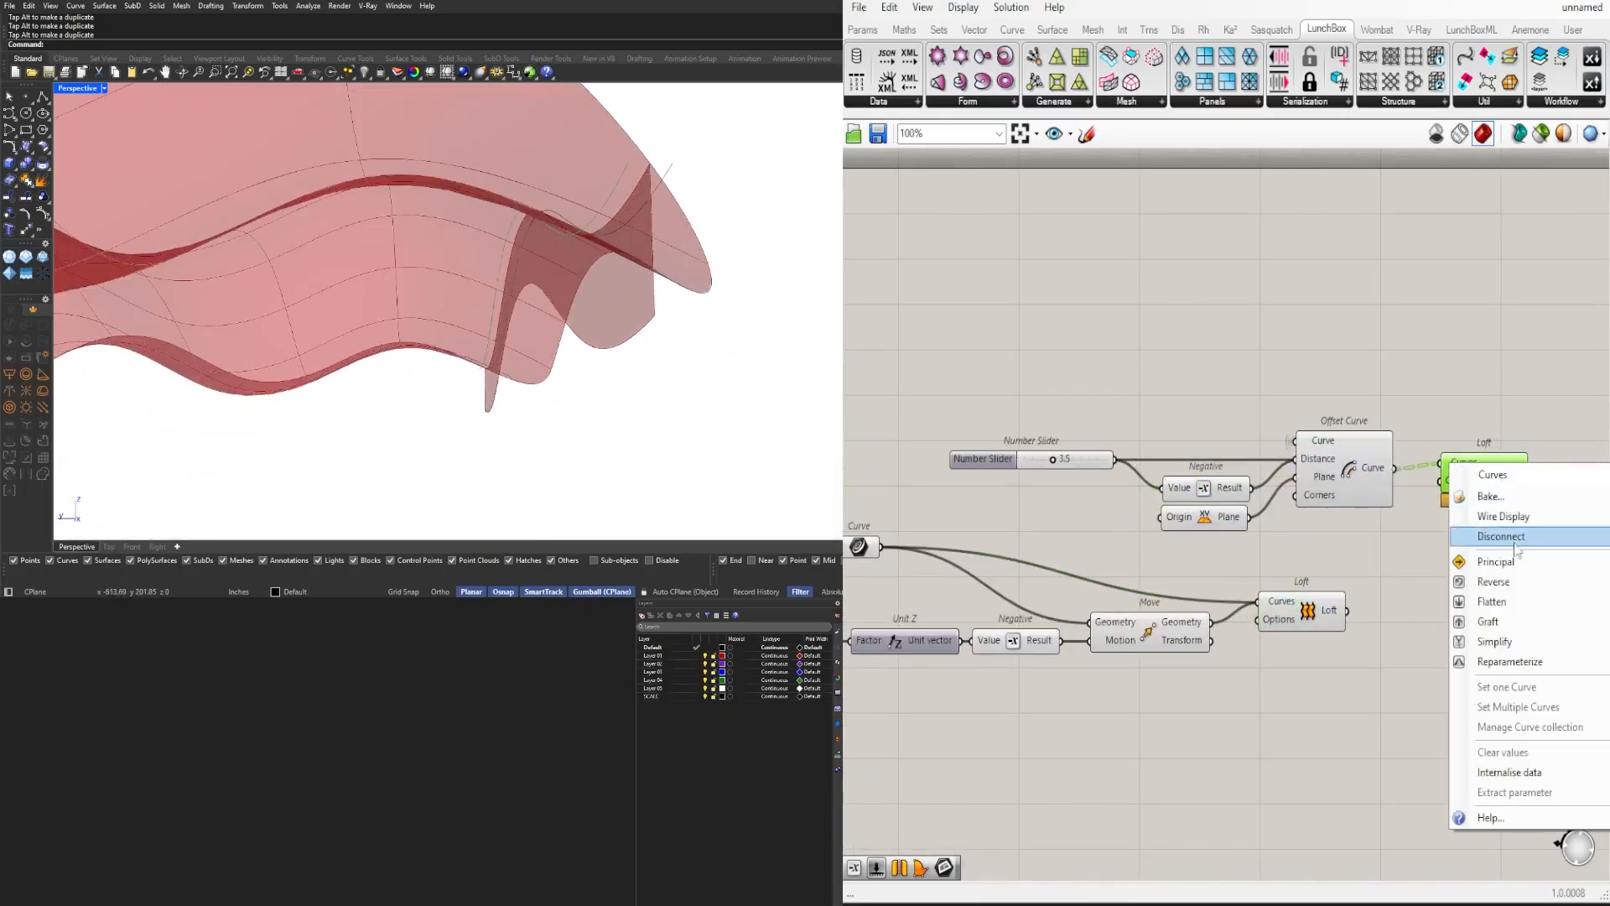
pyautogui.rightClick(1435, 463)
pyautogui.click(1470, 605)
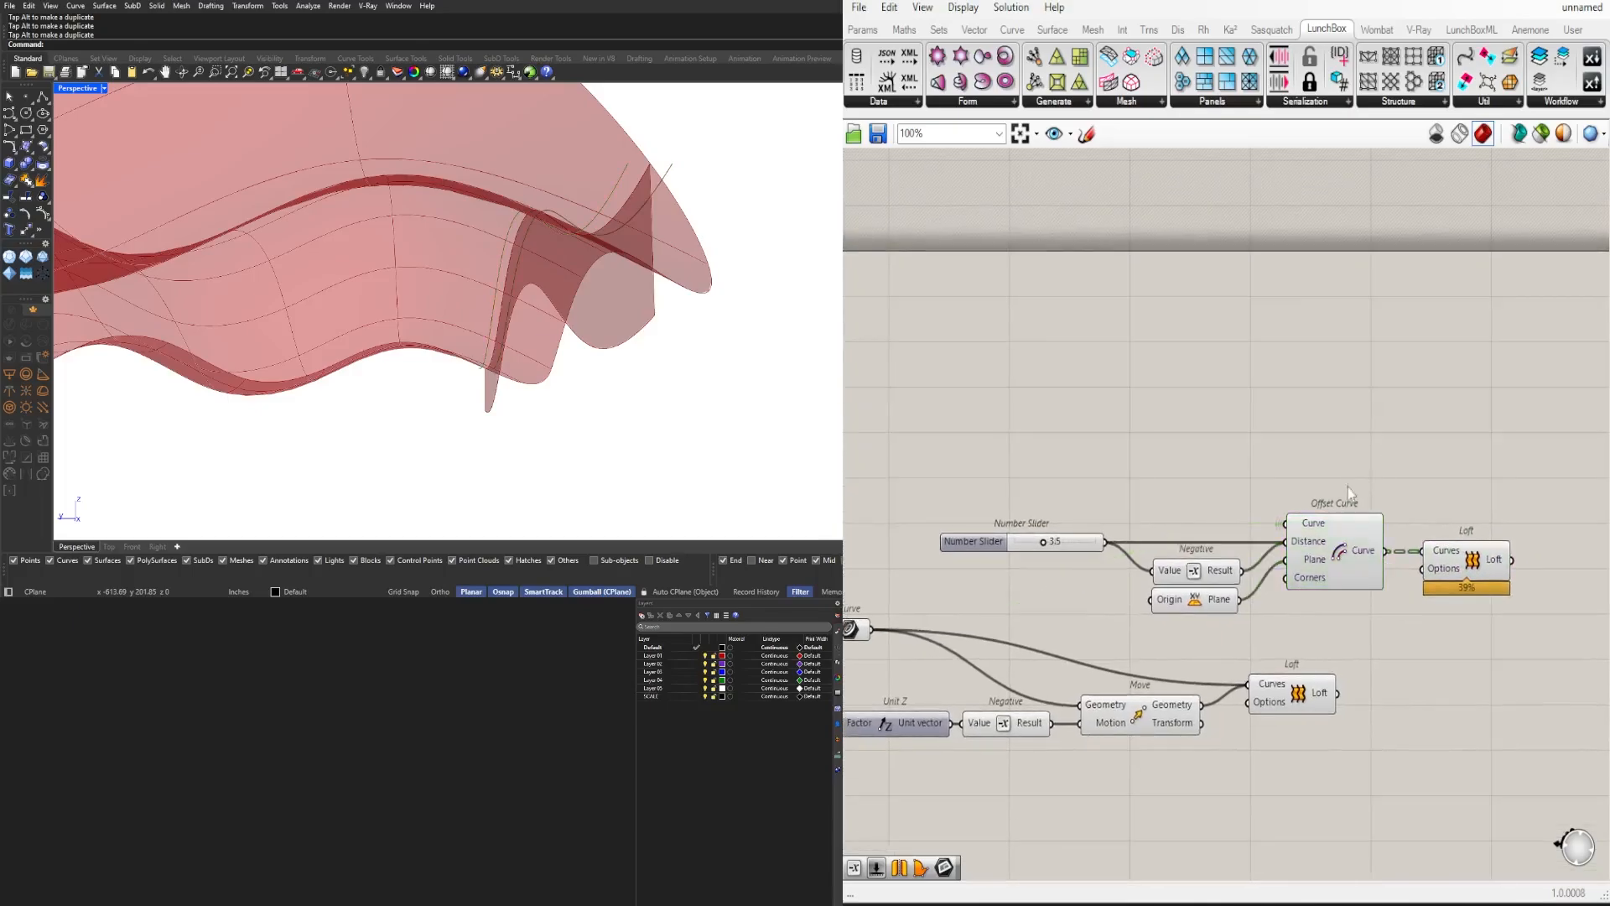
# Step: Duplicate the Offset Curve so one uses the slider distance and the other its negative, and loft both results
pyautogui.moveTo(1034, 535); pyautogui.dragTo(1037, 537)
pyautogui.moveTo(1339, 471); pyautogui.dragTo(1350, 480)
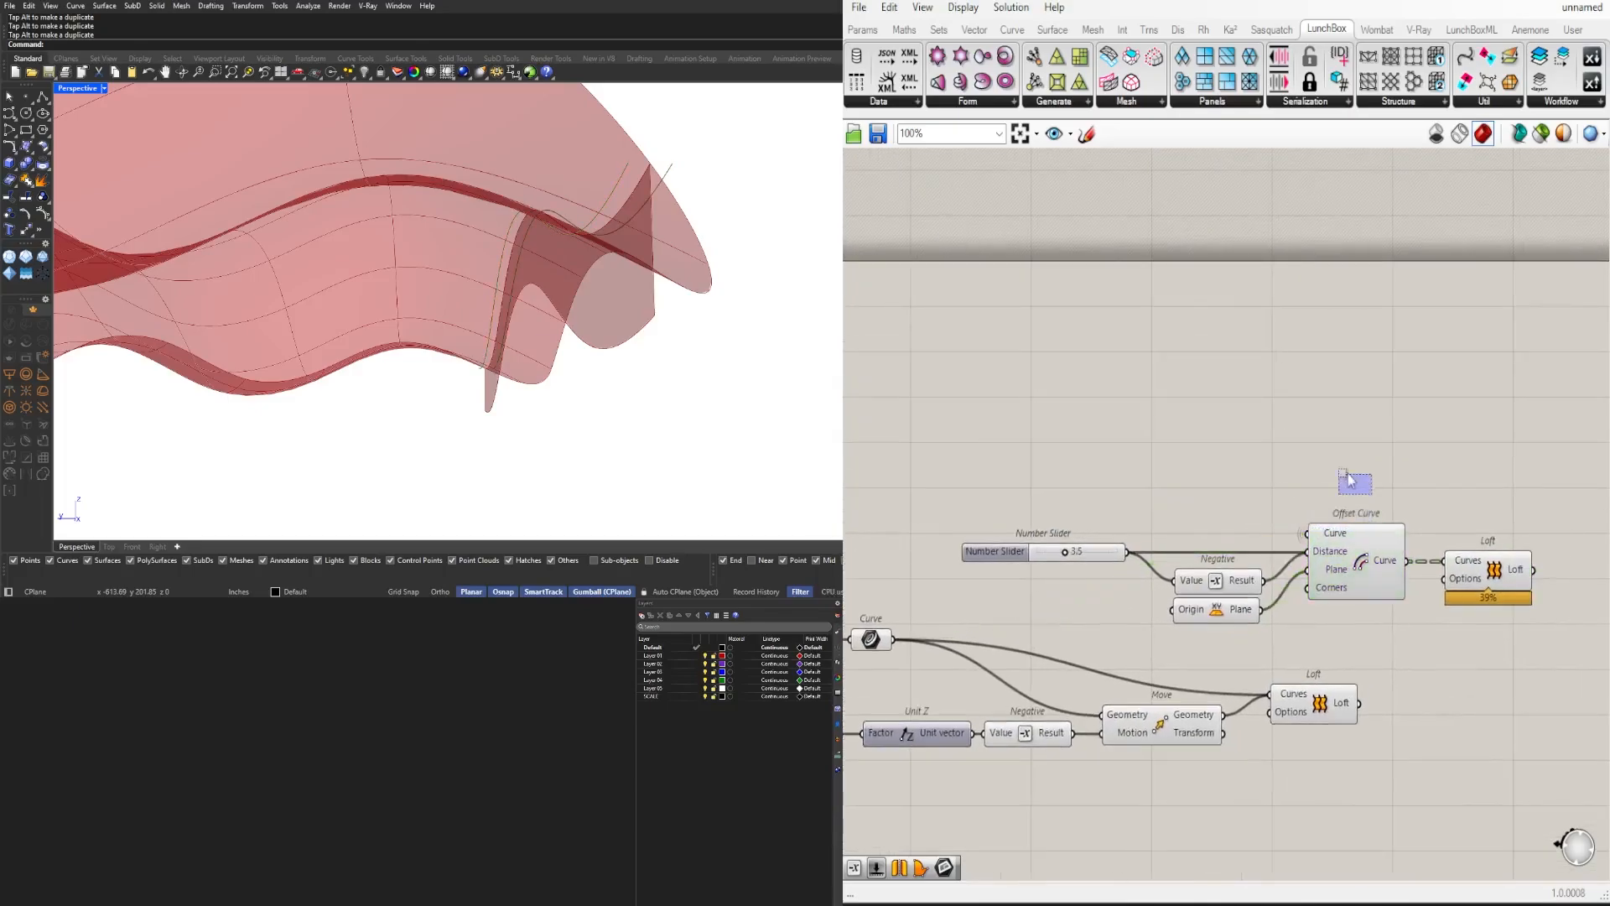
pyautogui.hotkey('ctrl', 'v')
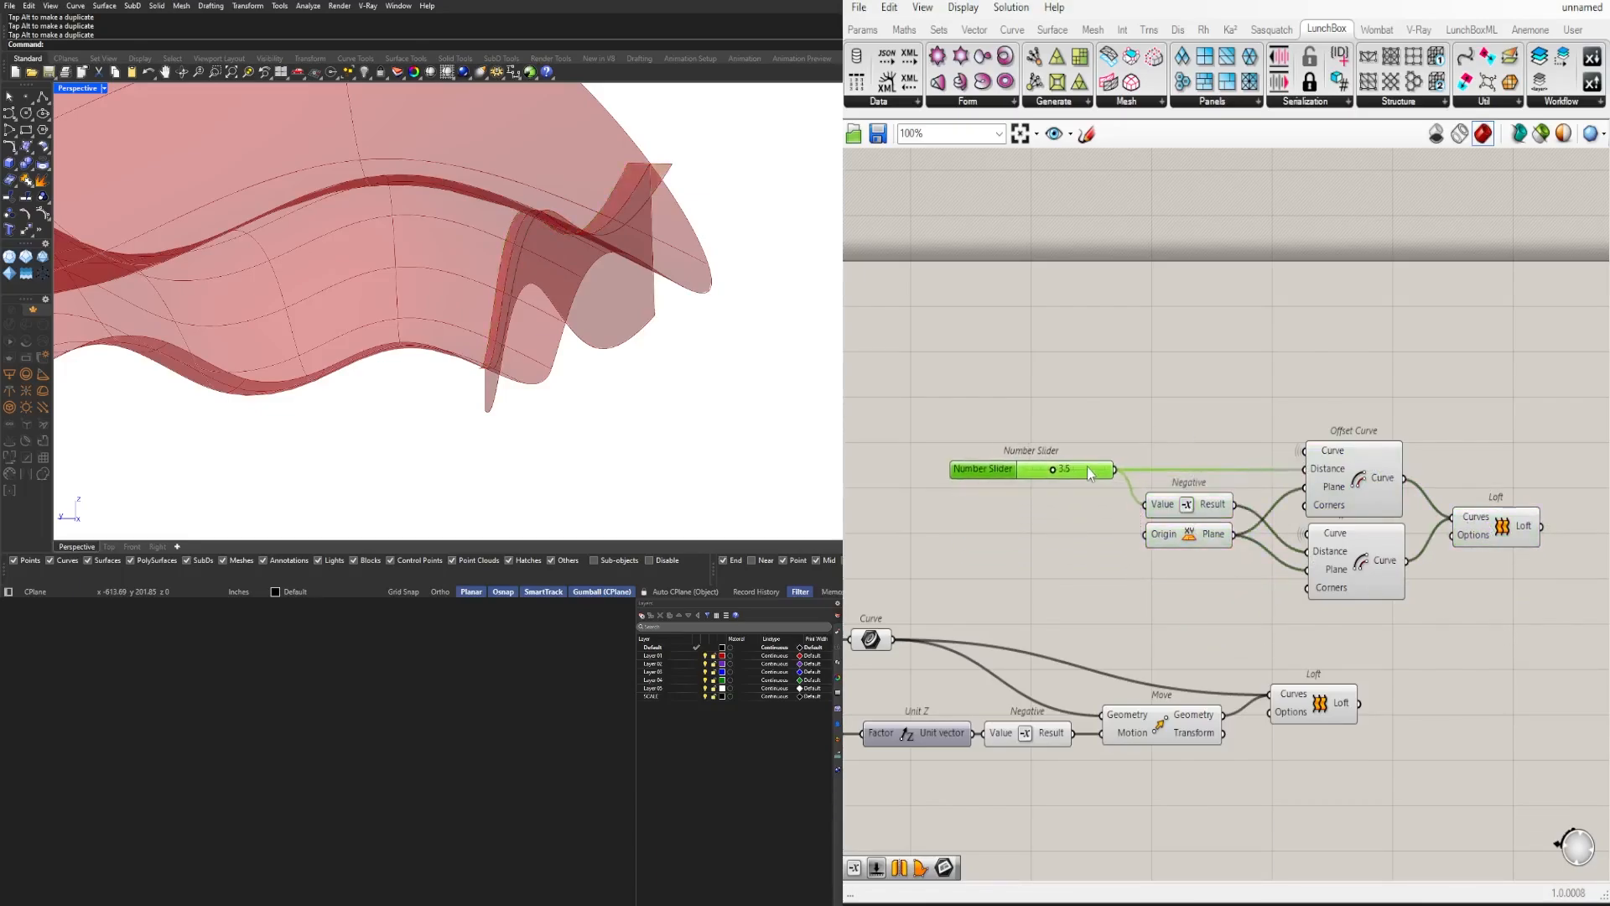
pyautogui.moveTo(1539, 553); pyautogui.dragTo(1124, 440)
pyautogui.moveTo(1191, 503); pyautogui.dragTo(1342, 486)
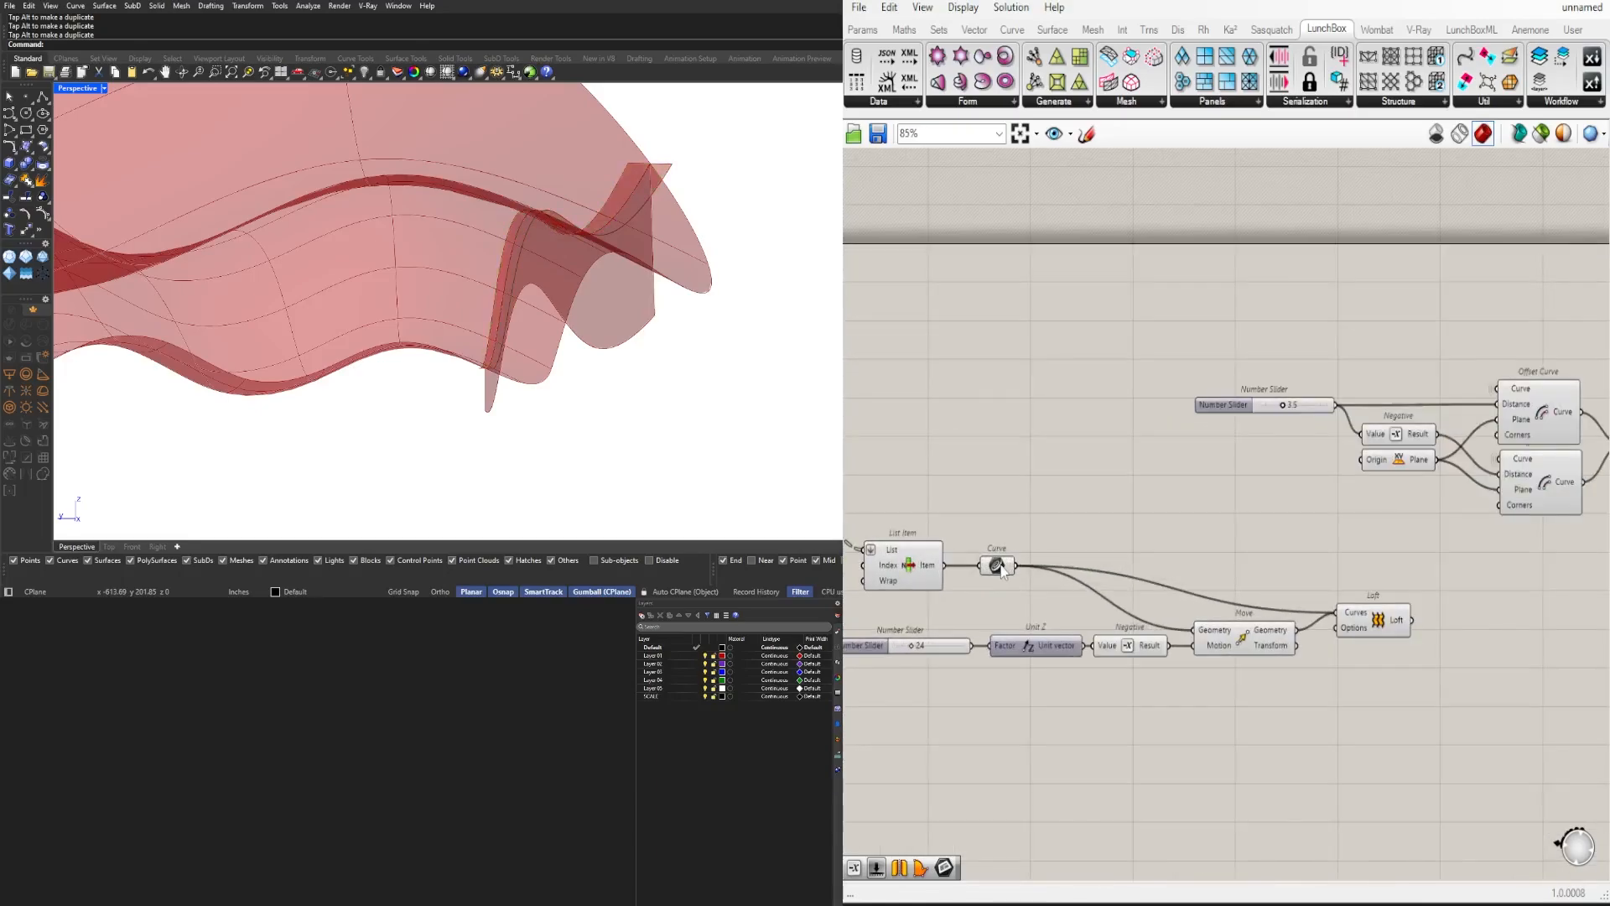
# Step: Duplicate the Curve parameter so one copy feeds both Offset Curves and the other feeds the Move and its Loft
pyautogui.moveTo(938, 652); pyautogui.dragTo(1064, 579, button='right')
pyautogui.keyDown('shift'); pyautogui.moveTo(1091, 583); pyautogui.dragTo(1394, 620); pyautogui.keyUp('shift')
pyautogui.click(1298, 650)
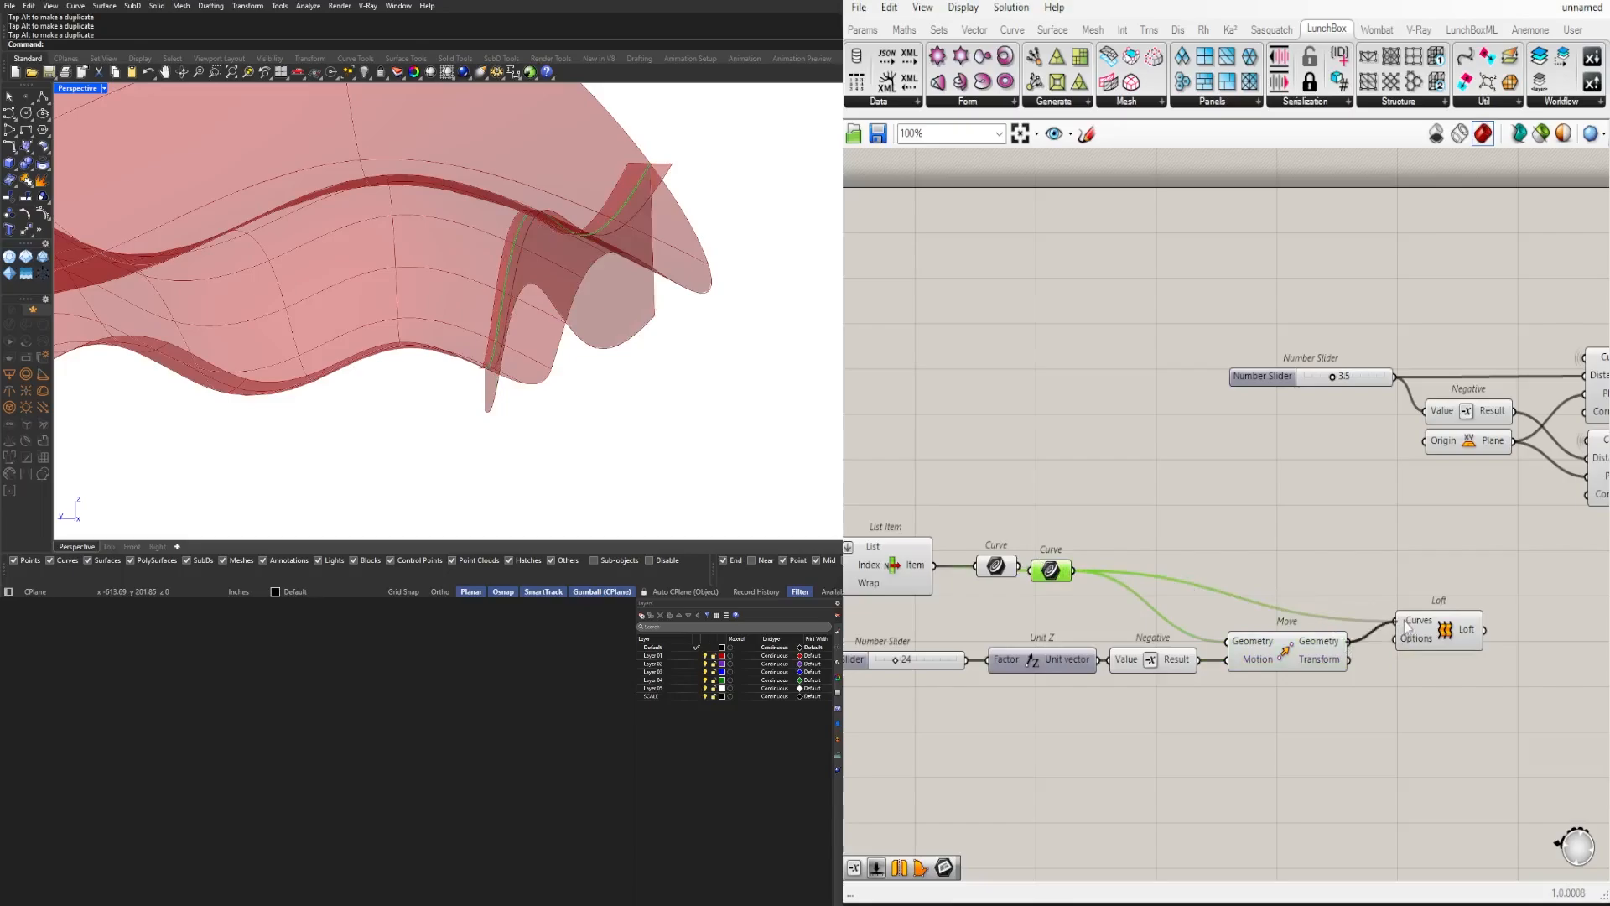
pyautogui.scroll(-2, 1015, 560)
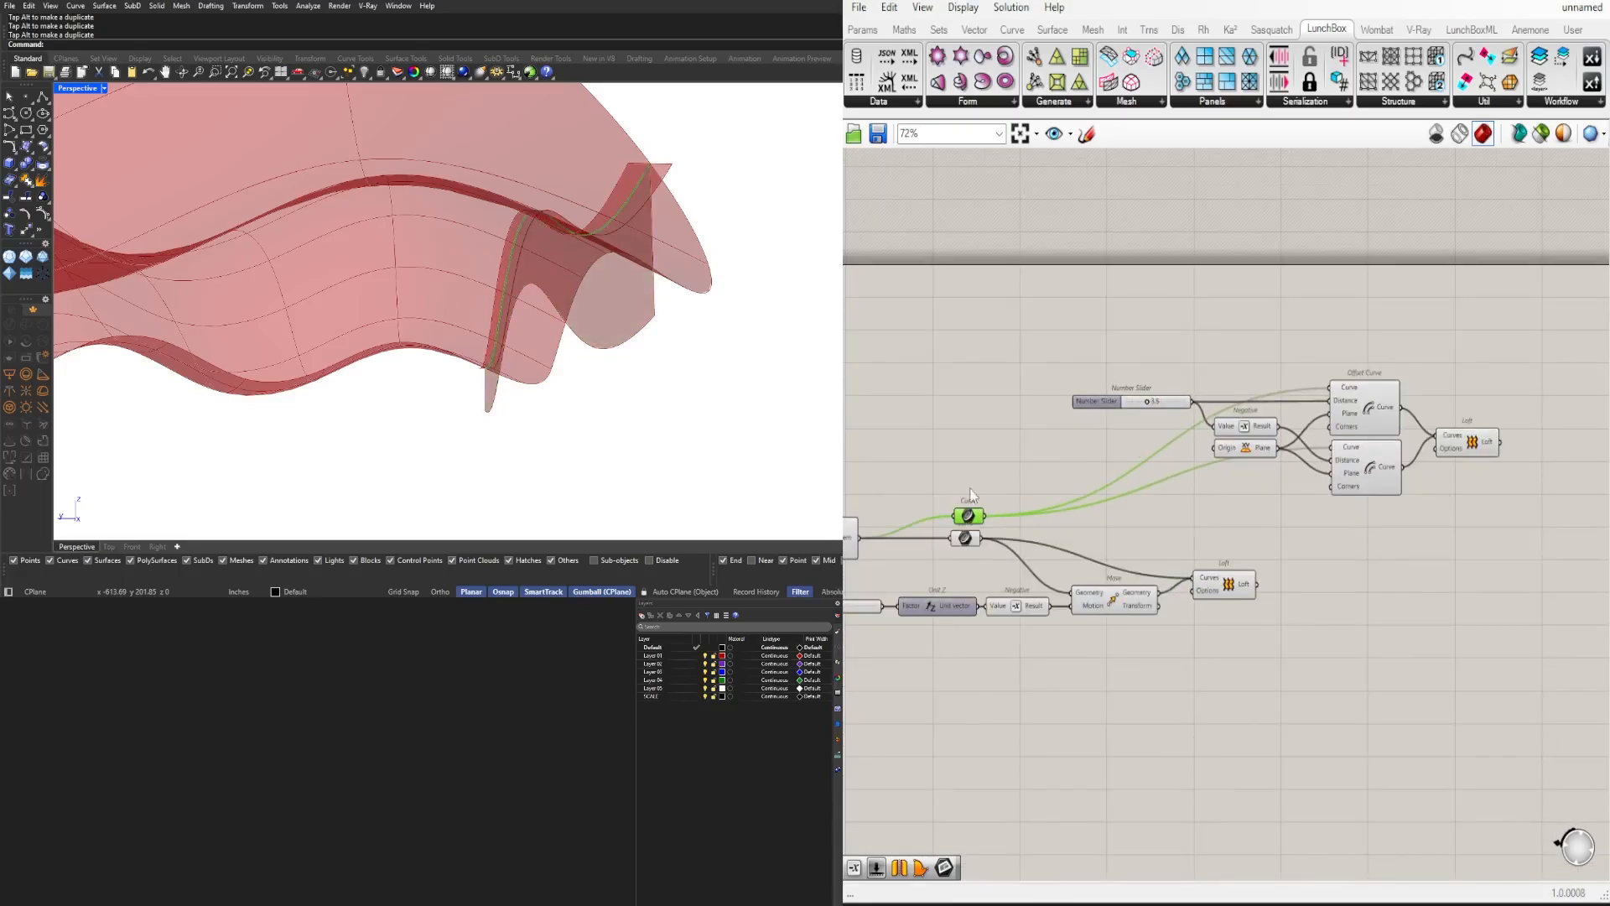
pyautogui.moveTo(971, 495); pyautogui.dragTo(1214, 515, button='right')
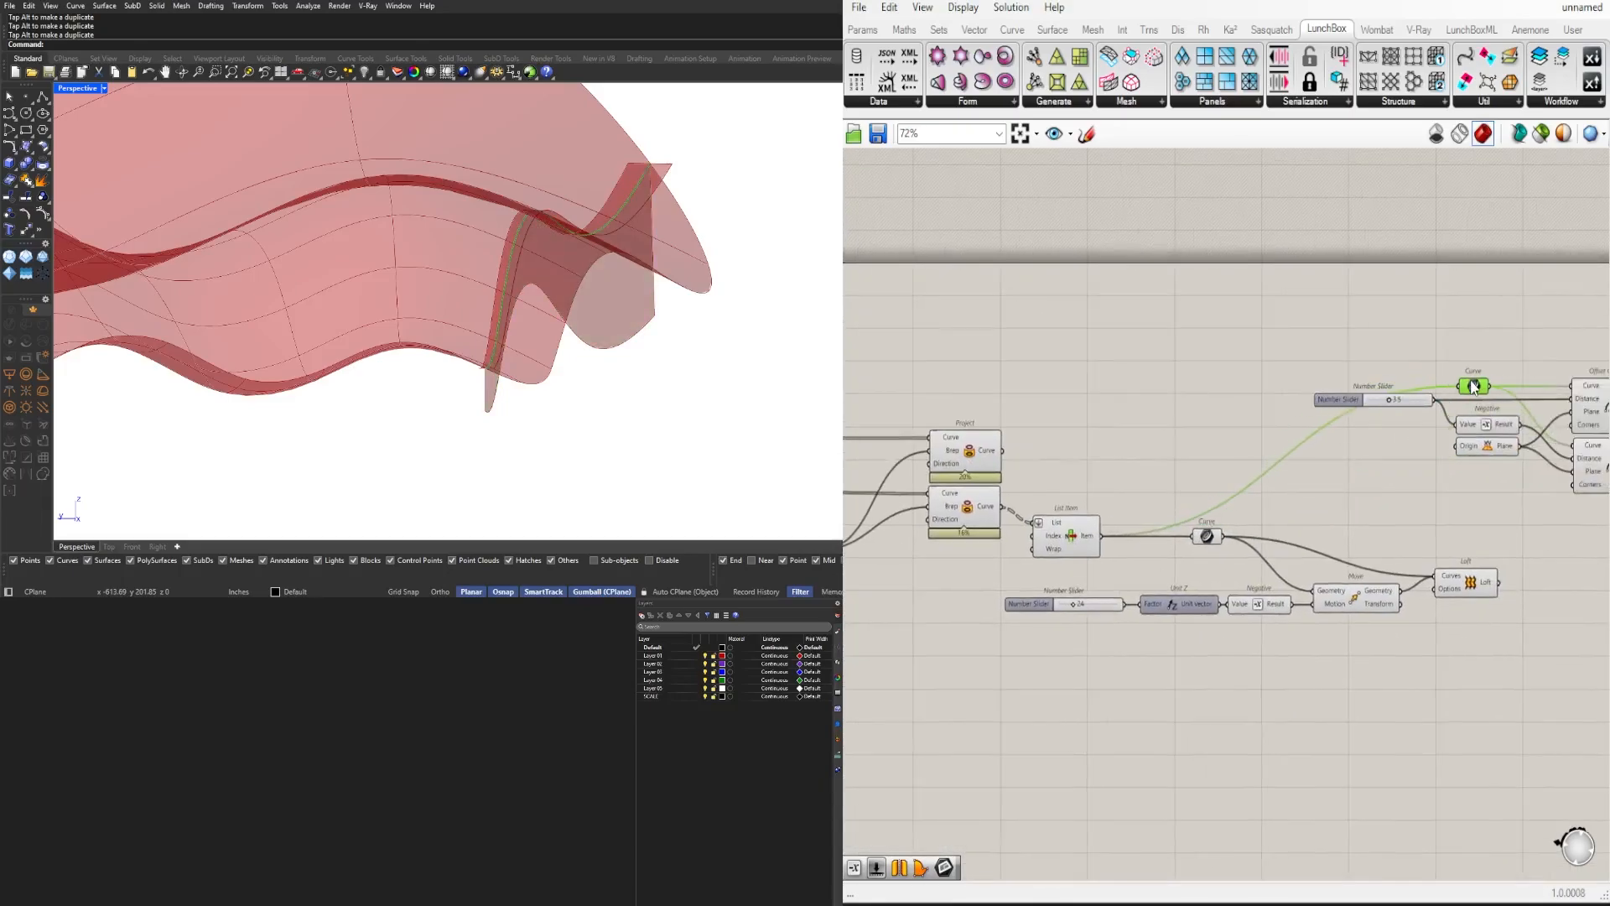
pyautogui.rightClick(1480, 390)
pyautogui.moveTo(1480, 390); pyautogui.dragTo(1275, 402, button='right')
# Step: Rearrange the slider, Unit Z, Negative, Move and Loft chain more compactly below the List Item
pyautogui.moveTo(1082, 378); pyautogui.dragTo(1539, 524)
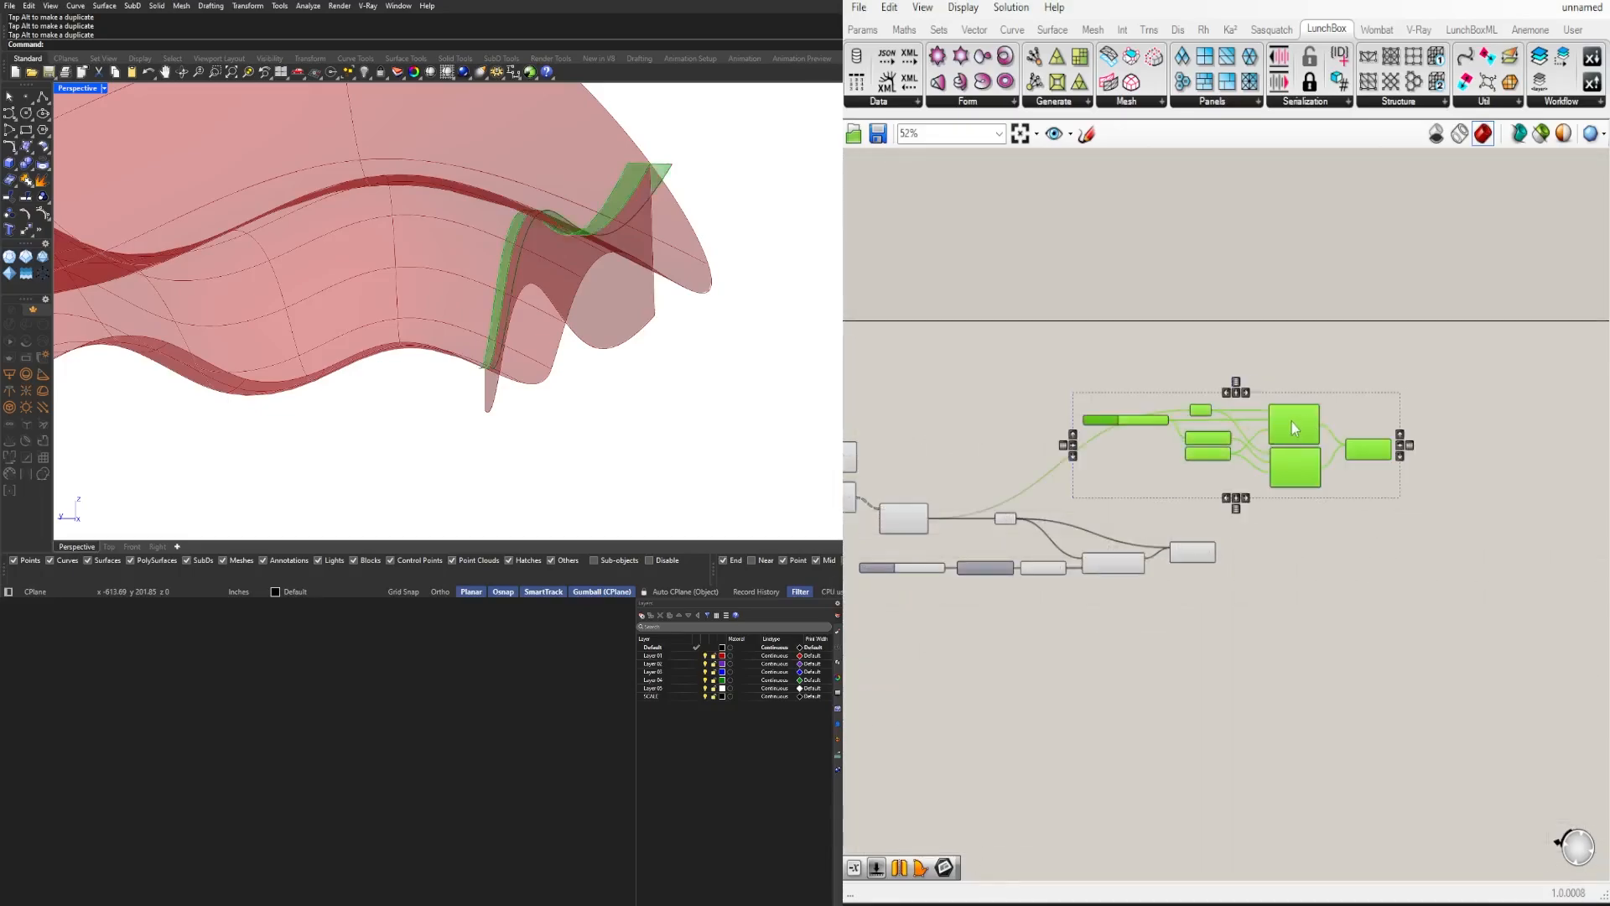
pyautogui.moveTo(1359, 453); pyautogui.dragTo(1476, 470, button='right')
pyautogui.moveTo(1049, 578); pyautogui.dragTo(1136, 708)
pyautogui.scroll(5, 1376, 545)
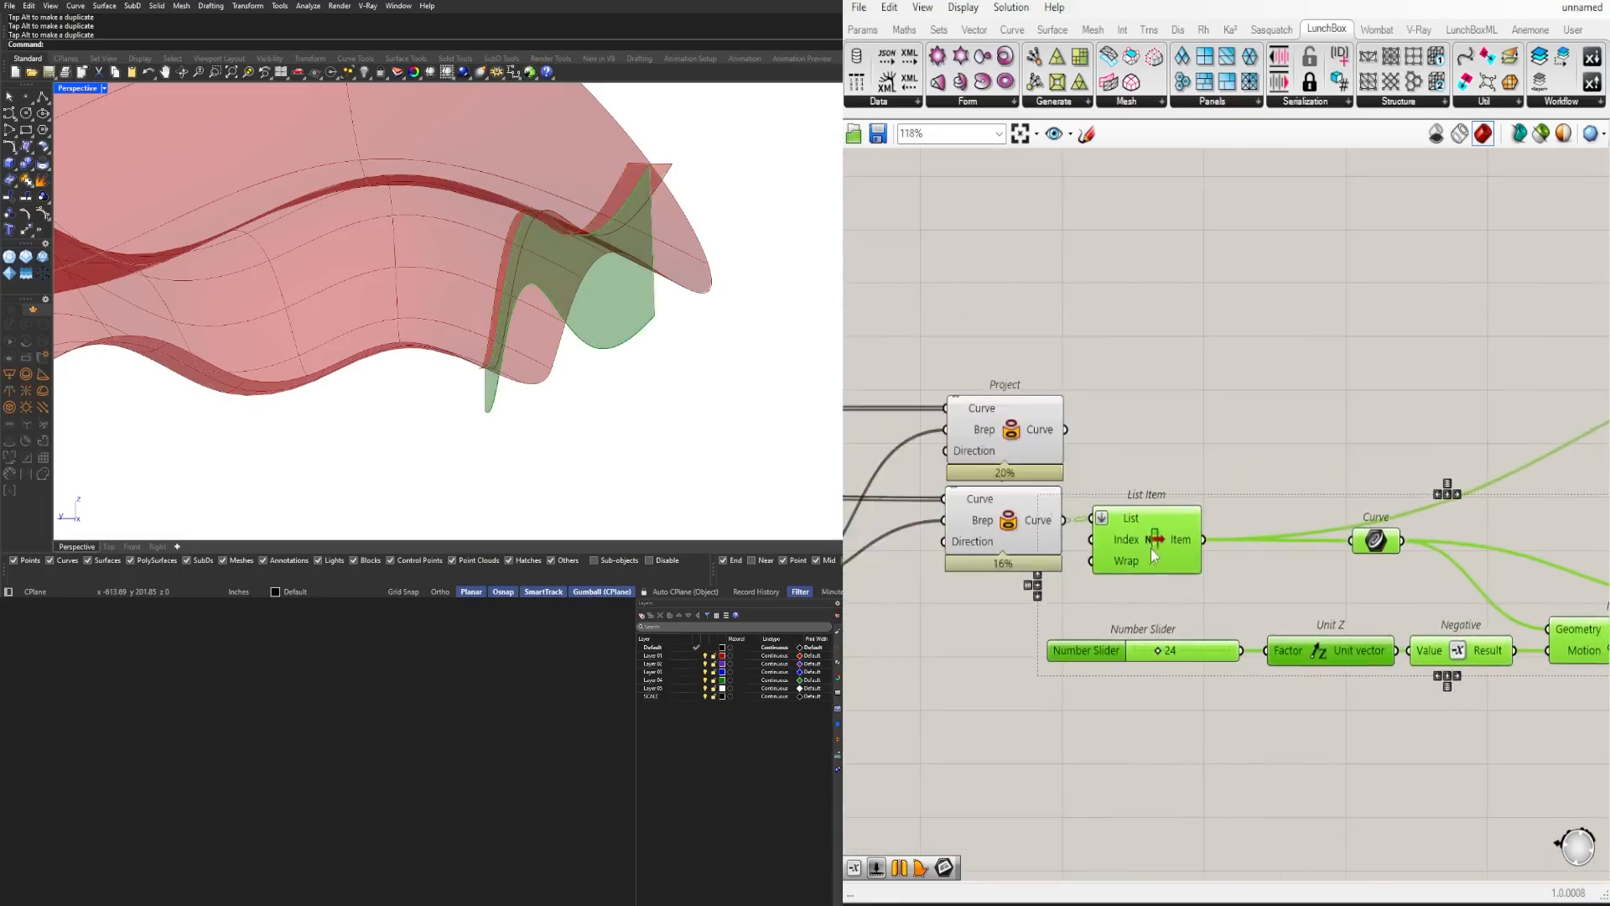
pyautogui.scroll(-5, 1381, 547)
pyautogui.scroll(4, 1476, 570)
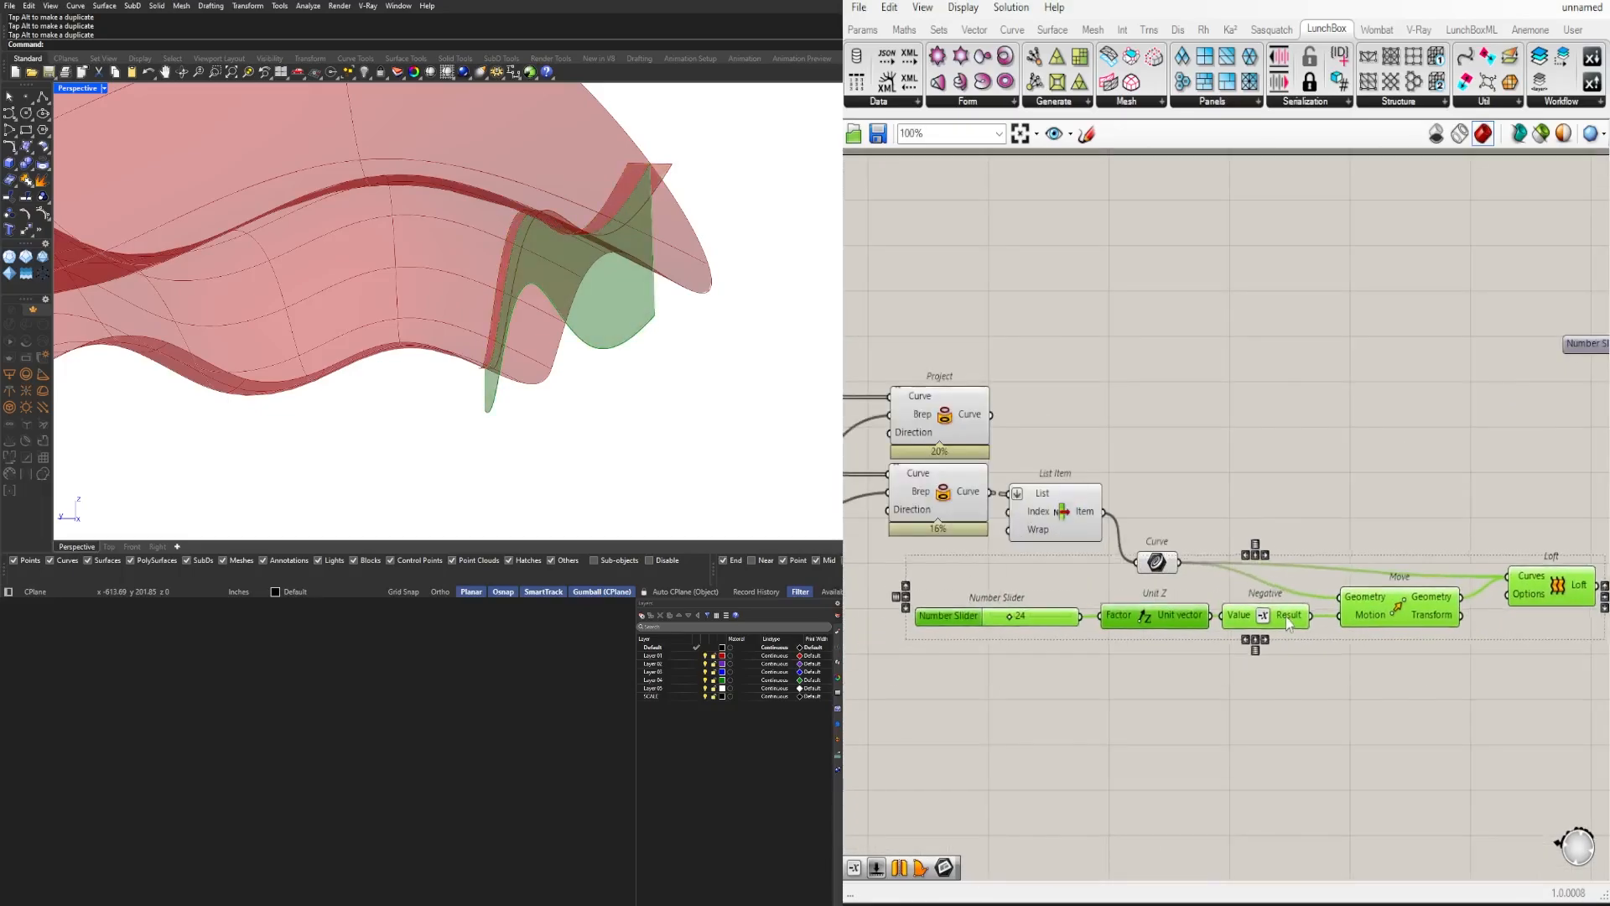
pyautogui.click(1510, 528)
pyautogui.click(1553, 579)
pyautogui.keyDown('shift'); pyautogui.moveTo(1186, 700); pyautogui.dragTo(1035, 640); pyautogui.keyUp('shift')
pyautogui.moveTo(1551, 579); pyautogui.dragTo(1451, 579)
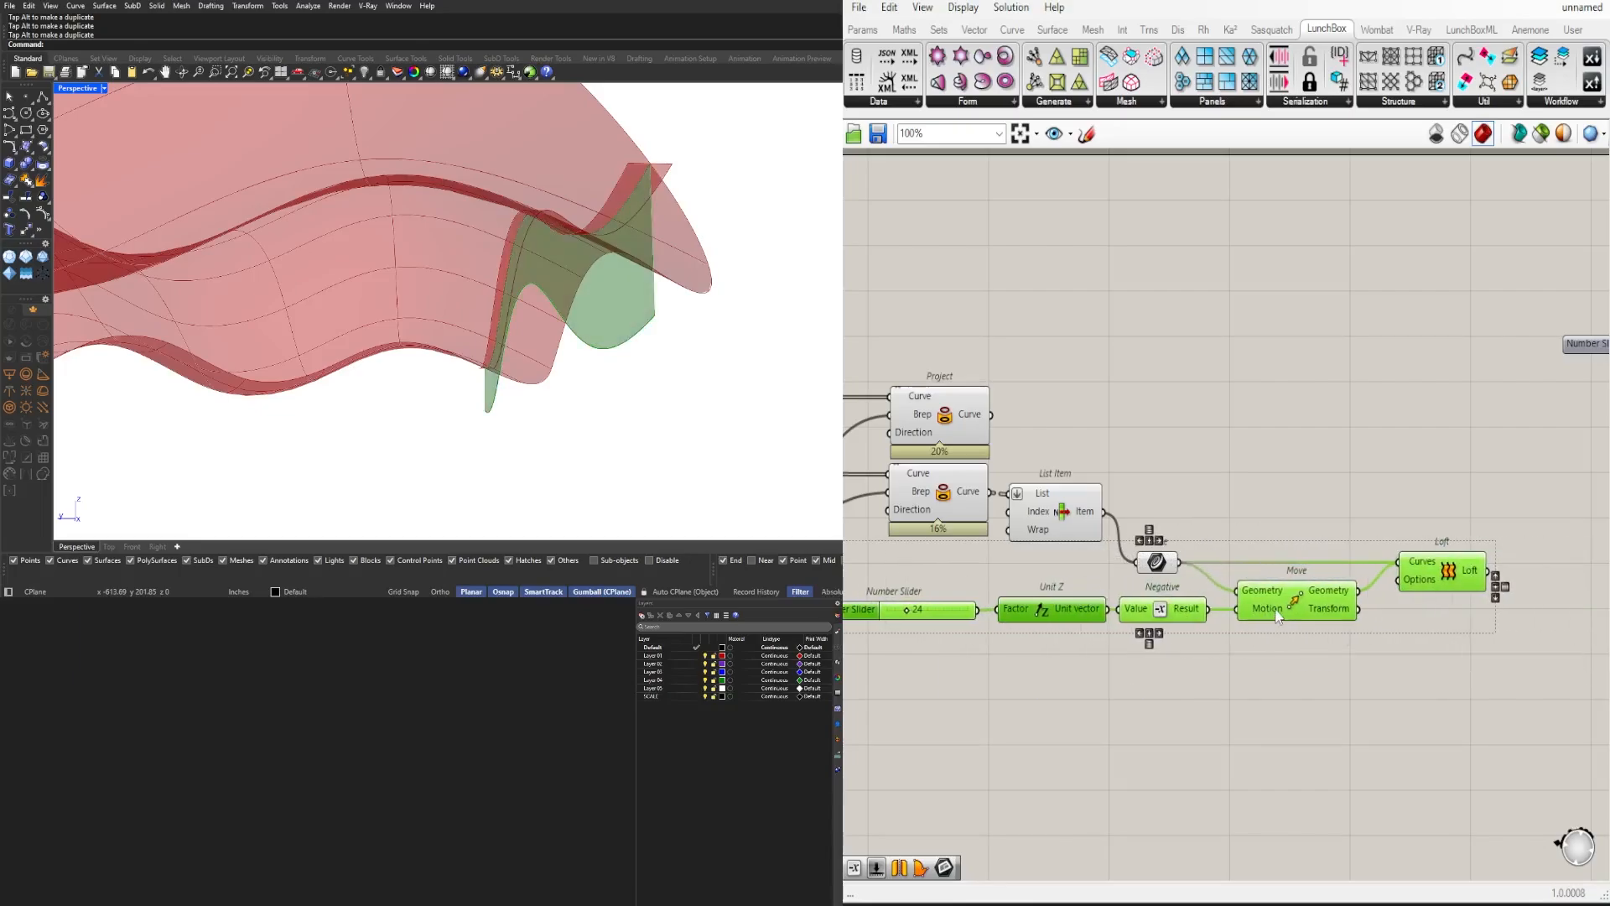
# Step: Move the offset and loft group closer to the List Item, above the Move chain
pyautogui.moveTo(1412, 564); pyautogui.dragTo(1203, 564, button='right')
pyautogui.scroll(-5, 1202, 564)
pyautogui.moveTo(1308, 395); pyautogui.dragTo(1606, 536)
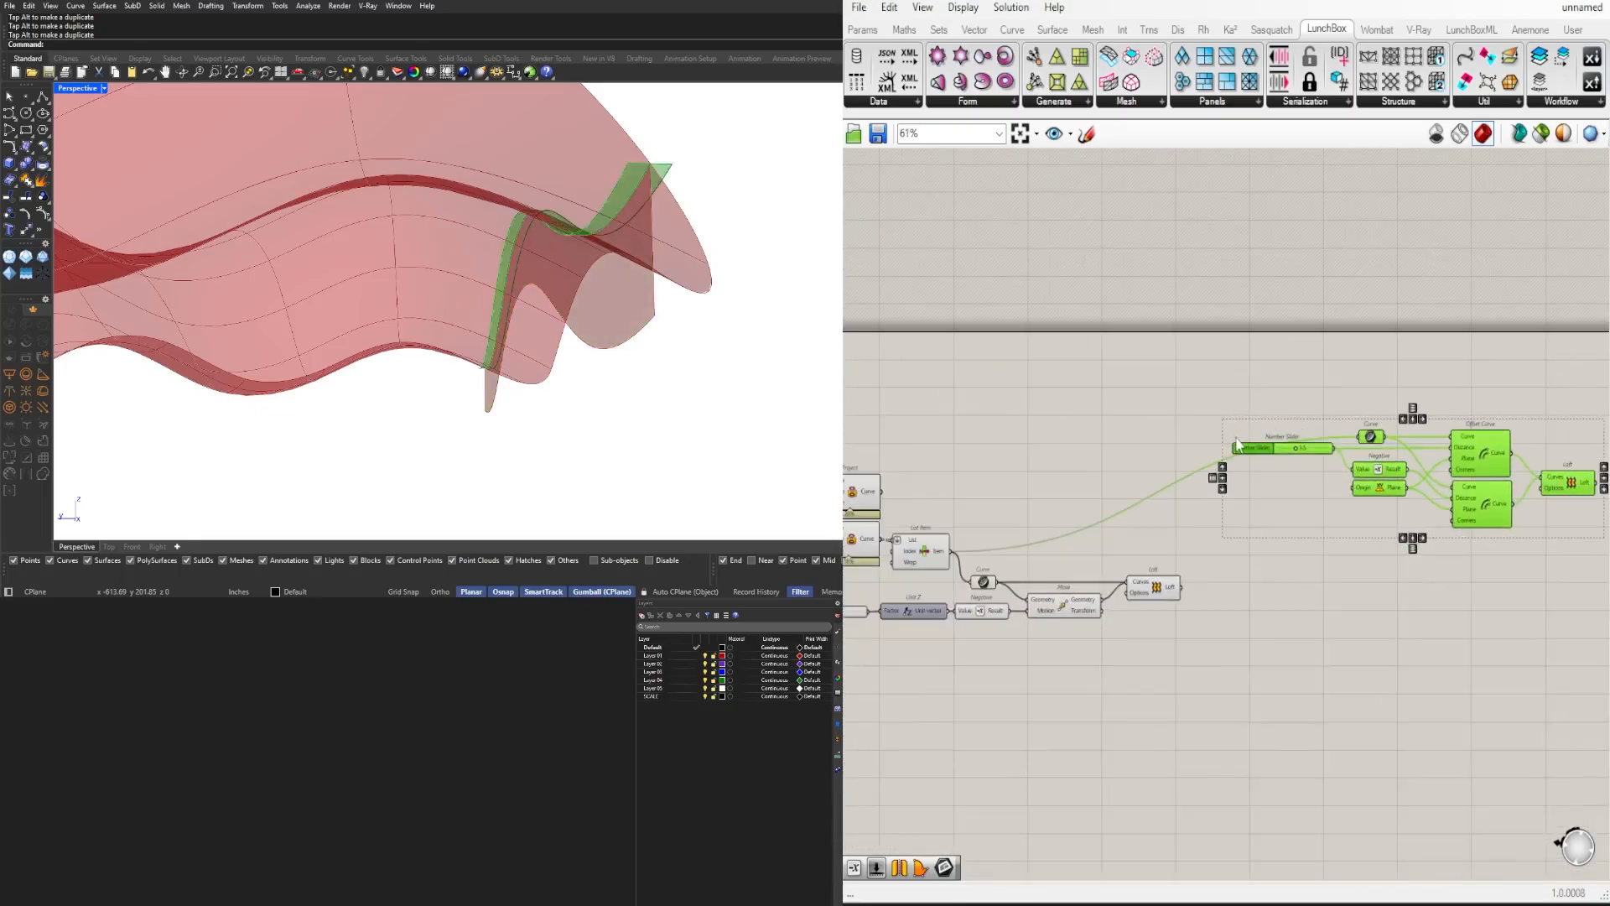
pyautogui.moveTo(1321, 450); pyautogui.dragTo(1087, 450, button='right')
pyautogui.moveTo(995, 449); pyautogui.dragTo(904, 411)
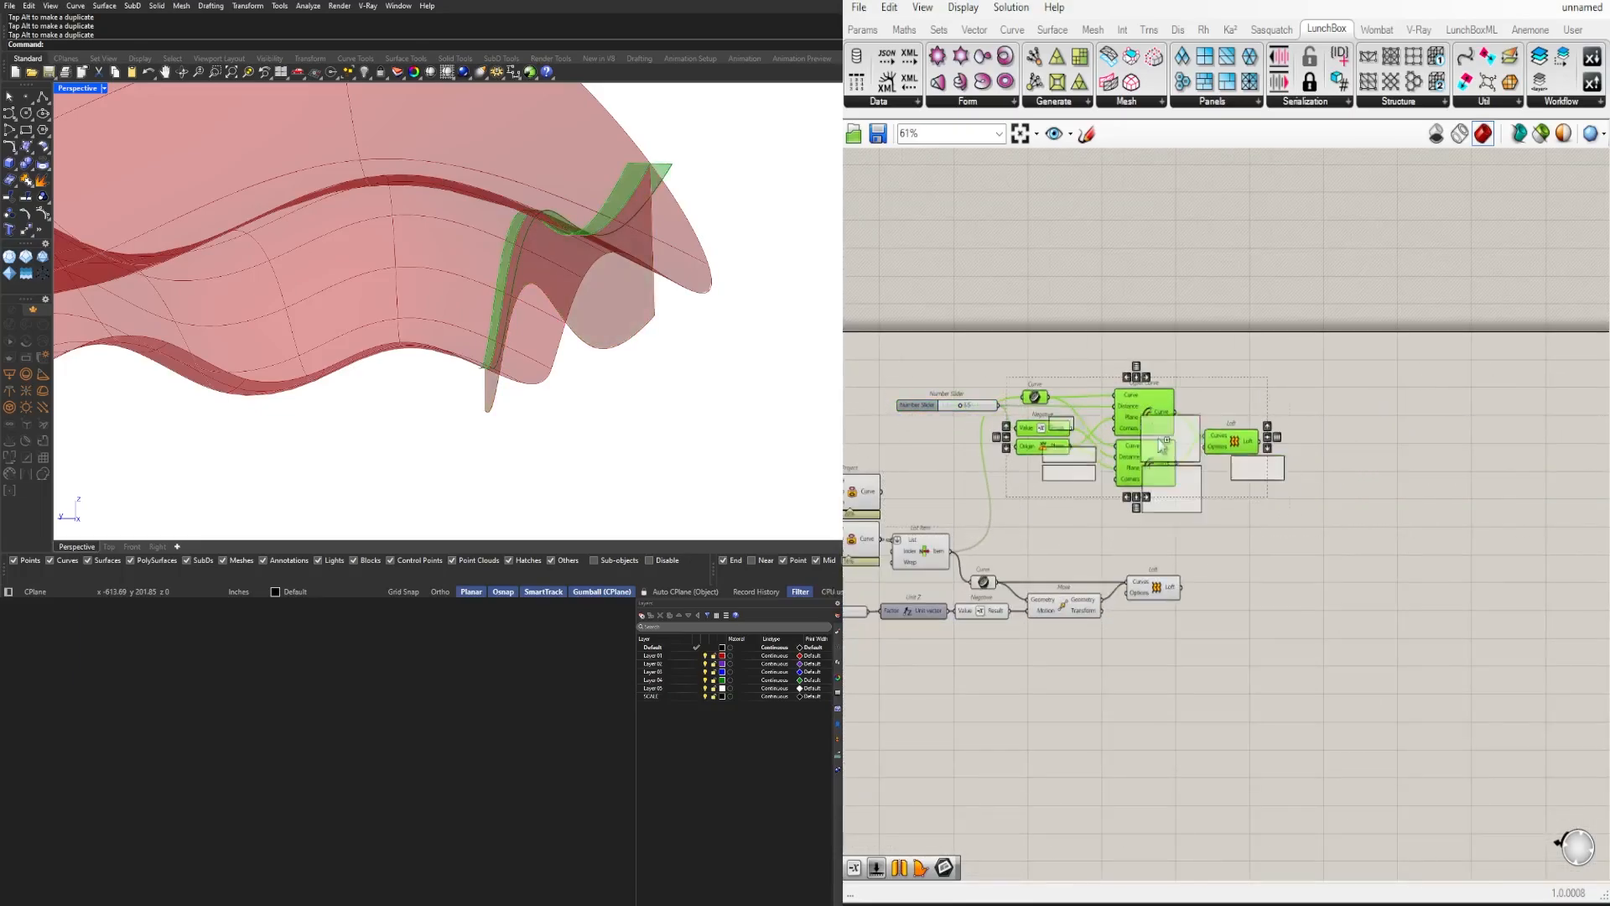
# Step: Duplicate the offset and loft group without its slider and base the copy on the moved lower curve
pyautogui.moveTo(1162, 444); pyautogui.dragTo(1246, 495)
pyautogui.click(1350, 512)
pyautogui.scroll(2, 1065, 600)
pyautogui.click(1071, 604)
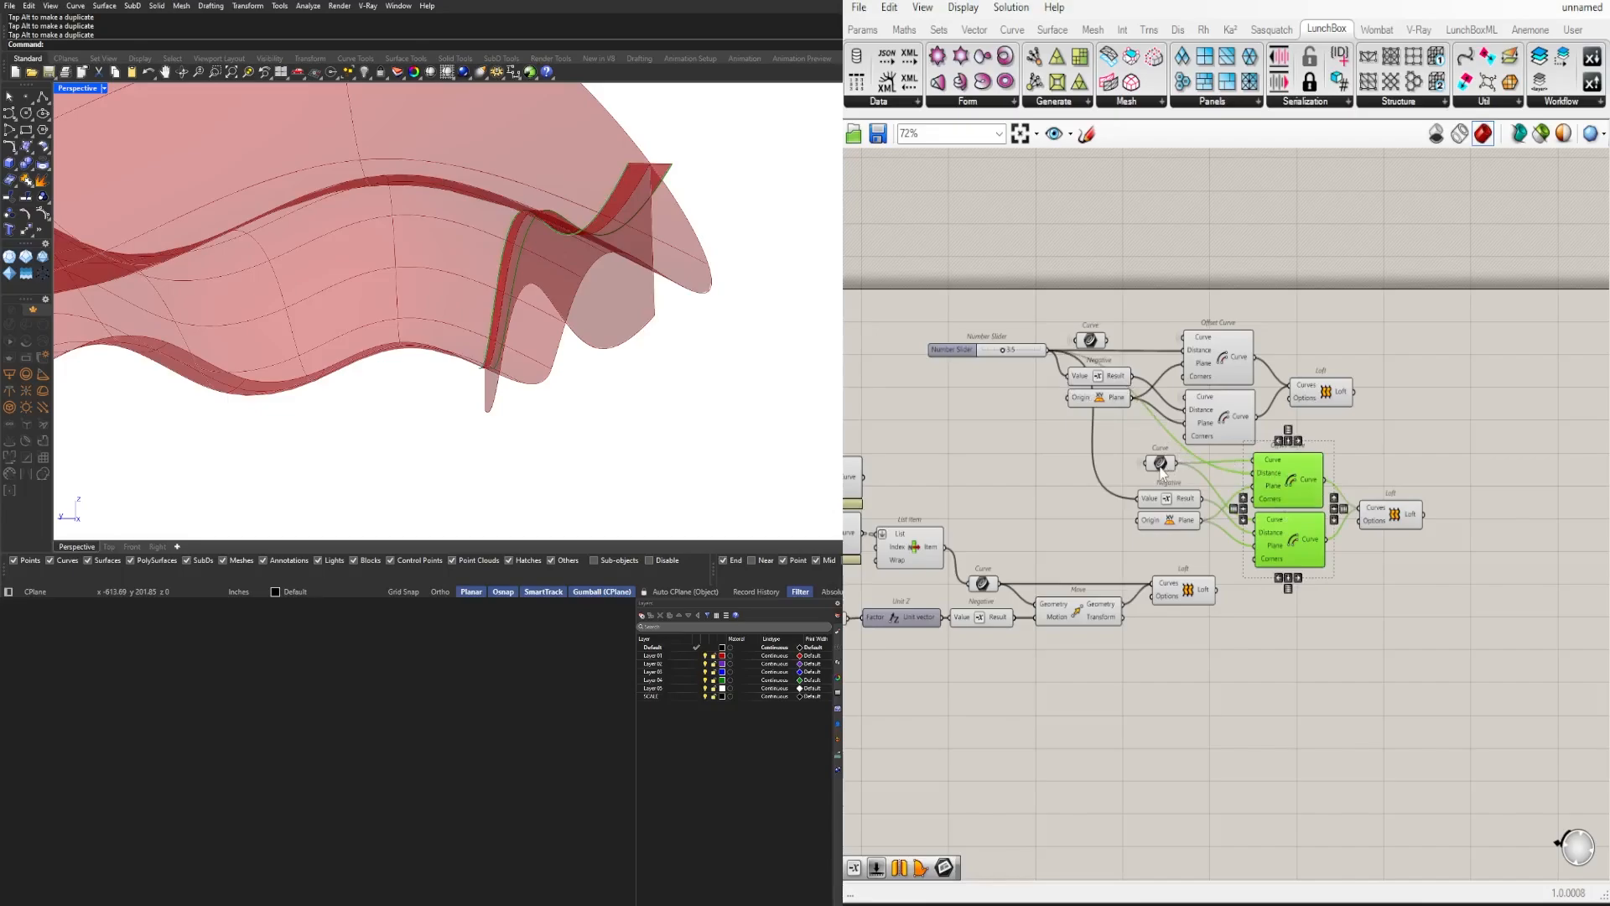
# Step: Examine the lofted edge strips on the roof, checking the Offset Curve, Curve and Move components behind them
pyautogui.scroll(-3, 420, 335)
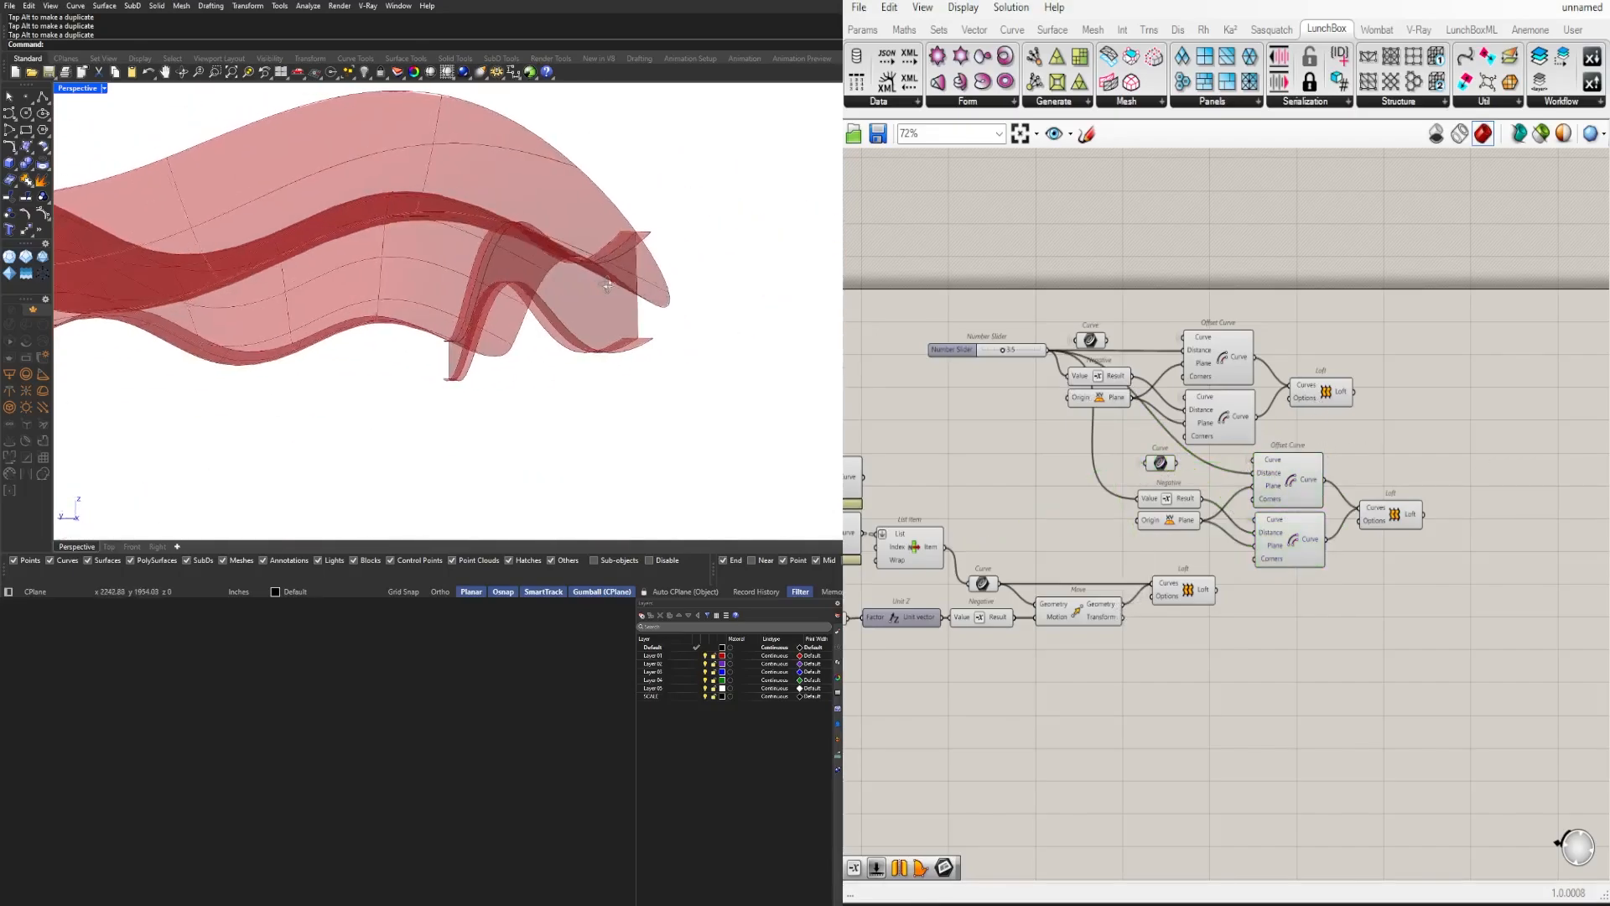
pyautogui.moveTo(1002, 509); pyautogui.dragTo(1205, 505, button='right')
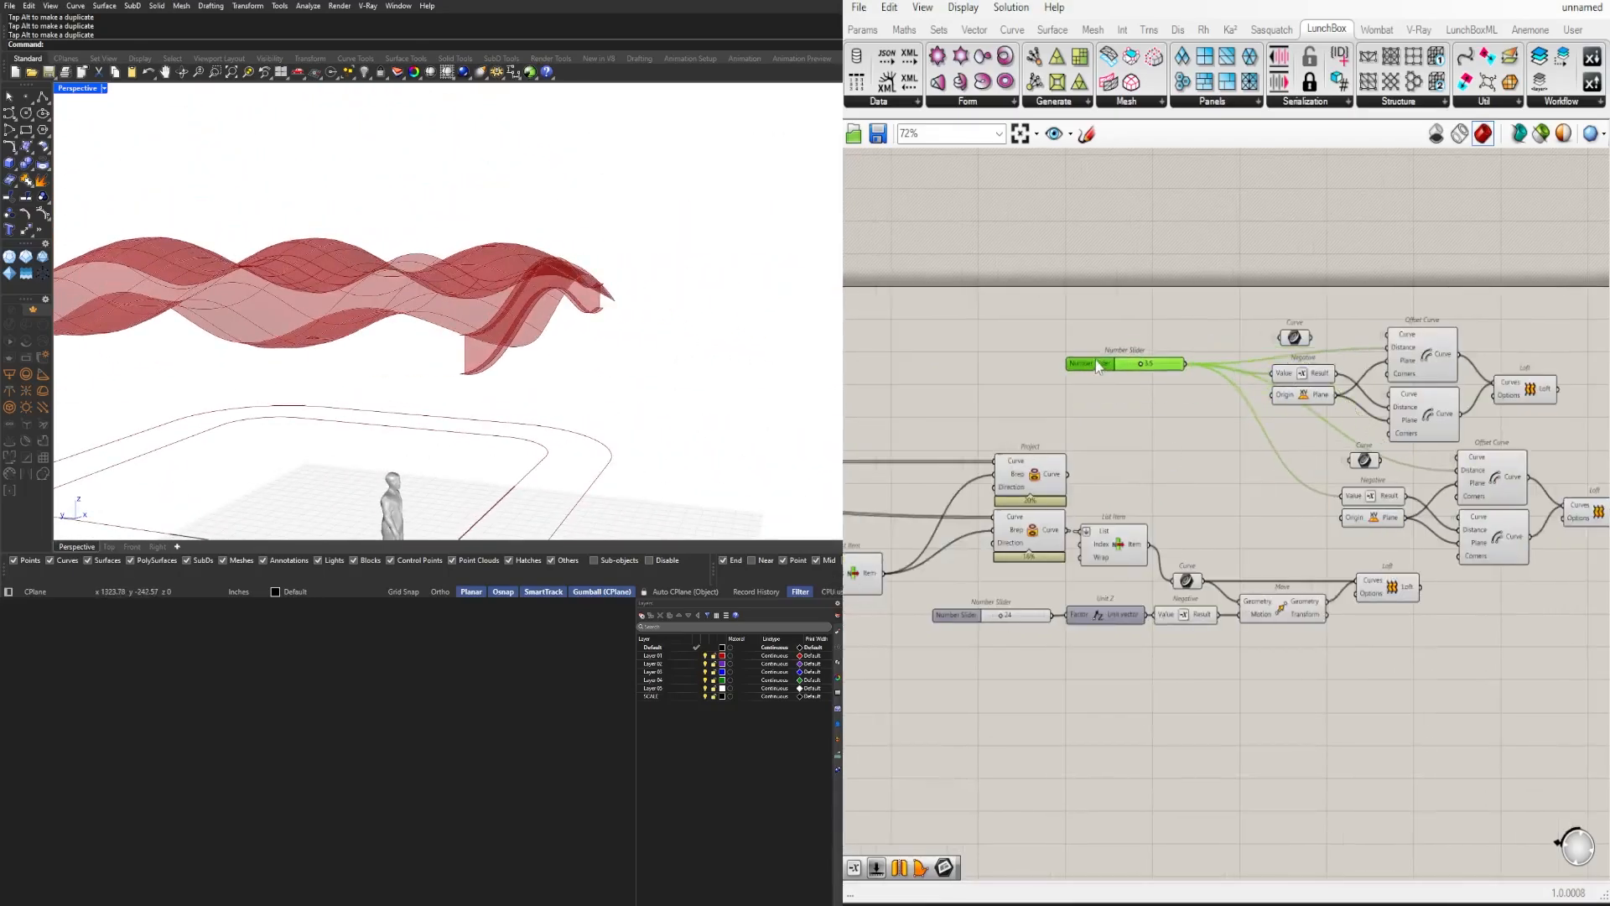
pyautogui.moveTo(470, 352); pyautogui.dragTo(361, 319, button='right')
pyautogui.moveTo(1535, 603)
pyautogui.mouseDown(button='right')
pyautogui.moveTo(1096, 636)
pyautogui.moveTo(1357, 567)
pyautogui.mouseUp(button='right')
pyautogui.click(1393, 344)
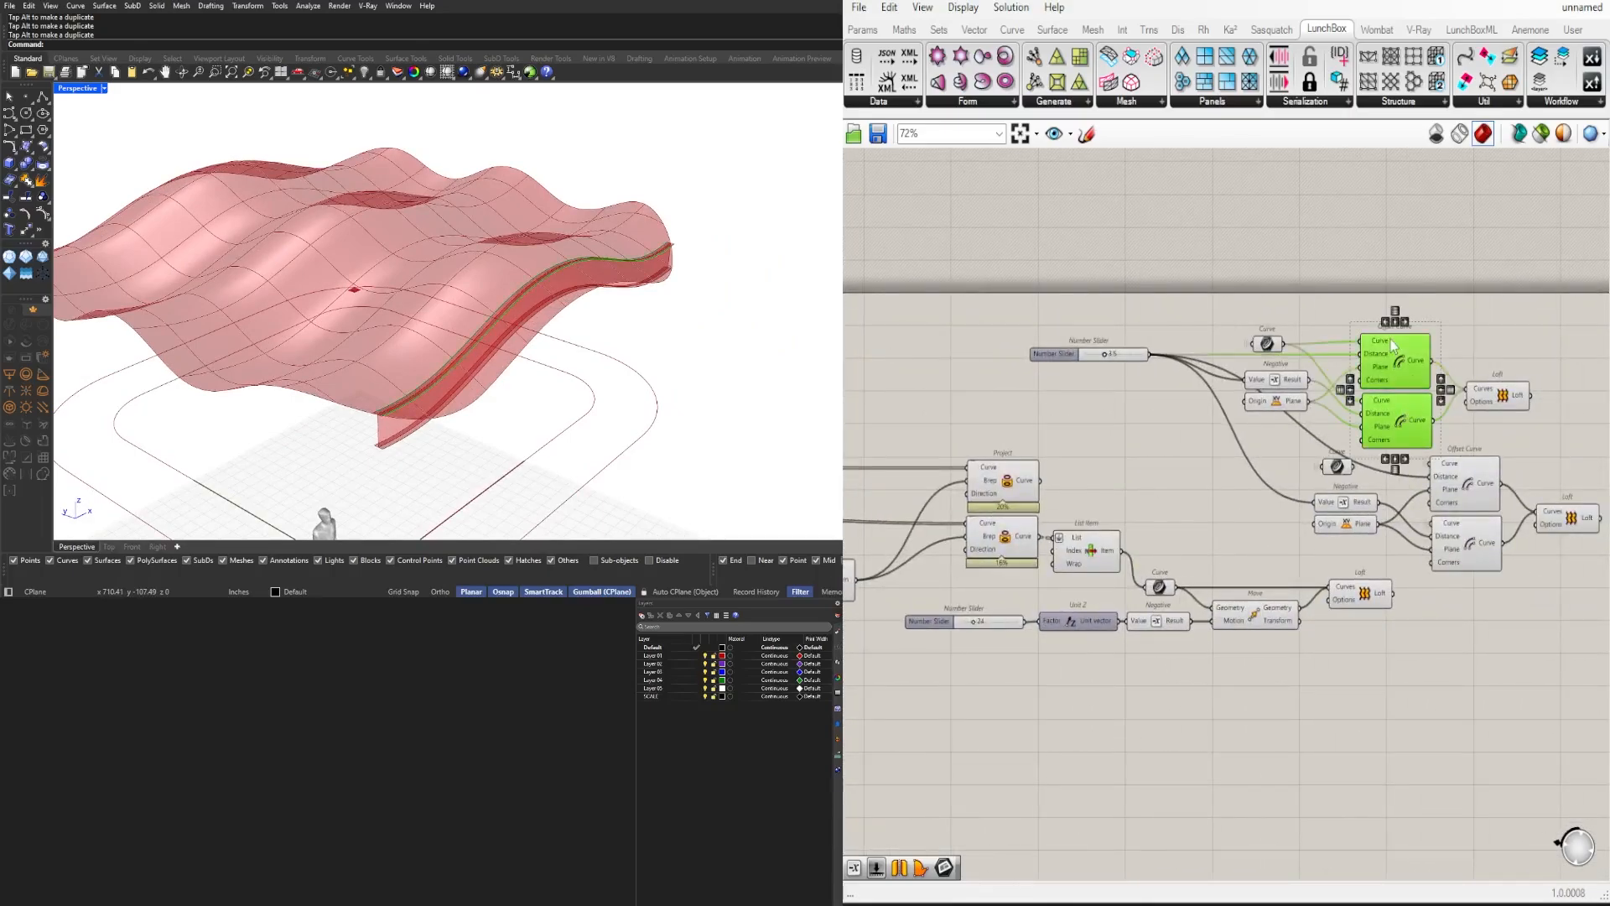
pyautogui.click(1342, 472)
pyautogui.click(1259, 612)
pyautogui.moveTo(1533, 620); pyautogui.dragTo(1467, 632, button='right')
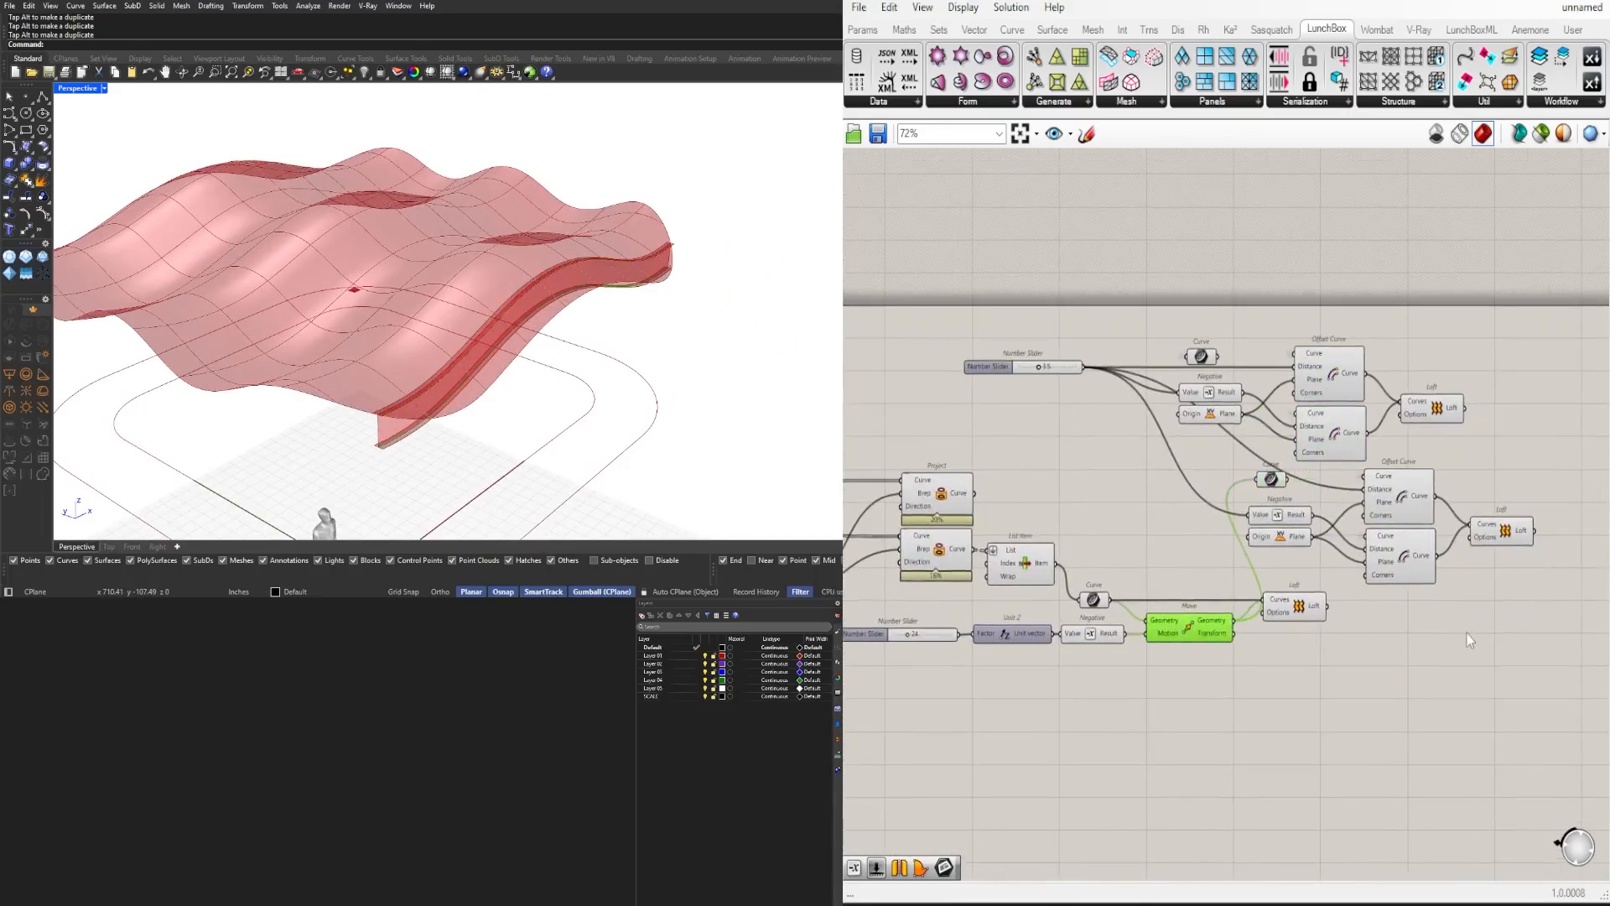
# Step: Move the offset and loft groups farther from the Move and Loft chain and align the lower group under the upper one
pyautogui.moveTo(1467, 633); pyautogui.dragTo(847, 353)
pyautogui.moveTo(1096, 379); pyautogui.dragTo(1276, 380)
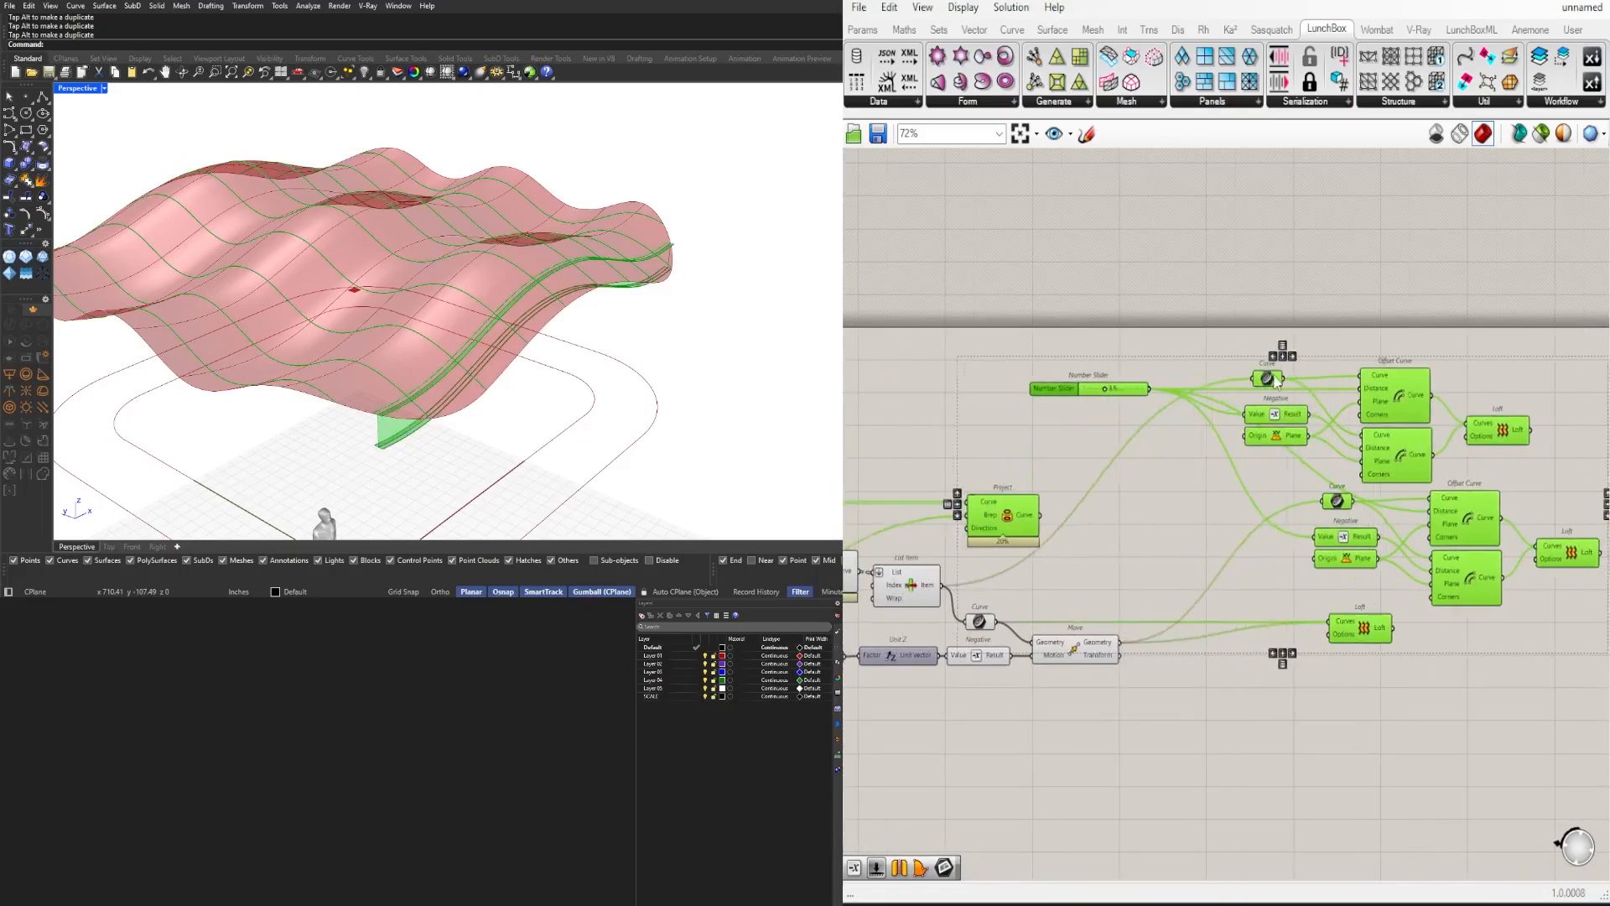
pyautogui.moveTo(1276, 379); pyautogui.dragTo(1210, 393, button='right')
pyautogui.moveTo(1544, 511); pyautogui.dragTo(1408, 482)
pyautogui.scroll(3, 1210, 656)
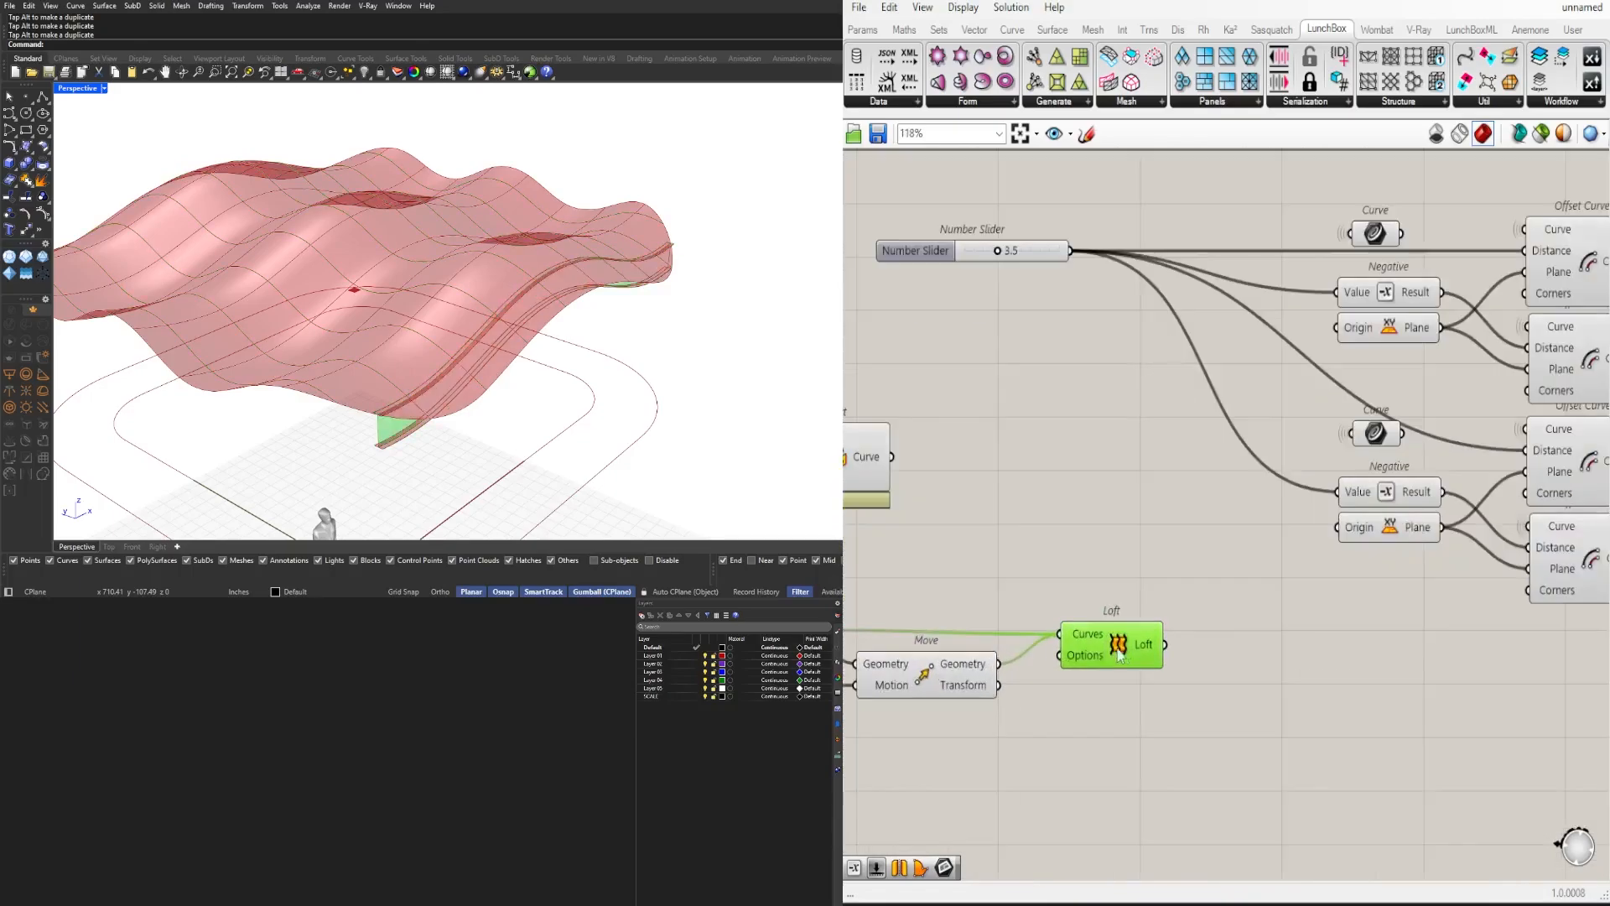
pyautogui.scroll(-4, 1093, 652)
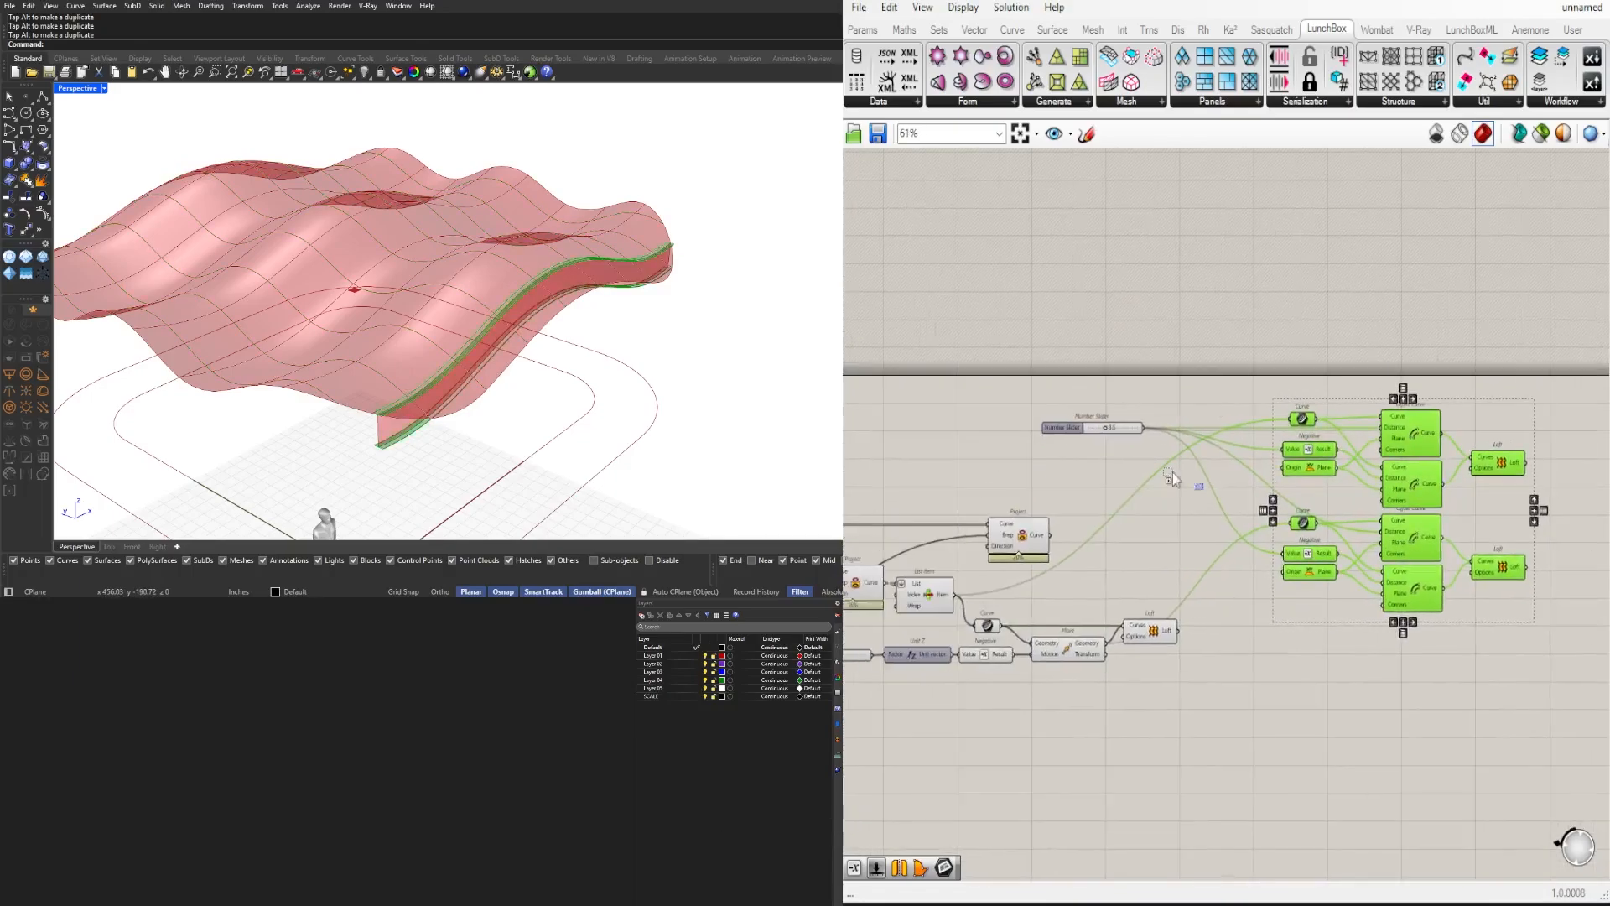
pyautogui.click(1148, 545)
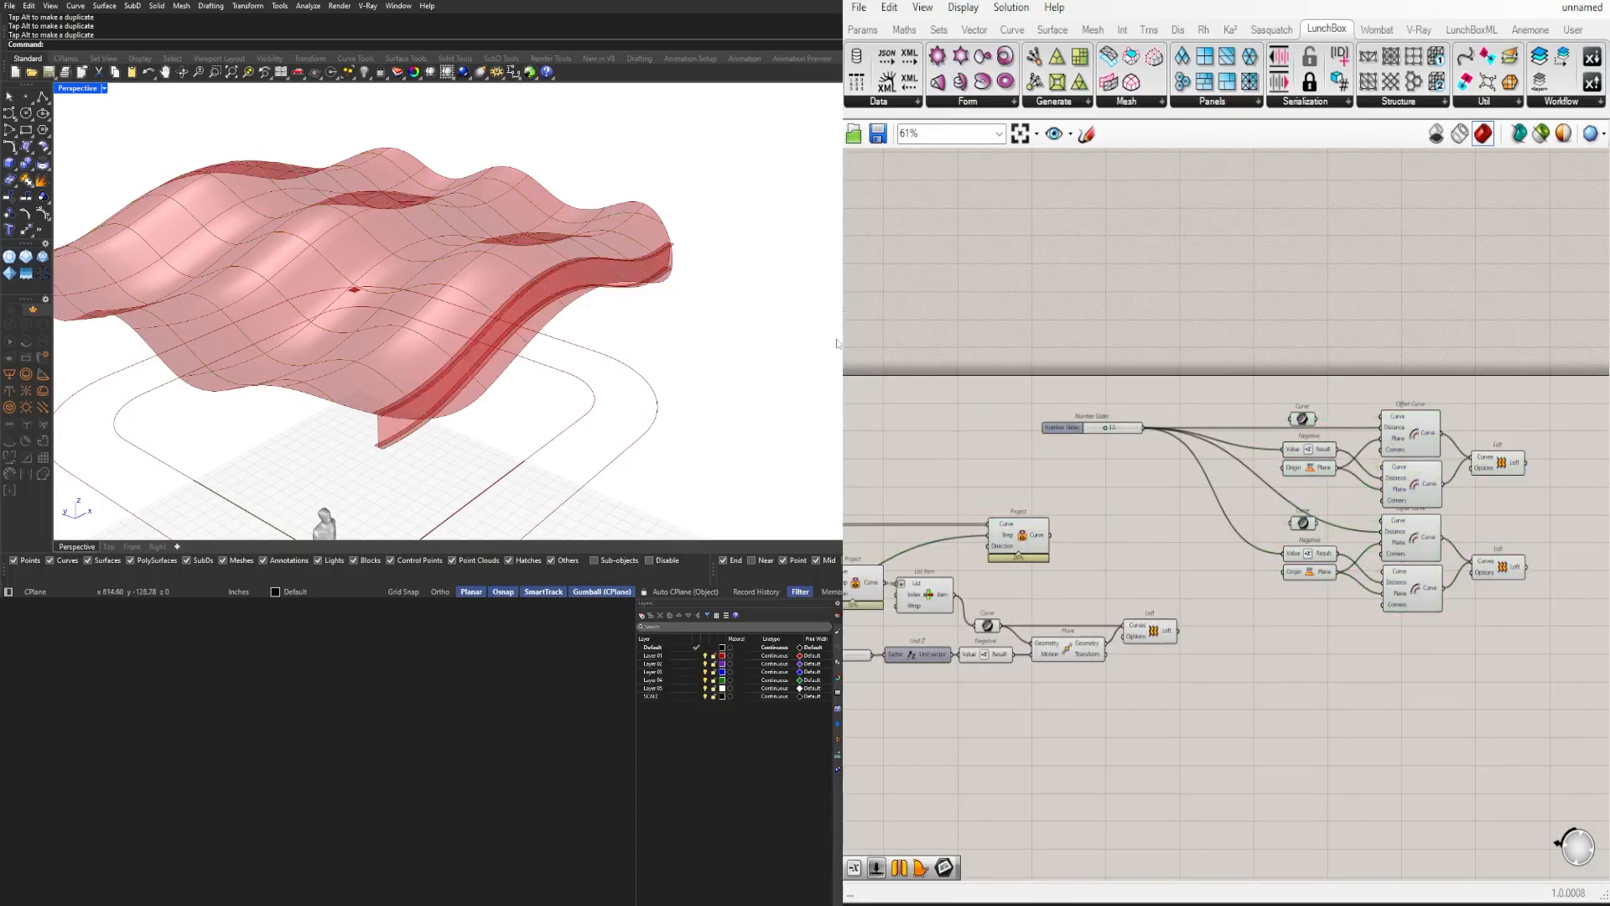
# Step: Add a Relay between Move and Loft, and an Extend Curve on the moved curve with a 3.500 slider feeding Start and End
pyautogui.click(1153, 631)
pyautogui.scroll(3, 1156, 631)
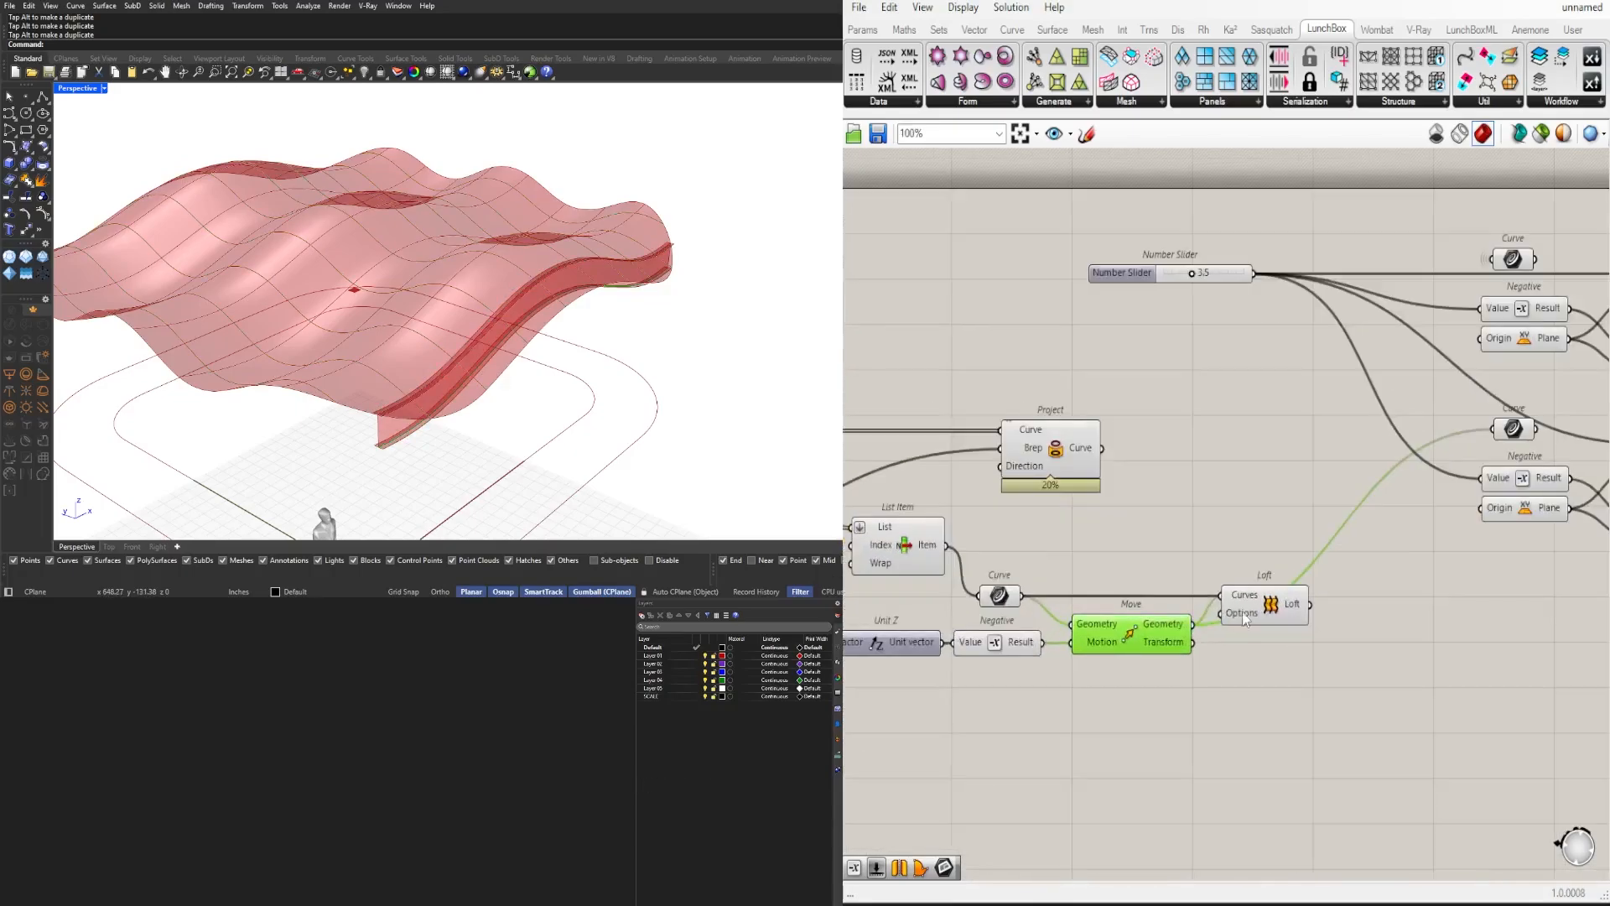
pyautogui.rightClick(1231, 719)
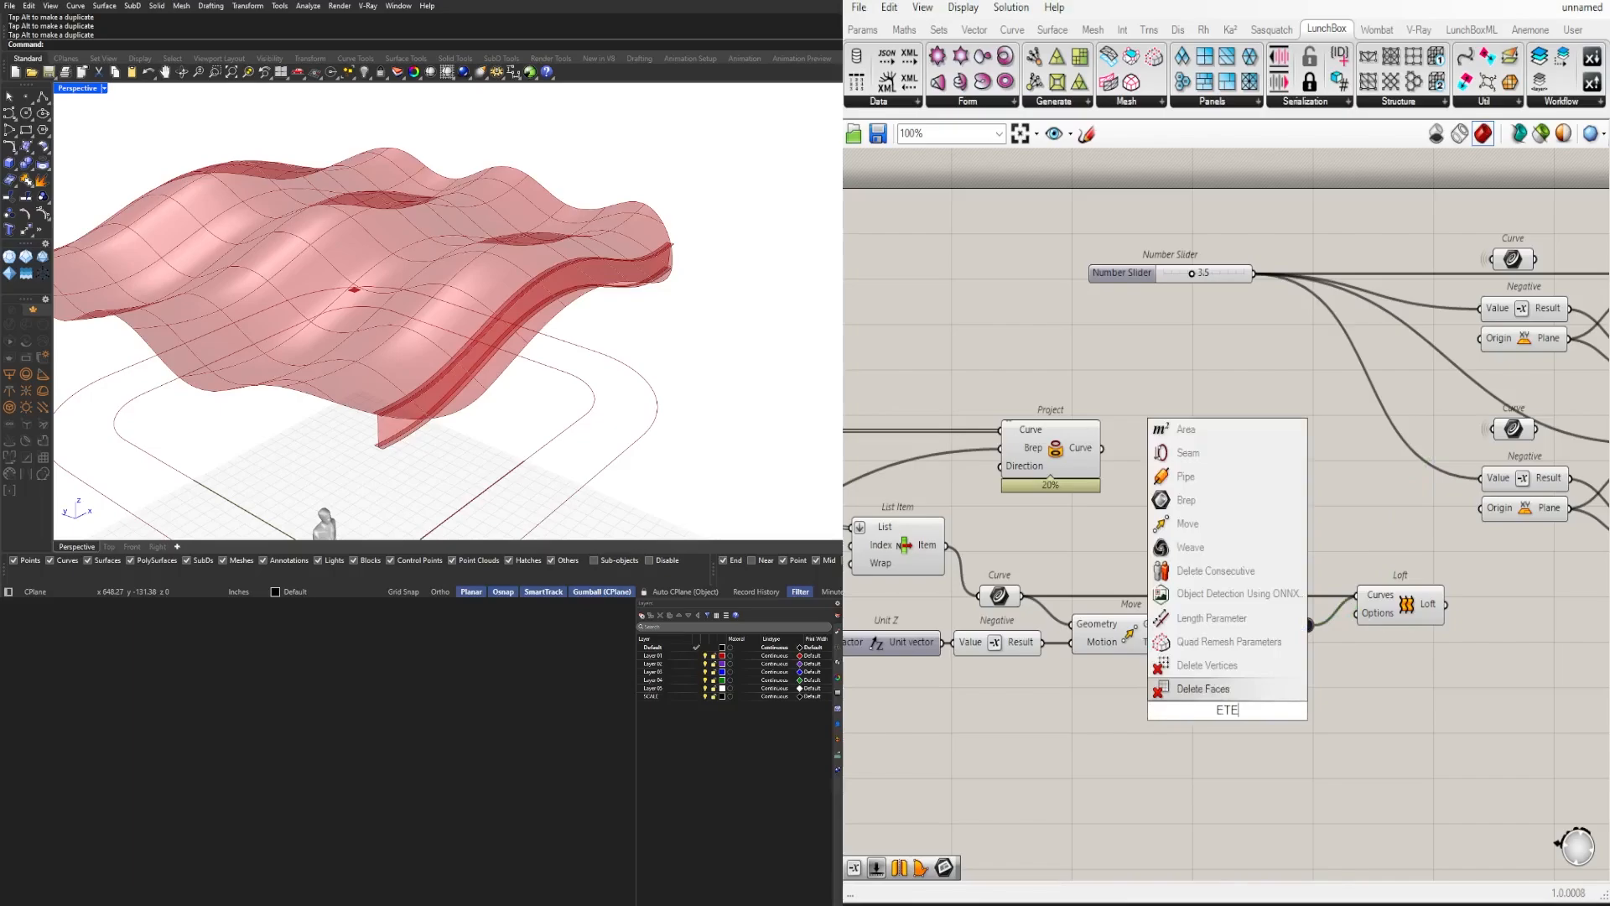
pyautogui.write('extend')
pyautogui.click(1195, 622)
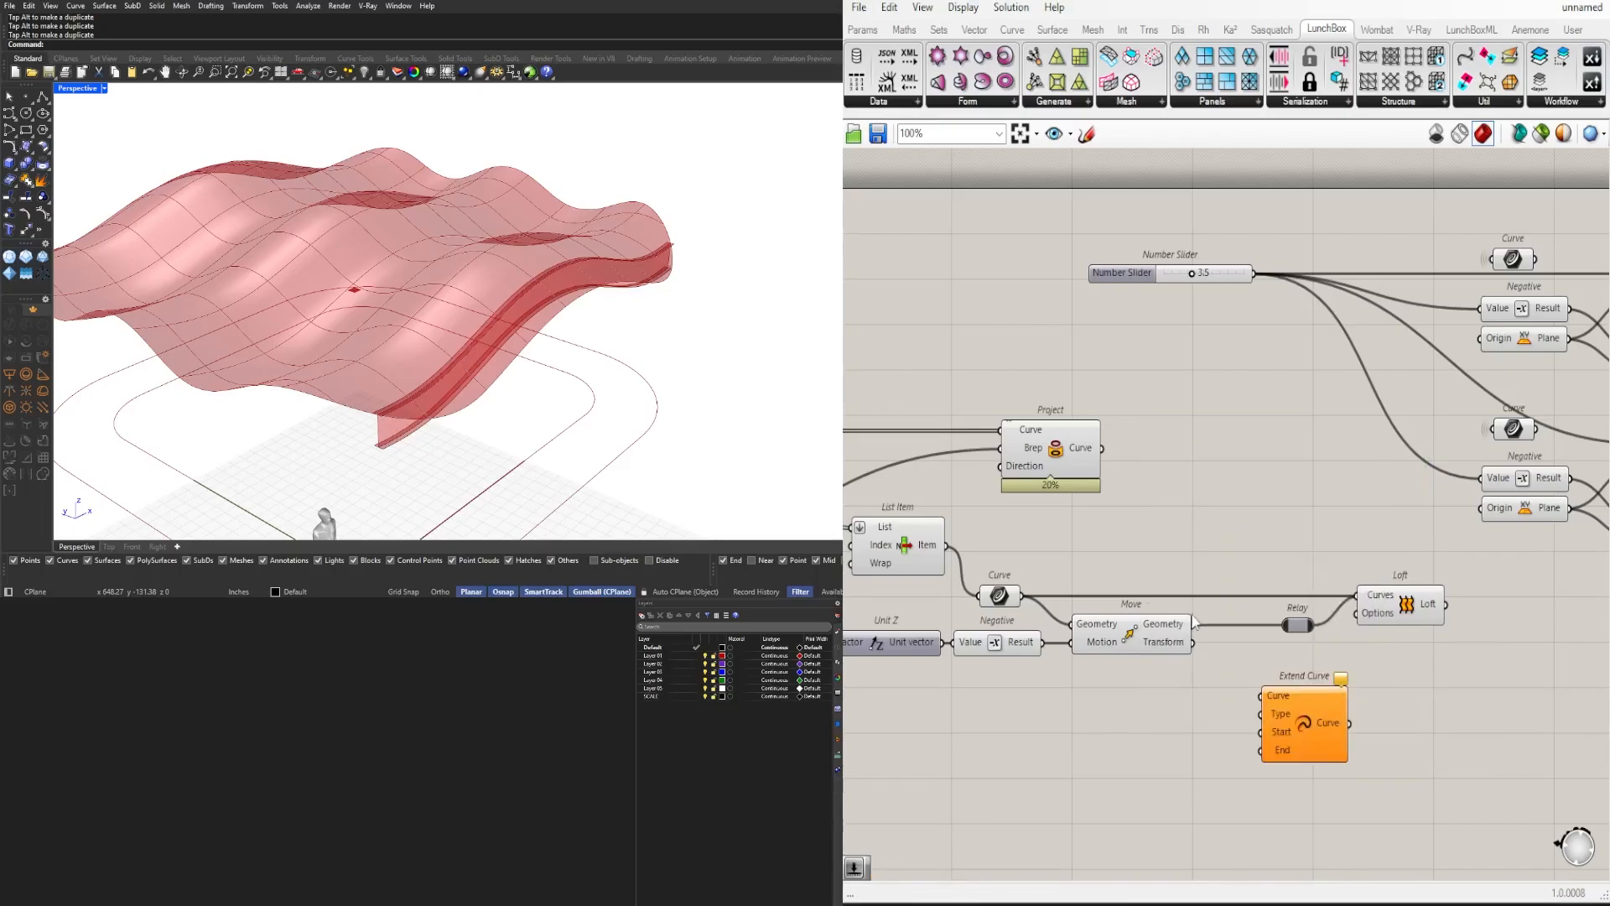
pyautogui.write('3.5')
pyautogui.press('Return')
pyautogui.scroll(2, 1235, 800)
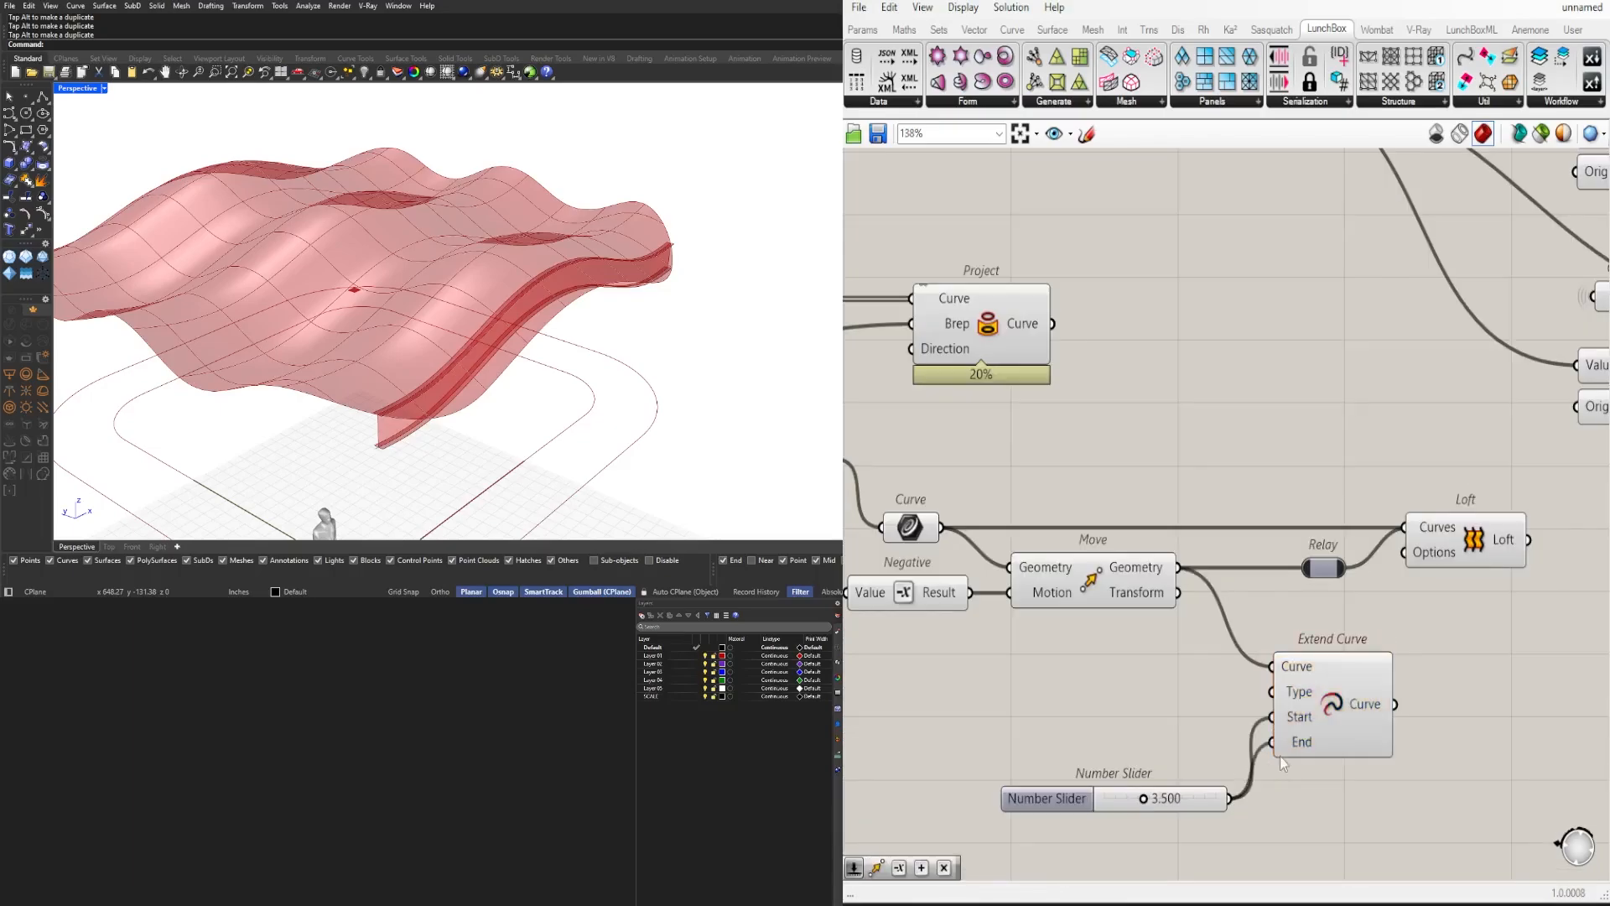
# Step: Negate the extension length before its relay to Start and End, and feed the extended curve into the web Loft
pyautogui.doubleClick(1058, 729)
pyautogui.write('negative')
pyautogui.press('Return')
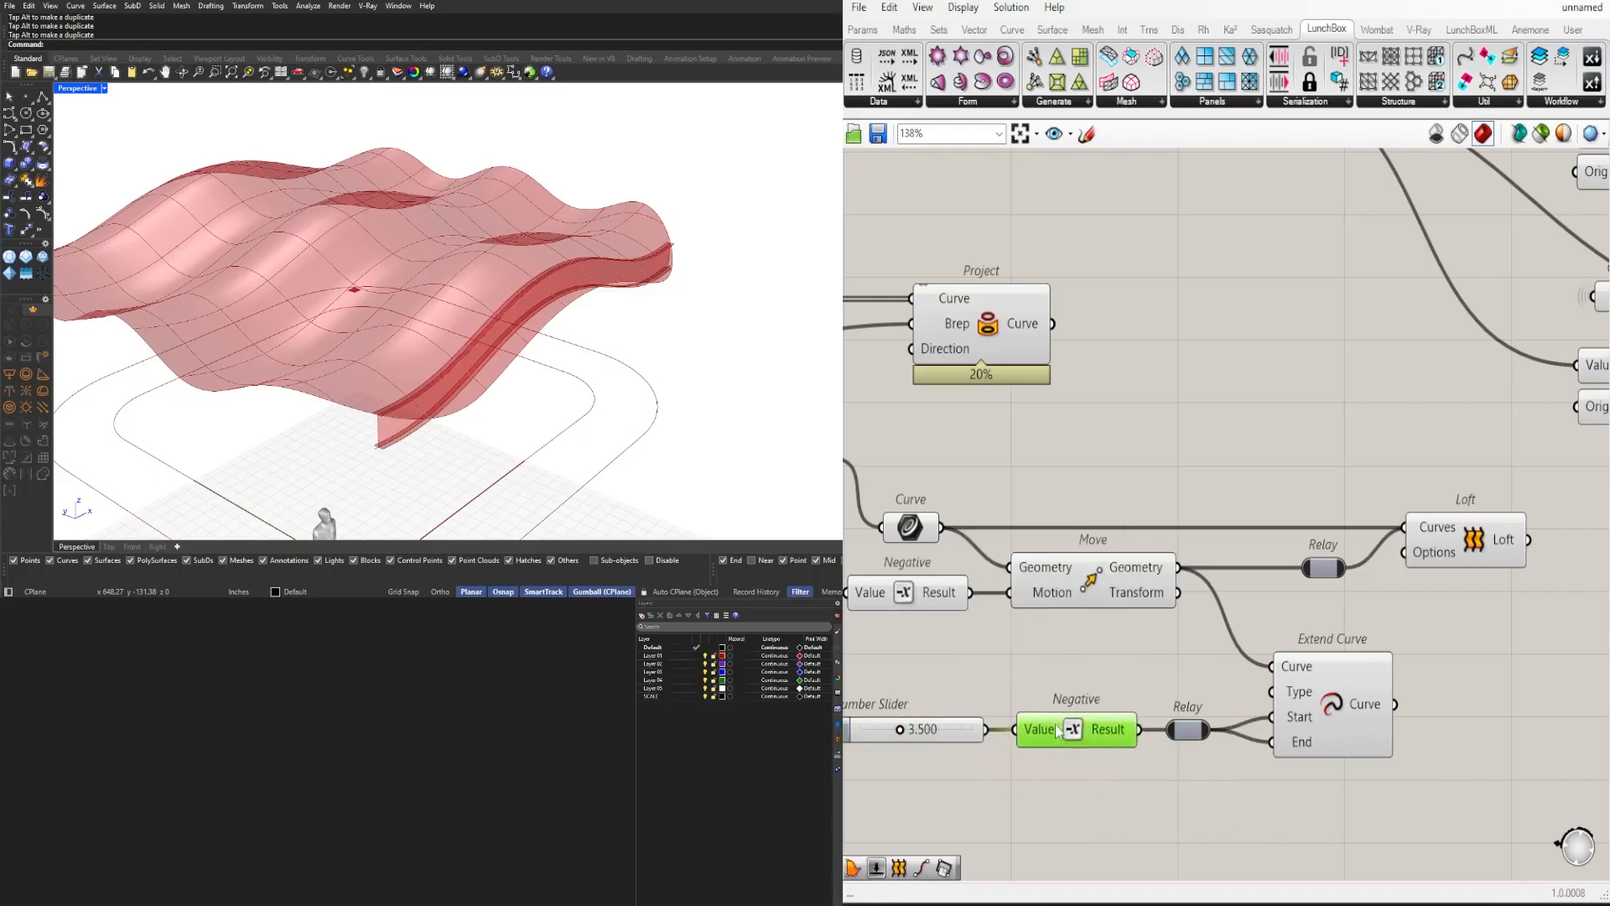
pyautogui.moveTo(1351, 725); pyautogui.dragTo(1365, 661)
pyautogui.scroll(-1, 1109, 563)
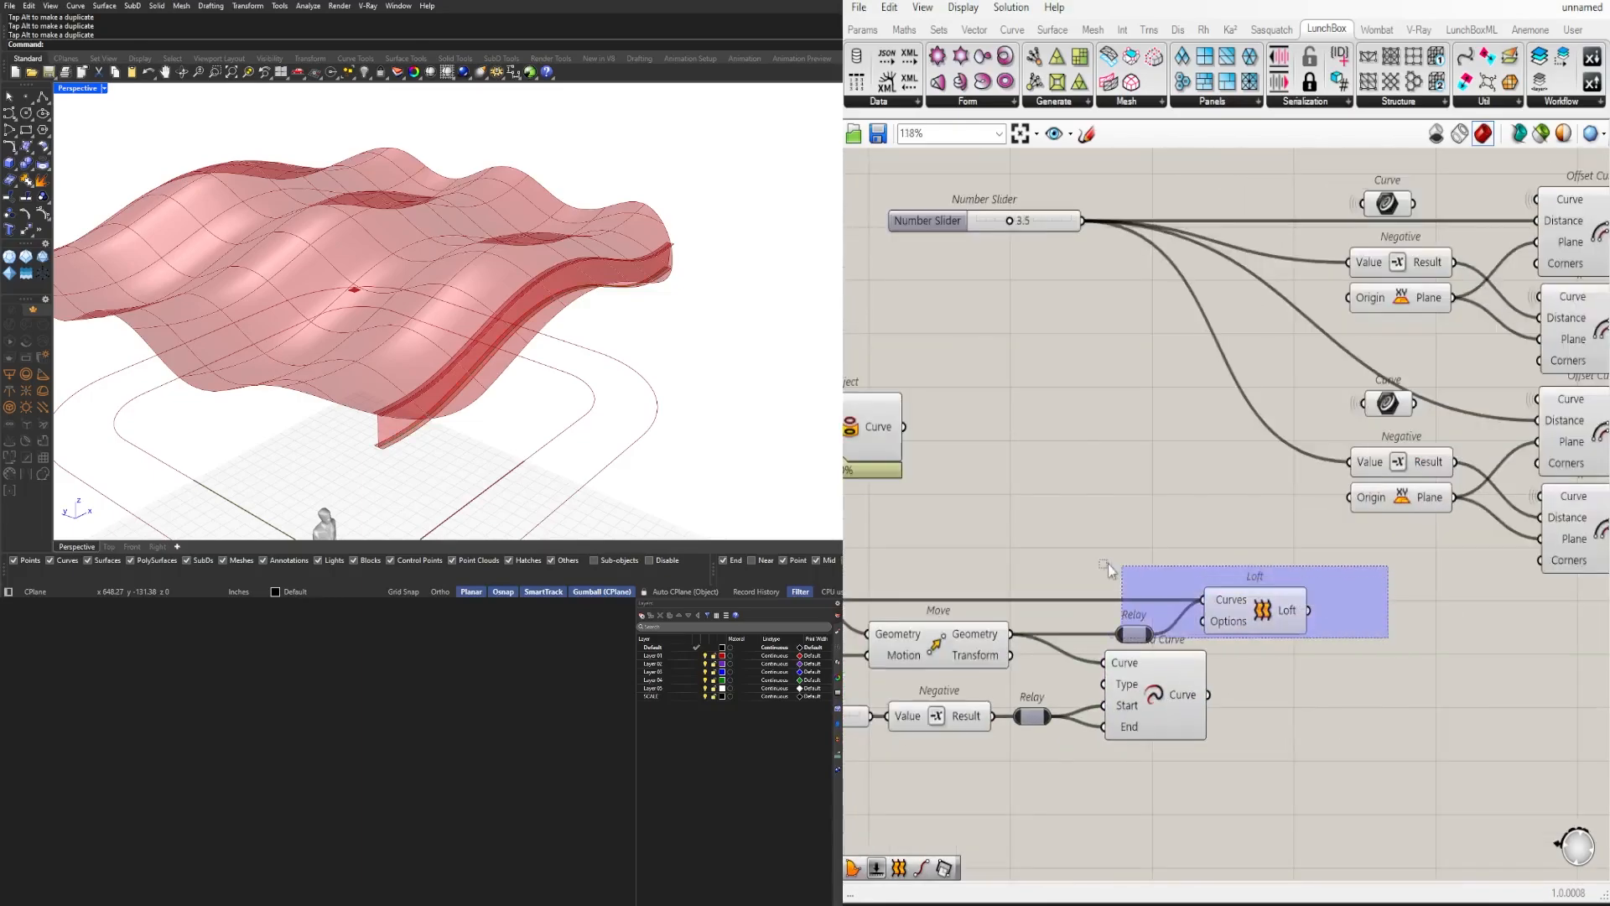
pyautogui.scroll(4, 1211, 743)
# Step: Set the extension slider's maximum to 120 and its value to about 15.4 to shorten the lower curve
pyautogui.moveTo(1070, 676); pyautogui.dragTo(1220, 676)
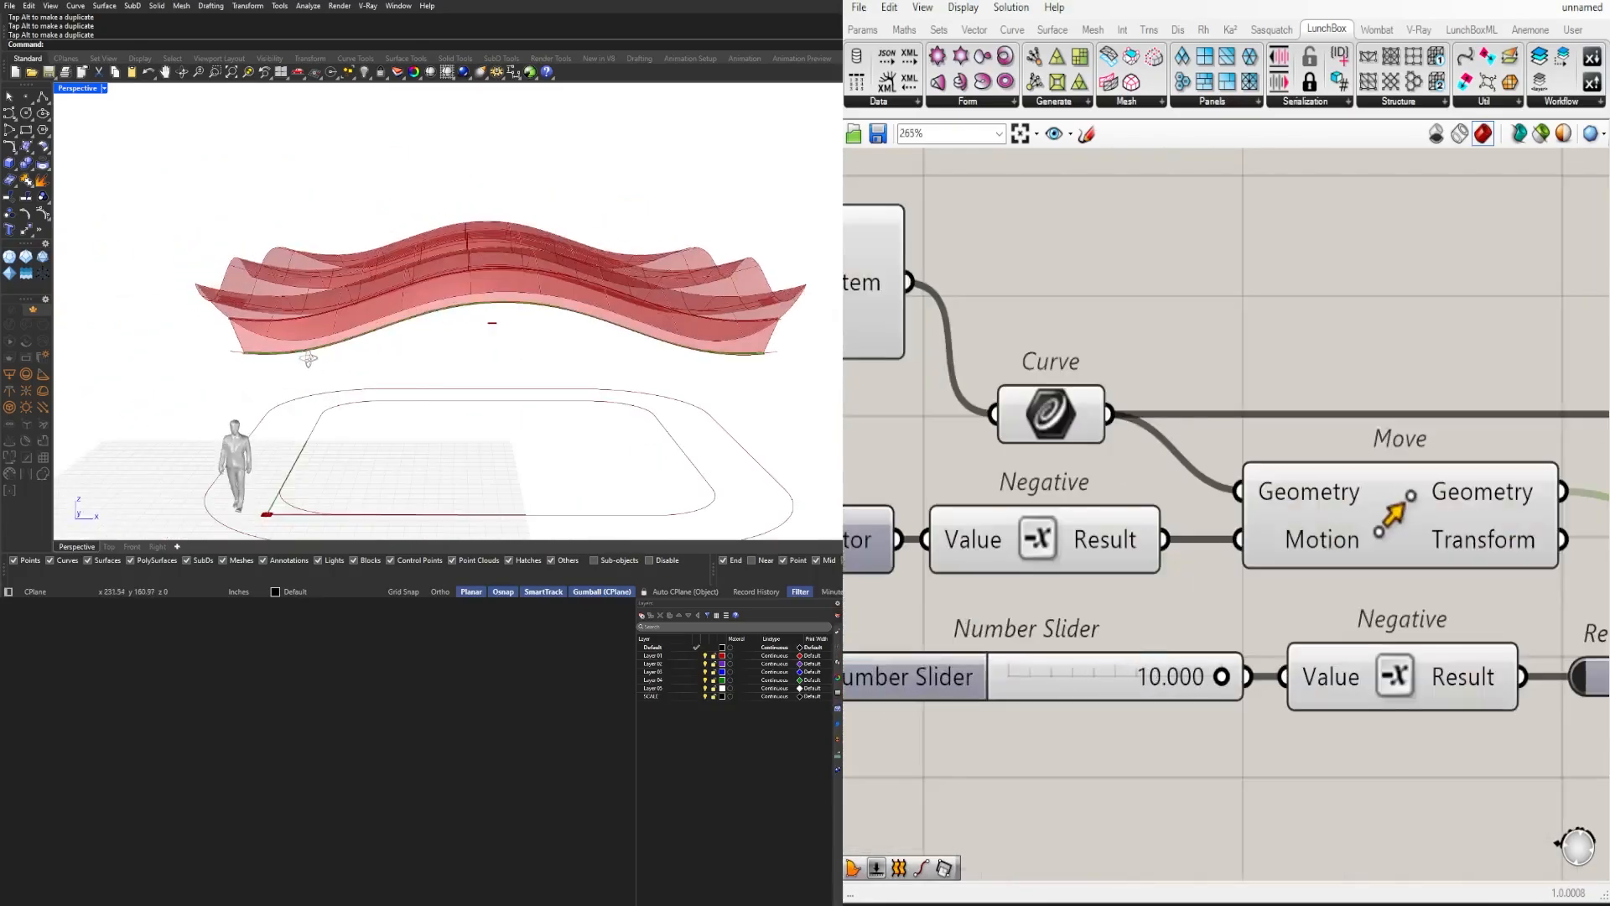
pyautogui.doubleClick(965, 676)
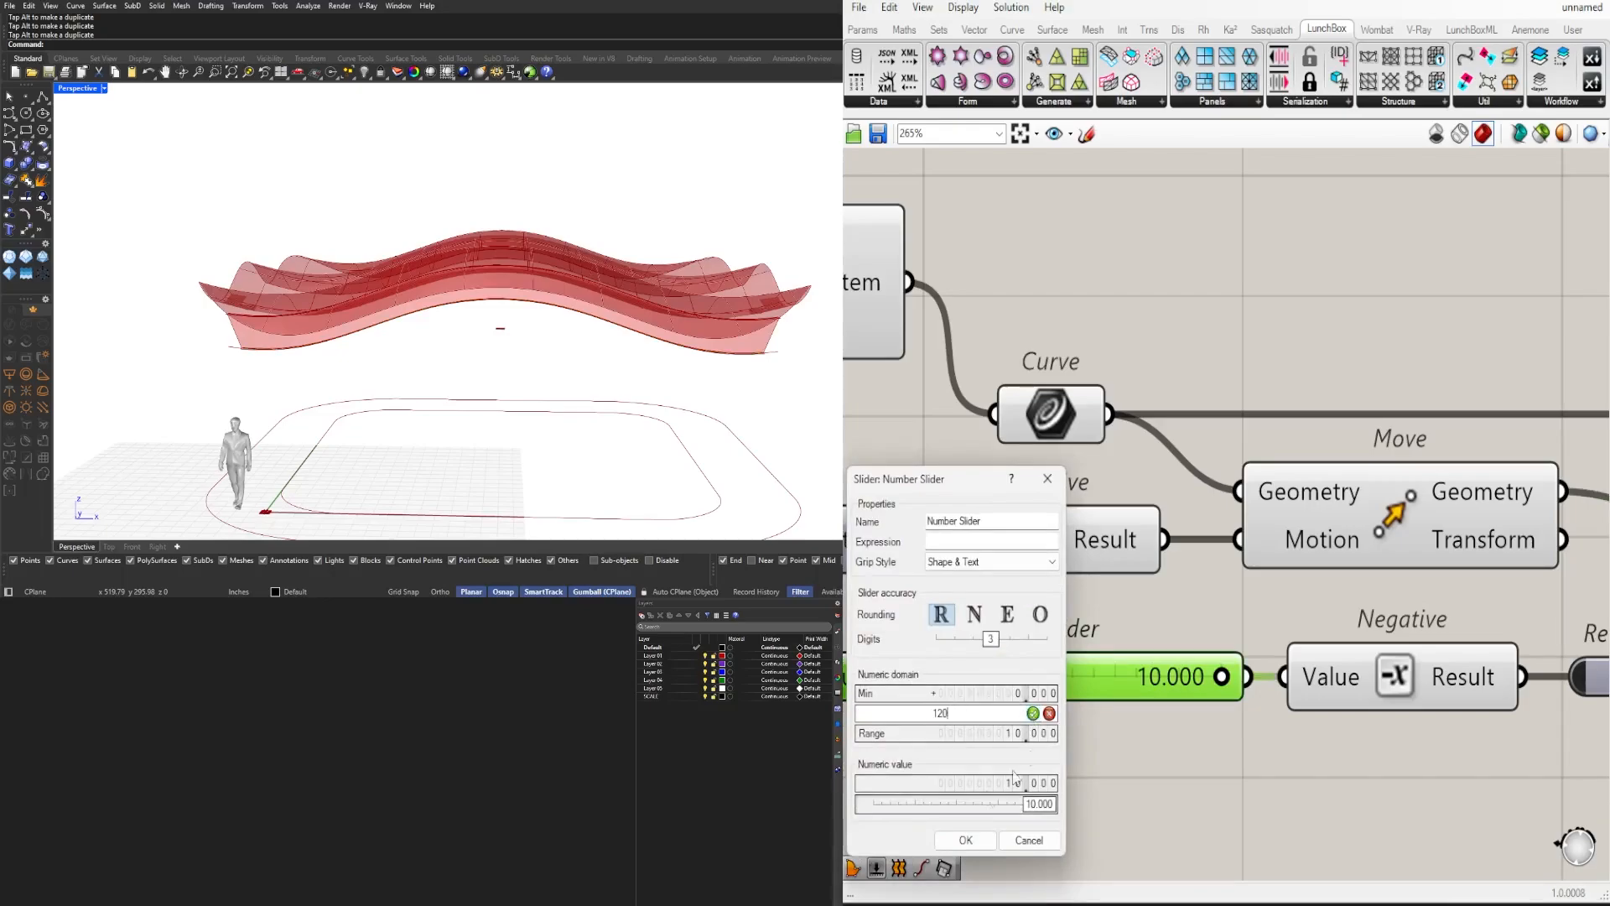
pyautogui.write('120')
pyautogui.press('Return')
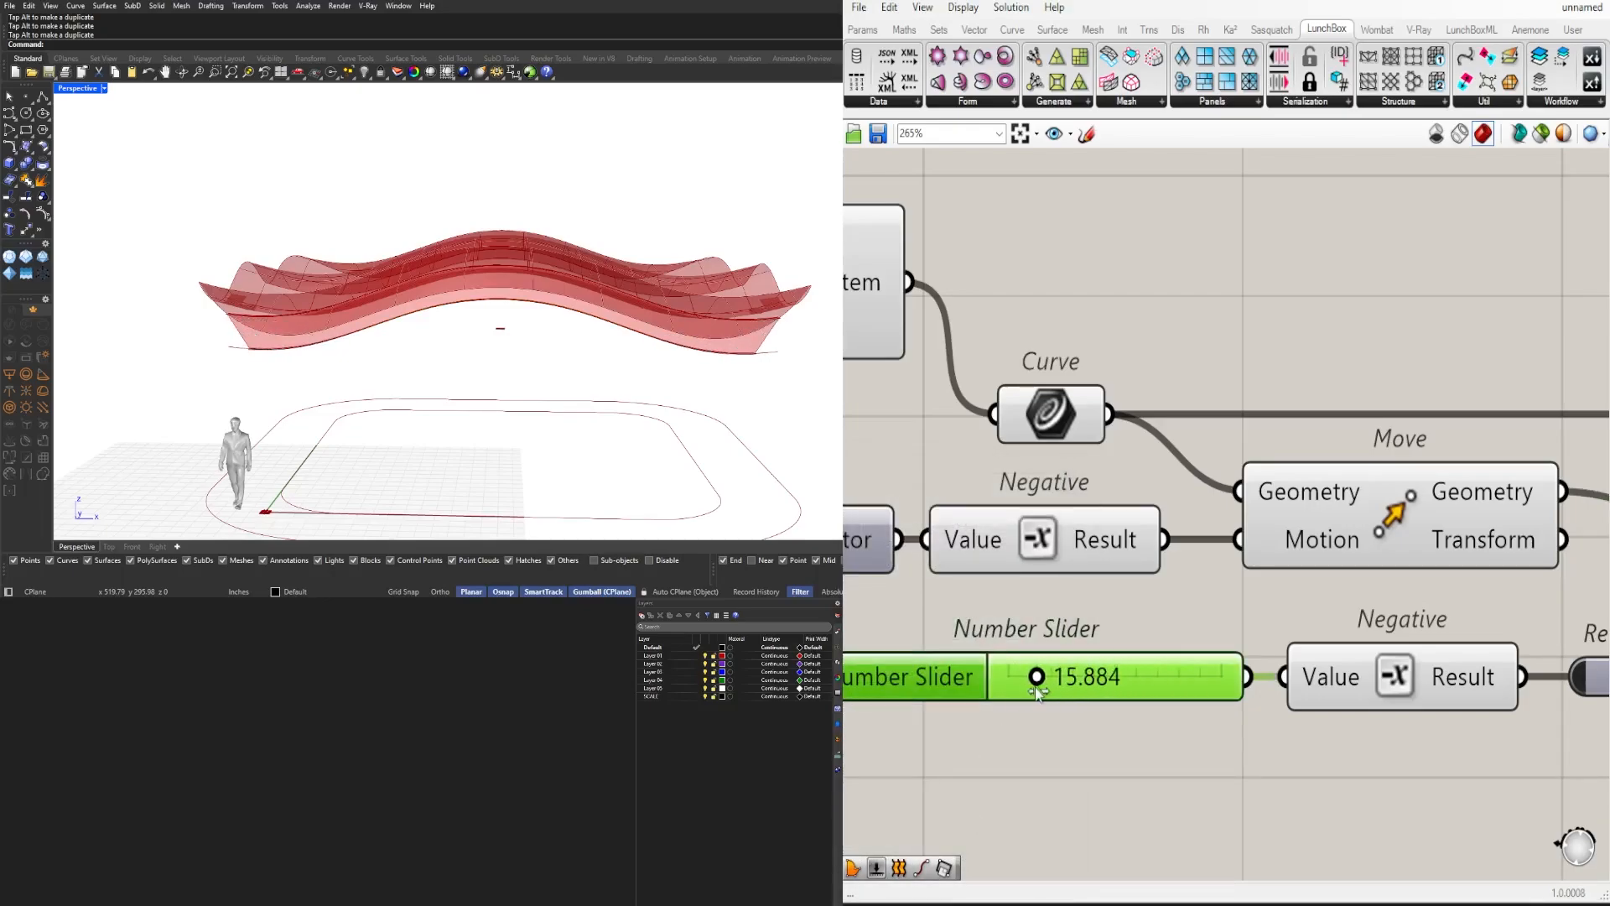
pyautogui.moveTo(1036, 690); pyautogui.dragTo(1032, 690)
pyautogui.moveTo(520, 344); pyautogui.dragTo(446, 395, button='right')
pyautogui.scroll(-5, 1161, 606)
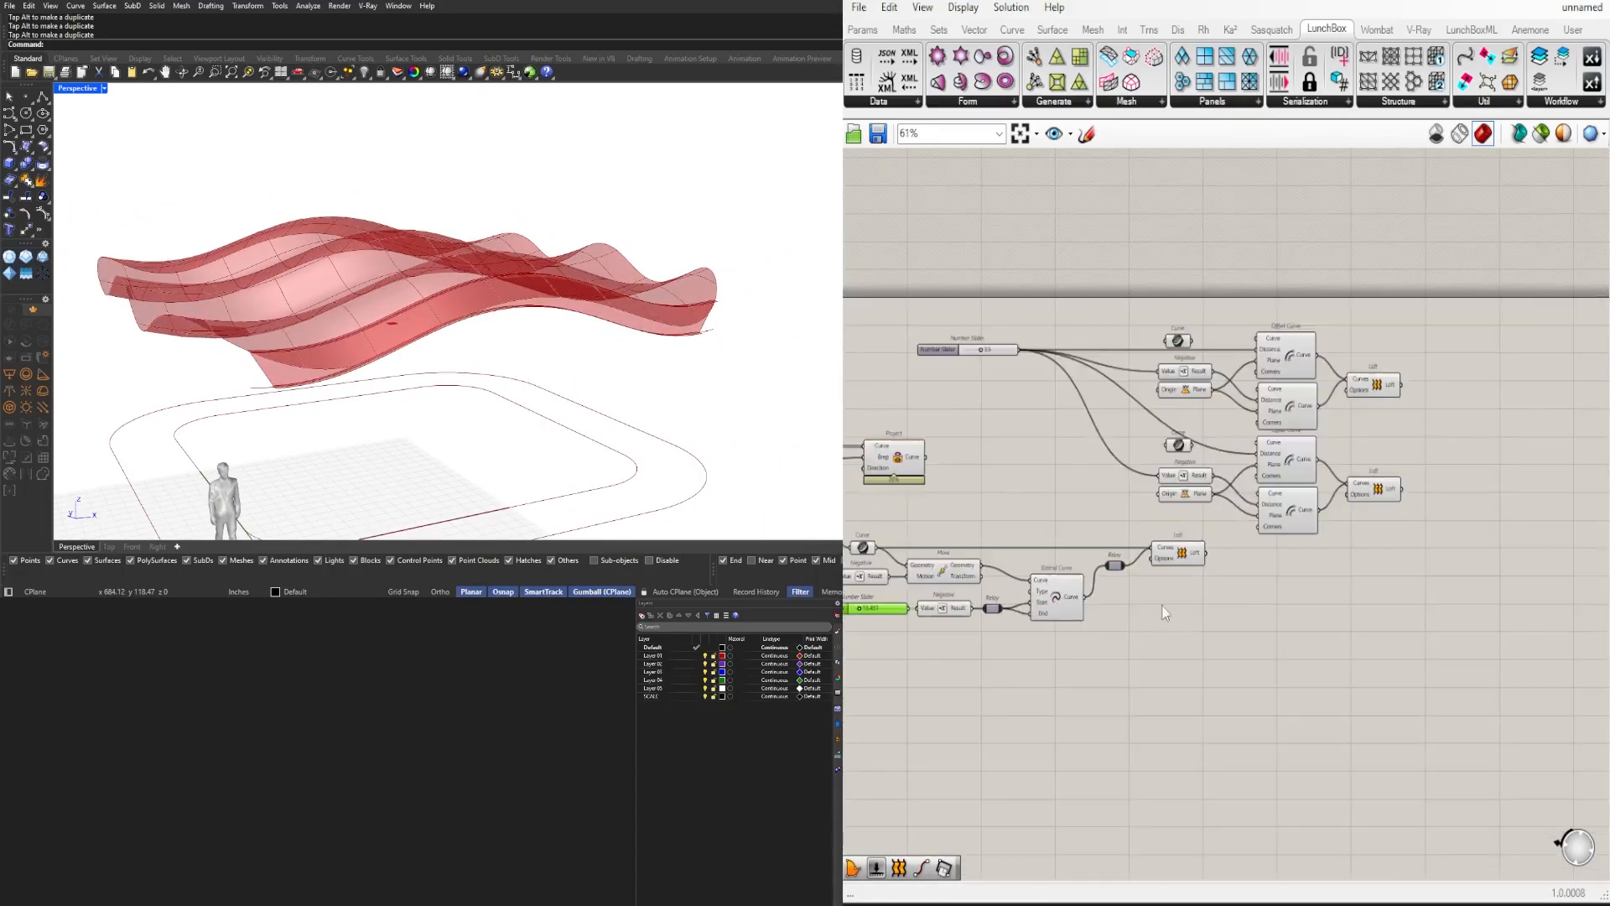
pyautogui.scroll(1, 1161, 605)
pyautogui.scroll(-1, 1280, 707)
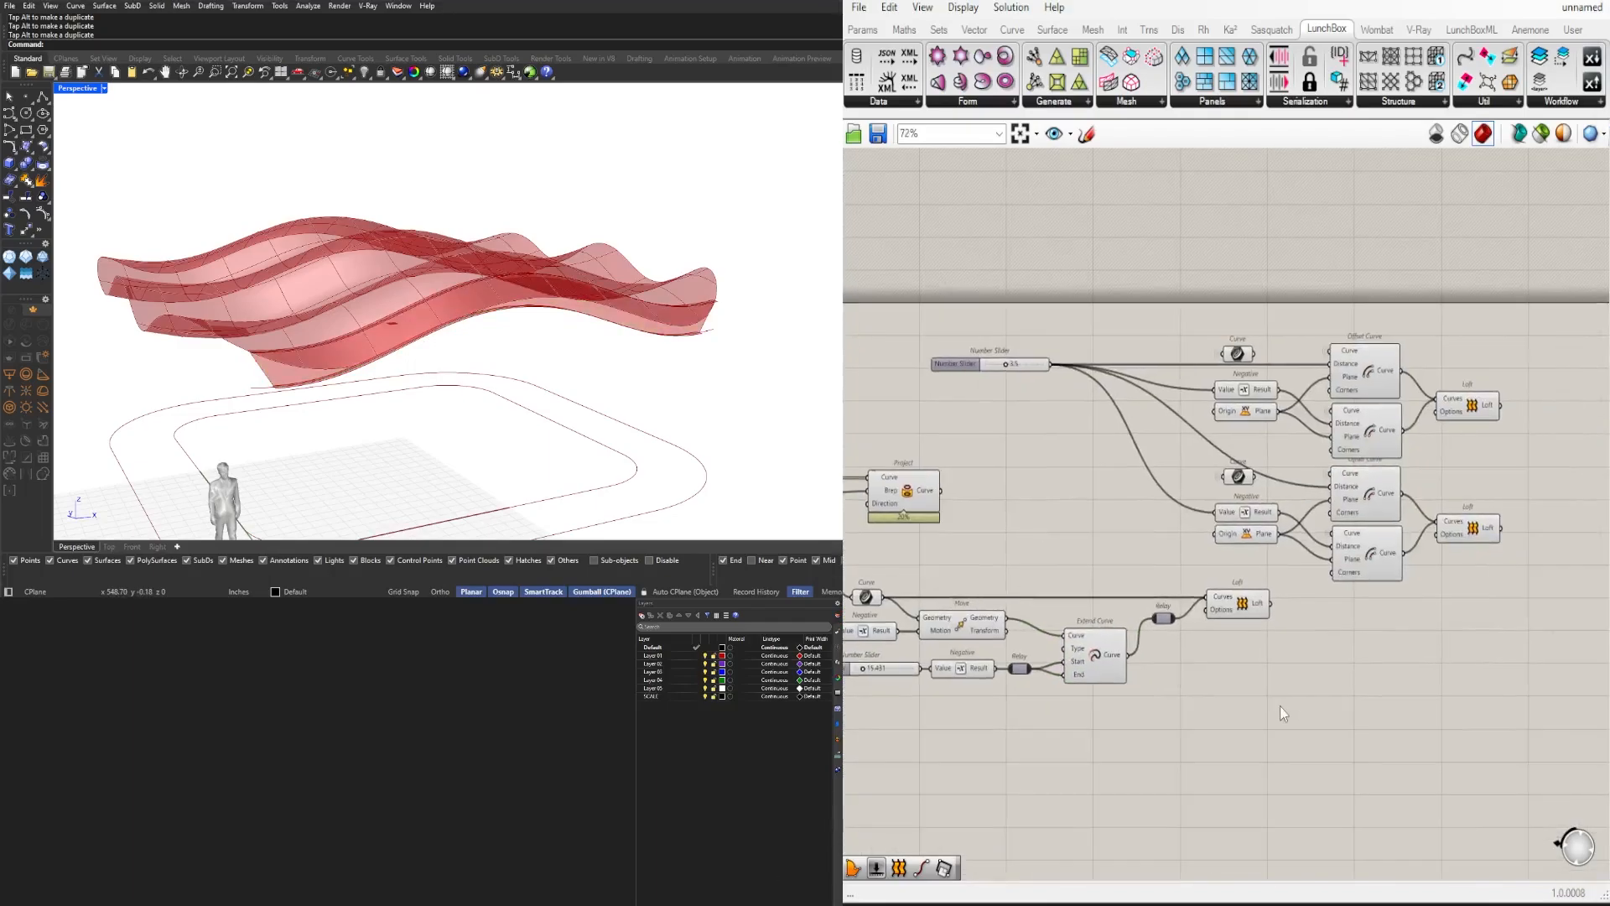
# Step: Add an Extrude of the lower flange loft along a negated Unit Z vector, placing its components beside the offset groups
pyautogui.doubleClick(1279, 707)
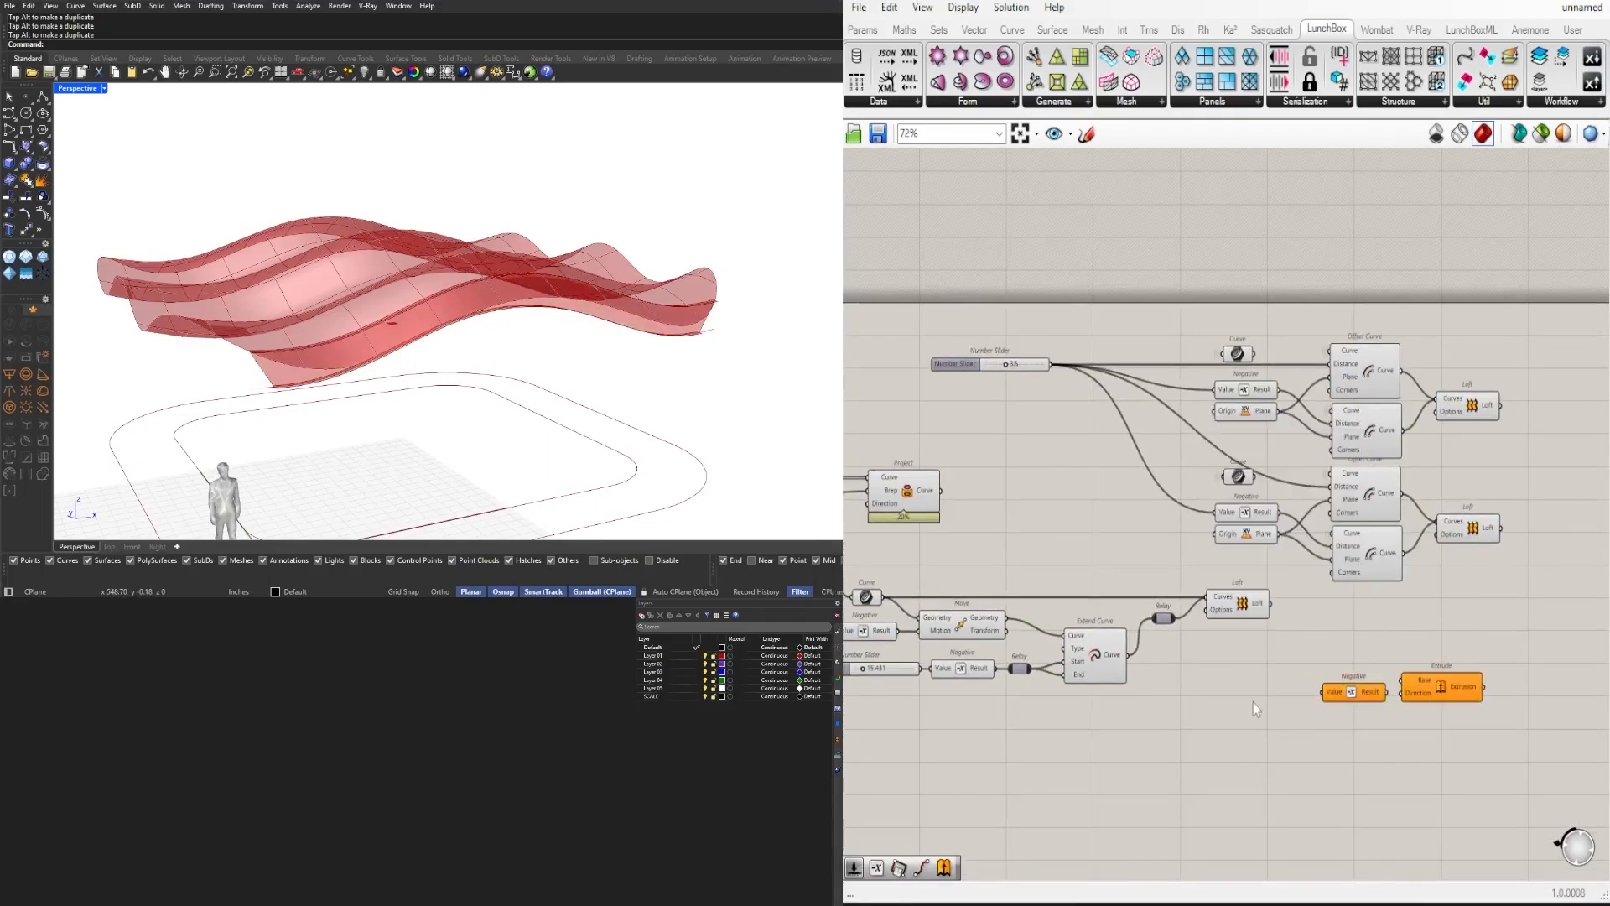
pyautogui.doubleClick(1255, 704)
pyautogui.write('z')
pyautogui.press('Return')
pyautogui.scroll(2, 1276, 693)
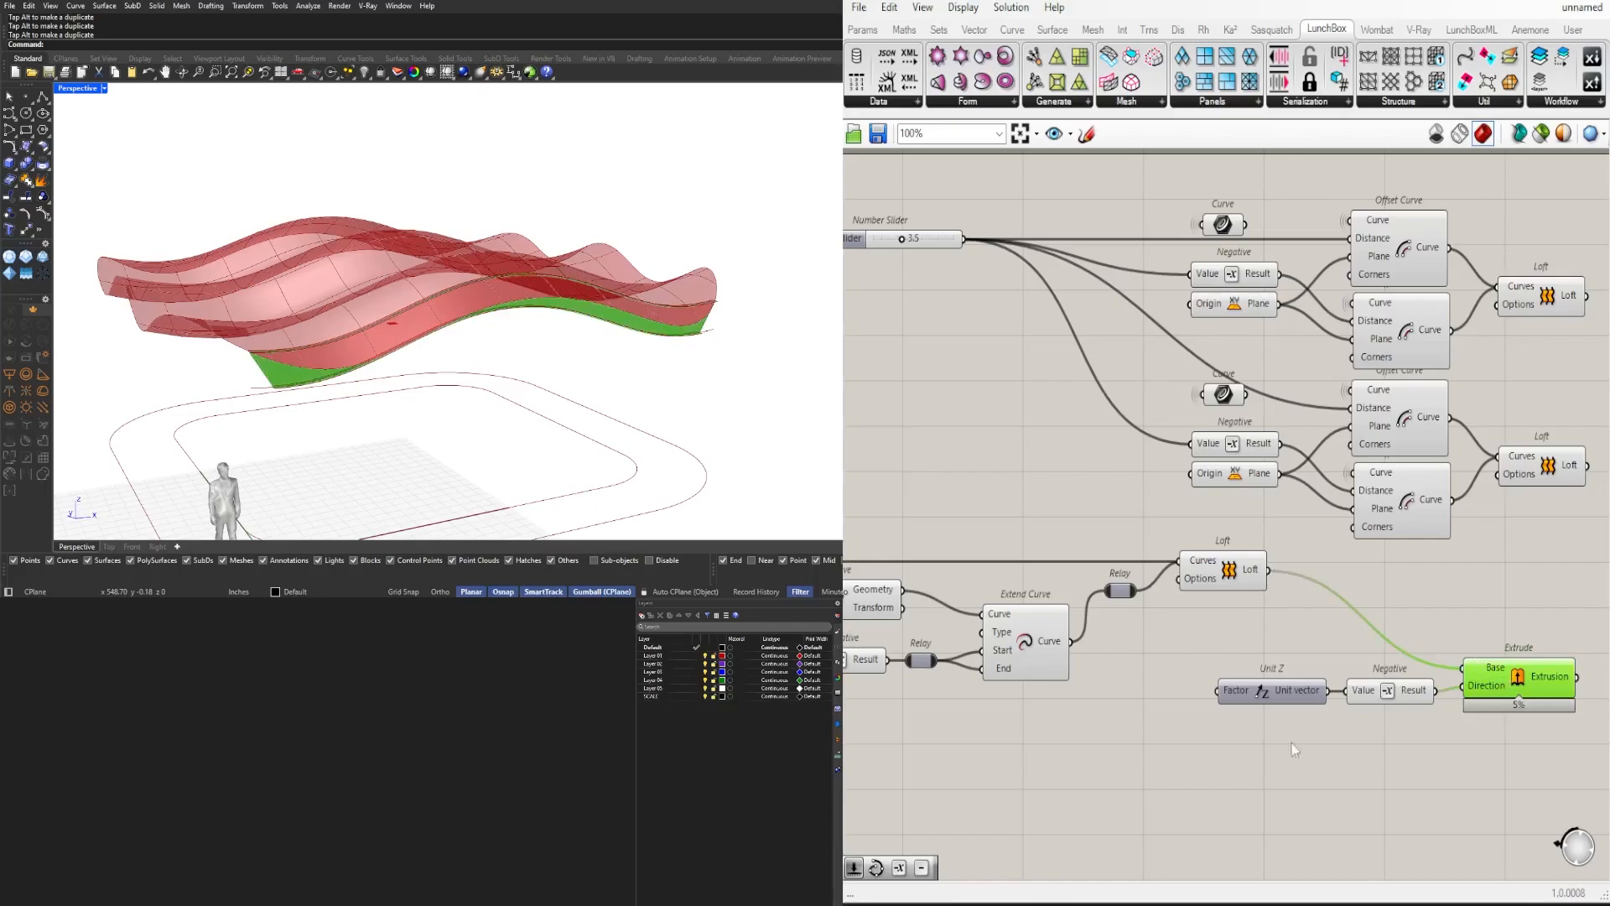
pyautogui.scroll(-3, 1291, 743)
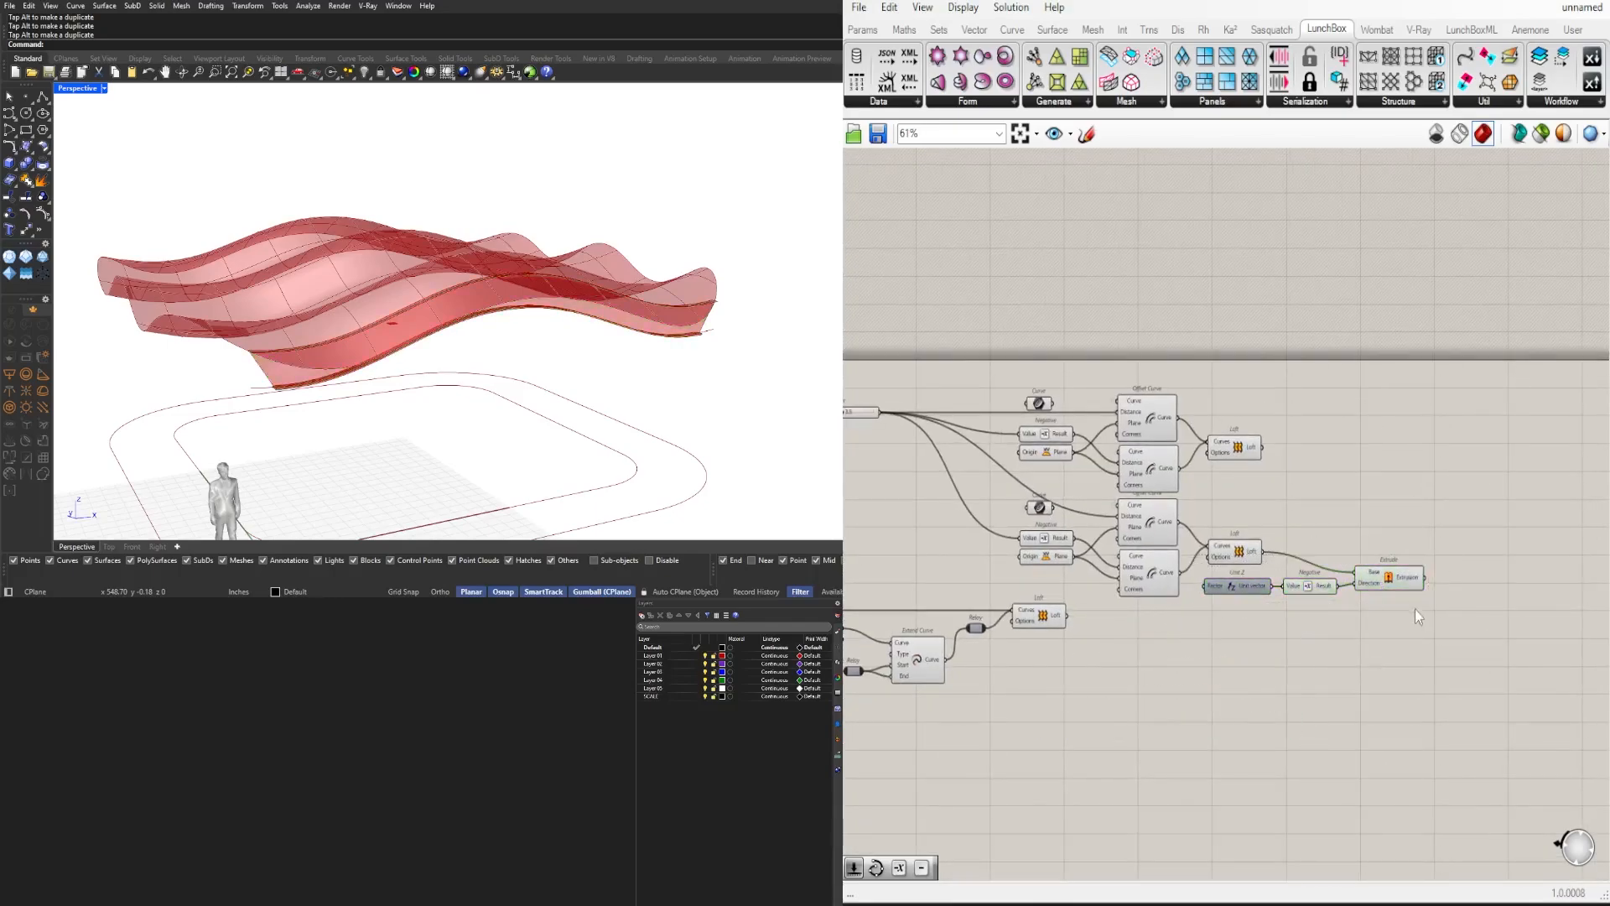
pyautogui.click(1315, 610)
# Step: Duplicate the Extrude component and base the copy on the upper flange loft, keeping the same negated direction
pyautogui.scroll(4, 1315, 610)
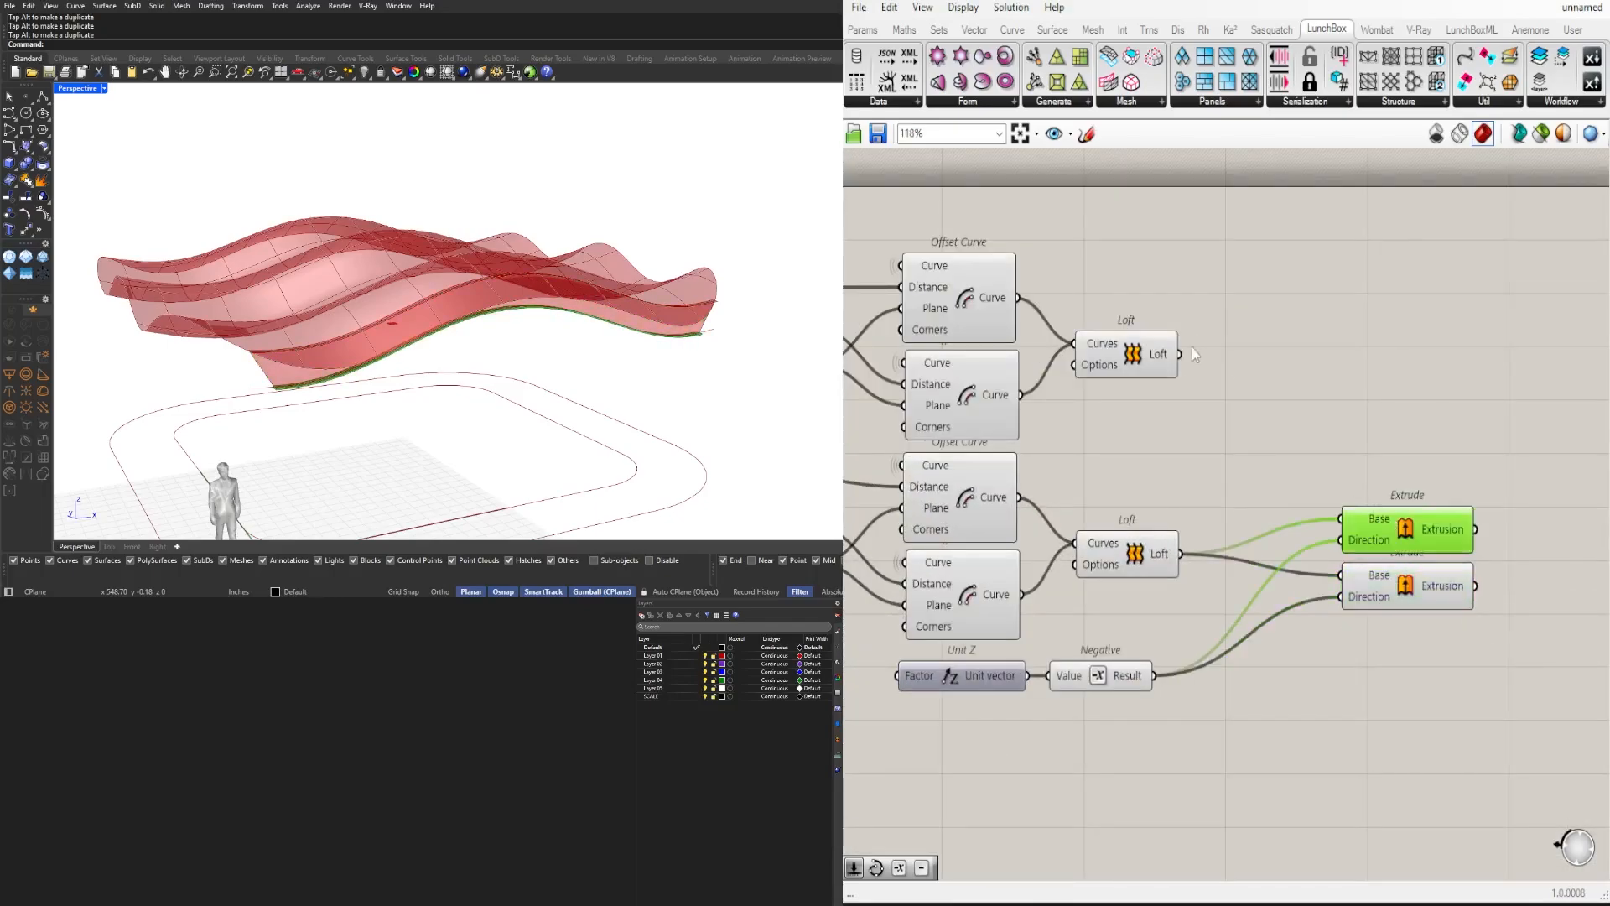
pyautogui.keyDown('shift'); pyautogui.click(1411, 589); pyautogui.keyUp('shift')
pyautogui.moveTo(1422, 531); pyautogui.dragTo(1440, 510)
pyautogui.moveTo(654, 386); pyautogui.dragTo(361, 327, button='right')
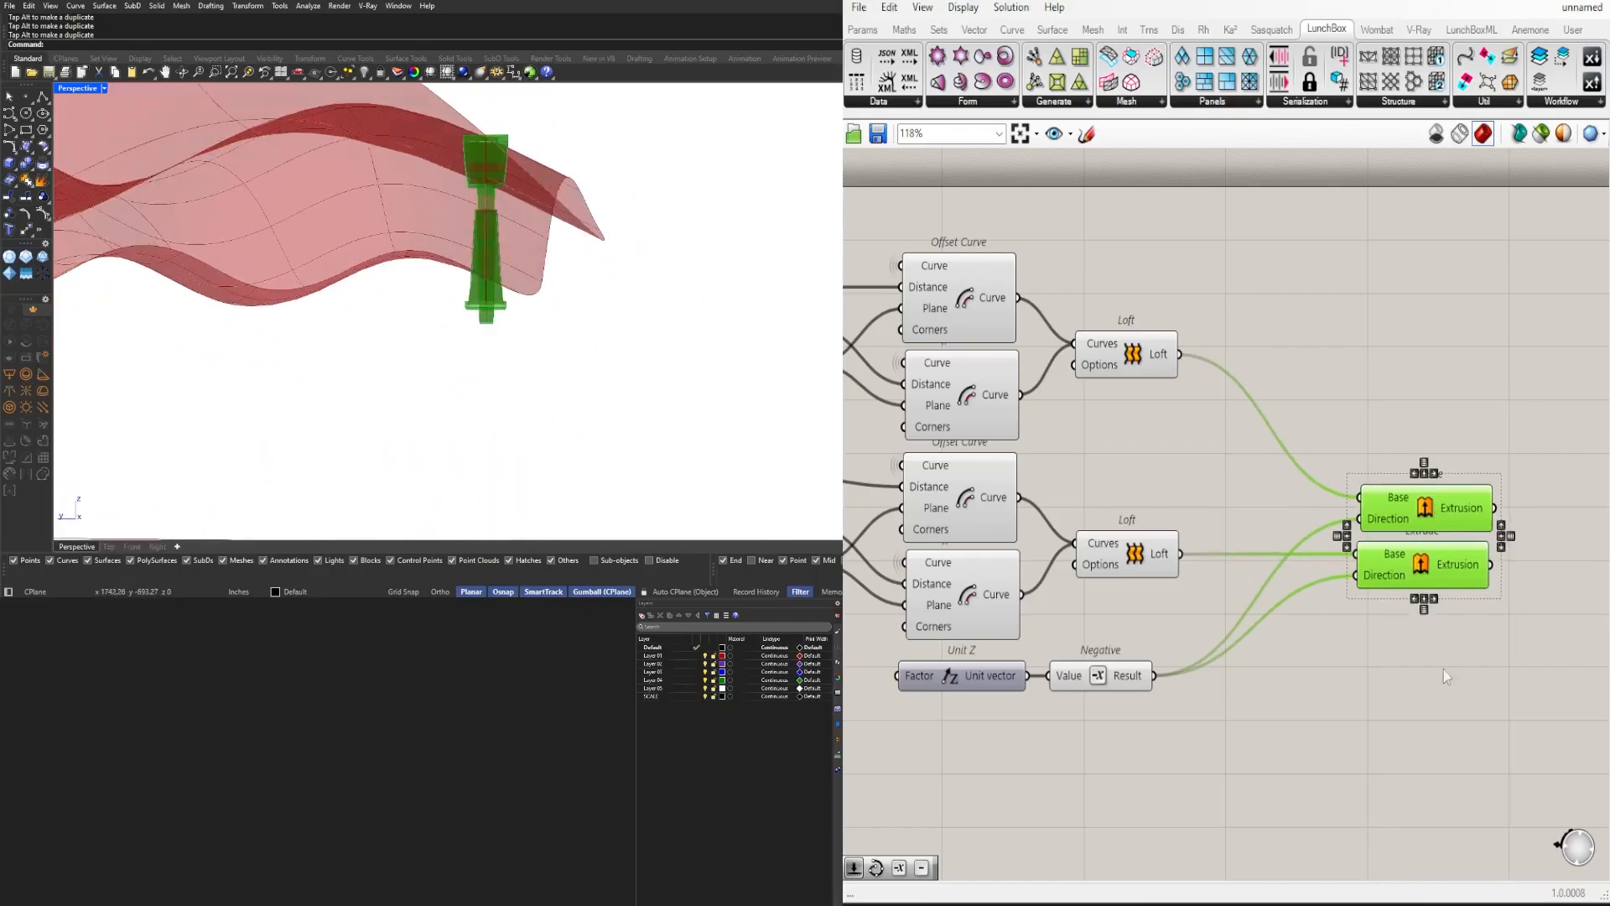
# Step: Move the flange offset, loft and extrude components farther along the canvas, away from the web Loft
pyautogui.click(1442, 670)
pyautogui.scroll(-5, 1442, 669)
pyautogui.moveTo(1342, 689)
pyautogui.mouseDown(button='right')
pyautogui.moveTo(1457, 663)
pyautogui.moveTo(1363, 671)
pyautogui.mouseUp(button='right')
pyautogui.moveTo(1522, 688); pyautogui.dragTo(1267, 457)
pyautogui.keyDown('shift'); pyautogui.moveTo(1219, 614); pyautogui.dragTo(959, 465); pyautogui.keyUp('shift')
pyautogui.click(1323, 665)
pyautogui.scroll(3, 1324, 664)
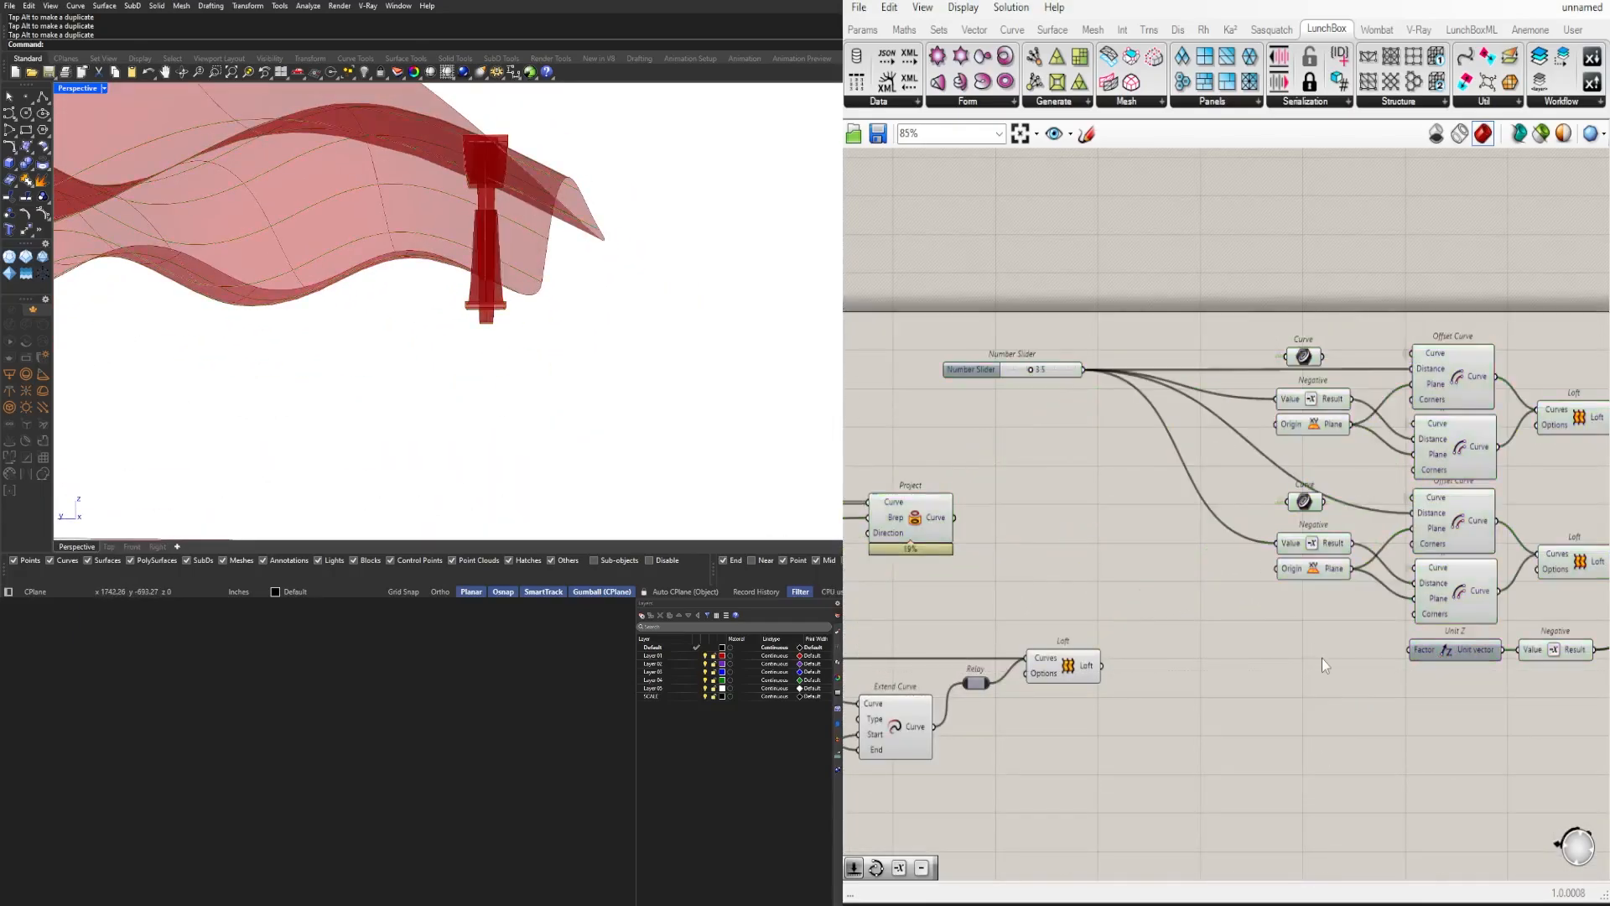
# Step: Drive the Unit Z factor with a 1.5 slider for the flange thickness and tidy the extrusion components
pyautogui.scroll(4, 1418, 662)
pyautogui.moveTo(1174, 652); pyautogui.dragTo(1187, 640)
pyautogui.moveTo(1383, 640); pyautogui.dragTo(1403, 640)
pyautogui.moveTo(1582, 742); pyautogui.dragTo(1122, 745, button='right')
pyautogui.scroll(-6, 1122, 745)
pyautogui.moveTo(1208, 701); pyautogui.dragTo(1078, 600)
pyautogui.moveTo(503, 360); pyautogui.dragTo(600, 386, button='right')
pyautogui.scroll(3, 1179, 667)
# Step: Add an Offset Surface on the web Loft with a 1.250 slider as its distance
pyautogui.click(1178, 667)
pyautogui.moveTo(951, 634); pyautogui.dragTo(1554, 512, button='right')
pyautogui.click(1166, 676)
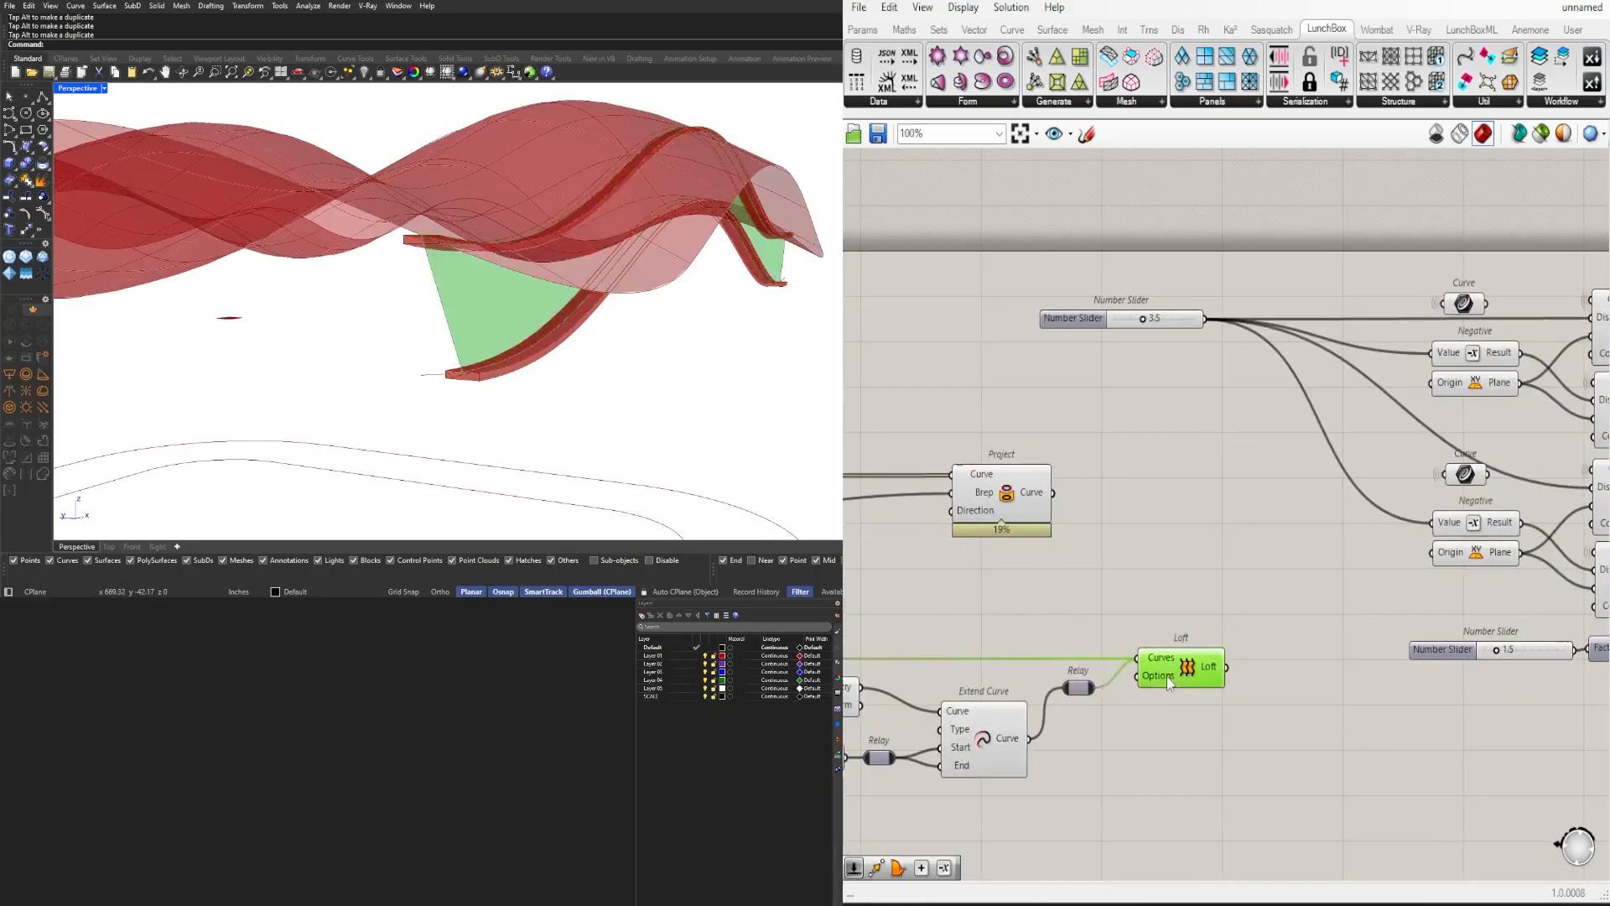
pyautogui.scroll(2, 1327, 719)
pyautogui.doubleClick(1331, 717)
pyautogui.write('OF')
pyautogui.click(1307, 624)
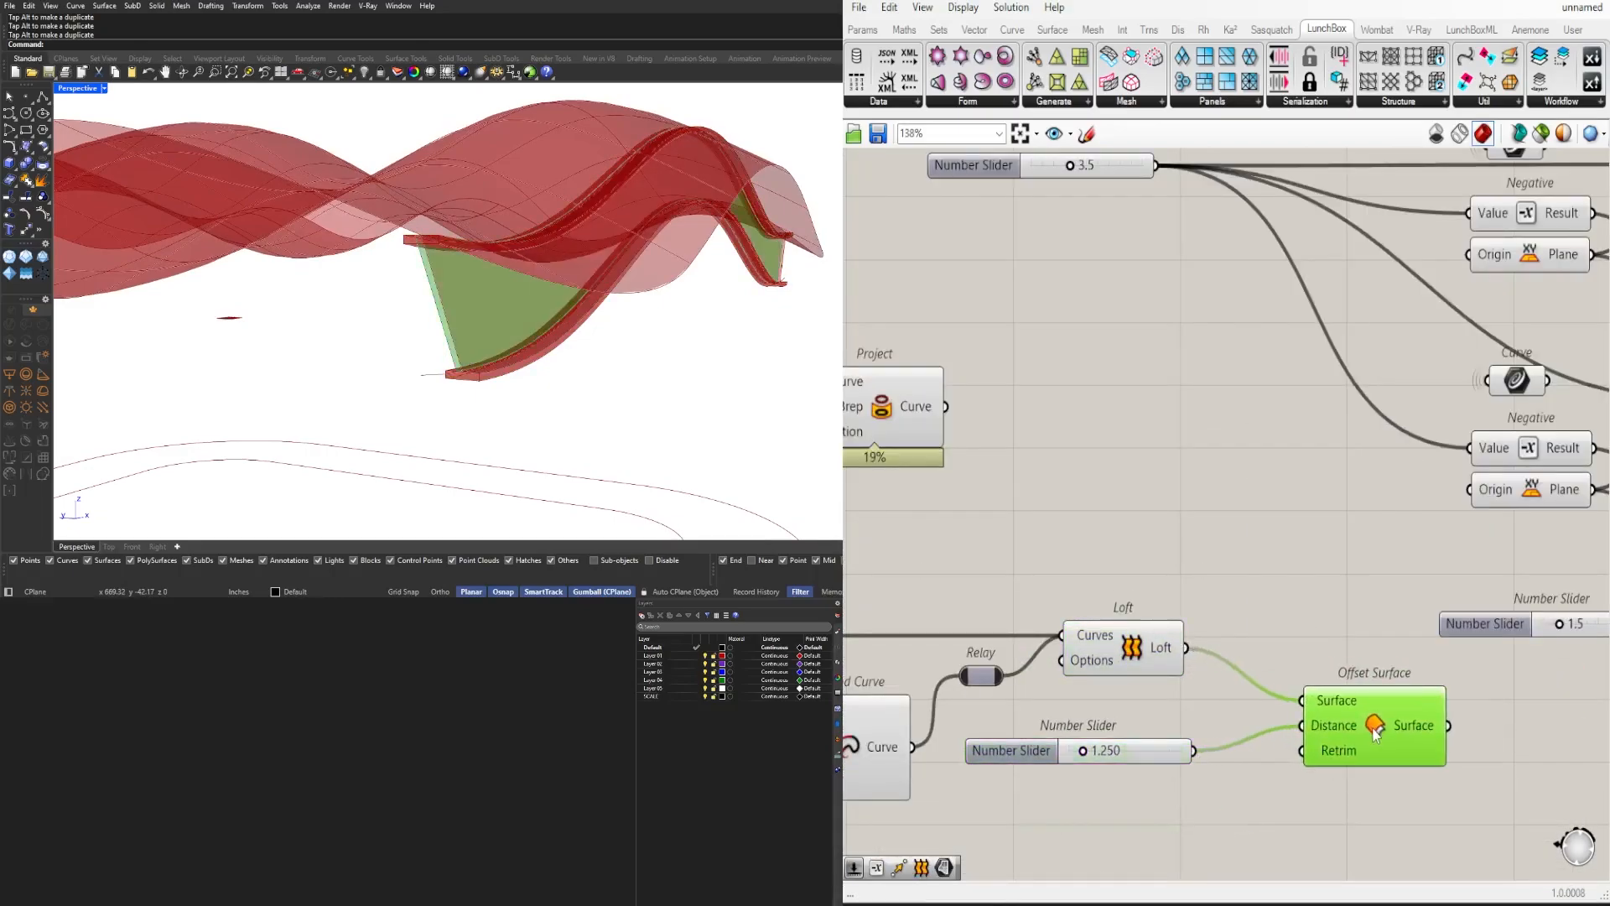
# Step: Insert a Division between the 1.250 slider and the Offset Surface distance
pyautogui.moveTo(1359, 813); pyautogui.dragTo(1166, 746)
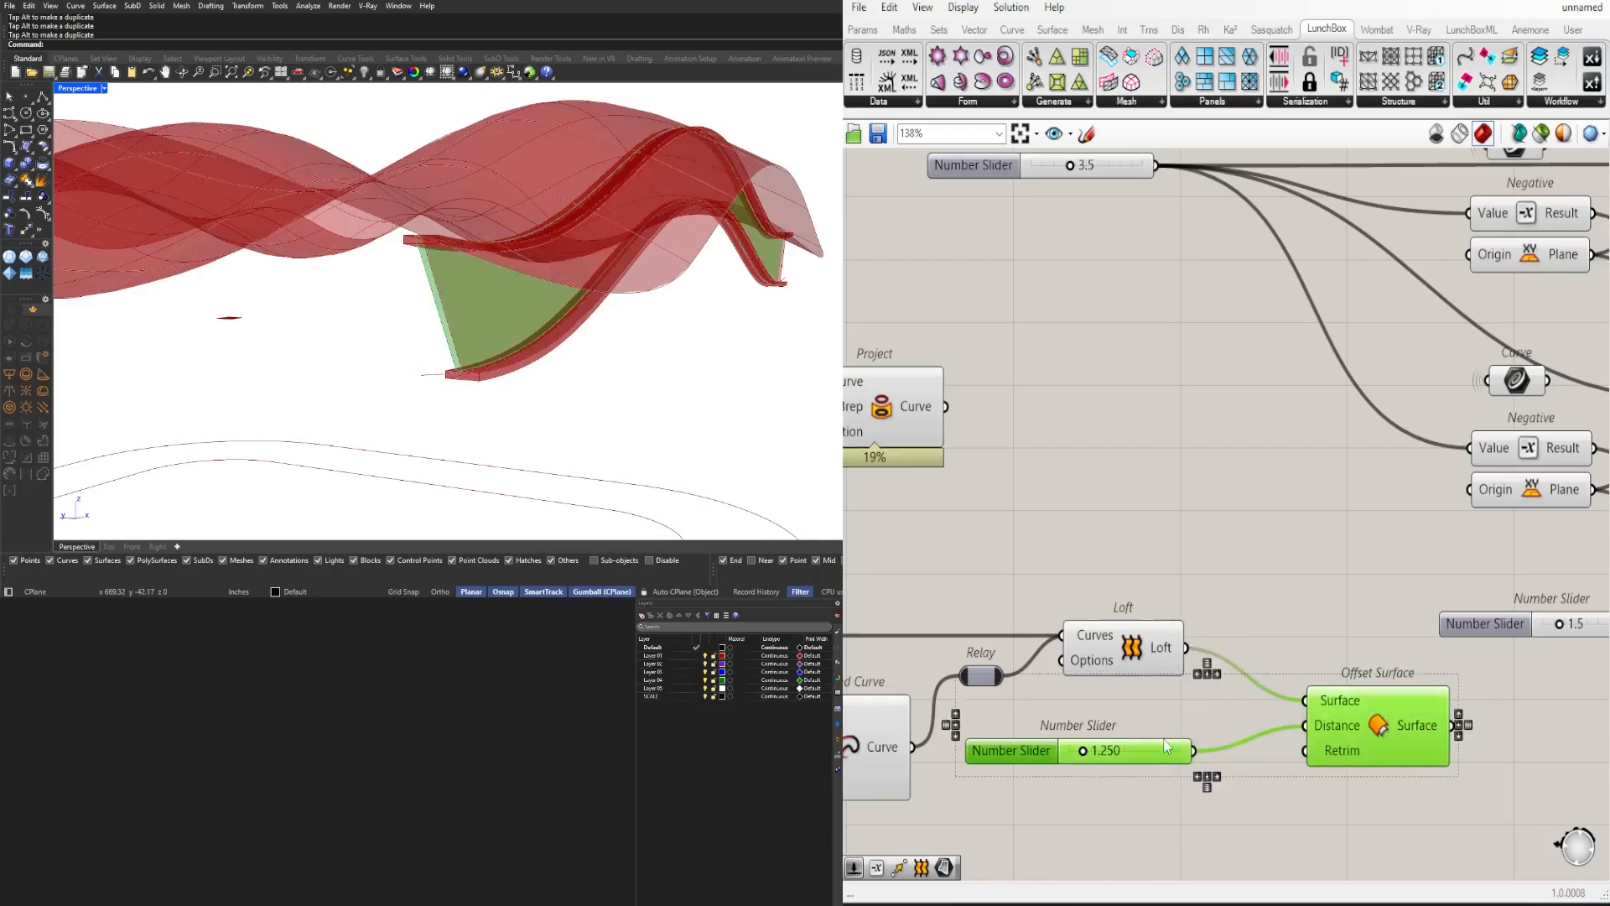
pyautogui.click(1351, 728)
pyautogui.moveTo(1351, 728); pyautogui.dragTo(1247, 690, button='right')
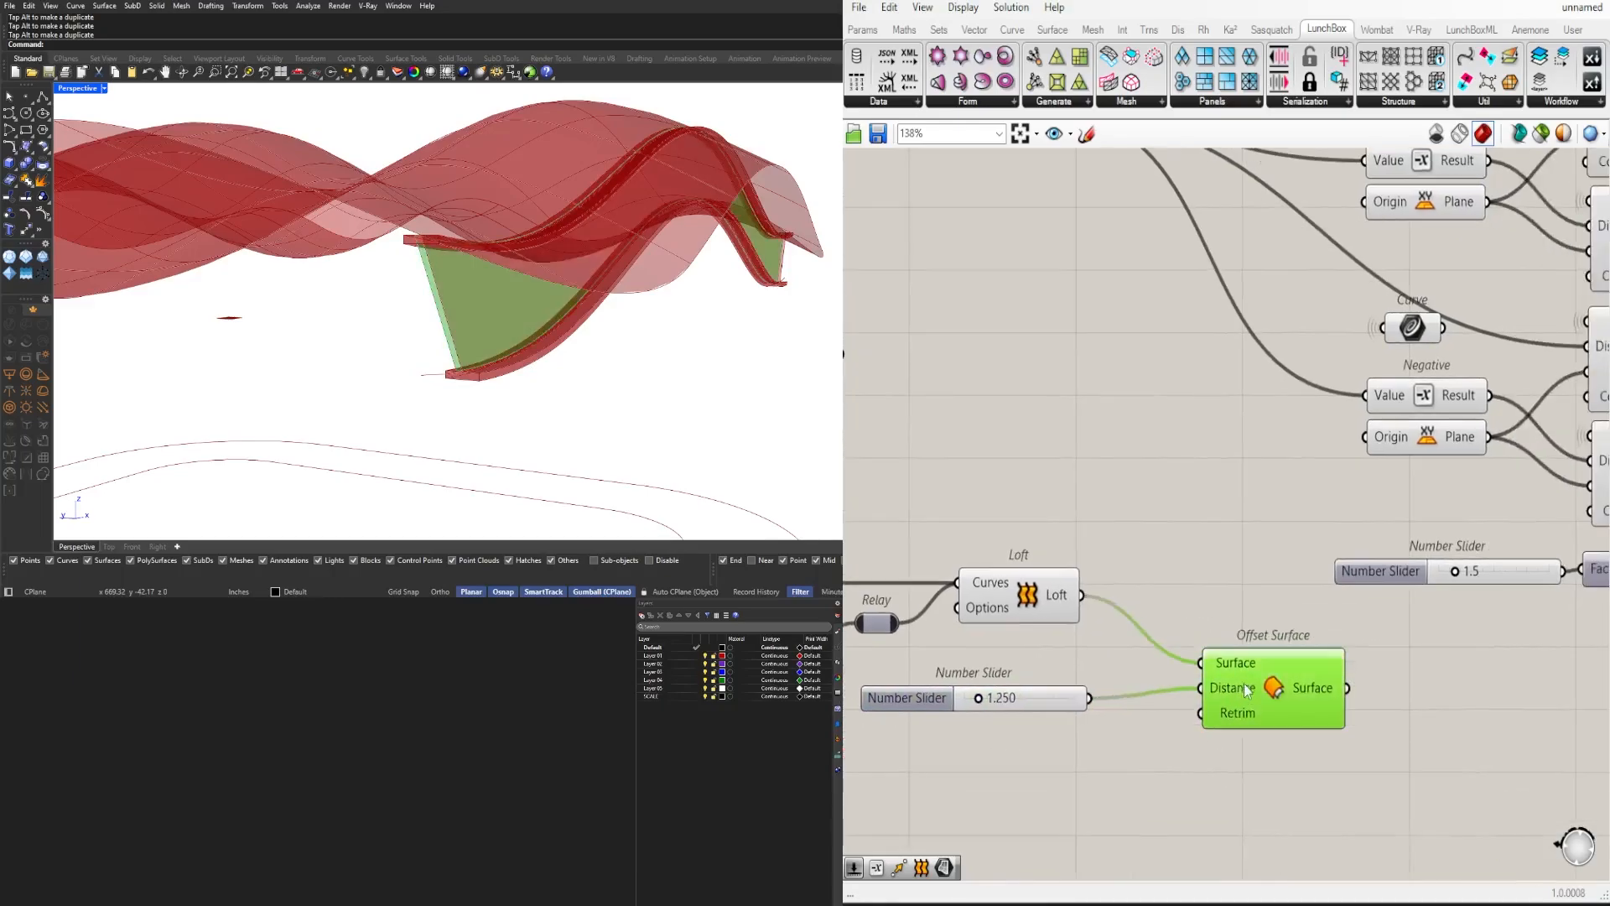
pyautogui.press('Return')
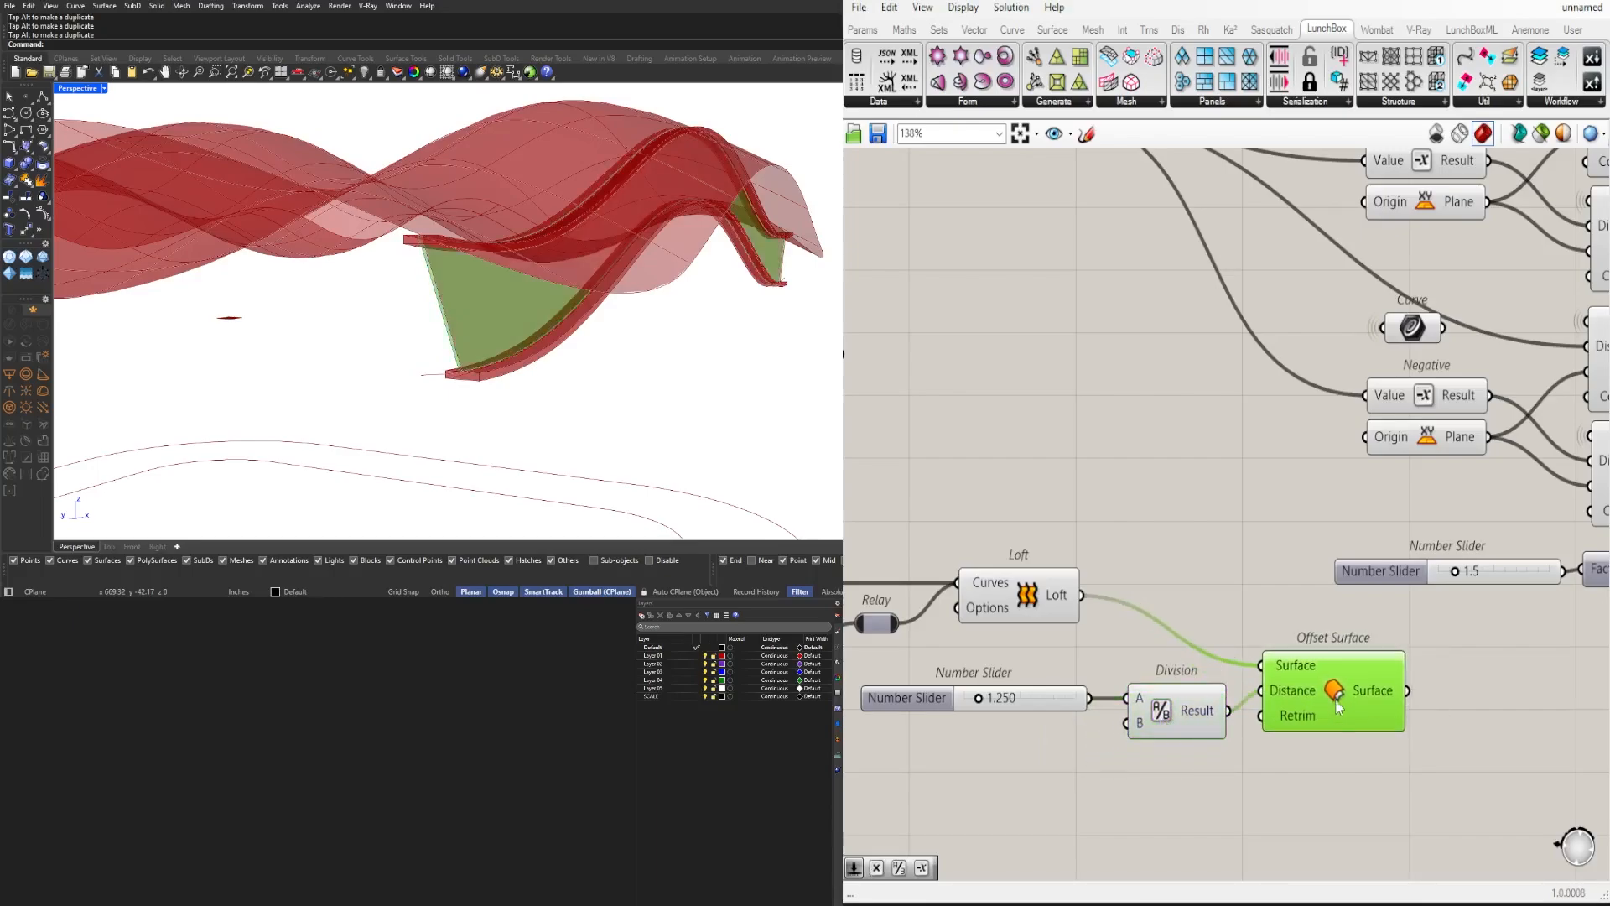
# Step: Duplicate the Offset Surface on the web Loft and insert a Negative between the Division and one copy's distance
pyautogui.click(1292, 747)
pyautogui.moveTo(1292, 747); pyautogui.dragTo(1147, 724, button='right')
pyautogui.scroll(-2, 1137, 688)
pyautogui.moveTo(1201, 742); pyautogui.dragTo(977, 681)
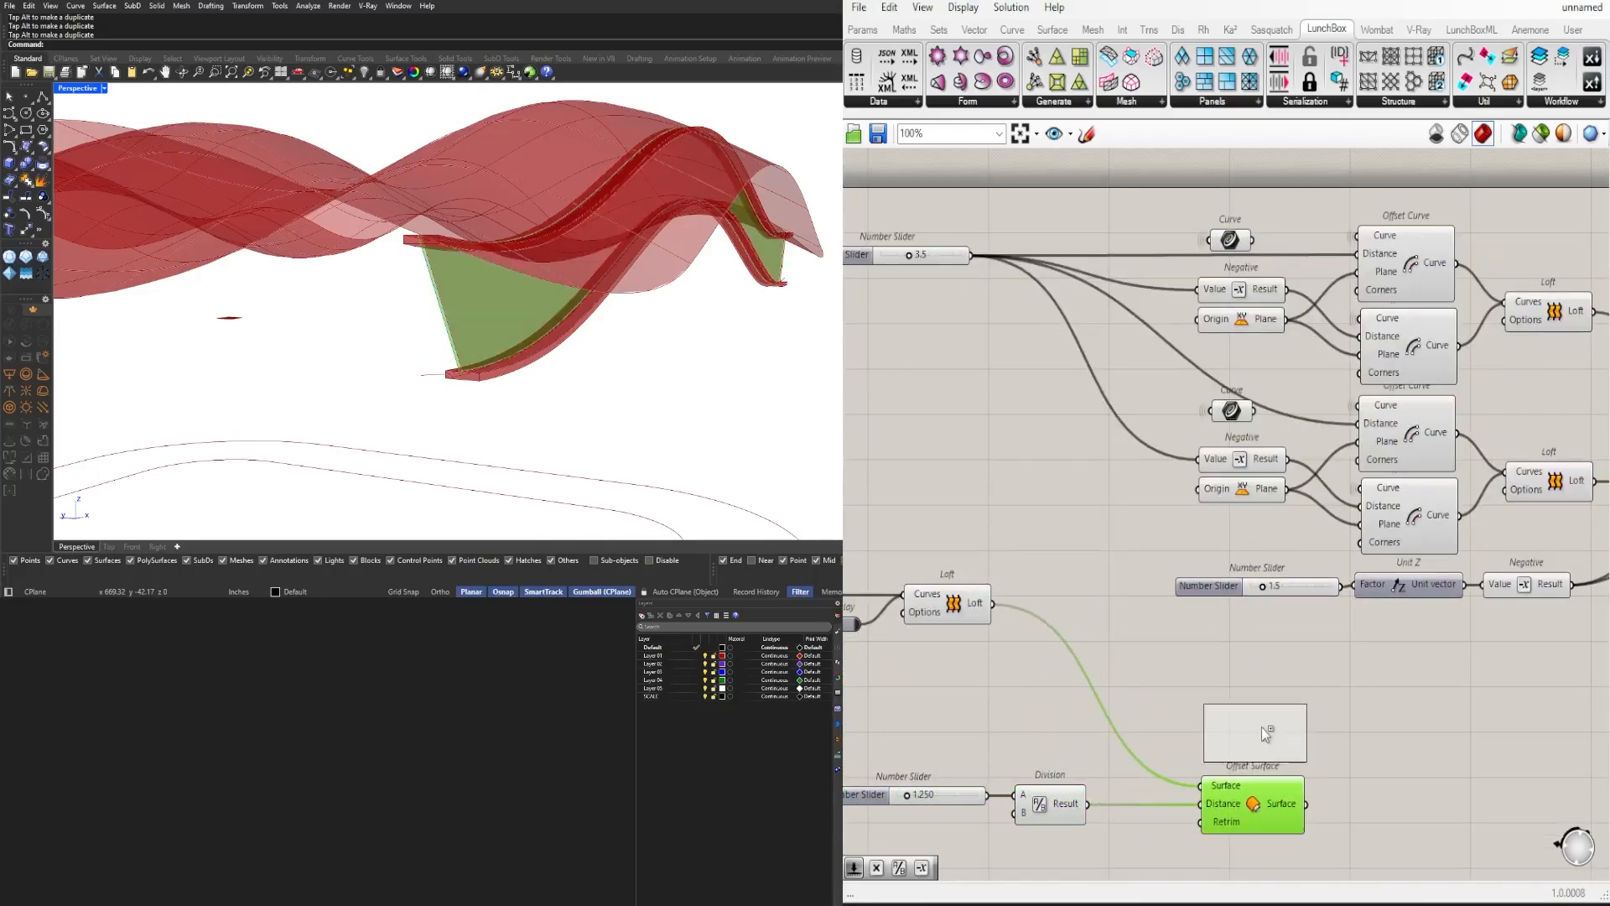
pyautogui.moveTo(1261, 727); pyautogui.dragTo(1510, 638, button='right')
pyautogui.doubleClick(1254, 793)
pyautogui.write('negative')
pyautogui.press('Return')
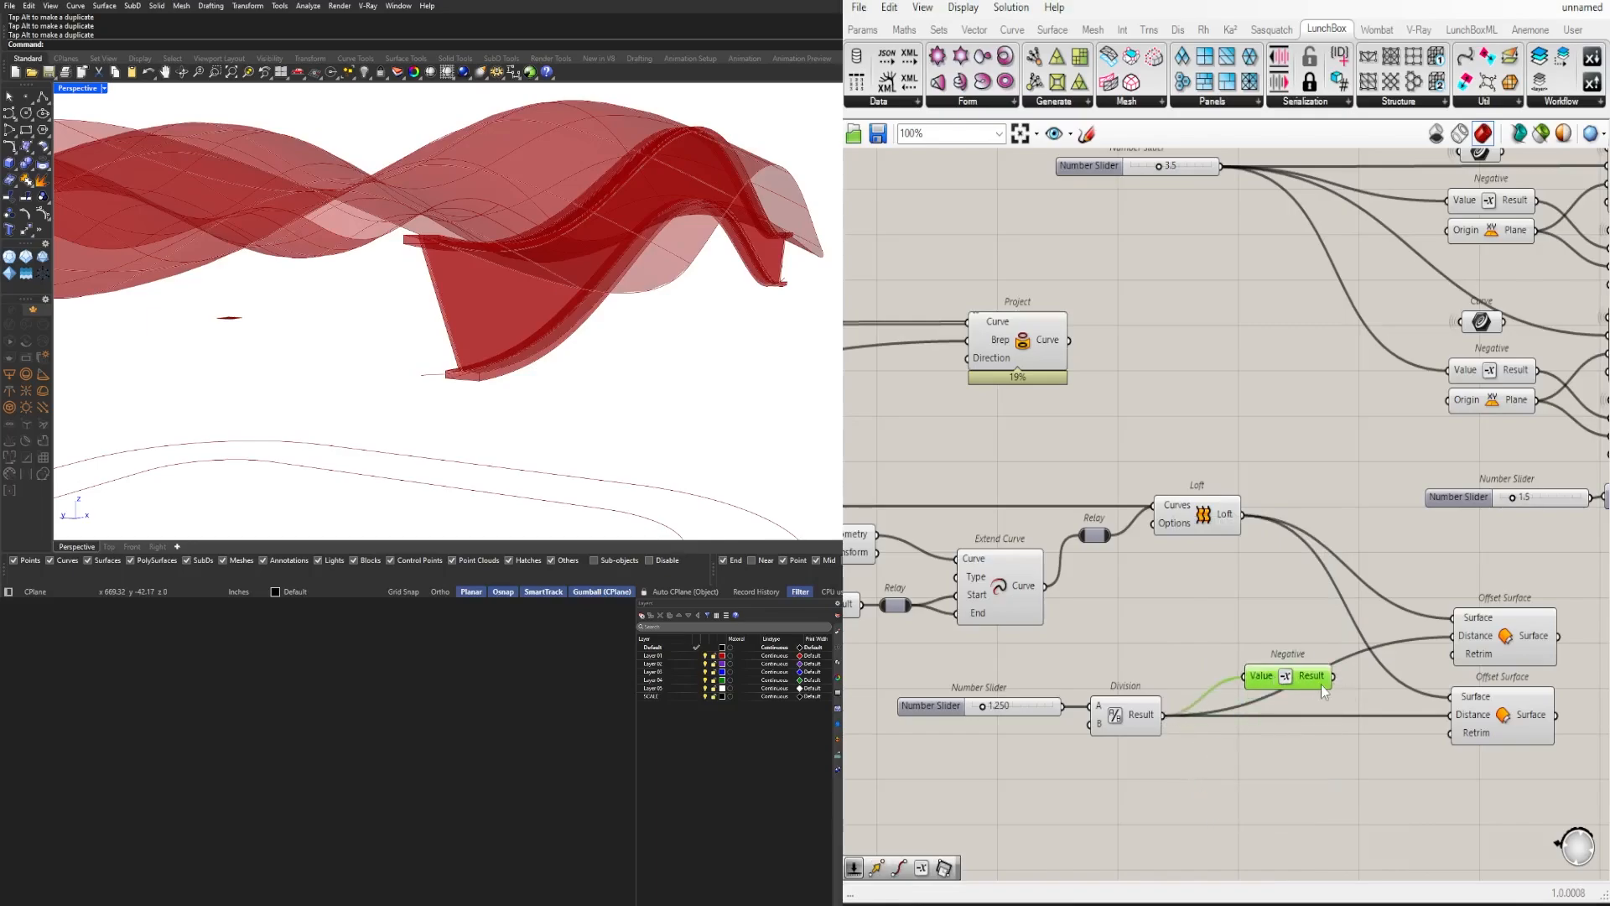
# Step: Add a Loft between the outputs of the two Offset Surface components to close the web's edges
pyautogui.moveTo(1347, 692); pyautogui.dragTo(1080, 669, button='right')
pyautogui.doubleClick(1394, 715)
pyautogui.write('loft')
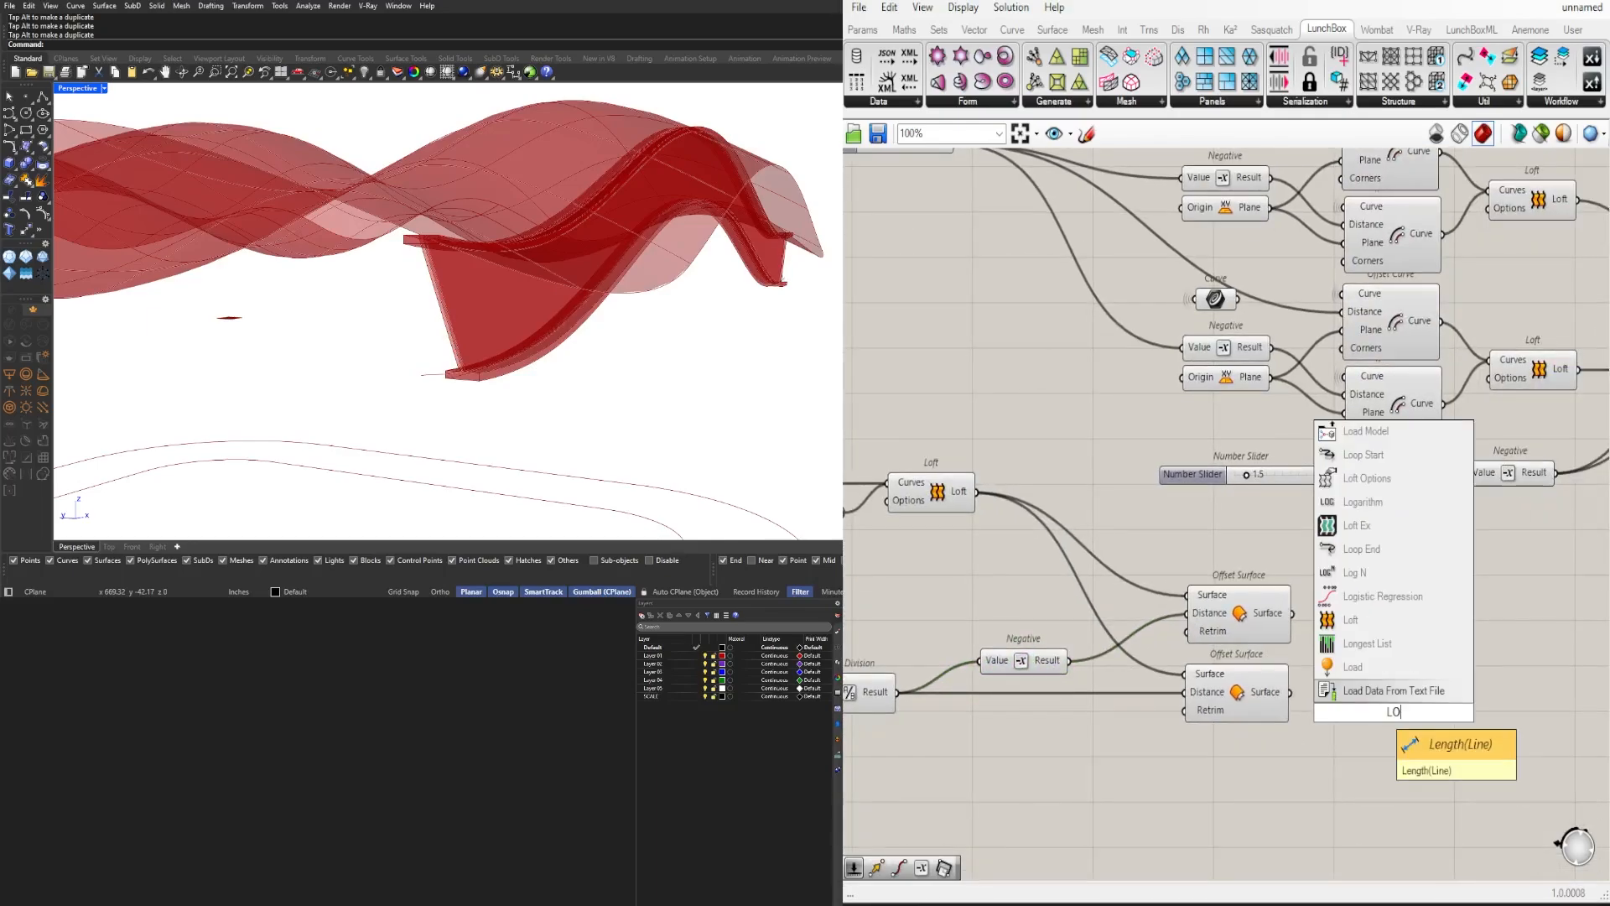
pyautogui.press('Return')
# Step: Combine both offset surfaces and their connecting Loft with a Brep Join
pyautogui.moveTo(1366, 703); pyautogui.dragTo(1338, 711, button='right')
pyautogui.doubleClick(1412, 683)
pyautogui.write('join')
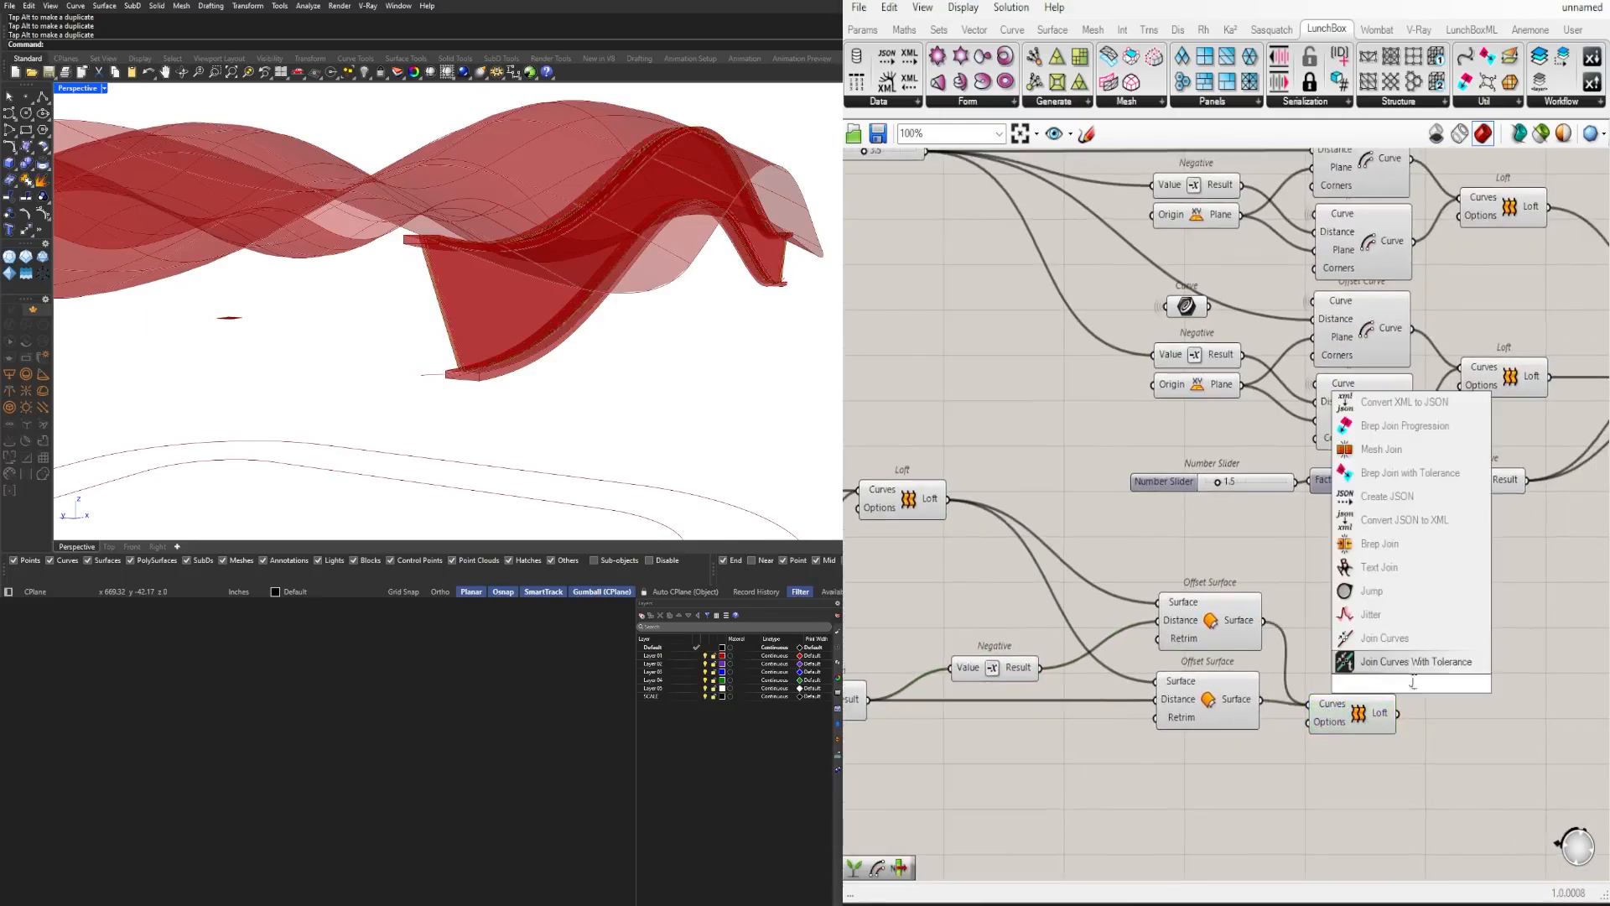
pyautogui.click(1376, 560)
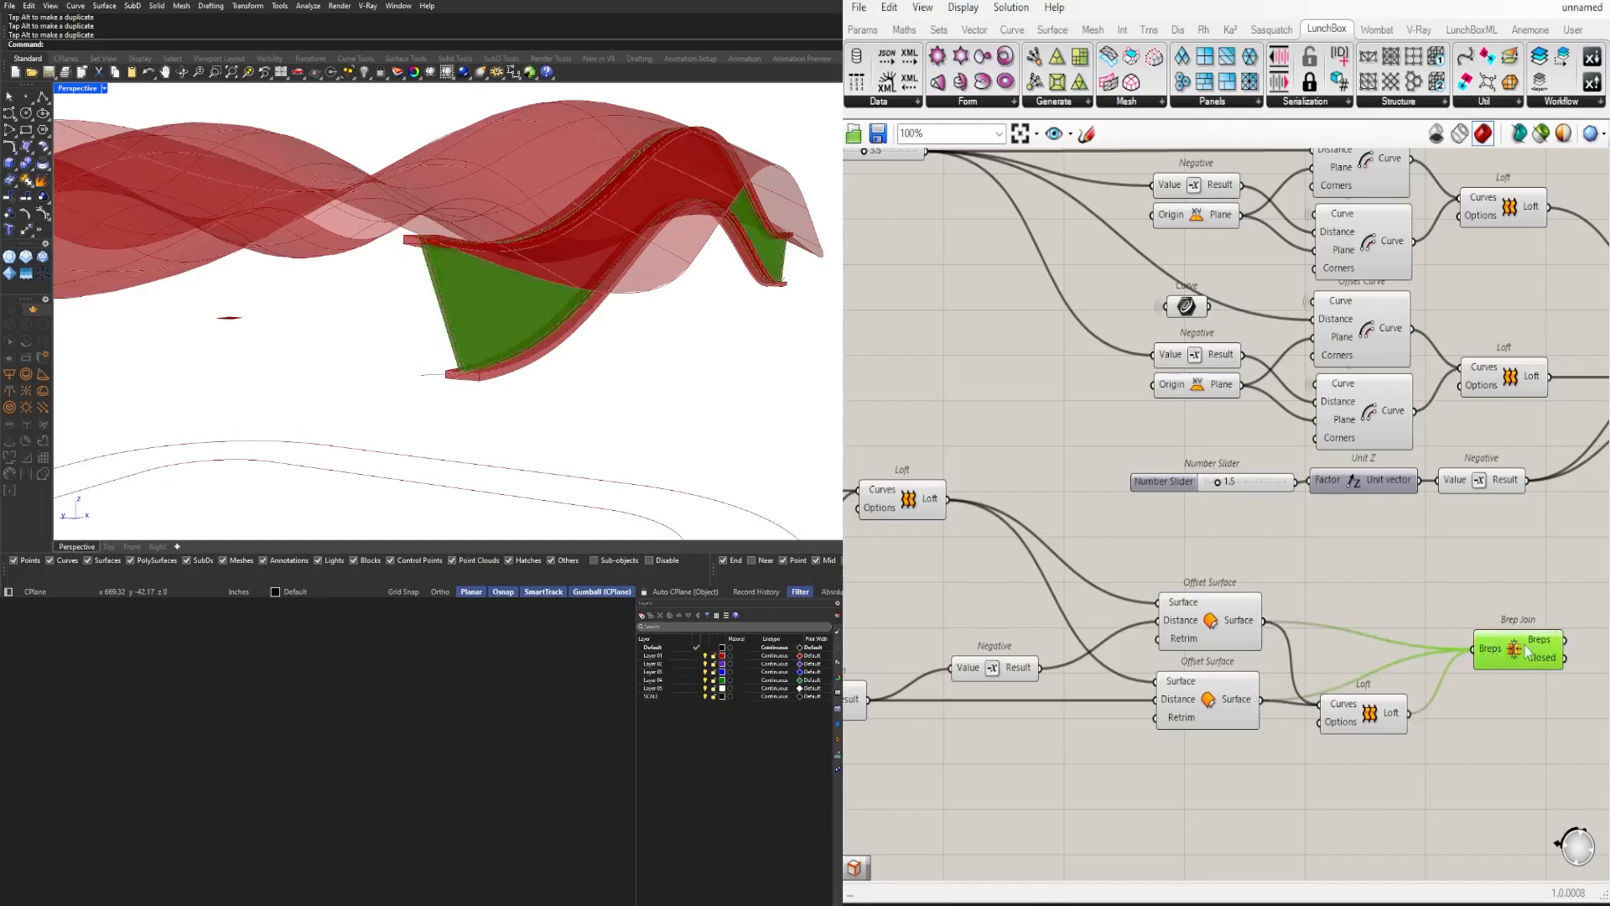
pyautogui.moveTo(1339, 729); pyautogui.dragTo(1373, 725)
# Step: Arrange the Brep Join, edge Loft, web thickness slider and Division more compactly around the Offset Surface components
pyautogui.moveTo(1515, 658); pyautogui.dragTo(1369, 668, button='right')
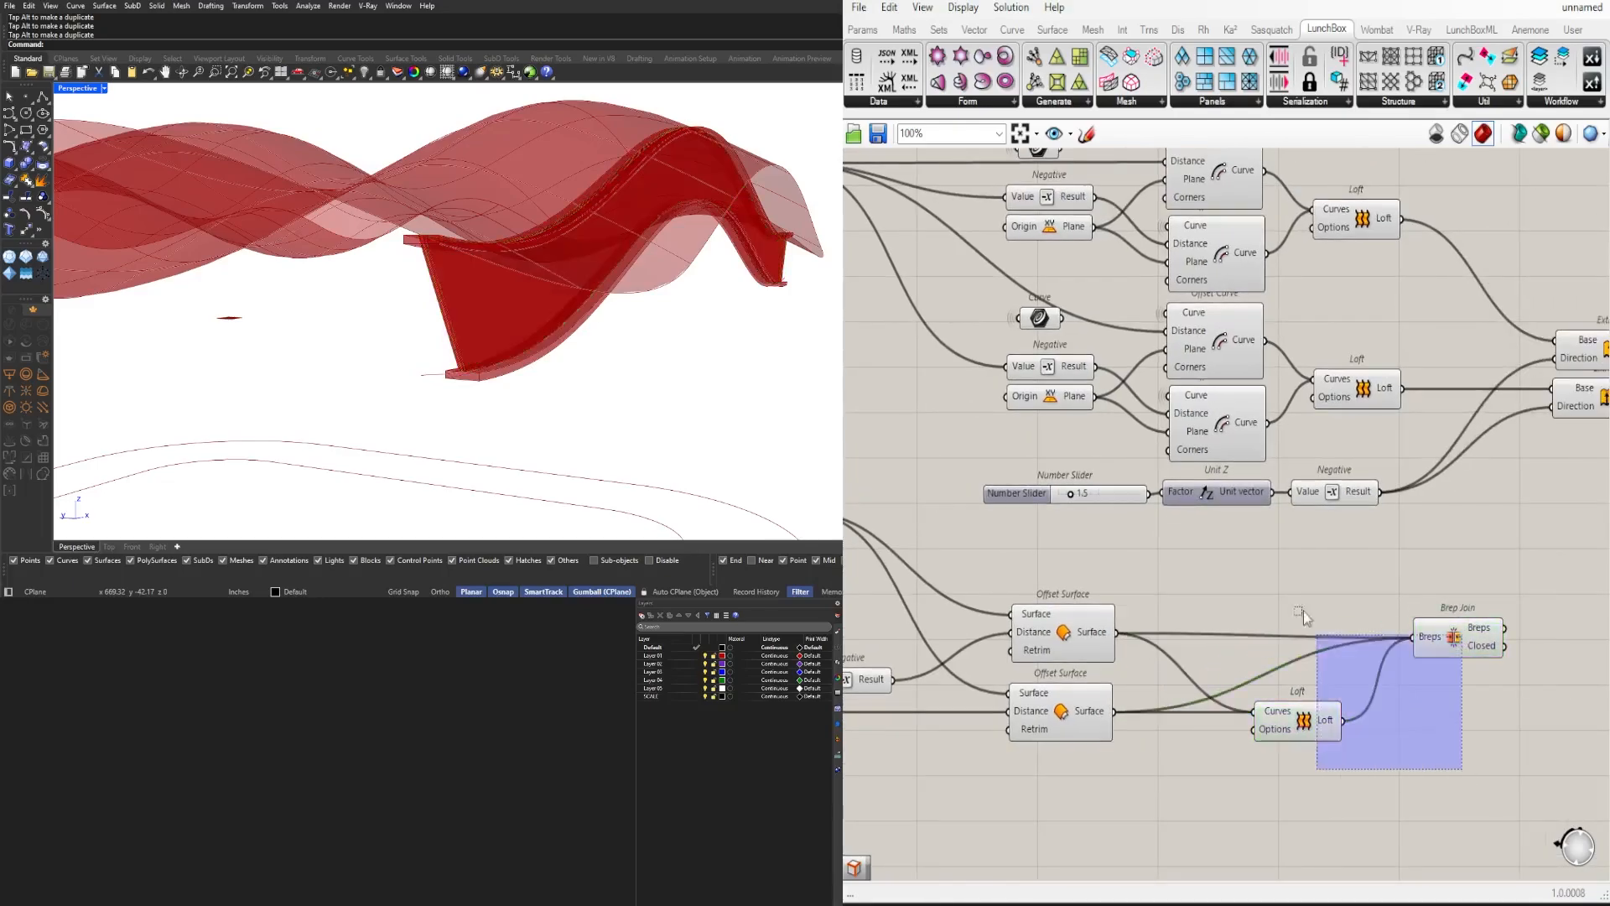
pyautogui.moveTo(1303, 612); pyautogui.dragTo(1299, 605)
pyautogui.moveTo(1326, 728); pyautogui.dragTo(1241, 728)
pyautogui.click(1195, 793)
pyautogui.moveTo(1128, 835); pyautogui.dragTo(1369, 717, button='right')
pyautogui.scroll(-3, 1368, 717)
pyautogui.moveTo(1243, 717); pyautogui.dragTo(1009, 614)
pyautogui.scroll(1, 1130, 646)
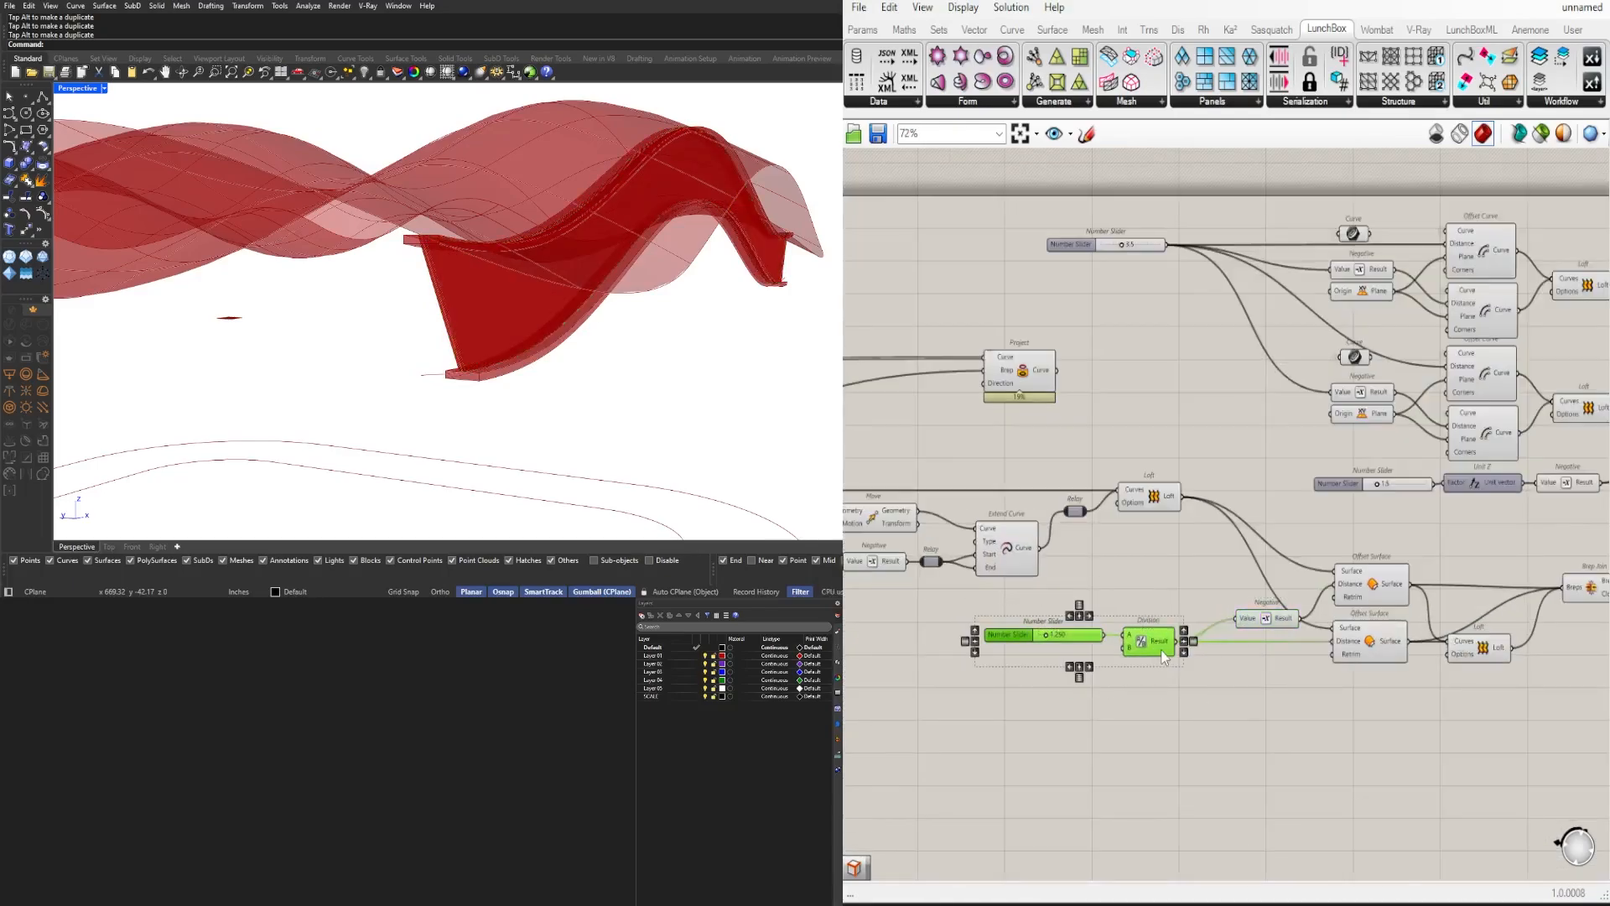
pyautogui.moveTo(1161, 649); pyautogui.dragTo(1198, 649)
pyautogui.click(1425, 718)
pyautogui.moveTo(1441, 719); pyautogui.dragTo(1358, 711, button='right')
# Step: Turn off the preview of the web thickening components leading to the Brep Join
pyautogui.moveTo(1392, 713); pyautogui.dragTo(1057, 554)
pyautogui.middleClick(1060, 557)
pyautogui.click(1111, 495)
pyautogui.keyDown('shift'); pyautogui.click(1514, 578); pyautogui.keyUp('shift')
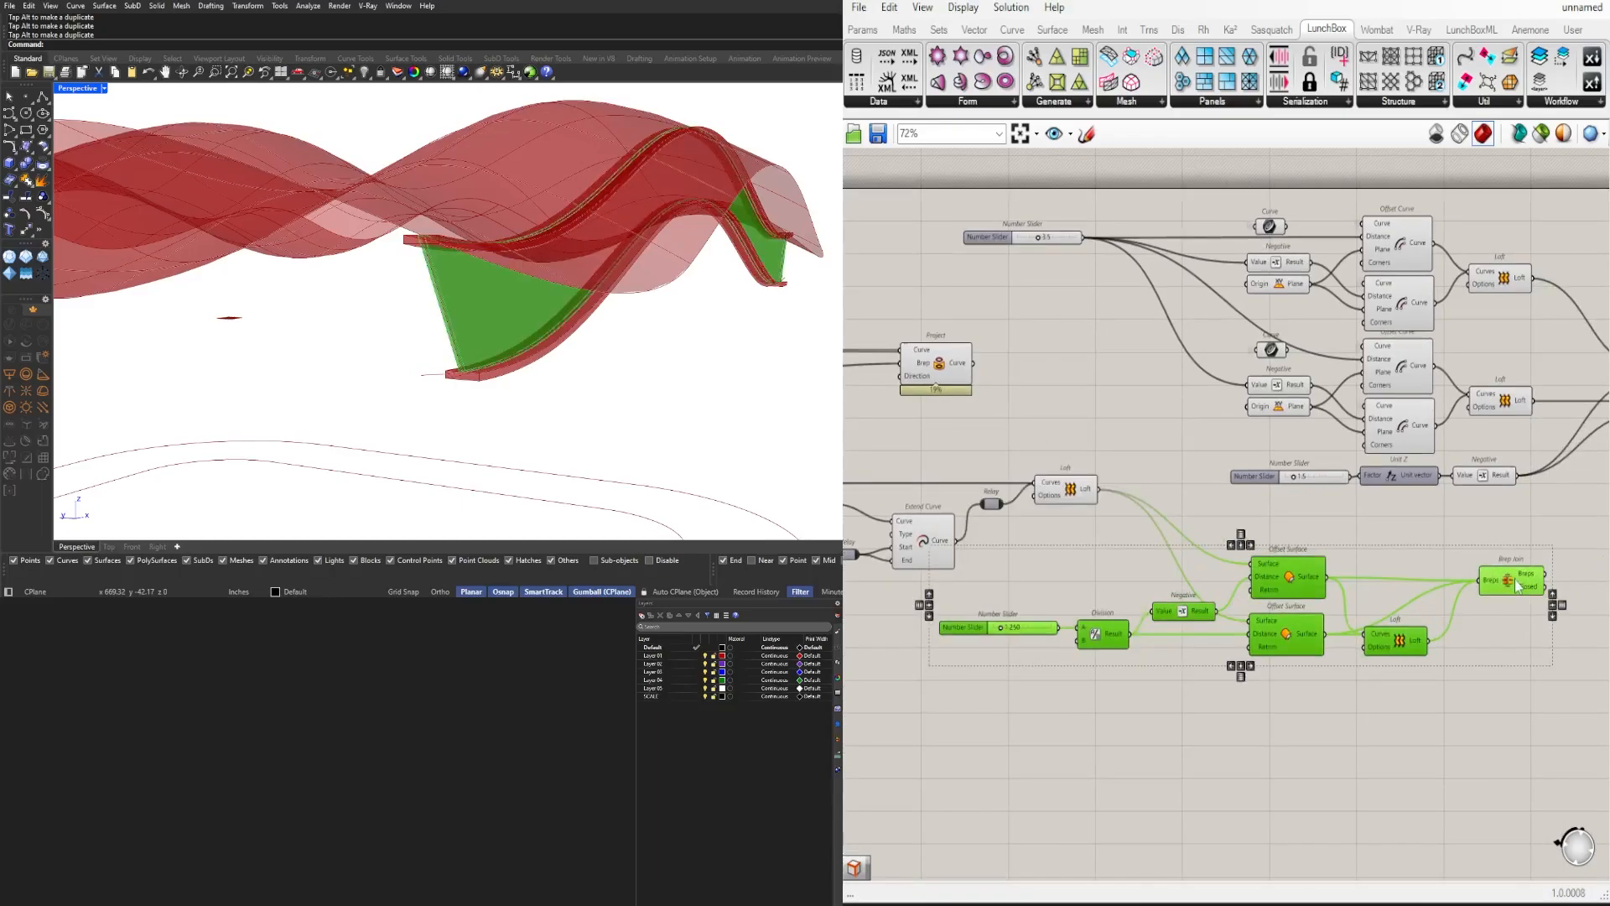
# Step: Turn off the preview of the upstream Move, Extend Curve and web Loft chain
pyautogui.moveTo(1096, 681); pyautogui.dragTo(1319, 672, button='right')
pyautogui.moveTo(1319, 672); pyautogui.dragTo(934, 461)
pyautogui.scroll(1, 952, 437)
pyautogui.middleClick(956, 439)
pyautogui.click(1007, 377)
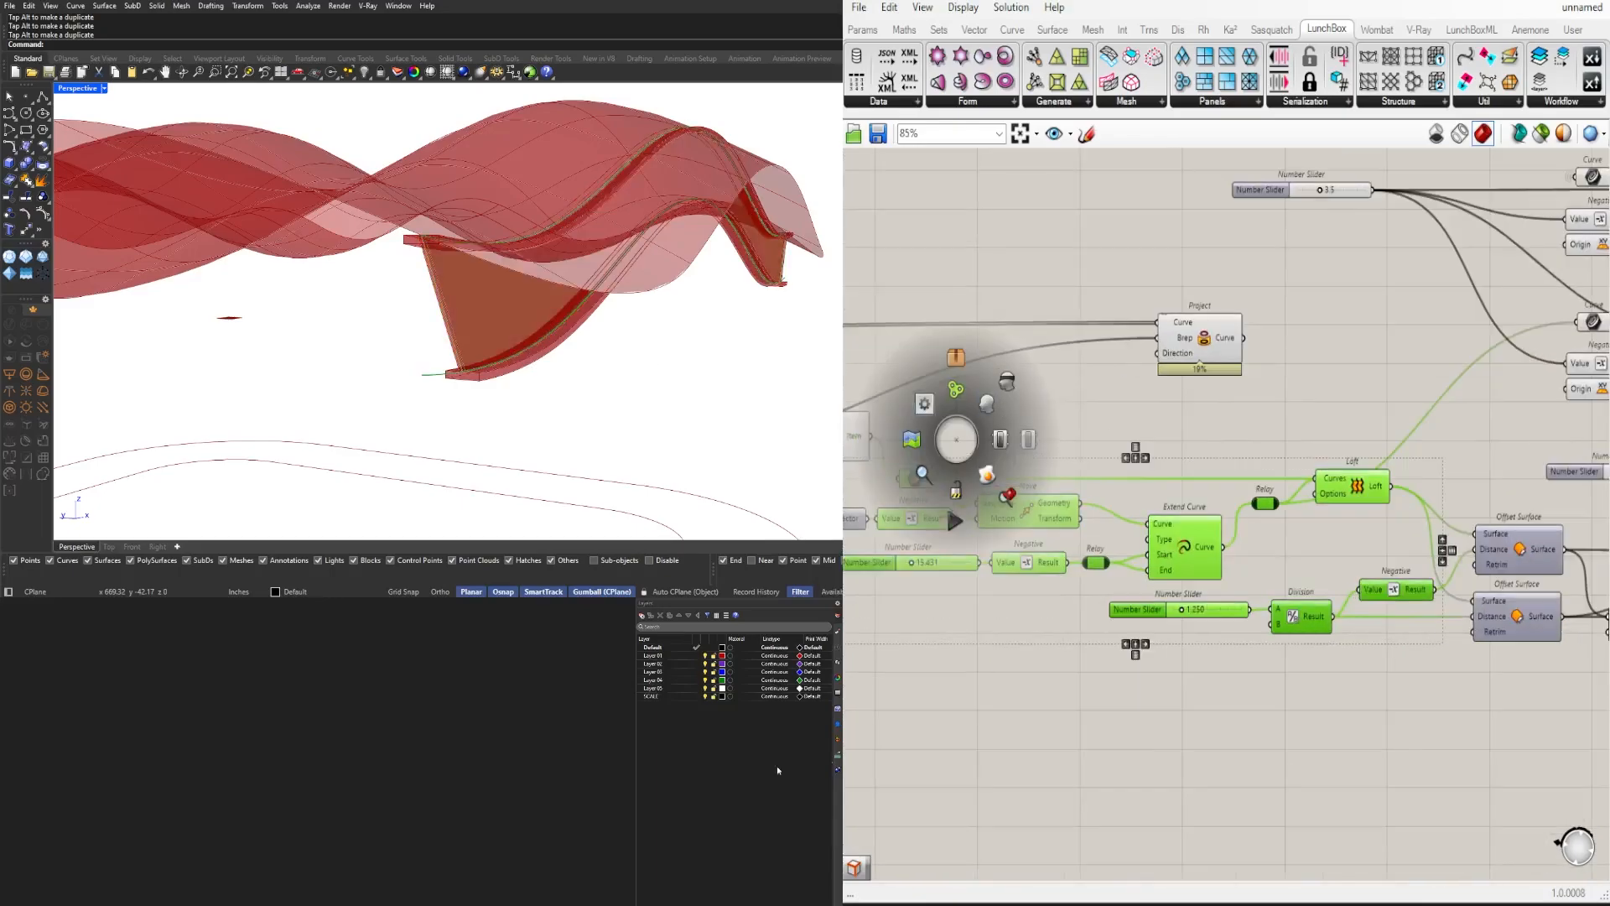
# Step: Rename the web thickness slider feeding the Division component as WEB DEPTH and highlight it with a group
pyautogui.moveTo(570, 357); pyautogui.dragTo(625, 352, button='right')
pyautogui.click(1223, 643)
pyautogui.moveTo(1223, 641); pyautogui.dragTo(1505, 640, button='right')
pyautogui.moveTo(1454, 612); pyautogui.dragTo(1308, 613)
pyautogui.scroll(-3, 1309, 614)
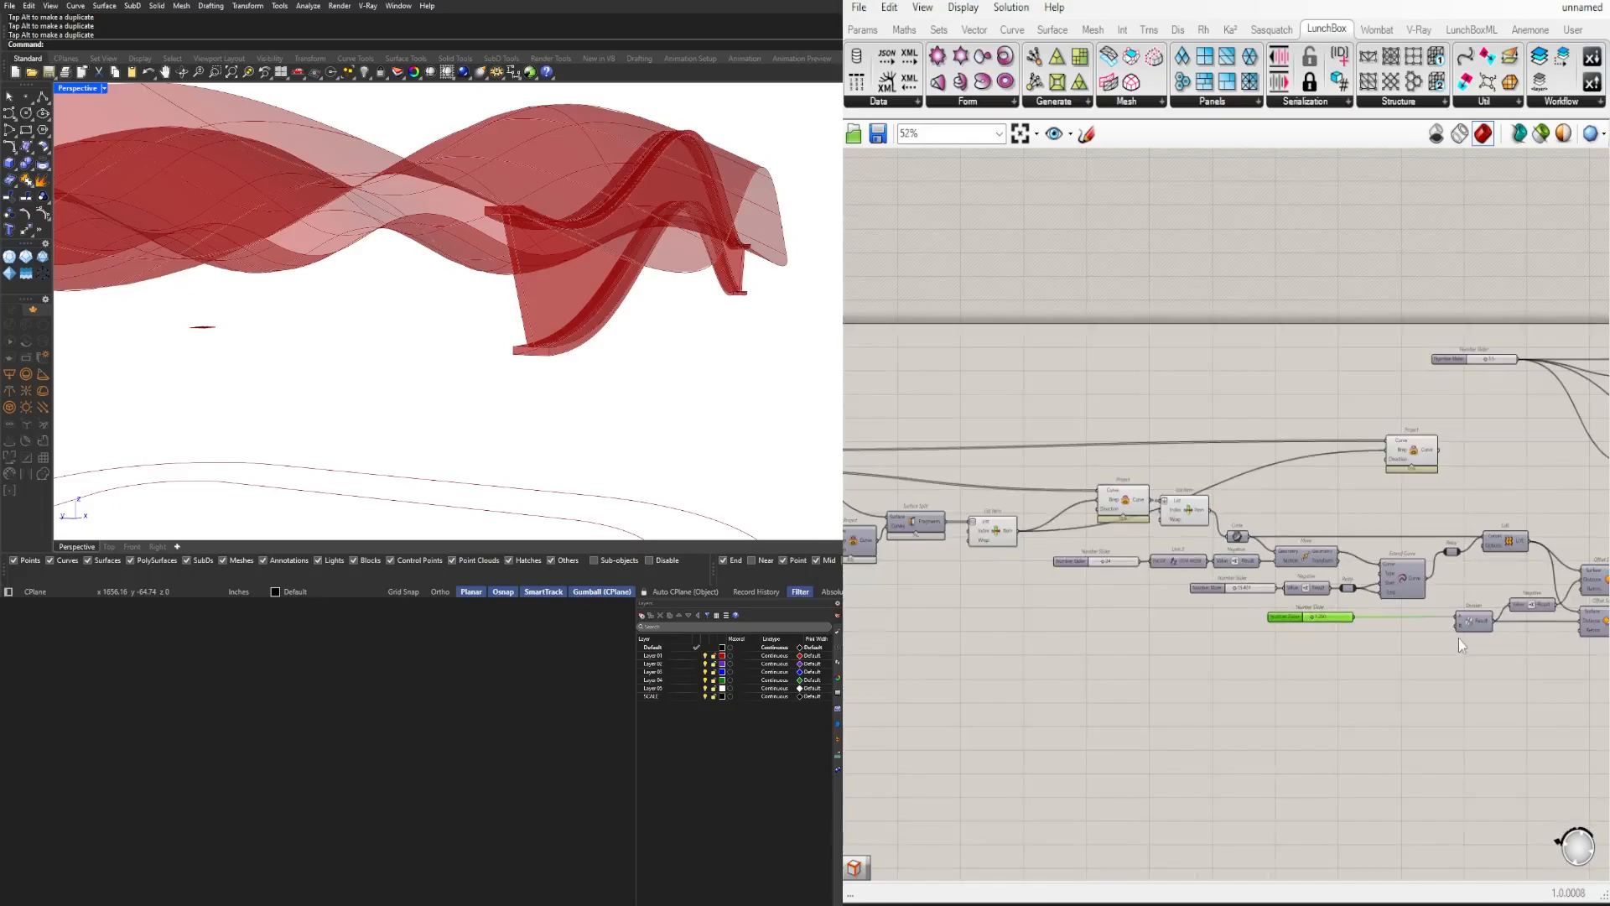
pyautogui.moveTo(1458, 640); pyautogui.dragTo(1119, 668, button='right')
pyautogui.scroll(2, 984, 654)
pyautogui.scroll(4, 1073, 650)
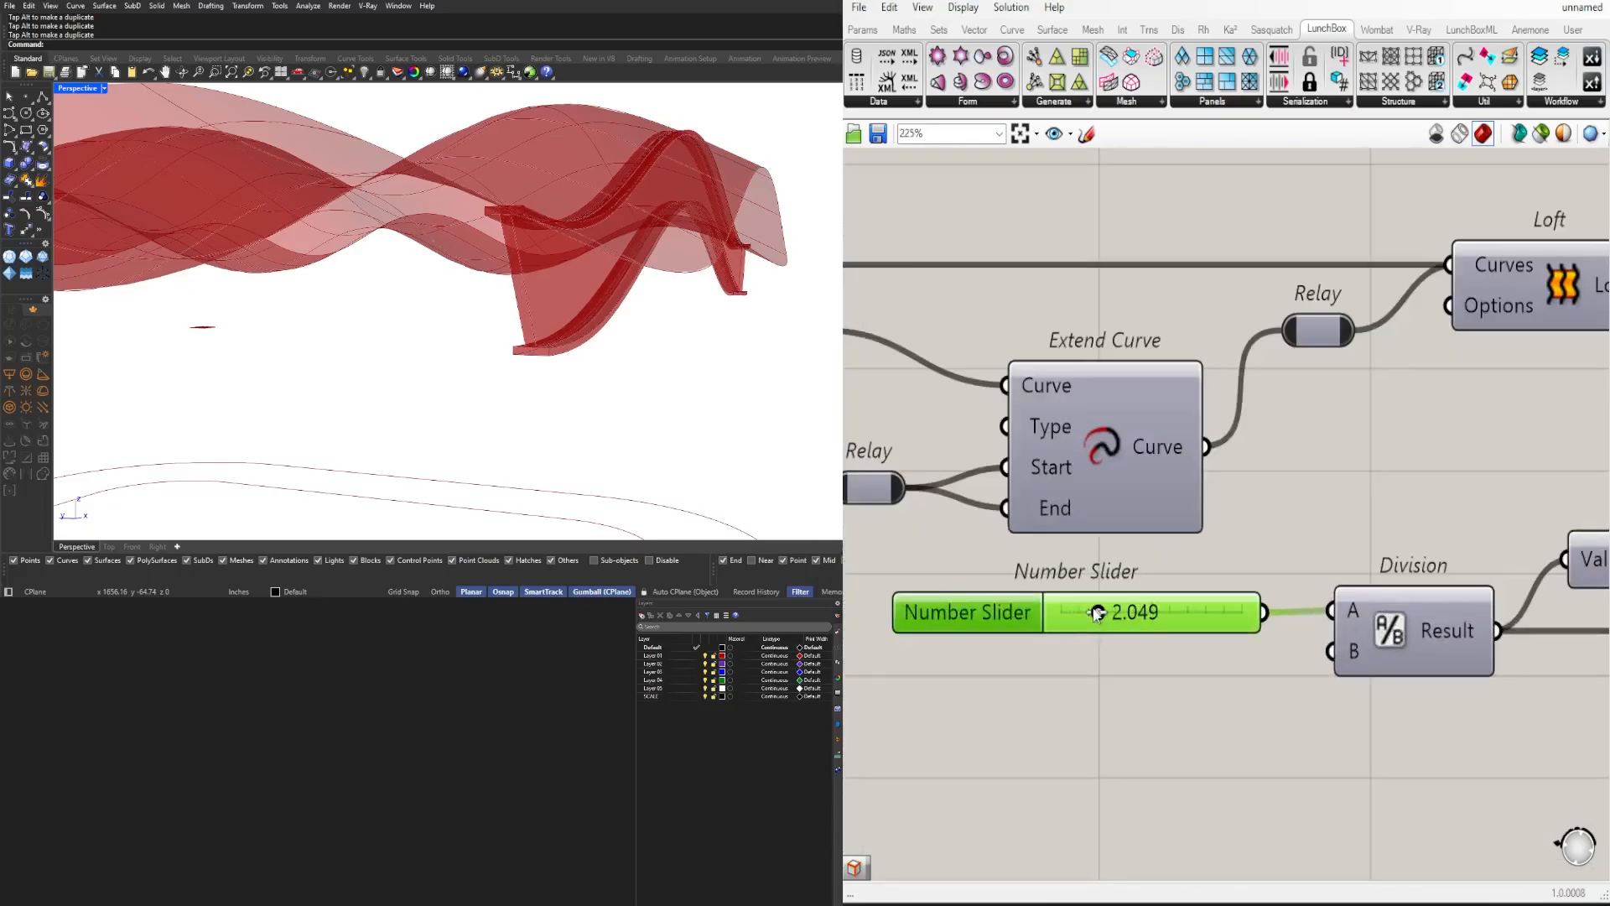
pyautogui.rightClick(1019, 625)
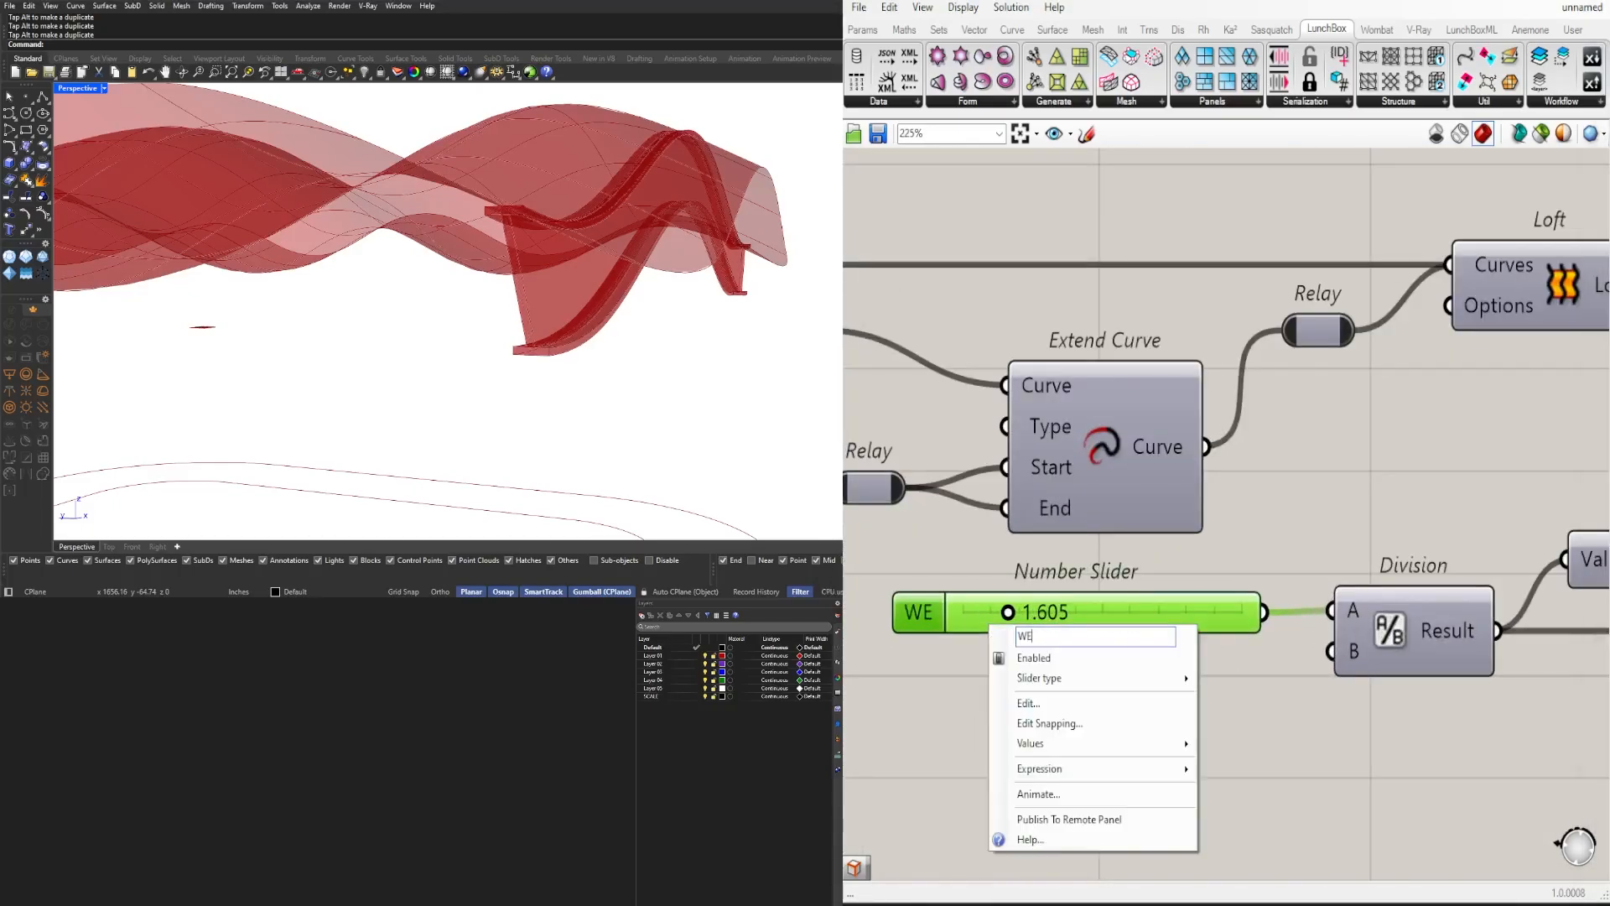
pyautogui.scroll(-3, 1237, 647)
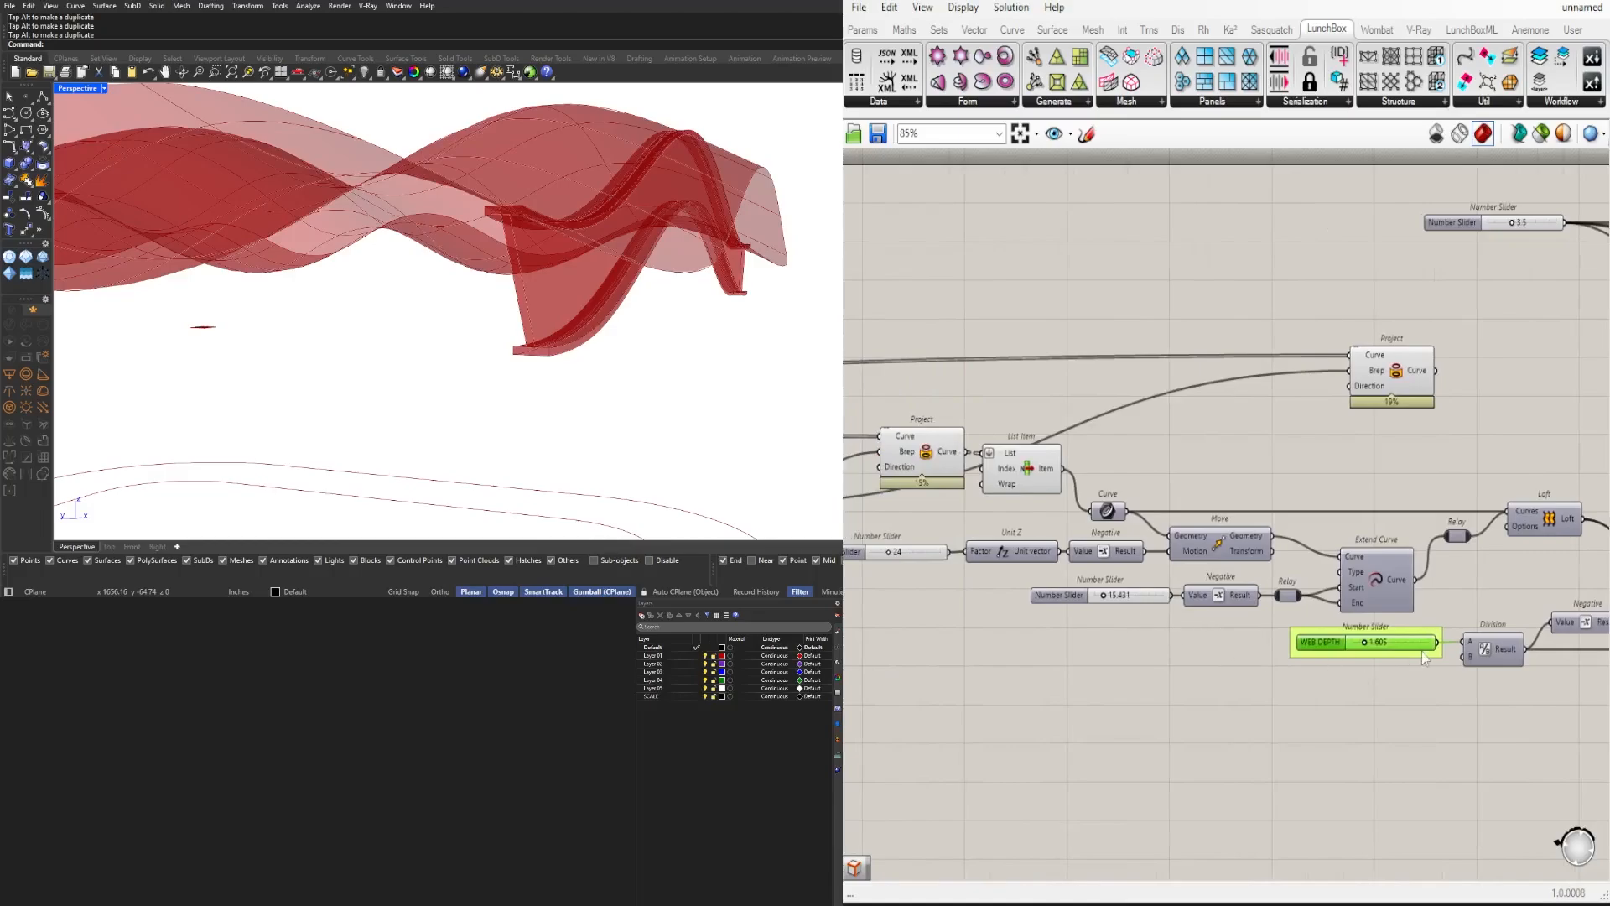
# Step: Rename the flange offset slider as FLANGE WIDTH, set it to 6 and highlight it with a group
pyautogui.moveTo(1421, 652); pyautogui.dragTo(984, 652, button='right')
pyautogui.moveTo(1014, 224); pyautogui.dragTo(1120, 284, button='right')
pyautogui.rightClick(1120, 283)
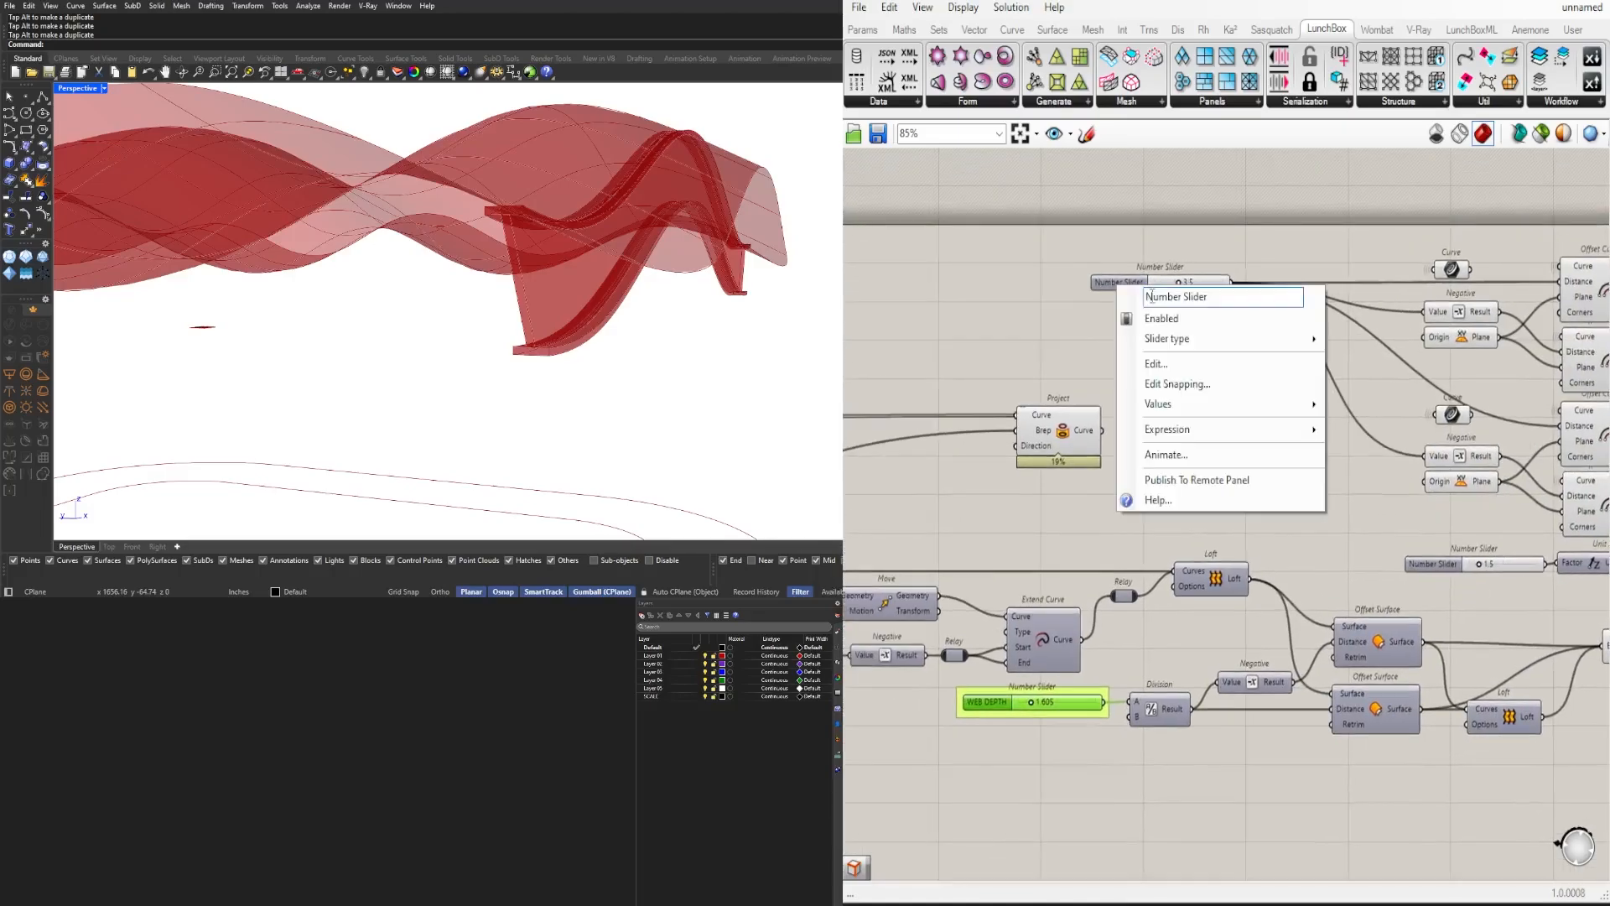
pyautogui.scroll(3, 1042, 672)
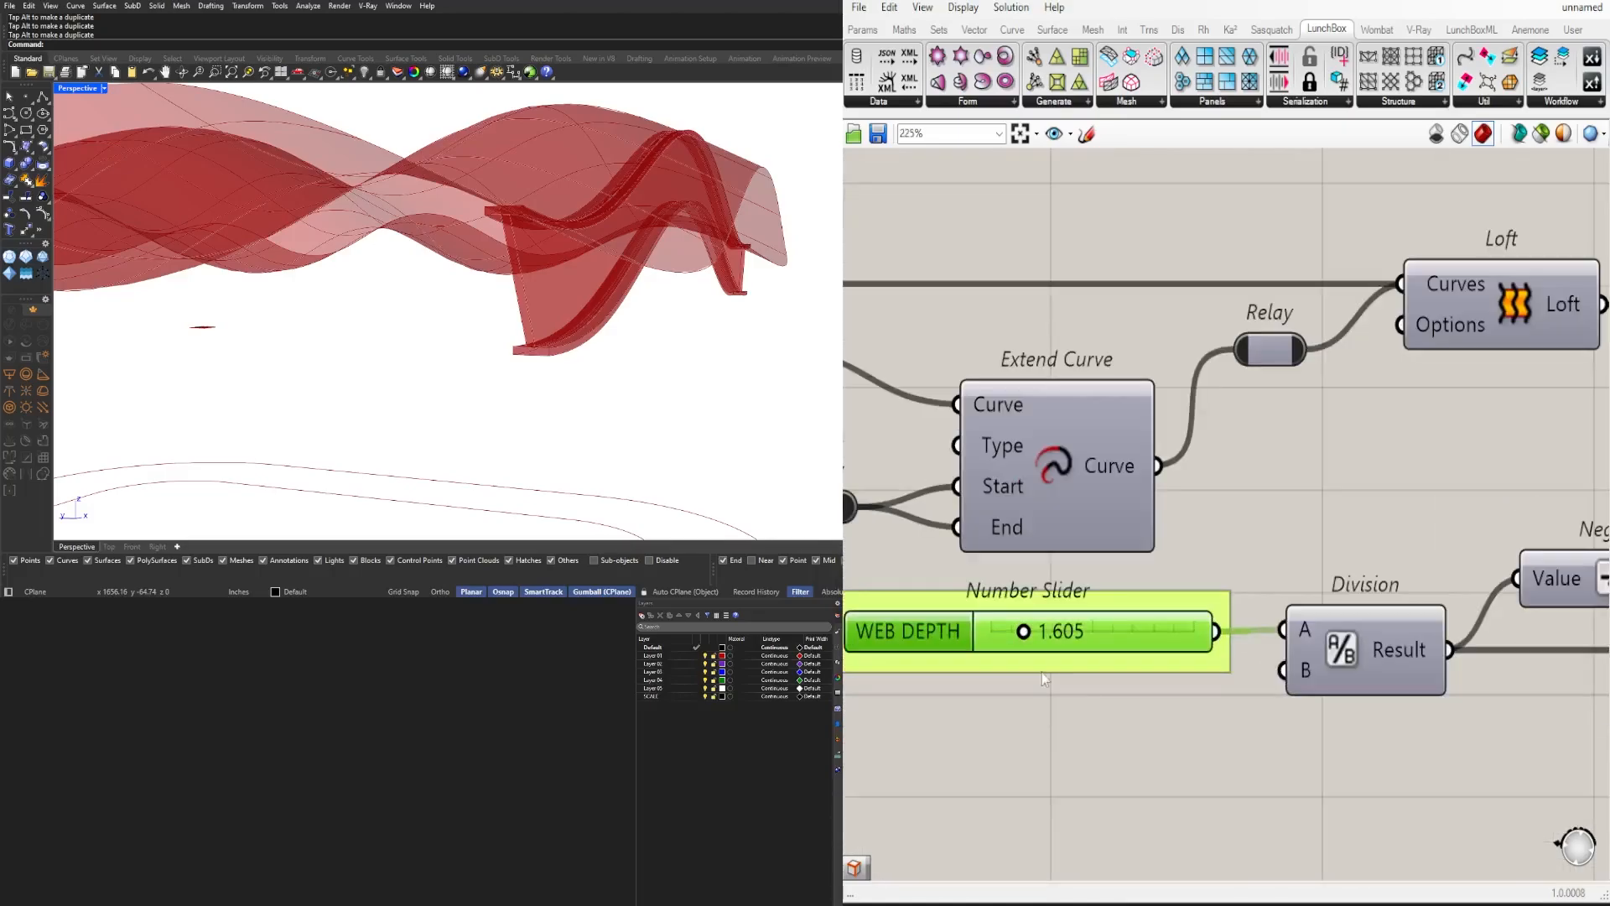
pyautogui.scroll(-4, 1047, 629)
pyautogui.scroll(3, 1184, 337)
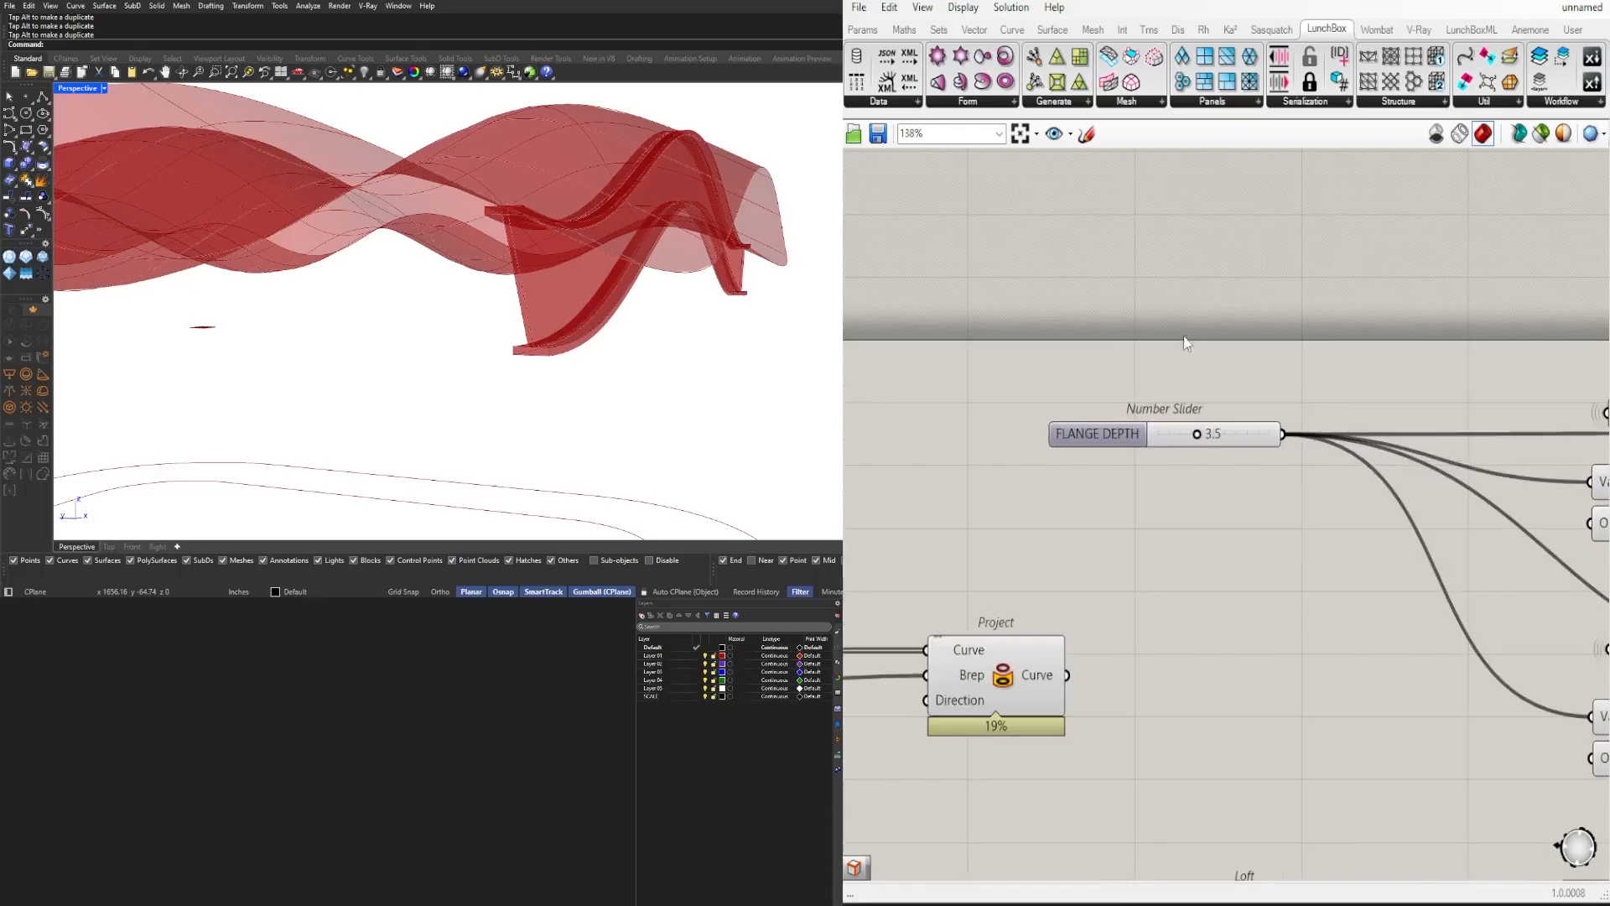
pyautogui.rightClick(1126, 438)
pyautogui.moveTo(1210, 450); pyautogui.dragTo(1191, 450)
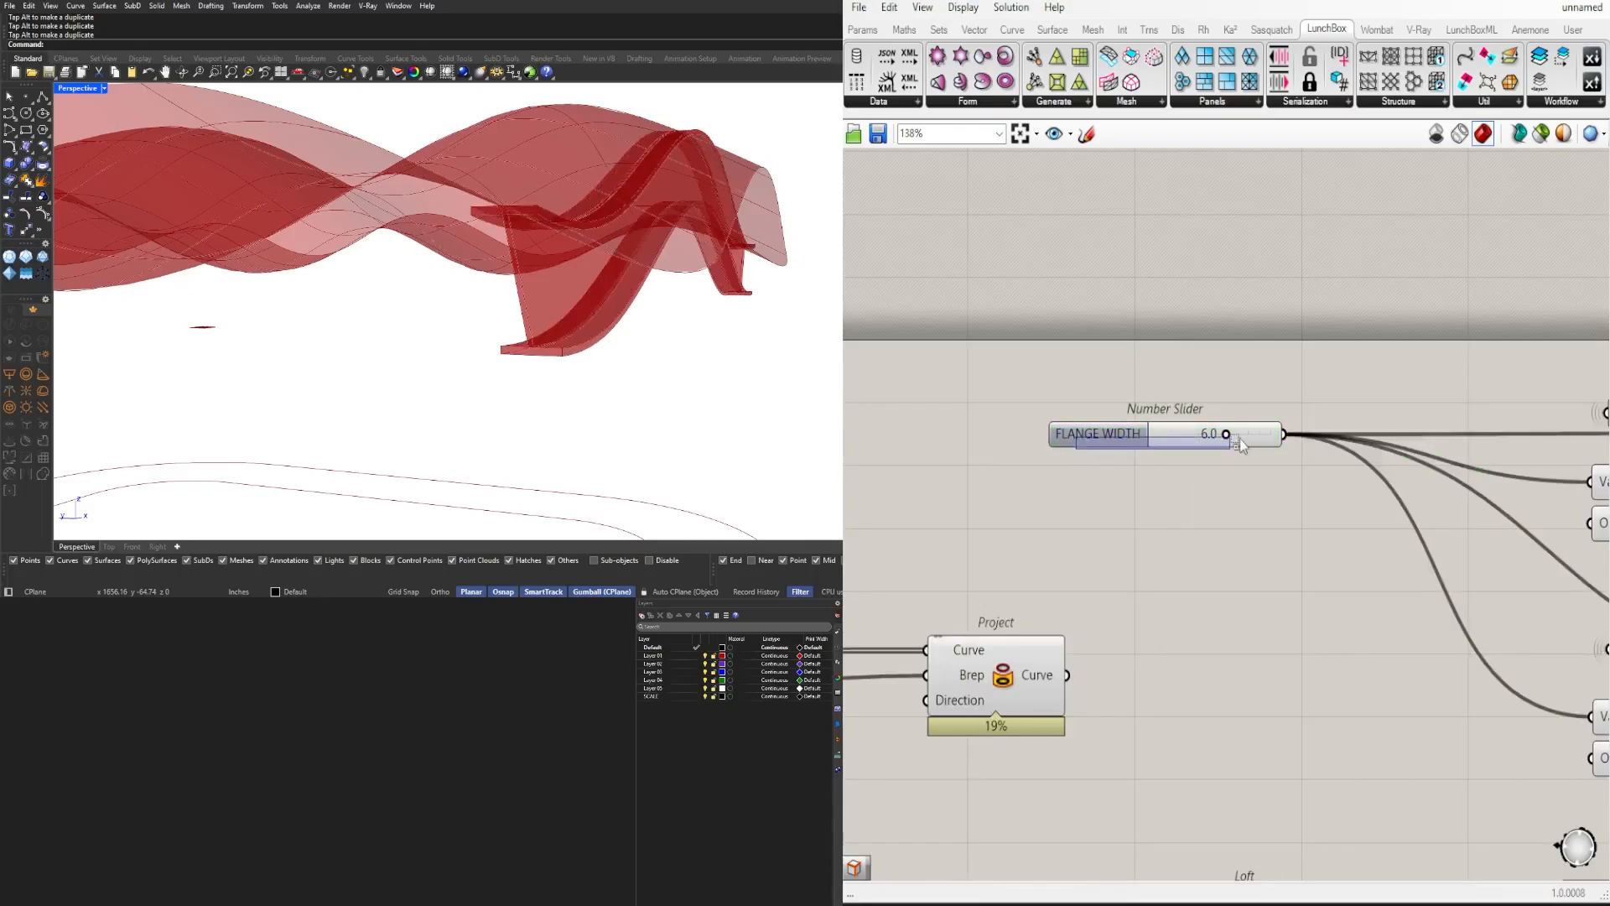
pyautogui.scroll(-3, 1242, 395)
pyautogui.scroll(3, 1185, 359)
# Step: Rename the slider driving the flange extrusion's Unit Z as FLANGE DEPTH and highlight it with a group
pyautogui.rightClick(1092, 481)
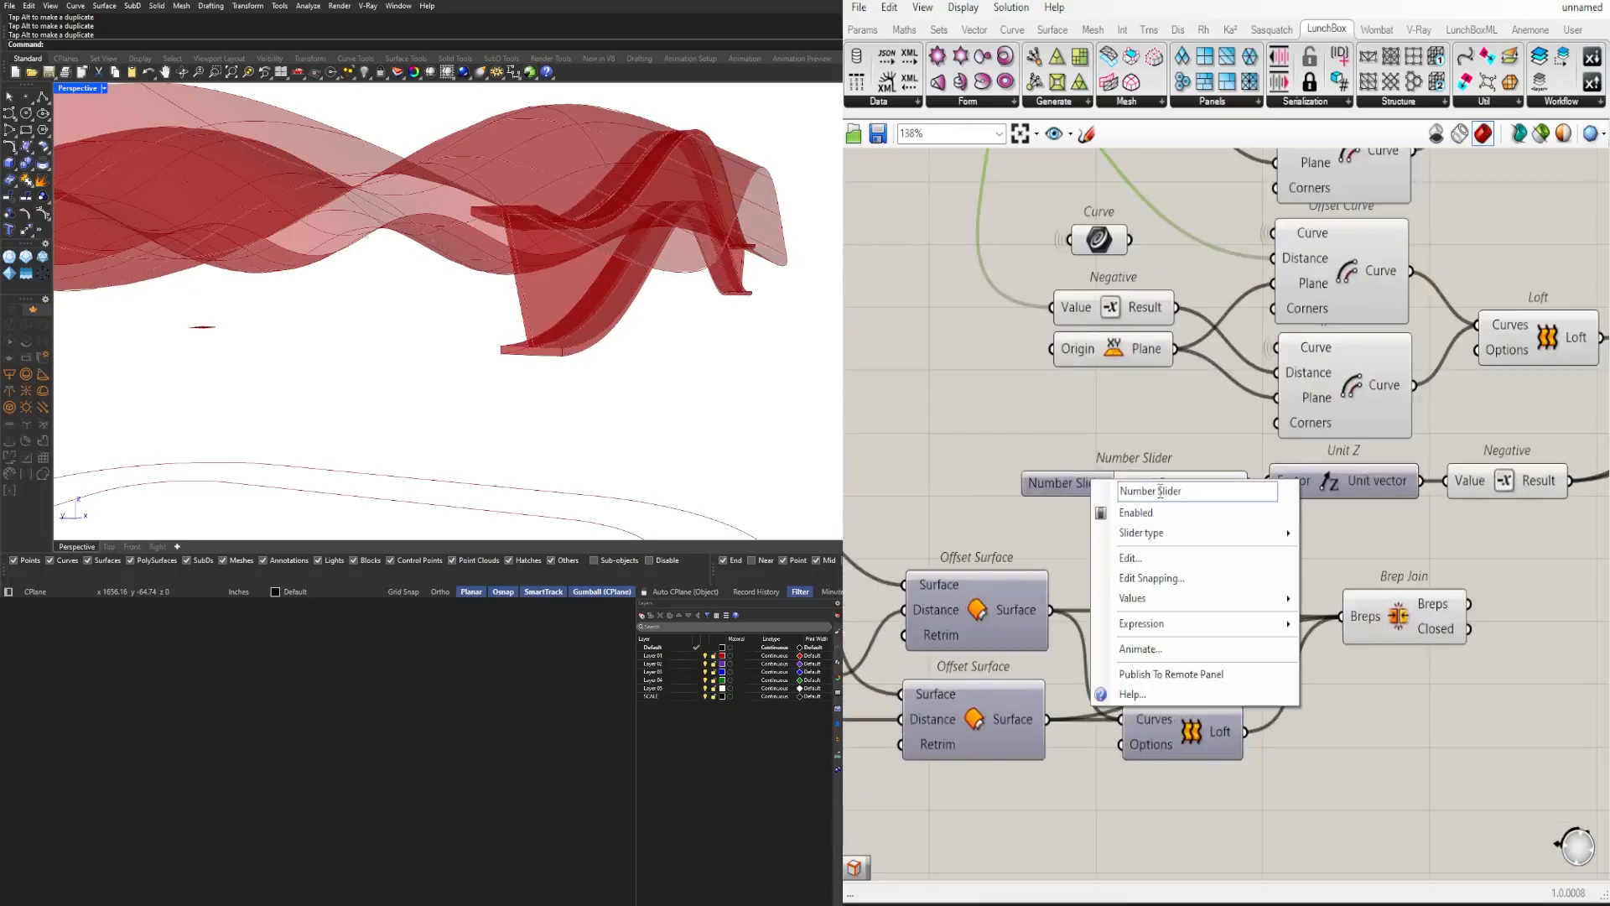
pyautogui.write('FLANGE DEPTH')
pyautogui.press('Return')
pyautogui.click(1385, 620)
pyautogui.click(1305, 549)
pyautogui.scroll(-2, 1305, 547)
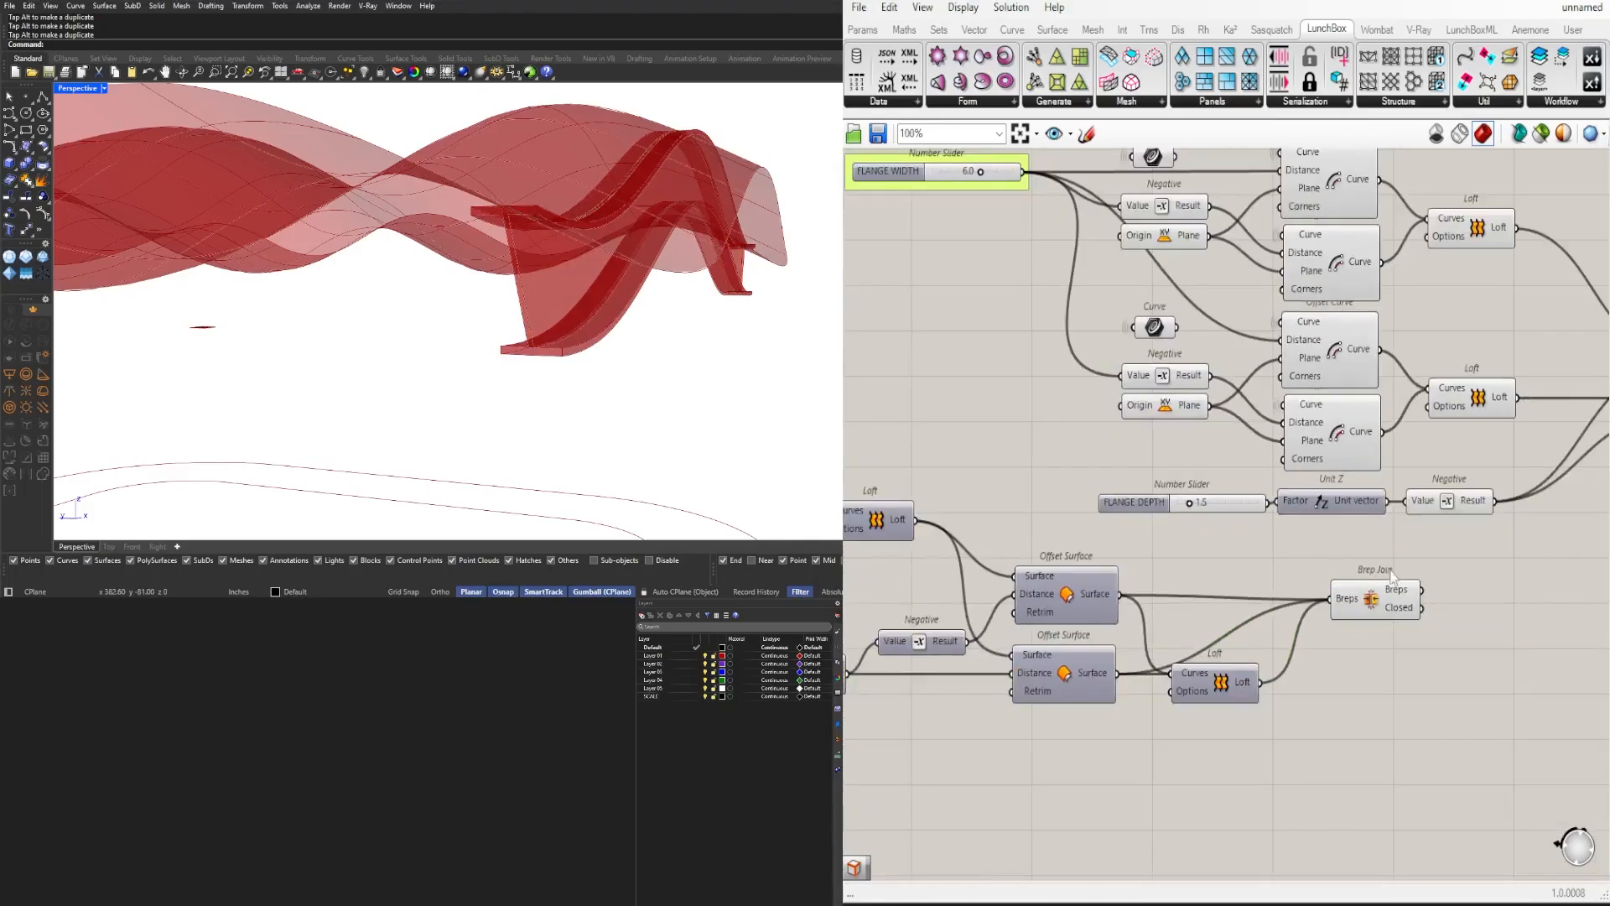
pyautogui.moveTo(1392, 572); pyautogui.dragTo(1287, 668, button='right')
pyautogui.hotkey('ctrl', 'g')
pyautogui.scroll(-1, 1421, 536)
# Step: Turn off the preview of the flange Curve, Offset Curve and Loft components
pyautogui.moveTo(1421, 537); pyautogui.dragTo(1111, 267)
pyautogui.middleClick(1137, 247)
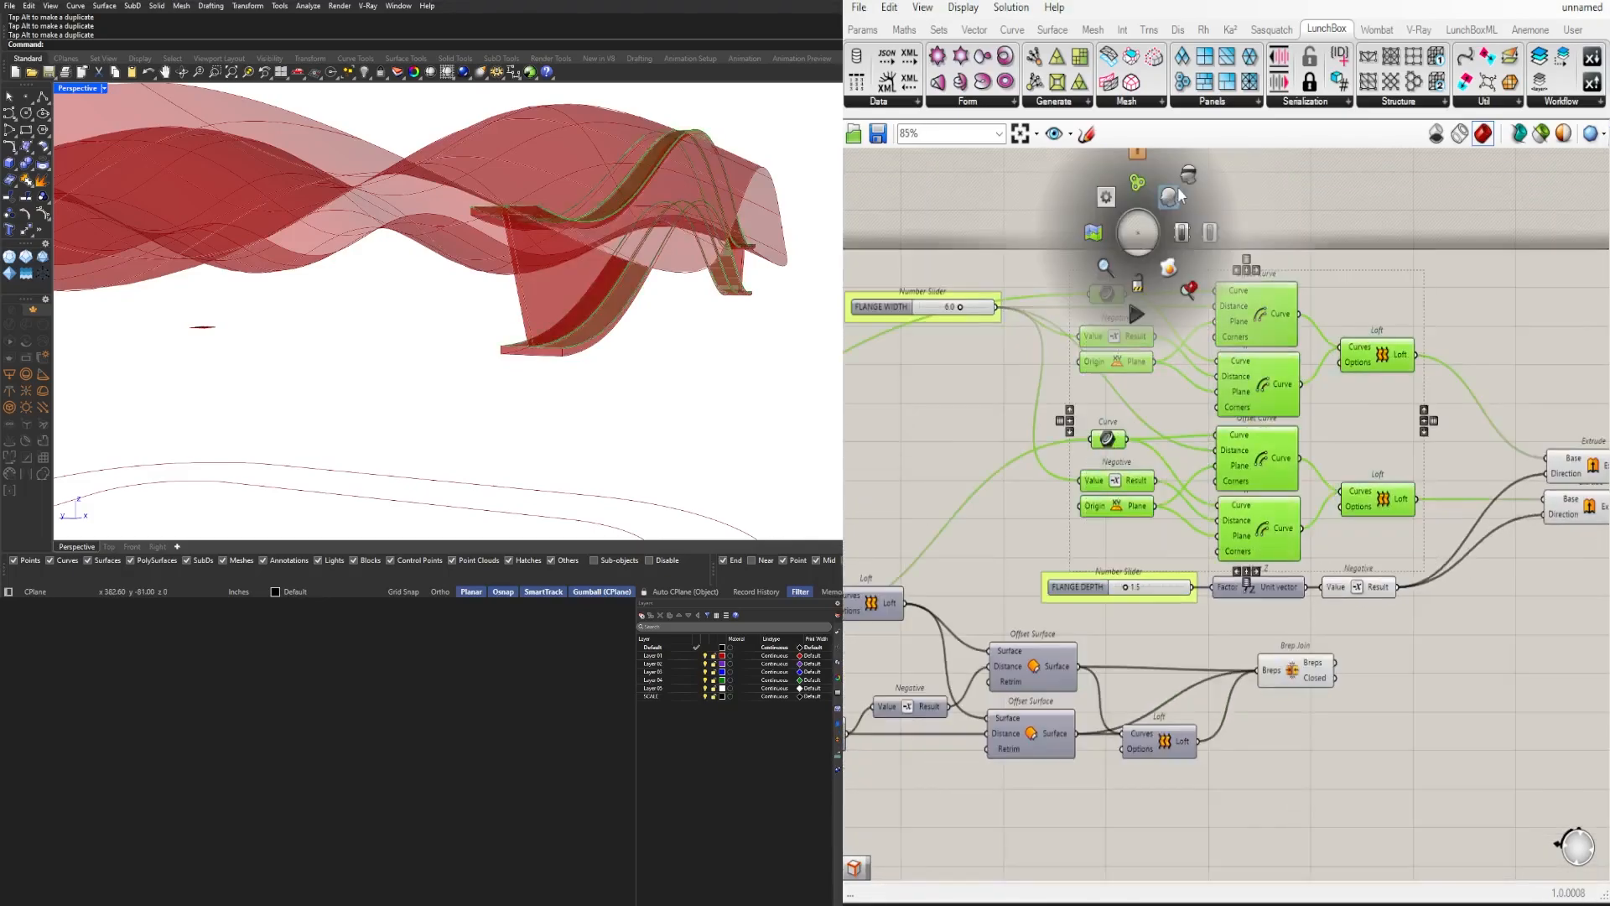
pyautogui.click(1111, 201)
pyautogui.moveTo(1490, 370); pyautogui.dragTo(1336, 365, button='right')
pyautogui.scroll(1, 1141, 603)
pyautogui.moveTo(1141, 603); pyautogui.dragTo(1179, 584, button='right')
pyautogui.scroll(-1, 1376, 643)
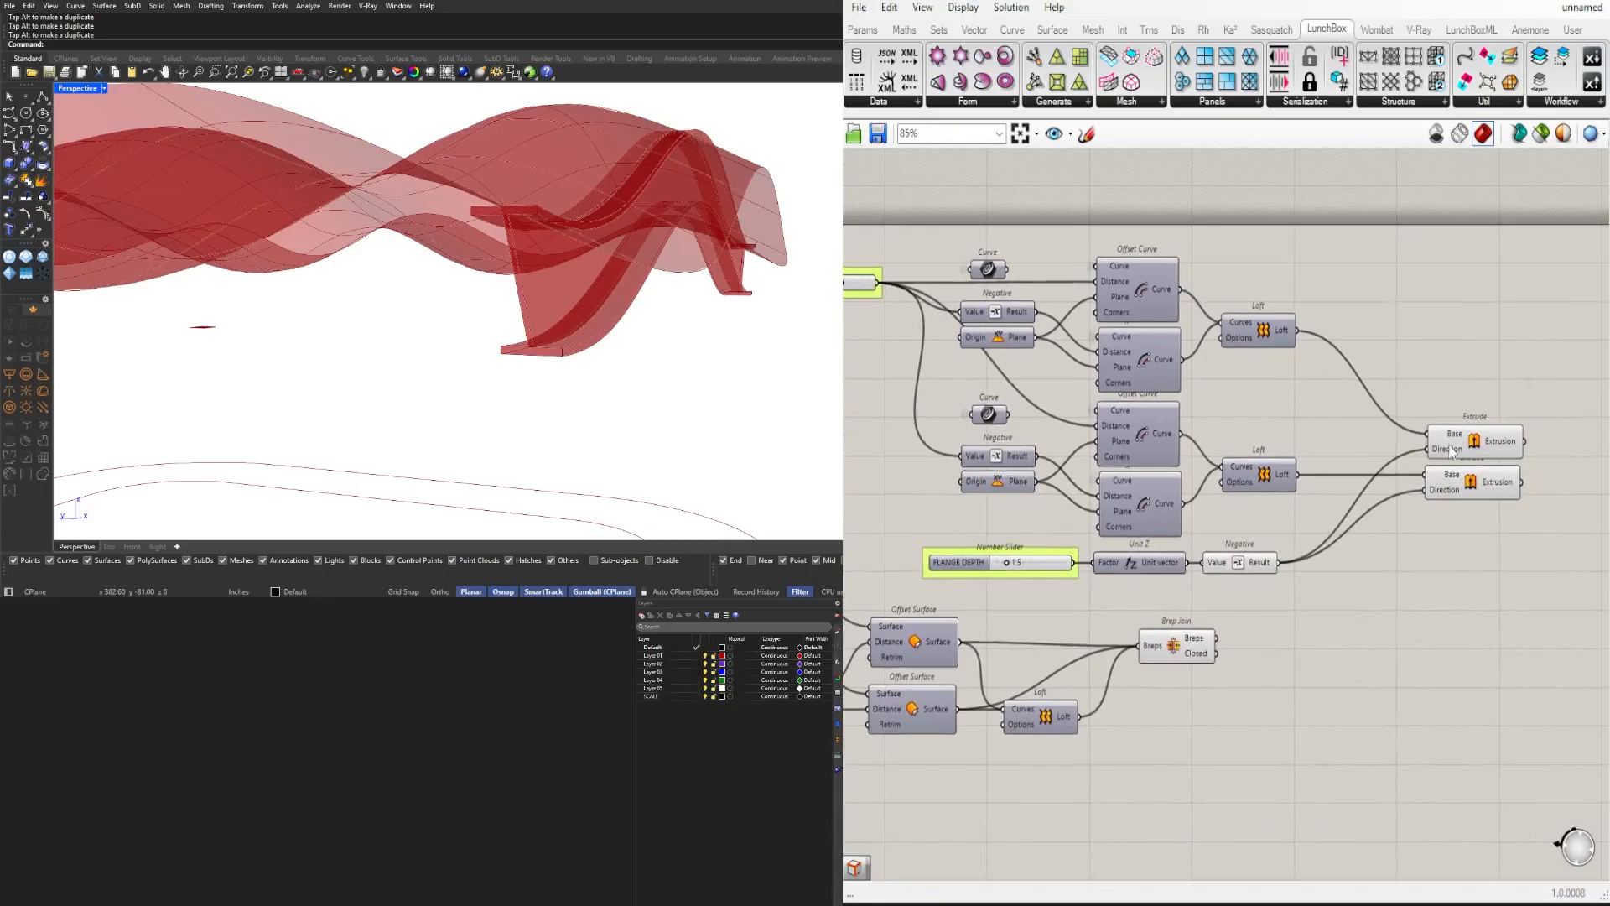
# Step: Set both the FLANGE DEPTH and WEB DEPTH sliders to 1
pyautogui.scroll(4, 1017, 568)
pyautogui.doubleClick(1010, 559)
pyautogui.write('1')
pyautogui.press('Return')
pyautogui.scroll(-3, 1031, 579)
pyautogui.moveTo(1031, 578); pyautogui.dragTo(1371, 502, button='right')
pyautogui.scroll(-1, 1070, 647)
pyautogui.moveTo(1070, 647); pyautogui.dragTo(1235, 654, button='right')
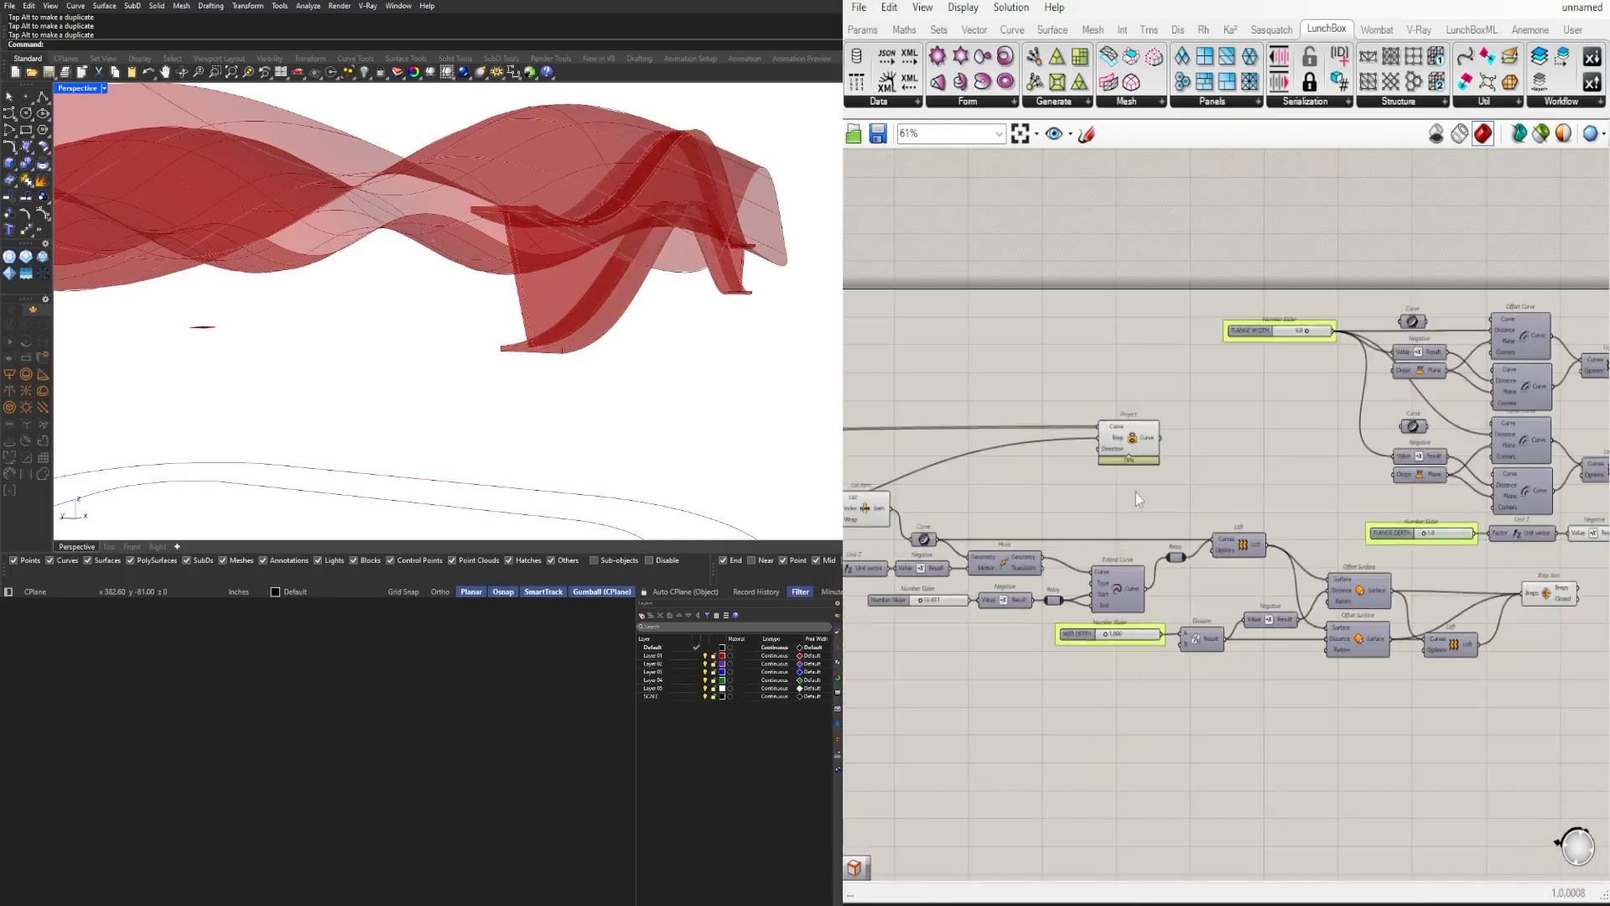
# Step: Move the unused Project component back so it sits directly above the Project feeding the beam List Item
pyautogui.moveTo(1136, 492); pyautogui.dragTo(1394, 494, button='right')
pyautogui.moveTo(1394, 440); pyautogui.dragTo(1116, 441)
pyautogui.moveTo(536, 184); pyautogui.dragTo(555, 234, button='right')
pyautogui.scroll(-5, 556, 234)
pyautogui.moveTo(1133, 460); pyautogui.dragTo(1399, 486, button='right')
pyautogui.scroll(2, 1399, 486)
pyautogui.moveTo(1340, 478); pyautogui.dragTo(1253, 486)
pyautogui.click(1335, 485)
# Step: Shift the Project components and the downstream beam chain closer to the roof surface's List Item
pyautogui.scroll(-6, 1321, 493)
pyautogui.moveTo(1420, 550); pyautogui.dragTo(1201, 532, button='right')
pyautogui.moveTo(1419, 600); pyautogui.dragTo(1068, 438)
pyautogui.scroll(5, 1048, 465)
pyautogui.moveTo(1233, 507); pyautogui.dragTo(1170, 549)
pyautogui.click(1062, 648)
pyautogui.moveTo(1062, 647); pyautogui.dragTo(1200, 636, button='right')
pyautogui.scroll(1, 1200, 635)
# Step: Set the wire display to hidden for the Curve and Brep inputs of both stacked Project components
pyautogui.rightClick(1308, 497)
pyautogui.moveTo(1383, 551)
pyautogui.click(1566, 590)
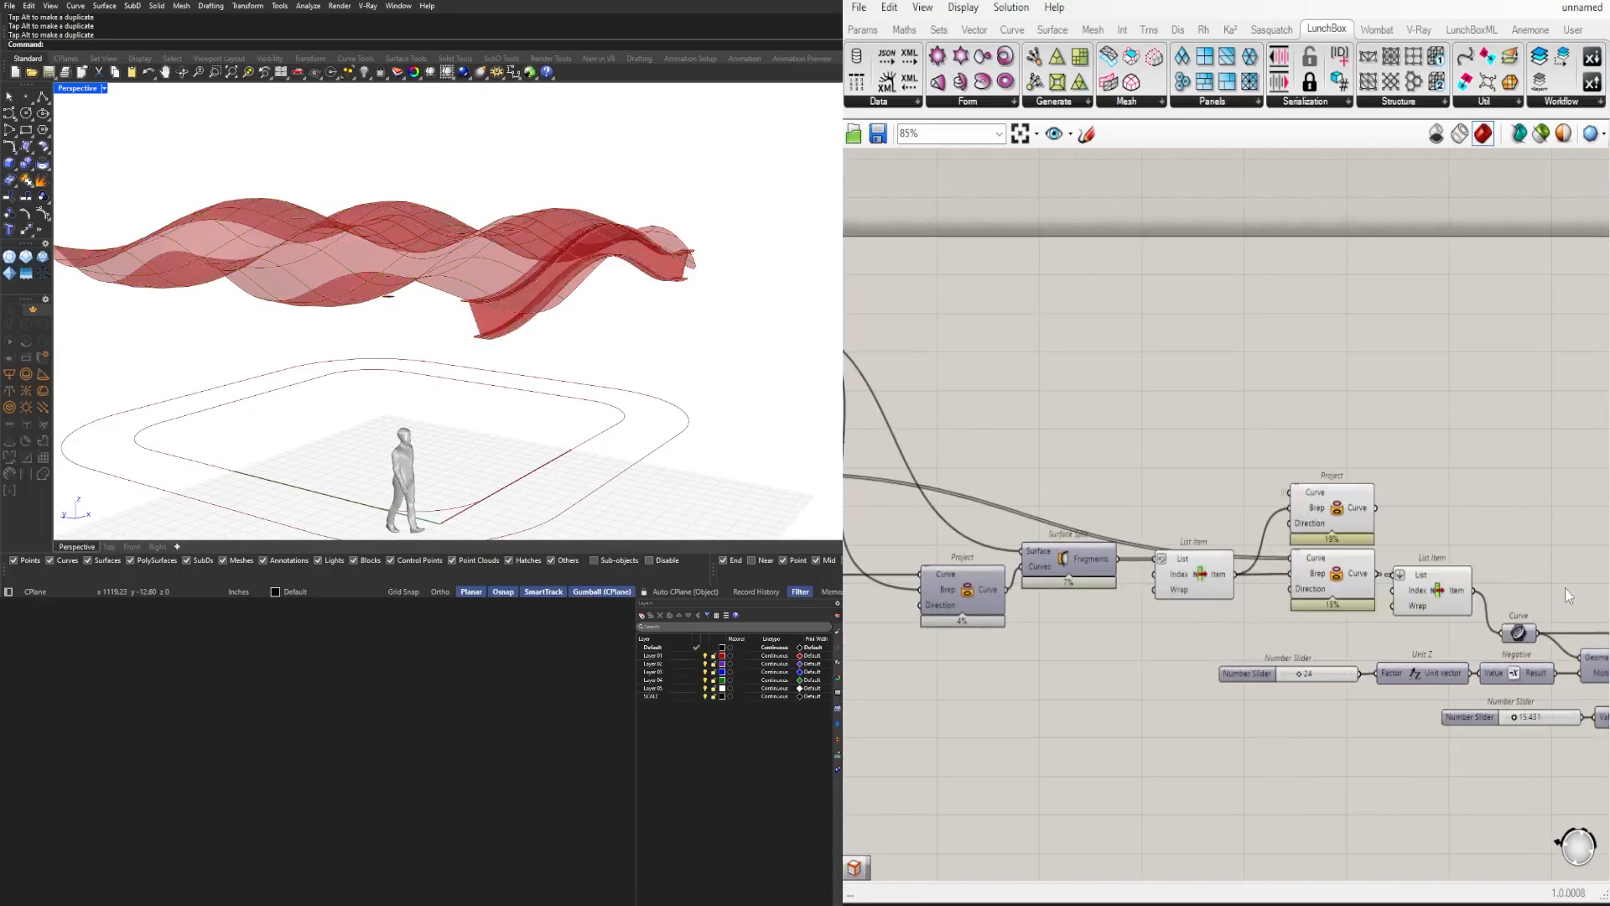
pyautogui.rightClick(1304, 557)
pyautogui.moveTo(1426, 592)
pyautogui.click(1548, 630)
pyautogui.rightClick(1310, 508)
pyautogui.moveTo(1426, 560)
pyautogui.click(1557, 600)
pyautogui.rightClick(1309, 573)
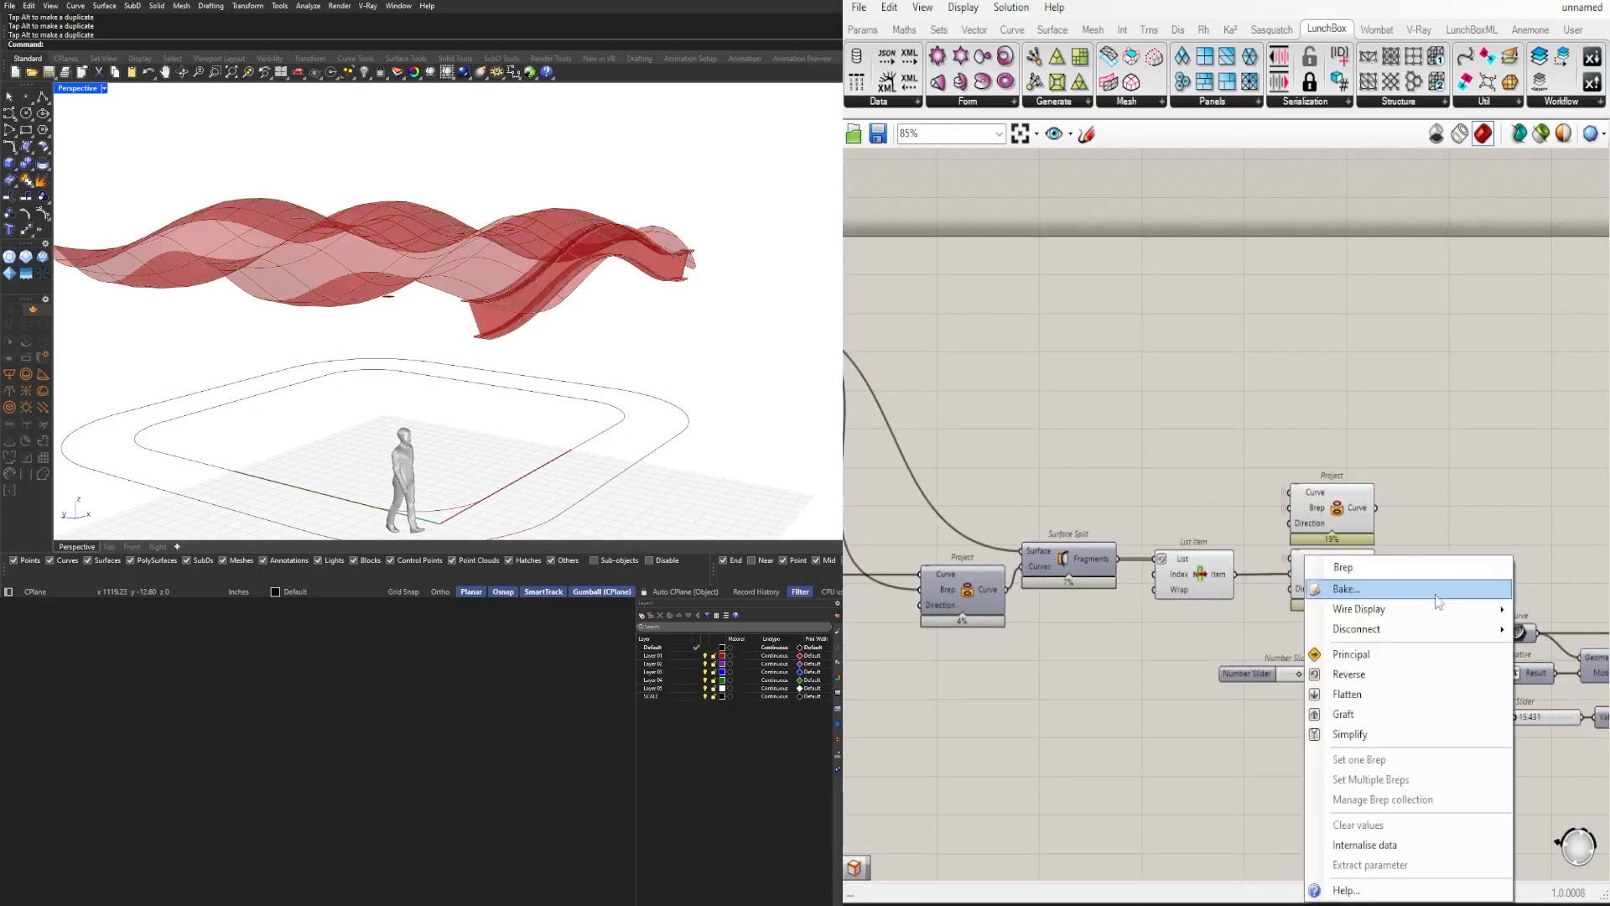
pyautogui.moveTo(1439, 610)
pyautogui.click(1557, 649)
# Step: Set the wire display to hidden for the Curve input of the Project feeding Surface Split
pyautogui.scroll(-3, 1179, 478)
pyautogui.moveTo(1073, 537); pyautogui.dragTo(1277, 537, button='right')
pyautogui.scroll(5, 1274, 539)
pyautogui.rightClick(1198, 543)
pyautogui.moveTo(1258, 586)
pyautogui.click(1451, 630)
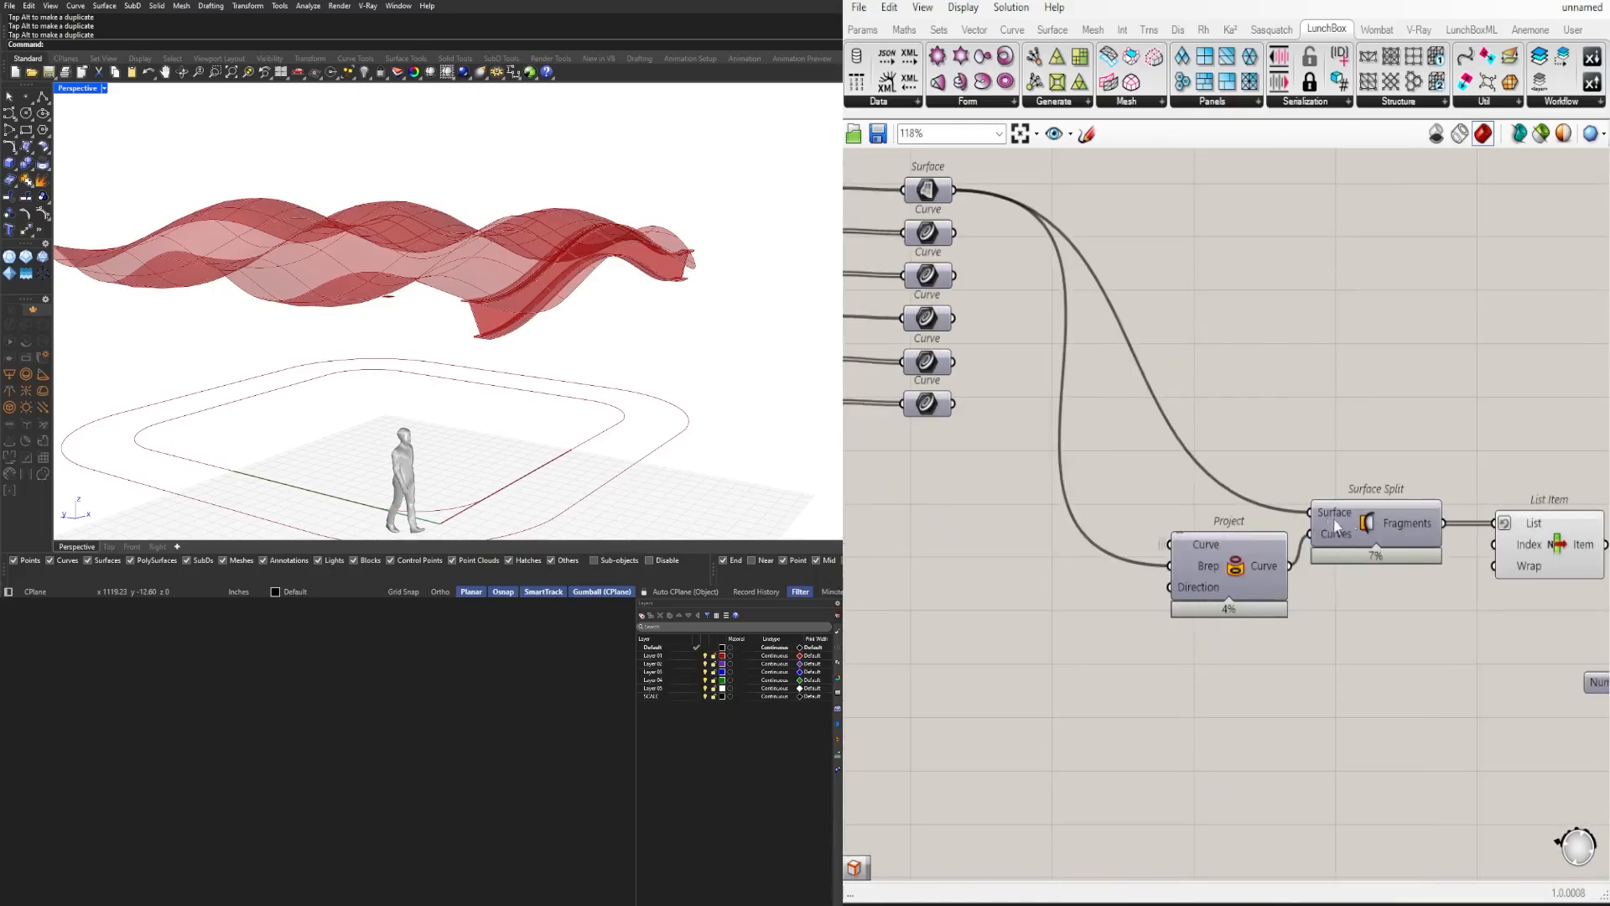
# Step: Examine the downstream beam components and the I-beam they generate beneath the roof
pyautogui.scroll(-6, 1392, 467)
pyautogui.moveTo(1476, 415); pyautogui.dragTo(1222, 406, button='right')
pyautogui.scroll(-4, 1225, 412)
pyautogui.moveTo(1427, 552); pyautogui.dragTo(1052, 432)
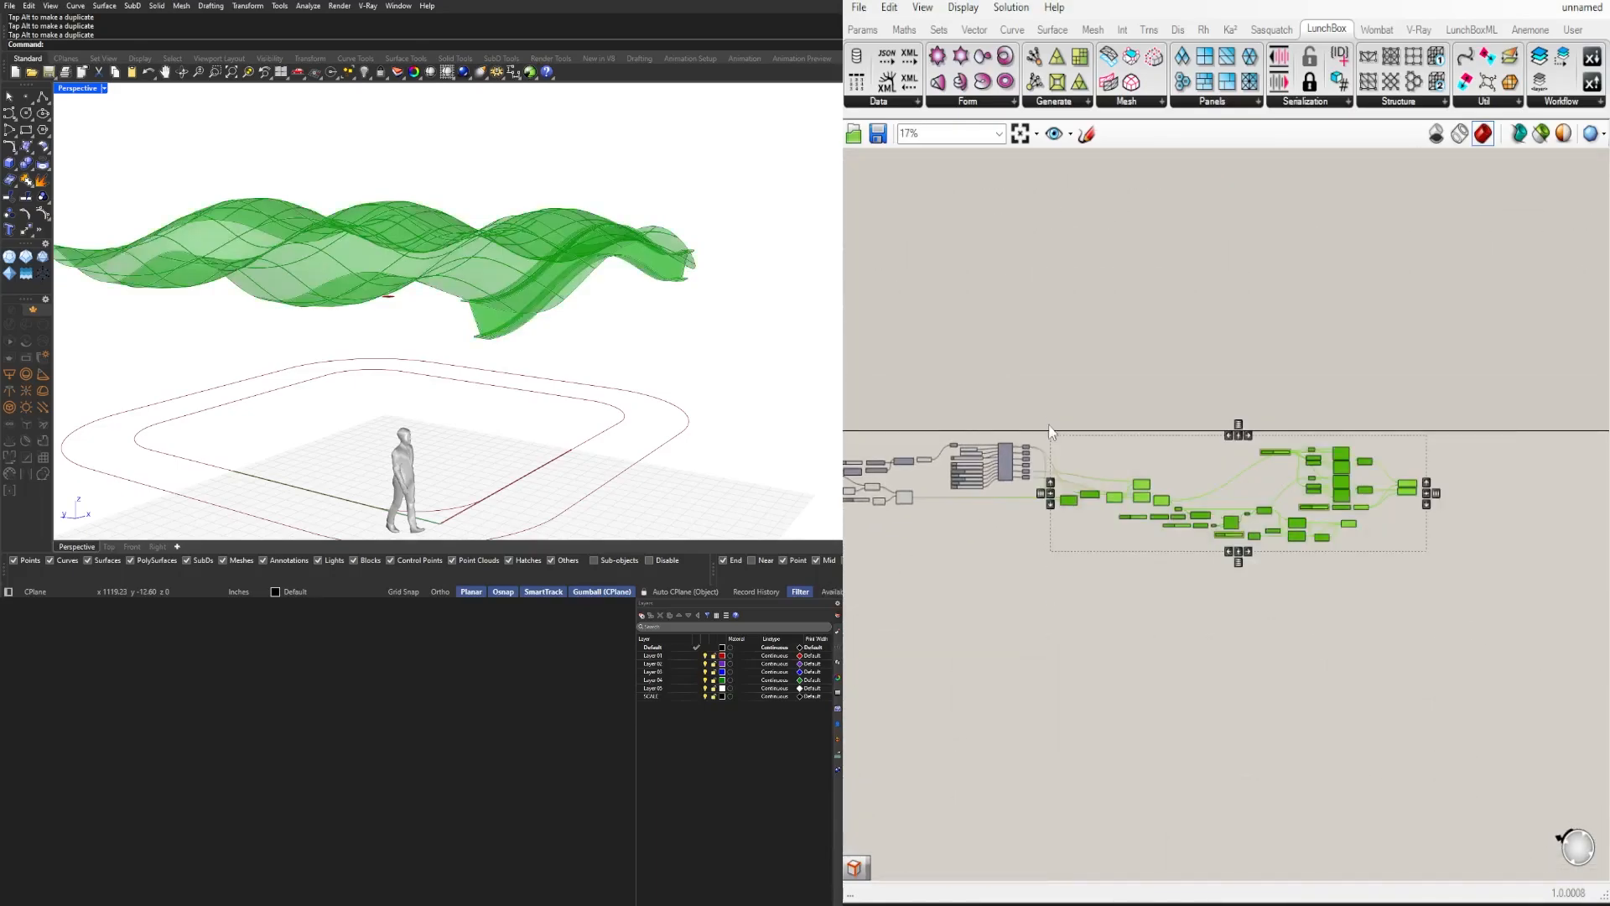
pyautogui.scroll(-4, 1094, 432)
pyautogui.click(1173, 524)
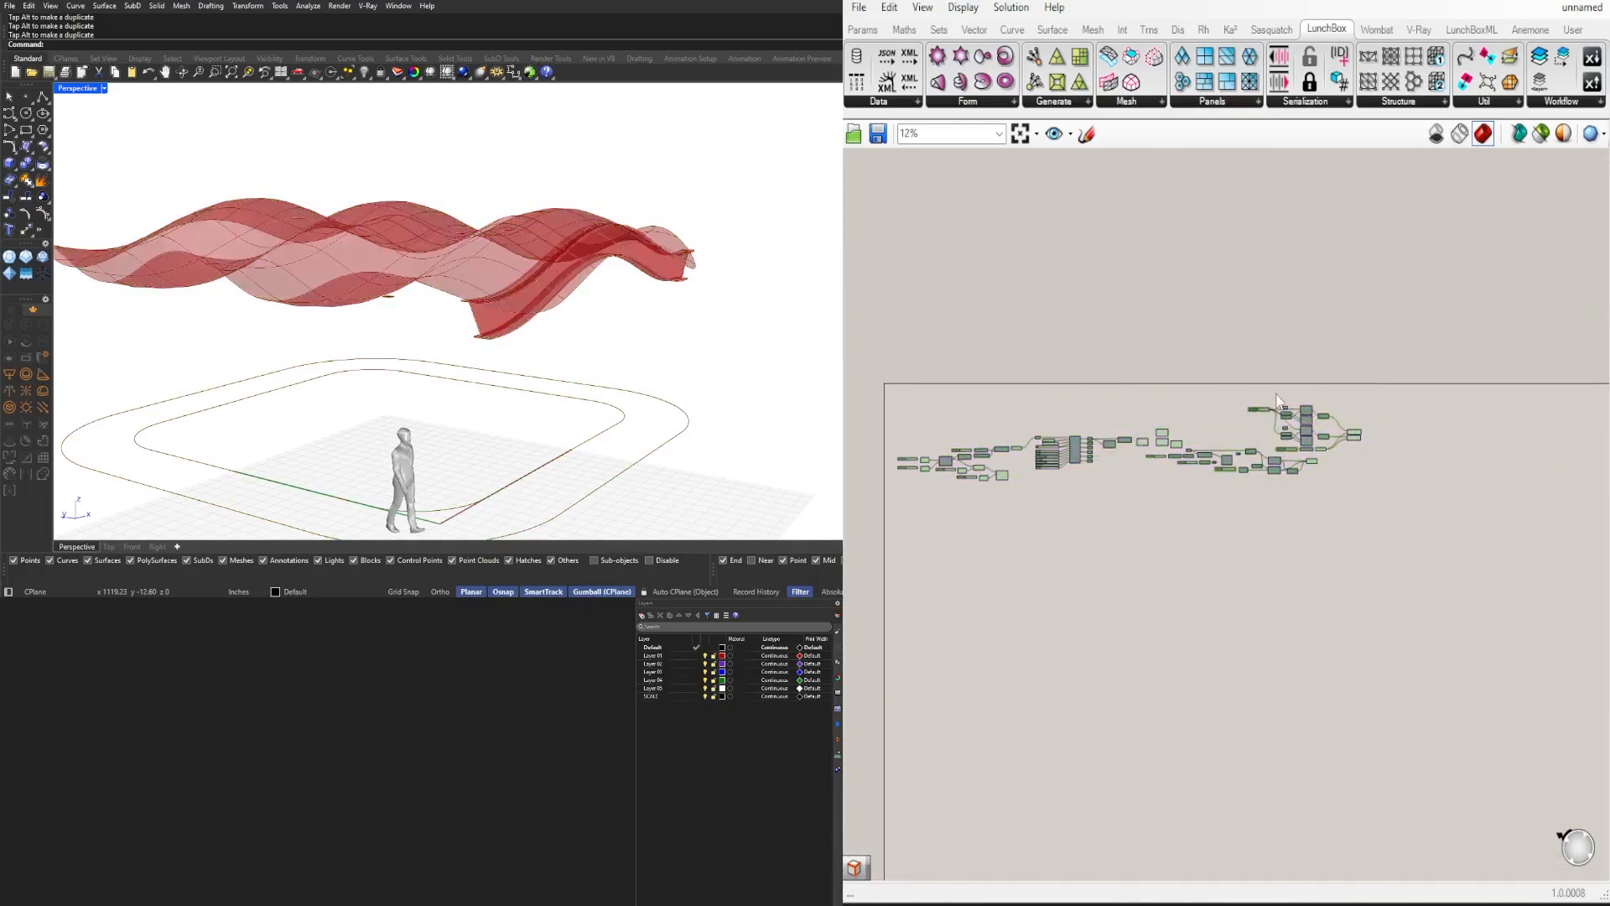
pyautogui.scroll(6, 1172, 523)
pyautogui.moveTo(1185, 543); pyautogui.dragTo(914, 347)
pyautogui.click(978, 294)
pyautogui.scroll(-6, 978, 295)
pyautogui.scroll(6, 1388, 390)
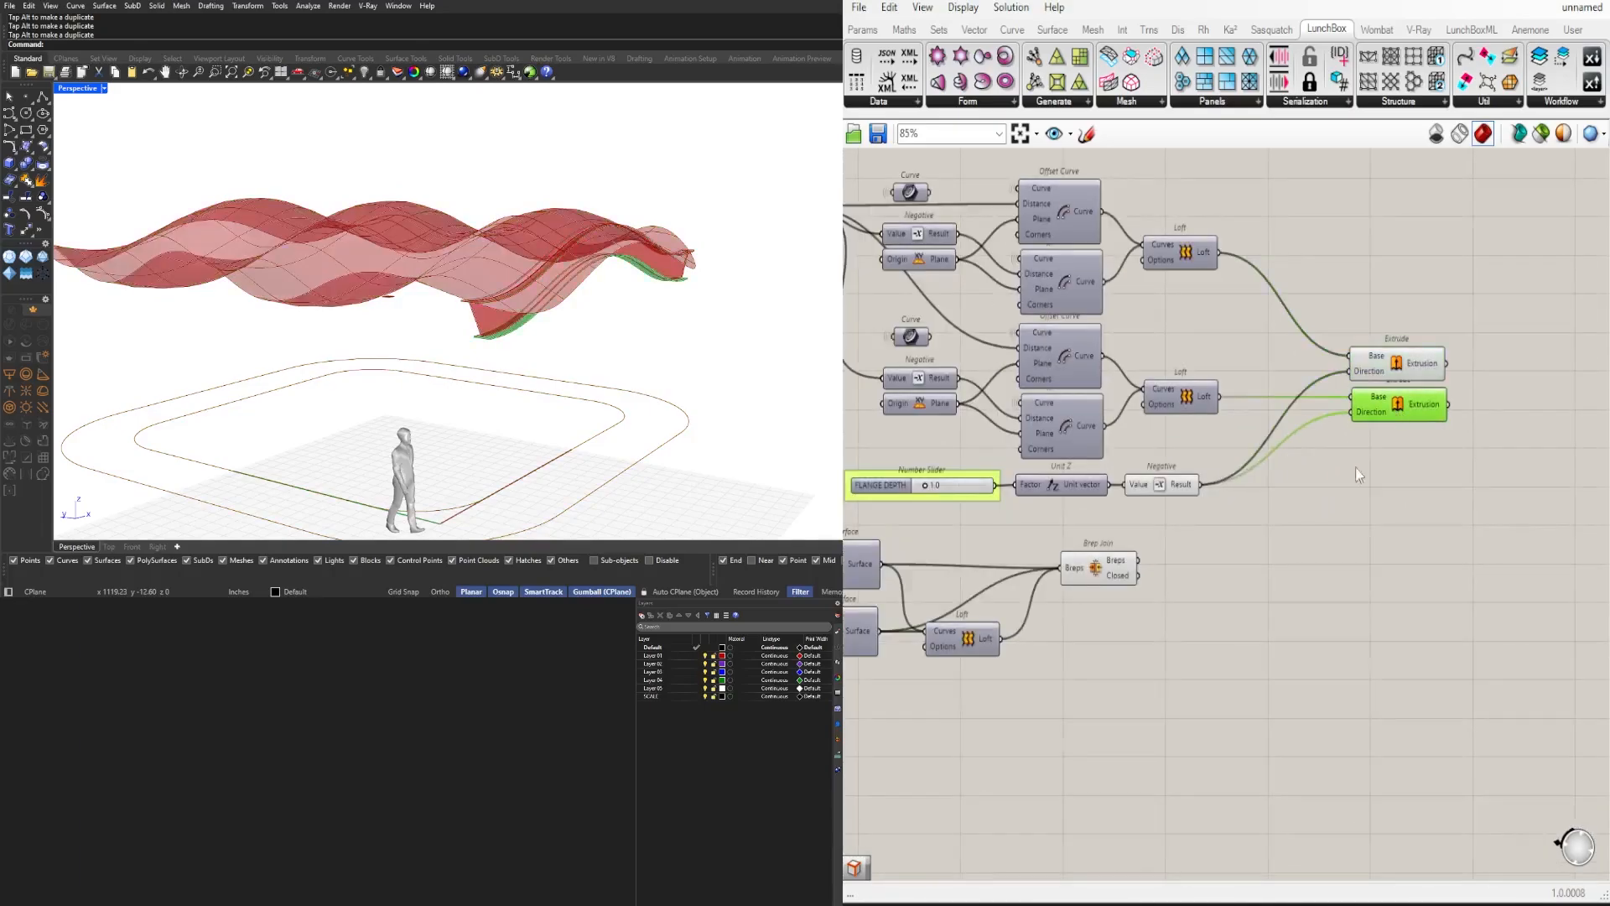
pyautogui.moveTo(604, 369); pyautogui.dragTo(558, 352, button='right')
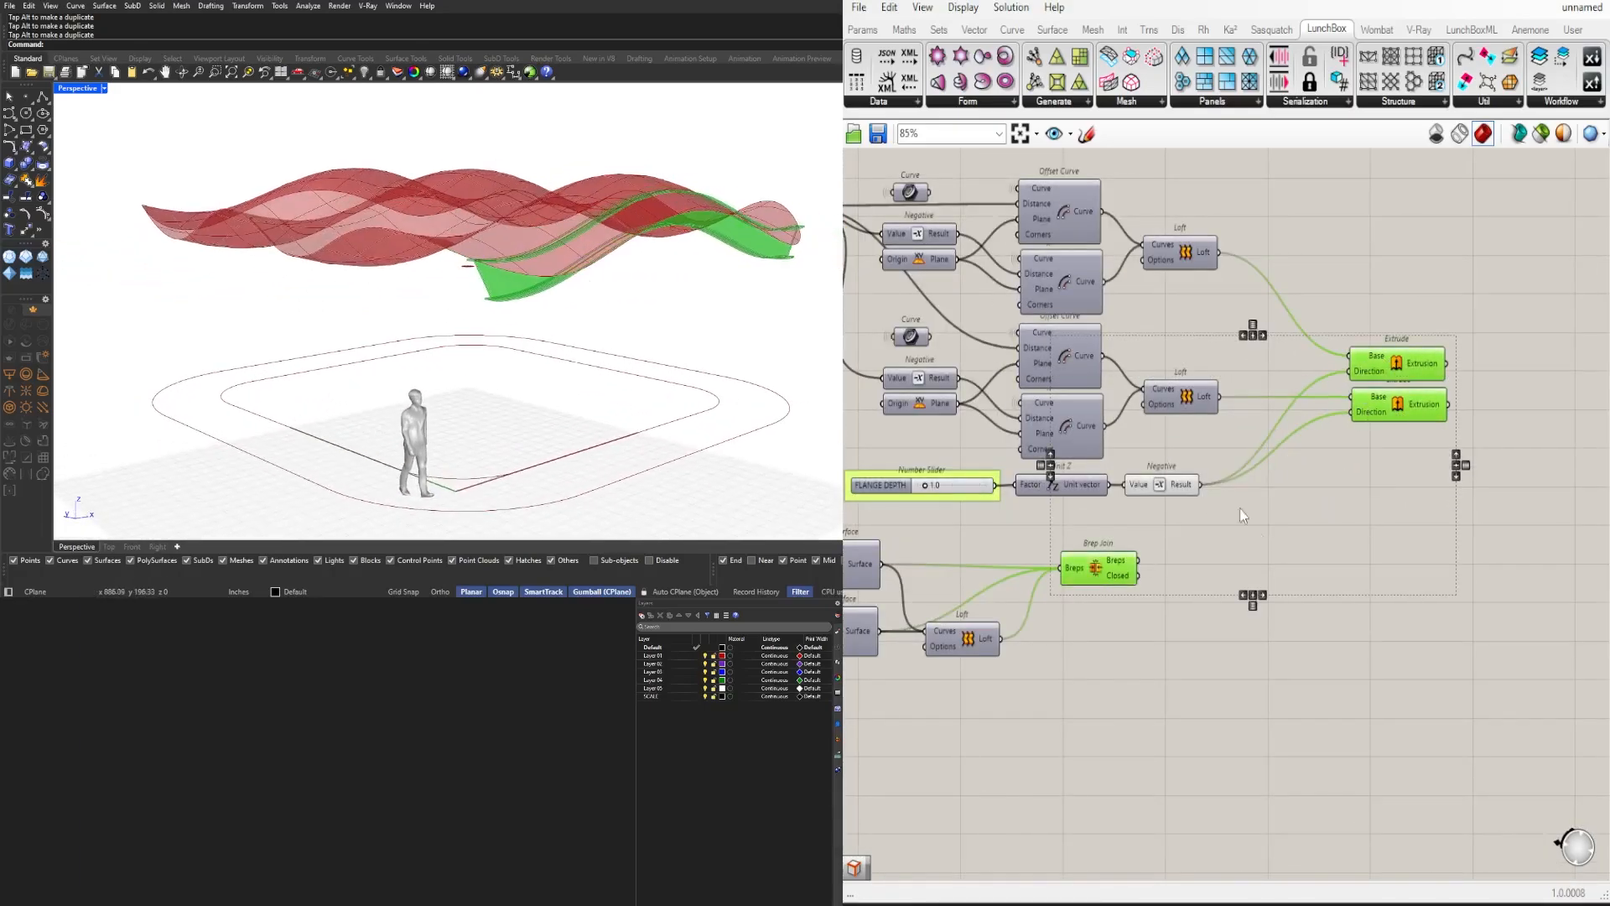
# Step: Remove the flattening from the beam List Item's List input so each projected curve branch generates a beam
pyautogui.scroll(-1, 1082, 573)
pyautogui.moveTo(1081, 573); pyautogui.dragTo(1202, 587, button='right')
pyautogui.scroll(-1, 1385, 579)
pyautogui.moveTo(906, 587); pyautogui.dragTo(1283, 629, button='right')
pyautogui.scroll(2, 1215, 643)
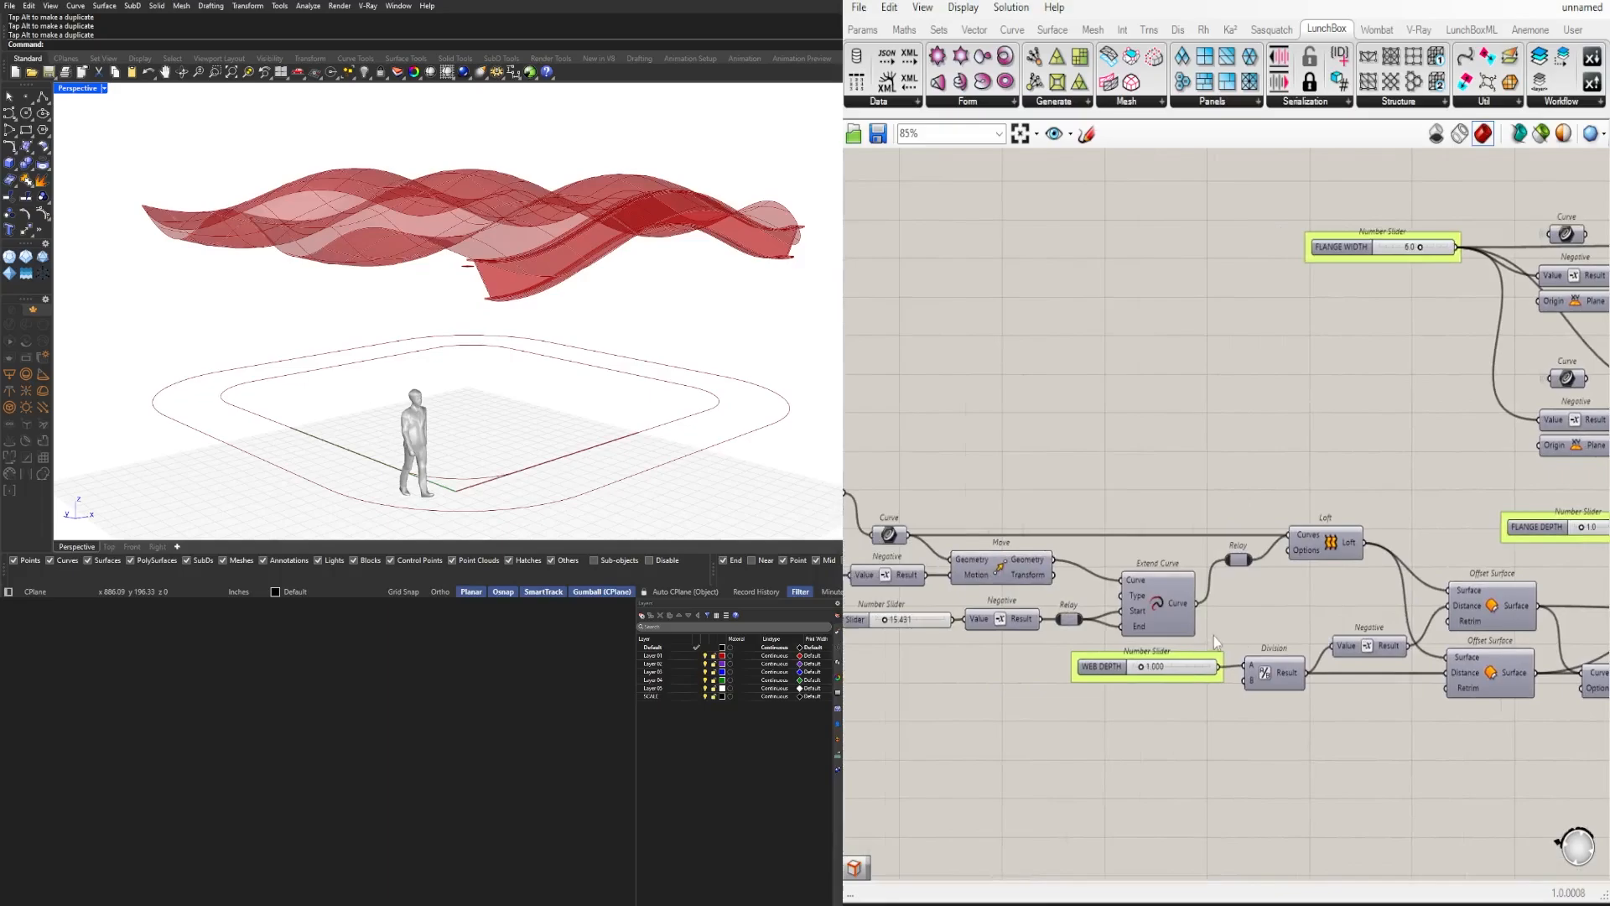
pyautogui.scroll(-2, 1277, 621)
pyautogui.moveTo(910, 520); pyautogui.dragTo(1050, 502, button='right')
pyautogui.scroll(7, 1050, 501)
pyautogui.rightClick(1050, 484)
pyautogui.click(1090, 616)
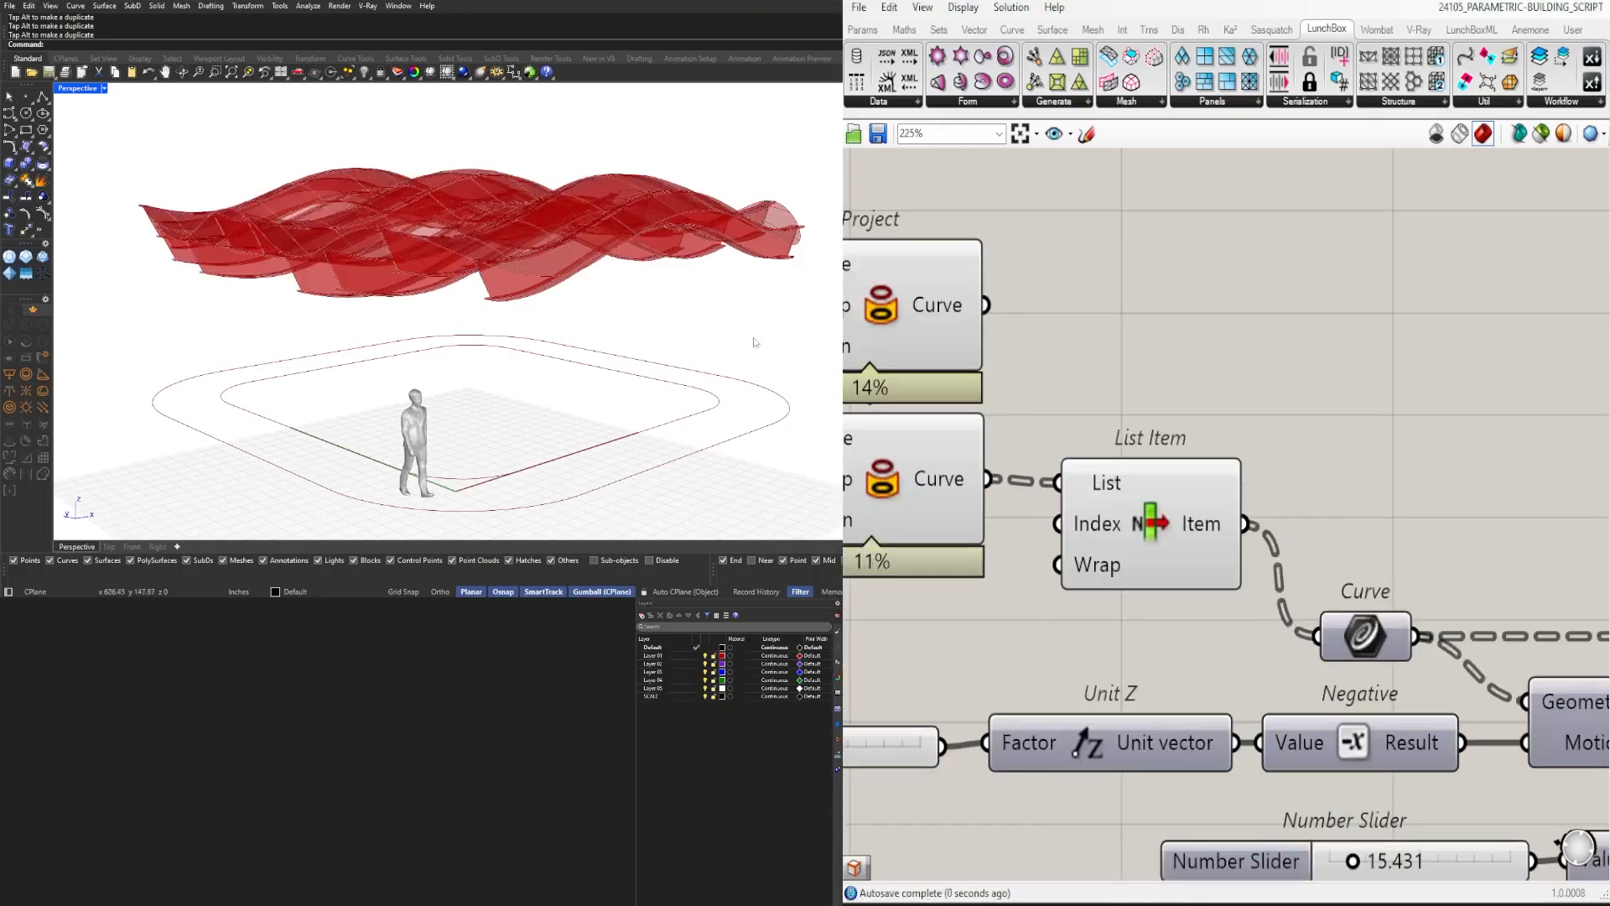
# Step: Set the roof grid's U DIV slider to 8 and its V DIV slider to 6
pyautogui.moveTo(755, 345); pyautogui.dragTo(549, 318, button='right')
pyautogui.scroll(-6, 1174, 495)
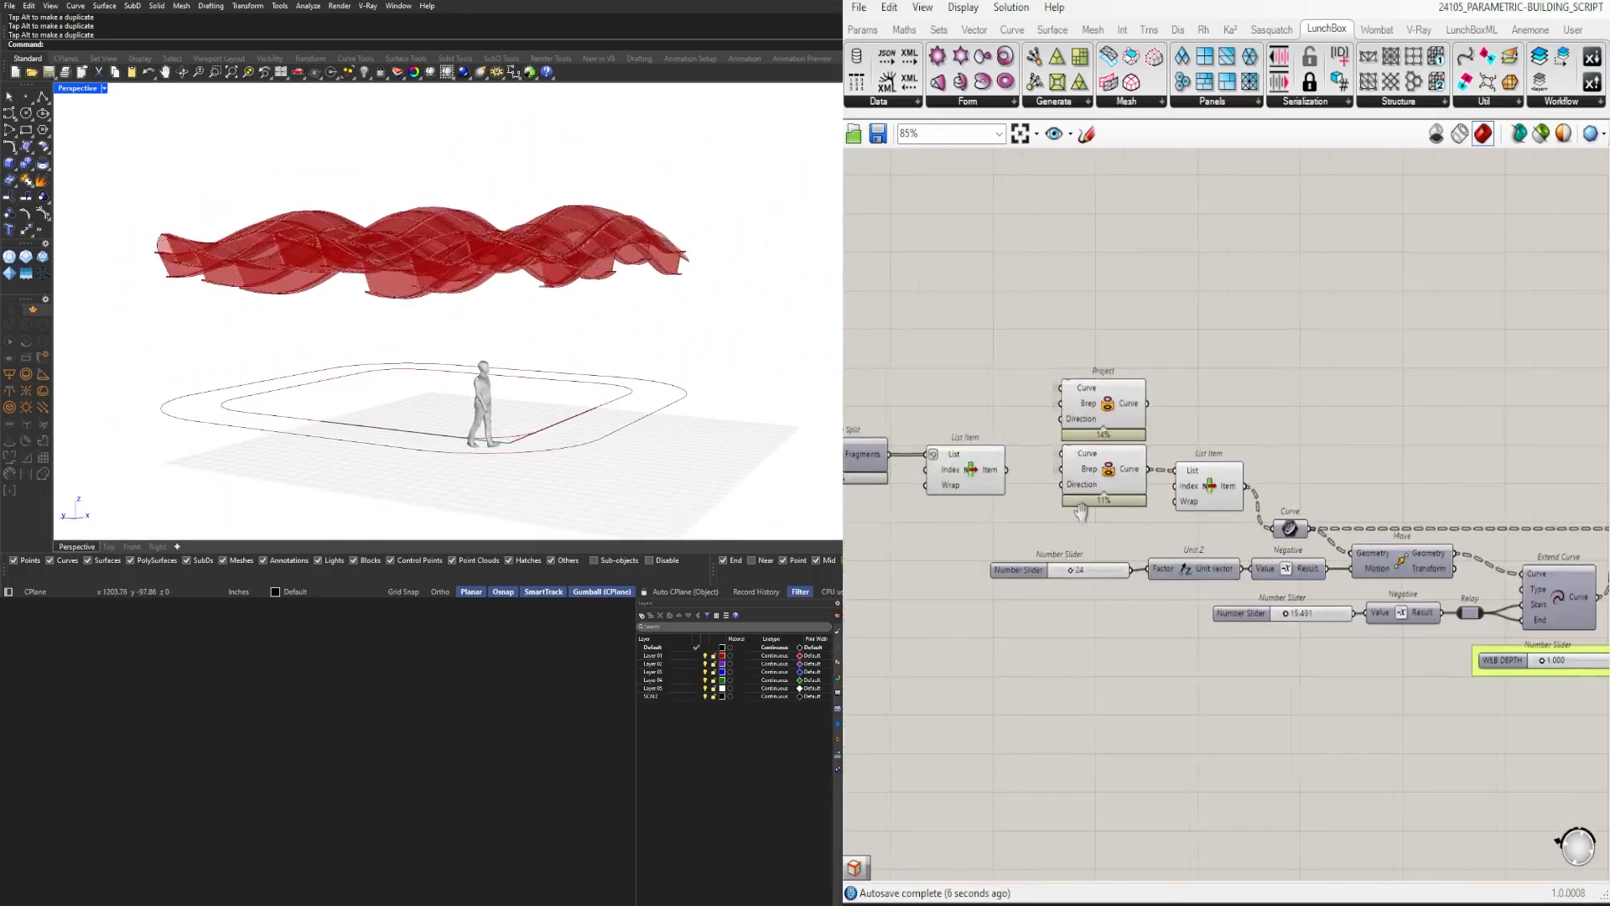
pyautogui.moveTo(1510, 524); pyautogui.dragTo(1065, 536, button='right')
pyautogui.moveTo(1373, 556); pyautogui.dragTo(1229, 513, button='right')
pyautogui.scroll(8, 1229, 513)
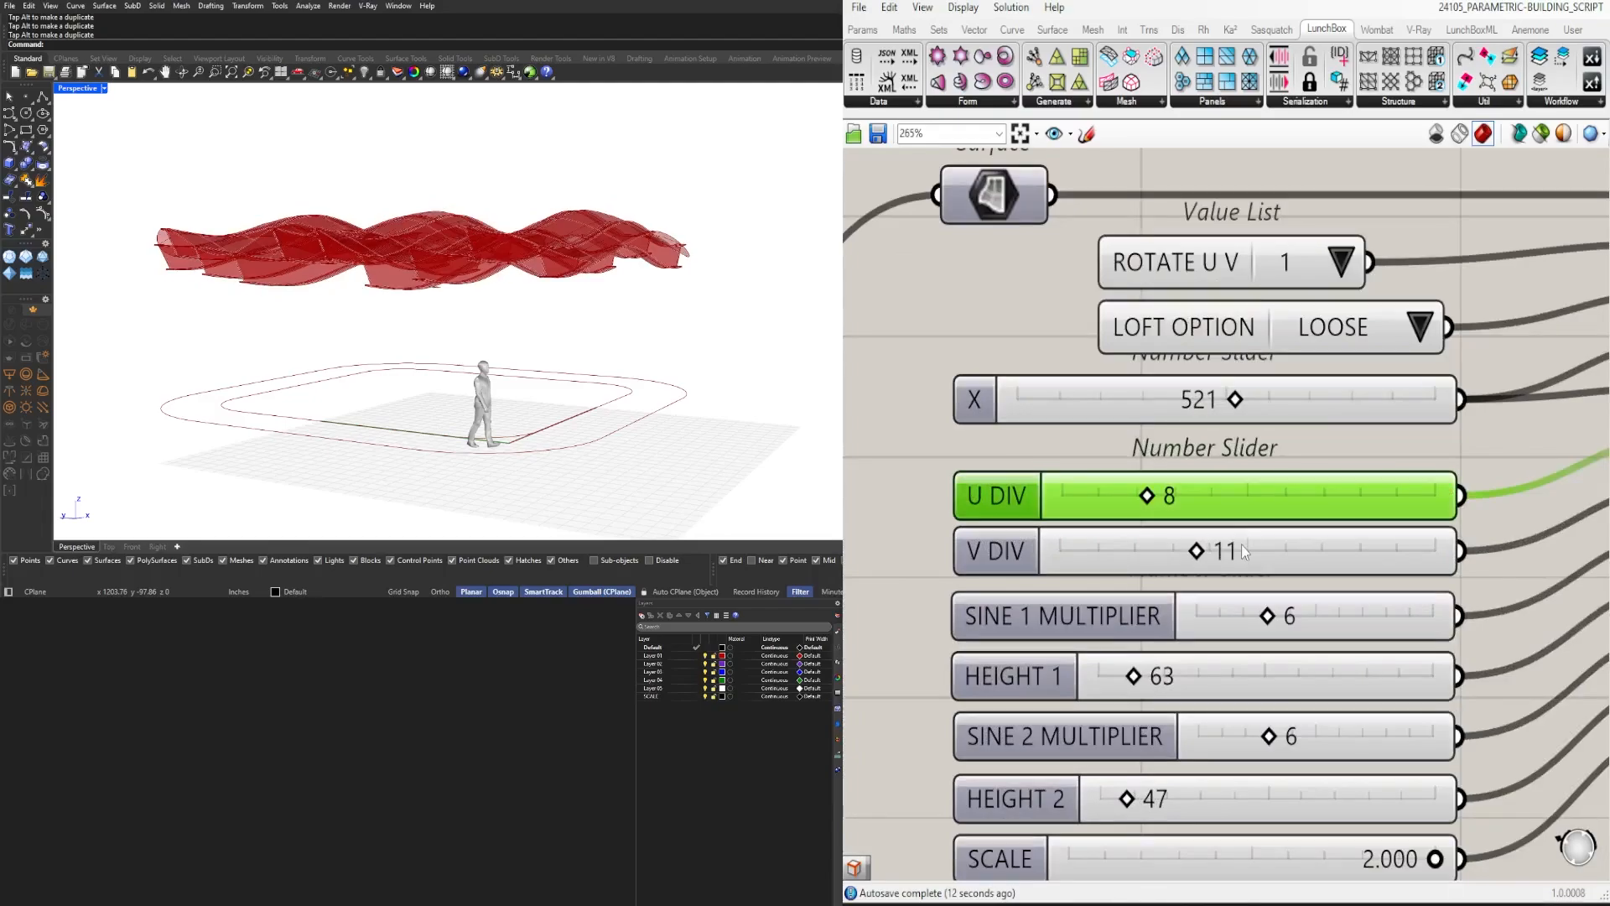
pyautogui.moveTo(688, 327); pyautogui.dragTo(604, 328, button='right')
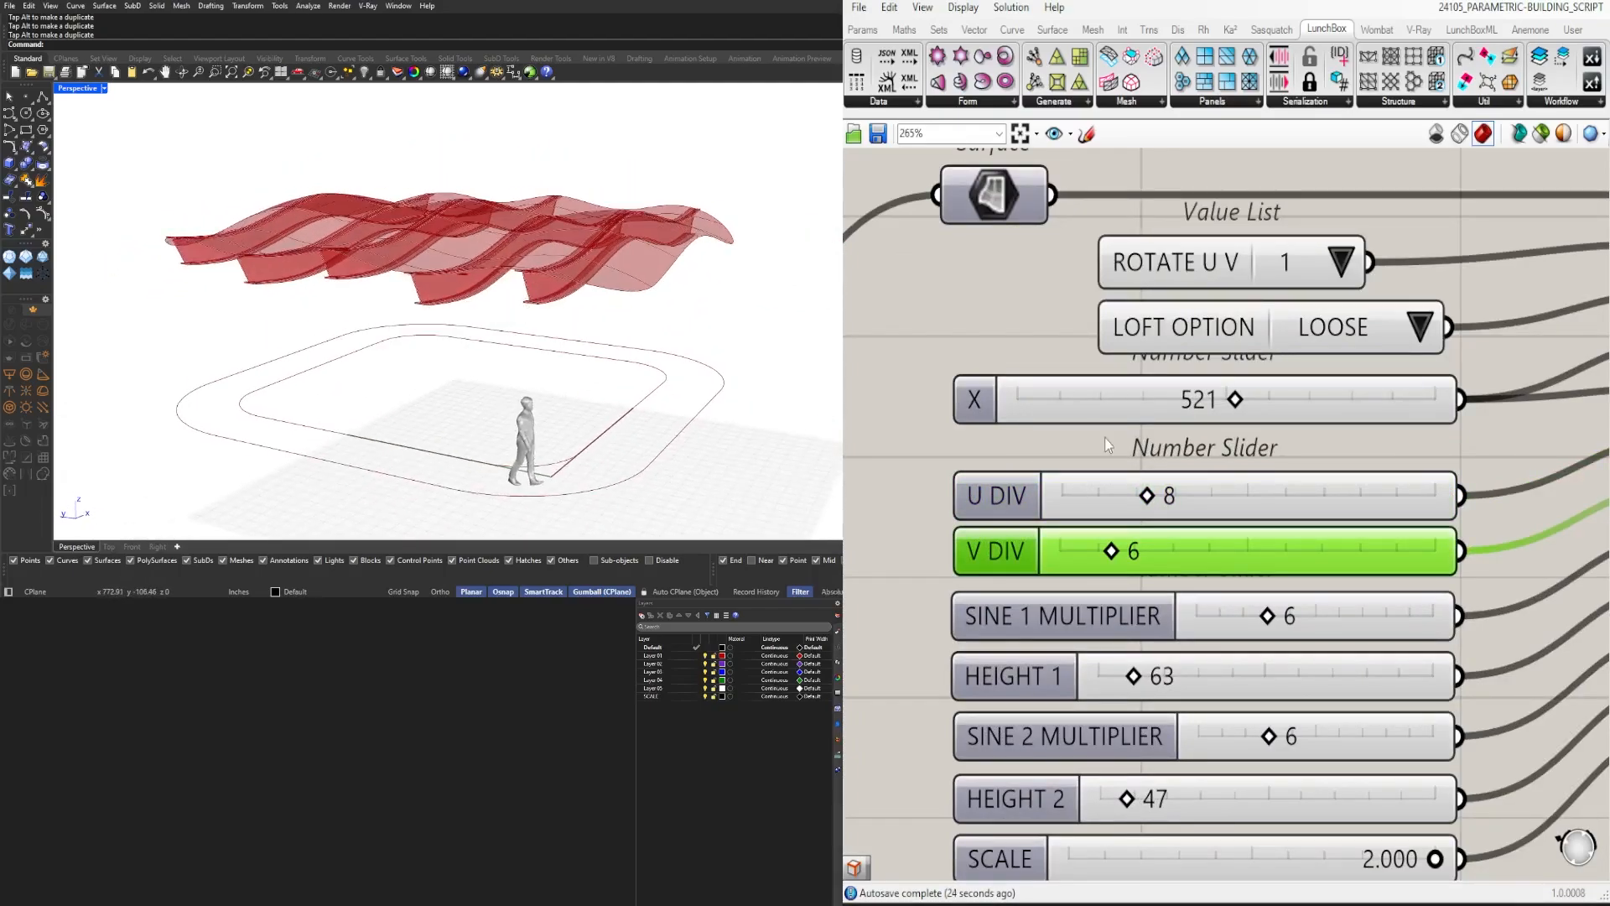
# Step: Examine the curves from the two Project components and the beam chain that follows them
pyautogui.scroll(-6, 1104, 436)
pyautogui.moveTo(1104, 436); pyautogui.dragTo(1301, 490, button='right')
pyautogui.click(1300, 415)
pyautogui.click(1450, 346)
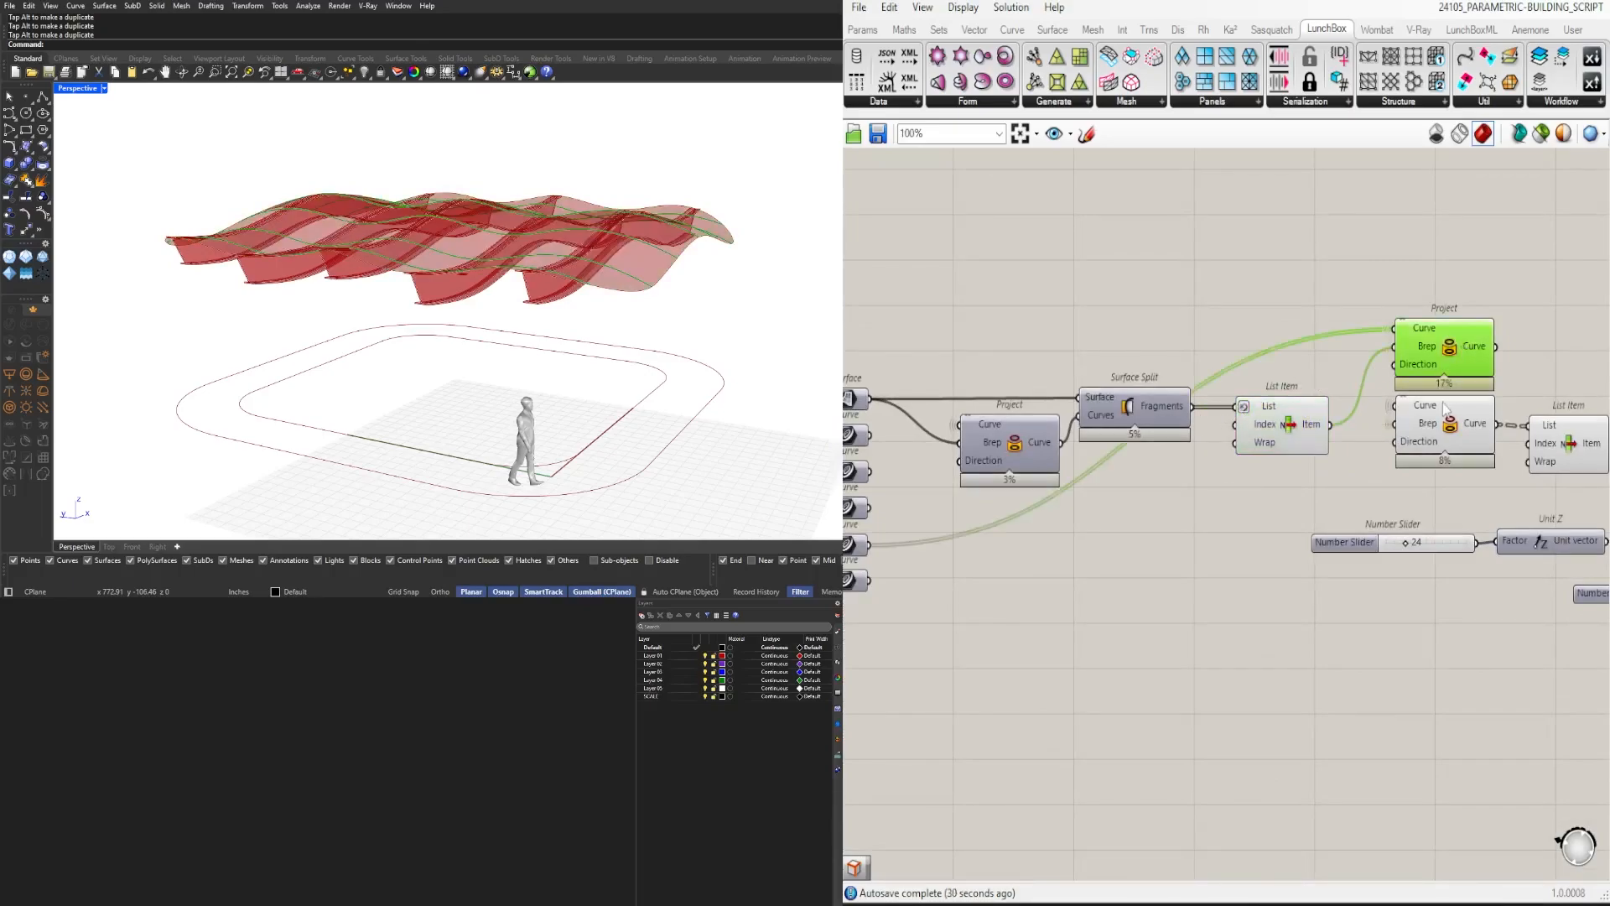
pyautogui.click(989, 516)
pyautogui.scroll(-8, 990, 483)
pyautogui.scroll(6, 1082, 469)
pyautogui.click(1058, 444)
pyautogui.scroll(3, 1058, 449)
pyautogui.click(1044, 470)
pyautogui.scroll(-3, 1042, 419)
pyautogui.scroll(-3, 948, 438)
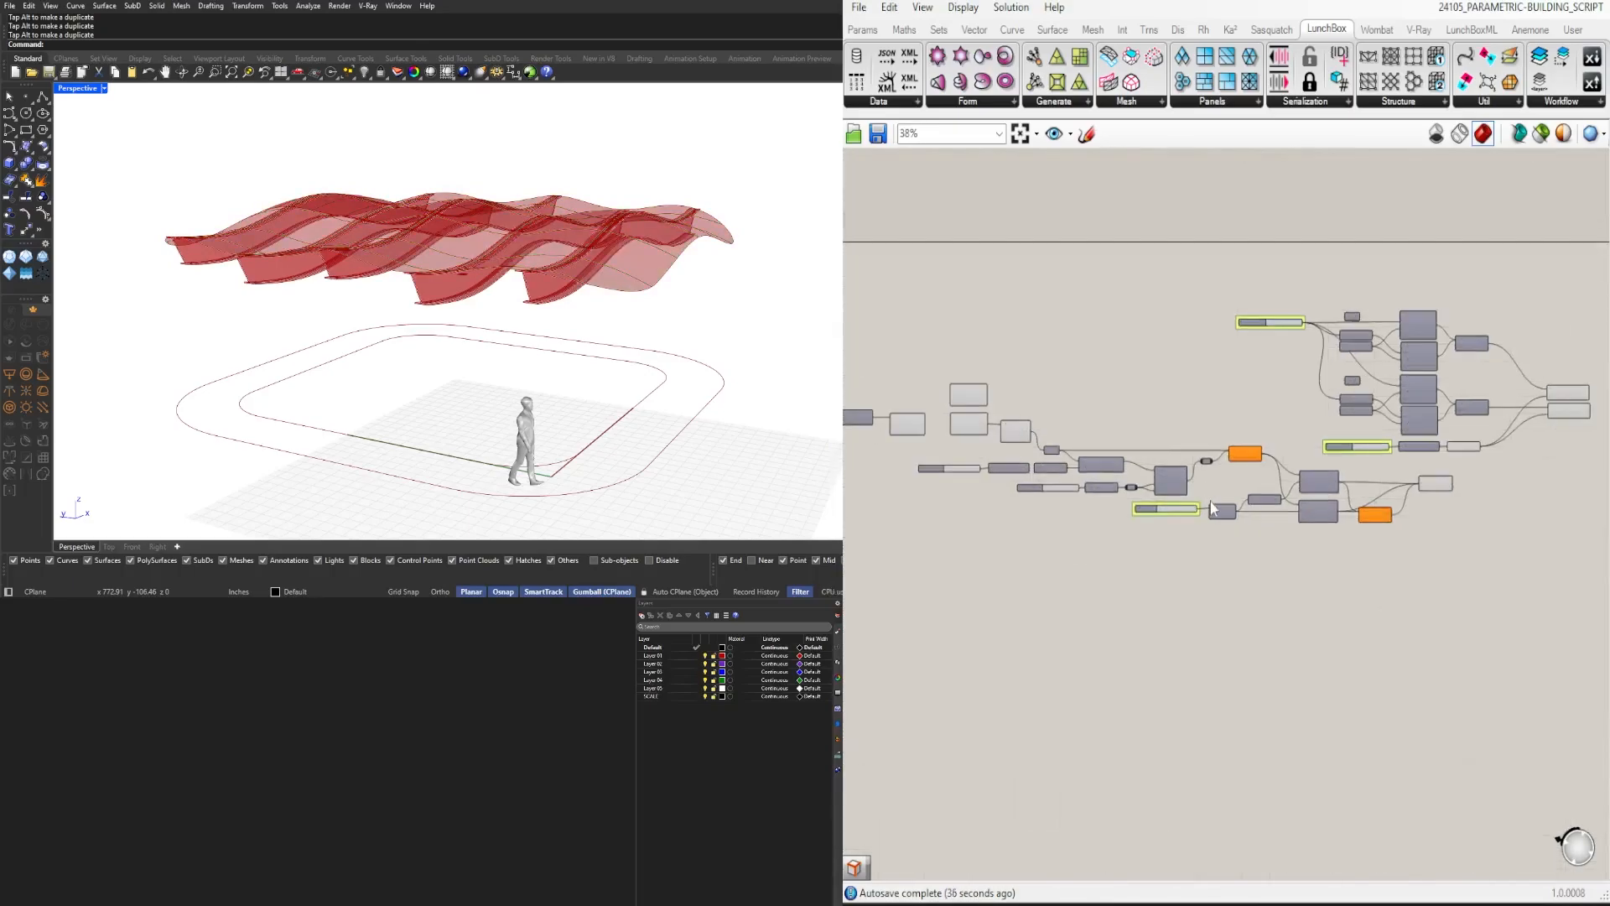
# Step: Try feeding the second Project's curves into the beam List Item alongside the existing Project connection
pyautogui.scroll(5, 1003, 441)
pyautogui.click(1023, 405)
pyautogui.scroll(3, 976, 330)
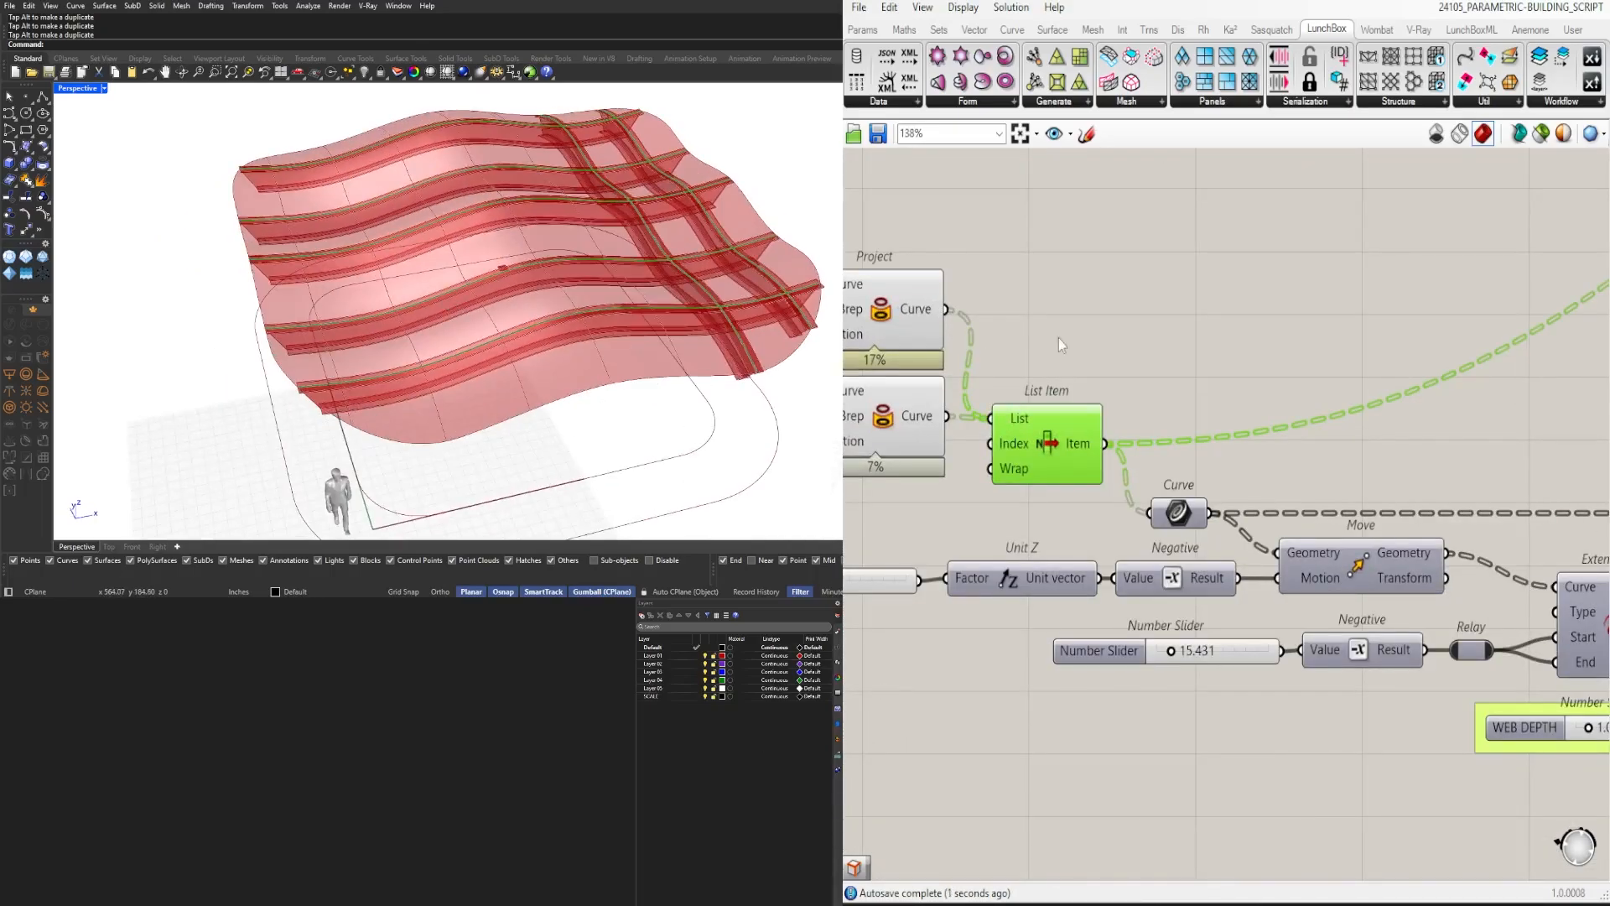
# Step: Undo the double connection, merge both Project outputs and feed the flattened Merge result to the List Item
pyautogui.hotkey('ctrl', 'z')
pyautogui.scroll(-6, 1131, 307)
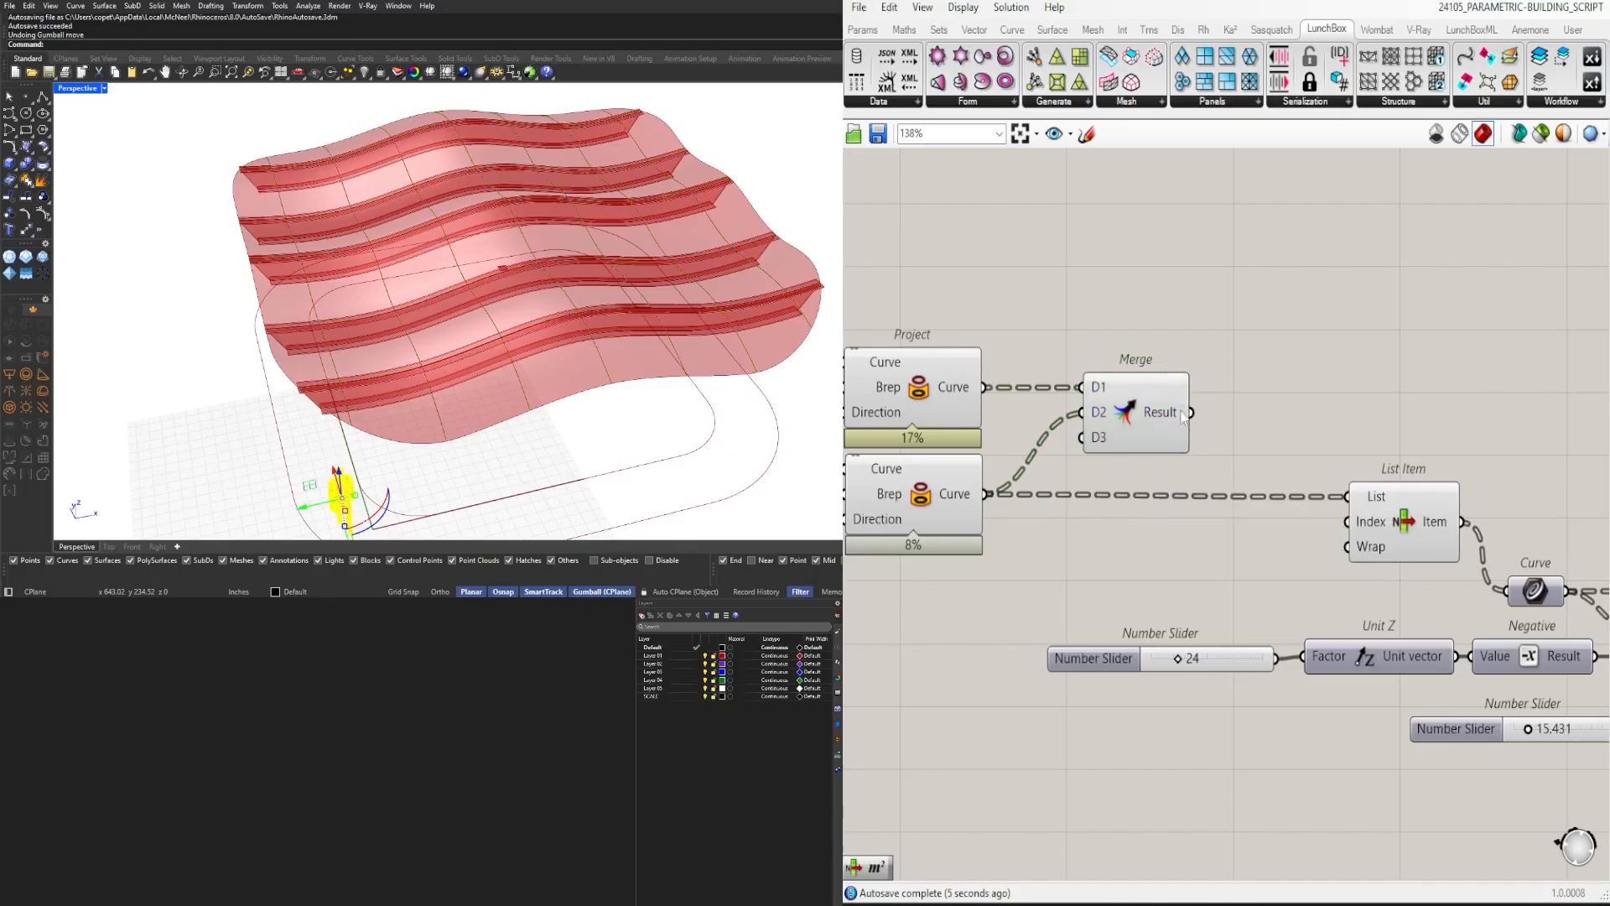
pyautogui.click(1161, 410)
# Step: Graft the beam List Item's List input so every merged curve generates its own beam
pyautogui.rightClick(1372, 495)
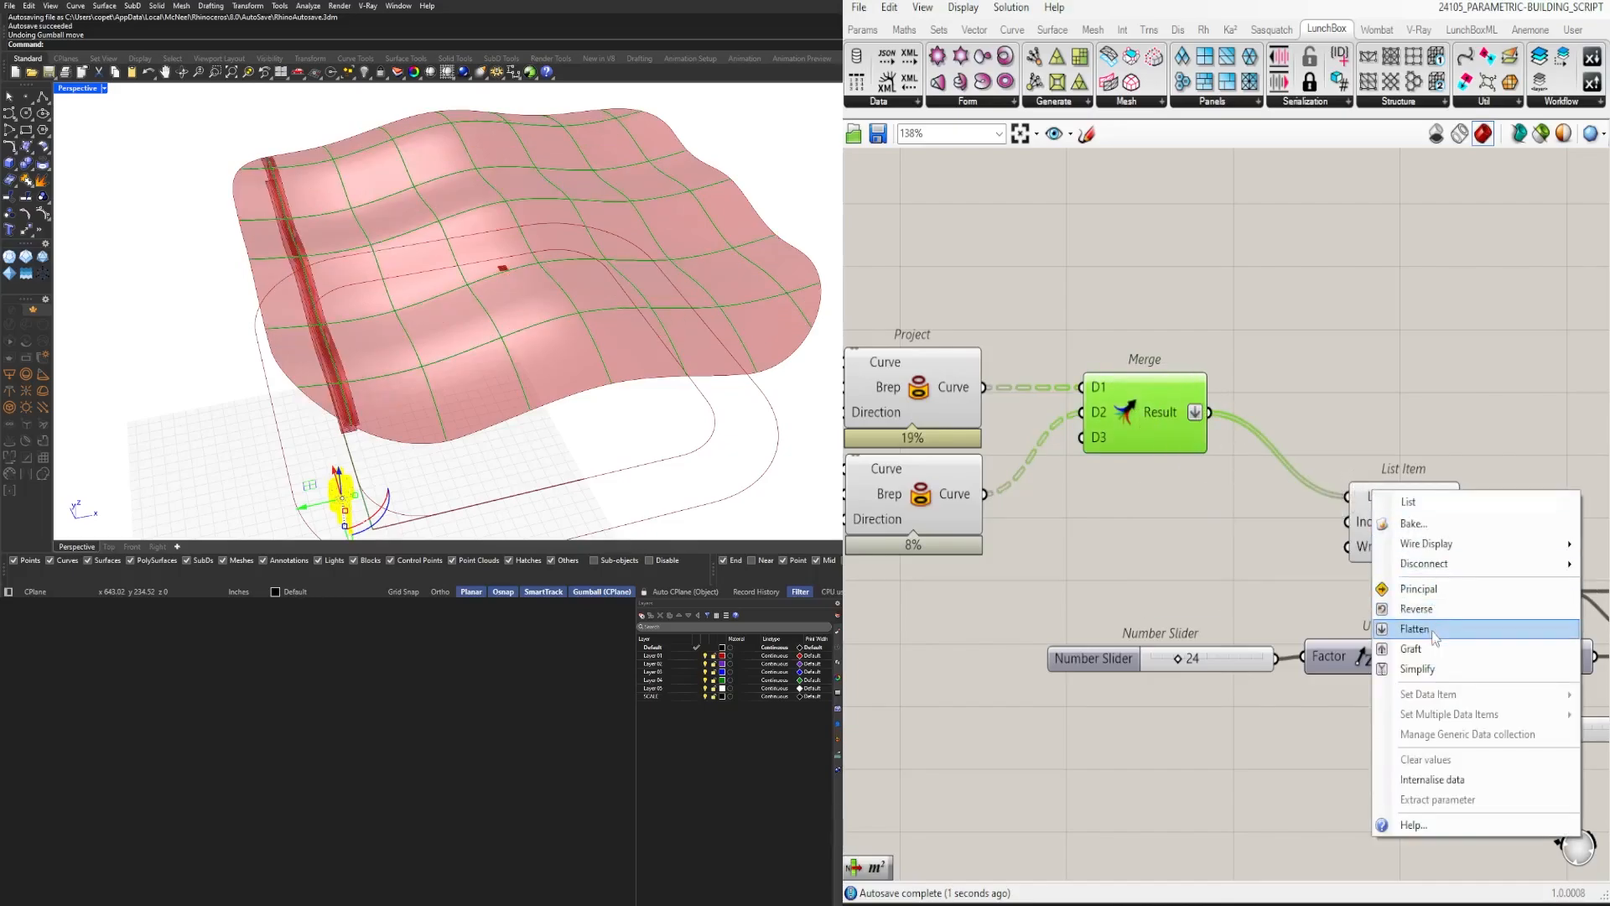
pyautogui.click(1426, 631)
# Step: Examine the two-directional beam grid under the roof and the web and flange components behind it
pyautogui.moveTo(638, 335); pyautogui.dragTo(537, 286, button='right')
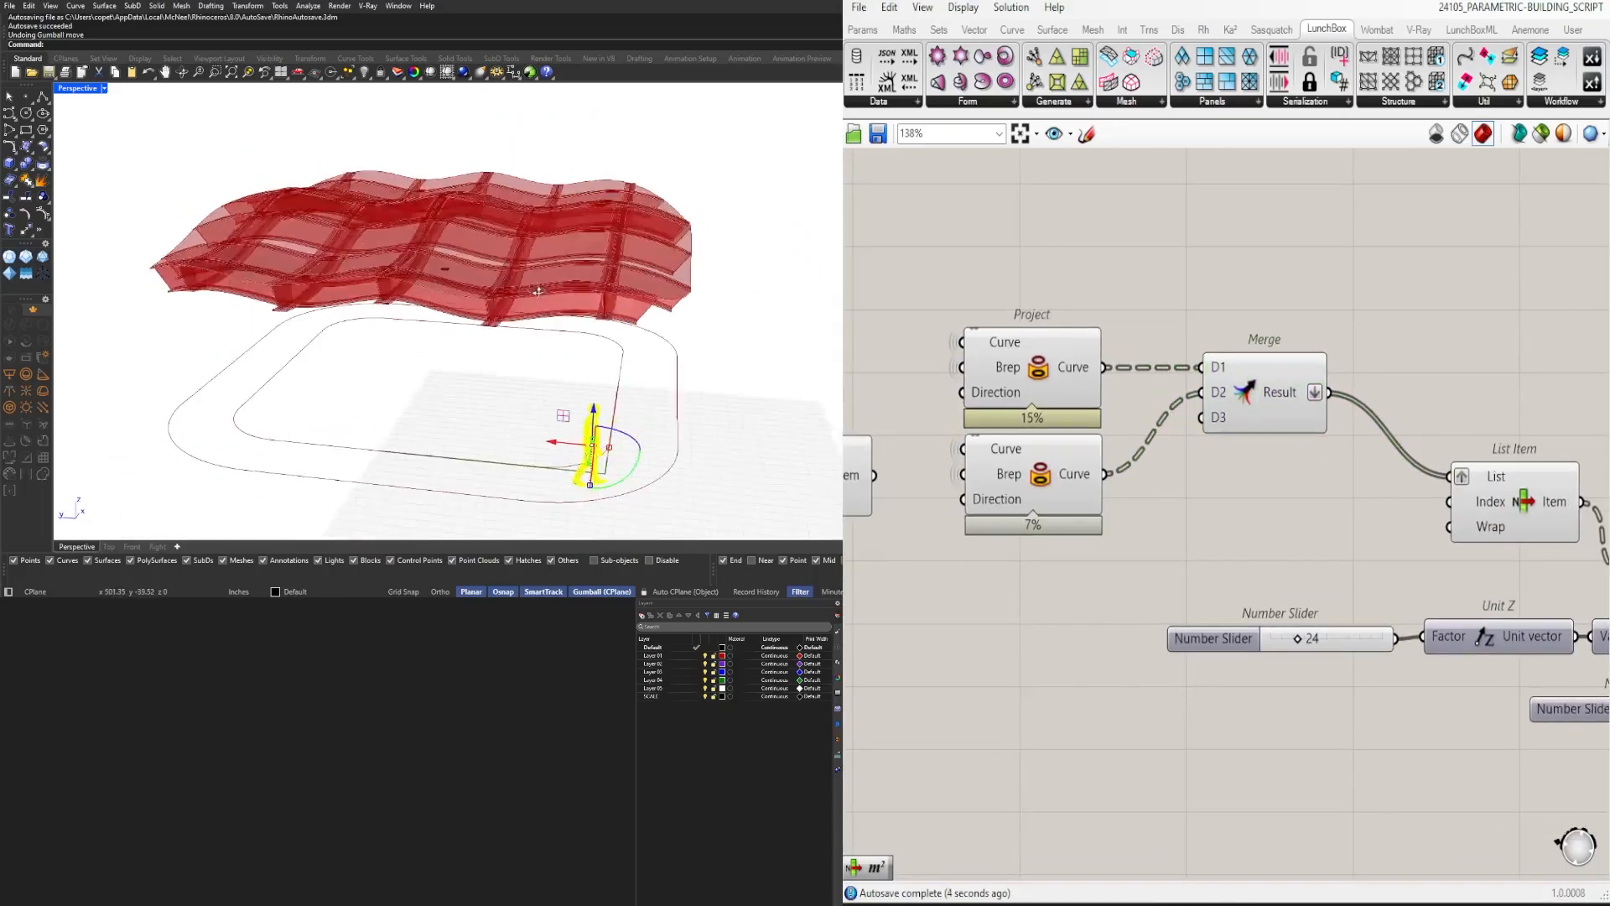
pyautogui.click(550, 288)
pyautogui.scroll(4, 512, 220)
pyautogui.scroll(5, 545, 210)
pyautogui.scroll(-5, 475, 215)
pyautogui.scroll(-4, 485, 364)
pyautogui.scroll(3, 494, 287)
pyautogui.scroll(-4, 939, 329)
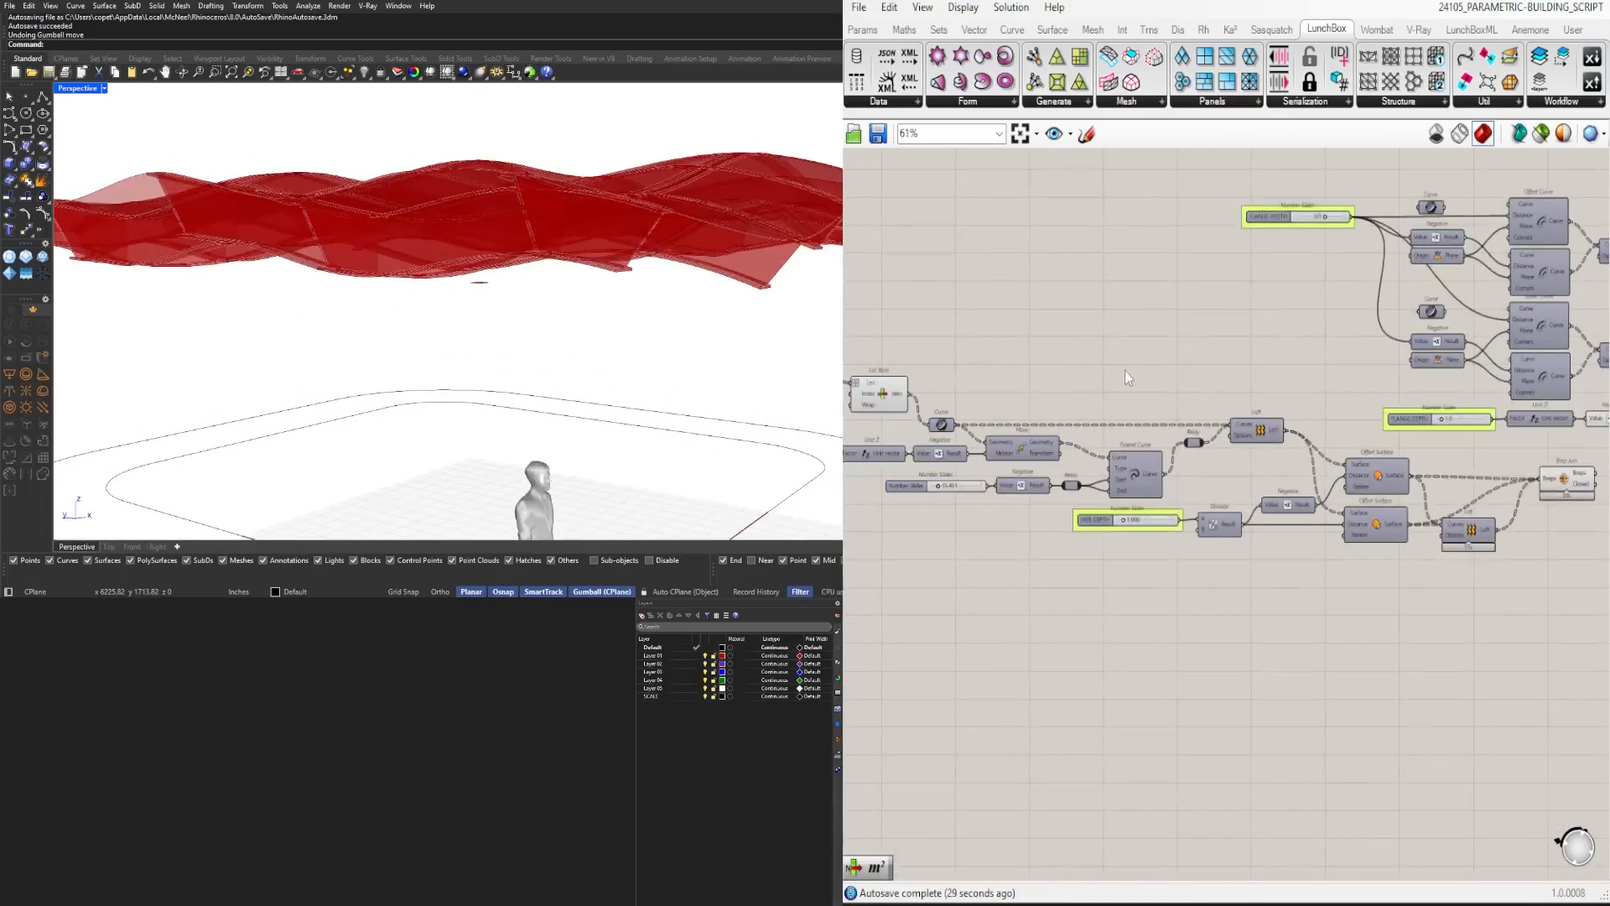
pyautogui.moveTo(938, 411); pyautogui.dragTo(1299, 421, button='right')
pyautogui.moveTo(579, 281); pyautogui.dragTo(524, 327, button='right')
pyautogui.scroll(-1, 1472, 410)
# Step: Remove the Merge and feed the beam List Item directly from the upper Project component
pyautogui.moveTo(1097, 395); pyautogui.dragTo(1280, 445, button='right')
pyautogui.scroll(5, 1472, 411)
pyautogui.click(1305, 375)
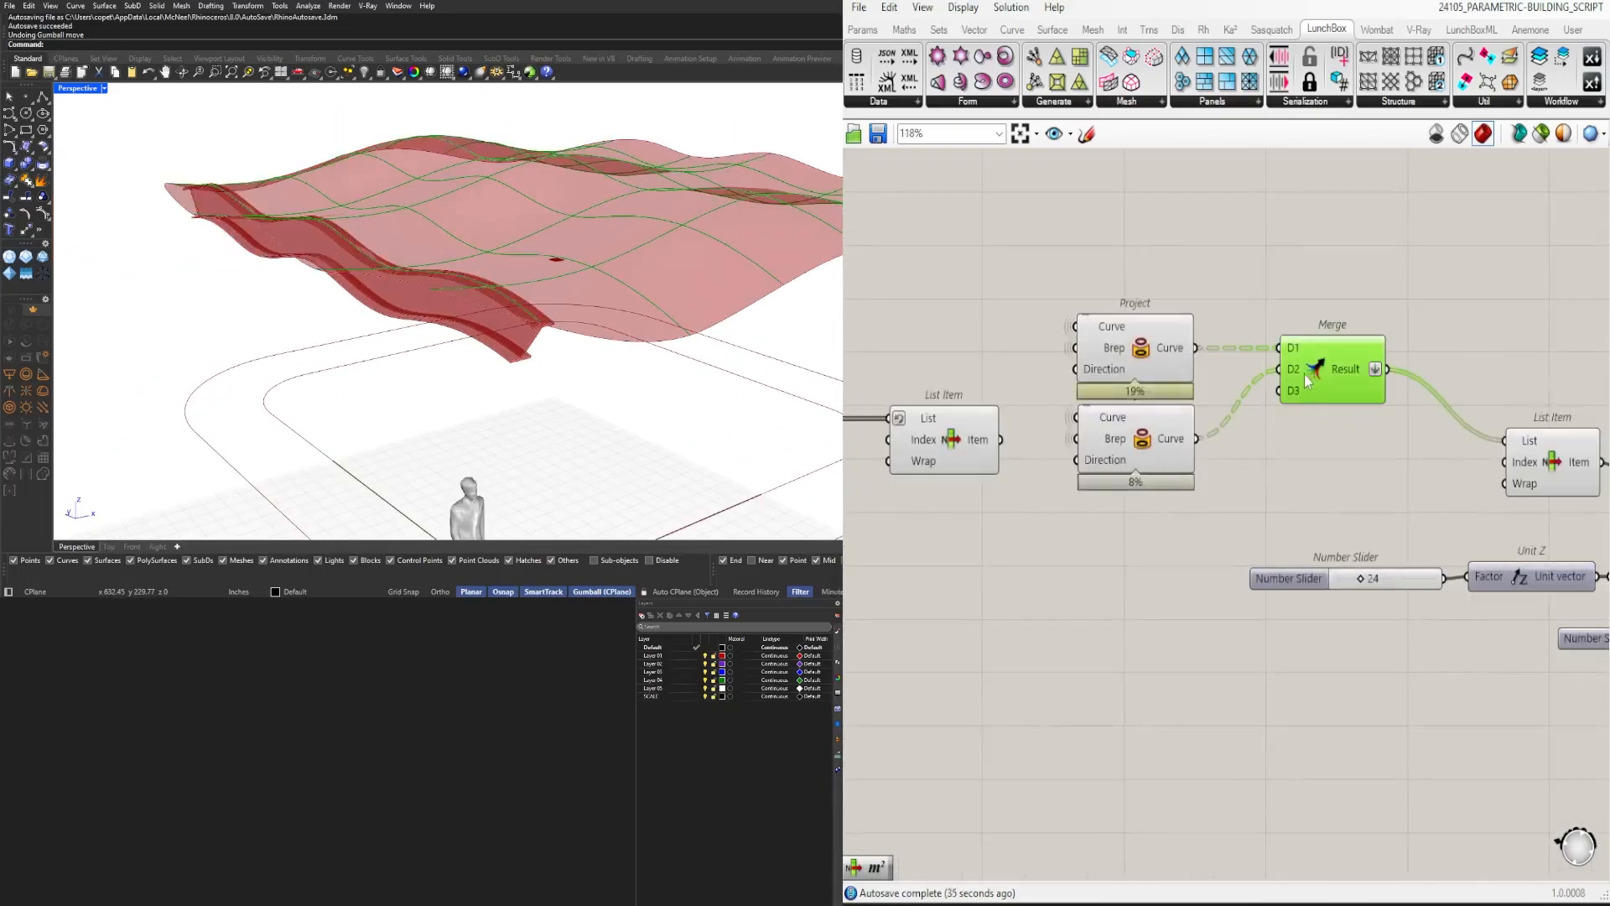
pyautogui.moveTo(536, 290); pyautogui.dragTo(684, 332, button='right')
pyautogui.scroll(-5, 669, 312)
pyautogui.scroll(-4, 1170, 411)
# Step: Duplicate the entire beam definition, from its List Item to the flange extrusions, directly below the original
pyautogui.moveTo(1426, 428); pyautogui.dragTo(1170, 411, button='right')
pyautogui.scroll(-4, 1090, 474)
pyautogui.moveTo(1468, 558); pyautogui.dragTo(1048, 376)
pyautogui.scroll(4, 1072, 457)
pyautogui.scroll(-1, 1072, 457)
pyautogui.moveTo(1072, 457); pyautogui.dragTo(1164, 415, button='right')
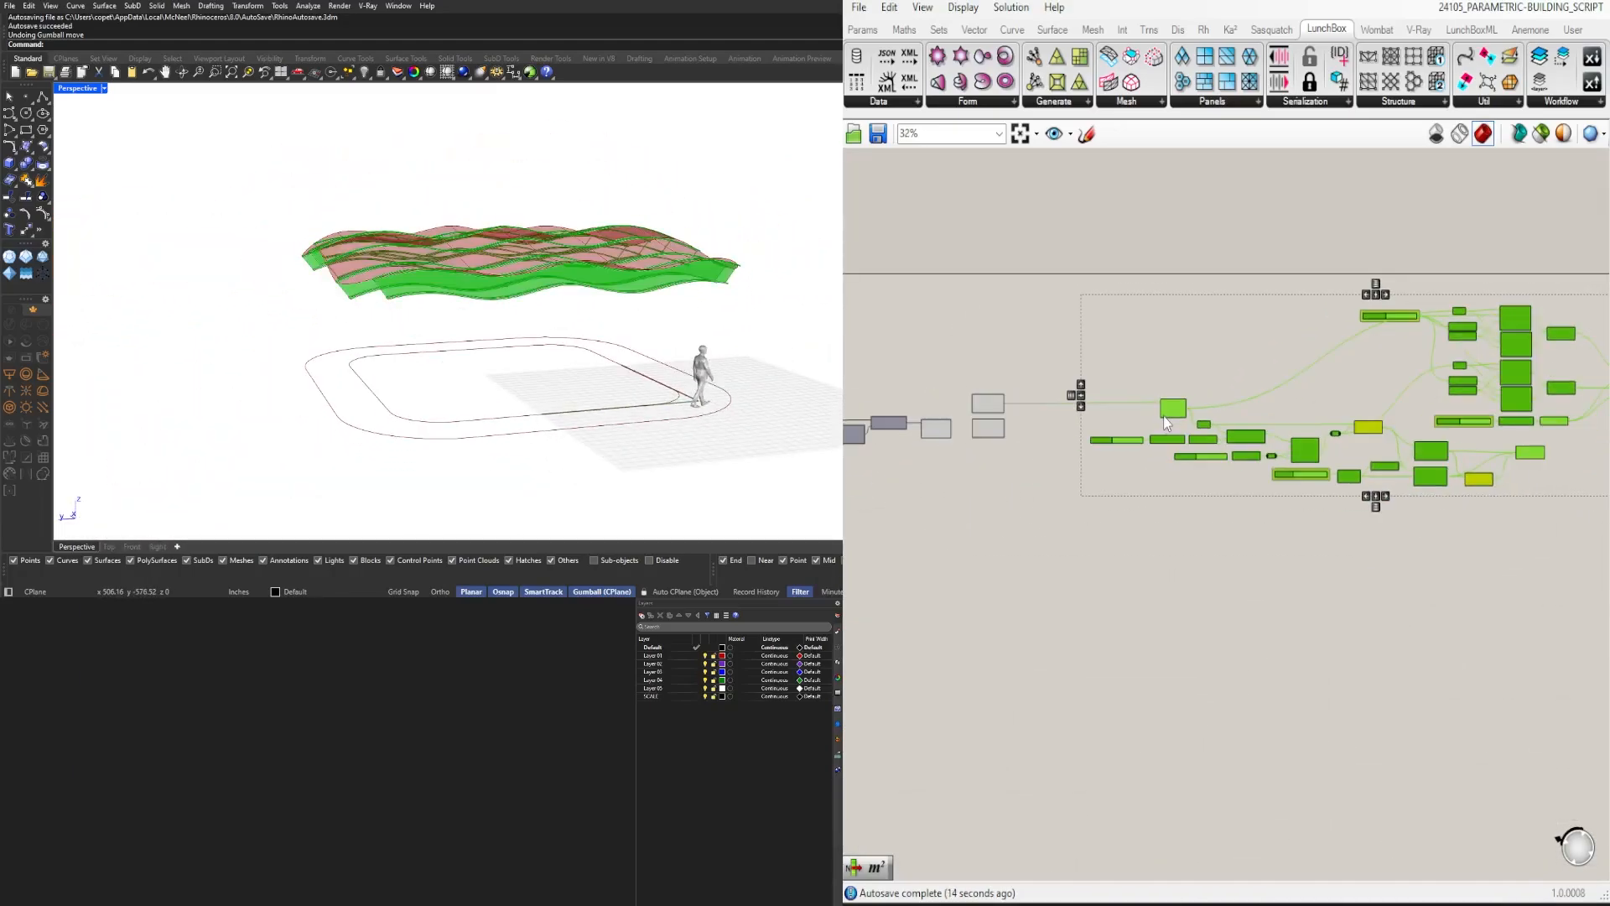
pyautogui.keyDown('alt'); pyautogui.moveTo(1164, 415); pyautogui.dragTo(1183, 639); pyautogui.keyUp('alt')
# Step: Feed the List input of the duplicated List Item from the lower Project component's Curve output
pyautogui.scroll(4, 1055, 430)
pyautogui.scroll(4, 1163, 671)
pyautogui.moveTo(951, 420); pyautogui.dragTo(1239, 666)
pyautogui.scroll(-1, 1265, 626)
pyautogui.click(1265, 624)
# Step: Set the slider driving the duplicated beam's Unit Z vector to 6
pyautogui.moveTo(1367, 851); pyautogui.dragTo(1276, 692, button='right')
pyautogui.scroll(3, 1044, 622)
pyautogui.doubleClick(1038, 613)
pyautogui.write('6')
pyautogui.press('Return')
pyautogui.moveTo(436, 327); pyautogui.dragTo(402, 306, button='right')
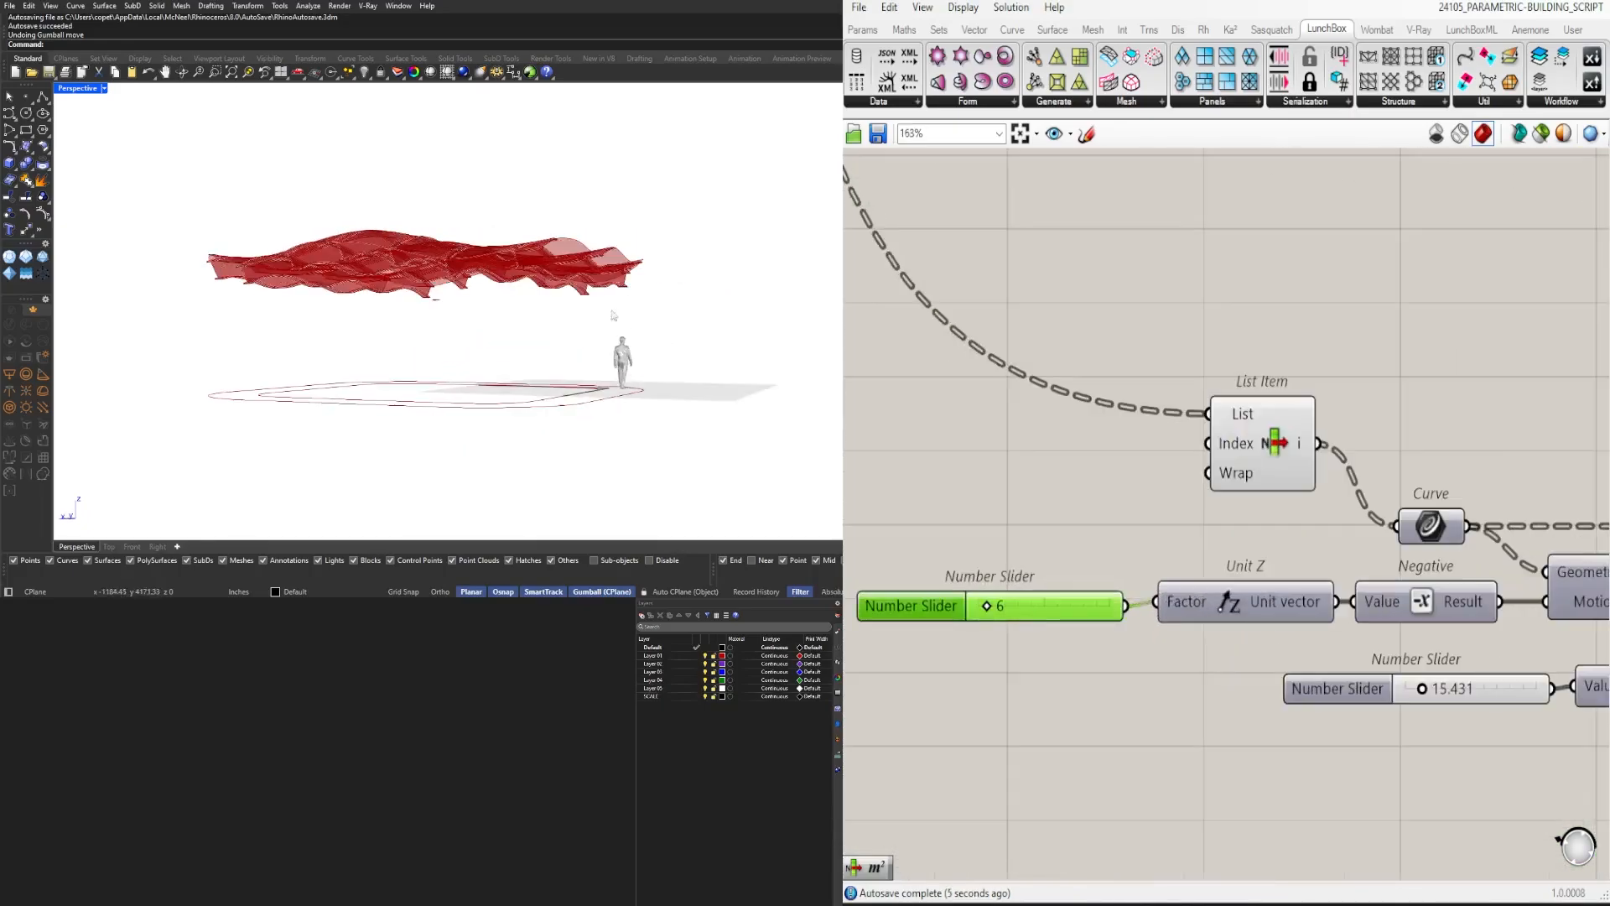
pyautogui.scroll(6, 360, 281)
pyautogui.moveTo(403, 222); pyautogui.dragTo(370, 269, button='right')
# Step: Try WEB DEPTH values of 3 and 2 on the duplicated beam definition
pyautogui.moveTo(1447, 697); pyautogui.dragTo(948, 633, button='right')
pyautogui.moveTo(568, 419); pyautogui.dragTo(550, 340, button='right')
pyautogui.scroll(-1, 1330, 640)
pyautogui.moveTo(1383, 687); pyautogui.dragTo(1222, 681, button='right')
pyautogui.scroll(2, 1222, 681)
pyautogui.click(1222, 680)
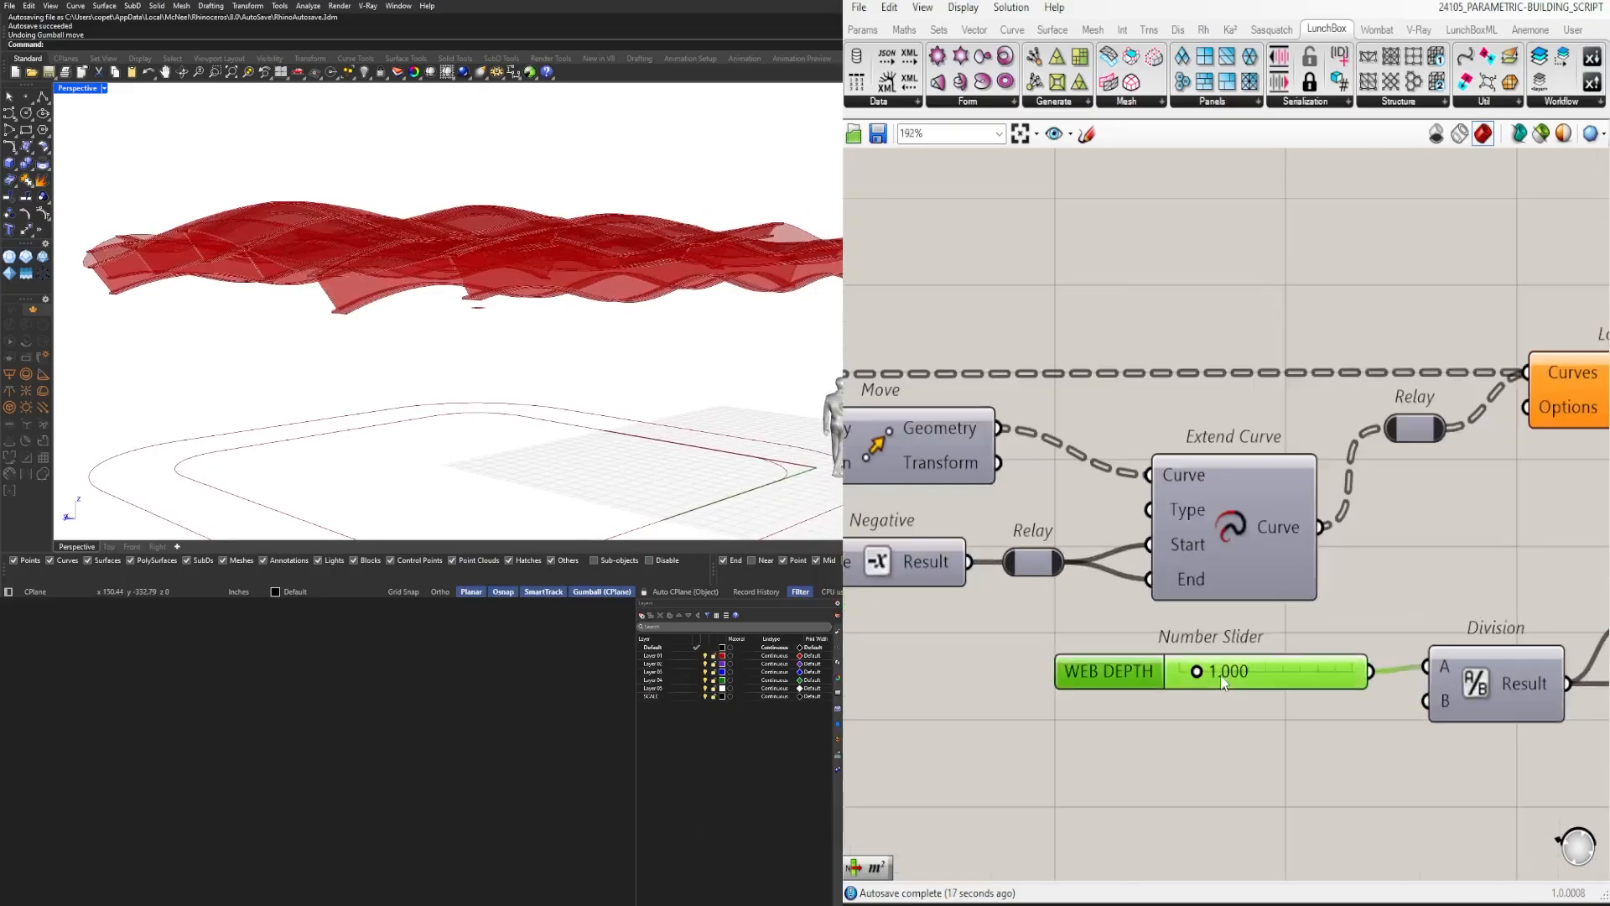
pyautogui.moveTo(727, 385); pyautogui.dragTo(666, 377, button='right')
pyautogui.write('3')
pyautogui.press('Return')
pyautogui.scroll(4, 604, 335)
pyautogui.doubleClick(1250, 672)
pyautogui.write('2')
pyautogui.press('Return')
# Step: Set the duplicated beam's FLANGE WIDTH to 3 and its WEB DEPTH to 0.5
pyautogui.scroll(-4, 1210, 494)
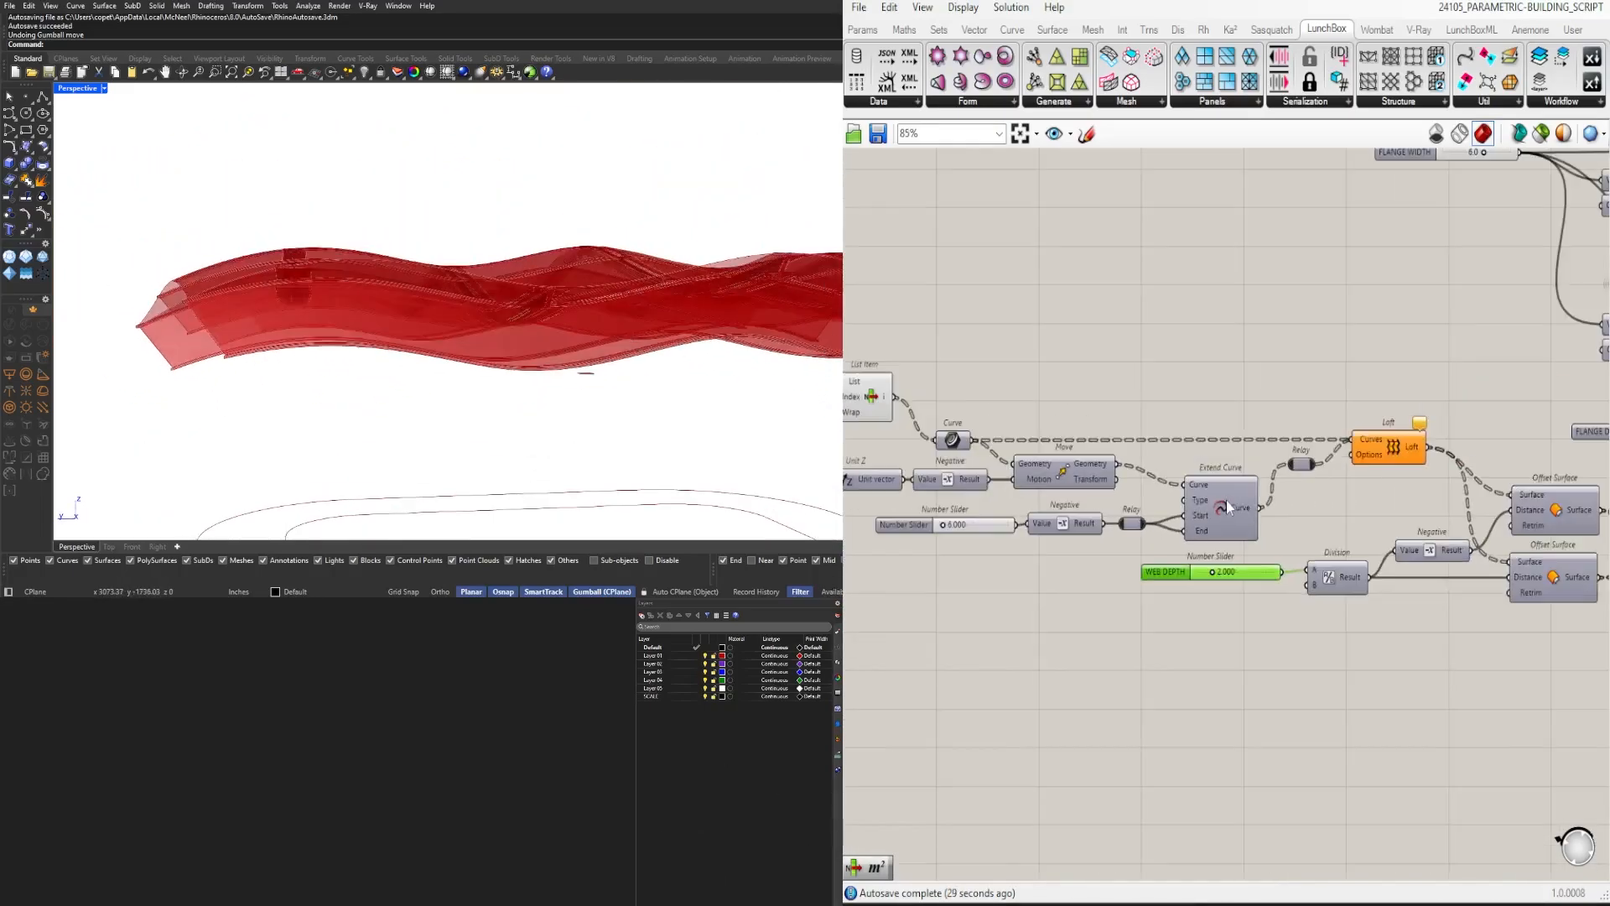
pyautogui.scroll(-2, 1281, 664)
pyautogui.scroll(5, 1158, 532)
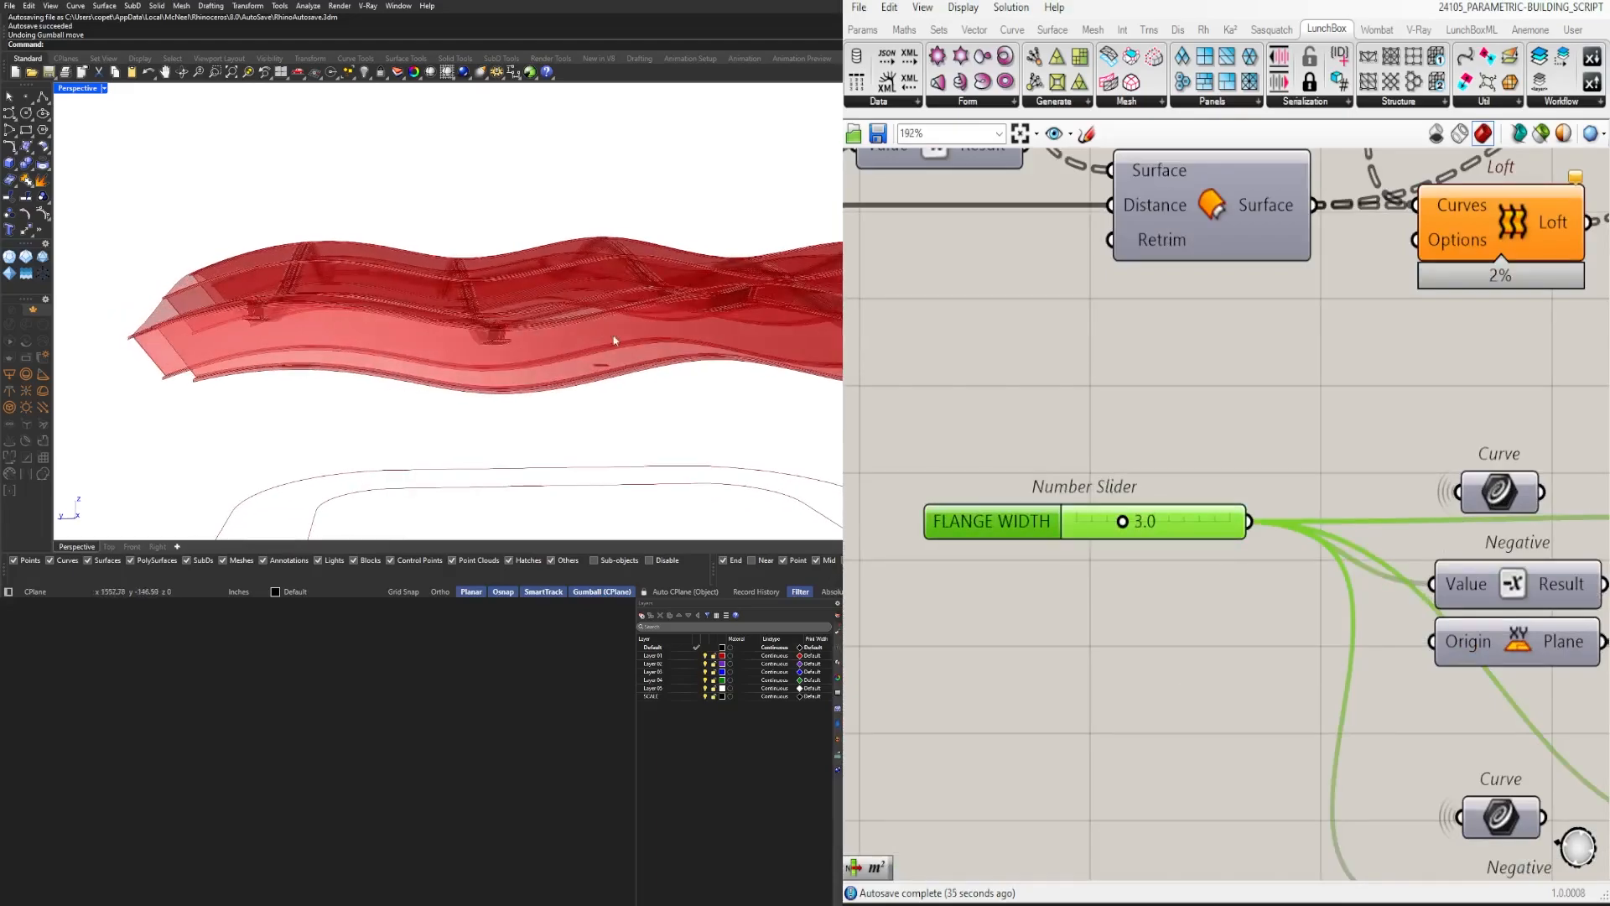
pyautogui.scroll(-3, 1076, 620)
pyautogui.scroll(3, 1076, 620)
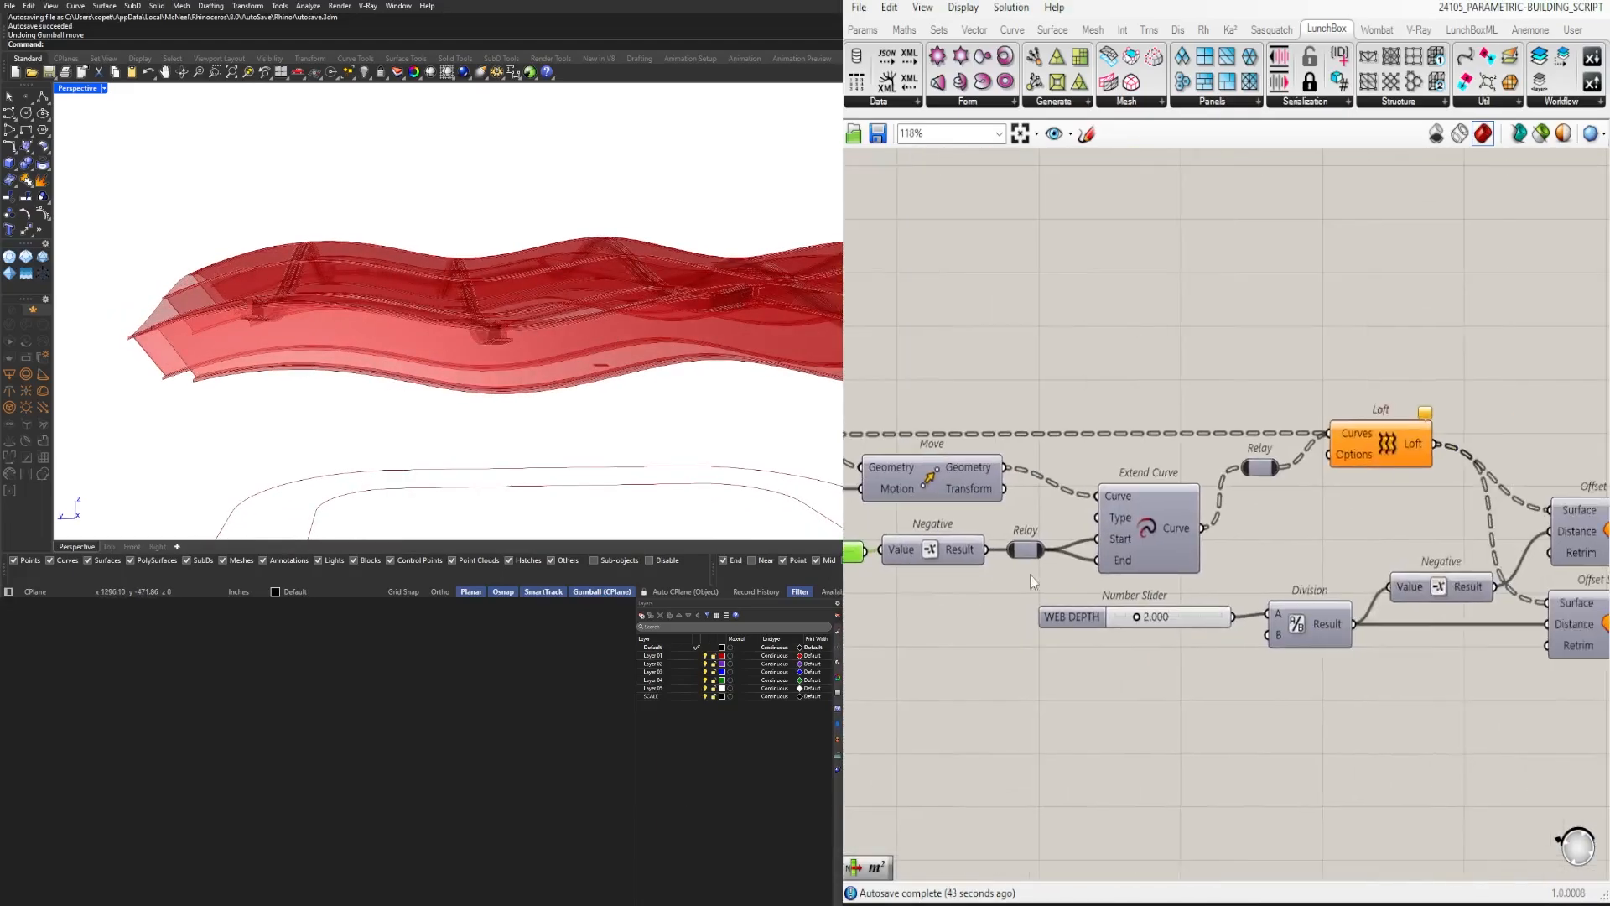
pyautogui.doubleClick(1170, 616)
pyautogui.write('.2')
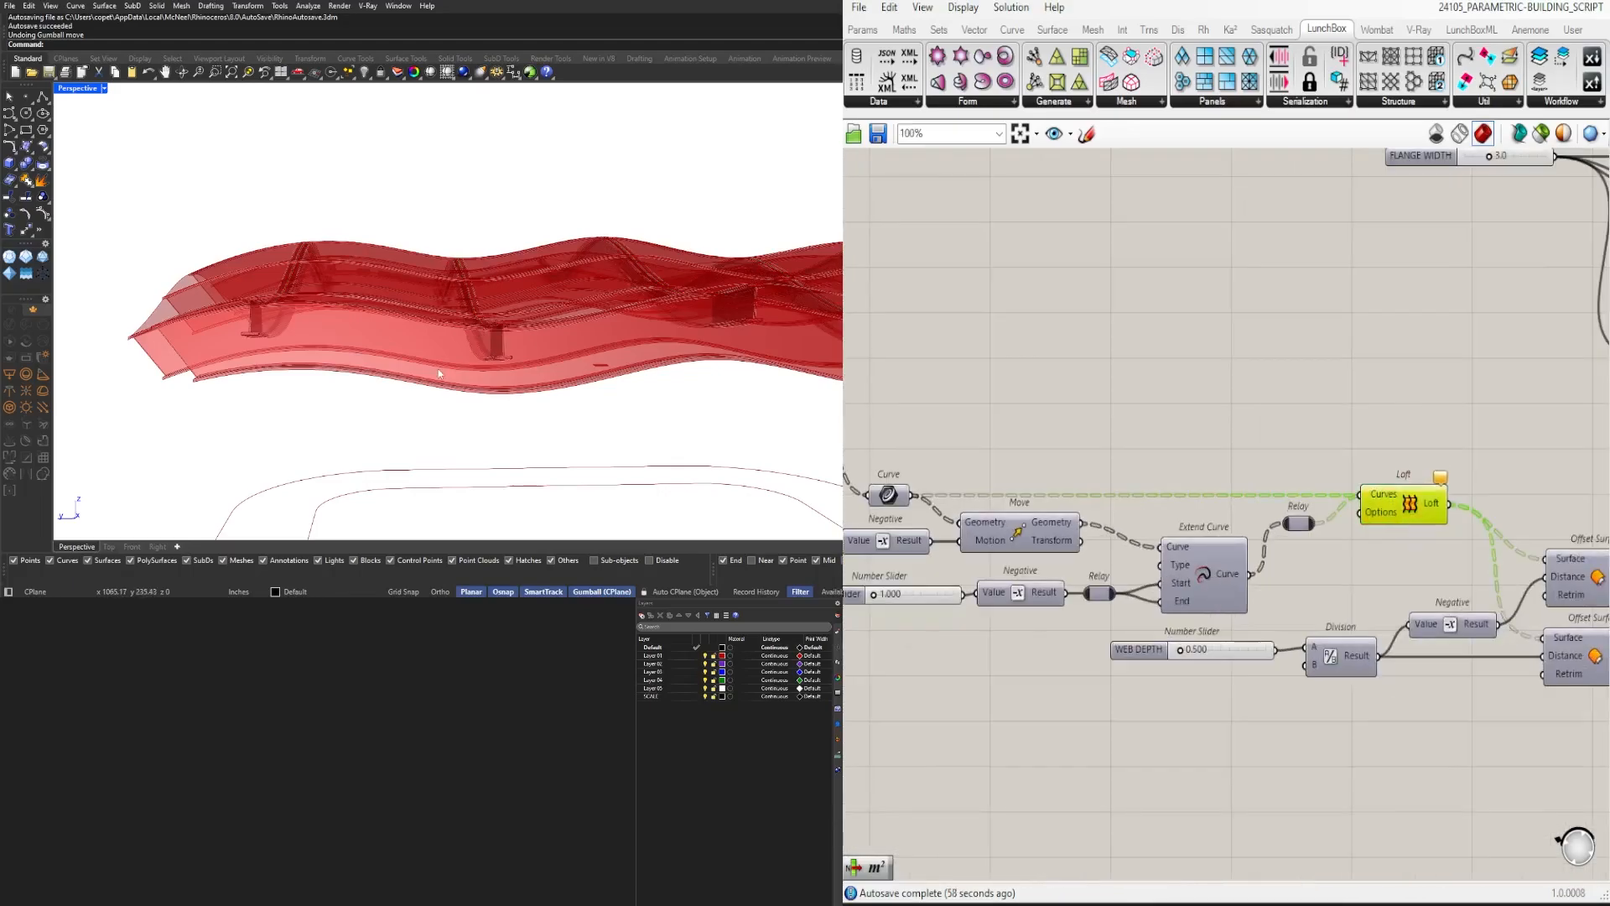
# Step: Set the slider driving the duplicated beam's Unit Z vector to 8
pyautogui.scroll(5, 349, 339)
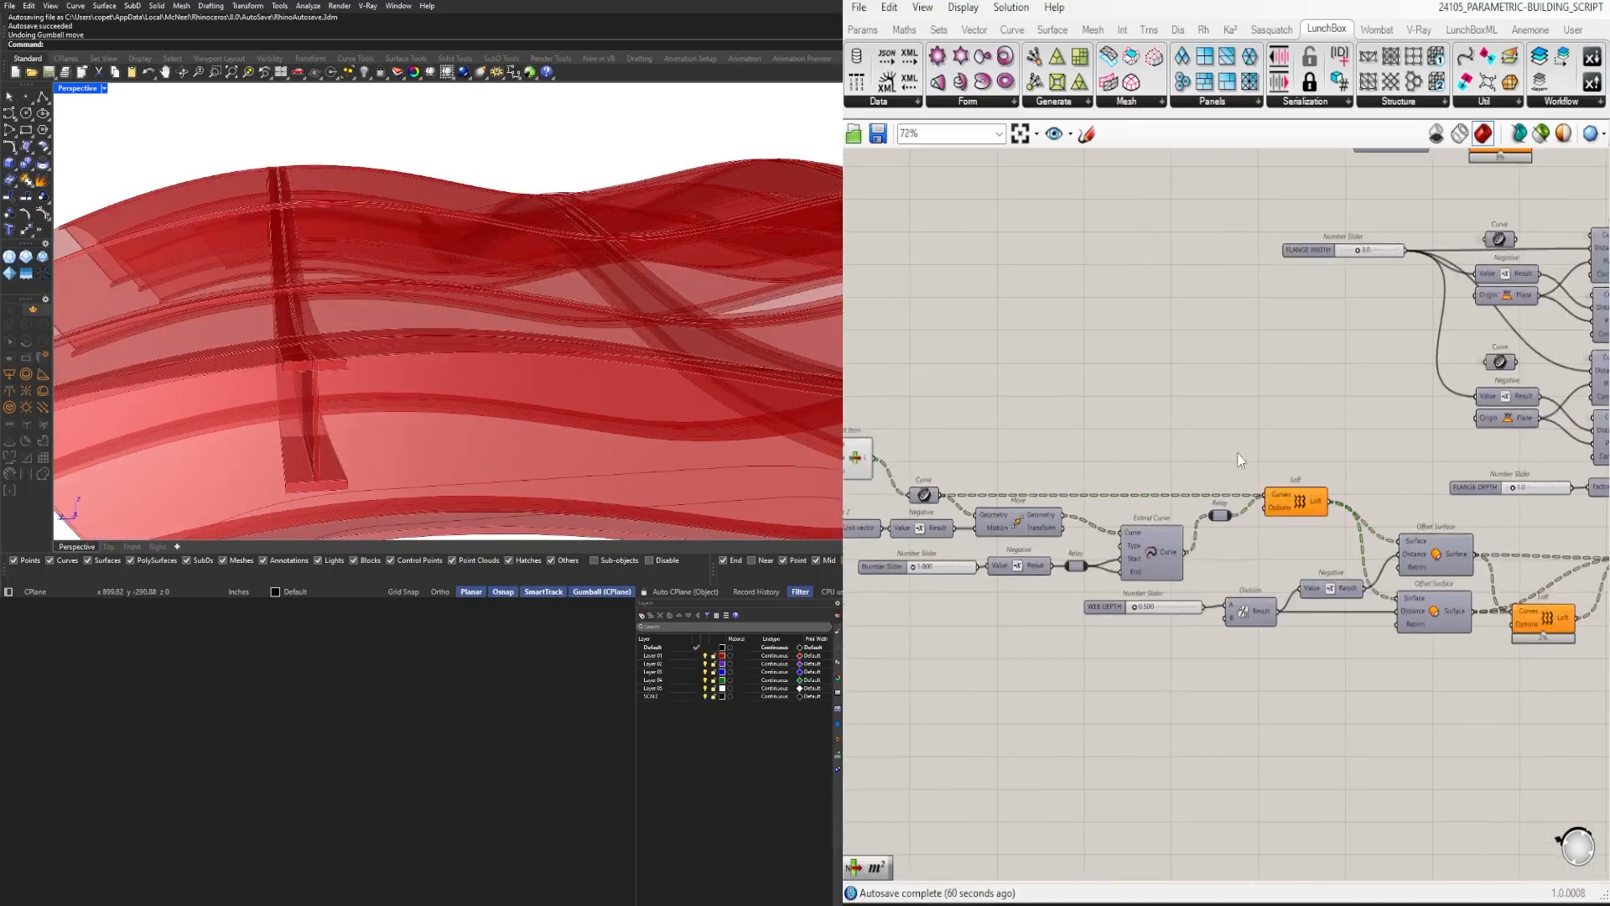
pyautogui.click(1382, 561)
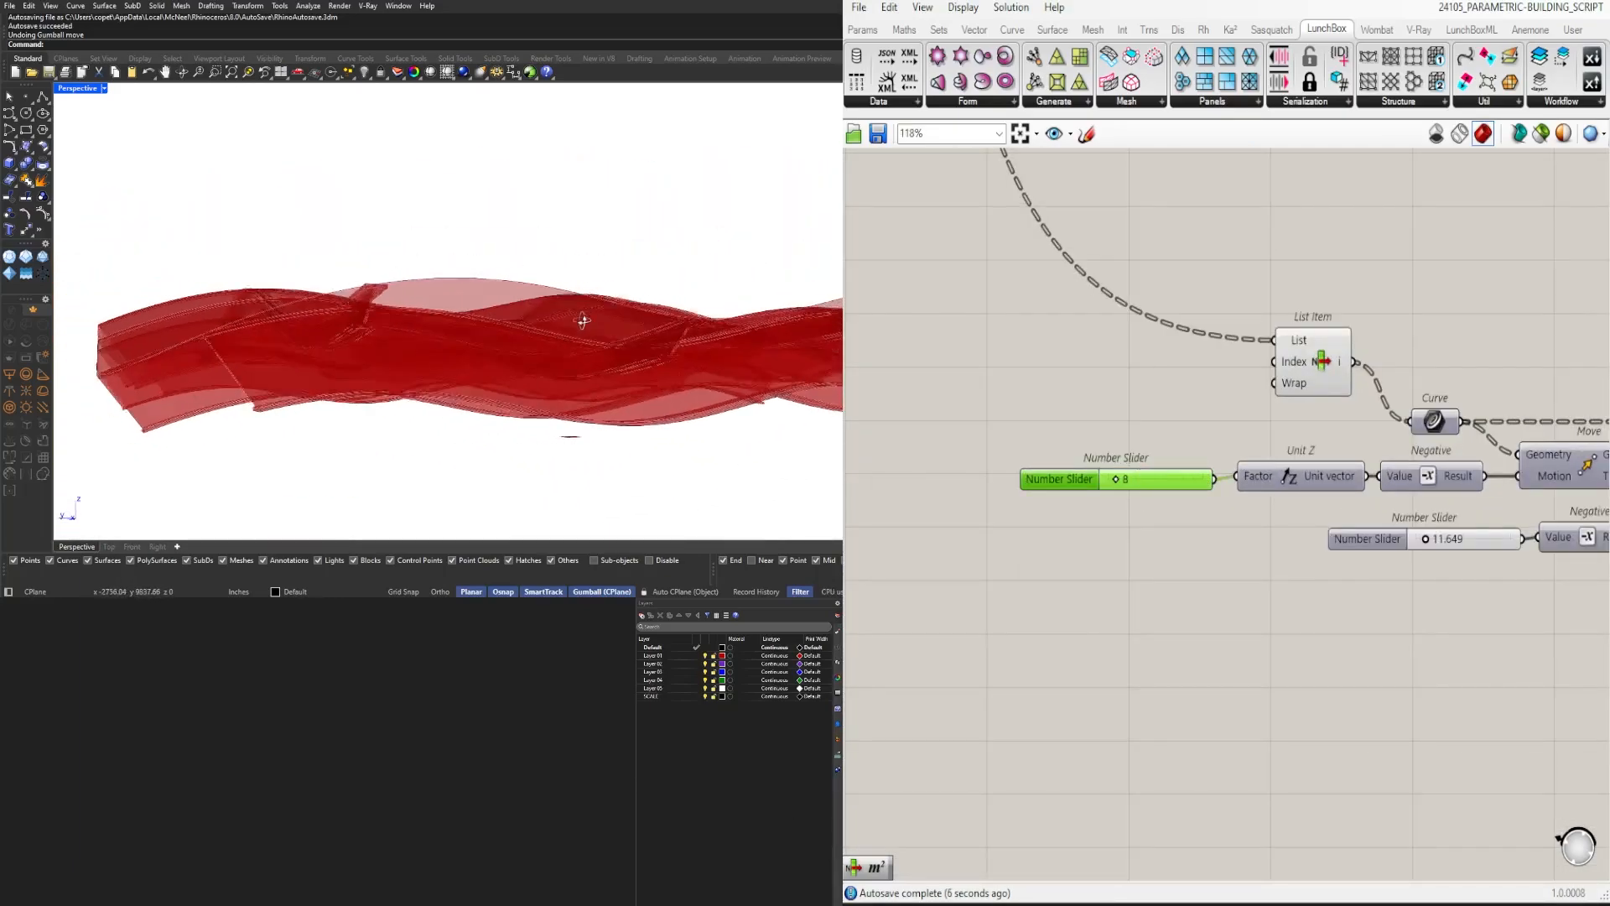
pyautogui.moveTo(582, 320); pyautogui.dragTo(373, 337, button='right')
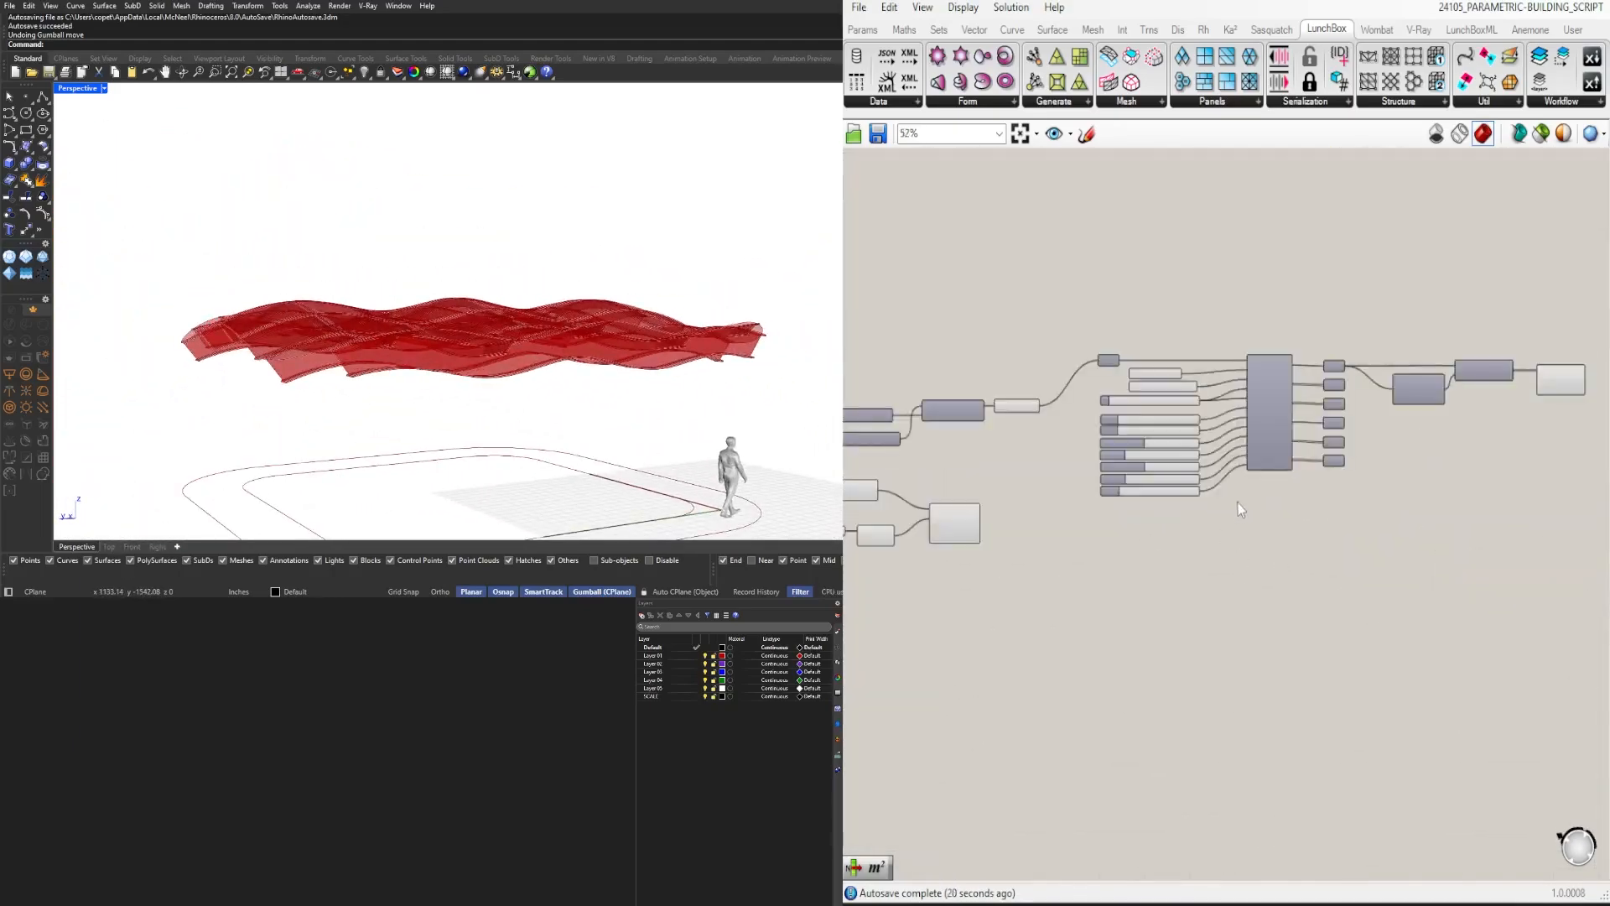
# Step: Set the roof's V DIV slider to 24
pyautogui.scroll(5, 1238, 502)
pyautogui.doubleClick(1125, 490)
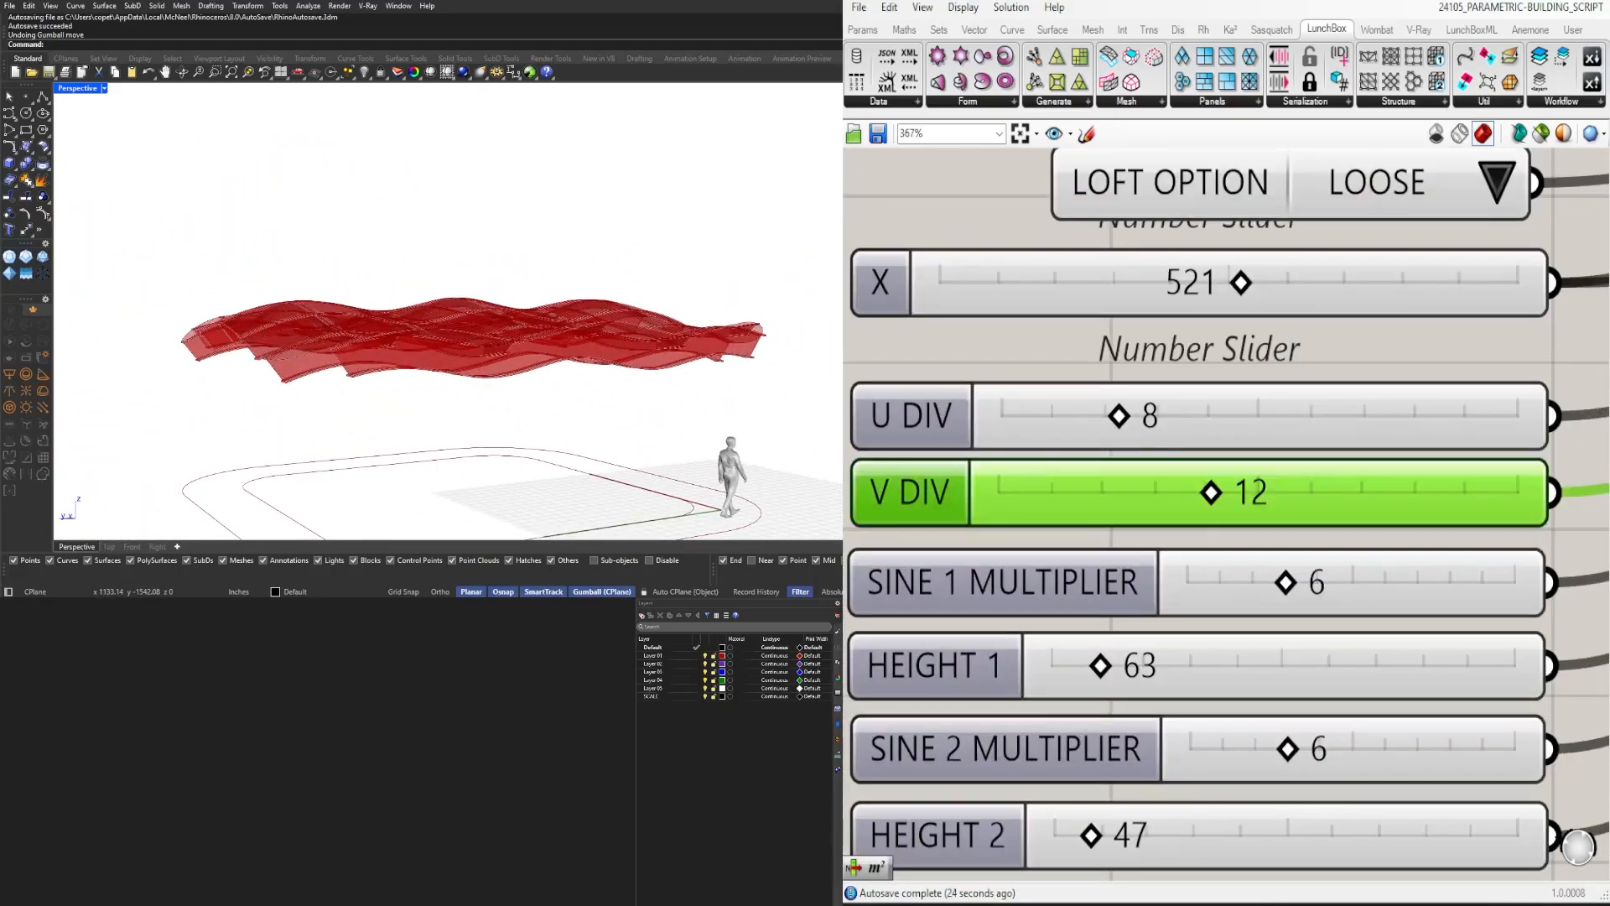
pyautogui.moveTo(525, 324); pyautogui.dragTo(568, 323, button='right')
pyautogui.scroll(4, 553, 334)
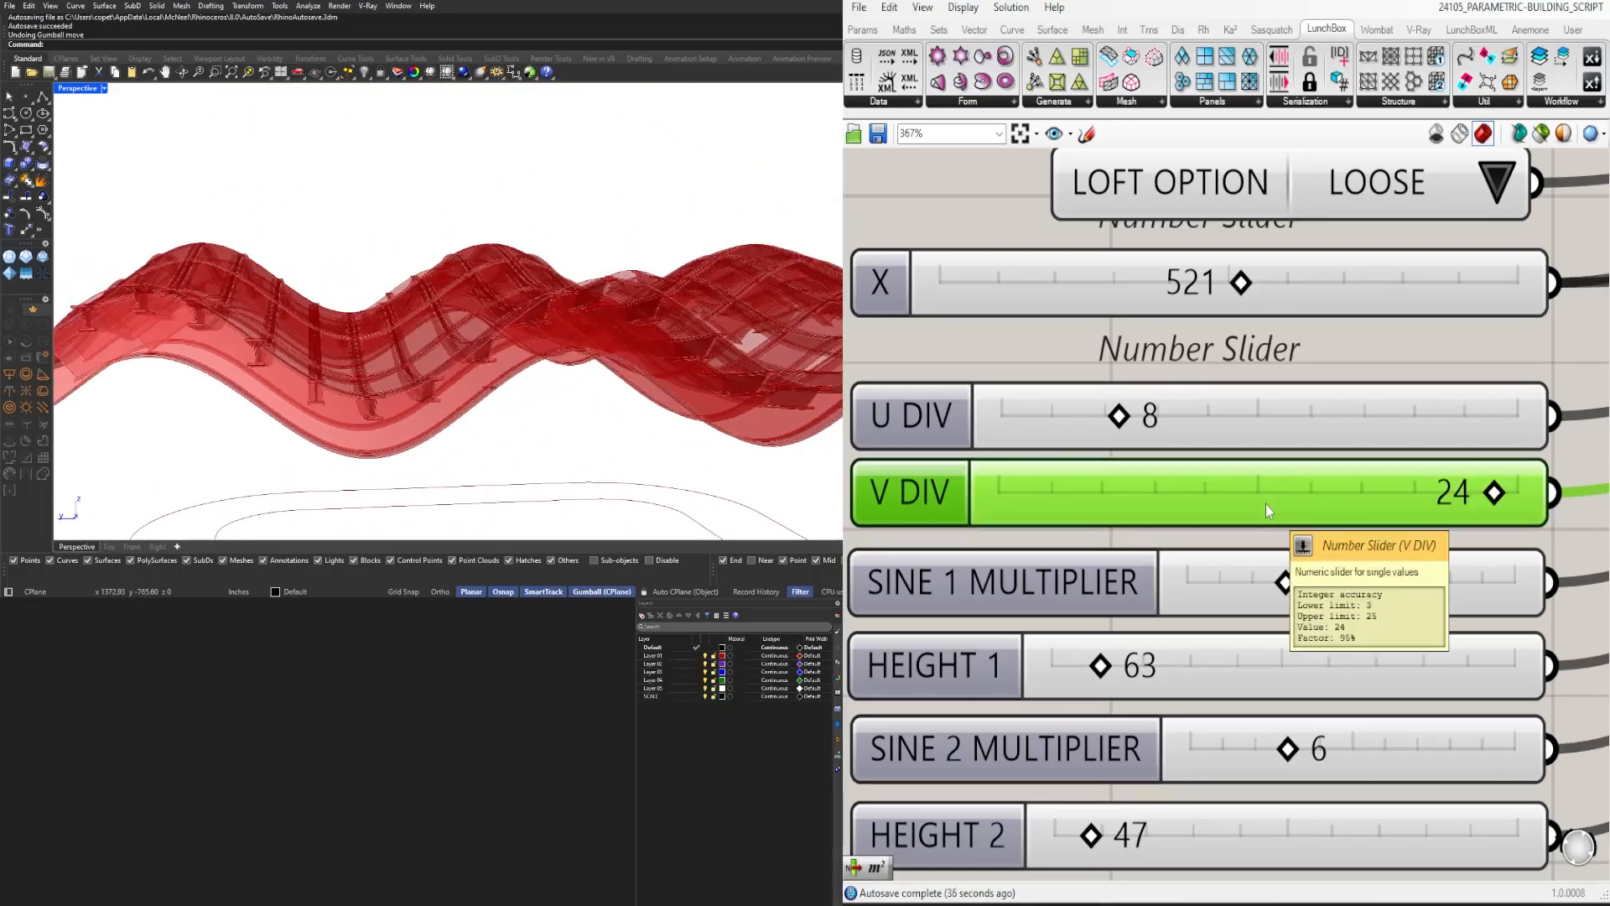
# Step: Try HEIGHT 2 values of 6 and 12 for the roof wave, and set it to 24
pyautogui.scroll(-3, 1266, 511)
pyautogui.scroll(3, 1267, 528)
pyautogui.scroll(3, 1126, 598)
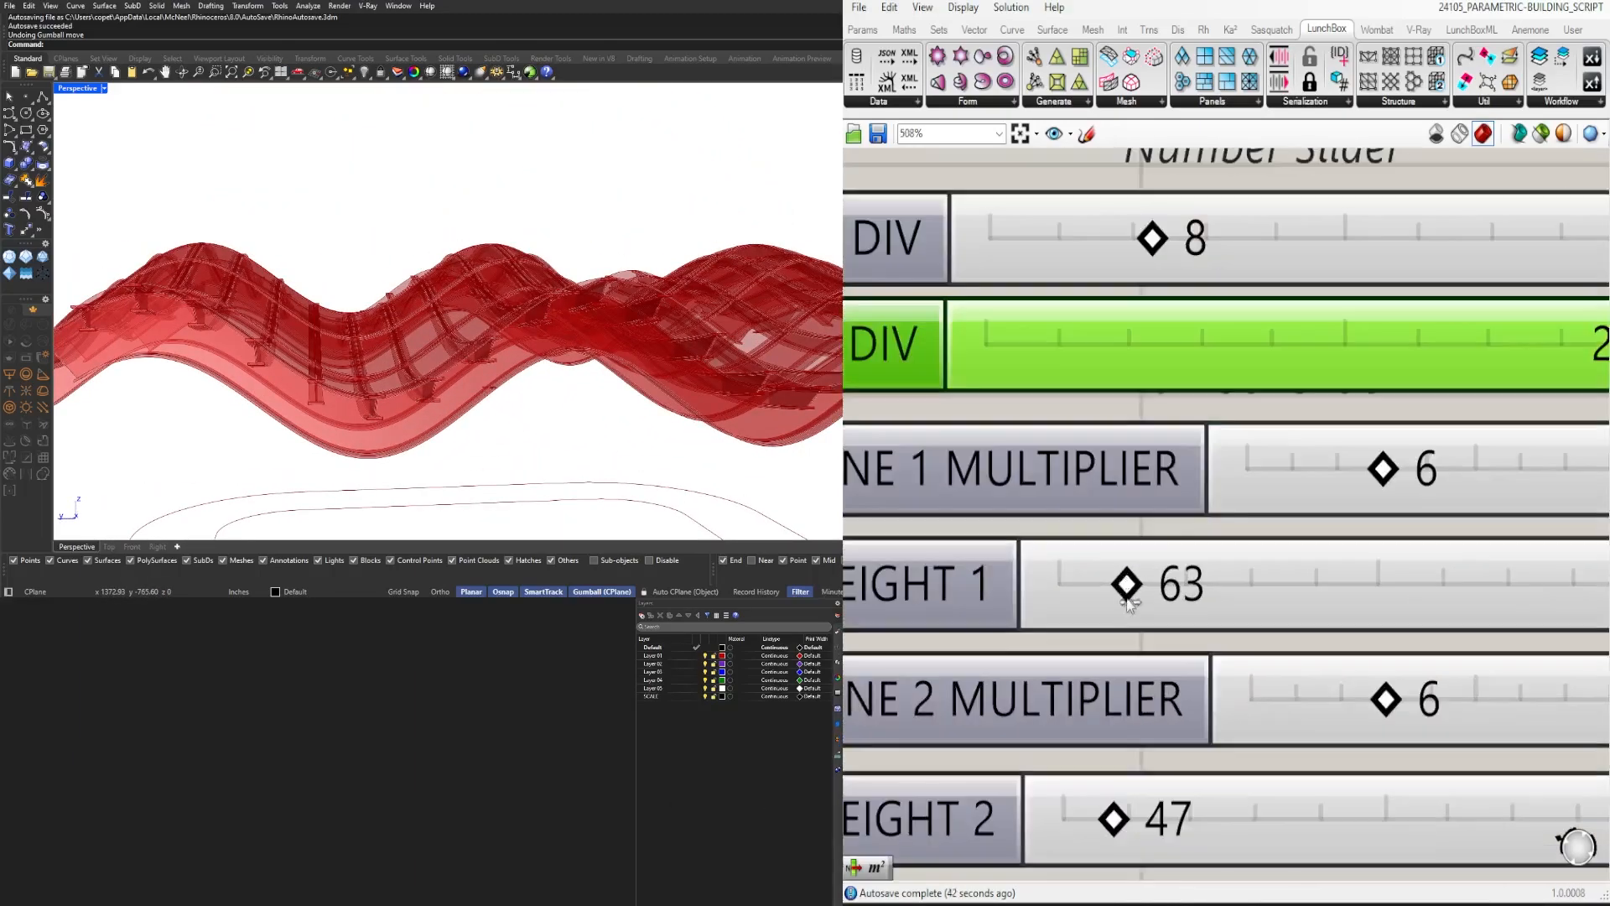
pyautogui.moveTo(1149, 803); pyautogui.dragTo(1147, 722, button='right')
pyautogui.doubleClick(1146, 722)
pyautogui.write('6')
pyautogui.press('Return')
pyautogui.doubleClick(1146, 722)
pyautogui.write('12')
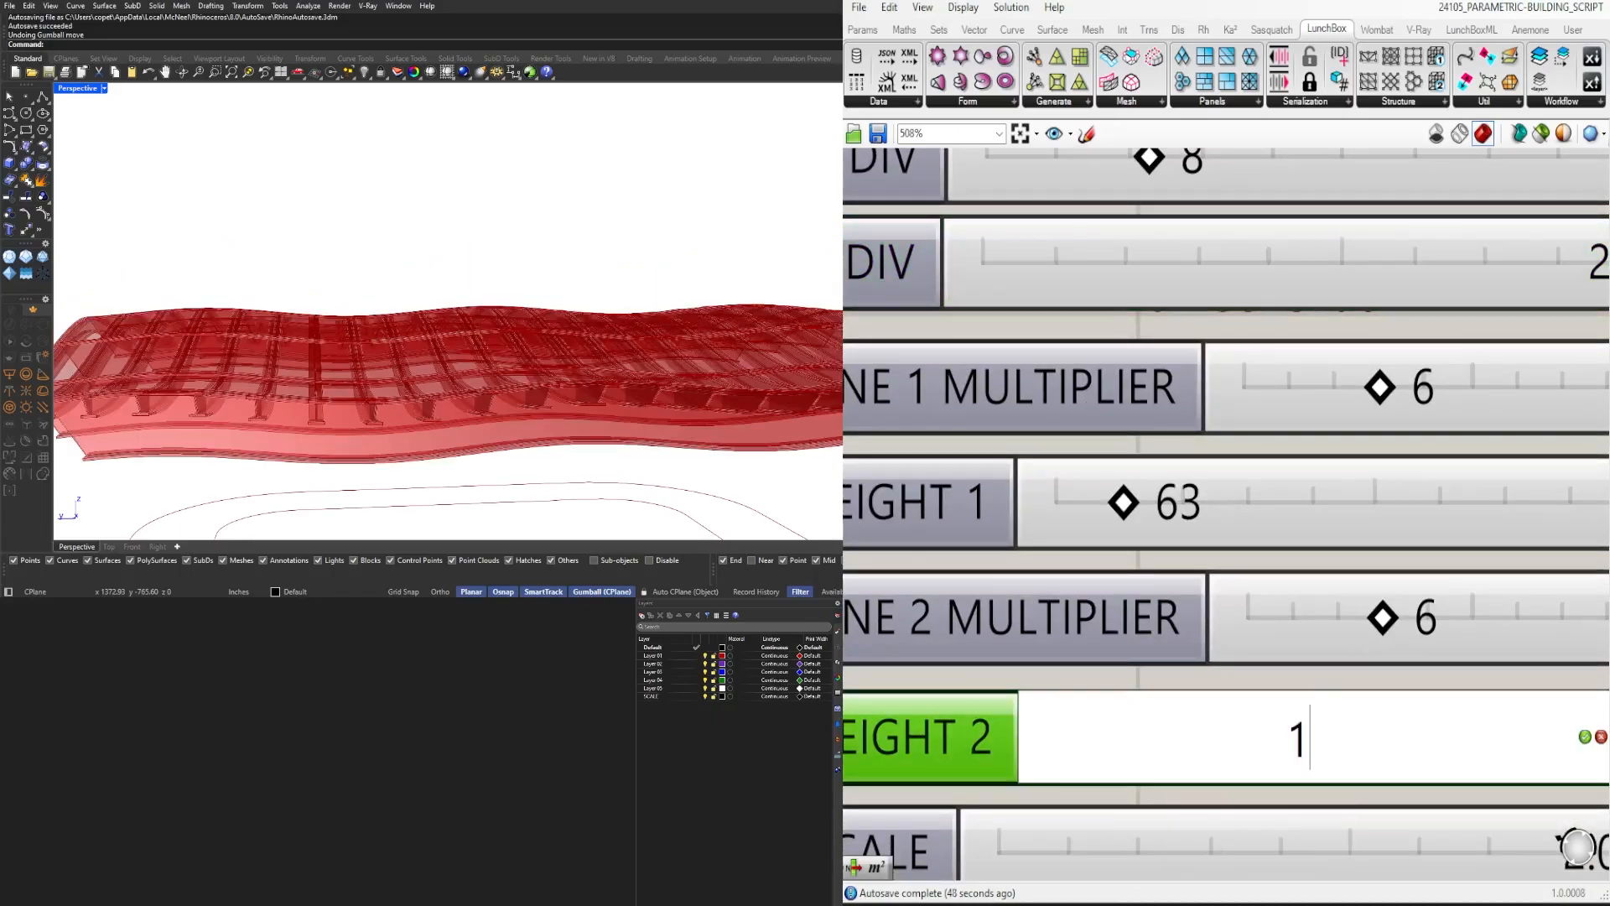
pyautogui.press('Return')
pyautogui.doubleClick(1147, 722)
pyautogui.write('24')
pyautogui.press('Return')
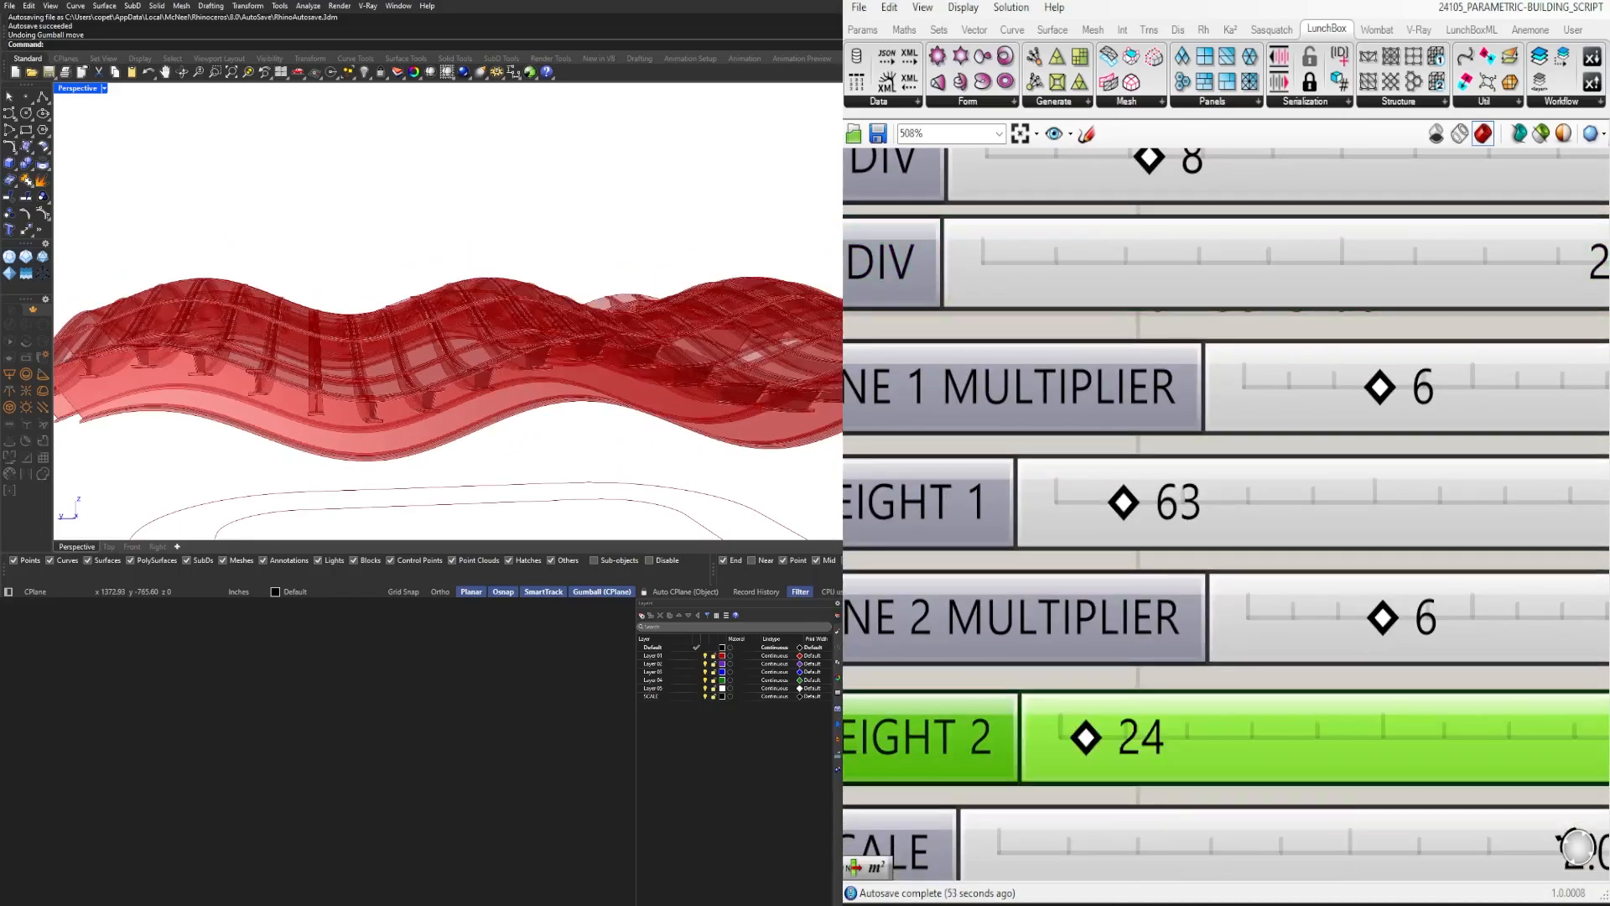
# Step: Examine the whole beam grid and compare the roof curves carried by the upper and lower List Items
pyautogui.scroll(-5, 439, 402)
pyautogui.moveTo(438, 403); pyautogui.dragTo(629, 461, button='right')
pyautogui.scroll(-2, 646, 435)
pyautogui.scroll(-2, 1139, 460)
pyautogui.scroll(-5, 1154, 464)
pyautogui.moveTo(1260, 600); pyautogui.dragTo(1225, 738, button='right')
pyautogui.scroll(2, 605, 444)
pyautogui.scroll(-3, 1384, 580)
pyautogui.moveTo(1384, 581); pyautogui.dragTo(1171, 561, button='right')
pyautogui.moveTo(569, 360); pyautogui.dragTo(579, 395, button='right')
pyautogui.click(1065, 246)
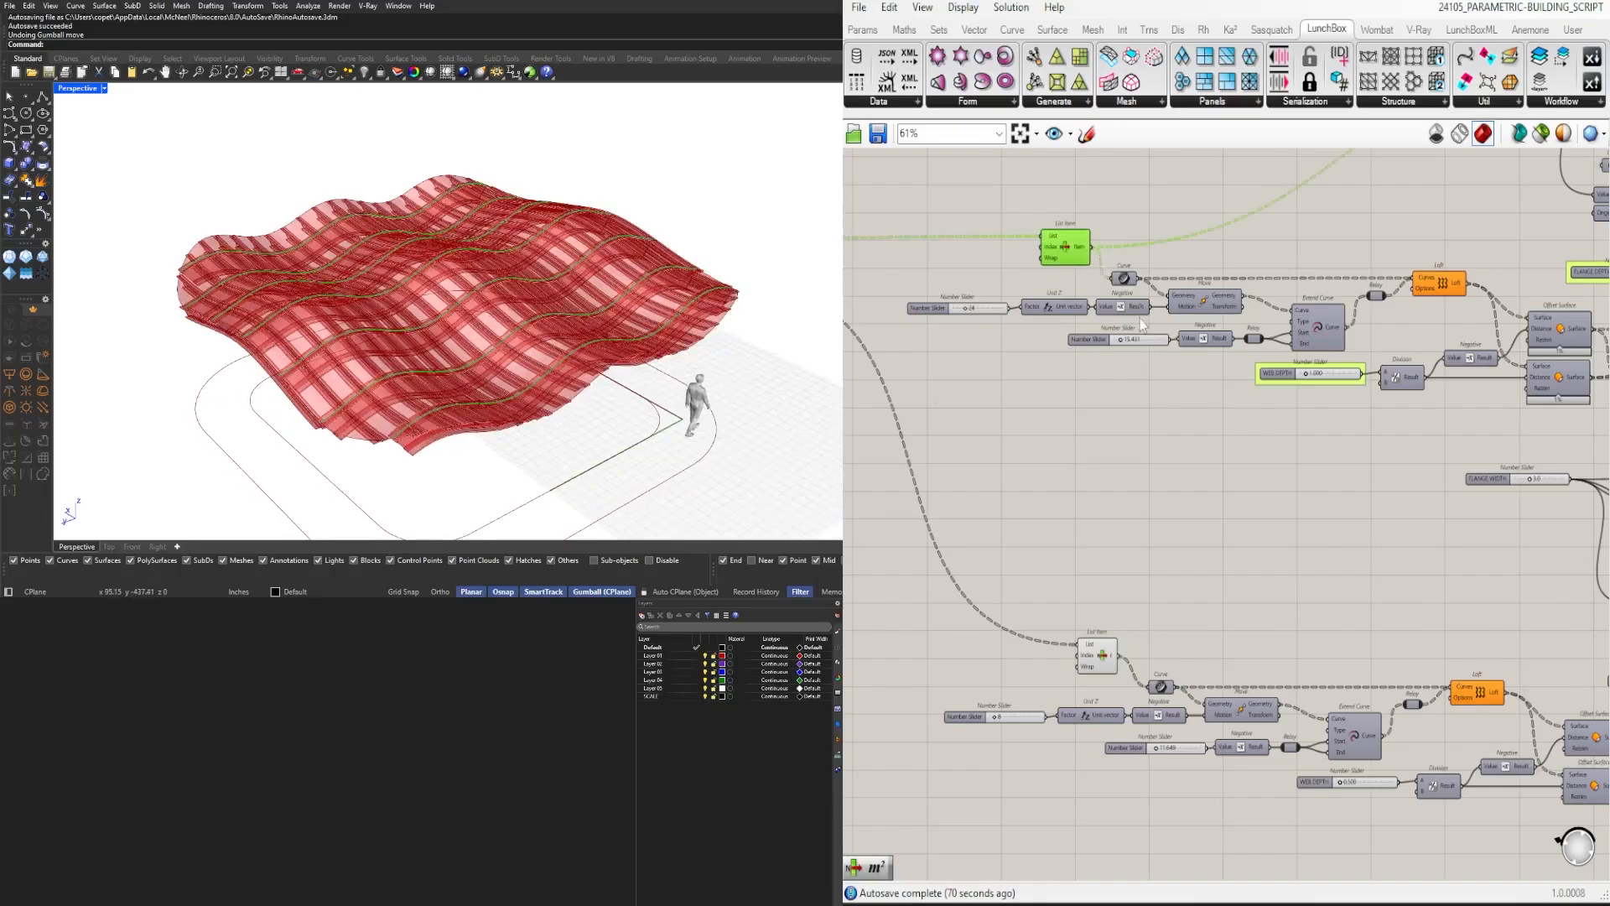
pyautogui.moveTo(1426, 454); pyautogui.dragTo(1278, 411, button='right')
pyautogui.moveTo(1091, 252); pyautogui.dragTo(1283, 604, button='right')
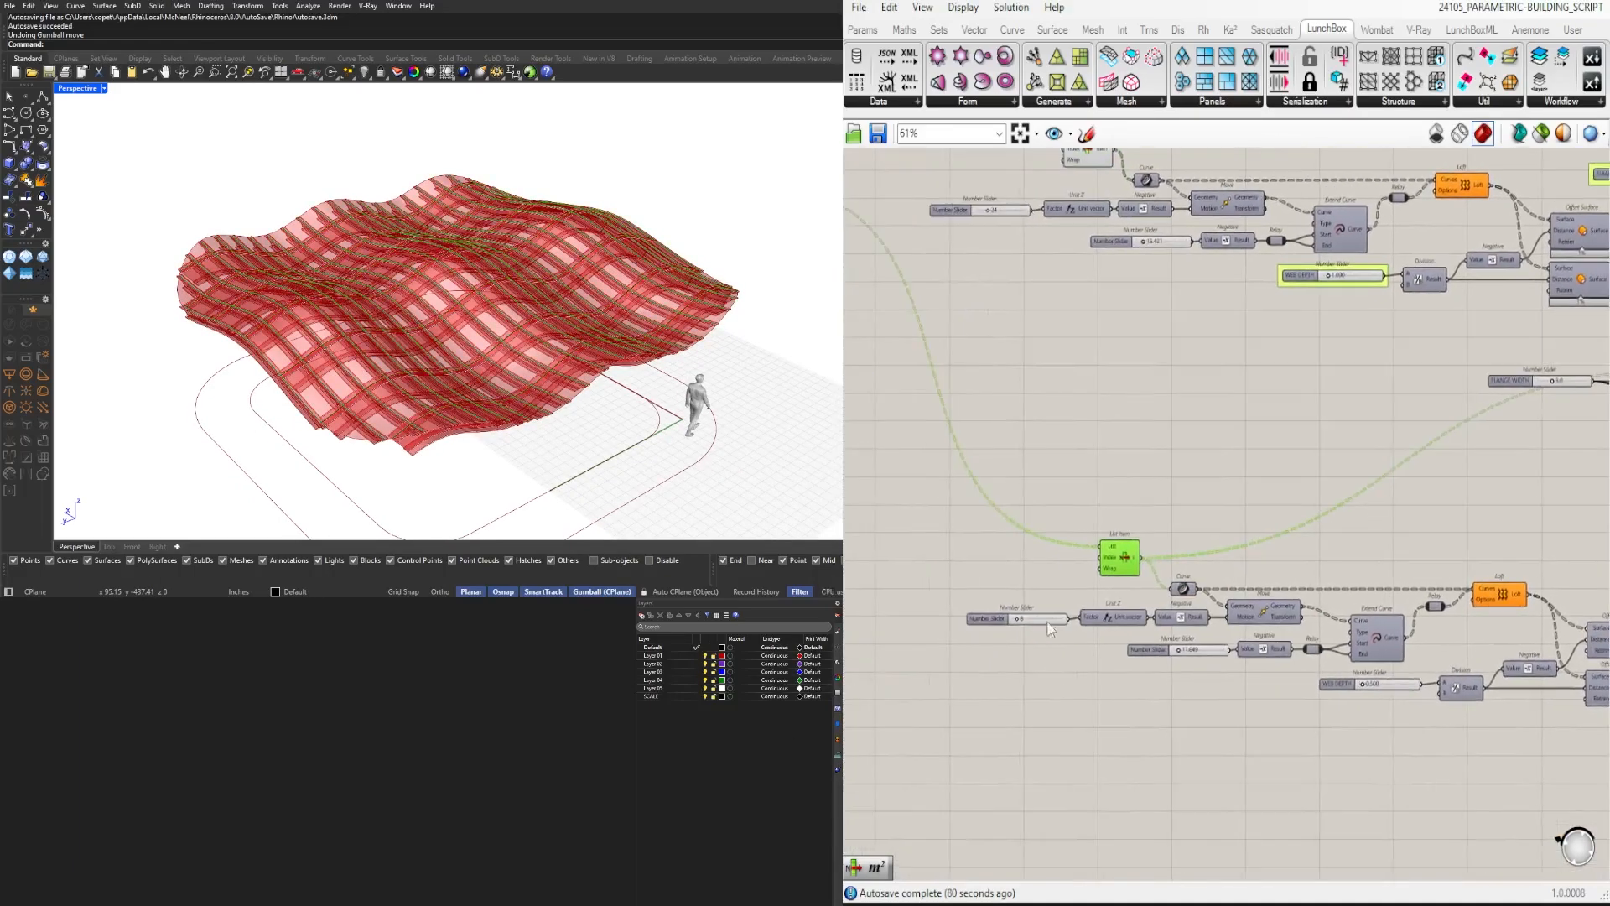
# Step: Lower the roof's V DIV value for a coarser grid of beams
pyautogui.scroll(3, 888, 525)
pyautogui.scroll(2, 1104, 540)
pyautogui.click(1105, 540)
pyautogui.moveTo(785, 357); pyautogui.dragTo(420, 386, button='right')
pyautogui.scroll(2, 390, 423)
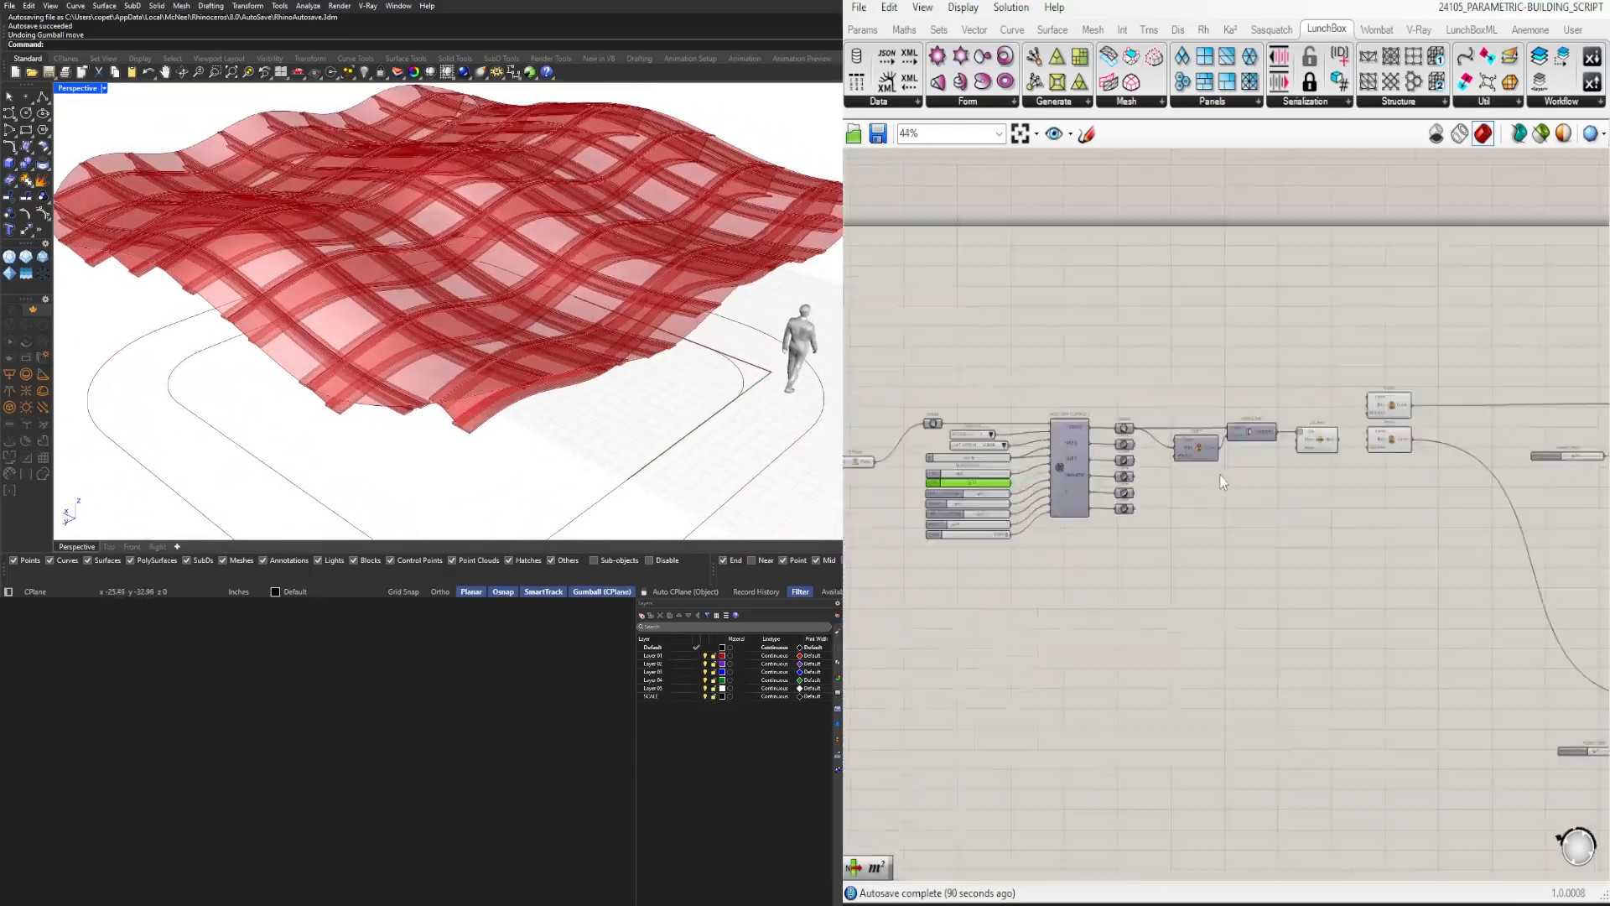
pyautogui.scroll(-3, 1540, 528)
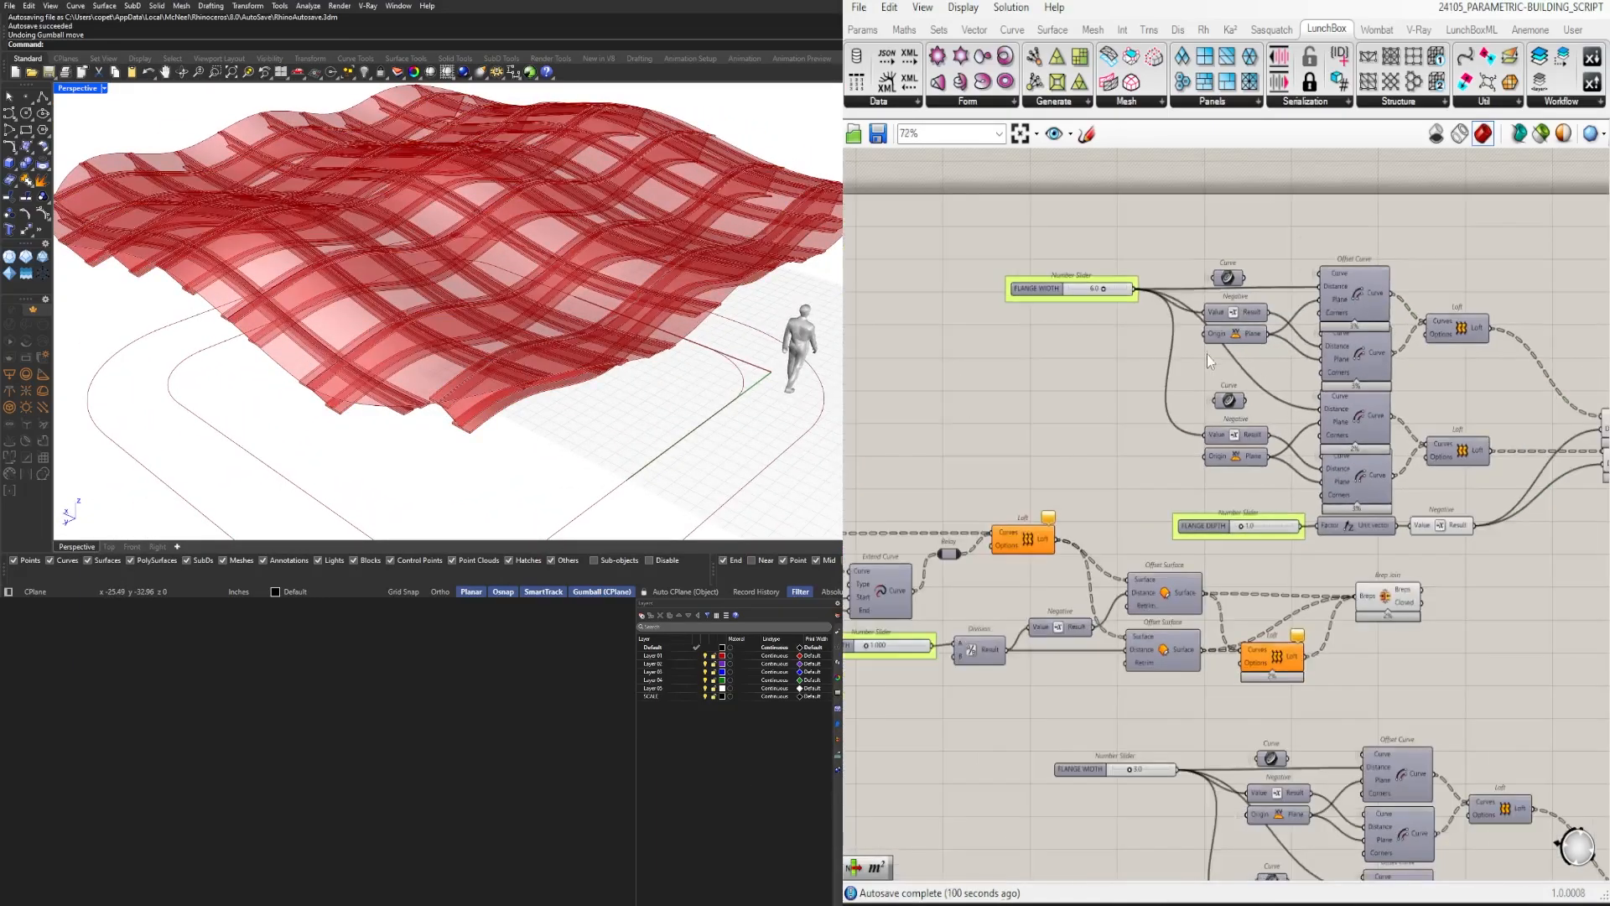
pyautogui.moveTo(1206, 355); pyautogui.dragTo(1295, 472, button='right')
pyautogui.click(1481, 436)
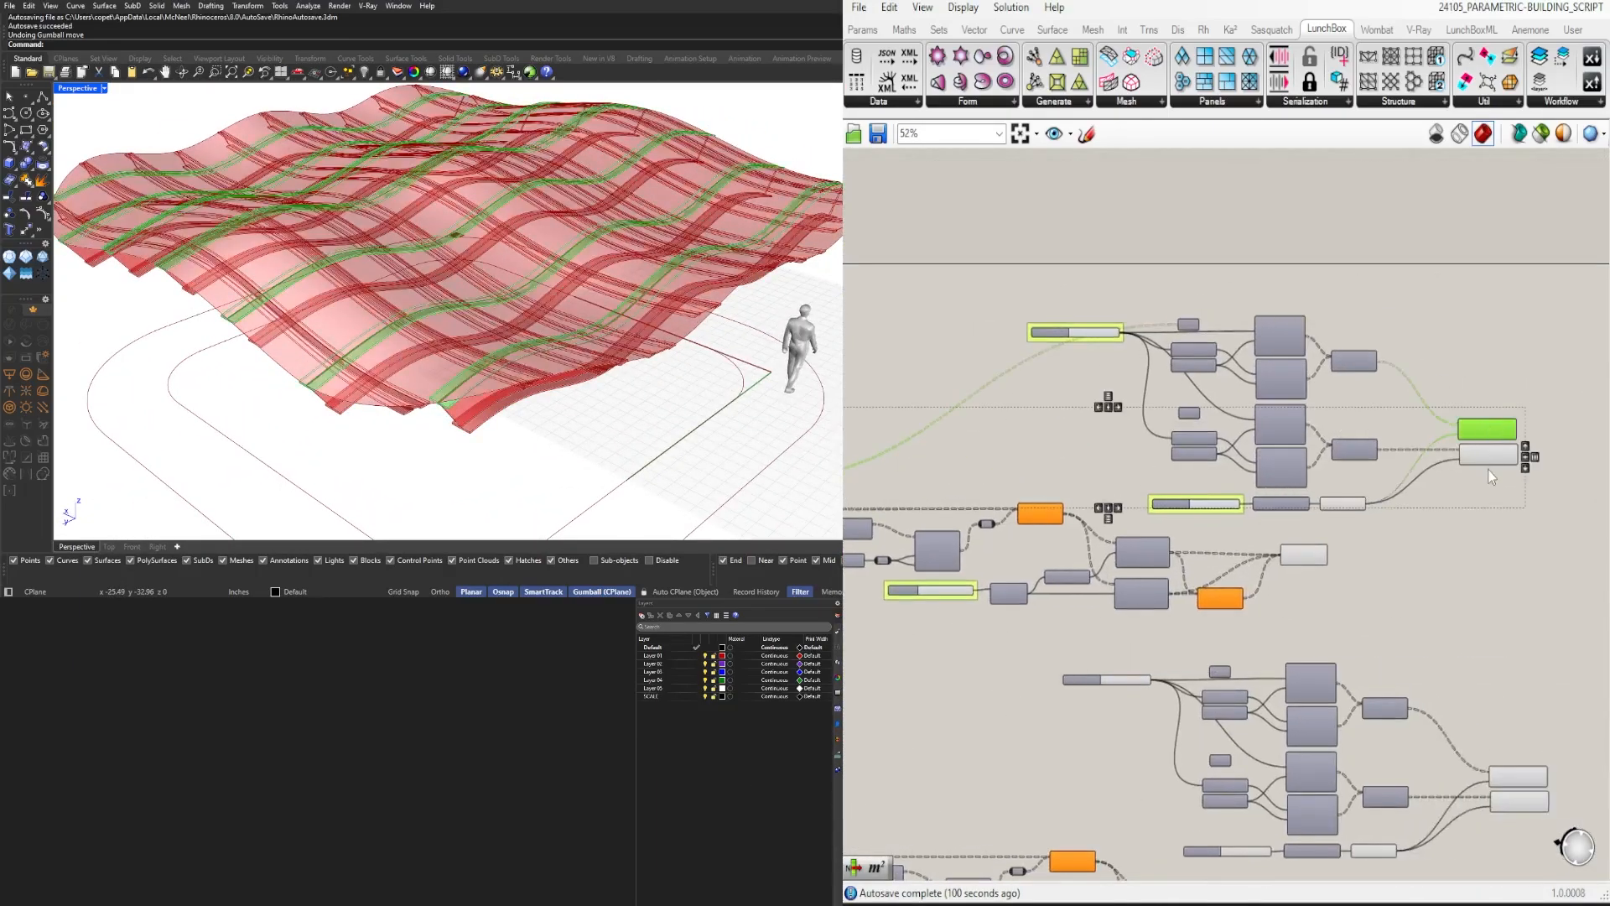
pyautogui.scroll(2, 979, 514)
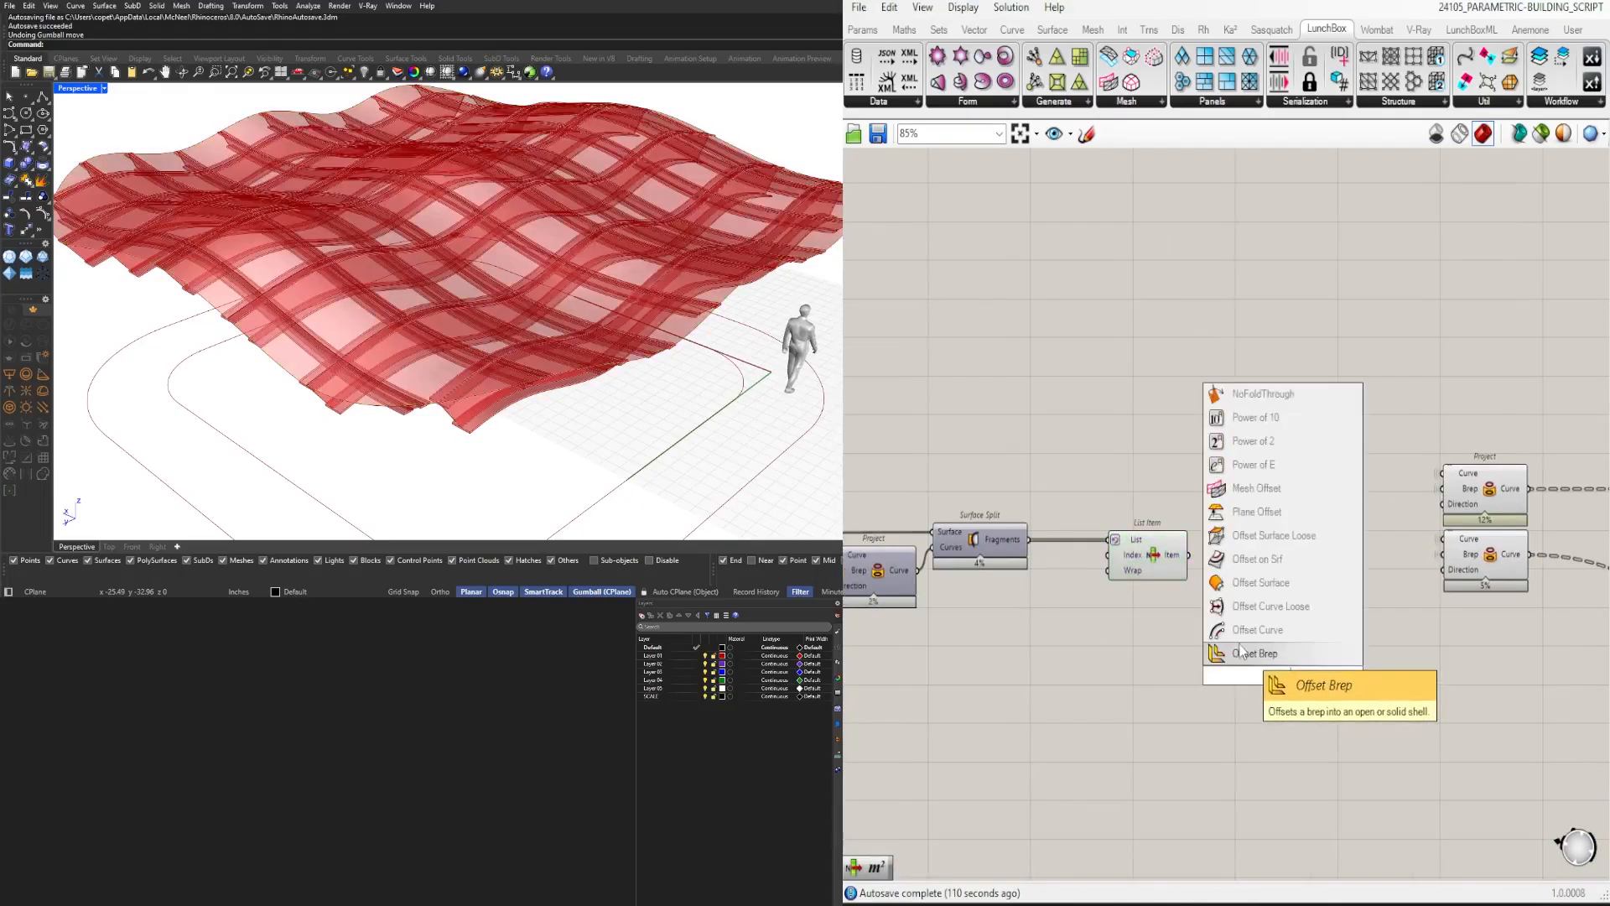
pyautogui.click(1278, 666)
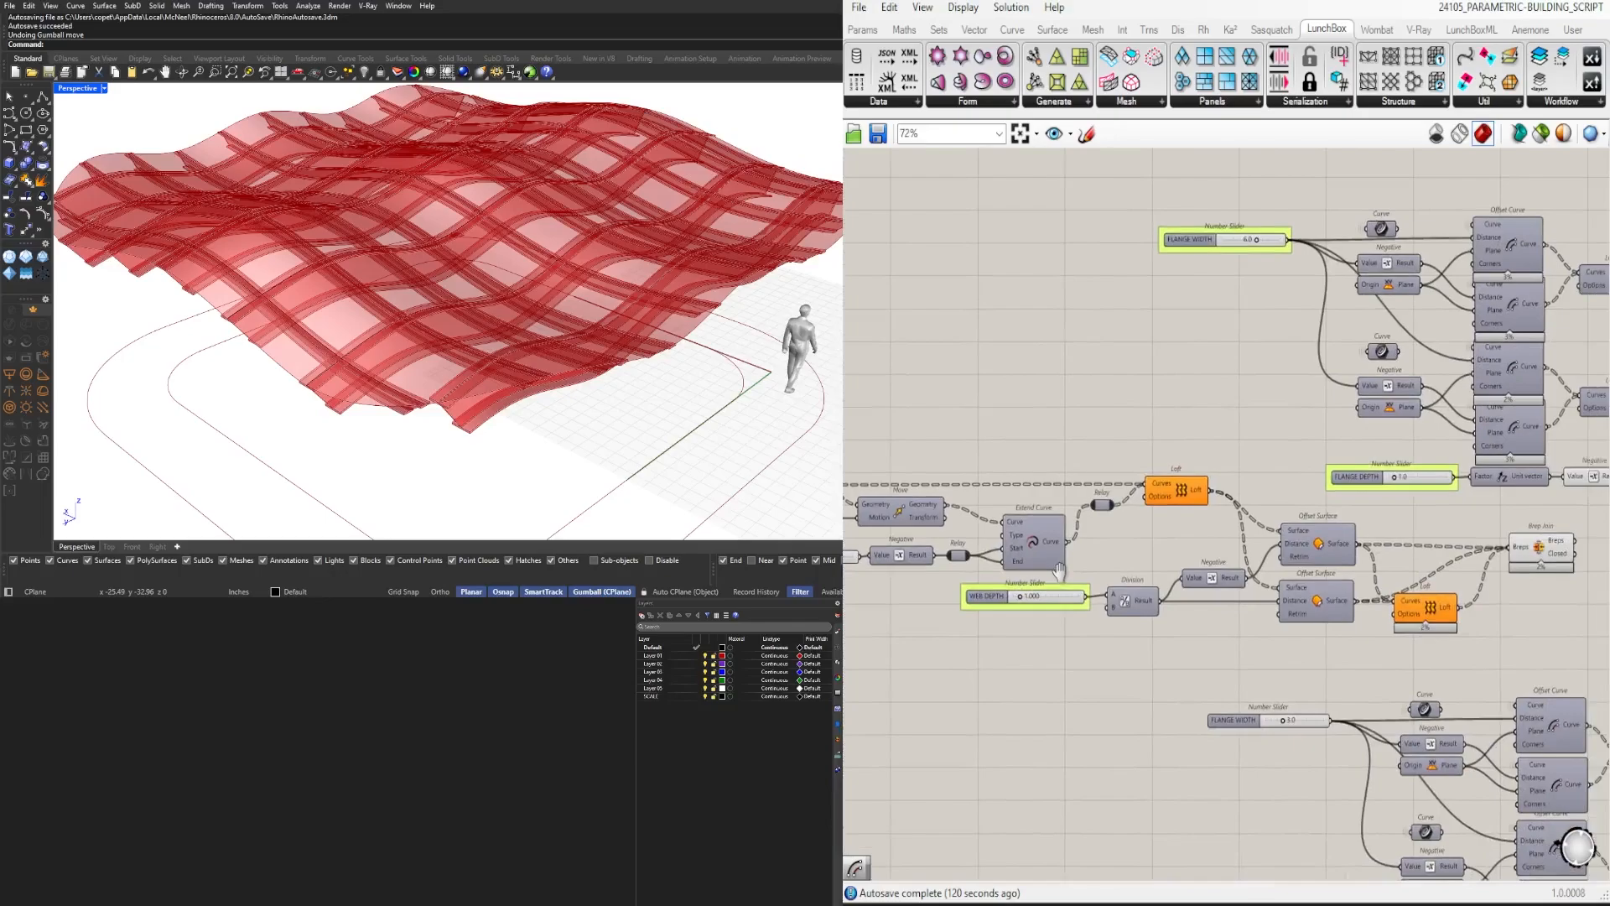
pyautogui.scroll(-3, 1528, 283)
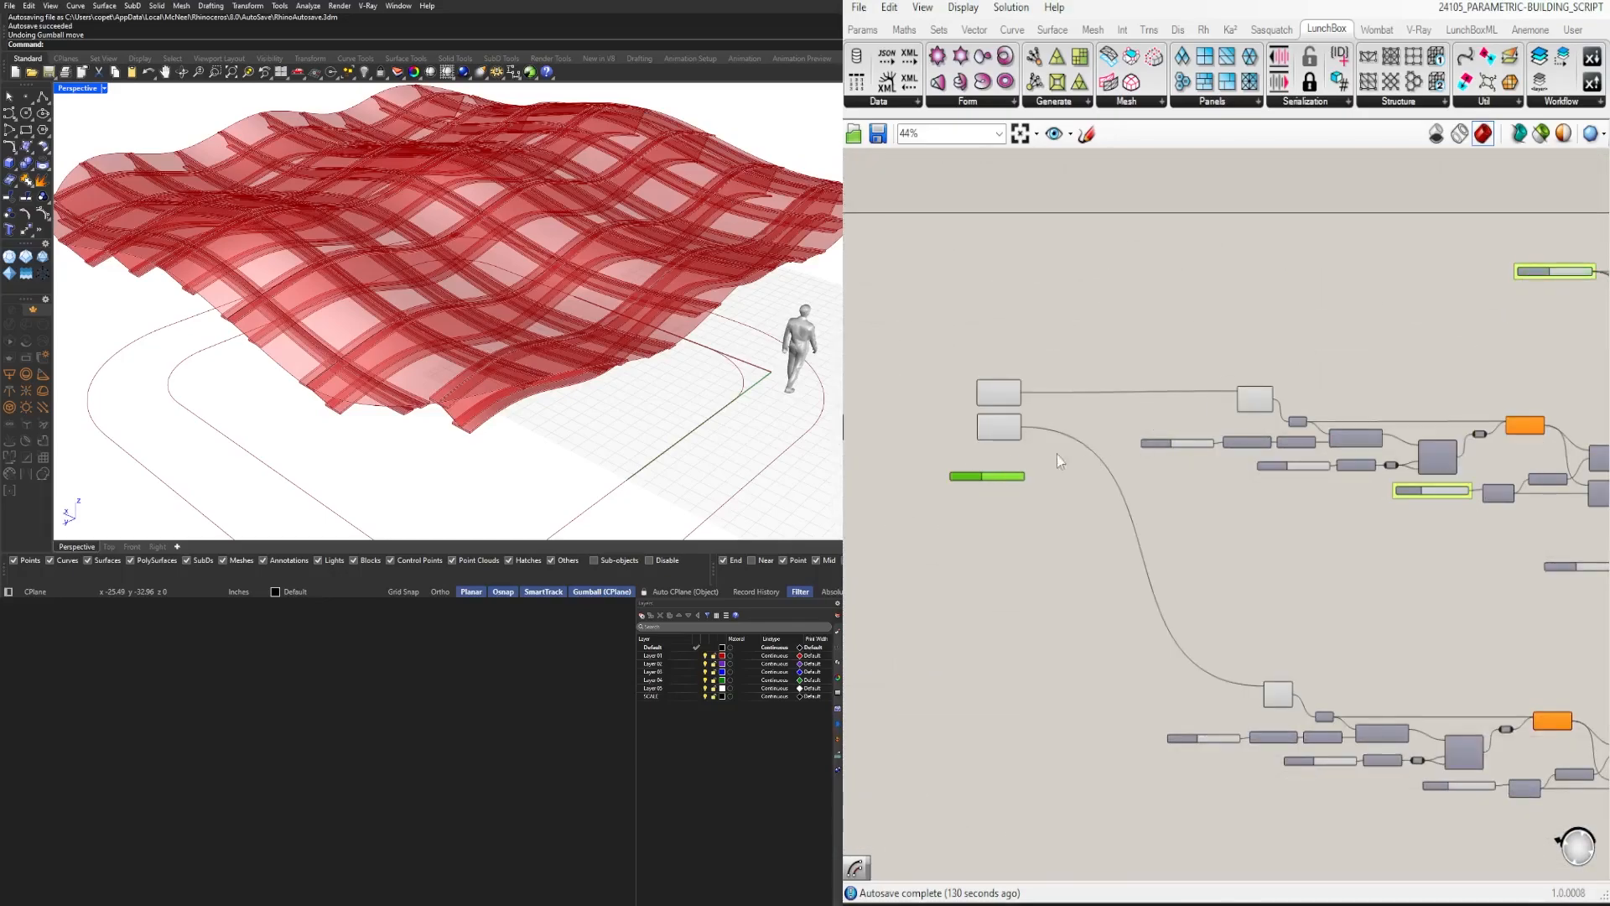
# Step: Copy the upper beam's FLANGE WIDTH slider, XY Plane and Offset Curve and paste them near the trimmed roof's List Item
pyautogui.scroll(3, 1115, 319)
pyautogui.moveTo(1551, 336); pyautogui.dragTo(1302, 380, button='right')
pyautogui.click(1166, 345)
pyautogui.keyDown('shift'); pyautogui.click(1059, 386); pyautogui.keyUp('shift')
pyautogui.hotkey('ctrl', 'c')
pyautogui.scroll(-5, 1308, 374)
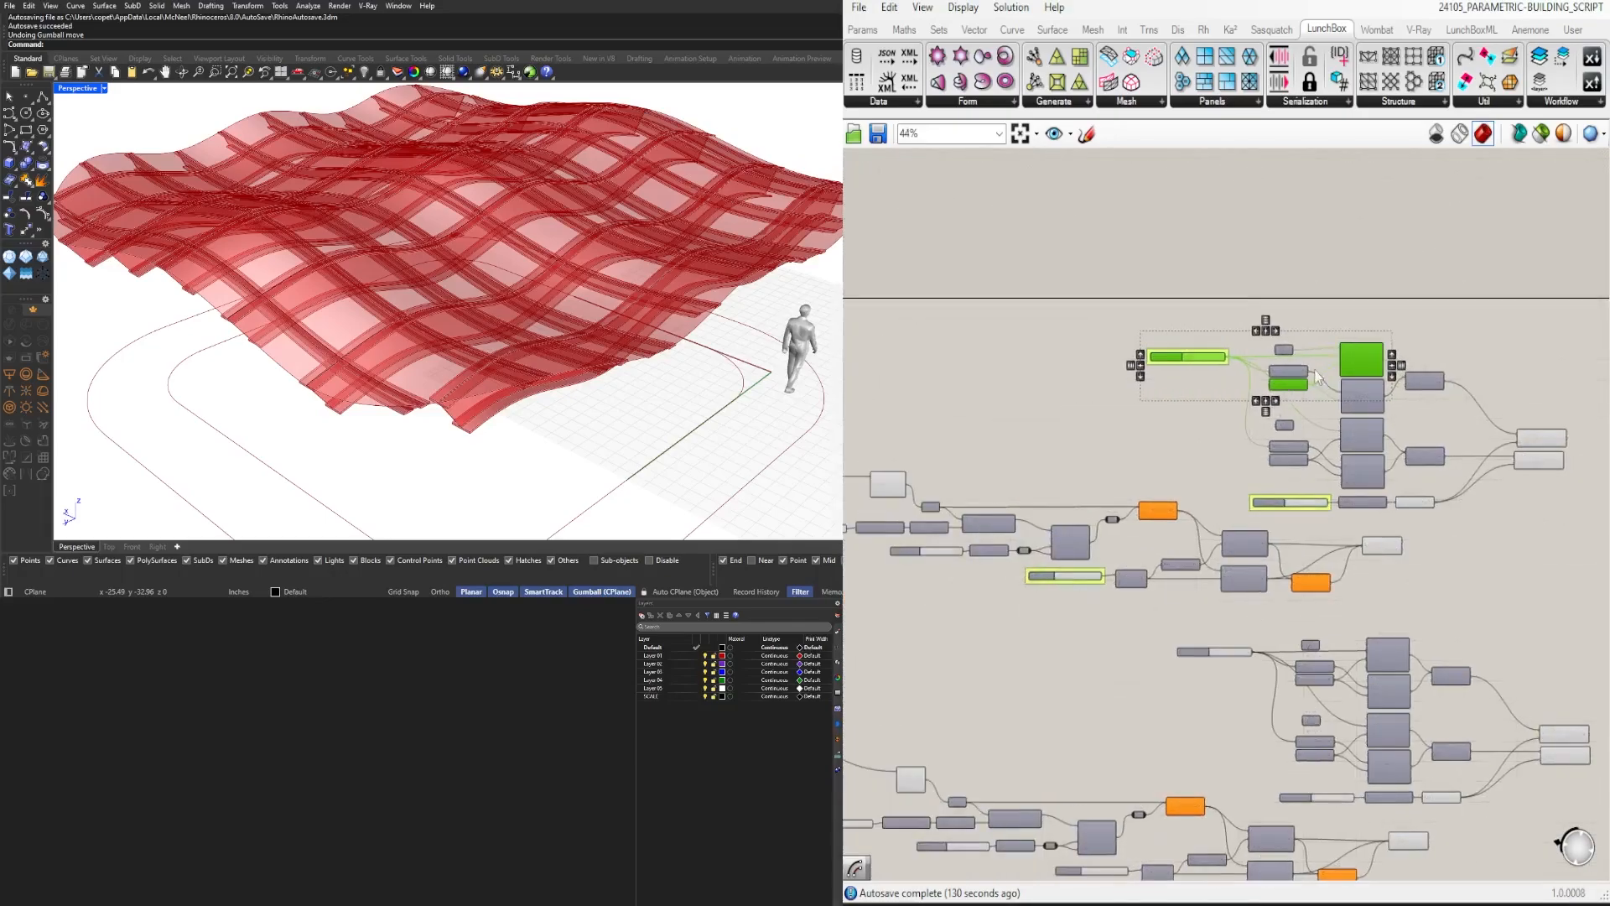
pyautogui.scroll(7, 1036, 470)
pyautogui.hotkey('ctrl', 'v')
pyautogui.scroll(-2, 1175, 545)
# Step: Arrange the pasted slider beside its Offset Curve and connect the roof List Item's output to the Curve input
pyautogui.moveTo(1469, 535); pyautogui.dragTo(1294, 565)
pyautogui.moveTo(1130, 408); pyautogui.dragTo(1298, 568)
pyautogui.moveTo(977, 560); pyautogui.dragTo(1137, 561)
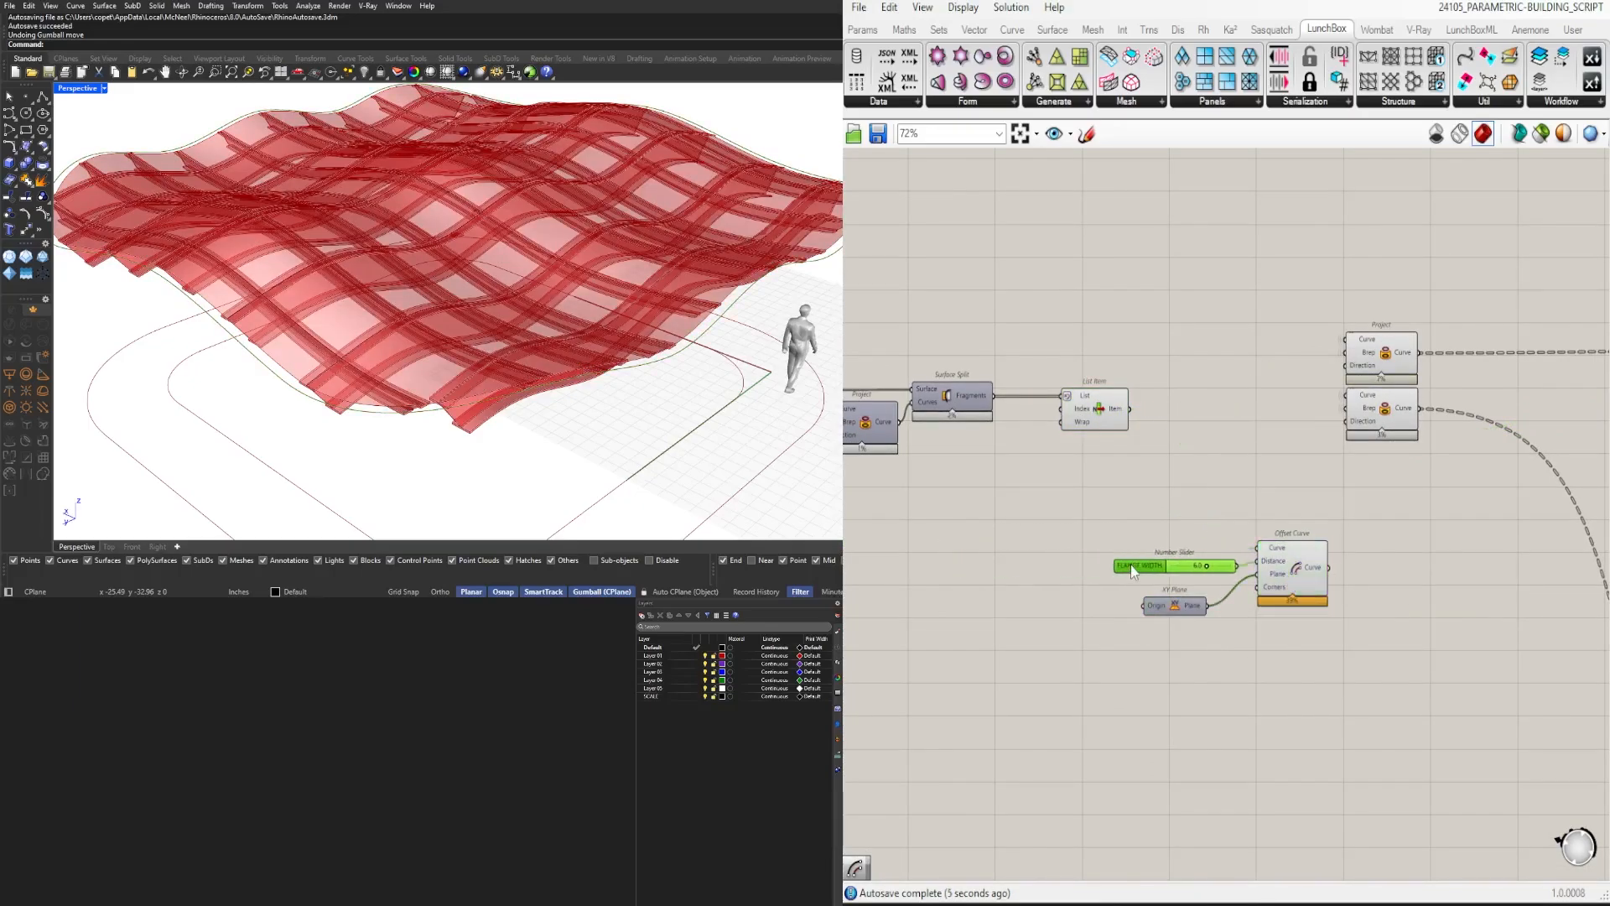
# Step: Duplicate the roof's Offset Curve above the first, without the slider connection, and set a fixed Distance on the copy
pyautogui.scroll(4, 1124, 557)
pyautogui.click(1448, 555)
pyautogui.moveTo(1453, 555); pyautogui.dragTo(1451, 437)
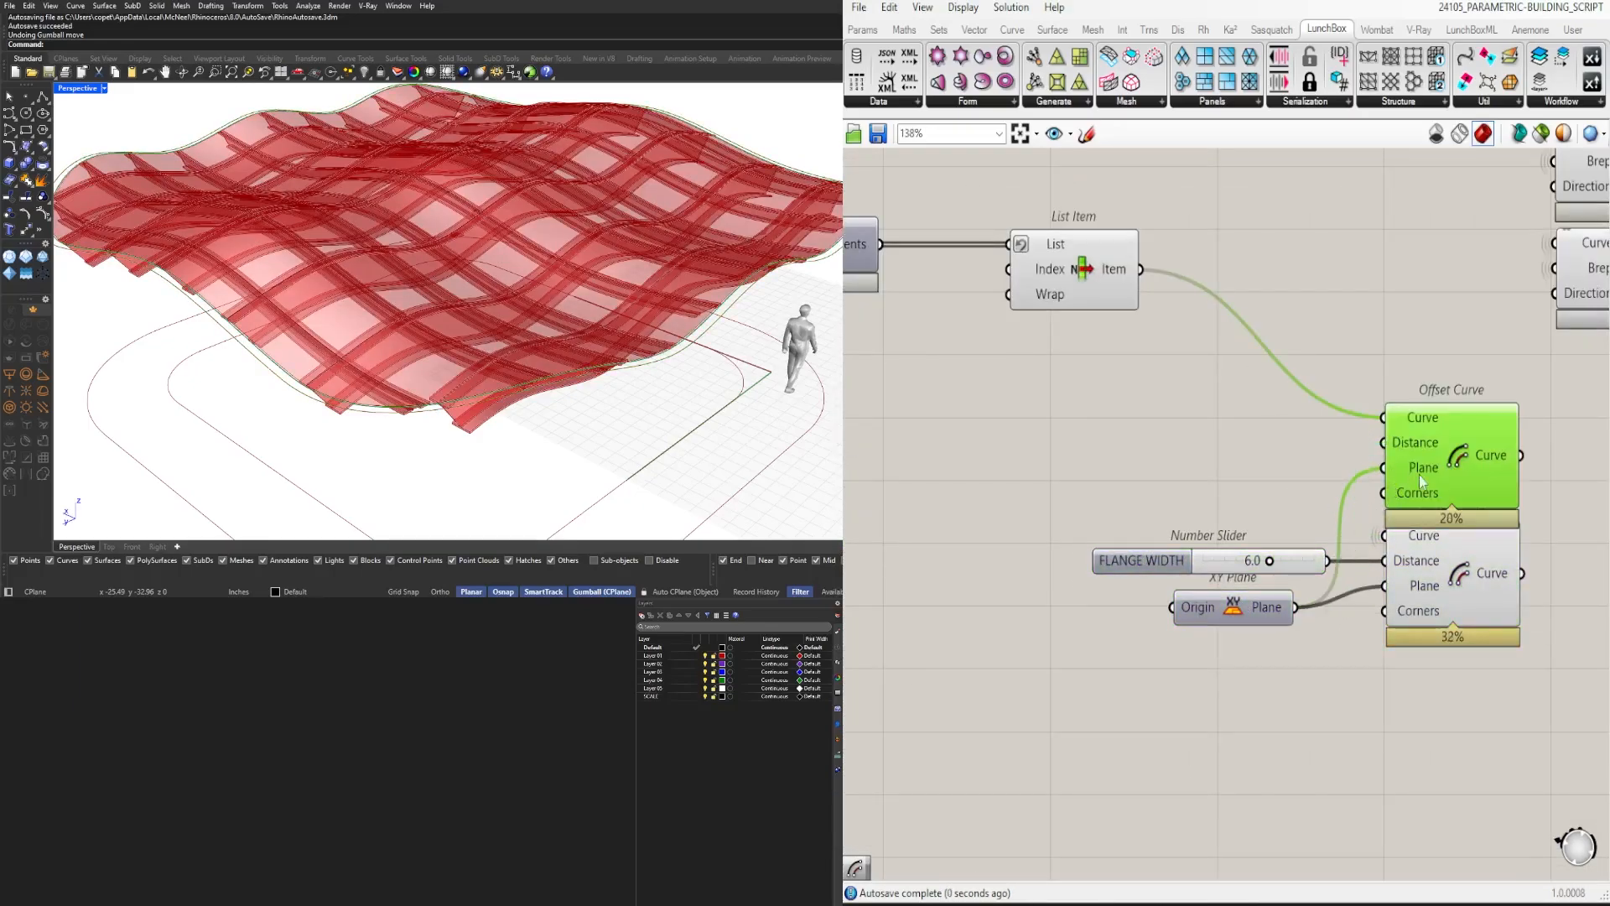
pyautogui.moveTo(1419, 475); pyautogui.dragTo(1274, 534, button='right')
pyautogui.rightClick(1271, 502)
pyautogui.moveTo(1412, 681)
pyautogui.click(1518, 706)
# Step: Tidy the FLANGE WIDTH slider, XY Plane and both Offset Curves into a compact group and place it beside the roof's List Item
pyautogui.moveTo(1135, 719); pyautogui.dragTo(1058, 624)
pyautogui.moveTo(1007, 622); pyautogui.dragTo(956, 553)
pyautogui.moveTo(1434, 728); pyautogui.dragTo(1071, 472)
pyautogui.moveTo(1321, 520); pyautogui.dragTo(1562, 543, button='right')
pyautogui.moveTo(1562, 542); pyautogui.dragTo(1526, 544)
pyautogui.moveTo(1526, 544); pyautogui.dragTo(1108, 618, button='right')
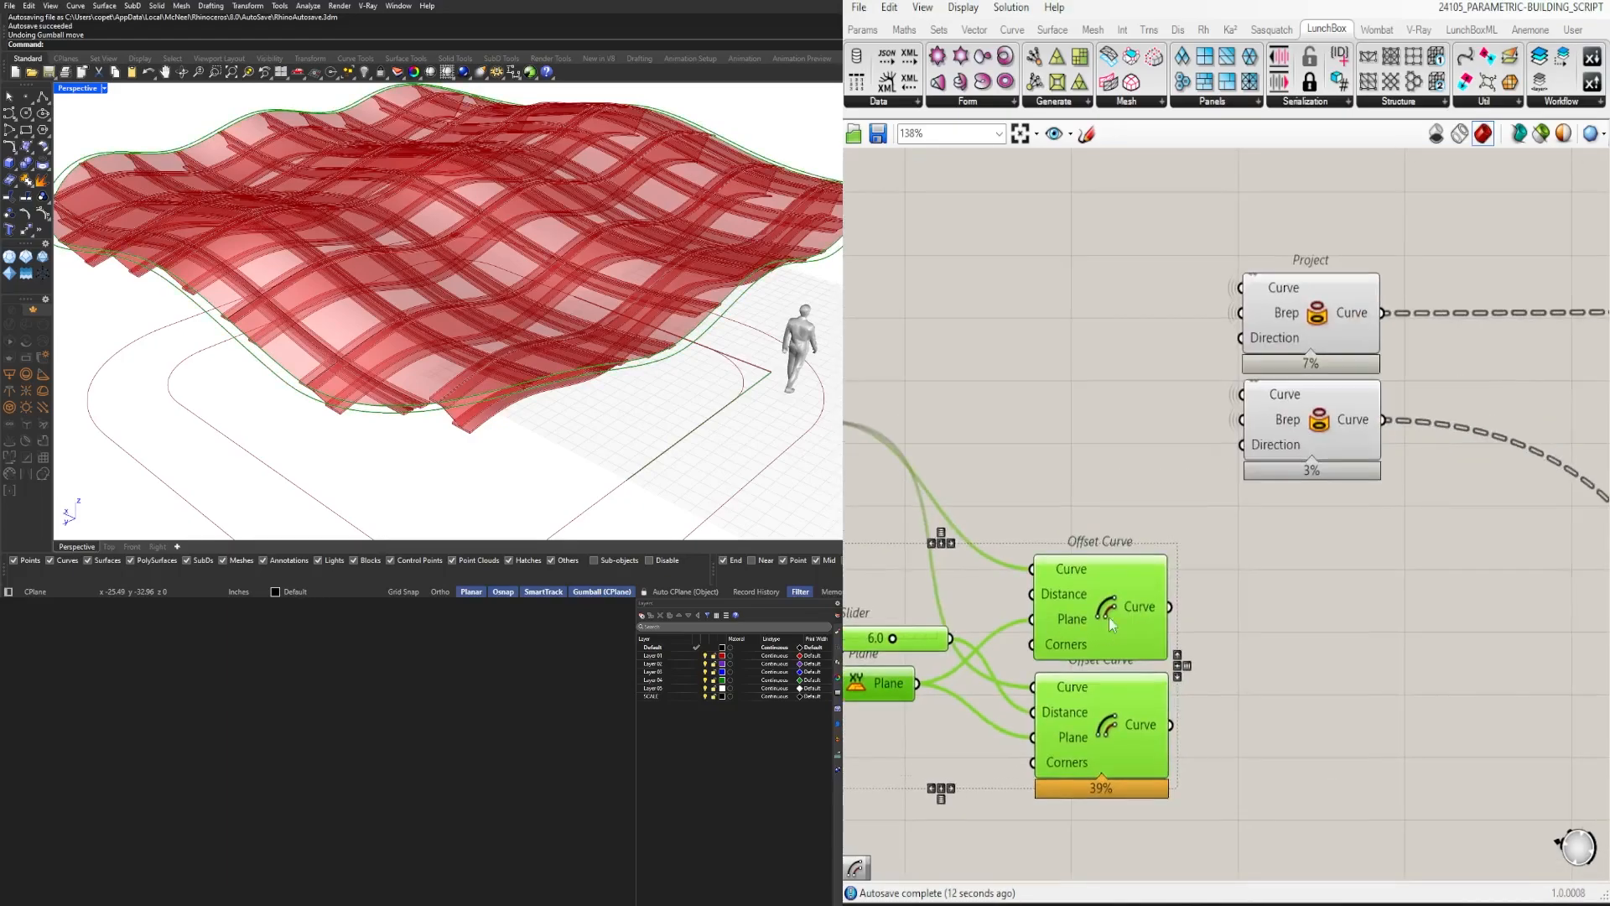
pyautogui.moveTo(1109, 618); pyautogui.dragTo(1027, 463)
# Step: Shift the downstream beam components away from the new offsets and space the lower Project further below the upper one
pyautogui.scroll(-10, 1159, 520)
pyautogui.moveTo(1446, 724); pyautogui.dragTo(1057, 463)
pyautogui.scroll(3, 1063, 501)
pyautogui.moveTo(1093, 533); pyautogui.dragTo(1208, 539)
pyautogui.scroll(4, 1208, 595)
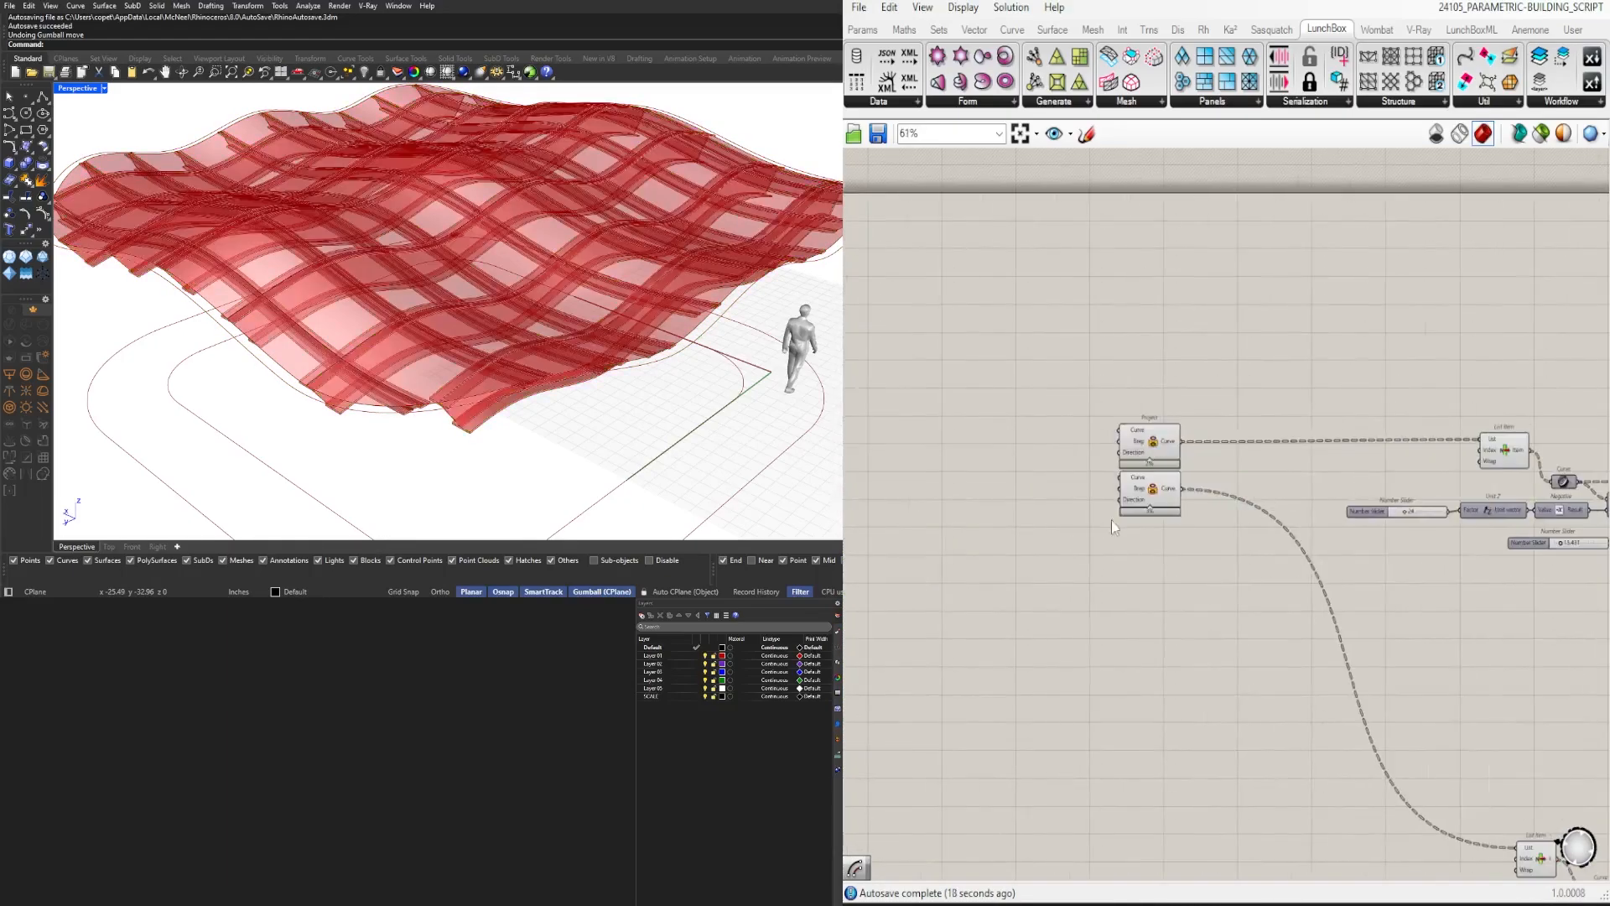
pyautogui.moveTo(1150, 493); pyautogui.dragTo(1150, 551)
pyautogui.moveTo(1258, 570); pyautogui.dragTo(1035, 577, button='right')
pyautogui.click(1286, 459)
pyautogui.moveTo(671, 386); pyautogui.dragTo(672, 349, button='right')
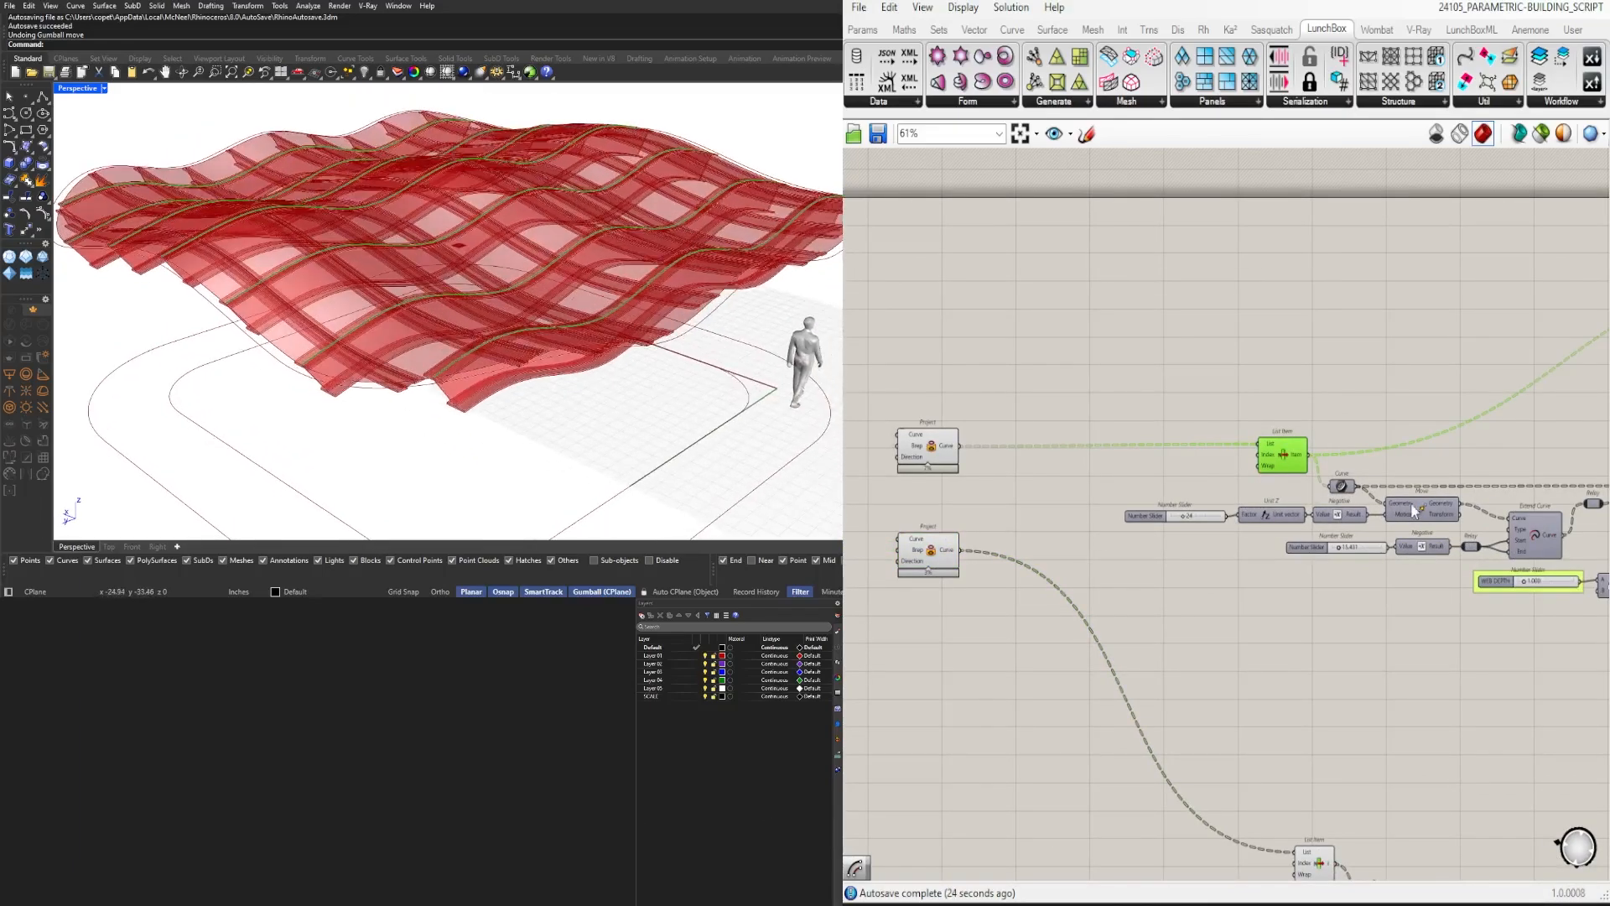
# Step: Add a Loft component and feed its Curves input from both roof-edge Offset Curves
pyautogui.scroll(3, 1199, 537)
pyautogui.moveTo(1006, 537); pyautogui.dragTo(1291, 572, button='right')
pyautogui.click(1200, 579)
pyautogui.doubleClick(1294, 568)
pyautogui.write('LOFT')
pyautogui.press('Return')
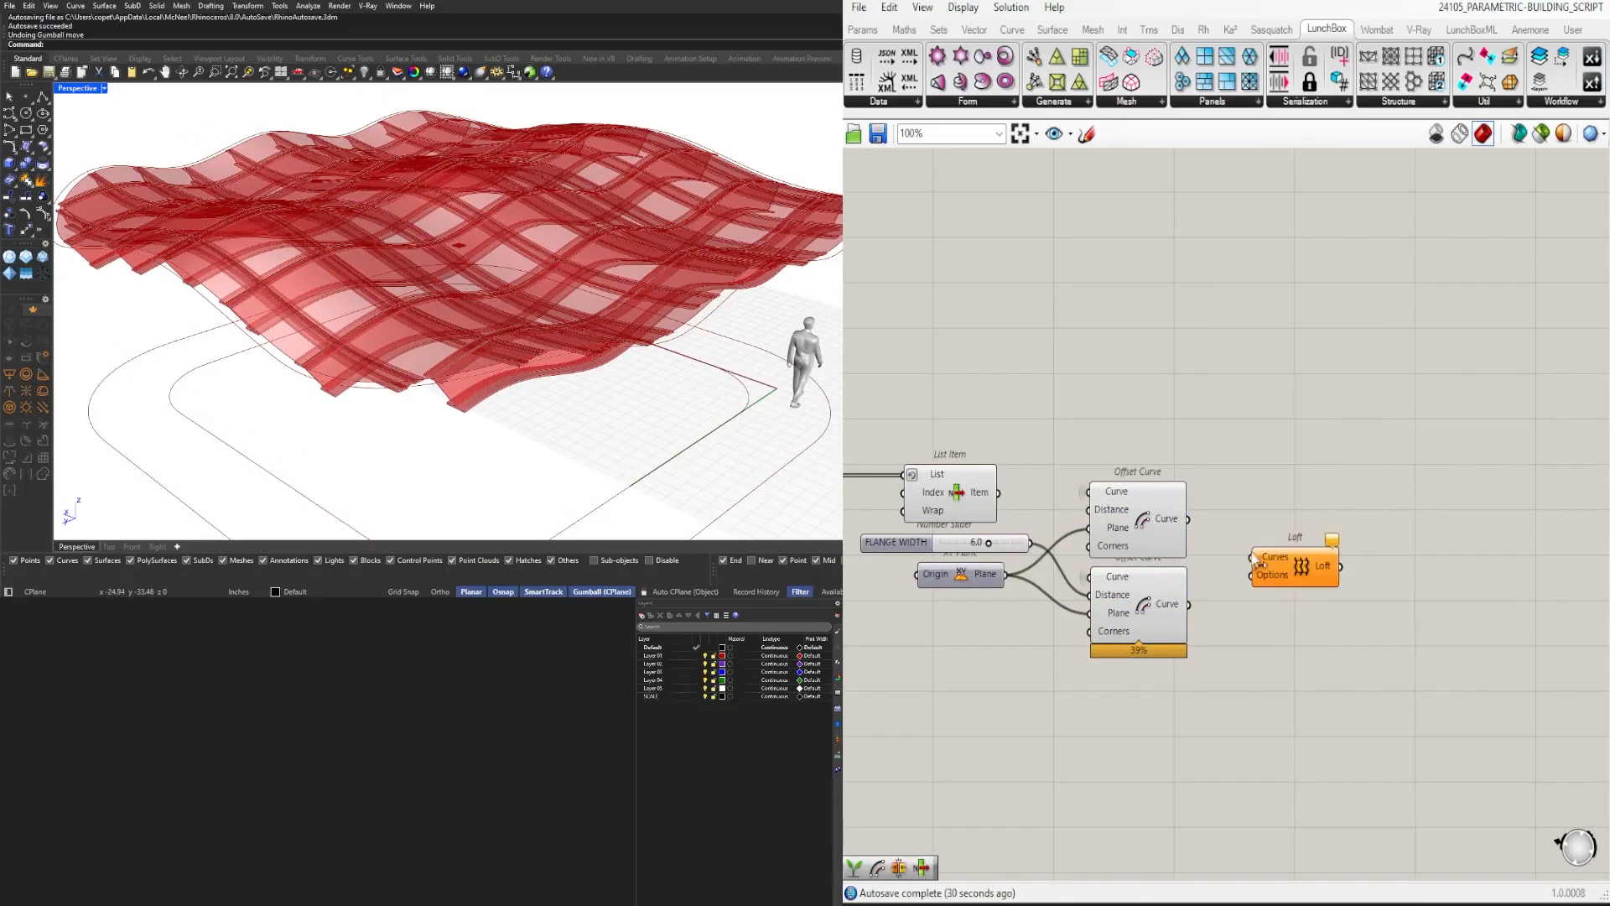
pyautogui.scroll(4, 1200, 545)
pyautogui.moveTo(1182, 503); pyautogui.dragTo(1284, 567)
pyautogui.keyDown('shift'); pyautogui.moveTo(1183, 642); pyautogui.dragTo(1284, 567); pyautogui.keyUp('shift')
pyautogui.moveTo(1385, 595); pyautogui.dragTo(1409, 596)
# Step: Add an Extrude component and connect the edge Loft to its Base input
pyautogui.click(1501, 591)
pyautogui.write('EXTR')
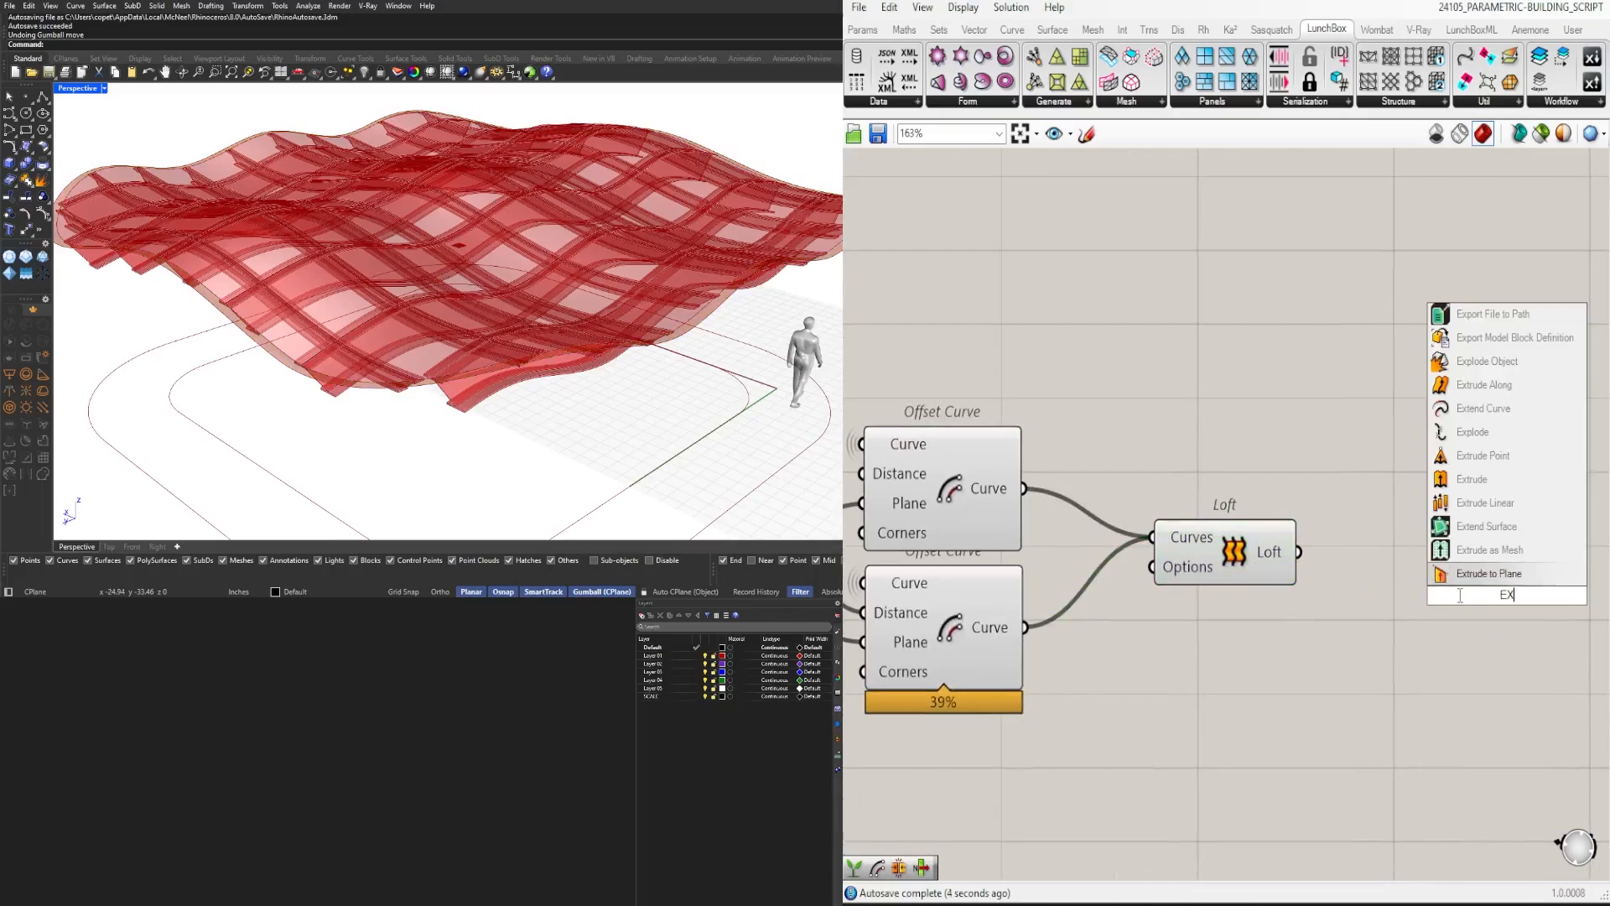
pyautogui.press('Return')
pyautogui.moveTo(1299, 552); pyautogui.dragTo(1415, 581)
pyautogui.moveTo(1440, 578); pyautogui.dragTo(1434, 611)
pyautogui.doubleClick(1261, 713)
pyautogui.write('NE')
pyautogui.press('Escape')
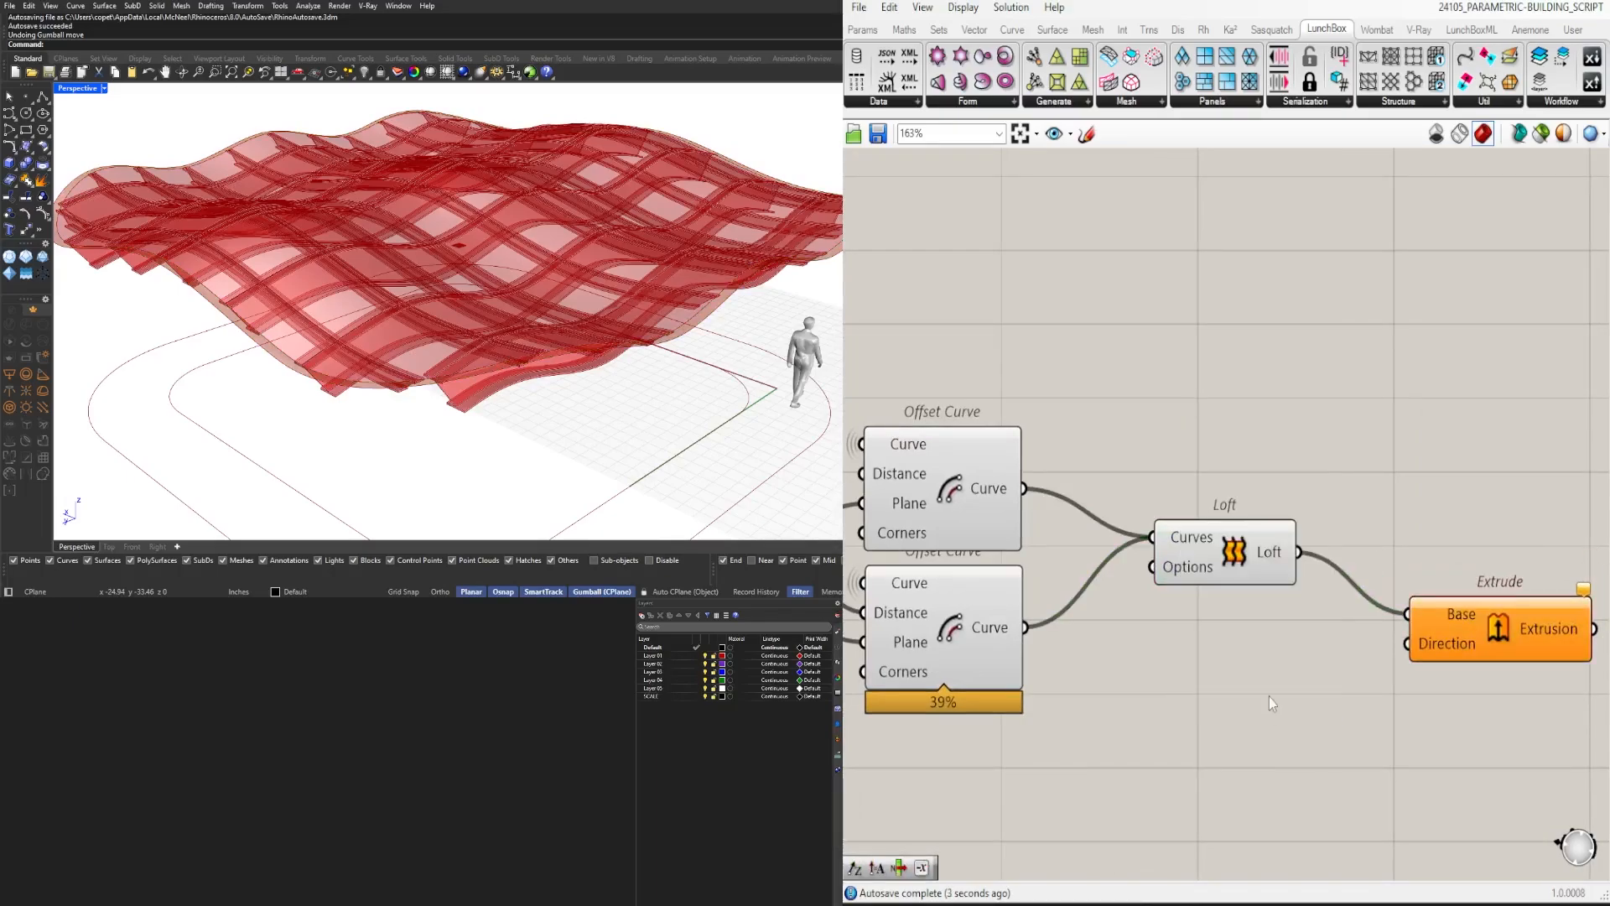
# Step: Reposition the Extrude component and add a Unit Z vector component below the edge Loft
pyautogui.moveTo(1342, 713); pyautogui.dragTo(1163, 735, button='right')
pyautogui.moveTo(1324, 654); pyautogui.dragTo(1487, 677)
pyautogui.doubleClick(1179, 748)
pyautogui.write('Z')
pyautogui.press('Return')
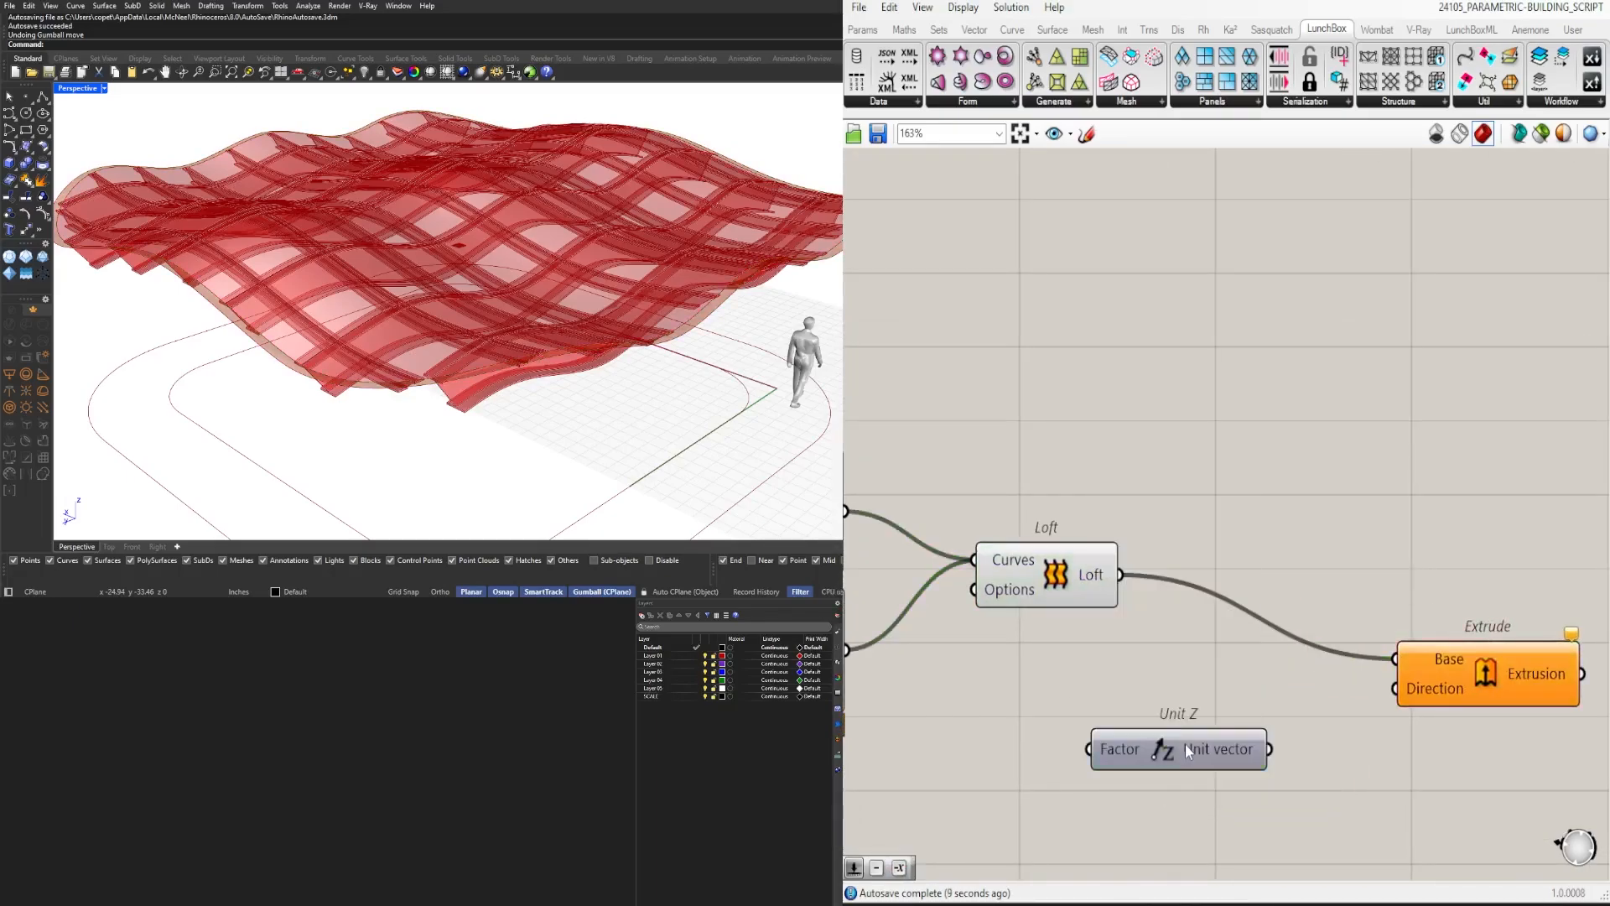
# Step: Add a Negative component after Unit Z, feed its Result to Extrude's Direction input, and align Extrude with the Loft
pyautogui.doubleClick(1204, 761)
pyautogui.write('N')
pyautogui.moveTo(1184, 745)
pyautogui.mouseDown()
pyautogui.moveTo(1035, 734)
pyautogui.moveTo(1161, 758)
pyautogui.mouseUp()
pyautogui.write('EG')
pyautogui.press('Return')
pyautogui.moveTo(1288, 740); pyautogui.dragTo(1396, 690)
pyautogui.moveTo(1460, 695); pyautogui.dragTo(1484, 610)
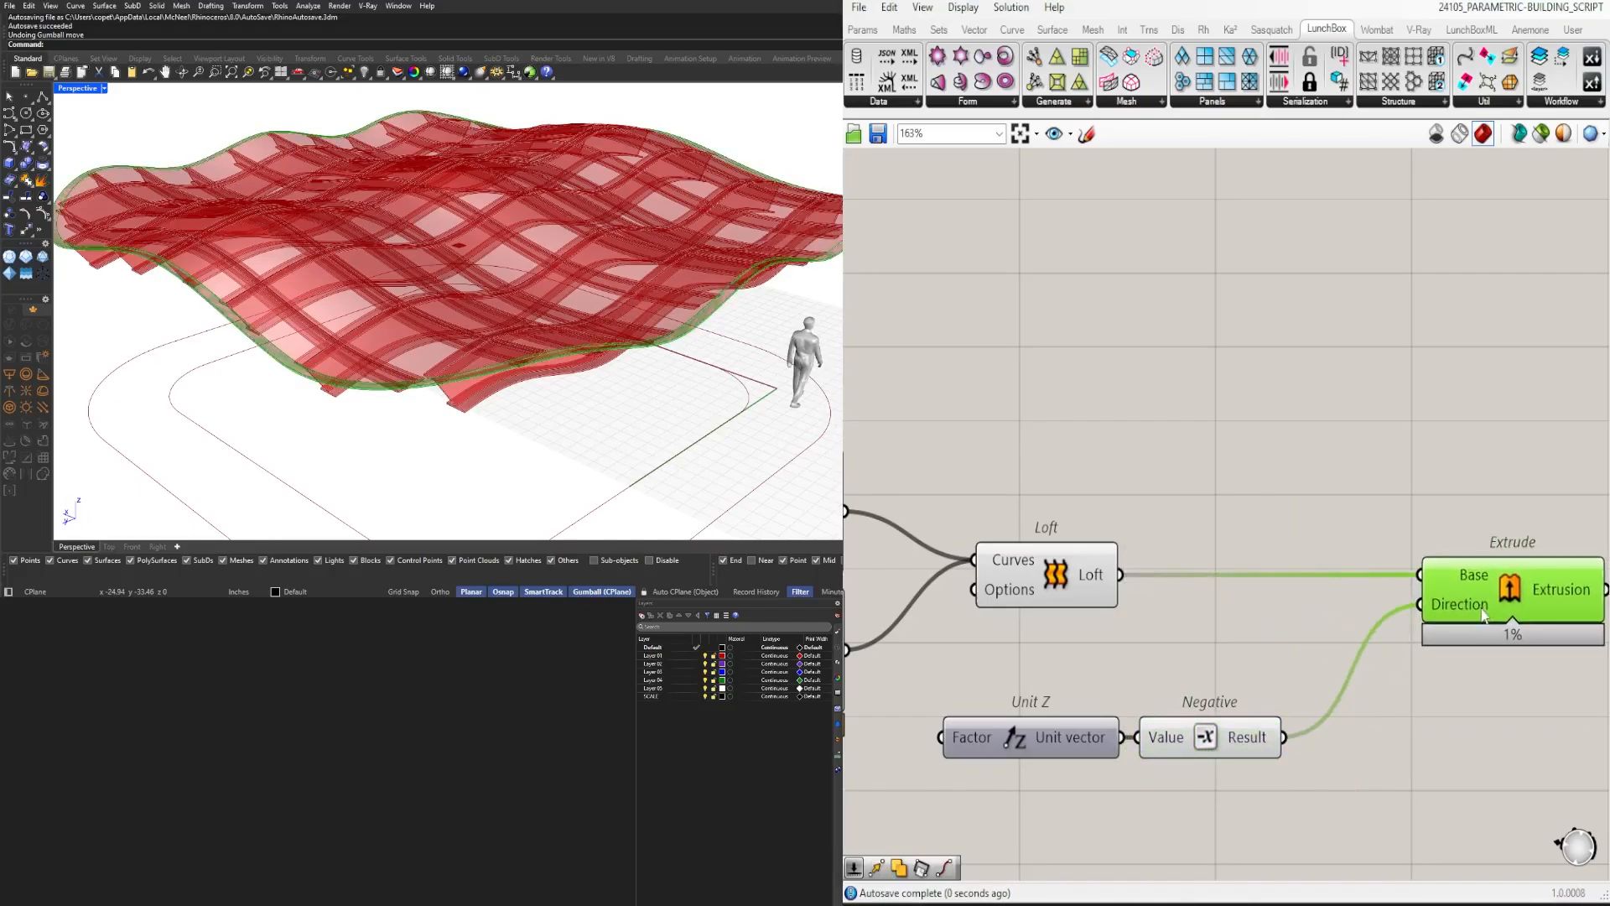
# Step: Move the Extrude component with its Unit Z and Negative components straight down, below the edge Loft
pyautogui.moveTo(436, 377); pyautogui.dragTo(629, 276, button='right')
pyautogui.scroll(6, 665, 278)
pyautogui.scroll(1, 1317, 601)
pyautogui.scroll(-3, 1317, 601)
pyautogui.moveTo(1361, 645); pyautogui.dragTo(1080, 557)
pyautogui.keyDown('shift'); pyautogui.moveTo(1364, 505); pyautogui.dragTo(1364, 626); pyautogui.keyUp('shift')
pyautogui.moveTo(955, 760); pyautogui.dragTo(1020, 722, button='right')
pyautogui.moveTo(988, 598); pyautogui.dragTo(1275, 619, button='right')
# Step: Clear the FLANGE WIDTH names from both Offset Curve distance sliders and lower the value of the slider feeding the third Offset Curve
pyautogui.click(1097, 487)
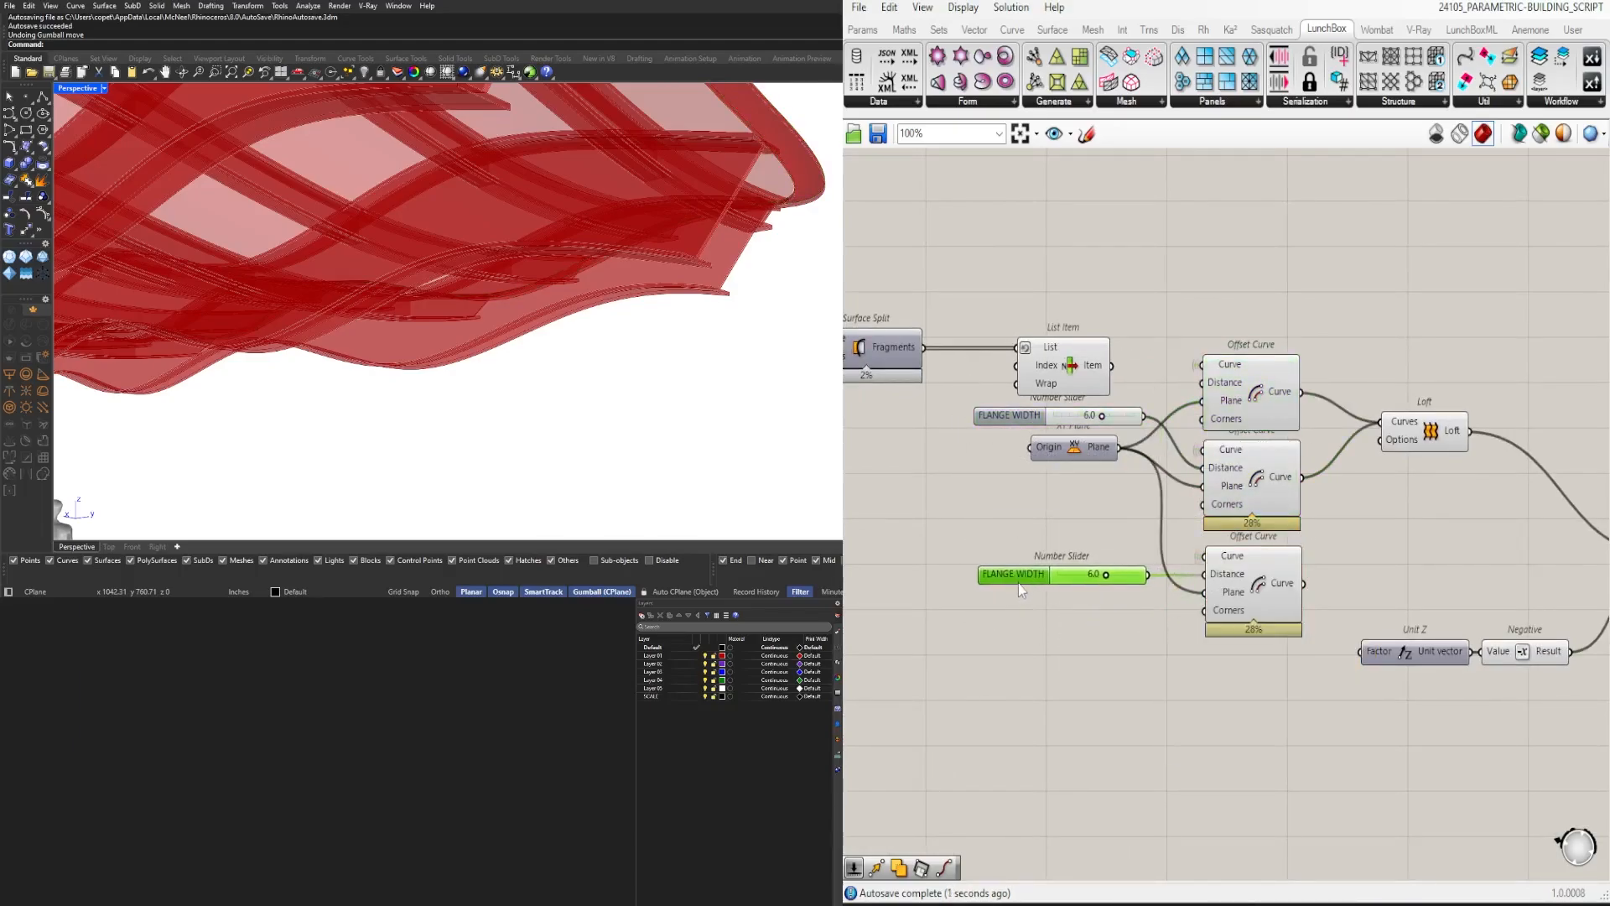
pyautogui.rightClick(1013, 416)
pyautogui.click(996, 515)
pyautogui.rightClick(999, 571)
pyautogui.press('BackSpace')
pyautogui.click(1146, 551)
pyautogui.moveTo(1104, 584); pyautogui.dragTo(935, 590)
pyautogui.click(1251, 565)
pyautogui.scroll(6, 1102, 563)
pyautogui.click(1000, 447)
pyautogui.scroll(-5, 1196, 490)
pyautogui.click(1333, 539)
# Step: Disconnect the edge Loft from the Extrude and move the Unit Z, Negative and Extrude chain further down
pyautogui.scroll(-2, 1317, 532)
pyautogui.scroll(1, 1347, 404)
pyautogui.moveTo(1498, 400); pyautogui.dragTo(1126, 355, button='right')
pyautogui.keyDown('ctrl'); pyautogui.moveTo(1142, 375); pyautogui.dragTo(1326, 495); pyautogui.keyUp('ctrl')
pyautogui.moveTo(1468, 472); pyautogui.dragTo(1063, 635)
pyautogui.moveTo(1380, 516); pyautogui.dragTo(1513, 736)
# Step: Add a Move component with the edge Loft as its Geometry and a negated Unit Z vector as its Motion
pyautogui.doubleClick(1397, 629)
pyautogui.write('MO')
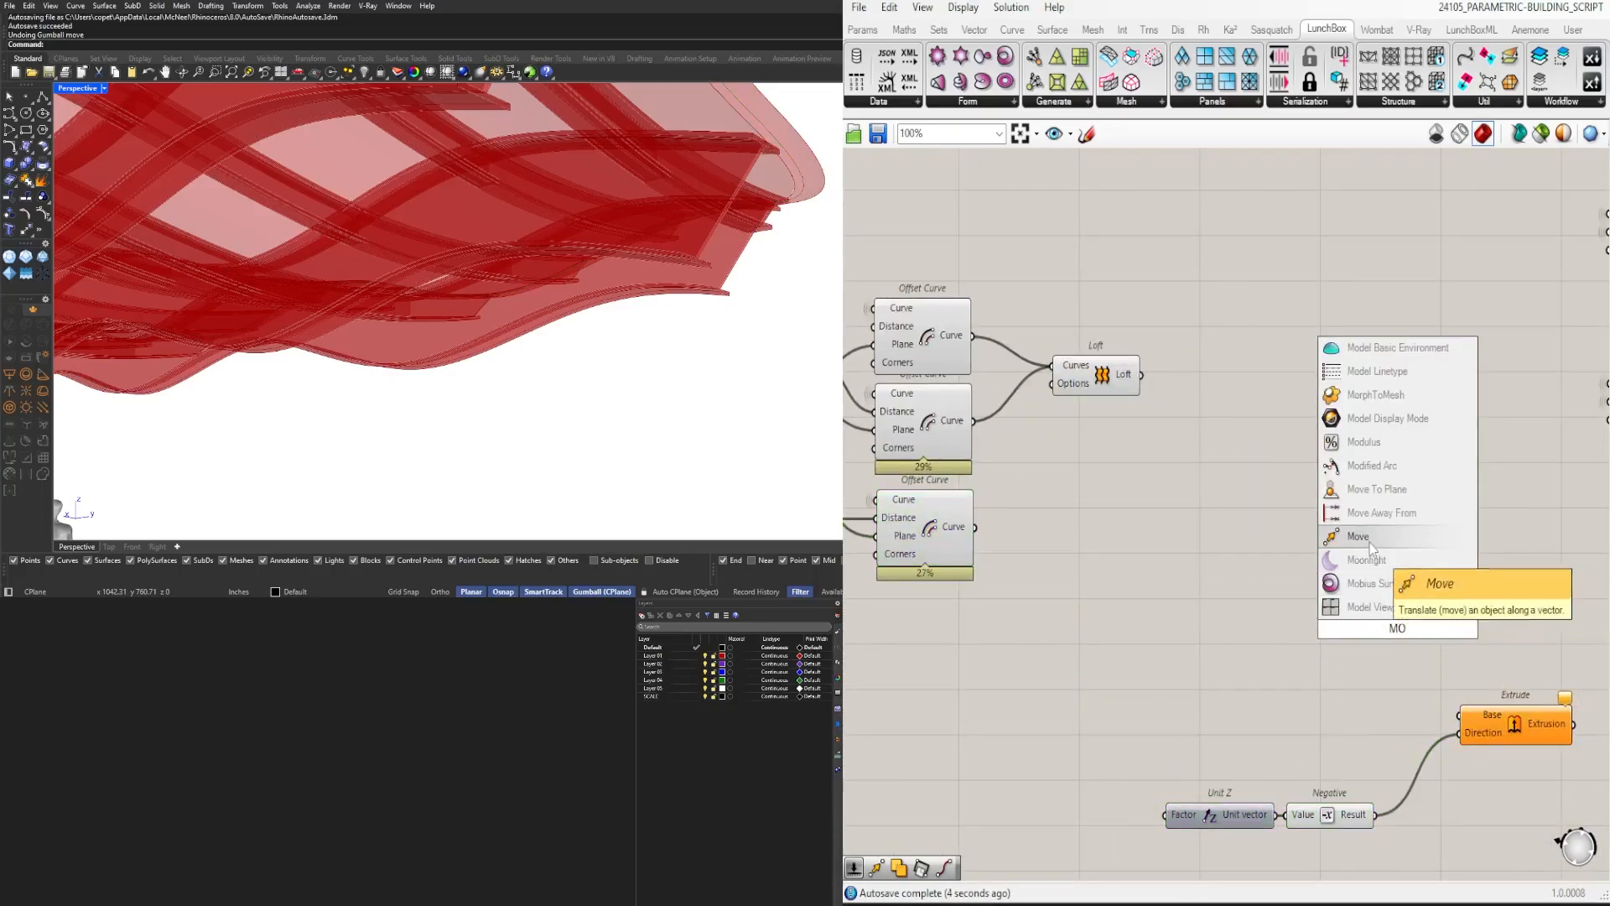
pyautogui.click(1358, 537)
pyautogui.moveTo(1141, 375); pyautogui.dragTo(1342, 620)
pyautogui.click(1374, 631)
pyautogui.click(973, 660)
pyautogui.moveTo(971, 662); pyautogui.dragTo(1058, 651, button='right')
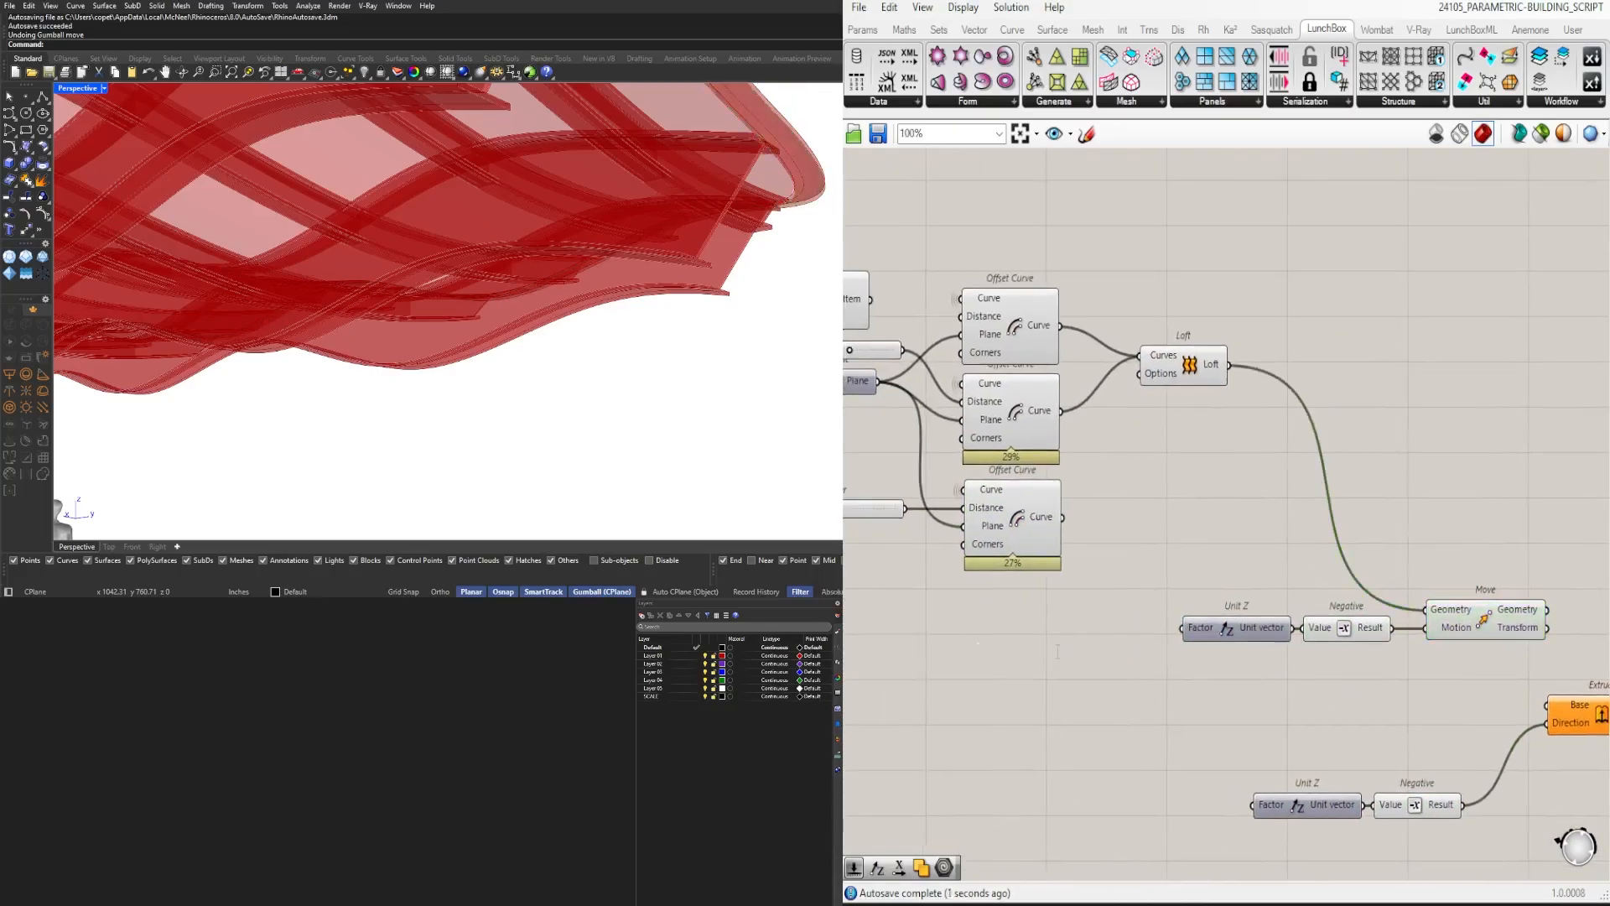
# Step: Drive the Move's Unit Z factor with a number slider set to 24 and shift the Move chain closer to the Loft
pyautogui.moveTo(537, 319); pyautogui.dragTo(378, 411, button='right')
pyautogui.scroll(-1, 1510, 754)
pyautogui.moveTo(1510, 755)
pyautogui.mouseDown(button='right')
pyautogui.moveTo(1237, 720)
pyautogui.moveTo(1258, 629)
pyautogui.moveTo(1030, 574)
pyautogui.moveTo(1514, 723)
pyautogui.mouseUp(button='right')
pyautogui.scroll(-4, 1263, 629)
pyautogui.scroll(6, 1514, 723)
pyautogui.moveTo(1426, 545); pyautogui.dragTo(956, 453)
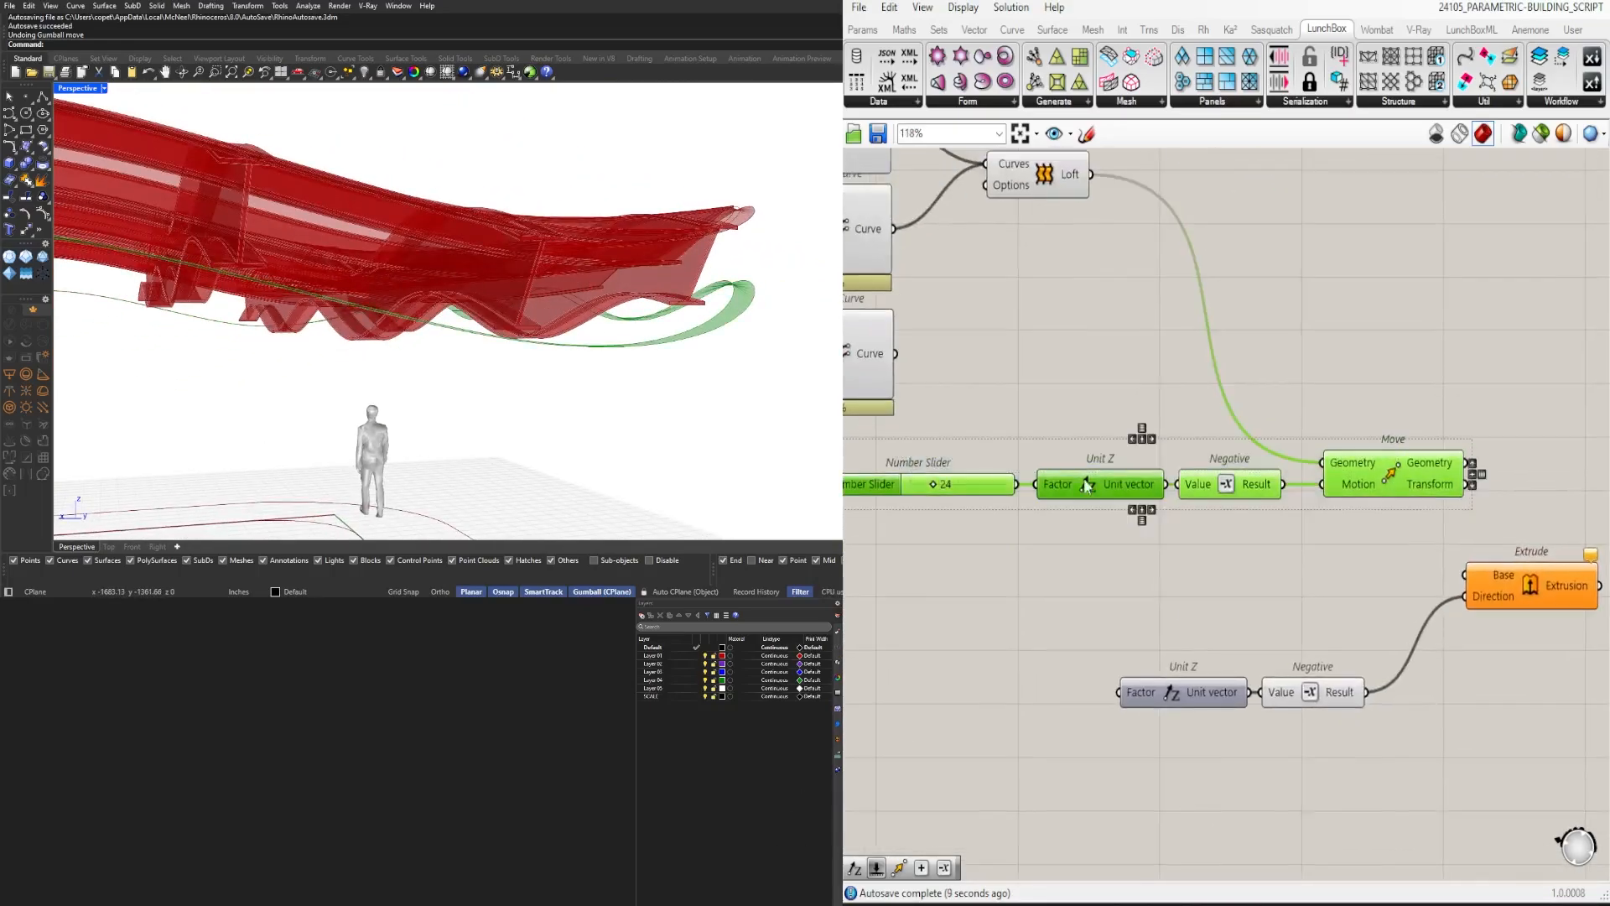
pyautogui.scroll(-3, 1212, 768)
pyautogui.moveTo(1340, 586); pyautogui.dragTo(1253, 577)
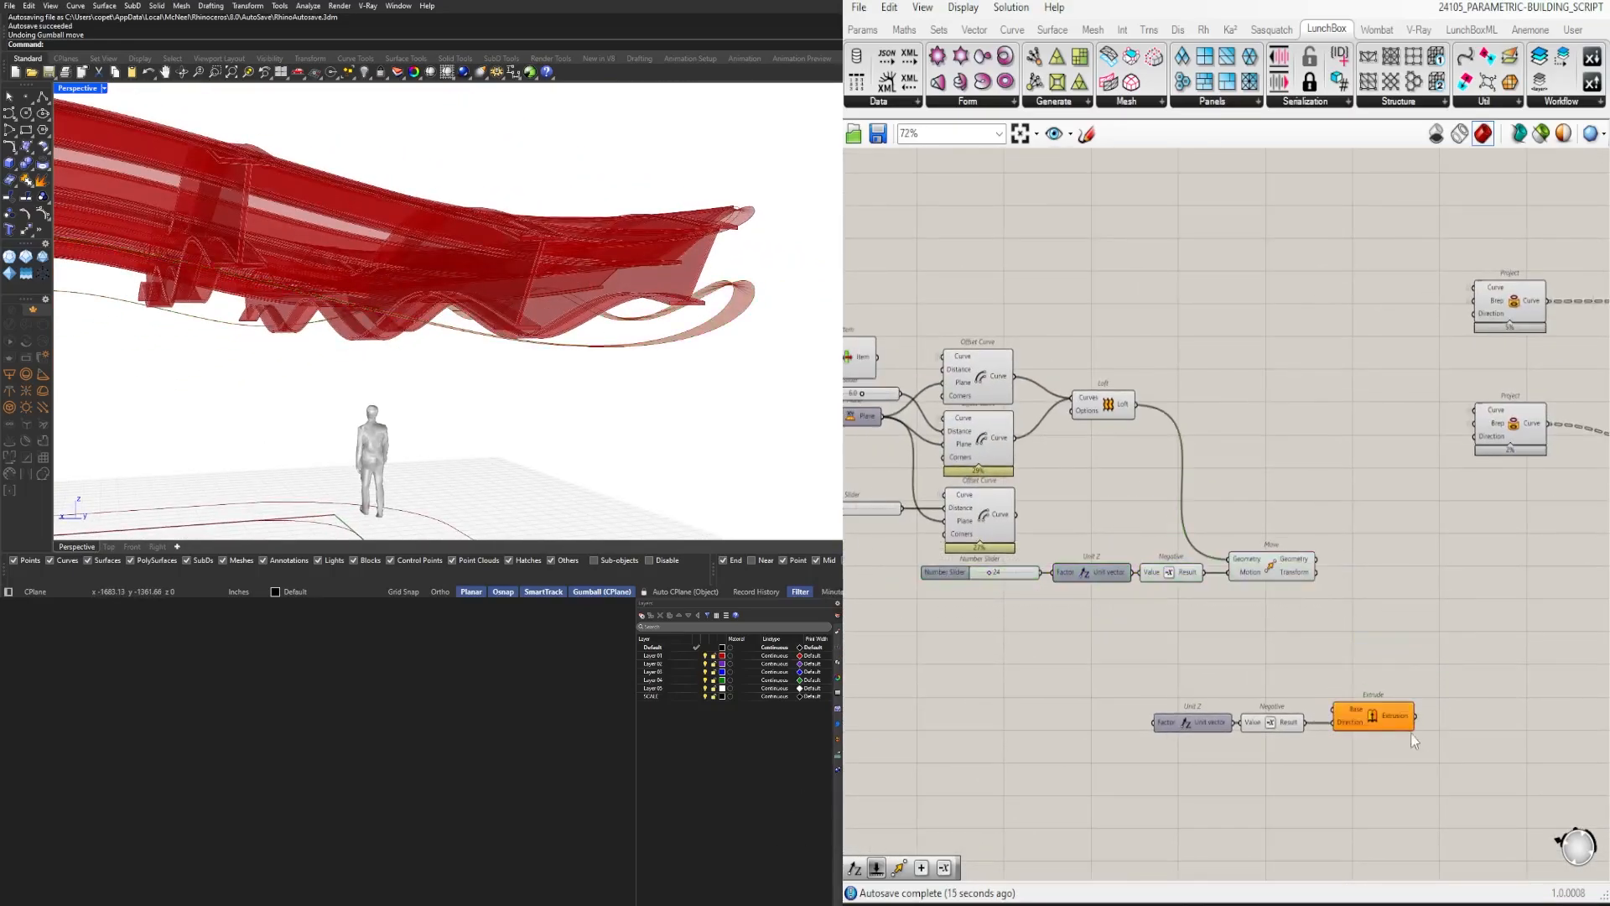
# Step: Reconnect the edge Loft to the Extrude's Base and place the Extrude chain below and beyond the Move component
pyautogui.click(1184, 376)
pyautogui.scroll(3, 1183, 367)
pyautogui.moveTo(1106, 429); pyautogui.dragTo(1274, 324)
pyautogui.click(1338, 308)
pyautogui.scroll(-1, 1337, 308)
pyautogui.moveTo(1430, 365); pyautogui.dragTo(1082, 281)
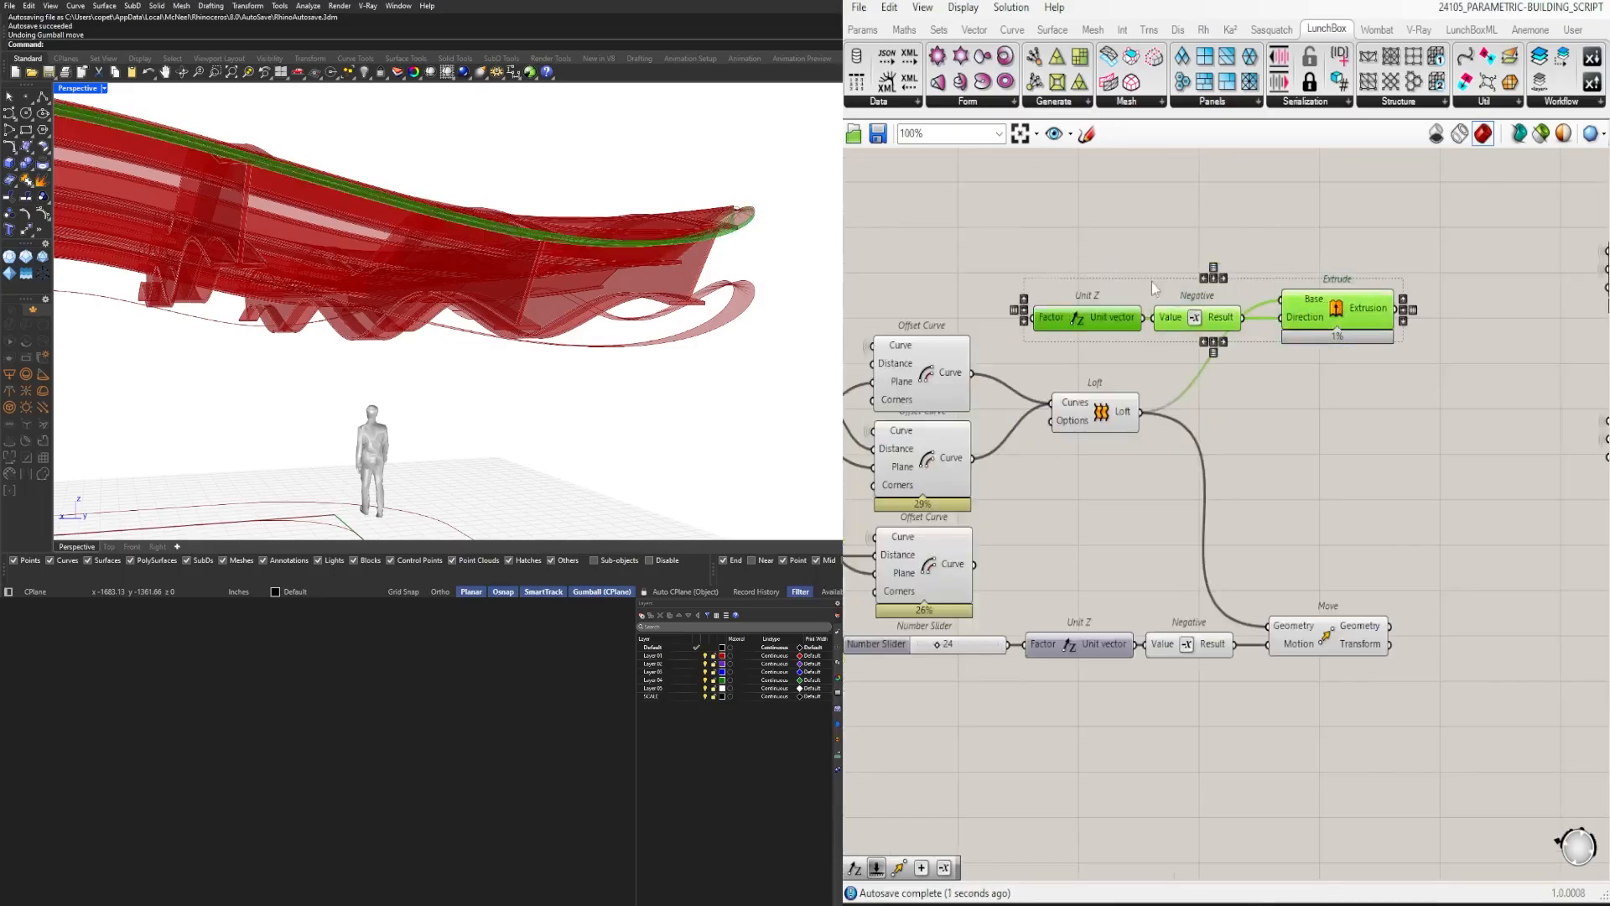
pyautogui.moveTo(1339, 312); pyautogui.dragTo(1519, 718)
pyautogui.moveTo(1519, 718); pyautogui.dragTo(1402, 579, button='right')
pyautogui.moveTo(1402, 579); pyautogui.dragTo(1483, 581)
# Step: Duplicate the Extrude component below the original and feed its Base from the Move's Geometry output
pyautogui.keyDown('alt'); pyautogui.moveTo(1483, 581); pyautogui.dragTo(1483, 640); pyautogui.keyUp('alt')
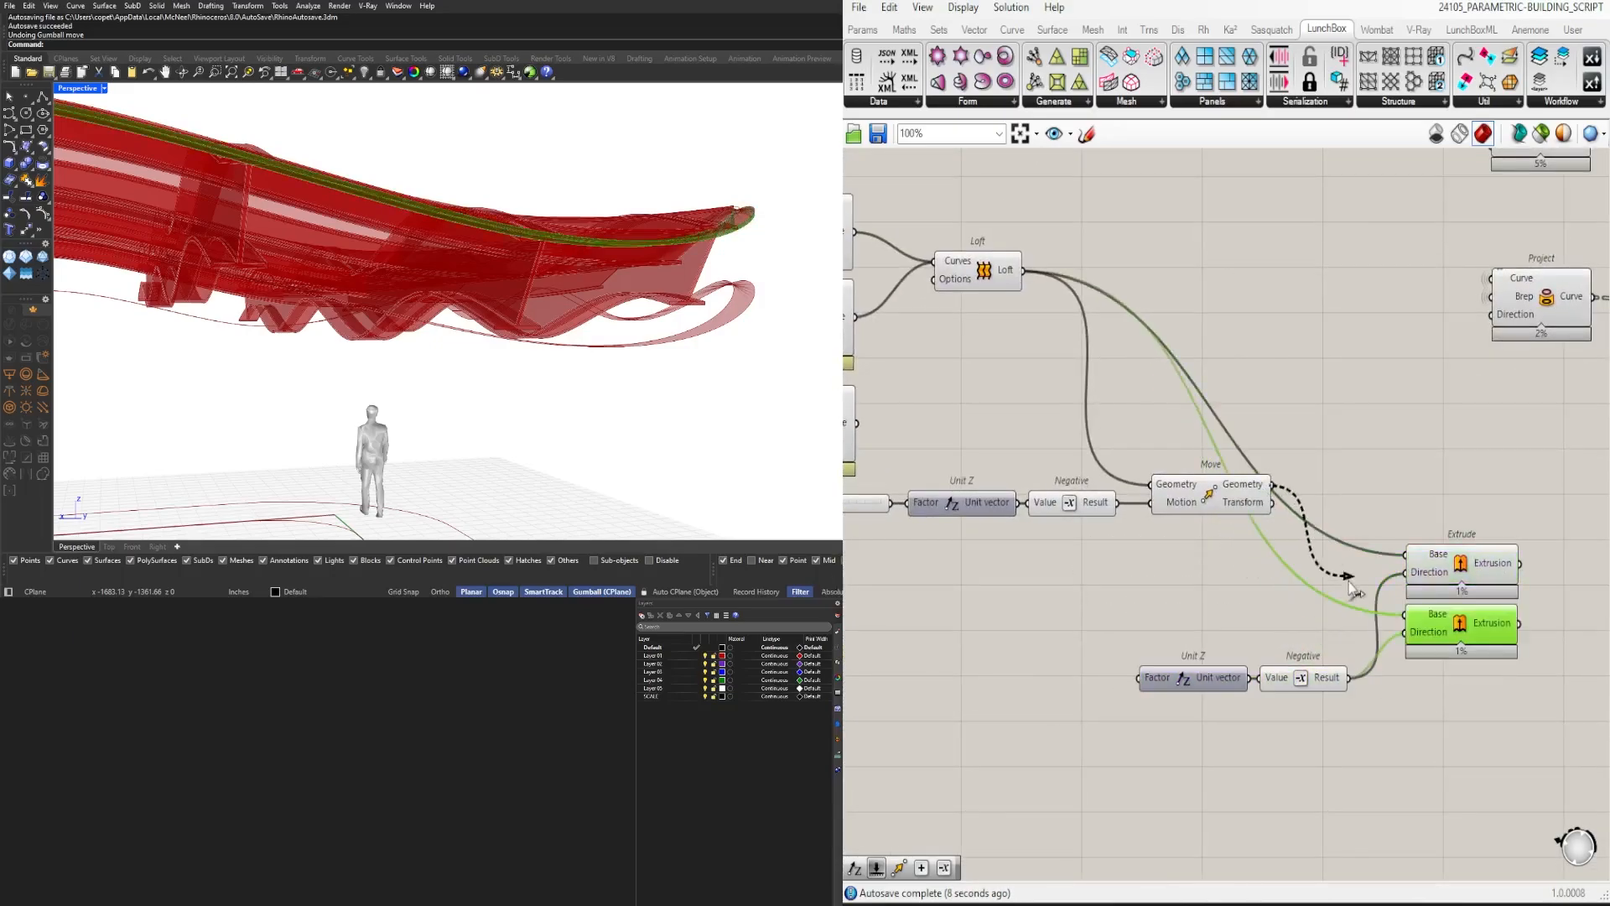
pyautogui.moveTo(1352, 587); pyautogui.dragTo(1406, 615)
pyautogui.scroll(-2, 1367, 537)
pyautogui.scroll(-4, 587, 319)
pyautogui.moveTo(587, 319); pyautogui.dragTo(621, 369, button='right')
pyautogui.scroll(5, 655, 335)
pyautogui.scroll(-1, 1159, 450)
# Step: Try deleting the Extrude and Move chains attached to the edge Loft, and undo both deletions
pyautogui.moveTo(1518, 748); pyautogui.dragTo(1181, 513)
pyautogui.press('Delete')
pyautogui.moveTo(1274, 627); pyautogui.dragTo(1037, 524)
pyautogui.press('Delete')
pyautogui.click(1168, 387)
pyautogui.moveTo(671, 344)
pyautogui.mouseDown(button='right')
pyautogui.moveTo(689, 255)
pyautogui.moveTo(654, 319)
pyautogui.mouseUp(button='right')
pyautogui.scroll(2, 1243, 453)
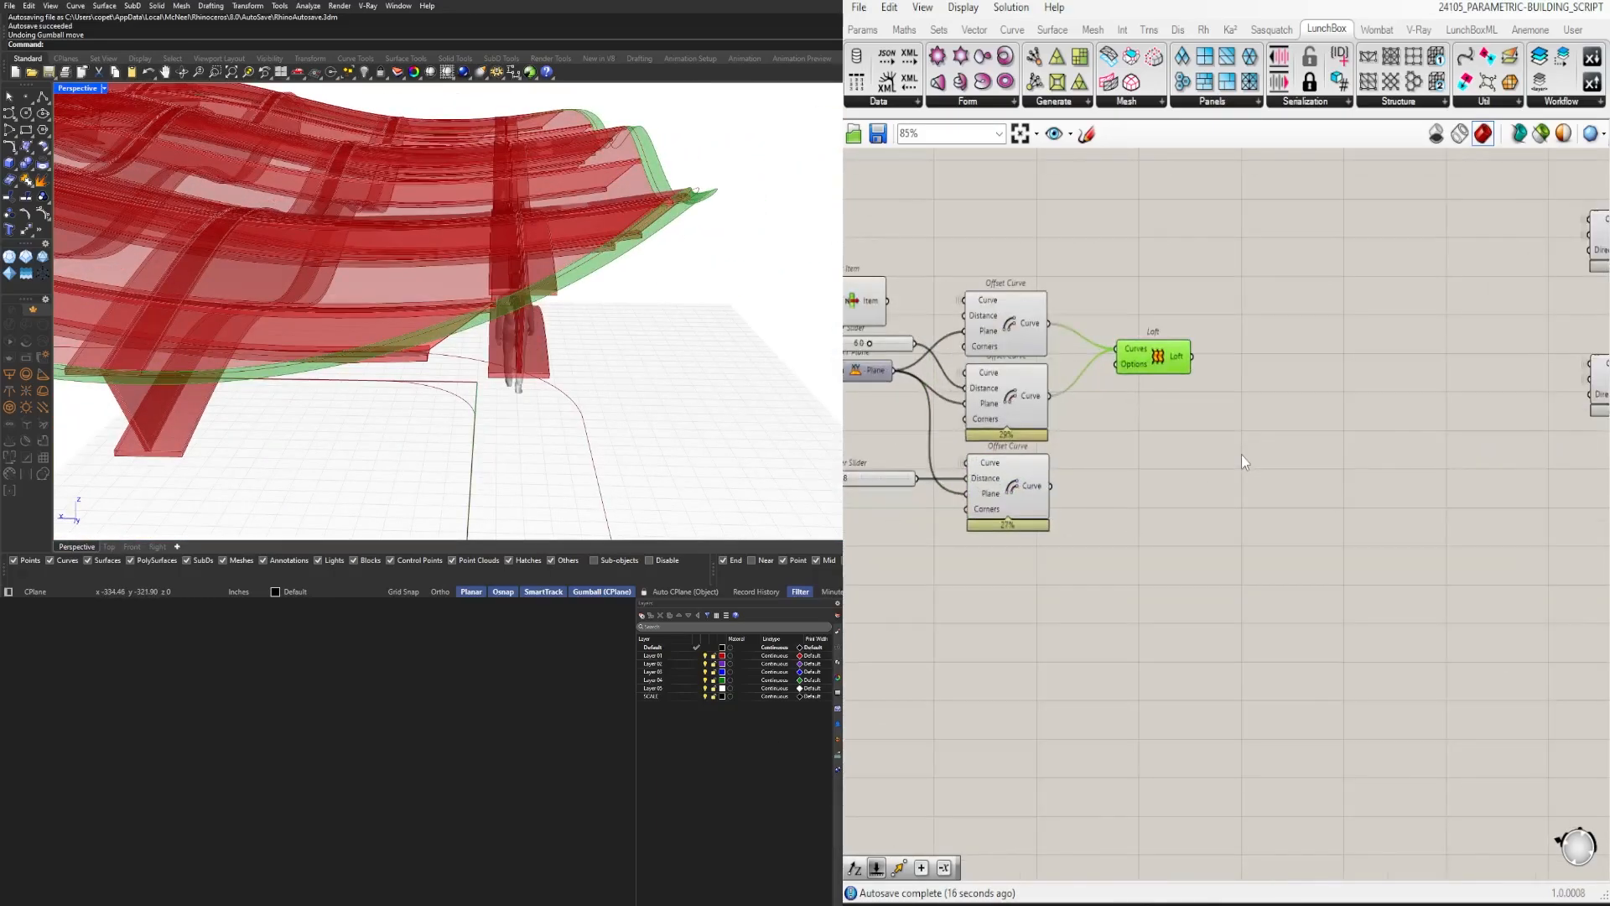
pyautogui.hotkey('ctrl', 'z')
pyautogui.hotkey('ctrl', 'z')
# Step: Delete the Move chain and the duplicate Extrude, keeping the original Extrude with its Unit Z and Negative components
pyautogui.moveTo(1480, 625); pyautogui.dragTo(1375, 626, button='right')
pyautogui.click(1374, 624)
pyautogui.moveTo(1331, 636); pyautogui.dragTo(935, 497)
pyautogui.press('Delete')
pyautogui.click(1436, 618)
pyautogui.moveTo(630, 395); pyautogui.dragTo(616, 323, button='right')
pyautogui.moveTo(1437, 732); pyautogui.dragTo(1240, 640)
pyautogui.press('Delete')
pyautogui.click(1474, 622)
pyautogui.hotkey('ctrl', 'z')
pyautogui.click(1420, 664)
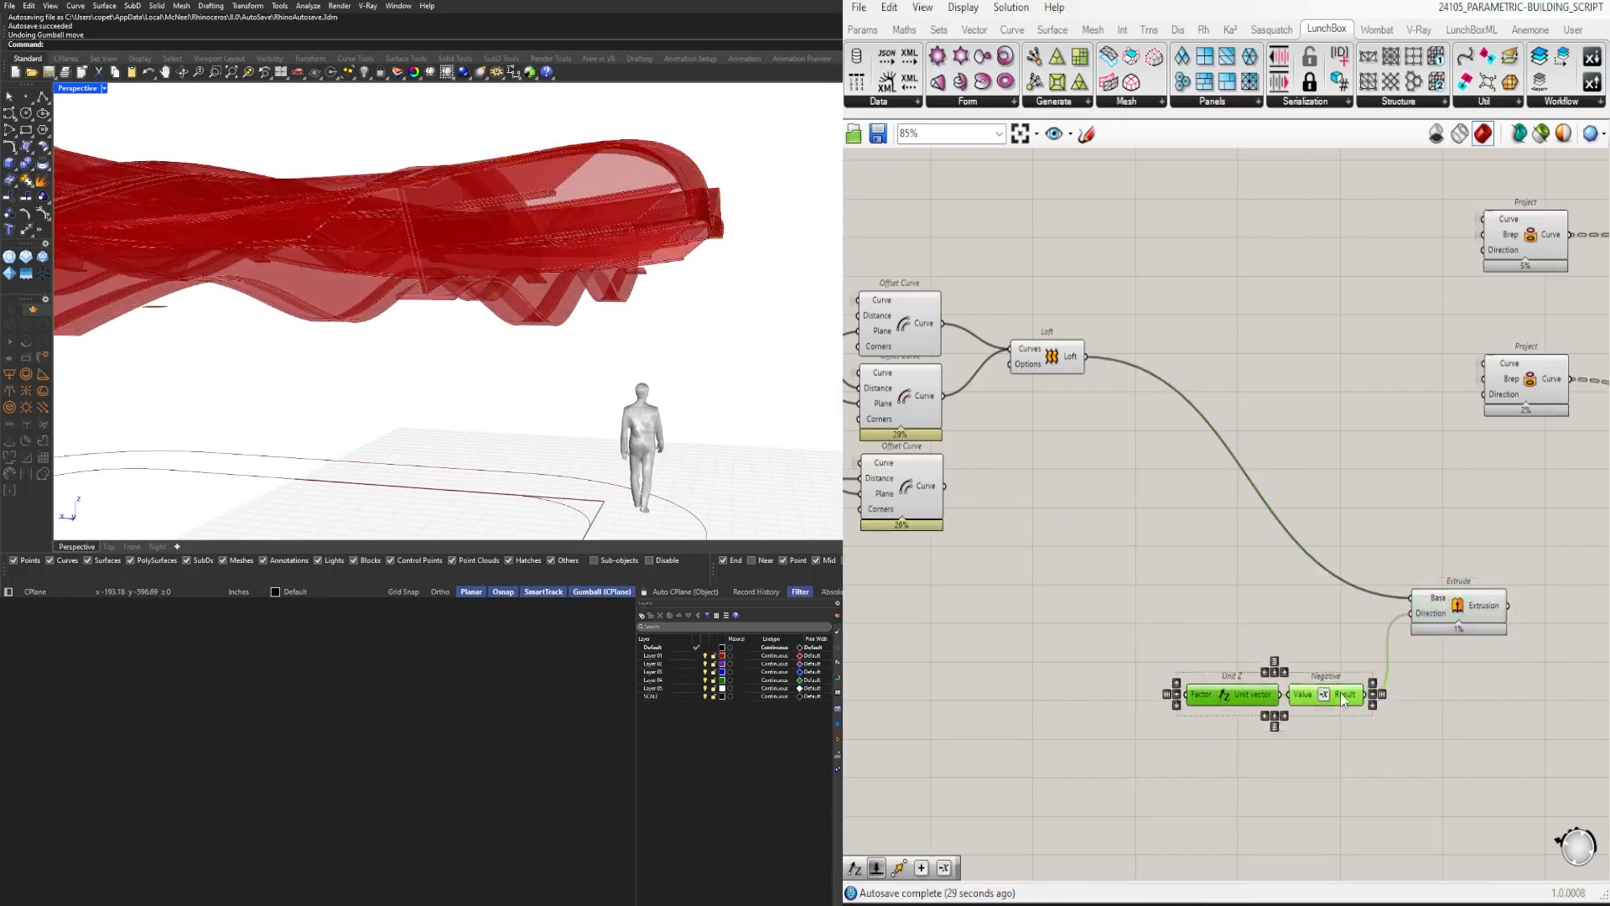
# Step: Align Unit Z and Negative beside the Extrude and shift the whole Extrude chain back beneath the edge Loft
pyautogui.moveTo(1343, 700); pyautogui.dragTo(1357, 629)
pyautogui.click(1459, 606)
pyautogui.moveTo(587, 335); pyautogui.dragTo(647, 234, button='right')
pyautogui.moveTo(1527, 659); pyautogui.dragTo(1059, 646)
# Step: Add a Move component fed by the Extrude's Extrusion output, and place another Unit Z and Negative pair beneath the Extrude
pyautogui.doubleClick(1455, 642)
pyautogui.write('move')
pyautogui.click(1418, 708)
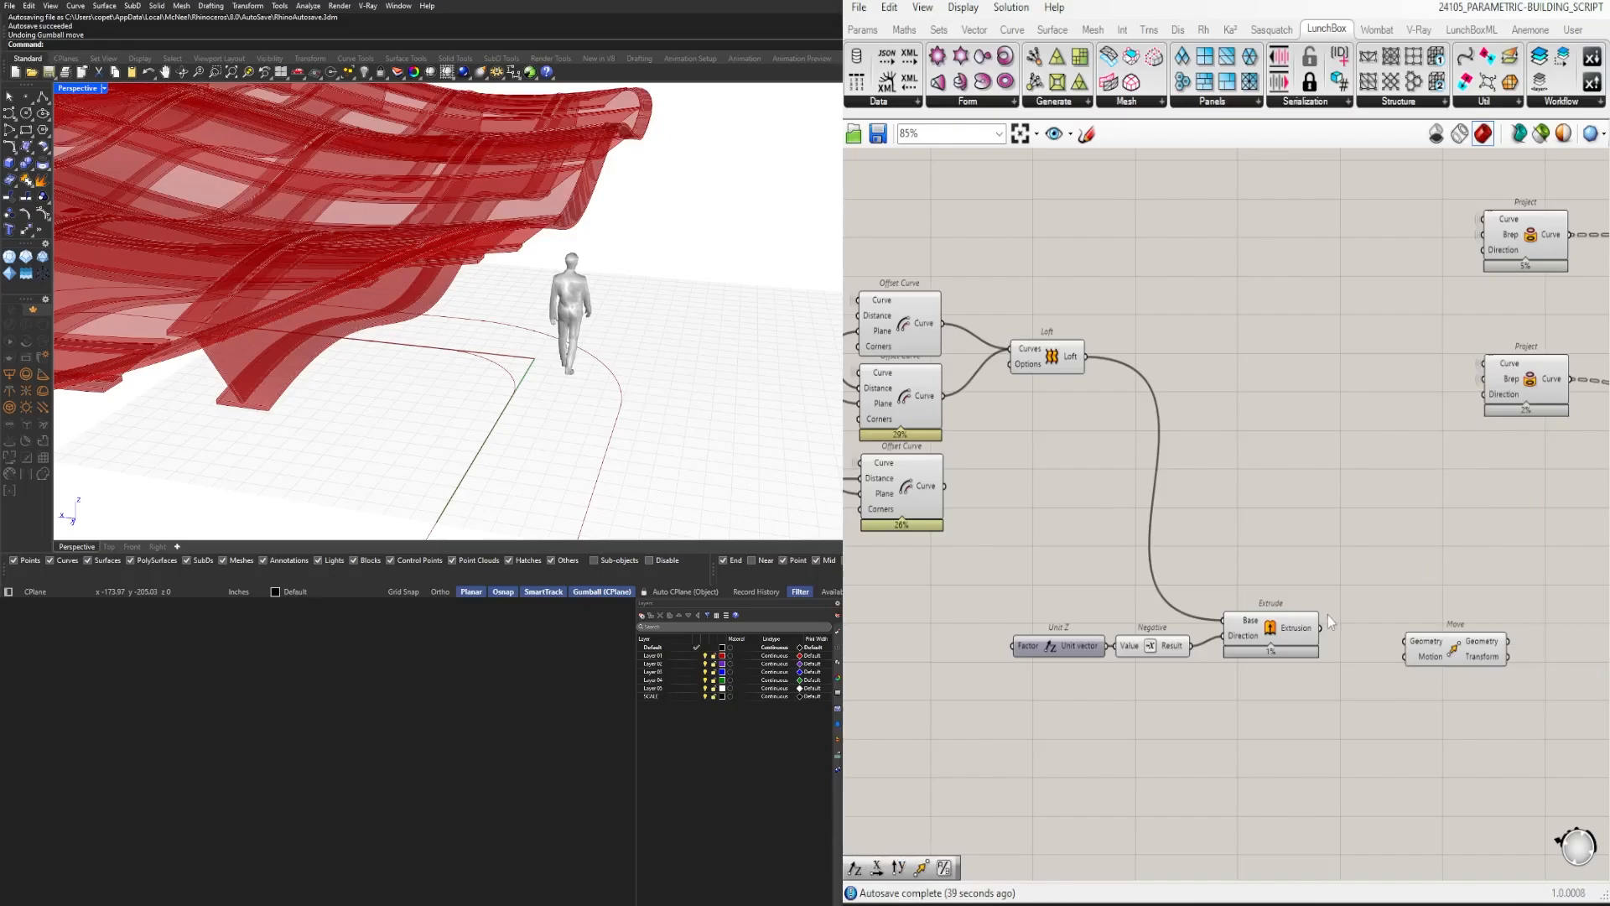
pyautogui.rightClick(1402, 653)
pyautogui.click(1201, 665)
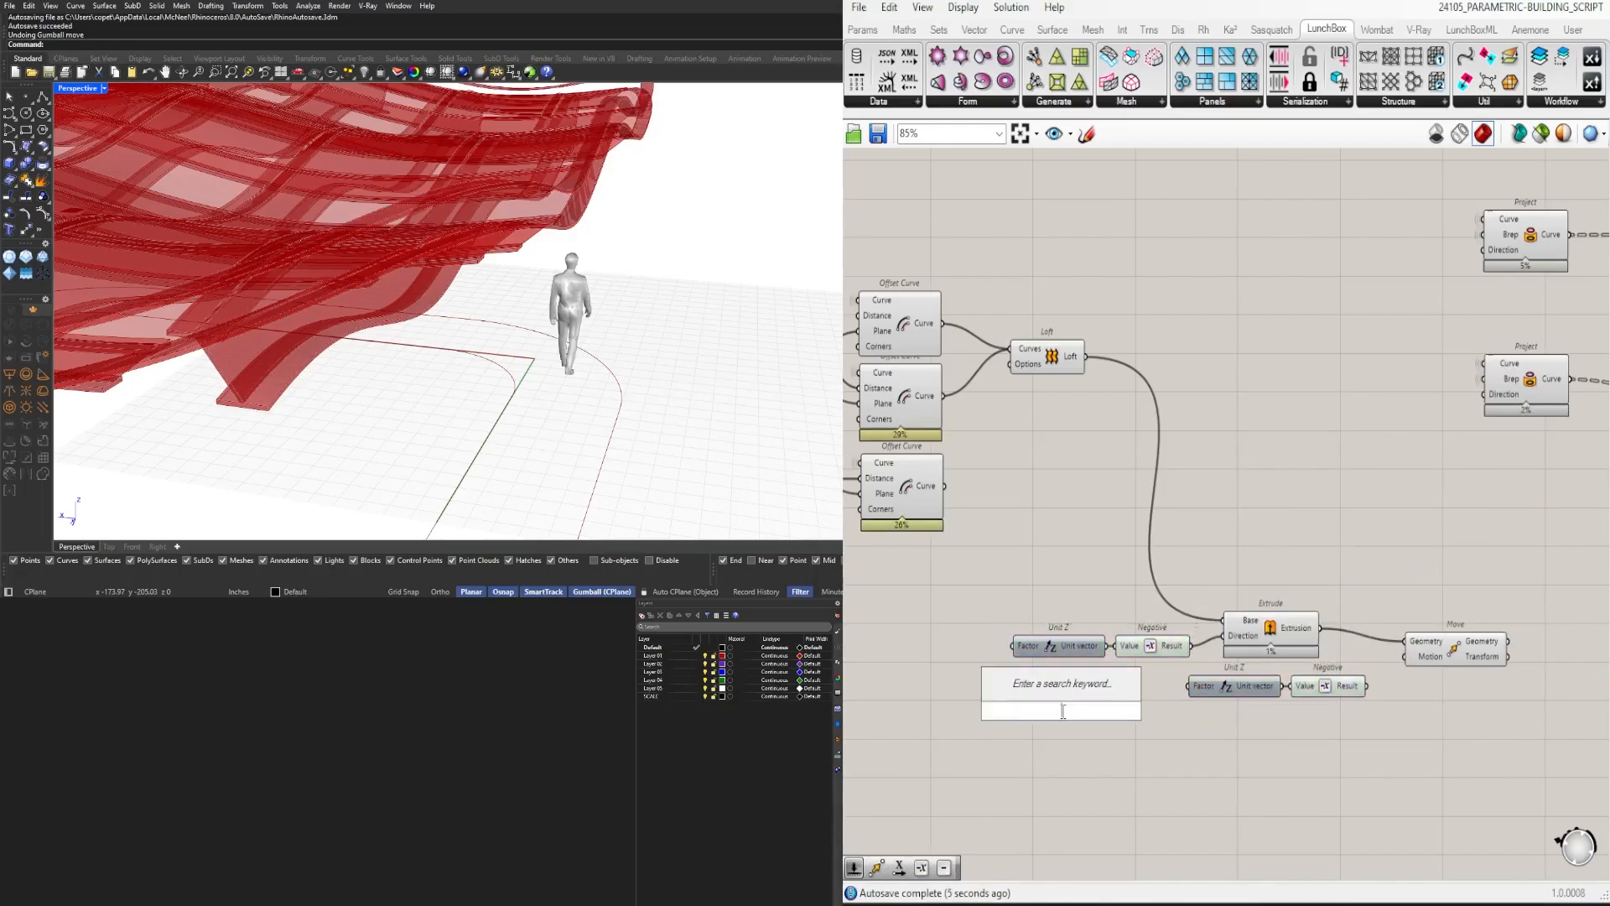
# Step: Feed the new Unit Z's Factor from a number slider of 24 and connect the Negative's Result to the Move's Motion
pyautogui.write('24')
pyautogui.press('Return')
pyautogui.moveTo(1134, 710); pyautogui.dragTo(1173, 700)
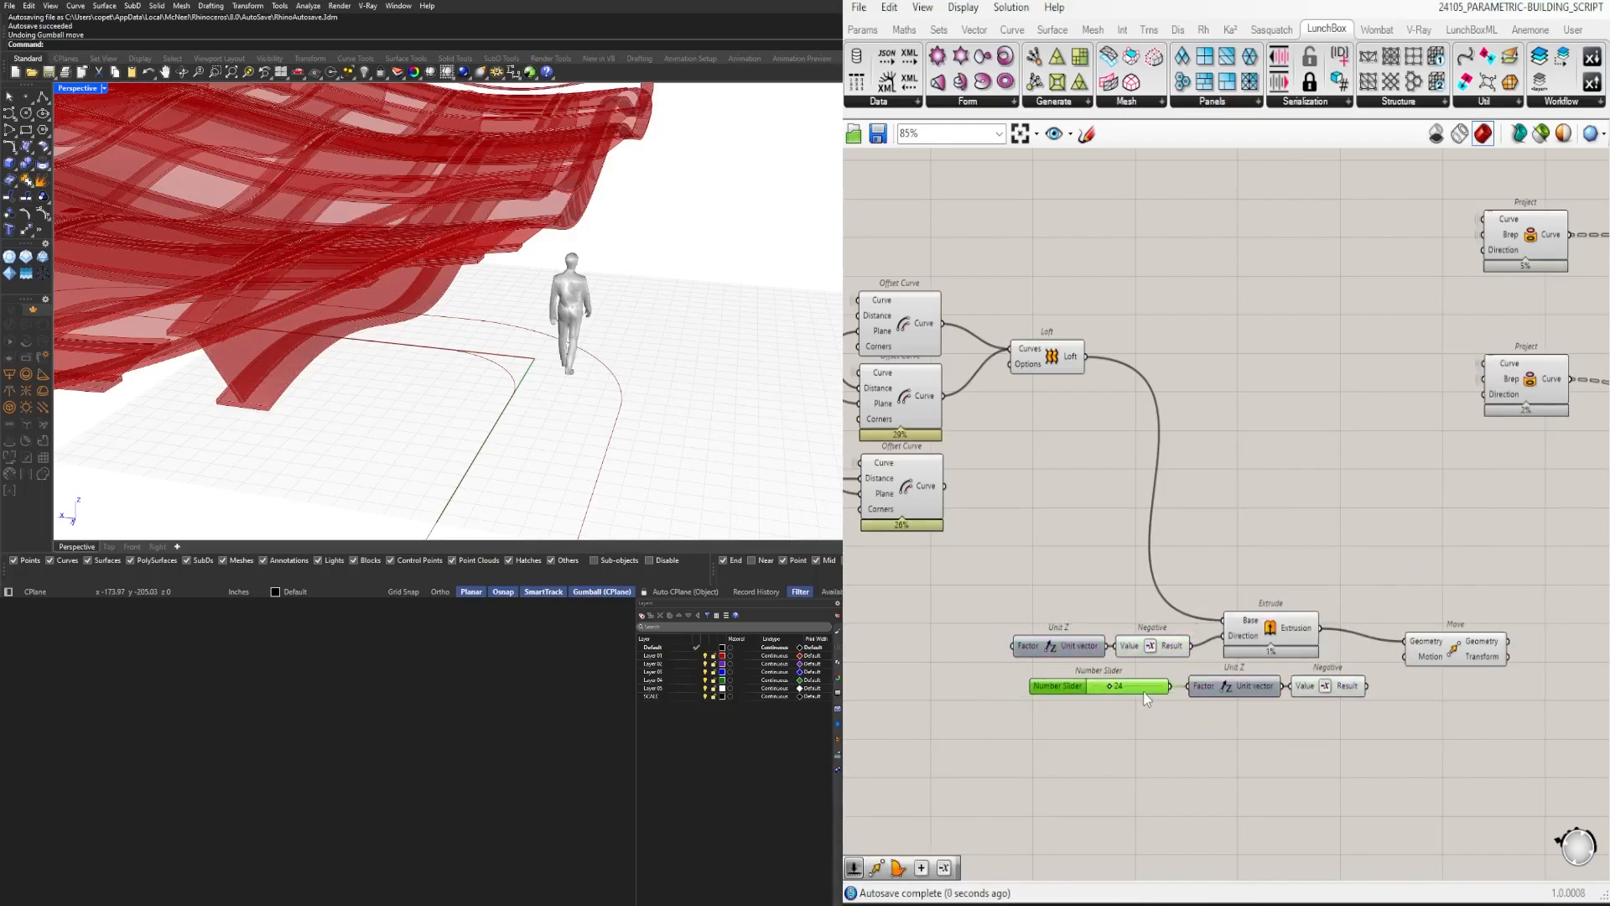
pyautogui.click(1426, 647)
# Step: Duplicate the Extrude above the Move, with the third Offset Curve as its Base and the 24-unit negated vector as its Direction
pyautogui.scroll(2, 1412, 667)
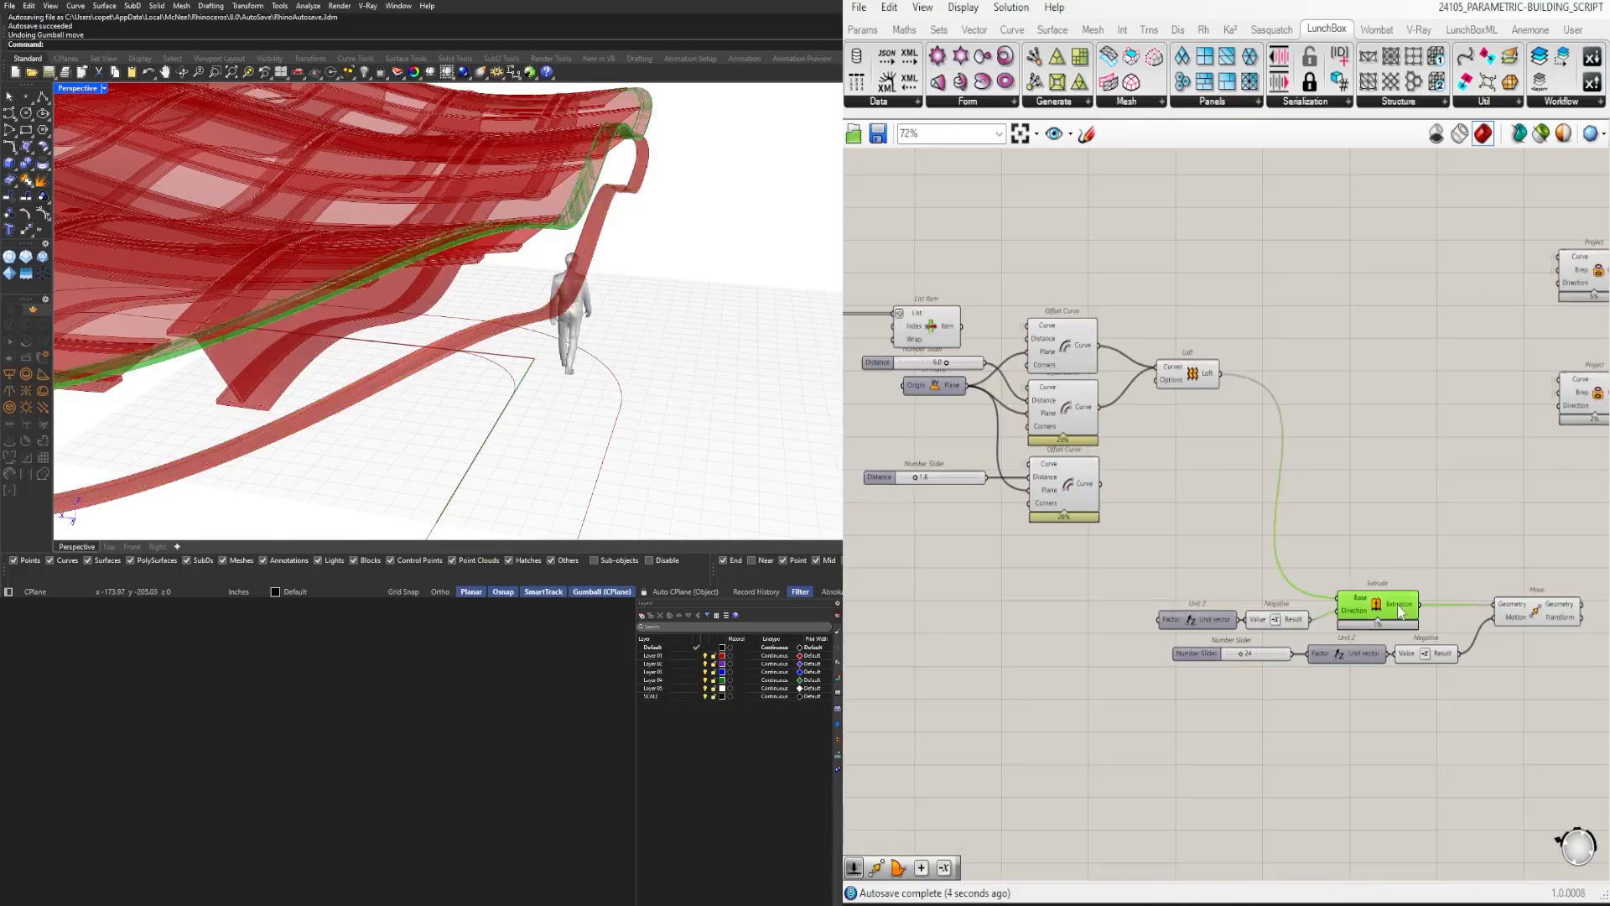
pyautogui.keyDown('alt'); pyautogui.moveTo(1405, 591); pyautogui.dragTo(1406, 538); pyautogui.keyUp('alt')
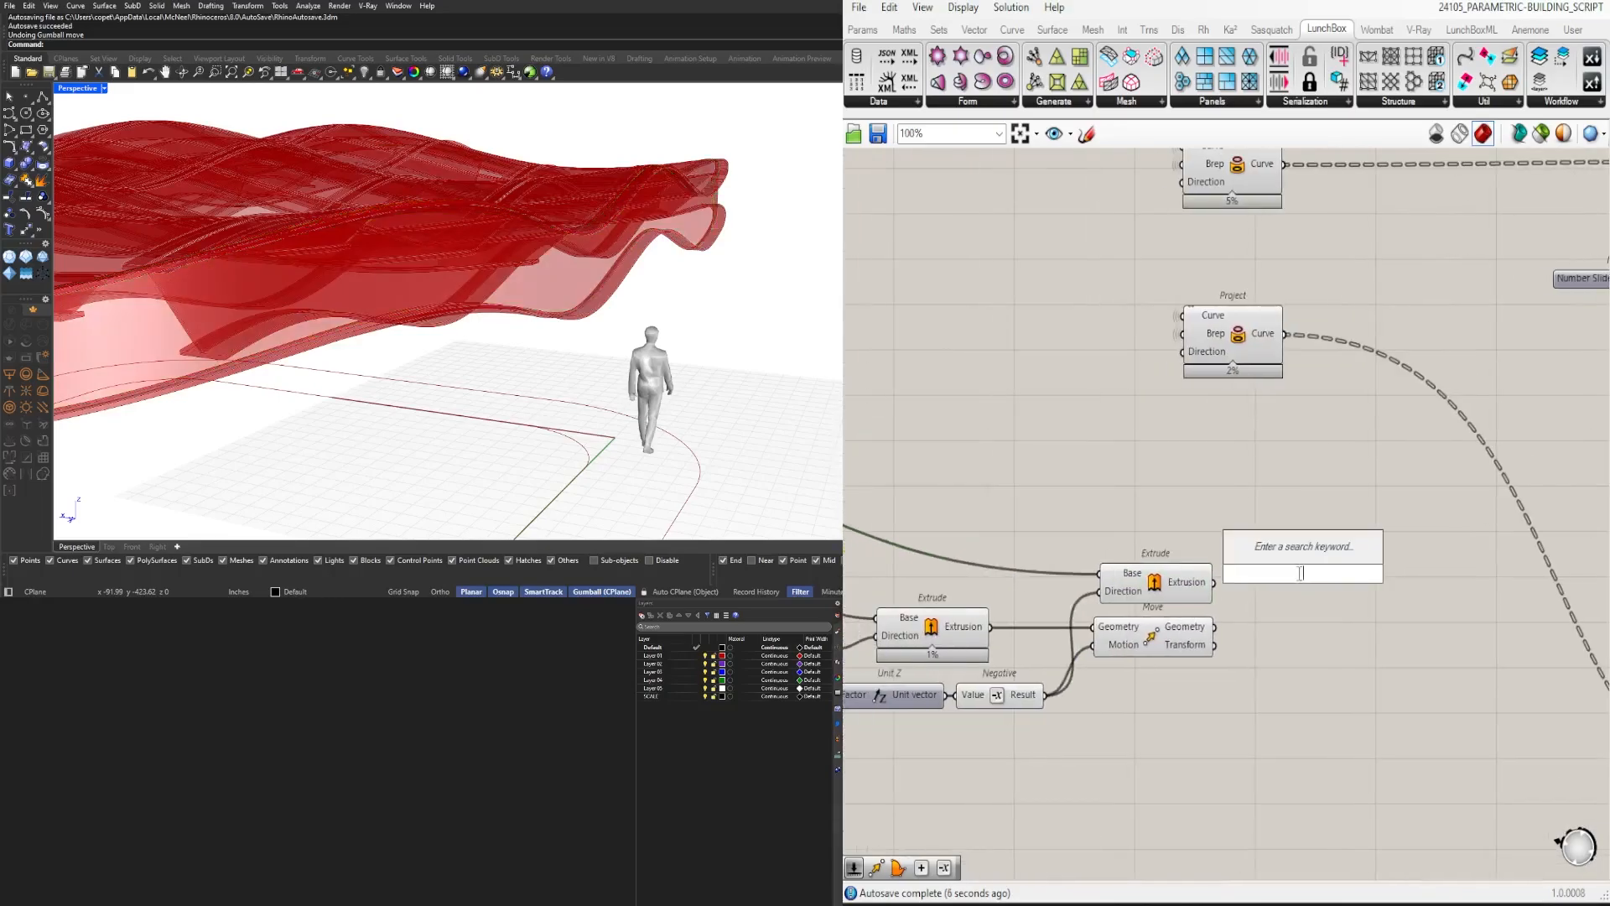
# Step: Try to offset the duplicated Extrude's output with an Offset Curve component
pyautogui.write('offset')
pyautogui.click(1279, 527)
pyautogui.moveTo(1213, 585); pyautogui.dragTo(1292, 516)
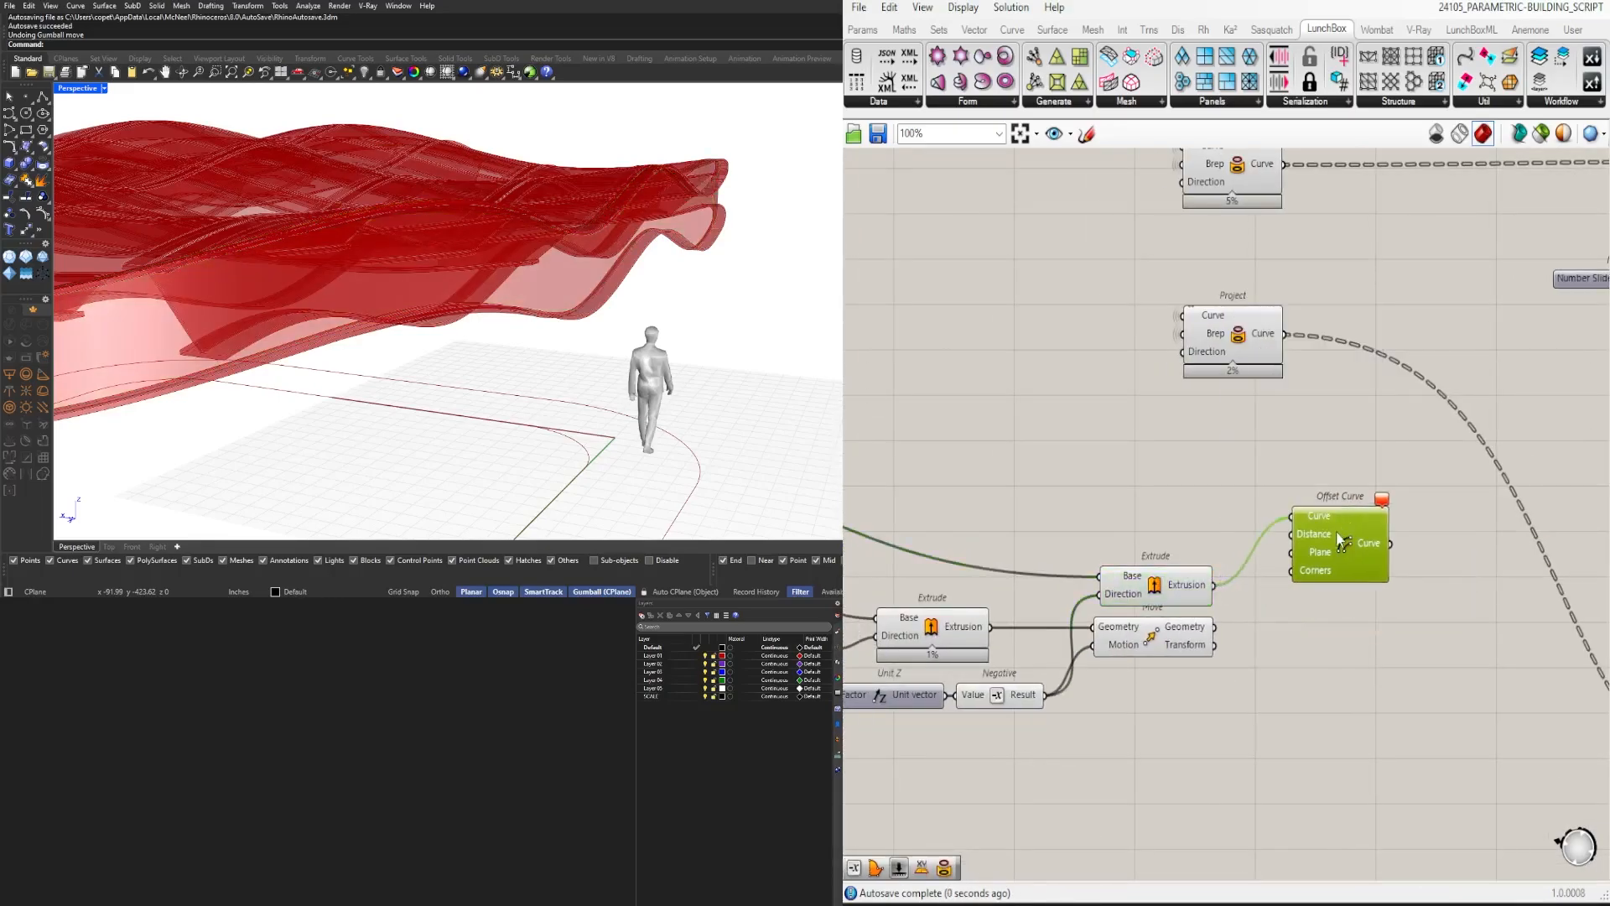
# Step: Add an Offset Surface component and connect the duplicated Extrude's Extrusion output to its Surface input
pyautogui.write('f')
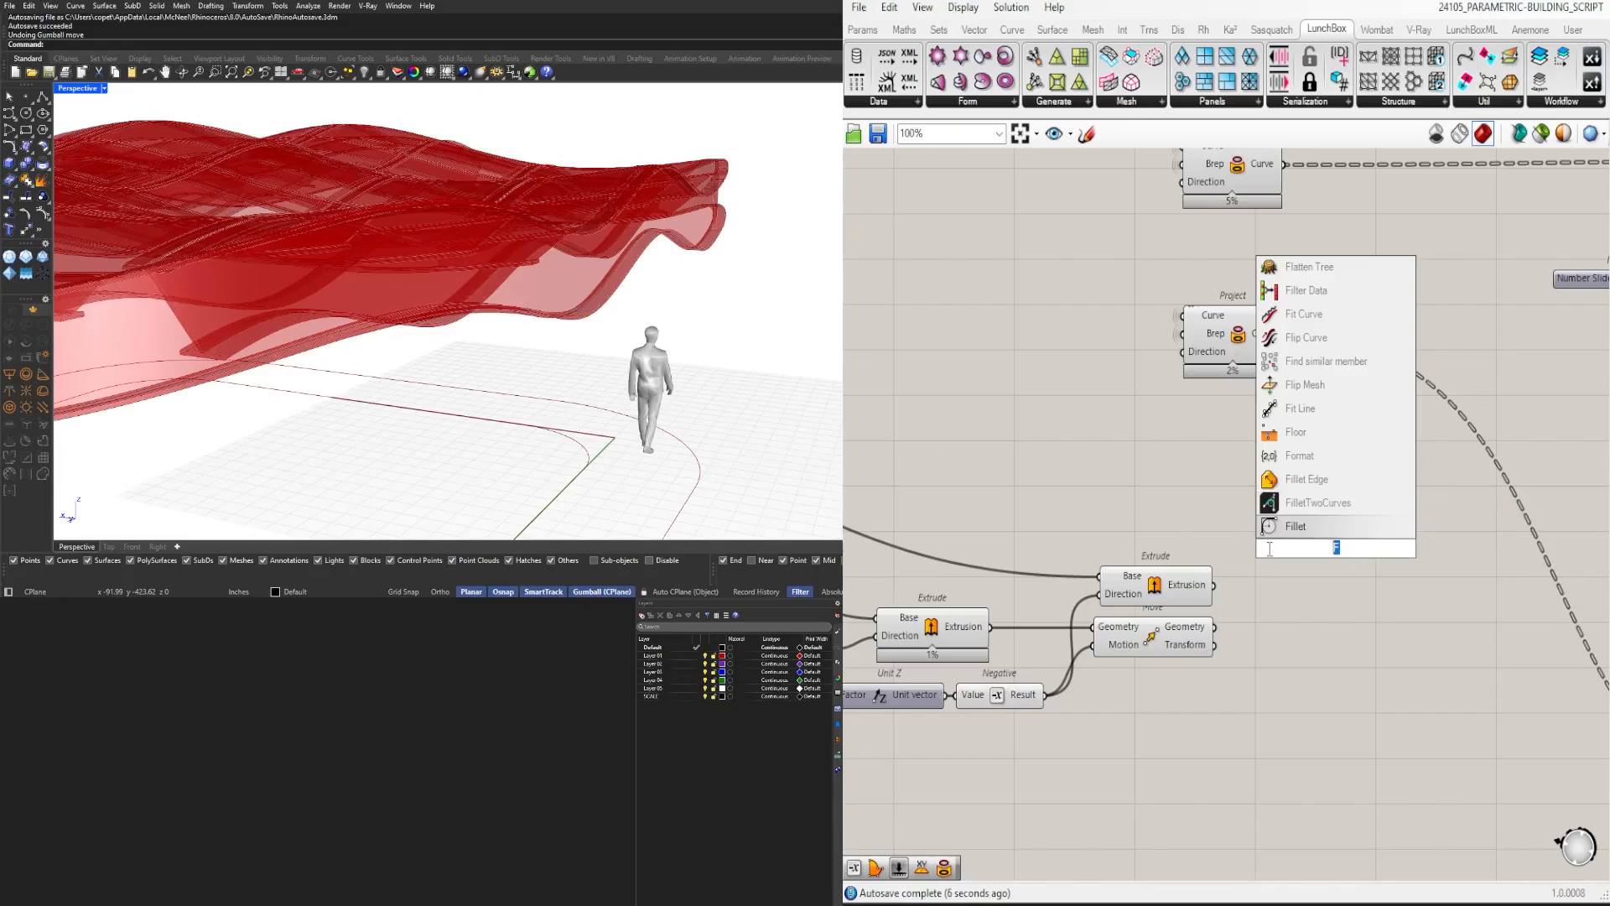
pyautogui.click(1313, 526)
pyautogui.scroll(3, 1191, 565)
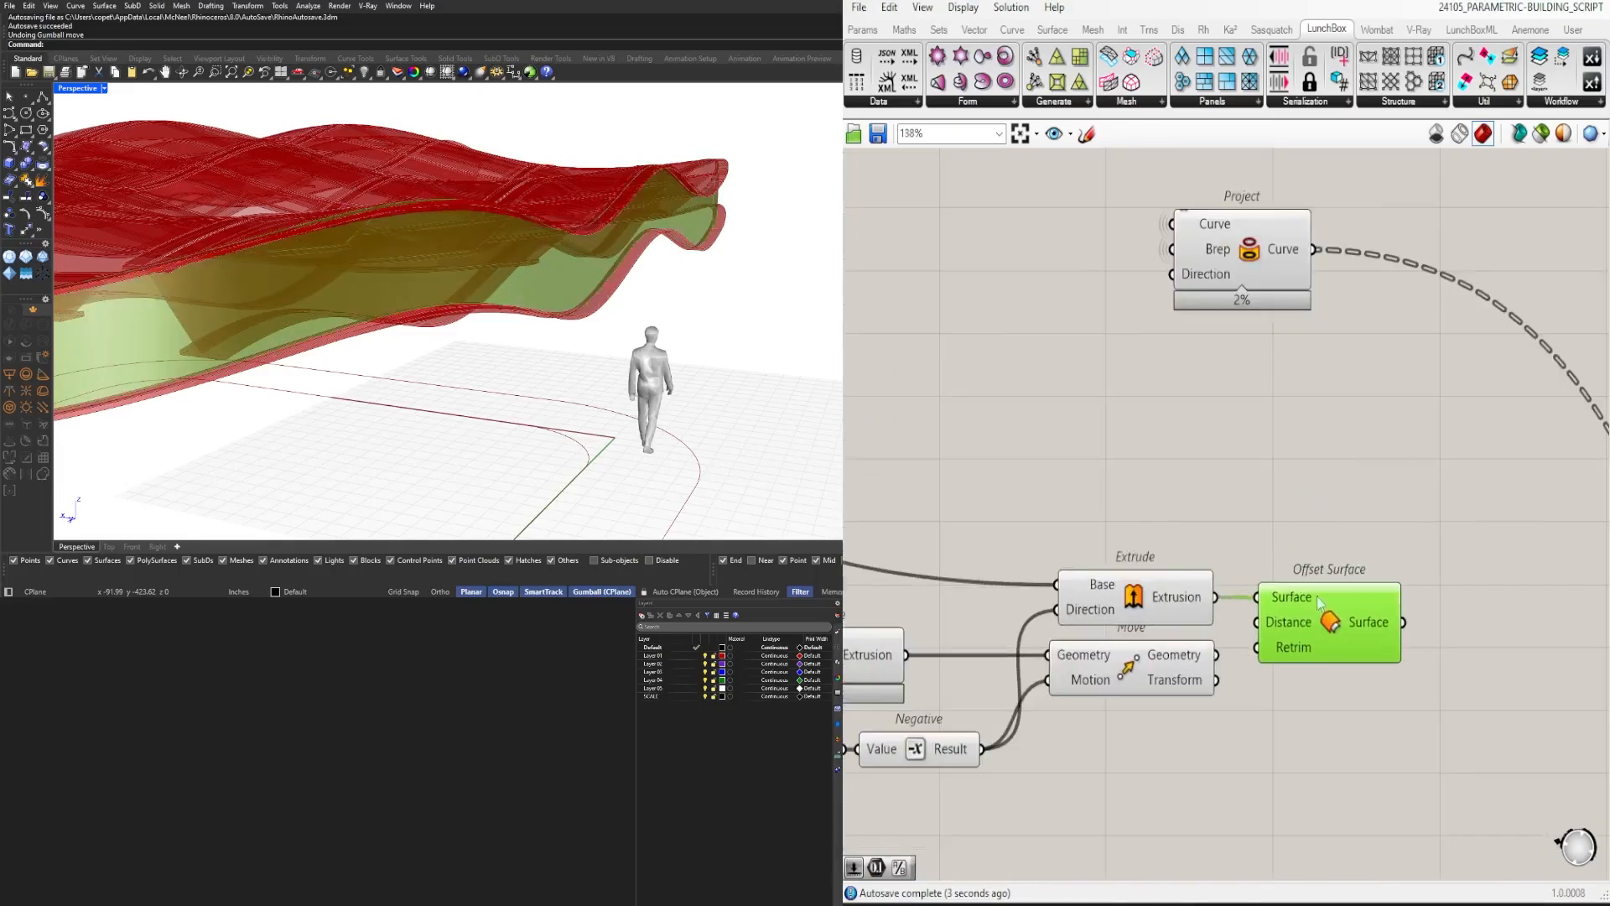